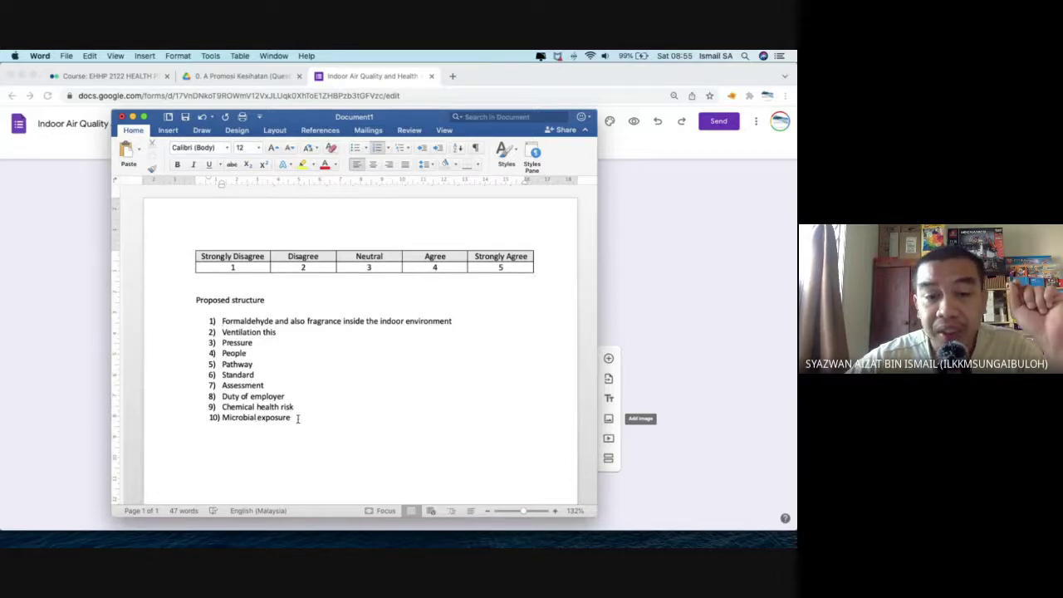
Continue the numbered list under Proposed structure after Microbial exposure with the items Gases and CO2.
{"action": "key", "text": "Return"}
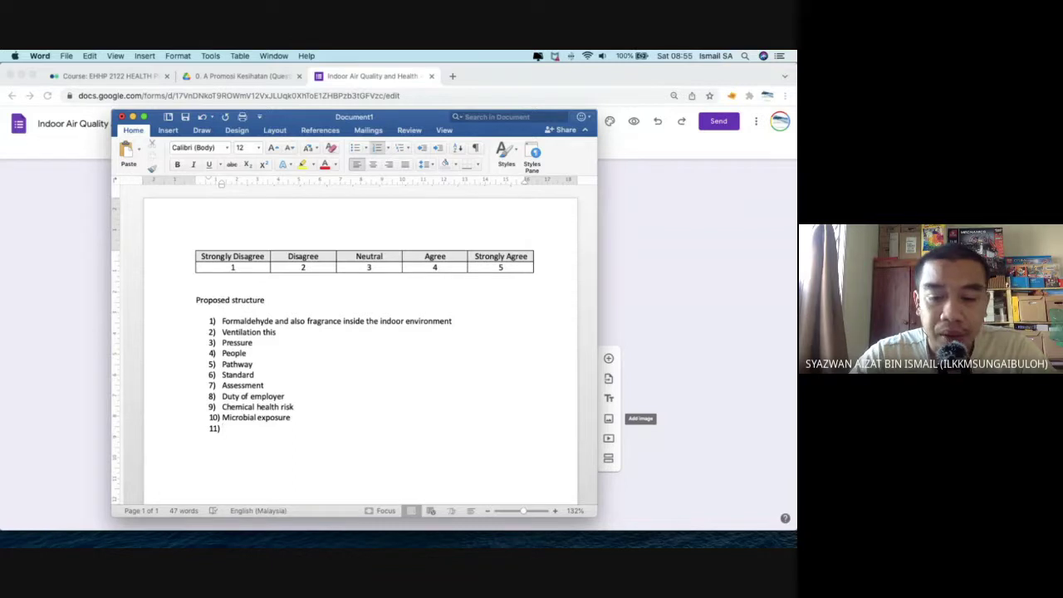
{"action": "type", "text": "gases"}
{"action": "key", "text": "Return"}
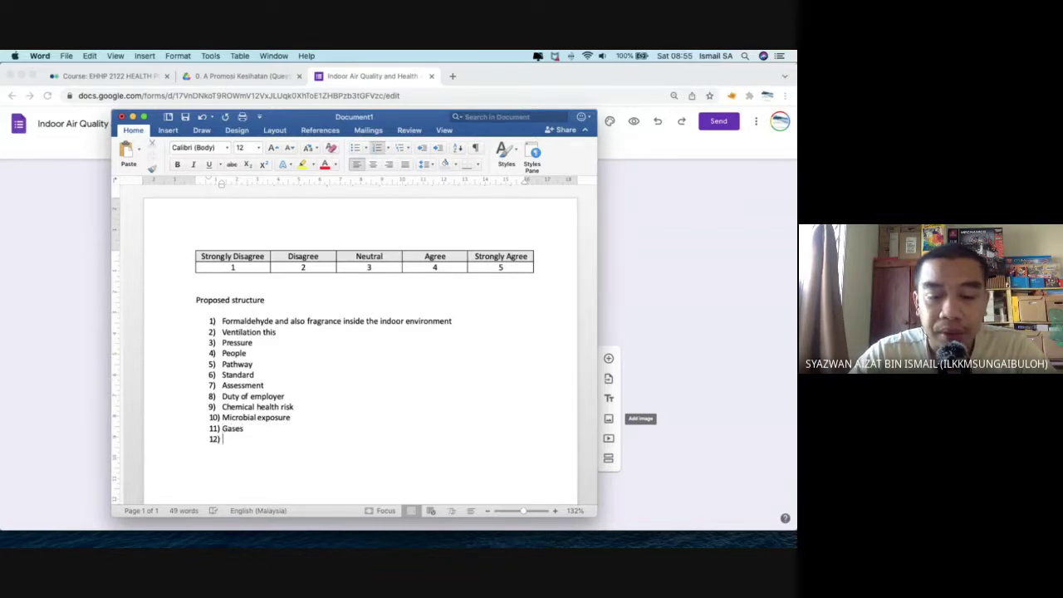
{"action": "type", "text": "CO2"}
{"action": "key", "text": "Return"}
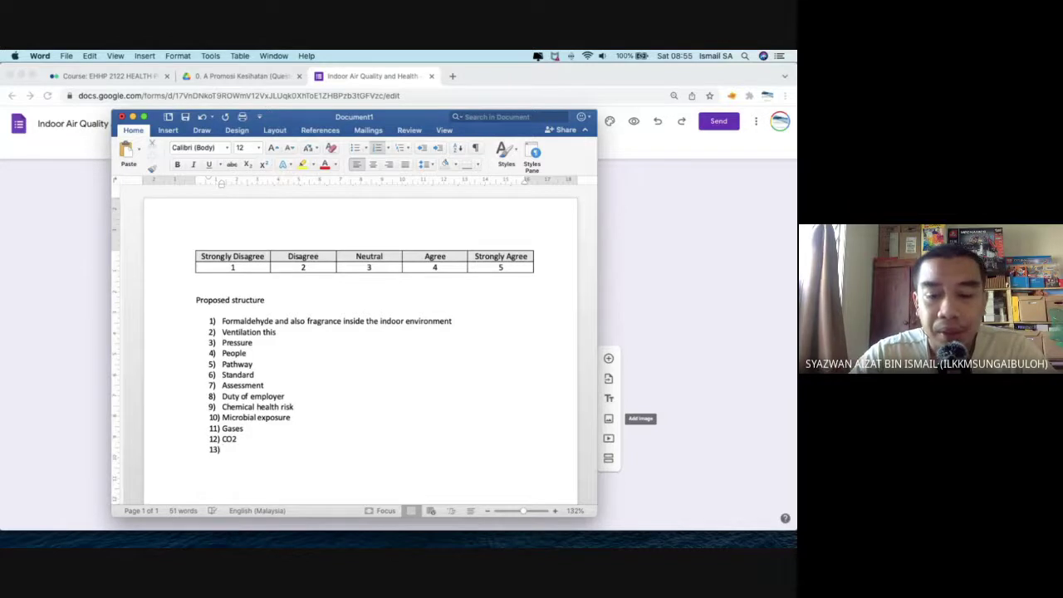
Add Office equipment and AHU as items 13 and 14 of the Proposed structure list.
{"action": "type", "text": "O"}
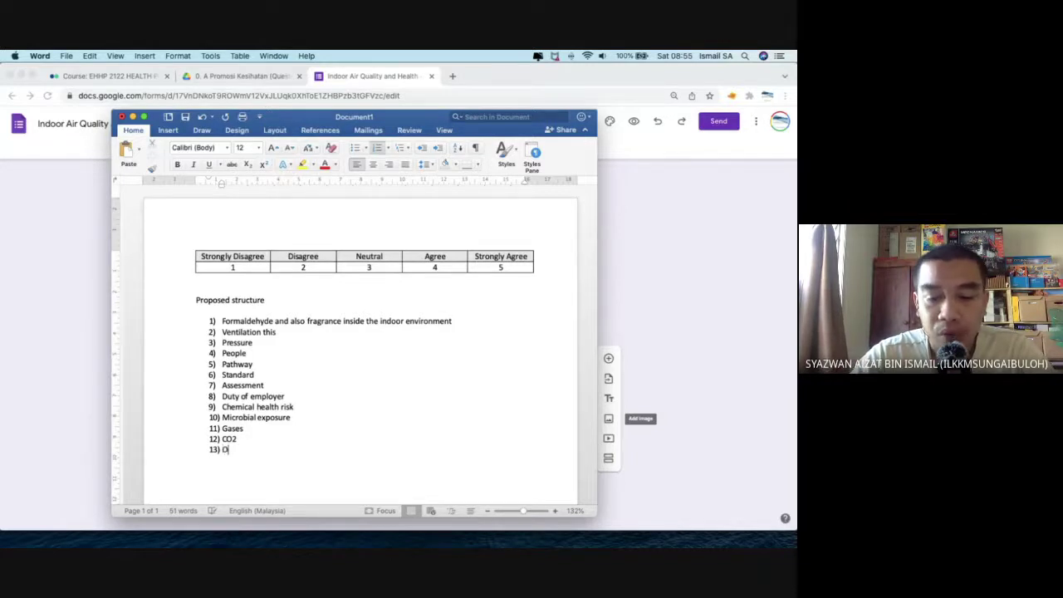
{"action": "type", "text": "ffice equipm"}
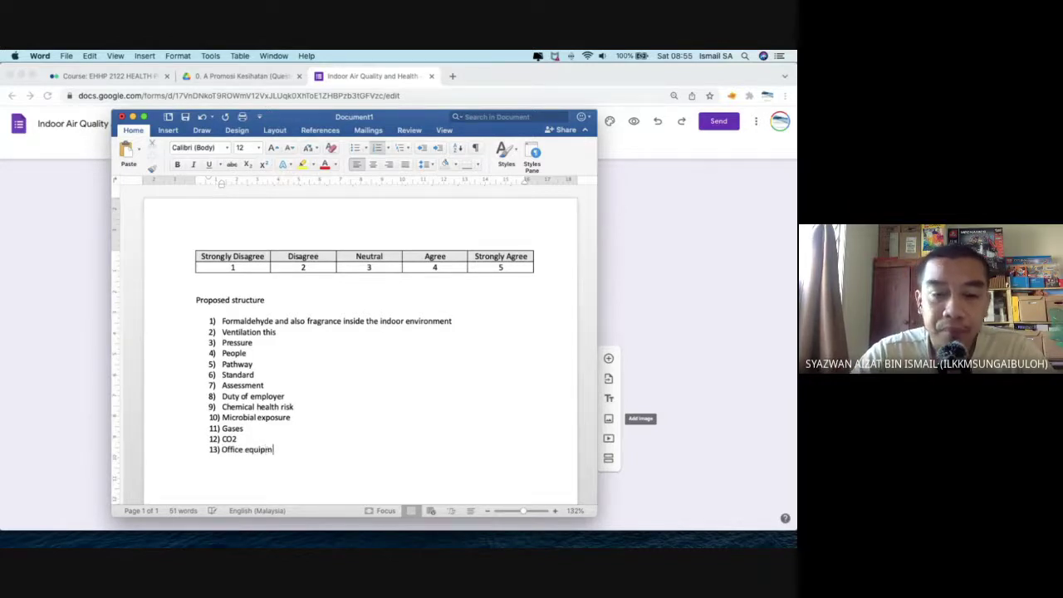
{"action": "type", "text": "ent"}
{"action": "key", "text": "Return"}
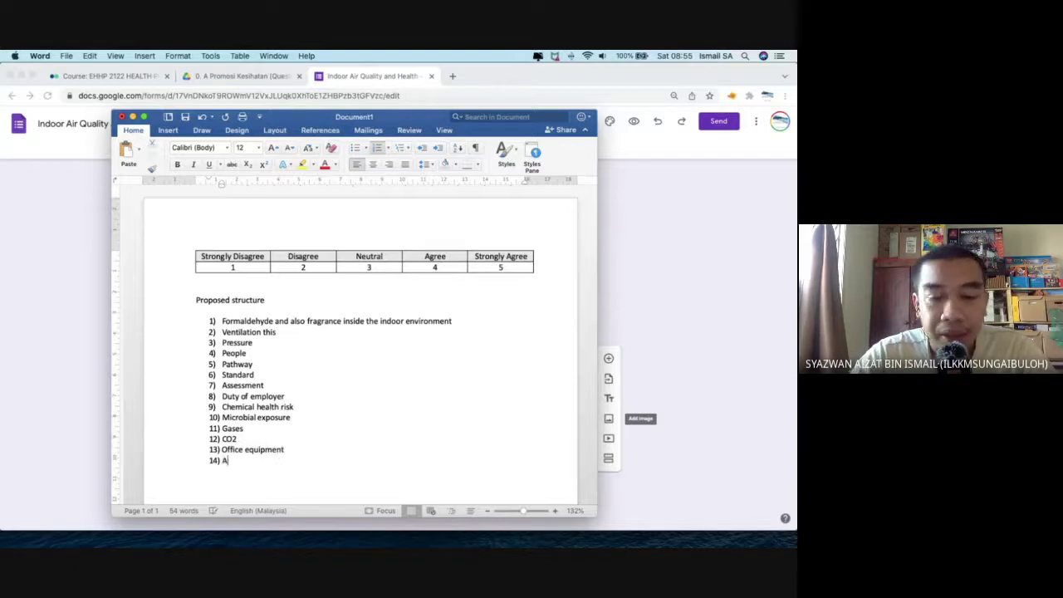
{"action": "type", "text": "AHU"}
{"action": "key", "text": "Return"}
{"action": "type", "text": "venti"}
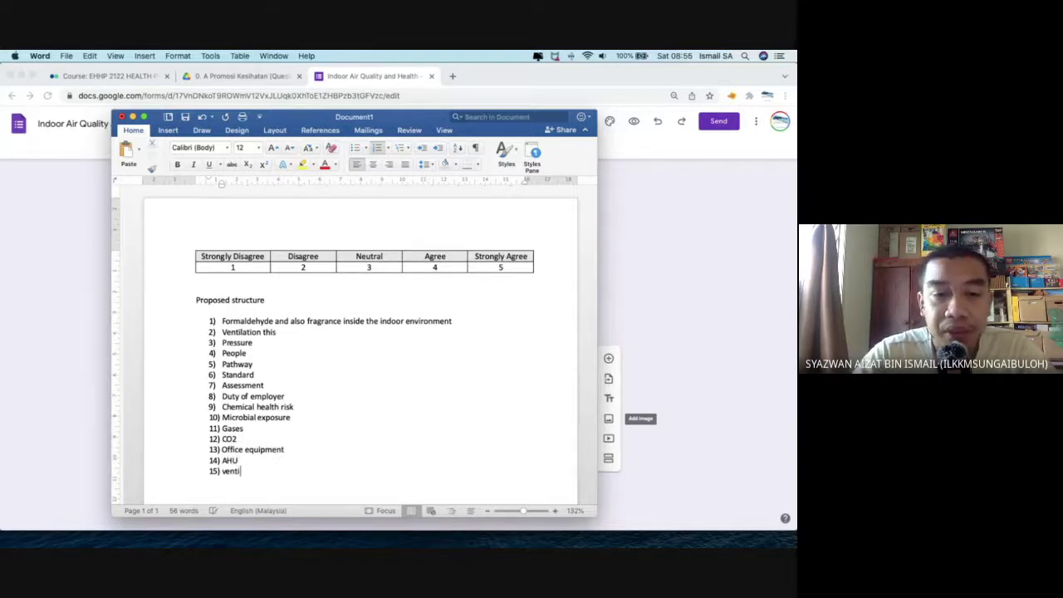
{"action": "key", "text": "BackSpace"}
{"action": "key", "text": "BackSpace"}
{"action": "key", "text": "BackSpace"}
{"action": "key", "text": "BackSpace"}
{"action": "key", "text": "BackSpace"}
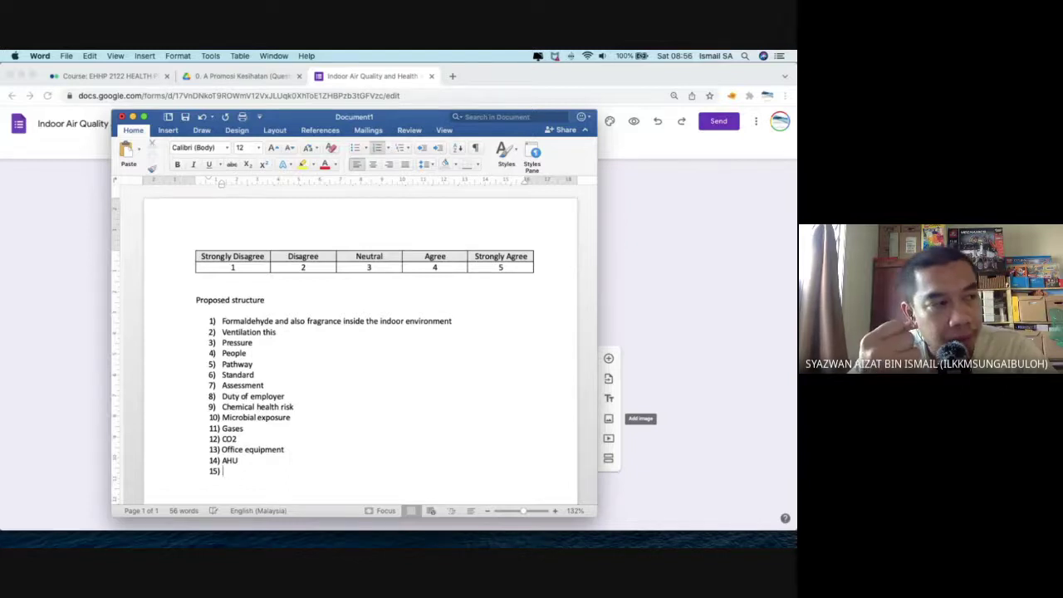
Enter Outdoor as item 15 of the Proposed structure list.
{"action": "type", "text": "Outd"}
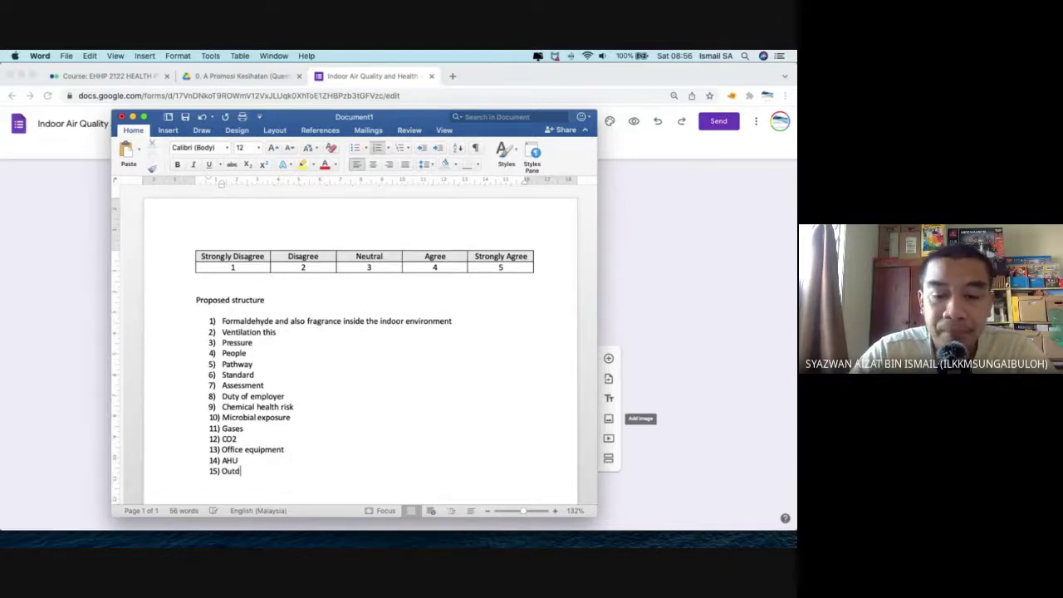
{"action": "type", "text": "oor"}
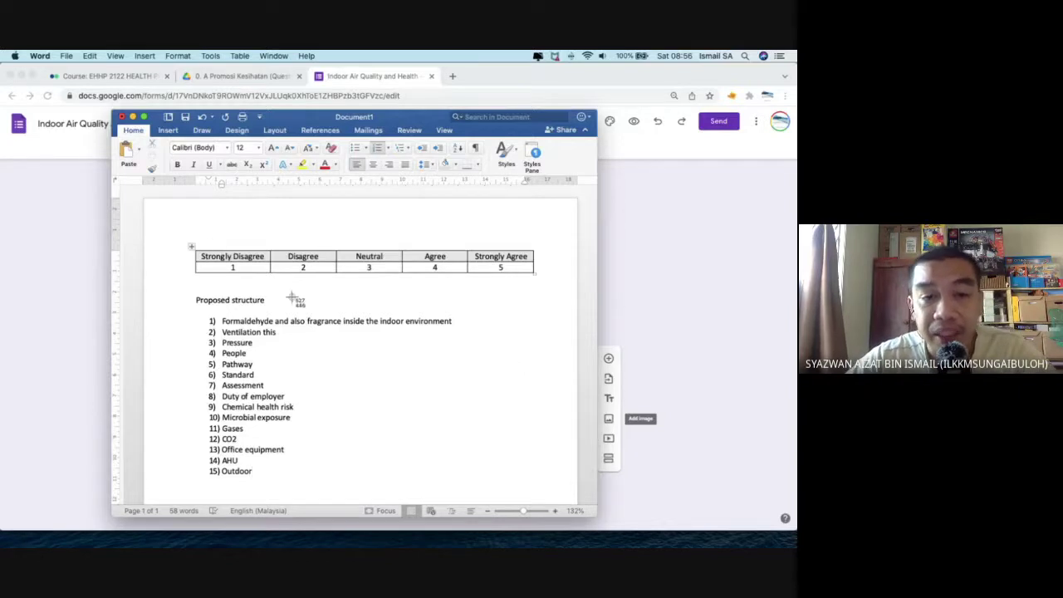
Capture a screenshot of the whole rating scale table, from Strongly Disagree to Strongly Agree with its numbers.
{"action": "left_click", "coordinate": [457, 415]}
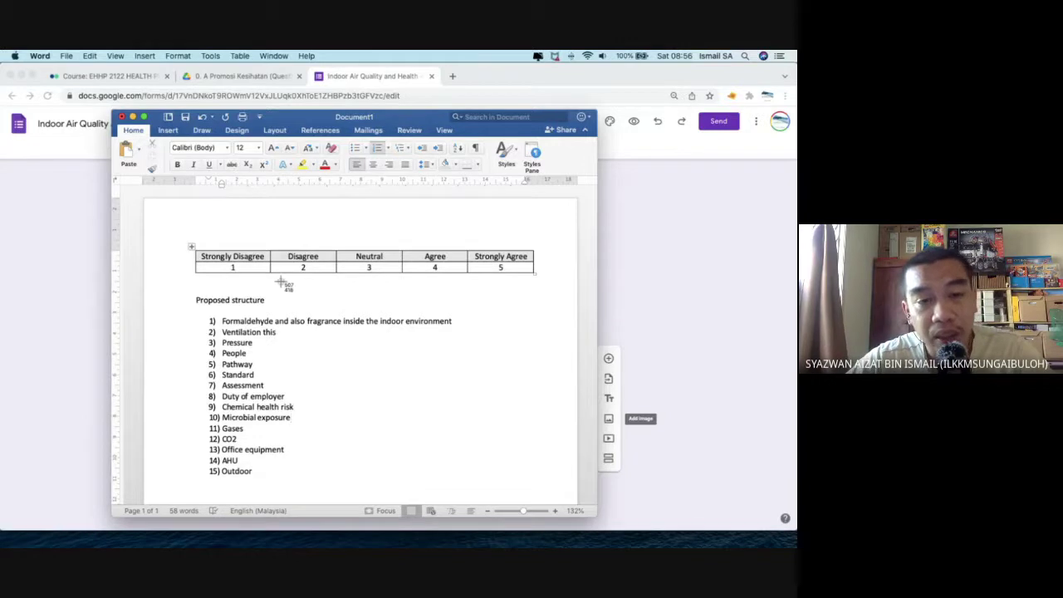
{"action": "left_click", "coordinate": [209, 249]}
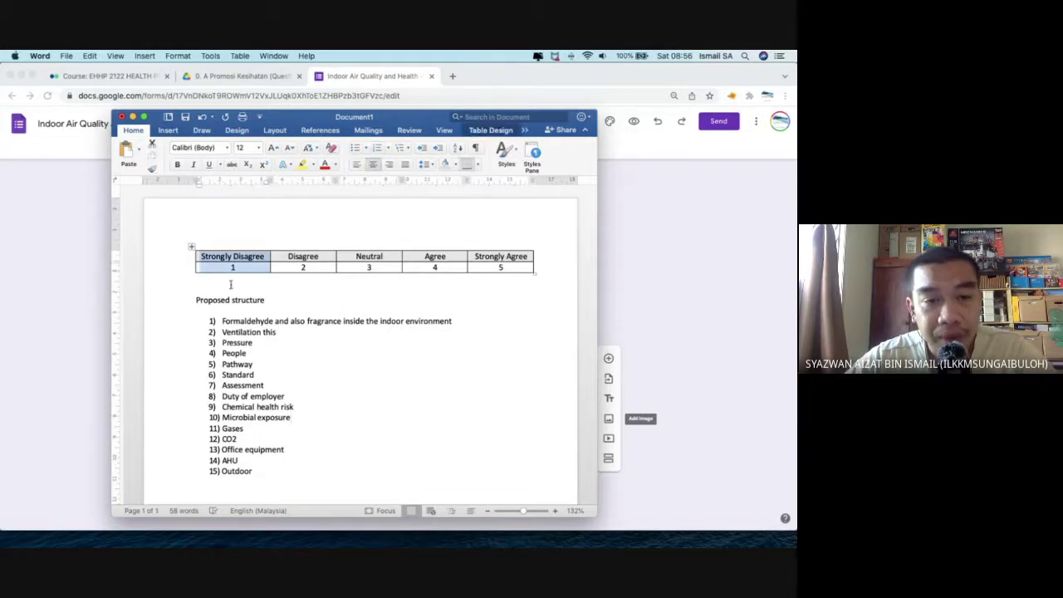
{"action": "left_click", "coordinate": [232, 283]}
{"action": "key", "text": "super+shift+4"}
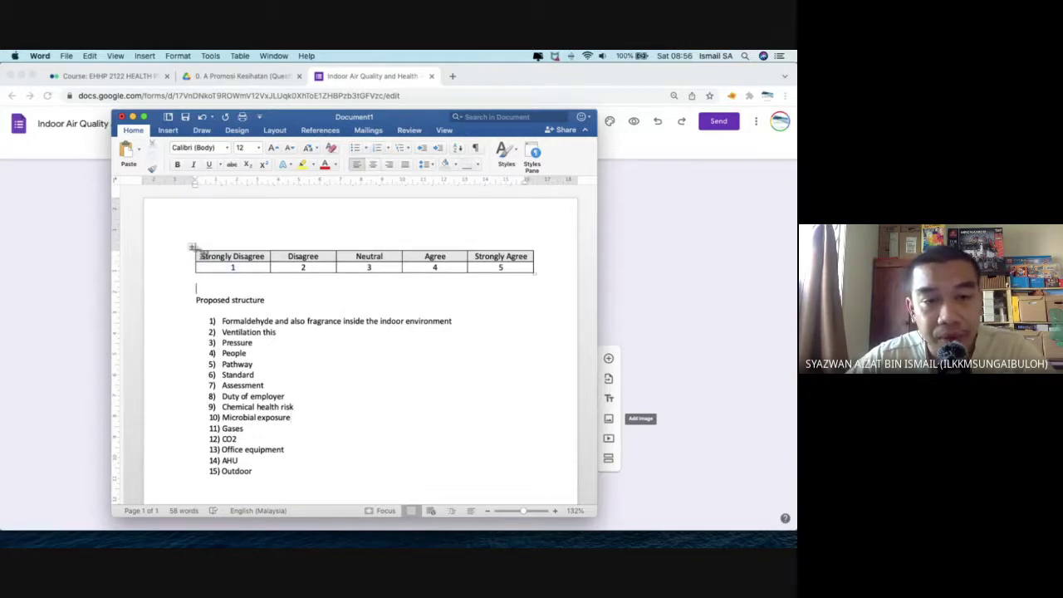
{"action": "left_click_drag", "start_coordinate": [196, 247], "coordinate": [534, 274]}
Switch to the form in Chrome and end the Knowledge of IAQ section description with ", indicate by number 1 - 5.".
{"action": "left_click", "coordinate": [698, 290]}
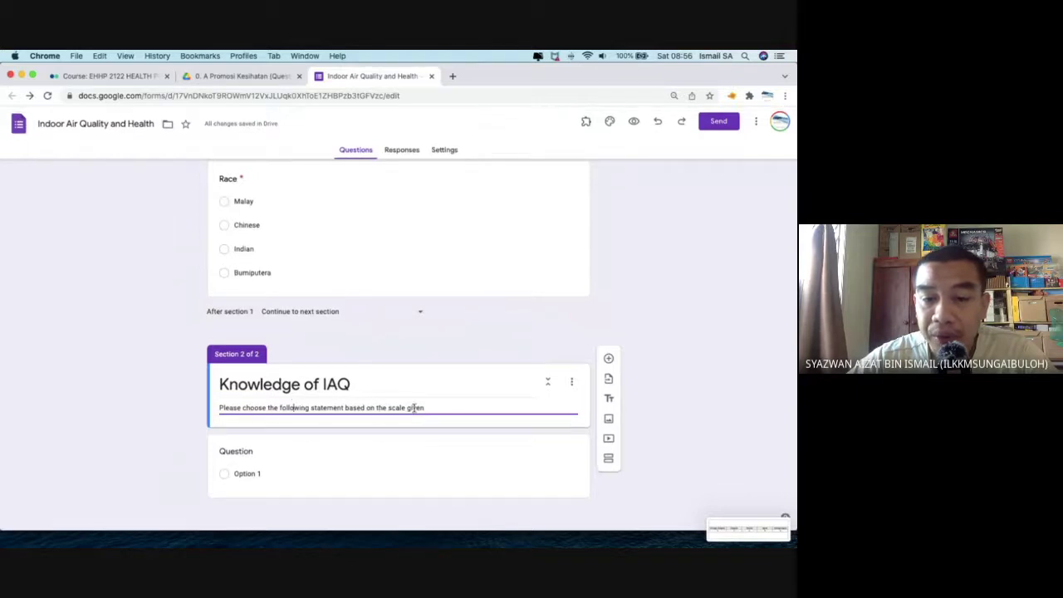
{"action": "key", "text": "BackSpace"}
{"action": "type", "text": ","}
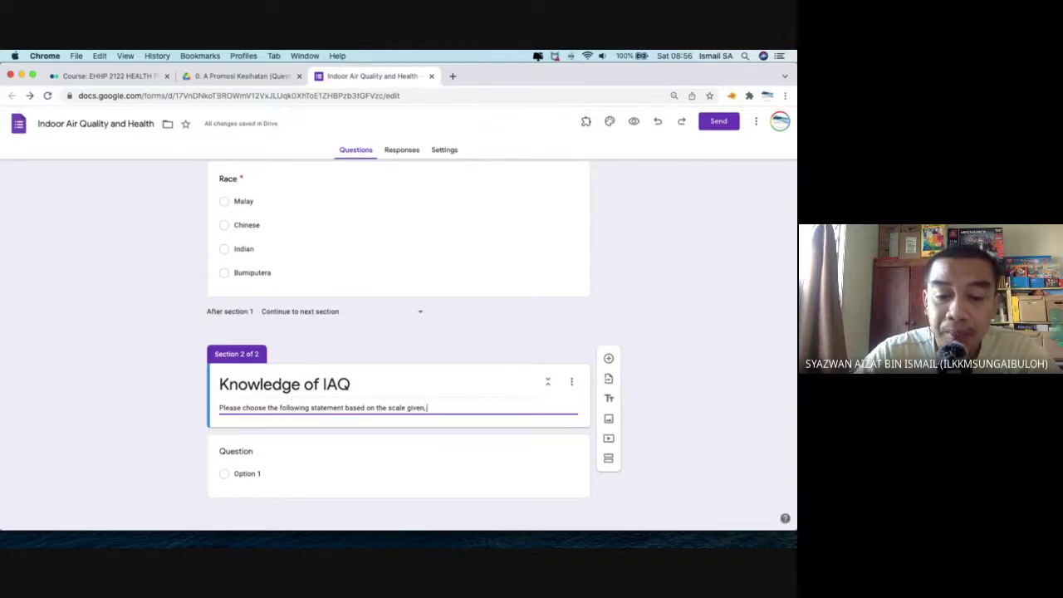
{"action": "type", "text": " indicate b"}
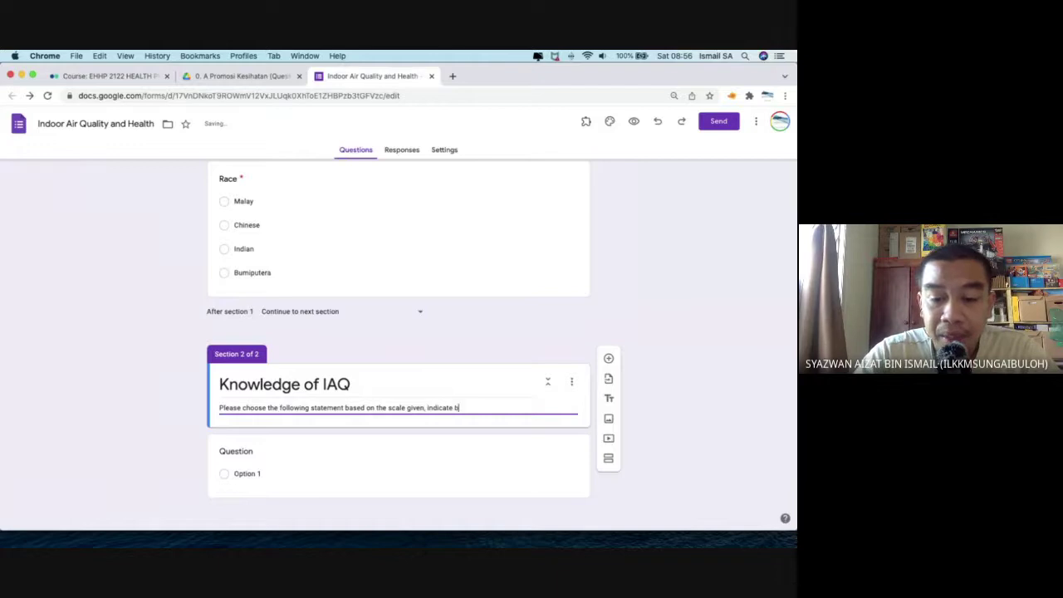
{"action": "type", "text": "y number 1 -"}
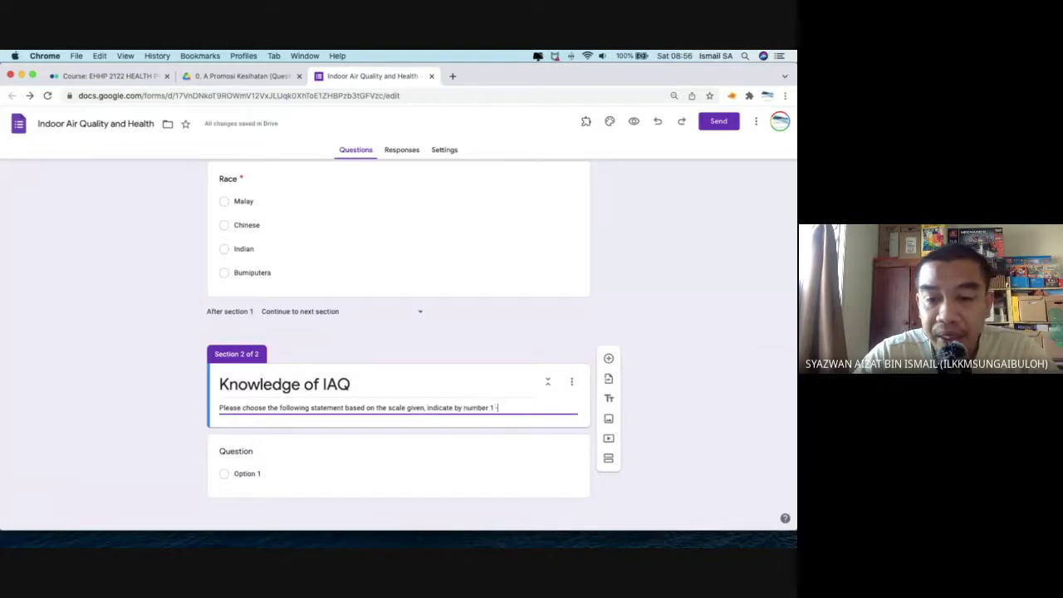
{"action": "type", "text": " 5 "}
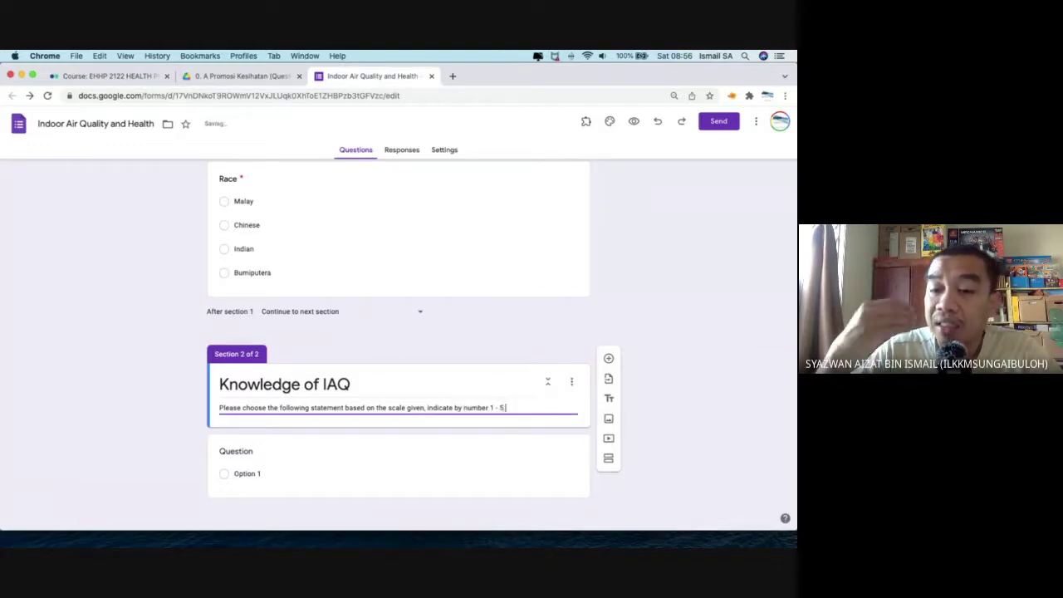
{"action": "type", "text": "."}
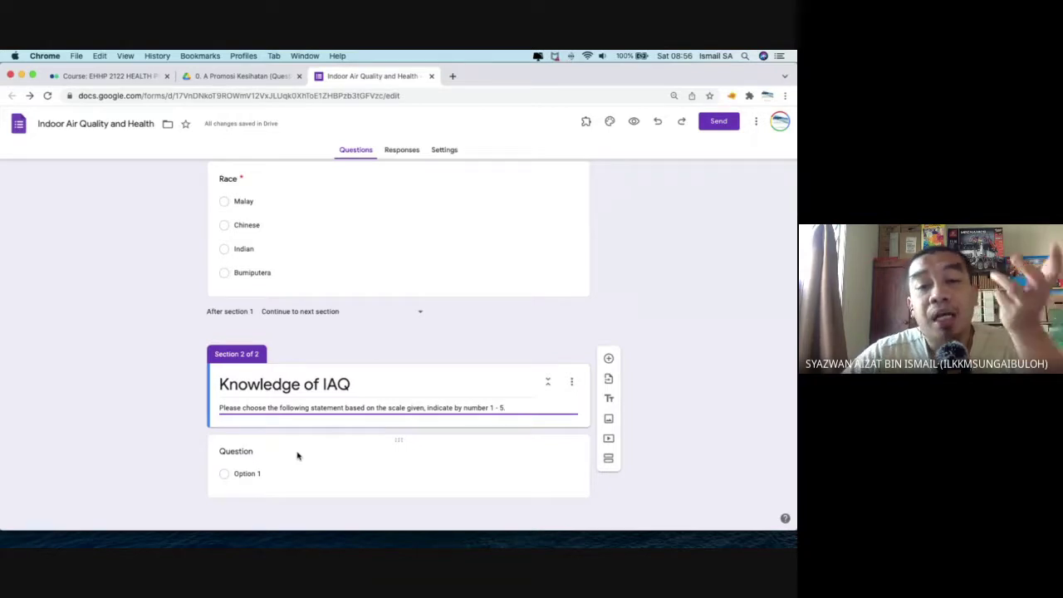
Remove "and Practice" from the form description beneath the title Indoor Air Quality and Health.
{"action": "scroll", "coordinate": [297, 455], "scroll_direction": "up", "scroll_amount": 5}
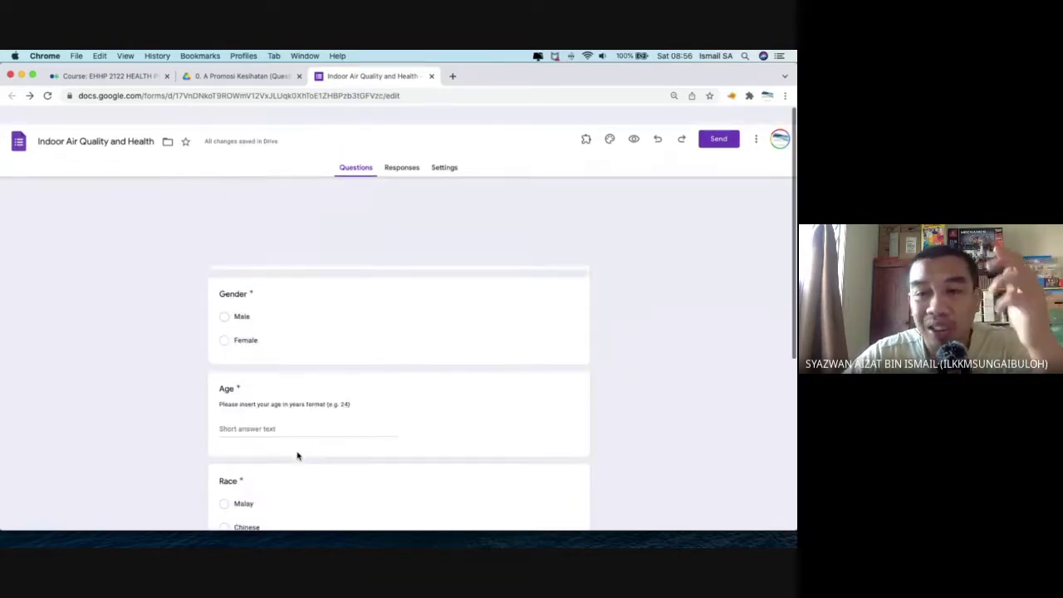
{"action": "triple_click", "coordinate": [291, 230]}
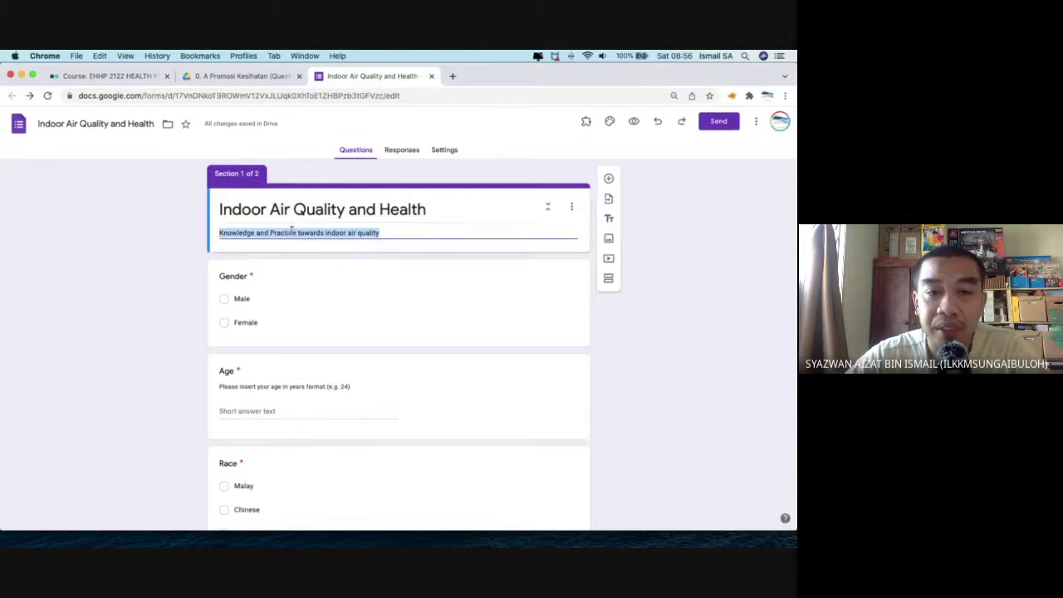
{"action": "left_click", "coordinate": [291, 231]}
{"action": "key", "text": "BackSpace"}
{"action": "key", "text": "BackSpace"}
{"action": "key", "text": "BackSpace"}
{"action": "key", "text": "BackSpace"}
{"action": "key", "text": "BackSpace"}
{"action": "key", "text": "BackSpace"}
{"action": "key", "text": "BackSpace"}
{"action": "key", "text": "BackSpace"}
{"action": "key", "text": "BackSpace"}
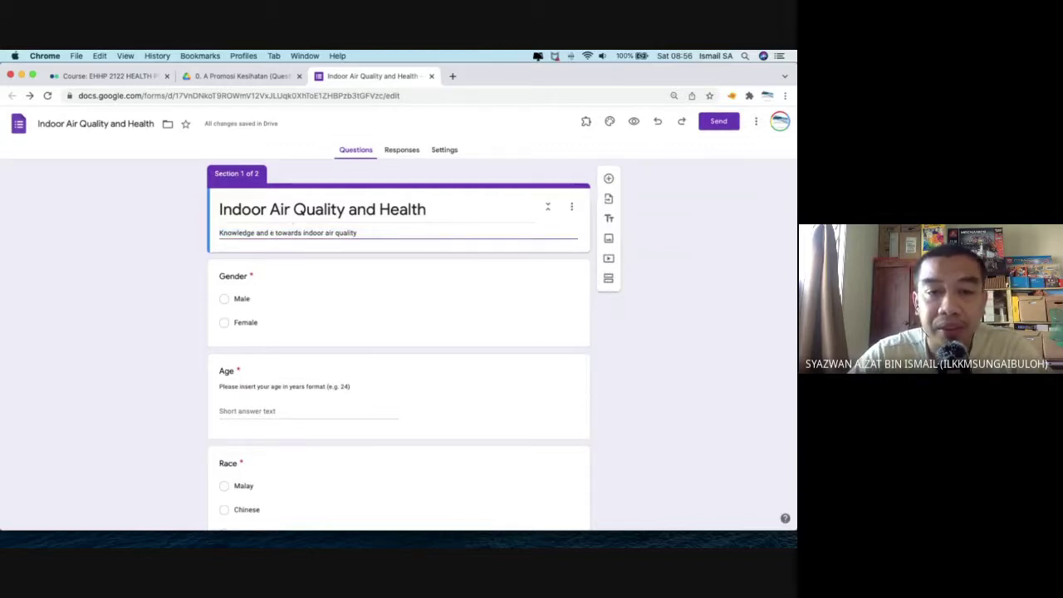
{"action": "key", "text": "BackSpace"}
{"action": "key", "text": "BackSpace"}
{"action": "key", "text": "BackSpace"}
{"action": "key", "text": "BackSpace"}
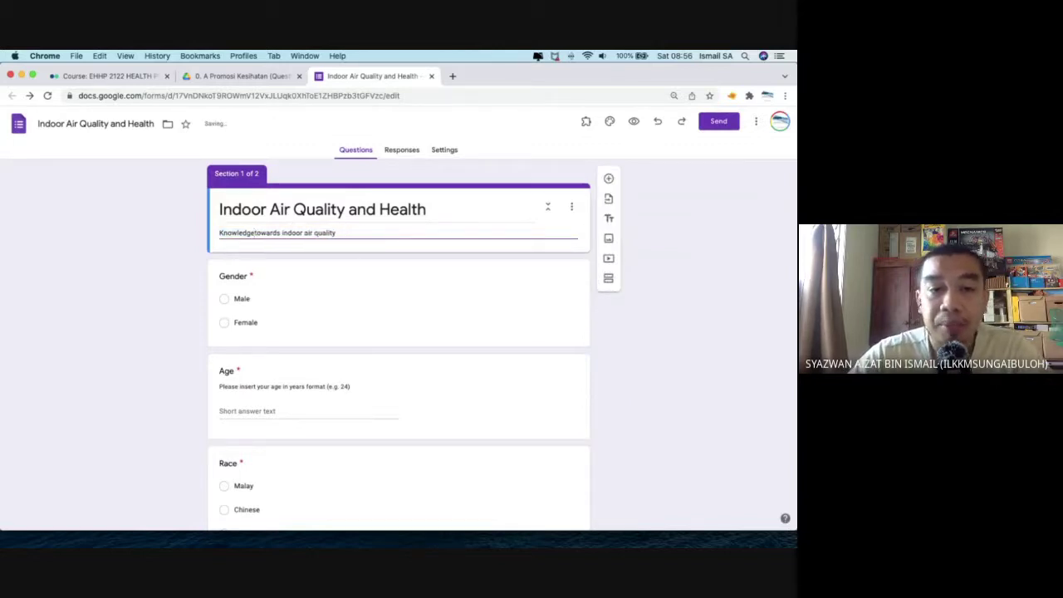
Change the blank question in the Knowledge of IAQ section to a multiple choice grid.
{"action": "scroll", "coordinate": [398, 344], "scroll_direction": "down", "scroll_amount": 1}
{"action": "scroll", "coordinate": [398, 344], "scroll_direction": "down", "scroll_amount": 5}
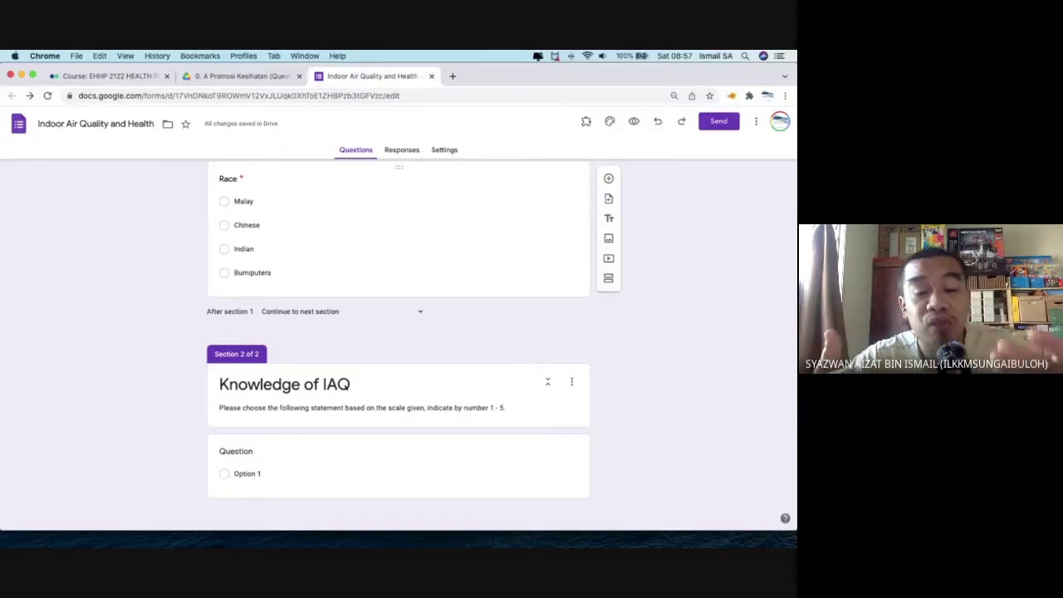
{"action": "left_click", "coordinate": [278, 457]}
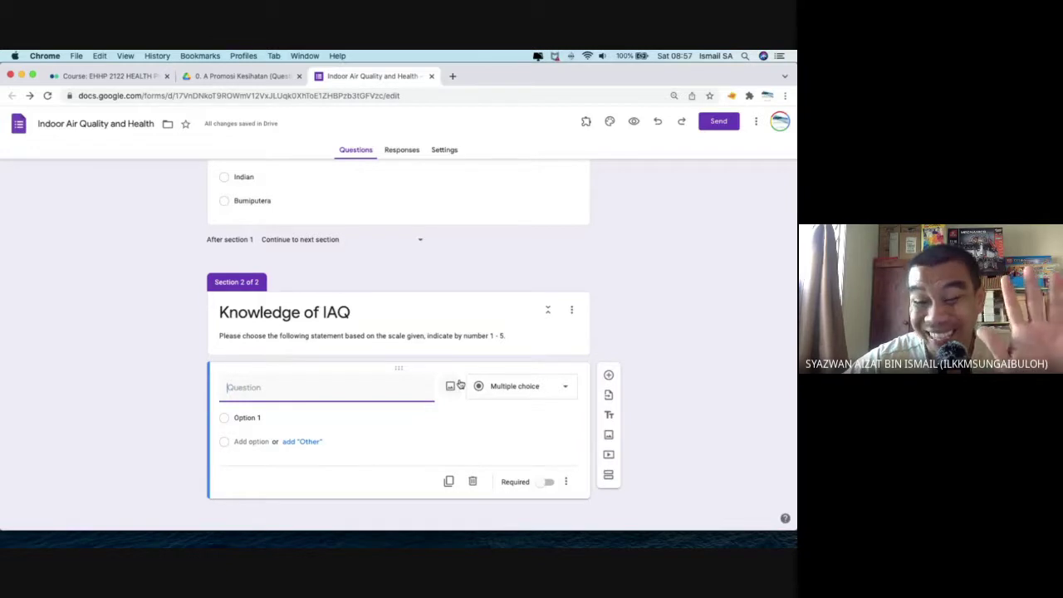
{"action": "left_click", "coordinate": [486, 386]}
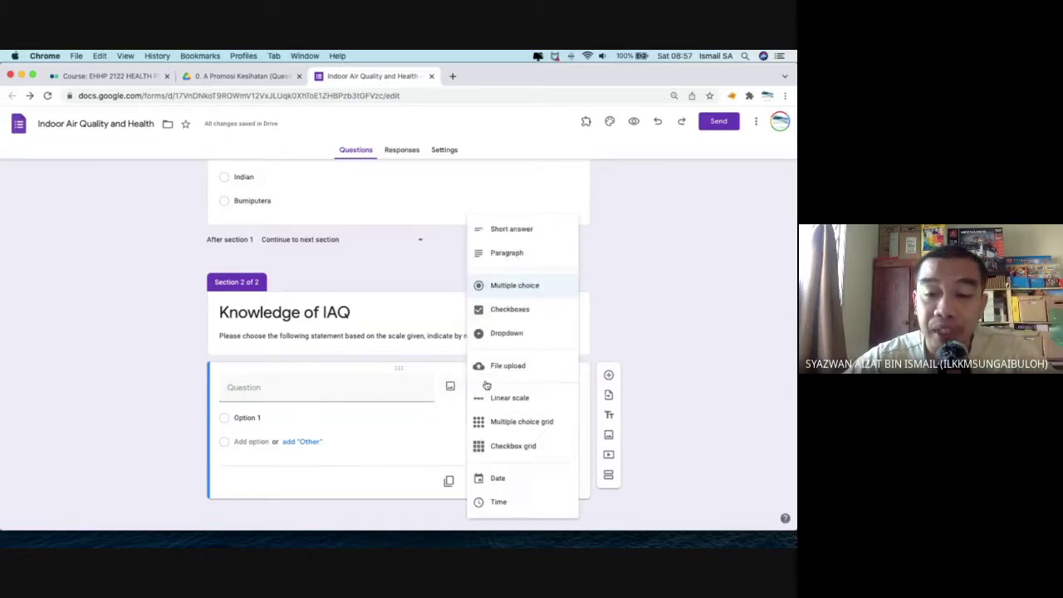
{"action": "left_click", "coordinate": [501, 423]}
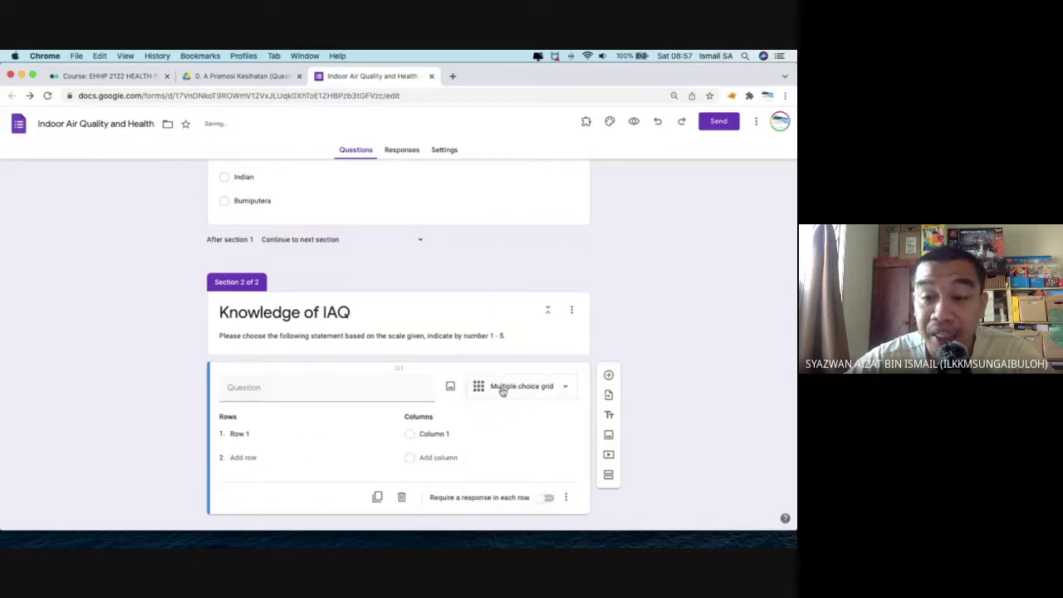
{"action": "left_click", "coordinate": [306, 392]}
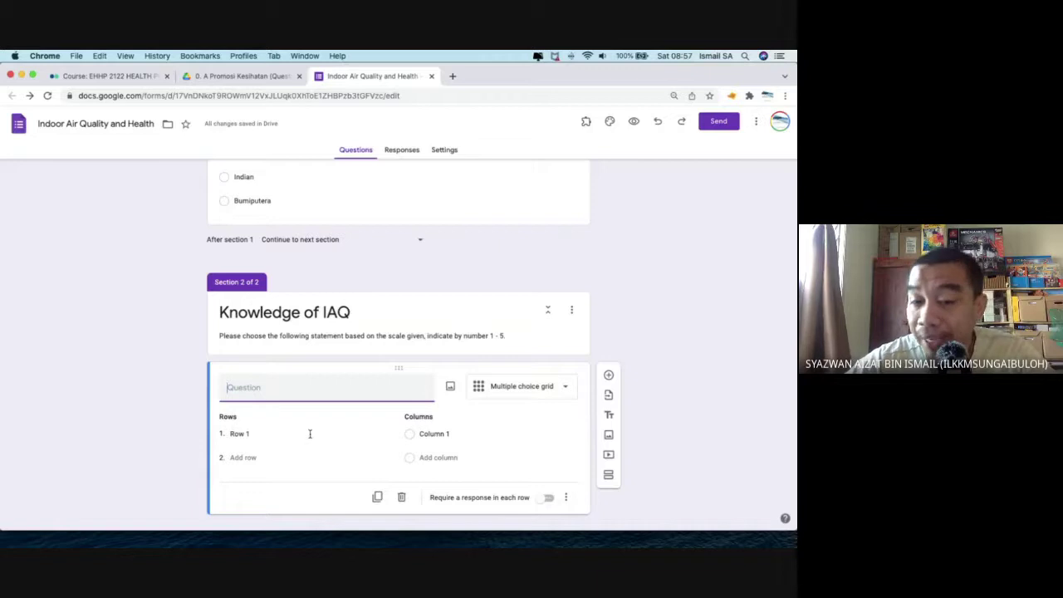
Create five columns in the multiple choice grid, labelled 1, 2, 3, 4 and 5.
{"action": "left_click", "coordinate": [427, 434]}
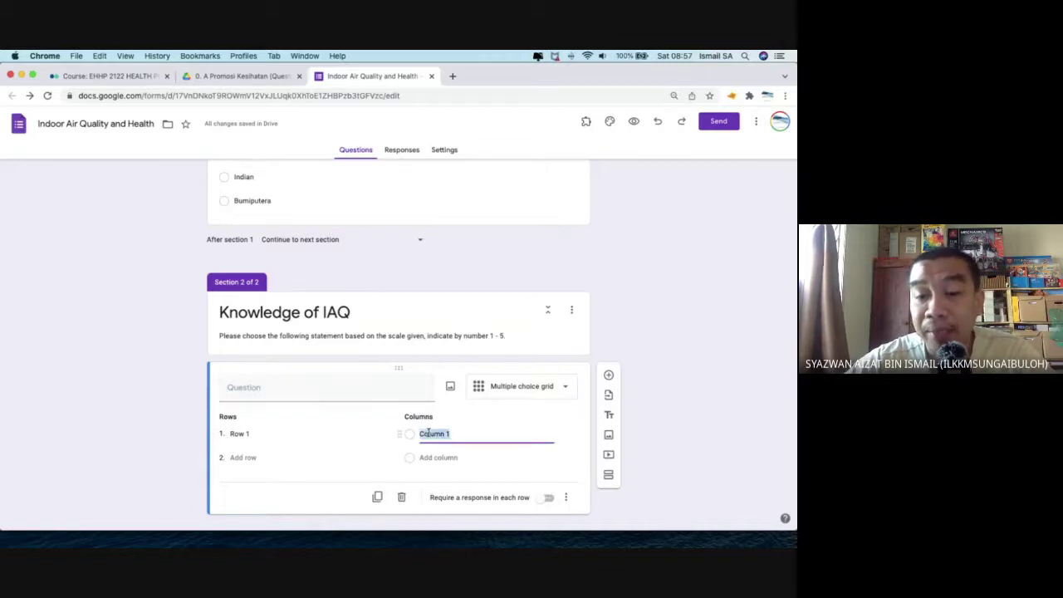
{"action": "type", "text": "1"}
{"action": "left_click", "coordinate": [439, 457]}
{"action": "type", "text": "2"}
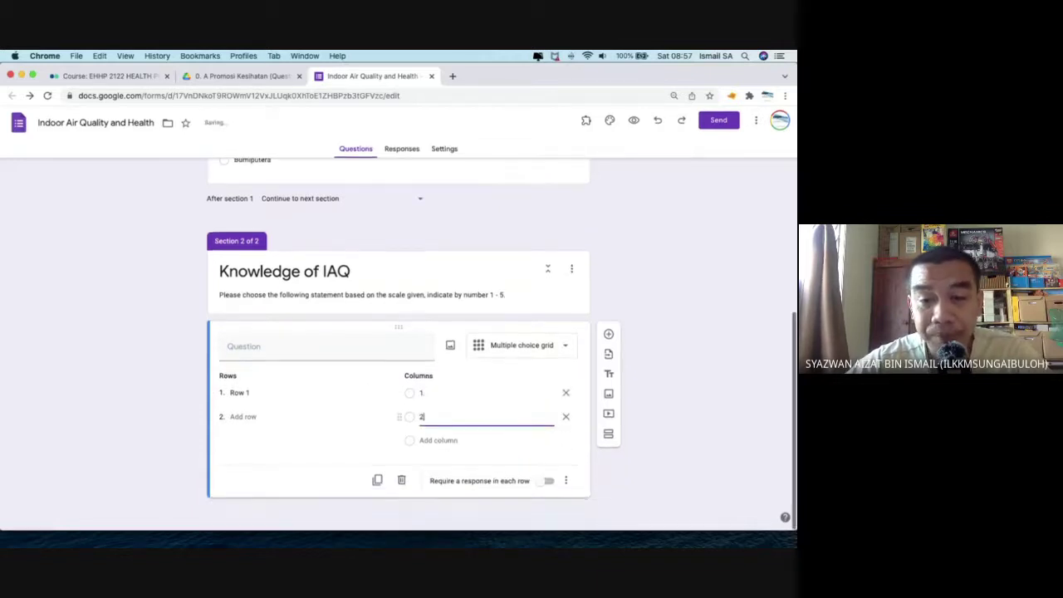
{"action": "left_click", "coordinate": [438, 441]}
{"action": "type", "text": "3"}
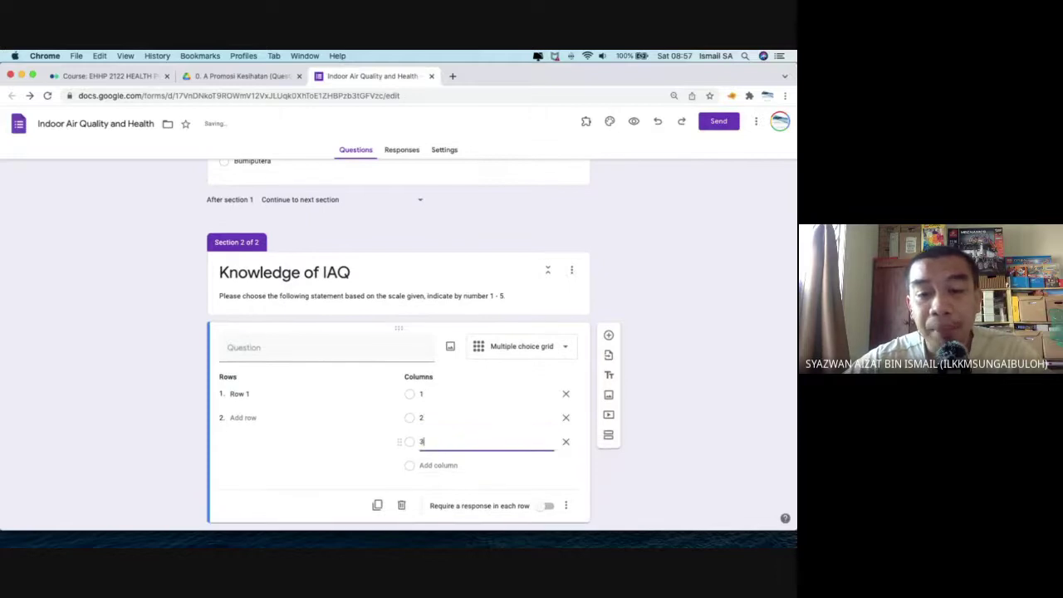
{"action": "left_click", "coordinate": [438, 463]}
{"action": "type", "text": "4"}
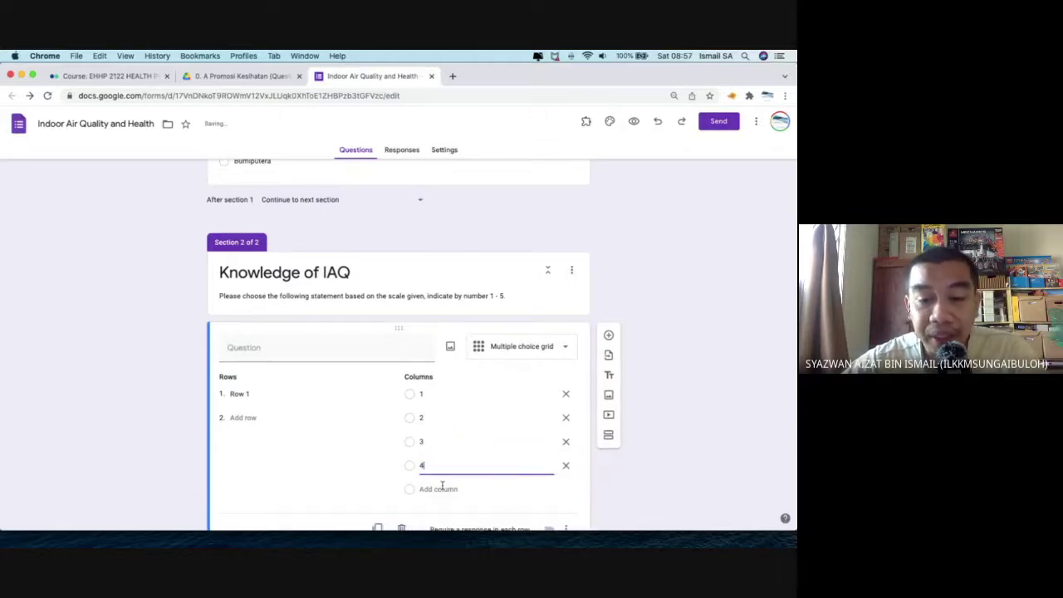
{"action": "left_click", "coordinate": [440, 489]}
{"action": "type", "text": "5"}
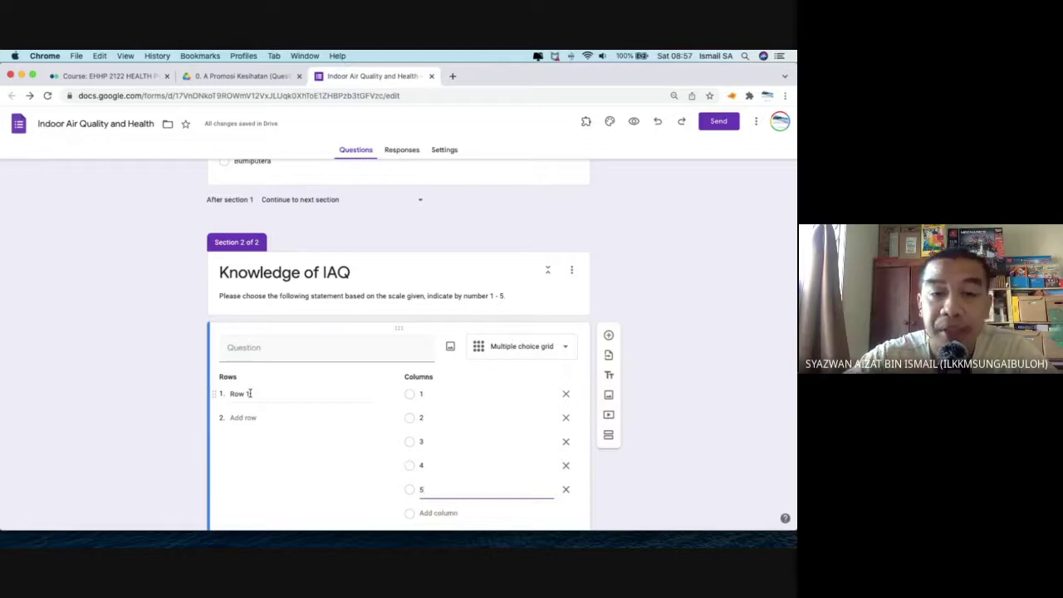
Title the multiple choice grid question "Please tick the appropriate answer based on your understanding", with "answer" spelled correctly.
{"action": "left_click", "coordinate": [250, 347]}
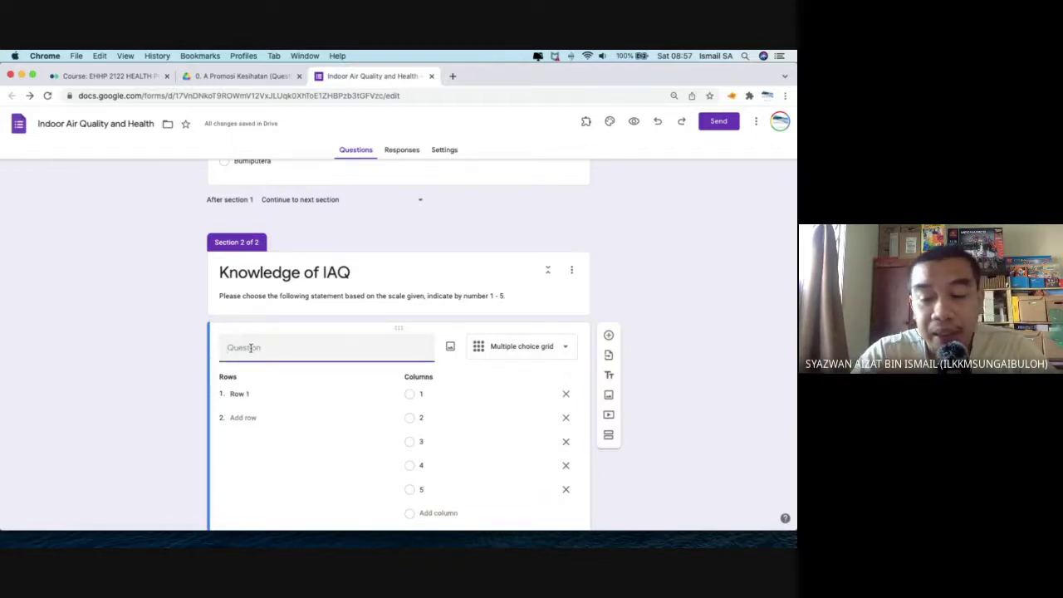
{"action": "type", "text": "Please "}
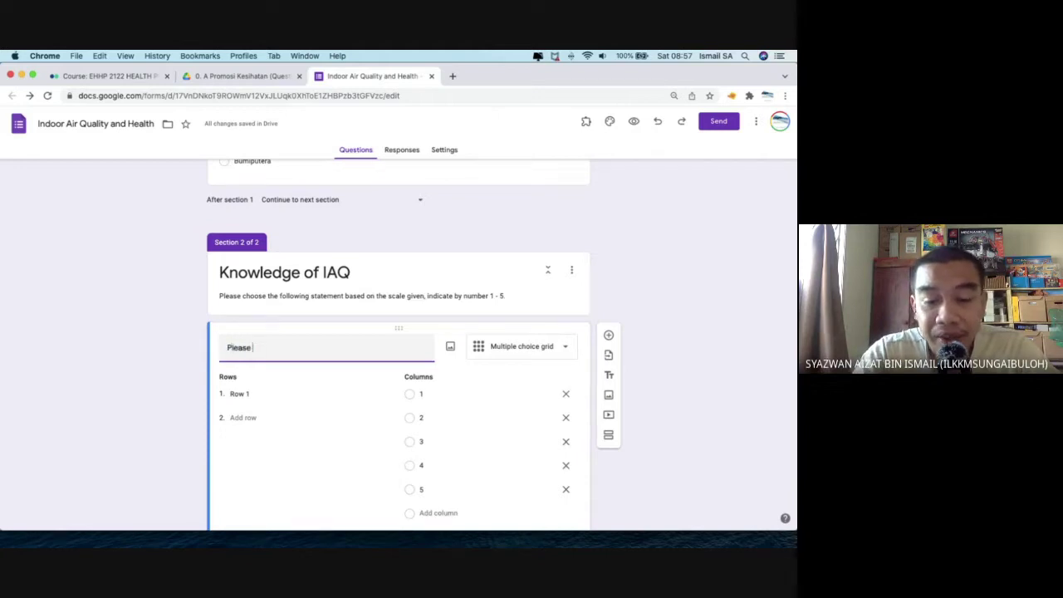
{"action": "type", "text": "tick the a"}
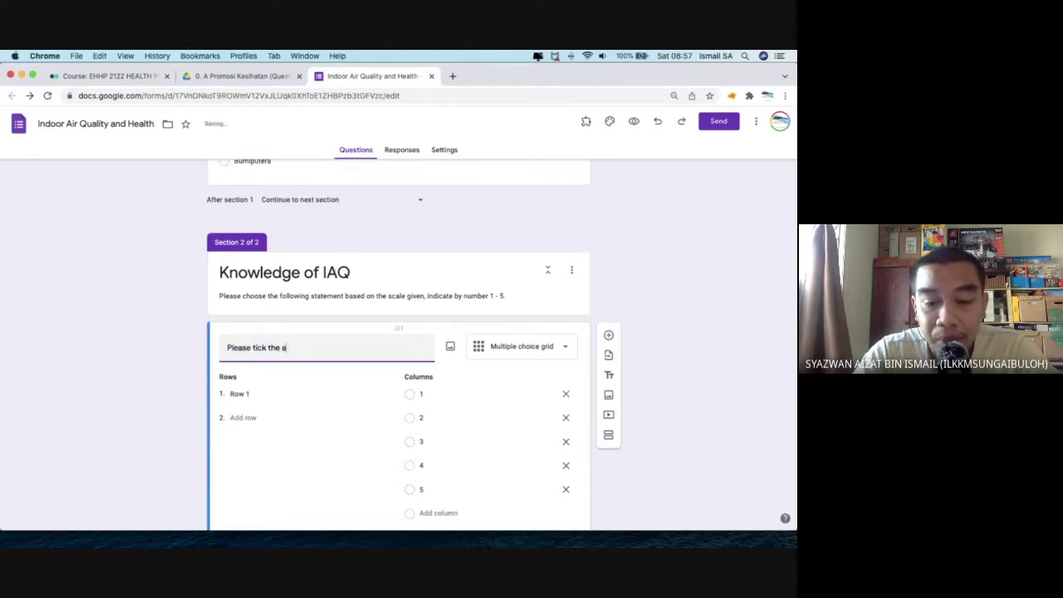
{"action": "type", "text": "ppropriate asw"}
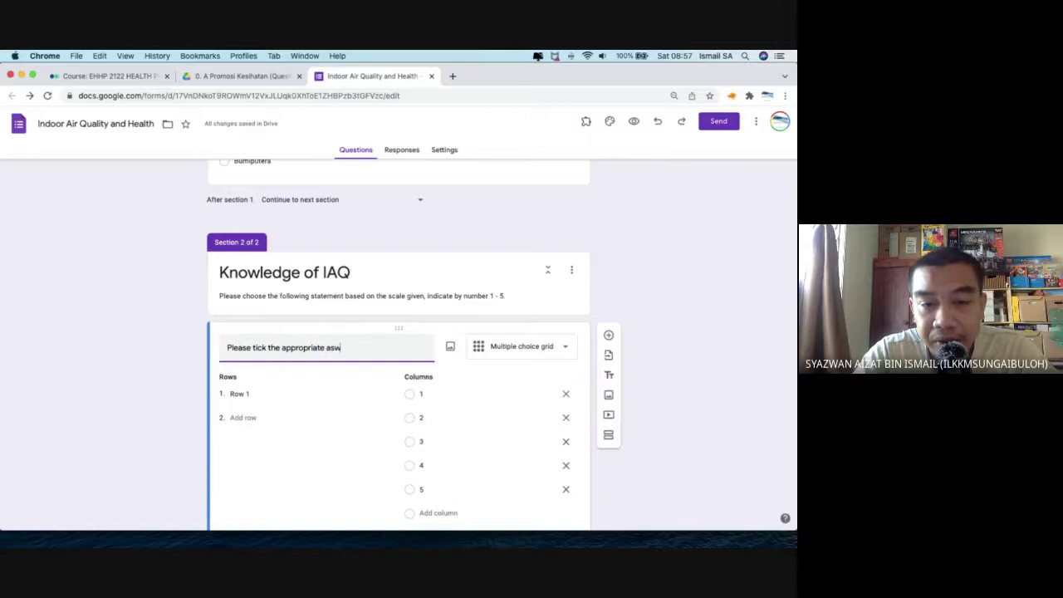
{"action": "type", "text": "er based on y"}
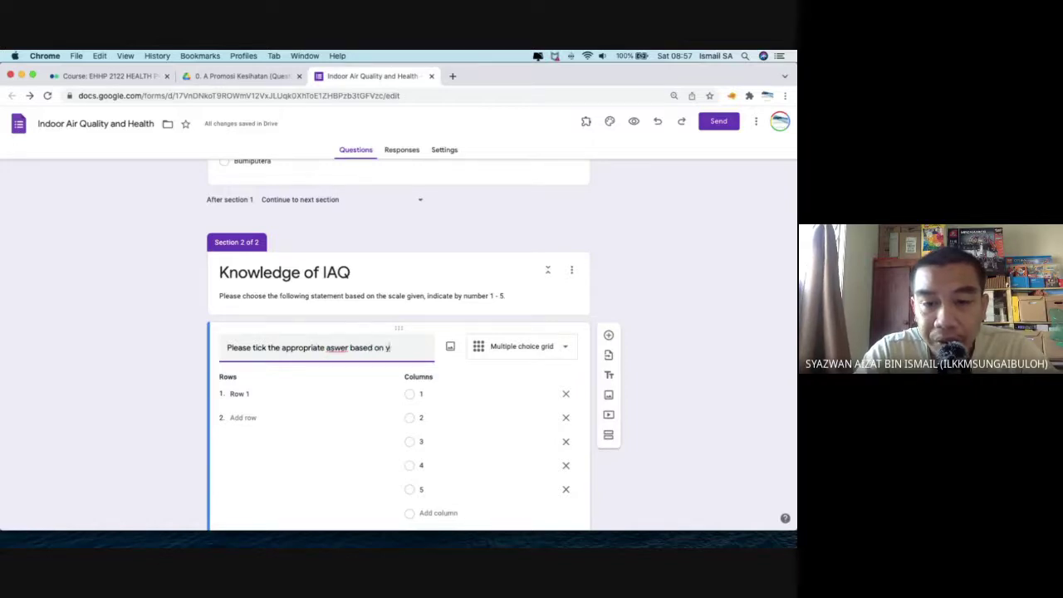
{"action": "type", "text": "our unders"}
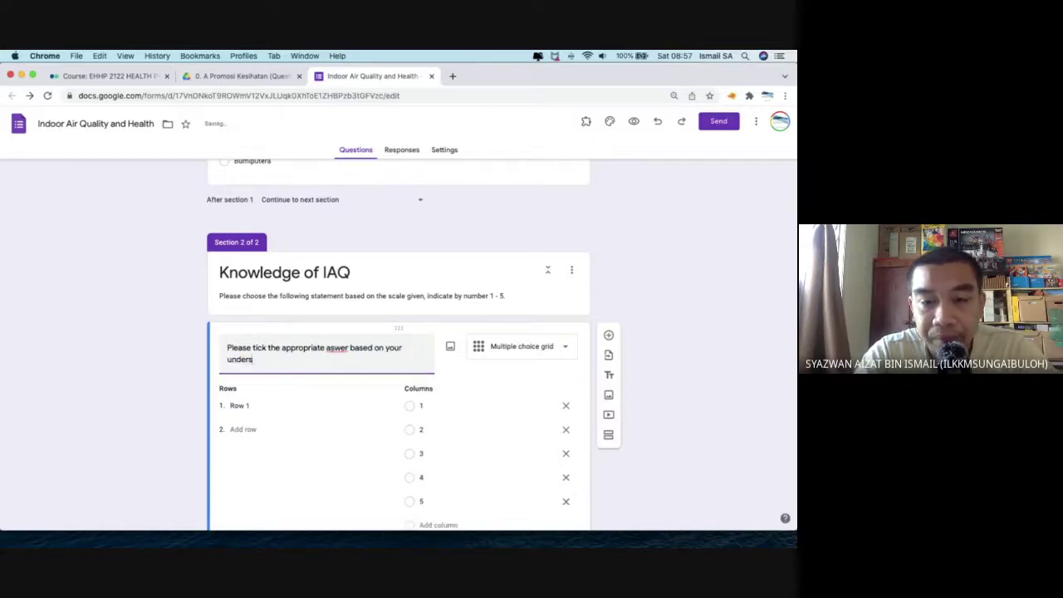
{"action": "type", "text": "tanding"}
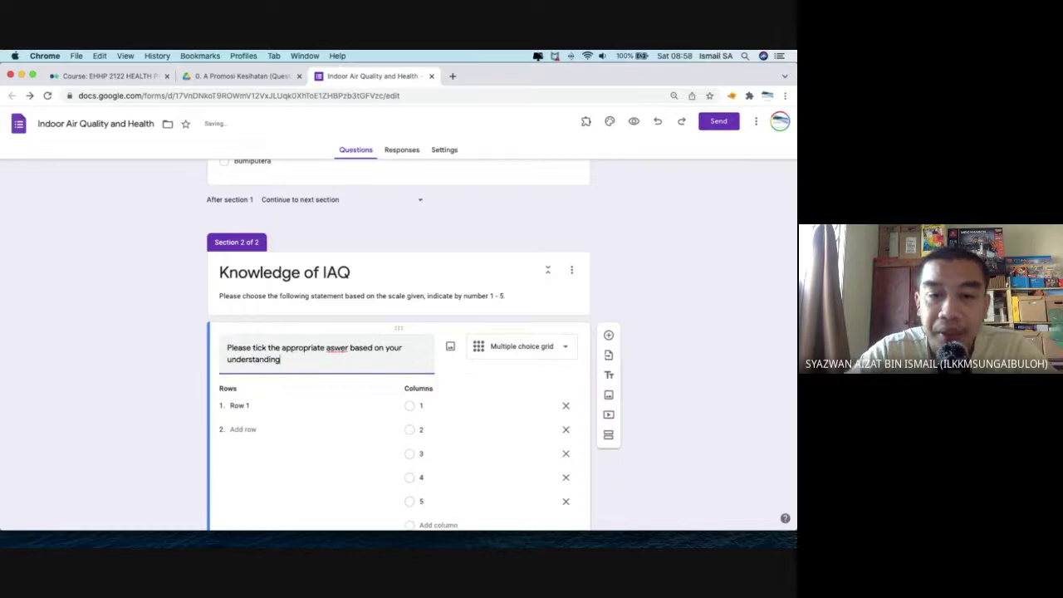
{"action": "right_click", "coordinate": [349, 349]}
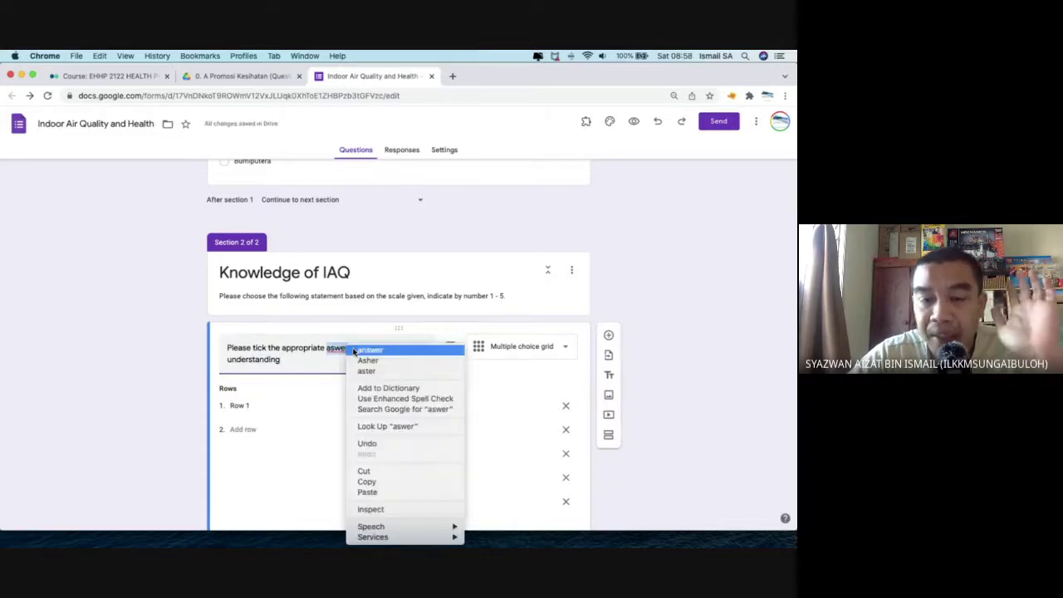
{"action": "left_click", "coordinate": [356, 351]}
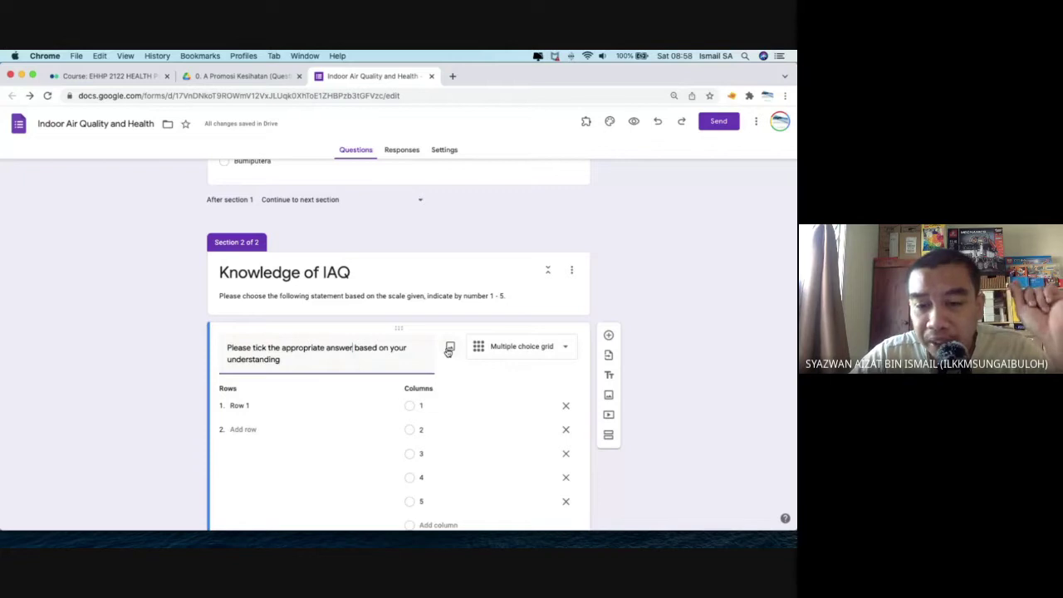
Insert the newest screenshot from Downloads, Screenshot 2022-03-19 at 8.56.26 AM, as the agreement-scale image in the grid question.
{"action": "scroll", "coordinate": [449, 349], "scroll_direction": "up", "scroll_amount": 3}
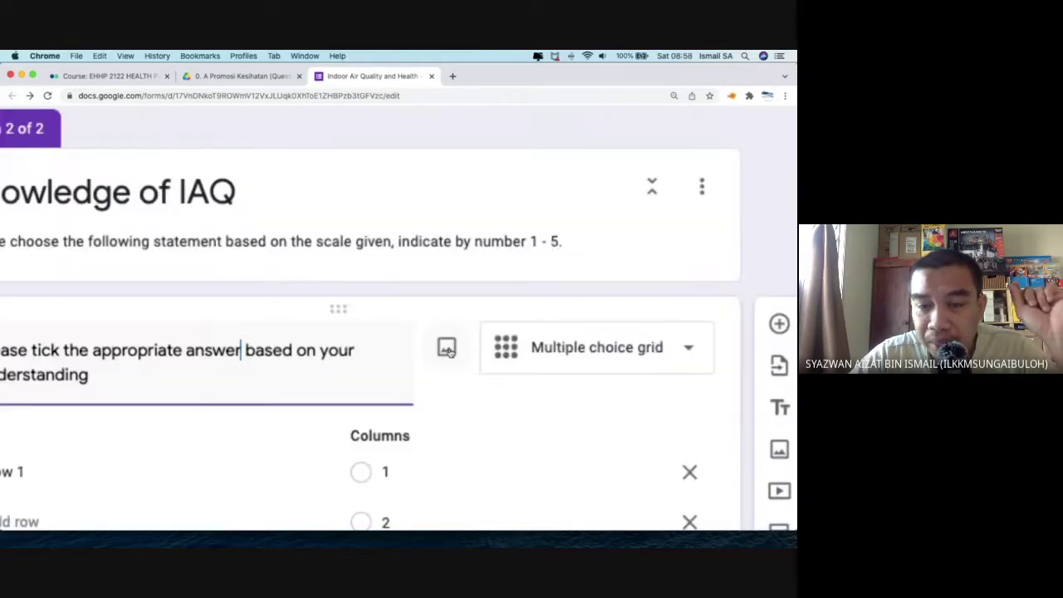
{"action": "scroll", "coordinate": [449, 350], "scroll_direction": "down", "scroll_amount": 3}
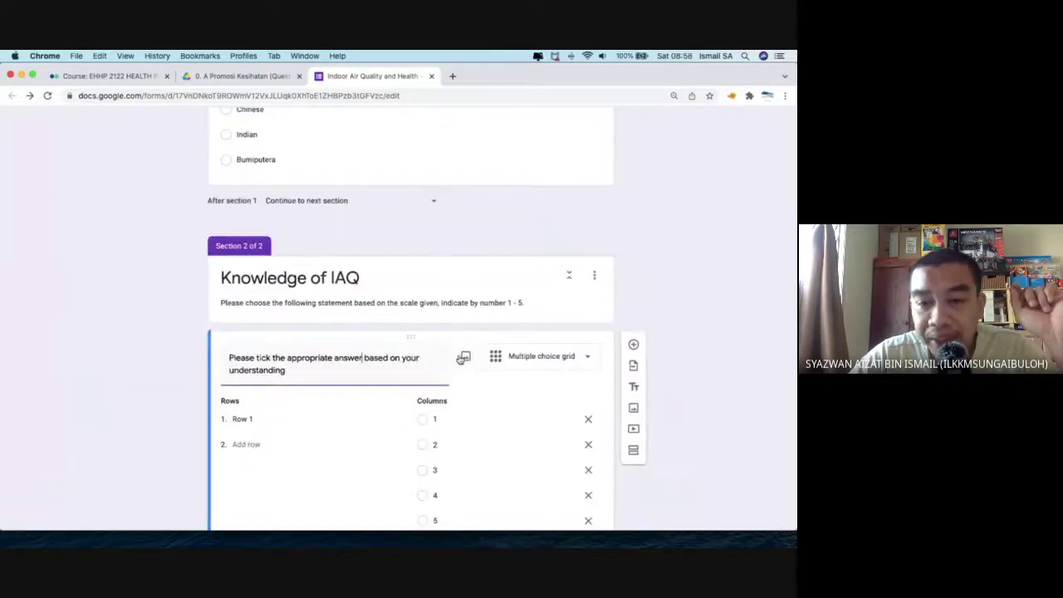
{"action": "left_click", "coordinate": [465, 358]}
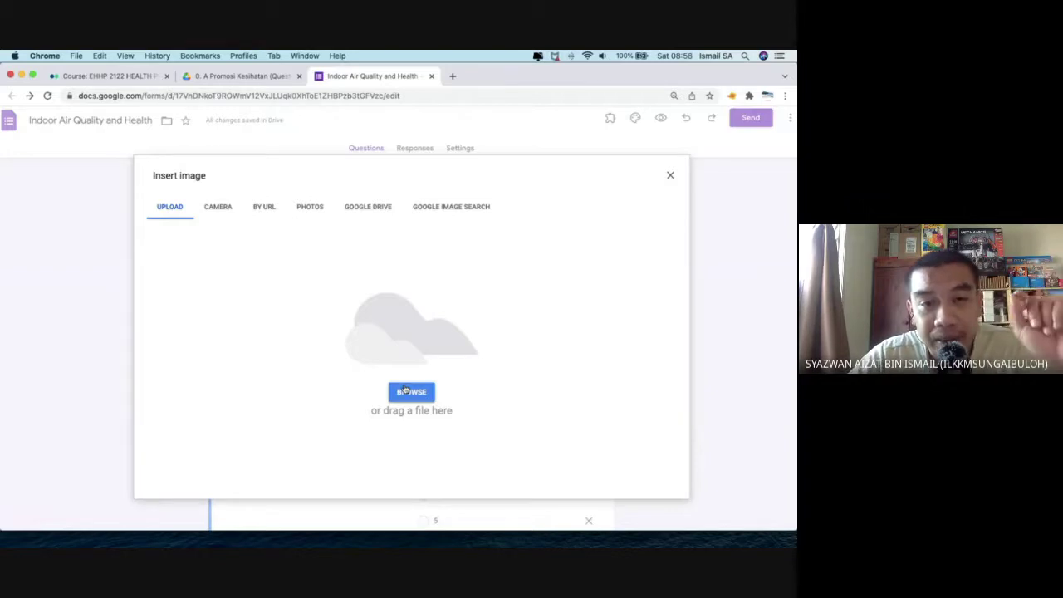
{"action": "left_click", "coordinate": [404, 390]}
{"action": "left_click", "coordinate": [231, 194]}
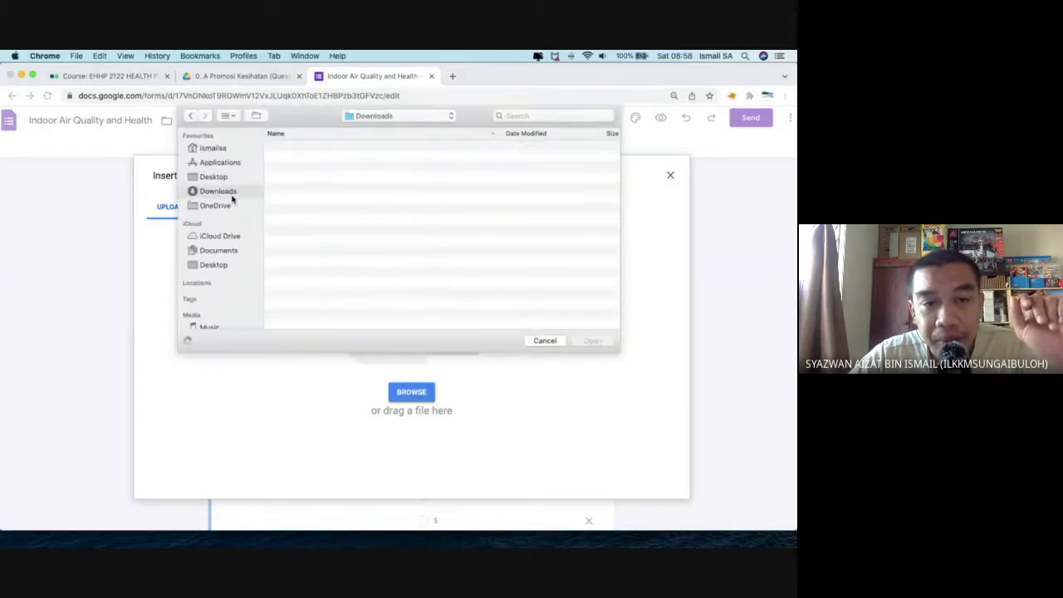
{"action": "left_click", "coordinate": [465, 133]}
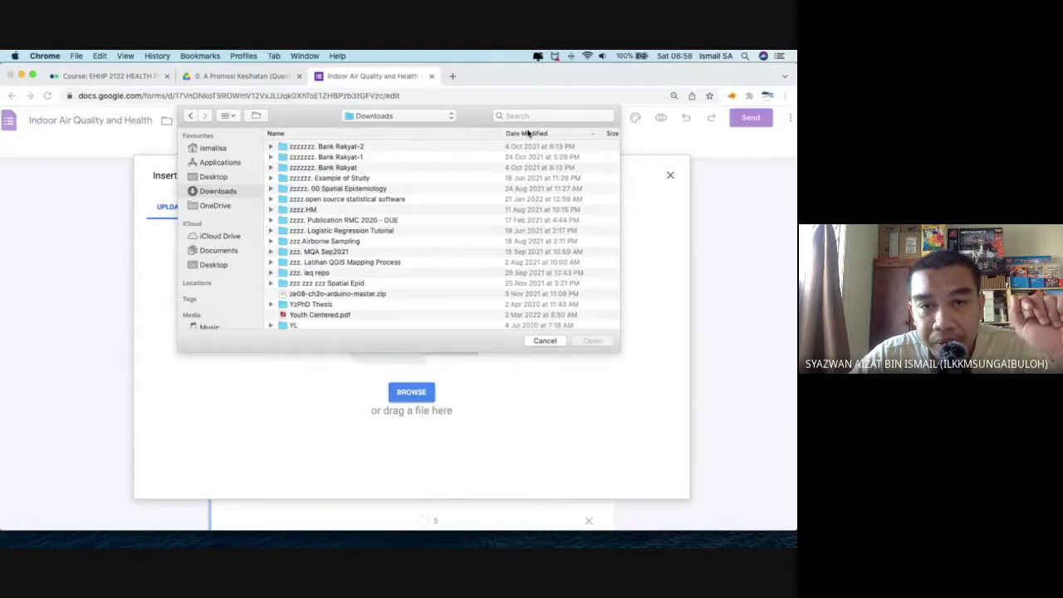
{"action": "left_click", "coordinate": [528, 133]}
{"action": "left_click", "coordinate": [446, 146]}
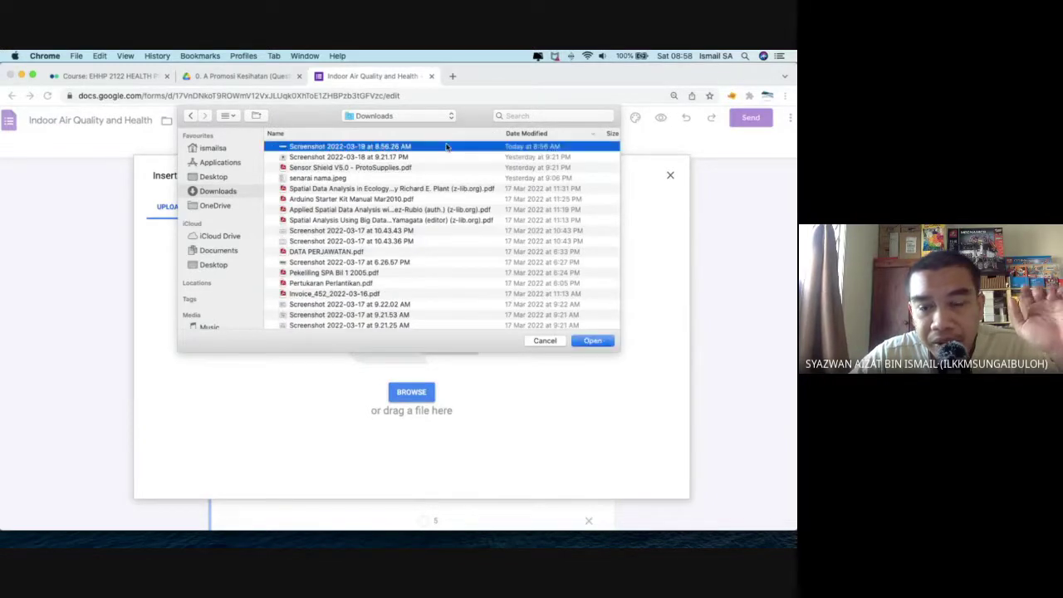
{"action": "left_click", "coordinate": [591, 341]}
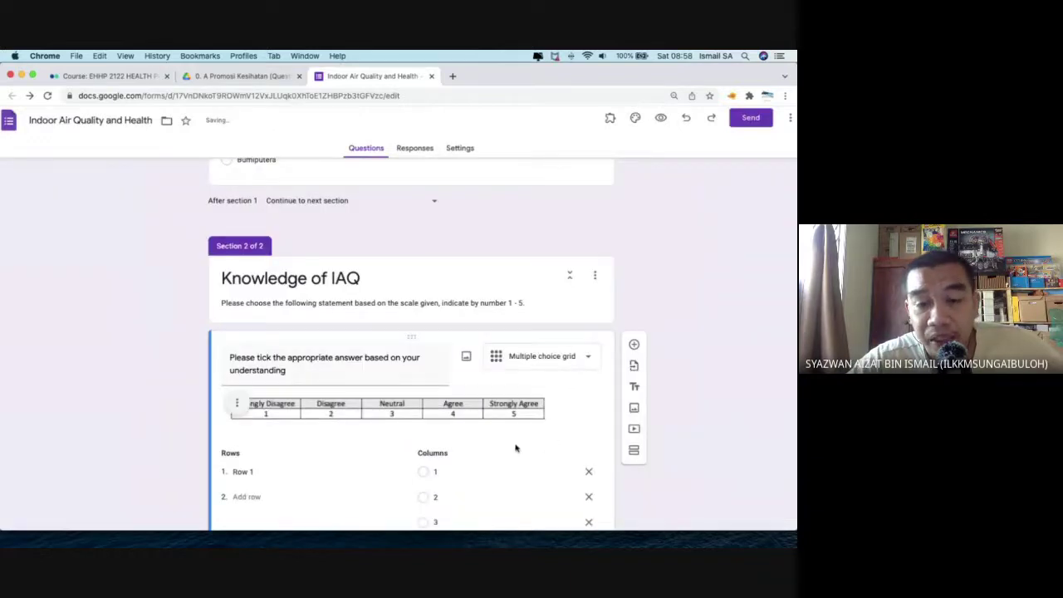
Narrow the Chrome window and bring the Word document with the proposed structure into view beside the form.
{"action": "scroll", "coordinate": [515, 445], "scroll_direction": "down", "scroll_amount": 3}
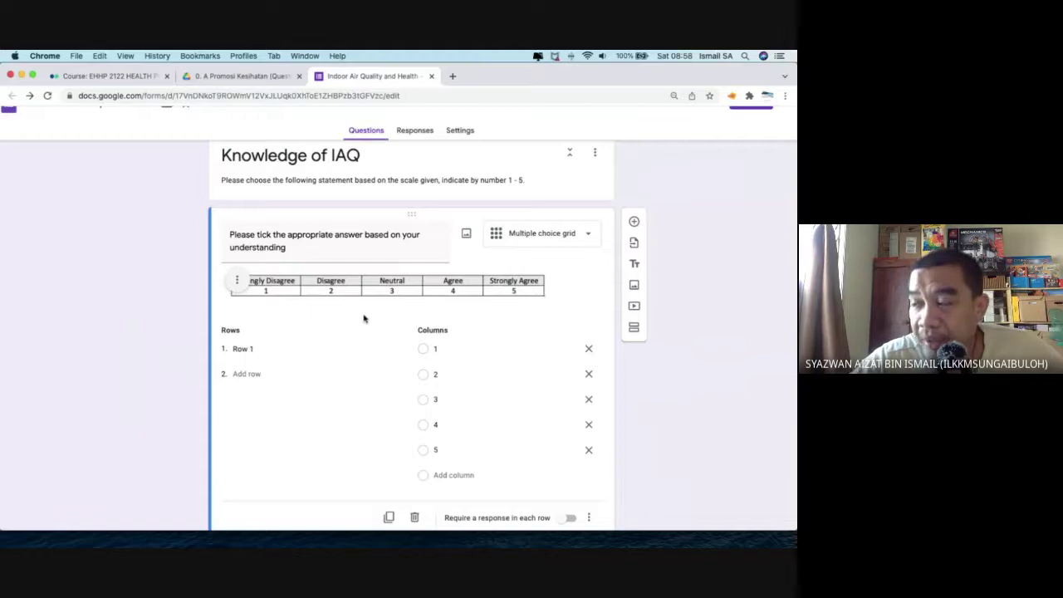
{"action": "key", "text": "ctrl+Up"}
{"action": "left_click", "coordinate": [152, 391]}
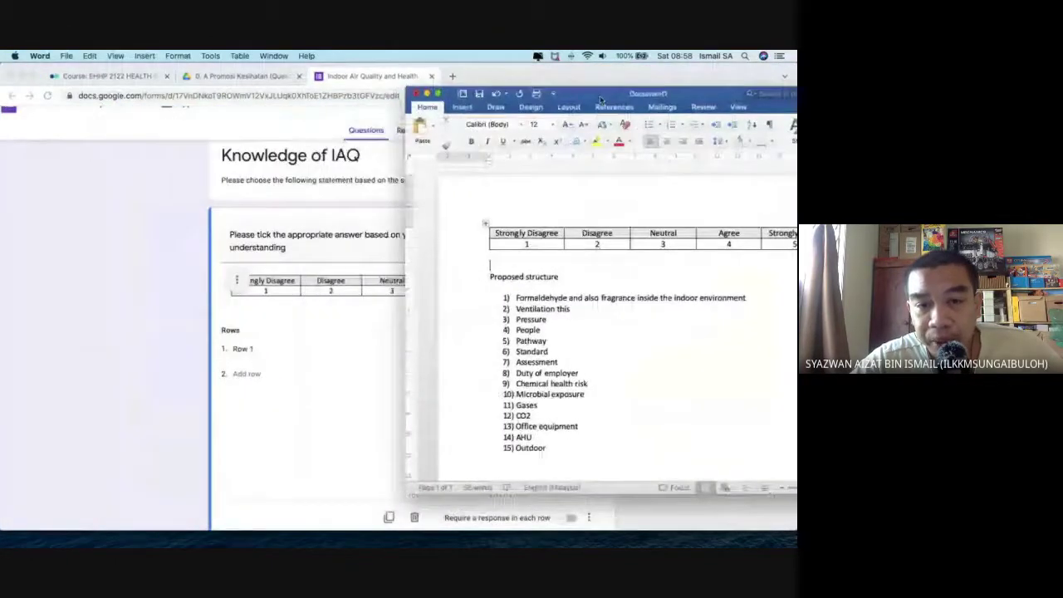
{"action": "left_click", "coordinate": [163, 202]}
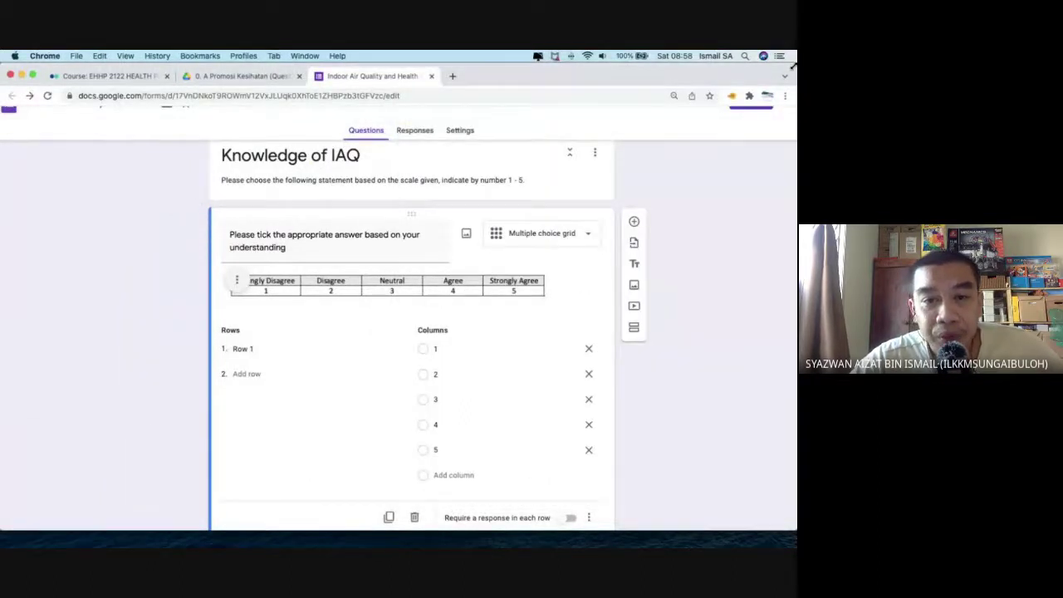
{"action": "left_click_drag", "start_coordinate": [792, 64], "coordinate": [511, 70]}
{"action": "left_click", "coordinate": [492, 106]}
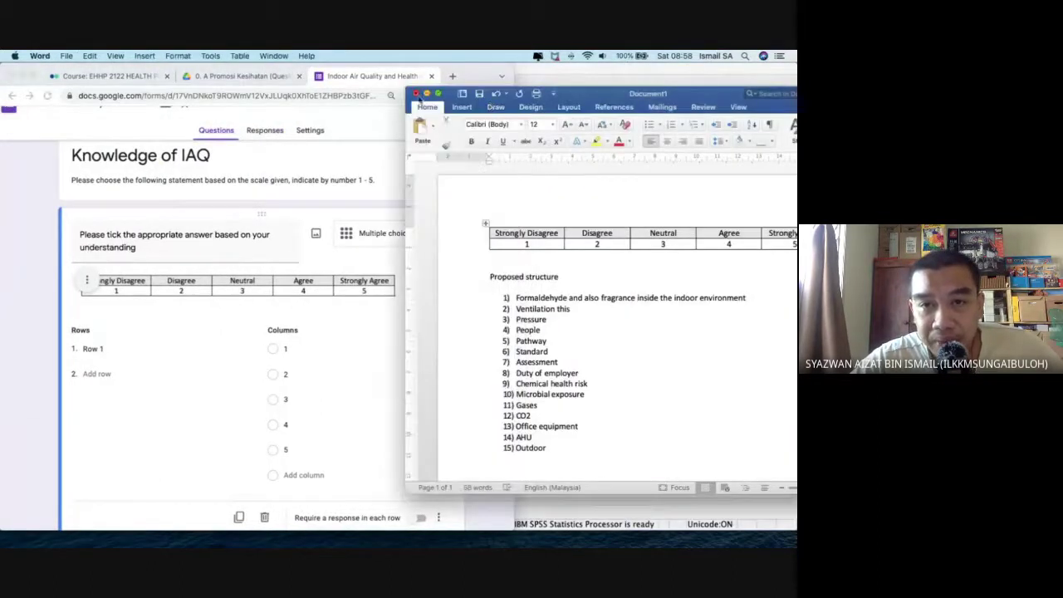
{"action": "mouse_move", "coordinate": [407, 88]}
{"action": "left_mouse_down"}
{"action": "mouse_move", "coordinate": [459, 74]}
{"action": "mouse_move", "coordinate": [411, 73]}
{"action": "left_mouse_up"}
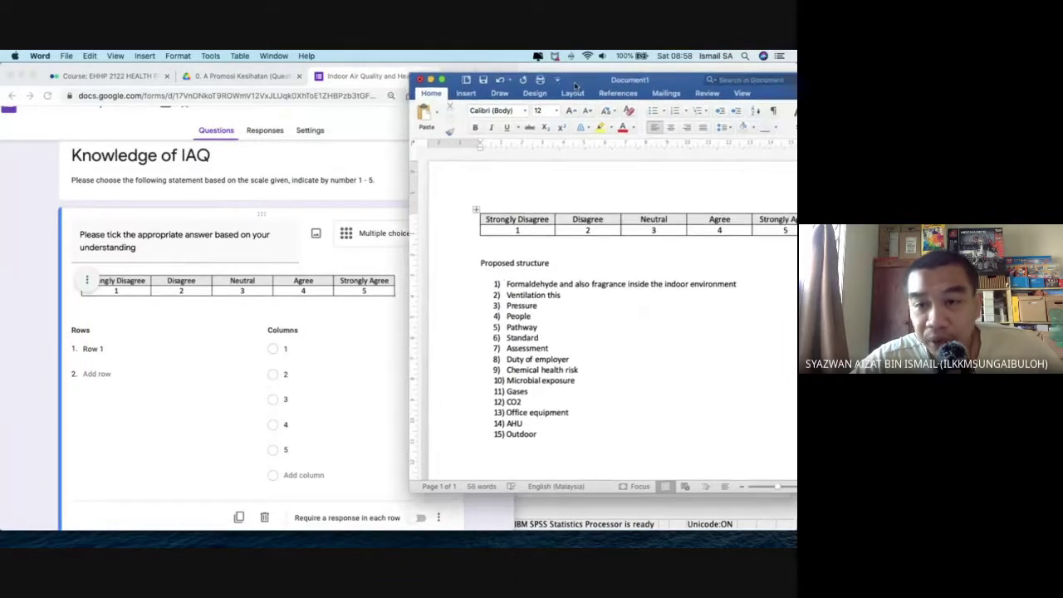
Append "(based on literature)" to the Proposed structure heading in the Word document.
{"action": "left_click", "coordinate": [570, 262]}
{"action": "type", "text": "("}
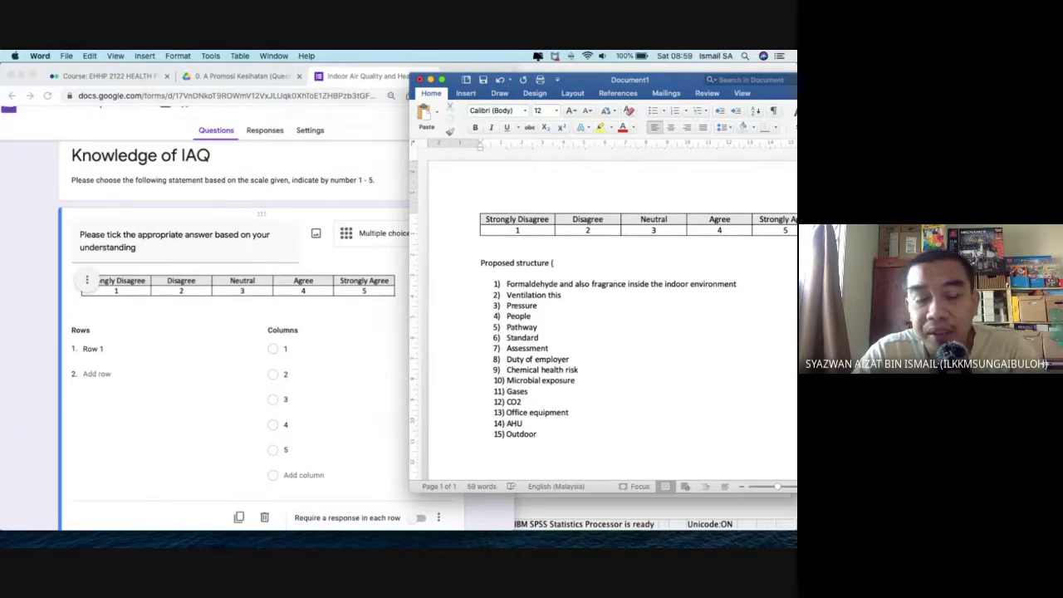
{"action": "type", "text": "based on"}
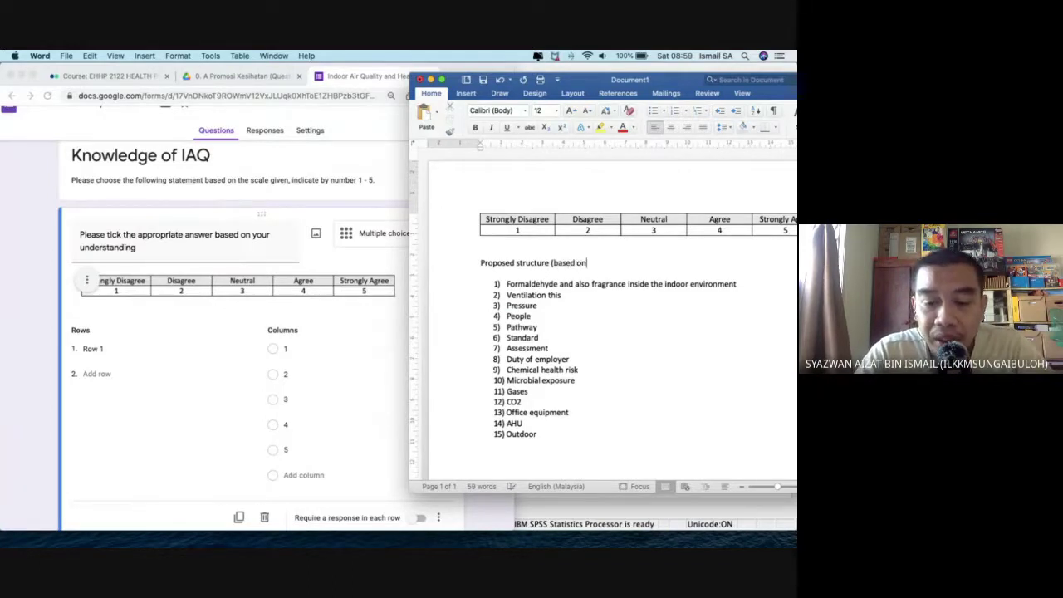
{"action": "type", "text": " literature)"}
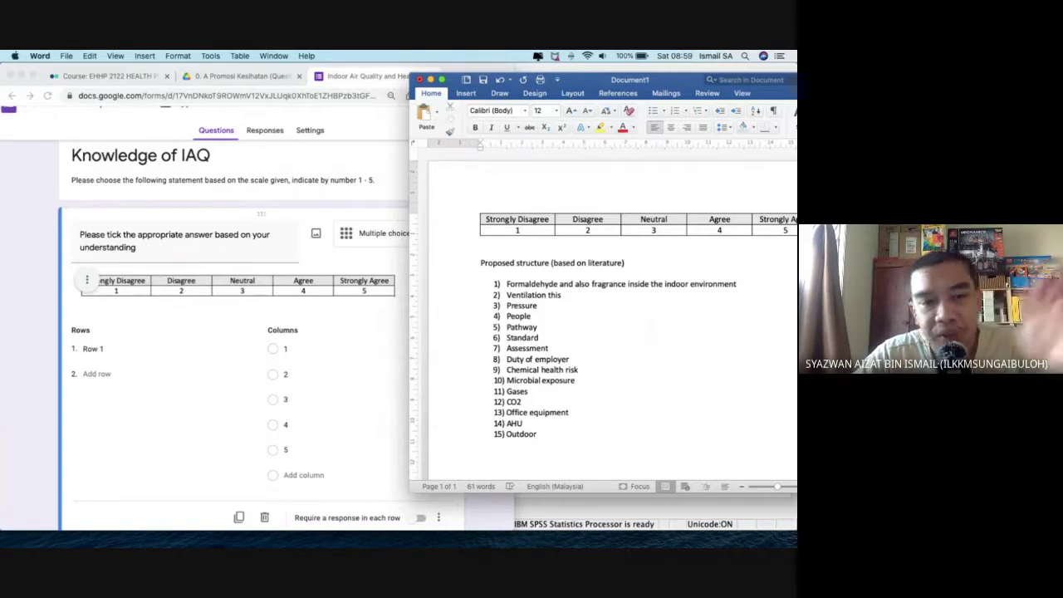
Resize and move the Chrome and Word windows so the form and the topic list sit side by side without overlapping.
{"action": "left_click", "coordinate": [157, 347]}
{"action": "left_click", "coordinate": [114, 347]}
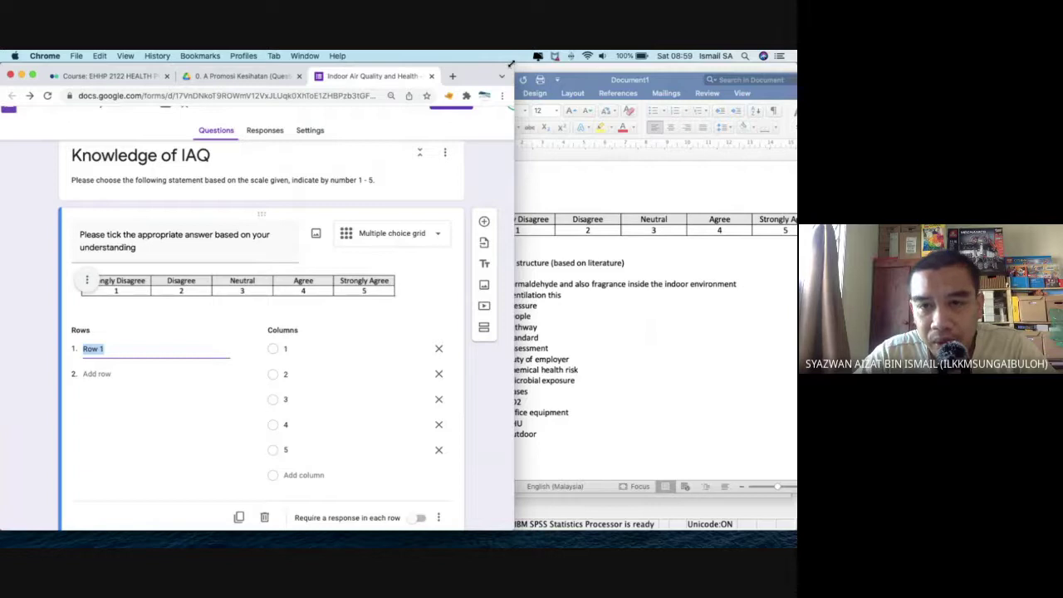
{"action": "left_click_drag", "start_coordinate": [510, 64], "coordinate": [472, 64]}
{"action": "left_click", "coordinate": [546, 169]}
{"action": "left_click_drag", "start_coordinate": [410, 75], "coordinate": [510, 64]}
{"action": "left_click", "coordinate": [457, 71]}
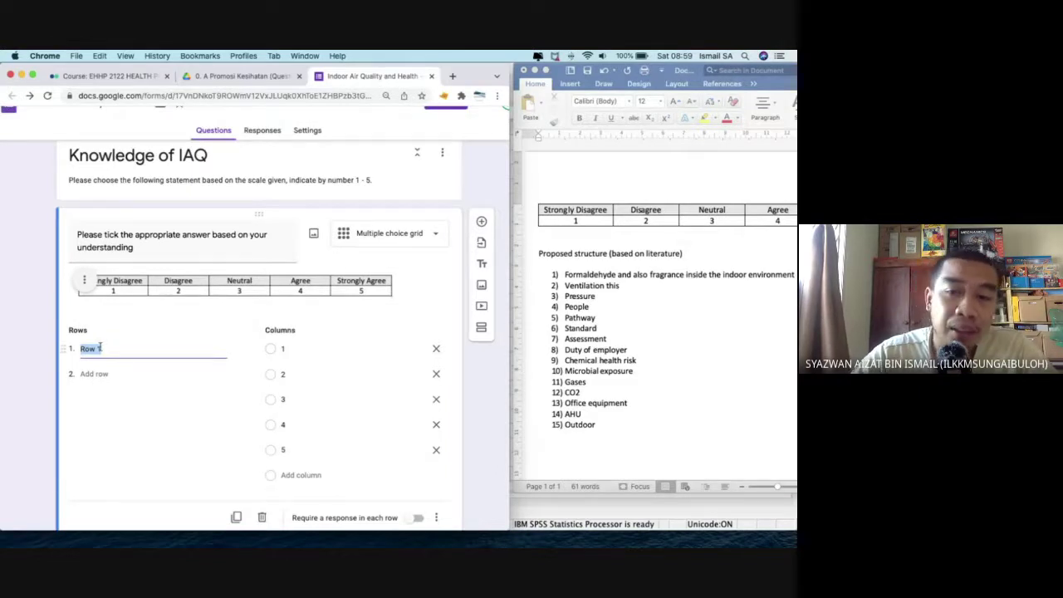
{"action": "left_click", "coordinate": [694, 83]}
{"action": "left_click_drag", "start_coordinate": [694, 83], "coordinate": [684, 83]}
Replace the grid's first row label with "Standard of IAQ is the basis on the IAQ Hong Kong Standard".
{"action": "left_click", "coordinate": [130, 363]}
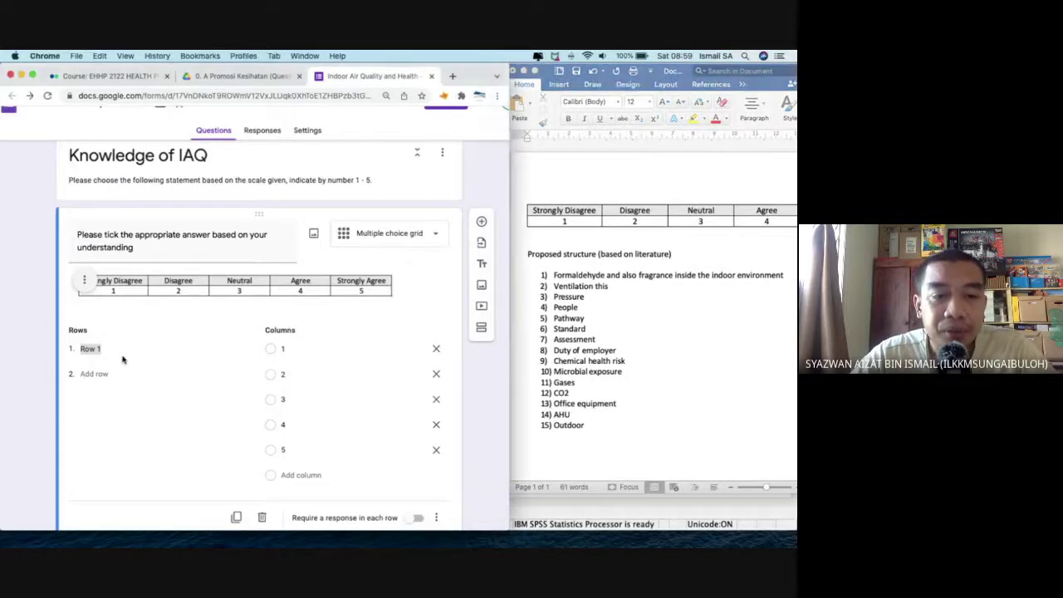
{"action": "left_click", "coordinate": [117, 345]}
{"action": "type", "text": "St"}
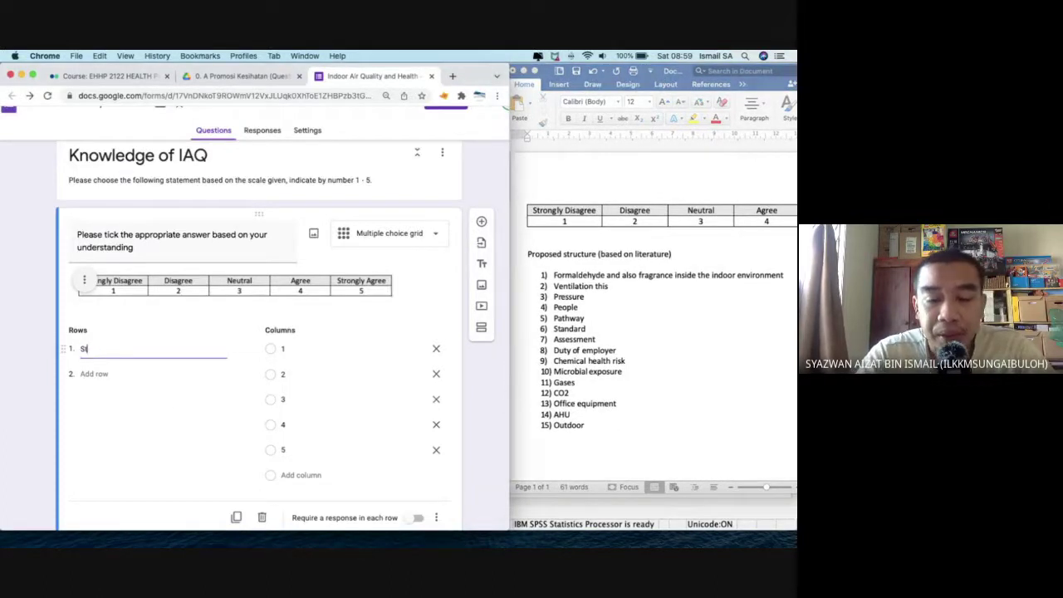
{"action": "type", "text": "andard of IAQ i"}
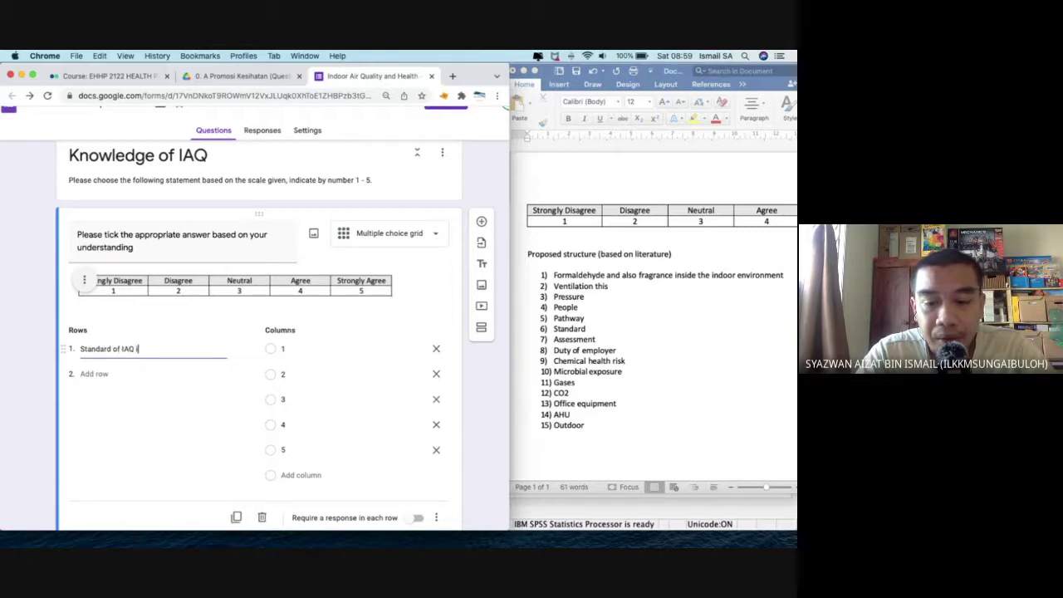
{"action": "type", "text": "s the bas"}
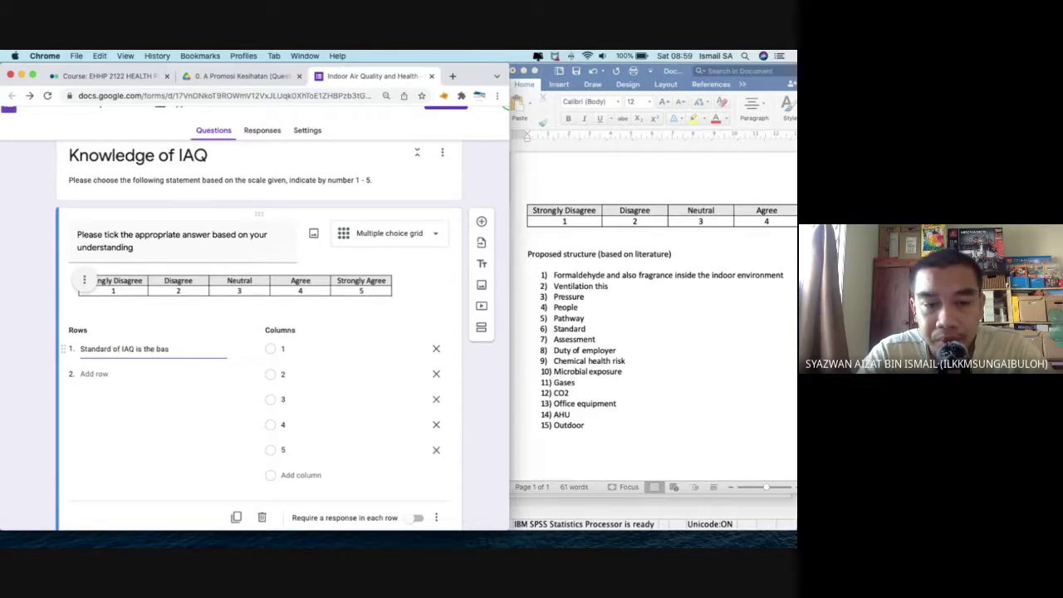
{"action": "type", "text": "is on the"}
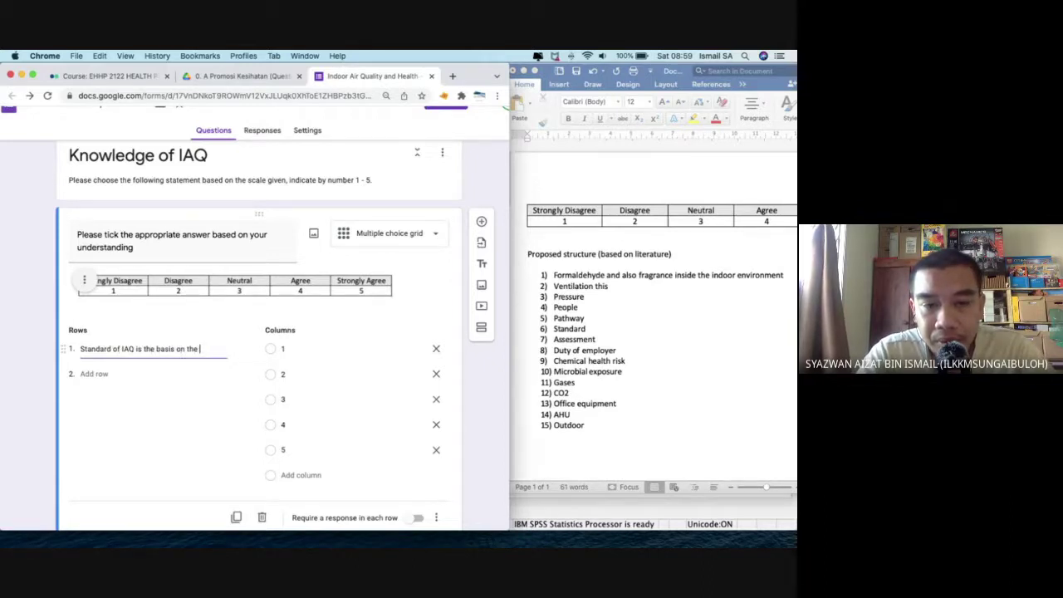
{"action": "type", "text": " IAQ H"}
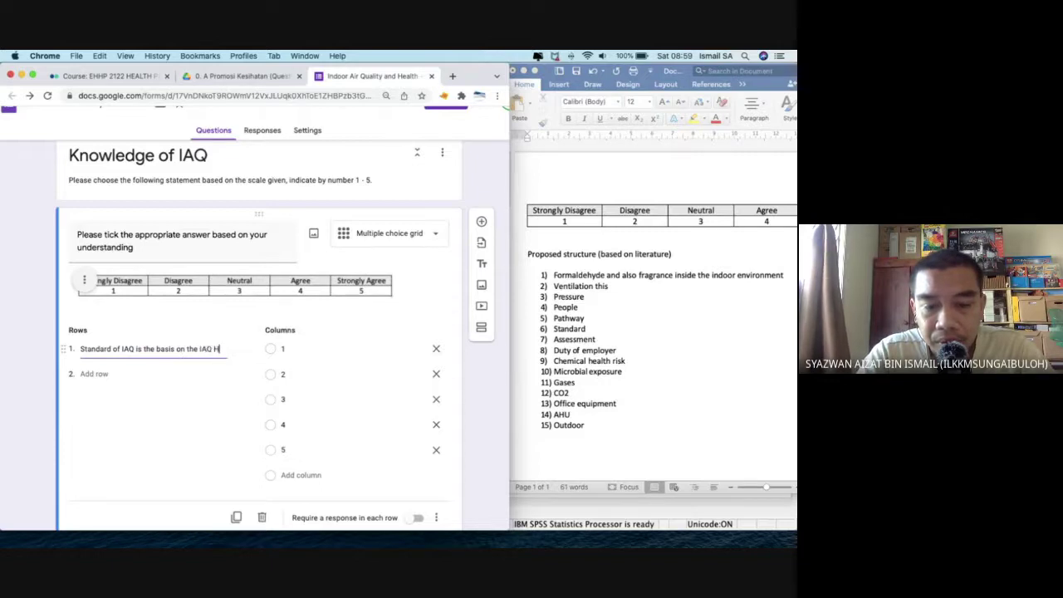
{"action": "type", "text": "ong"}
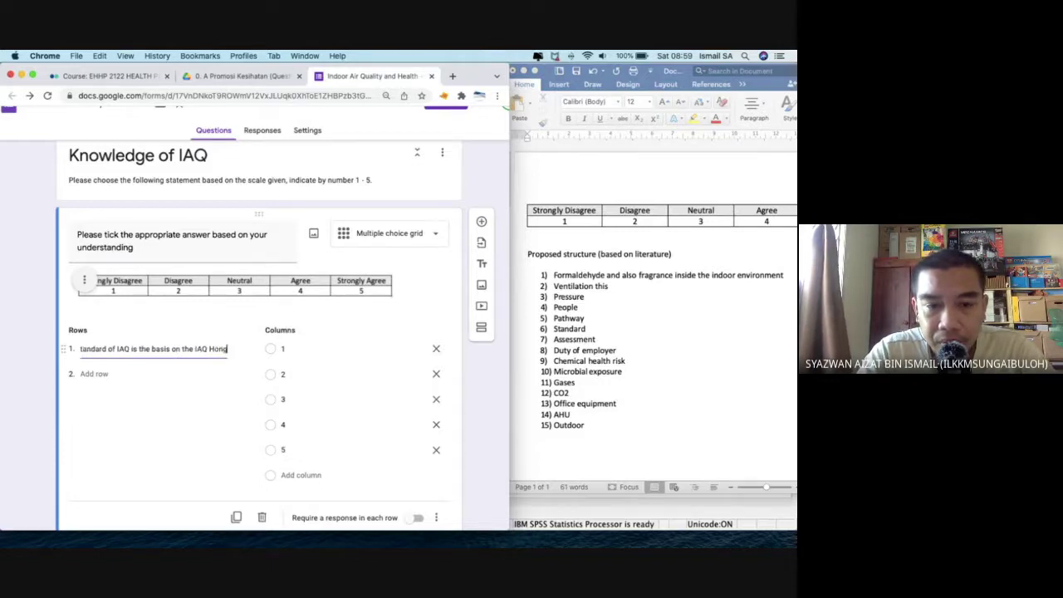
{"action": "type", "text": " Kong Standard"}
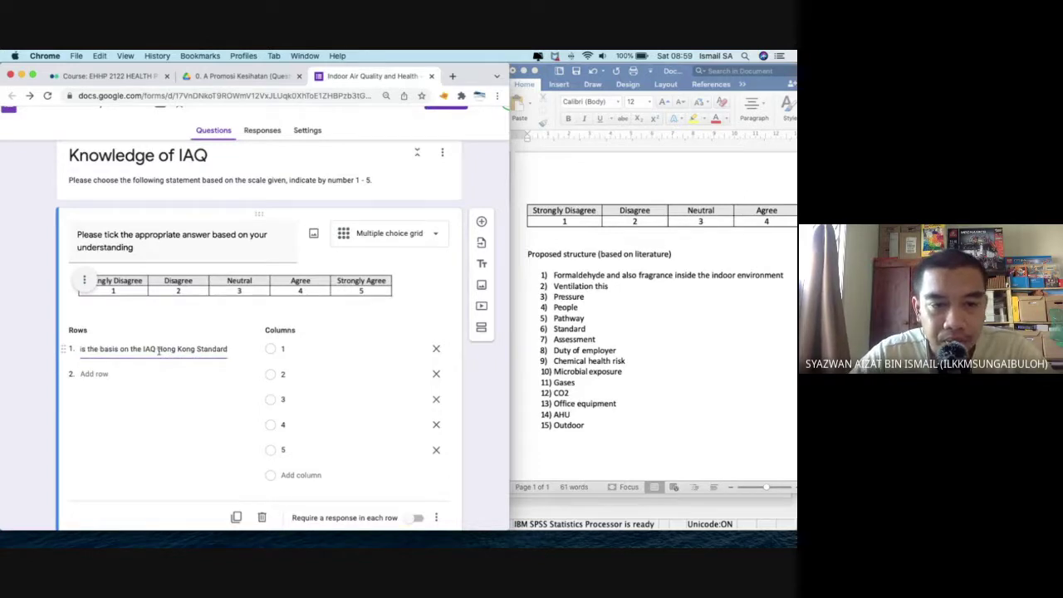
{"action": "left_click", "coordinate": [91, 375]}
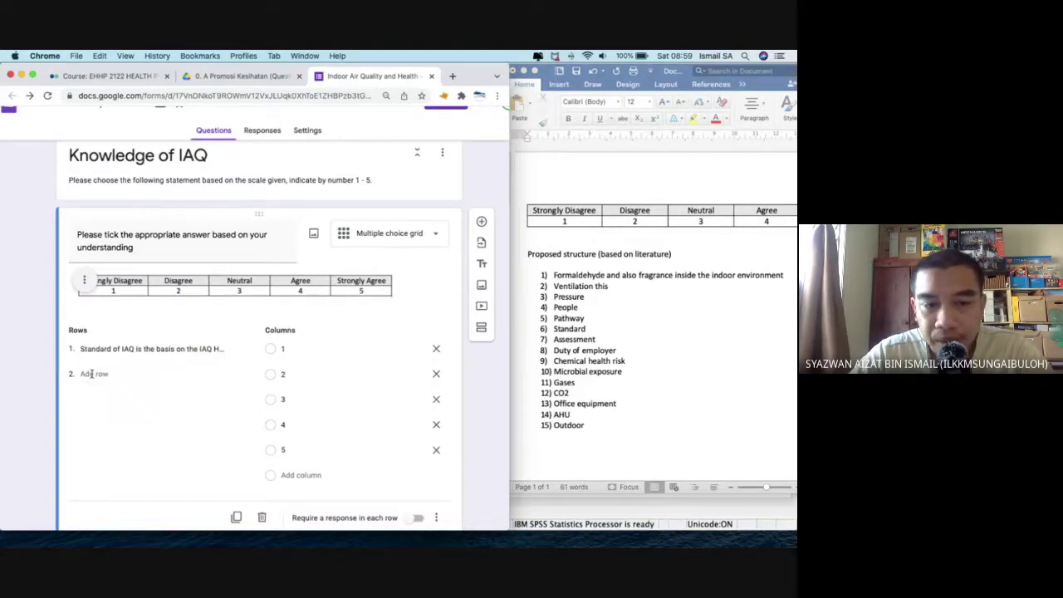
Add a second row to the grid with a statement beginning "Ventilation rate for the centralize".
{"action": "left_click", "coordinate": [92, 375]}
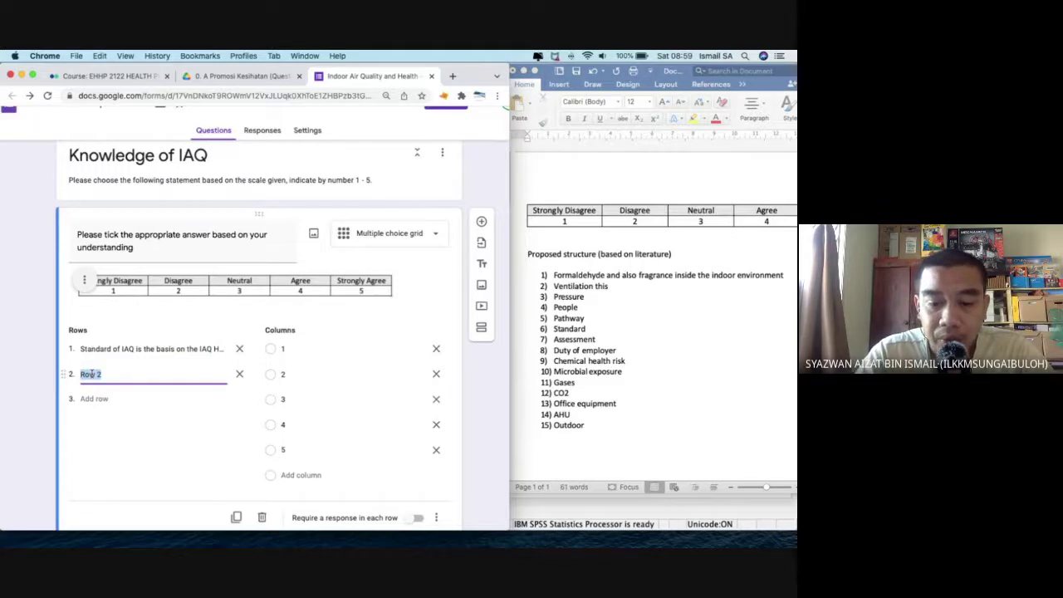
{"action": "type", "text": "Ventilation ra"}
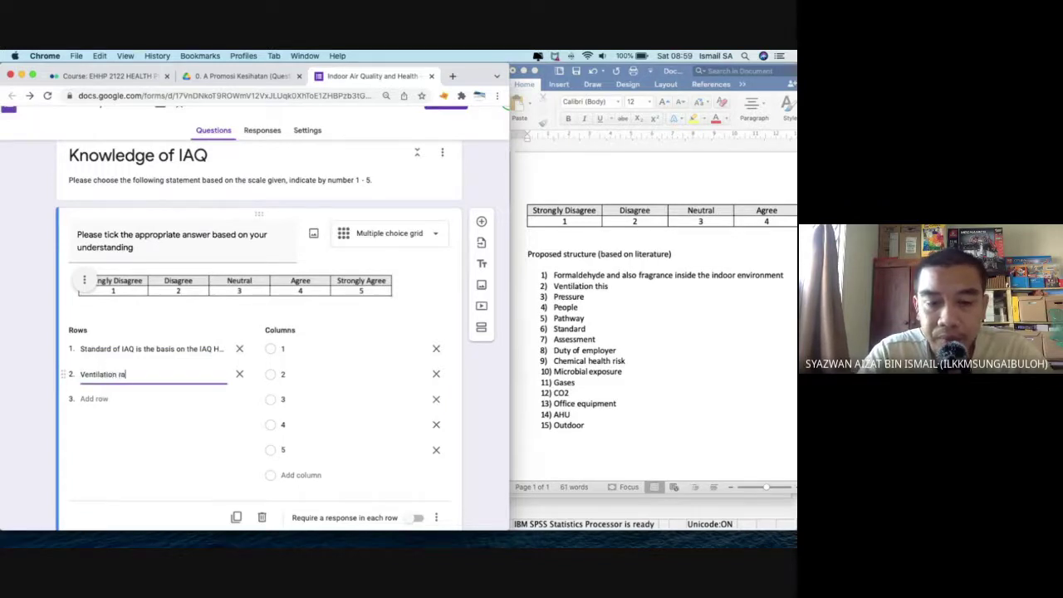
{"action": "type", "text": "te for the"}
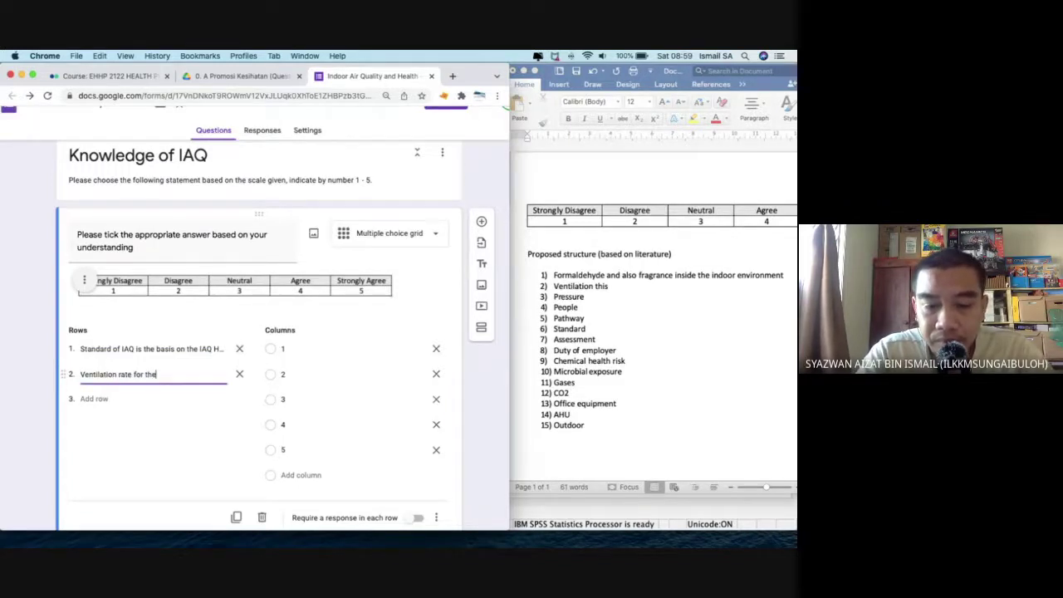
{"action": "type", "text": " centralize ai"}
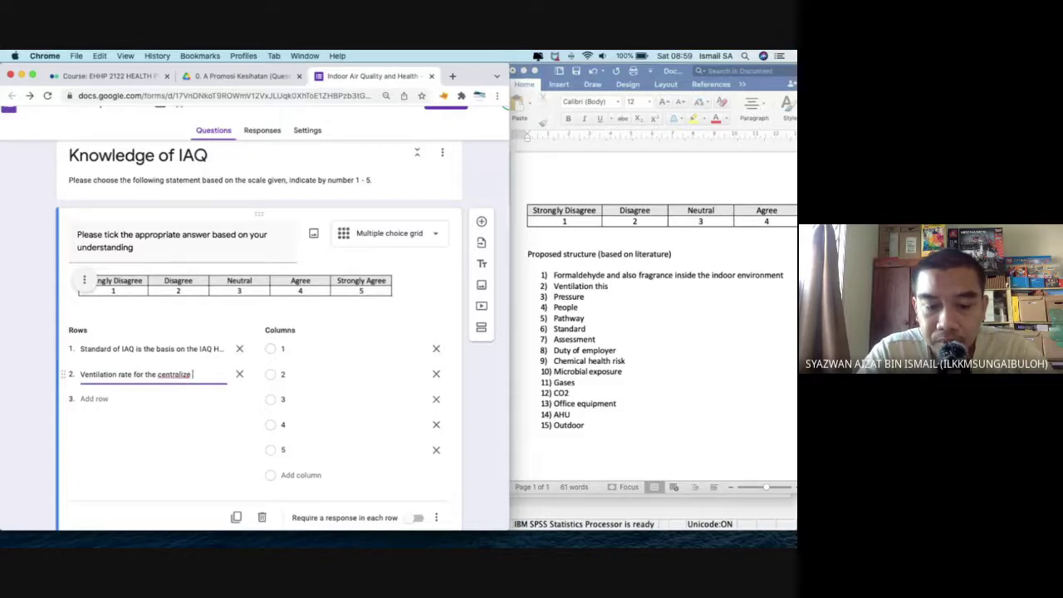
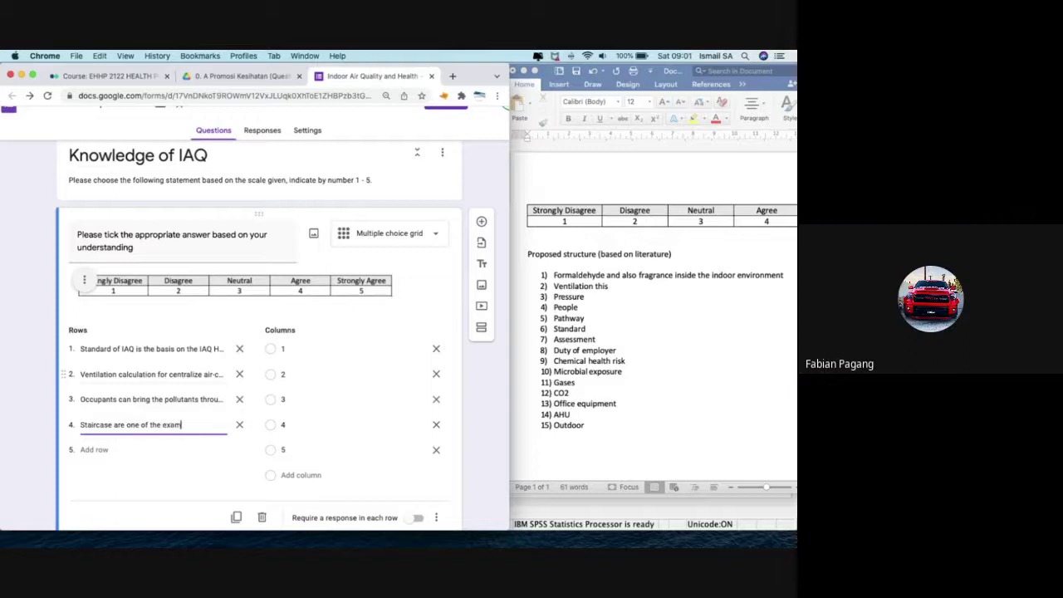
Complete the grid's fourth row as "Staircase are one of the example that influence the pathway of the pollutants".
{"action": "type", "text": "ple th"}
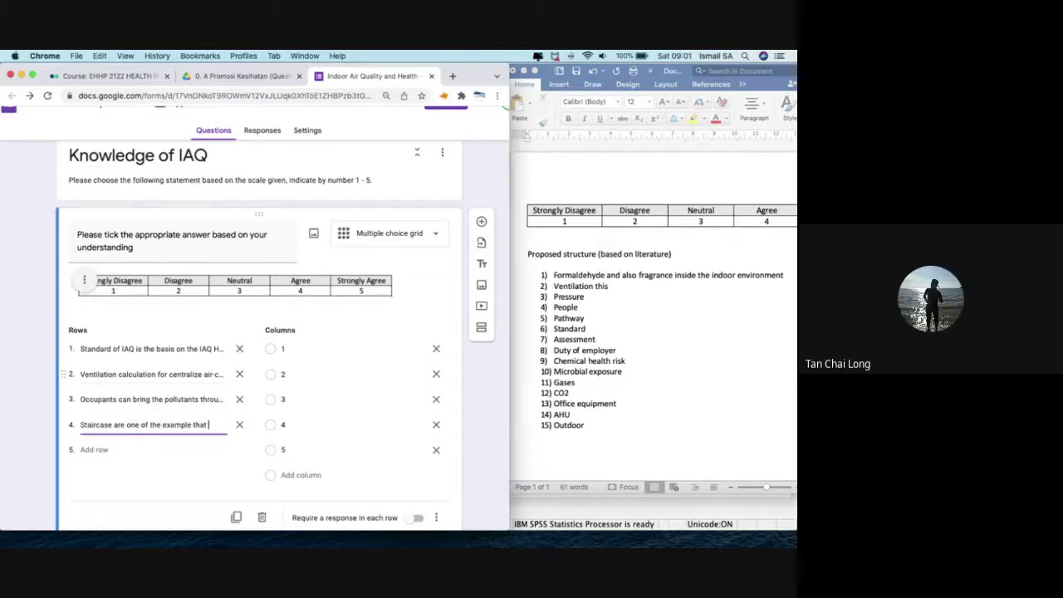
{"action": "type", "text": "at influence"}
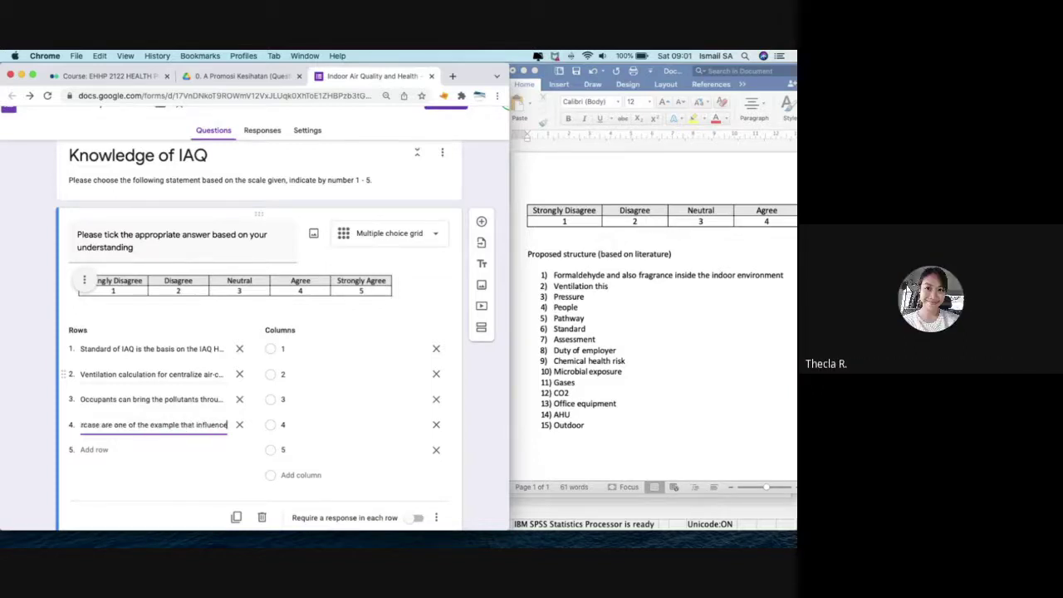
{"action": "type", "text": " the pathway o"}
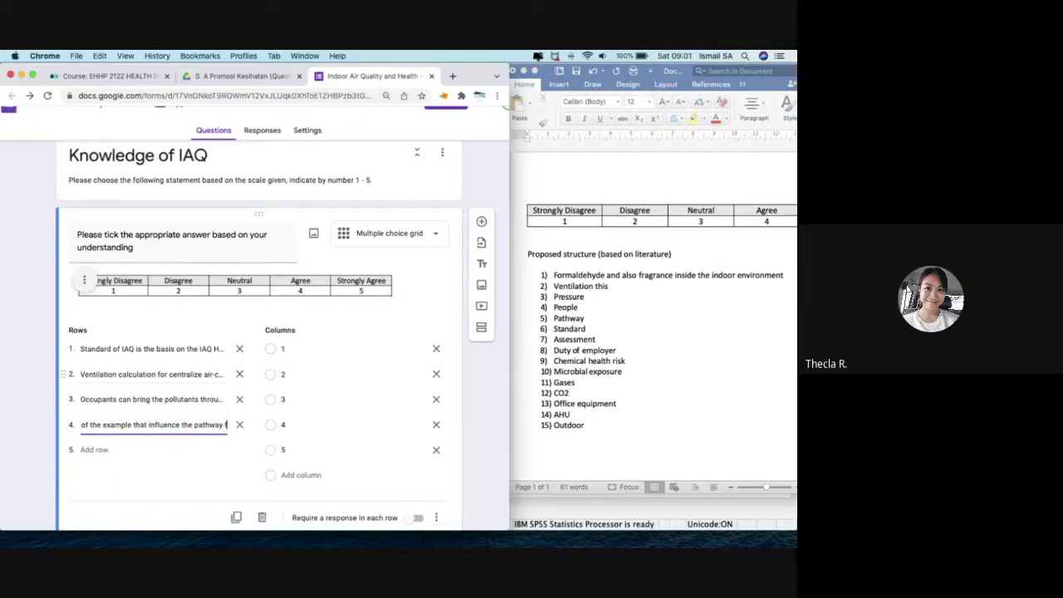
{"action": "type", "text": "f the pollutants"}
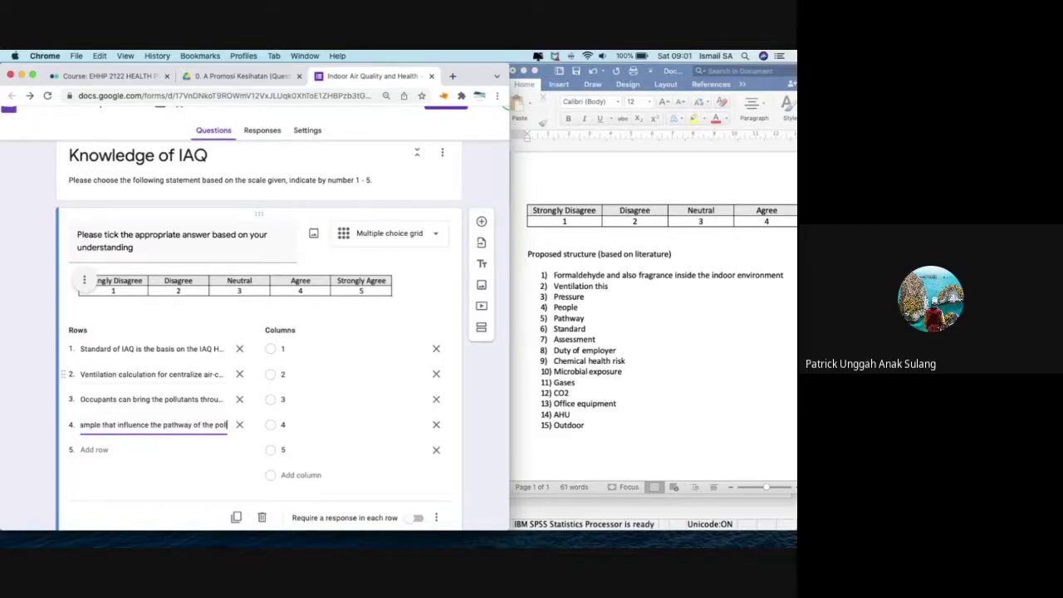
{"action": "key", "text": "Tab"}
{"action": "key", "text": "Tab"}
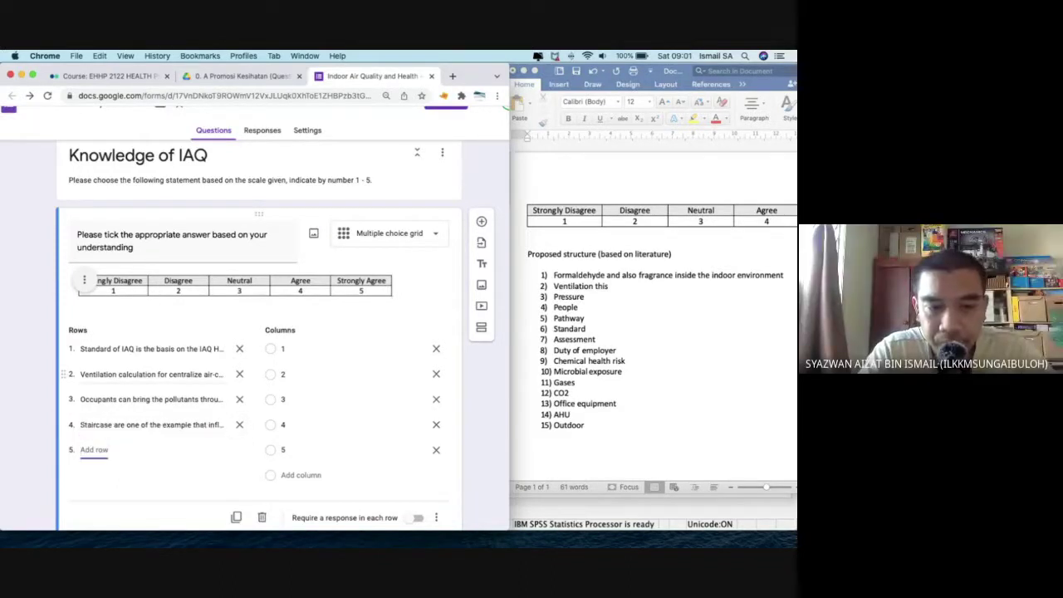
Add a fifth grid row reading "Carbon monoxide was associated with the exposure to the high occupant".
{"action": "type", "text": "Carbon mo"}
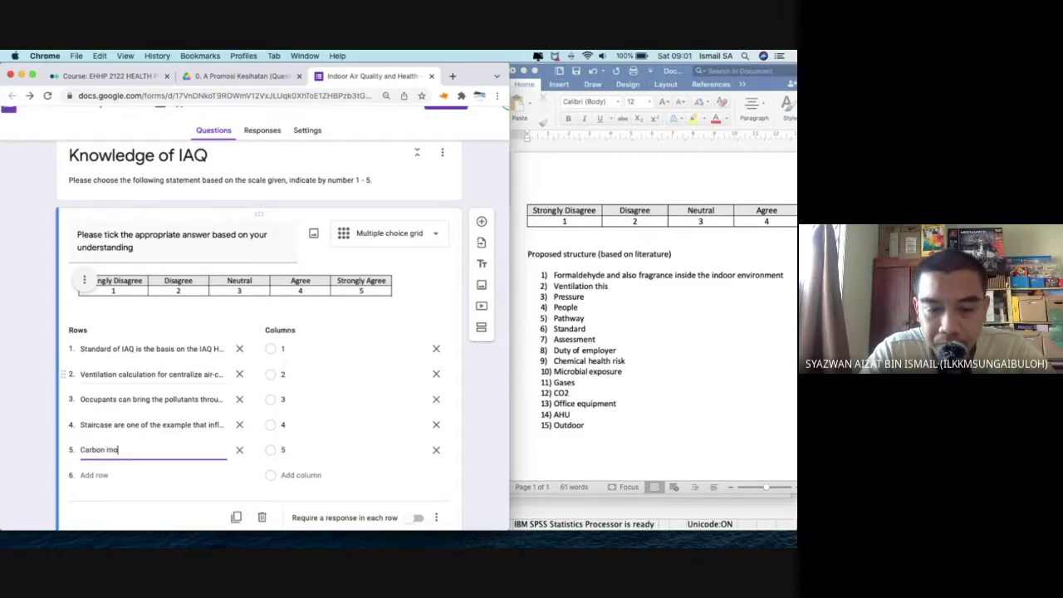
{"action": "type", "text": "n"}
{"action": "type", "text": "ox"}
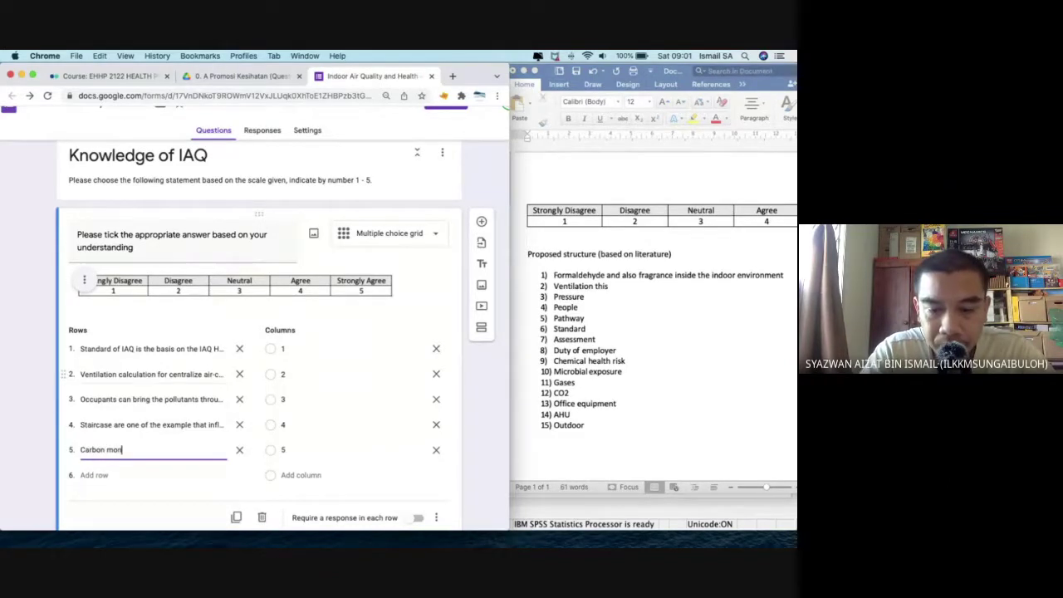
{"action": "type", "text": "ide was ass"}
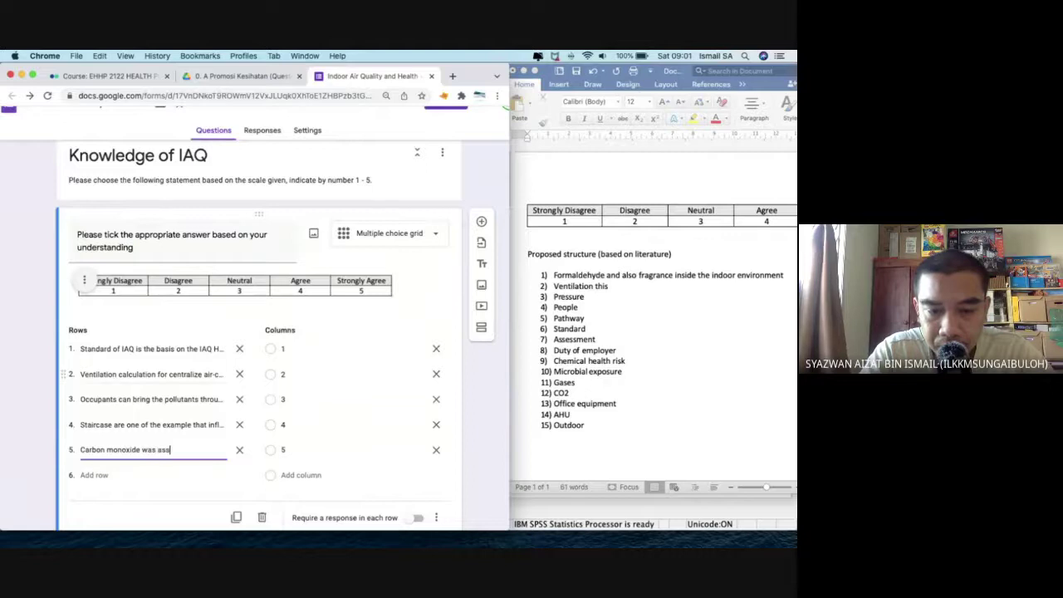
{"action": "type", "text": "ociated with t"}
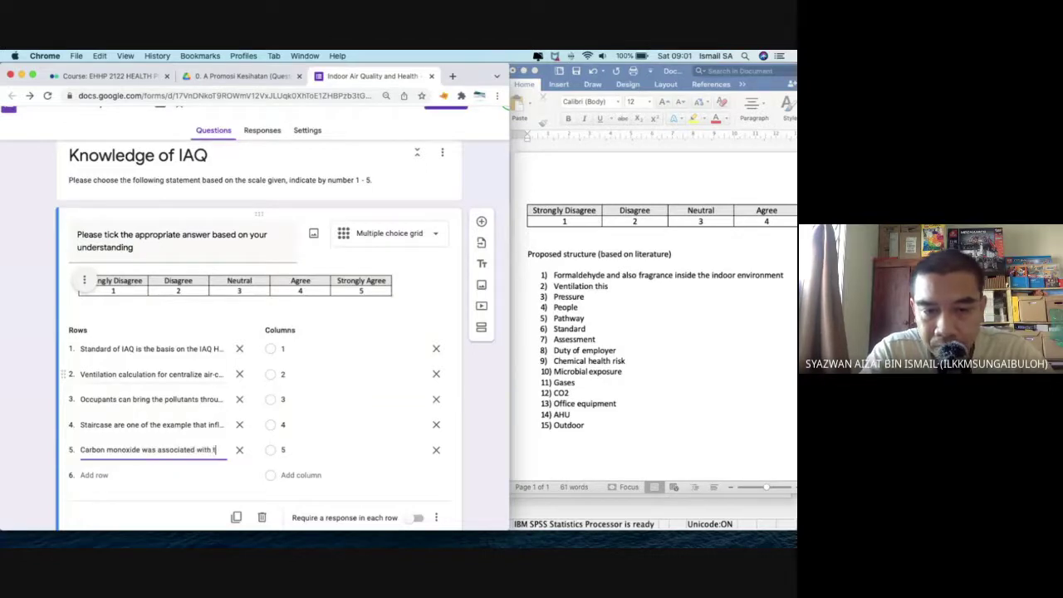
{"action": "type", "text": "he exposure to"}
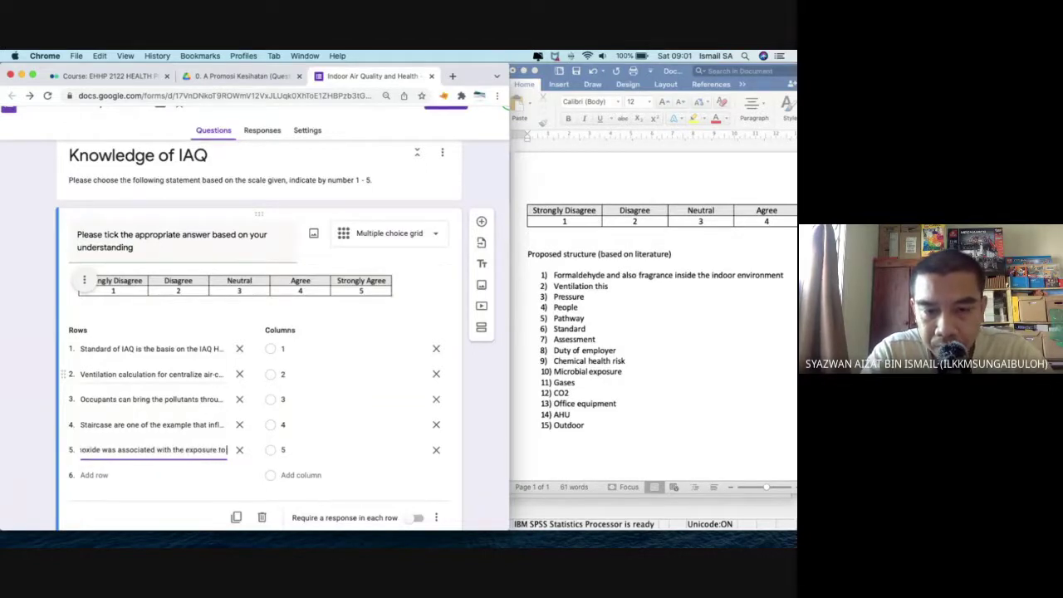
{"action": "type", "text": " the C"}
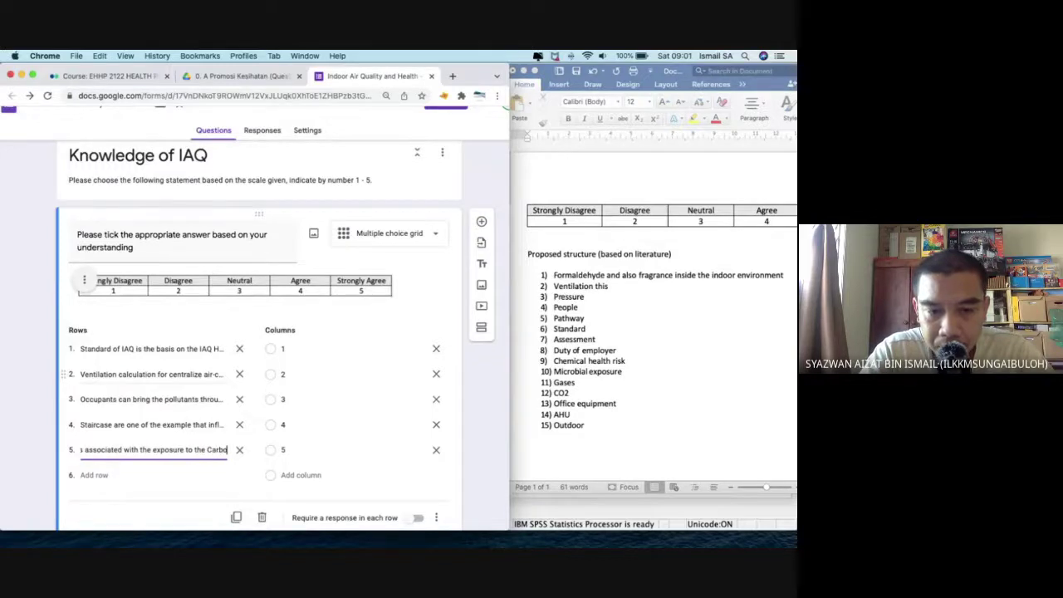
{"action": "key", "text": "BackSpace"}
{"action": "type", "text": "high"}
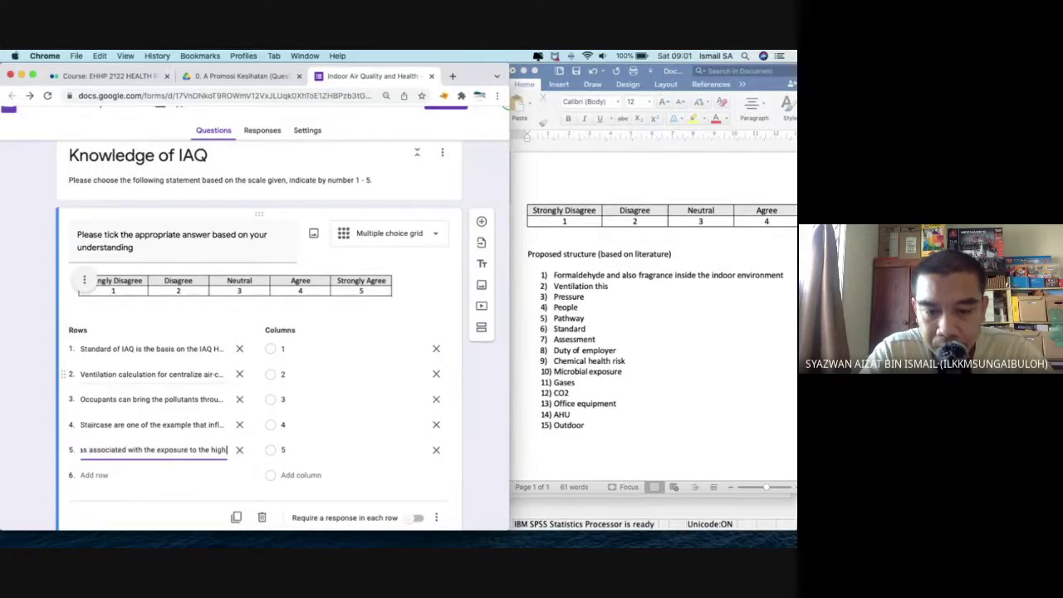
{"action": "type", "text": " occupants"}
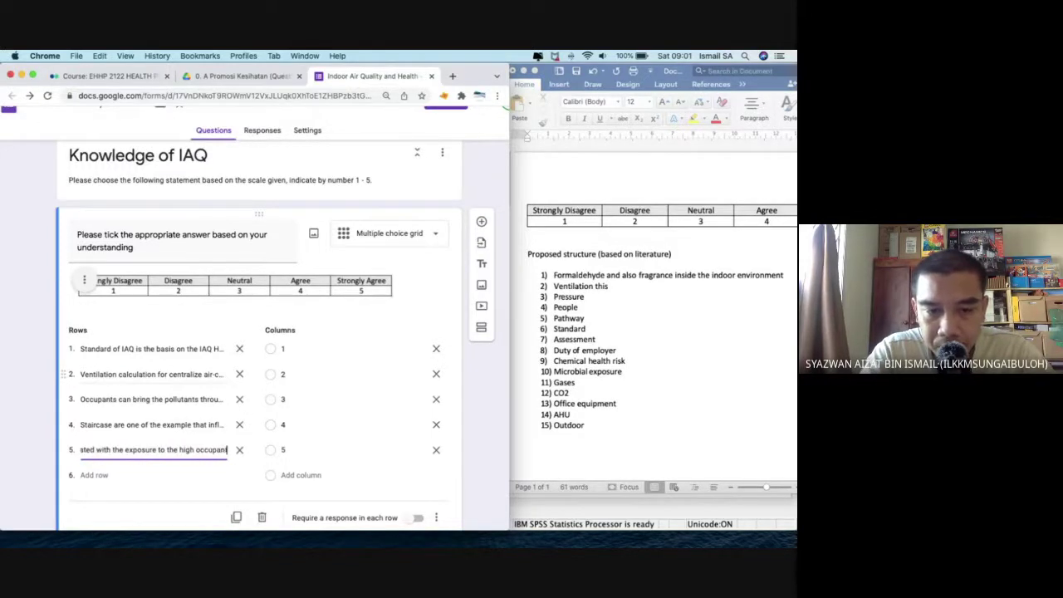
{"action": "key", "text": "BackSpace"}
{"action": "key", "text": "BackSpace"}
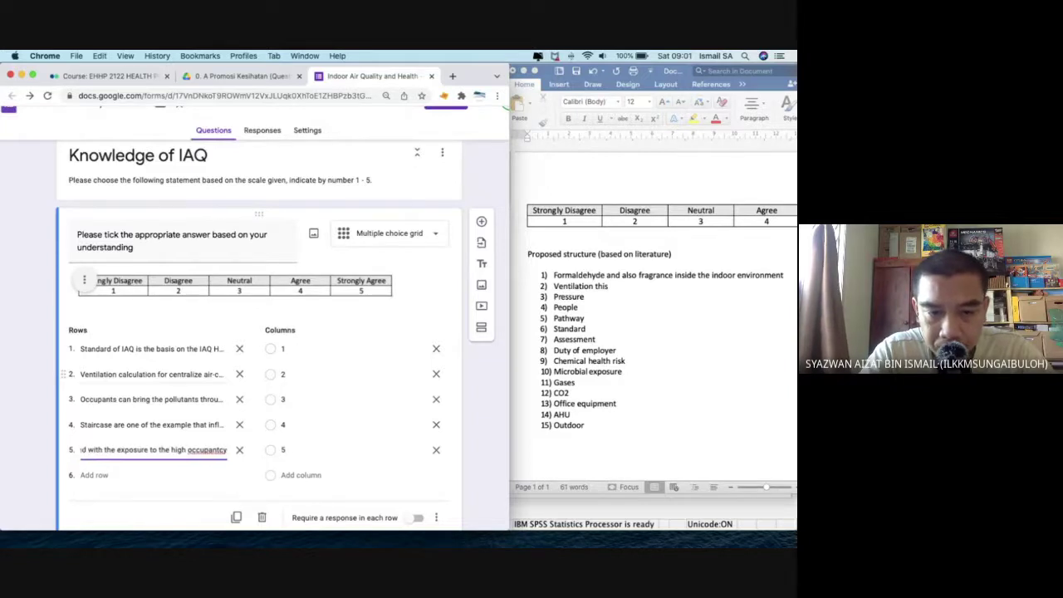
{"action": "type", "text": "cy"}
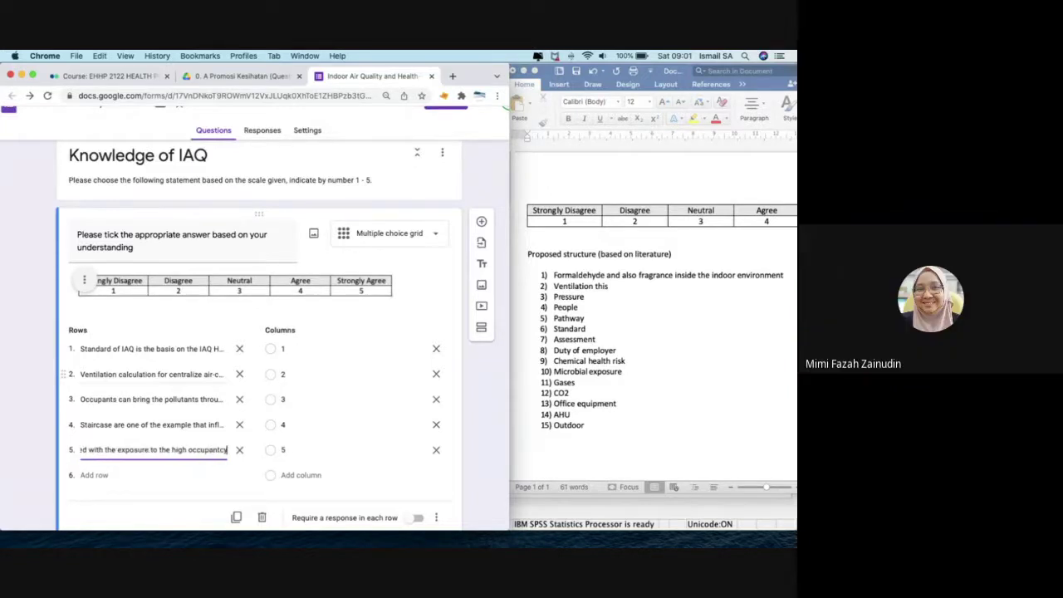
{"action": "key", "text": "BackSpace"}
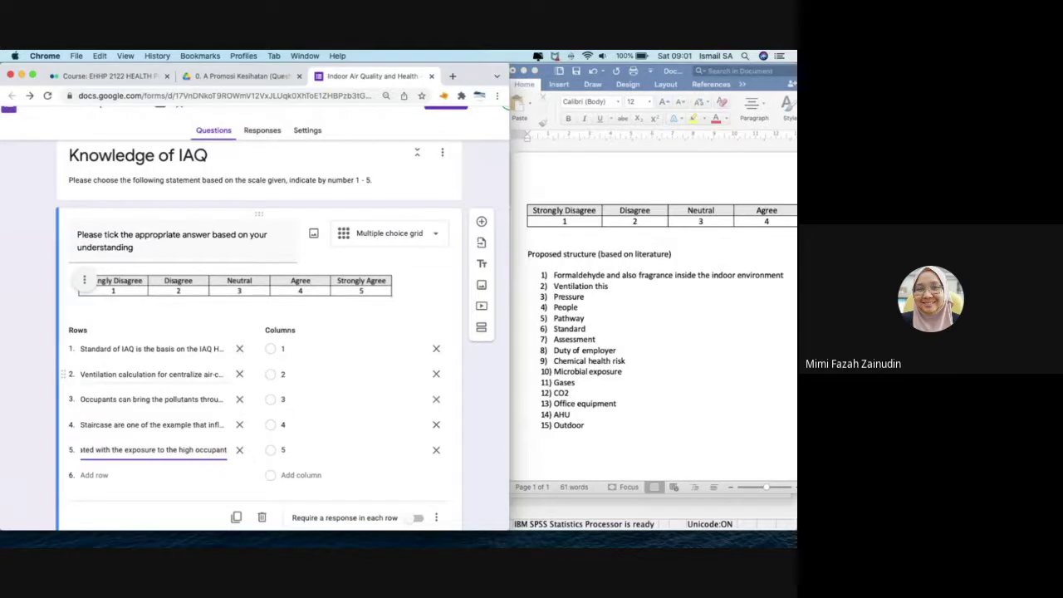
{"action": "key", "text": "Tab"}
{"action": "key", "text": "Tab"}
Add a sixth grid row with the statement "Total fungus more than 500 CFU/m3 are considered".
{"action": "scroll", "coordinate": [80, 333], "scroll_direction": "down", "scroll_amount": 1}
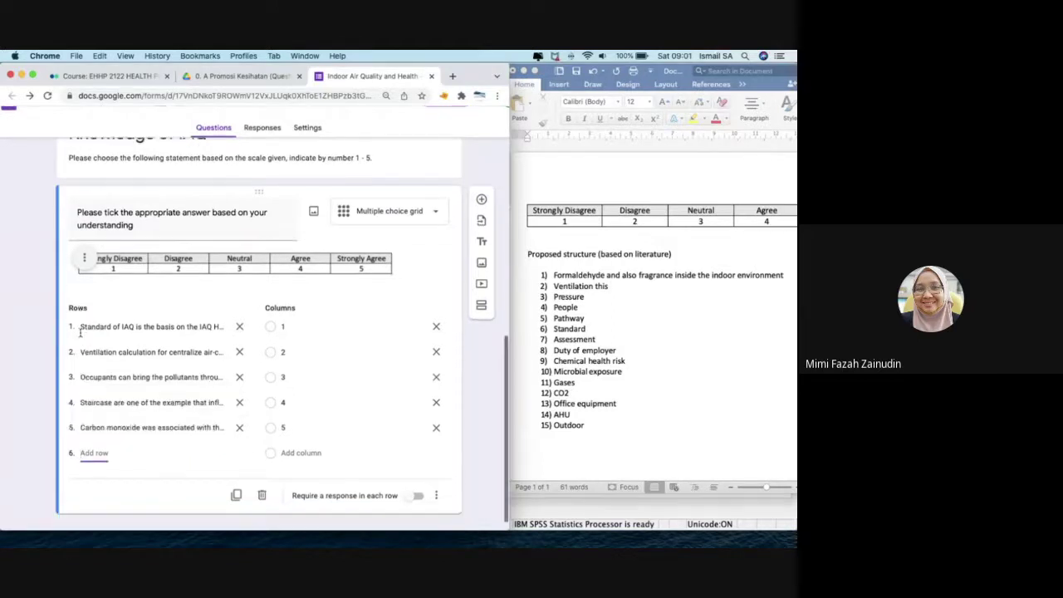
{"action": "scroll", "coordinate": [79, 333], "scroll_direction": "up", "scroll_amount": 1}
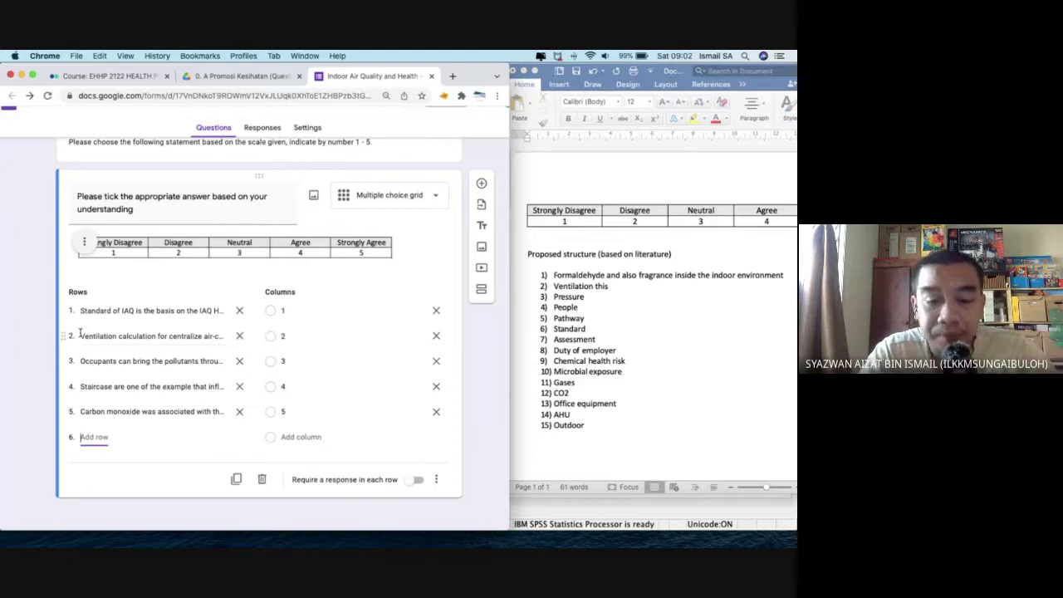
{"action": "type", "text": "Total"}
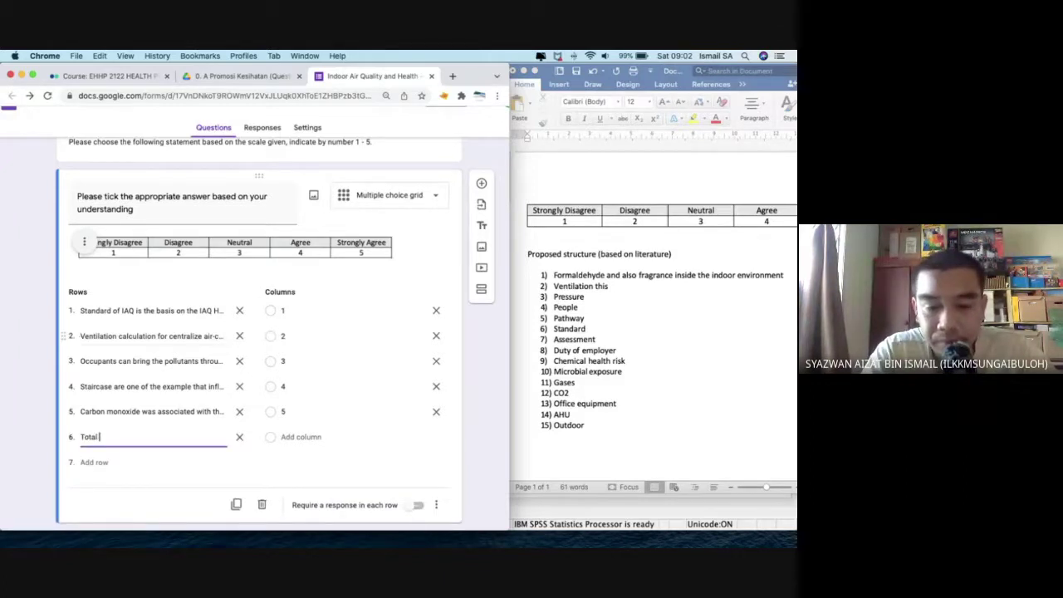
{"action": "type", "text": " fungus more than"}
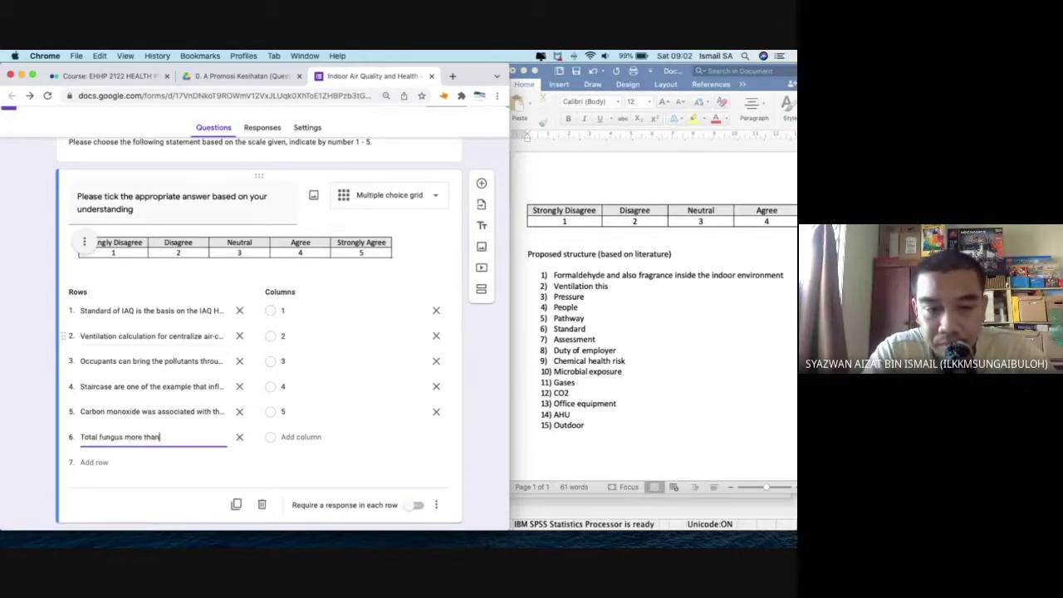
{"action": "type", "text": " 50"}
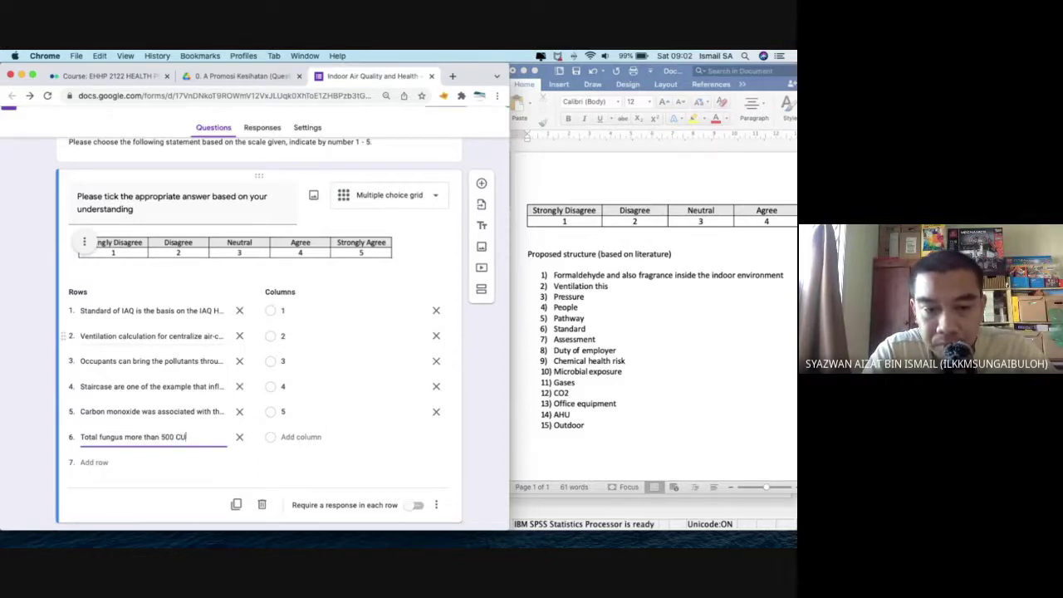
{"action": "type", "text": "0 CFU/m"}
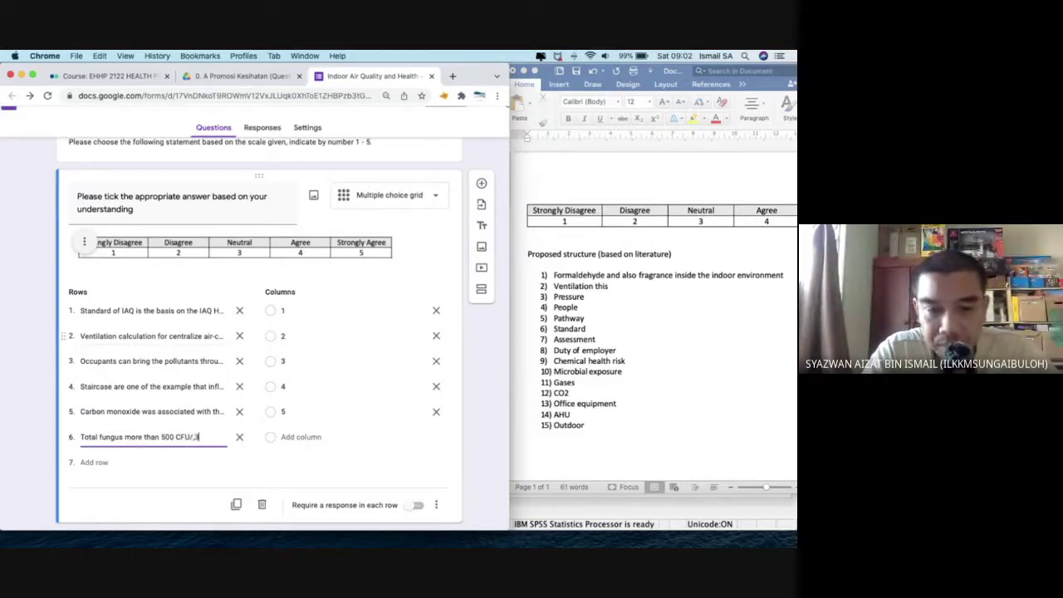
{"action": "key", "text": "BackSpace"}
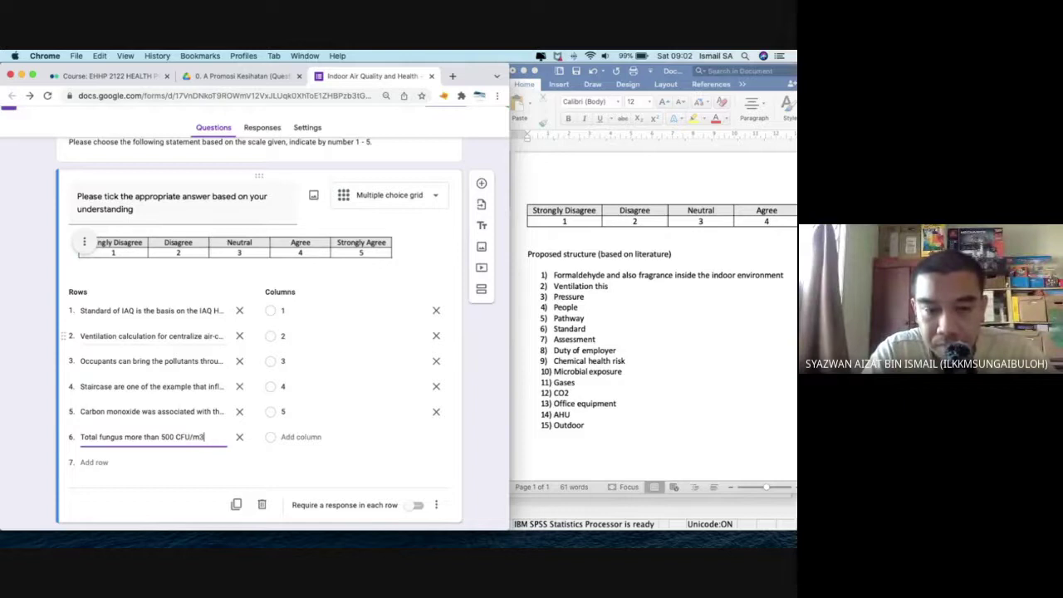
{"action": "type", "text": "m3 are consider"}
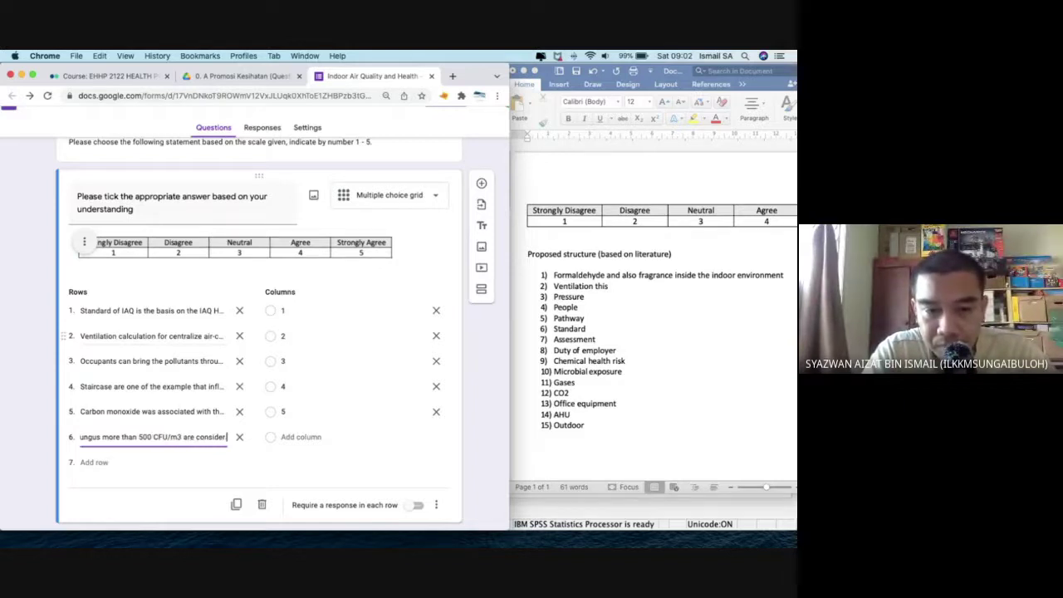
{"action": "type", "text": "ed"}
{"action": "key", "text": "Tab"}
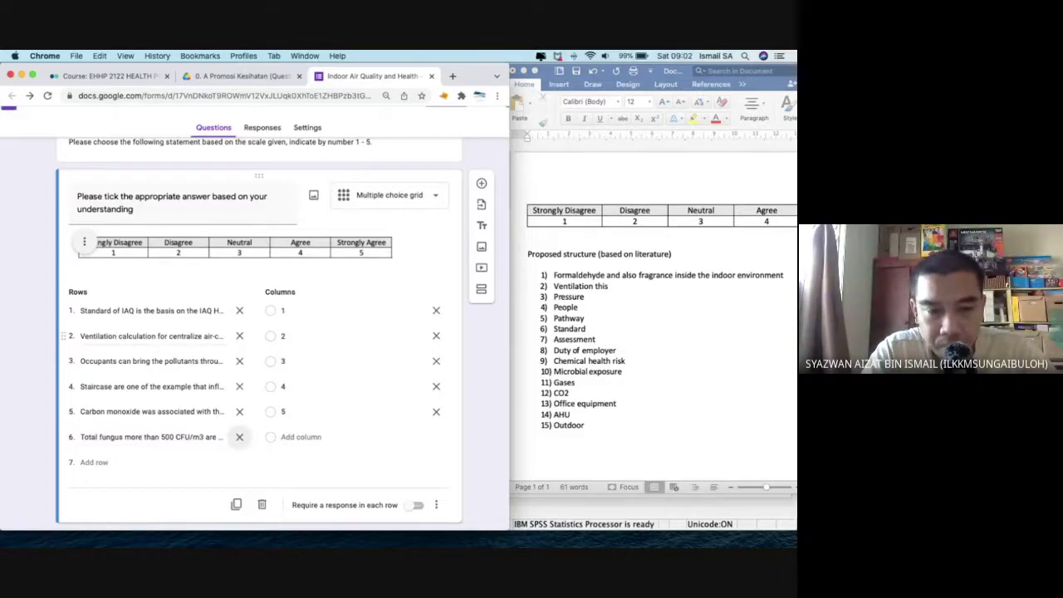
{"action": "key", "text": "Tab"}
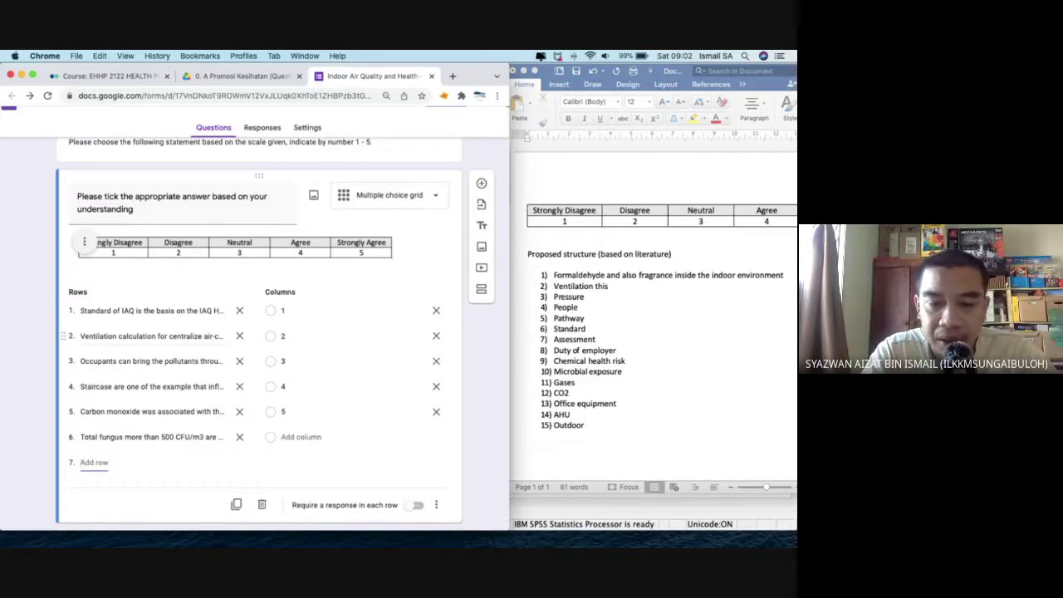
Add a seventh grid row reading "OSH Act 1994 indicate that the risk of the IAQ for prescribe activity will be control fully by the building managers".
{"action": "type", "text": "OSH Ac"}
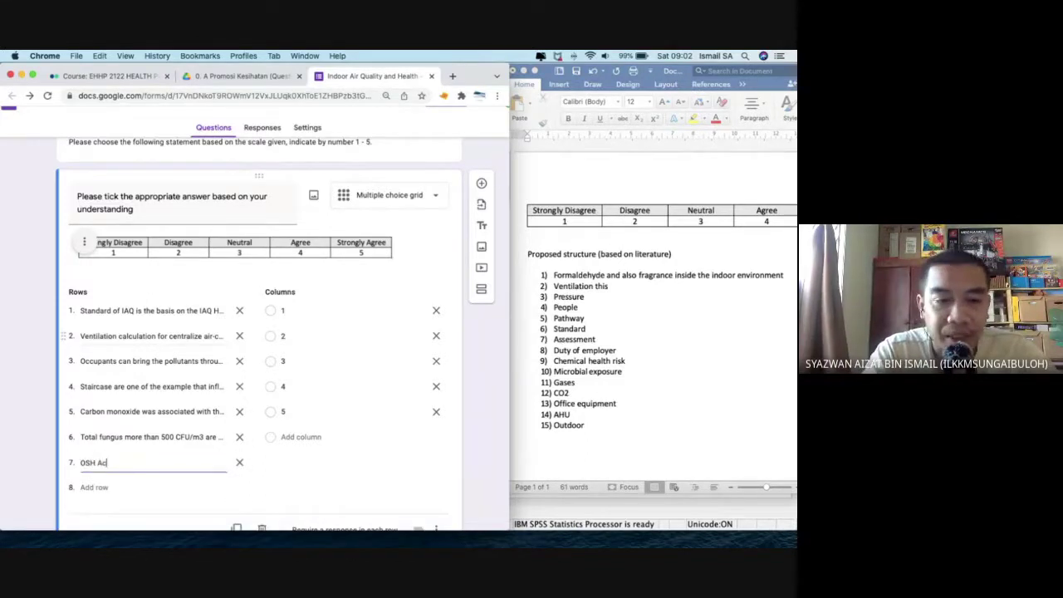
{"action": "type", "text": "t 1994 indicate that"}
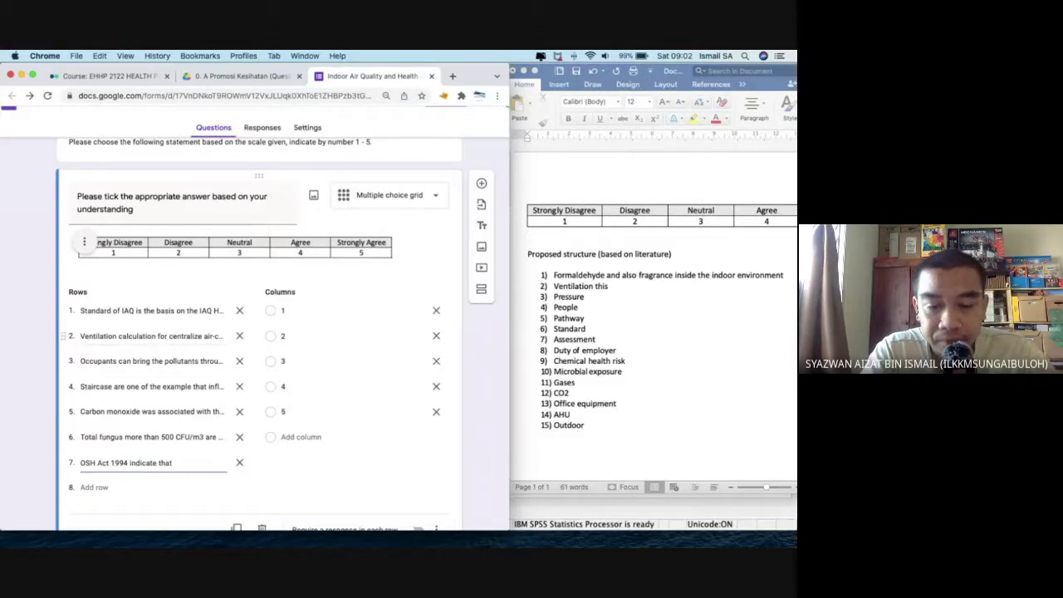
{"action": "type", "text": "duty for"}
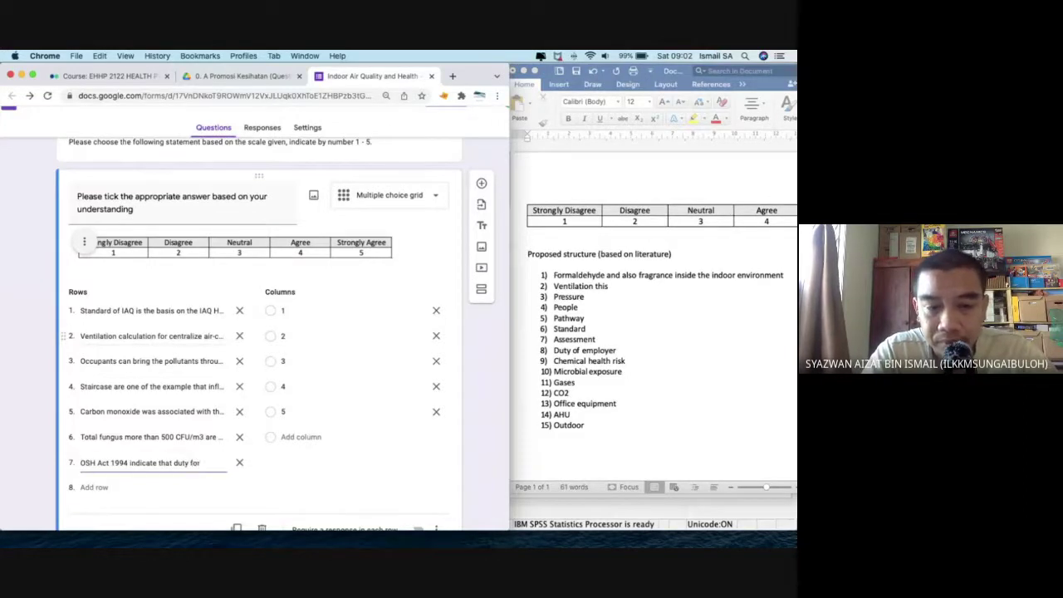
{"action": "key", "text": "BackSpace"}
{"action": "key", "text": "BackSpace"}
{"action": "key", "text": "BackSpace"}
{"action": "key", "text": "BackSpace"}
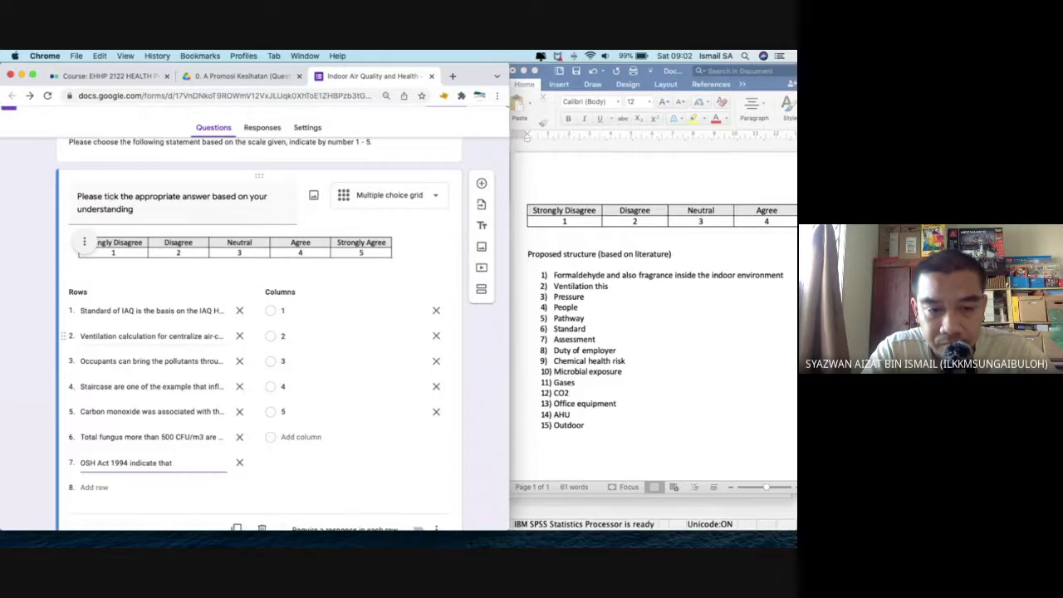
{"action": "type", "text": "t the"}
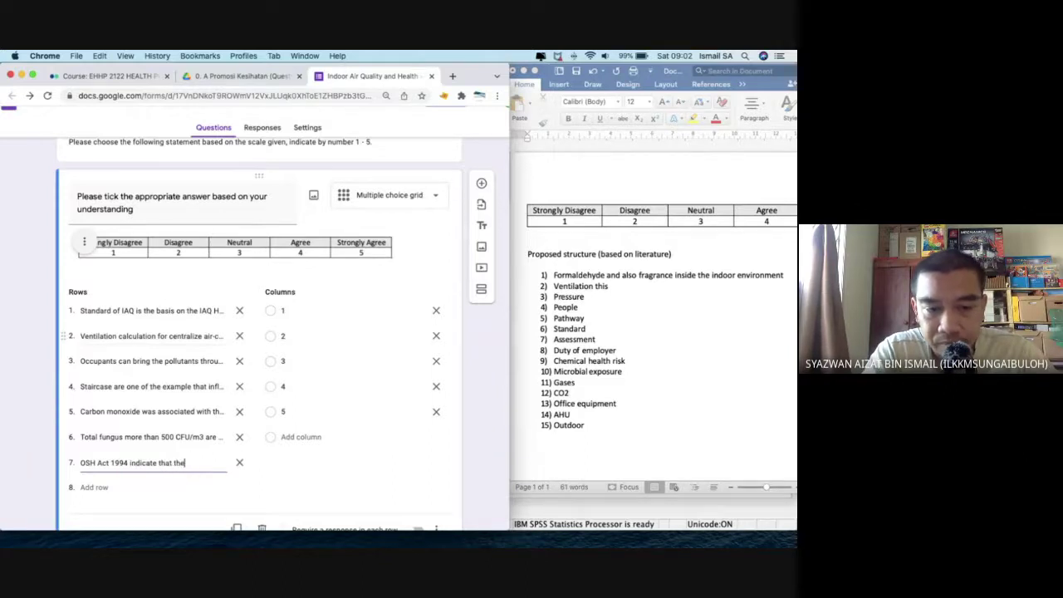
{"action": "type", "text": " risk of the"}
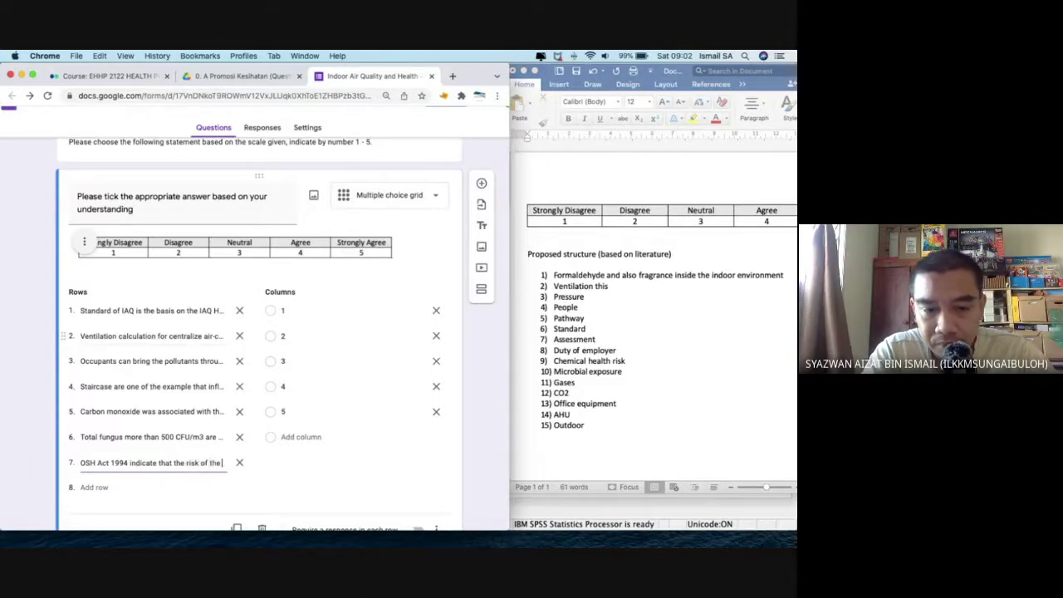
{"action": "type", "text": " IAQ for pre"}
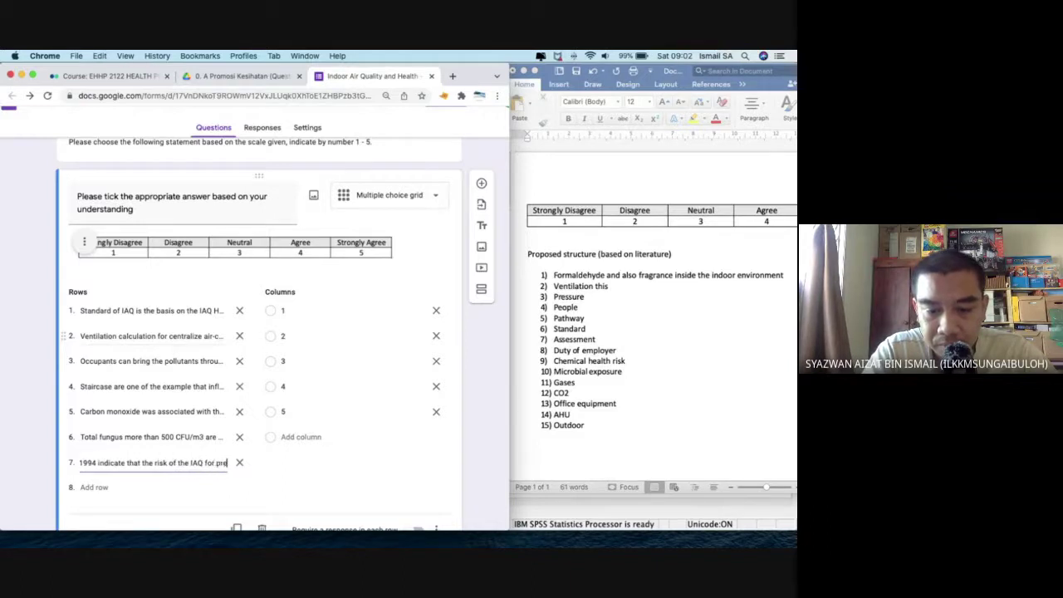
{"action": "type", "text": "scribe activity"}
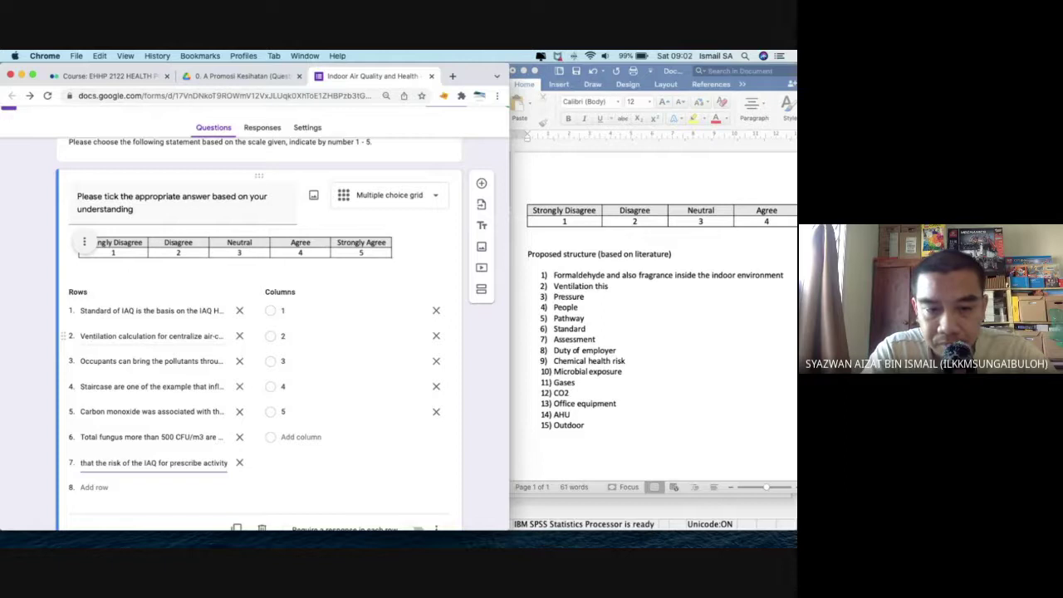
{"action": "key", "text": "BackSpace"}
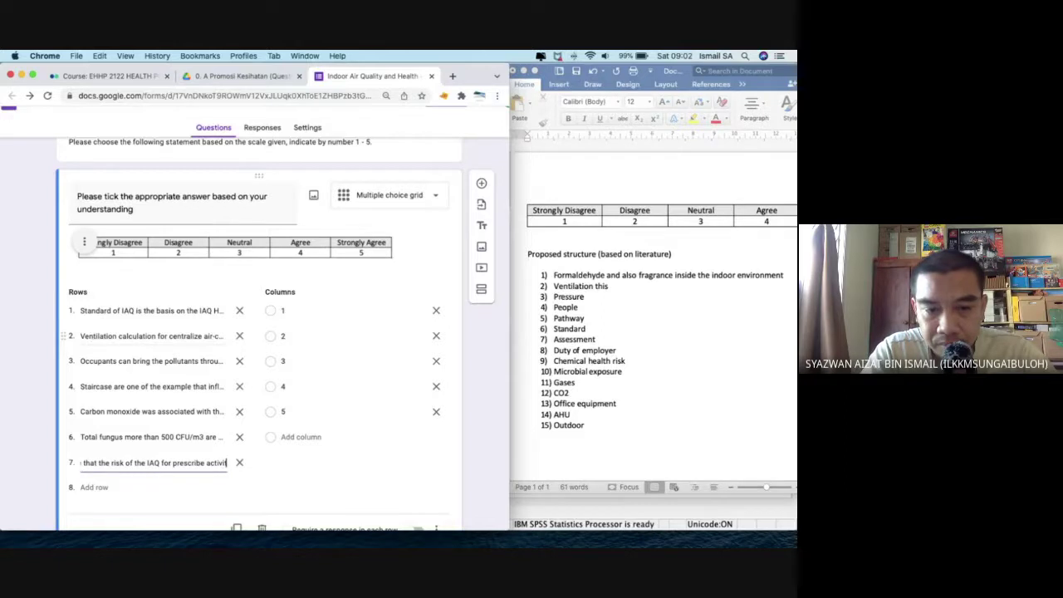
{"action": "type", "text": "y will b"}
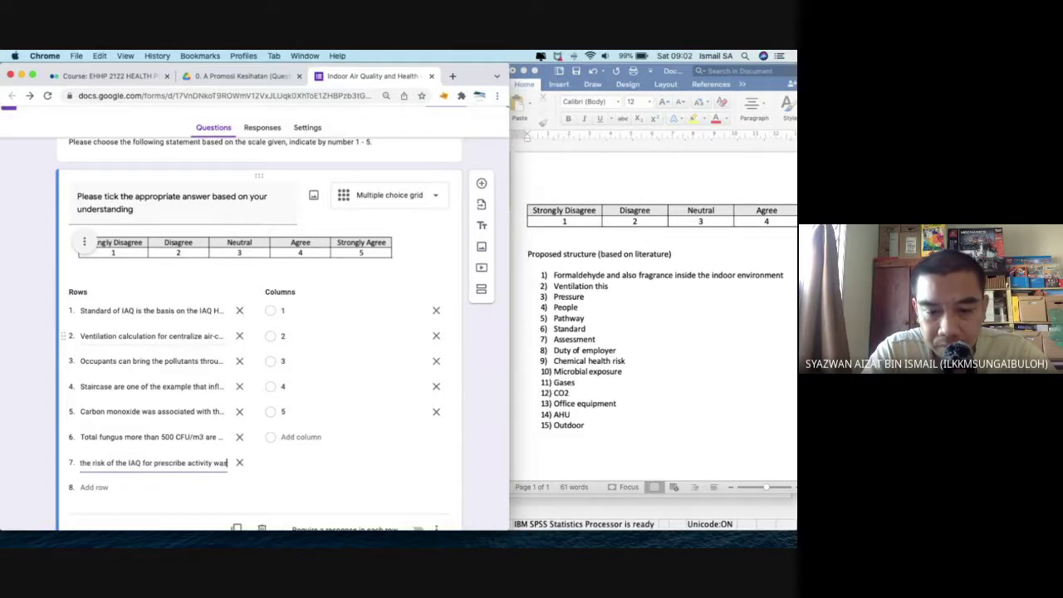
{"action": "type", "text": "e contro"}
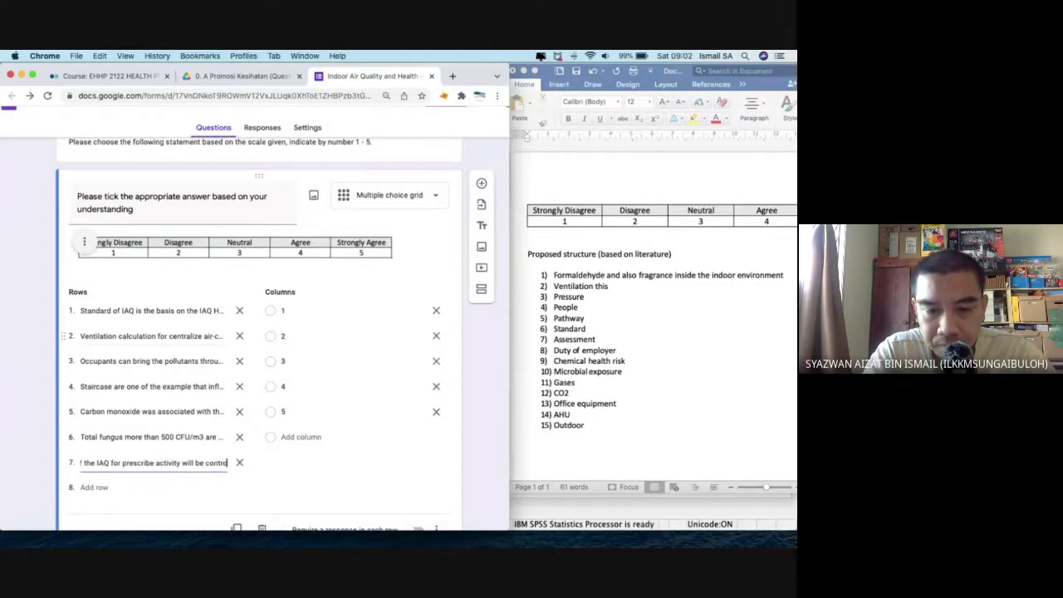
{"action": "type", "text": "l fully"}
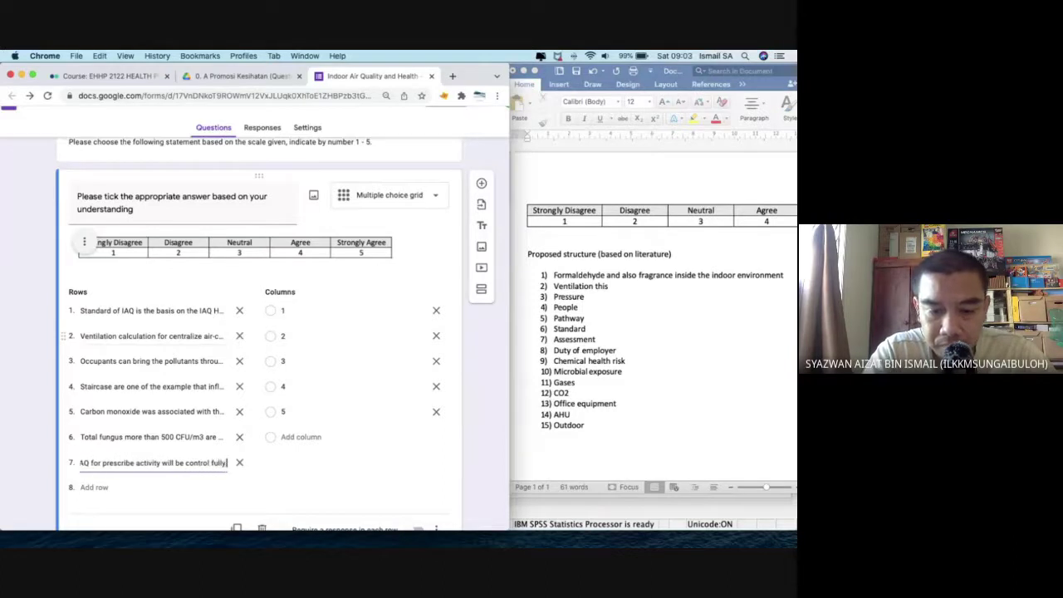
{"action": "type", "text": " by the build"}
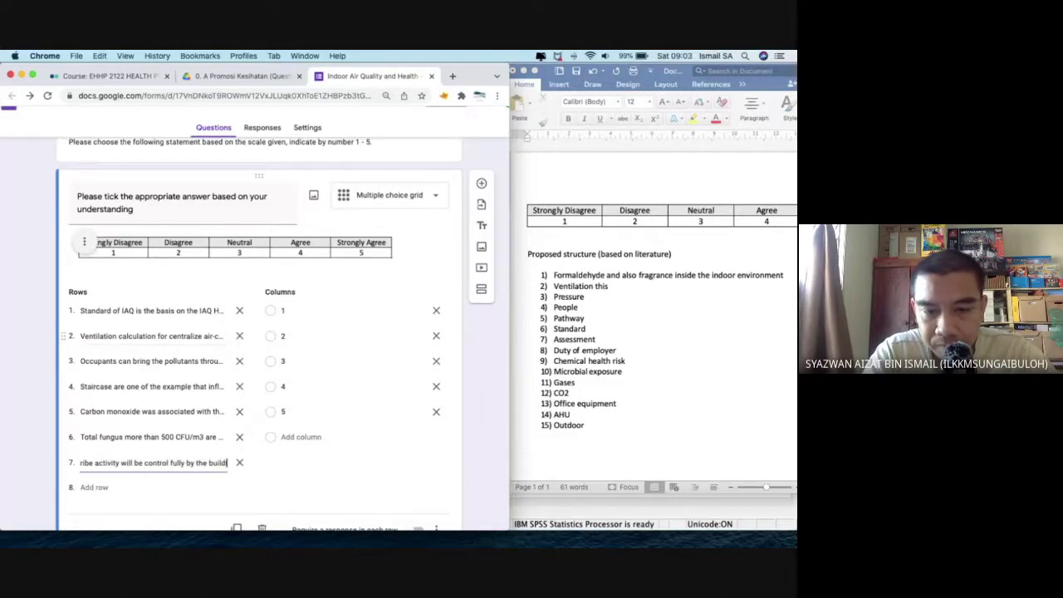
{"action": "type", "text": "ing management"}
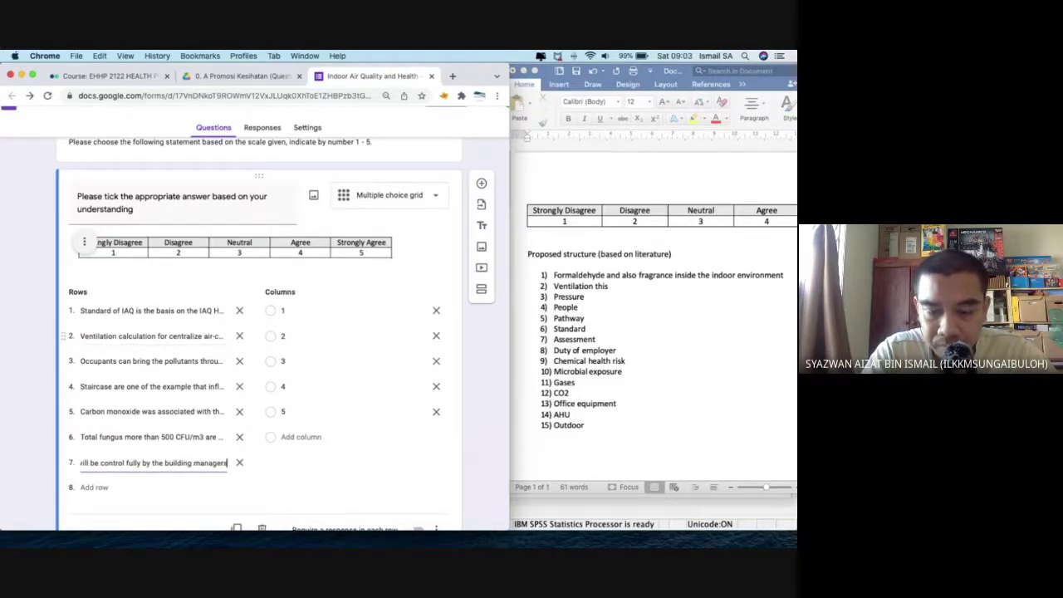
{"action": "key", "text": "Tab"}
{"action": "key", "text": "Tab"}
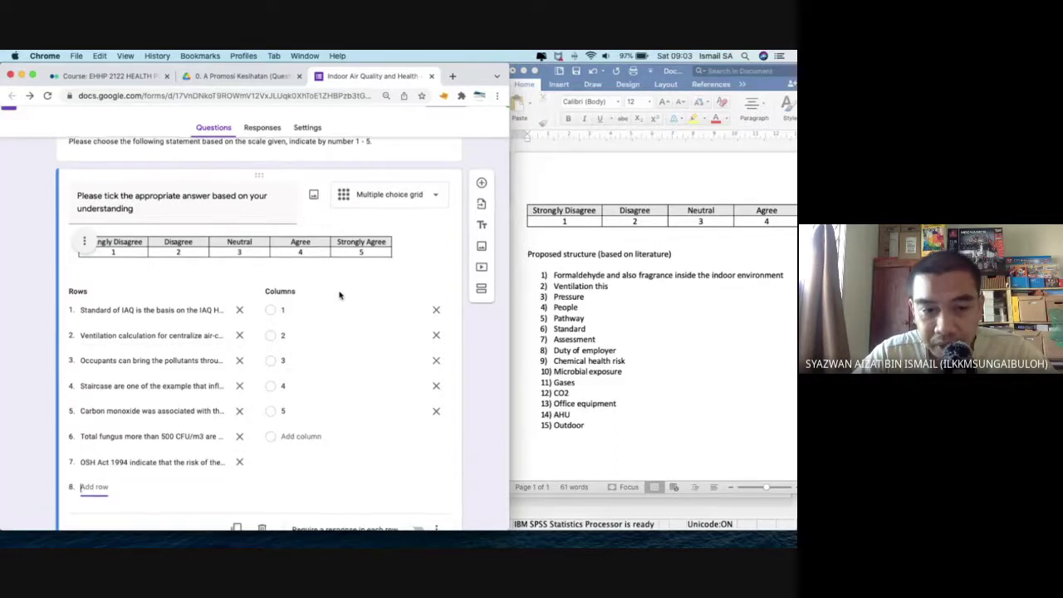
Add an eighth grid row reading "Carbon dioxide can be used as indicator for ventilation effectiveness".
{"action": "scroll", "coordinate": [192, 378], "scroll_direction": "down", "scroll_amount": 1}
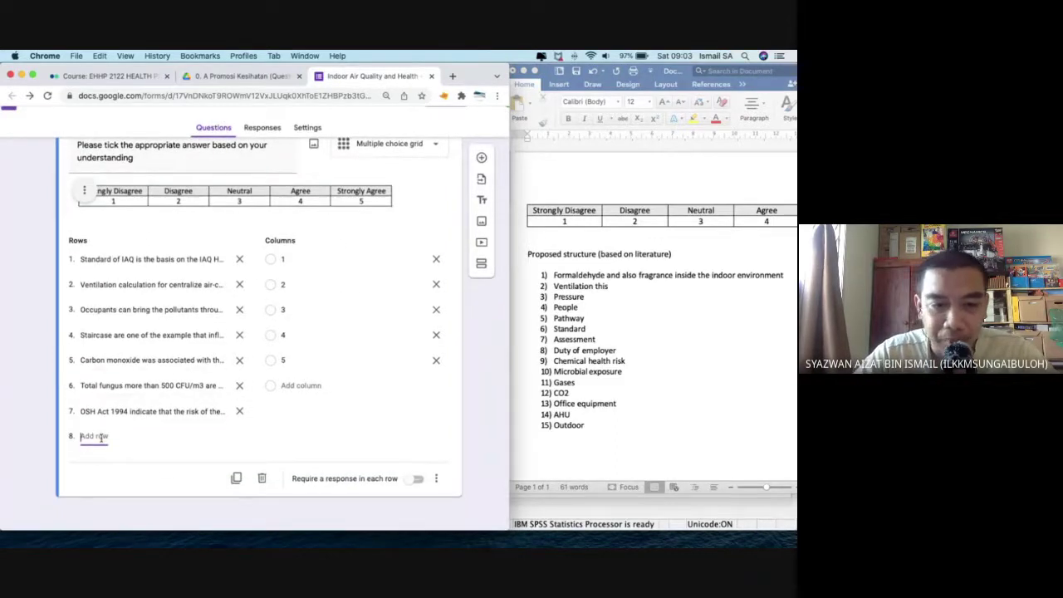
{"action": "type", "text": "Carb"}
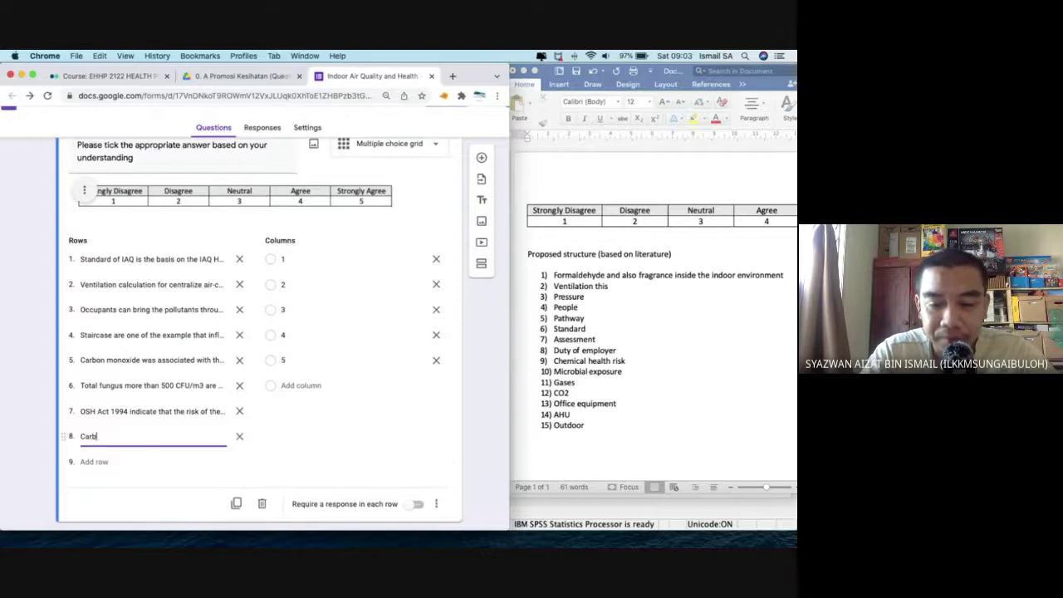
{"action": "type", "text": "on diox"}
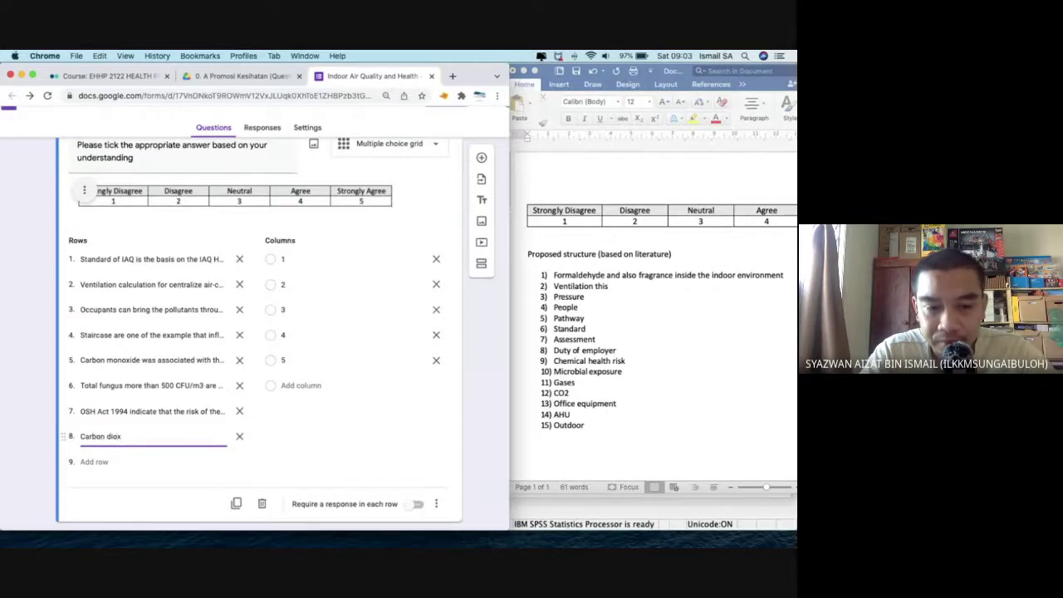
{"action": "type", "text": "ide can"}
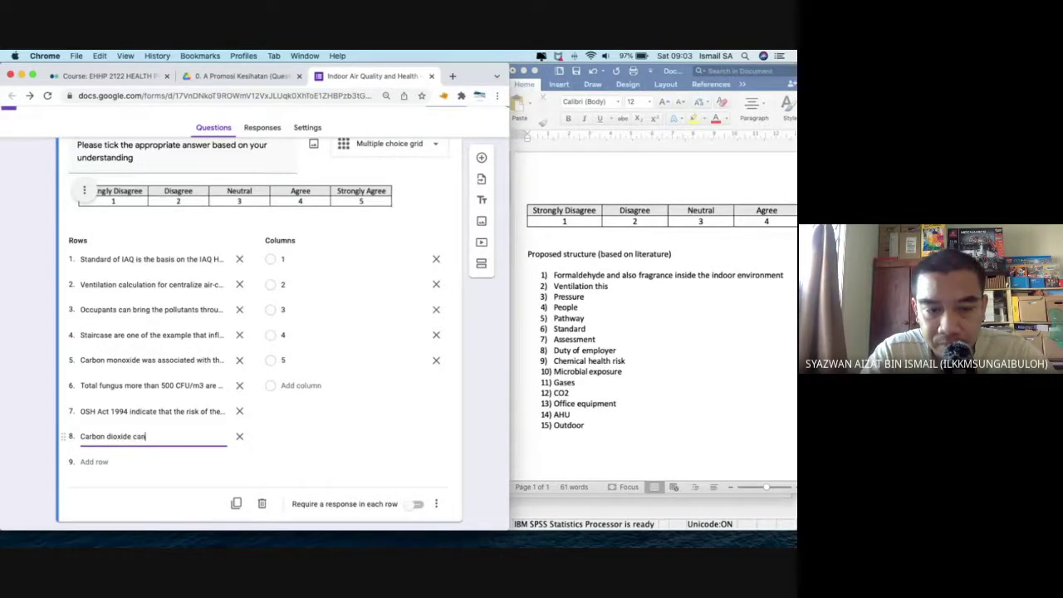
{"action": "type", "text": " be suse"}
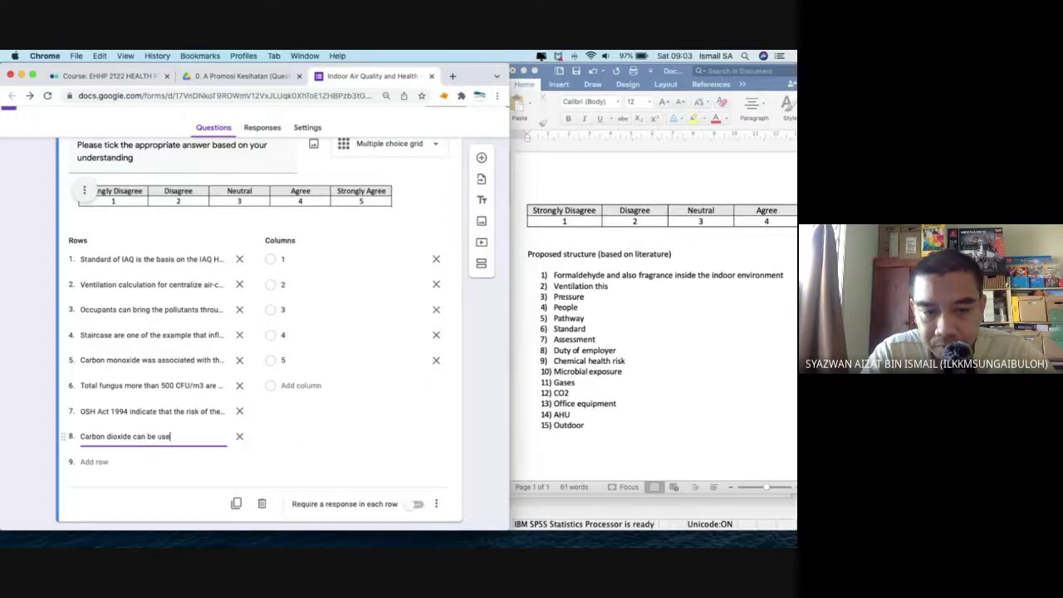
{"action": "type", "text": "d as indicator"}
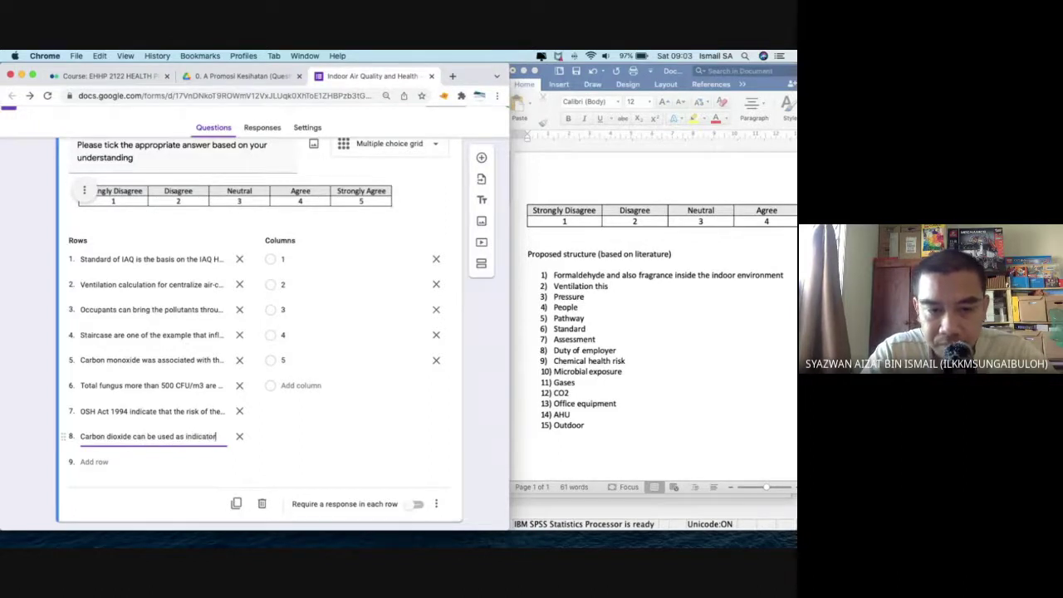
{"action": "type", "text": " for ventilat"}
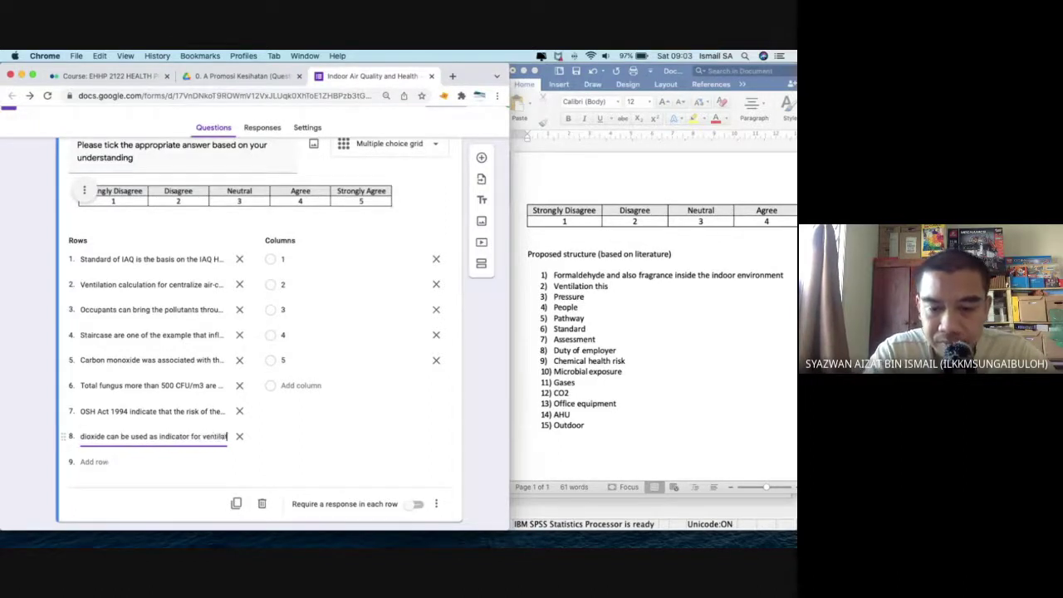
{"action": "type", "text": "ion e"}
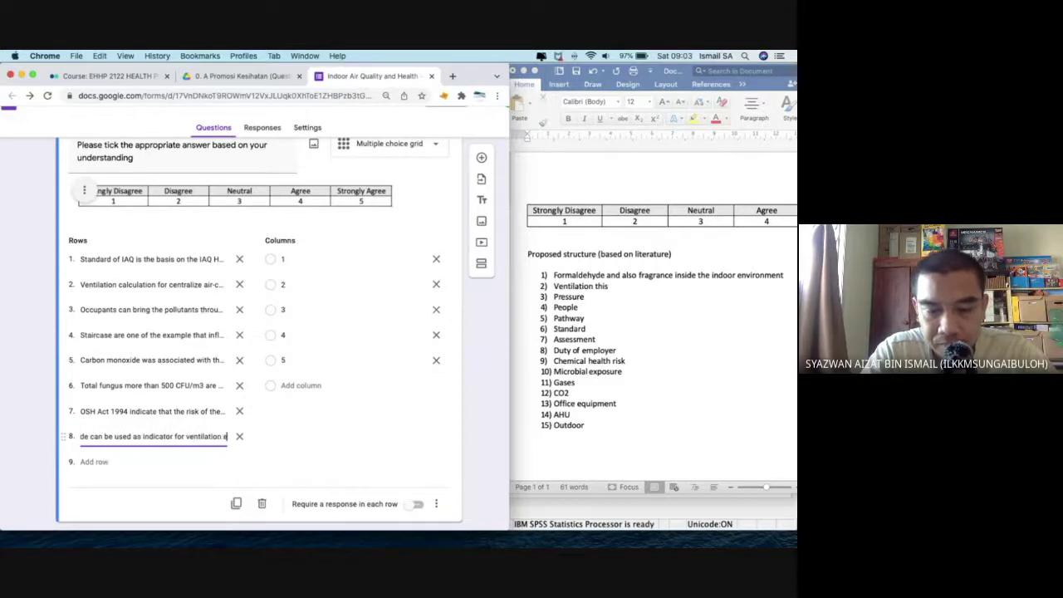
{"action": "type", "text": "ffective"}
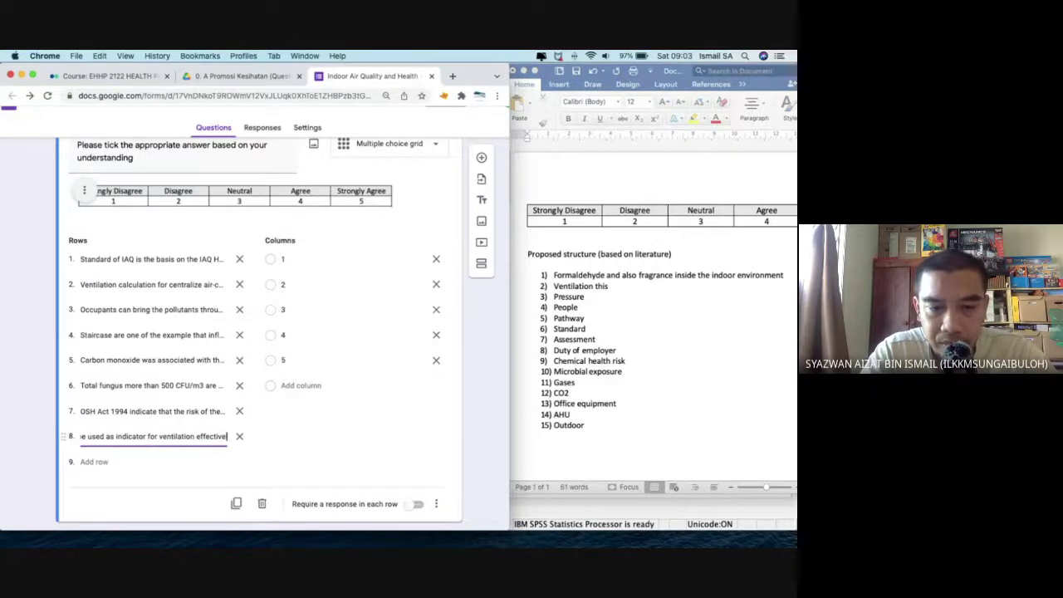
{"action": "type", "text": "ness"}
{"action": "key", "text": "Return"}
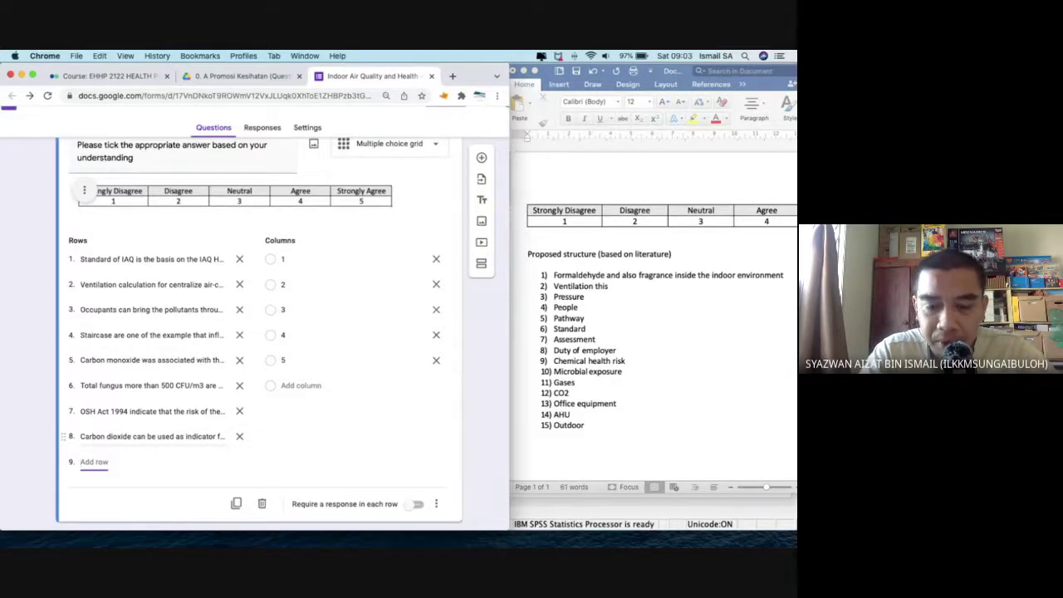
Add a ninth grid row reading "Negative pressure usually created inside the office to avoid any pollutants coming inside the work areas".
{"action": "type", "text": "Nega"}
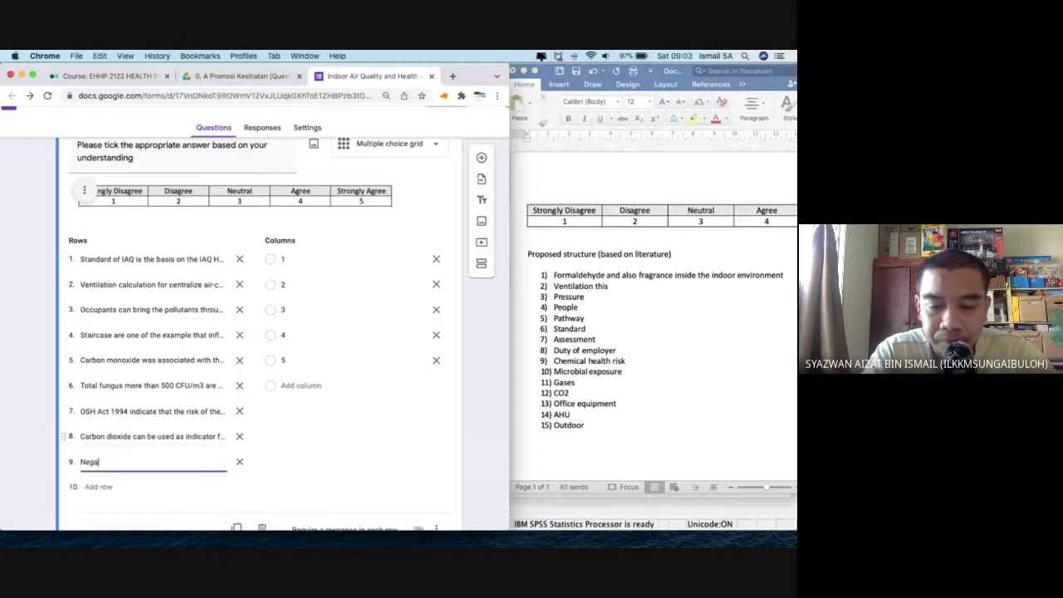
{"action": "type", "text": "tive pressure usually c"}
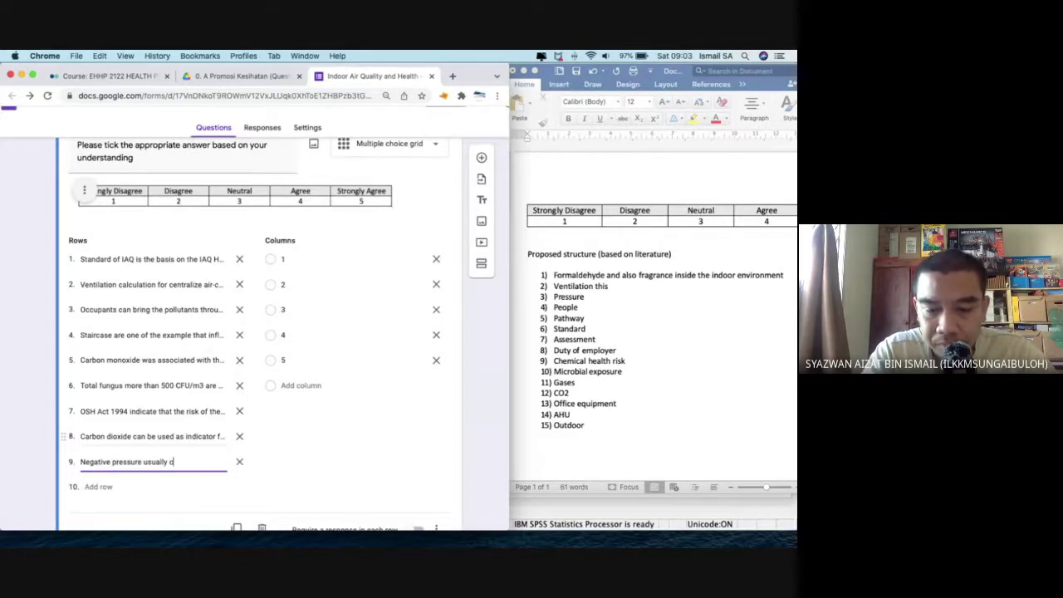
{"action": "type", "text": "reated inside"}
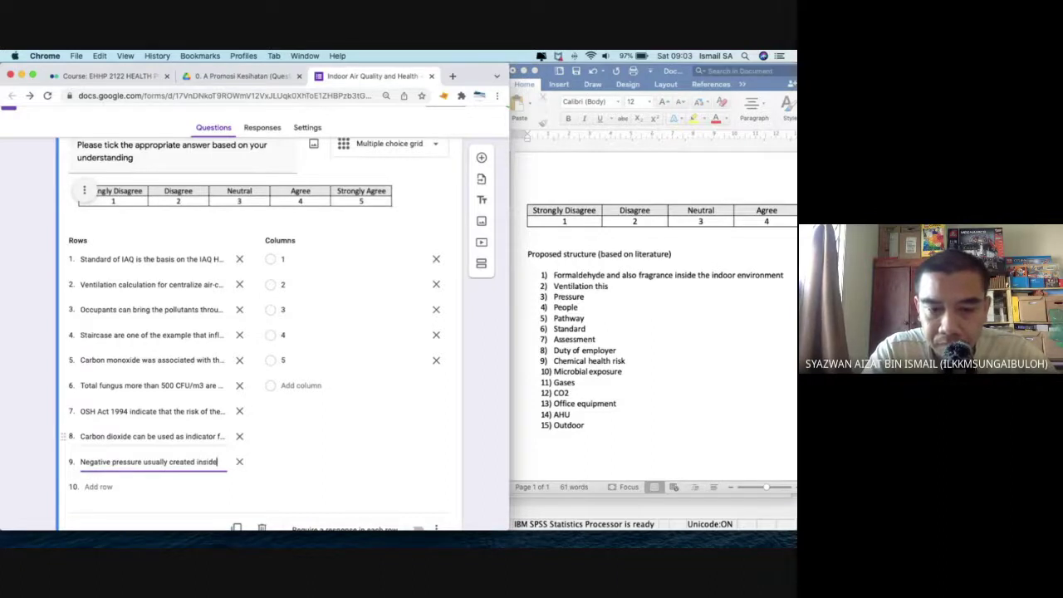
{"action": "type", "text": " the office to"}
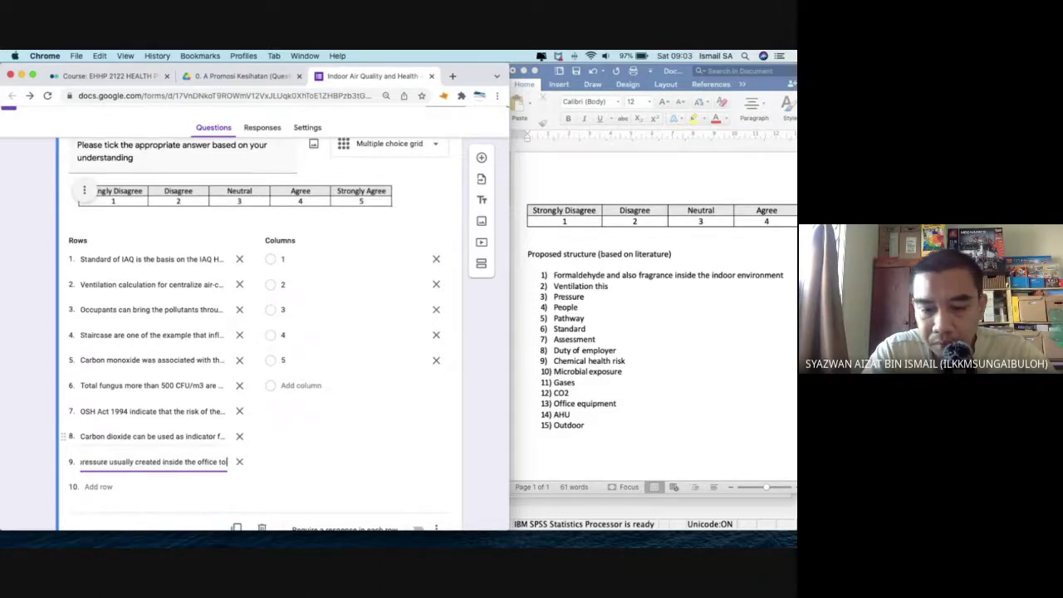
{"action": "type", "text": " avoid any p"}
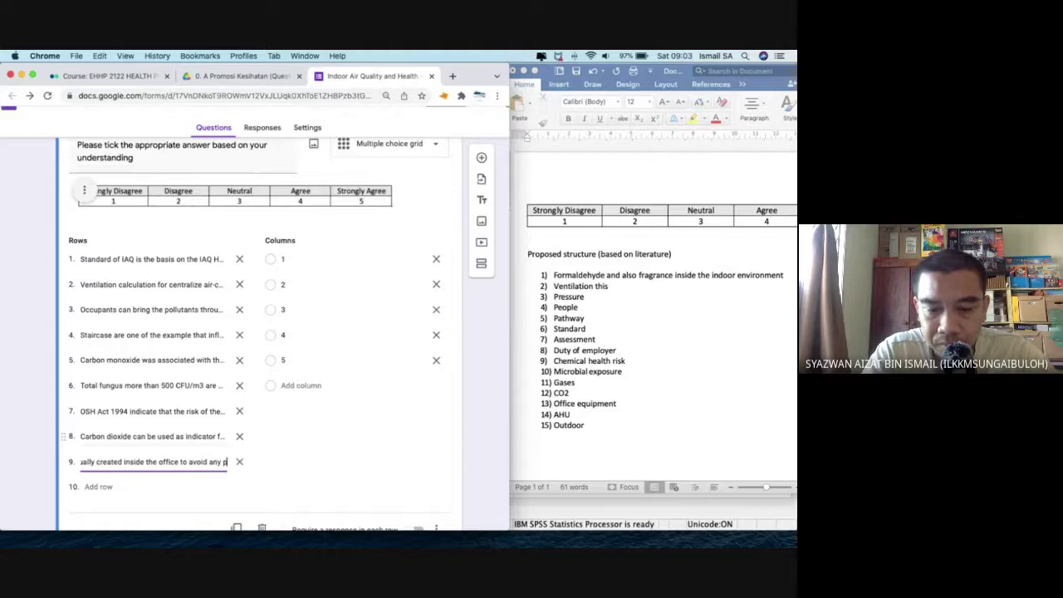
{"action": "type", "text": "ollutan"}
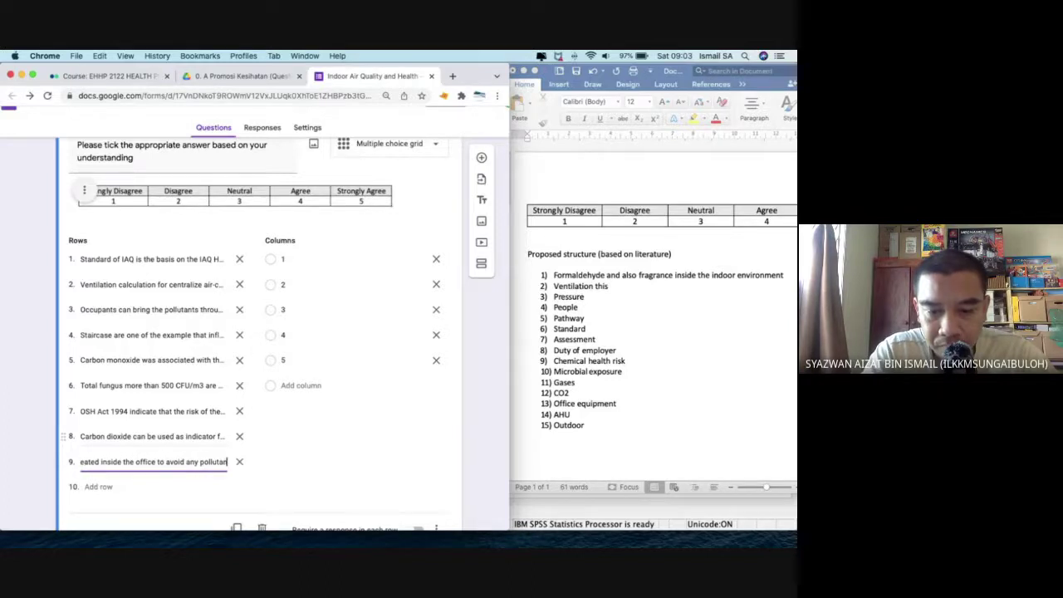
{"action": "type", "text": "ts coming inside"}
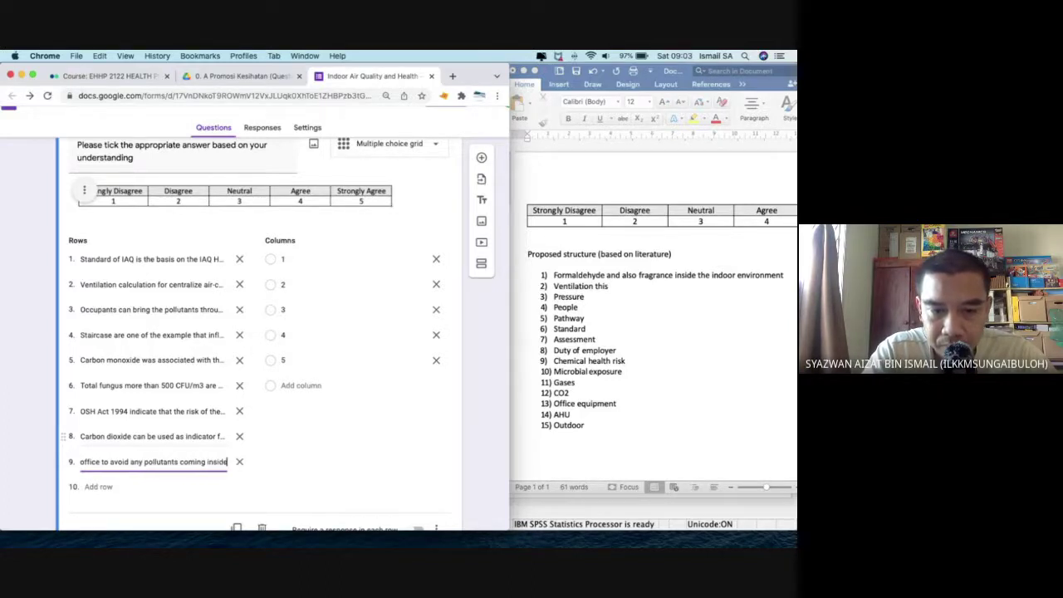
{"action": "type", "text": " the"}
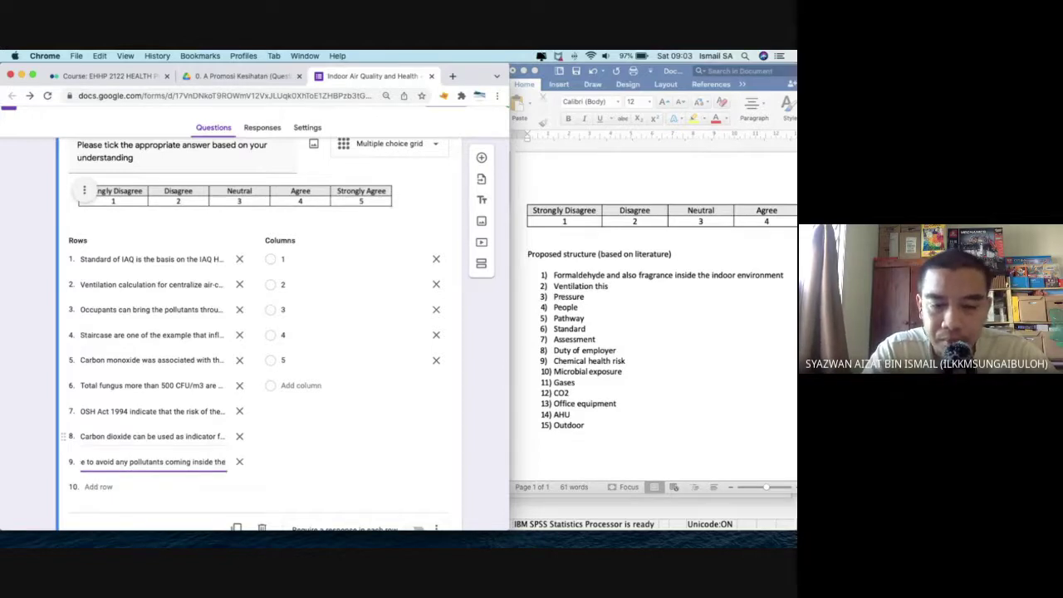
{"action": "type", "text": " workplace"}
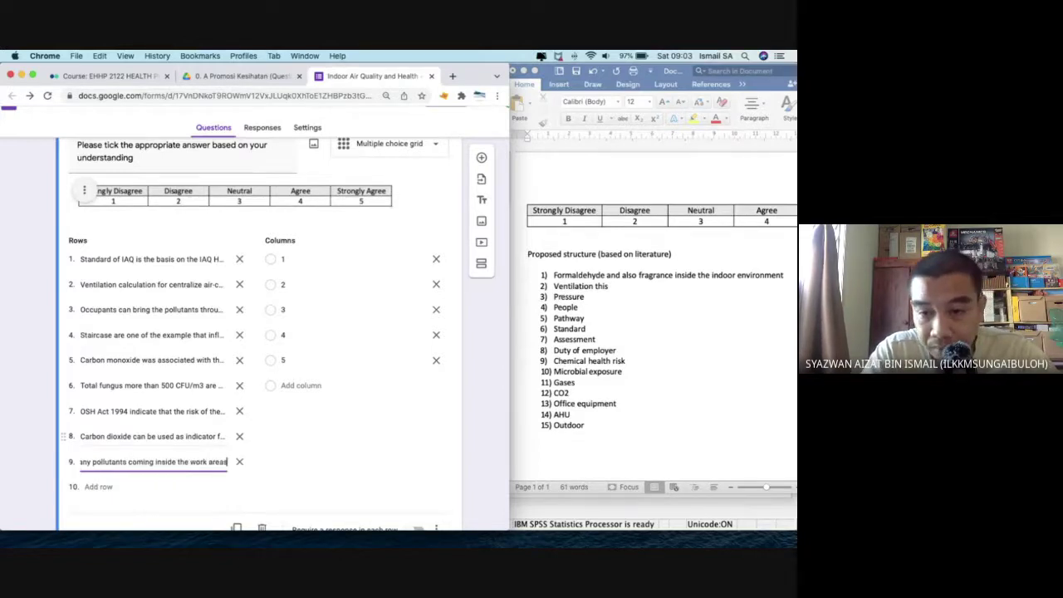
{"action": "key", "text": "Return"}
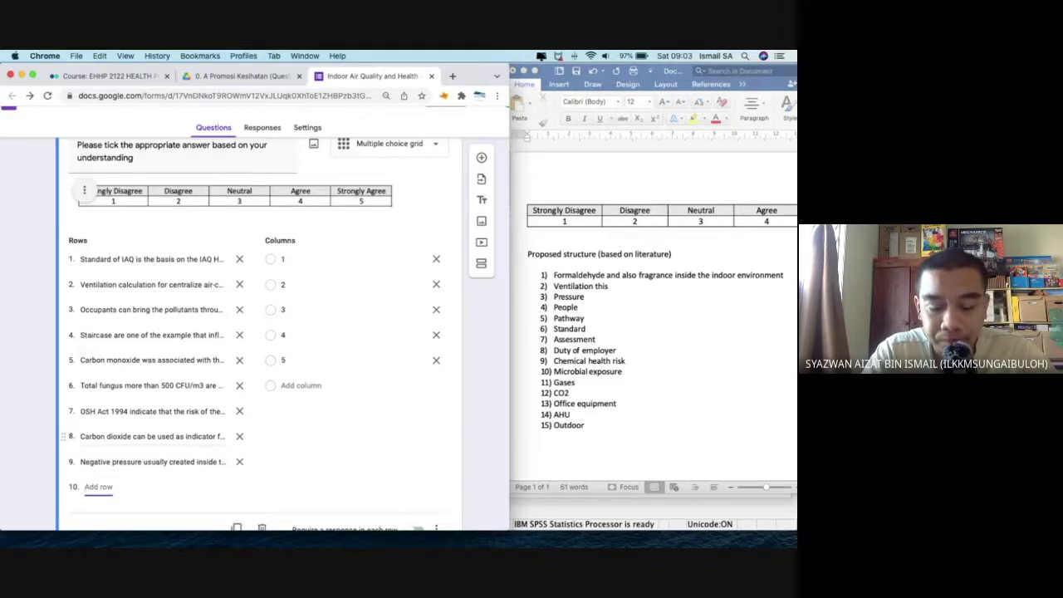
{"action": "type", "text": "near th"}
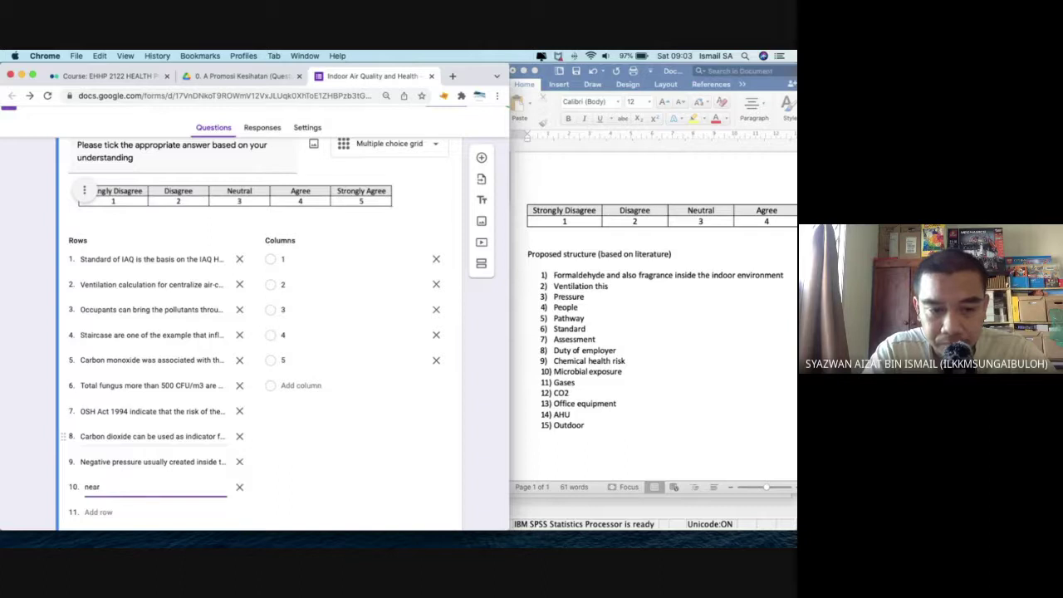
{"action": "key", "text": "BackSpace"}
{"action": "key", "text": "BackSpace"}
{"action": "key", "text": "BackSpace"}
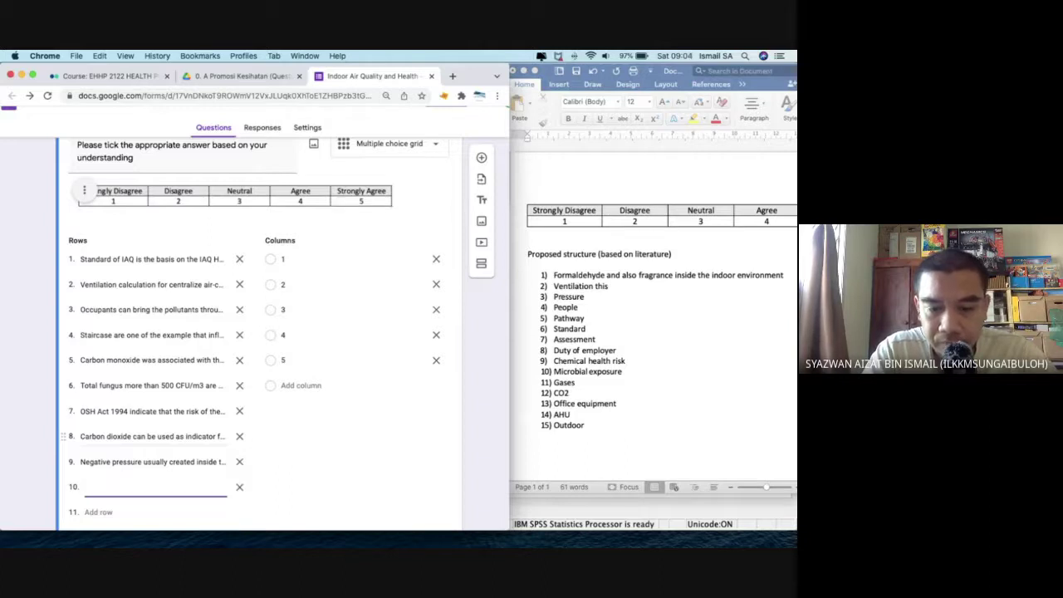
Add grid row 10: "Road that are closely to the windows can influence the particulate to be impacted on the AHU if the bird screen are not installed".
{"action": "type", "text": "Road tha"}
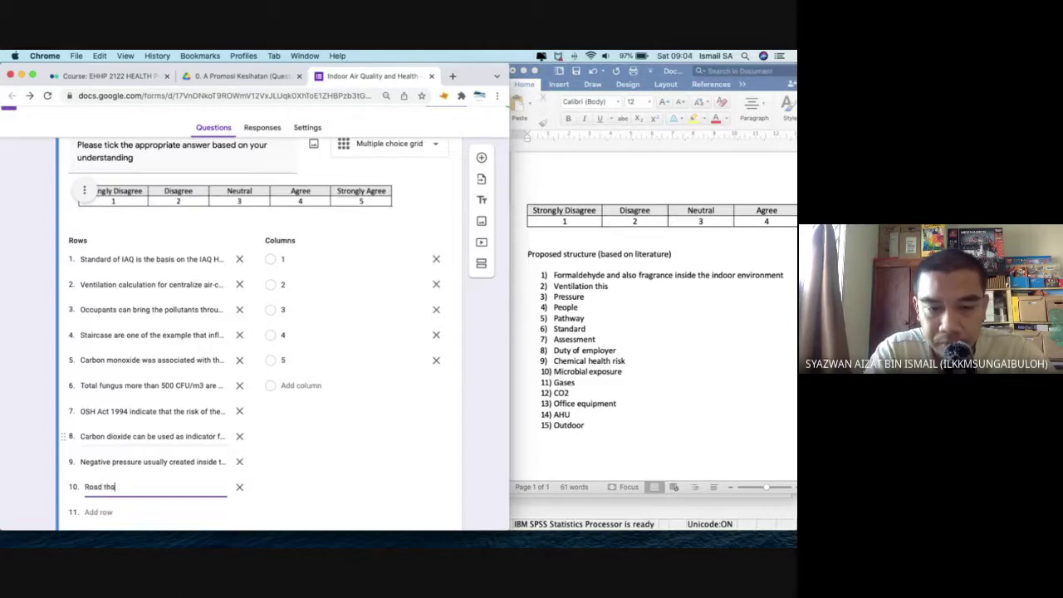
{"action": "type", "text": "t are closed"}
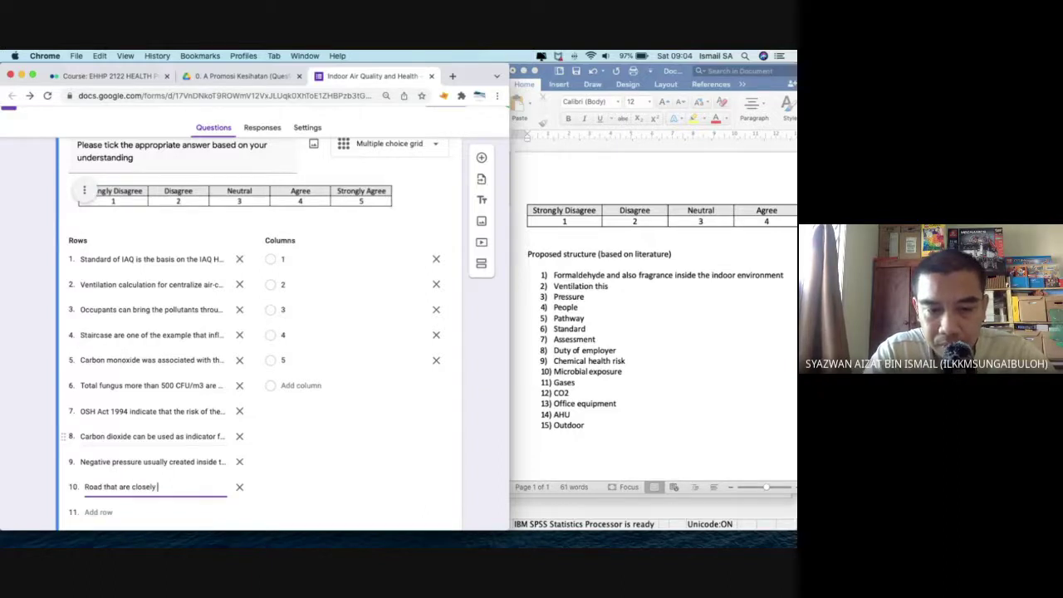
{"action": "key", "text": "BackSpace"}
{"action": "key", "text": "BackSpace"}
{"action": "type", "text": "y "}
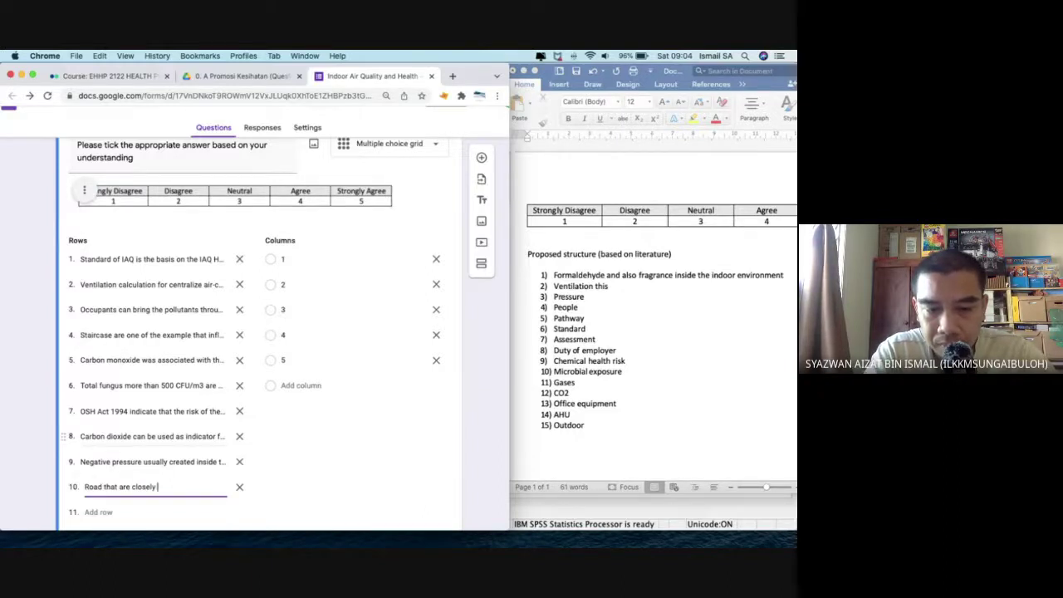
{"action": "type", "text": "to the windows ca"}
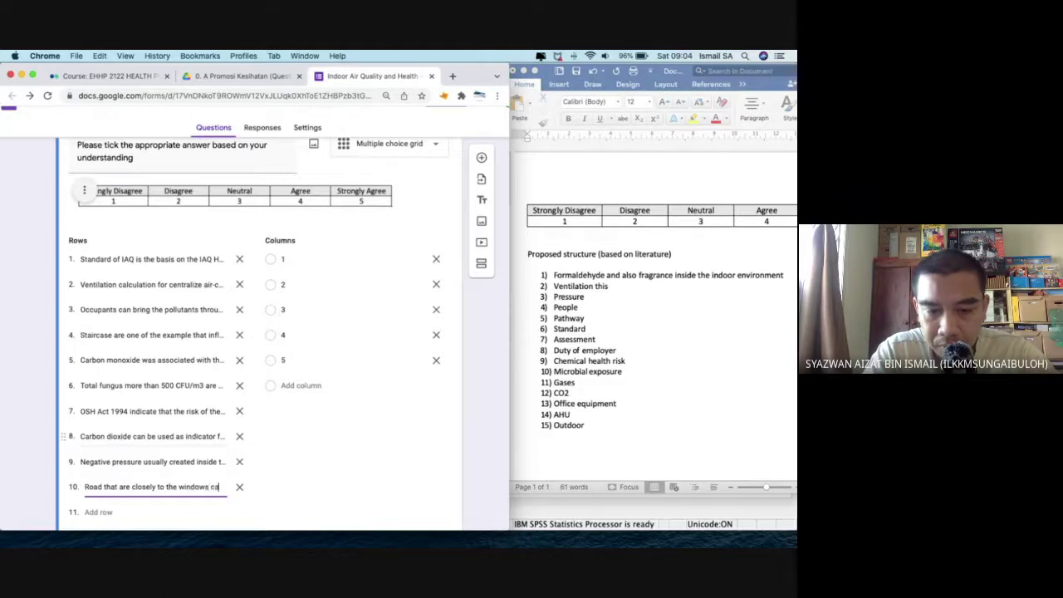
{"action": "type", "text": "n influence the"}
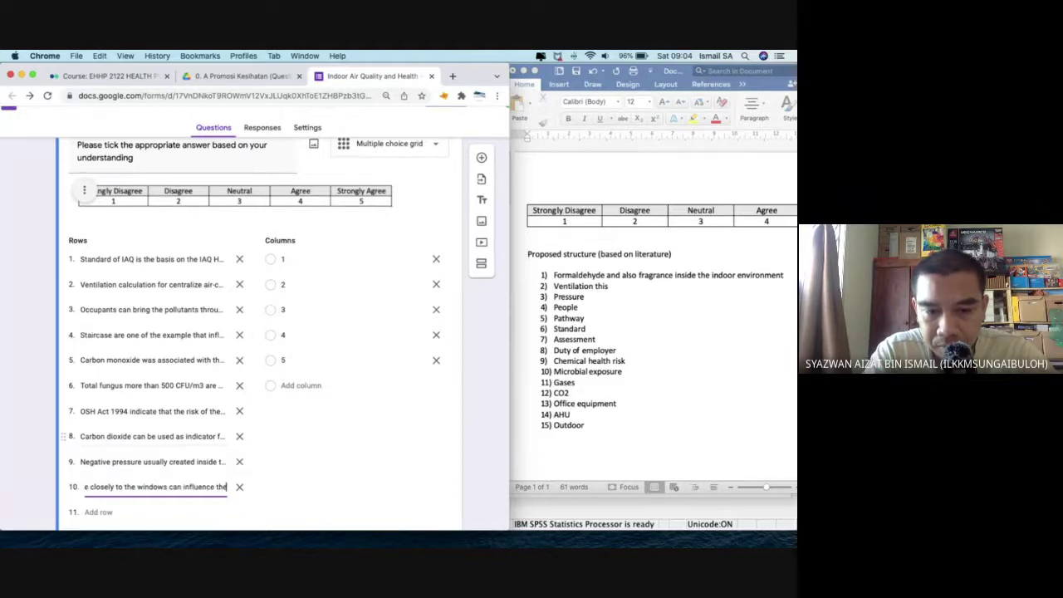
{"action": "type", "text": " particulate"}
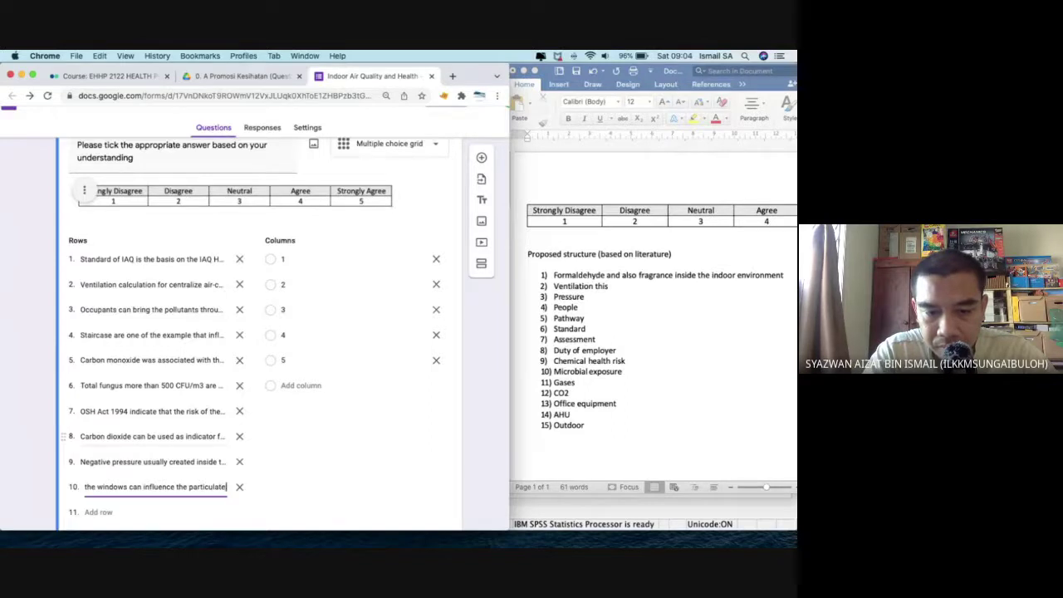
{"action": "type", "text": " to be imp"}
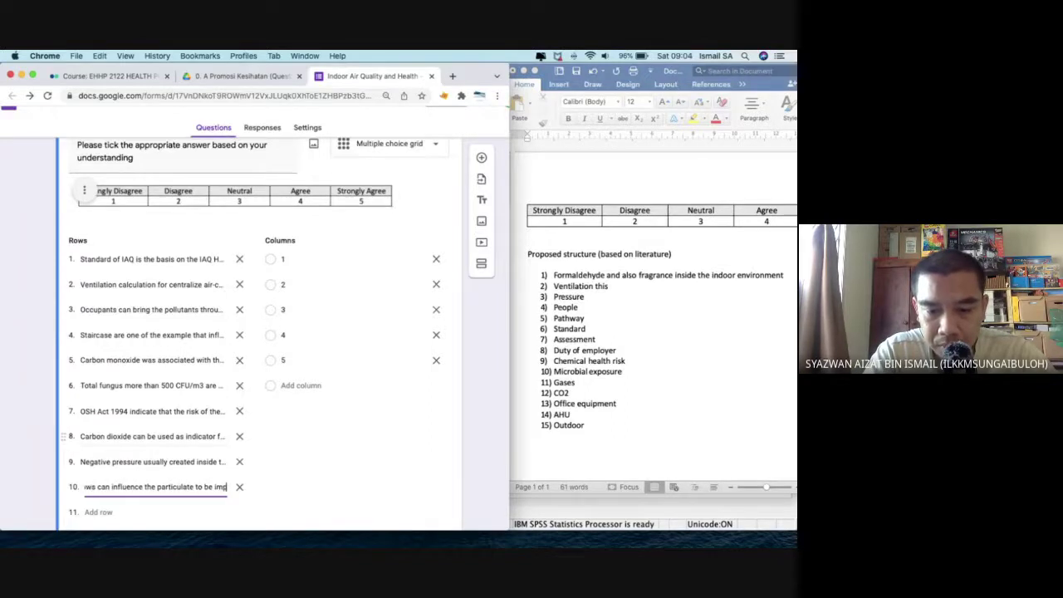
{"action": "type", "text": "acted on the"}
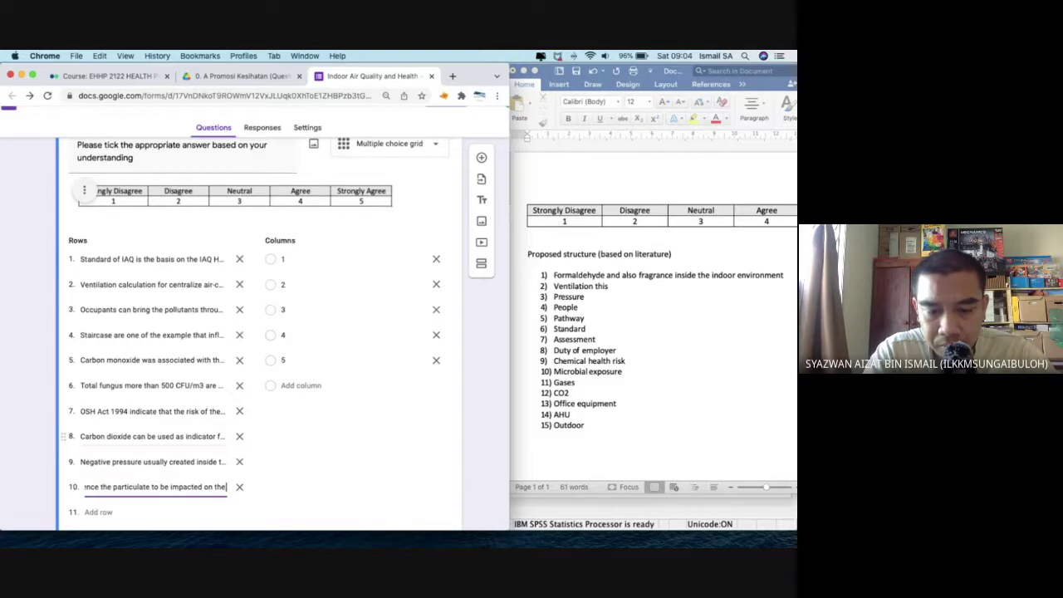
{"action": "type", "text": " AHU"}
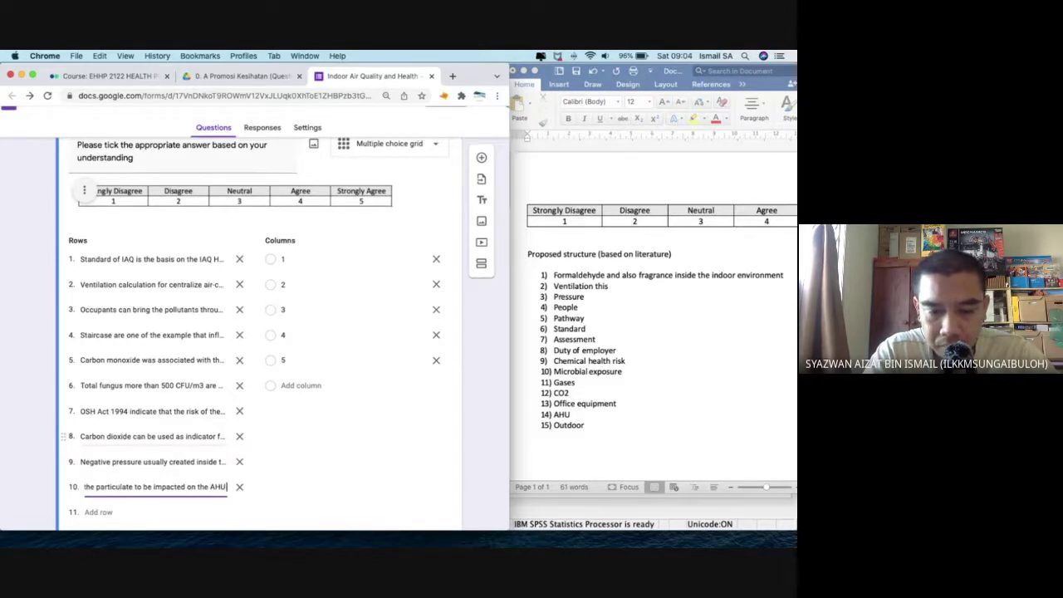
{"action": "type", "text": "if the"}
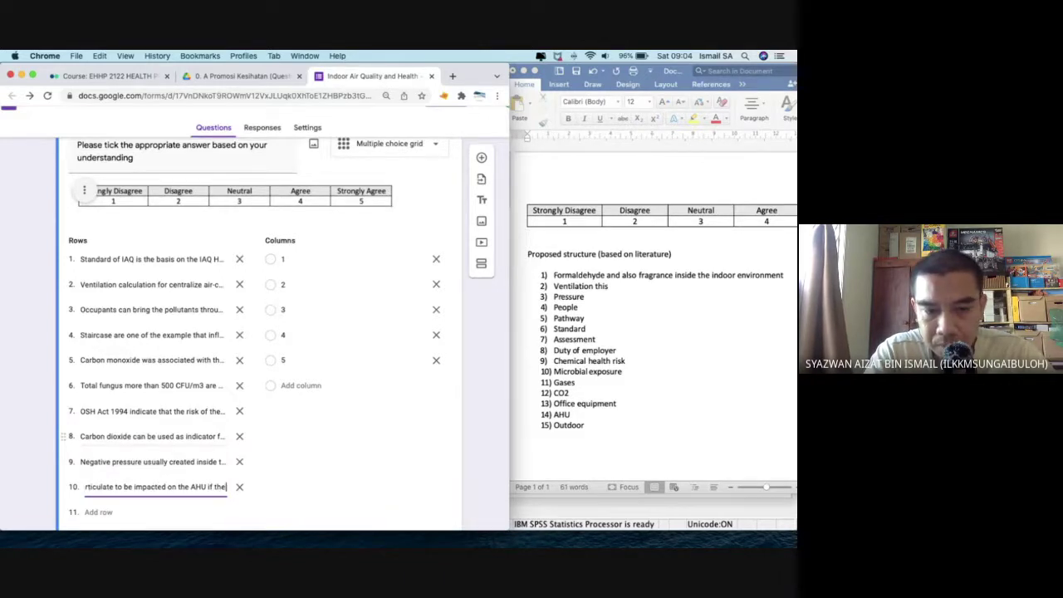
{"action": "type", "text": " bird"}
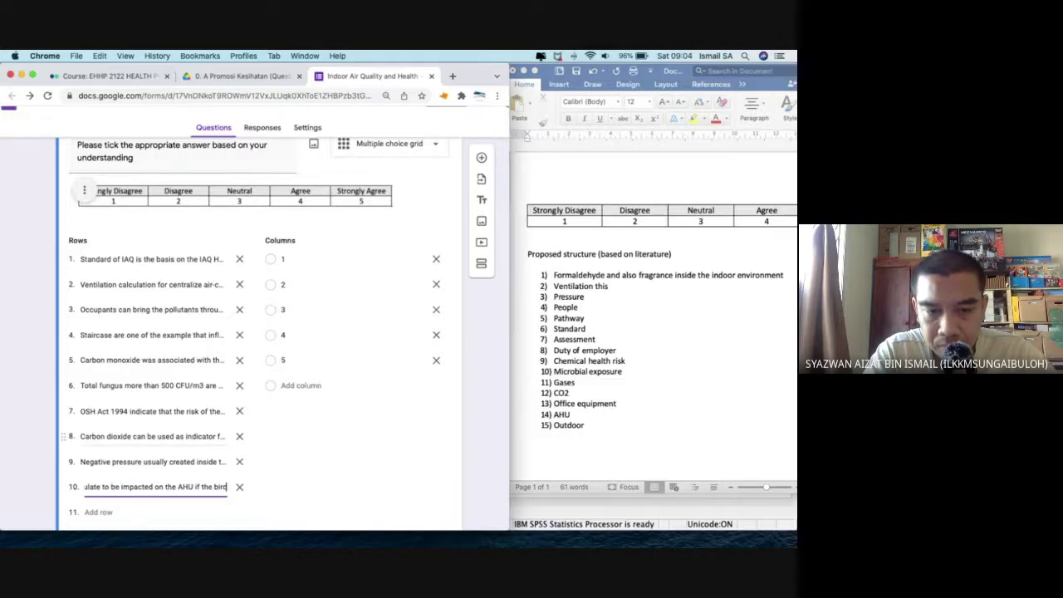
{"action": "type", "text": " screen are n"}
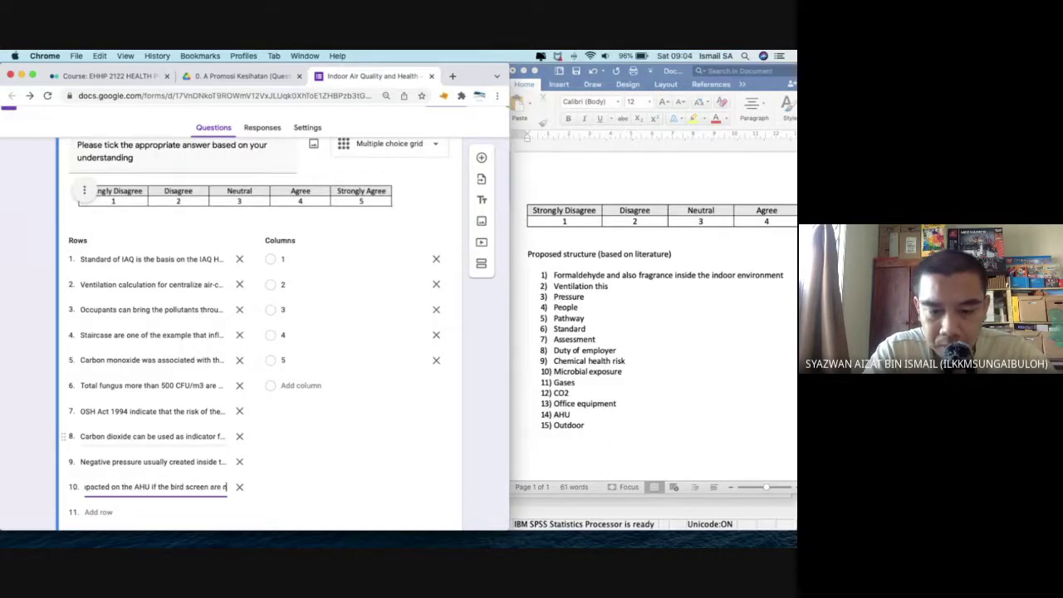
{"action": "type", "text": "ot installed"}
{"action": "key", "text": "Tab"}
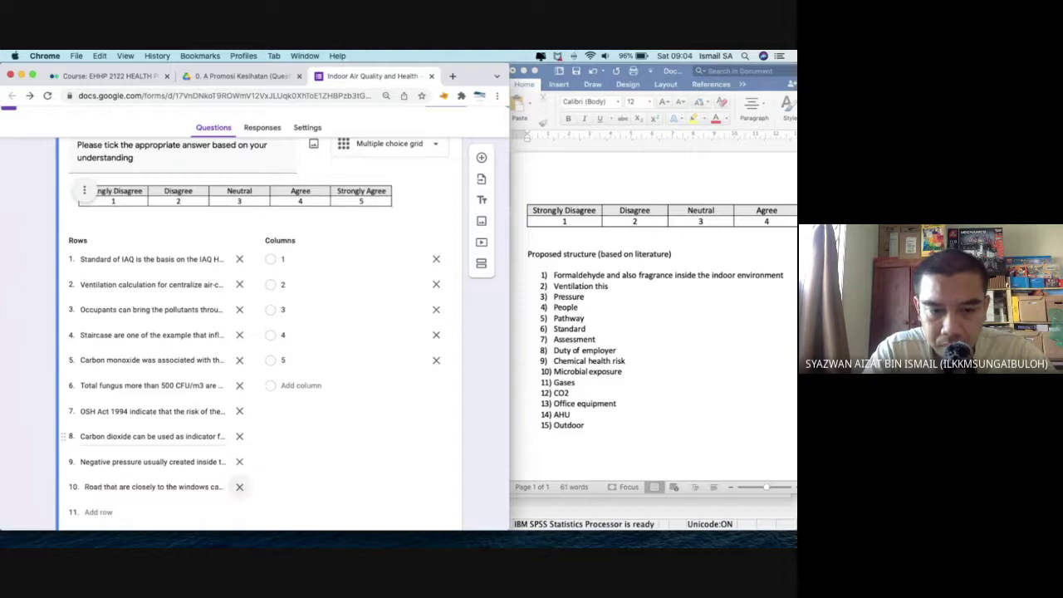
{"action": "key", "text": "Tab"}
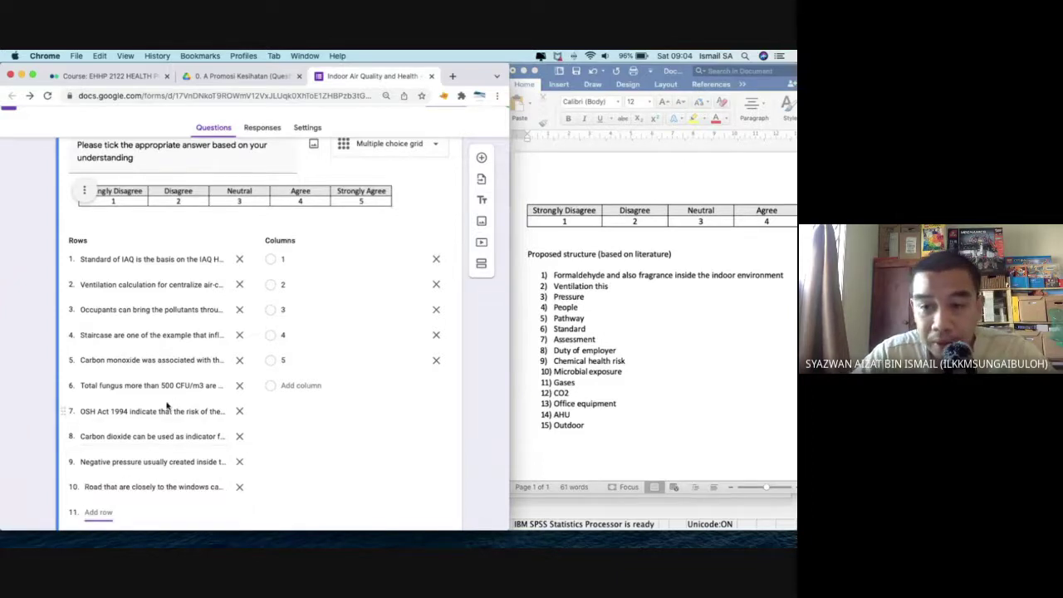
Add an eleventh grid row reading "Chemical exposure to the formaldehyde can come from the furniture".
{"action": "scroll", "coordinate": [174, 406], "scroll_direction": "down", "scroll_amount": 2}
{"action": "type", "text": "Ch"}
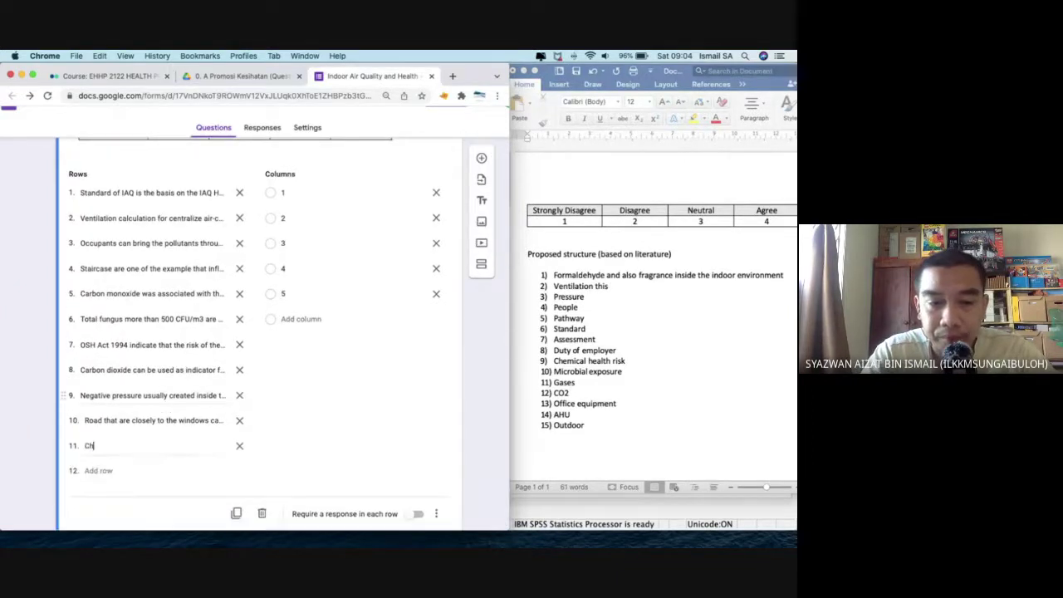
{"action": "type", "text": "emical exposur"}
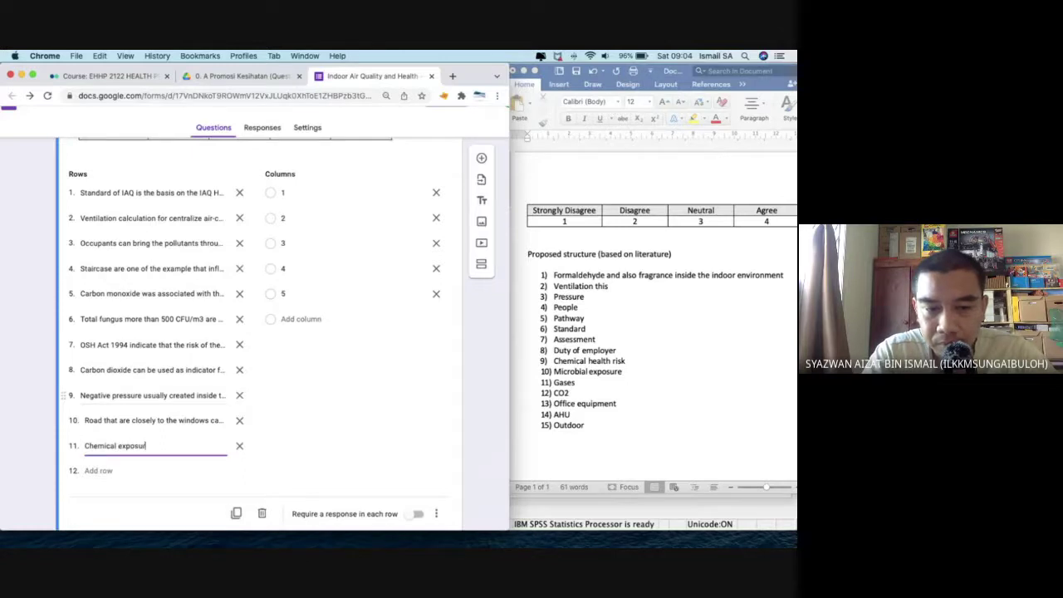
{"action": "type", "text": "e to the"}
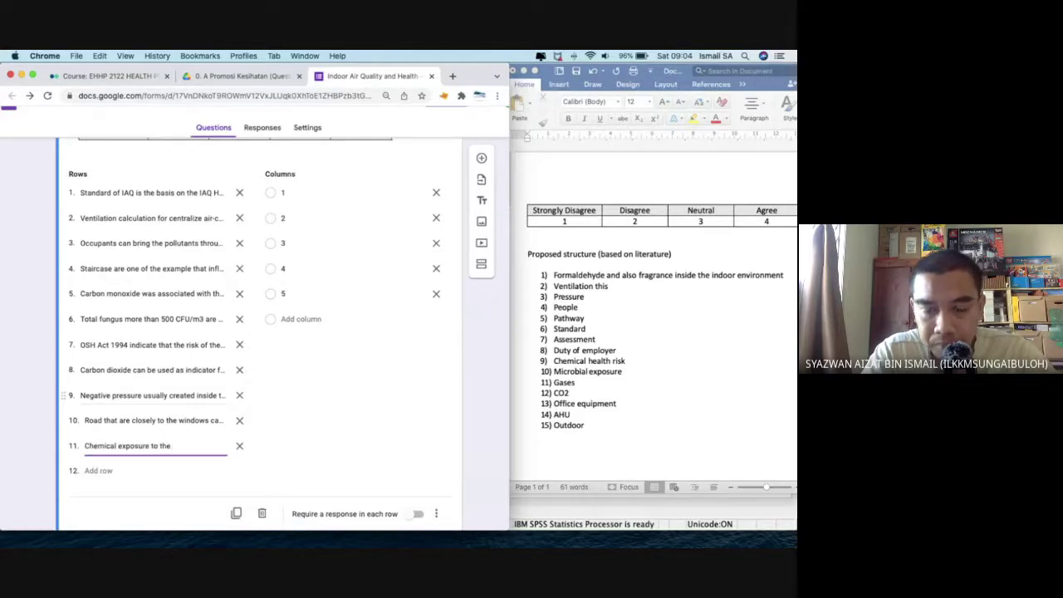
{"action": "type", "text": " formald"}
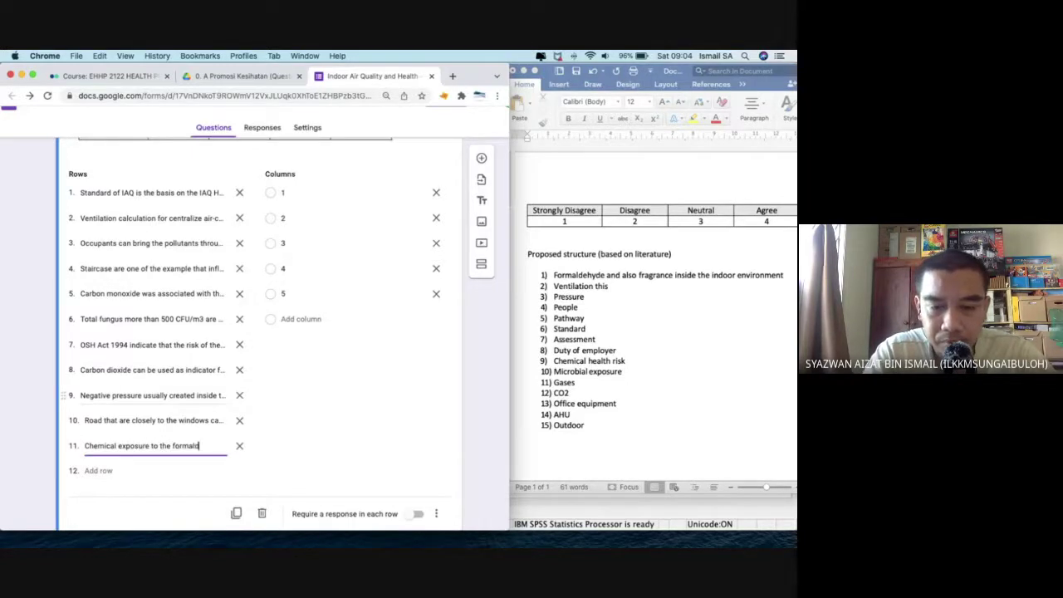
{"action": "type", "text": "ehyde can"}
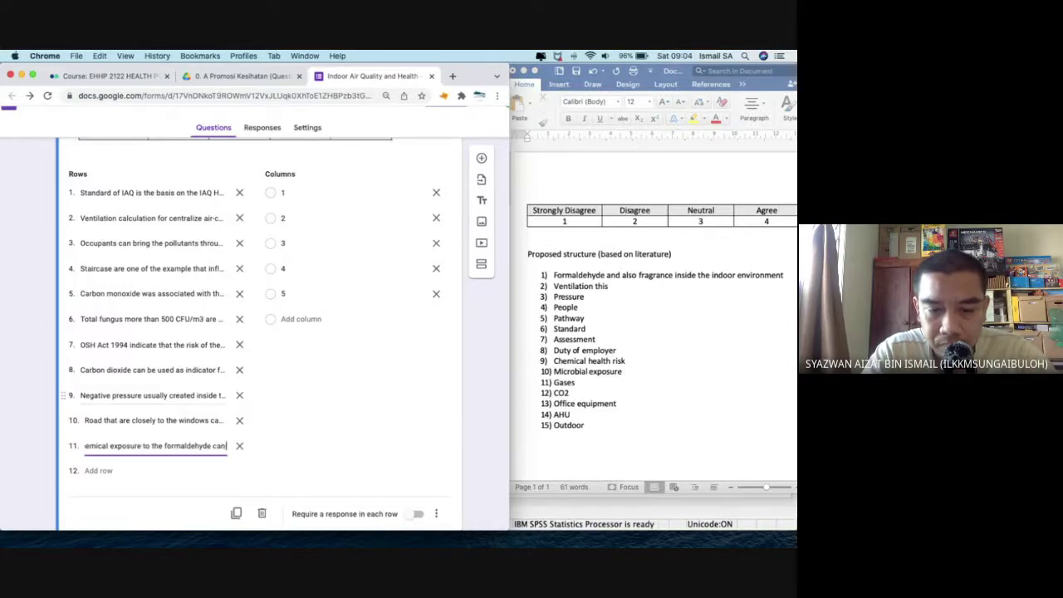
{"action": "type", "text": " come from"}
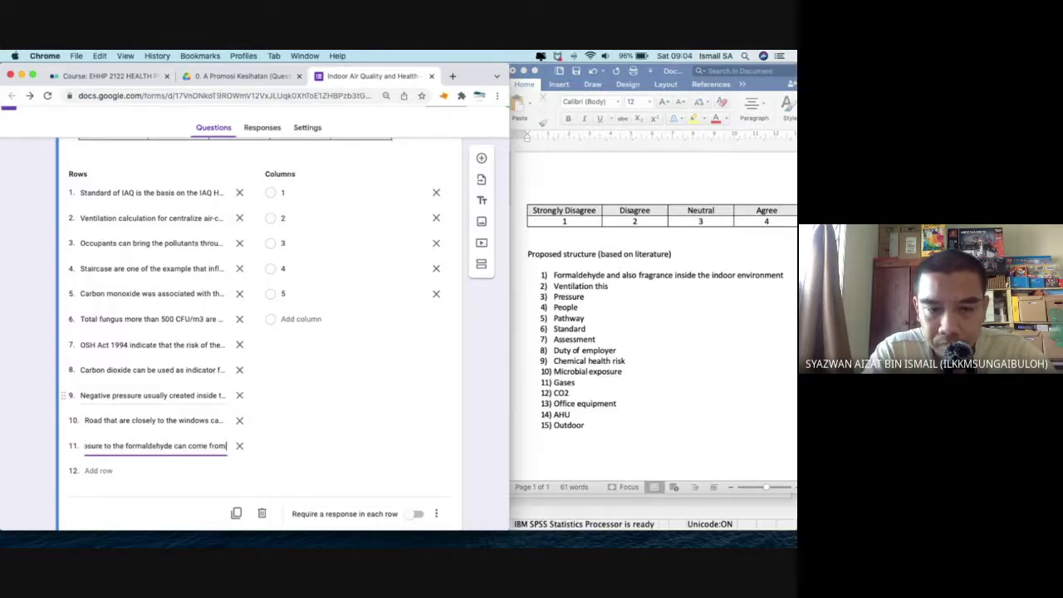
{"action": "type", "text": " the furniture"}
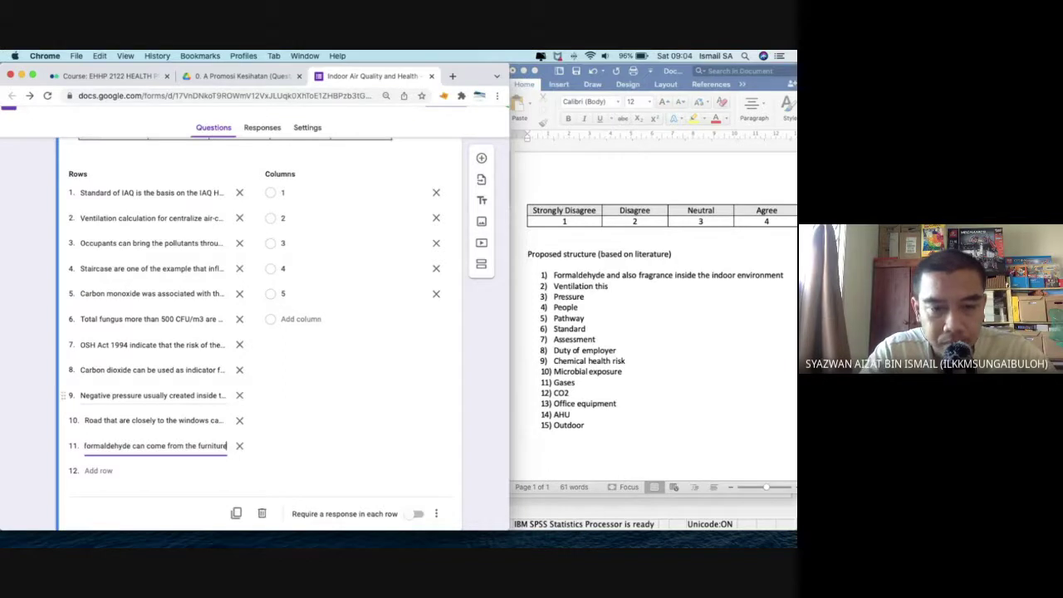
{"action": "key", "text": "Tab"}
{"action": "key", "text": "Tab"}
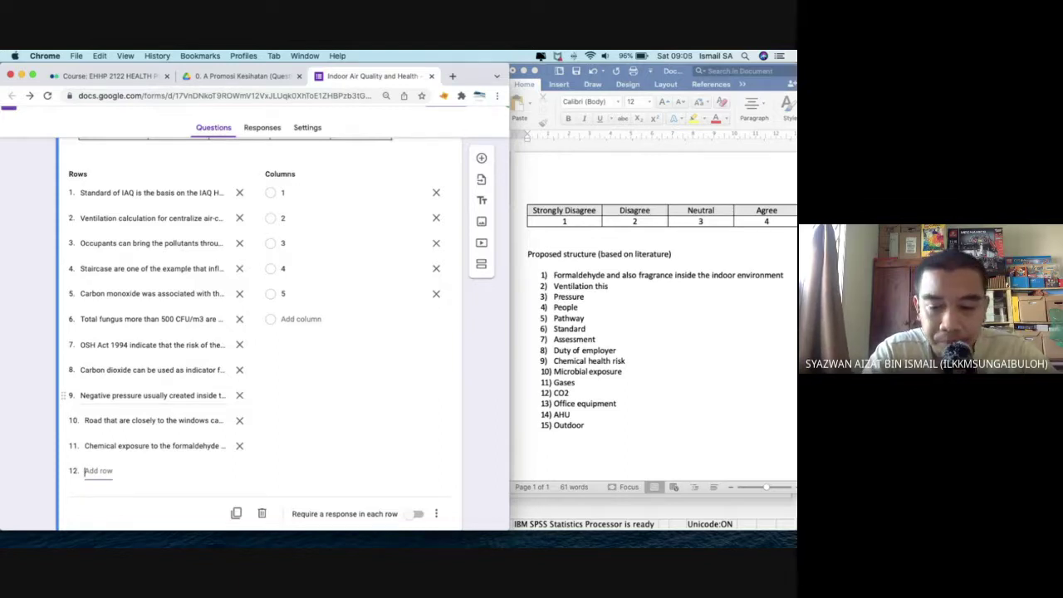
Start a twelfth grid row with the text "Double door system are one of the mechanism to limit the".
{"action": "type", "text": "Double doo"}
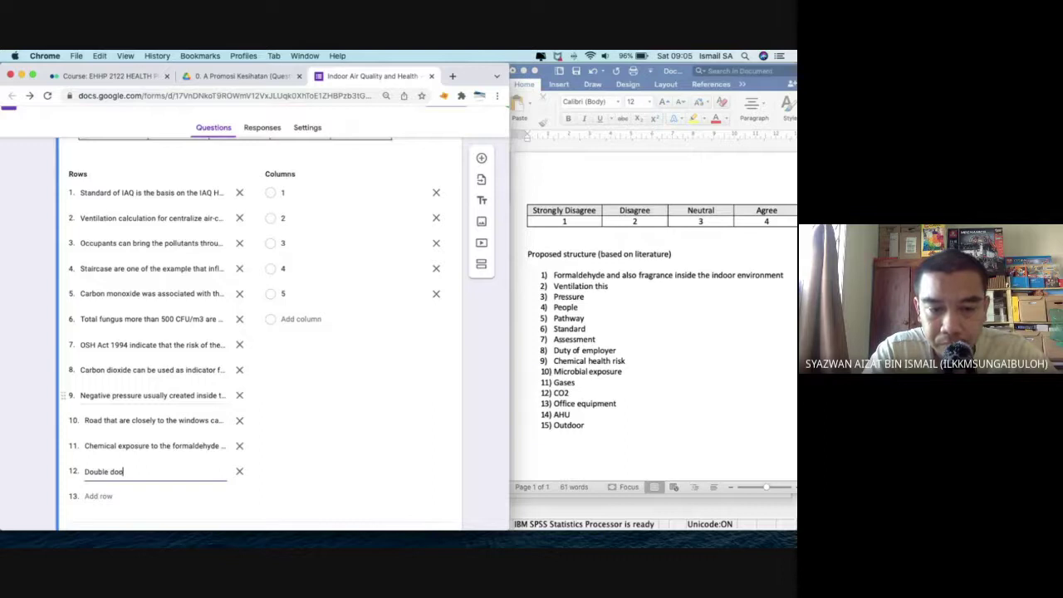
{"action": "type", "text": "r system ai"}
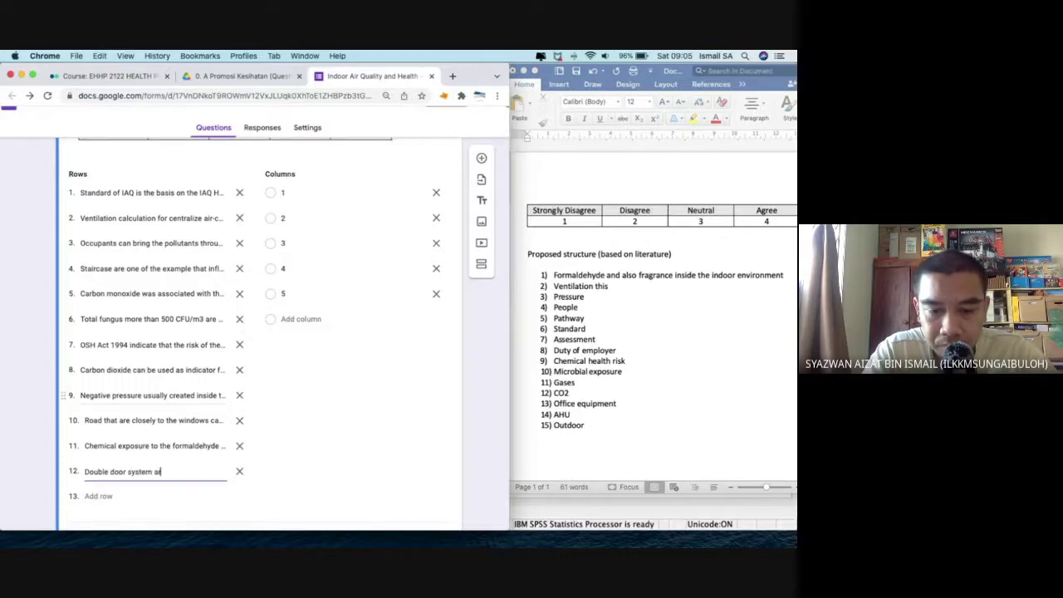
{"action": "type", "text": "re one of the m"}
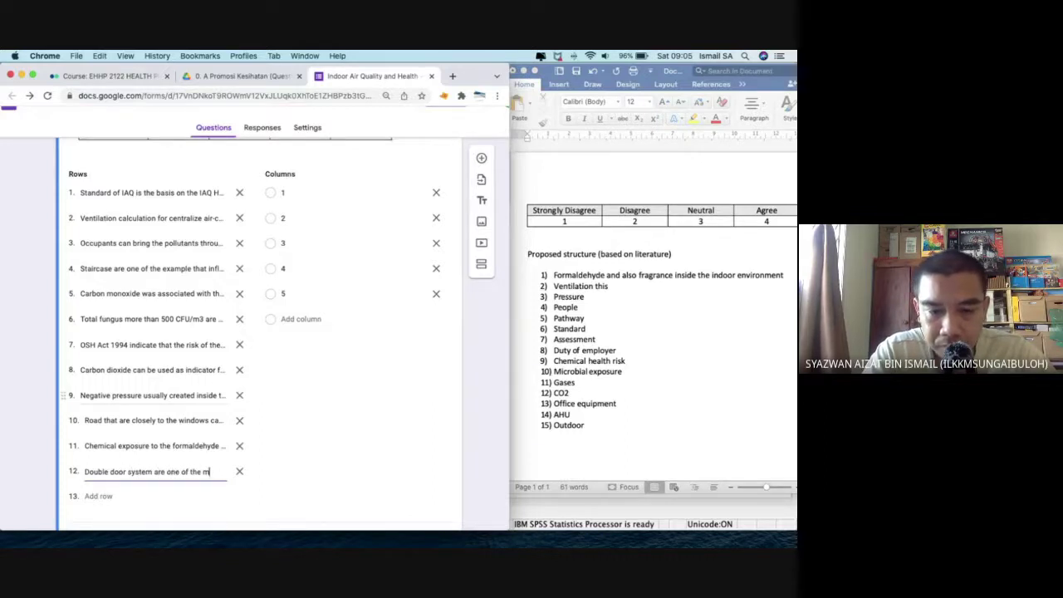
{"action": "type", "text": "echanism to"}
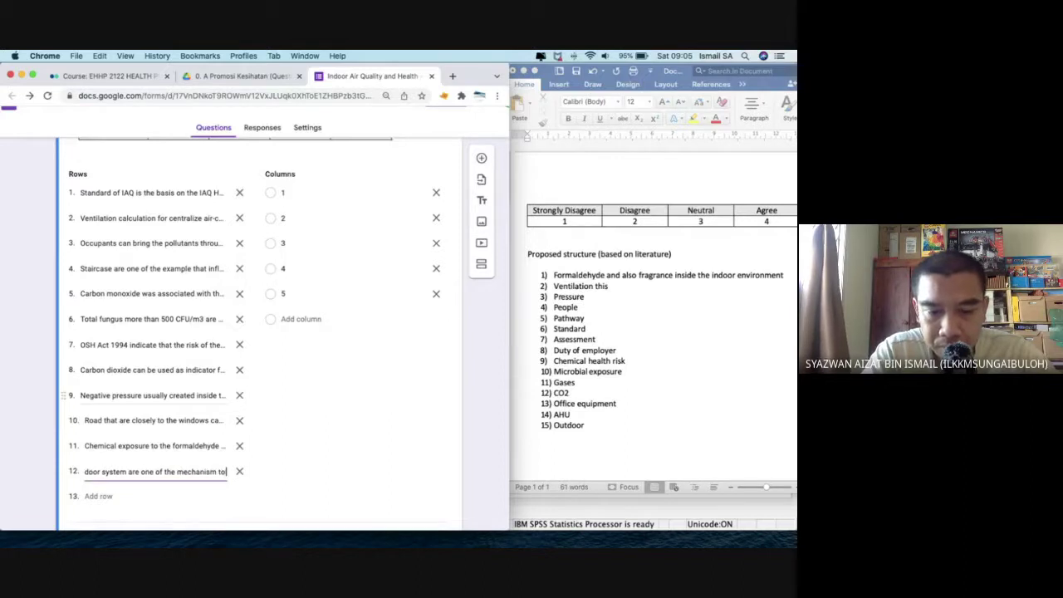
{"action": "type", "text": " limit"}
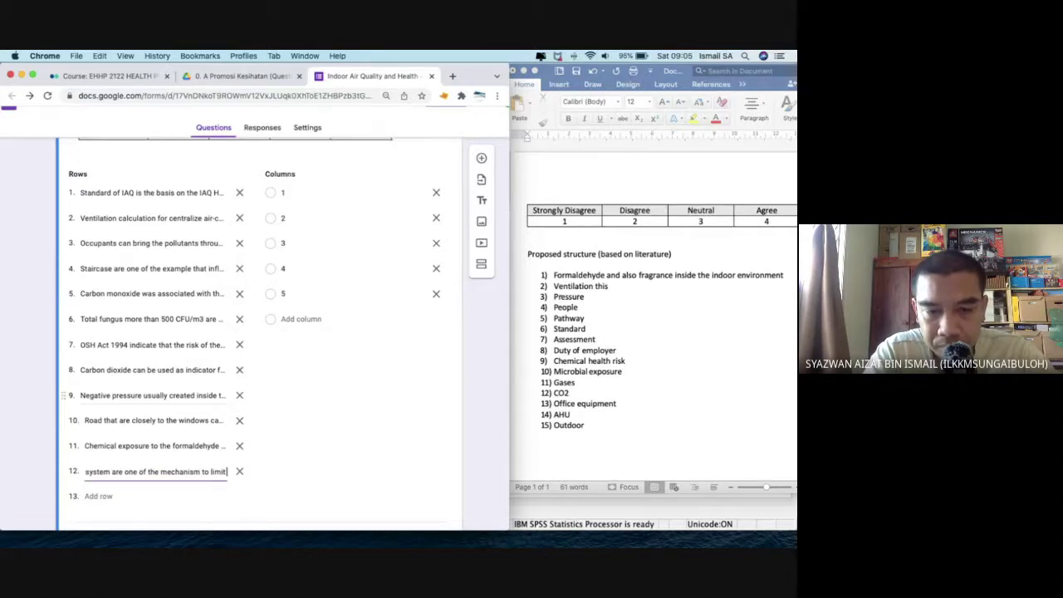
{"action": "type", "text": " the"}
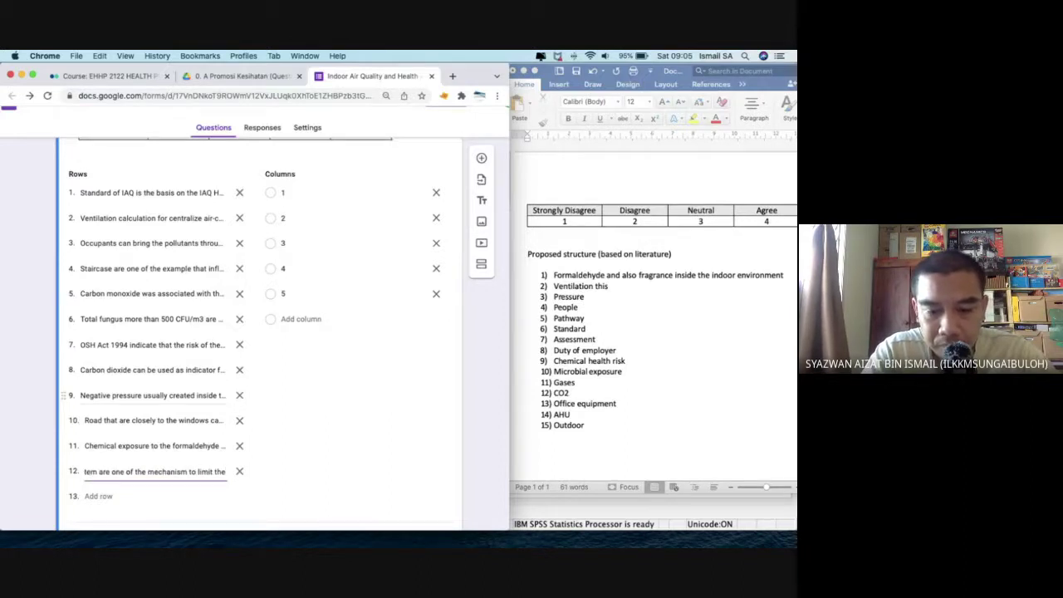
{"action": "type", "text": " particula"}
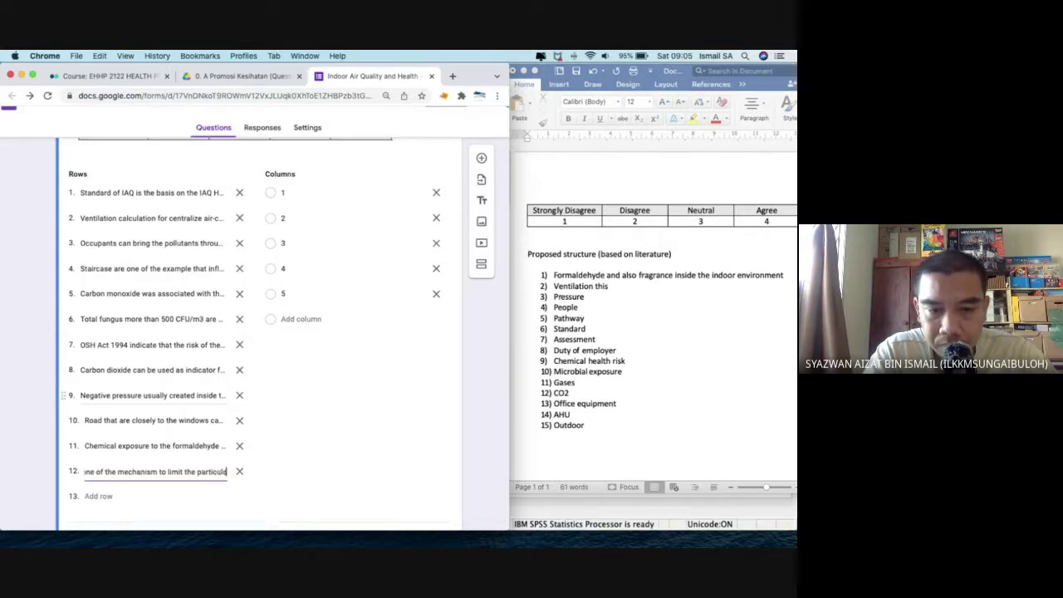
{"action": "type", "text": "te ad"}
{"action": "key", "text": "BackSpace"}
{"action": "key", "text": "BackSpace"}
{"action": "key", "text": "BackSpace"}
{"action": "key", "text": "BackSpace"}
{"action": "key", "text": "BackSpace"}
{"action": "key", "text": "BackSpace"}
{"action": "key", "text": "BackSpace"}
{"action": "key", "text": "BackSpace"}
{"action": "key", "text": "BackSpace"}
{"action": "key", "text": "BackSpace"}
{"action": "key", "text": "BackSpace"}
{"action": "key", "text": "BackSpace"}
{"action": "key", "text": "BackSpace"}
{"action": "key", "text": "BackSpace"}
{"action": "key", "text": "BackSpace"}
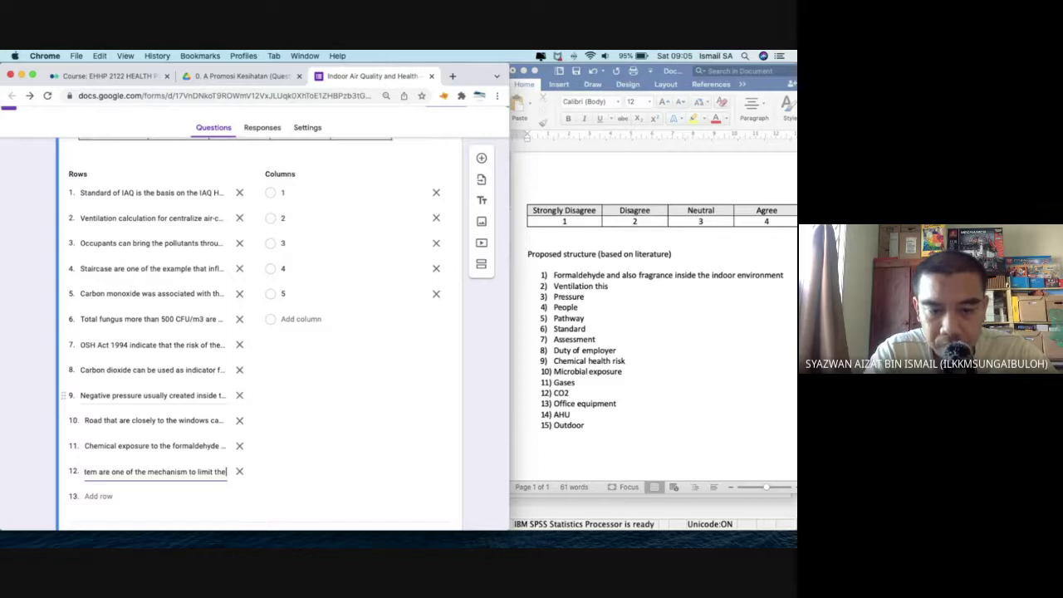
Complete the twelfth grid row by appending "thermal comfort setting within the centralized building system".
{"action": "type", "text": "thermal comofrt"}
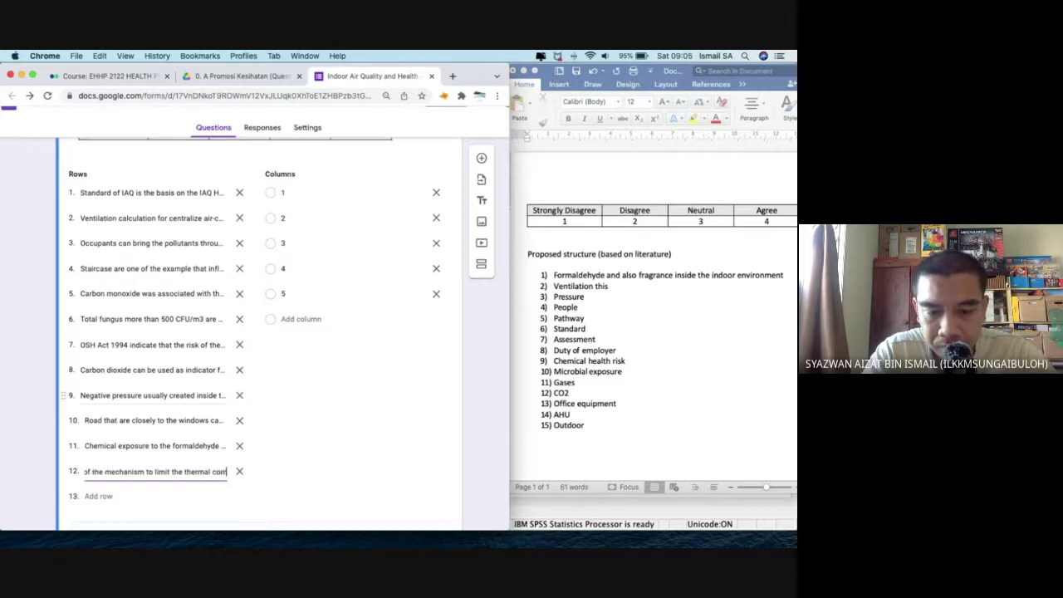
{"action": "key", "text": "BackSpace"}
{"action": "key", "text": "BackSpace"}
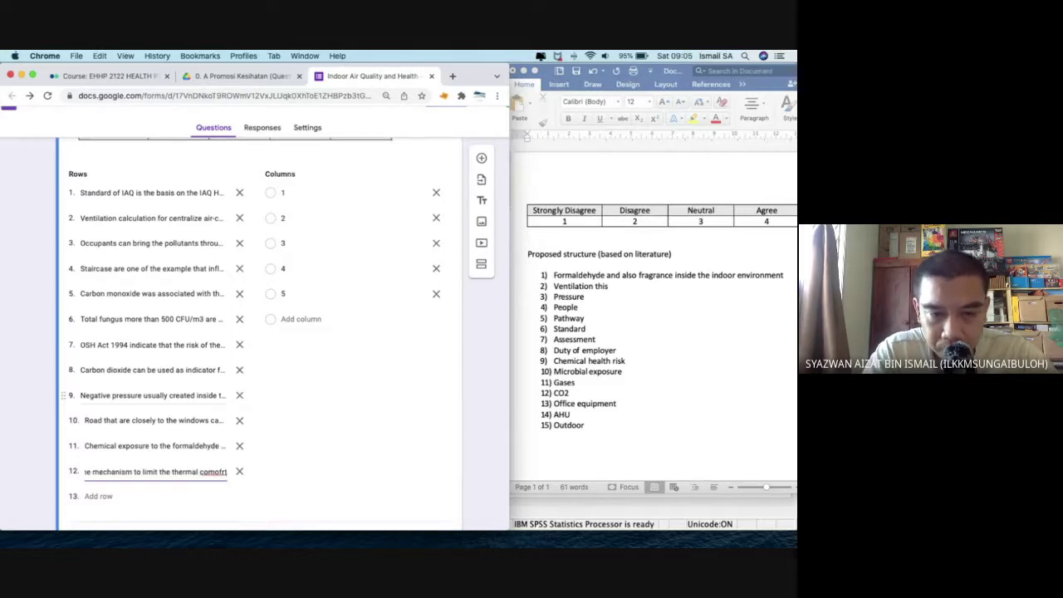
{"action": "key", "text": "BackSpace"}
{"action": "key", "text": "BackSpace"}
{"action": "type", "text": "fort"}
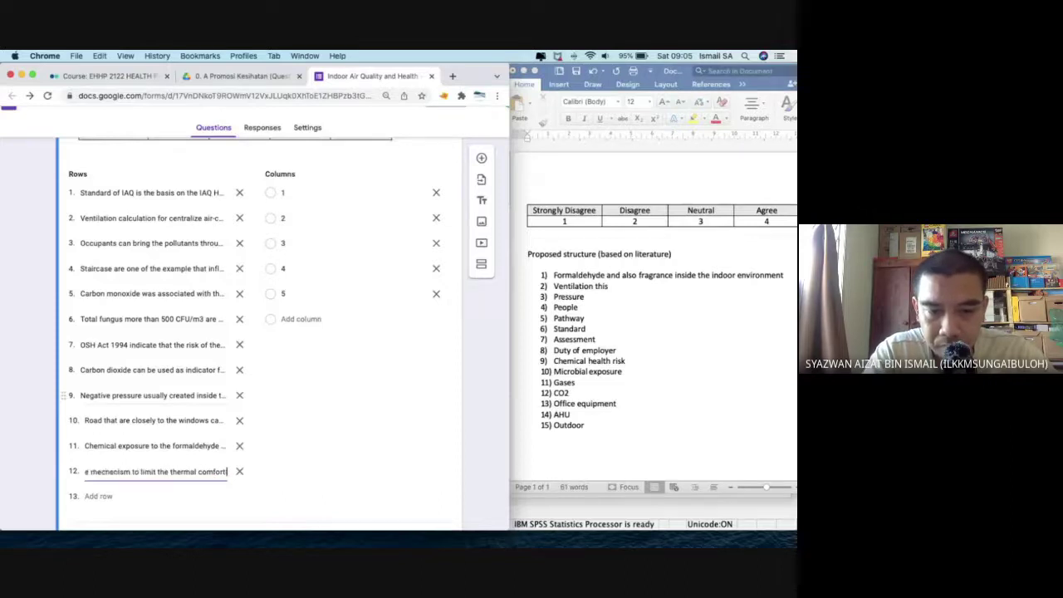
{"action": "type", "text": " setting within the"}
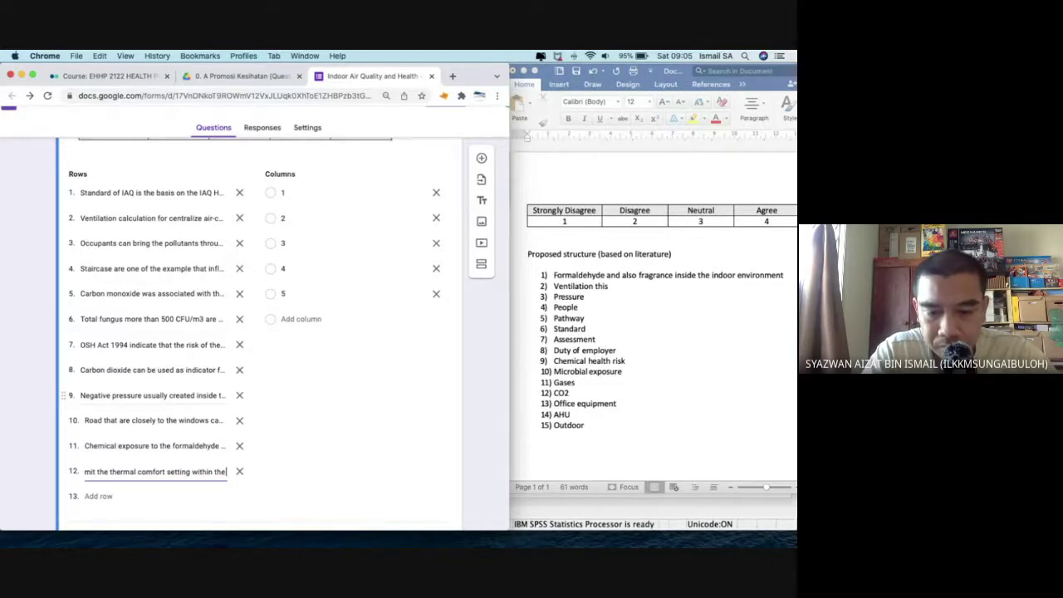
{"action": "type", "text": " centralized bu"}
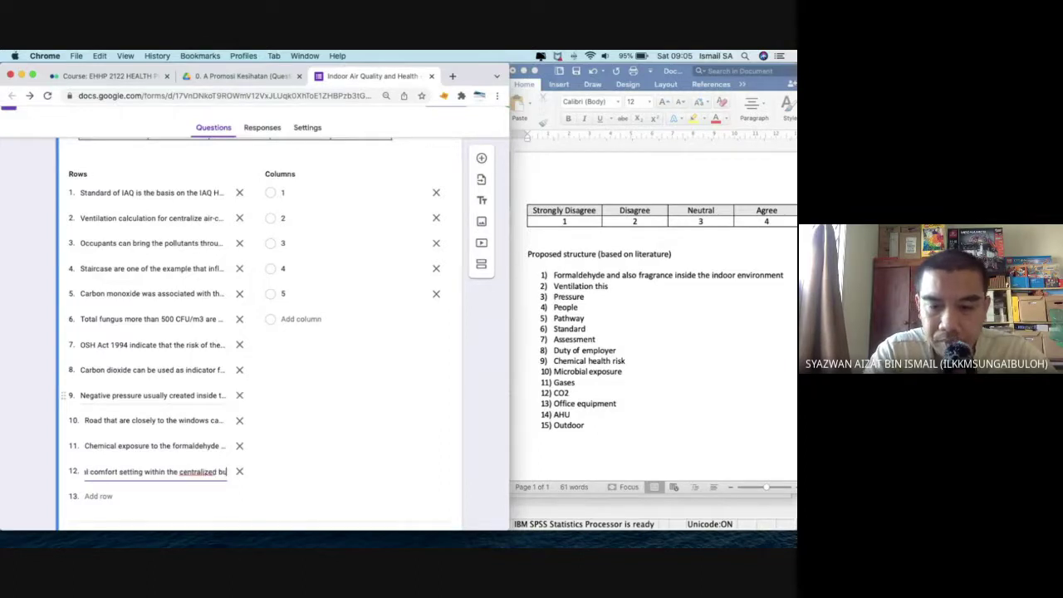
{"action": "type", "text": "ilding system"}
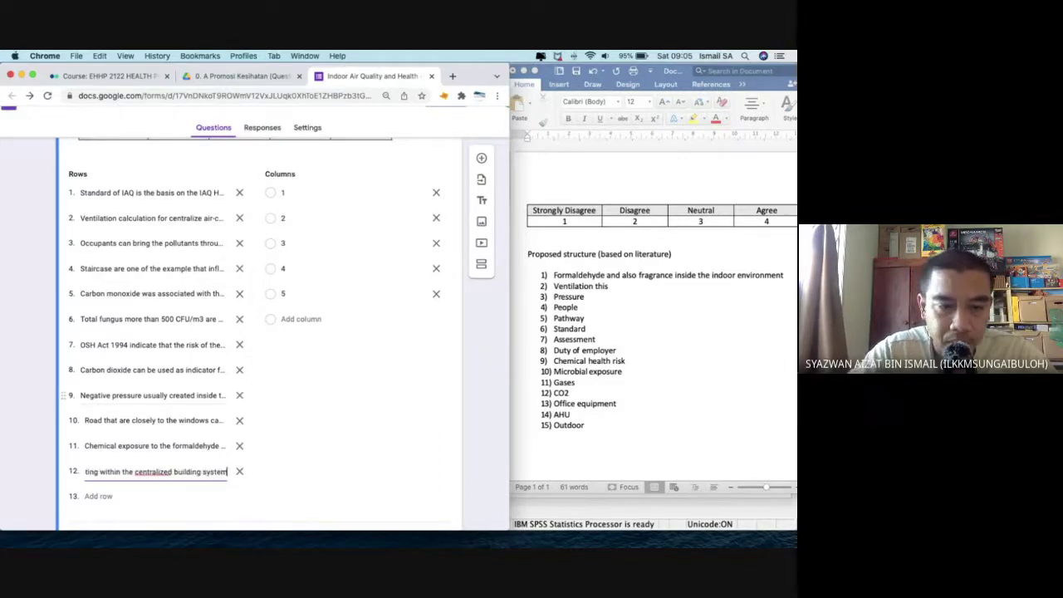
{"action": "key", "text": "Return"}
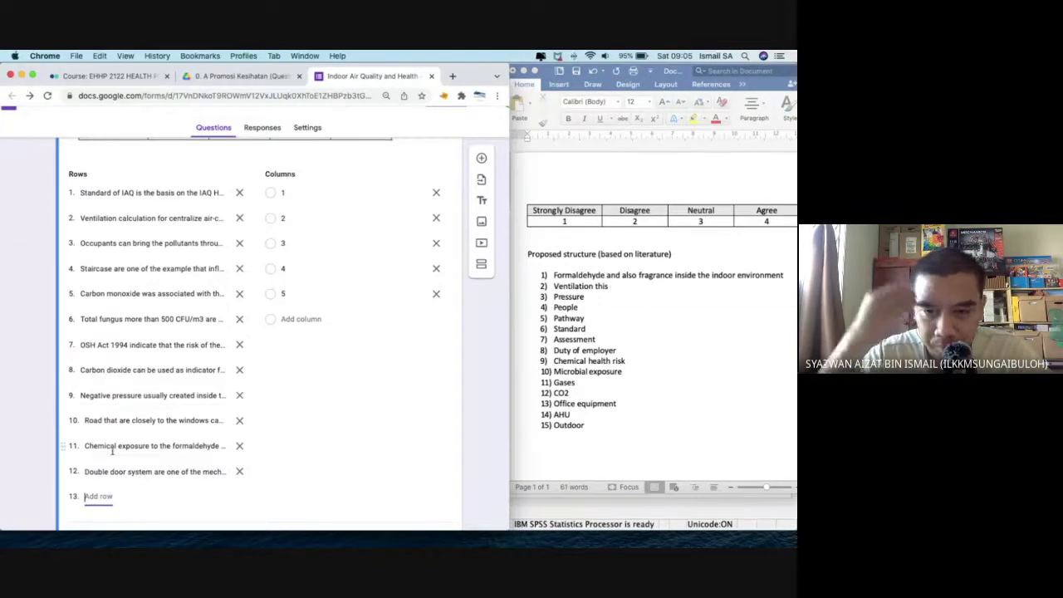
Add a thirteenth grid row reading "Photocopied machine can be used within the open space provided with the local exhaust ventilation system".
{"action": "scroll", "coordinate": [147, 488], "scroll_direction": "down", "scroll_amount": 2}
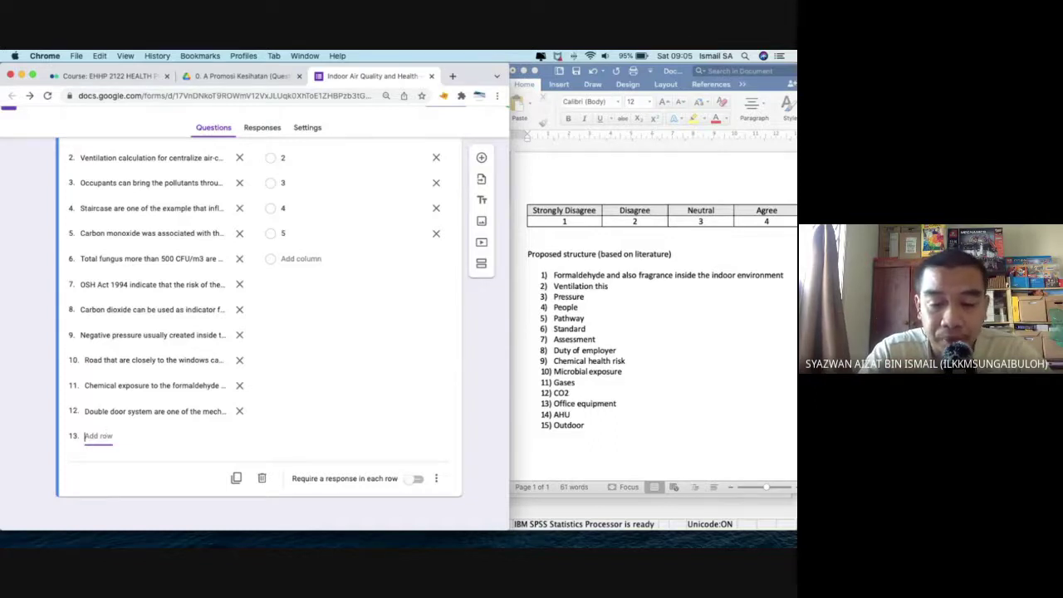
{"action": "type", "text": "Photocopie"}
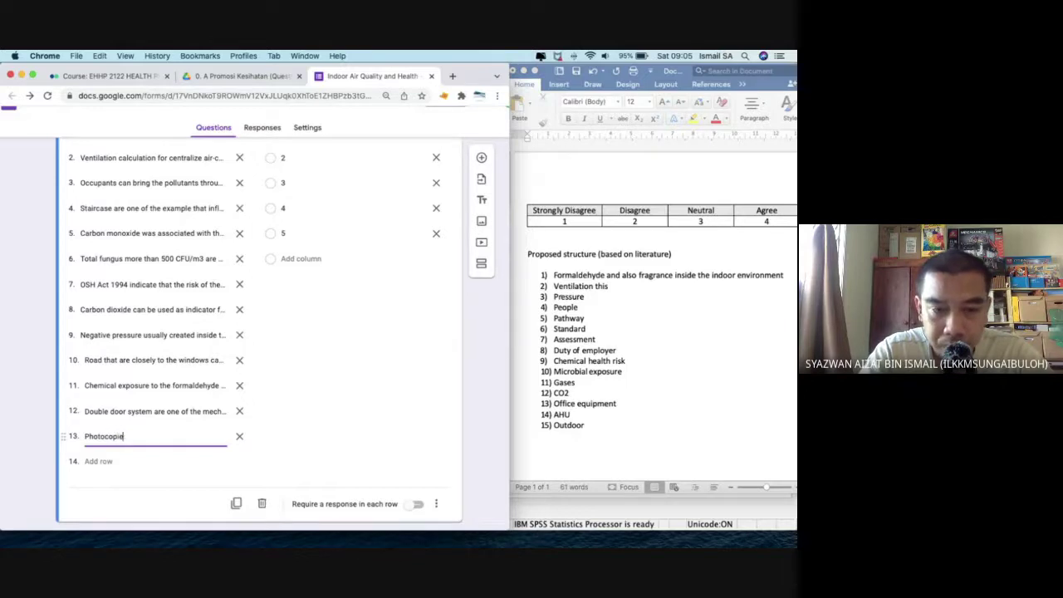
{"action": "type", "text": "d machine can be"}
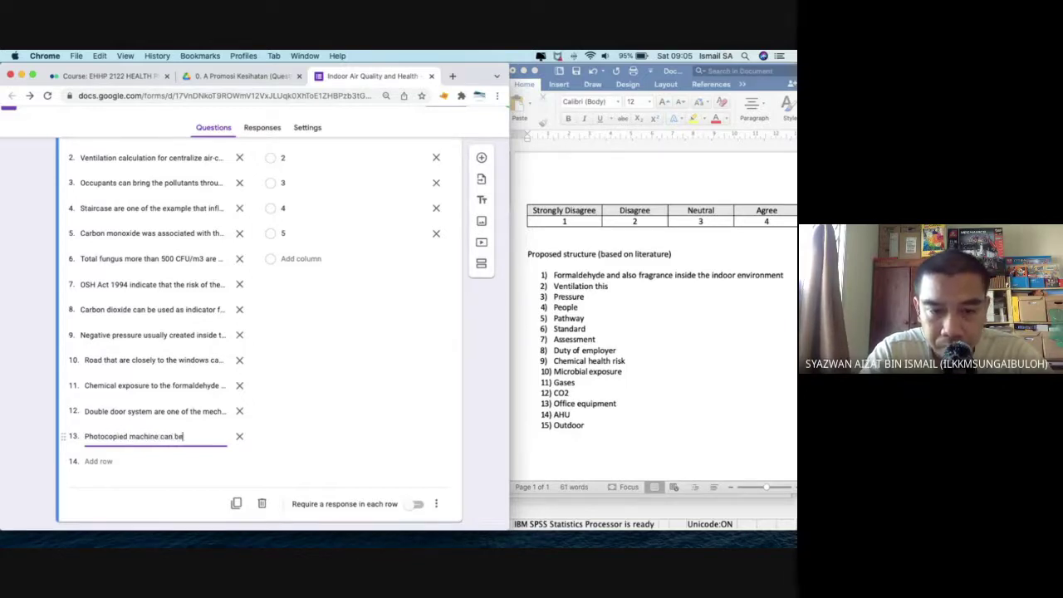
{"action": "type", "text": " used within"}
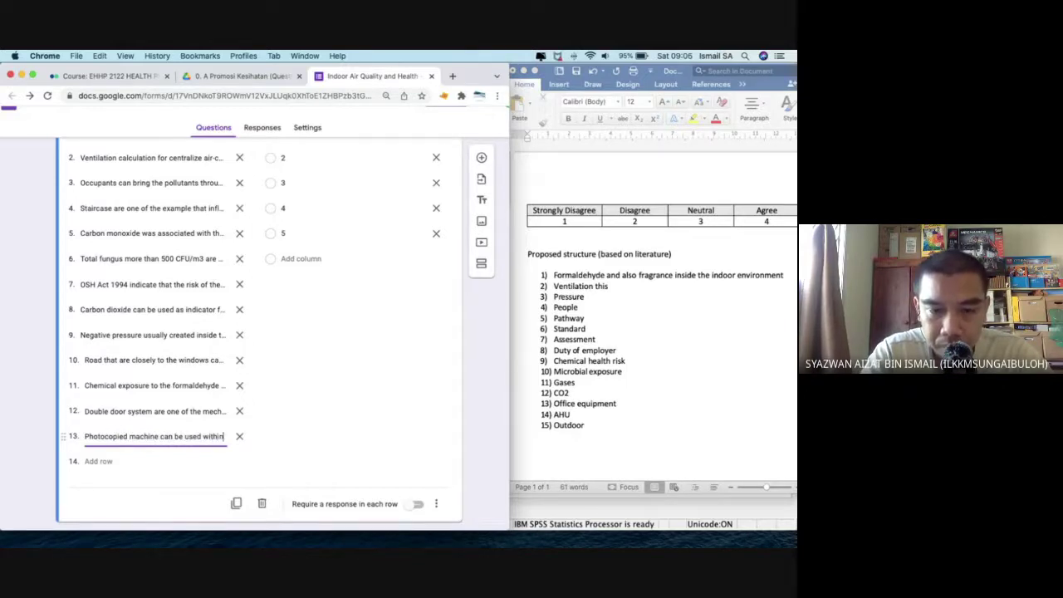
{"action": "type", "text": " the open s"}
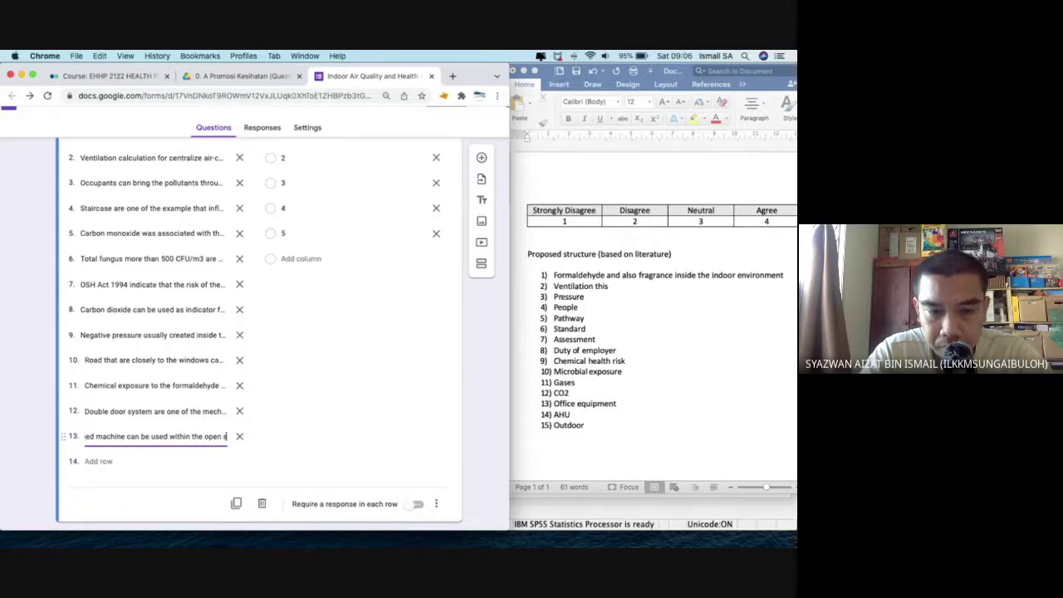
{"action": "type", "text": "pace"}
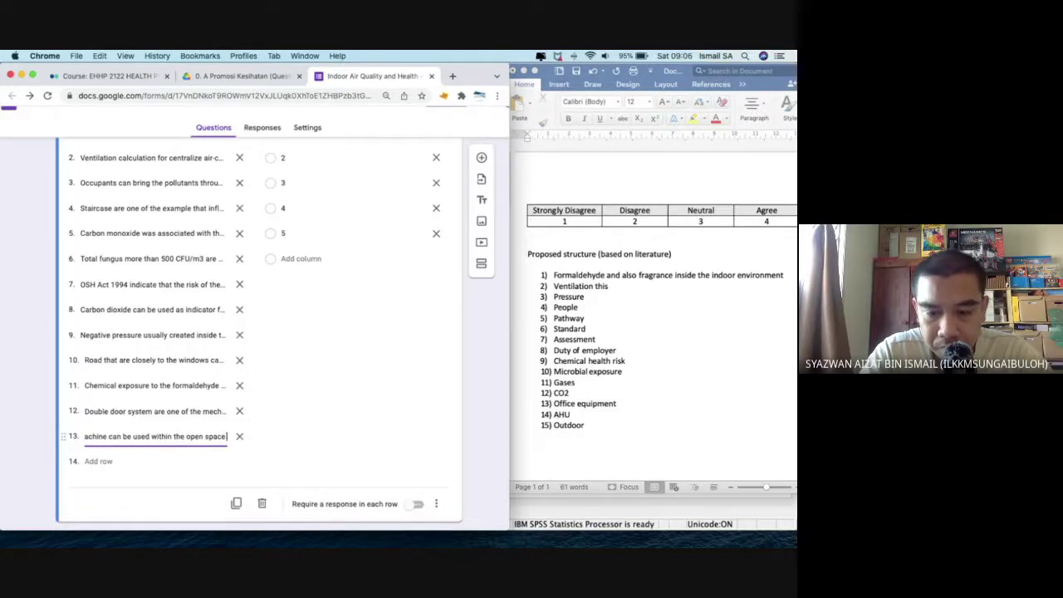
{"action": "type", "text": " provided with t"}
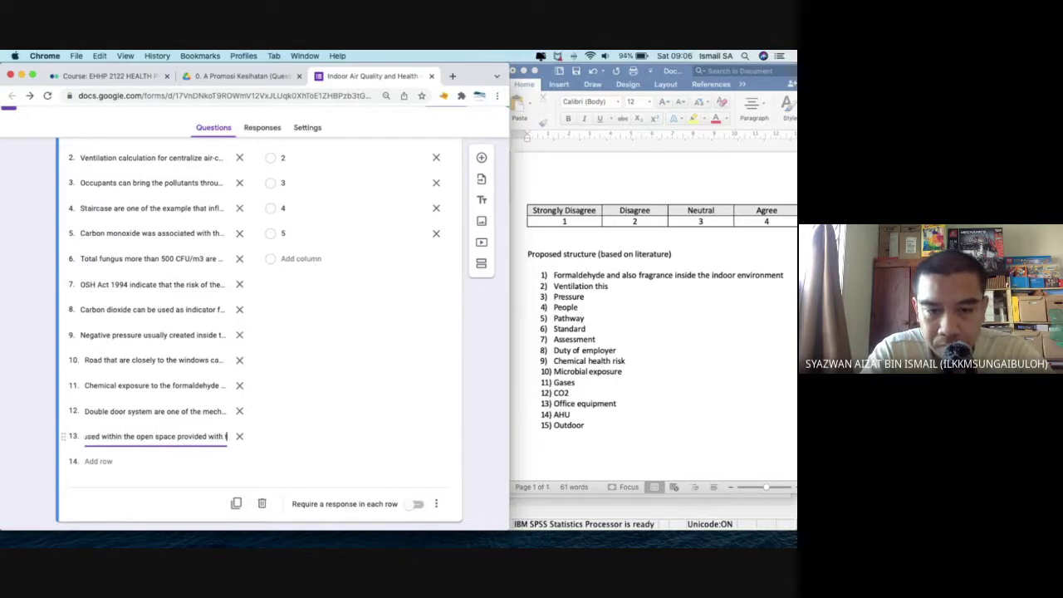
{"action": "type", "text": "he local ext"}
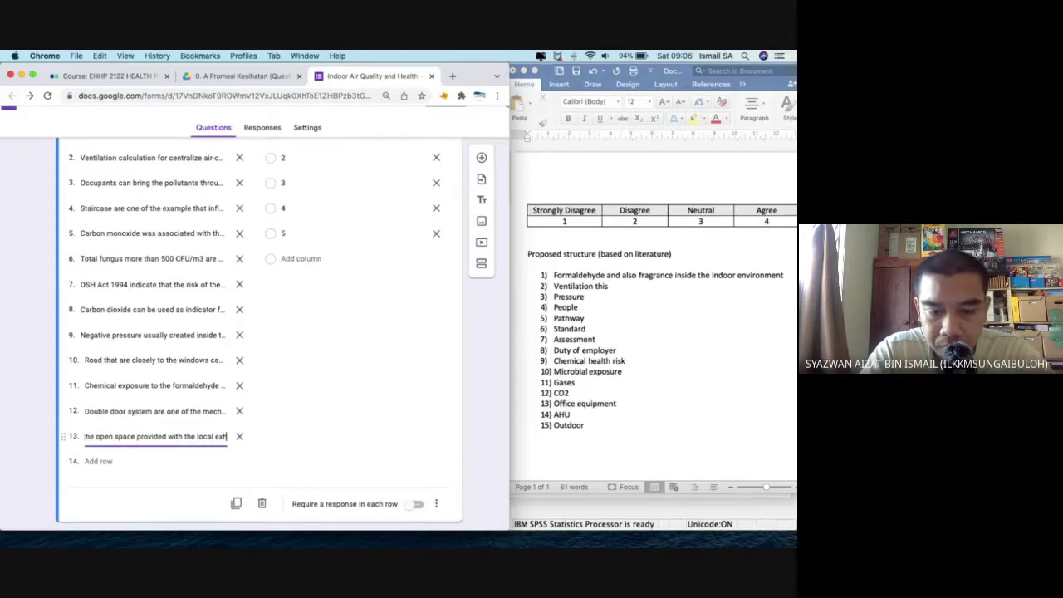
{"action": "key", "text": "BackSpace"}
{"action": "type", "text": "ha"}
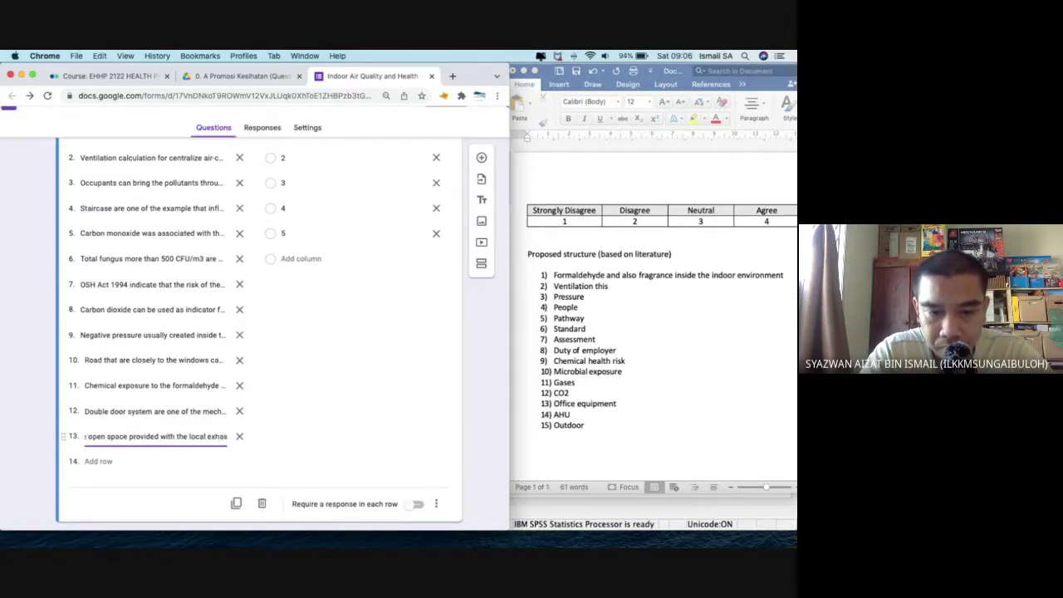
{"action": "type", "text": "ust ventilati"}
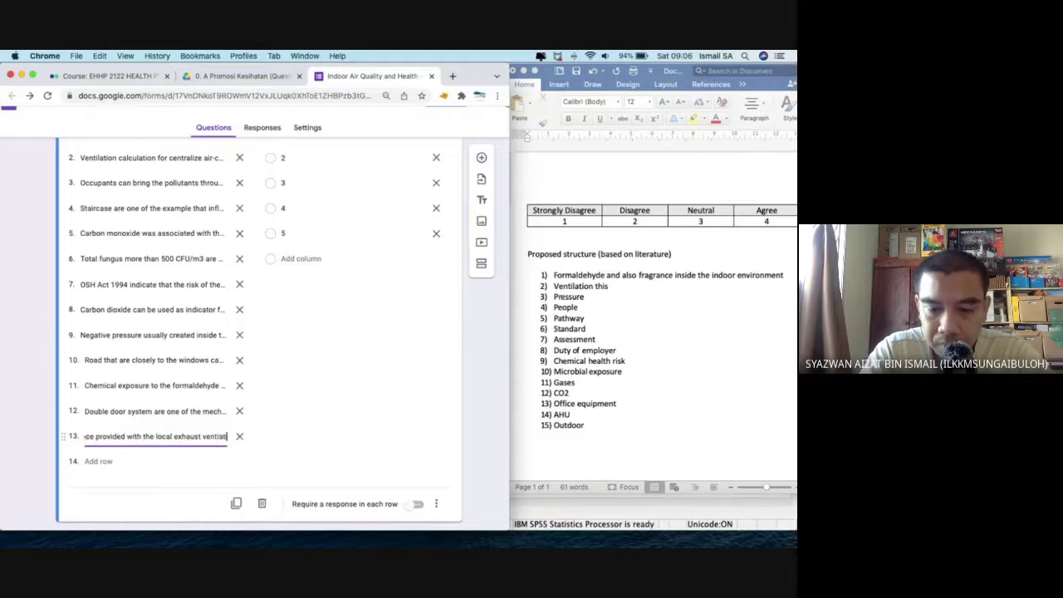
{"action": "type", "text": "on system"}
{"action": "key", "text": "Return"}
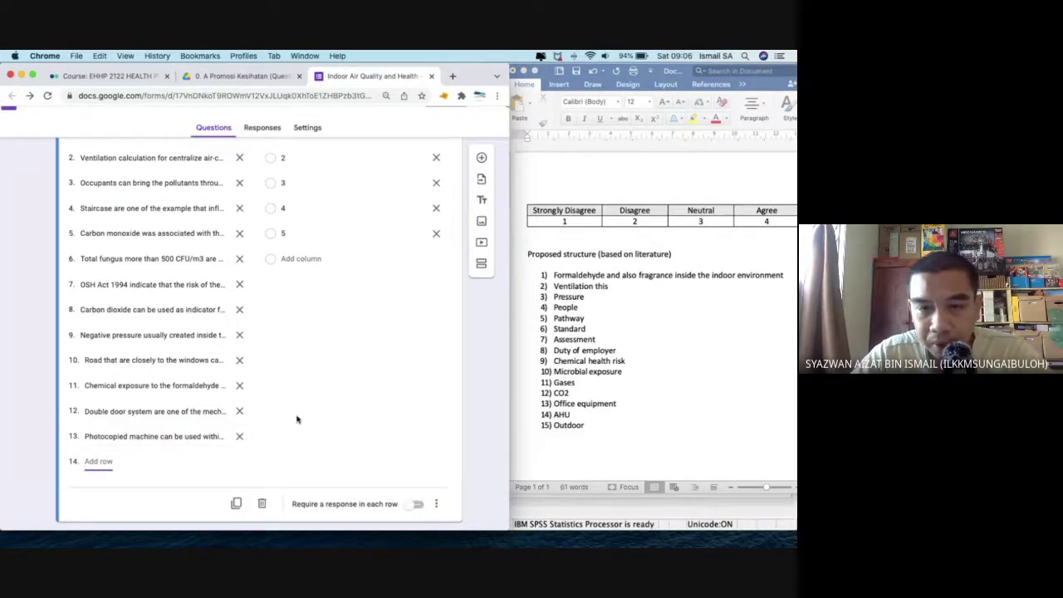
Add a fourteenth grid row reading "sick building syndrome was seperated into two major component namely mucosal and dermal symptoms".
{"action": "type", "text": "sick"}
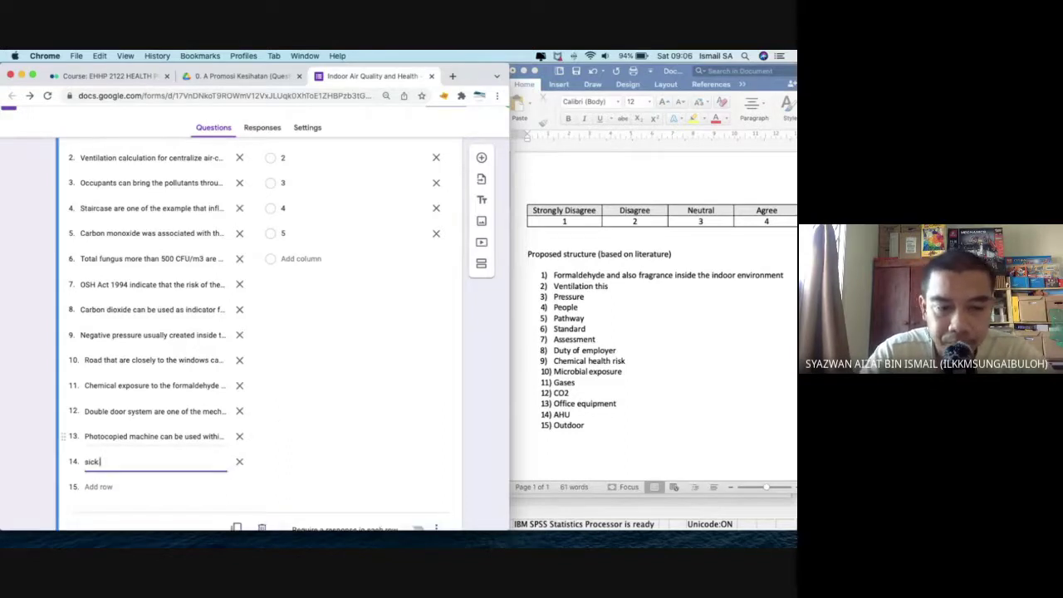
{"action": "type", "text": " buildi"}
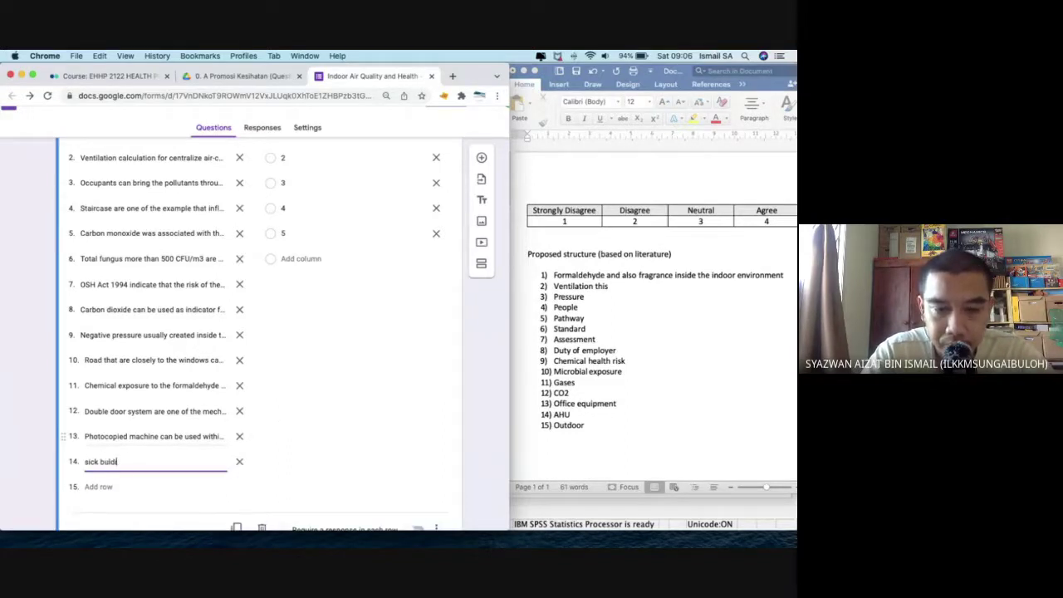
{"action": "type", "text": "ng s"}
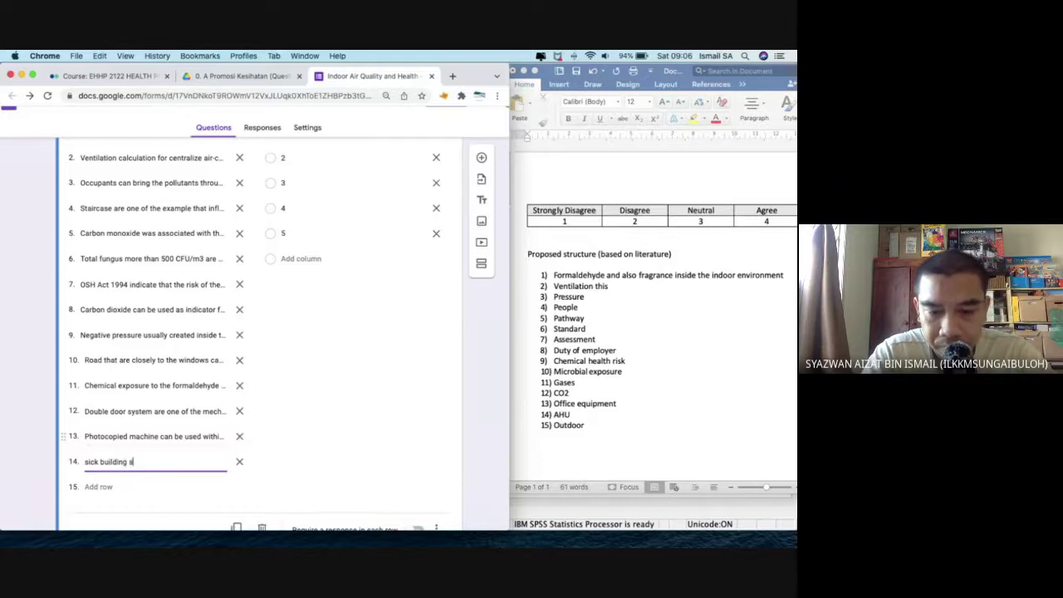
{"action": "type", "text": "yndrome was "}
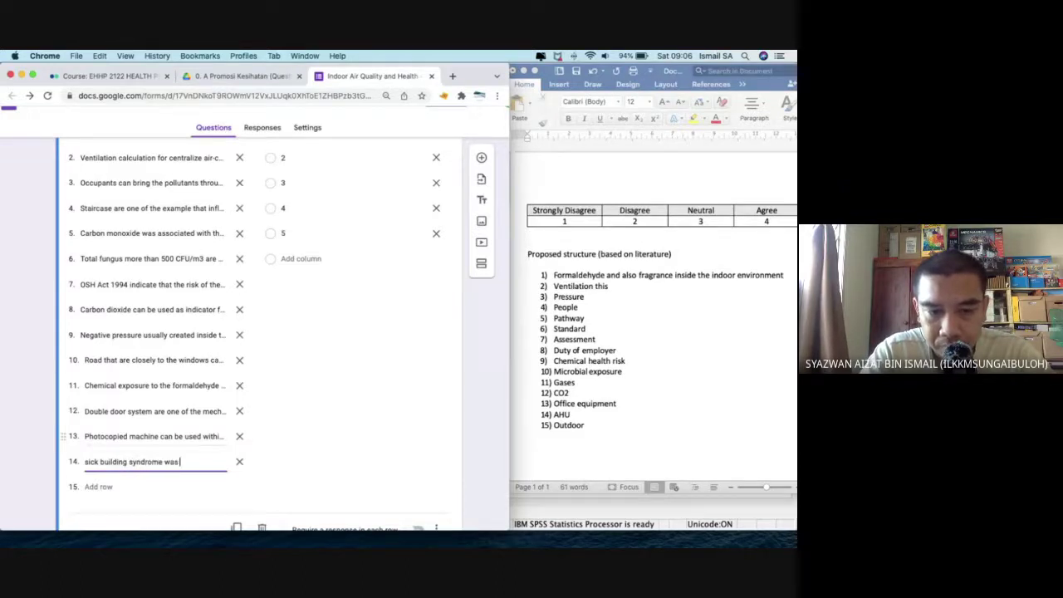
{"action": "type", "text": "s"}
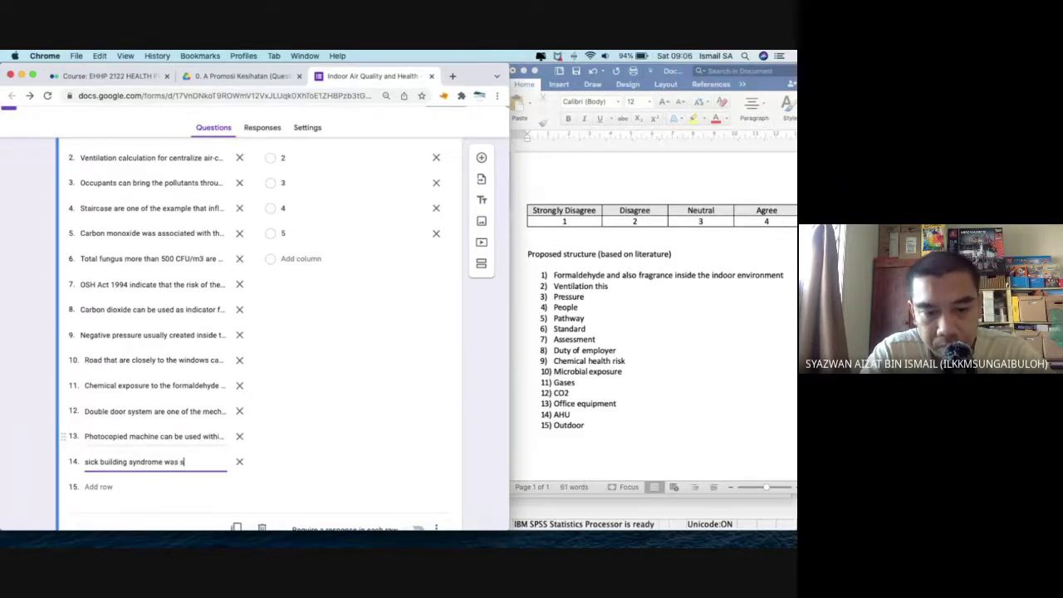
{"action": "type", "text": "eperated in"}
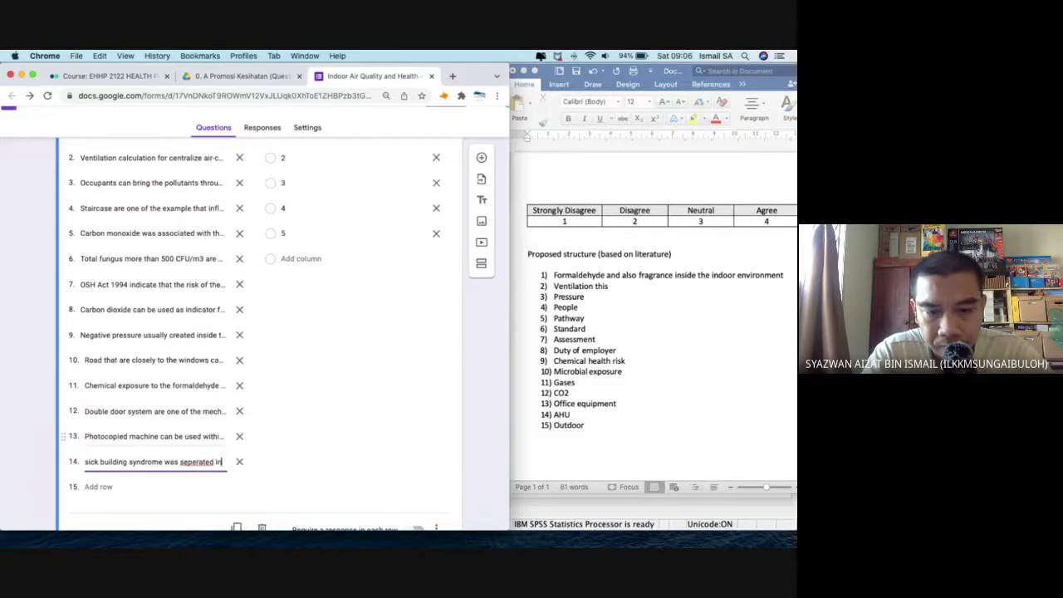
{"action": "type", "text": "to two majo"}
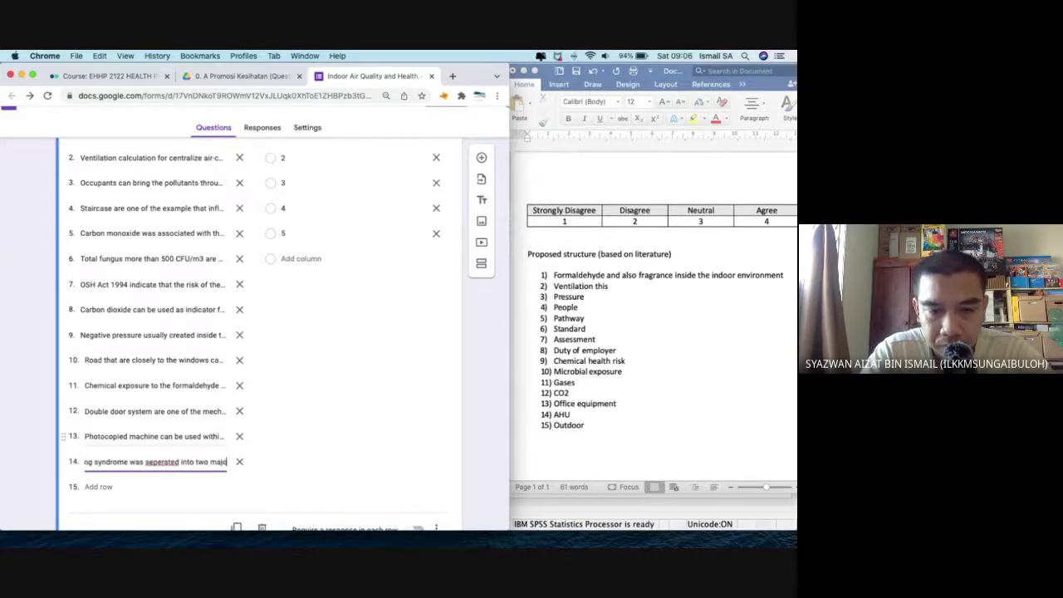
{"action": "type", "text": "r component"}
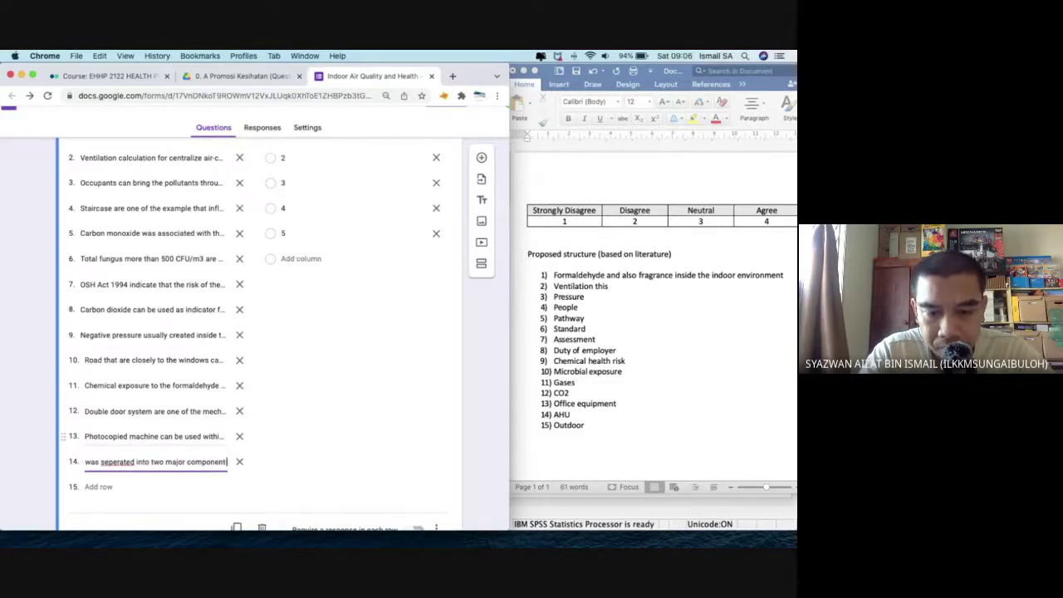
{"action": "type", "text": " namely mucosal and"}
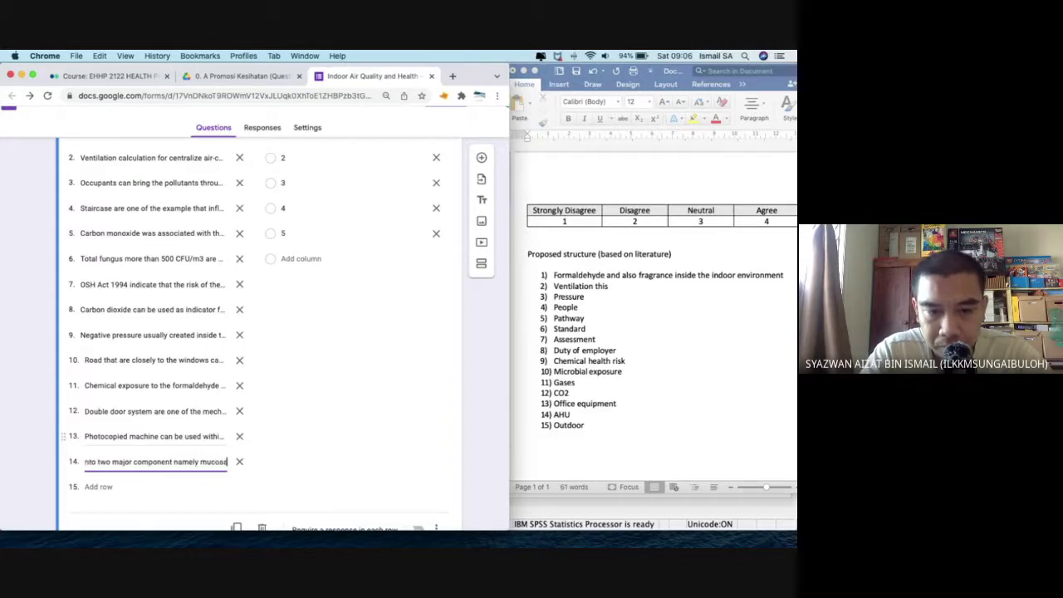
{"action": "type", "text": " dermal"}
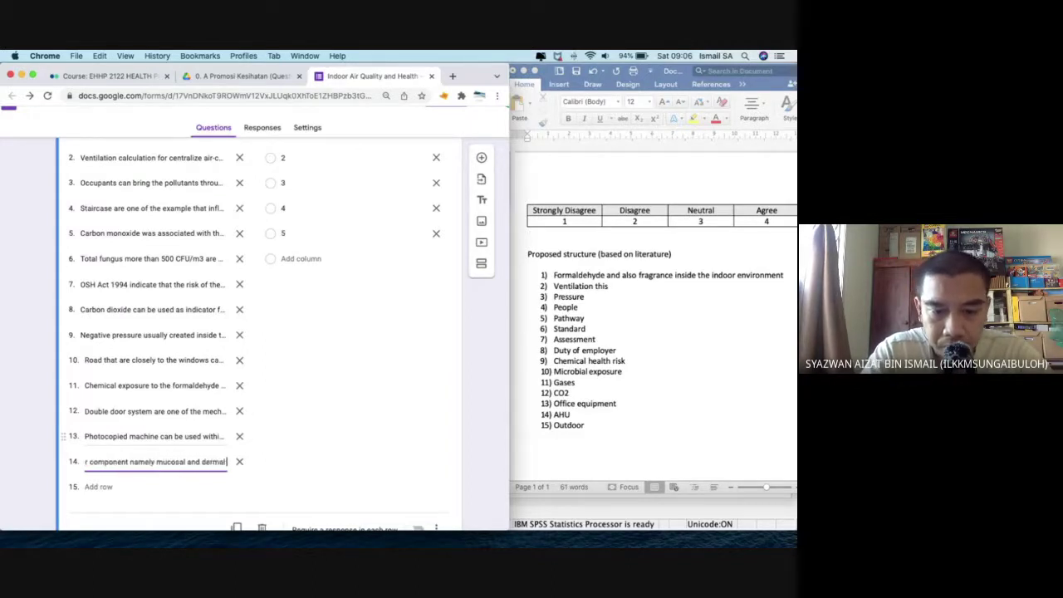
{"action": "type", "text": " symptoms"}
{"action": "key", "text": "Return"}
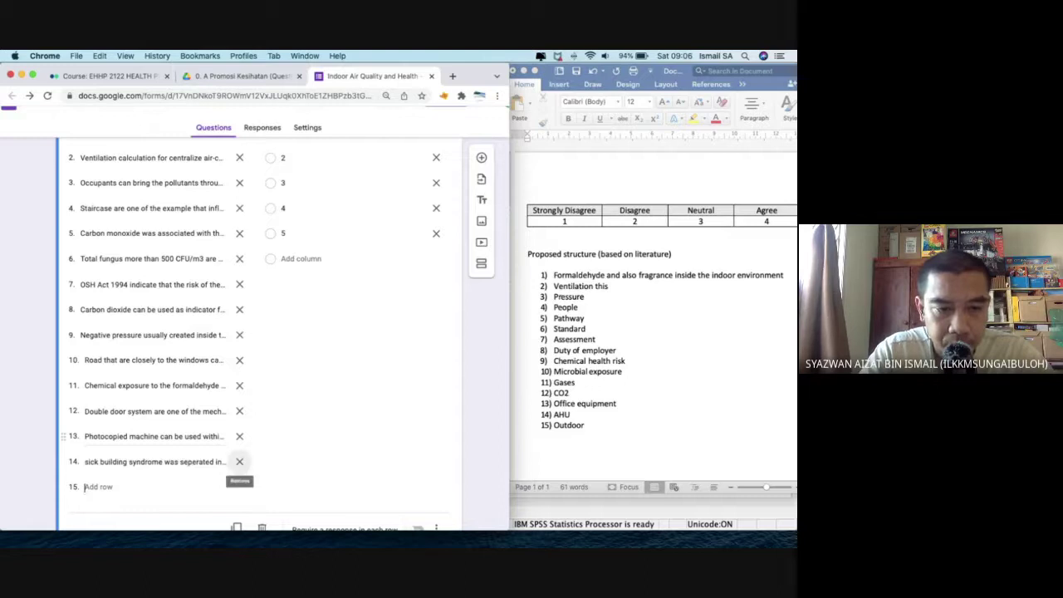
Start a fifteenth grid row with the text "Building related illness was due to the exposure of".
{"action": "type", "text": "Building related i"}
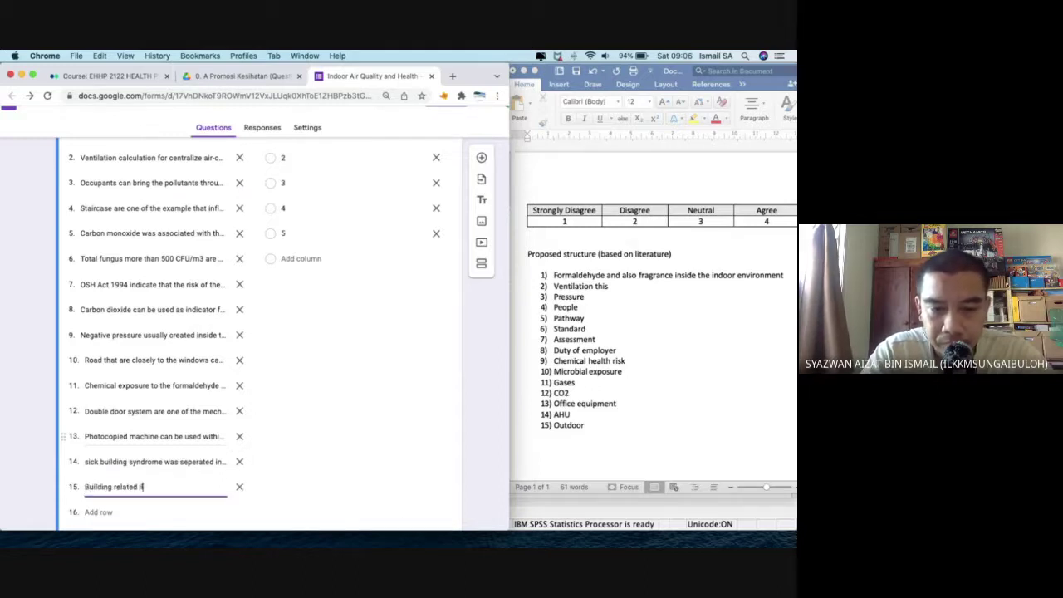
{"action": "type", "text": "lness are"}
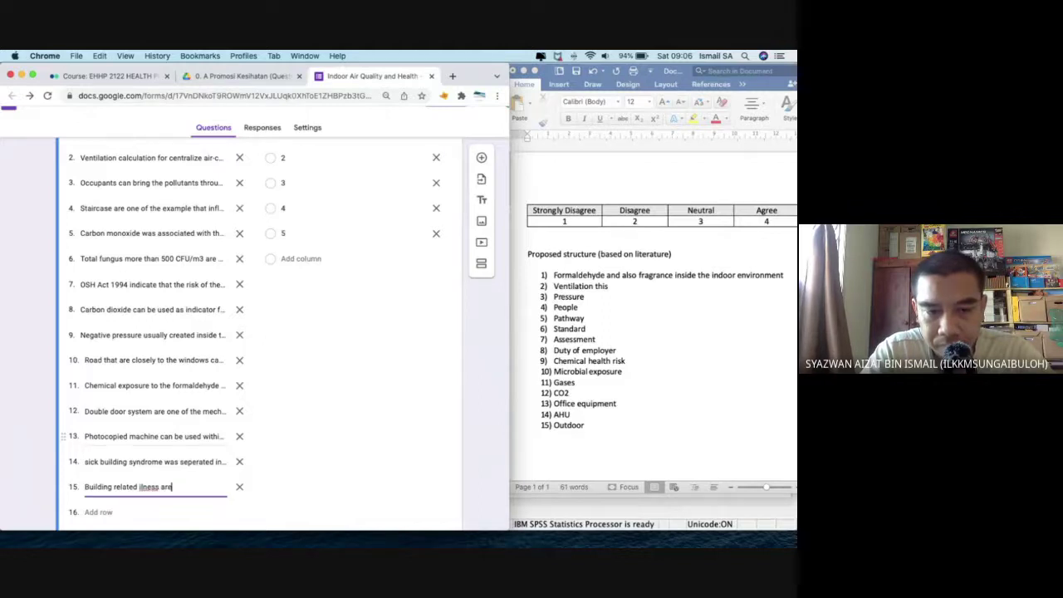
{"action": "key", "text": "BackSpace"}
{"action": "key", "text": "BackSpace"}
{"action": "key", "text": "BackSpace"}
{"action": "key", "text": "BackSpace"}
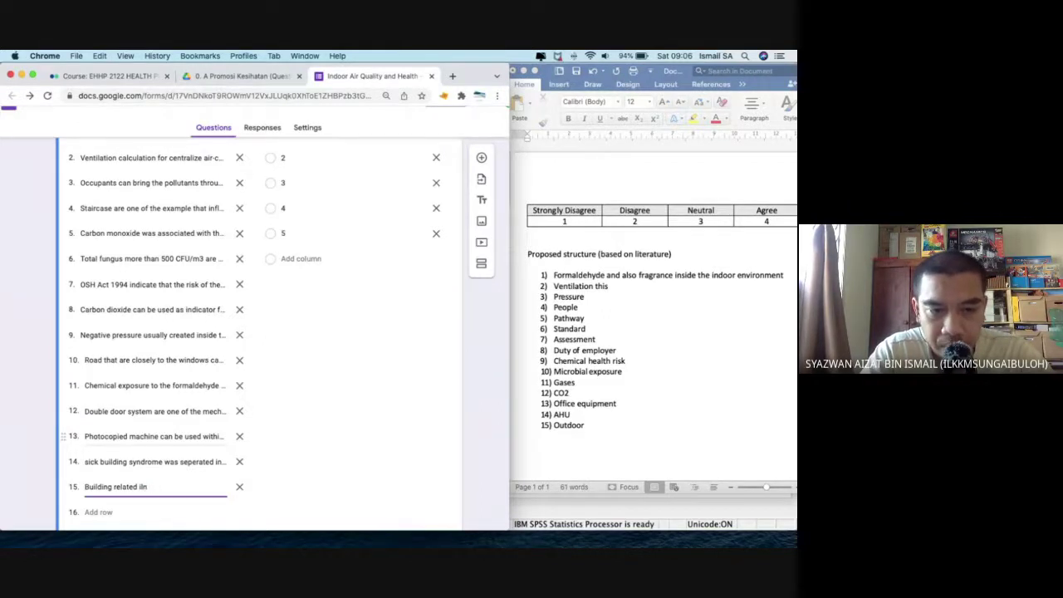
{"action": "type", "text": "ss was due to"}
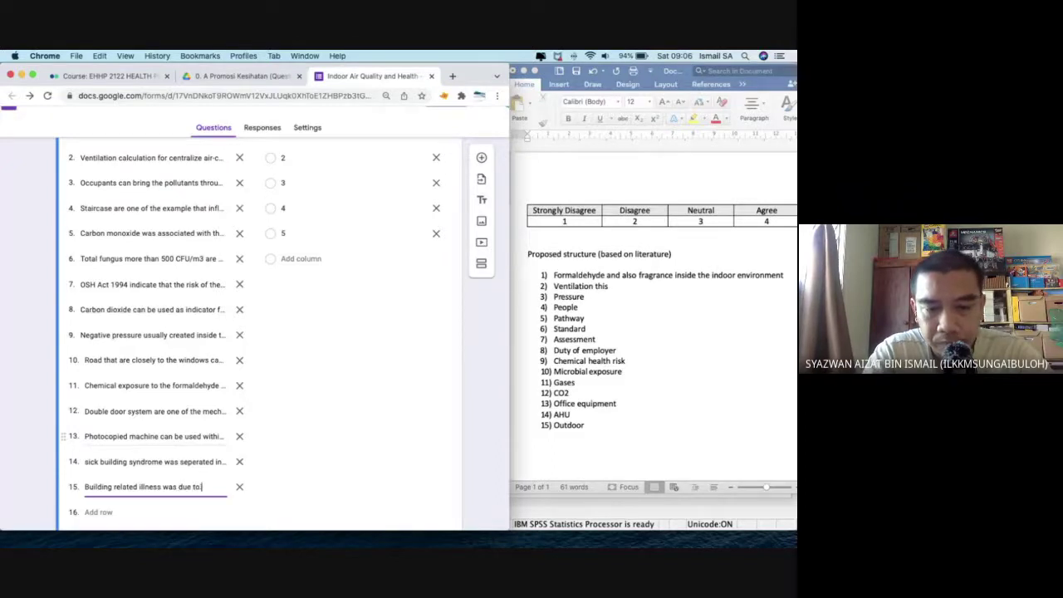
{"action": "type", "text": " the exposure of"}
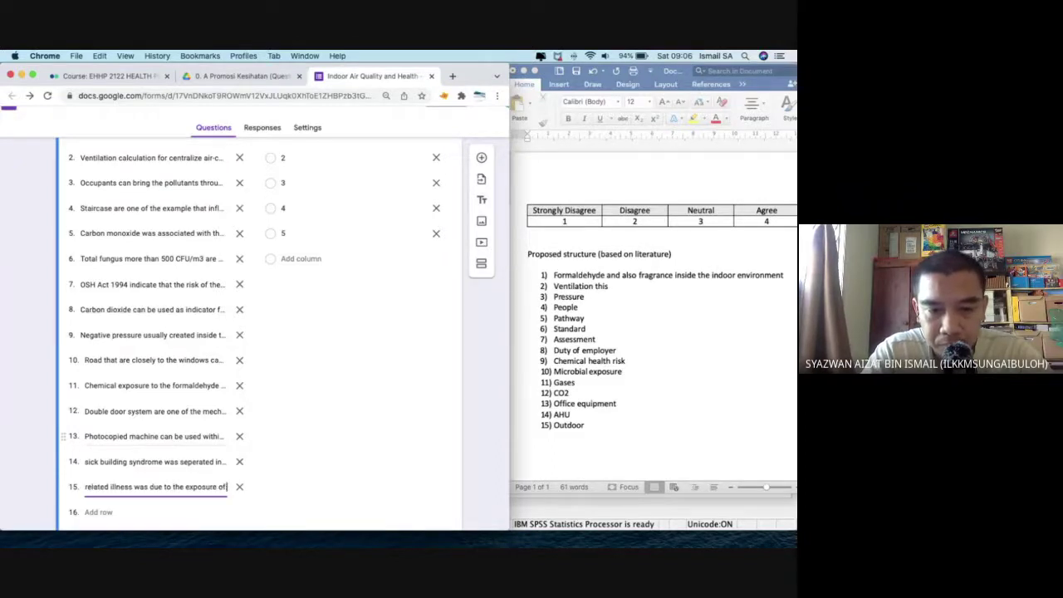
Complete the fifteenth grid row by appending "non-specific agent of microbes that possible to influence human health".
{"action": "type", "text": " non-specific agent c"}
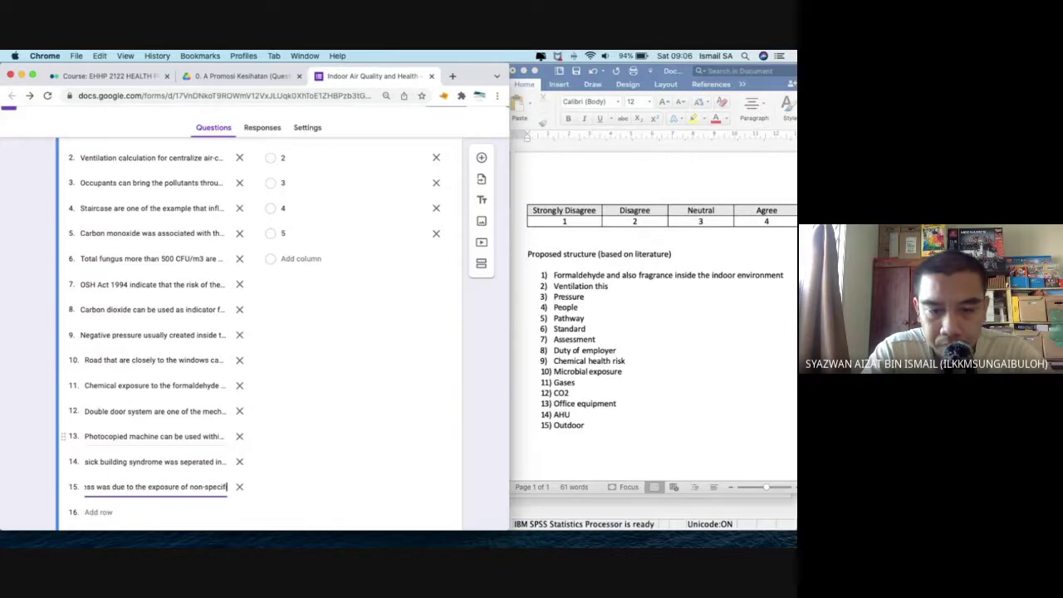
{"action": "type", "text": "f"}
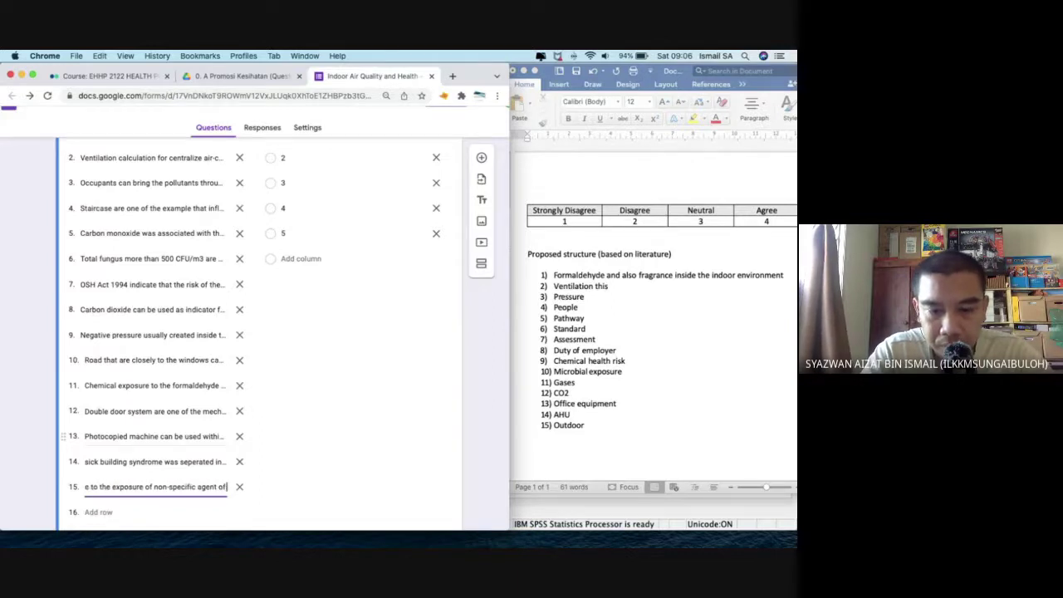
{"action": "type", "text": " micro"}
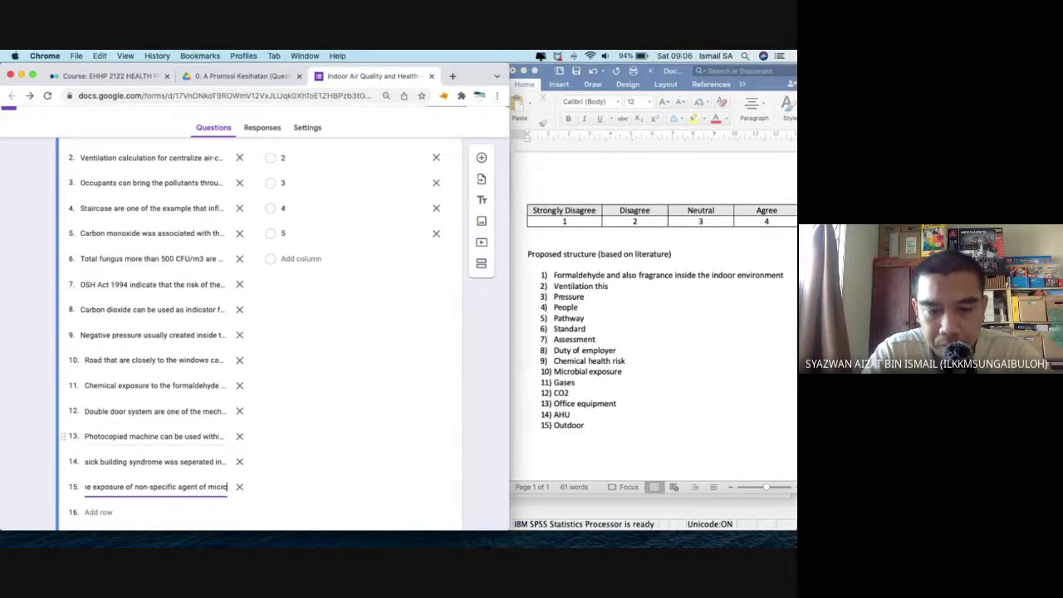
{"action": "type", "text": "bles"}
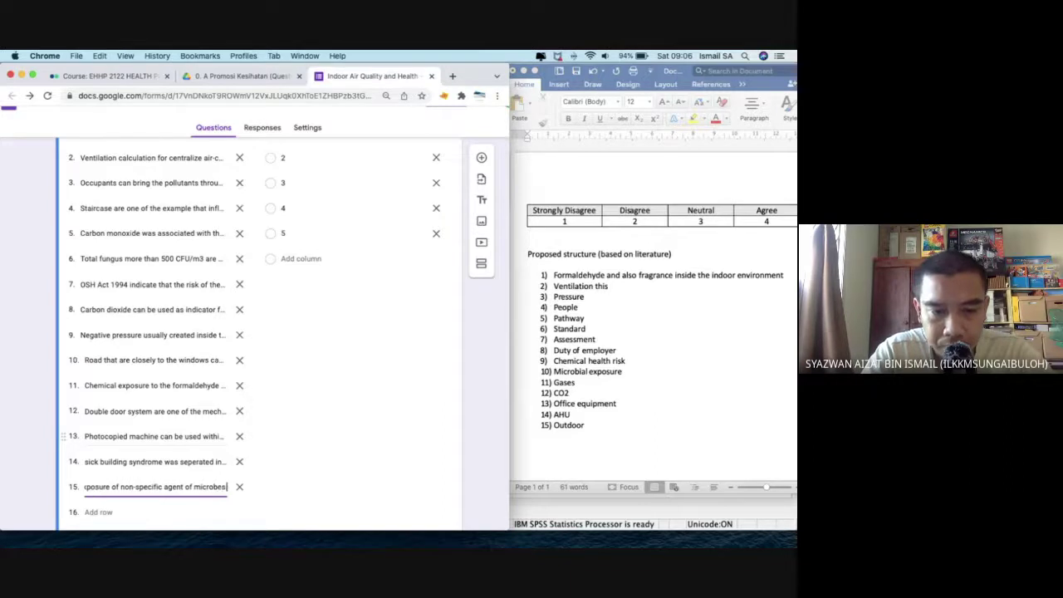
{"action": "type", "text": " that"}
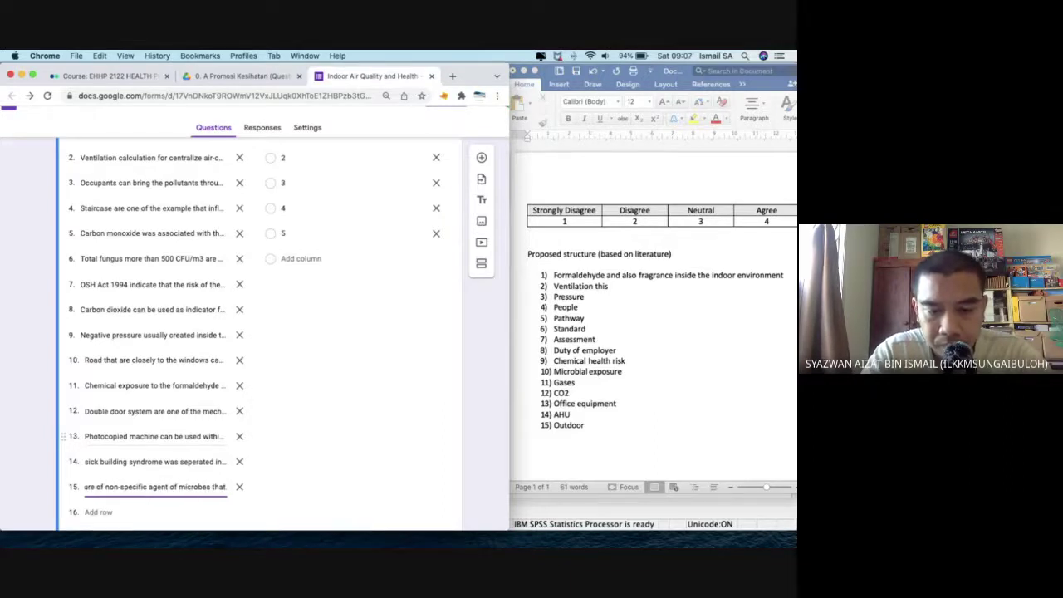
{"action": "type", "text": " possible to in"}
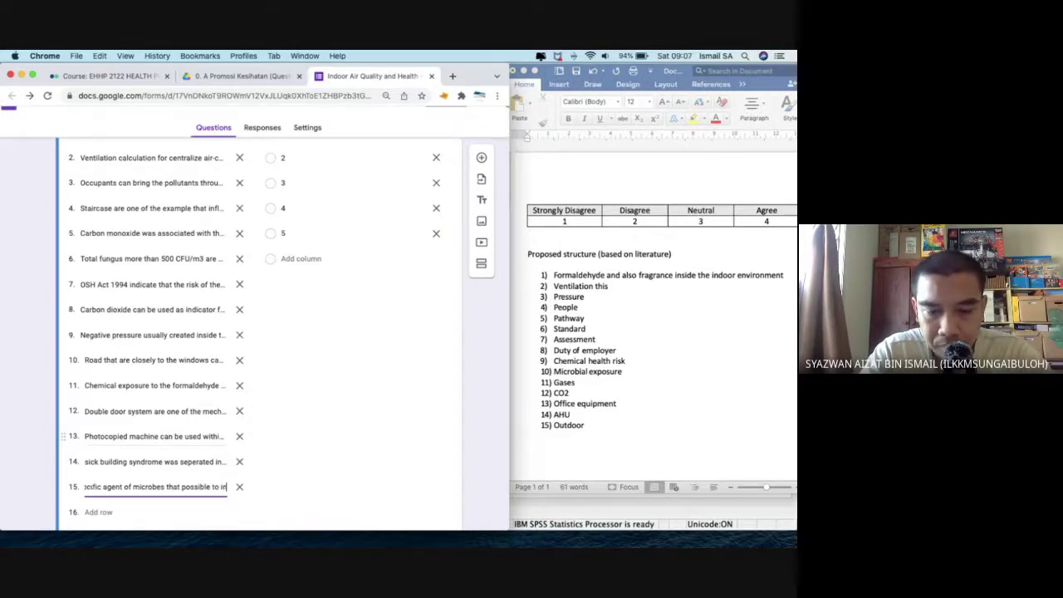
{"action": "type", "text": "fluence hum"}
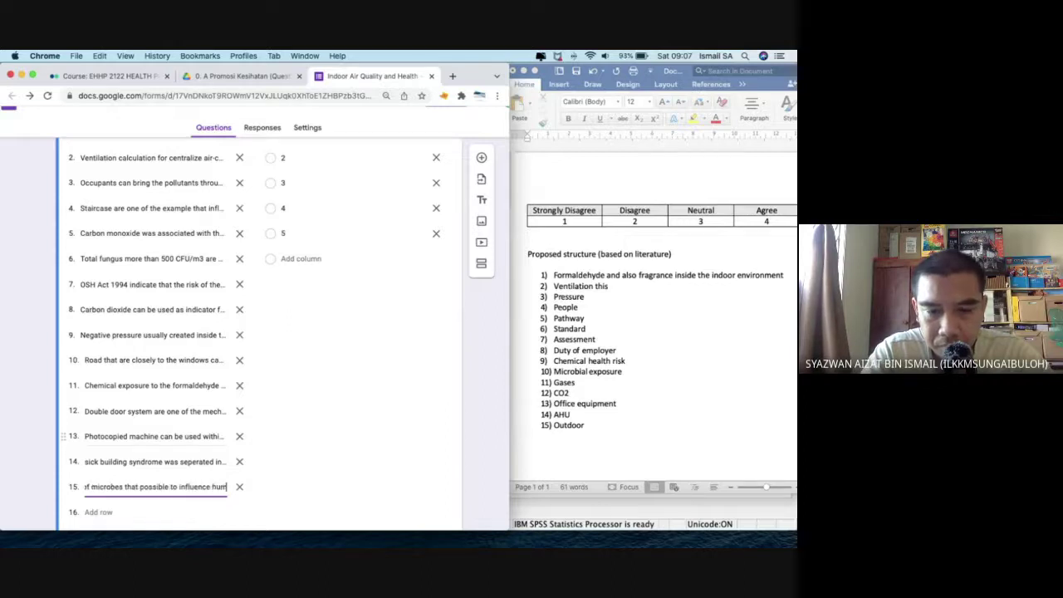
{"action": "type", "text": "an health"}
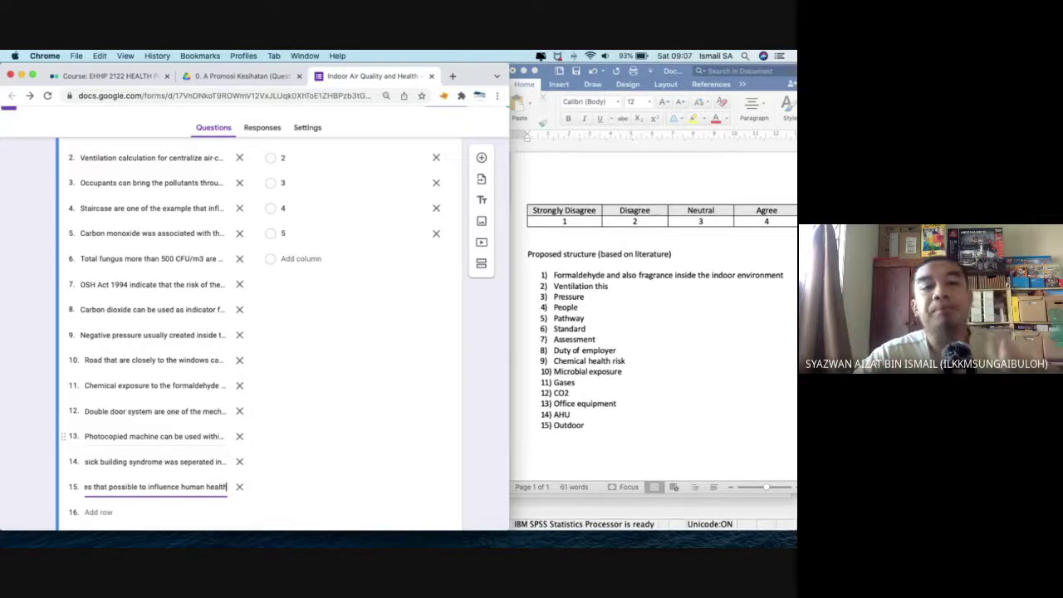
{"action": "left_click", "coordinate": [304, 472]}
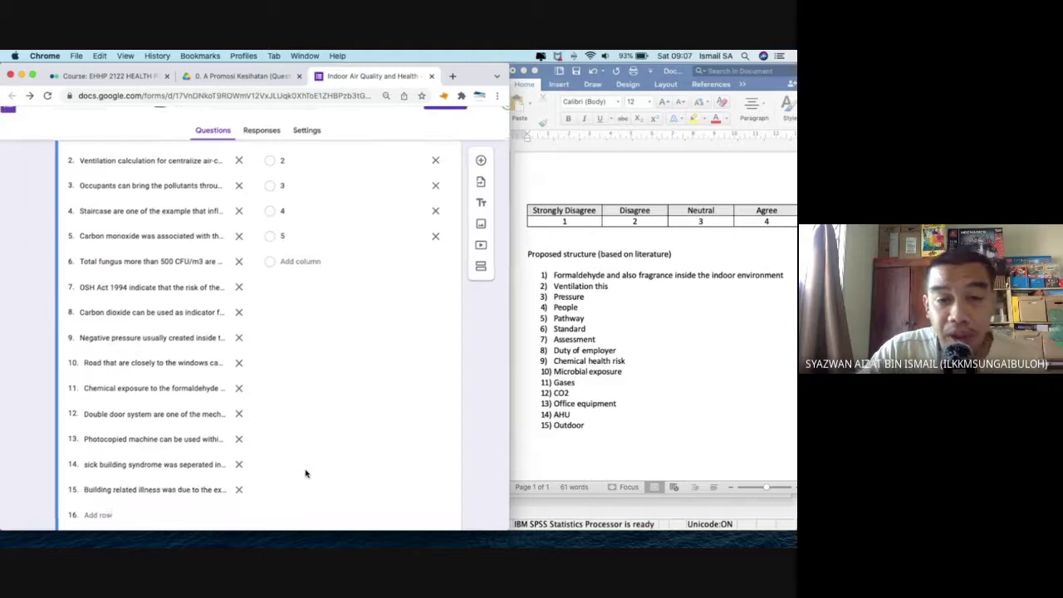
Make a response required in each row of the knowledge grid.
{"action": "scroll", "coordinate": [305, 473], "scroll_direction": "up", "scroll_amount": 2}
{"action": "scroll", "coordinate": [305, 473], "scroll_direction": "down", "scroll_amount": 3}
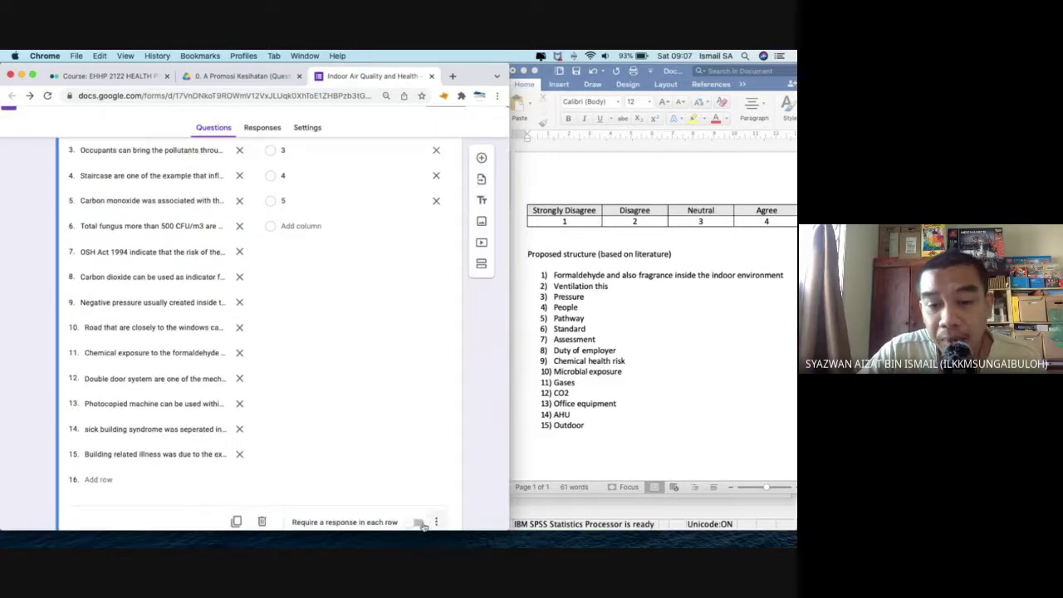
{"action": "left_click", "coordinate": [435, 521]}
{"action": "left_click", "coordinate": [478, 443]}
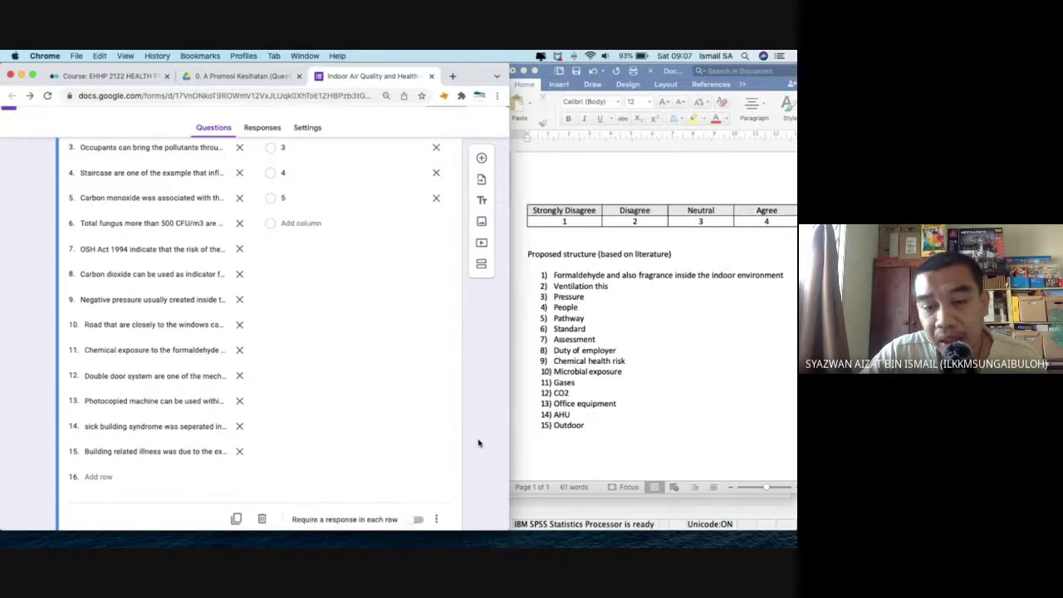
{"action": "scroll", "coordinate": [478, 443], "scroll_direction": "down", "scroll_amount": 1}
{"action": "left_click", "coordinate": [417, 480]}
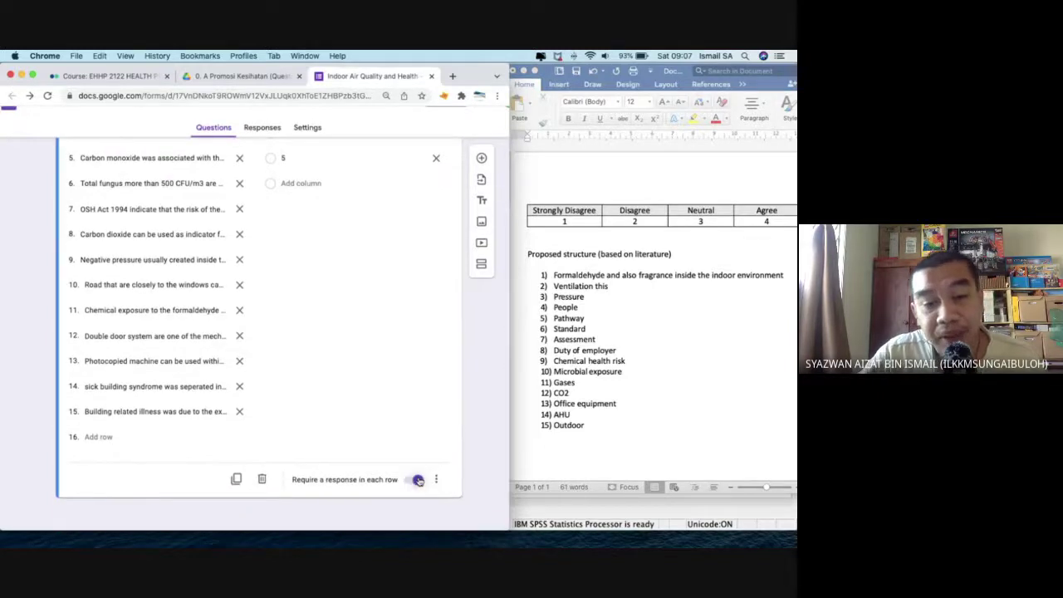
{"action": "scroll", "coordinate": [417, 480], "scroll_direction": "up", "scroll_amount": 5}
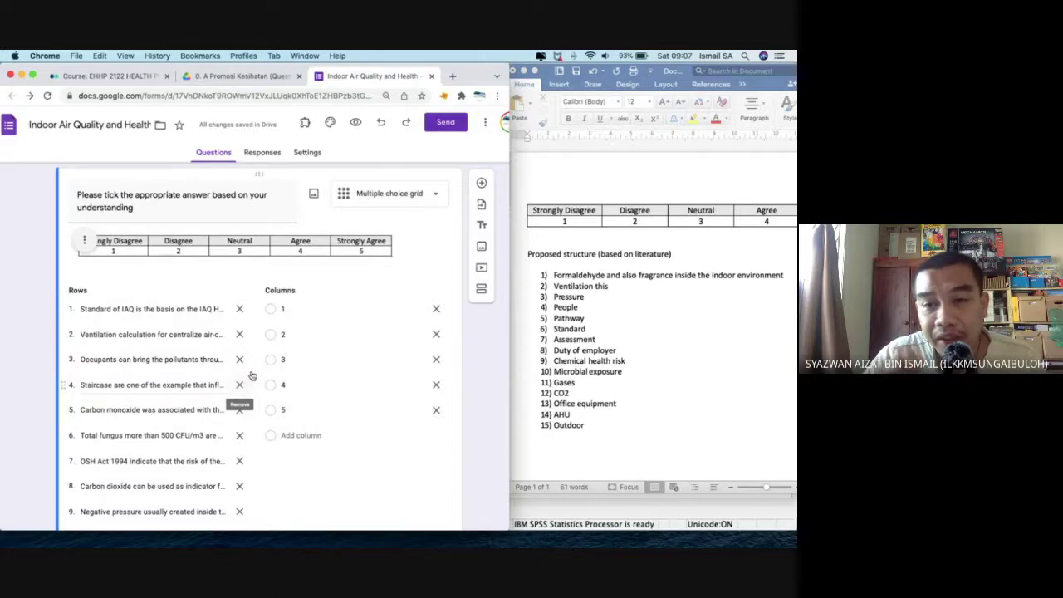
Switch to Word and save the topic list document as "Likert Scale" in the Downloads folder.
{"action": "left_click", "coordinate": [536, 184]}
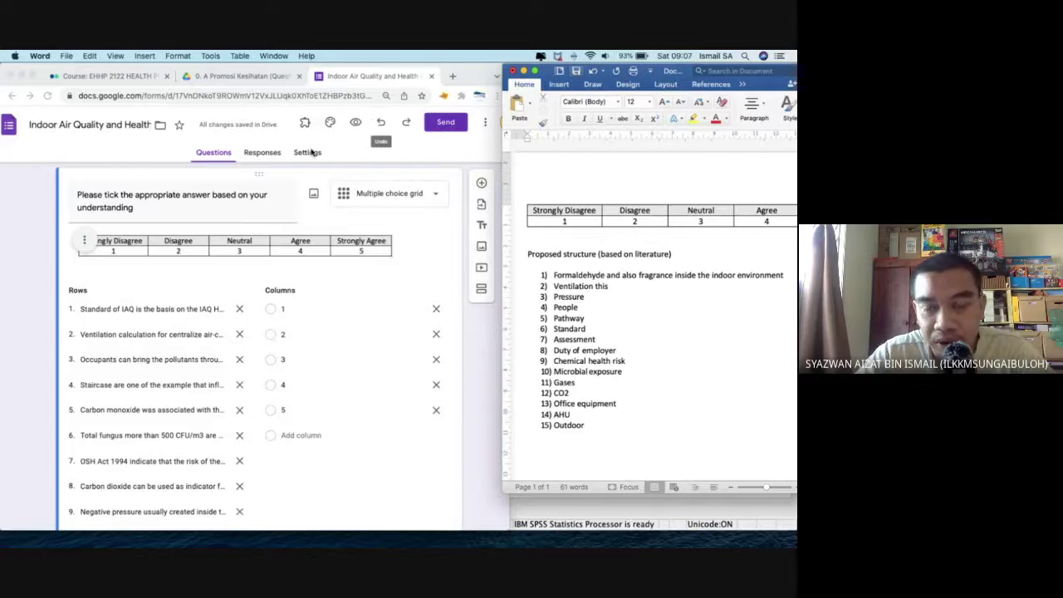
{"action": "key", "text": "super+s"}
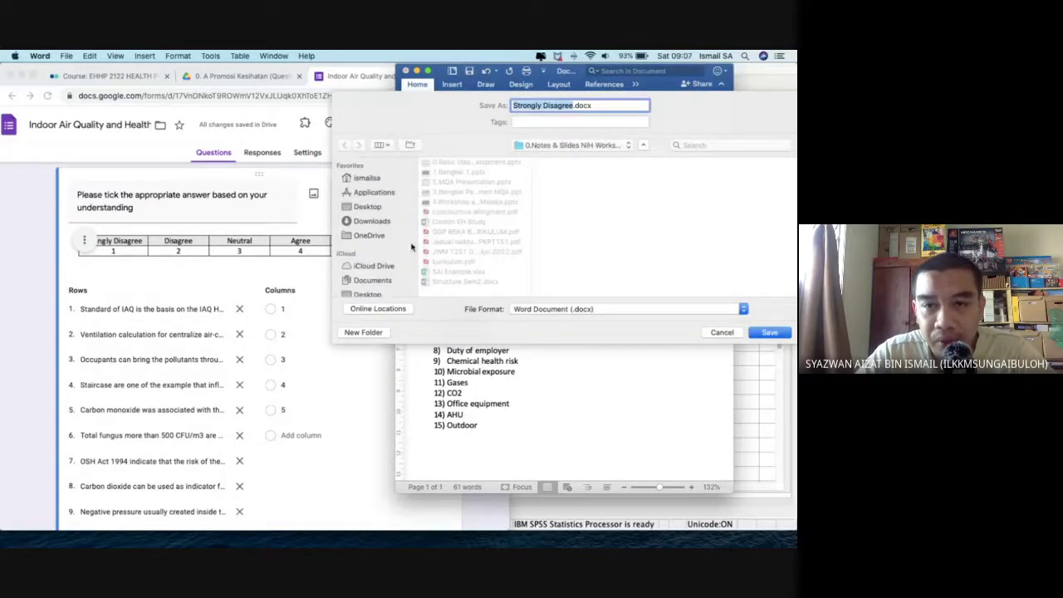
{"action": "left_click", "coordinate": [385, 223]}
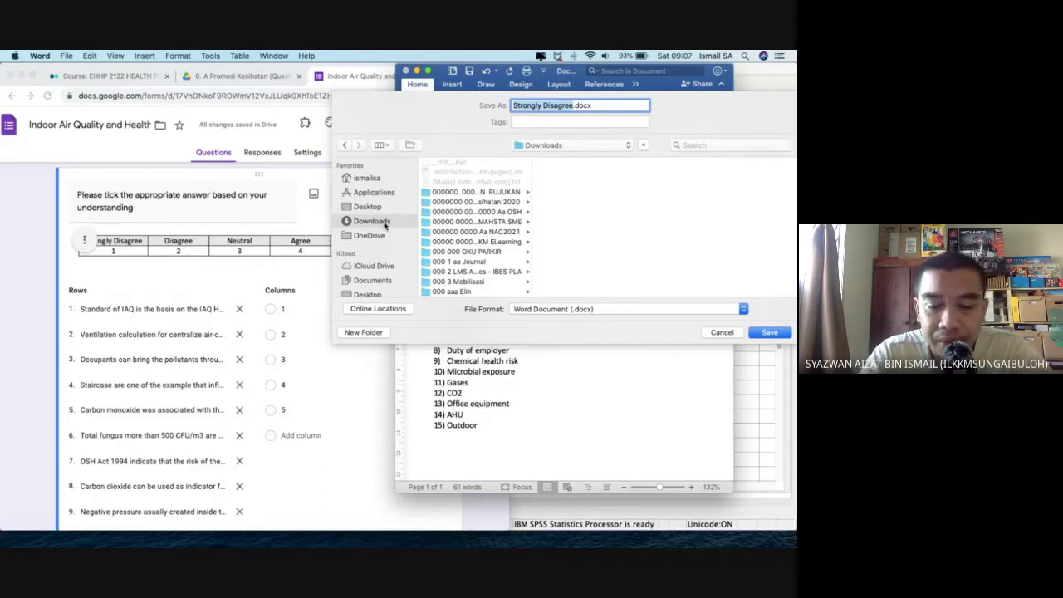
{"action": "type", "text": "Likert"}
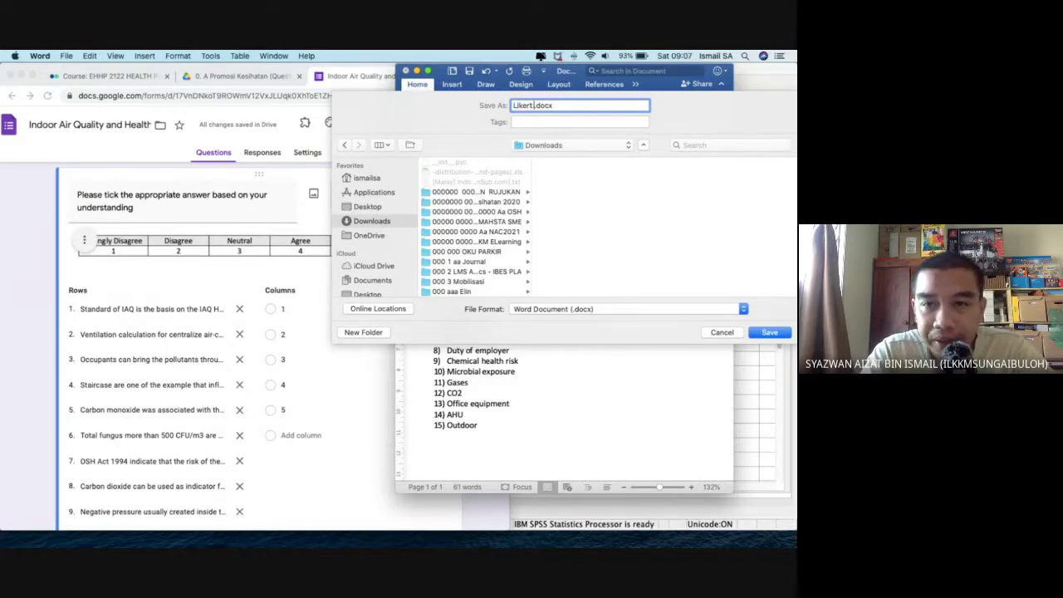
{"action": "type", "text": " Scale"}
{"action": "key", "text": "Escape"}
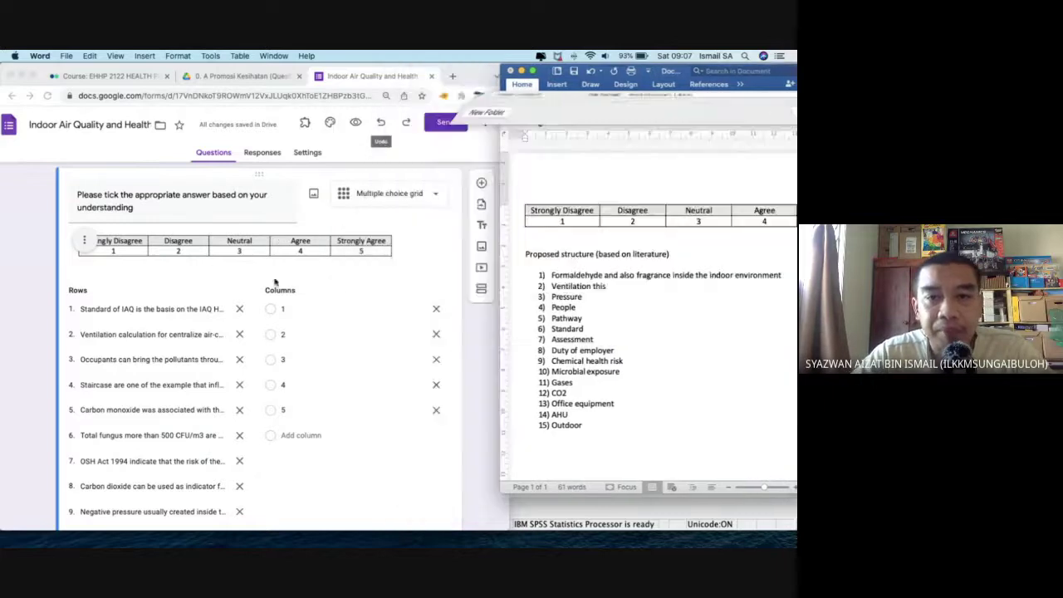
Minimize the Word document and enlarge the browser window to review the whole grid question.
{"action": "left_click", "coordinate": [523, 73]}
{"action": "left_click", "coordinate": [495, 74]}
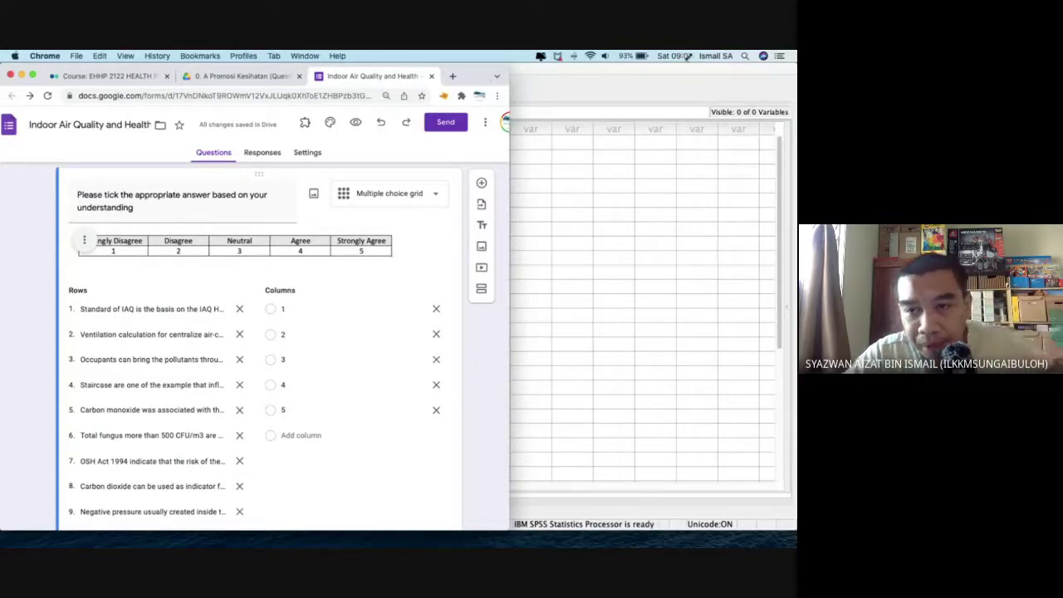
{"action": "double_click", "coordinate": [510, 66]}
{"action": "scroll", "coordinate": [725, 318], "scroll_direction": "down", "scroll_amount": 5}
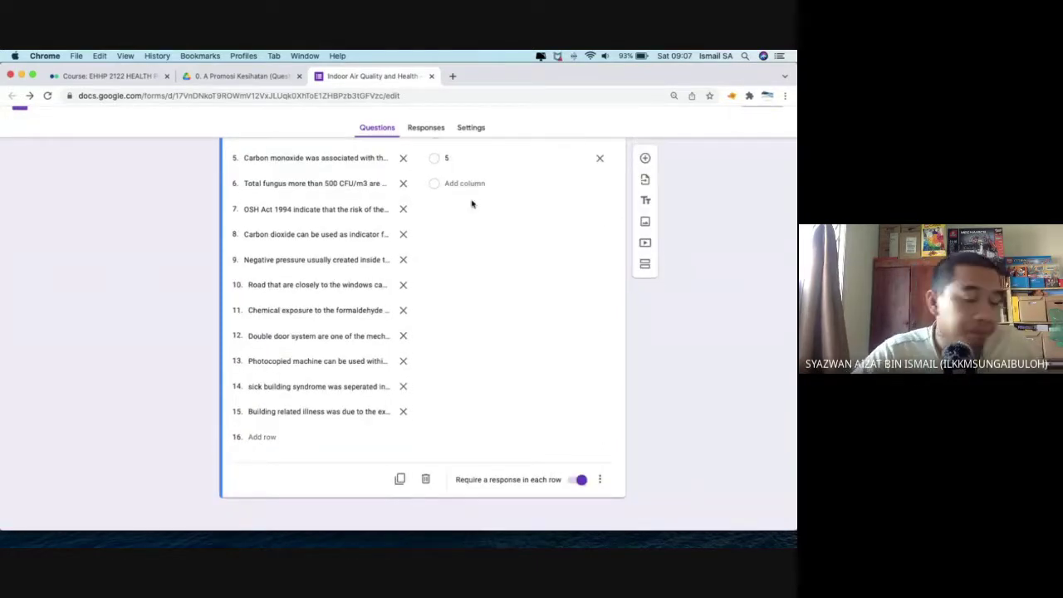
{"action": "scroll", "coordinate": [352, 236], "scroll_direction": "up", "scroll_amount": 1}
{"action": "scroll", "coordinate": [352, 237], "scroll_direction": "up", "scroll_amount": 6}
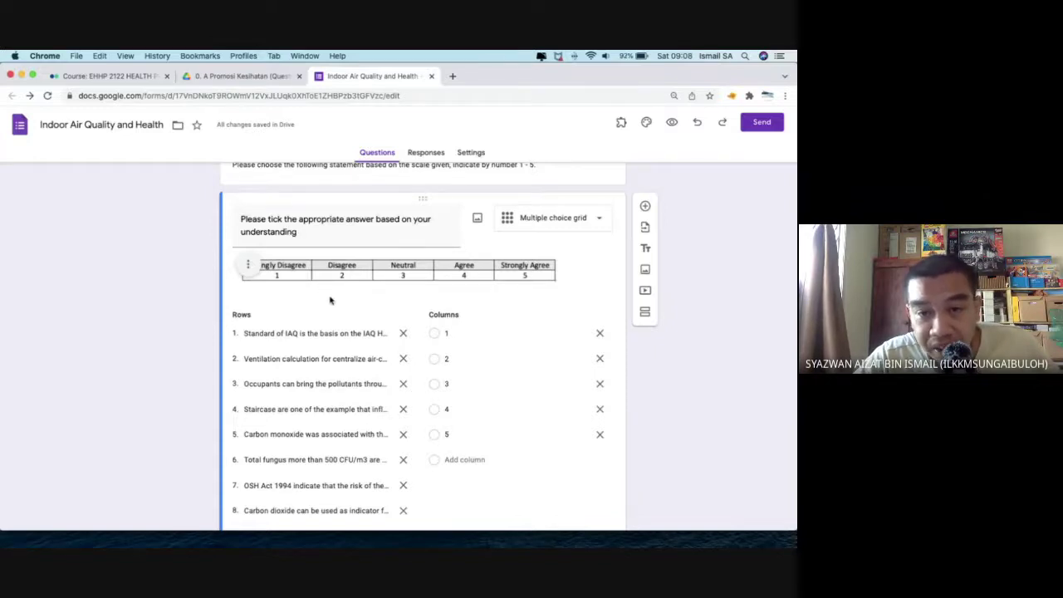
Bring the Word document back to the front and move its window out of the way.
{"action": "key", "text": "ctrl+Up"}
{"action": "key", "text": "Escape"}
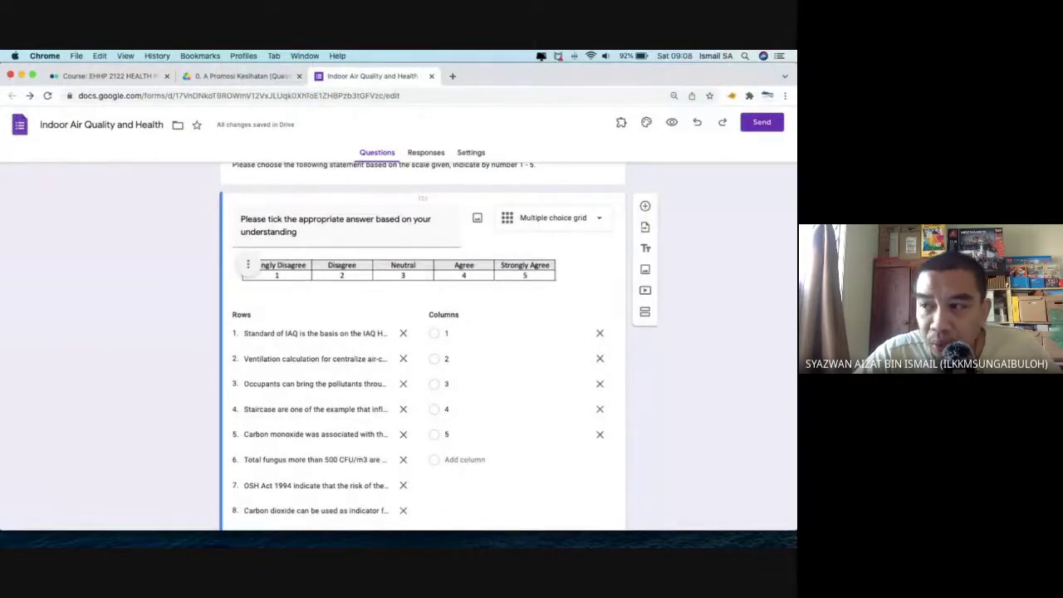
{"action": "key", "text": "super+Tab"}
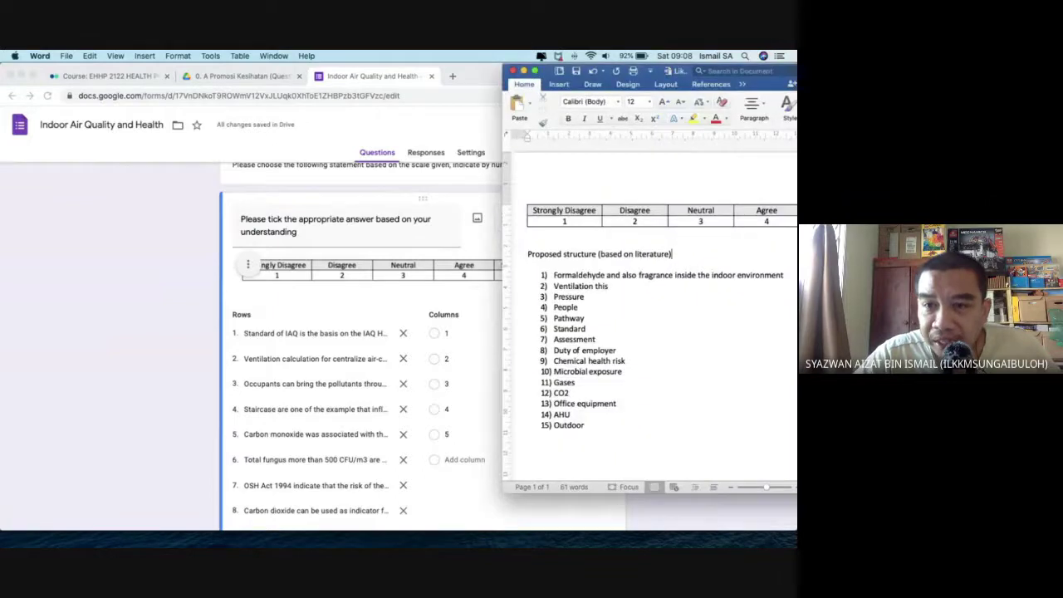
{"action": "left_click_drag", "start_coordinate": [544, 70], "coordinate": [792, 71]}
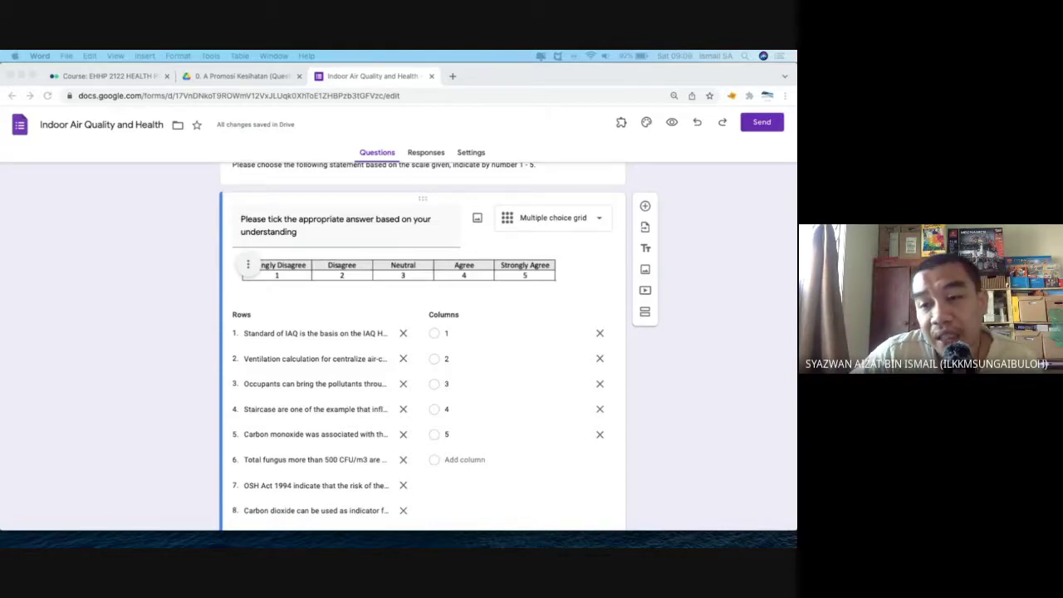
Return to the form in Chrome, preview it as respondents see it, and close the preview.
{"action": "left_click", "coordinate": [648, 363]}
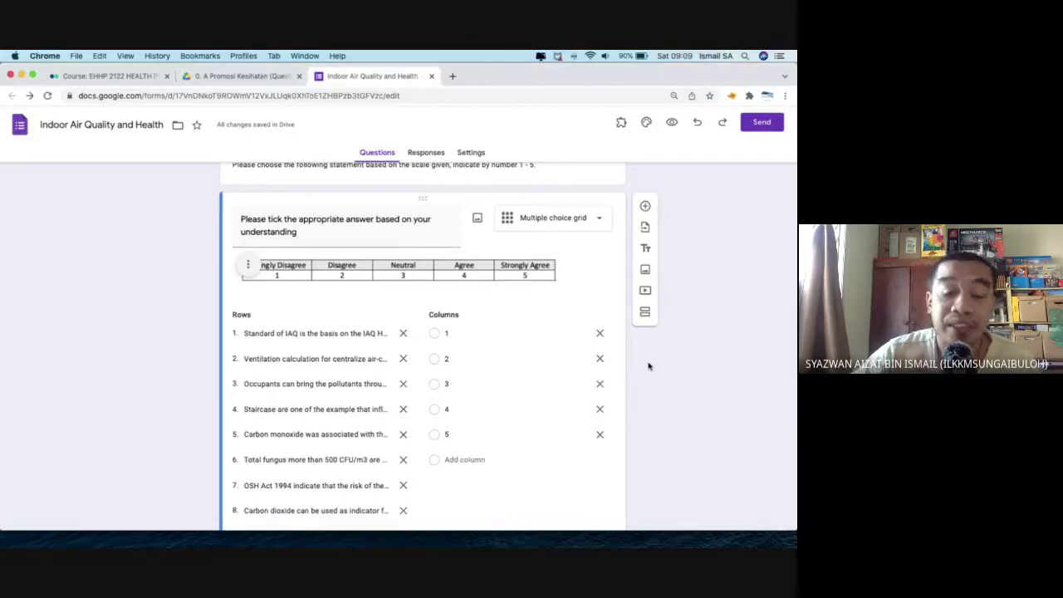
{"action": "left_click", "coordinate": [674, 123]}
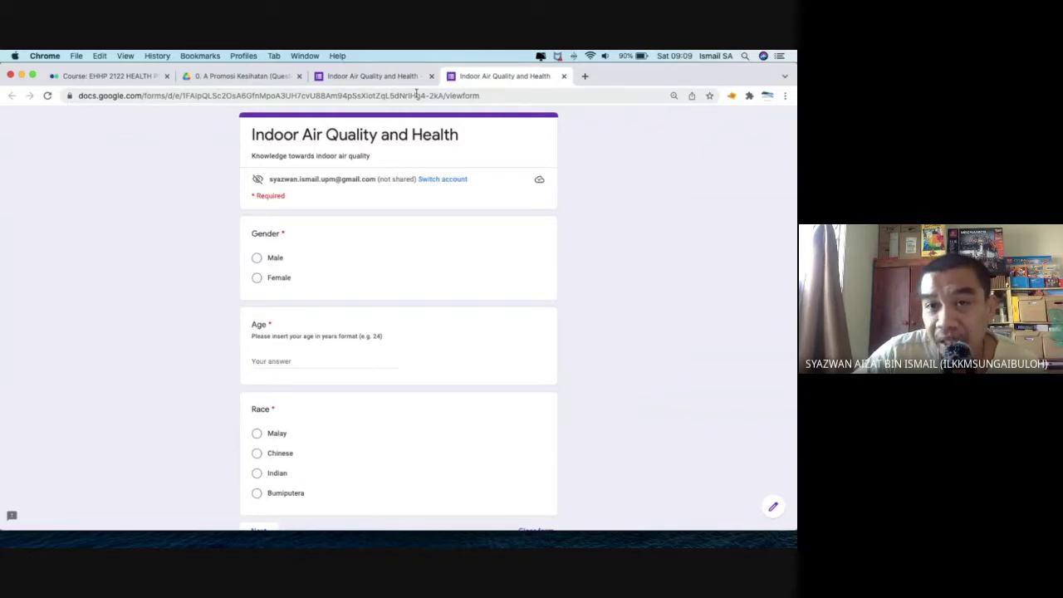
{"action": "left_click", "coordinate": [563, 76]}
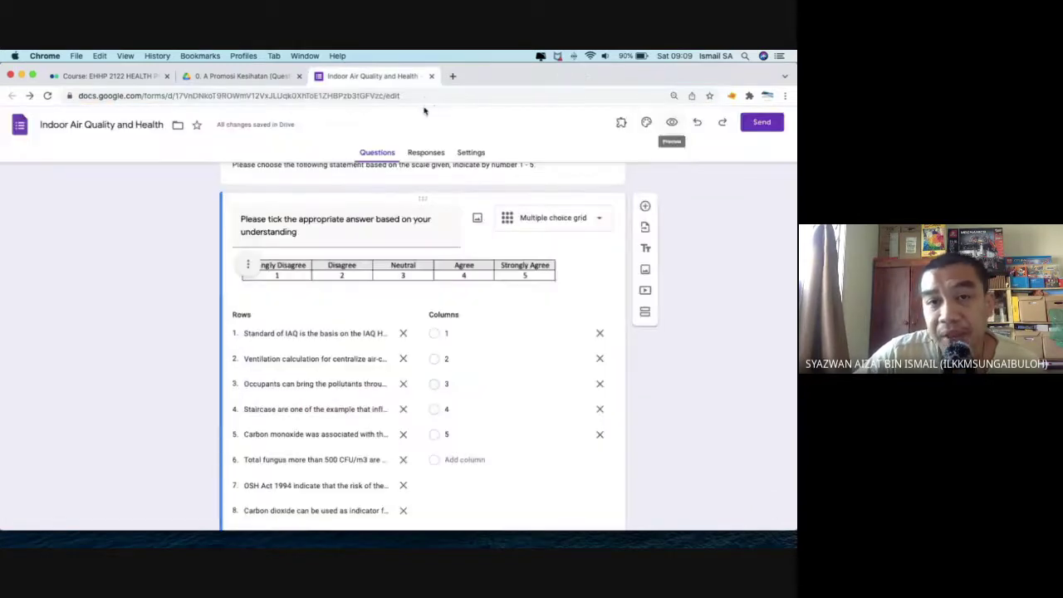
Close the form editor and select the Indoor Air Quality and Health form in the refreshed Drive folder.
{"action": "left_click", "coordinate": [430, 76]}
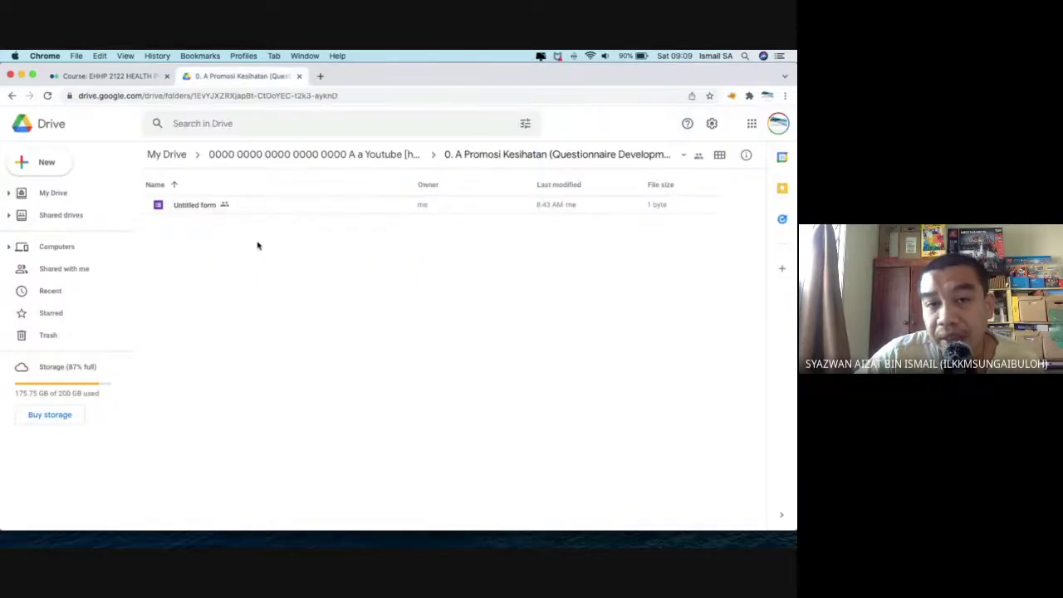
{"action": "left_click", "coordinate": [47, 95]}
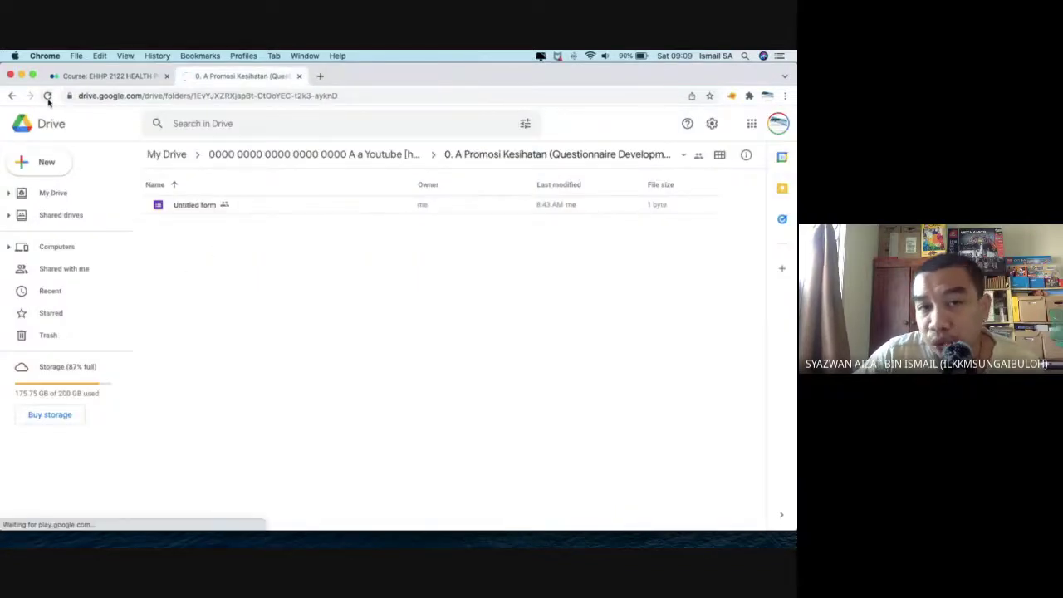
{"action": "left_click", "coordinate": [224, 209]}
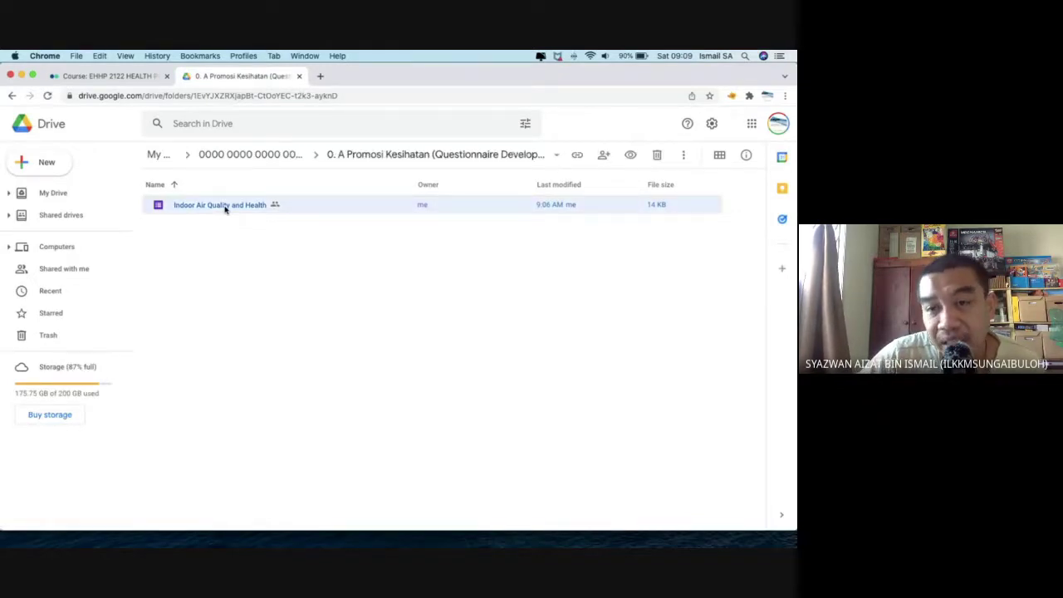
Open the Indoor Air Quality and Health form from the Drive folder and look through both of its sections.
{"action": "double_click", "coordinate": [225, 209]}
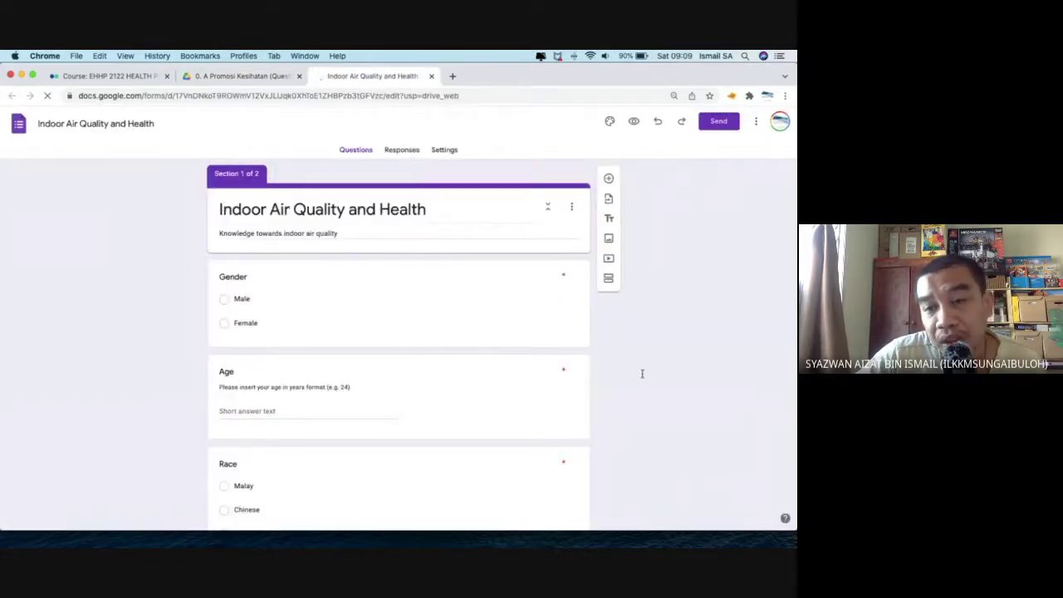
{"action": "scroll", "coordinate": [621, 390], "scroll_direction": "down", "scroll_amount": 5}
{"action": "scroll", "coordinate": [621, 390], "scroll_direction": "down", "scroll_amount": 6}
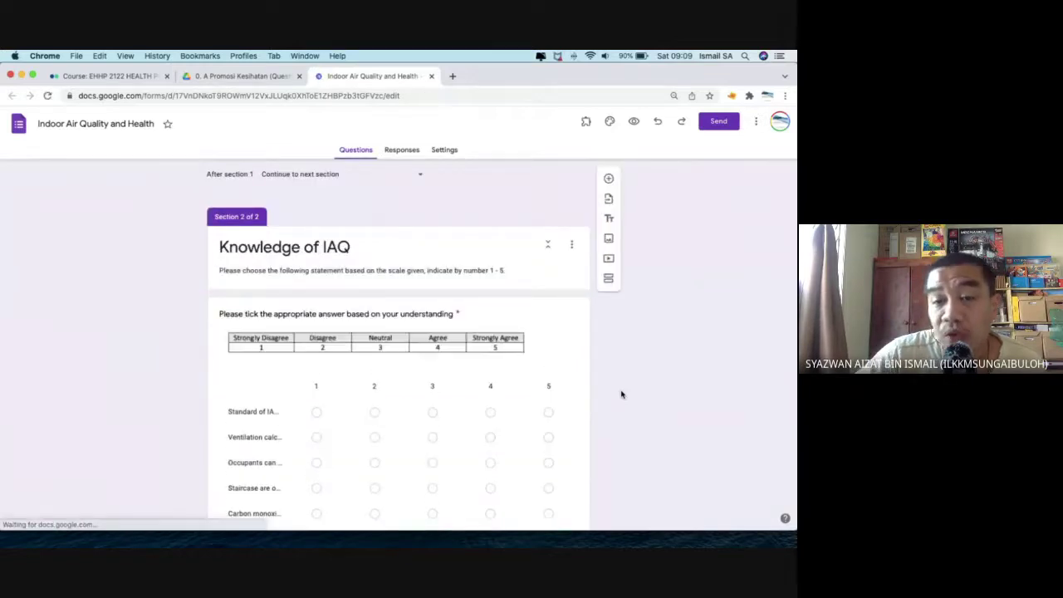
{"action": "scroll", "coordinate": [620, 393], "scroll_direction": "down", "scroll_amount": 3}
{"action": "scroll", "coordinate": [621, 395], "scroll_direction": "down", "scroll_amount": 4}
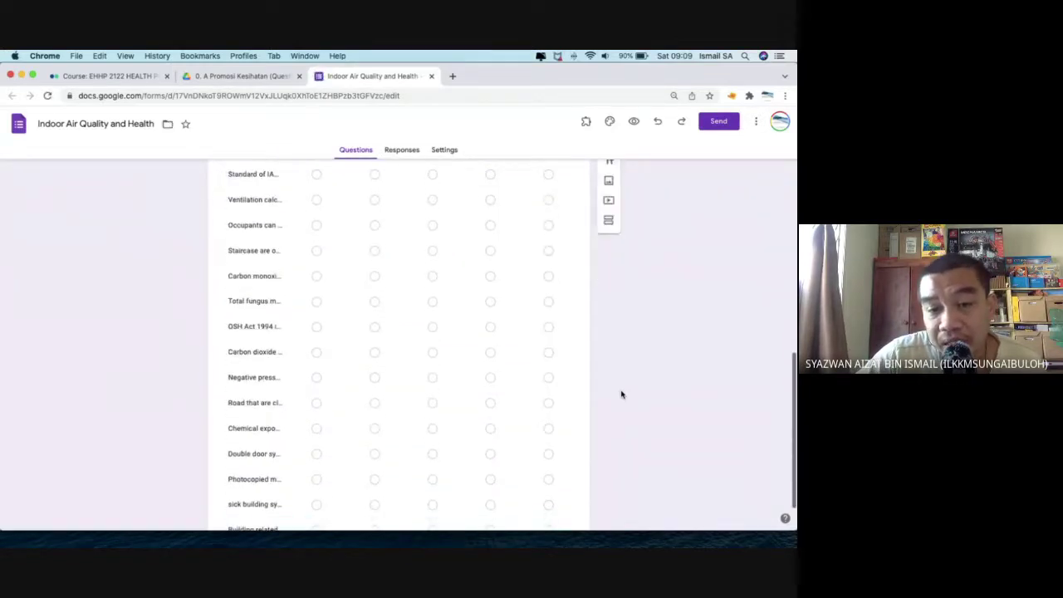
{"action": "scroll", "coordinate": [620, 394], "scroll_direction": "up", "scroll_amount": 15}
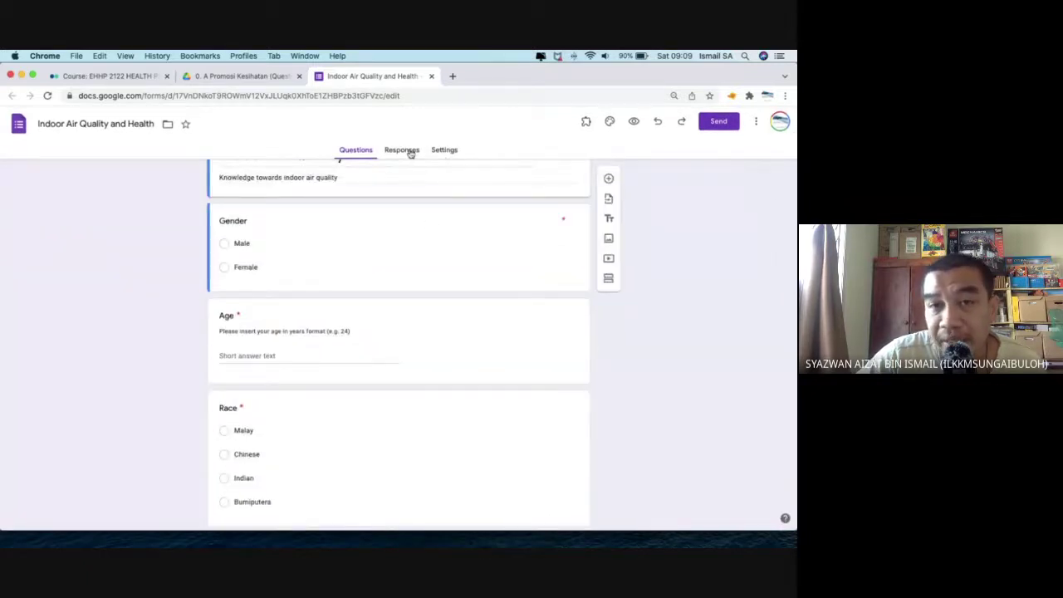
Add the prefixes "1.", "2." and "3." to the first three row statements of the Knowledge of IAQ grid.
{"action": "scroll", "coordinate": [354, 265], "scroll_direction": "down", "scroll_amount": 3}
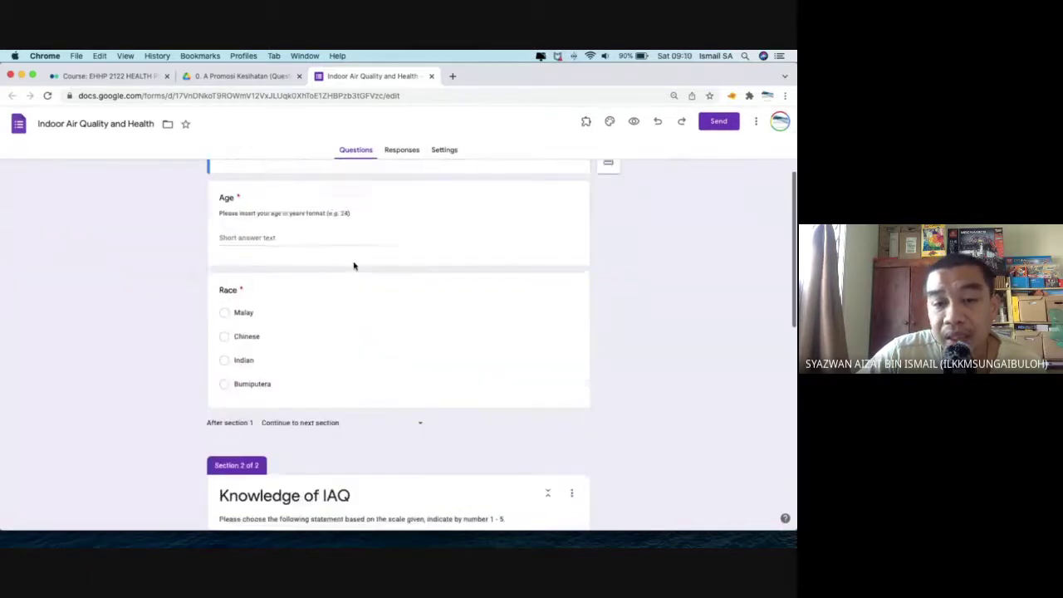
{"action": "scroll", "coordinate": [354, 265], "scroll_direction": "down", "scroll_amount": 7}
{"action": "left_click", "coordinate": [245, 375]}
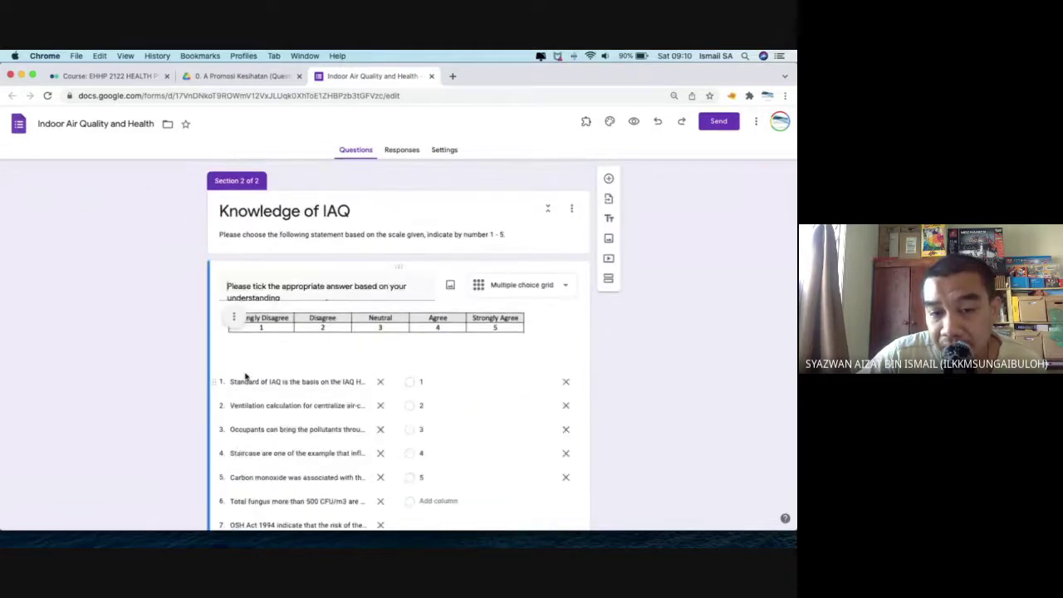
{"action": "triple_click", "coordinate": [232, 384]}
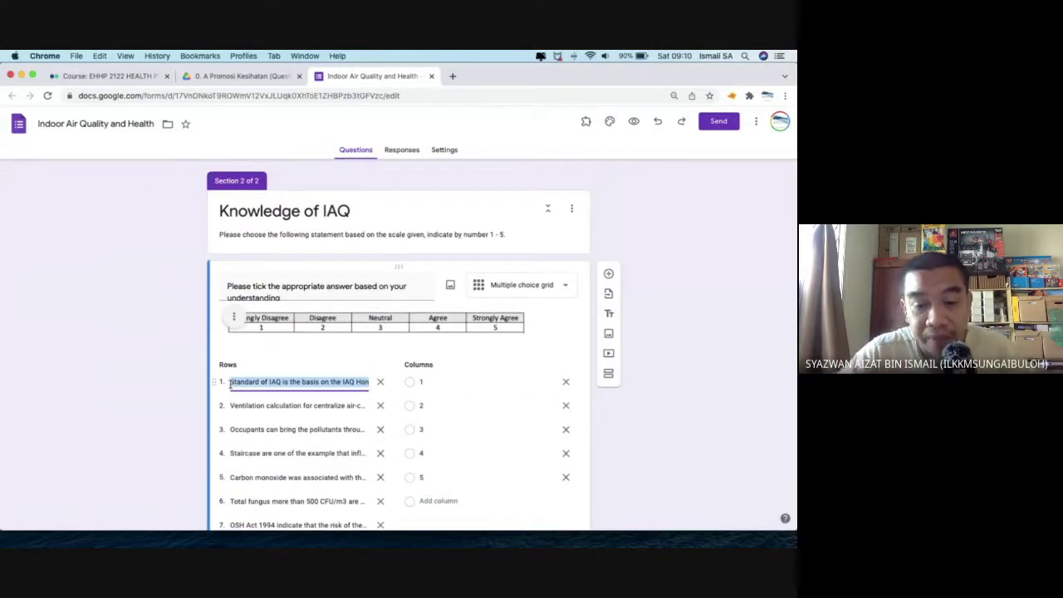
{"action": "left_click", "coordinate": [232, 384]}
{"action": "type", "text": "1."}
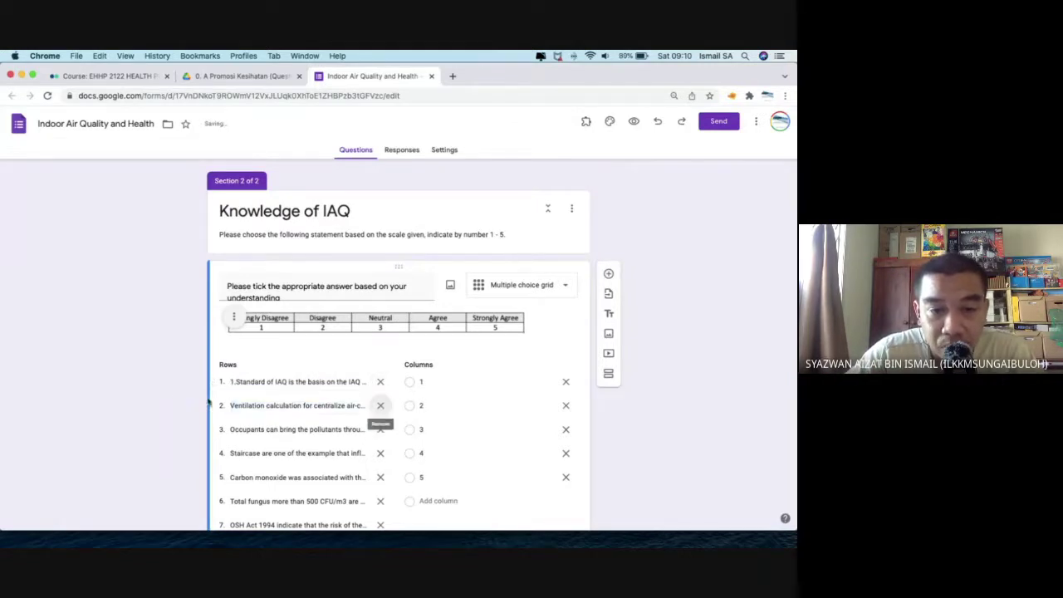
{"action": "triple_click", "coordinate": [232, 405]}
{"action": "left_click", "coordinate": [232, 405]}
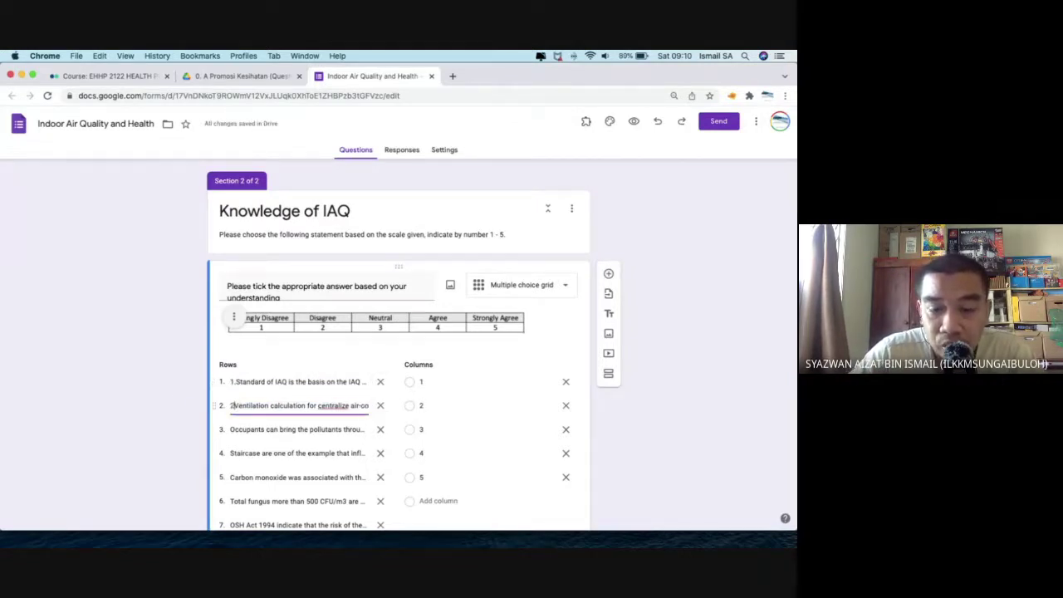
{"action": "type", "text": "2."}
{"action": "left_click", "coordinate": [232, 430]}
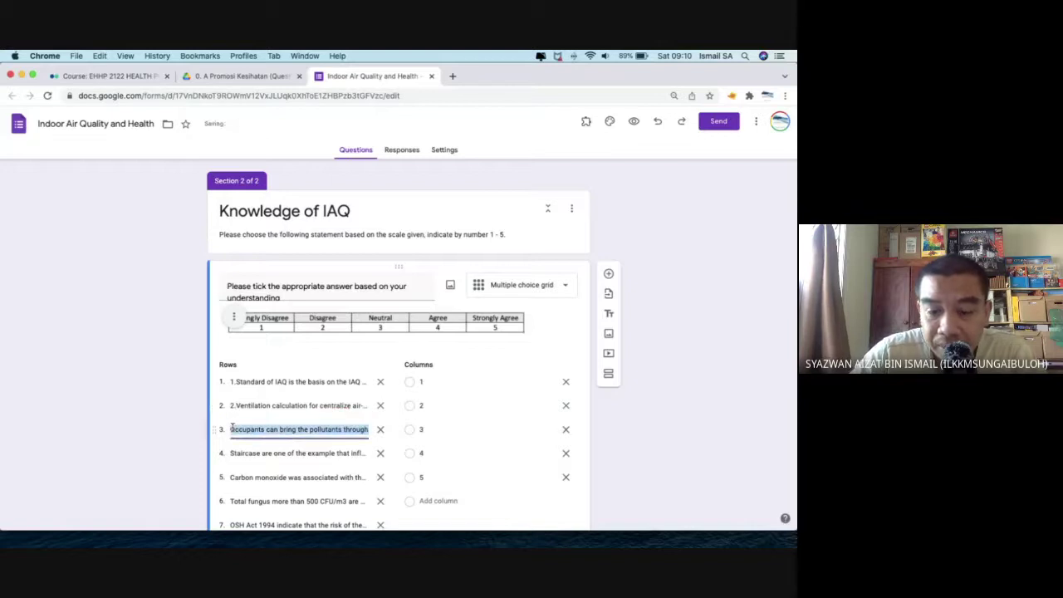
{"action": "left_click", "coordinate": [232, 429]}
{"action": "type", "text": "3."}
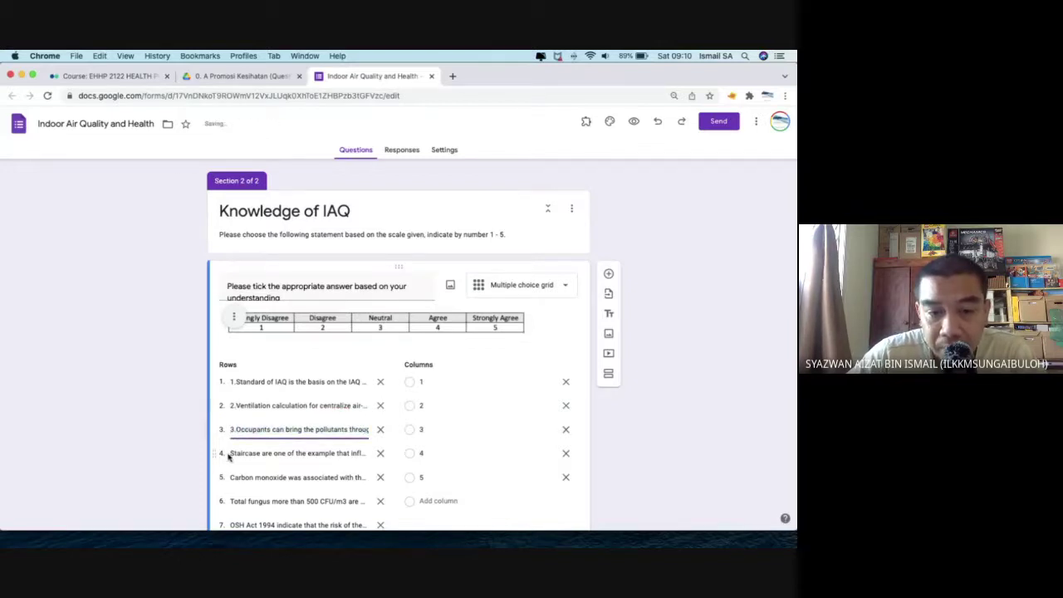
Prefix the Staircase, Carbon monoxide and Total fungus row statements with "4.", "5." and "6.".
{"action": "left_click", "coordinate": [232, 452]}
{"action": "left_click", "coordinate": [231, 452]}
{"action": "type", "text": "4."}
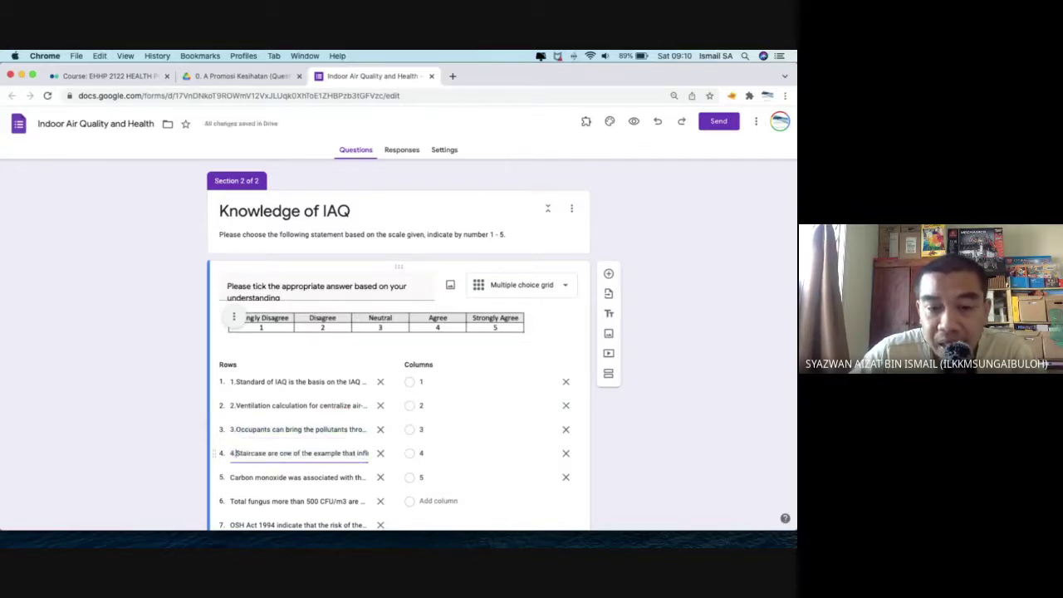
{"action": "left_click", "coordinate": [231, 477]}
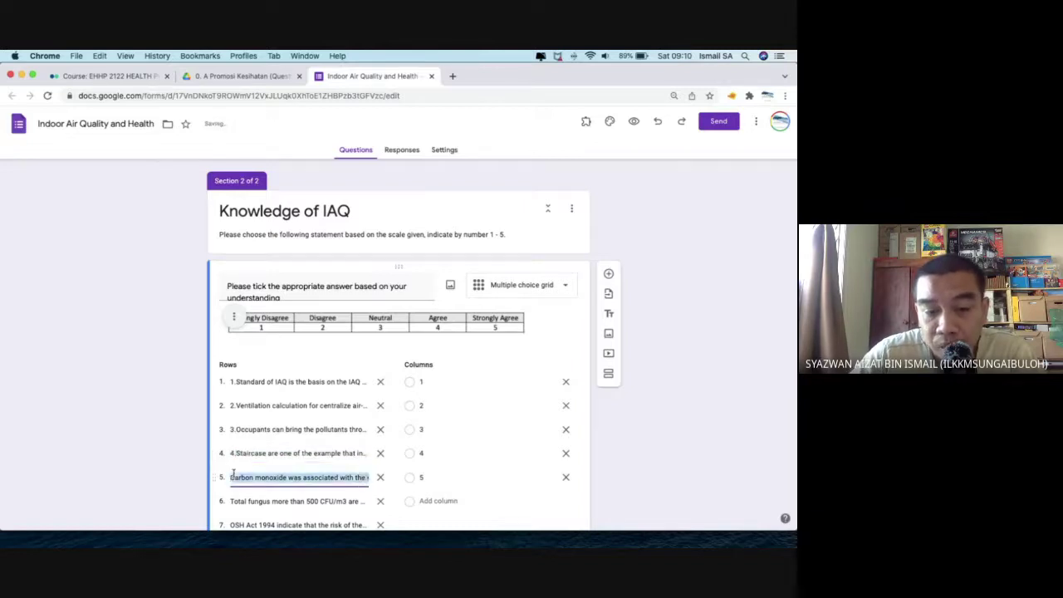
{"action": "left_click", "coordinate": [232, 477]}
{"action": "type", "text": "5."}
{"action": "scroll", "coordinate": [233, 474], "scroll_direction": "down", "scroll_amount": 2}
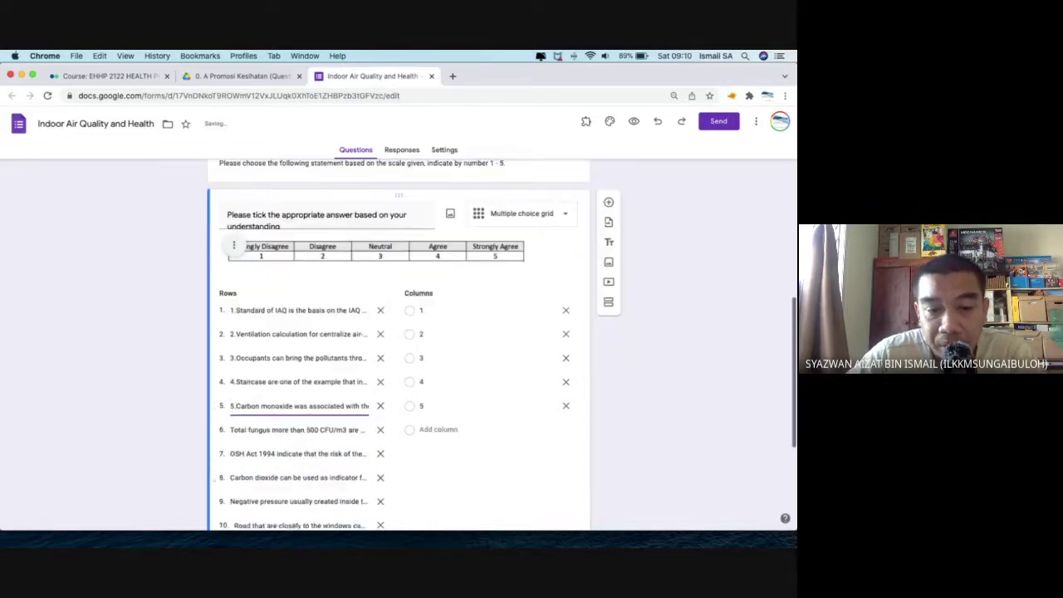
{"action": "left_click", "coordinate": [232, 407]}
{"action": "left_click", "coordinate": [232, 407]}
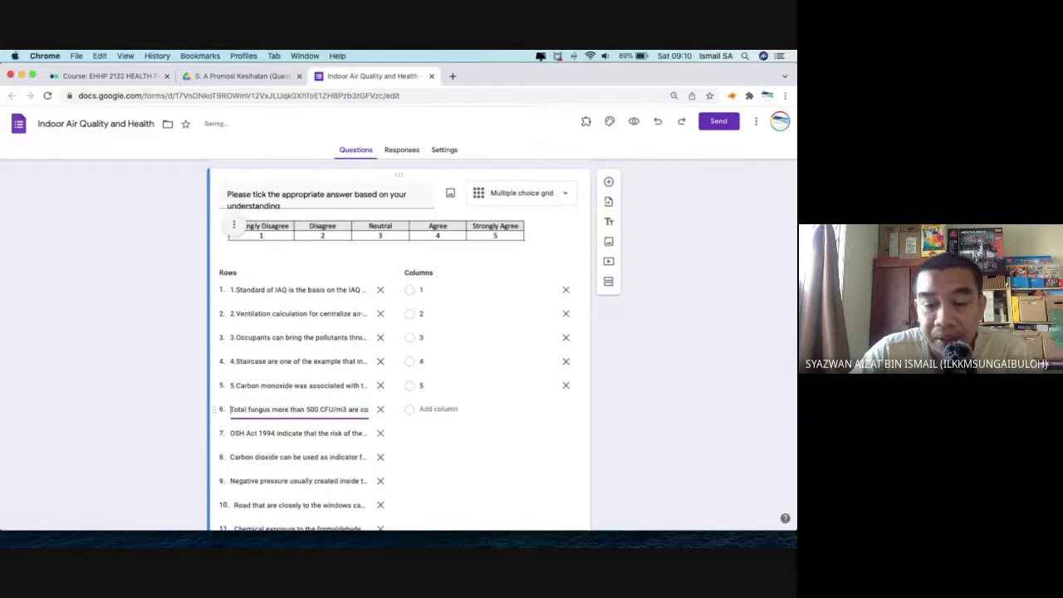
{"action": "type", "text": "6."}
Prefix the OSH Act 1994, Carbon dioxide and Negative pressure row statements with "7.", "8." and "9.".
{"action": "left_click", "coordinate": [232, 431]}
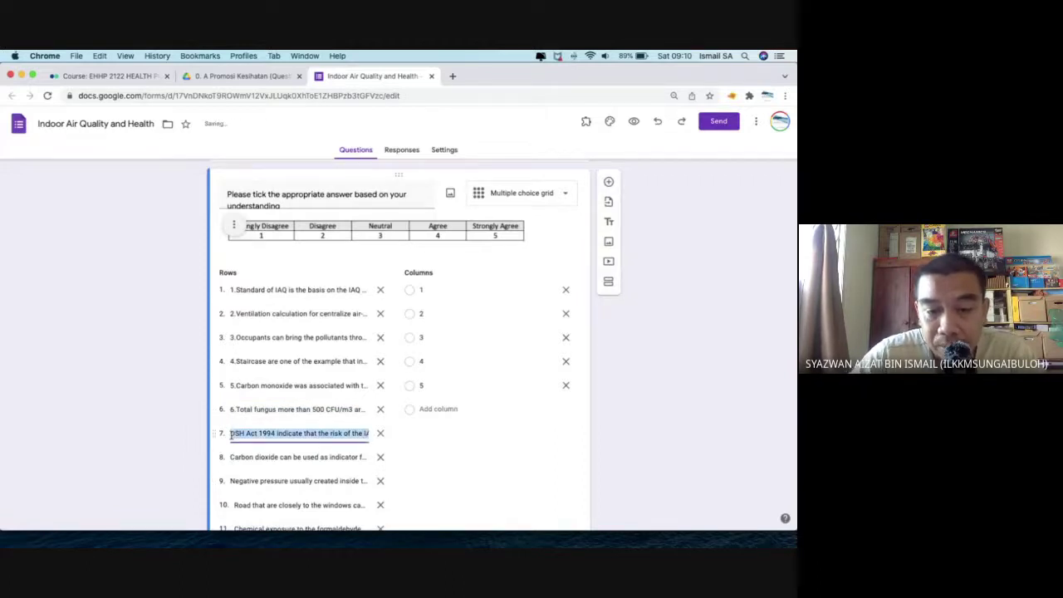
{"action": "left_click", "coordinate": [233, 431]}
{"action": "type", "text": "7."}
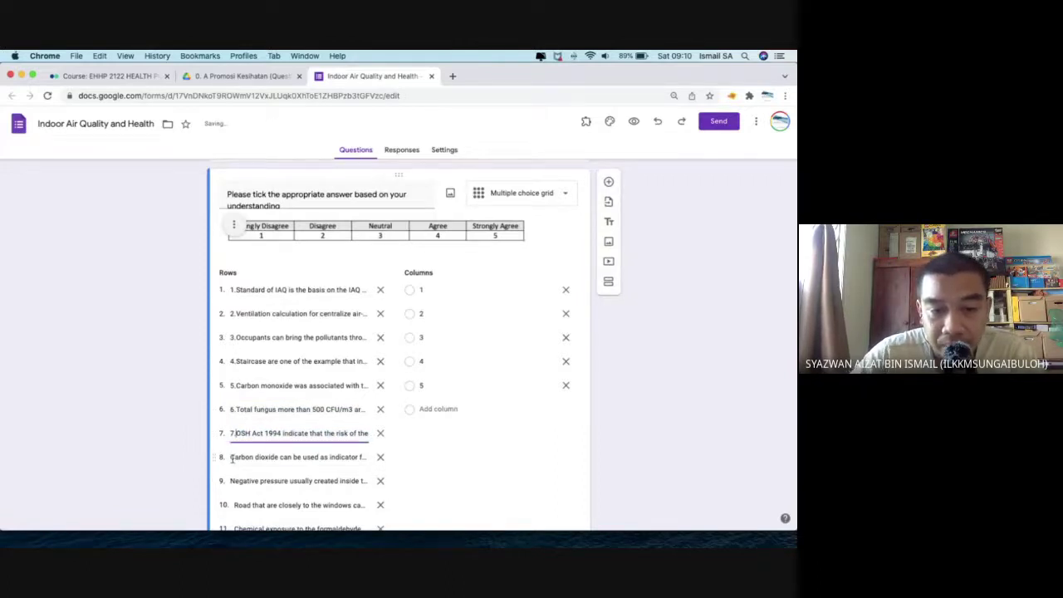
{"action": "left_click", "coordinate": [233, 456]}
{"action": "left_click", "coordinate": [233, 457]}
{"action": "type", "text": "8."}
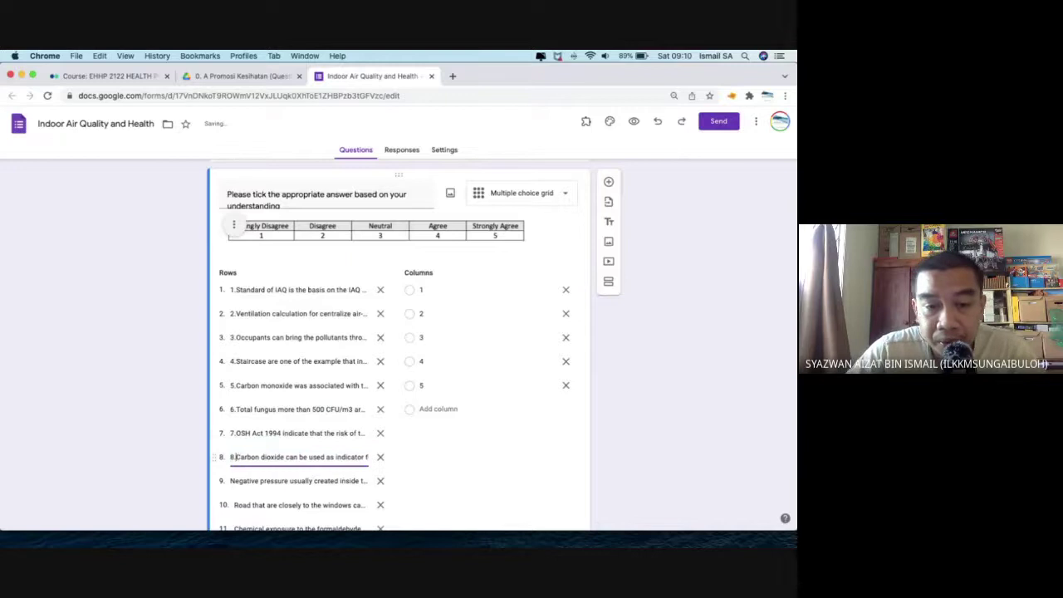
{"action": "left_click", "coordinate": [232, 482]}
{"action": "left_click", "coordinate": [231, 481]}
{"action": "type", "text": "9."}
Prefix the Road, Chemical exposure and Double door system row statements with "10.", "11." and "12.".
{"action": "scroll", "coordinate": [231, 482], "scroll_direction": "down", "scroll_amount": 2}
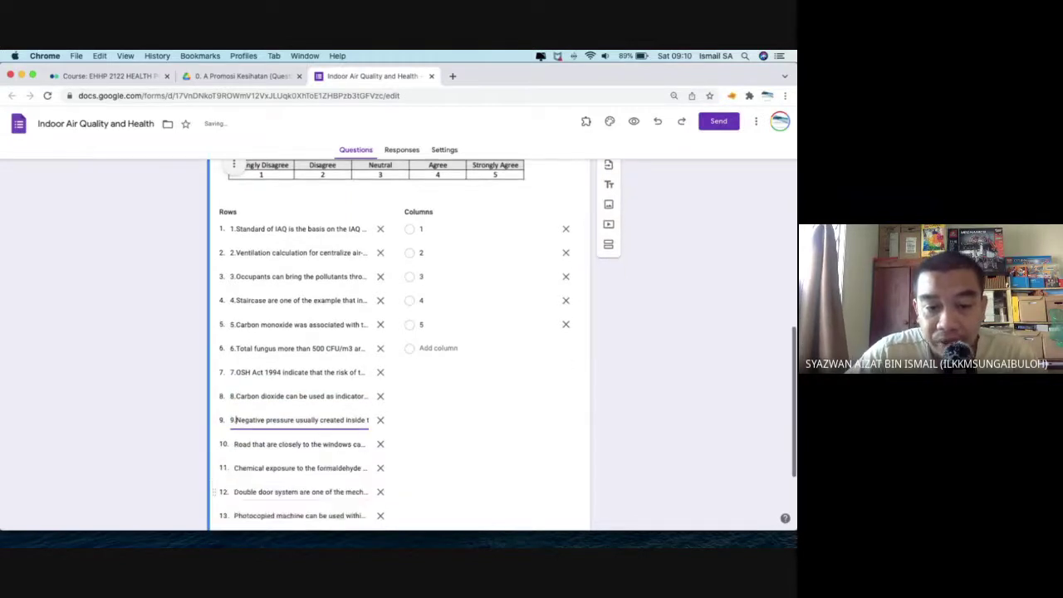
{"action": "left_click", "coordinate": [235, 444]}
{"action": "left_click", "coordinate": [235, 444]}
{"action": "type", "text": "1"}
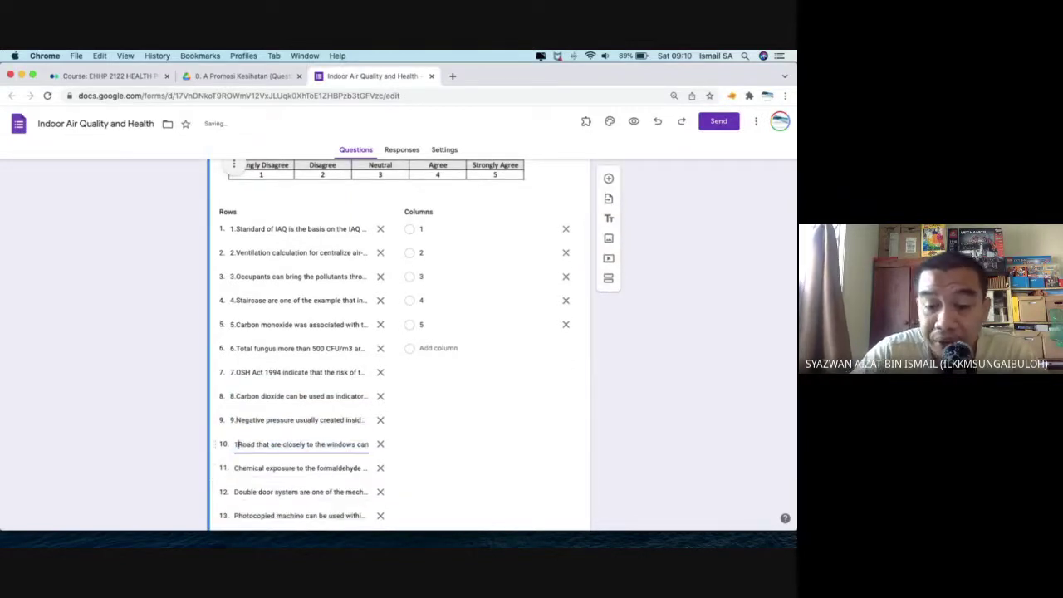
{"action": "type", "text": "0."}
{"action": "left_click", "coordinate": [237, 467]}
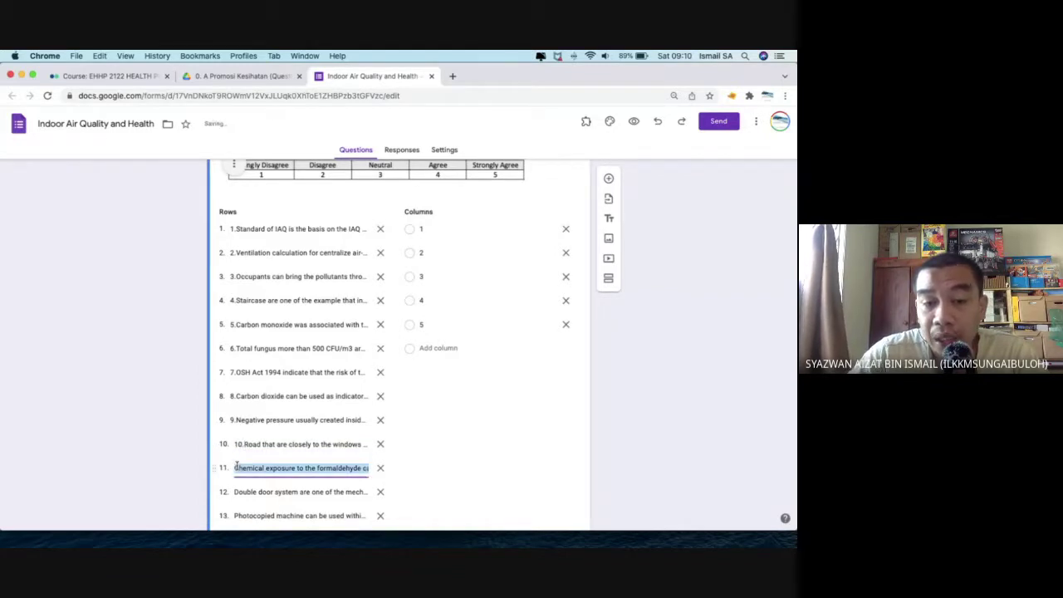
{"action": "left_click", "coordinate": [237, 468]}
{"action": "type", "text": "11."}
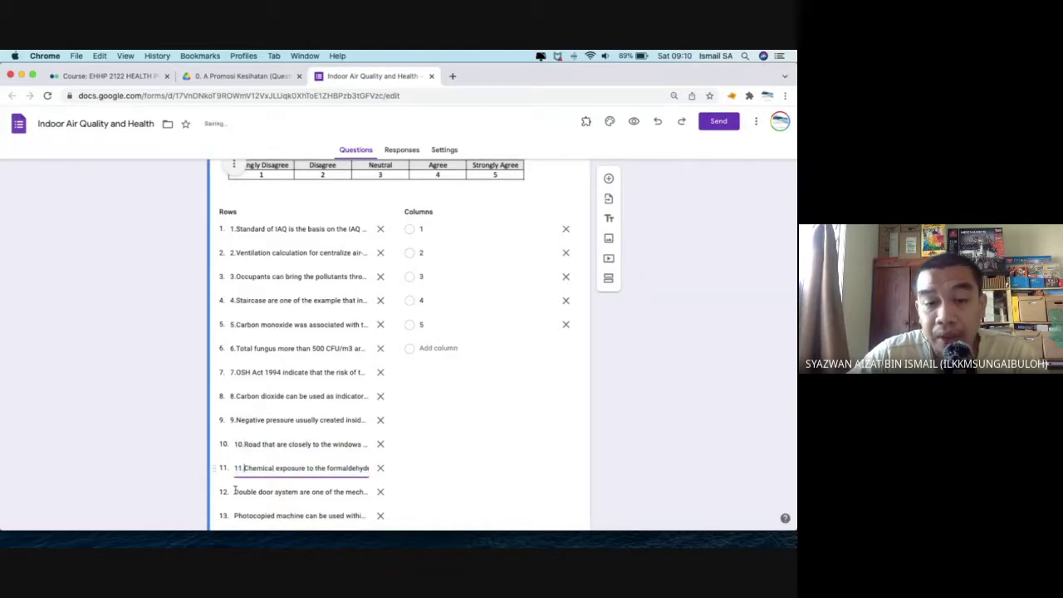
{"action": "left_click", "coordinate": [235, 490]}
{"action": "left_click", "coordinate": [235, 491]}
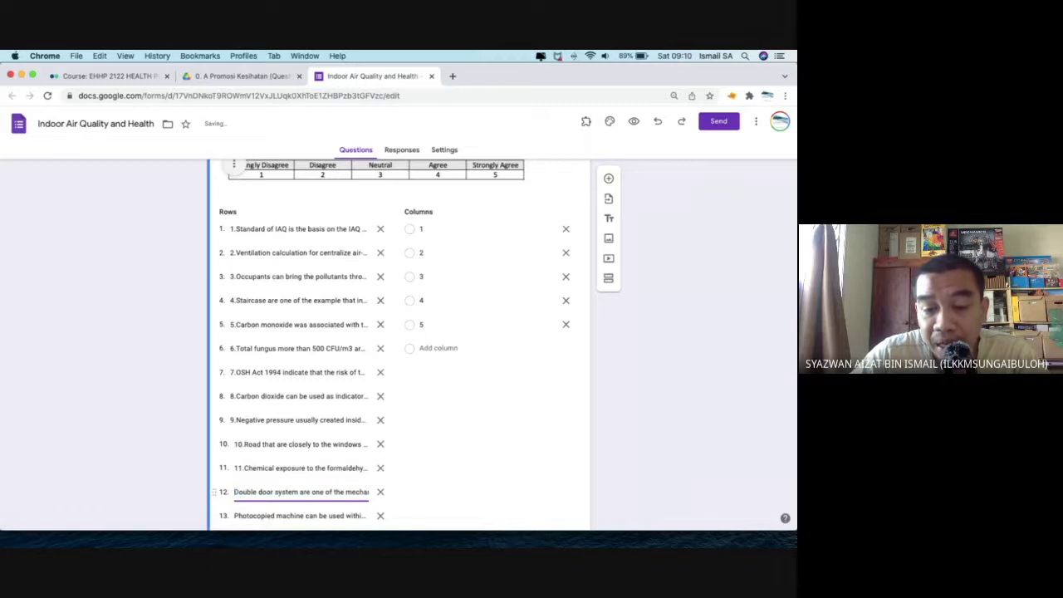
{"action": "type", "text": "12."}
Prefix the last three row statements with "13.", "14." and "15.", correcting "seperated" to "separated" in the sick building syndrome row.
{"action": "scroll", "coordinate": [222, 483], "scroll_direction": "down", "scroll_amount": 3}
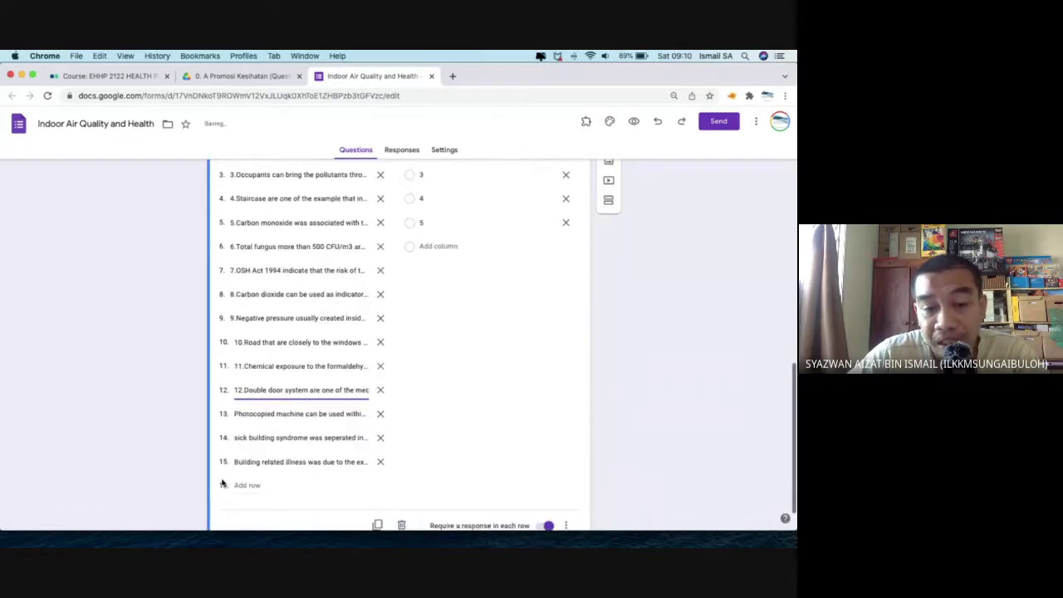
{"action": "left_click", "coordinate": [236, 397]}
{"action": "left_click", "coordinate": [237, 397]}
{"action": "type", "text": "13."}
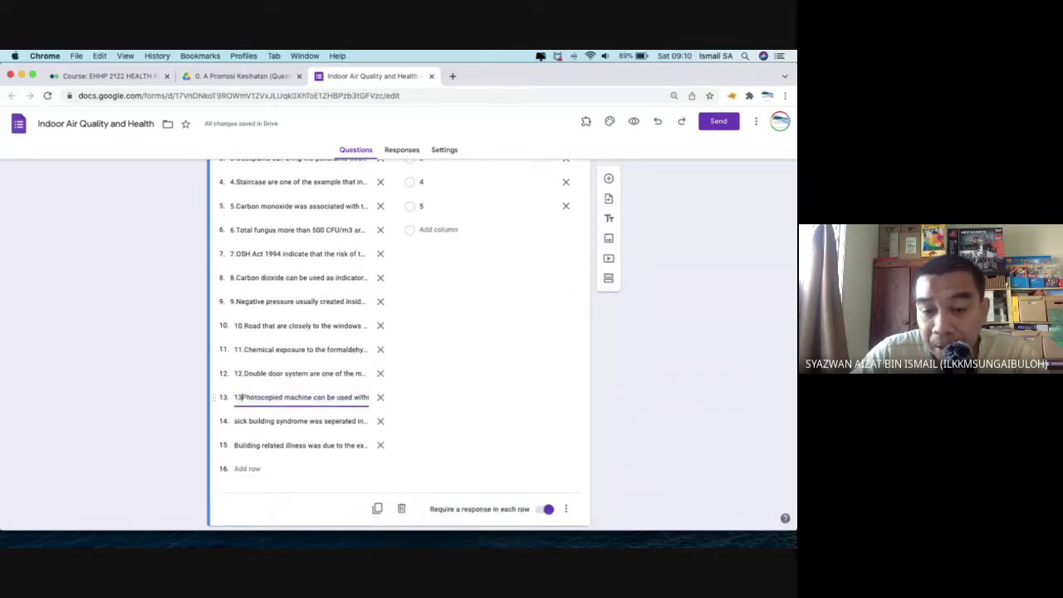
{"action": "left_click", "coordinate": [235, 421]}
{"action": "left_click", "coordinate": [235, 421]}
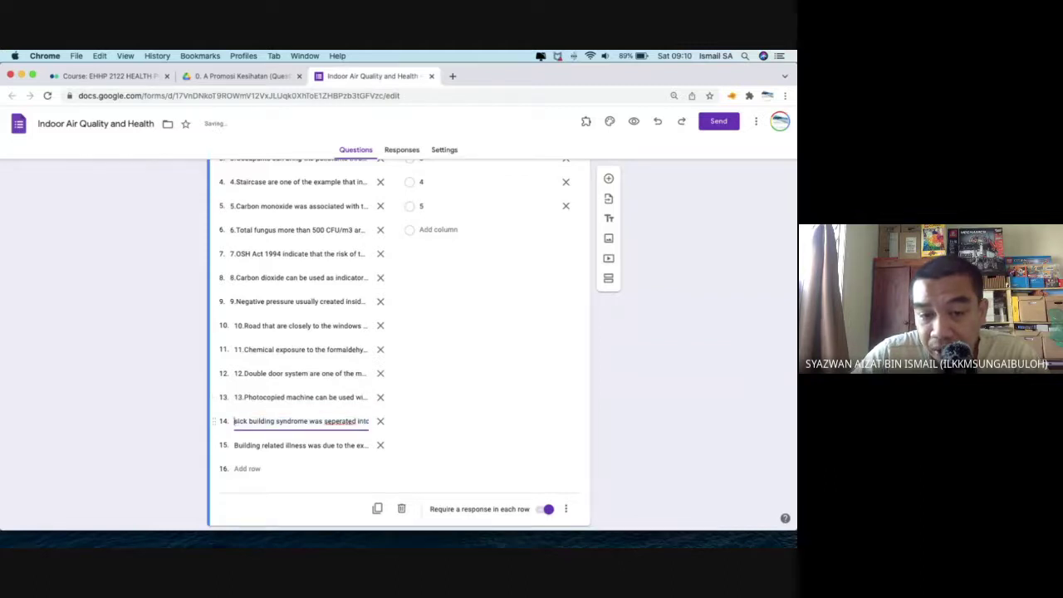
{"action": "type", "text": "14."}
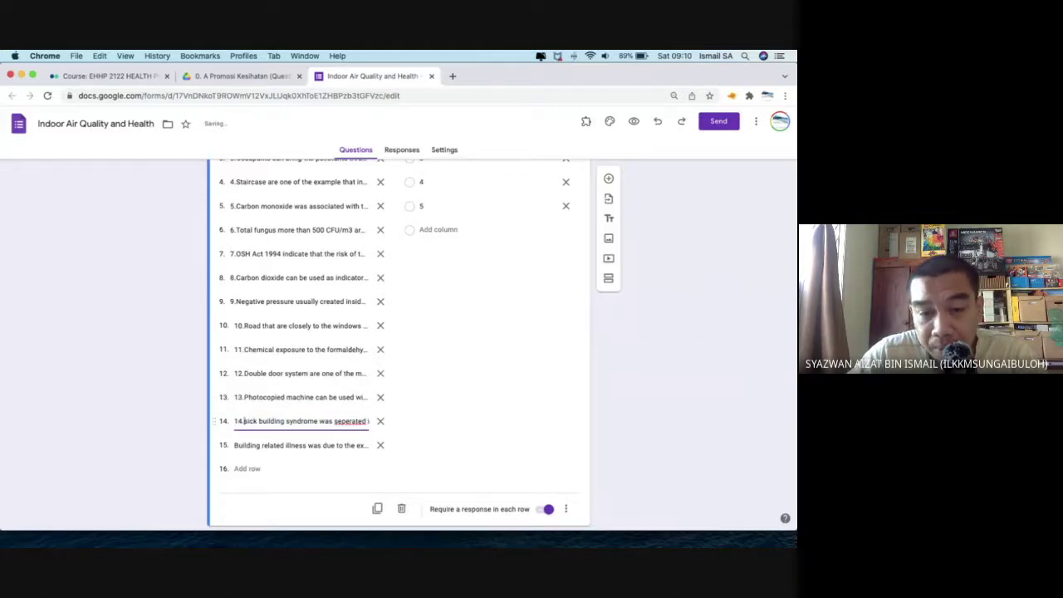
{"action": "right_click", "coordinate": [349, 421]}
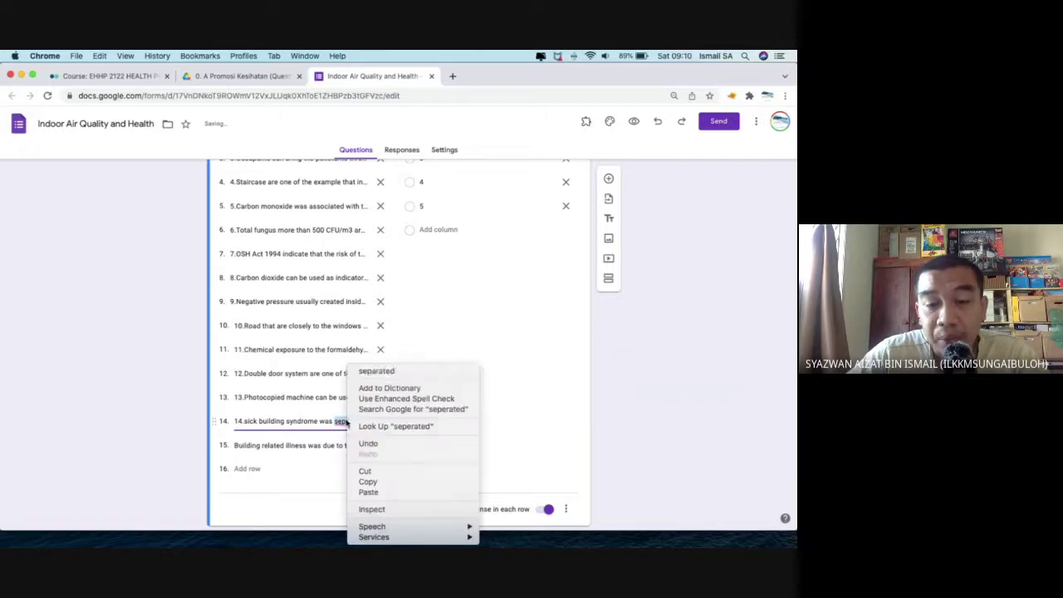
{"action": "left_click", "coordinate": [375, 371]}
{"action": "left_click", "coordinate": [235, 444]}
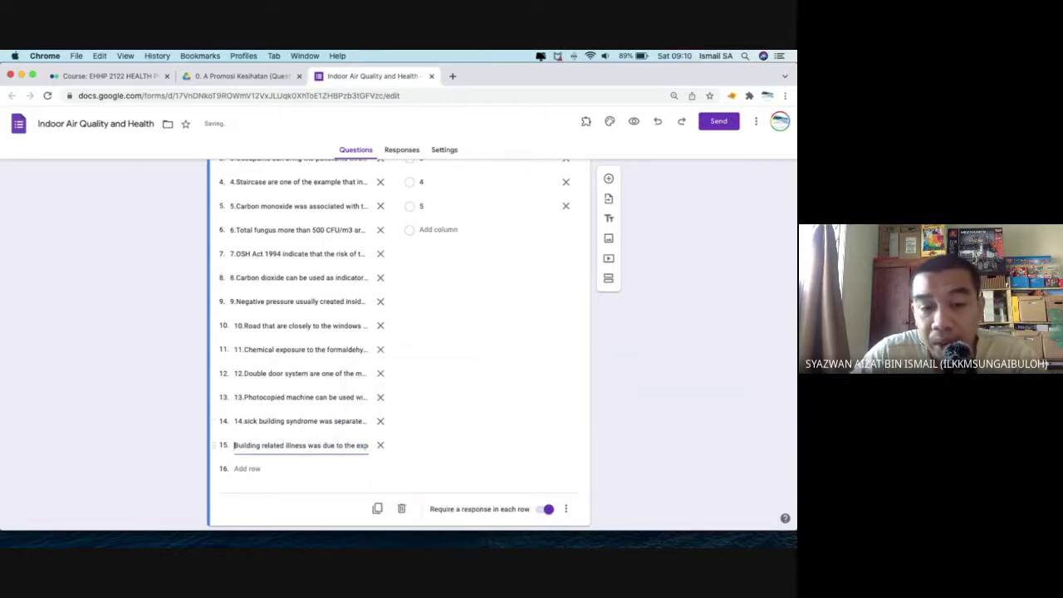
{"action": "type", "text": "15."}
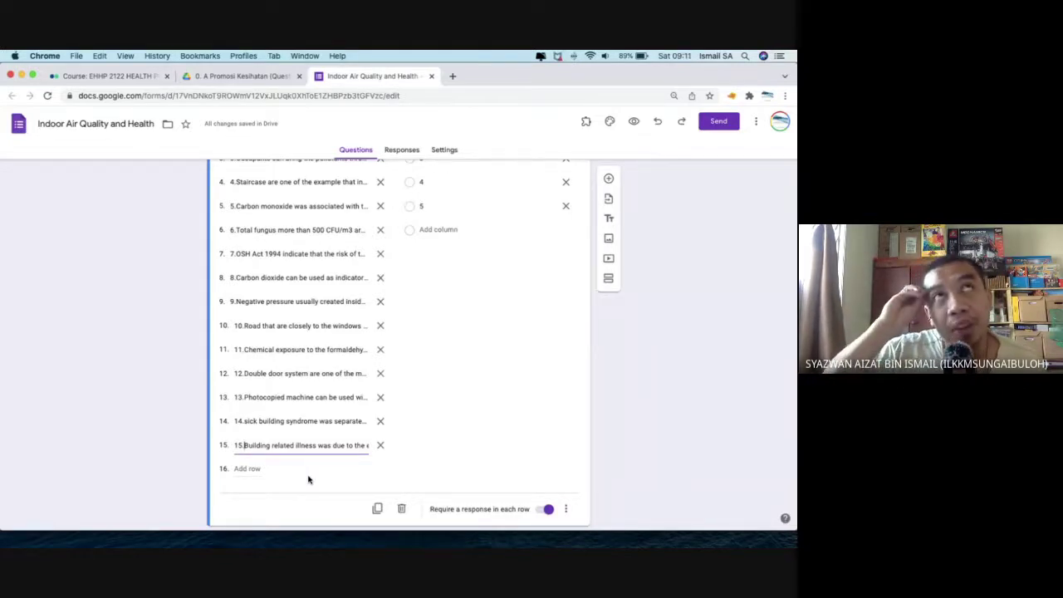
Preview the form as respondents see it and copy the full web address of that page, ending in "viewform".
{"action": "left_click", "coordinate": [635, 127]}
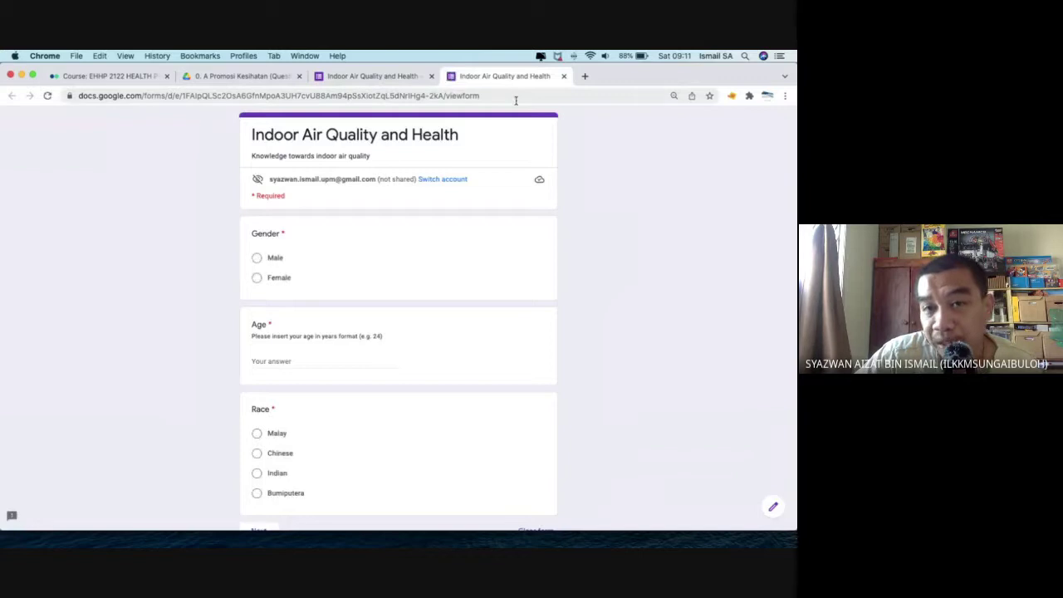
{"action": "left_click", "coordinate": [491, 96]}
{"action": "left_click", "coordinate": [489, 96]}
{"action": "left_click_drag", "start_coordinate": [471, 96], "coordinate": [503, 97]}
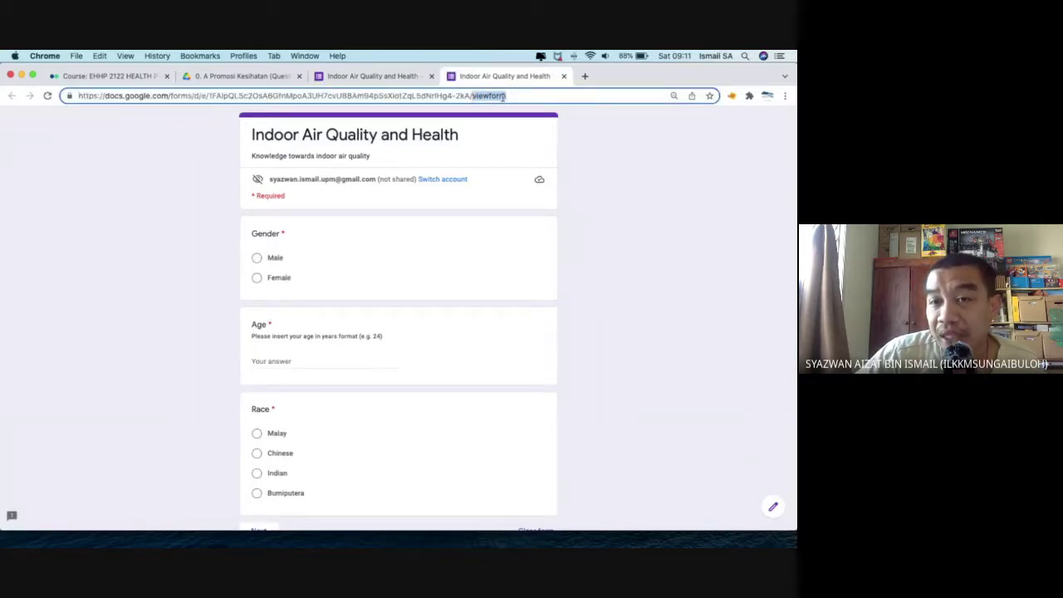
{"action": "key", "text": "super+a"}
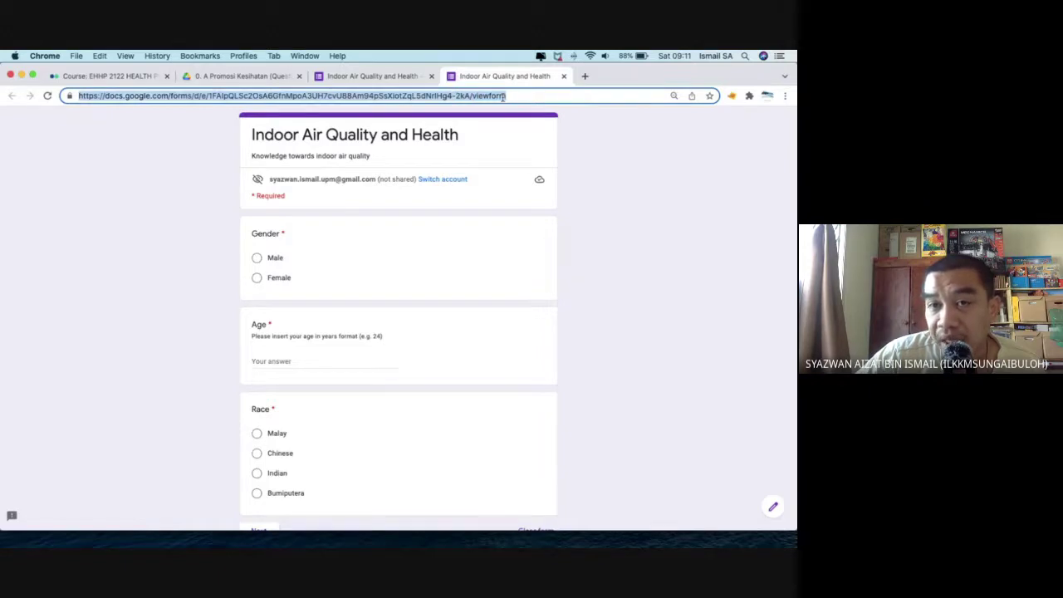
{"action": "right_click", "coordinate": [502, 97]}
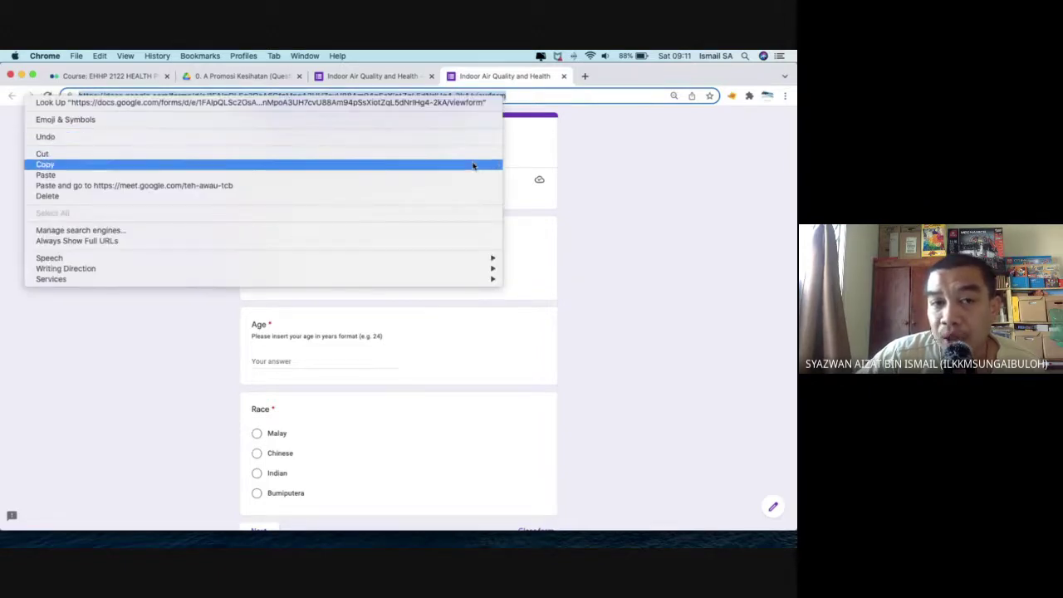
{"action": "left_click", "coordinate": [472, 168]}
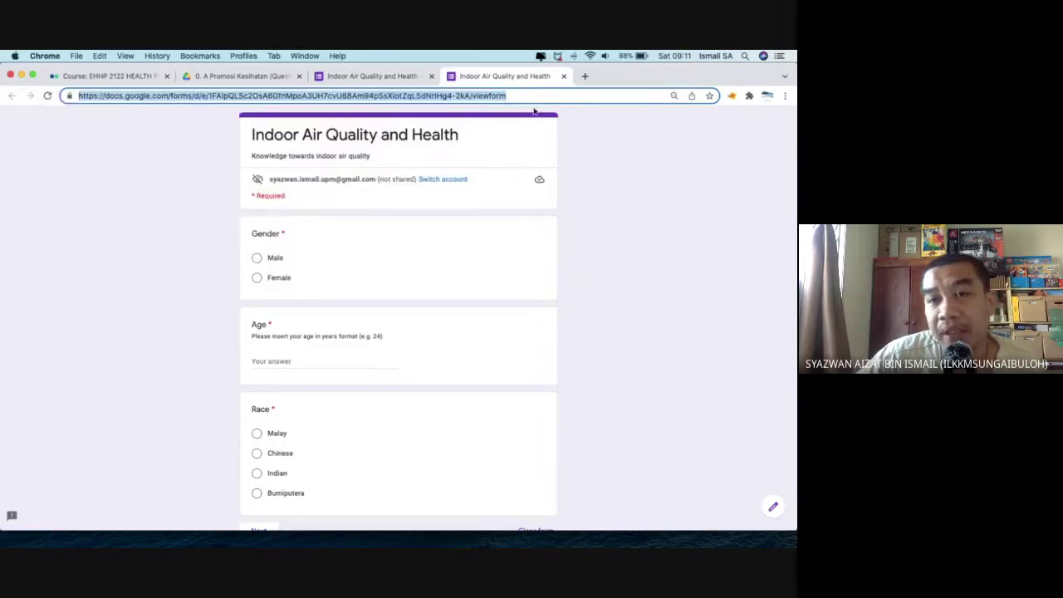
Close the respondent preview and set the form's header to the football goal net image from the Work and School themes.
{"action": "left_click", "coordinate": [563, 75]}
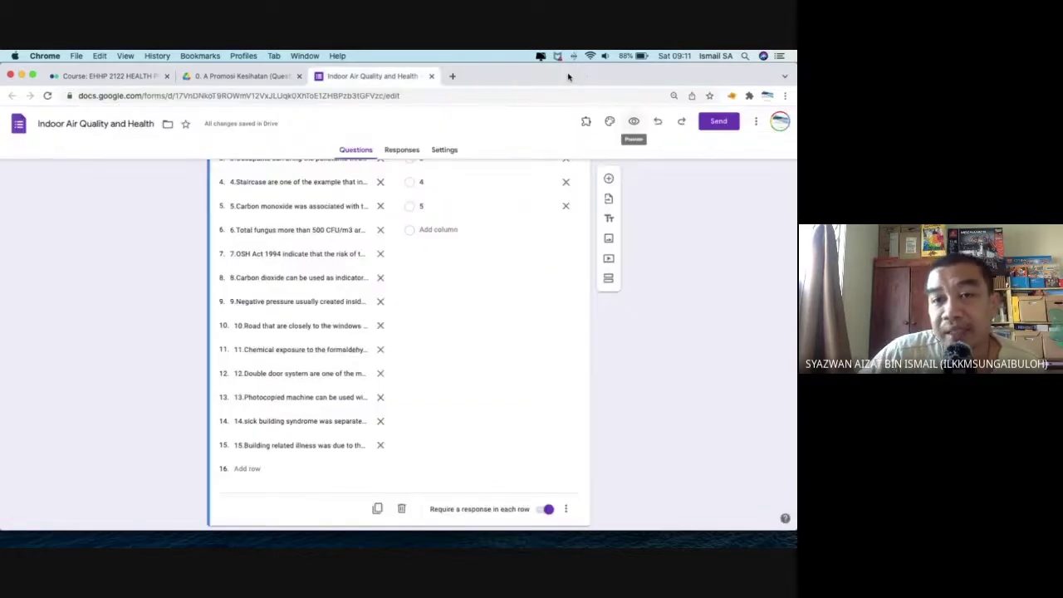
{"action": "left_click", "coordinate": [608, 123]}
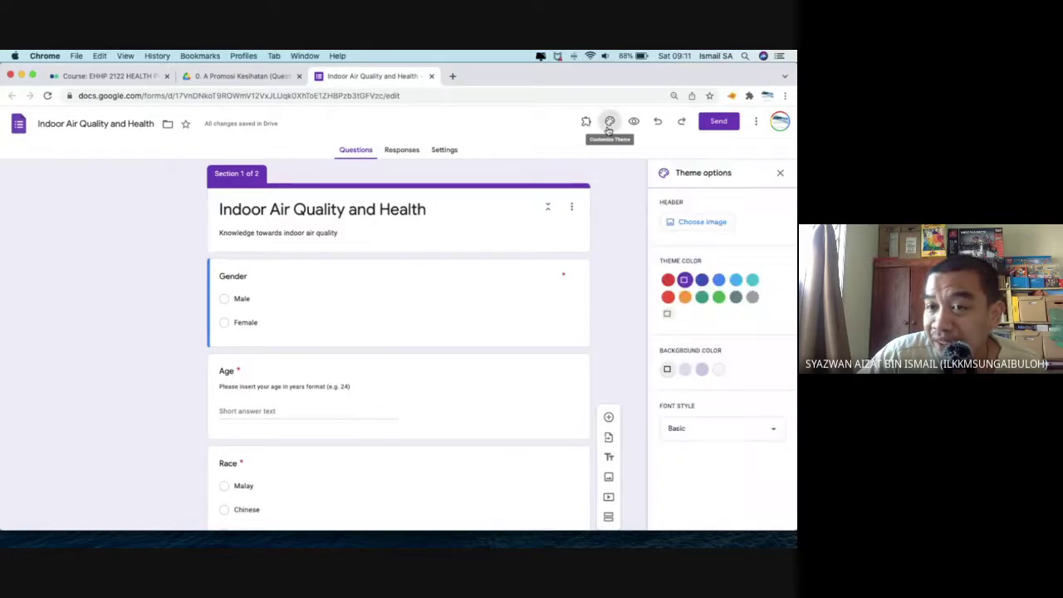
{"action": "left_click", "coordinate": [697, 222]}
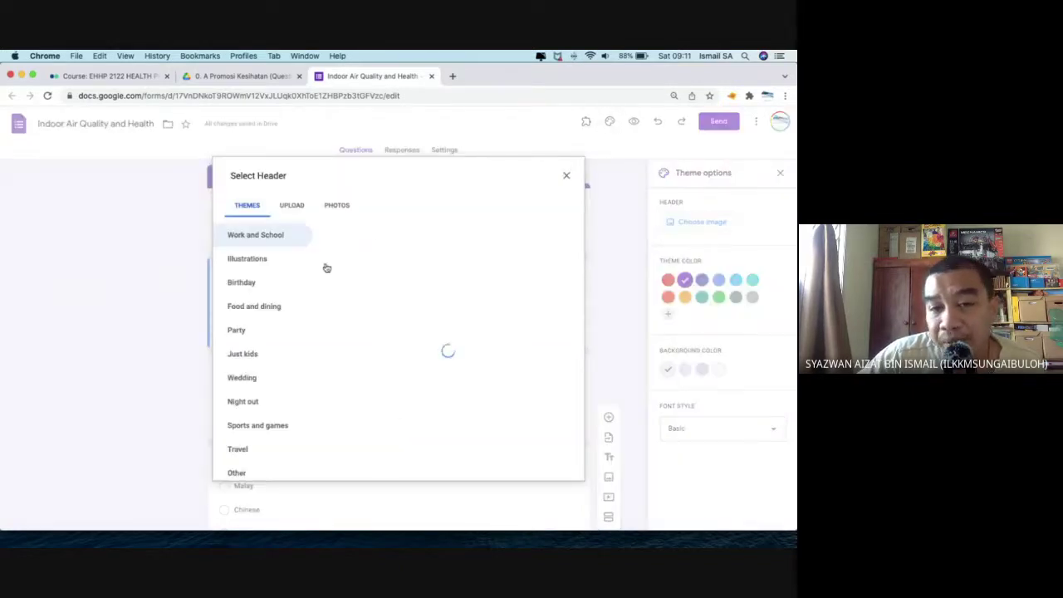
{"action": "scroll", "coordinate": [359, 346], "scroll_direction": "down", "scroll_amount": 3}
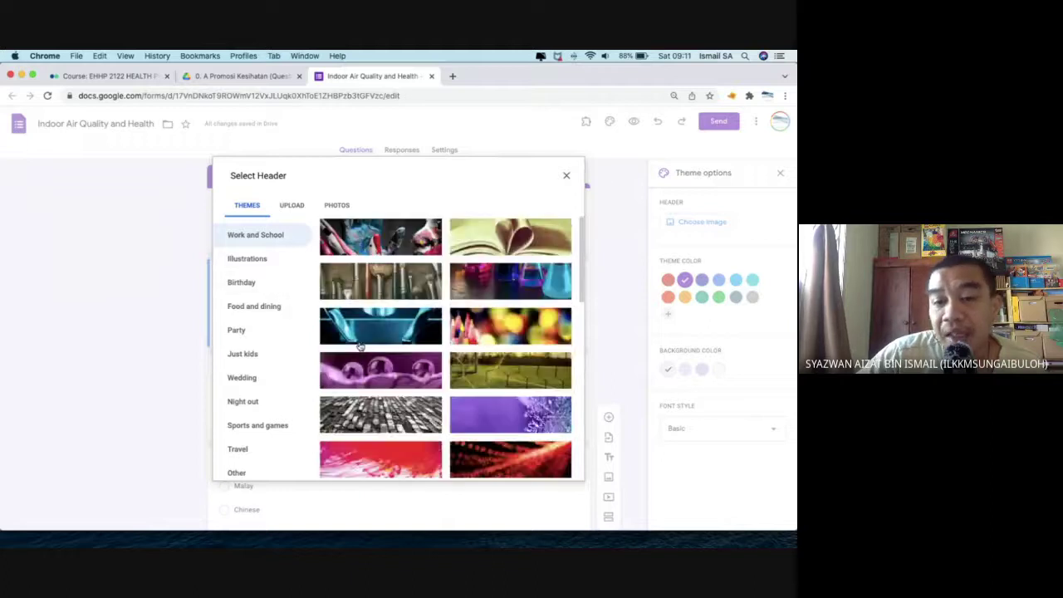
{"action": "left_click", "coordinate": [478, 359]}
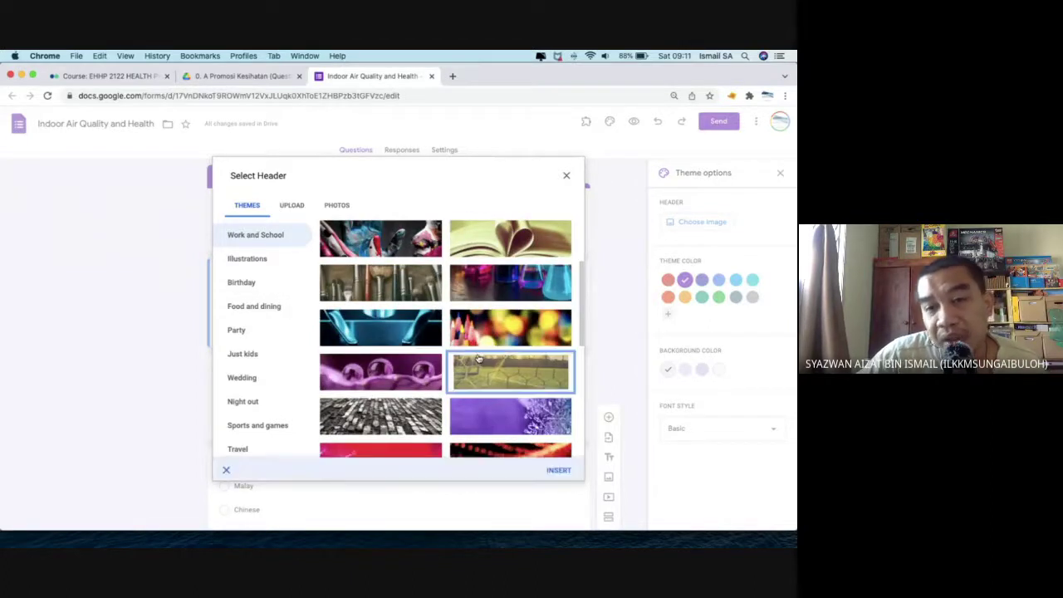
{"action": "left_click", "coordinate": [555, 467]}
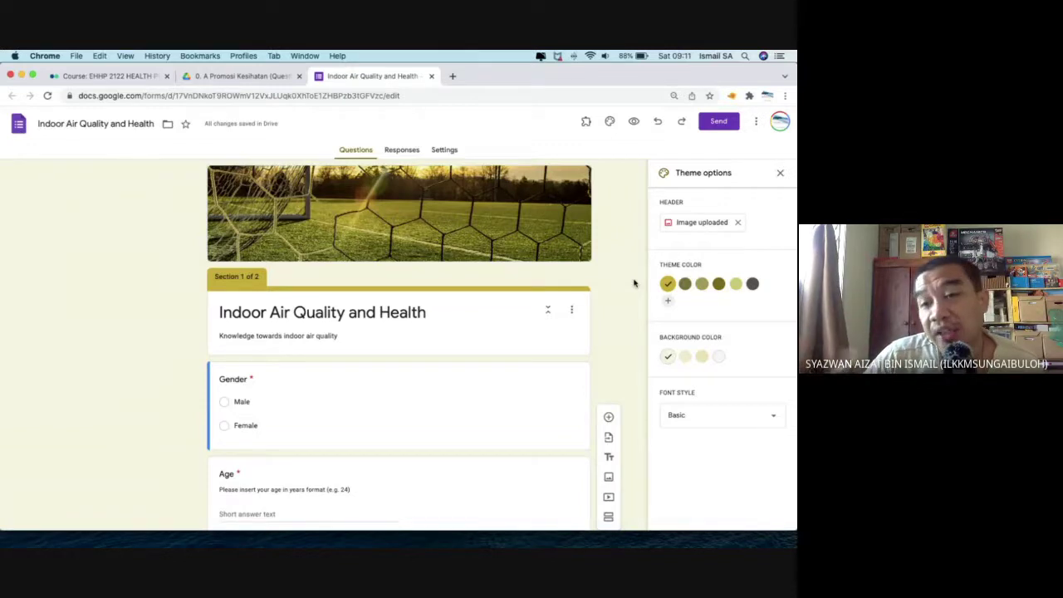
{"action": "left_click", "coordinate": [781, 173]}
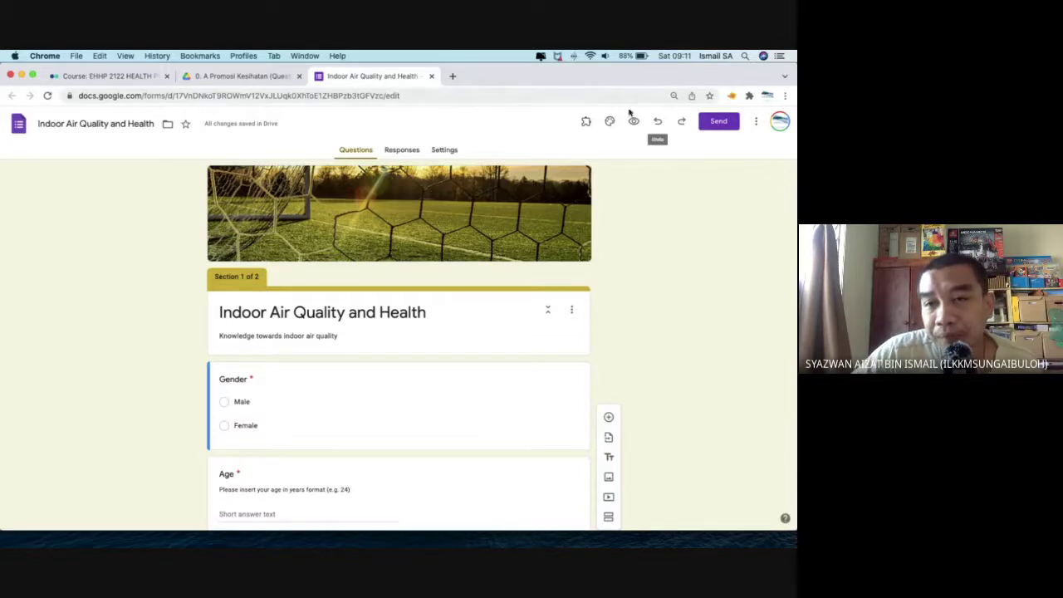
Set the form's response destination to a new spreadsheet and create it.
{"action": "left_click", "coordinate": [402, 150]}
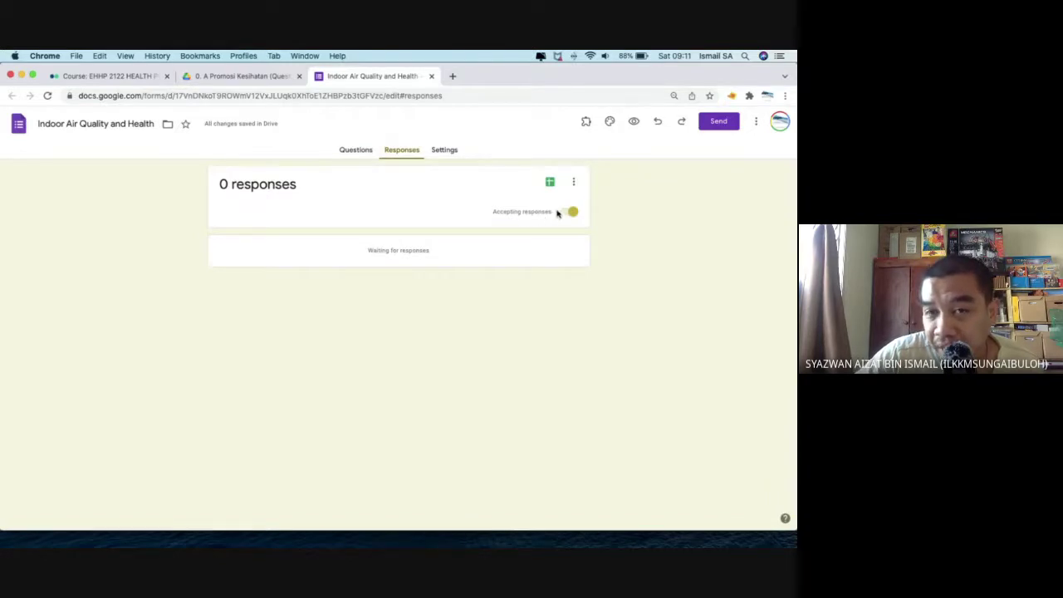
{"action": "left_click", "coordinate": [240, 76]}
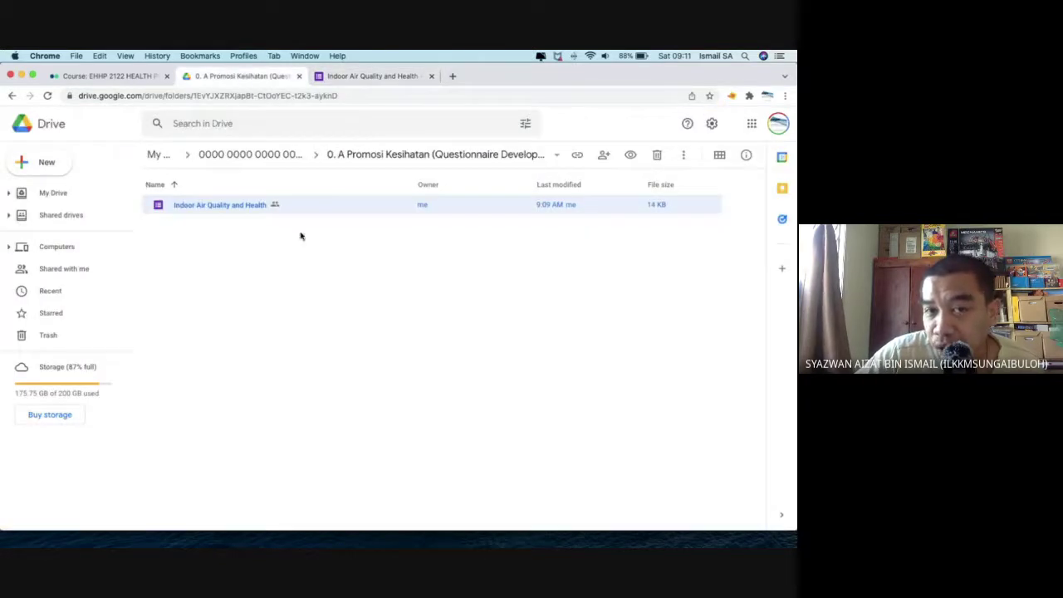
{"action": "left_click", "coordinate": [336, 77]}
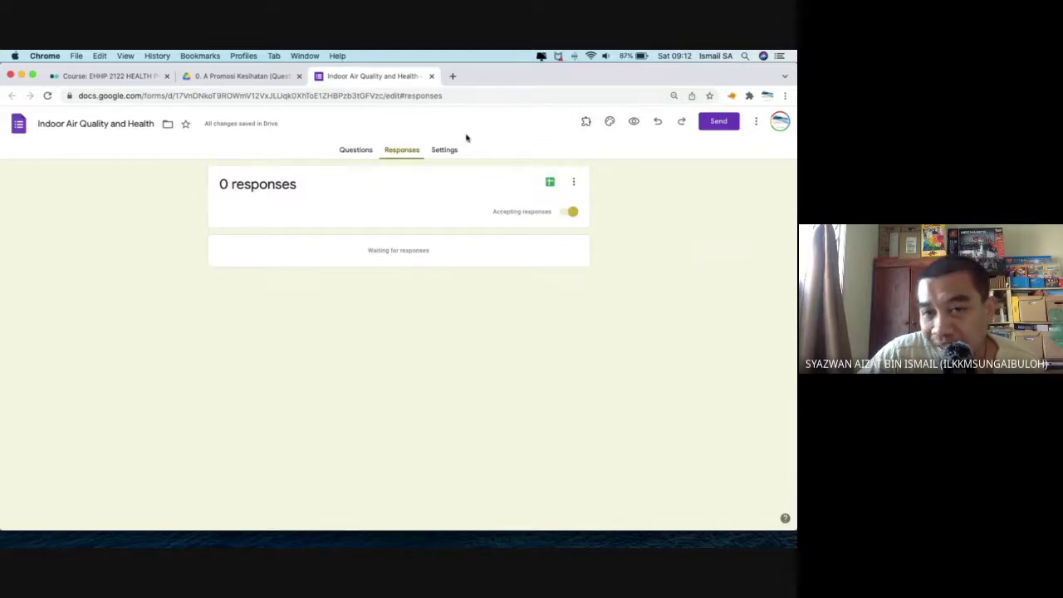
{"action": "left_click", "coordinate": [576, 182]}
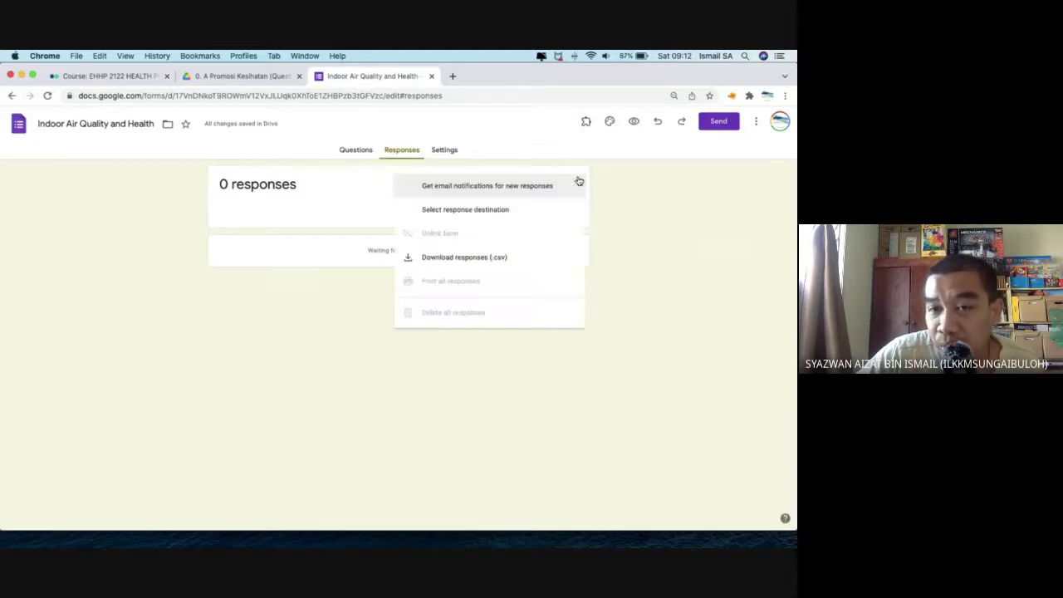
{"action": "left_click", "coordinate": [531, 212]}
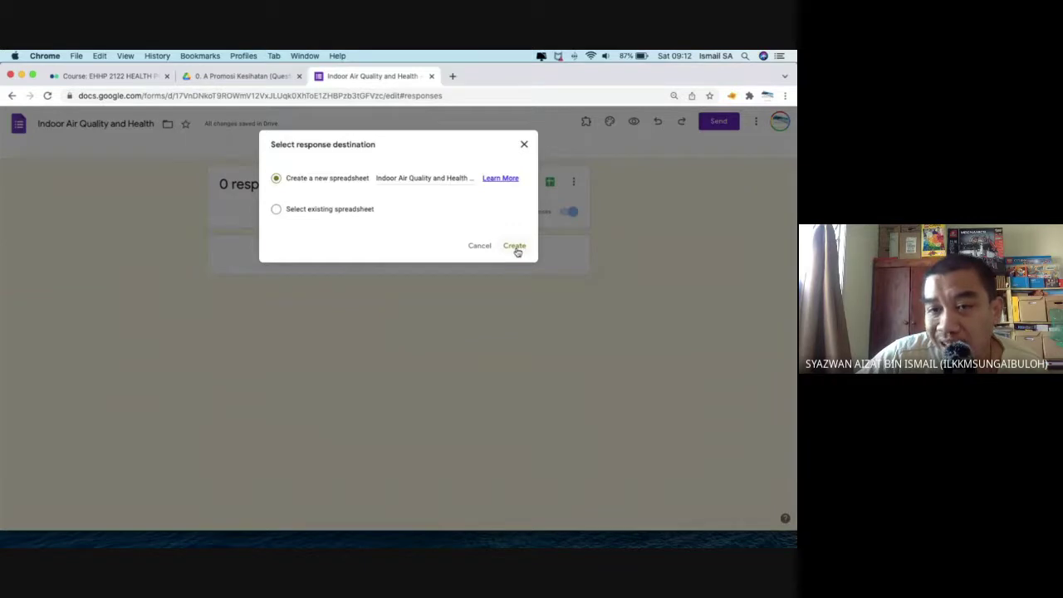
{"action": "left_click", "coordinate": [515, 245]}
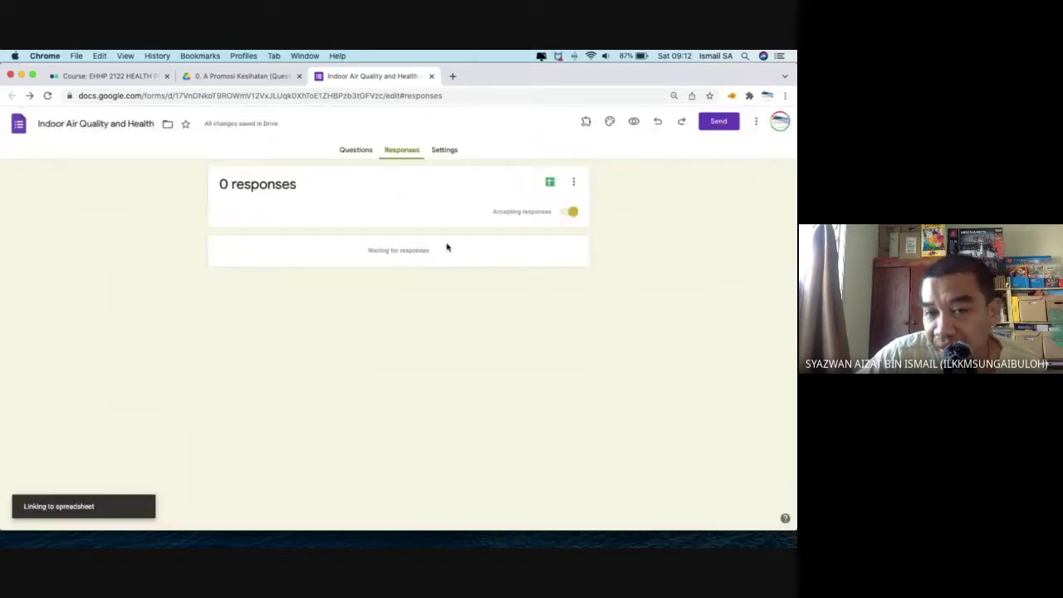
Open the Indoor Air Quality and Health (Responses) spreadsheet from the Drive folder and examine its question column headers.
{"action": "left_click", "coordinate": [262, 82]}
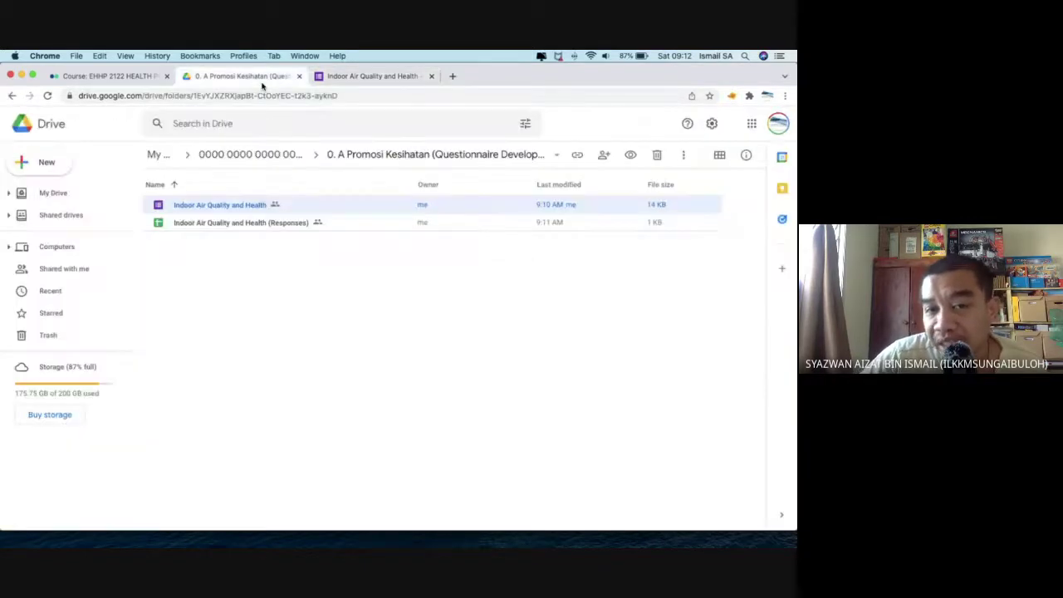
{"action": "left_click", "coordinate": [229, 231]}
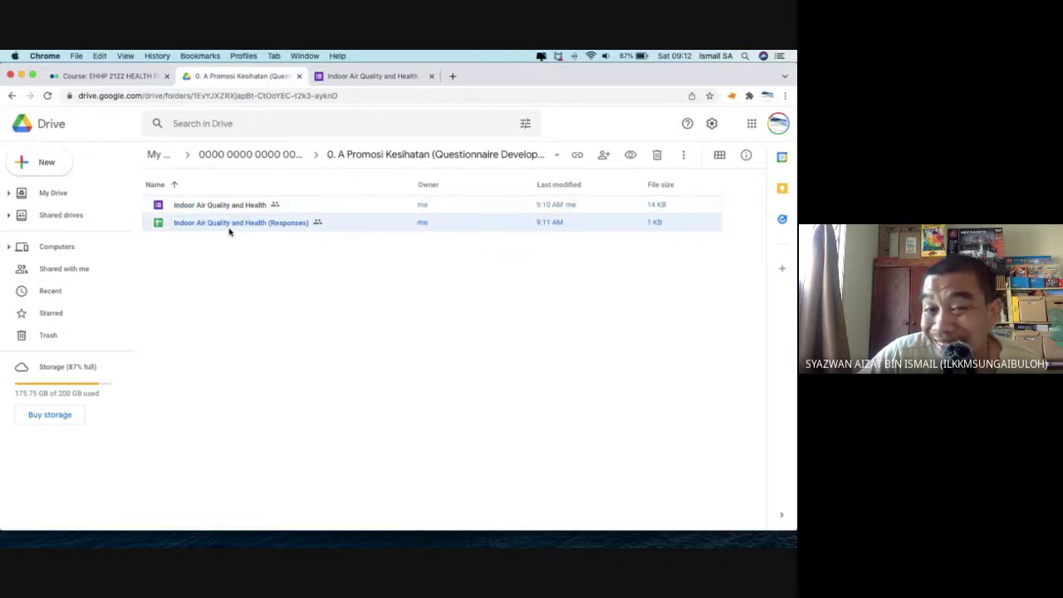
{"action": "double_click", "coordinate": [229, 231]}
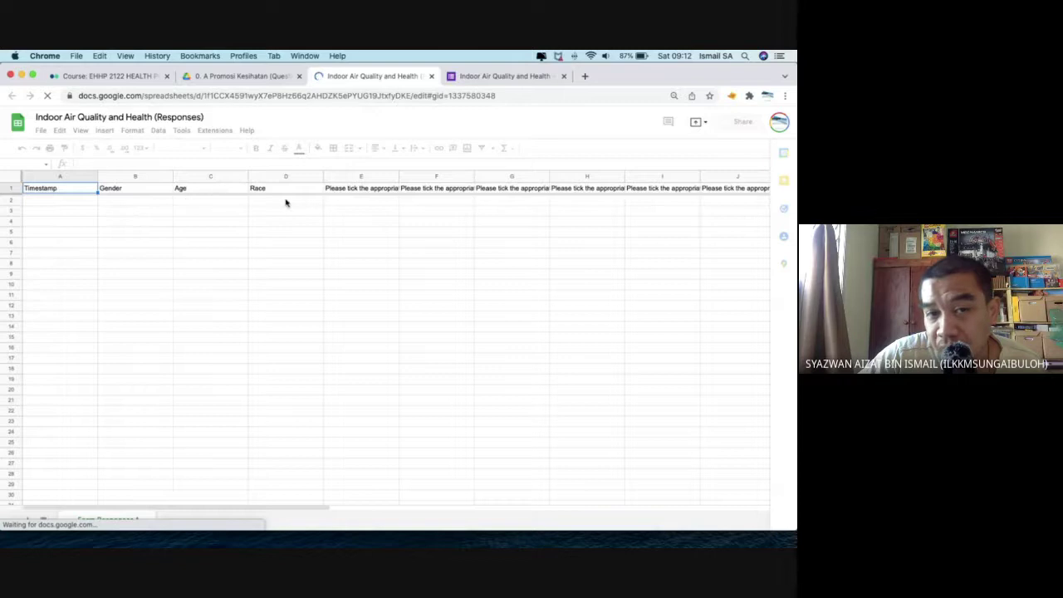
{"action": "left_click", "coordinate": [349, 191]}
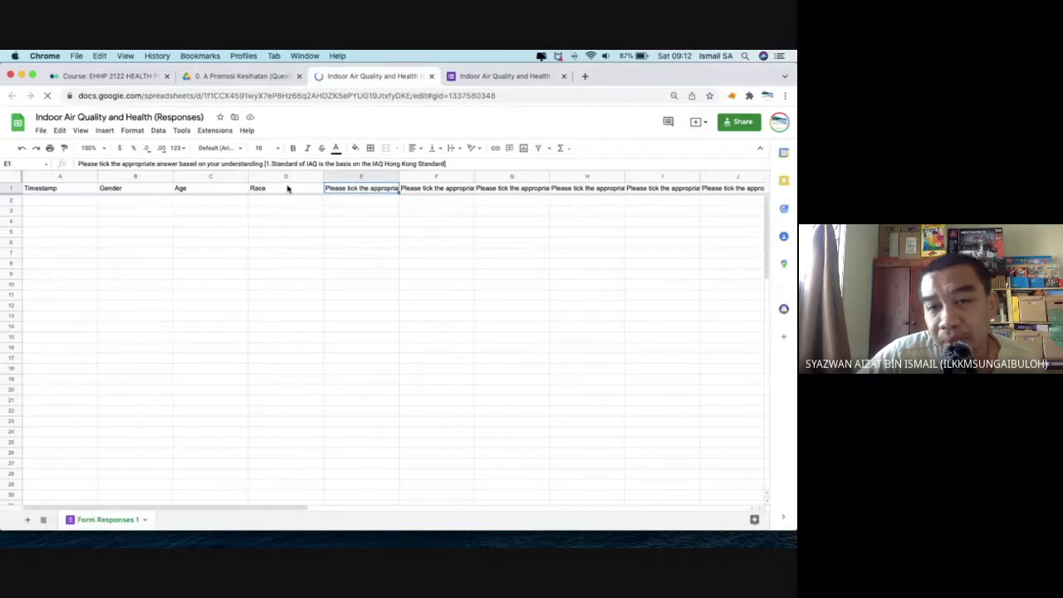
{"action": "left_click", "coordinate": [352, 203]}
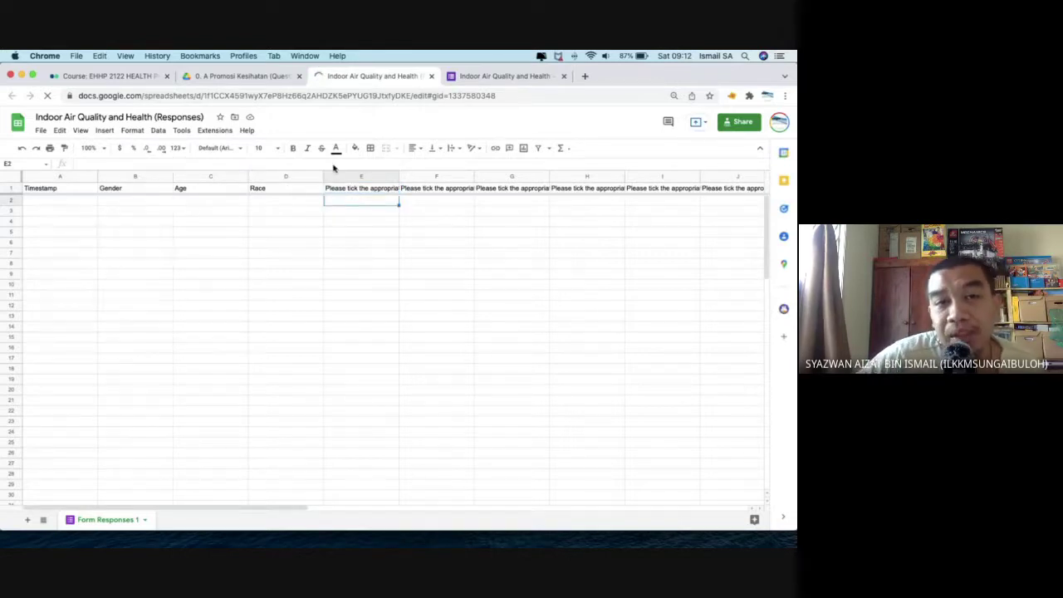
Close the responses spreadsheet and the form editor, then reopen the Indoor Air Quality and Health (Responses) spreadsheet from the Drive folder.
{"action": "left_click", "coordinate": [265, 77]}
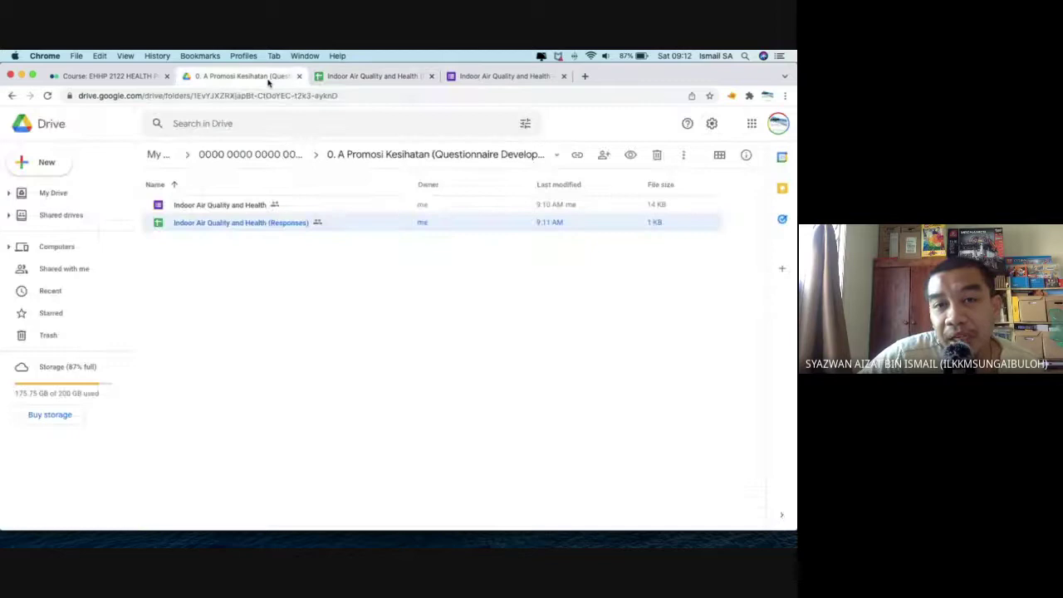
{"action": "left_click", "coordinate": [476, 76]}
{"action": "left_click", "coordinate": [432, 76]}
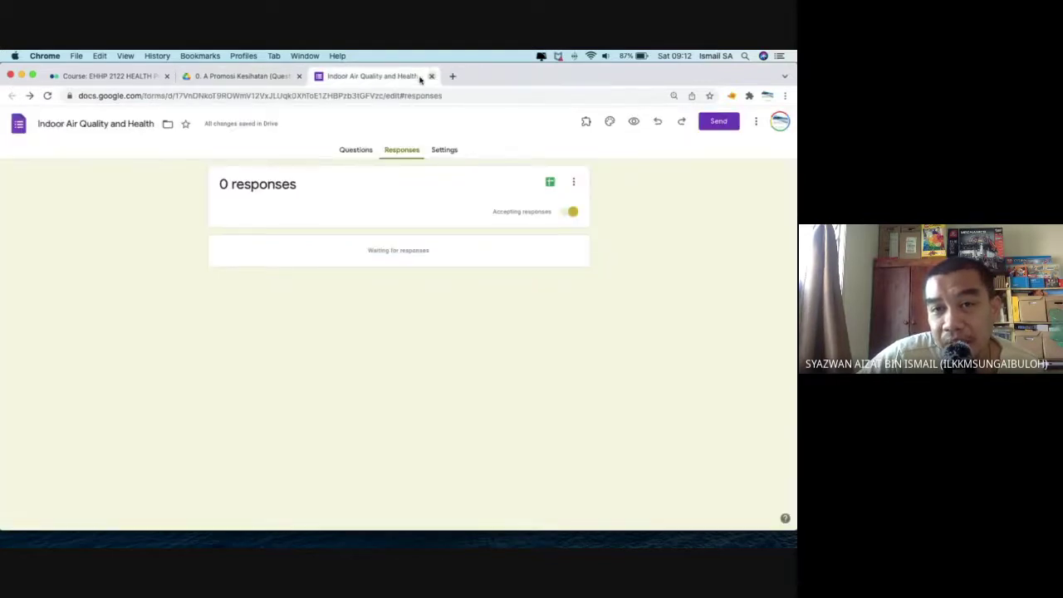
{"action": "left_click", "coordinate": [432, 76]}
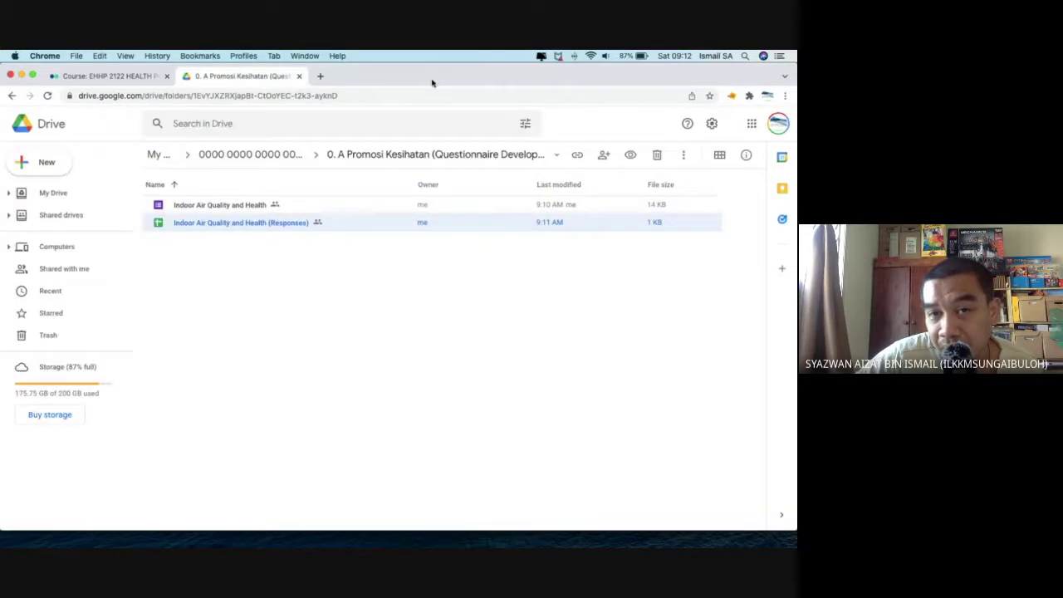
{"action": "left_click", "coordinate": [322, 205]}
{"action": "left_click", "coordinate": [318, 221]}
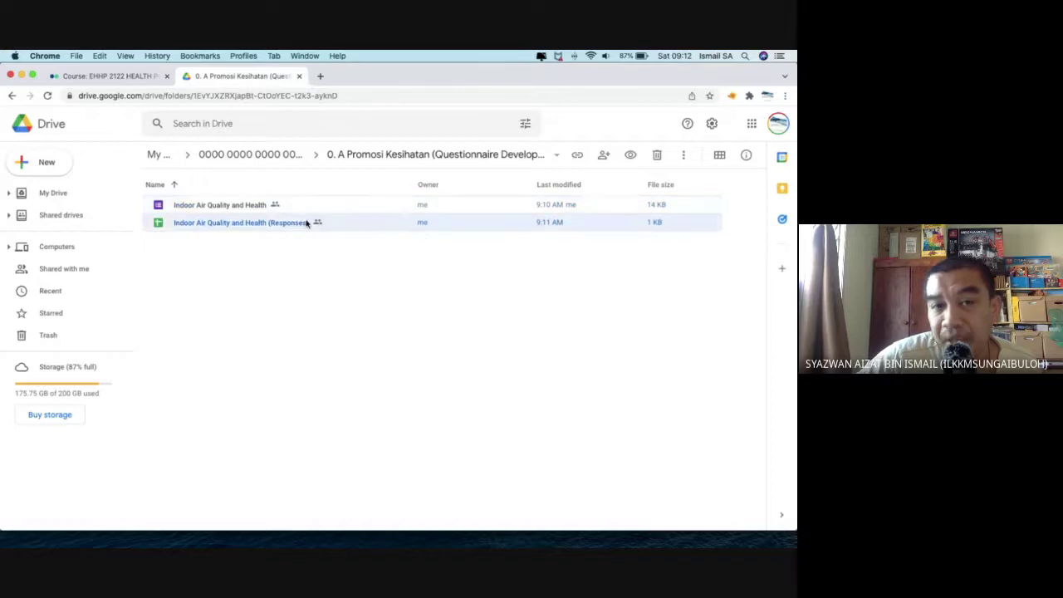
{"action": "double_click", "coordinate": [307, 222]}
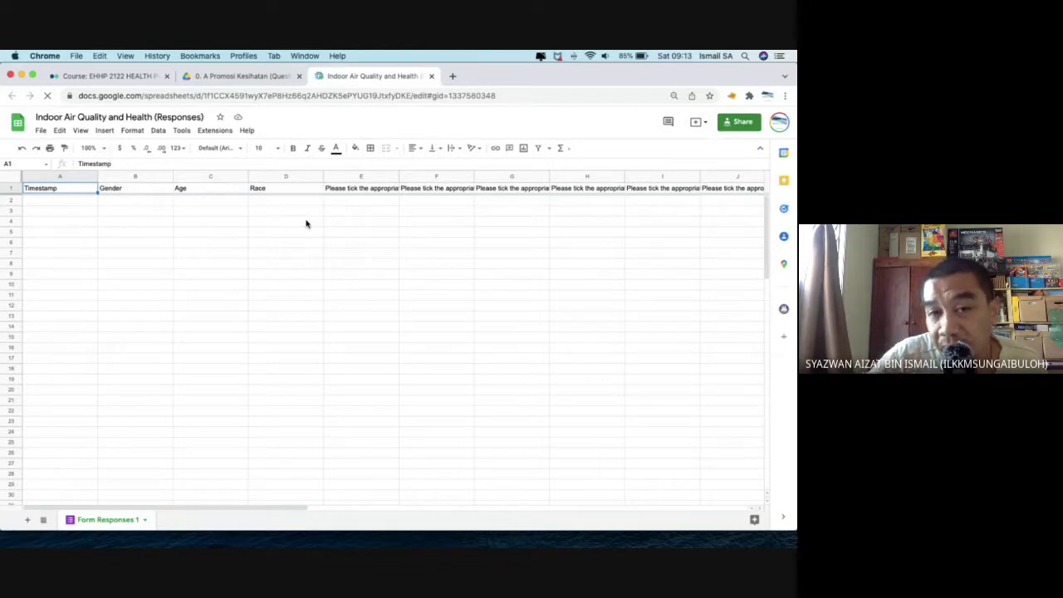
From the responses spreadsheet, choose to embed the linked form in a webpage and copy its embed HTML code.
{"action": "left_click", "coordinate": [184, 132]}
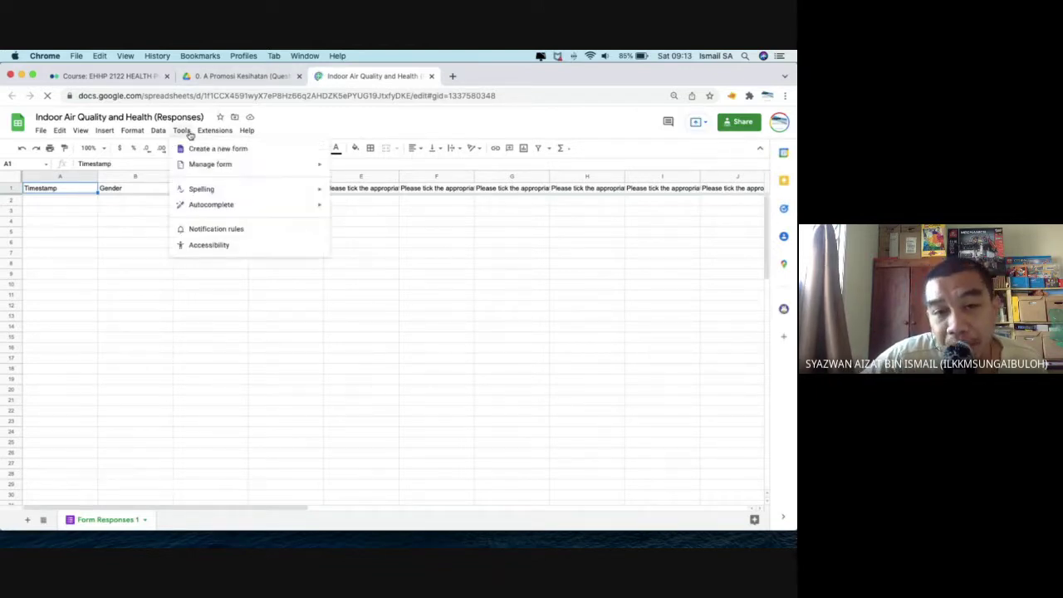
{"action": "left_click", "coordinate": [206, 135]}
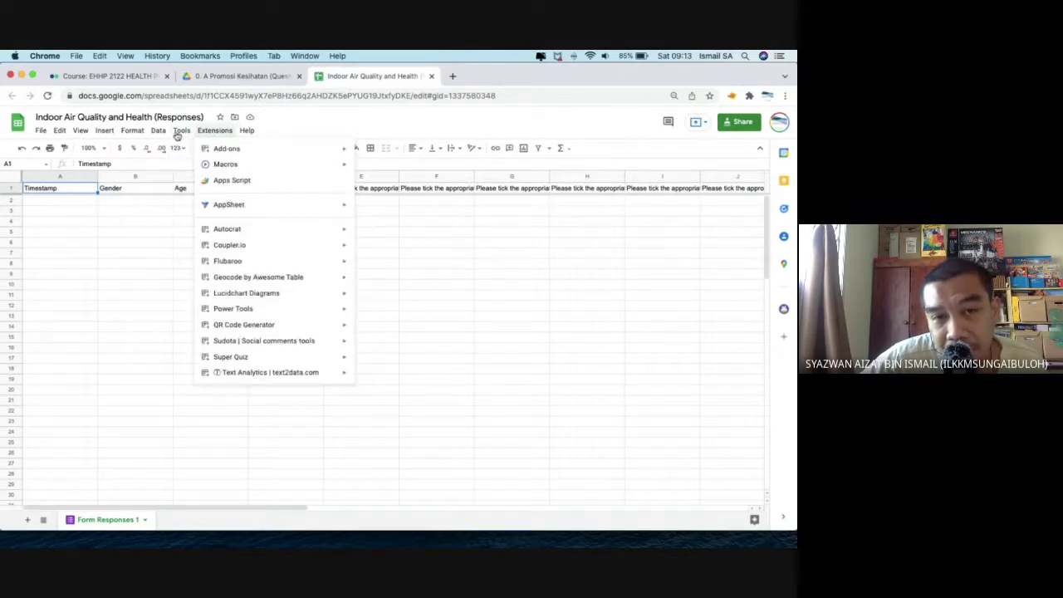
{"action": "left_click", "coordinate": [177, 135]}
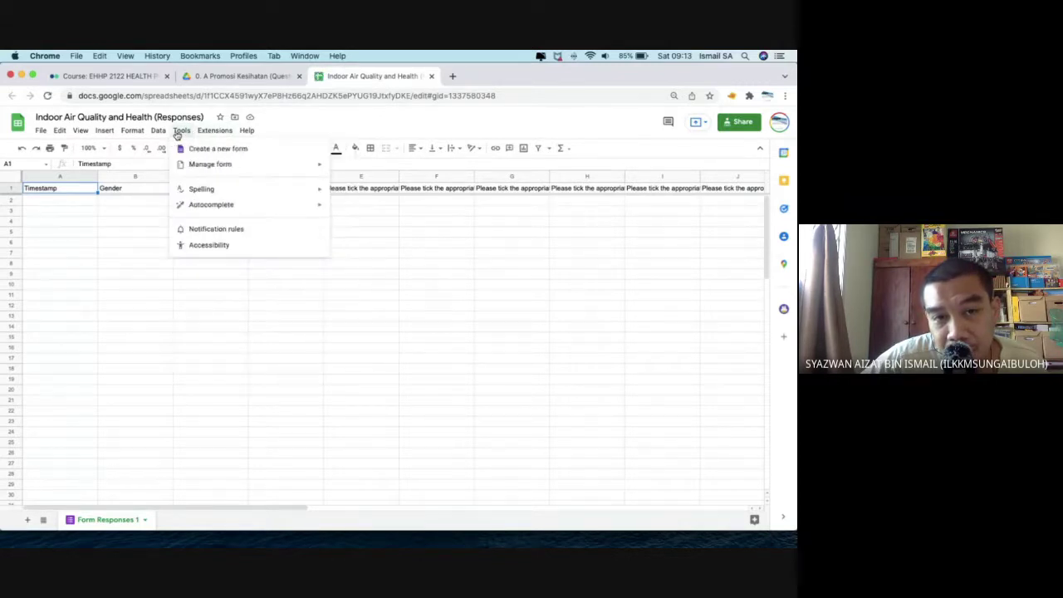
{"action": "left_click", "coordinate": [137, 132]}
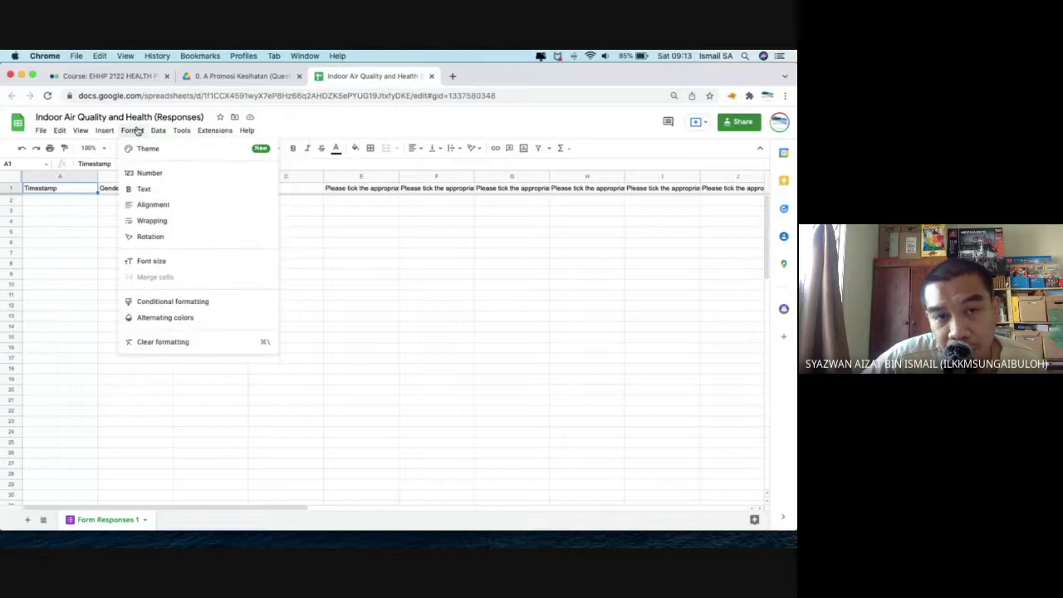
{"action": "mouse_move", "coordinate": [158, 132]}
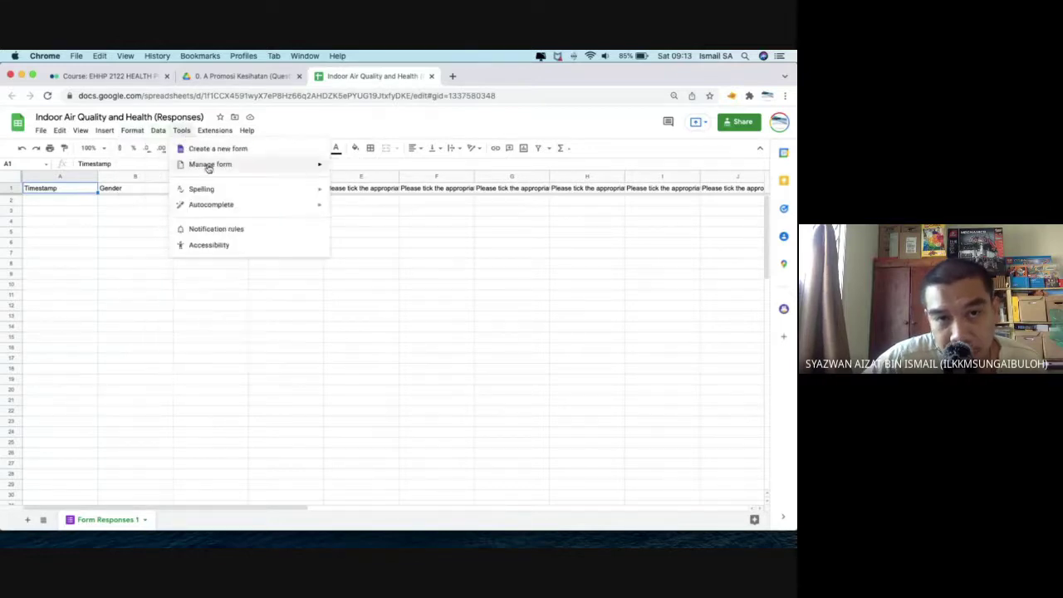
{"action": "mouse_move", "coordinate": [210, 168]}
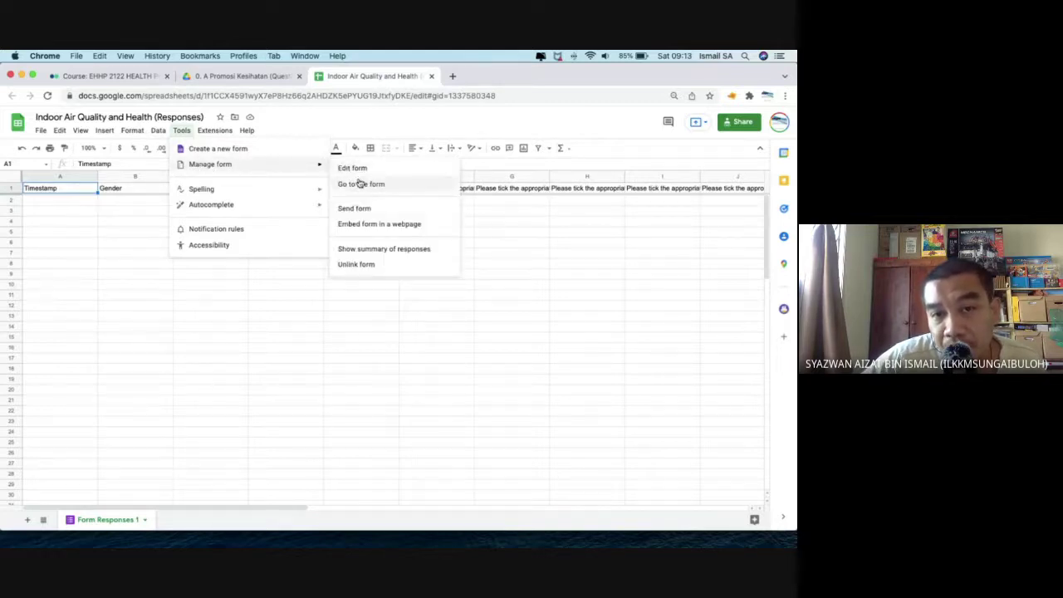
{"action": "left_click", "coordinate": [369, 225]}
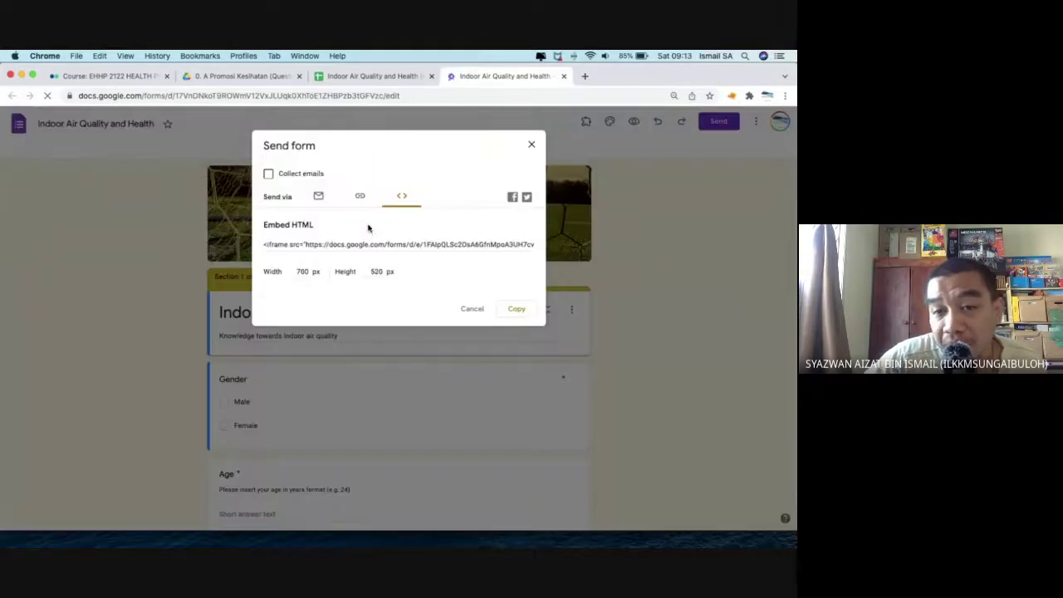
{"action": "left_click", "coordinate": [379, 244]}
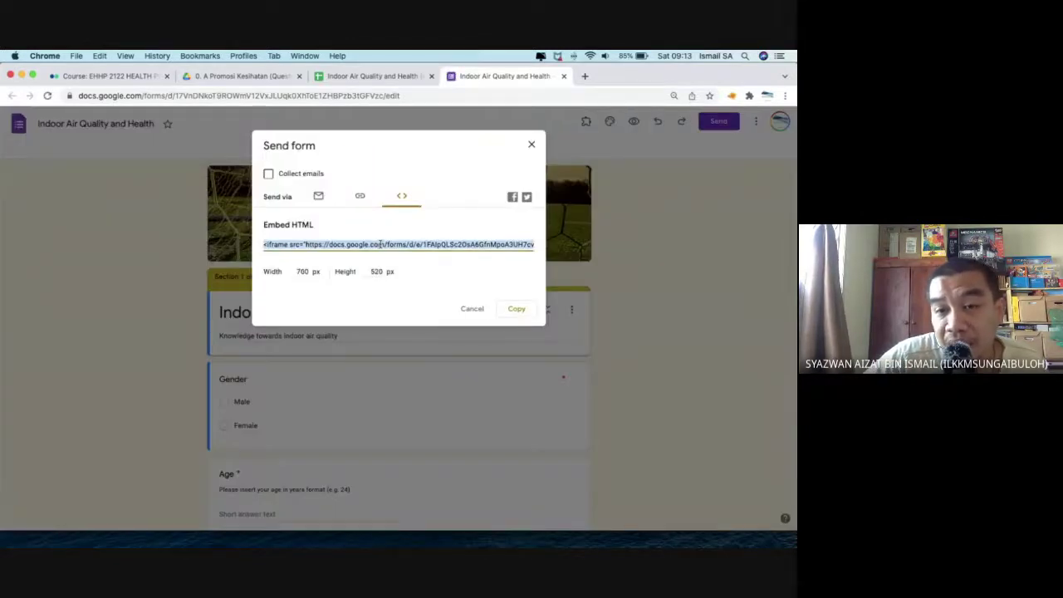
{"action": "left_click", "coordinate": [515, 309]}
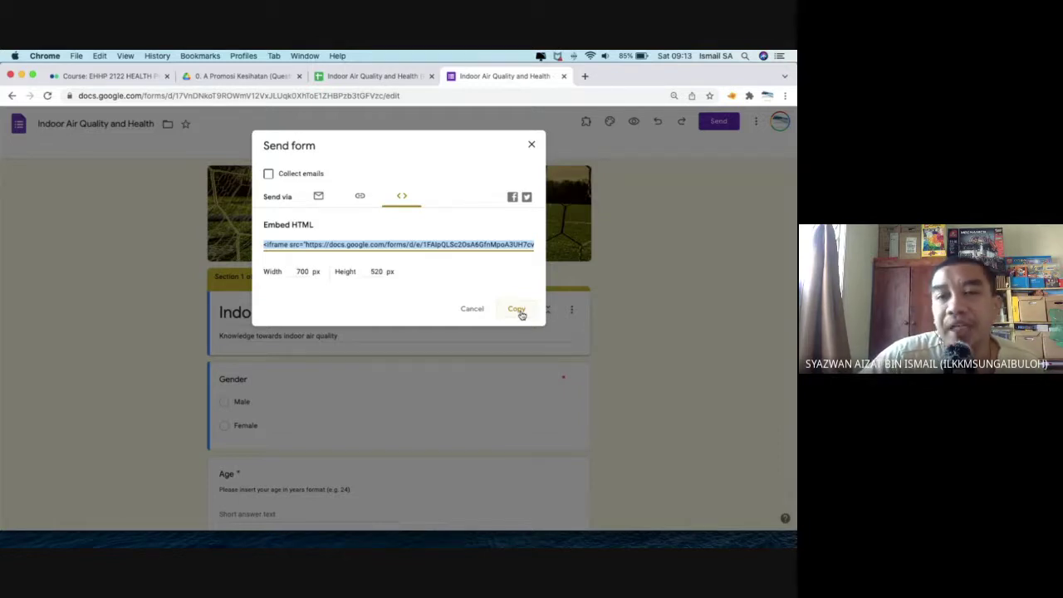
Switch to the mybrick Chrome profile, search for Google Sites, and open the IAQ and Health site for editing.
{"action": "left_click", "coordinate": [767, 97]}
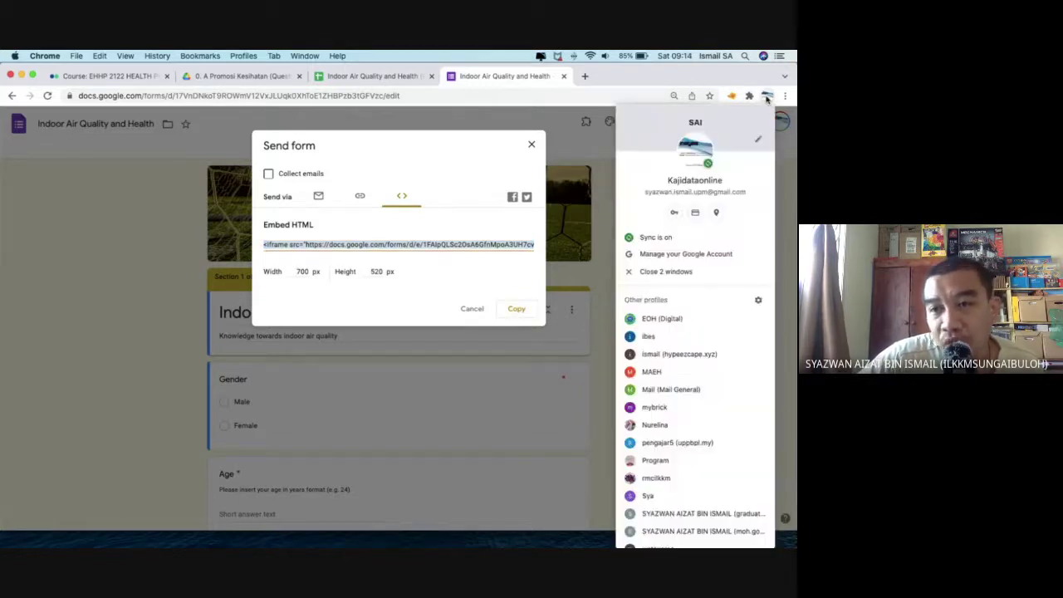
{"action": "left_click", "coordinate": [693, 407]}
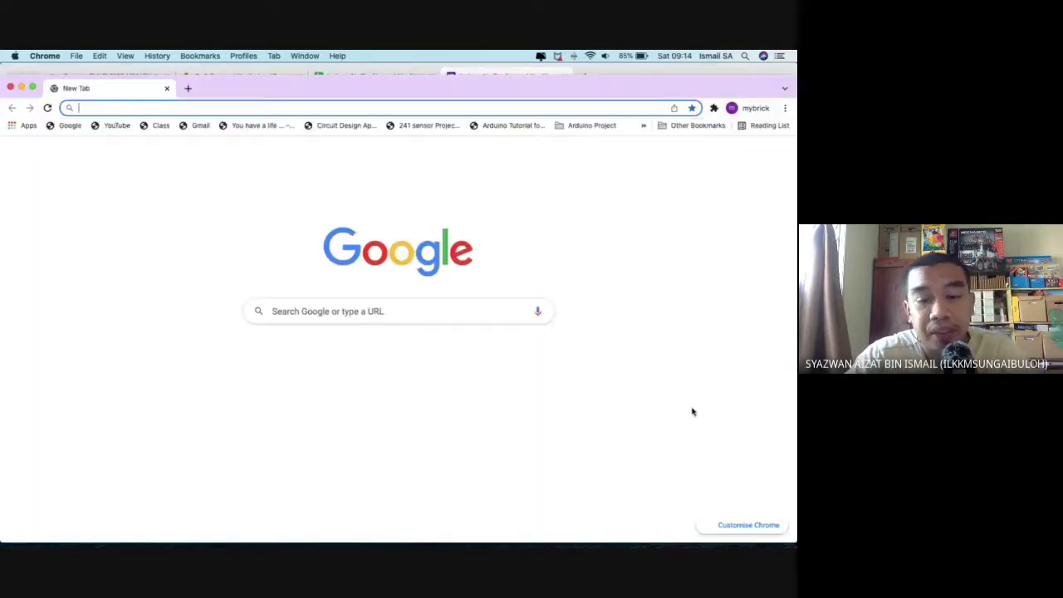
{"action": "type", "text": "google s"}
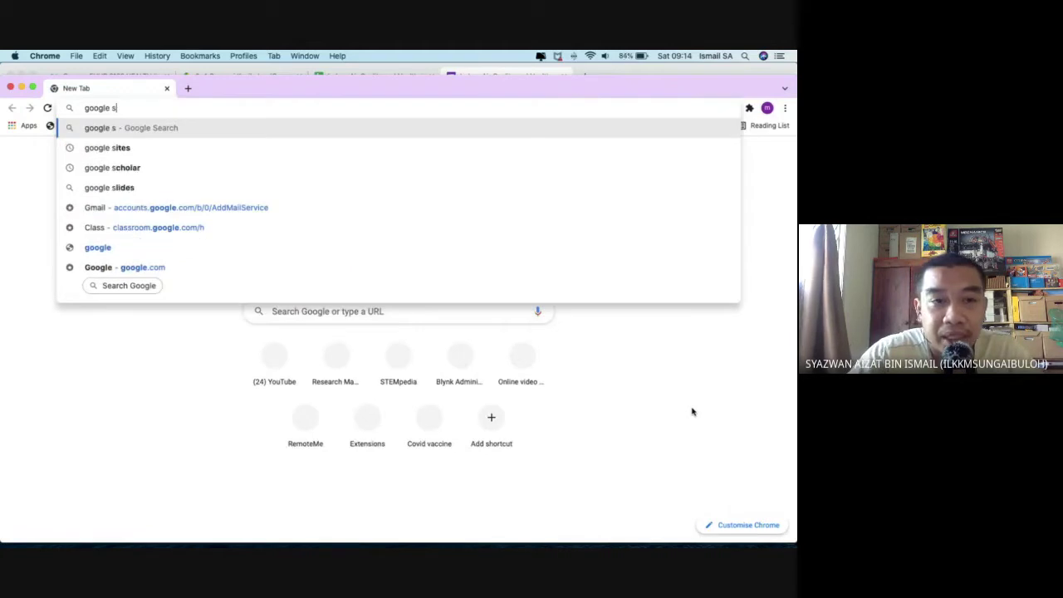
{"action": "type", "text": "ites"}
{"action": "key", "text": "Return"}
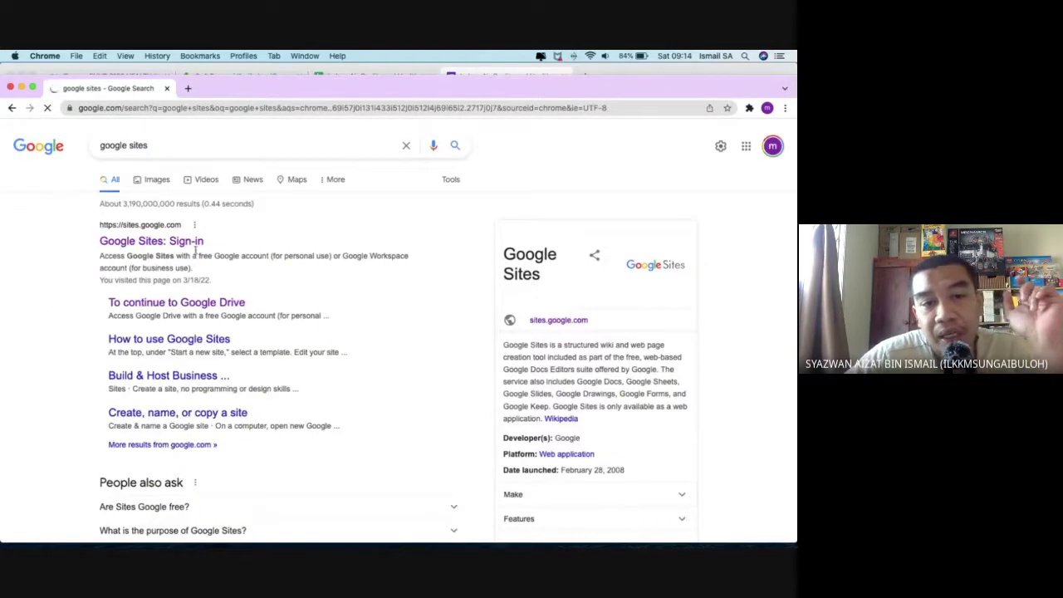
{"action": "left_click", "coordinate": [194, 246]}
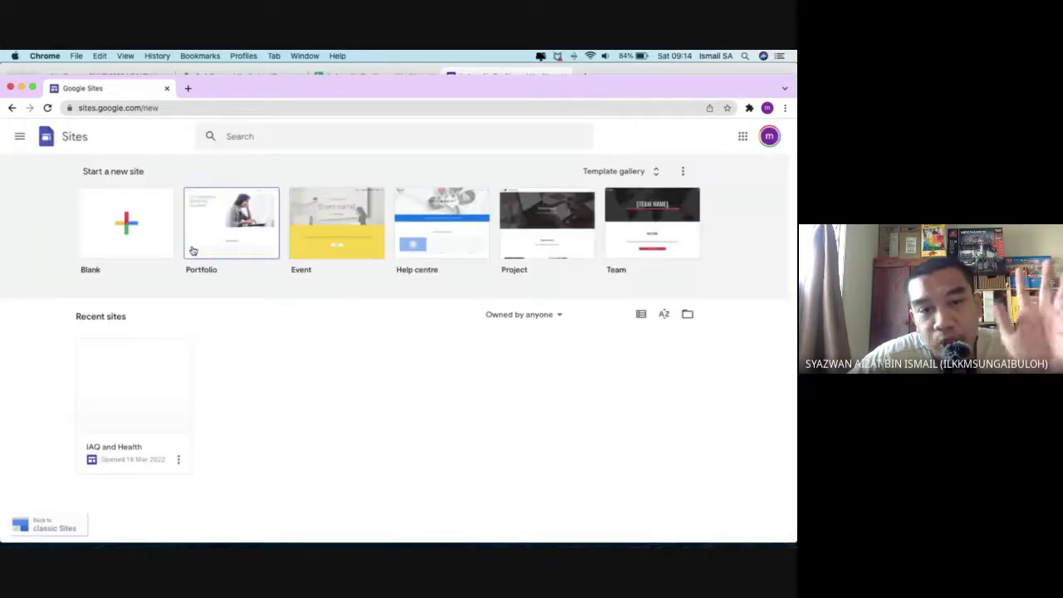
{"action": "left_click", "coordinate": [126, 222]}
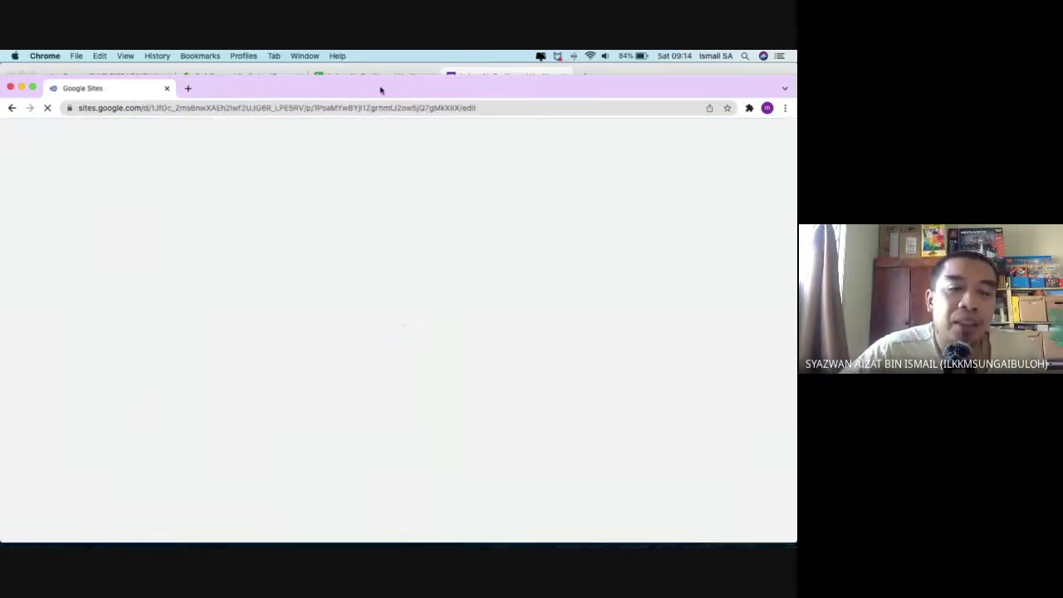
{"action": "left_click_drag", "start_coordinate": [380, 90], "coordinate": [382, 75]}
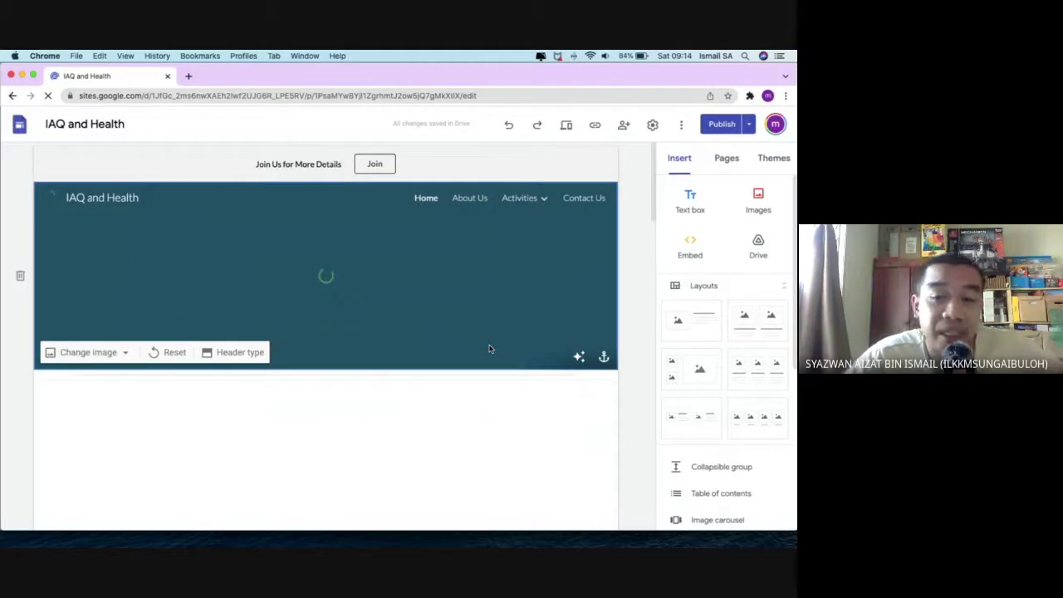
{"action": "scroll", "coordinate": [489, 349], "scroll_direction": "down", "scroll_amount": 2}
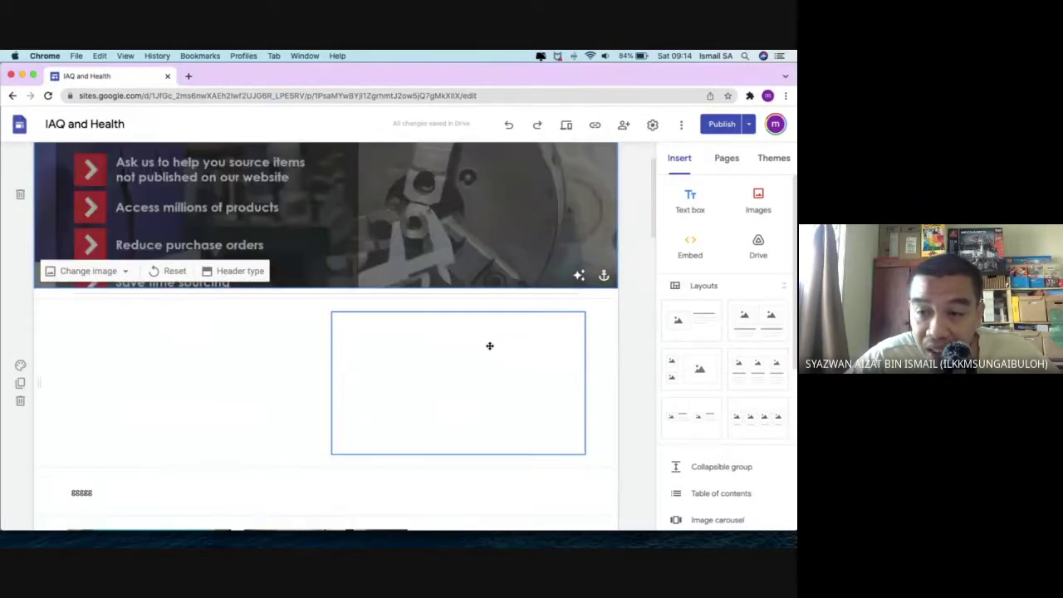
{"action": "left_click", "coordinate": [703, 328]}
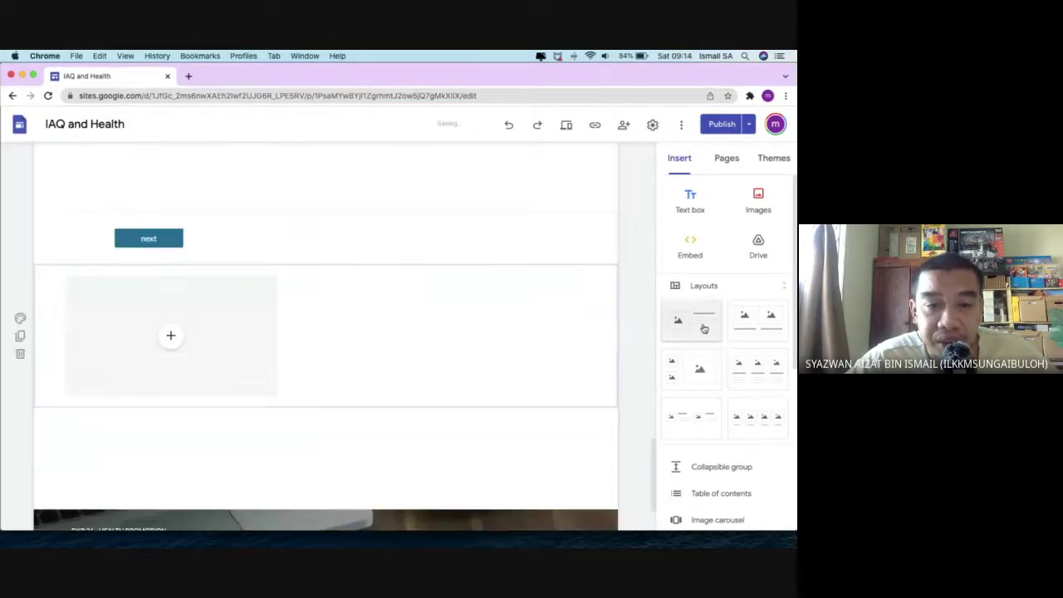
{"action": "scroll", "coordinate": [364, 336], "scroll_direction": "up", "scroll_amount": 6}
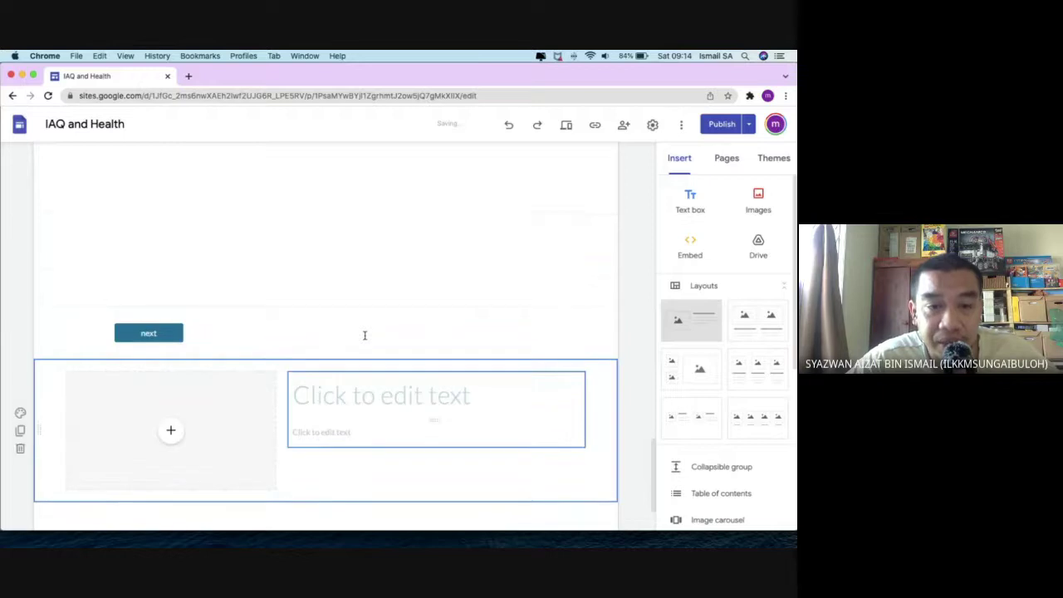
{"action": "scroll", "coordinate": [354, 359], "scroll_direction": "down", "scroll_amount": 6}
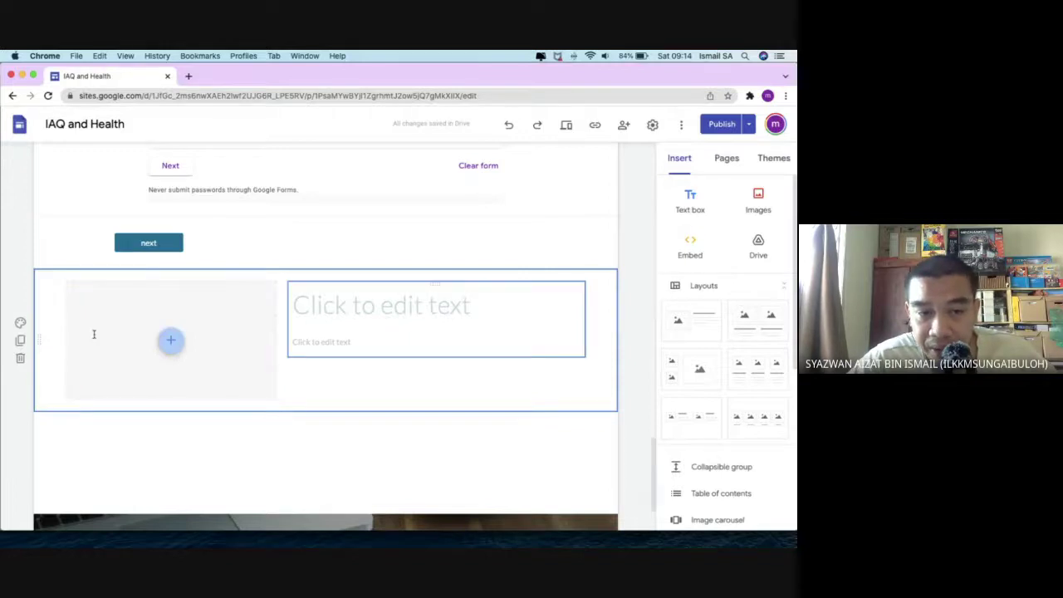
{"action": "left_click", "coordinate": [19, 367]}
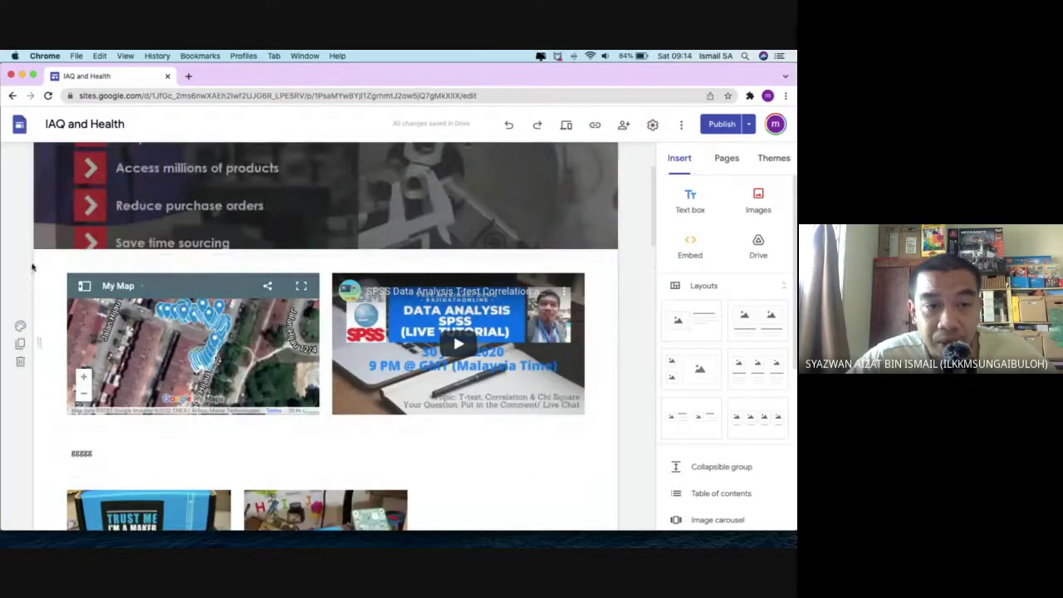
Embed the Indoor Air Quality and Health form in the site using the copied iframe code.
{"action": "left_click", "coordinate": [689, 246]}
{"action": "left_click", "coordinate": [336, 289]}
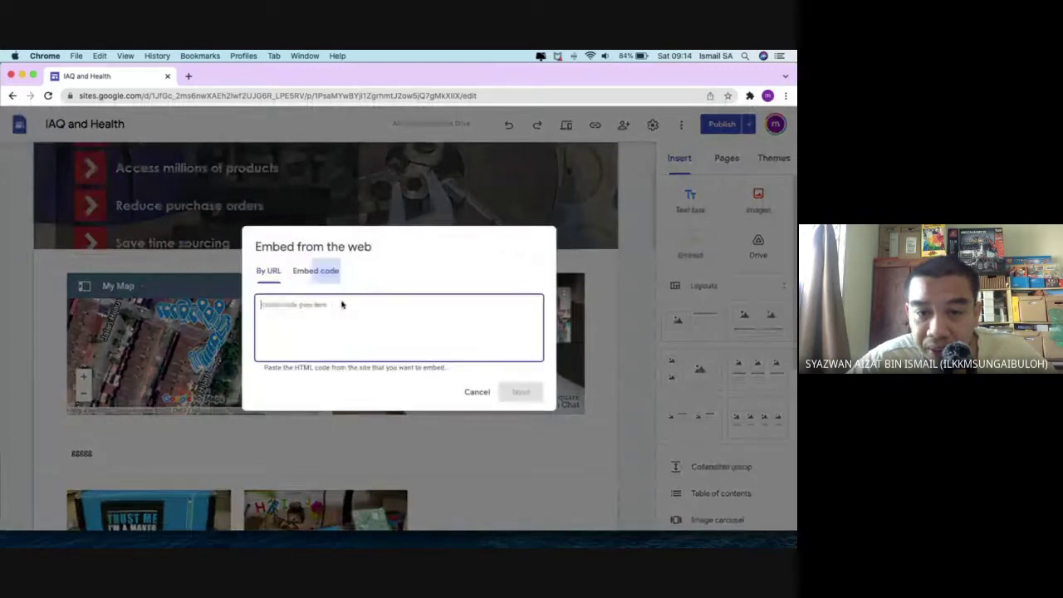
{"action": "key", "text": "super+v"}
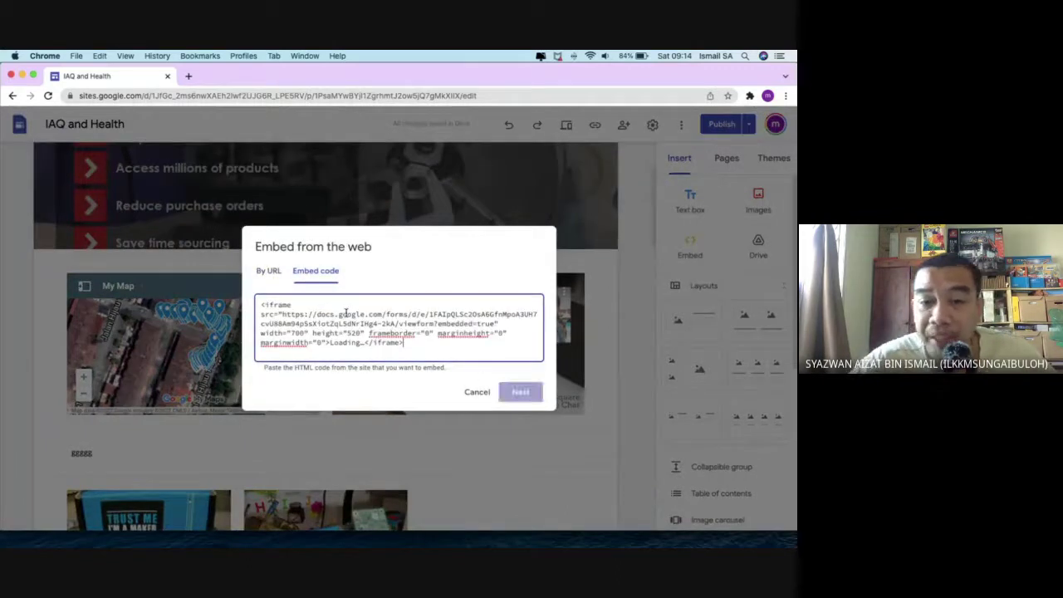
{"action": "left_click", "coordinate": [519, 392]}
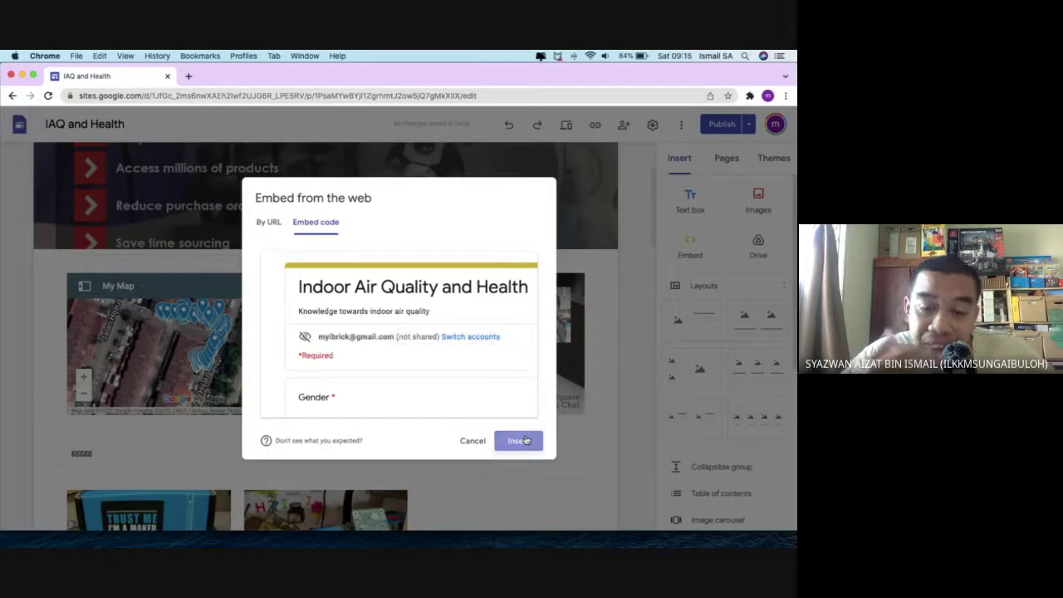
{"action": "left_click", "coordinate": [523, 438]}
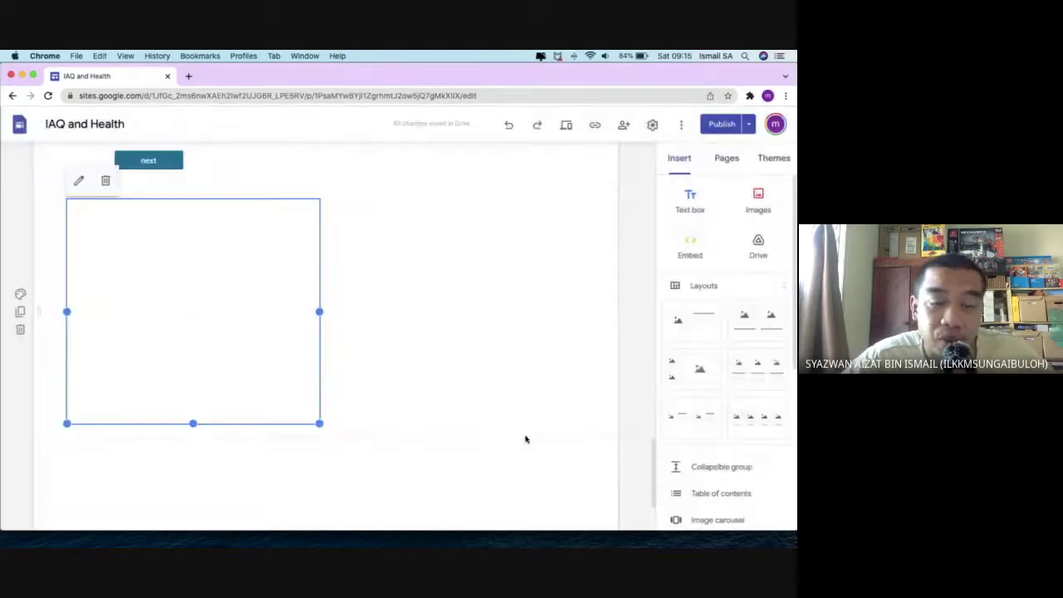
Move the overlapping Chrome and SPSS data editor windows lower on the desktop and minimize the SPSS output viewer.
{"action": "key", "text": "ctrl+Up"}
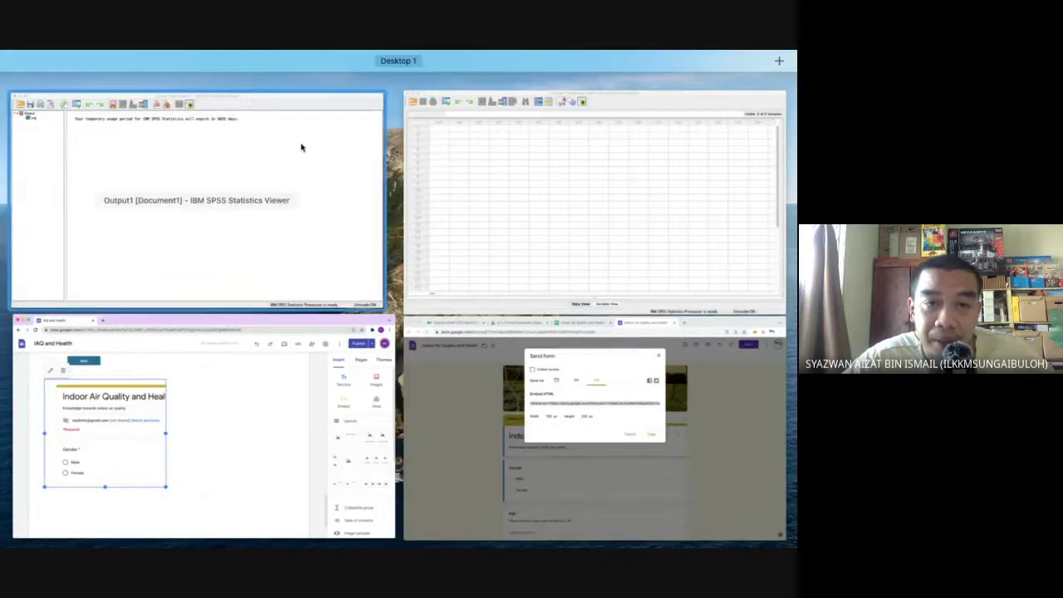
{"action": "left_click", "coordinate": [532, 427]}
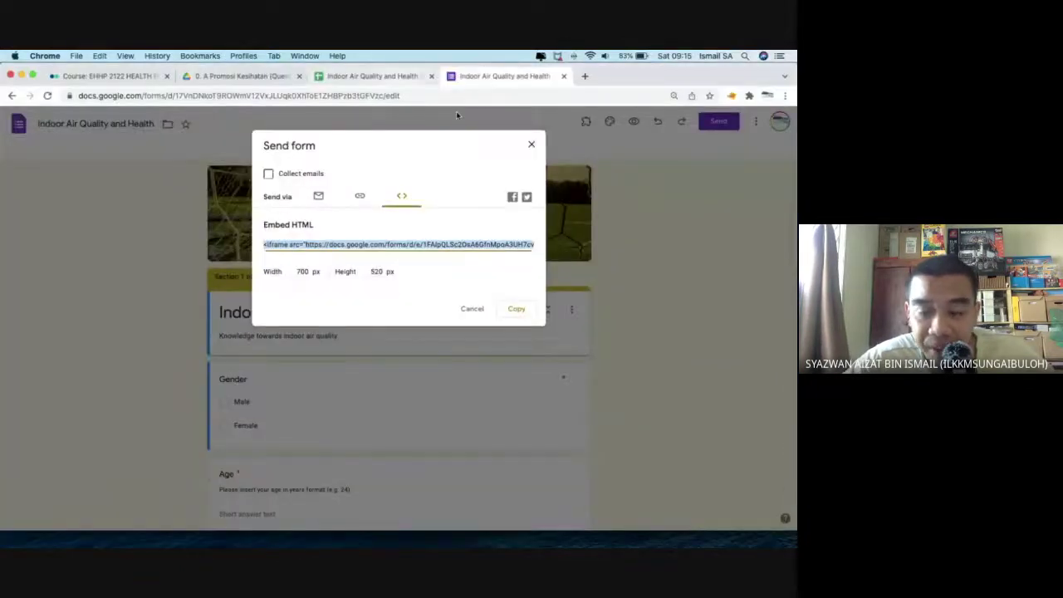
{"action": "left_click_drag", "start_coordinate": [606, 86], "coordinate": [533, 123]}
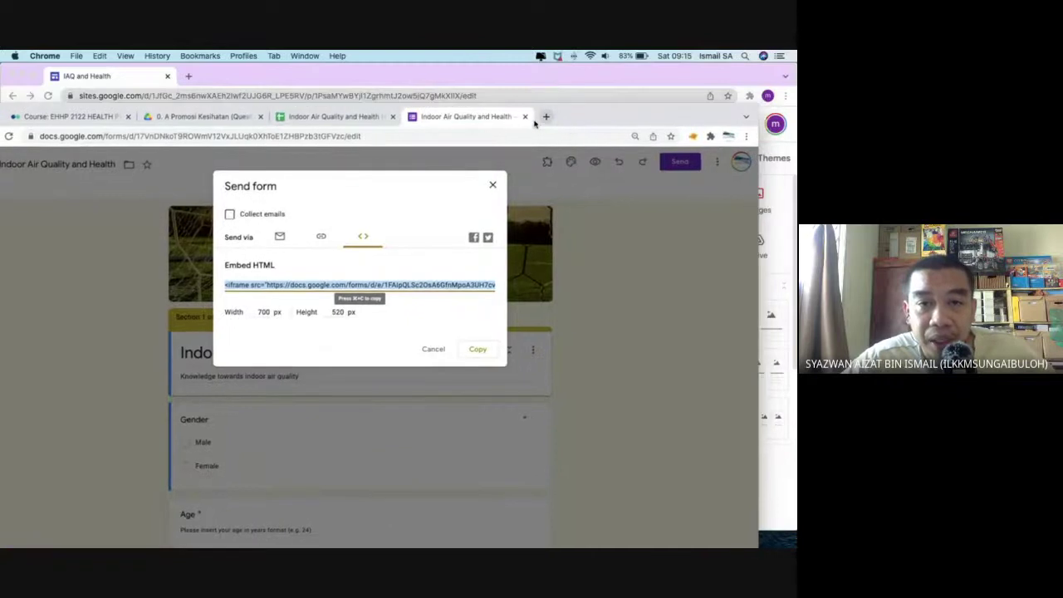
{"action": "left_click", "coordinate": [465, 79]}
{"action": "left_click_drag", "start_coordinate": [441, 74], "coordinate": [425, 121]}
{"action": "left_click", "coordinate": [434, 90]}
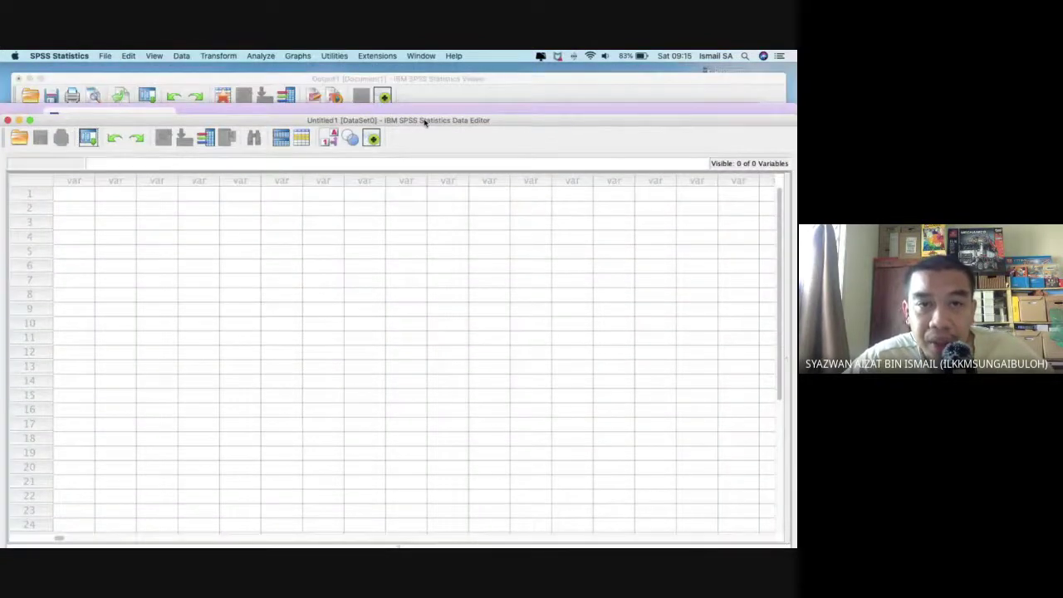
{"action": "left_click", "coordinate": [29, 78]}
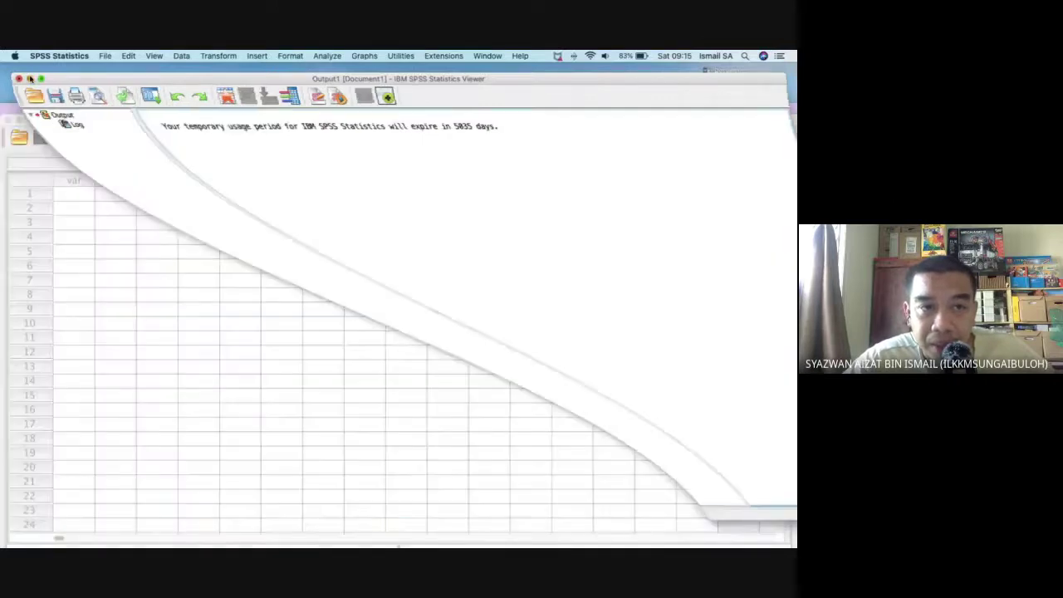
Widen the embedded form across most of the IAQ and Health page and minimize the site's window.
{"action": "key", "text": "ctrl+Up"}
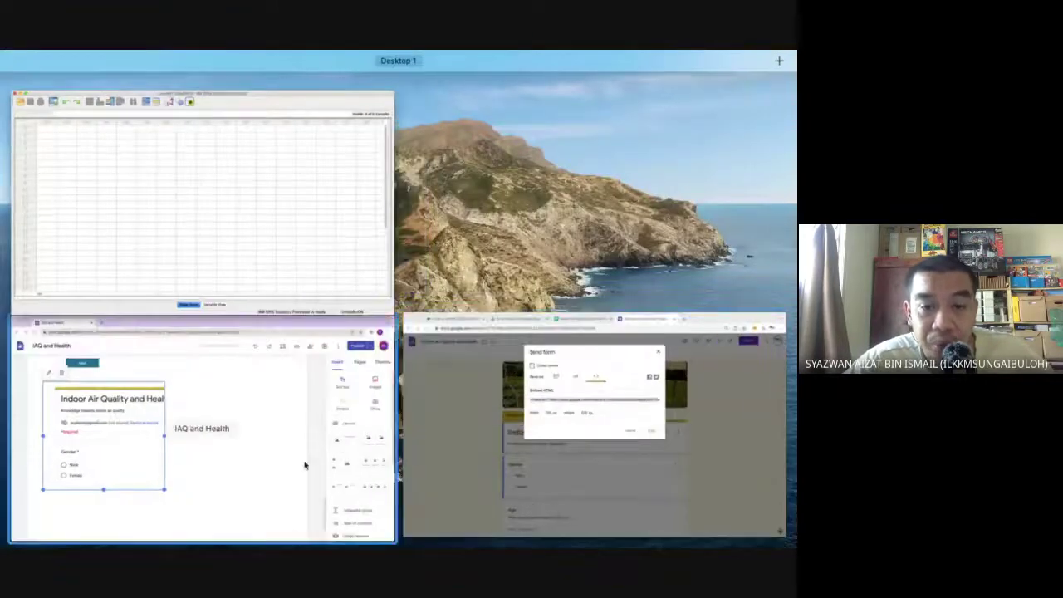
{"action": "left_click", "coordinate": [304, 462]}
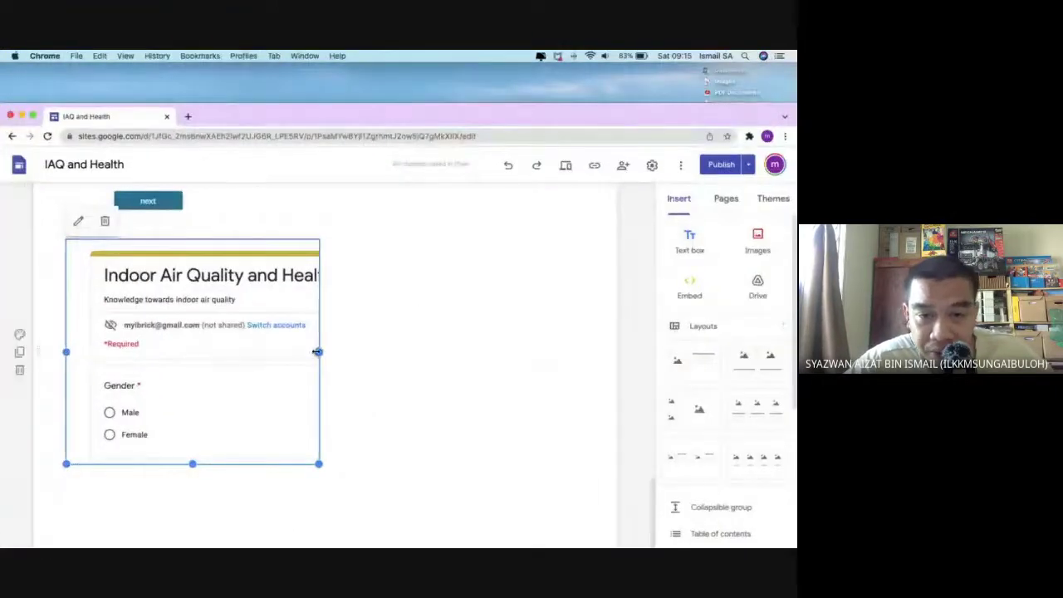
{"action": "left_click_drag", "start_coordinate": [318, 351], "coordinate": [550, 375]}
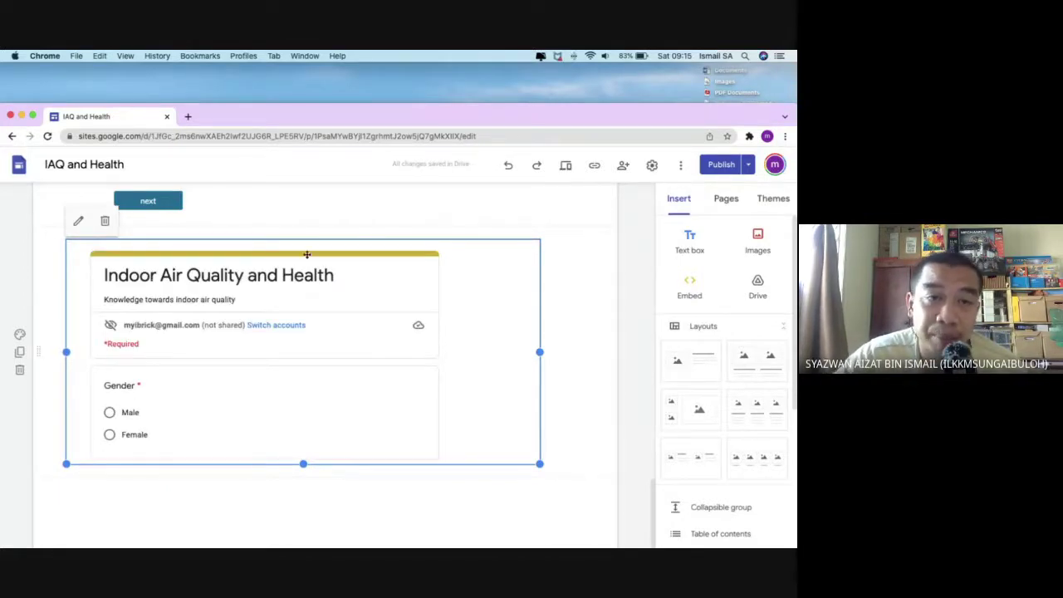
{"action": "left_click", "coordinate": [21, 116]}
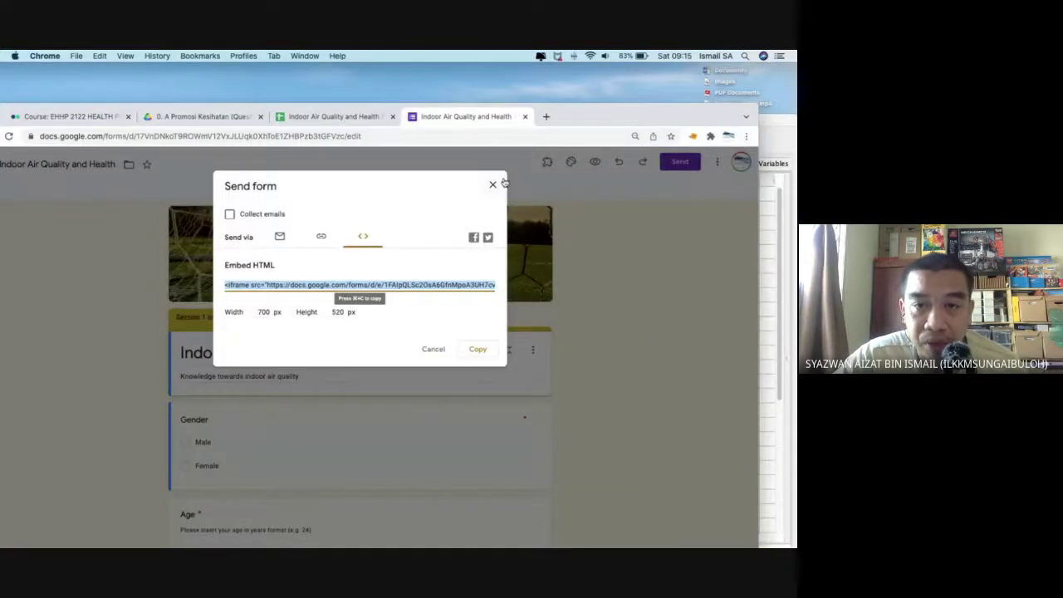
Close the Send form dialog, review the form's response destination options, and leave them unchanged.
{"action": "left_click", "coordinate": [493, 185]}
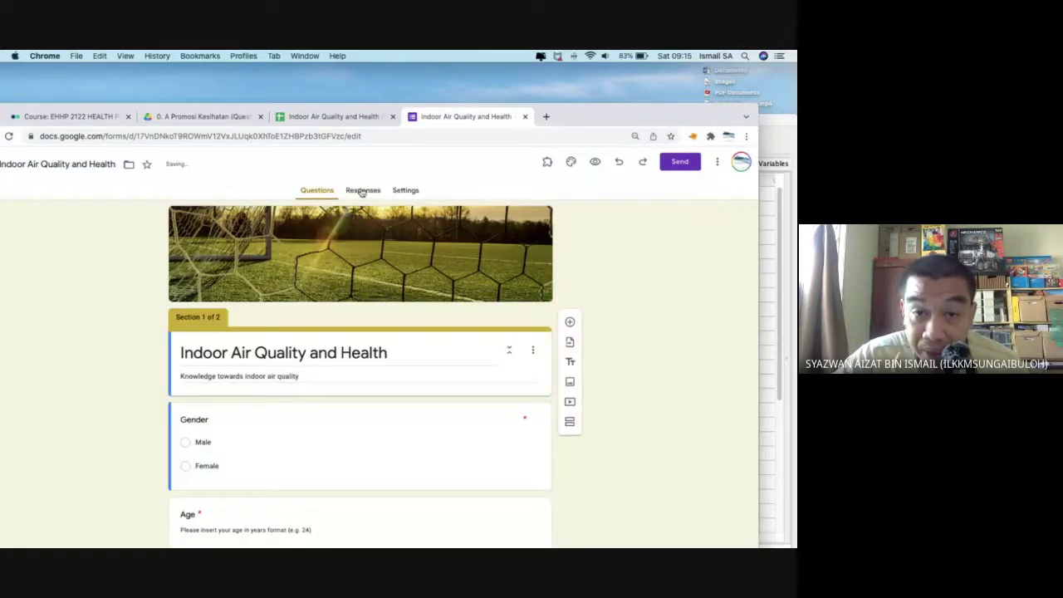
{"action": "left_click", "coordinate": [362, 190]}
{"action": "left_click", "coordinate": [533, 224]}
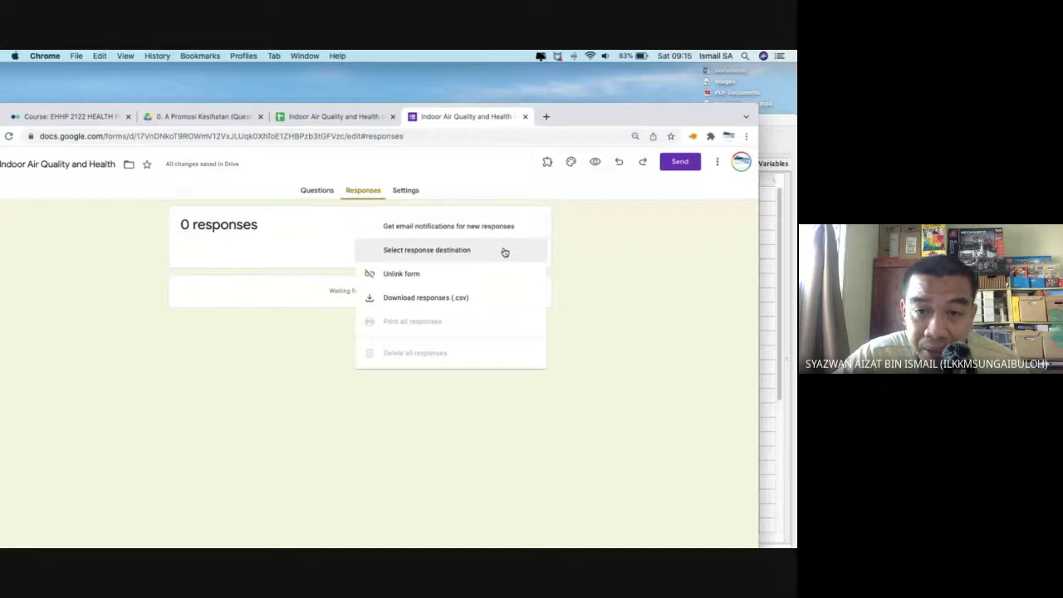
{"action": "left_click", "coordinate": [504, 252]}
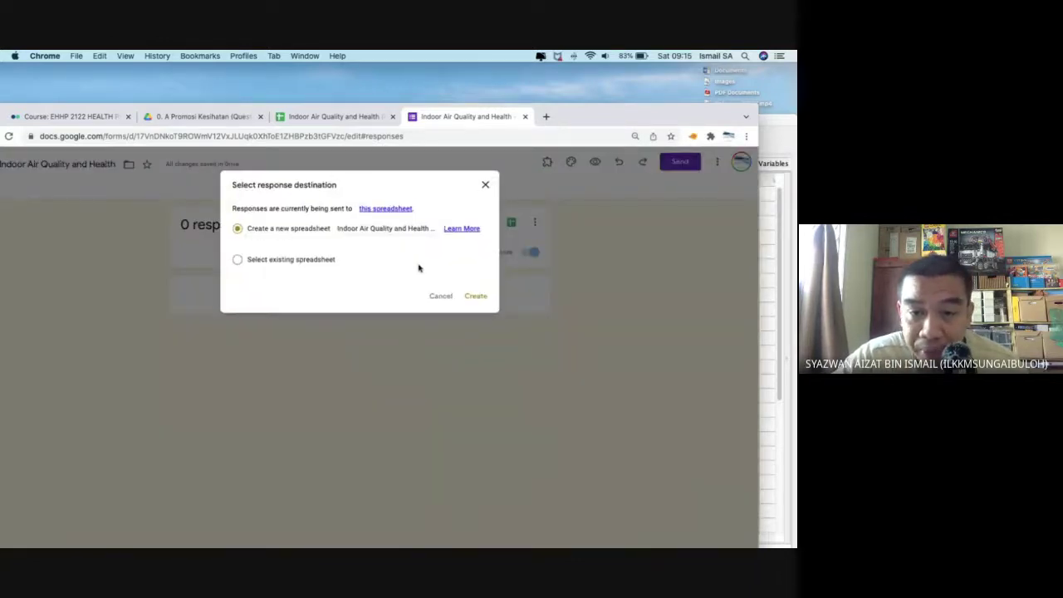
{"action": "left_click", "coordinate": [485, 185]}
Locate the Indoor Air Quality and Health form and its responses spreadsheet in the Drive folder.
{"action": "left_click", "coordinate": [199, 116]}
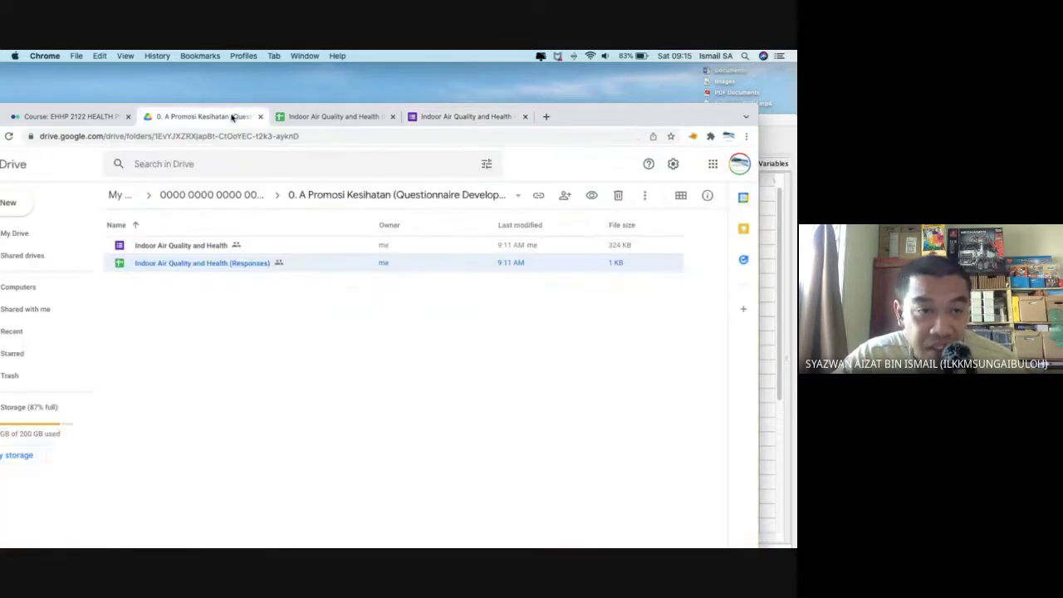
{"action": "left_click", "coordinate": [186, 249]}
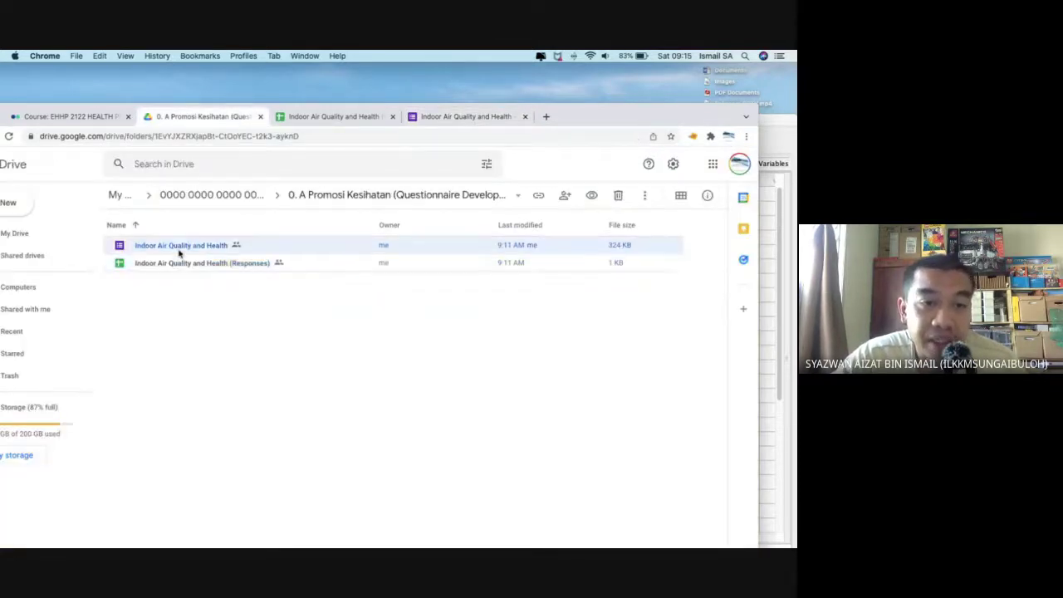
{"action": "left_click", "coordinate": [193, 264]}
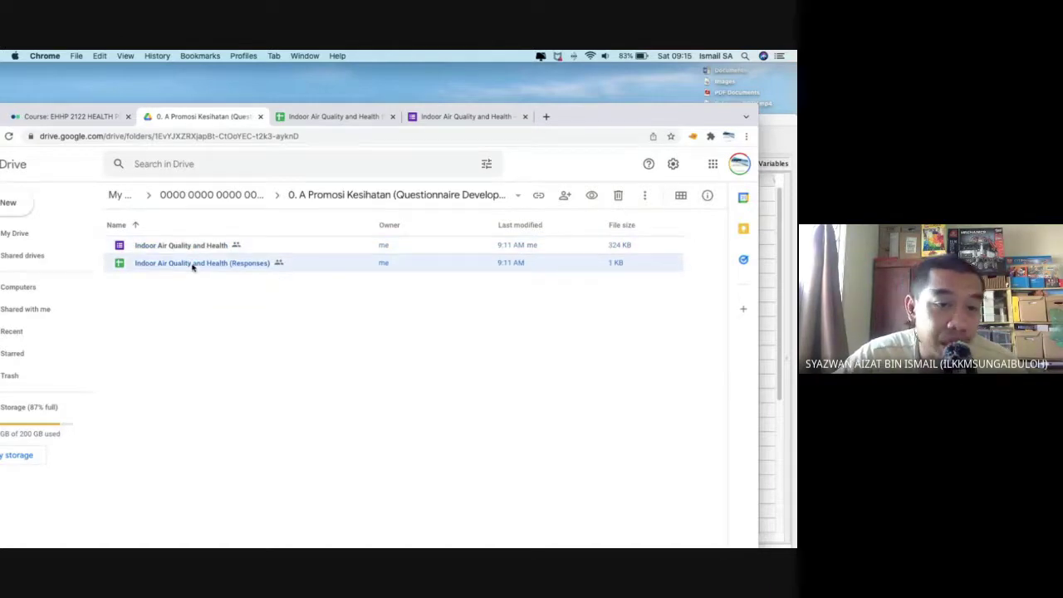
Open the form's embed HTML from the responses spreadsheet, review the code, and close the extra form editor.
{"action": "left_click", "coordinate": [350, 116]}
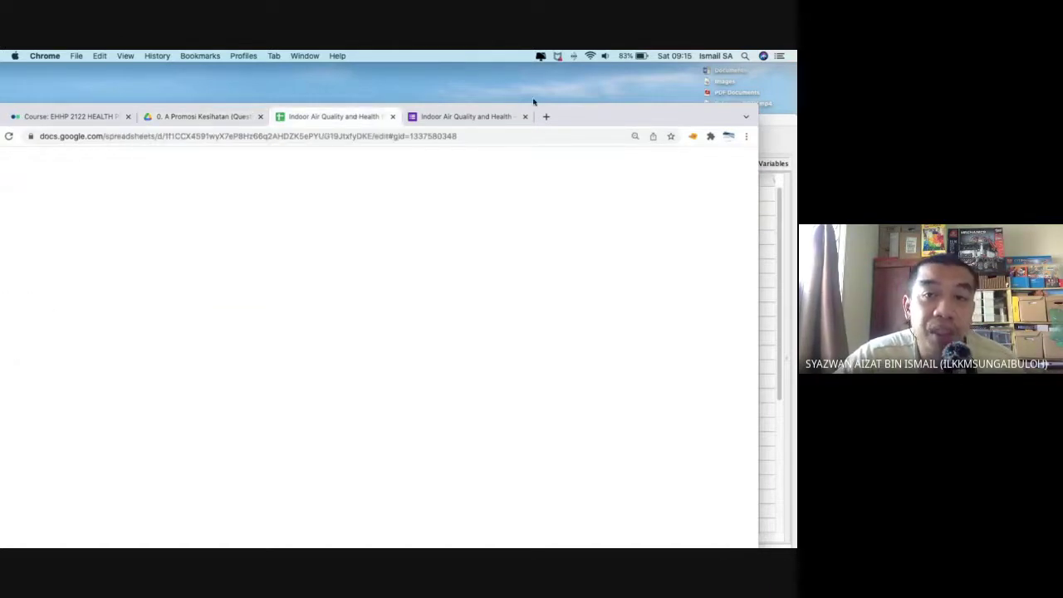
{"action": "double_click", "coordinate": [573, 116]}
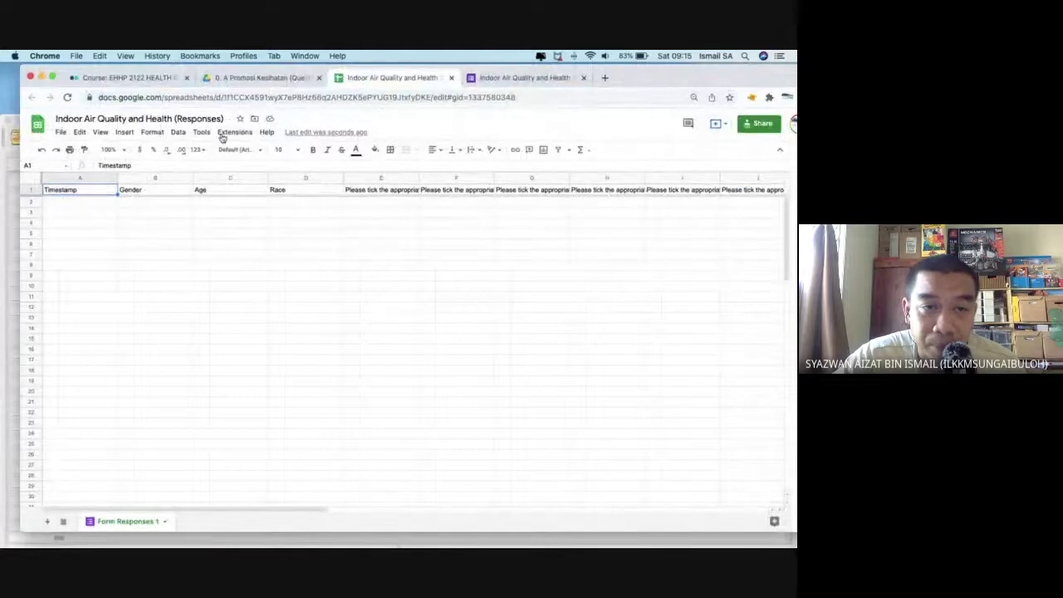
{"action": "left_click", "coordinate": [196, 132]}
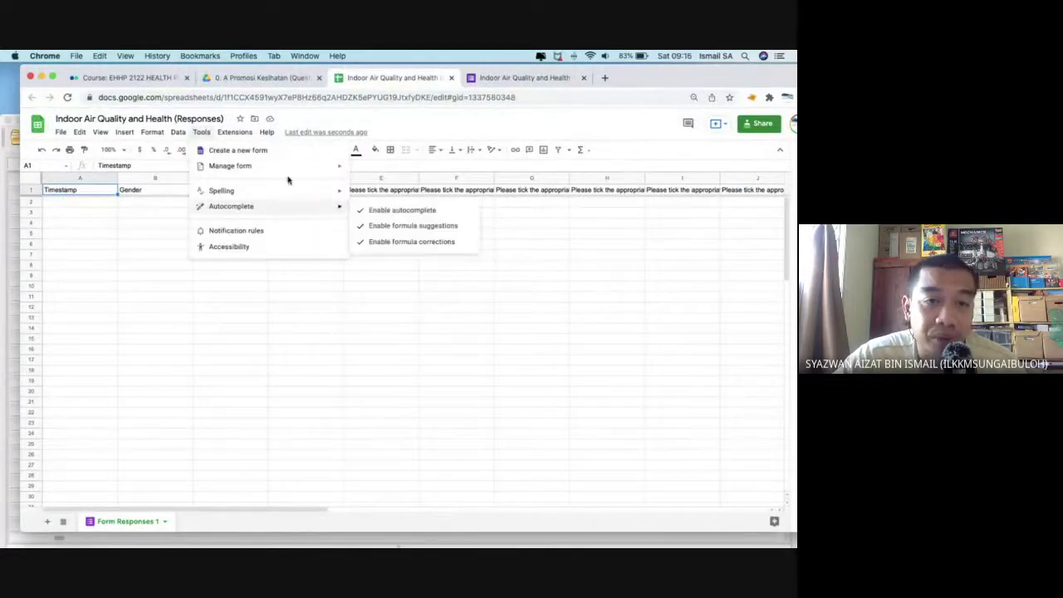
{"action": "mouse_move", "coordinate": [301, 168]}
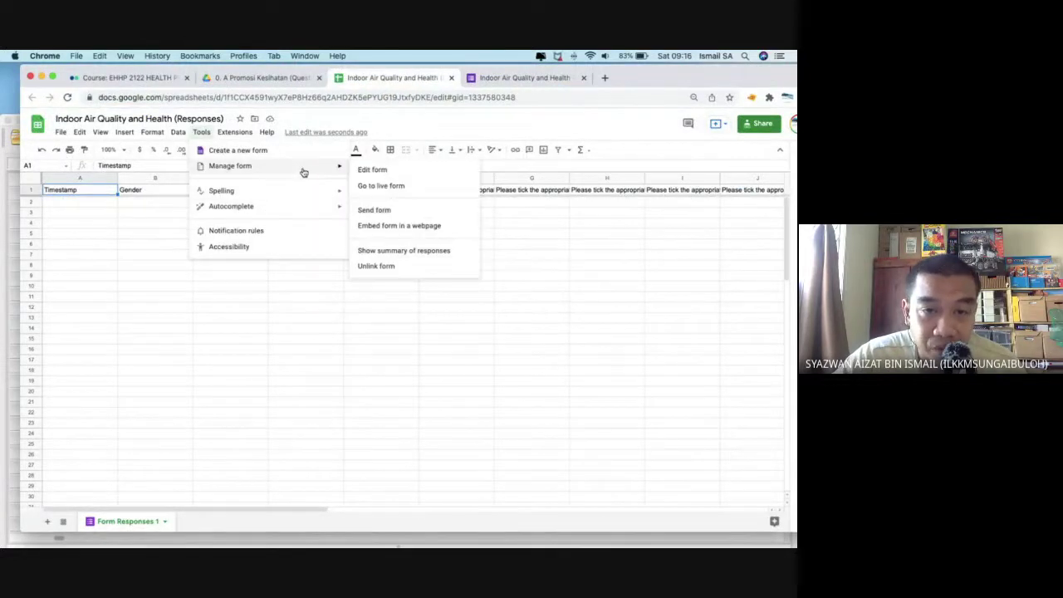
{"action": "left_click", "coordinate": [426, 226]}
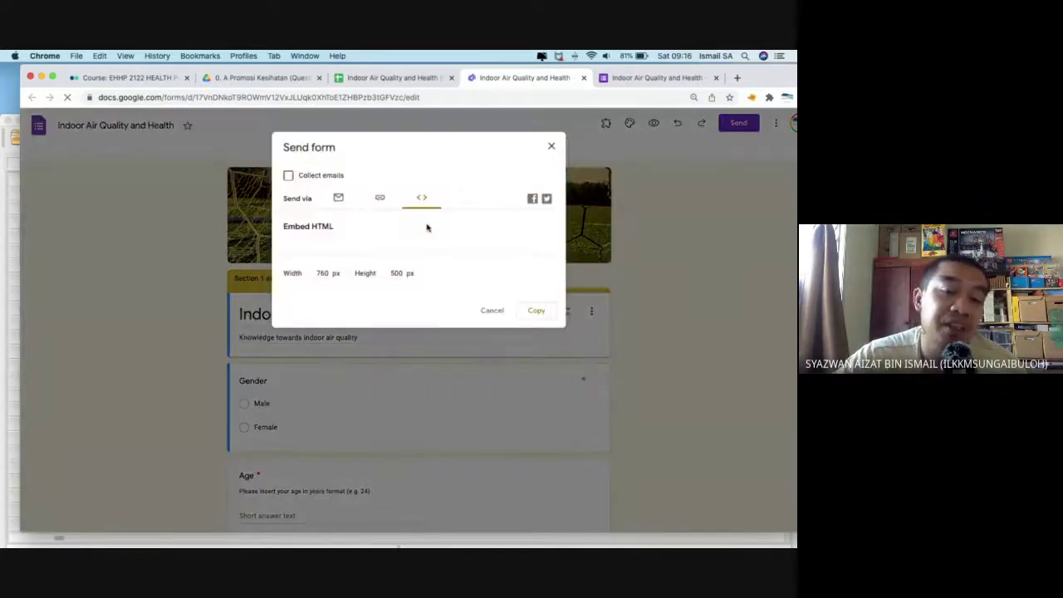
{"action": "left_click", "coordinate": [435, 246]}
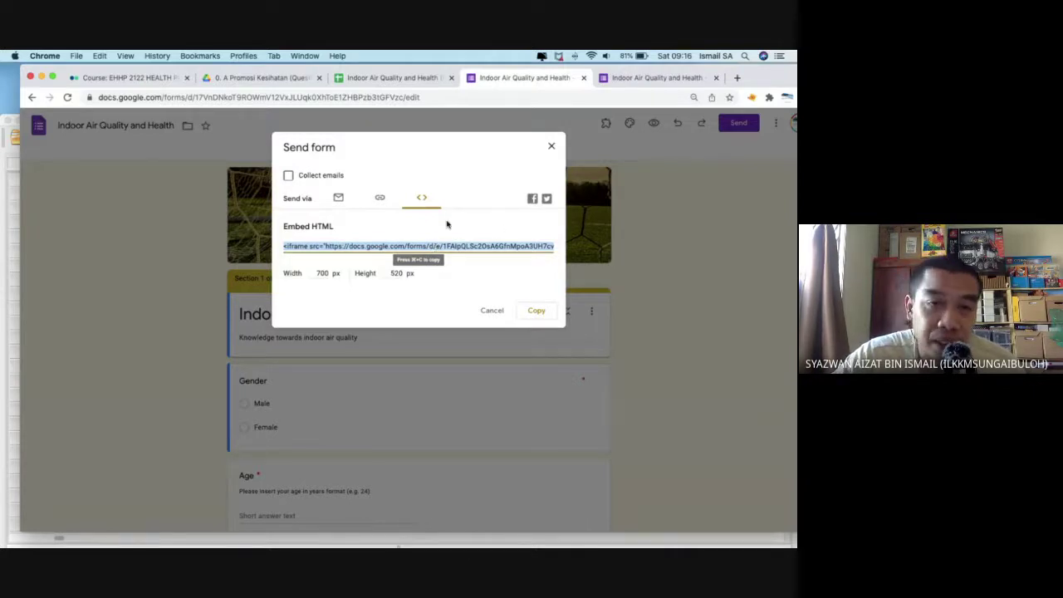
{"action": "left_click", "coordinate": [547, 148]}
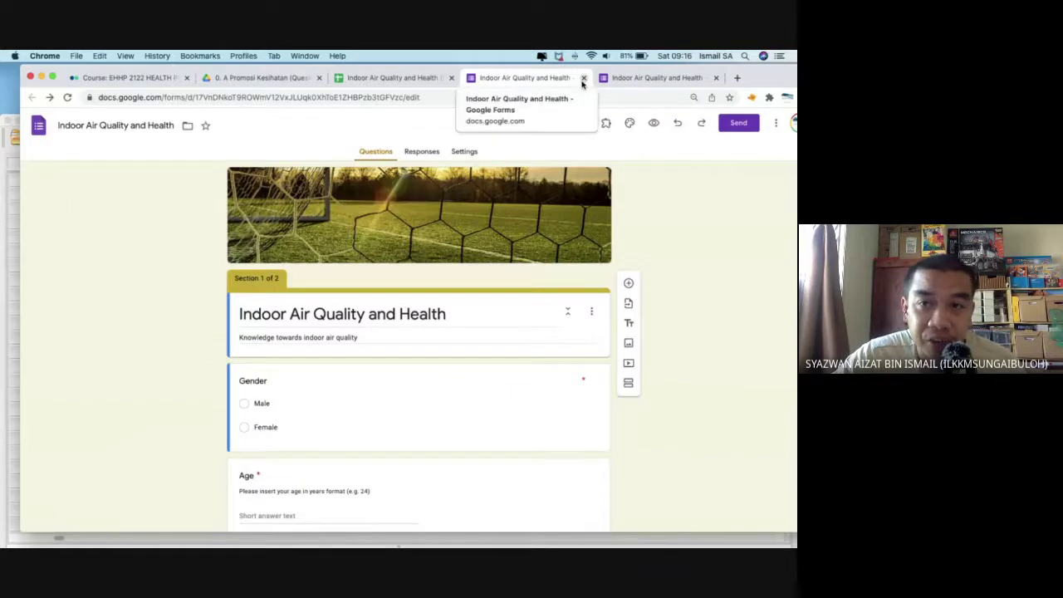
{"action": "left_click", "coordinate": [583, 78]}
Preview the Indoor Air Quality and Health form, copy its full public URL, and close the preview and form editor.
{"action": "left_click", "coordinate": [566, 78]}
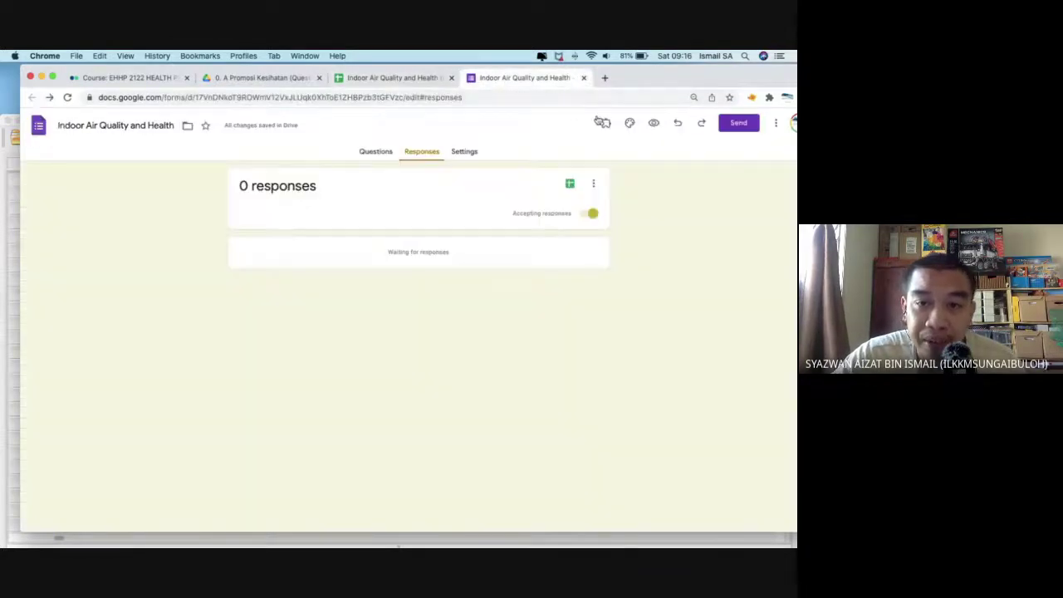
{"action": "left_click", "coordinate": [377, 152]}
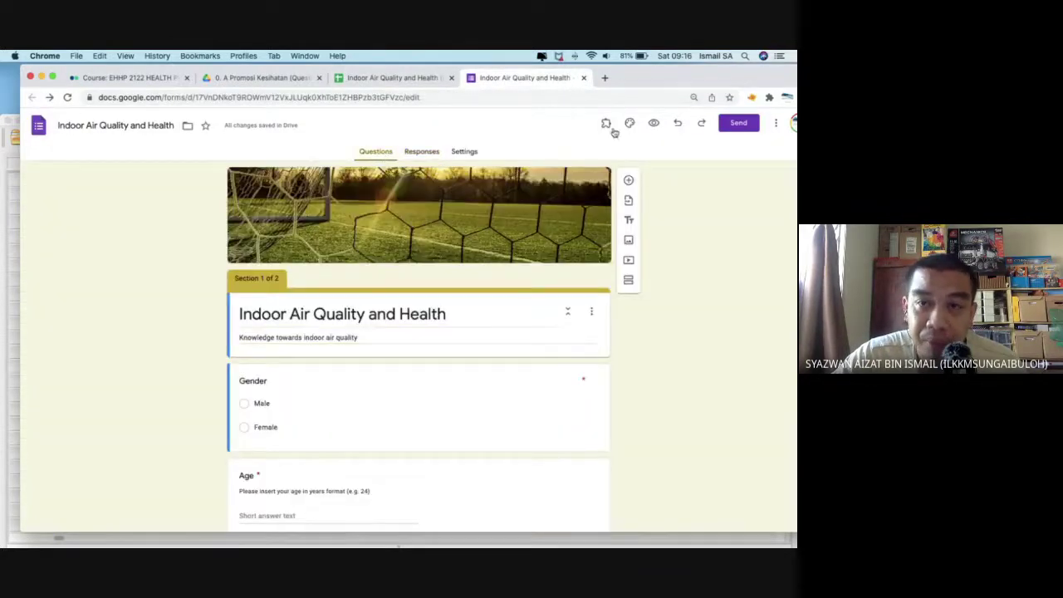
{"action": "left_click", "coordinate": [654, 125]}
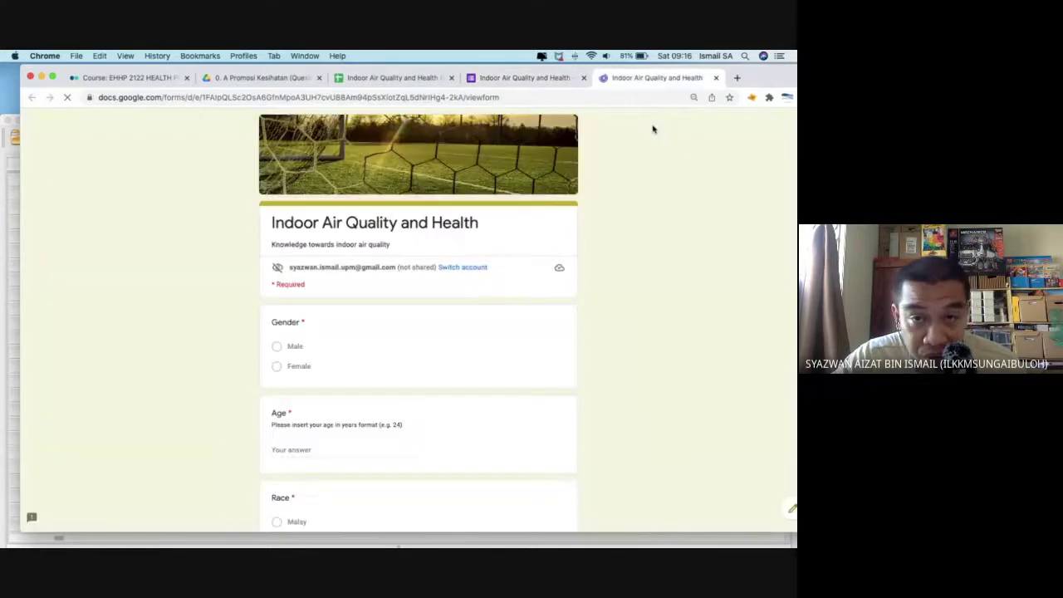
{"action": "left_click", "coordinate": [526, 103]}
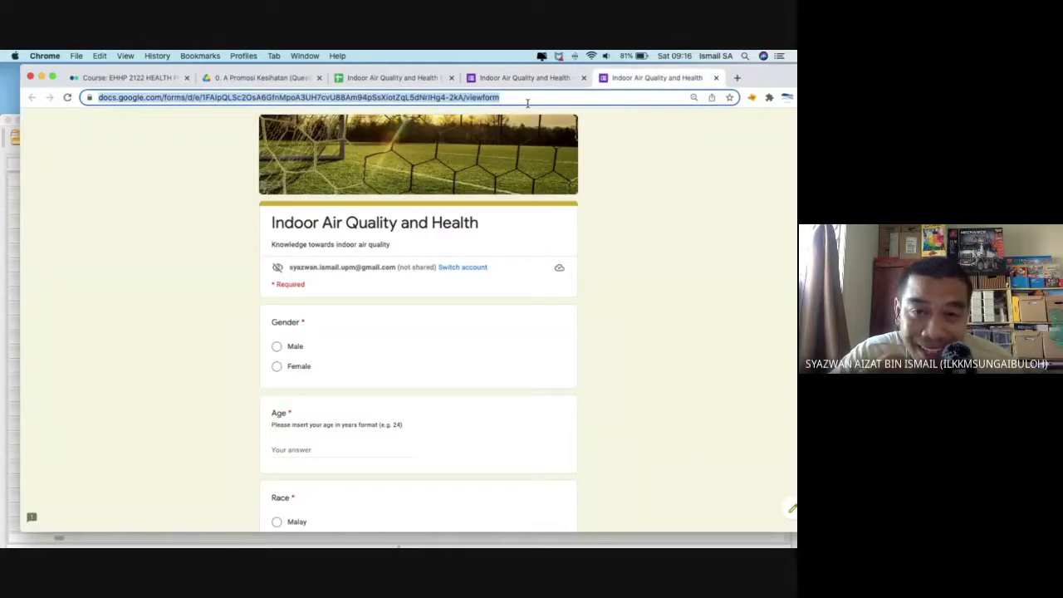
{"action": "left_click", "coordinate": [476, 97]}
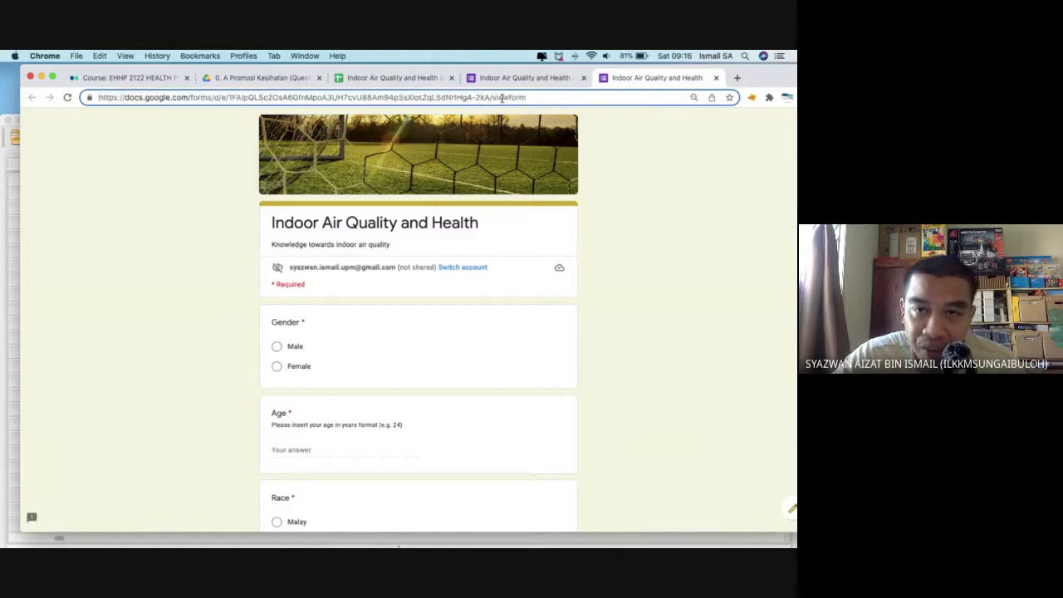
{"action": "triple_click", "coordinate": [503, 97]}
{"action": "key", "text": "super+c"}
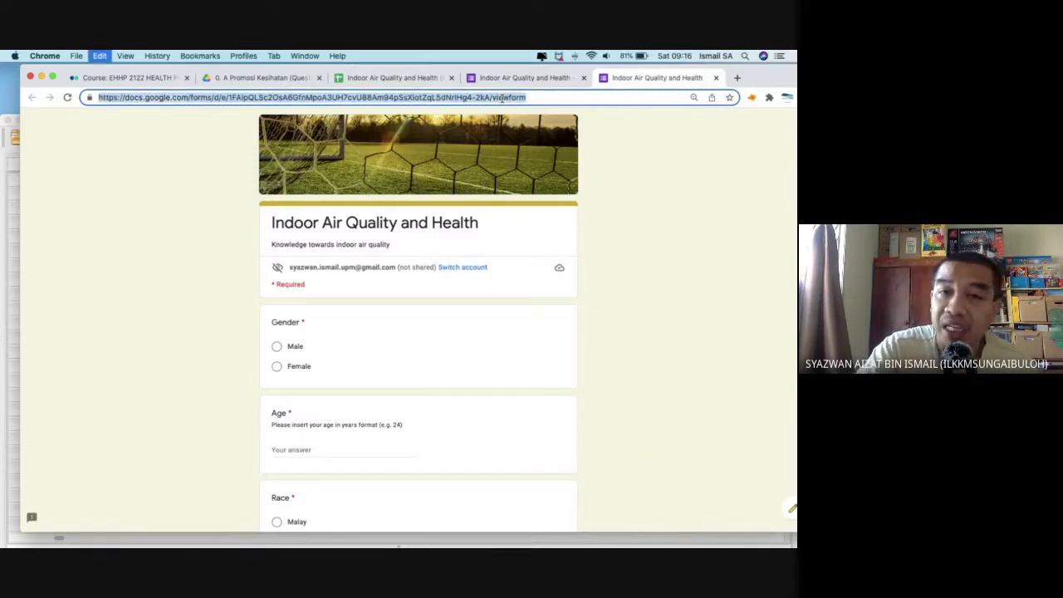
{"action": "left_click", "coordinate": [716, 78]}
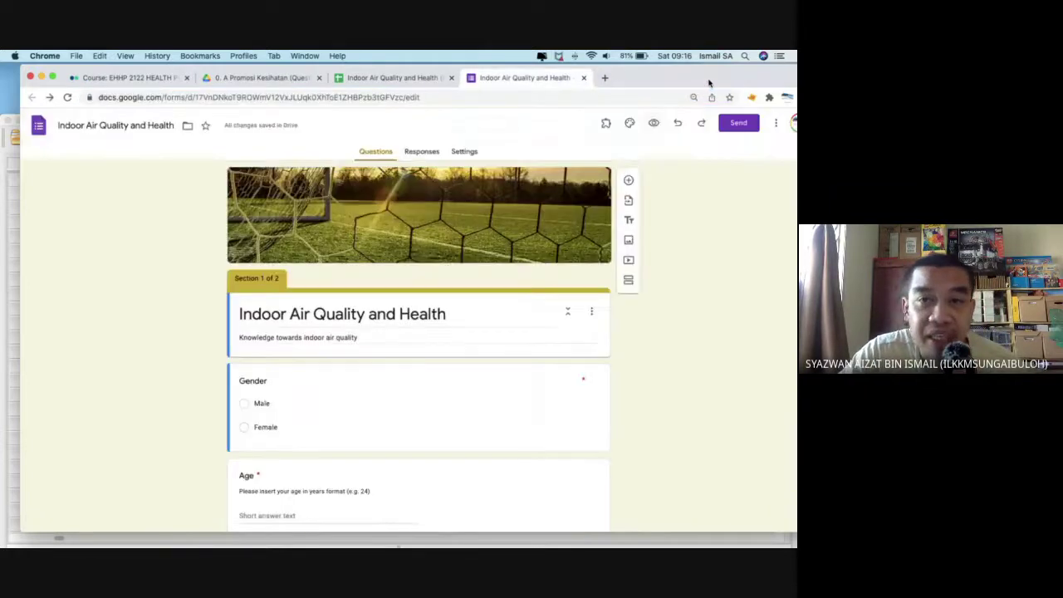
{"action": "left_click", "coordinate": [583, 78]}
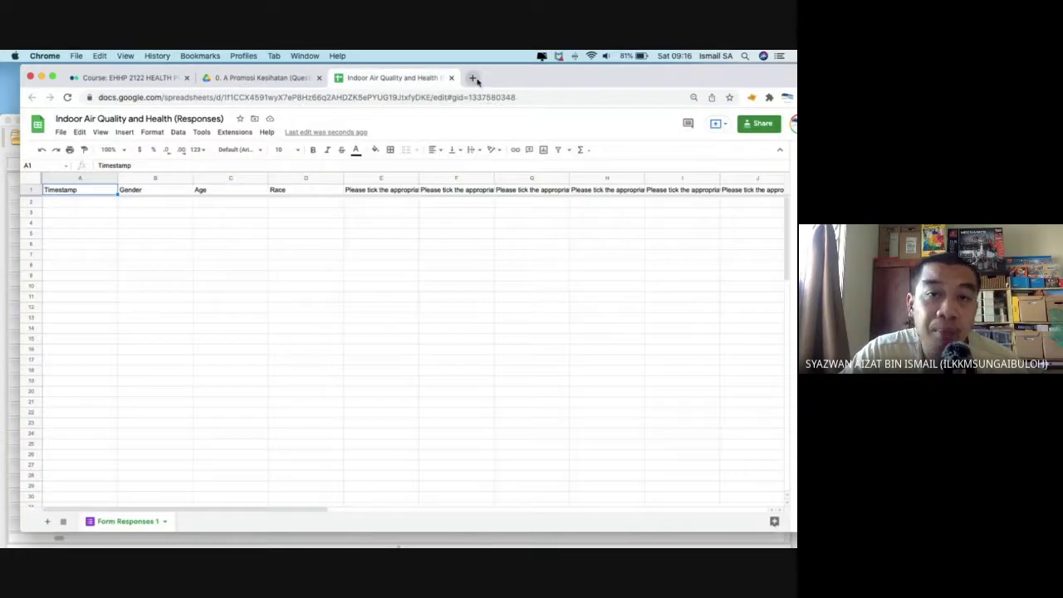
Go to bit.ly in a new tab and log in to Bitly with the existing Google account.
{"action": "left_click", "coordinate": [473, 77]}
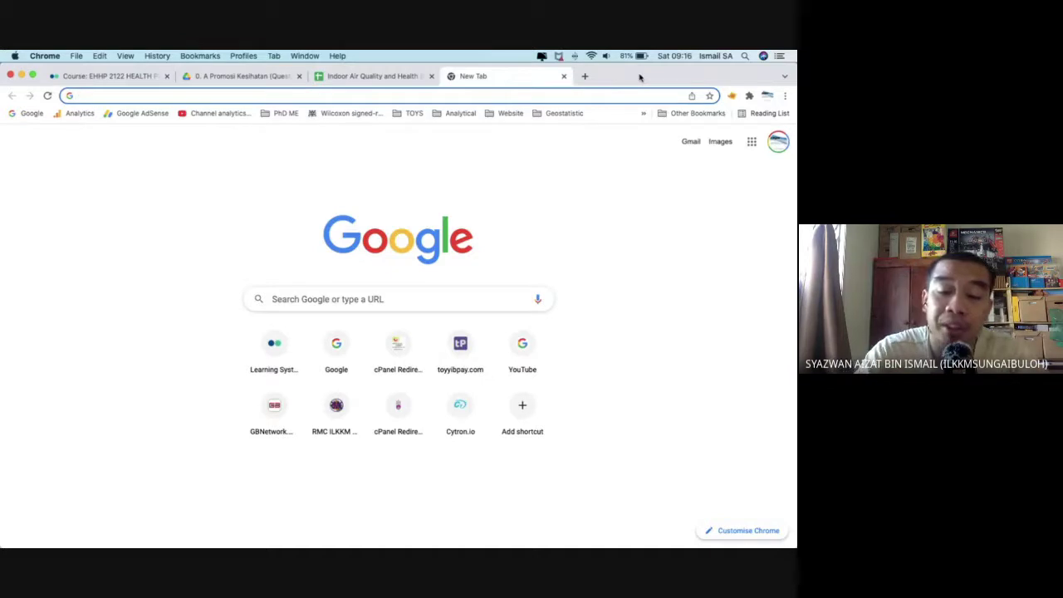
{"action": "type", "text": "bit.ly/"}
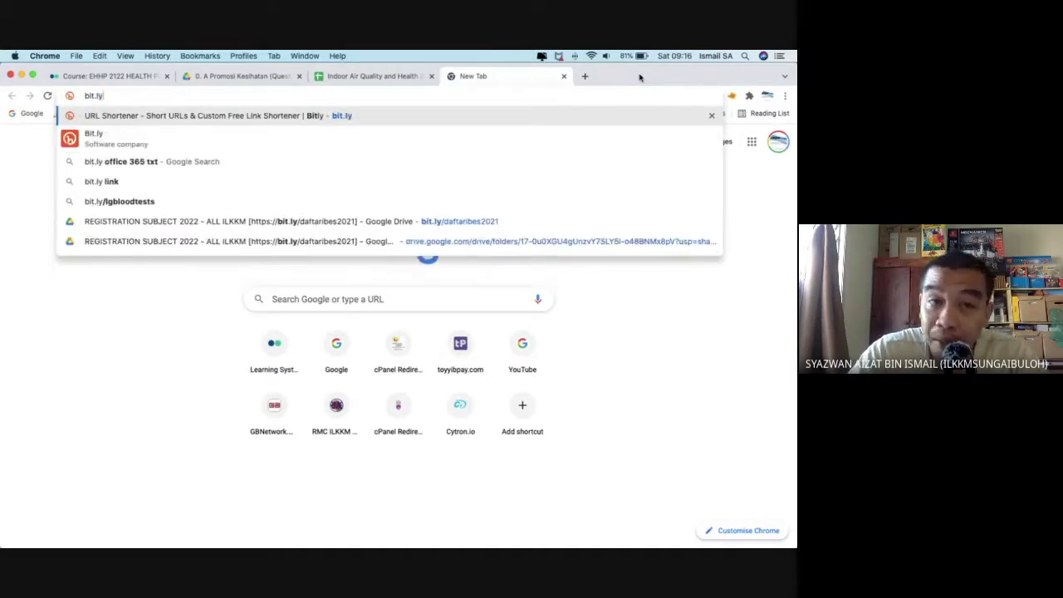
{"action": "key", "text": "Return"}
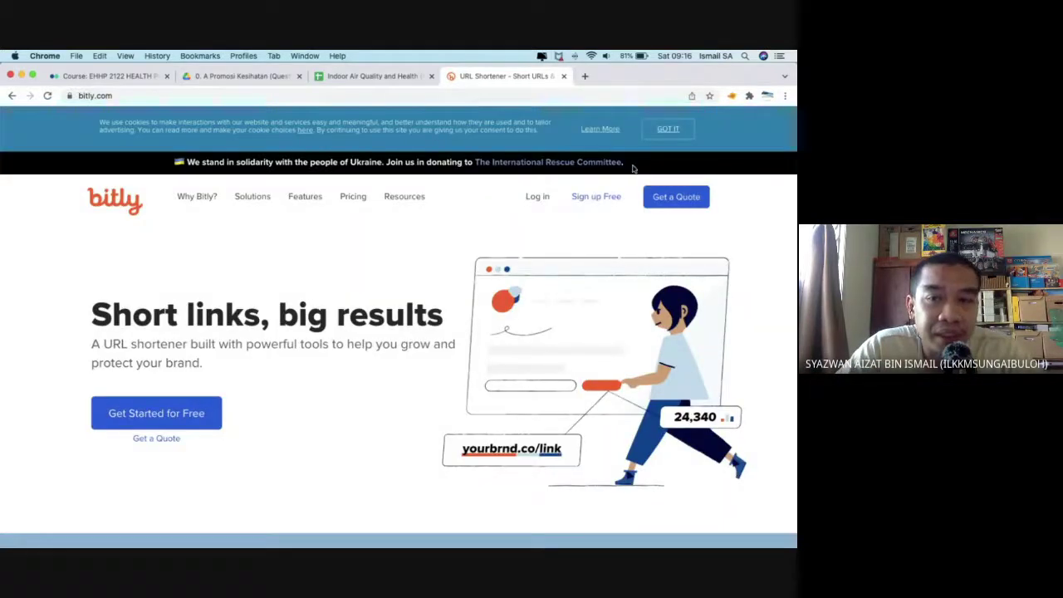
{"action": "left_click", "coordinate": [537, 196]}
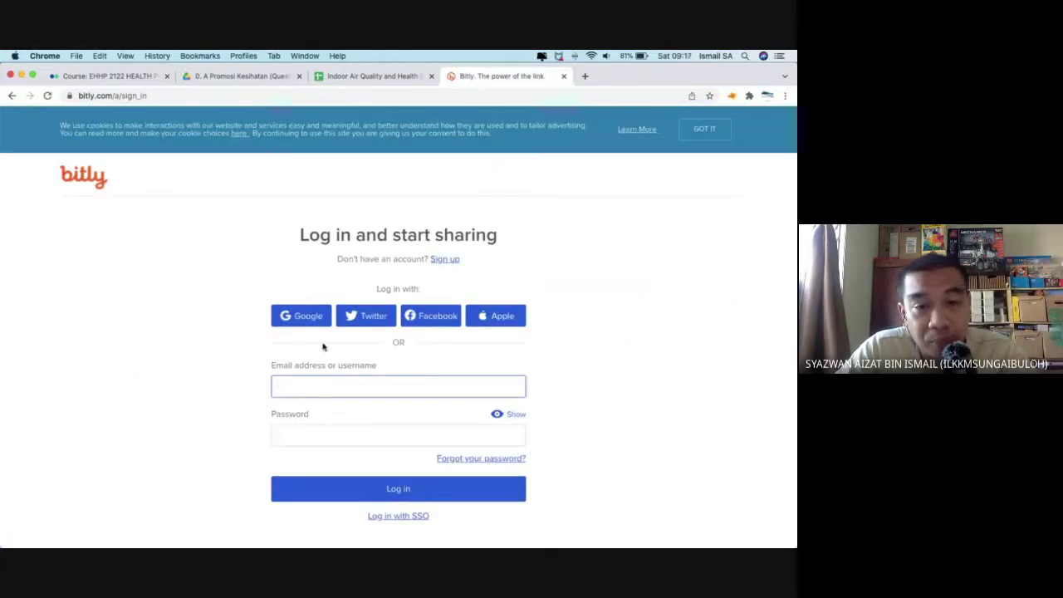
{"action": "left_click", "coordinate": [308, 324]}
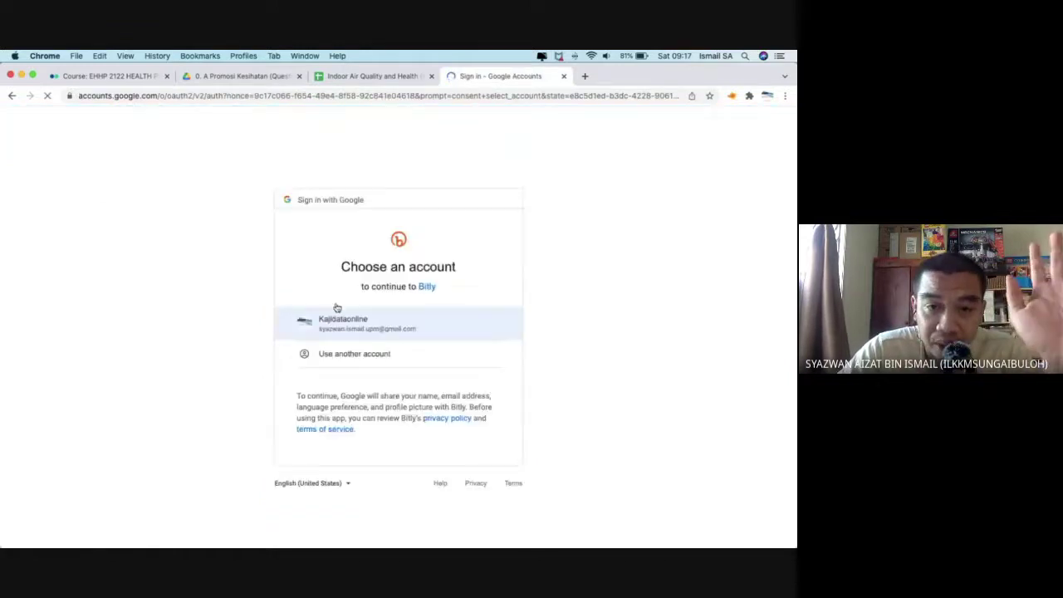
{"action": "left_click", "coordinate": [350, 326]}
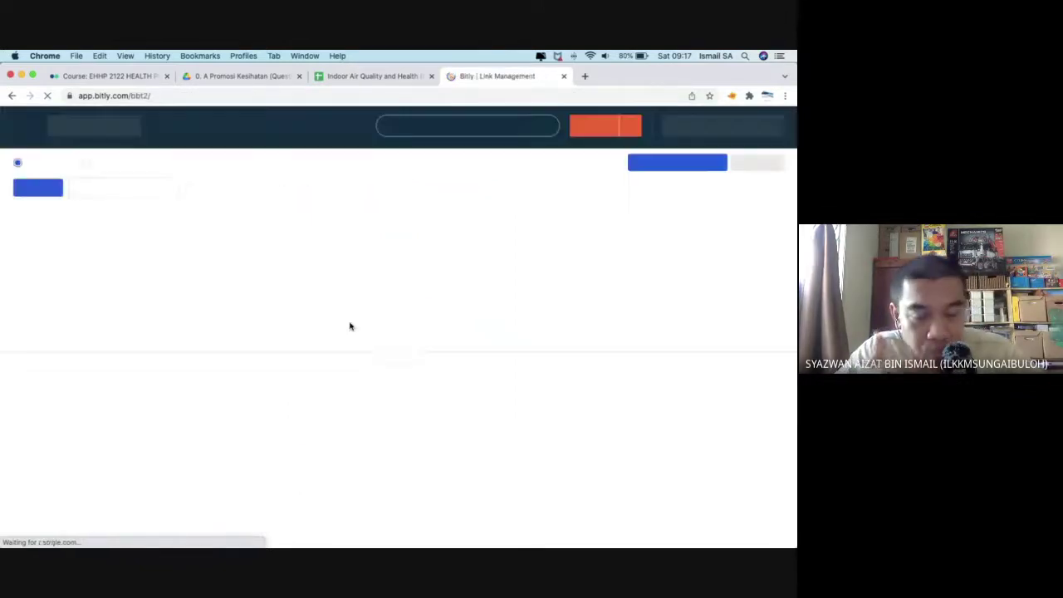
Create a bit.ly short link for the copied form URL with the UTM source "Soalan".
{"action": "left_click", "coordinate": [589, 129]}
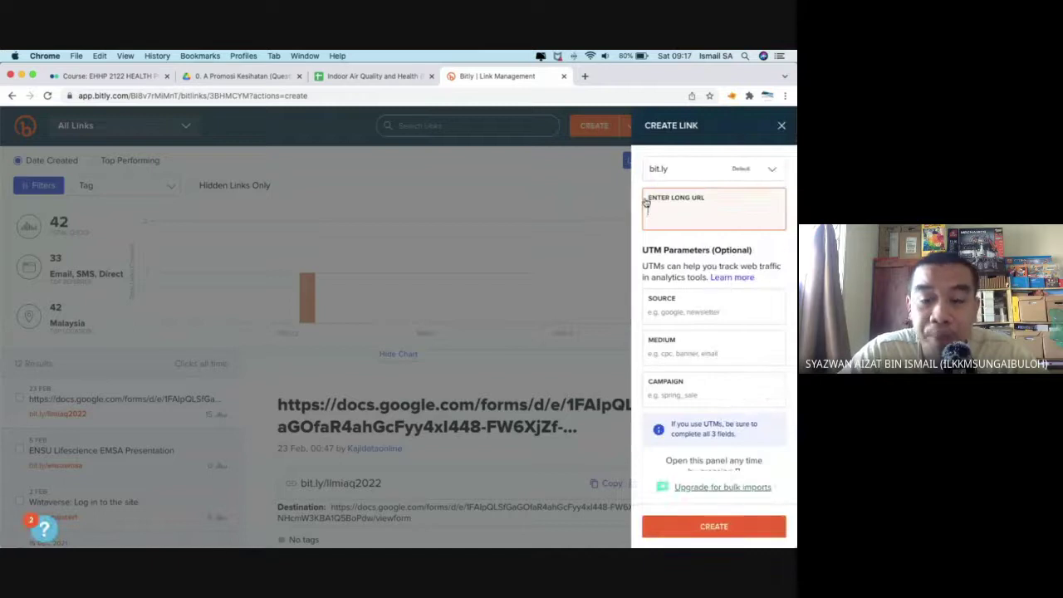
{"action": "key", "text": "super+v"}
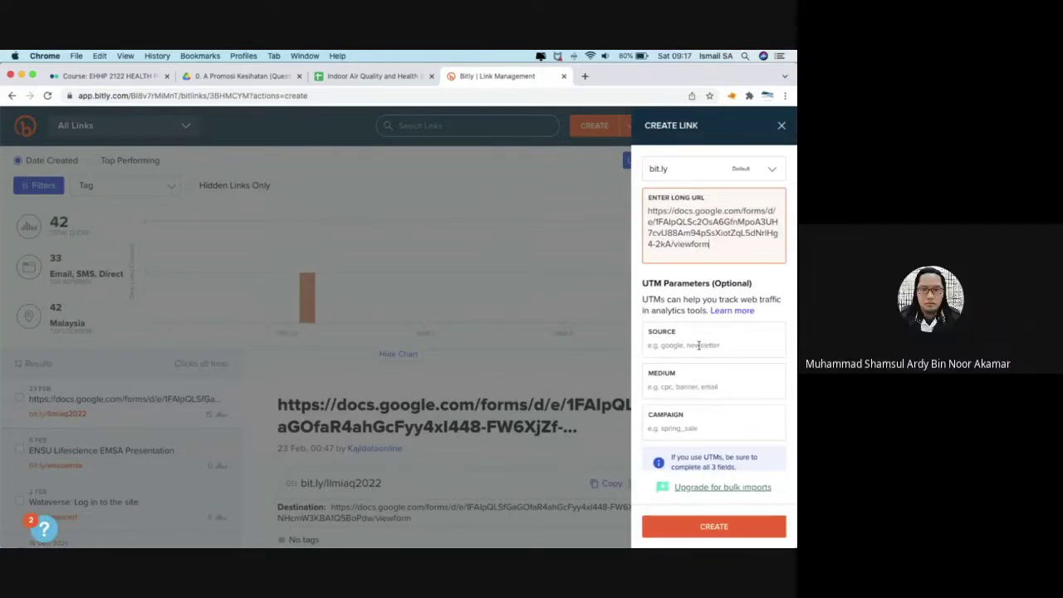
{"action": "left_click", "coordinate": [699, 345]}
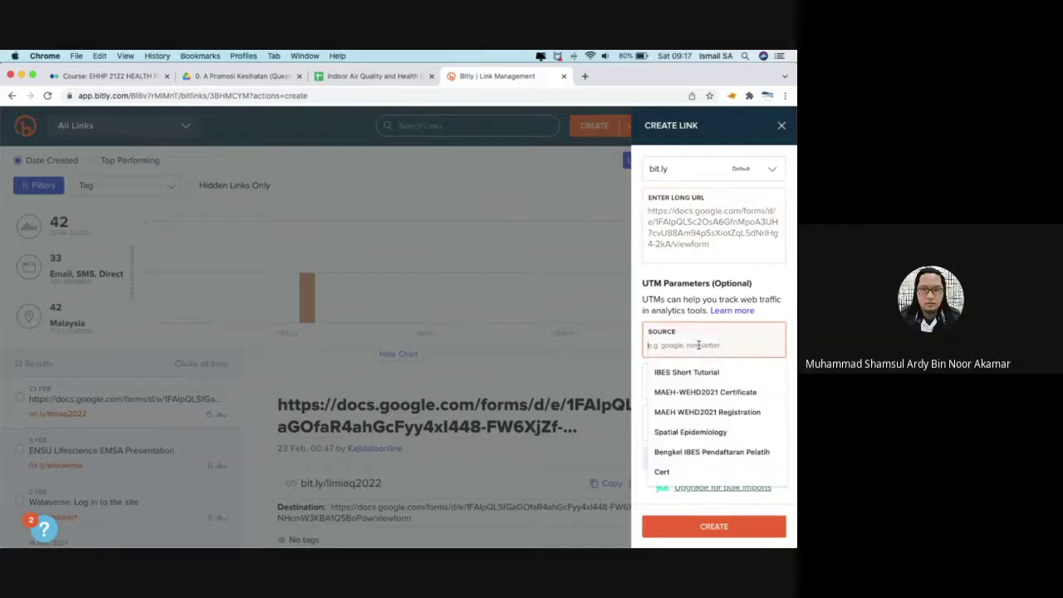
{"action": "type", "text": "Social"}
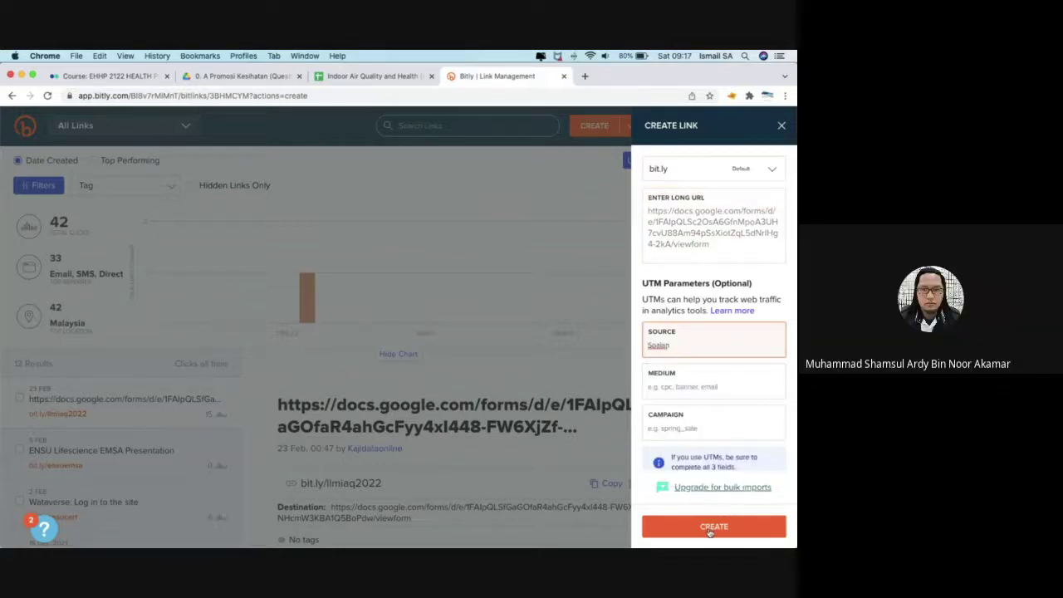
{"action": "left_click", "coordinate": [710, 531]}
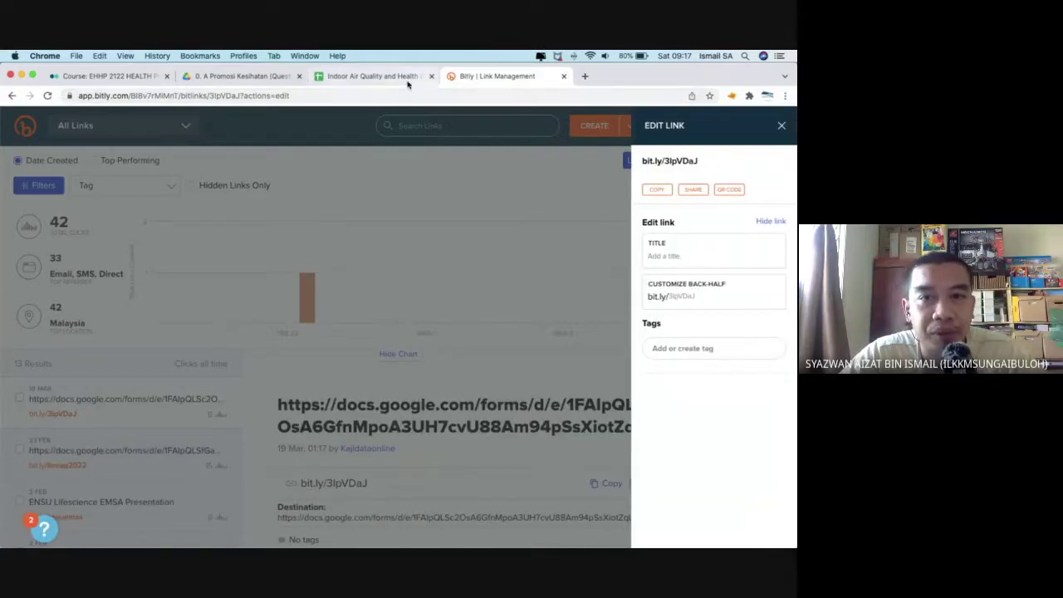
Reopen the Indoor Air Quality and Health form from the Drive folder and examine the full URL of its preview.
{"action": "left_click", "coordinate": [374, 76]}
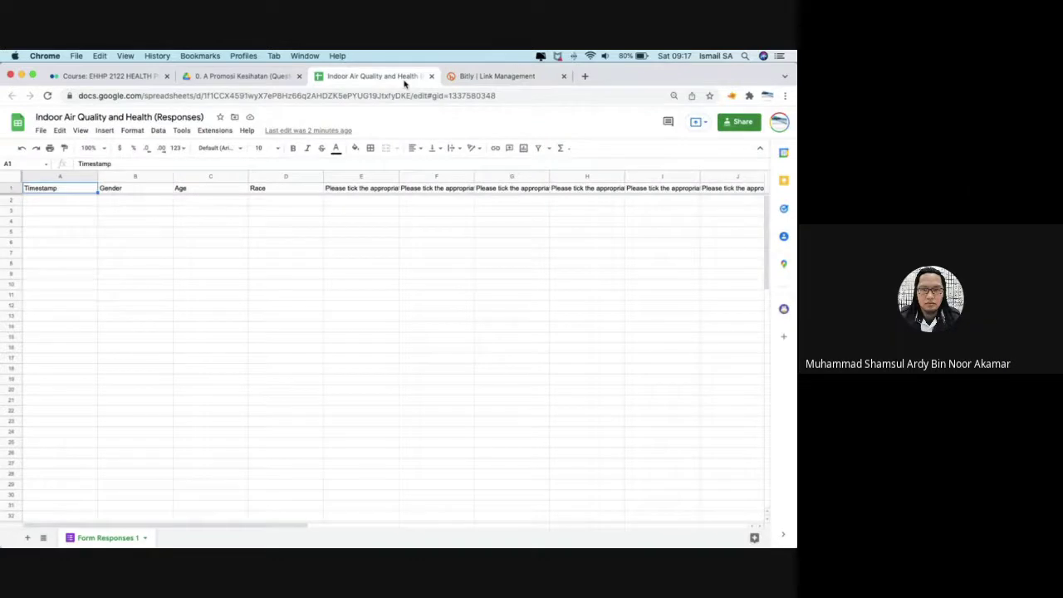
{"action": "left_click", "coordinate": [273, 81]}
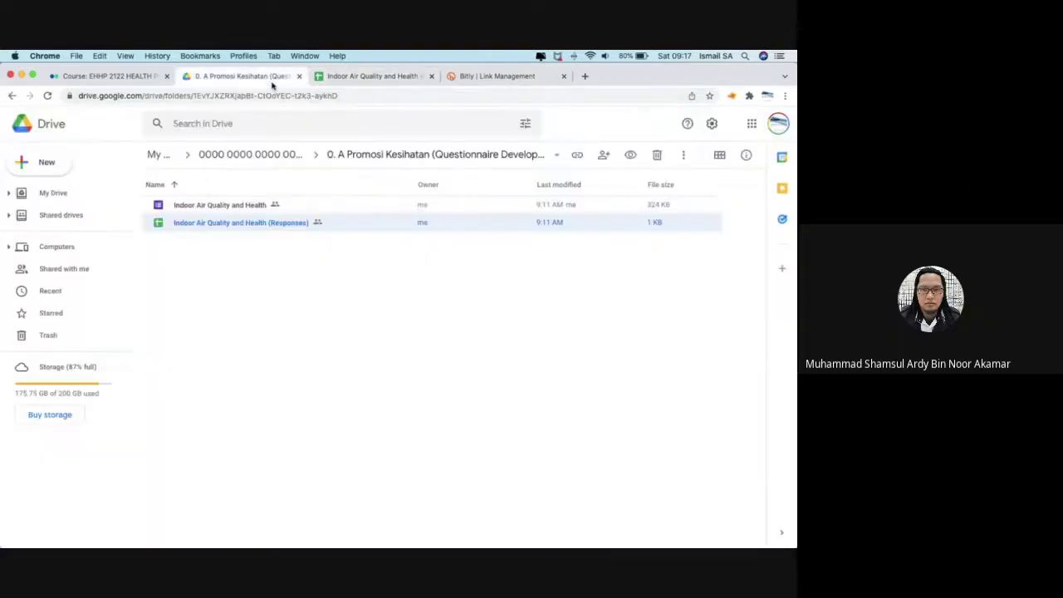
{"action": "double_click", "coordinate": [248, 205]}
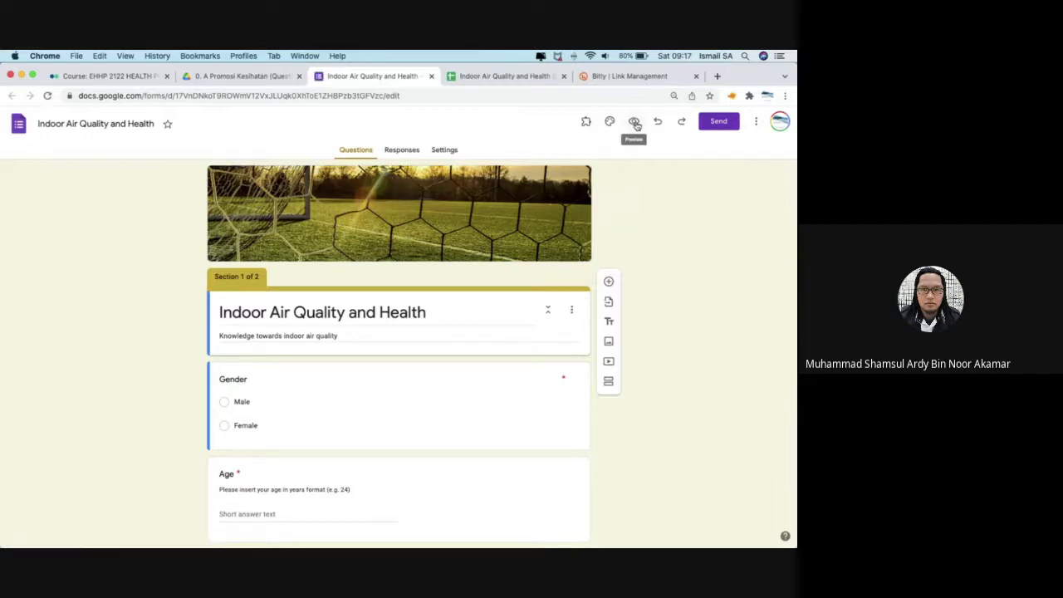
{"action": "left_click", "coordinate": [634, 122]}
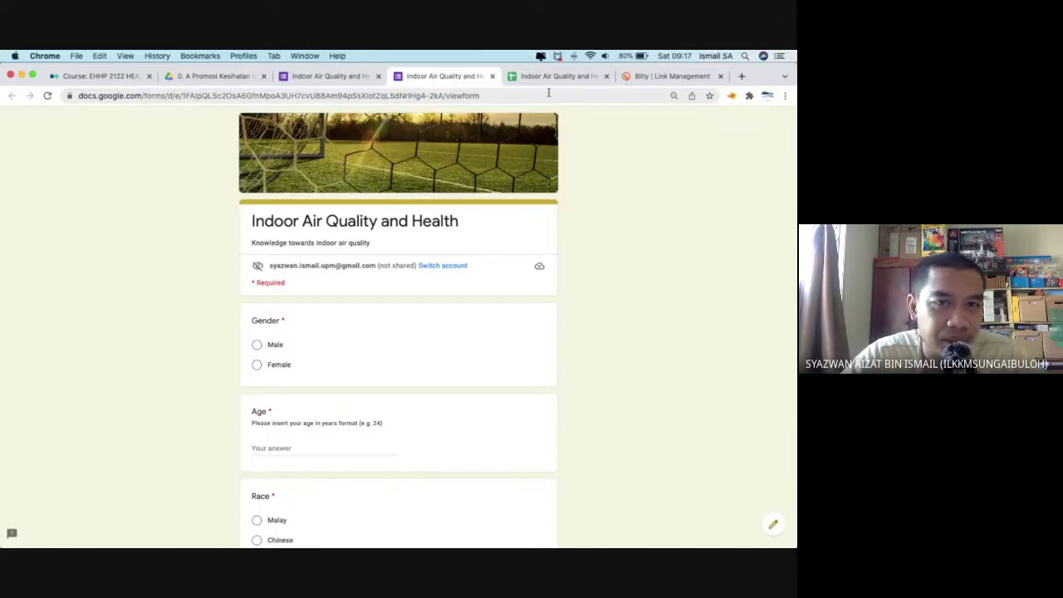
{"action": "left_click", "coordinate": [548, 93]}
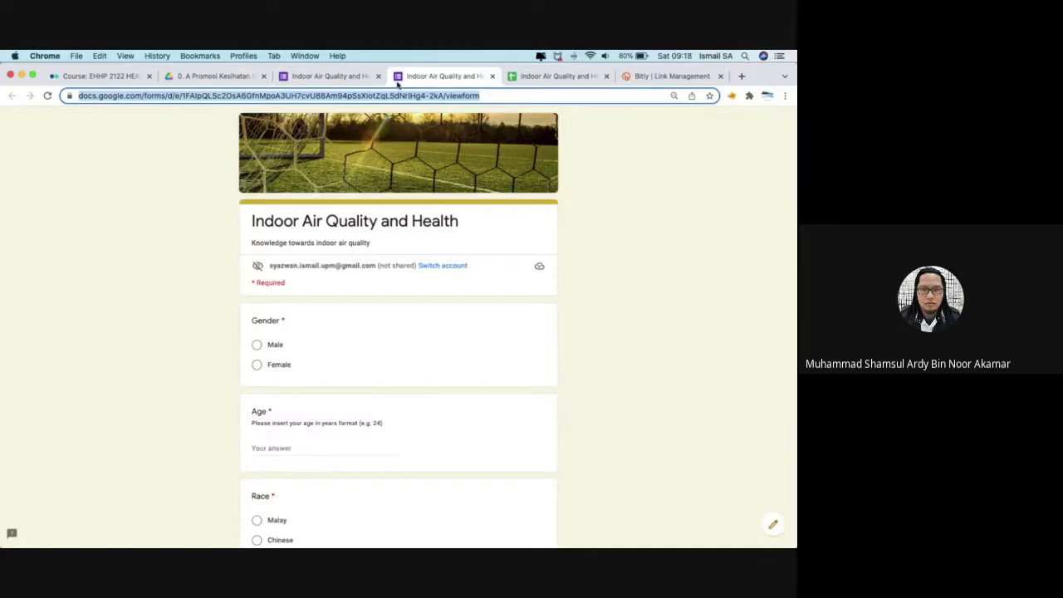
Open the form's sharing link in the editor's Send form dialog and shorten its URL.
{"action": "left_click", "coordinate": [344, 77]}
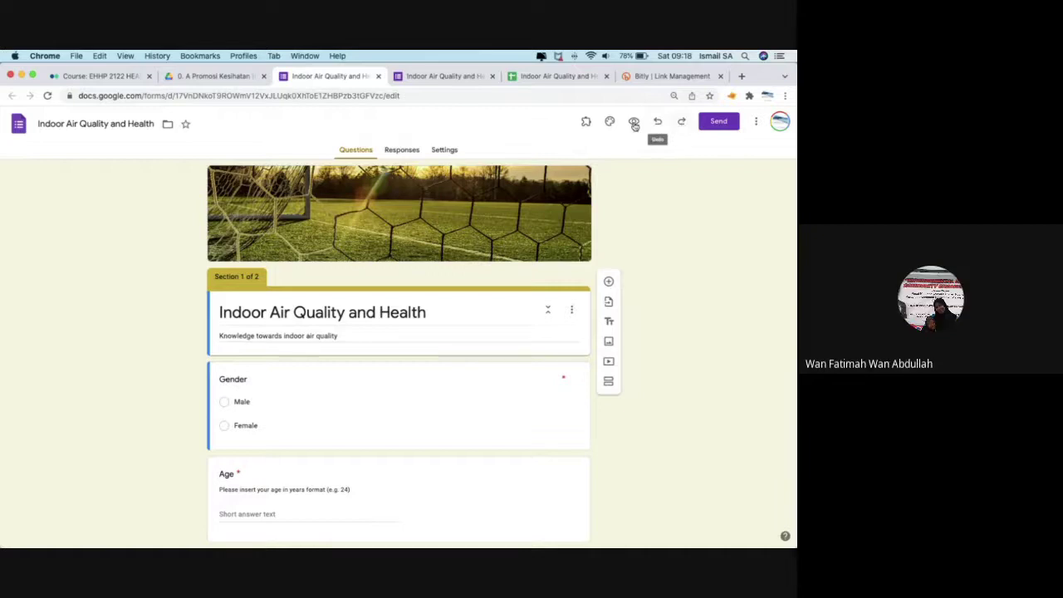
{"action": "left_click", "coordinate": [717, 123]}
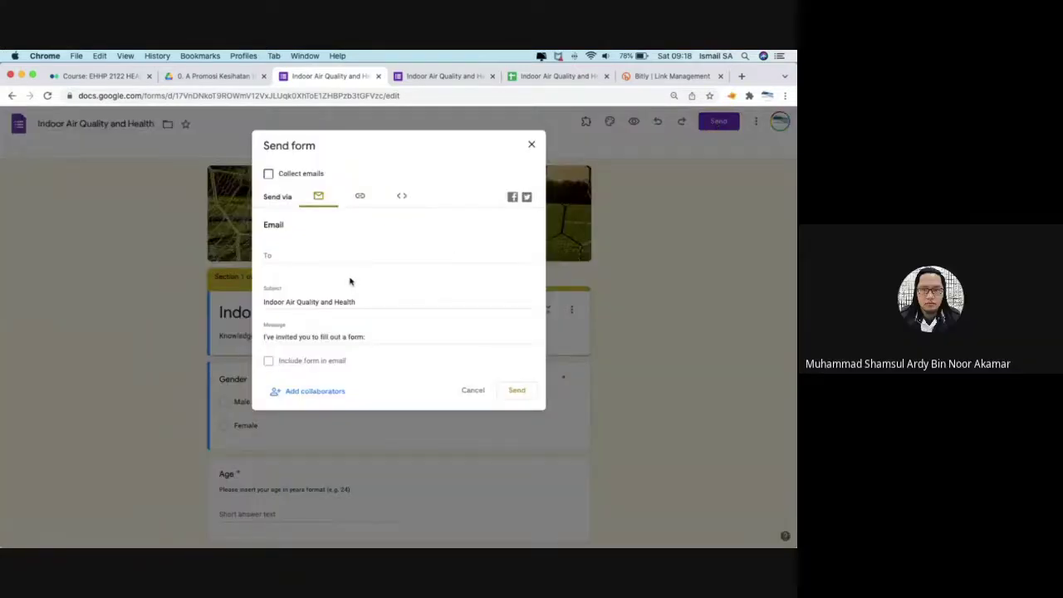
{"action": "left_click", "coordinate": [360, 199]}
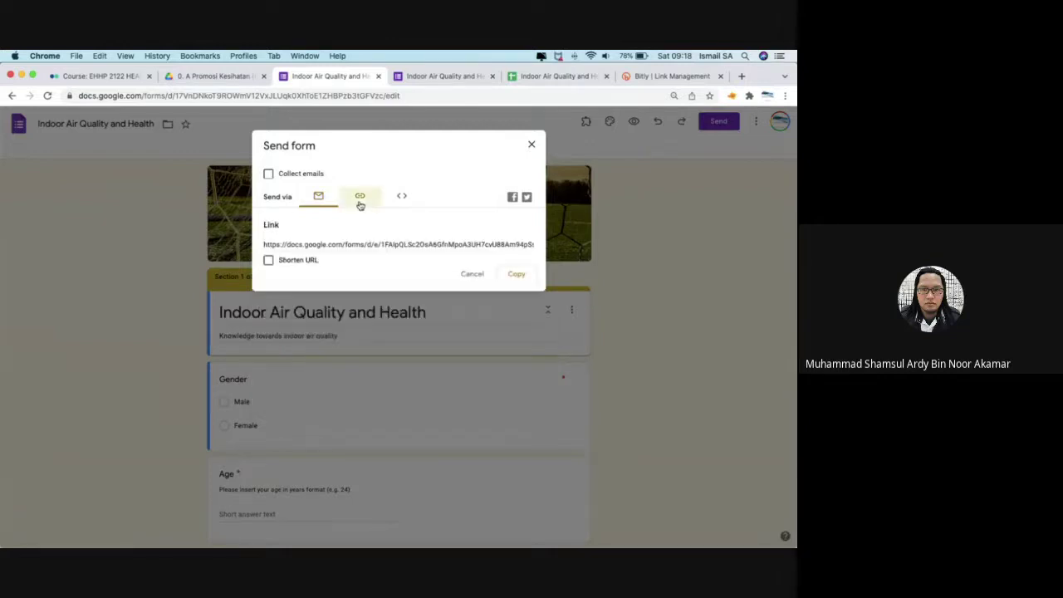
{"action": "left_click", "coordinate": [306, 260]}
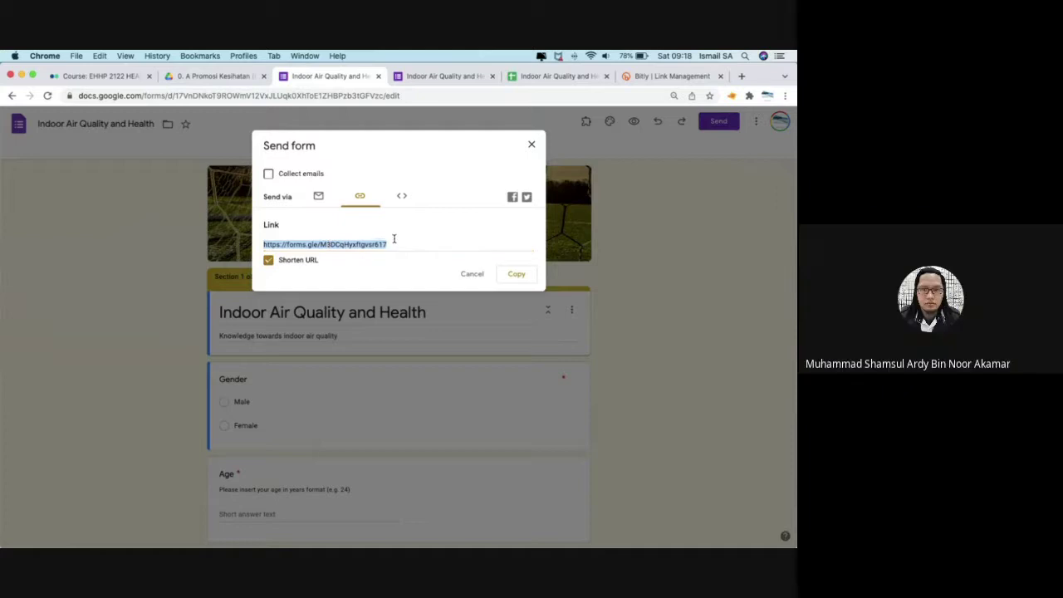
Close the Send form dialog and, in Bitly, save the new short link with the title IAQ and the custom back-half iaqsai22.
{"action": "left_click", "coordinate": [532, 144]}
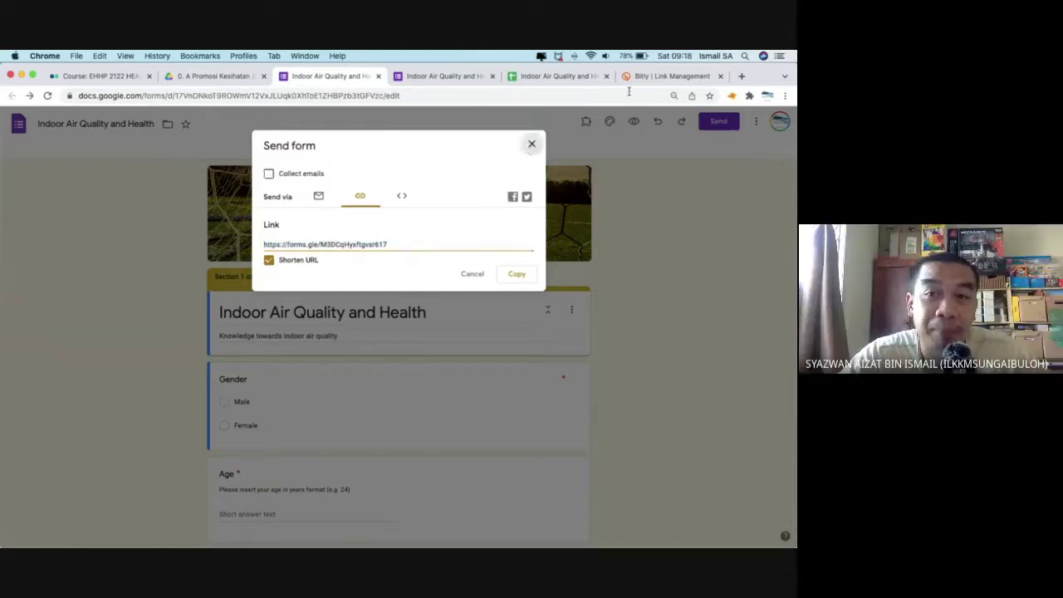
{"action": "left_click", "coordinate": [647, 78]}
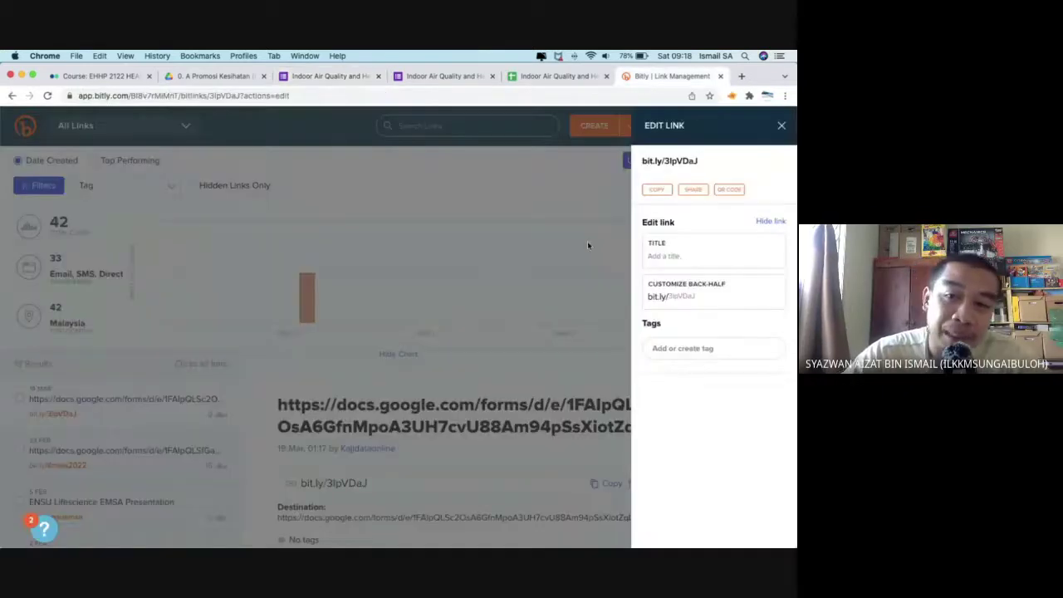
{"action": "left_click", "coordinate": [662, 256]}
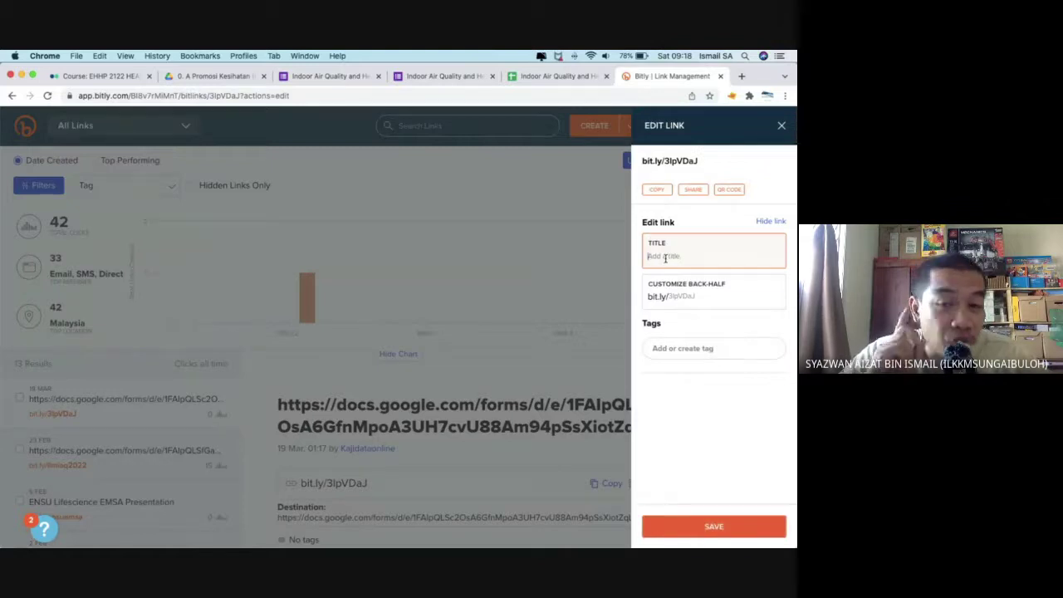
{"action": "type", "text": "IAQ"}
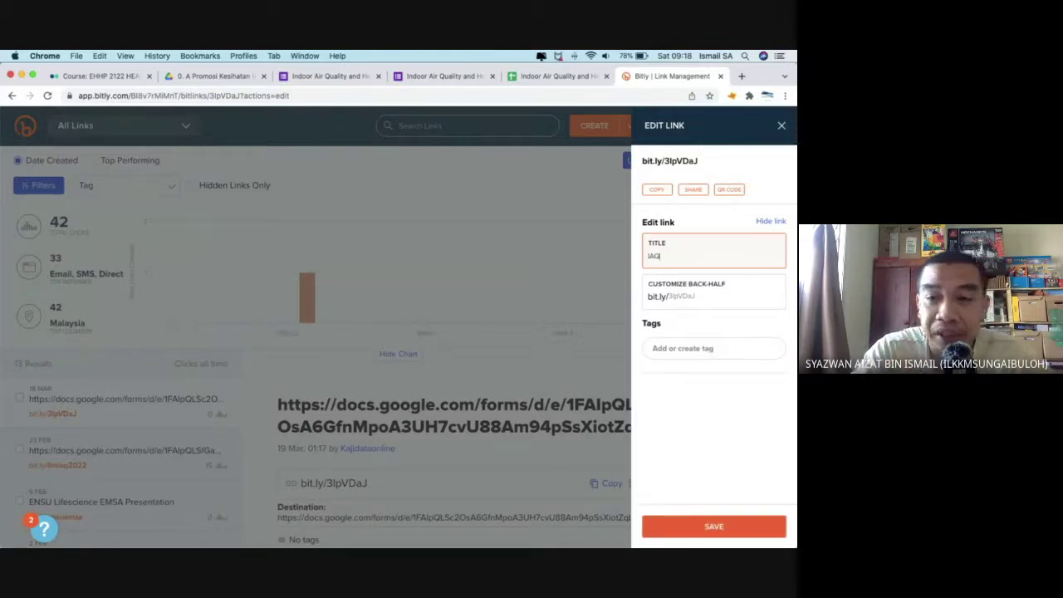
{"action": "left_click", "coordinate": [689, 296]}
{"action": "double_click", "coordinate": [691, 297]}
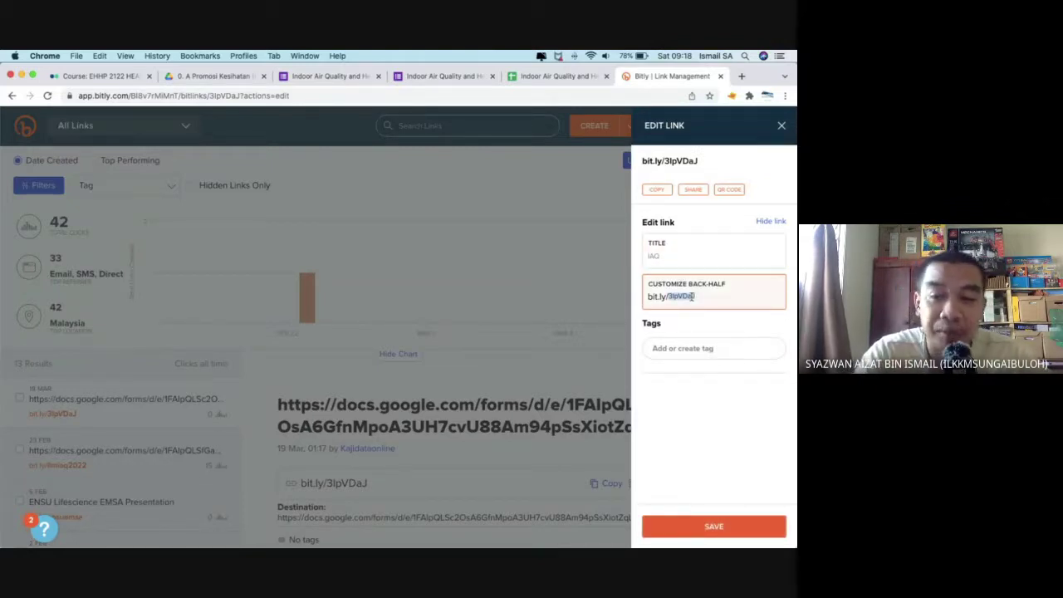
{"action": "type", "text": "iaqsel22"}
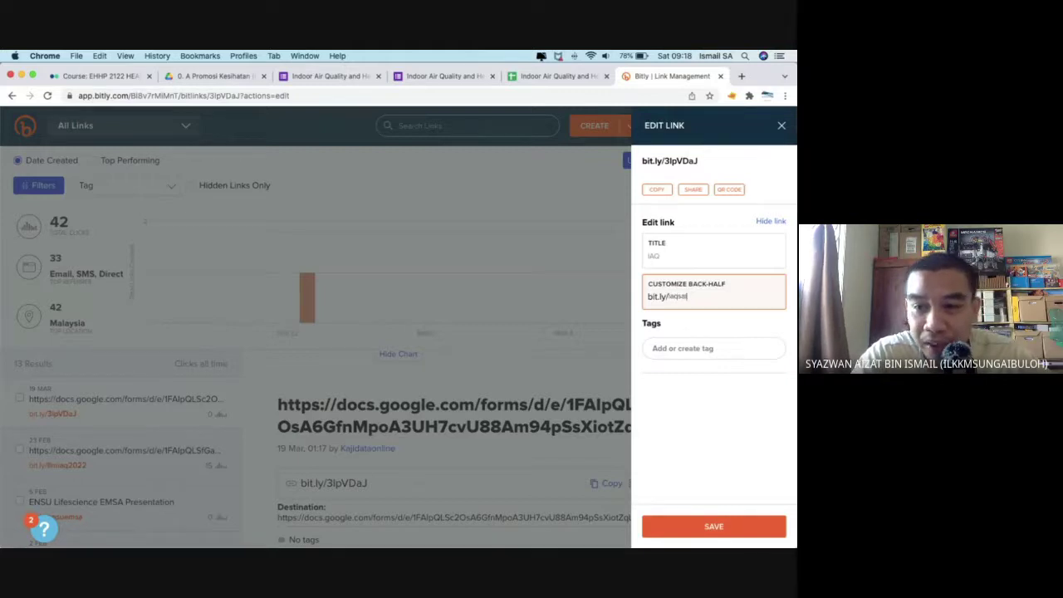
{"action": "left_click", "coordinate": [748, 525]}
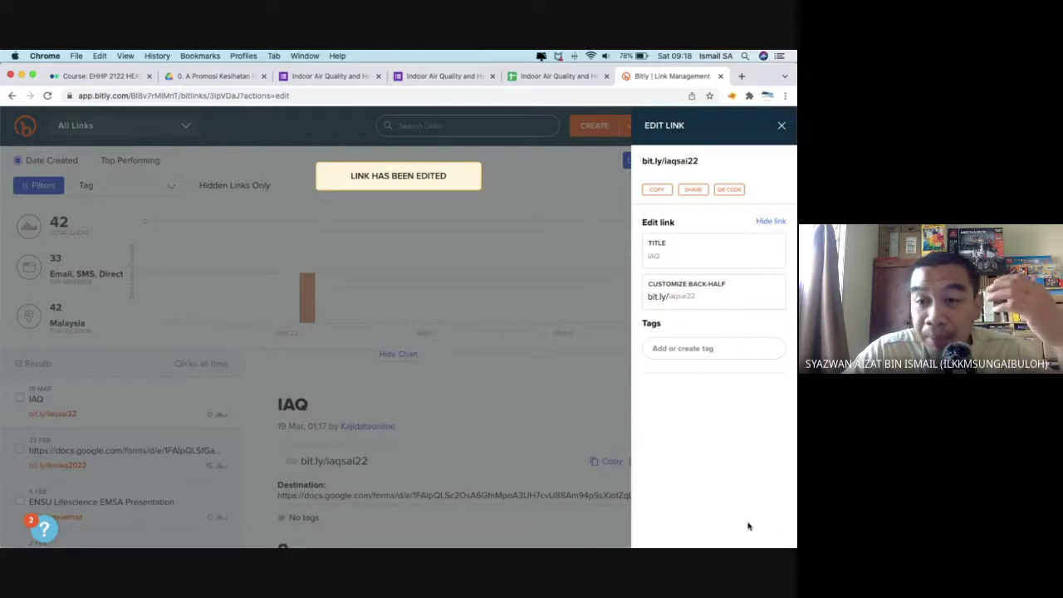
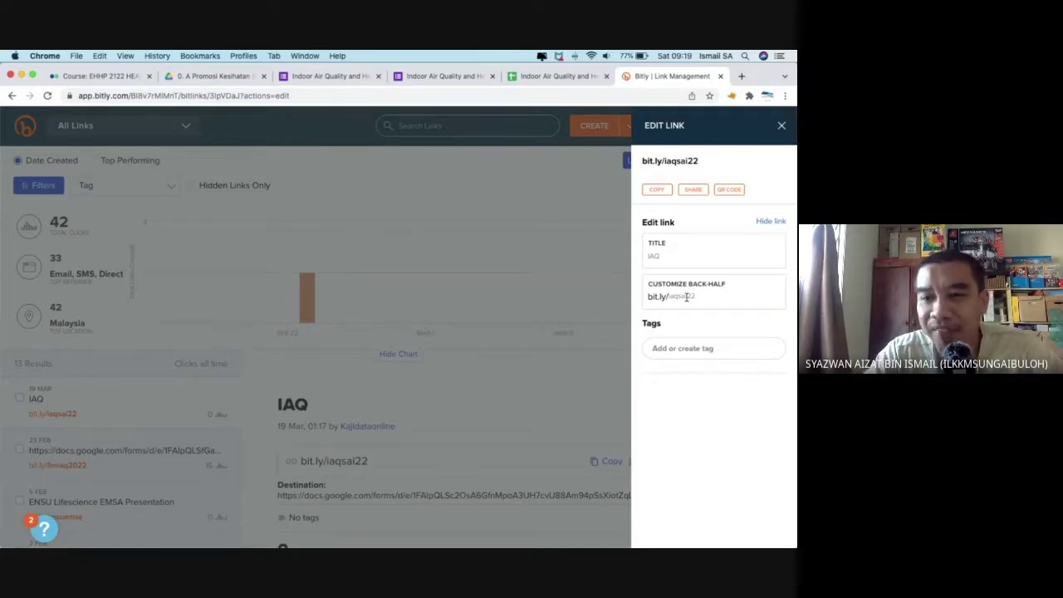
Copy the customised short link and save its link settings again.
{"action": "double_click", "coordinate": [687, 298]}
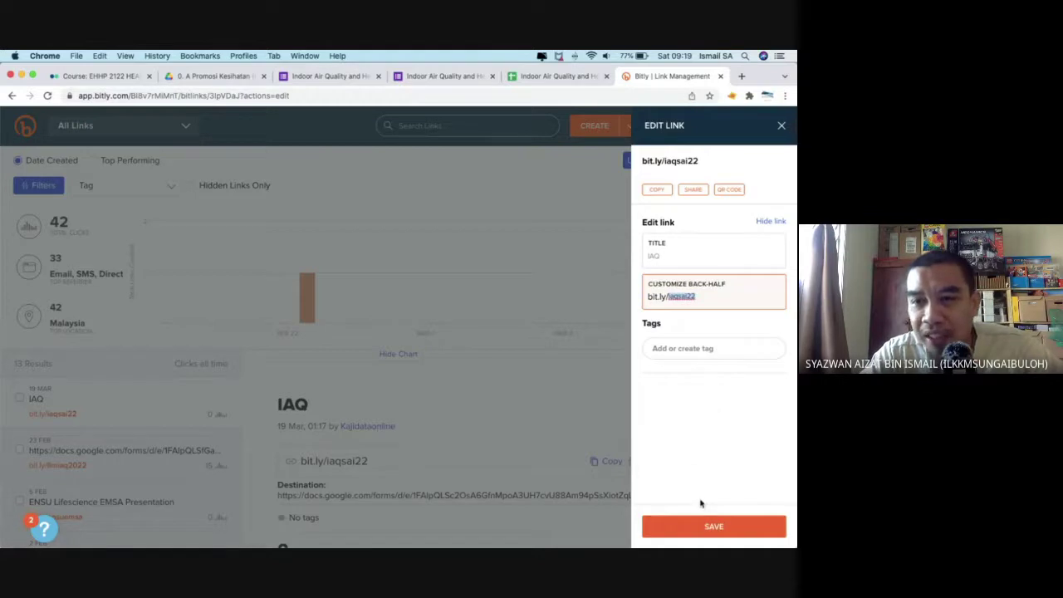
{"action": "left_click", "coordinate": [655, 189]}
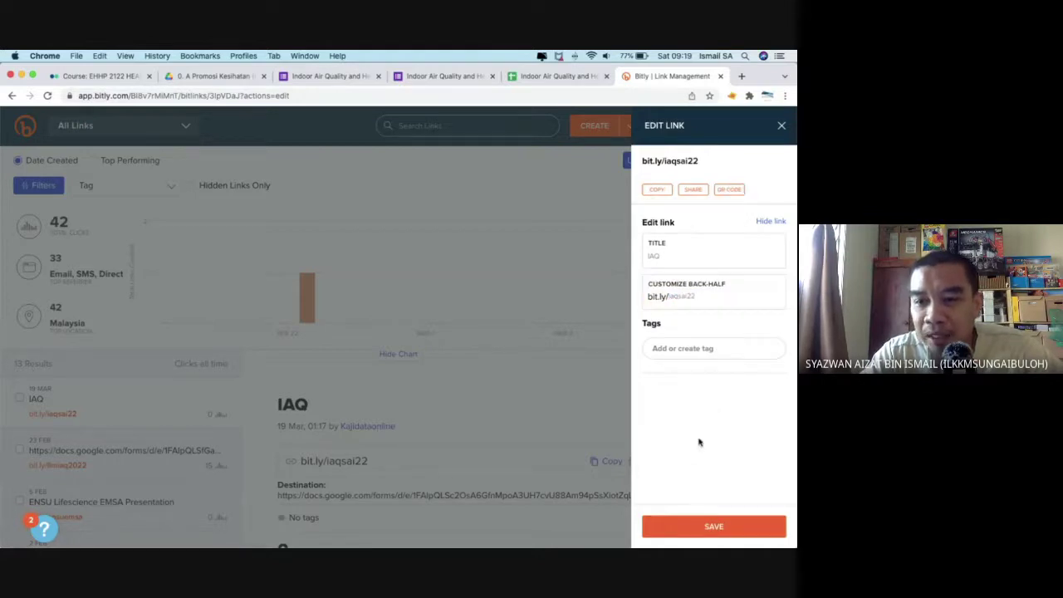
{"action": "left_click", "coordinate": [707, 528]}
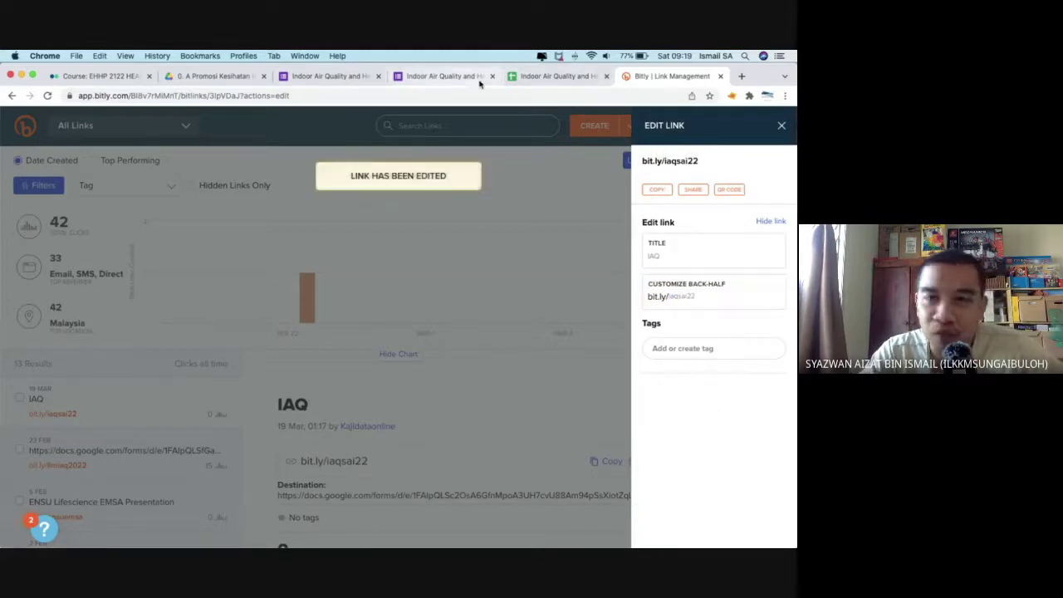
Close the form preview, view the form's shortened sharing link in the editor's Send form dialog, and dismiss the dialog.
{"action": "left_click", "coordinate": [479, 78]}
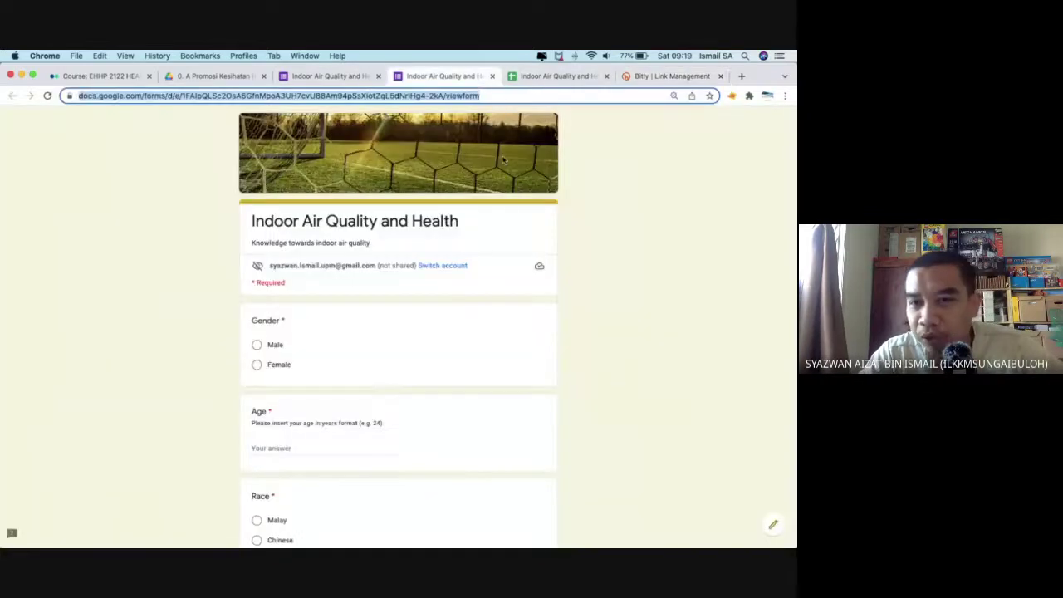
{"action": "left_click", "coordinate": [491, 75]}
{"action": "left_click", "coordinate": [349, 77]}
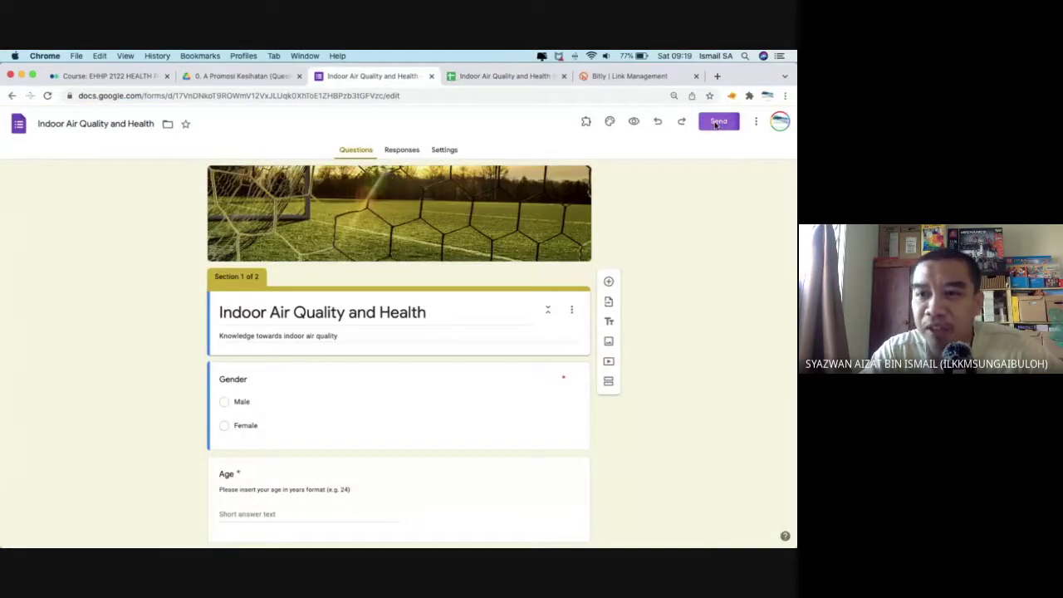
{"action": "left_click", "coordinate": [717, 123]}
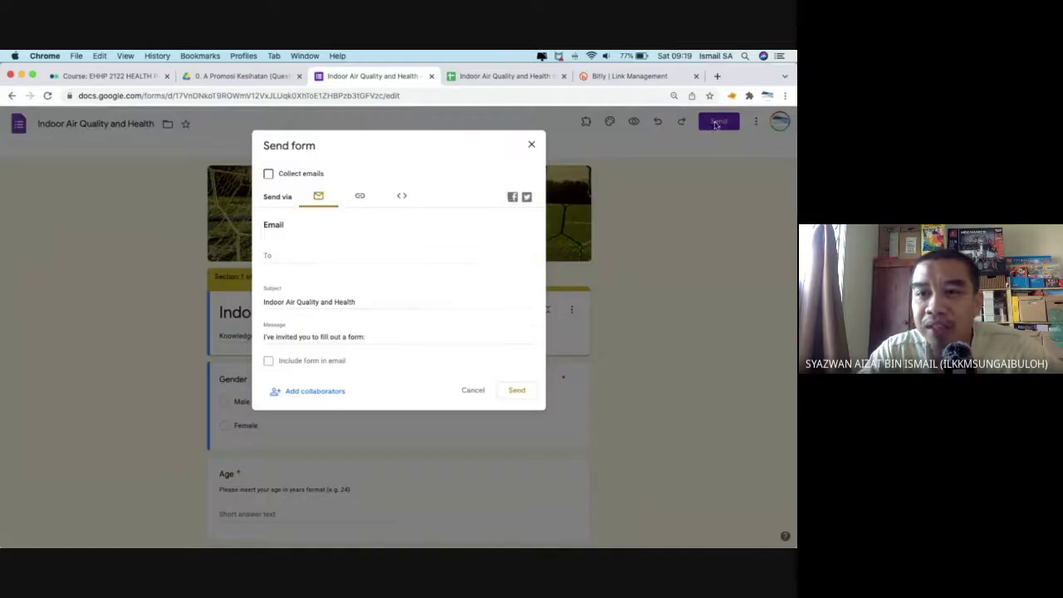
{"action": "left_click", "coordinate": [360, 197]}
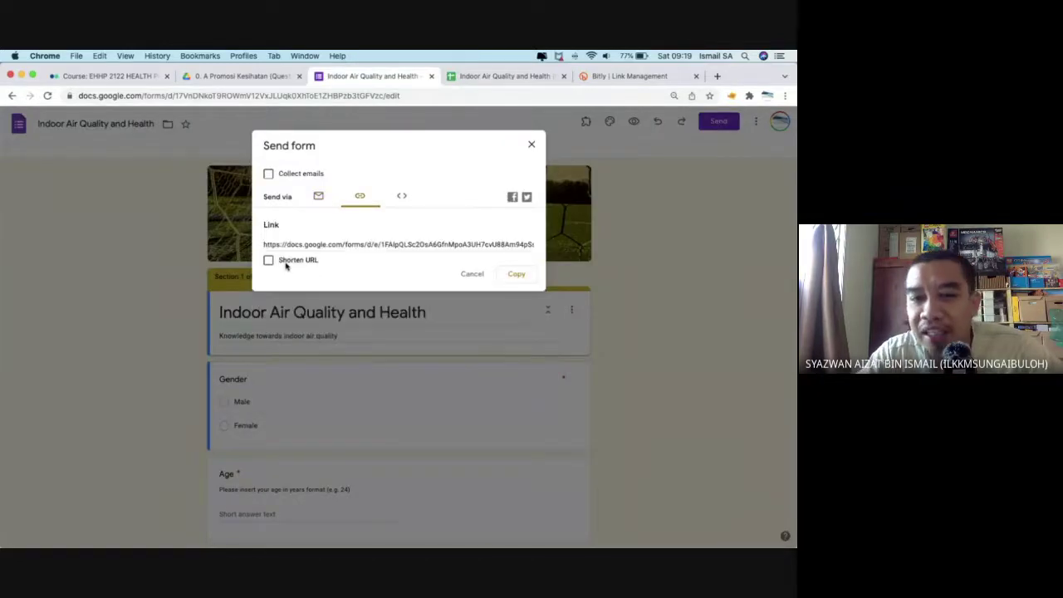
{"action": "left_click", "coordinate": [285, 264]}
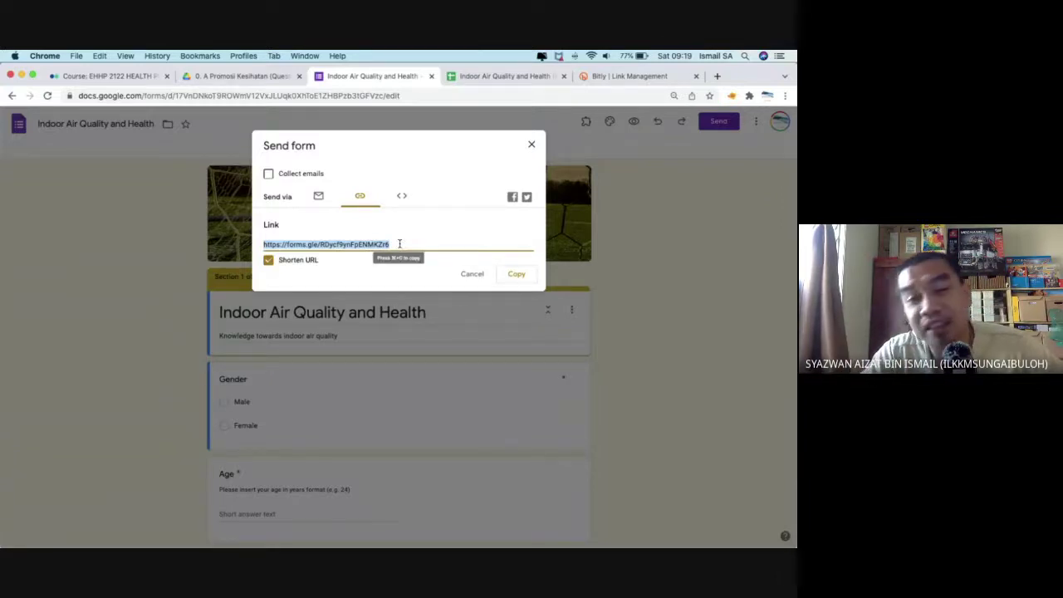
{"action": "left_click", "coordinate": [472, 275]}
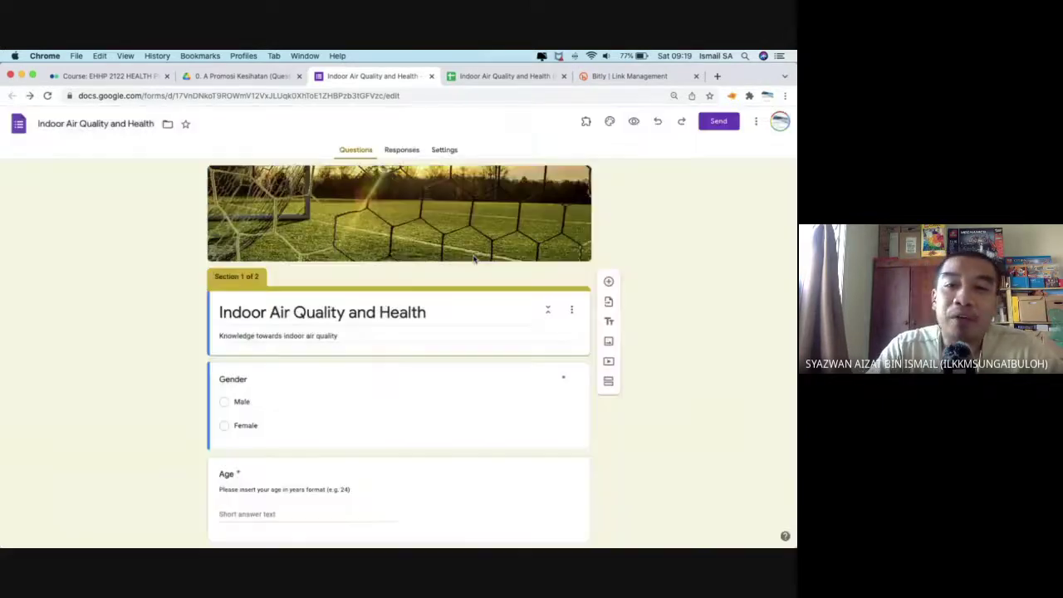
Close Bitly's link editing pane, then close the response spreadsheet, Bitly and form editor pages to return to the Drive folder.
{"action": "left_click", "coordinate": [624, 75]}
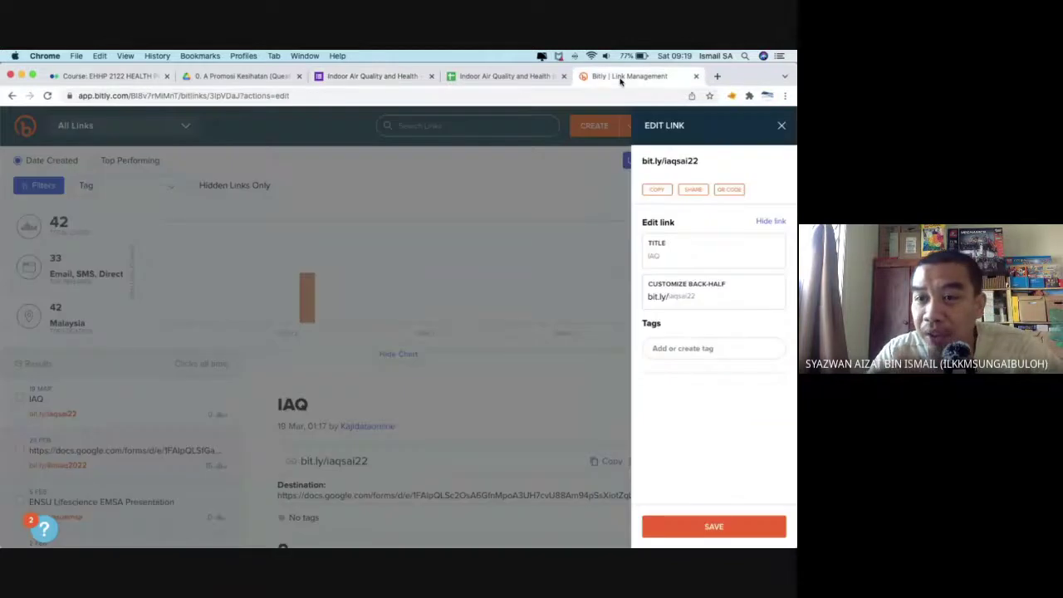
{"action": "left_click", "coordinate": [782, 129]}
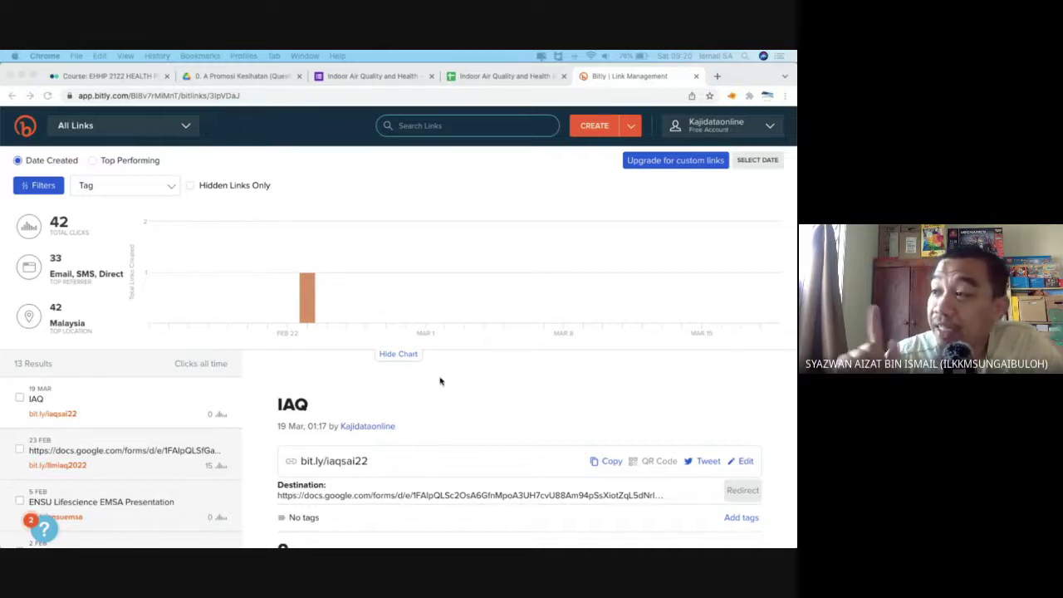
{"action": "left_click", "coordinate": [404, 78]}
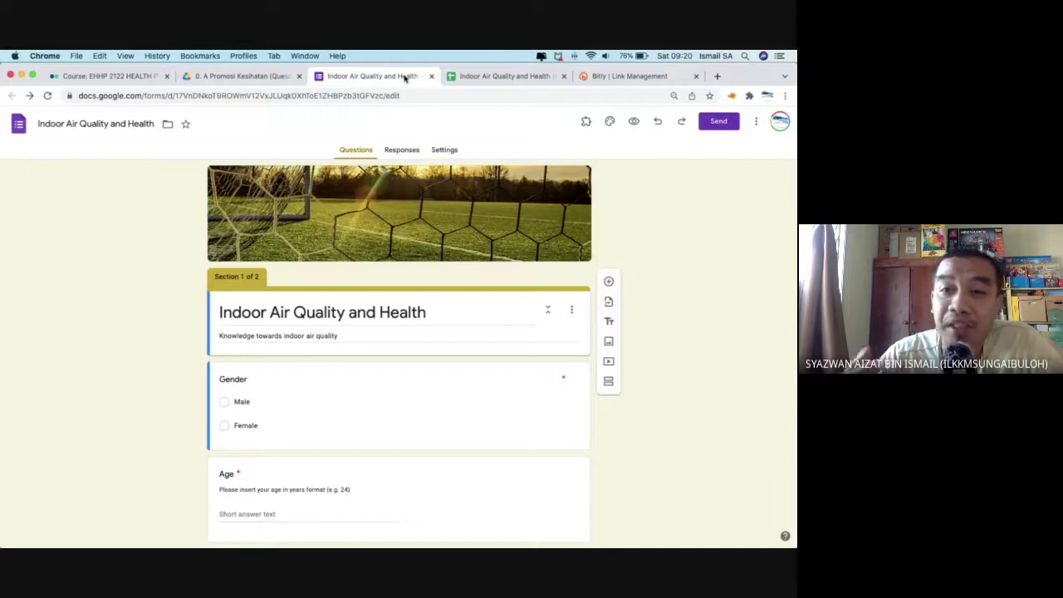
{"action": "left_click", "coordinate": [479, 77]}
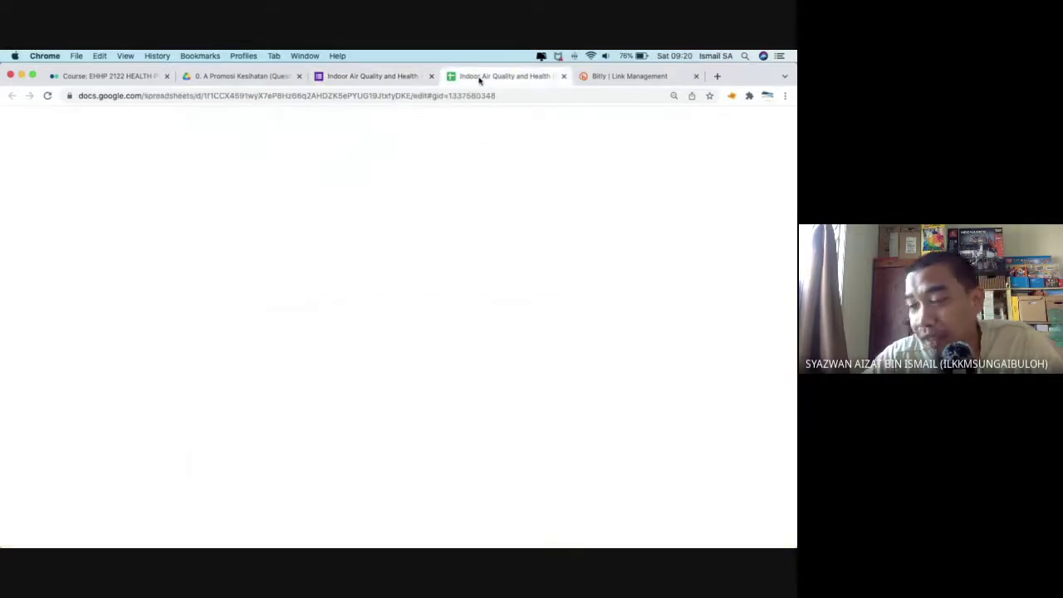
{"action": "left_click", "coordinate": [562, 77]}
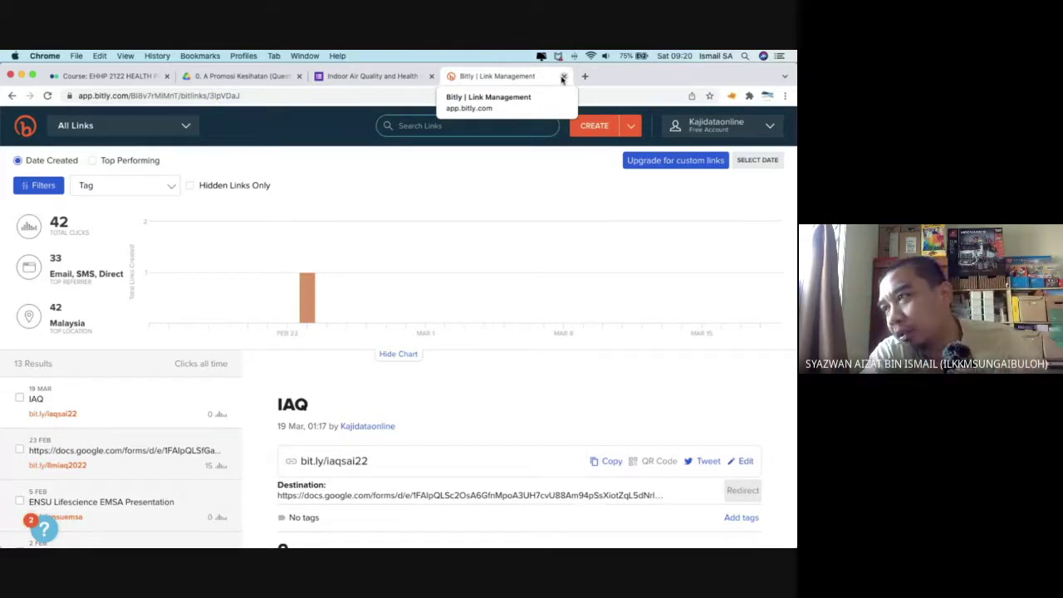
{"action": "left_click", "coordinate": [363, 76]}
{"action": "left_click", "coordinate": [463, 78]}
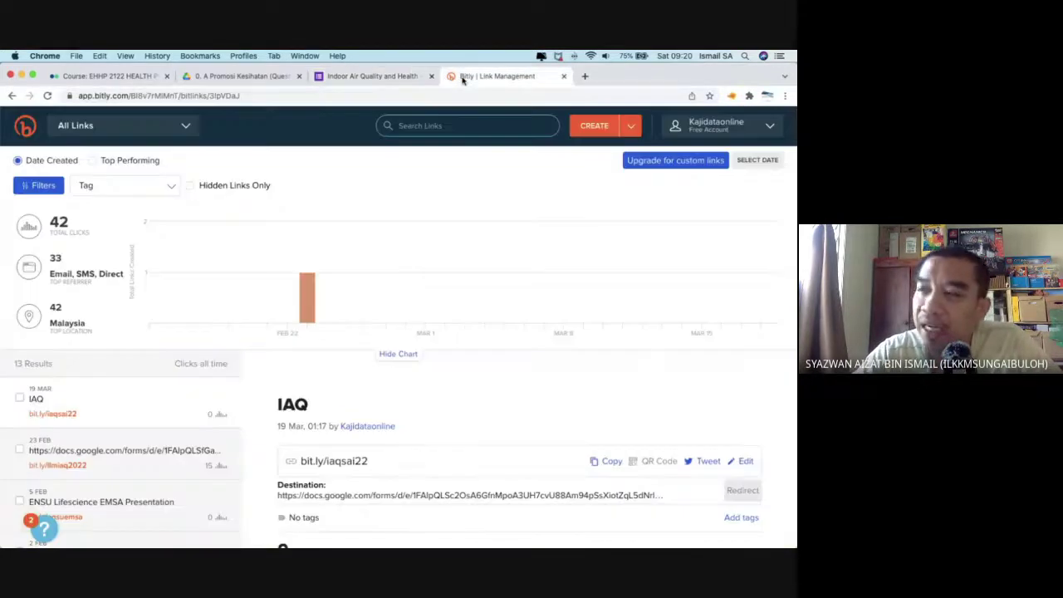
{"action": "left_click", "coordinate": [563, 76]}
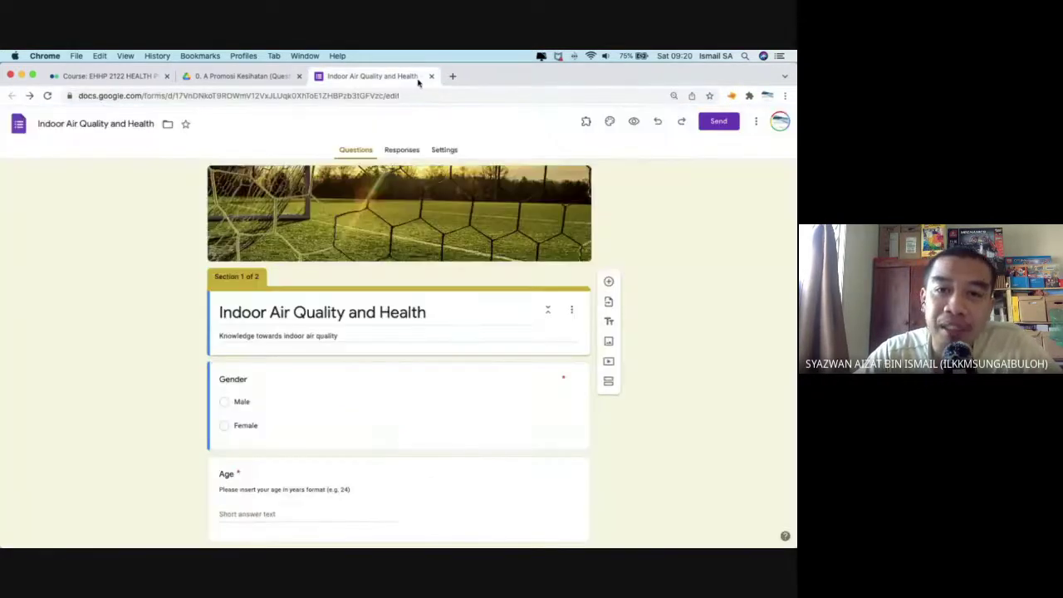
{"action": "left_click", "coordinate": [431, 76]}
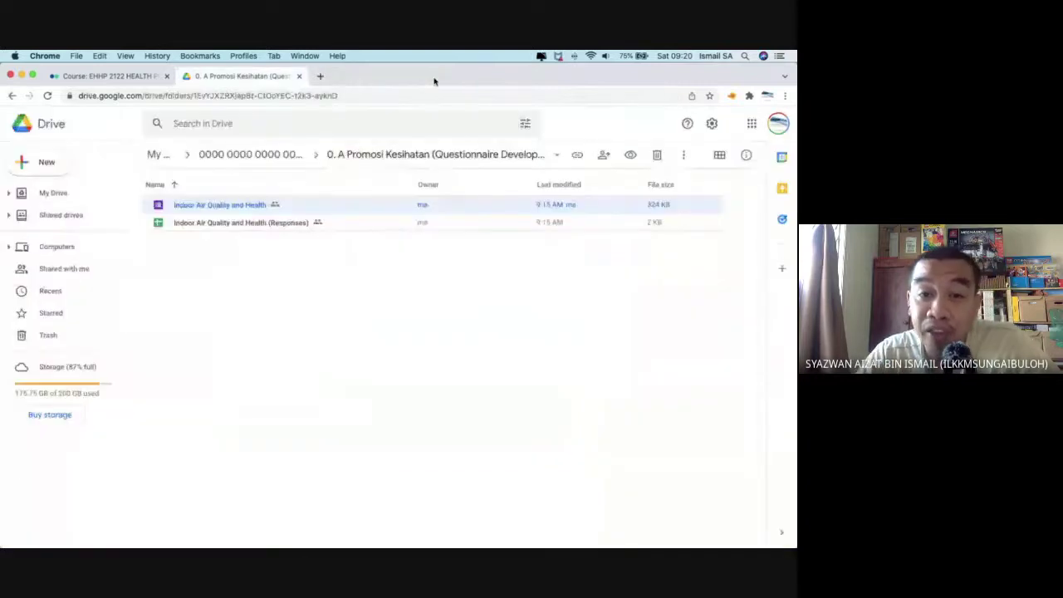
Create a new Google Form in the shared Drive folder and name it "Quiz IAQ", applying the same name as its title.
{"action": "left_click", "coordinate": [41, 162]}
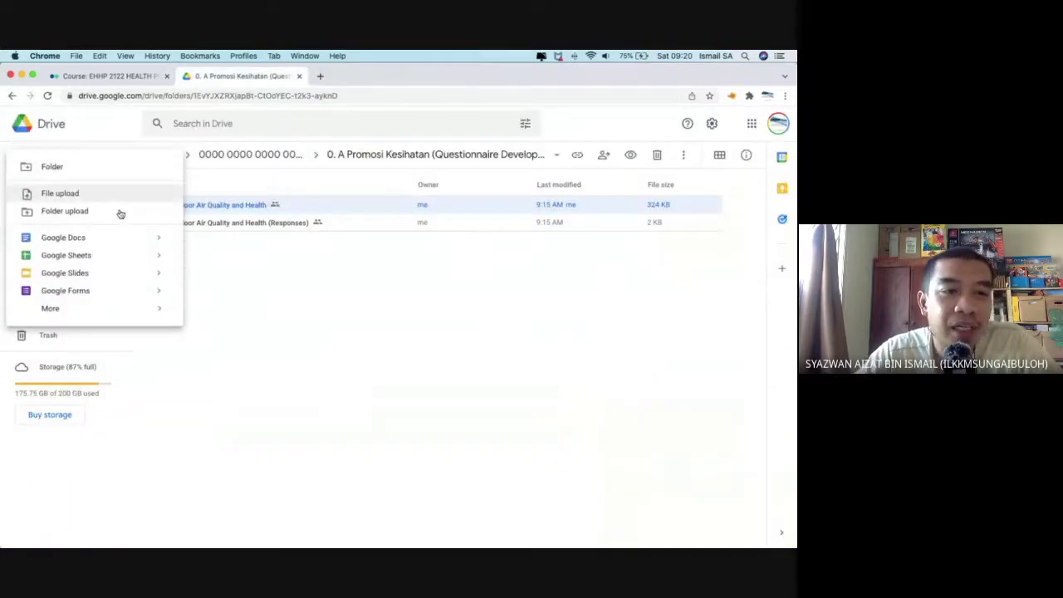
{"action": "mouse_move", "coordinate": [149, 292]}
{"action": "left_click", "coordinate": [220, 300]}
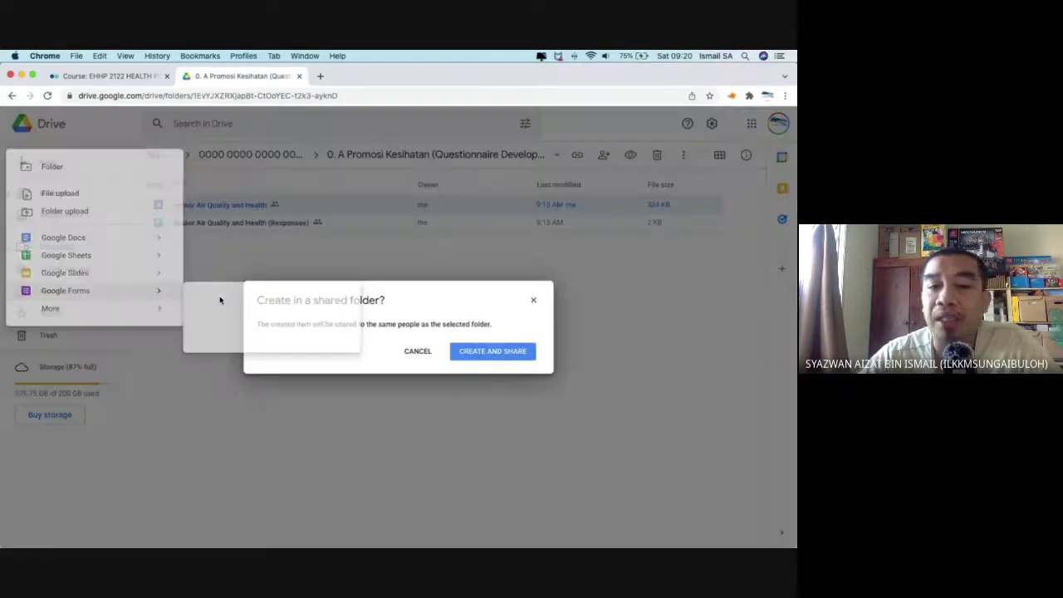
{"action": "left_click", "coordinate": [468, 352]}
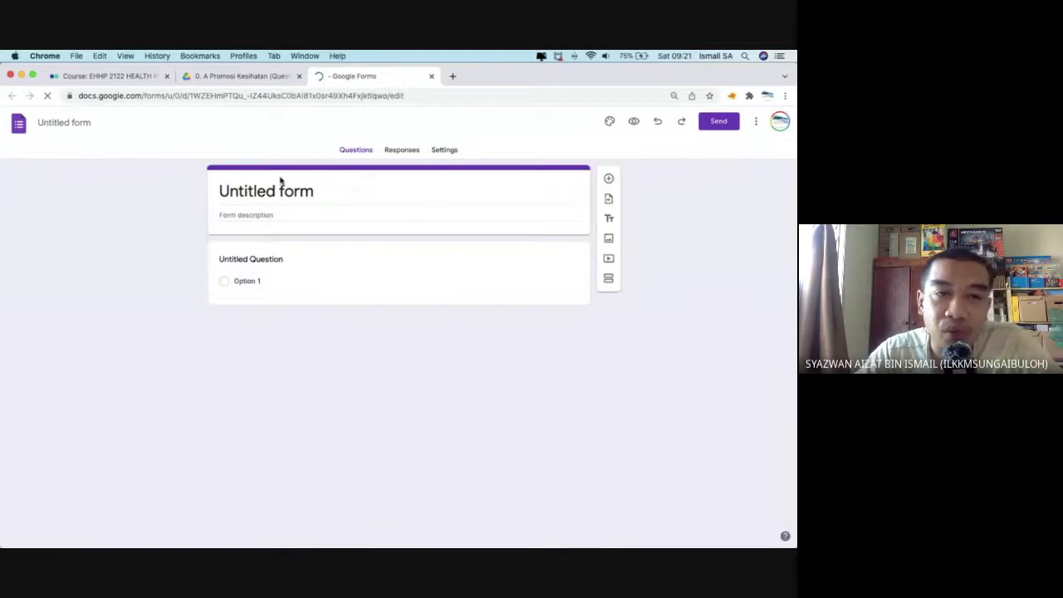
{"action": "left_click", "coordinate": [77, 123]}
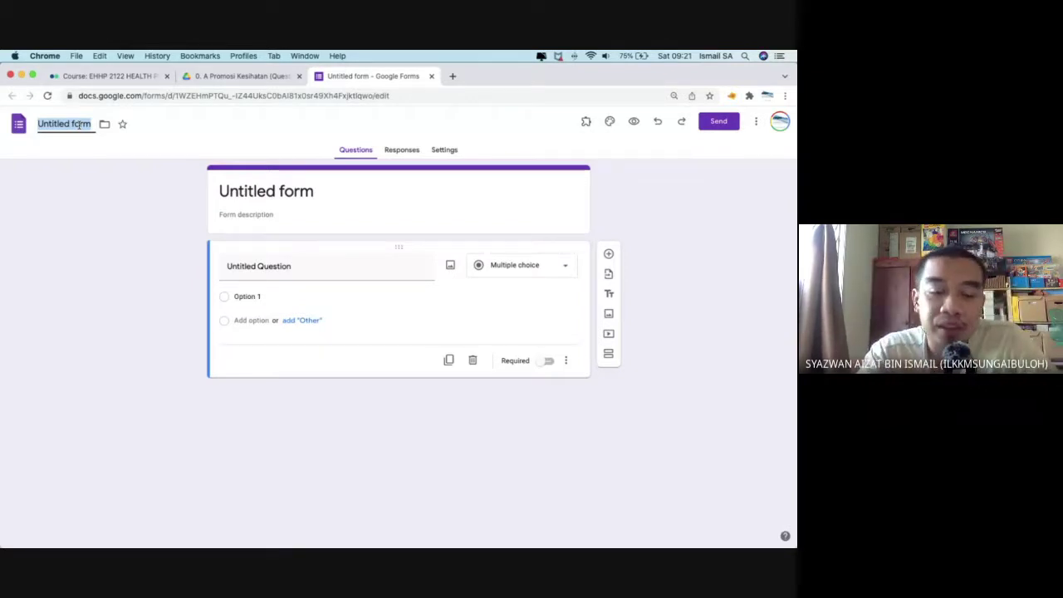
{"action": "type", "text": "Quiz IAQ"}
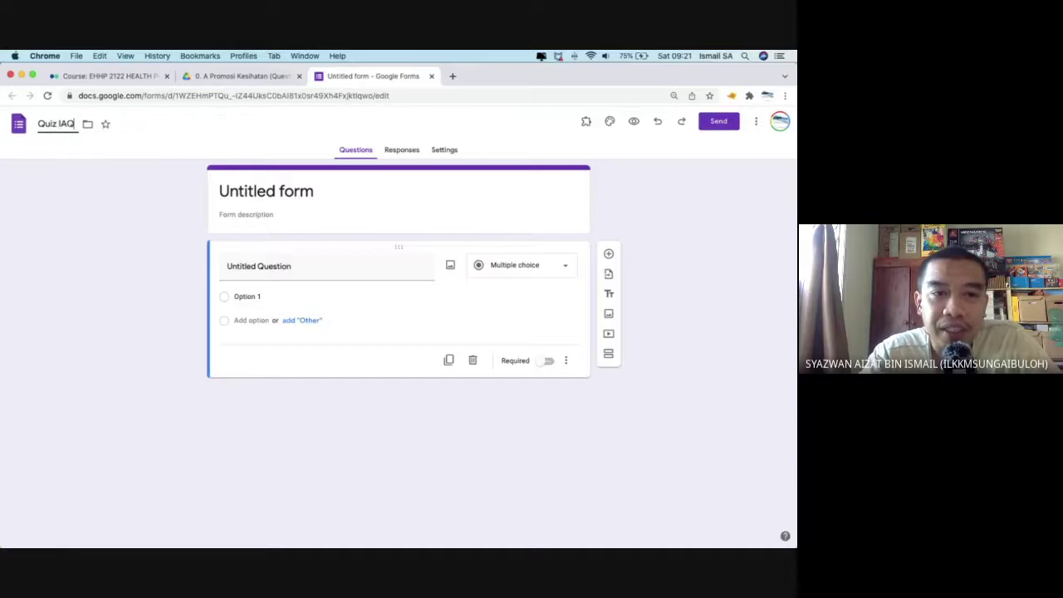
{"action": "left_click", "coordinate": [254, 207]}
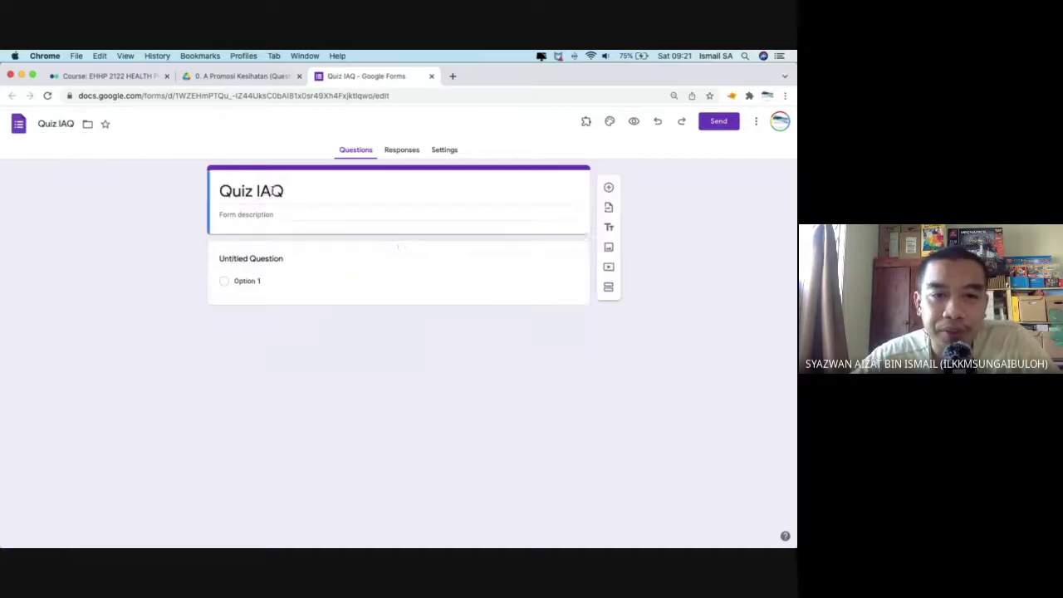
Replace the first question's title with "P" as a short answer question and open the form description for editing.
{"action": "left_click", "coordinate": [266, 251]}
{"action": "left_click", "coordinate": [274, 265]}
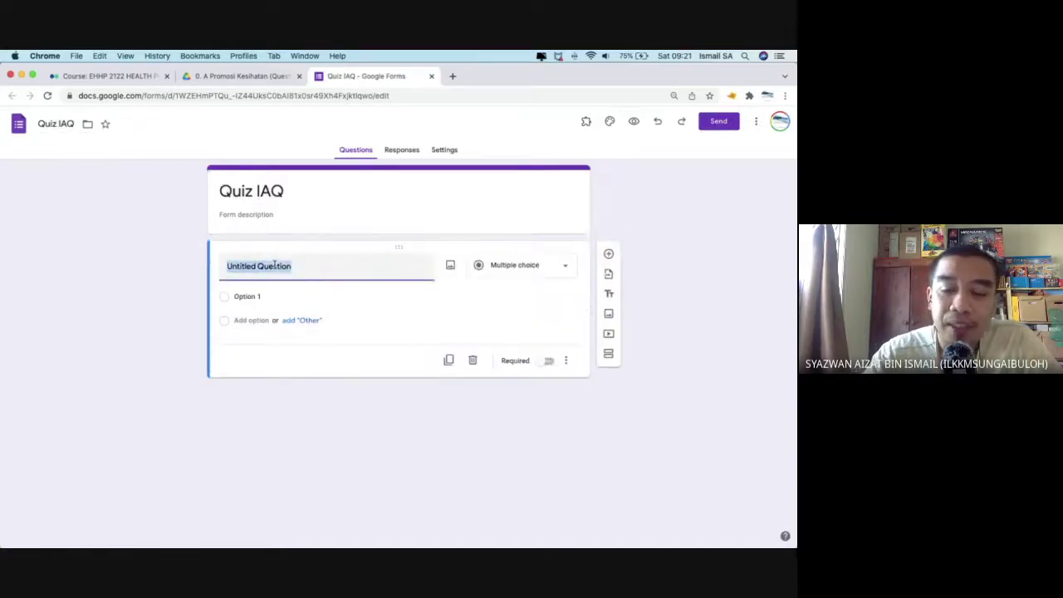
{"action": "type", "text": "Pleas"}
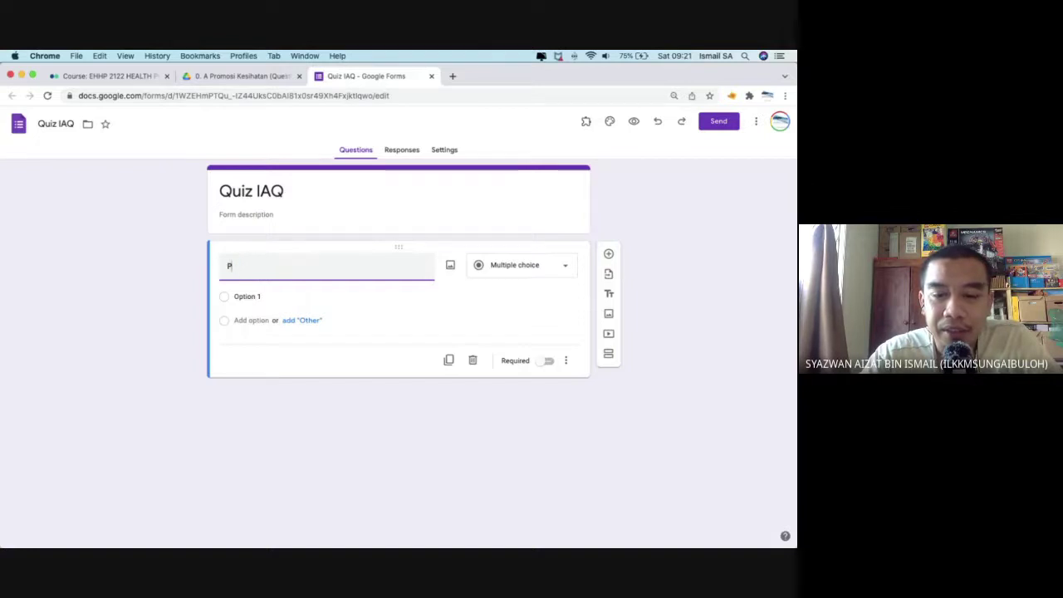
{"action": "left_click", "coordinate": [316, 210]}
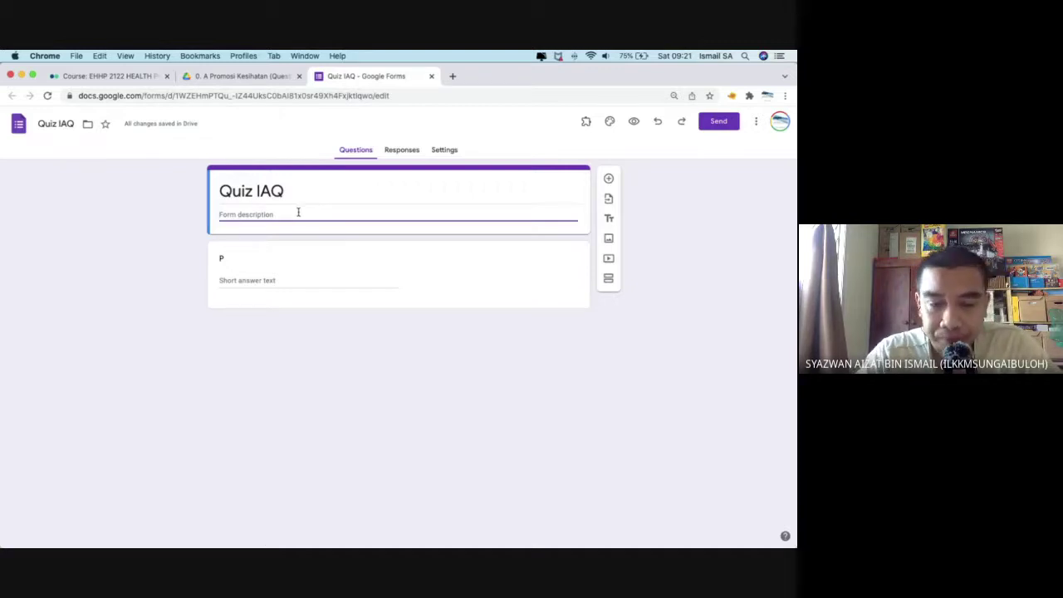
Enter the form description "Please answer following question" below the Quiz IAQ title.
{"action": "type", "text": "Pl"}
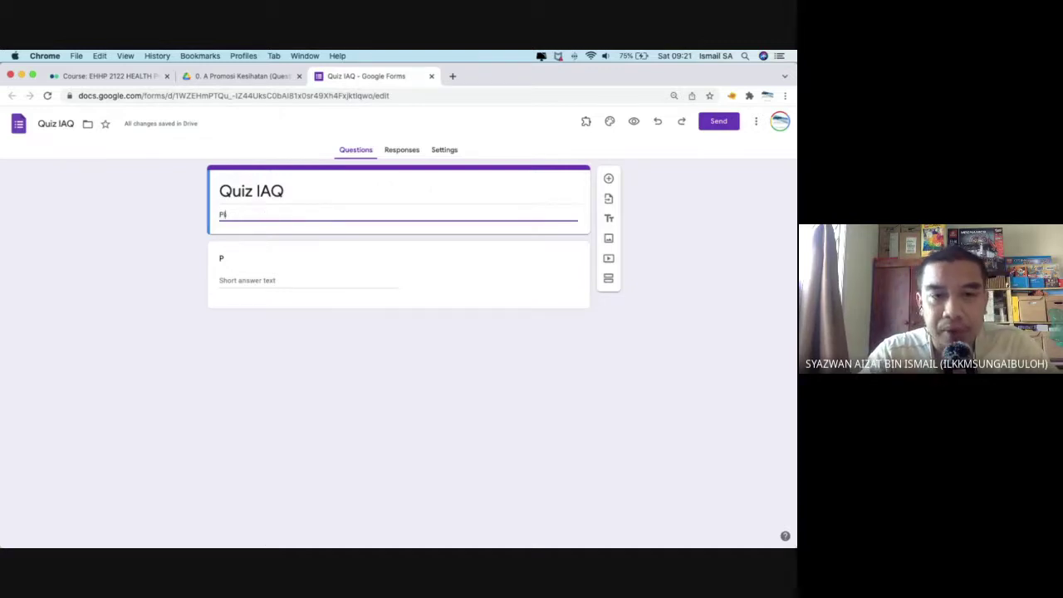
{"action": "type", "text": "ease answer fo"}
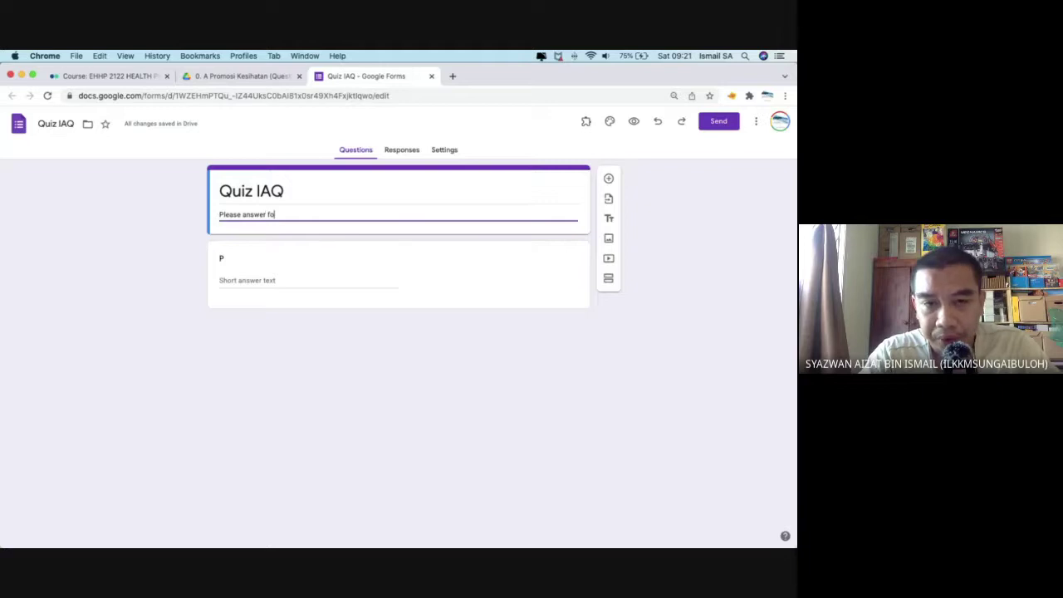
{"action": "type", "text": "llowing questi"}
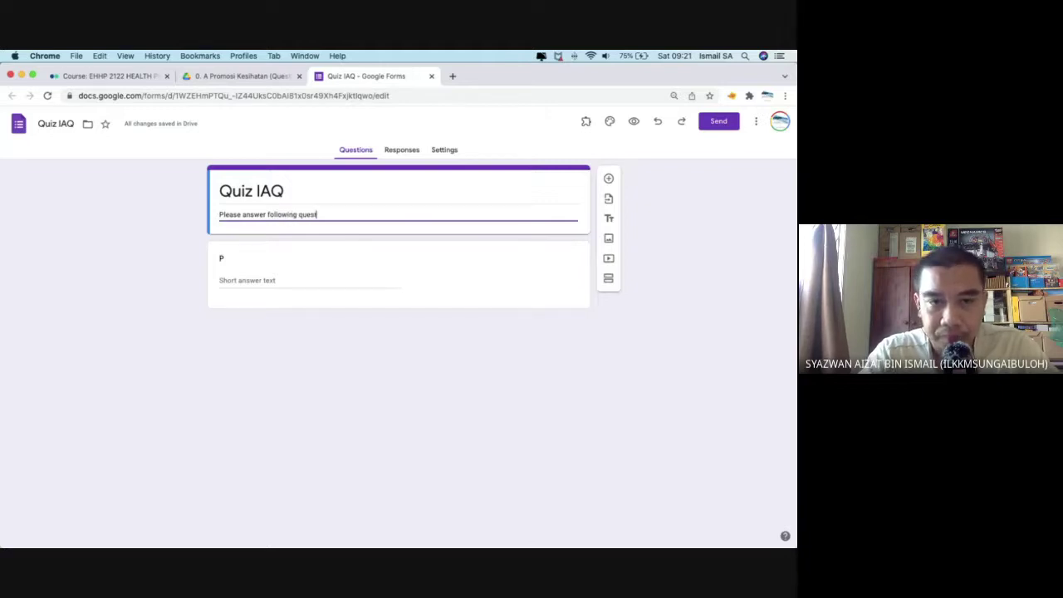
{"action": "type", "text": "o"}
{"action": "key", "text": "BackSpace"}
{"action": "type", "text": "ion"}
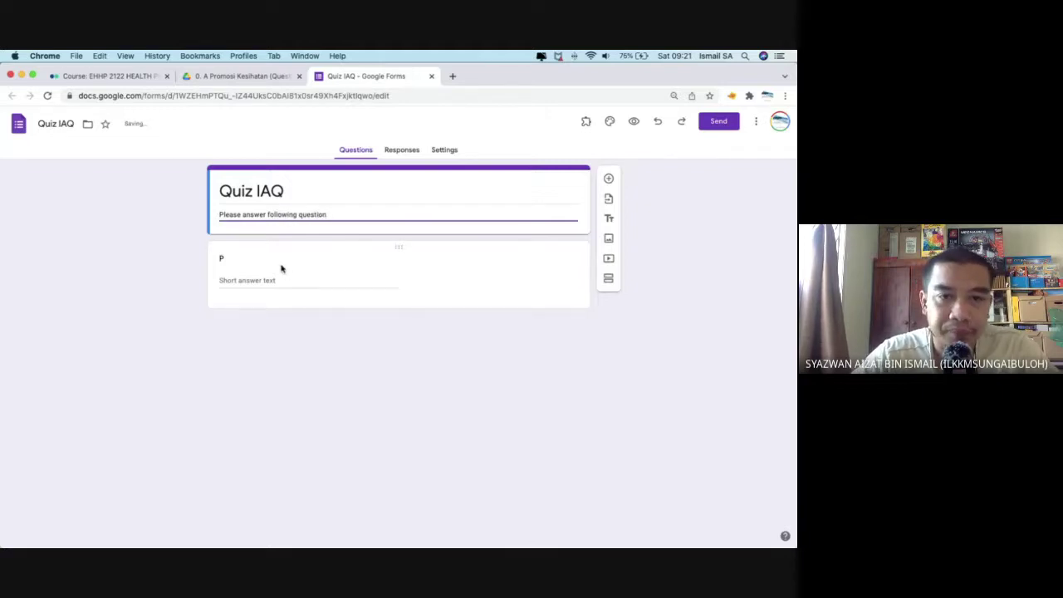
Change the first question's type to Multiple choice and make it required.
{"action": "left_click", "coordinate": [264, 260]}
{"action": "left_click", "coordinate": [237, 264]}
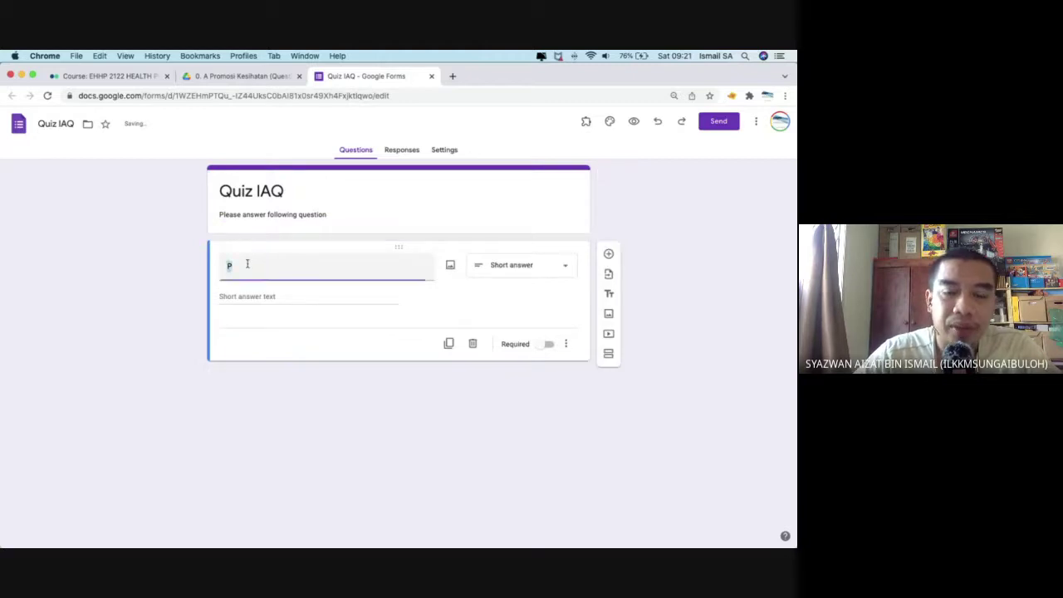
{"action": "left_click", "coordinate": [503, 265]}
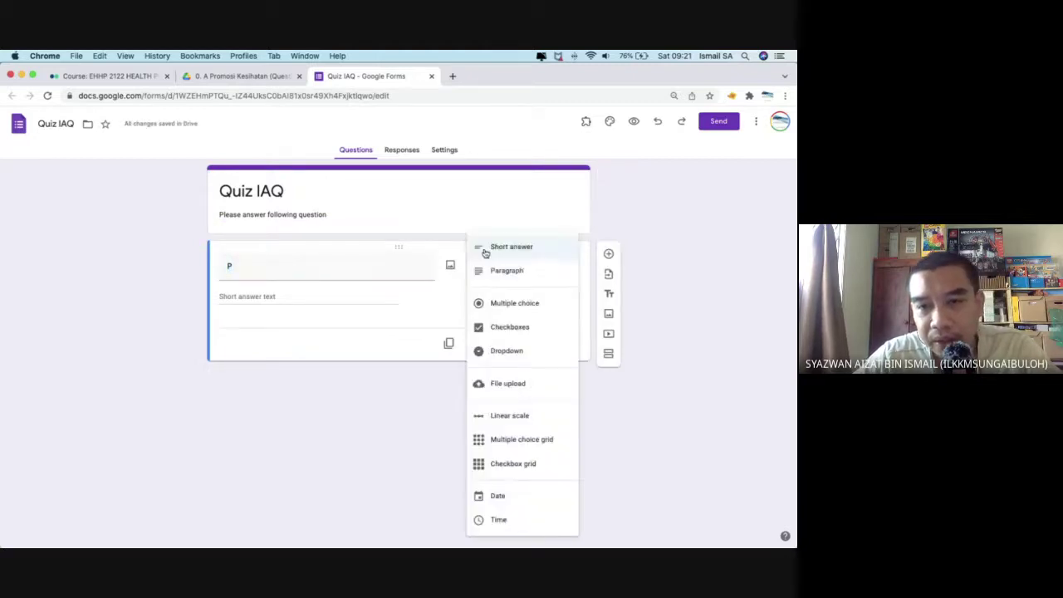
{"action": "left_click", "coordinate": [526, 309]}
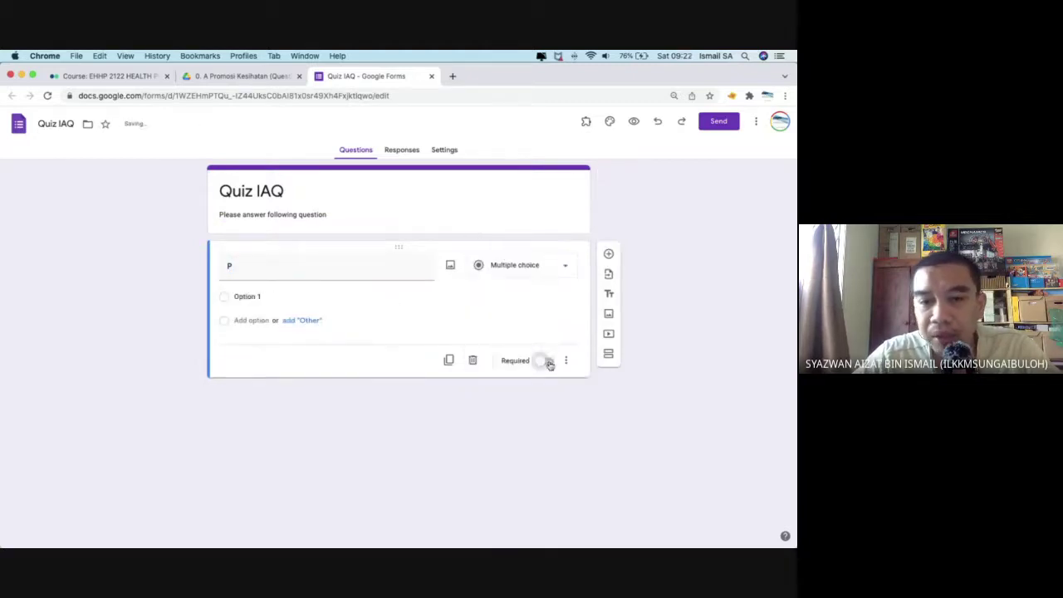
{"action": "left_click", "coordinate": [547, 360]}
Replace the first question's text with "IAQ is the field of environmental health".
{"action": "left_click", "coordinate": [280, 269]}
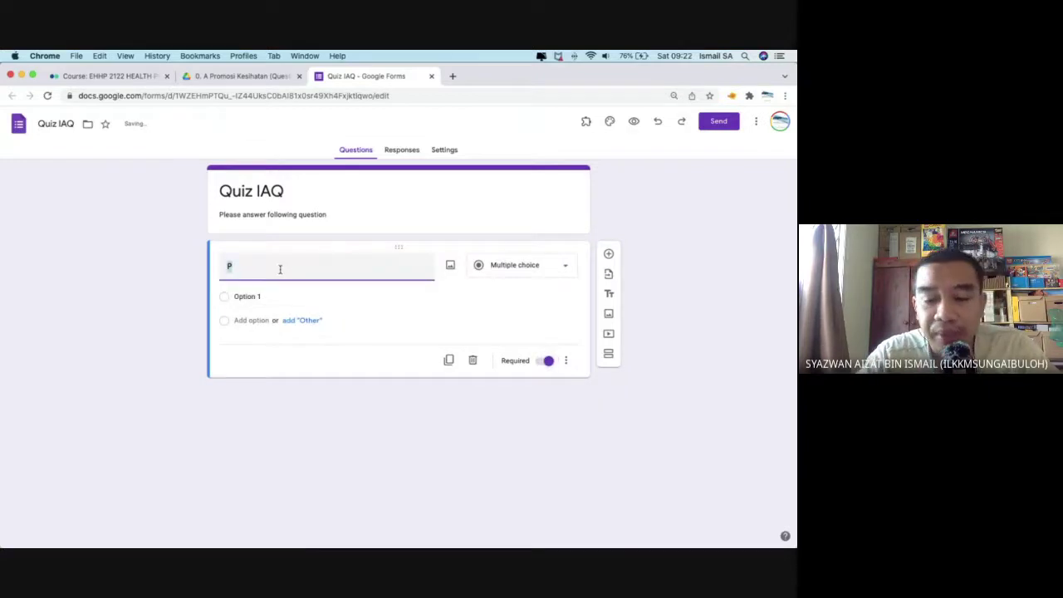
{"action": "type", "text": "IAQ is"}
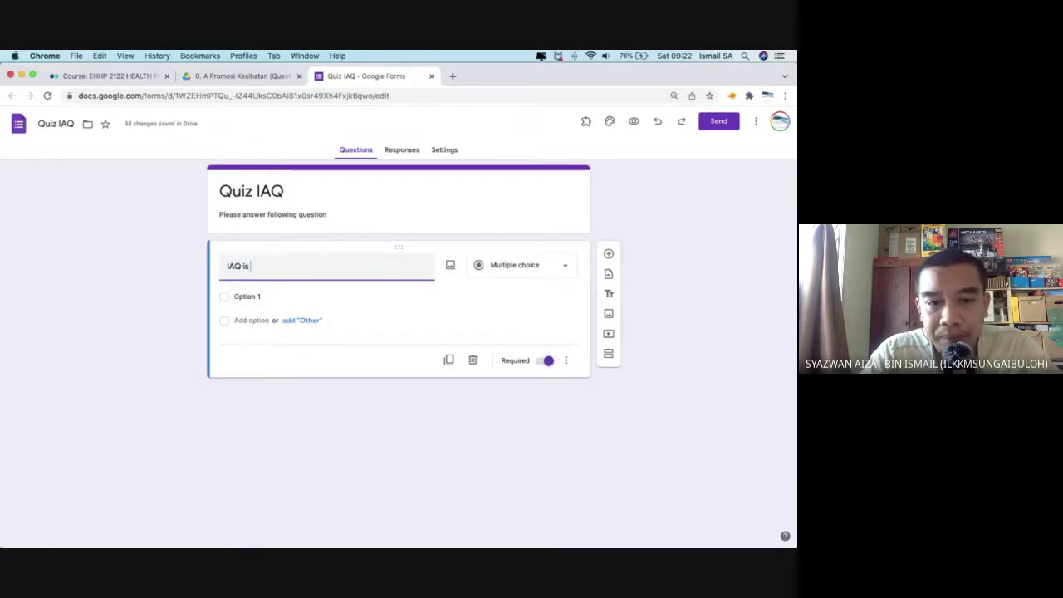
{"action": "type", "text": " the field o"}
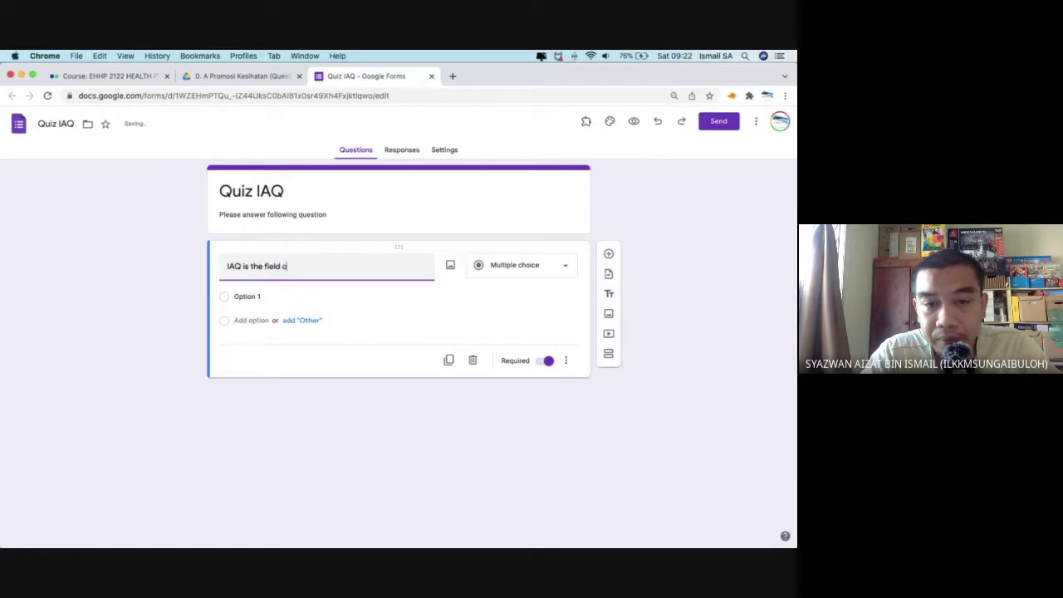
{"action": "type", "text": "f environ"}
{"action": "key", "text": "BackSpace"}
{"action": "key", "text": "BackSpace"}
{"action": "key", "text": "BackSpace"}
{"action": "key", "text": "BackSpace"}
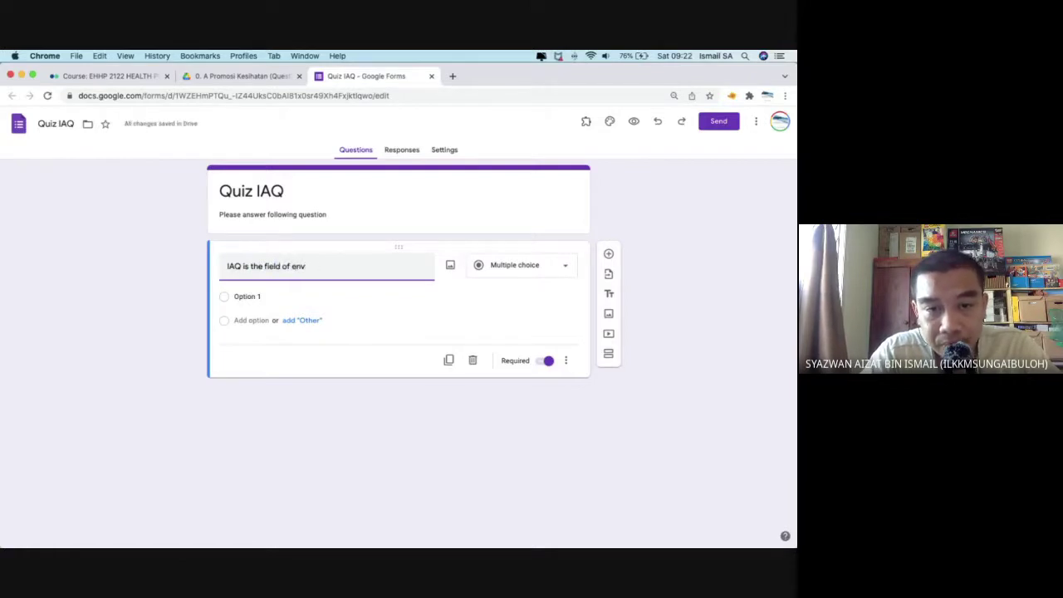
{"action": "type", "text": "ironmental hea"}
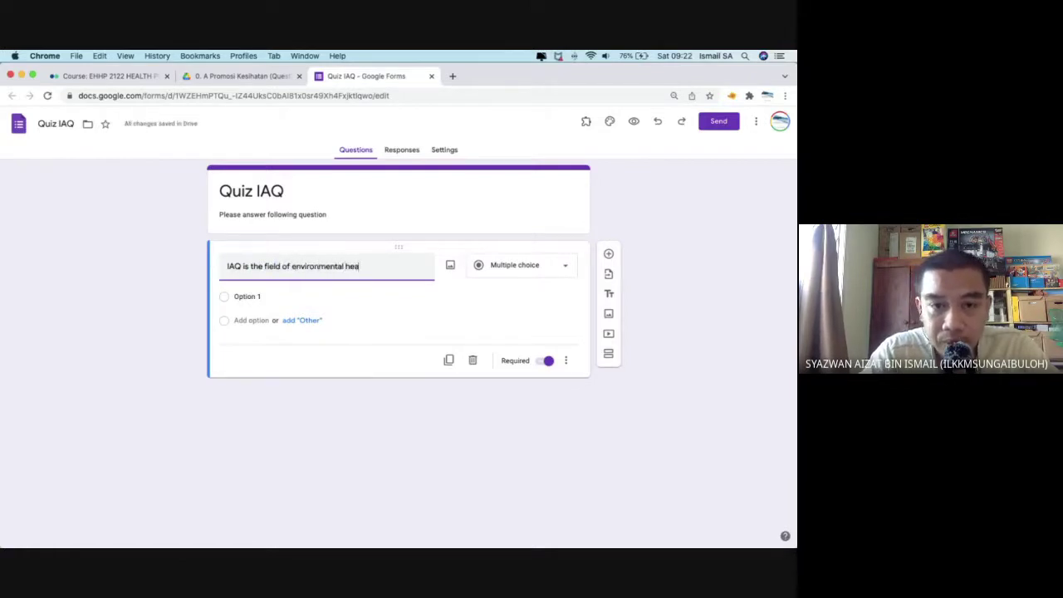
Give the environmental health question two answer options, "yes" and "No".
{"action": "key", "text": "Tab"}
{"action": "key", "text": "Tab"}
{"action": "key", "text": "Tab"}
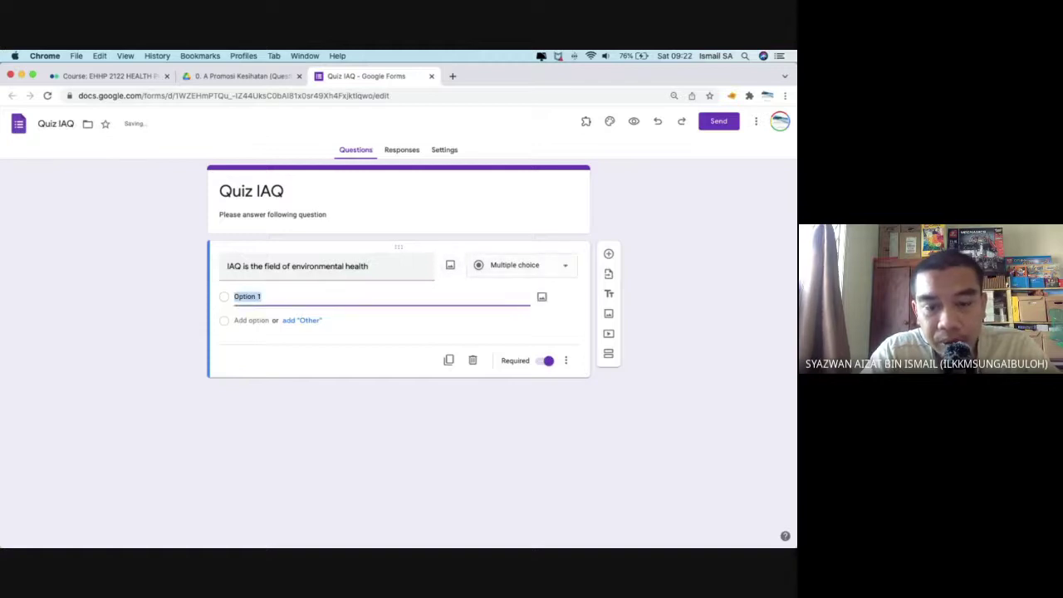
{"action": "type", "text": "yeas"}
{"action": "key", "text": "BackSpace"}
{"action": "key", "text": "BackSpace"}
{"action": "type", "text": "s"}
{"action": "key", "text": "Tab"}
{"action": "key", "text": "Tab"}
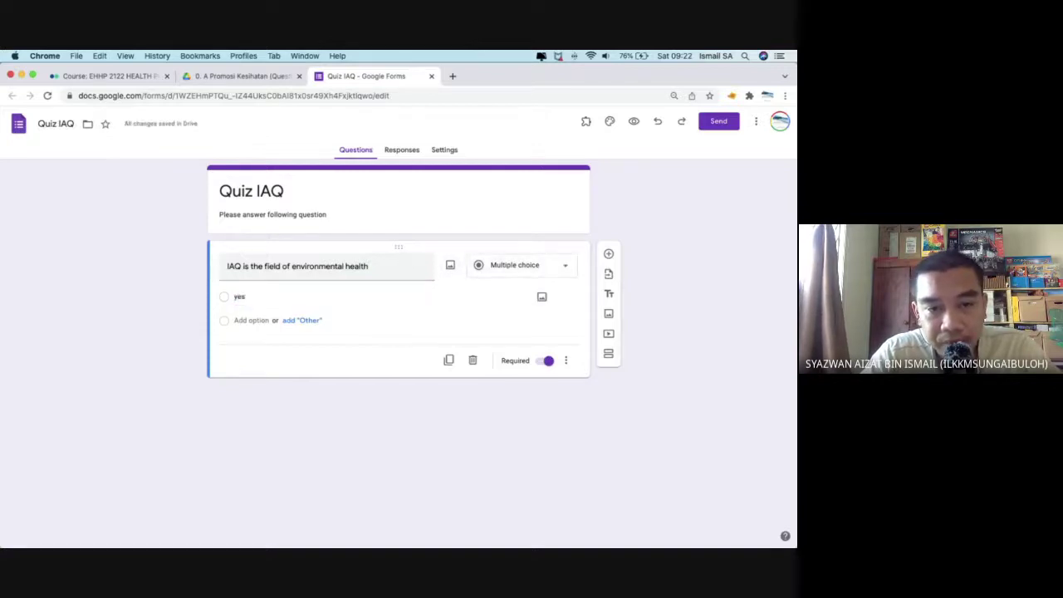
{"action": "key", "text": "Tab"}
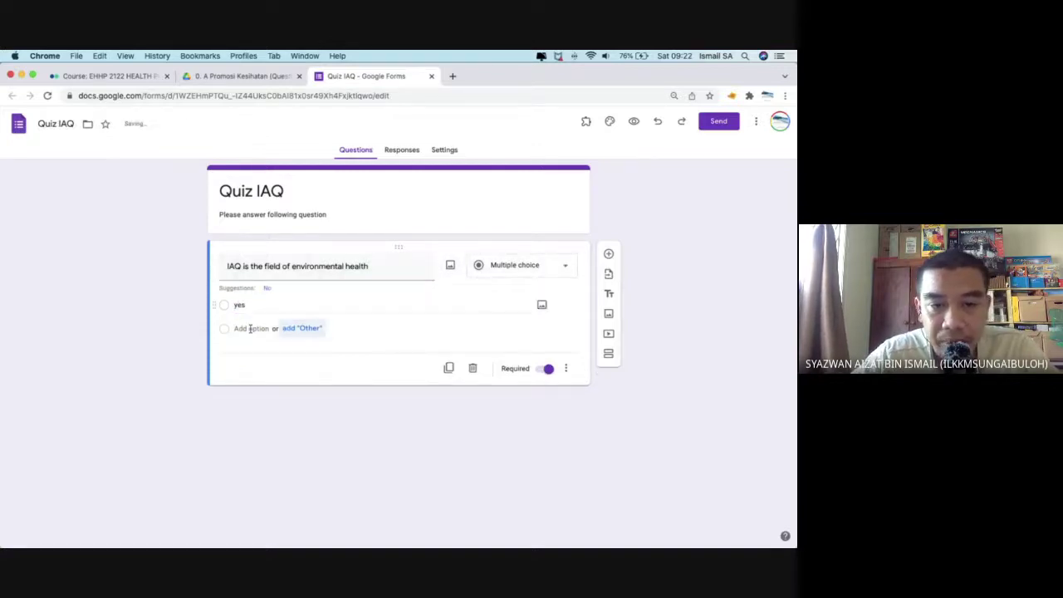
{"action": "left_click", "coordinate": [250, 330]}
{"action": "key", "text": "Tab"}
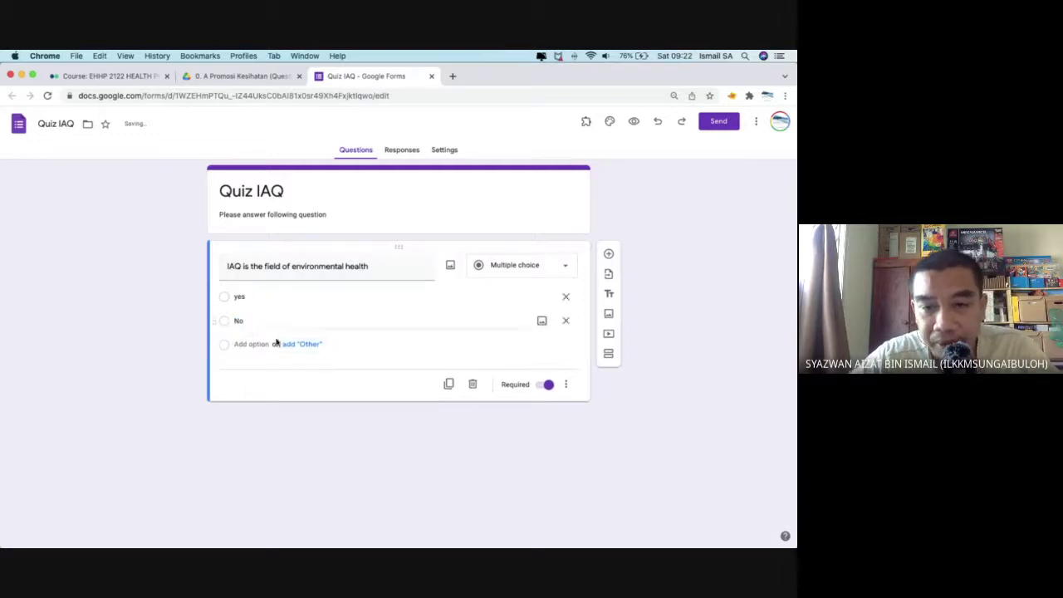
Duplicate the question and retitle the copy "Ventilation is calculated based on the pressure and the airflow rate within the duct of the ventilation".
{"action": "left_click", "coordinate": [449, 385]}
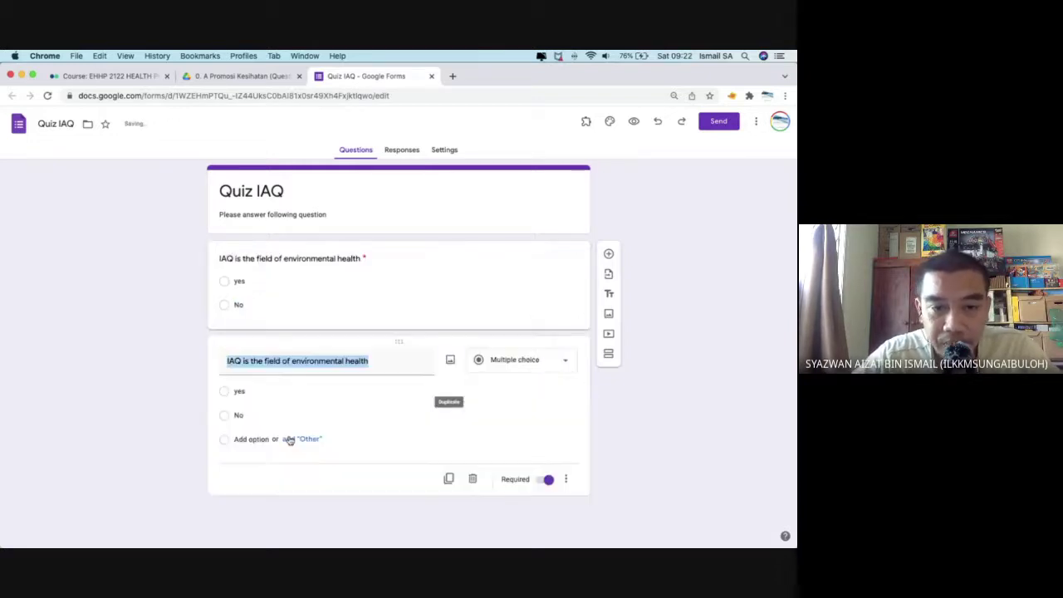
{"action": "type", "text": "Ventila"}
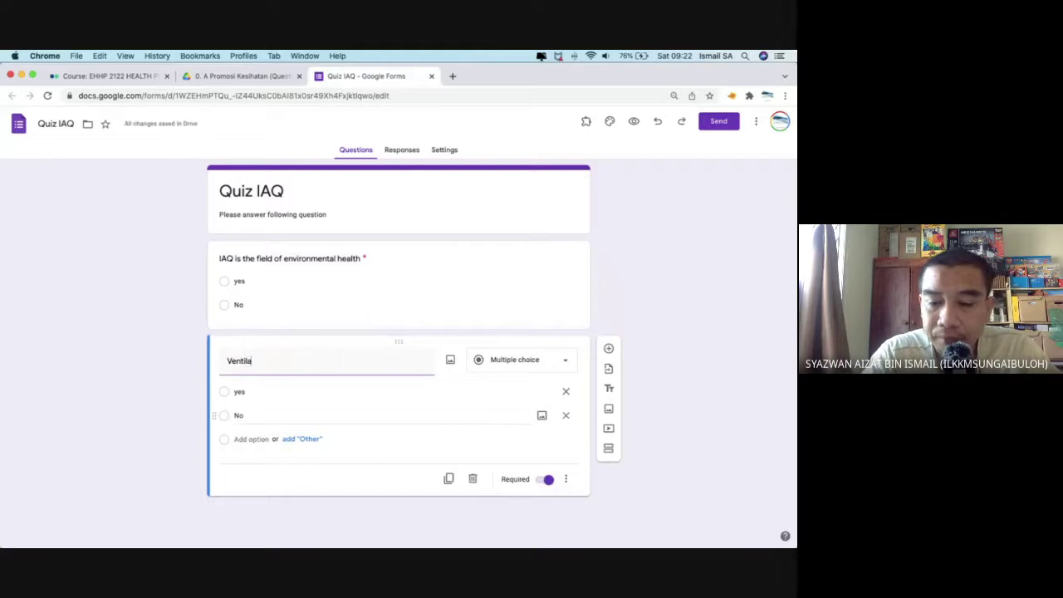
{"action": "type", "text": "tion is the"}
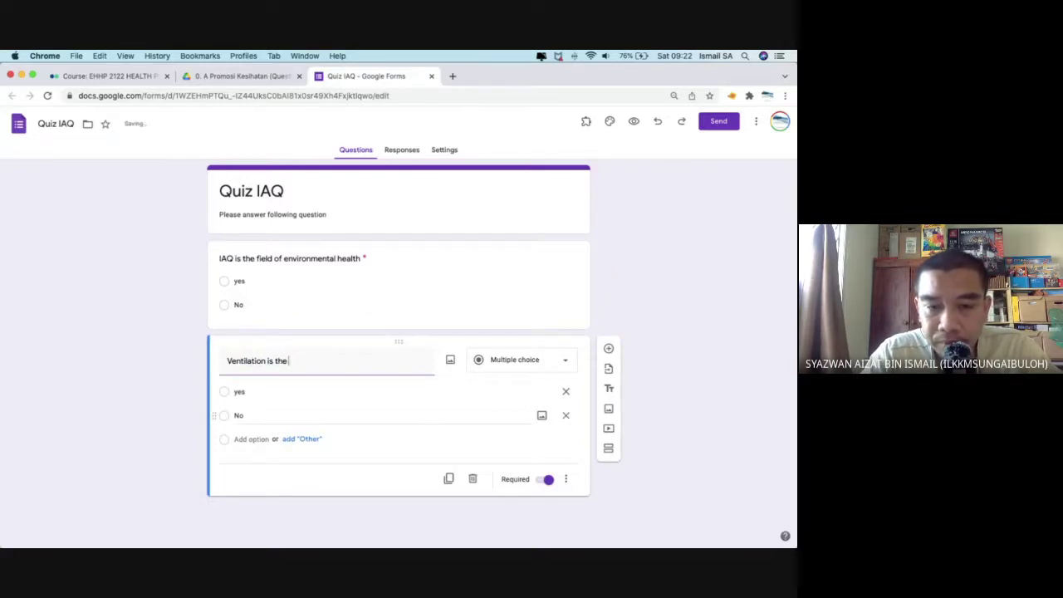
{"action": "key", "text": "BackSpace"}
{"action": "key", "text": "BackSpace"}
{"action": "type", "text": "cal"}
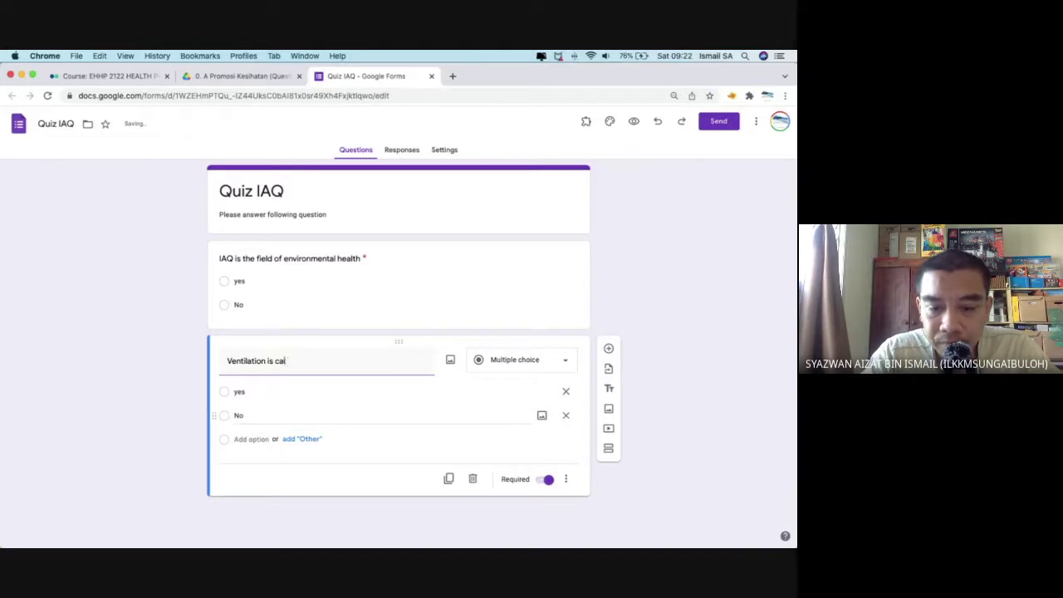
{"action": "type", "text": "culated based o"}
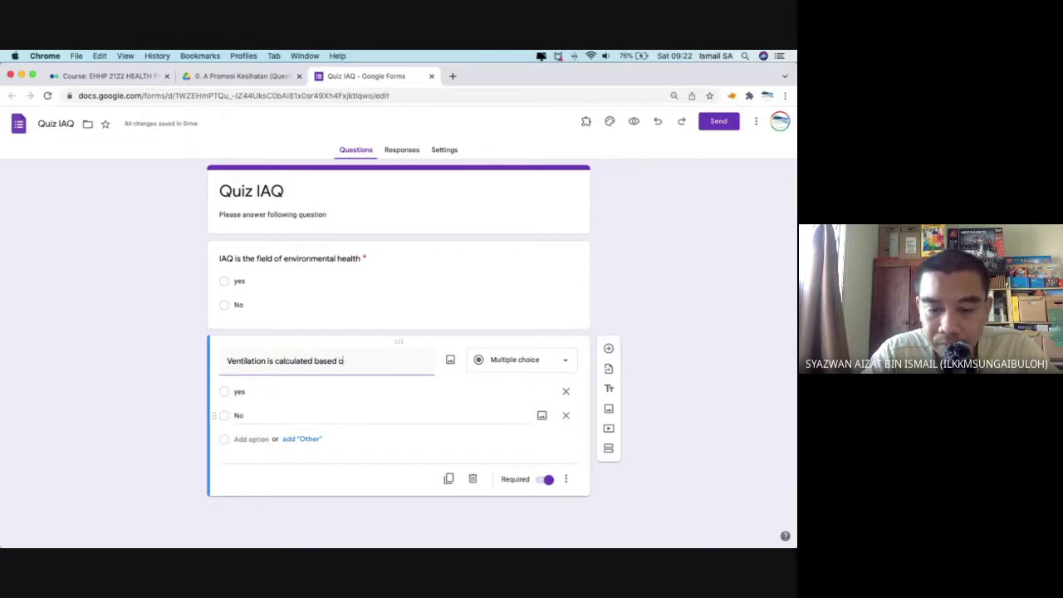
{"action": "type", "text": "n the"}
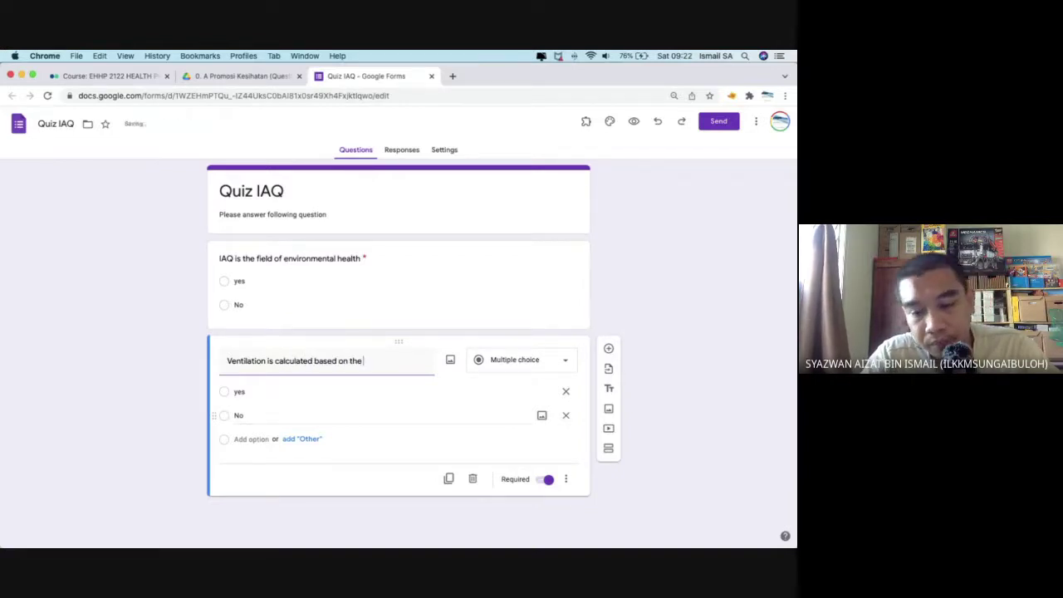
{"action": "type", "text": " pressure and"}
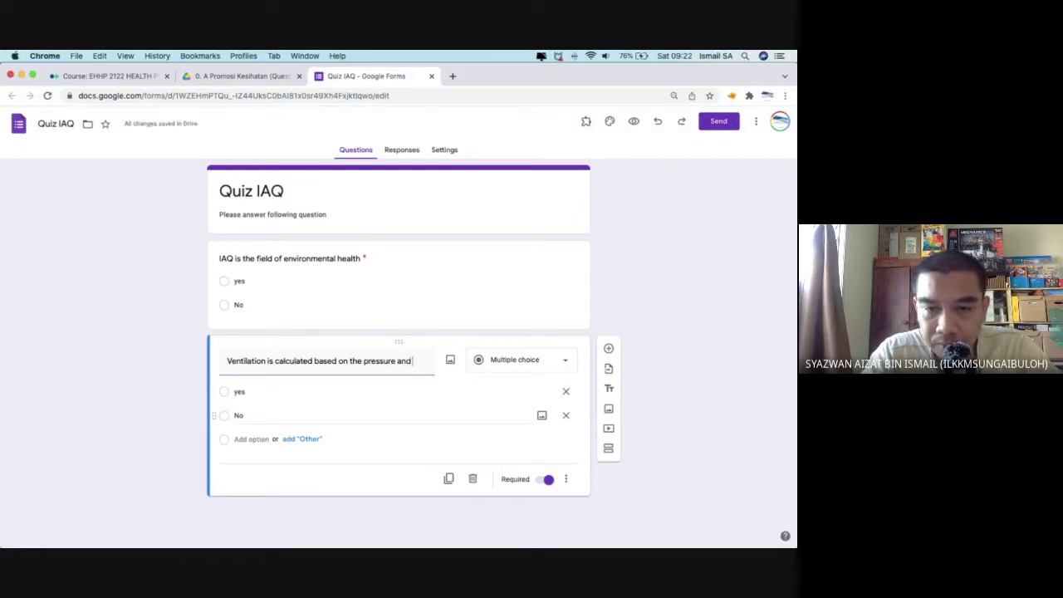
{"action": "type", "text": " the airfo"}
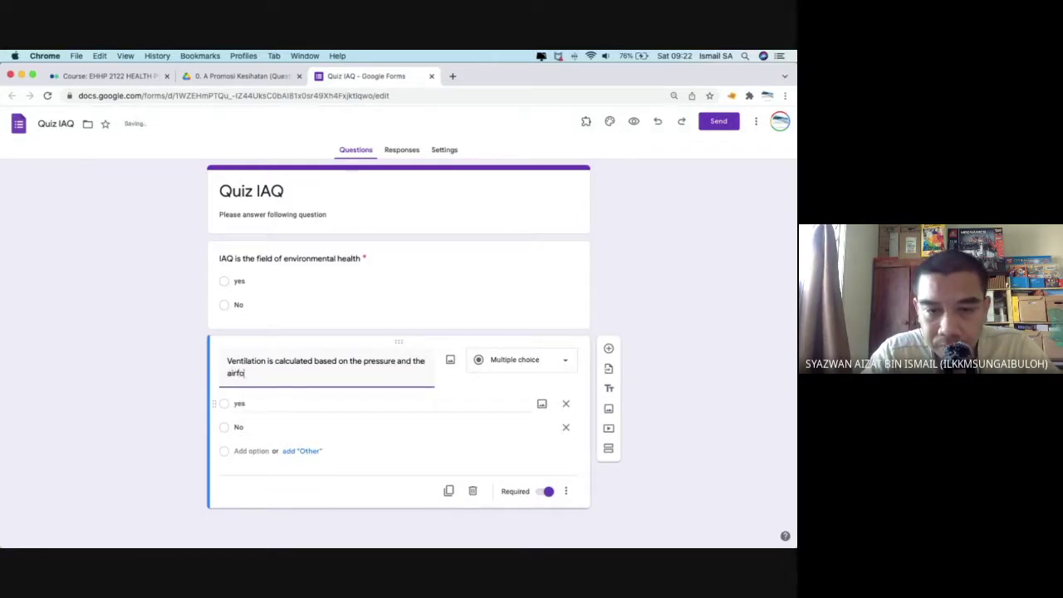
{"action": "key", "text": "BackSpace"}
{"action": "type", "text": "low"}
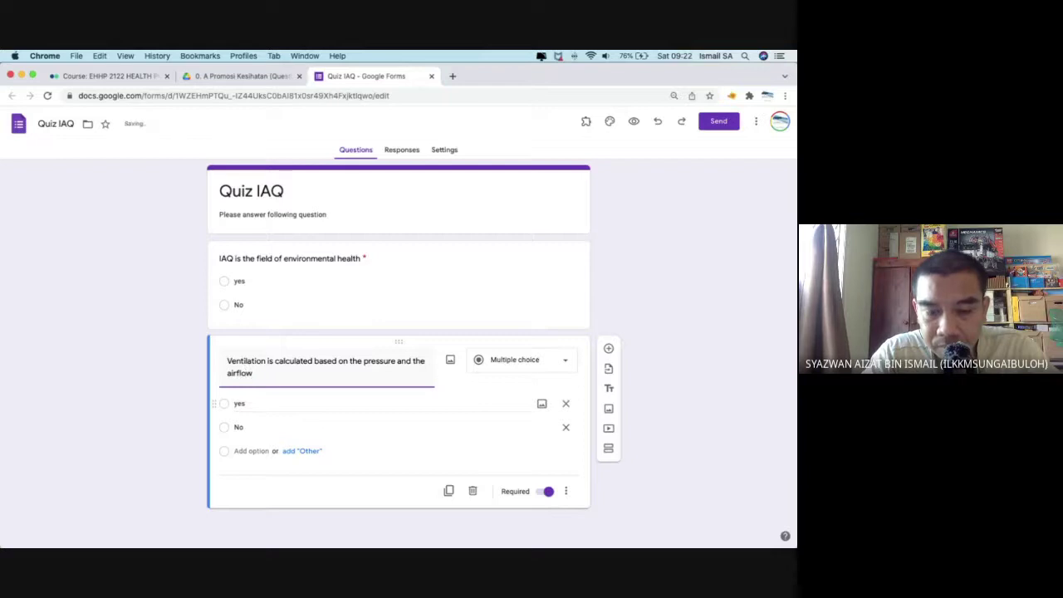
{"action": "type", "text": " rate withi"}
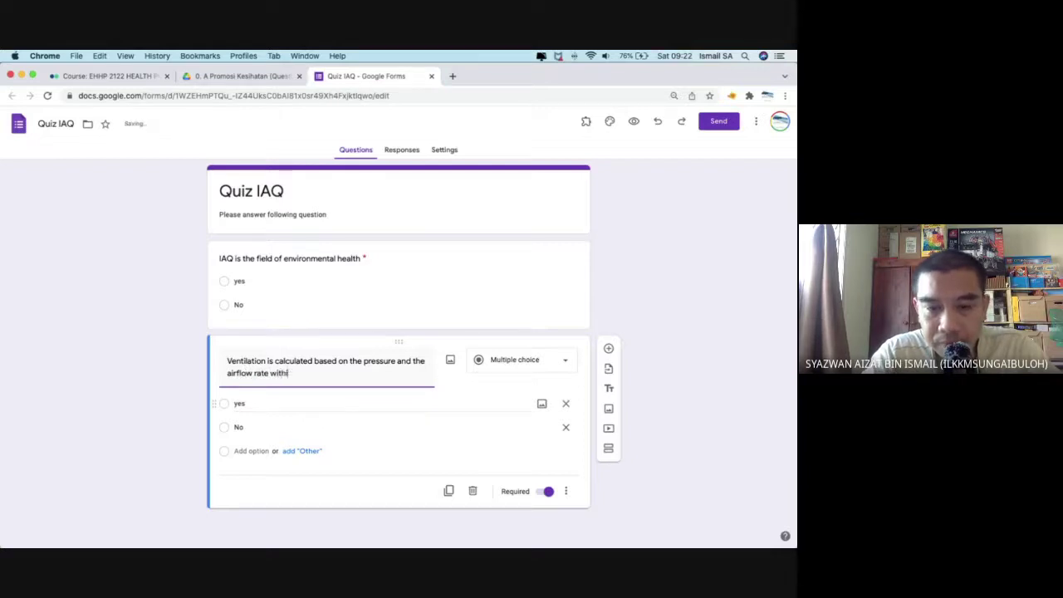
{"action": "type", "text": "n the duct o"}
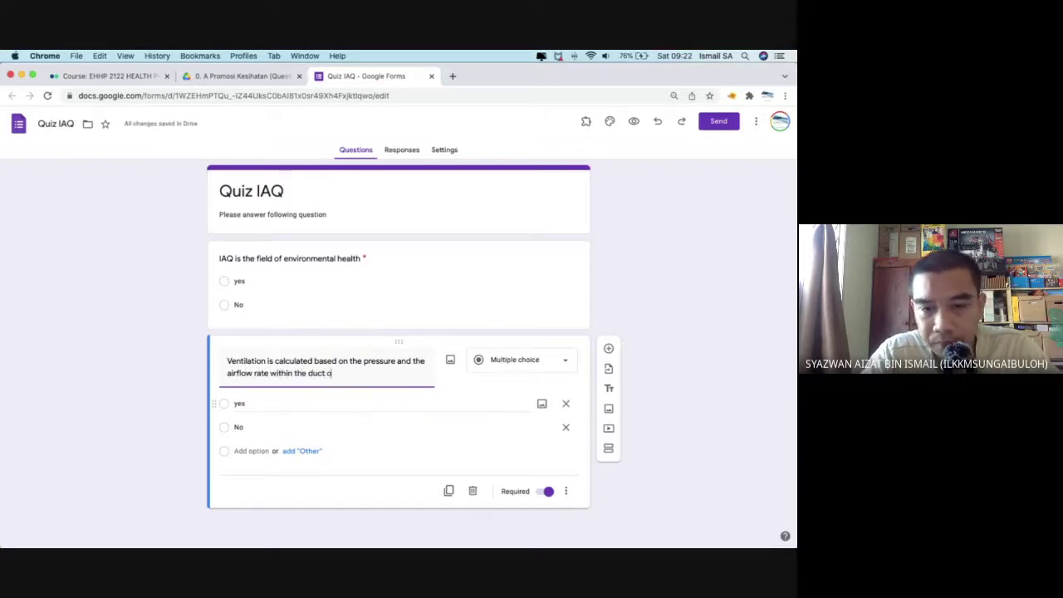
{"action": "type", "text": "f the vent"}
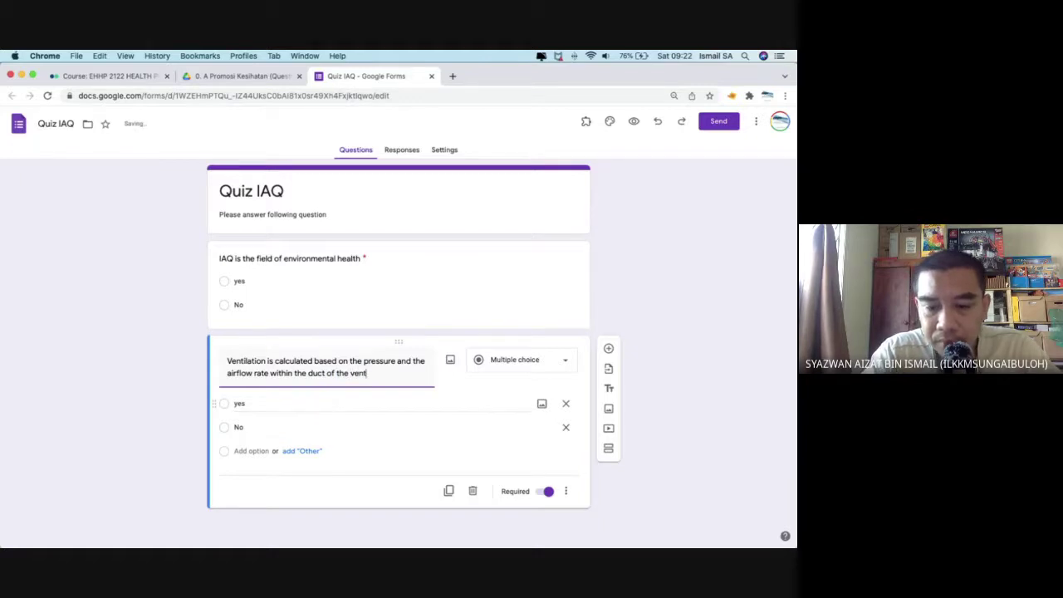
{"action": "type", "text": "ilation"}
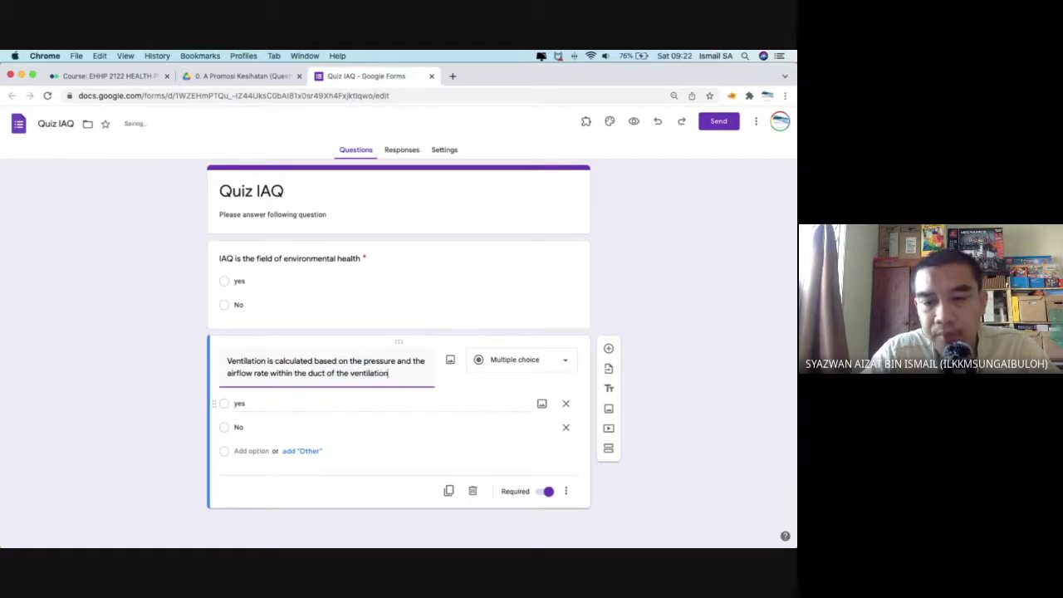
Duplicate the ventilation question and retitle the copy "Formaldehyde can be generated from the microbial cleaning agents".
{"action": "left_click", "coordinate": [448, 490]}
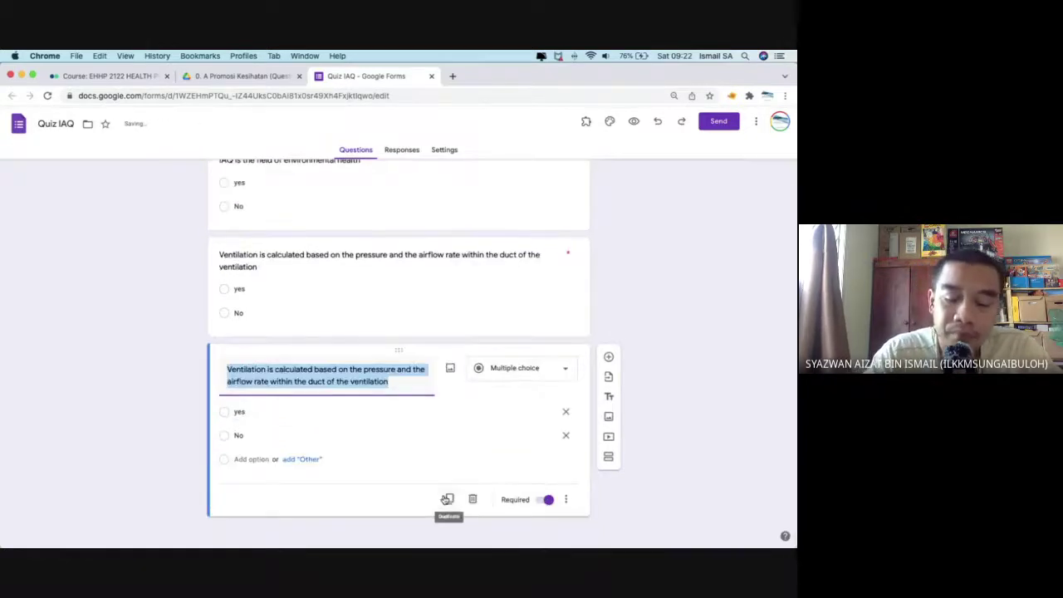
{"action": "type", "text": "Formaldehyde "}
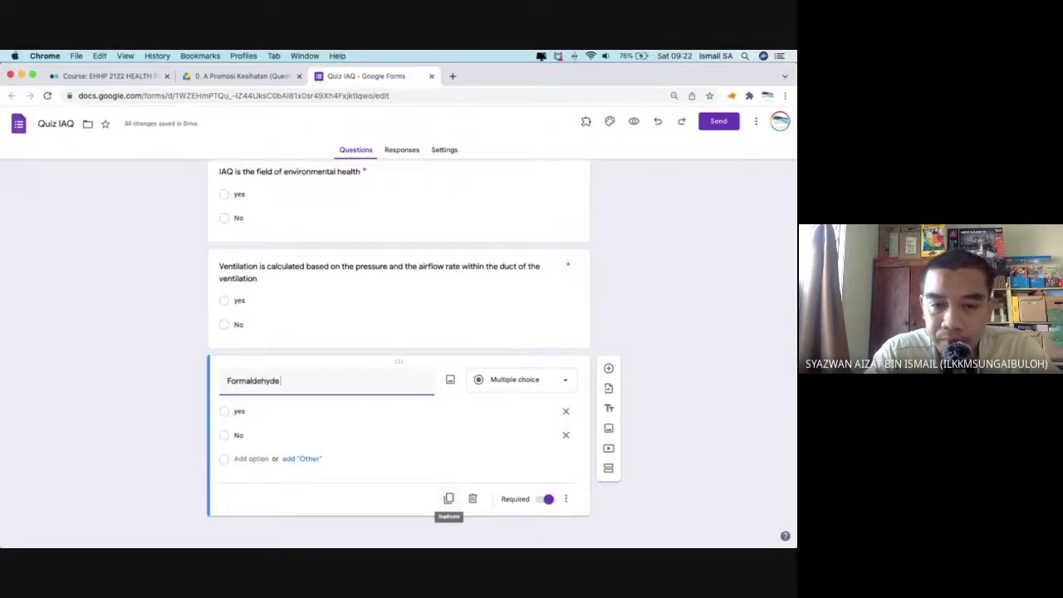
{"action": "type", "text": "can be generat"}
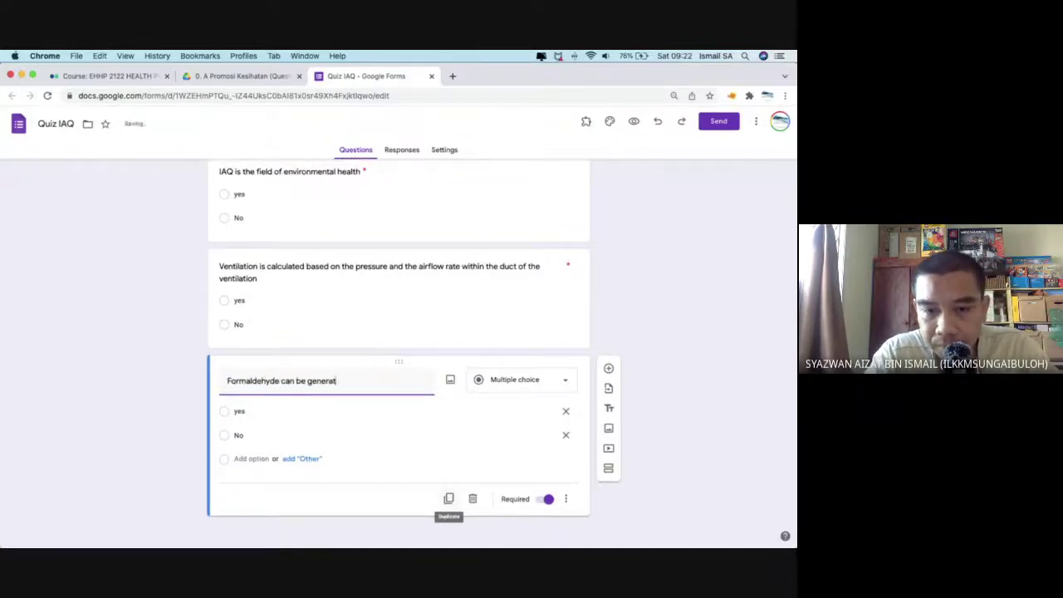
{"action": "type", "text": "ed from the"}
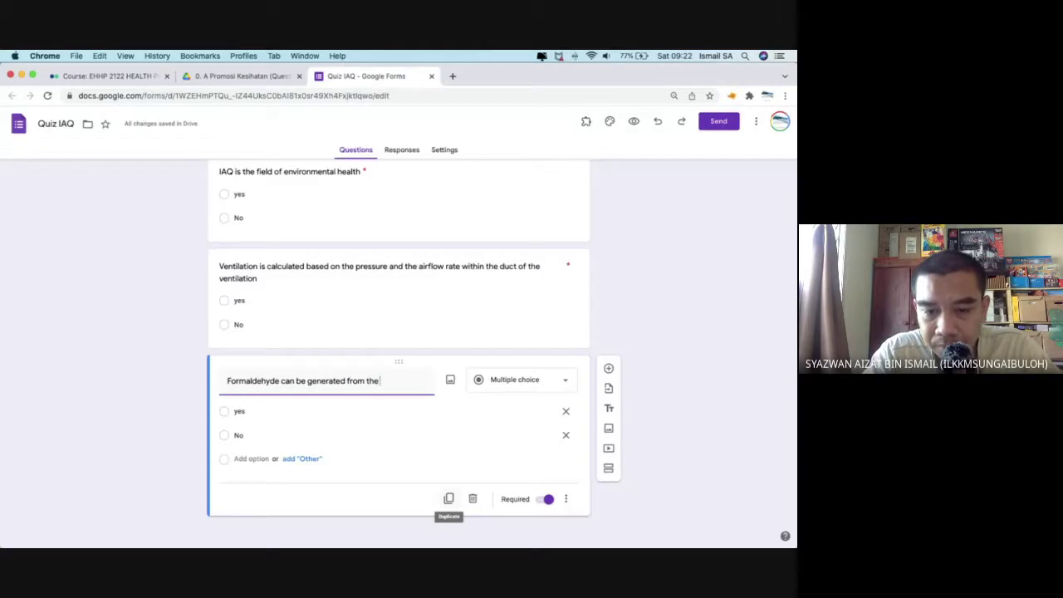
{"action": "type", "text": " chemical "}
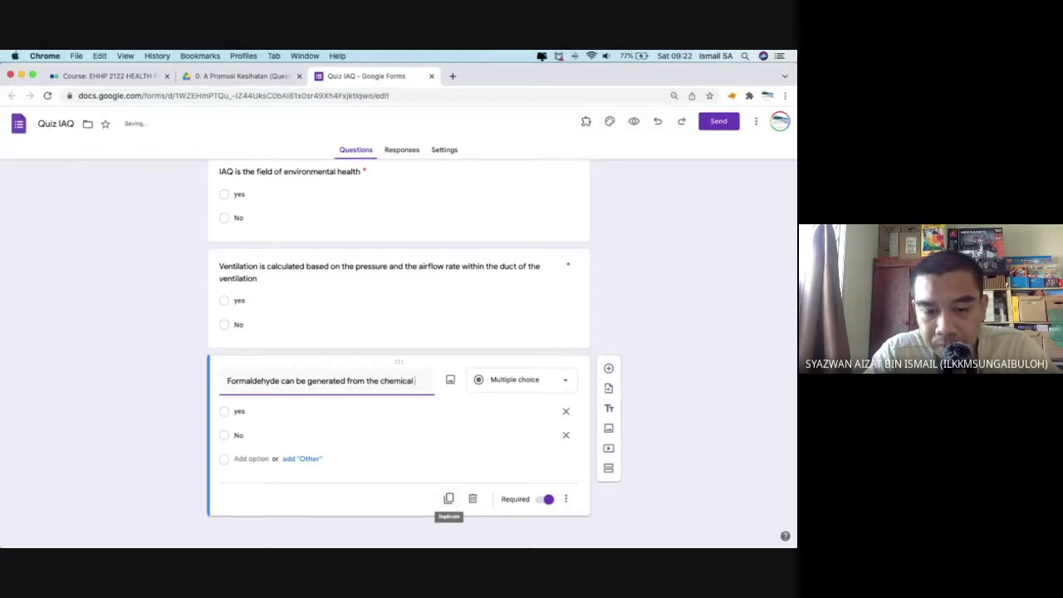
{"action": "type", "text": "cl"}
{"action": "key", "text": "BackSpace"}
{"action": "key", "text": "BackSpace"}
{"action": "key", "text": "BackSpace"}
{"action": "key", "text": "BackSpace"}
{"action": "key", "text": "BackSpace"}
{"action": "key", "text": "BackSpace"}
{"action": "key", "text": "BackSpace"}
{"action": "key", "text": "BackSpace"}
{"action": "key", "text": "BackSpace"}
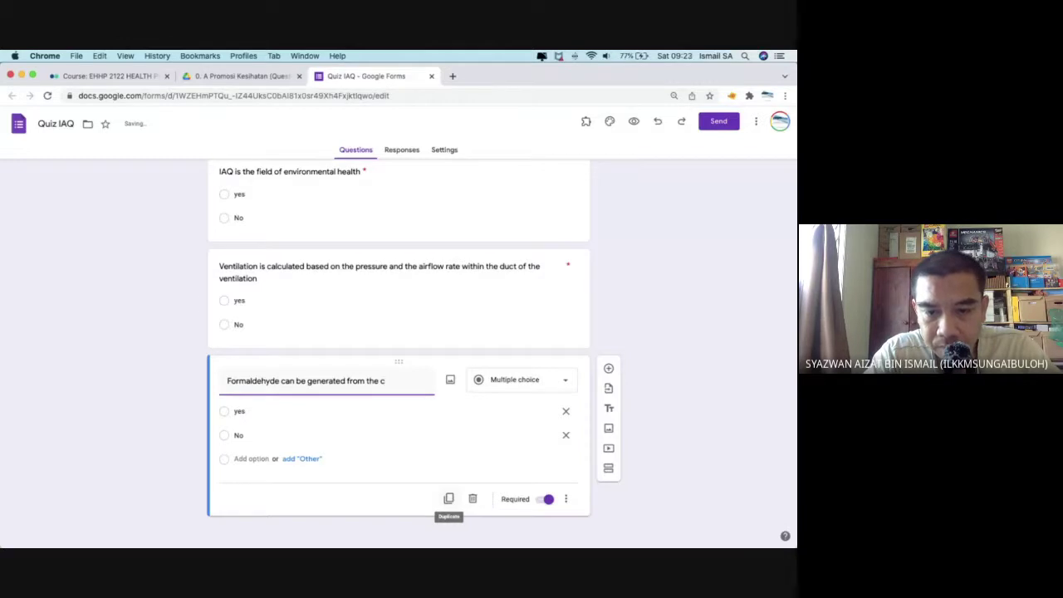
{"action": "key", "text": "BackSpace"}
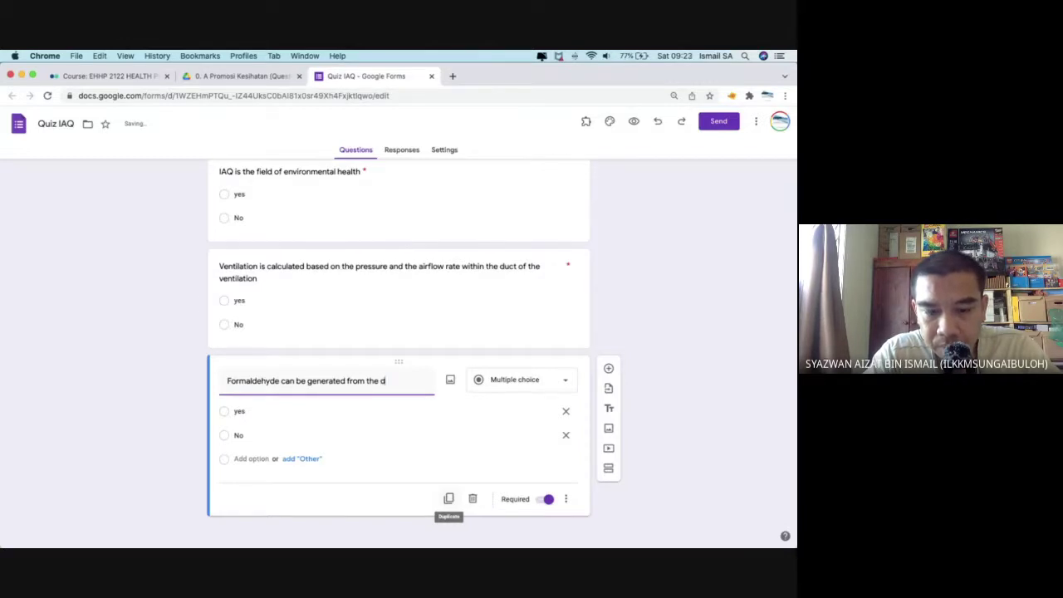
{"action": "key", "text": "BackSpace"}
{"action": "key", "text": "BackSpace"}
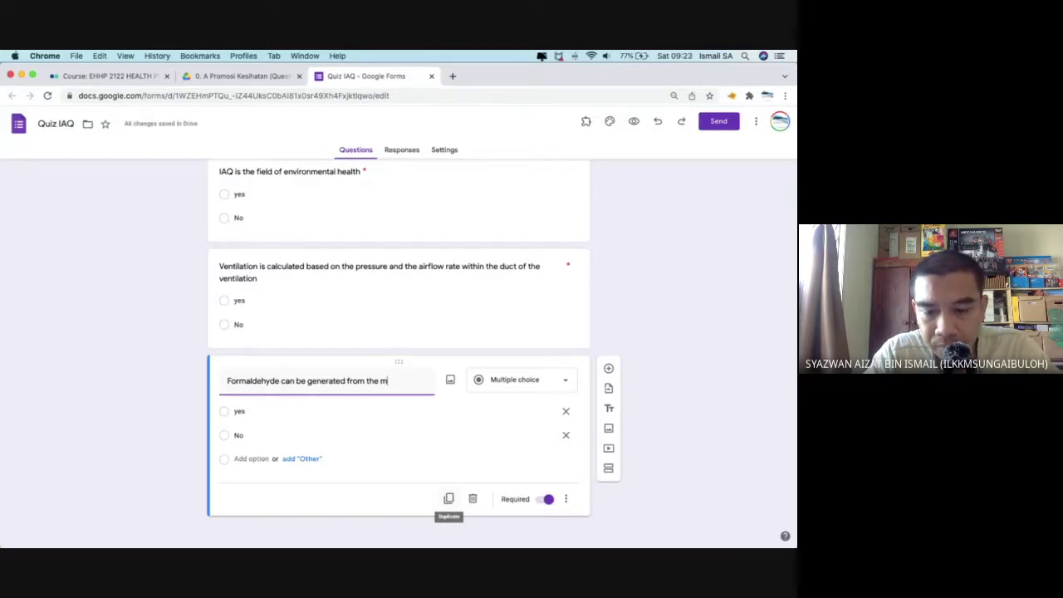
{"action": "type", "text": "cirobial cl"}
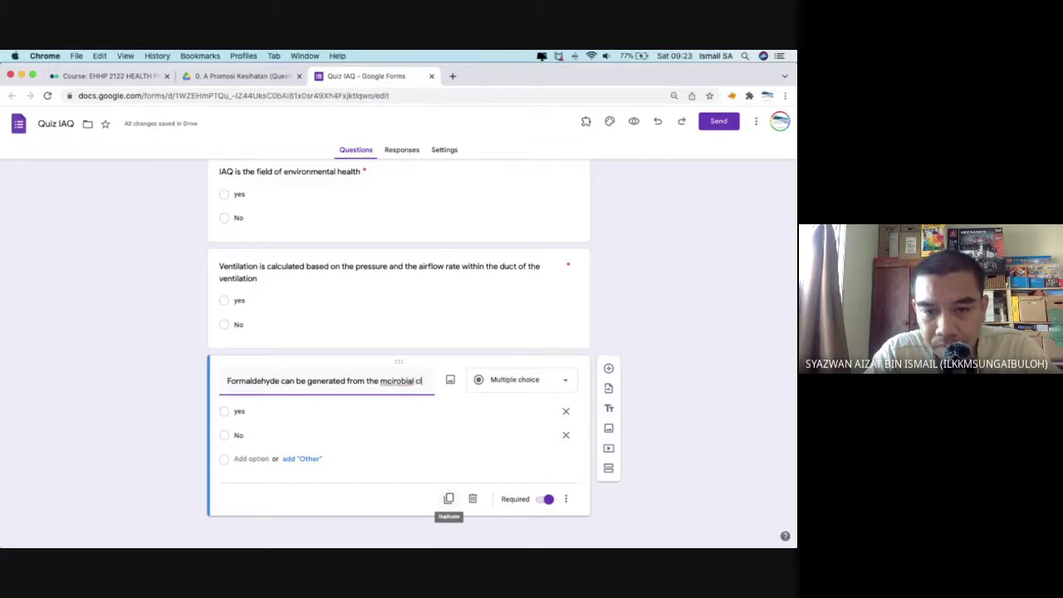
{"action": "key", "text": "BackSpace"}
{"action": "key", "text": "BackSpace"}
{"action": "key", "text": "BackSpace"}
{"action": "key", "text": "BackSpace"}
{"action": "key", "text": "BackSpace"}
{"action": "key", "text": "BackSpace"}
{"action": "key", "text": "BackSpace"}
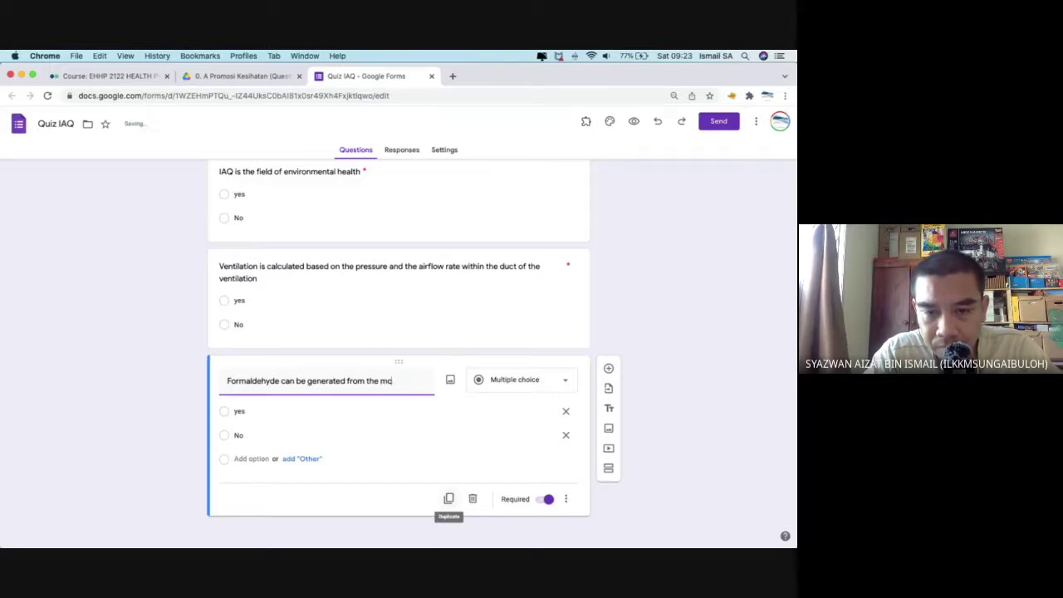
{"action": "type", "text": "irob"}
{"action": "key", "text": "BackSpace"}
{"action": "key", "text": "BackSpace"}
{"action": "key", "text": "BackSpace"}
{"action": "key", "text": "BackSpace"}
{"action": "key", "text": "BackSpace"}
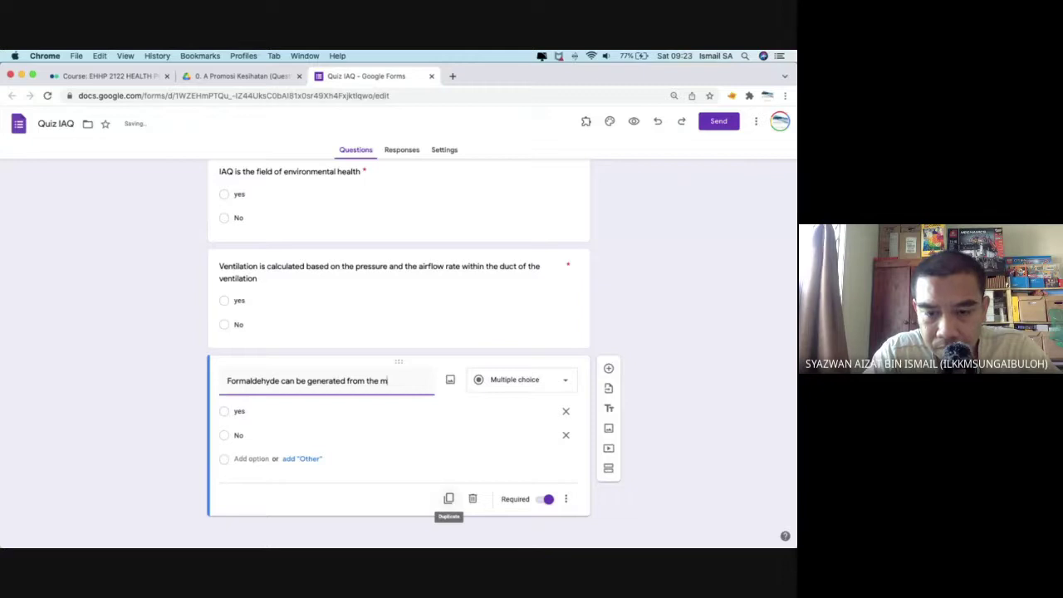
{"action": "type", "text": "icrobial clea"}
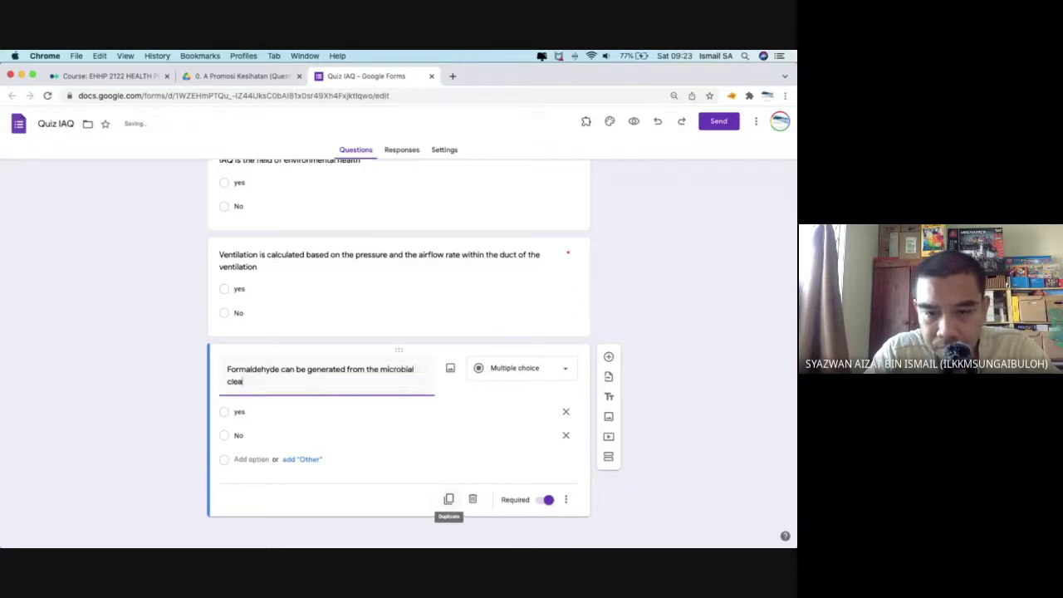
{"action": "type", "text": "ning agents"}
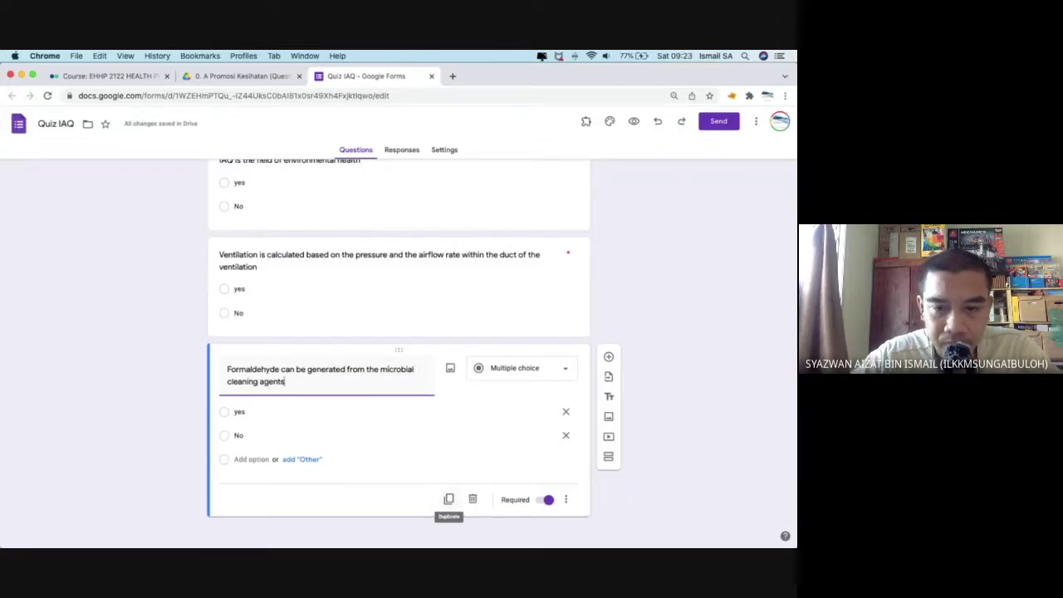
Duplicate the formaldehyde question and retitle the copy "To kill the germs, the use of UV light was encourage especially within the workspaces for period of time".
{"action": "left_click", "coordinate": [449, 498]}
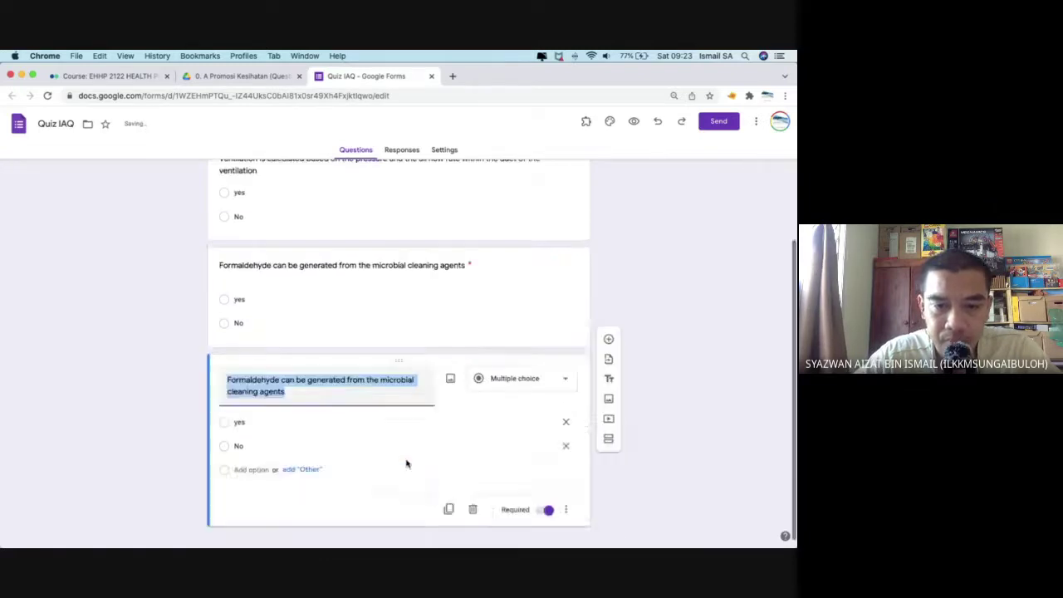
{"action": "type", "text": "To kill"}
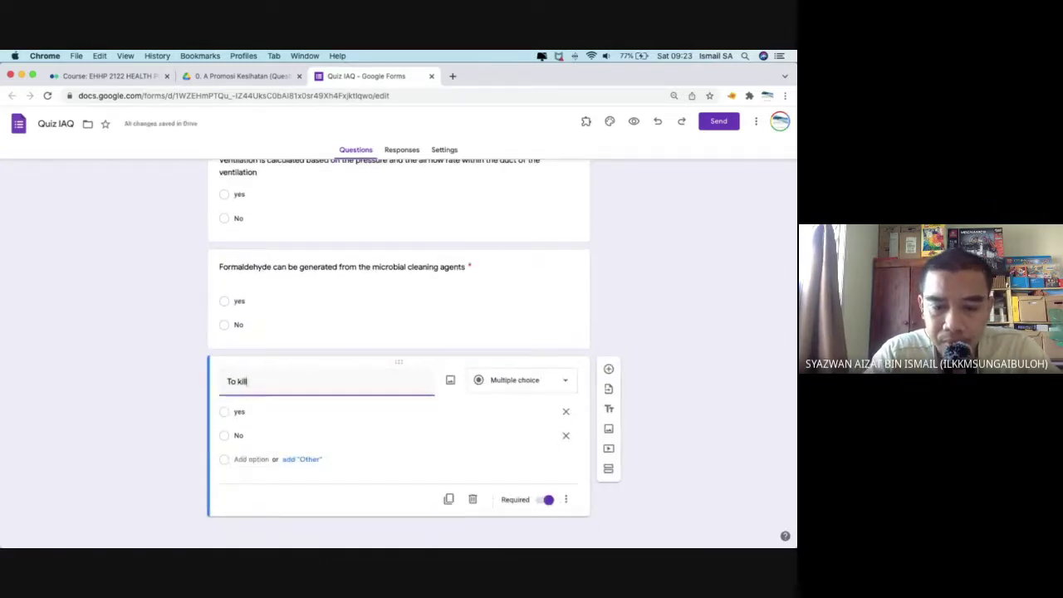
{"action": "type", "text": " the germs,"}
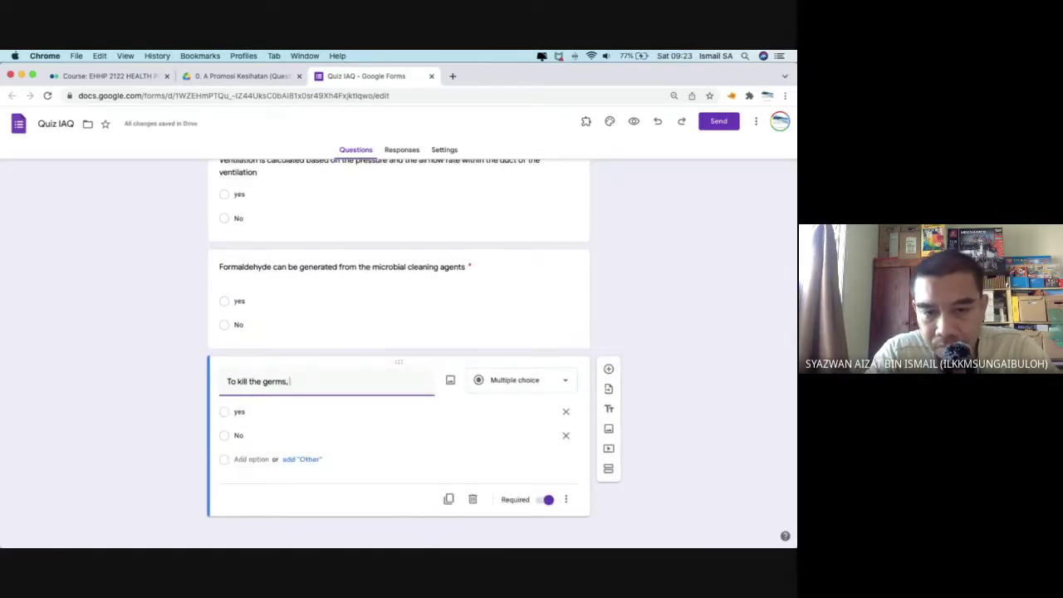
{"action": "type", "text": " the use of"}
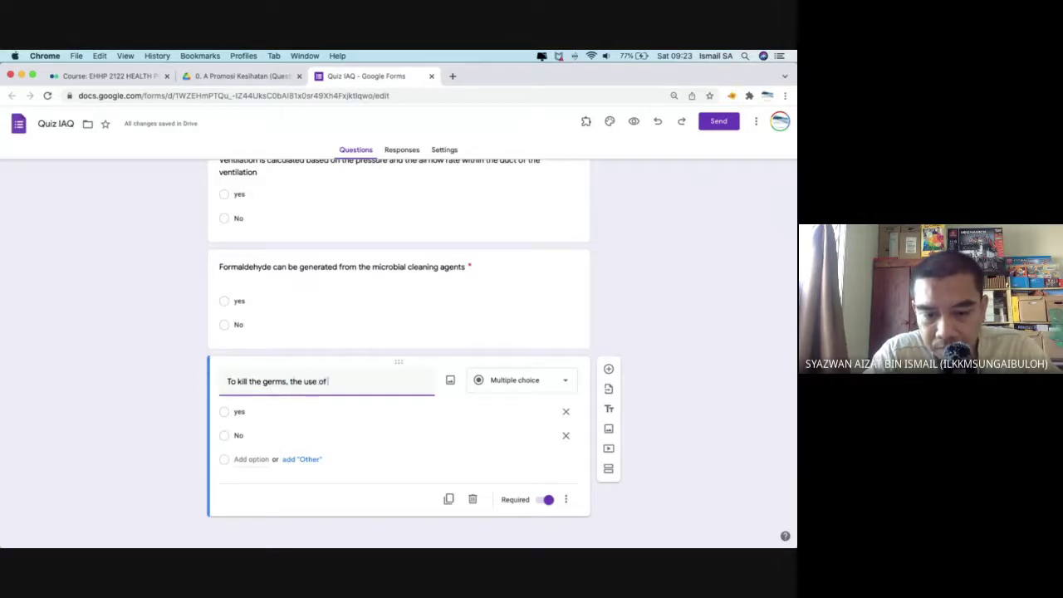
{"action": "type", "text": " UV light was"}
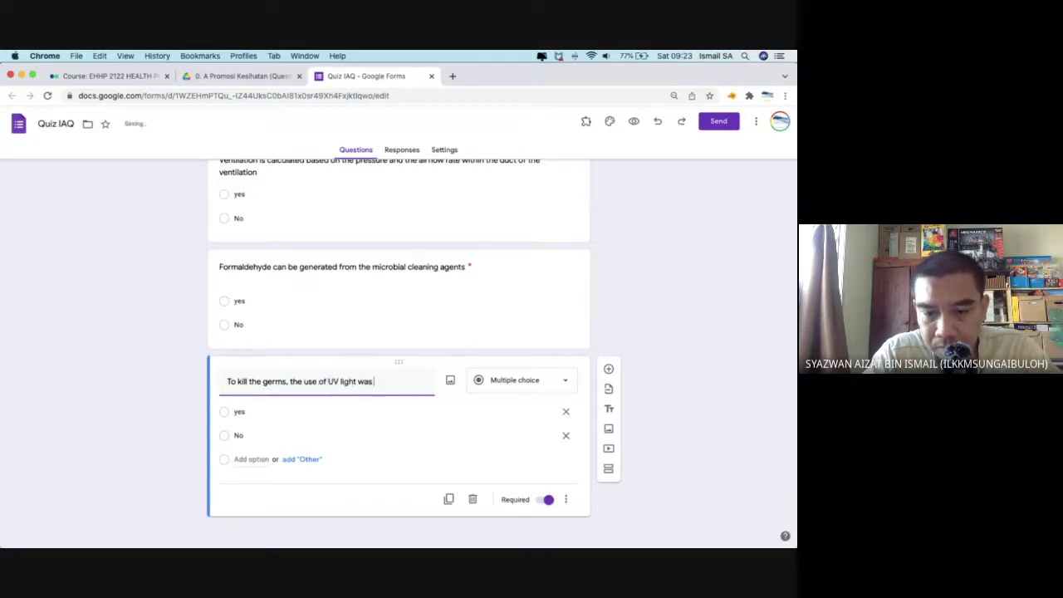
{"action": "type", "text": " encourage esp"}
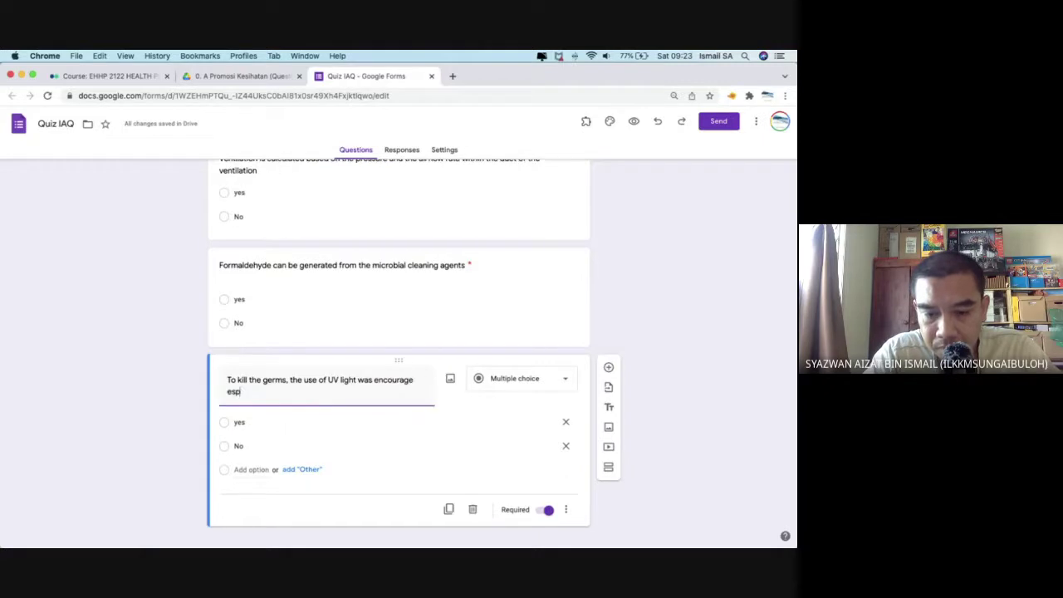
{"action": "type", "text": "ecially wit"}
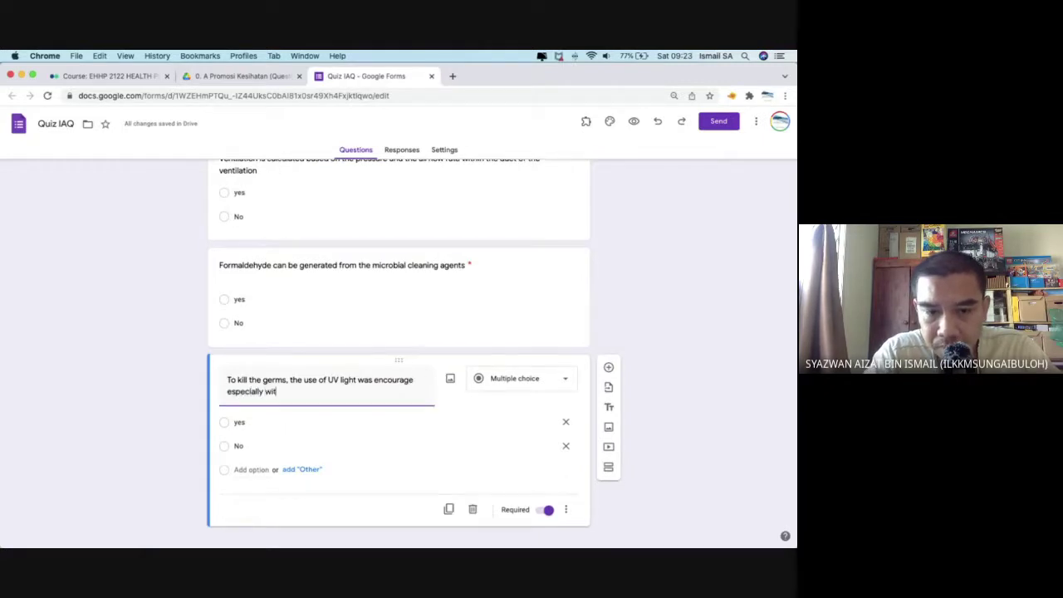
{"action": "type", "text": "hin"}
{"action": "key", "text": "BackSpace"}
{"action": "type", "text": "in"}
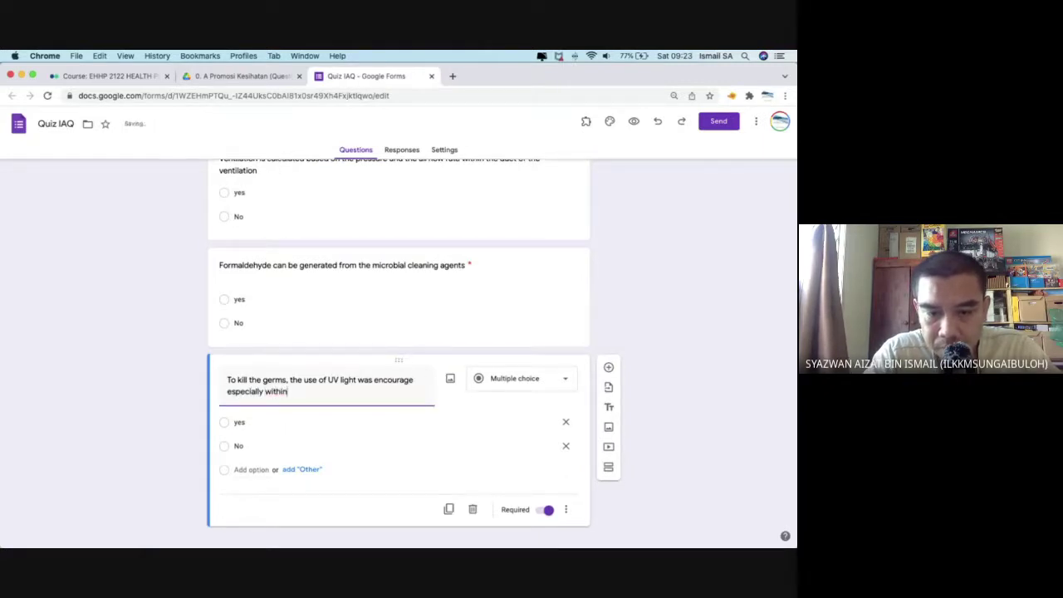
{"action": "type", "text": " the works"}
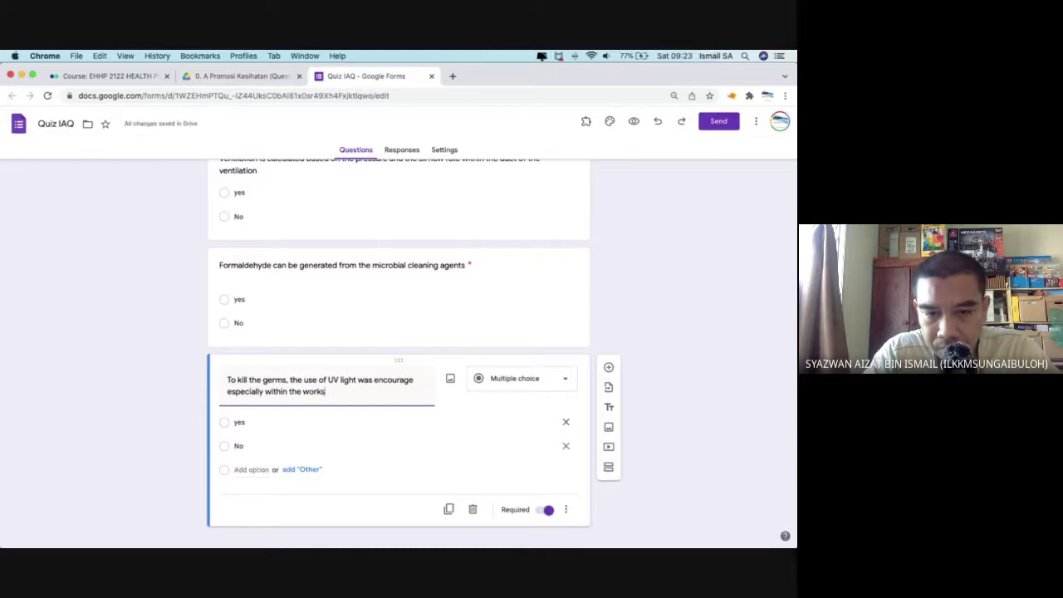
{"action": "type", "text": "paces for "}
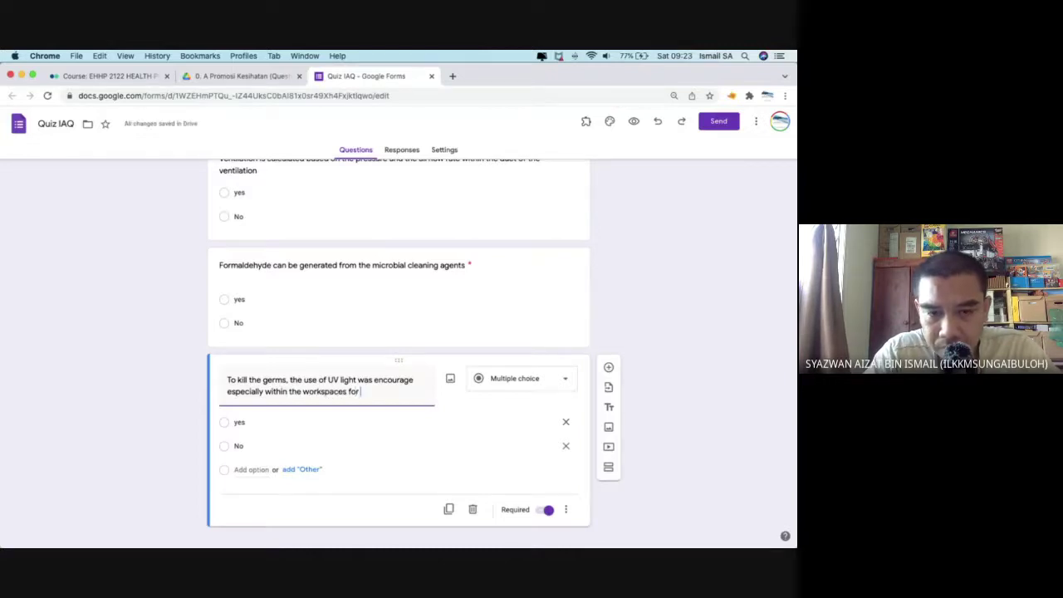
{"action": "type", "text": "period of t"}
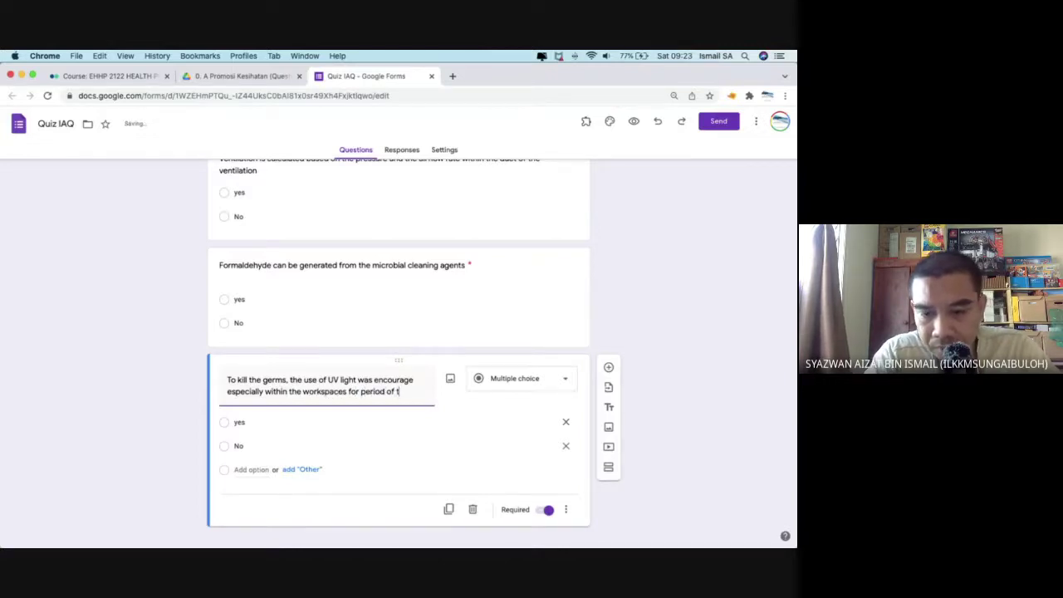
{"action": "type", "text": "ime"}
Duplicate the germs question and retitle the copy "The use of fragerance can imporve the indoor air quality levels in the workspaces".
{"action": "scroll", "coordinate": [429, 506], "scroll_direction": "down", "scroll_amount": 1}
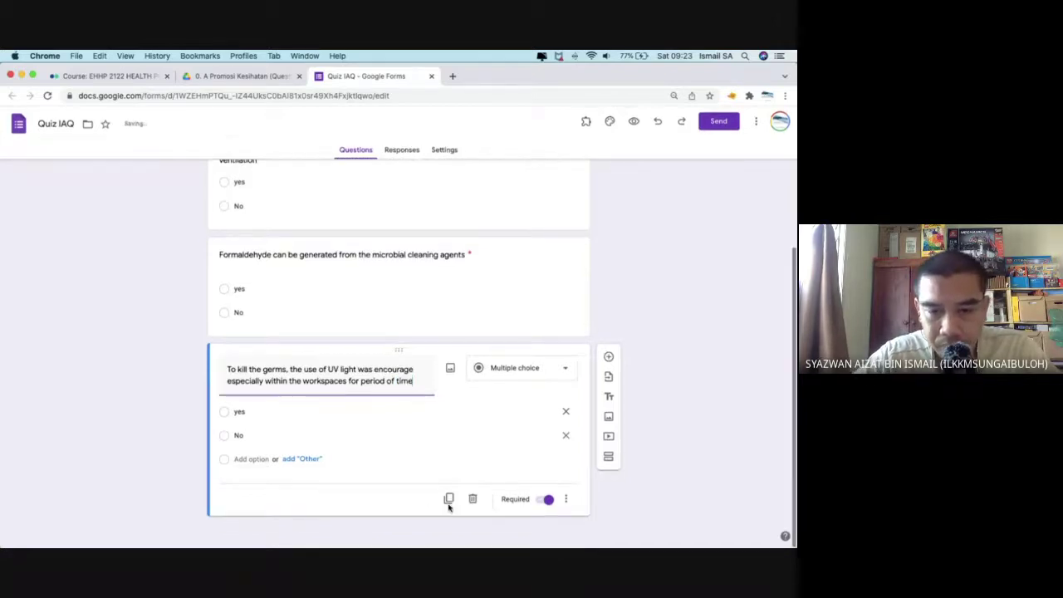
{"action": "key", "text": "ctrl+shift+d"}
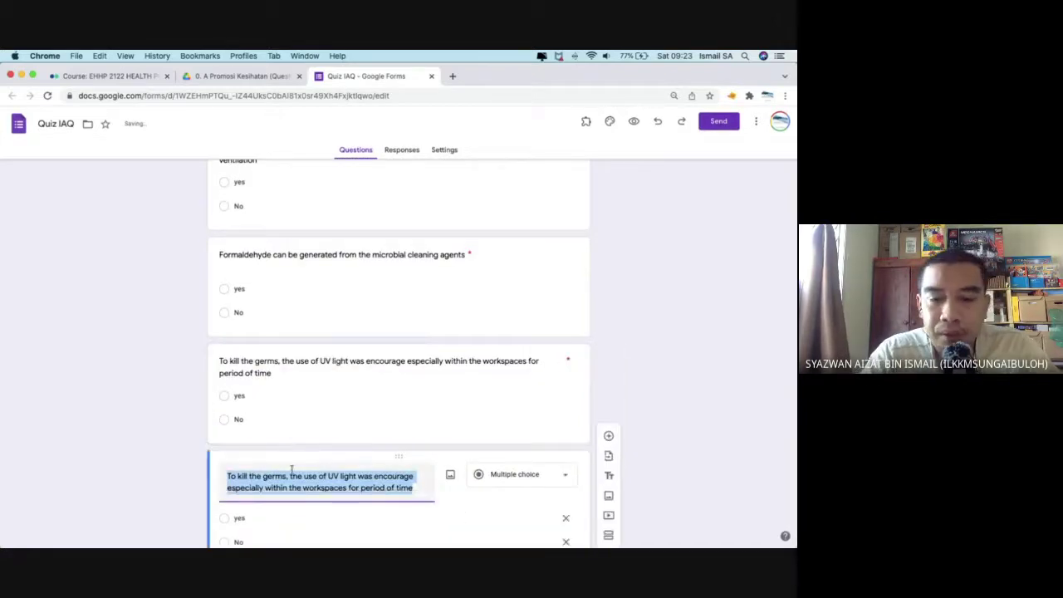
{"action": "type", "text": "The use of"}
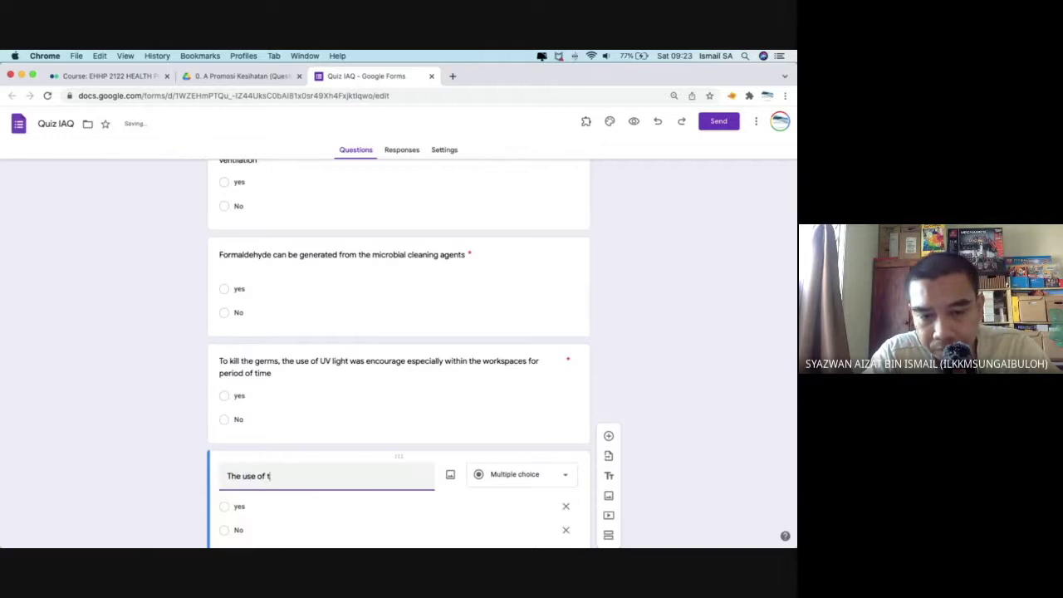
{"action": "type", "text": " frage"}
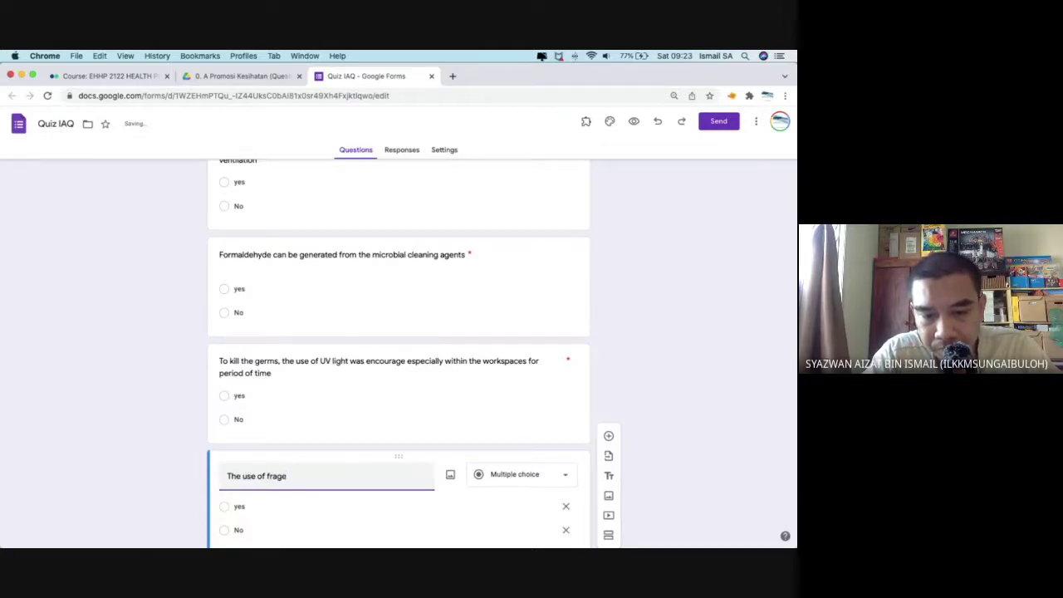
{"action": "type", "text": "rance can"}
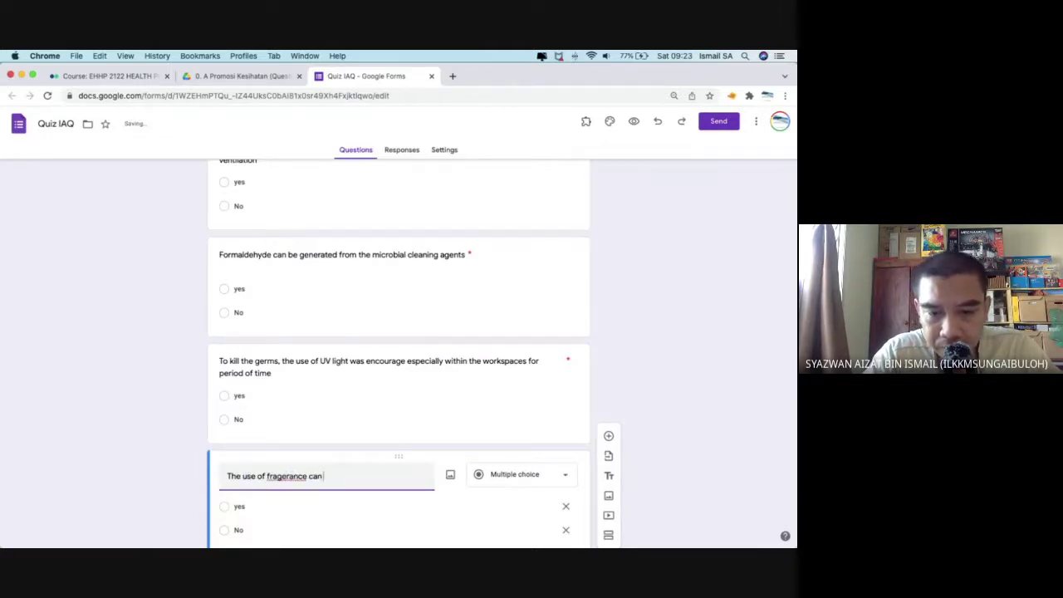
{"action": "type", "text": " imporve the"}
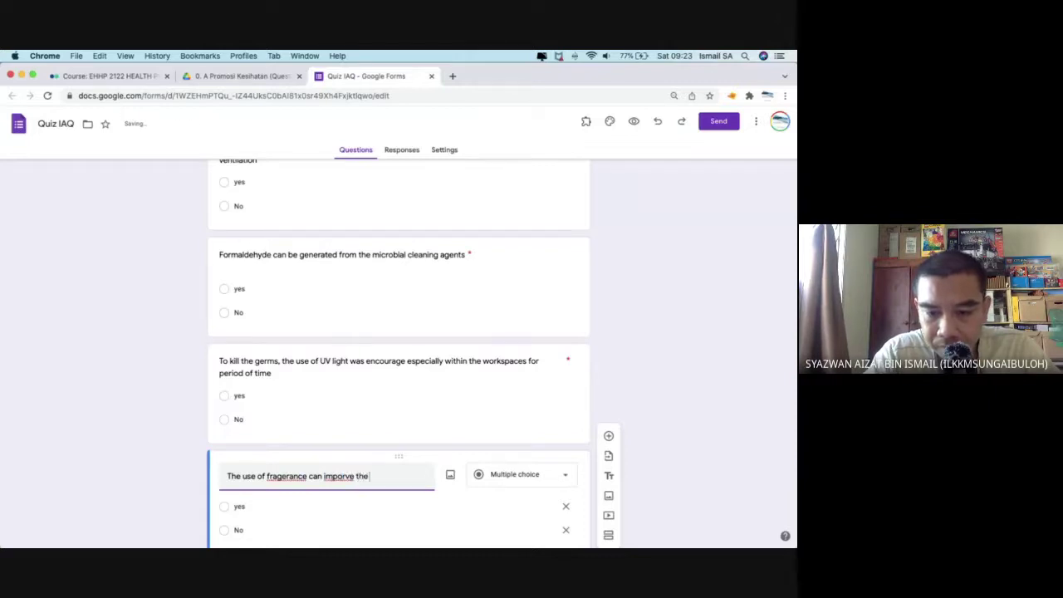
{"action": "type", "text": " indoor air qual"}
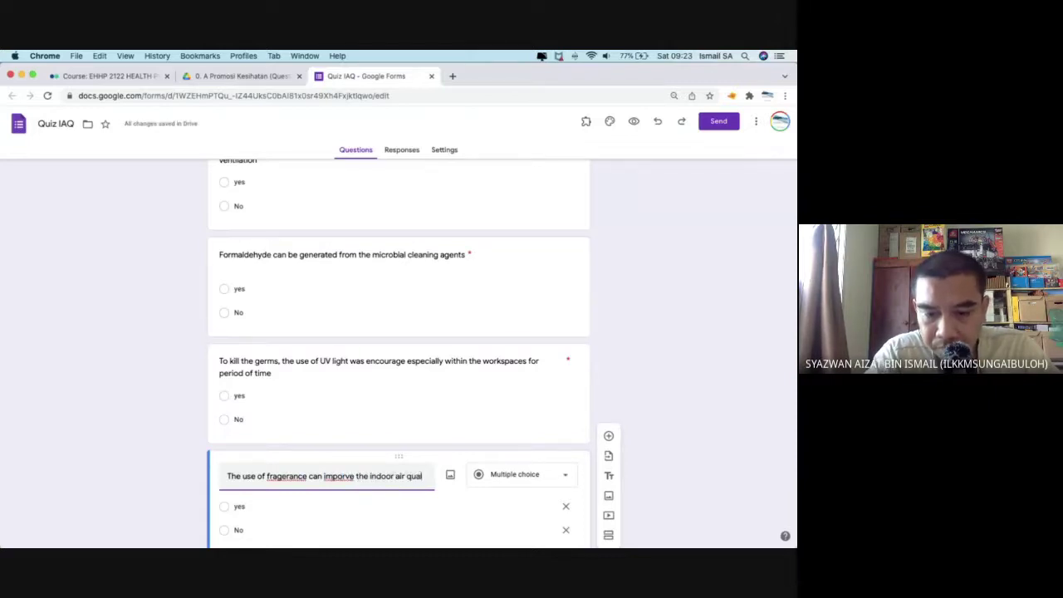
{"action": "type", "text": "ity levels in"}
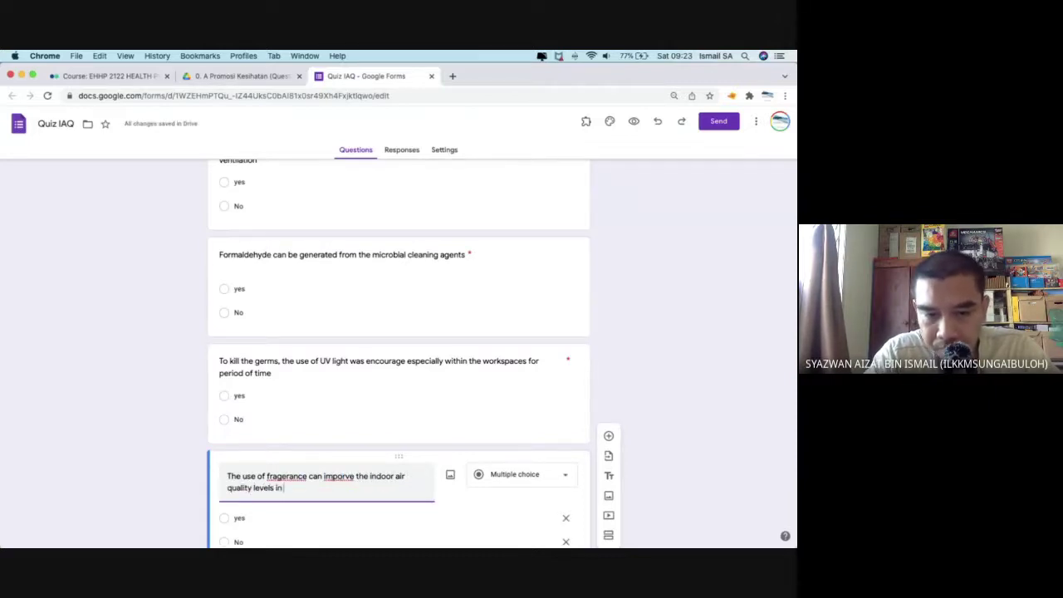
{"action": "type", "text": " the workspaces"}
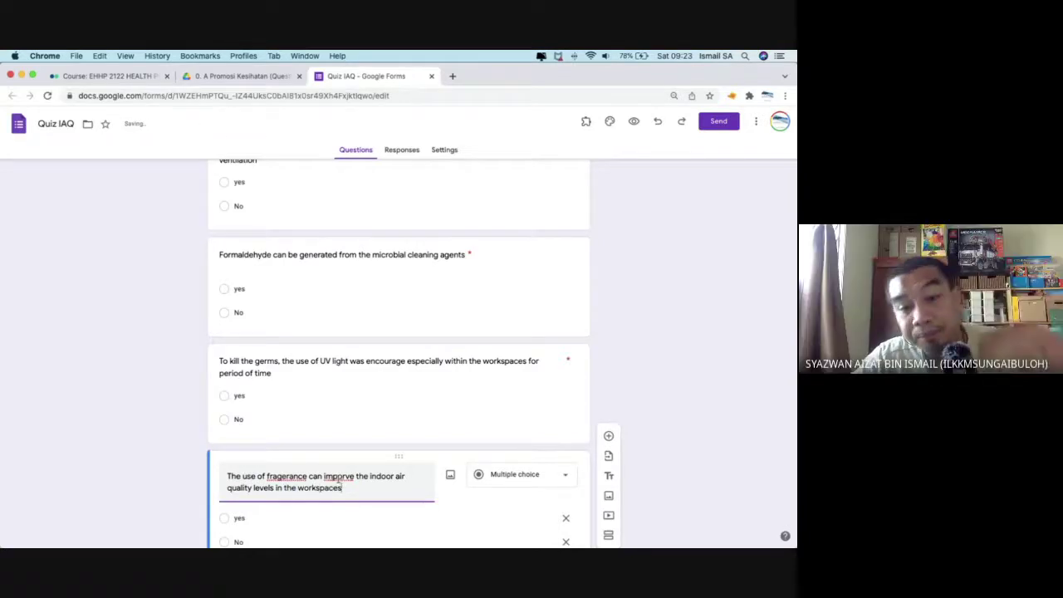
Correct the misspelled words in the last question's title to "improve" and "fragrance".
{"action": "right_click", "coordinate": [338, 477]}
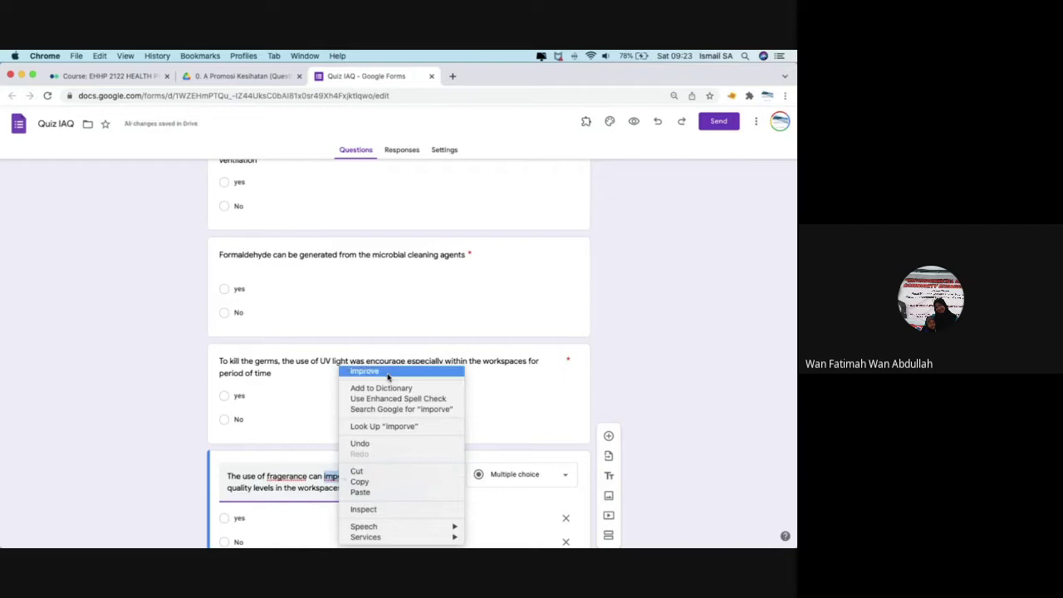
{"action": "left_click", "coordinate": [370, 372]}
{"action": "right_click", "coordinate": [290, 475]}
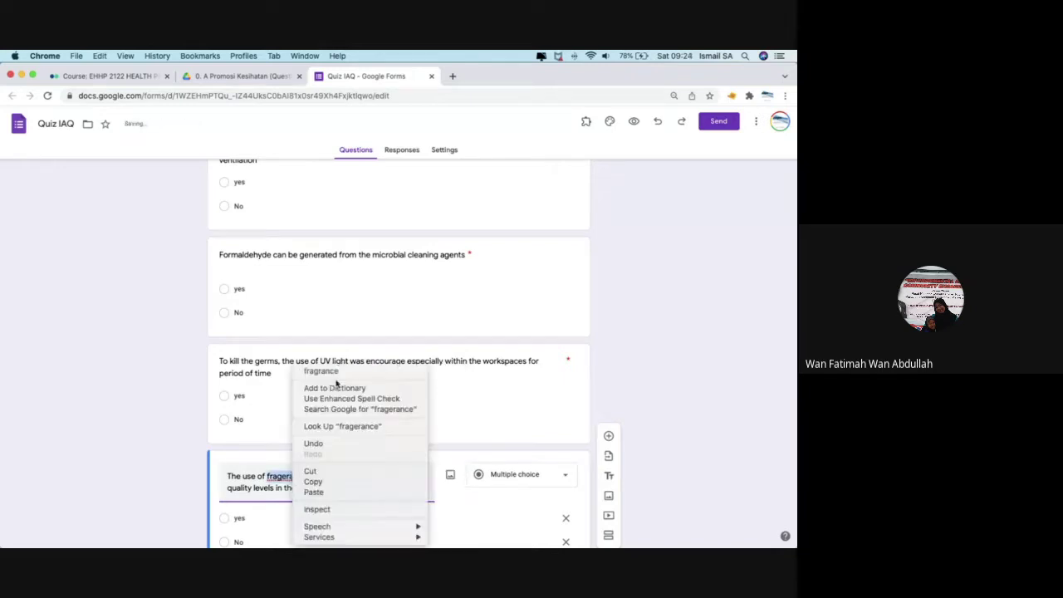
{"action": "left_click", "coordinate": [335, 370]}
{"action": "scroll", "coordinate": [660, 373], "scroll_direction": "down", "scroll_amount": 3}
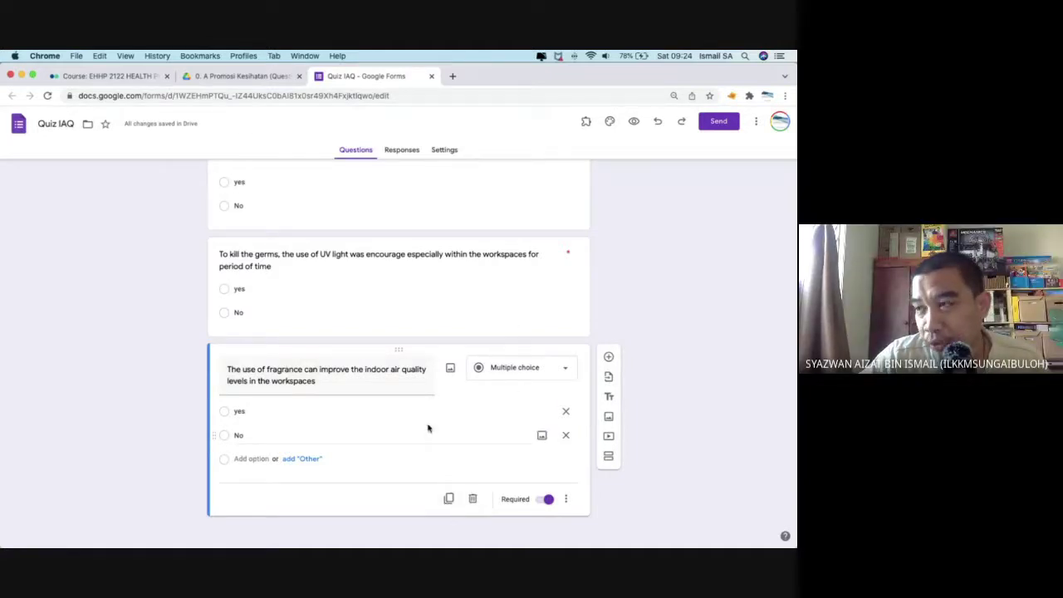
{"action": "scroll", "coordinate": [504, 259], "scroll_direction": "up", "scroll_amount": 5}
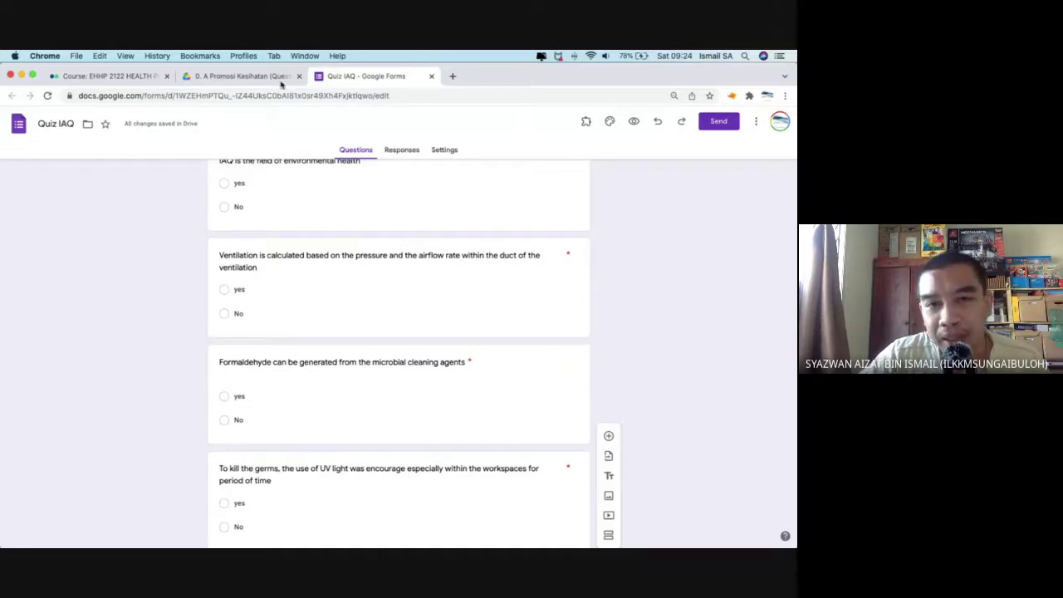
Switch to the Drive folder, refresh its file list and open the "Indoor Air Quality and Health (Responses)" spreadsheet.
{"action": "left_click", "coordinate": [249, 75]}
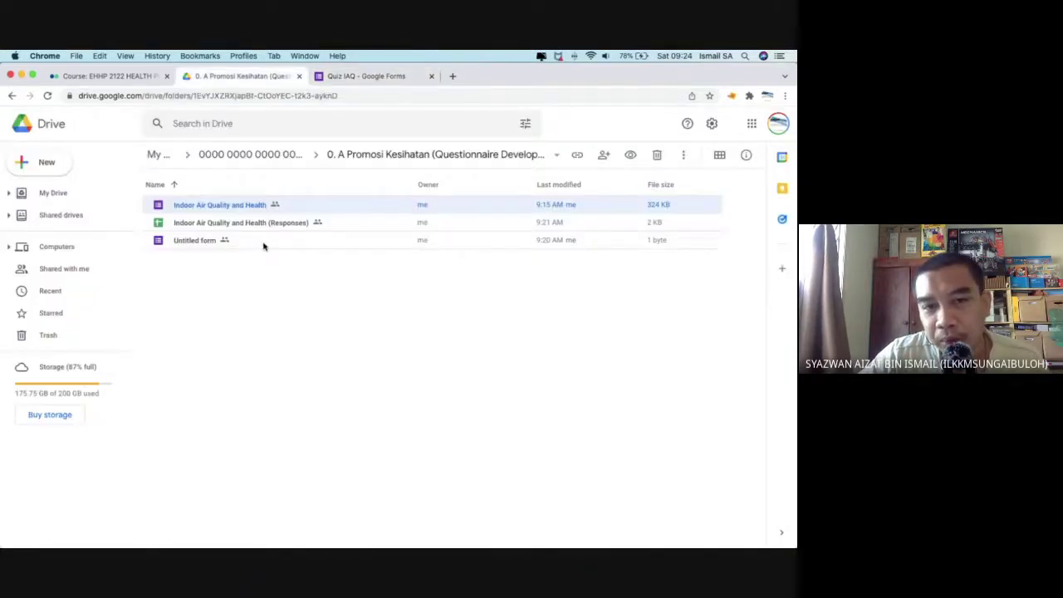
{"action": "left_click", "coordinate": [47, 96]}
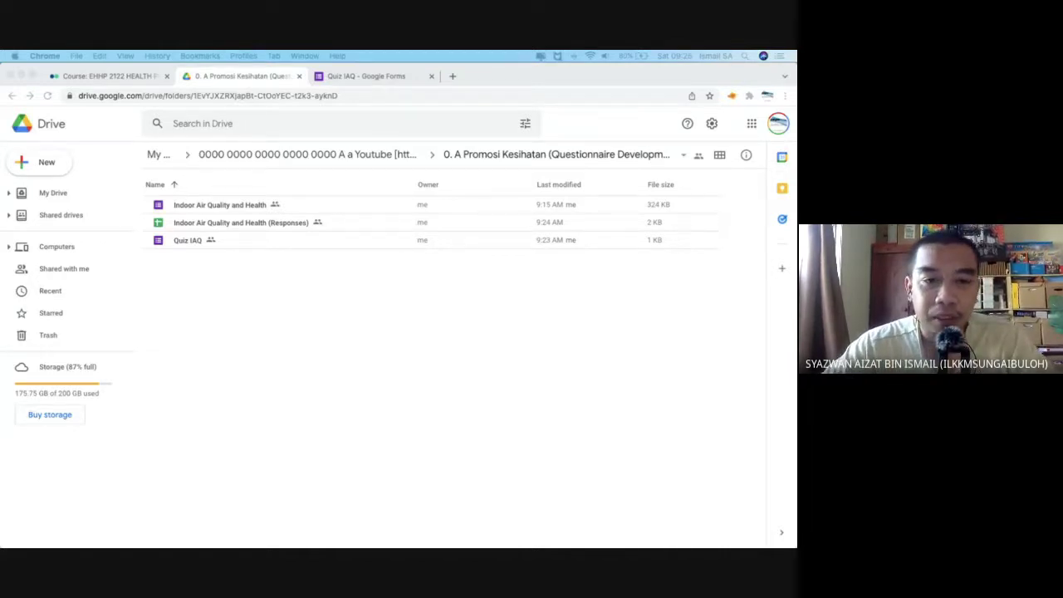
{"action": "left_click", "coordinate": [559, 288]}
{"action": "left_click", "coordinate": [325, 226]}
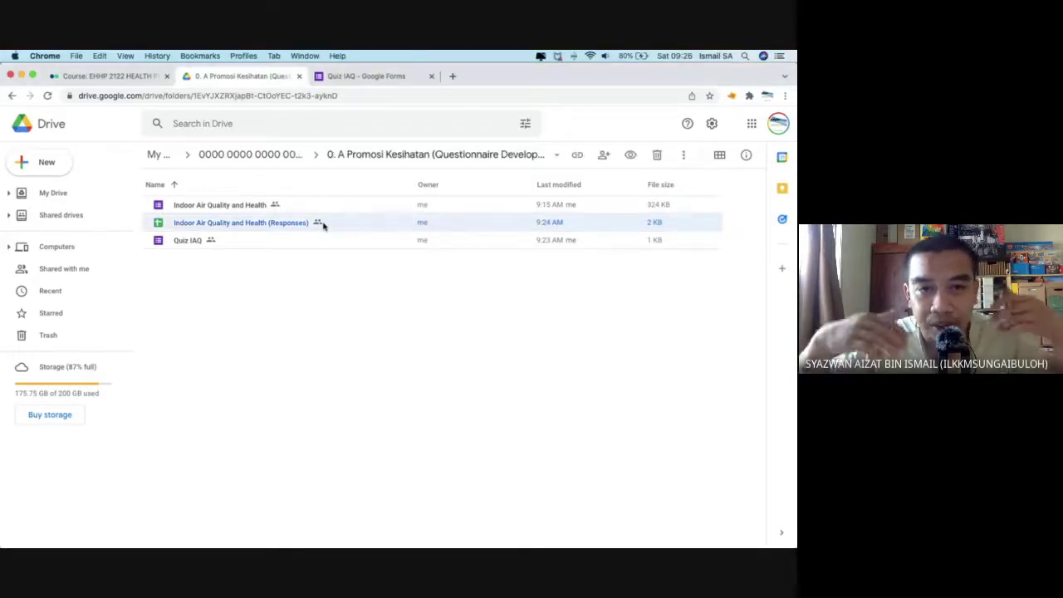
{"action": "double_click", "coordinate": [323, 225]}
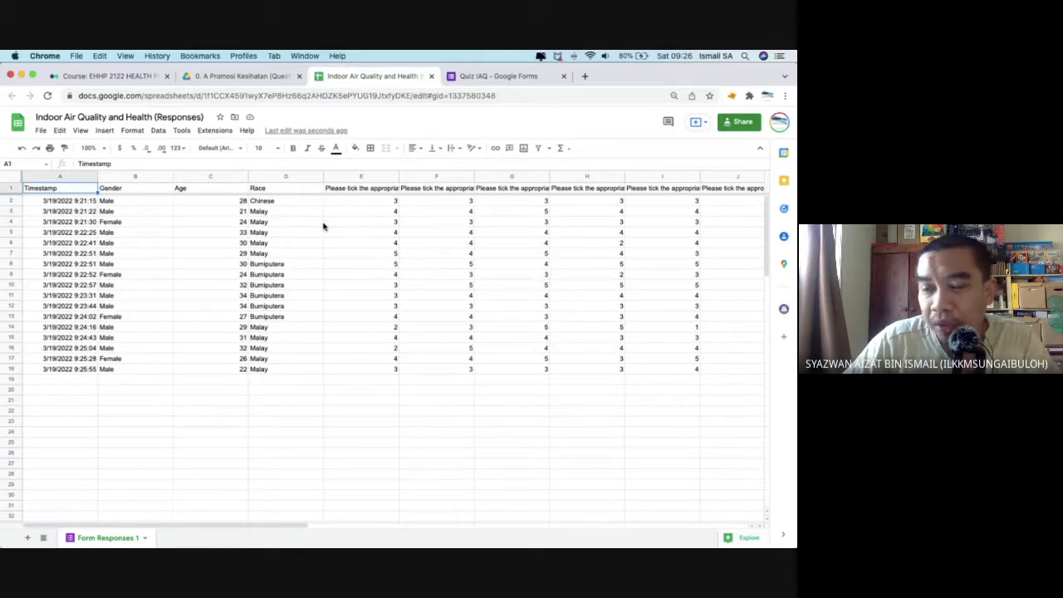
Preview the Quiz IAQ form and copy the preview's web address for sharing.
{"action": "left_click", "coordinate": [495, 76]}
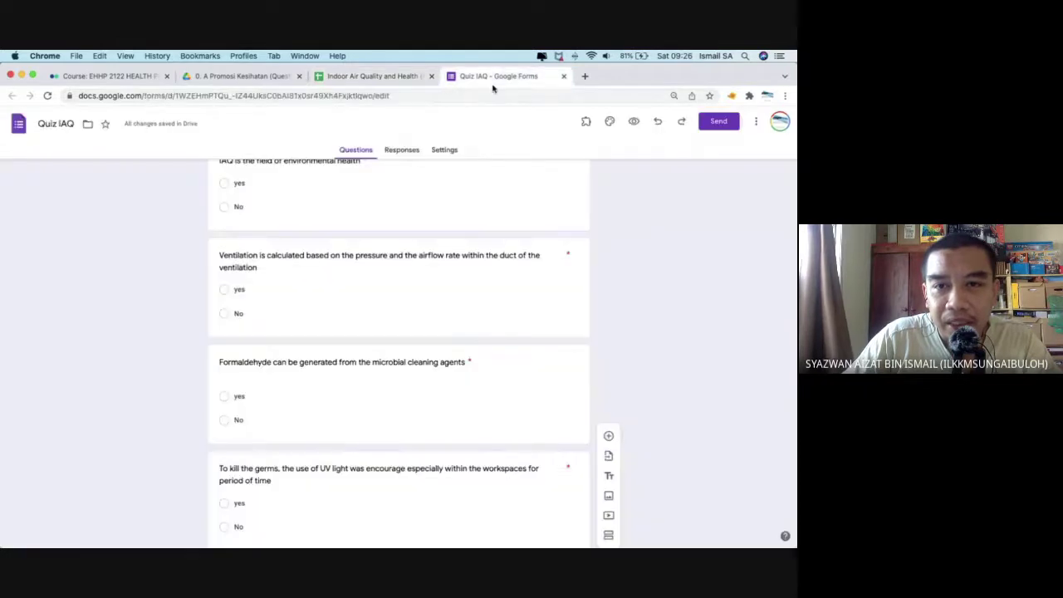
{"action": "left_click", "coordinate": [633, 122]}
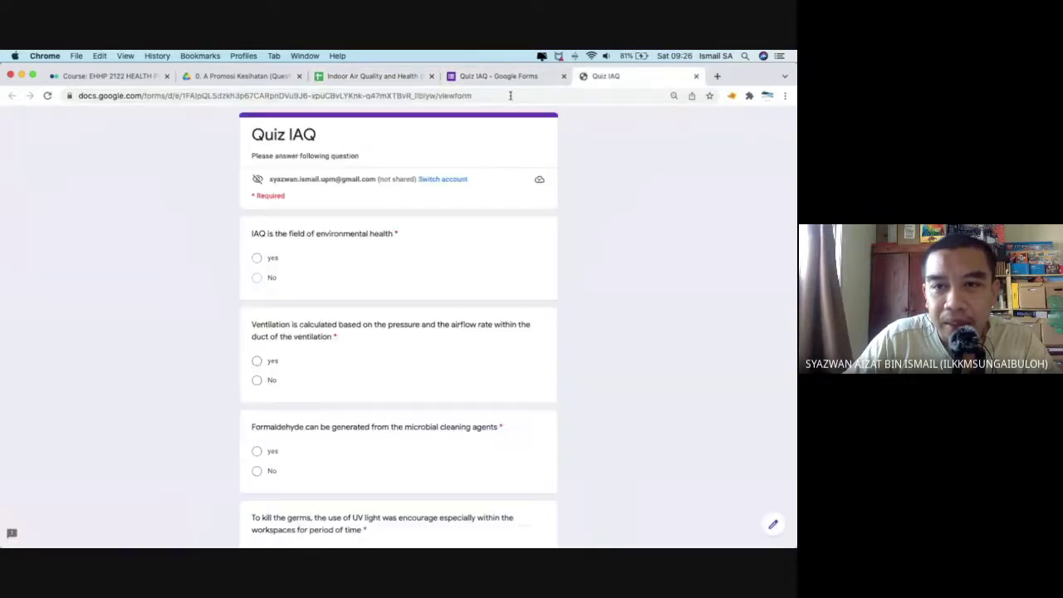
{"action": "left_click", "coordinate": [512, 97]}
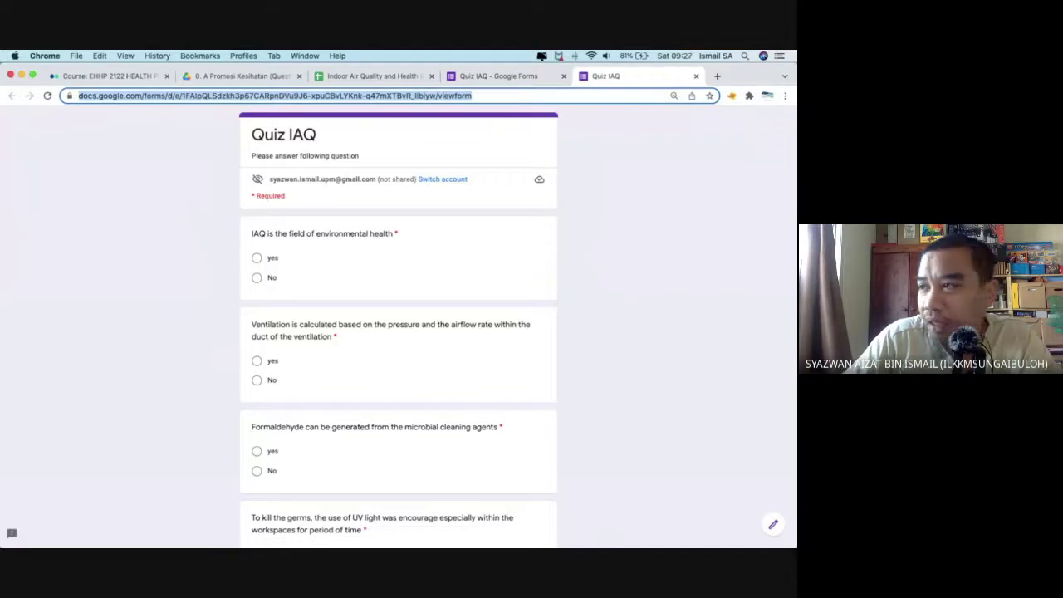
{"action": "key", "text": "super+Tab"}
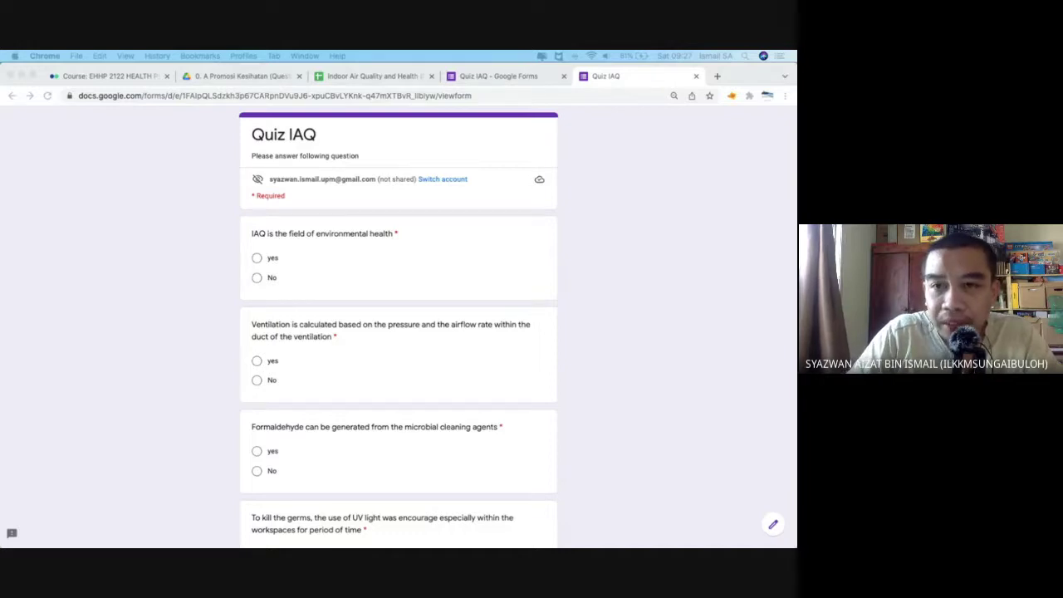
Close the quiz preview and the Quiz IAQ form editor.
{"action": "left_click", "coordinate": [696, 77]}
{"action": "left_click", "coordinate": [696, 76]}
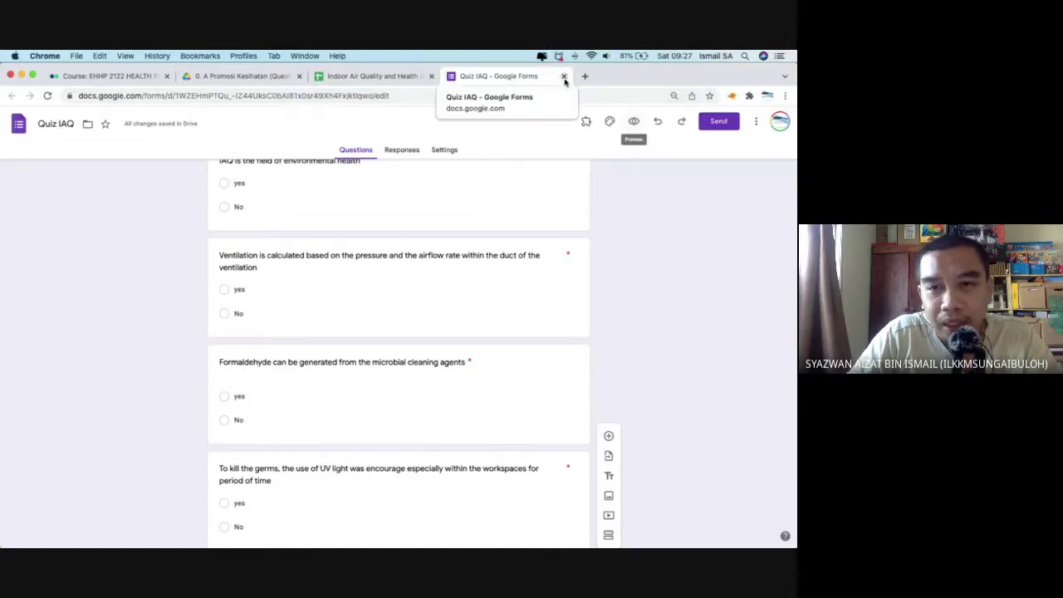
{"action": "left_click", "coordinate": [564, 76]}
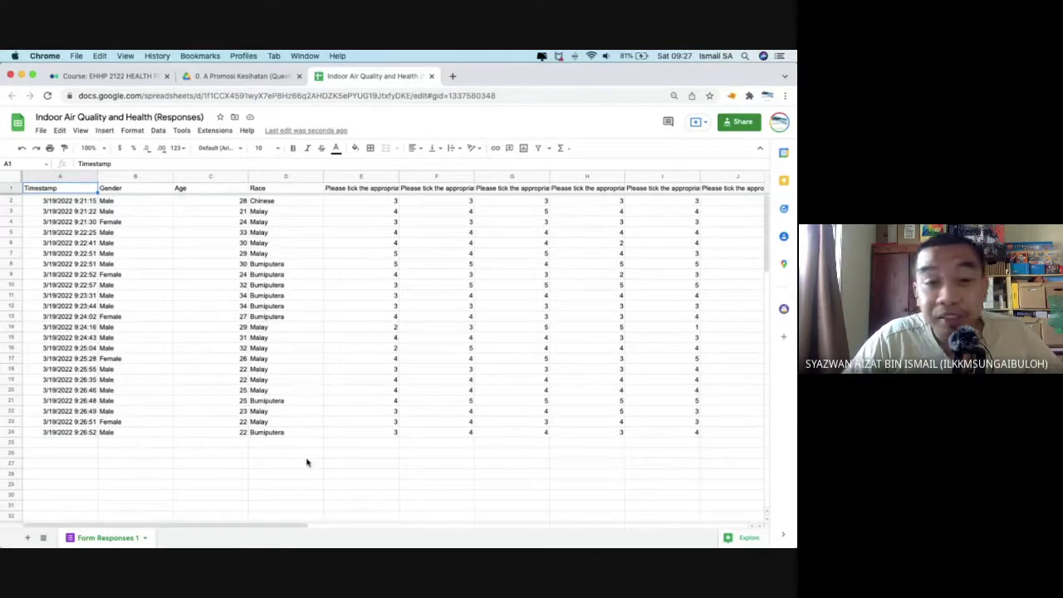
Select and copy the question headings in E1:S1 of the Indoor Air Quality and Health responses sheet.
{"action": "scroll", "coordinate": [405, 372], "scroll_direction": "right", "scroll_amount": 3}
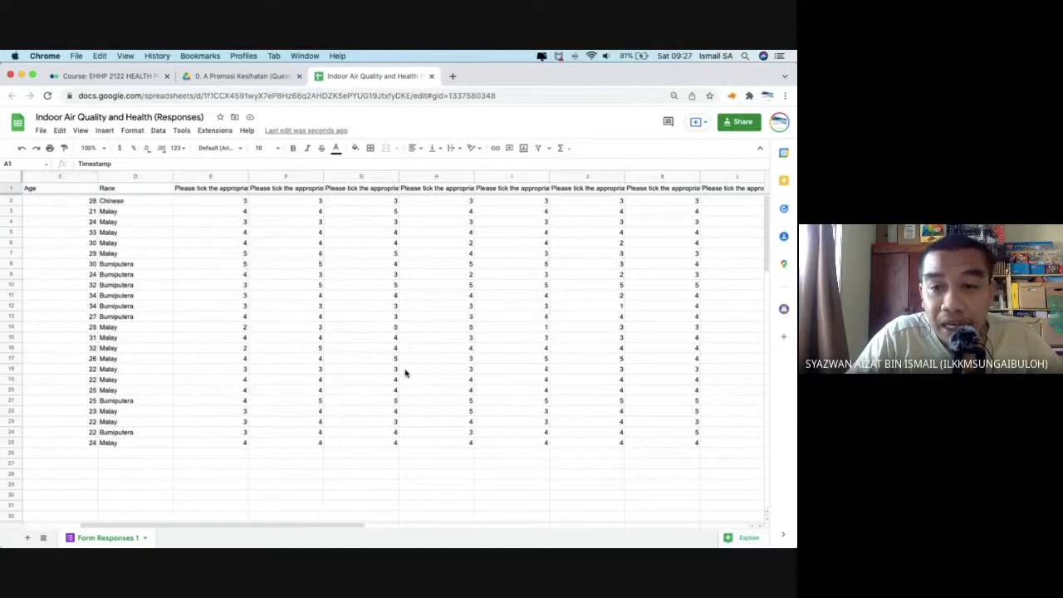
{"action": "scroll", "coordinate": [405, 372], "scroll_direction": "right", "scroll_amount": 10}
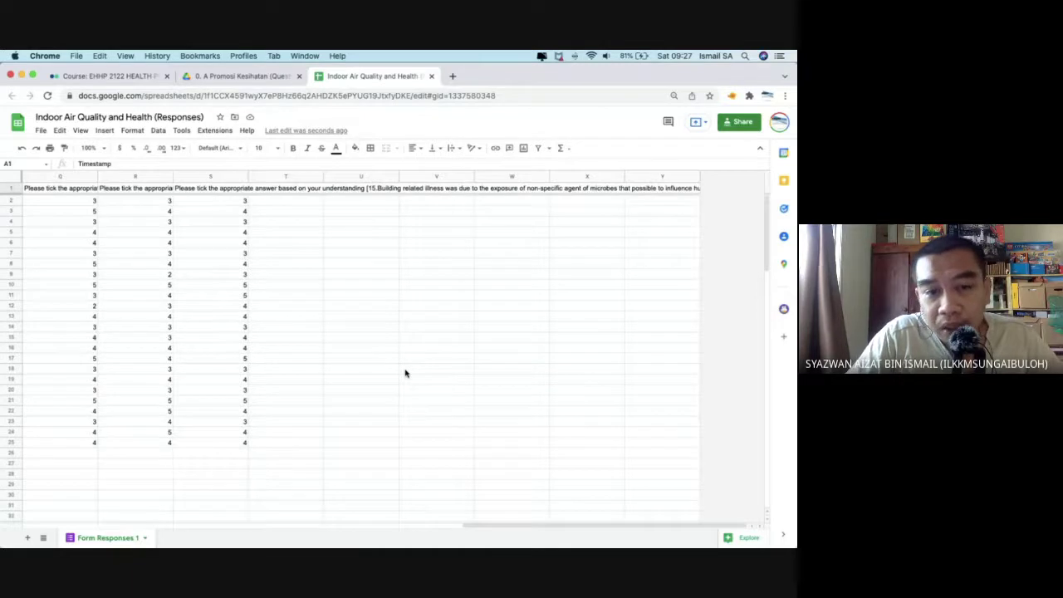
{"action": "scroll", "coordinate": [405, 373], "scroll_direction": "left", "scroll_amount": 15}
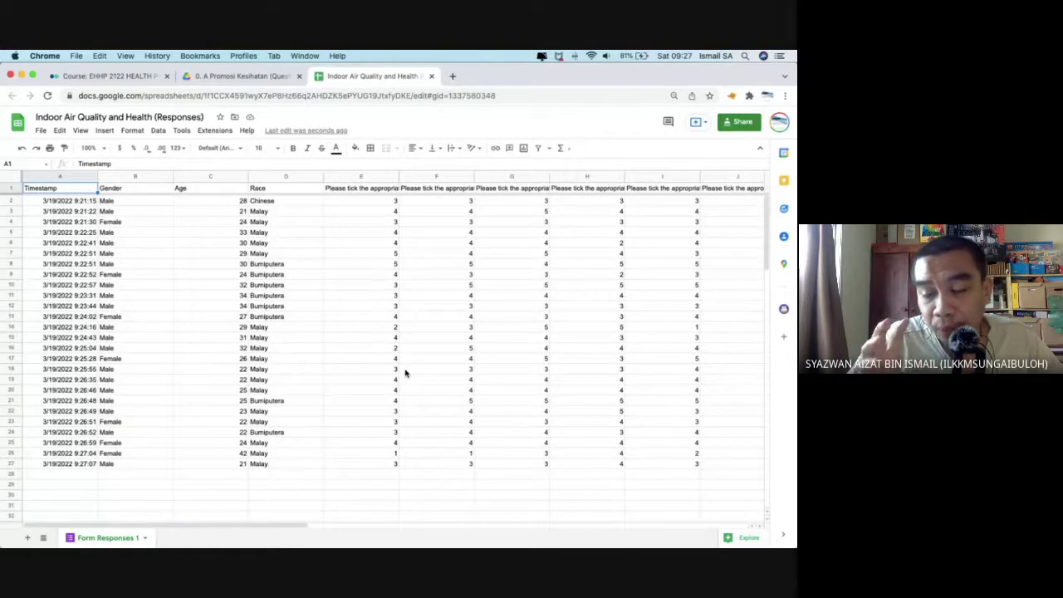
{"action": "left_click", "coordinate": [376, 189]}
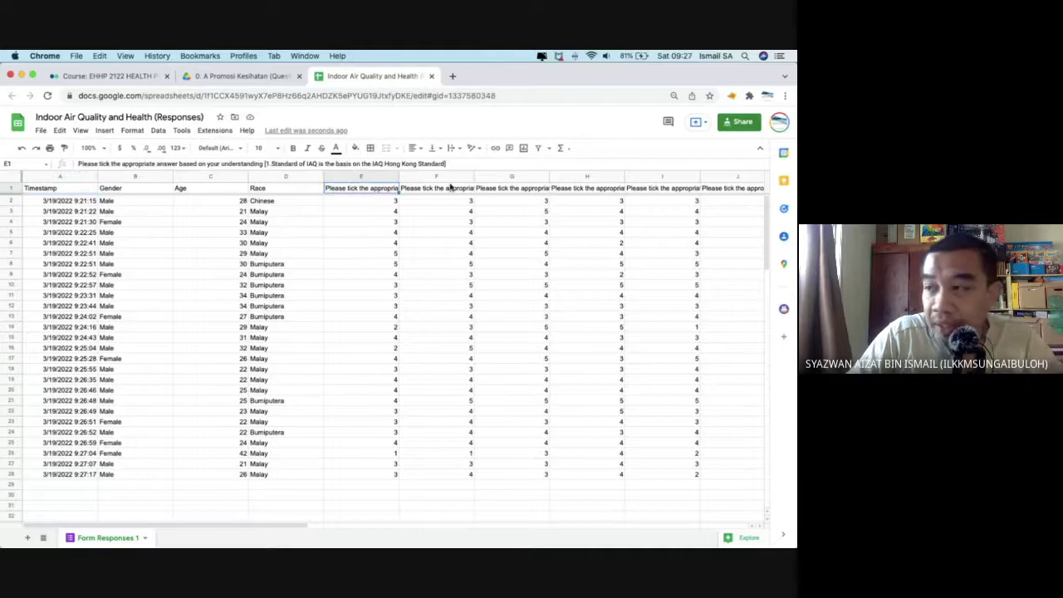
{"action": "scroll", "coordinate": [449, 188], "scroll_direction": "right", "scroll_amount": 10}
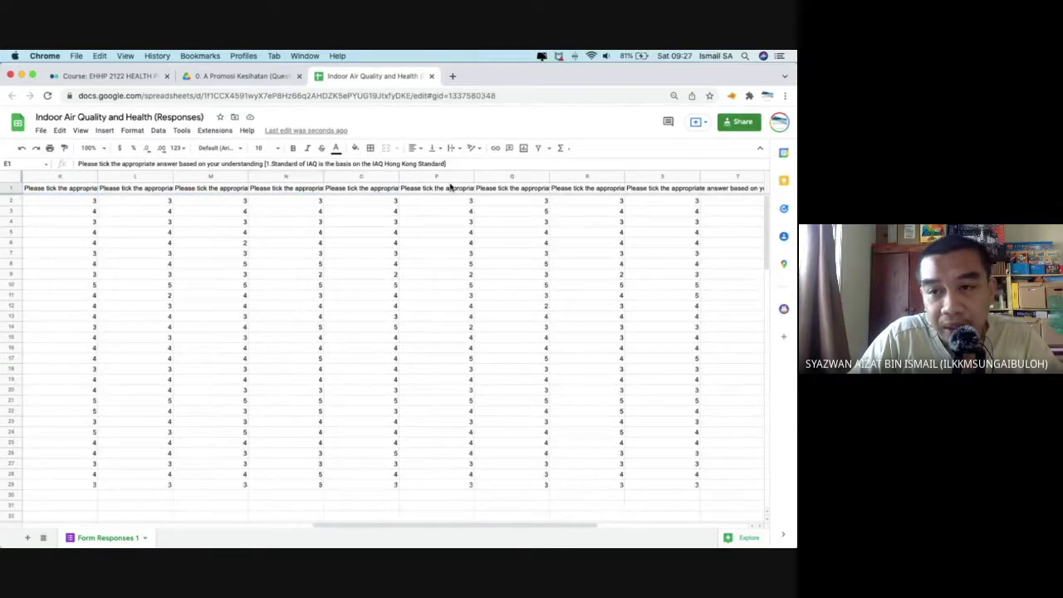
{"action": "scroll", "coordinate": [449, 187], "scroll_direction": "right", "scroll_amount": 1}
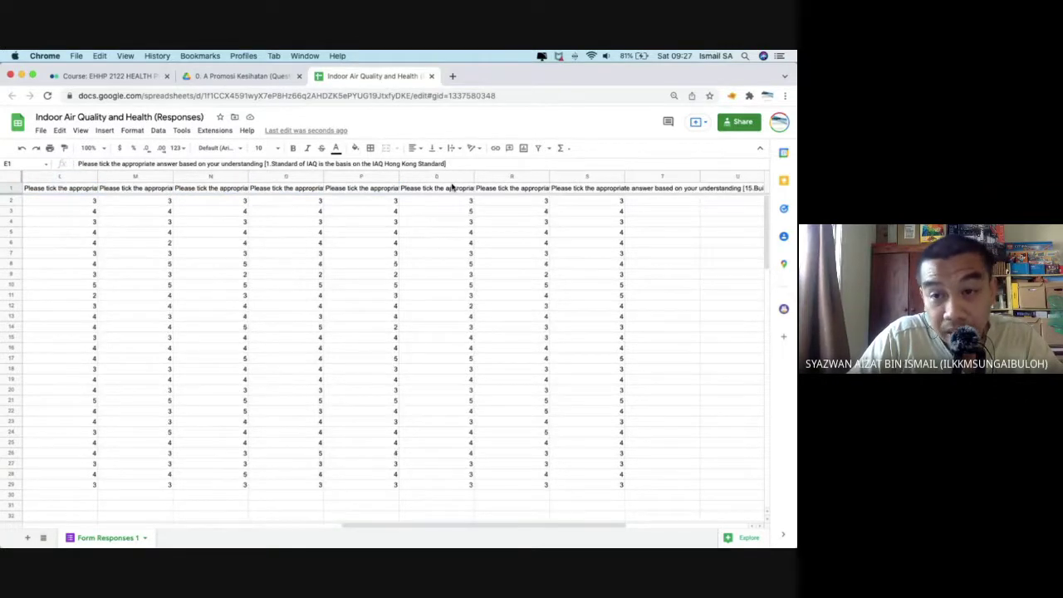
{"action": "left_click", "coordinate": [577, 189], "text": "shift"}
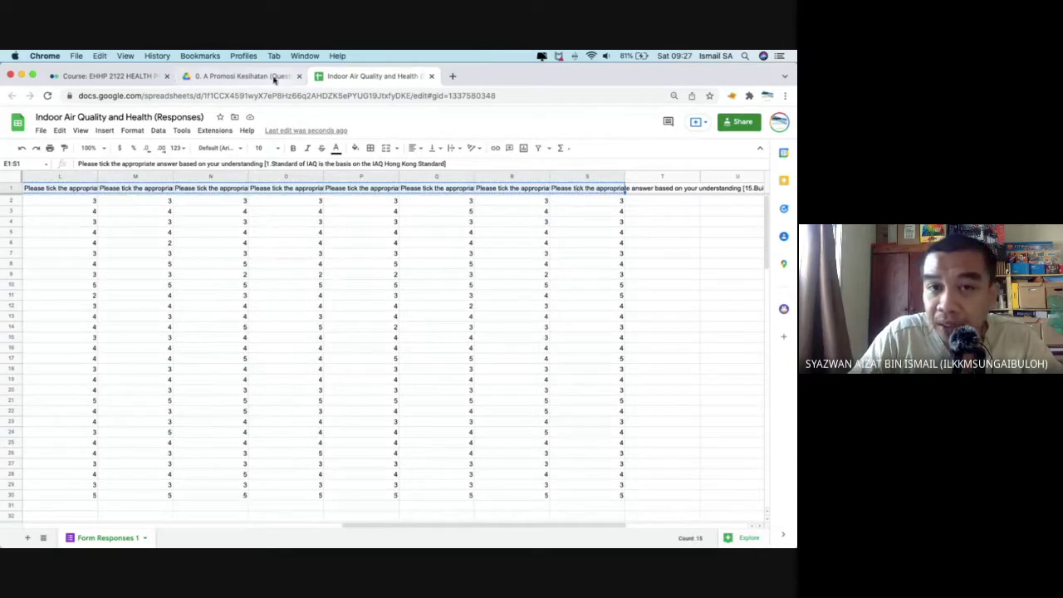
Create a Google Sheets spreadsheet in the shared Drive folder and name it "Data Questionnaire".
{"action": "left_click", "coordinate": [241, 75]}
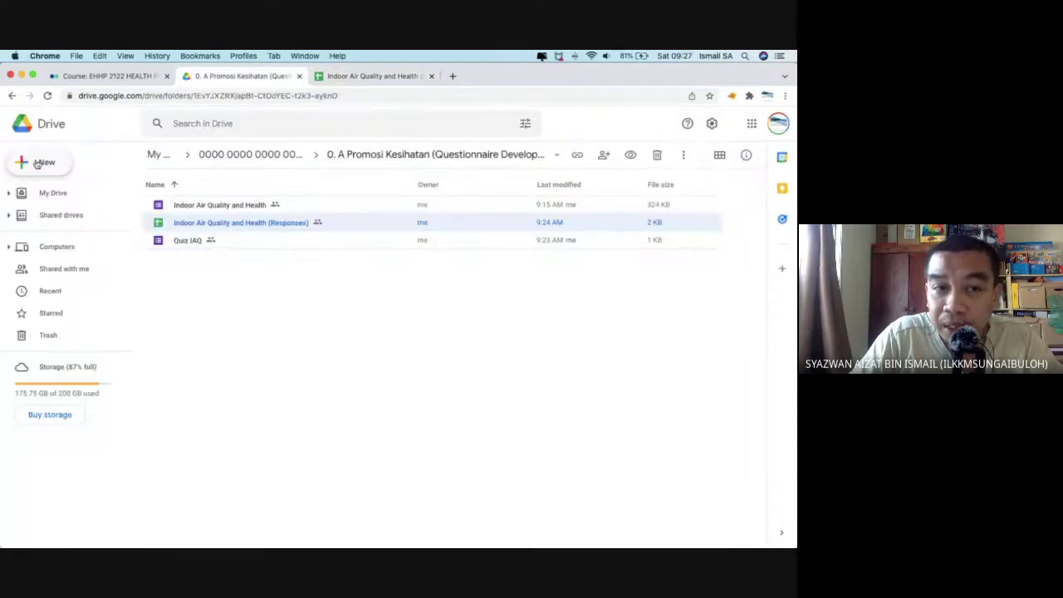
{"action": "left_click", "coordinate": [37, 163]}
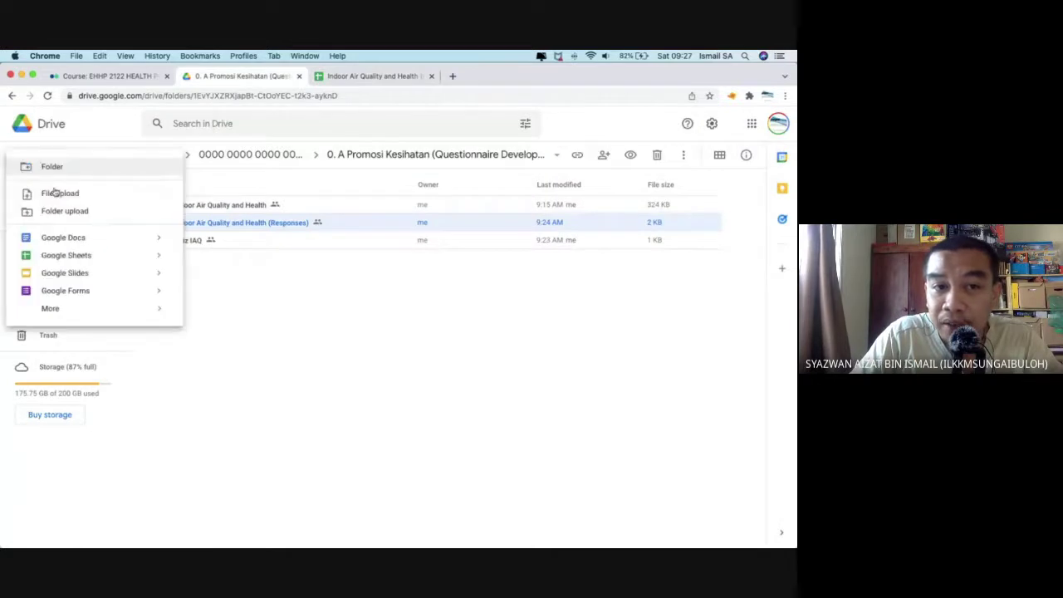
{"action": "left_click", "coordinate": [83, 255]}
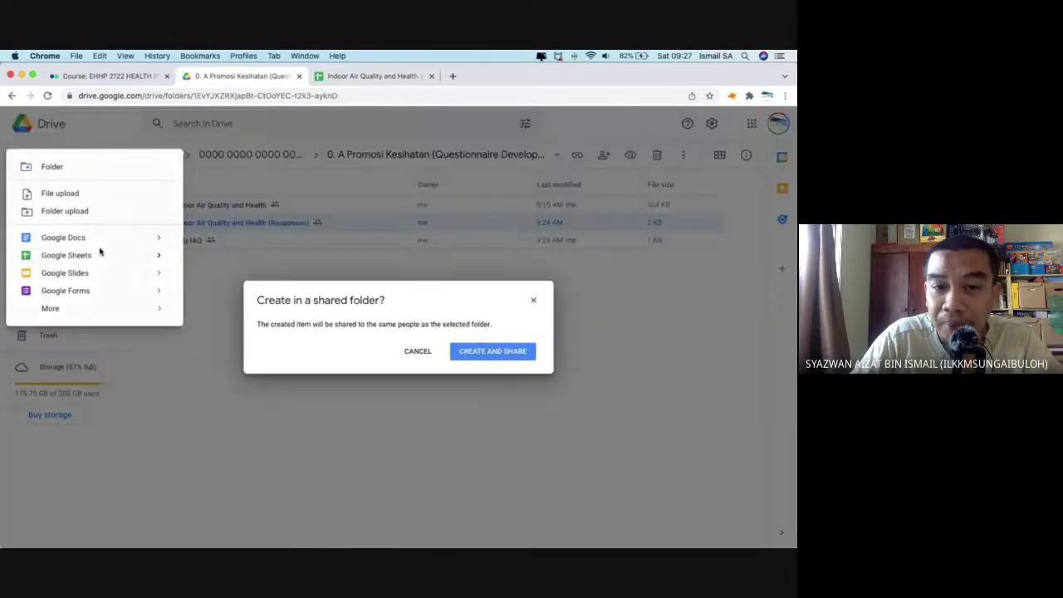
{"action": "left_click", "coordinate": [478, 353]}
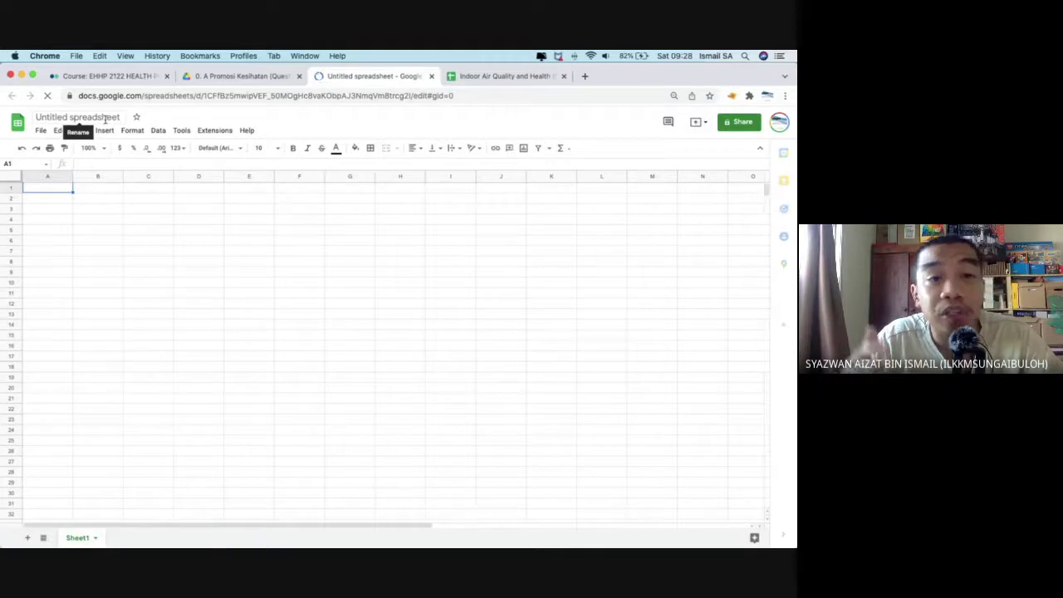
{"action": "left_click", "coordinate": [105, 118]}
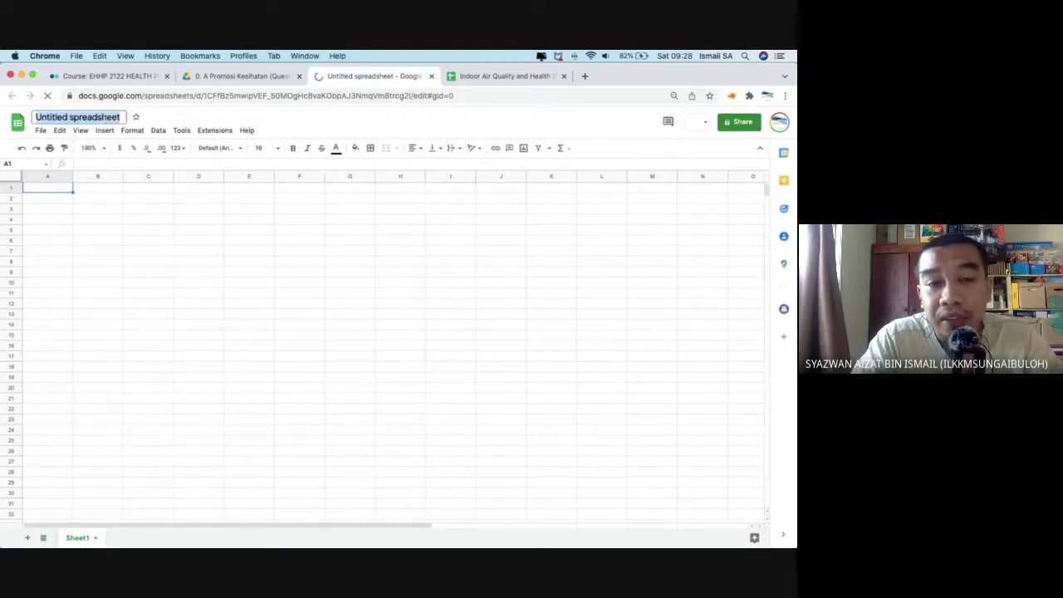
{"action": "type", "text": "Data Quest"}
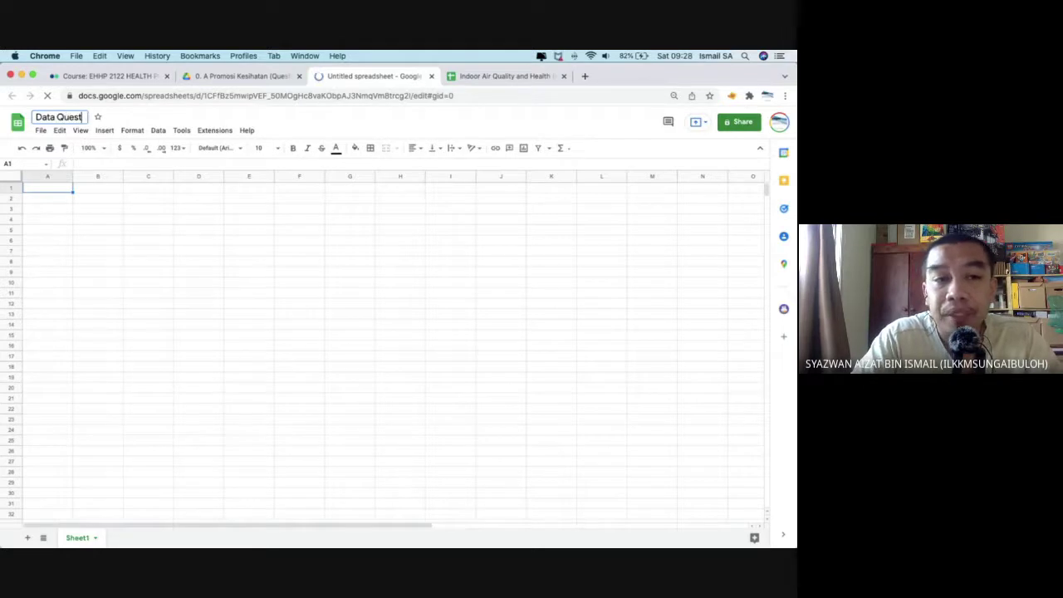
{"action": "type", "text": "ionnaire"}
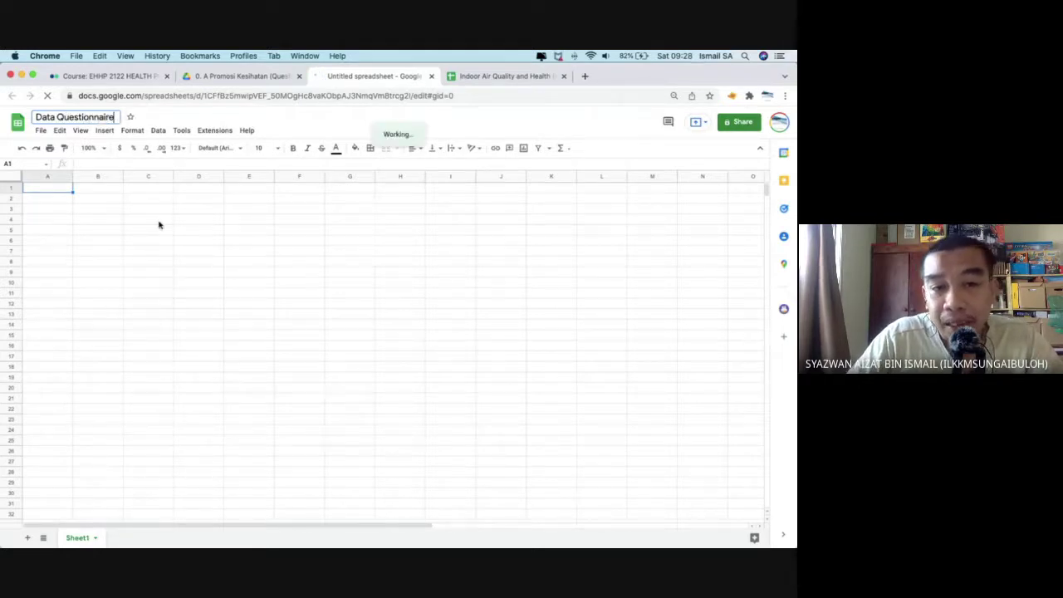
{"action": "left_click", "coordinate": [157, 221]}
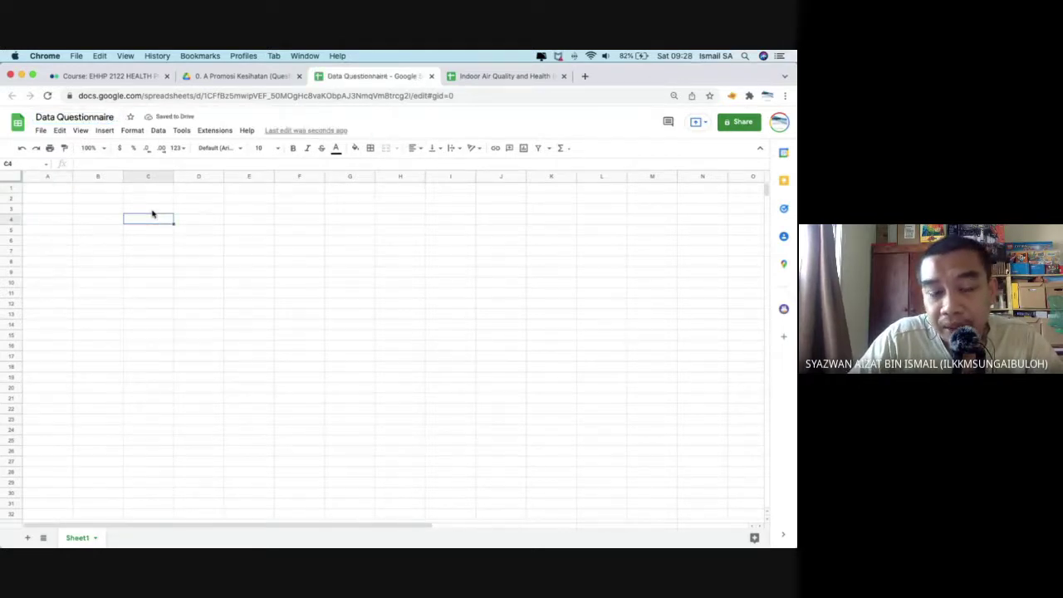
Paste the copied question headings as a row starting at C3, and paste them transposed as a column starting at C6.
{"action": "right_click", "coordinate": [154, 211]}
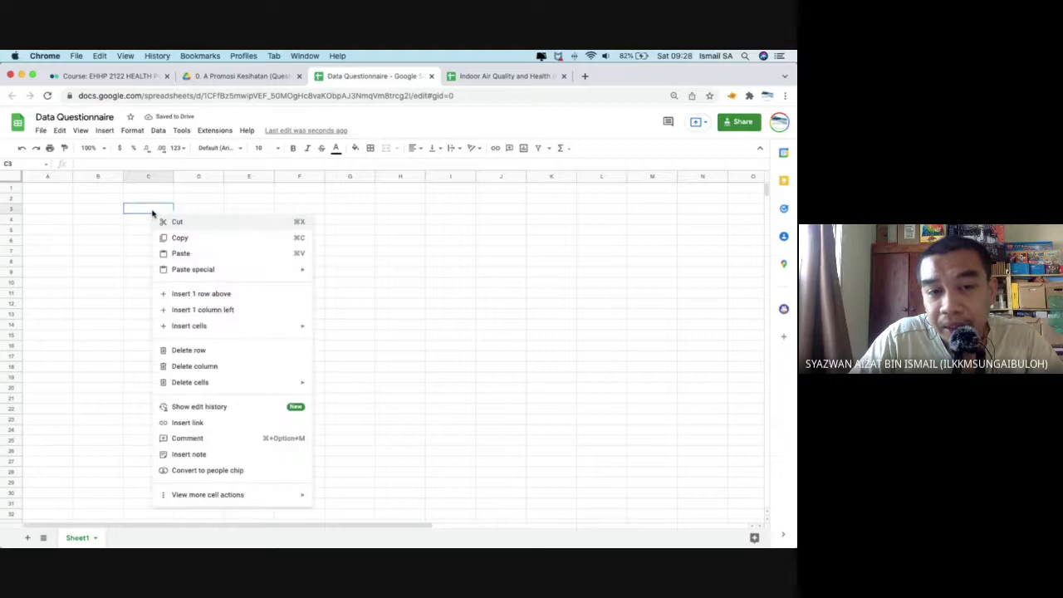
{"action": "left_click", "coordinate": [199, 258]}
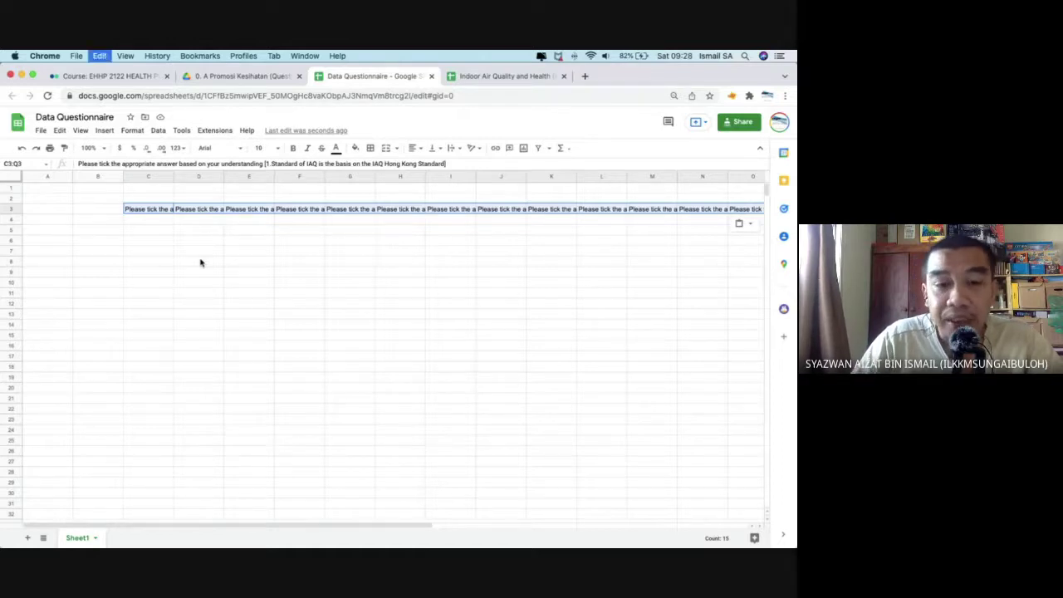
{"action": "left_click", "coordinate": [152, 240]}
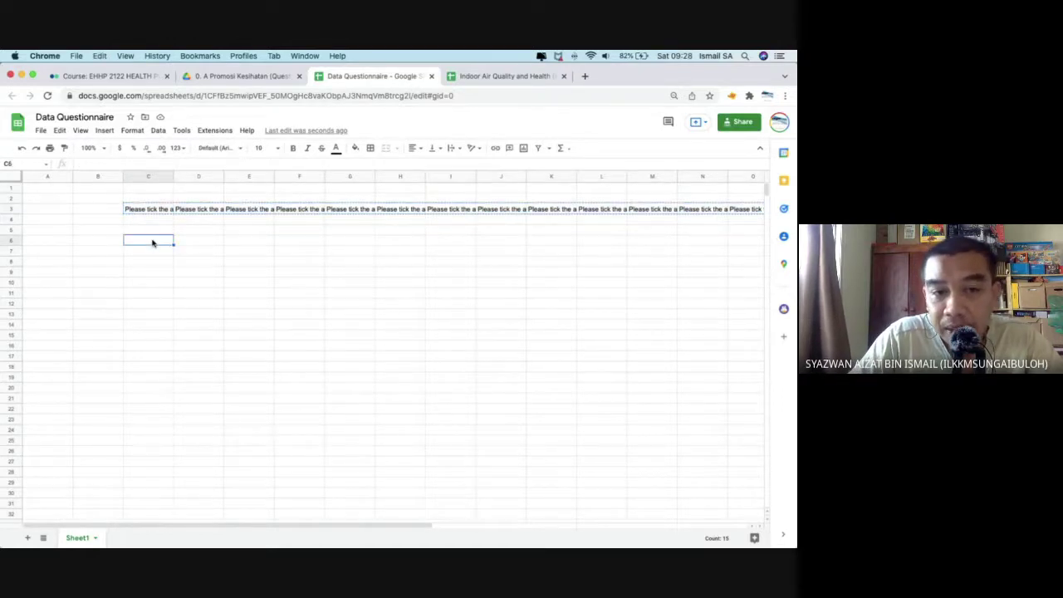
{"action": "right_click", "coordinate": [154, 242]}
{"action": "mouse_move", "coordinate": [245, 297]}
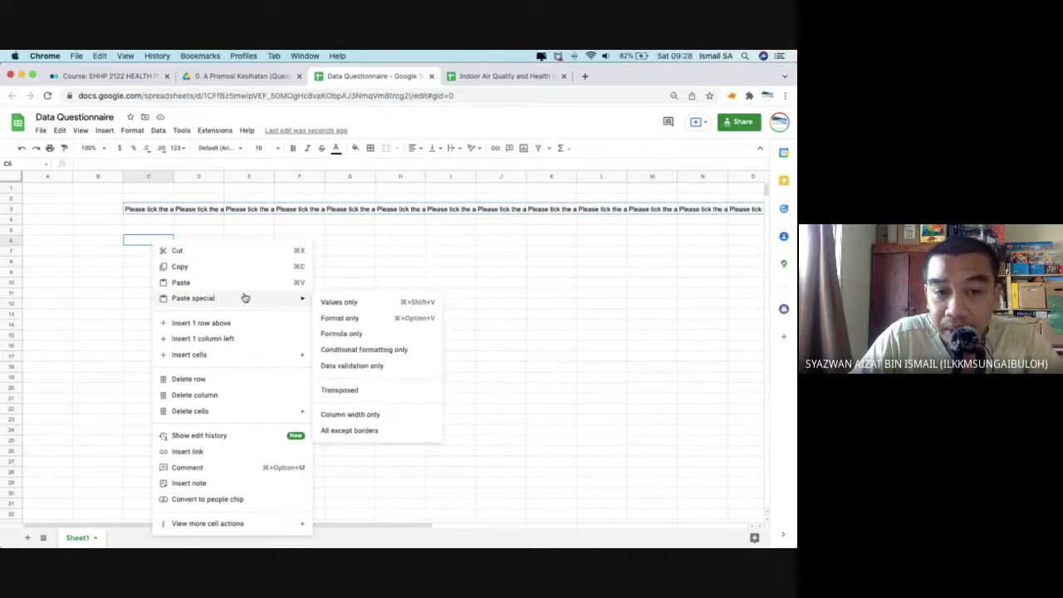
{"action": "left_click", "coordinate": [360, 391]}
{"action": "left_click", "coordinate": [169, 417]}
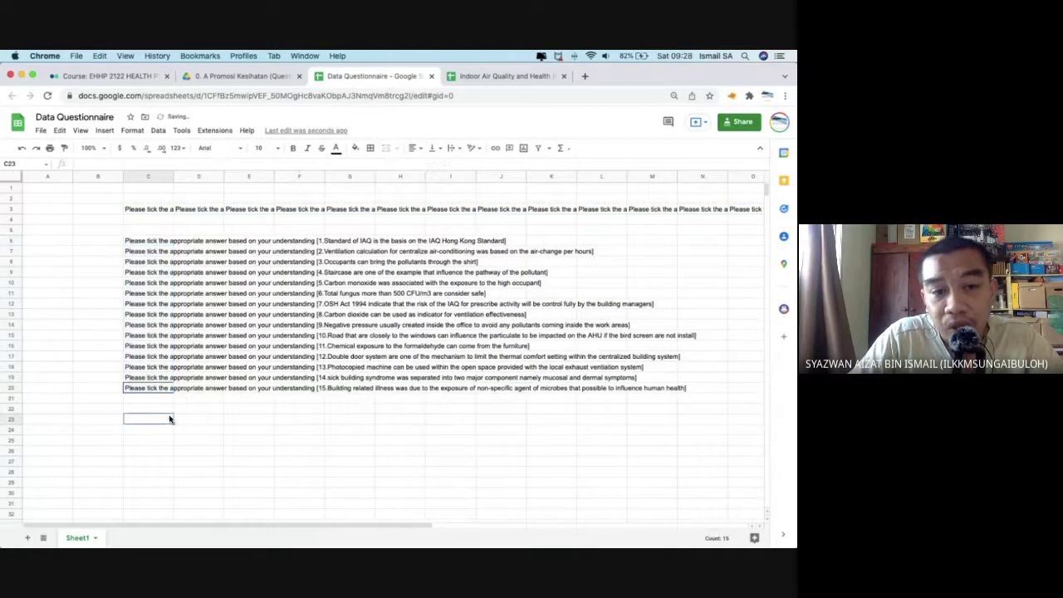
{"action": "left_click", "coordinate": [95, 243]}
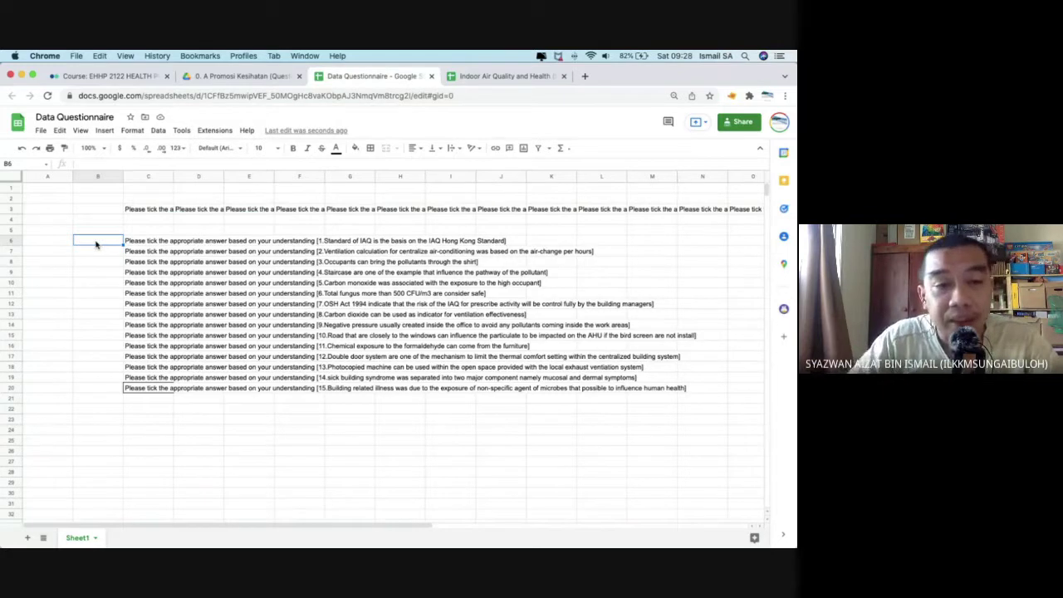
Remove the phrase "Please tick the appropriate answer based on your understanding" from the first question in C6.
{"action": "left_click", "coordinate": [140, 244]}
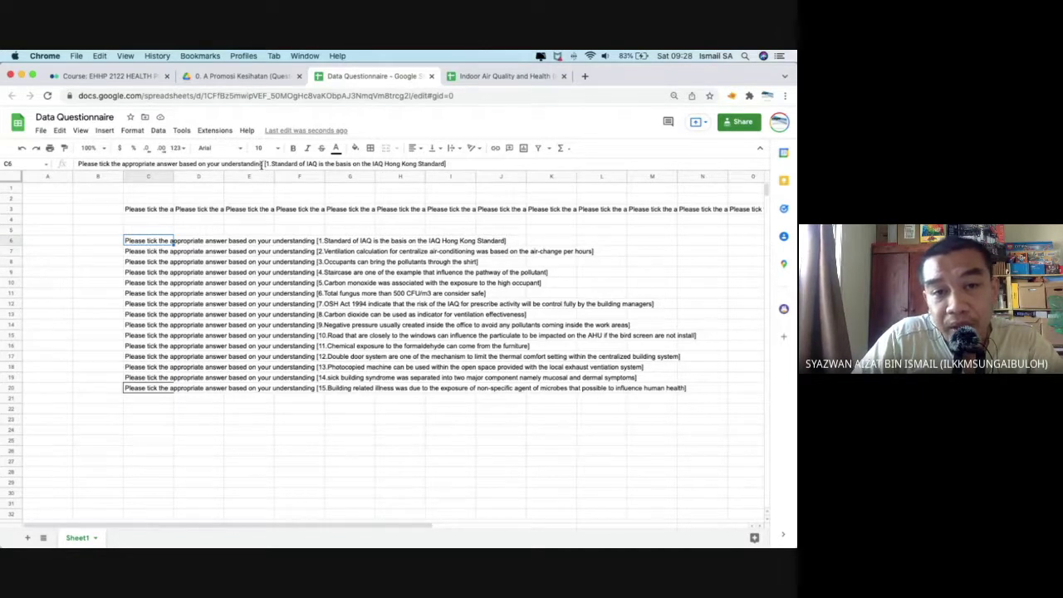
{"action": "left_click_drag", "start_coordinate": [254, 165], "coordinate": [61, 167]}
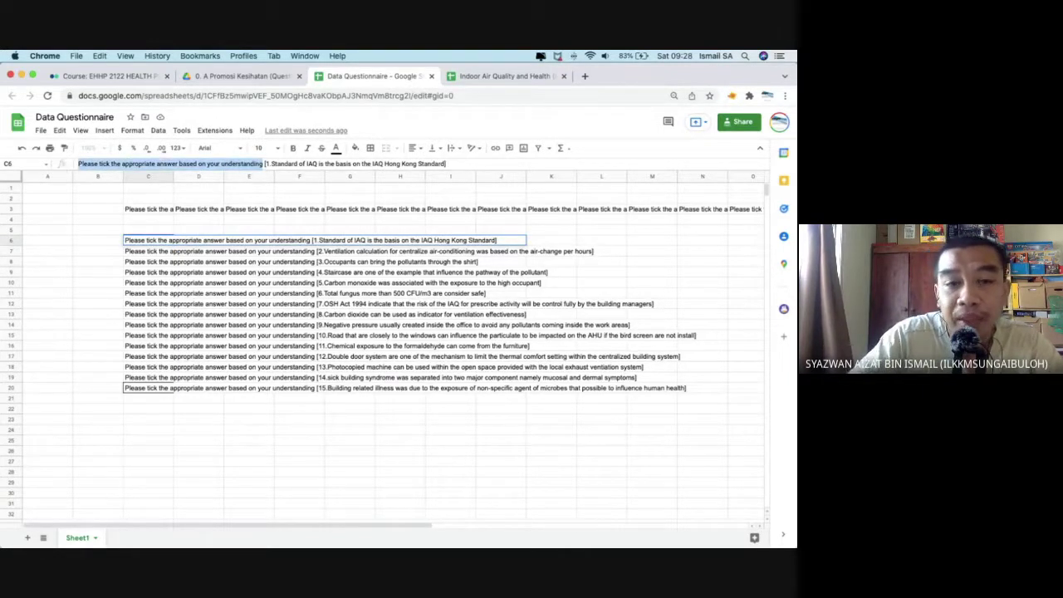
{"action": "key", "text": "BackSpace"}
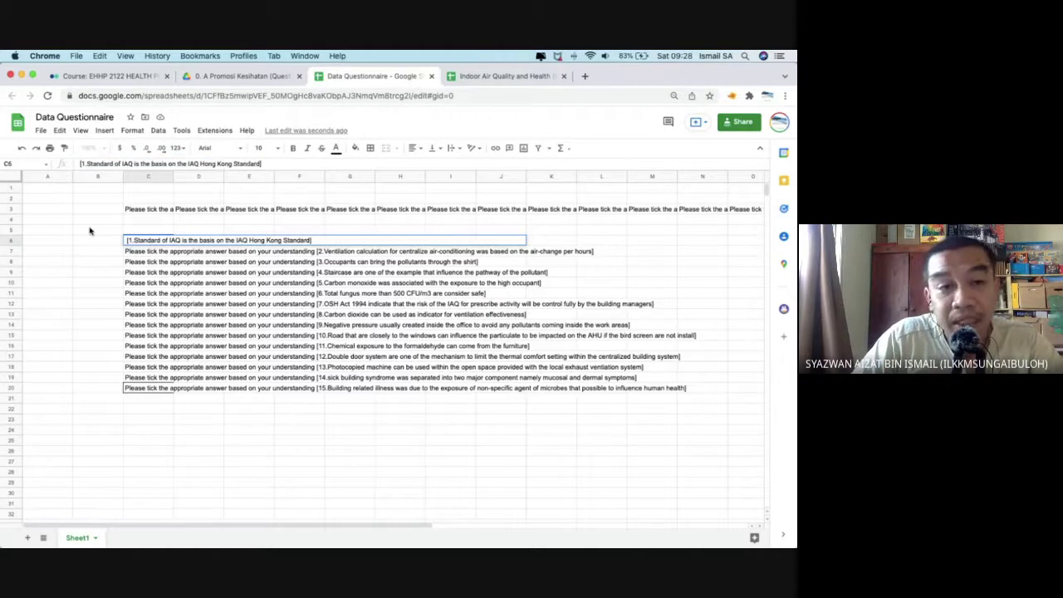
{"action": "left_click", "coordinate": [90, 230]}
Copy the phrase "Please tick the appropriate answer based on your understanding" from the question in C7.
{"action": "left_click", "coordinate": [201, 257]}
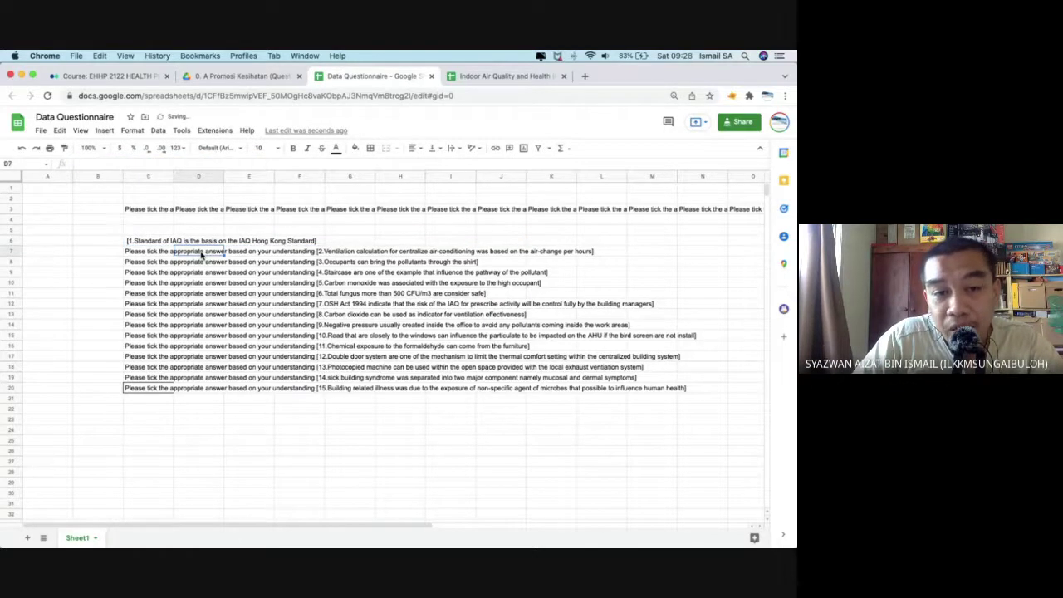
{"action": "key", "text": "Left"}
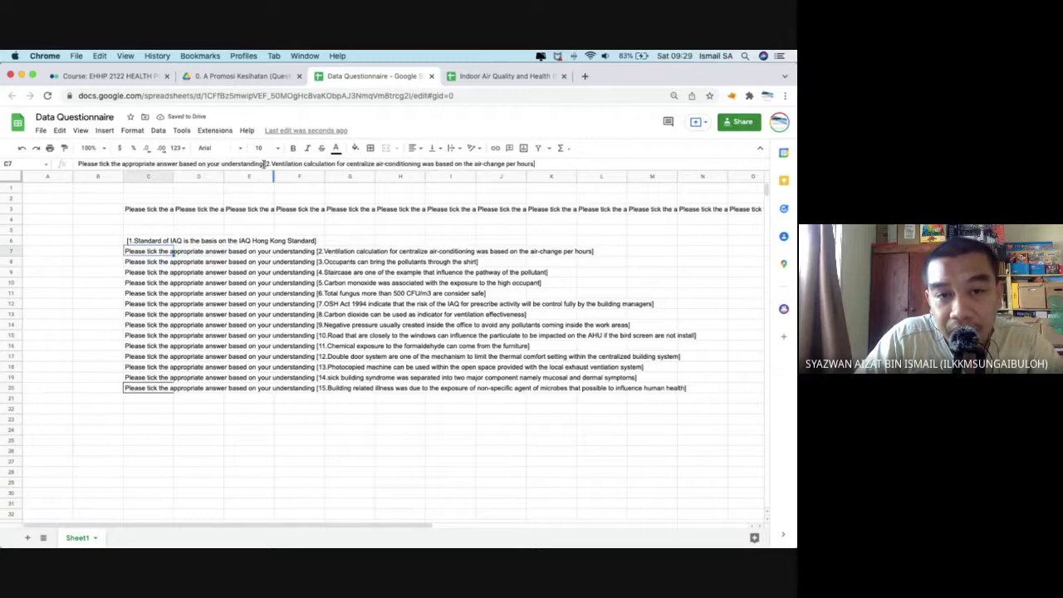
{"action": "left_click_drag", "start_coordinate": [264, 163], "coordinate": [69, 166]}
{"action": "key", "text": "ctrl+c"}
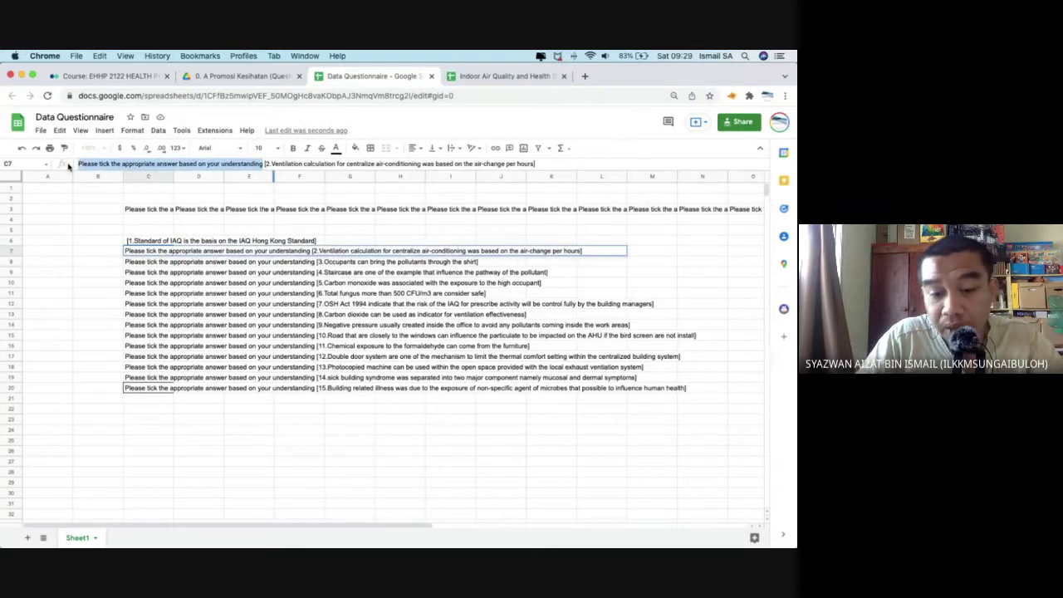
{"action": "left_click", "coordinate": [166, 276]}
Find every occurrence of the copied phrase in column C and replace it with nothing.
{"action": "left_click", "coordinate": [153, 178]}
{"action": "right_click", "coordinate": [154, 179]}
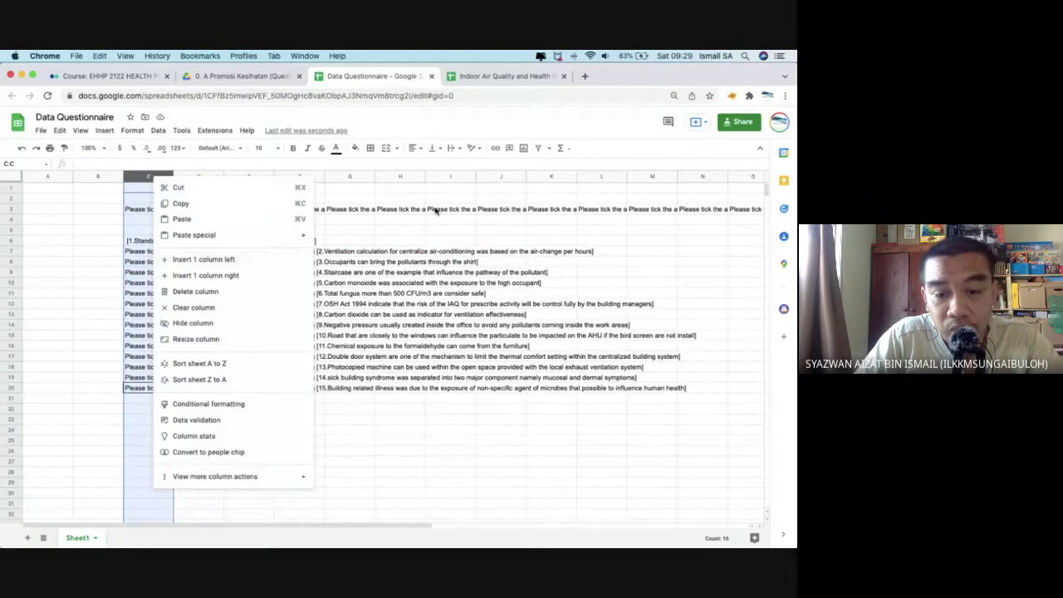
{"action": "left_click", "coordinate": [434, 211]}
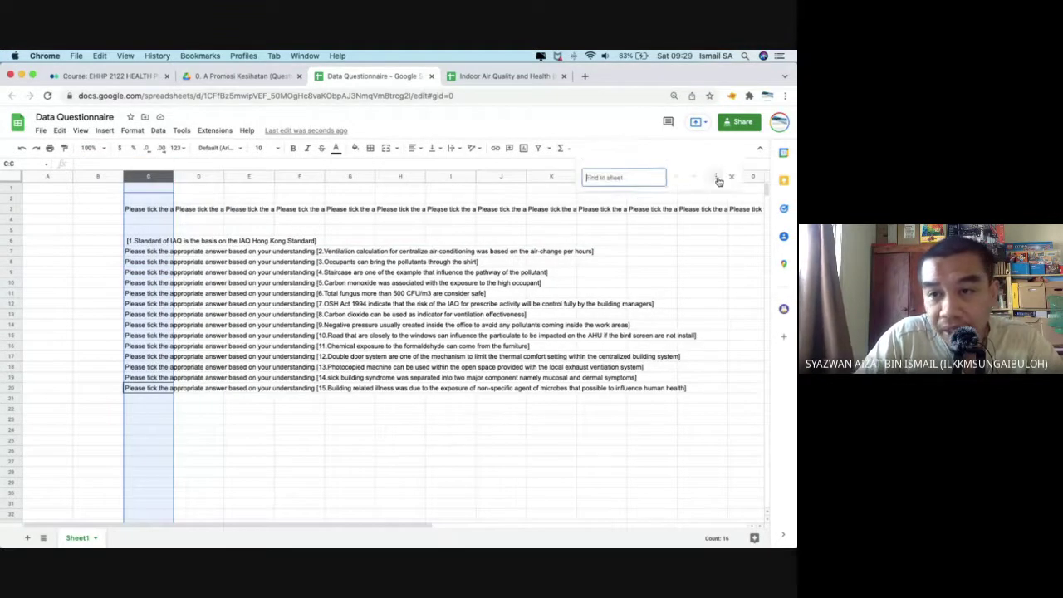
{"action": "left_click", "coordinate": [716, 181]}
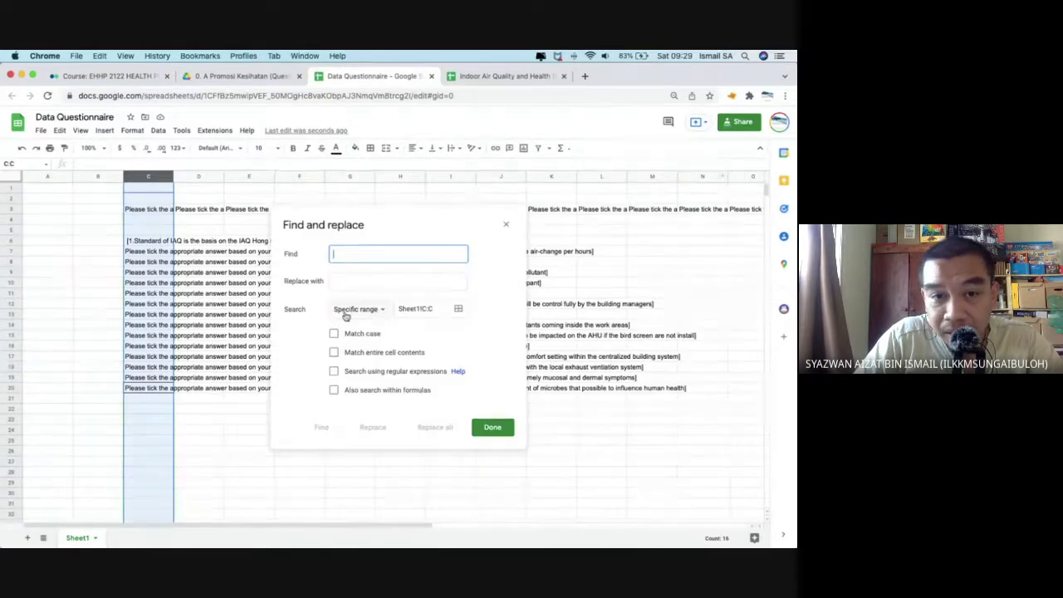
{"action": "key", "text": "super+v"}
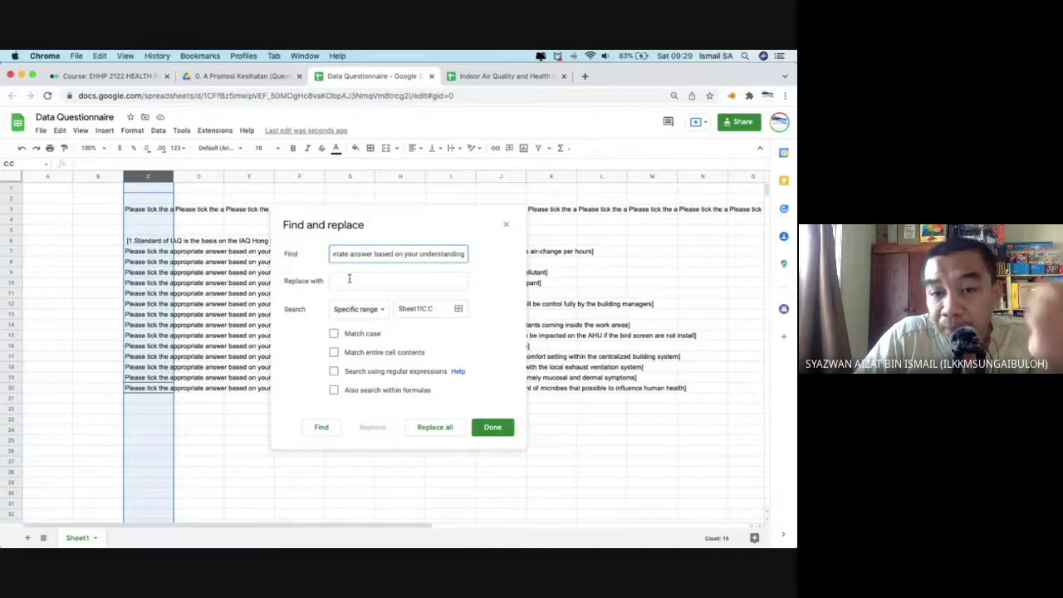
{"action": "left_click", "coordinate": [442, 433]}
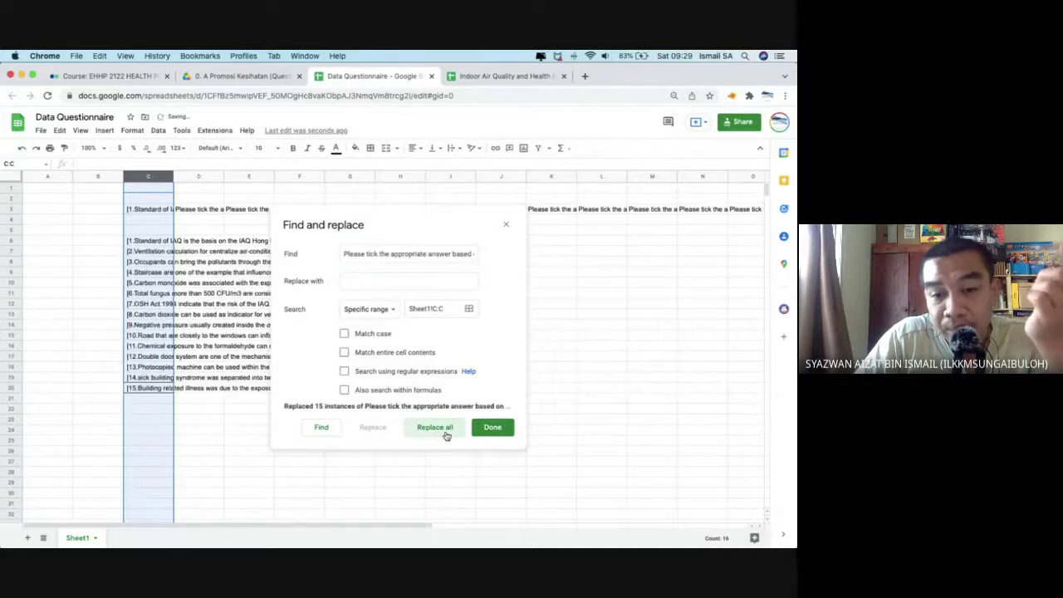
{"action": "left_click", "coordinate": [485, 428]}
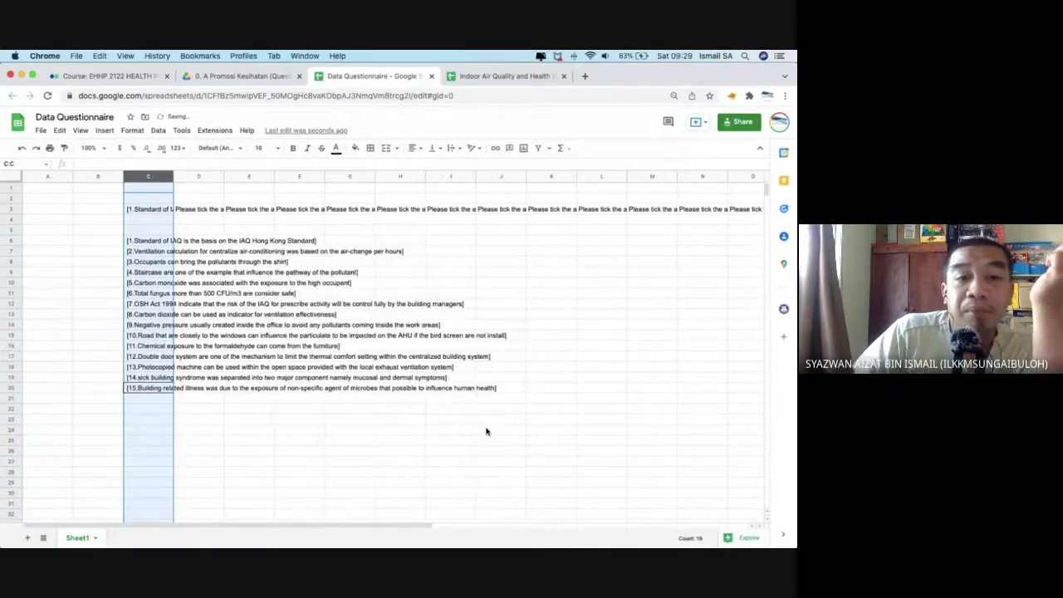
Paste "Please tick the appropriate answer based on your understanding" into C1 as the instruction above the questions.
{"action": "left_click", "coordinate": [244, 162]}
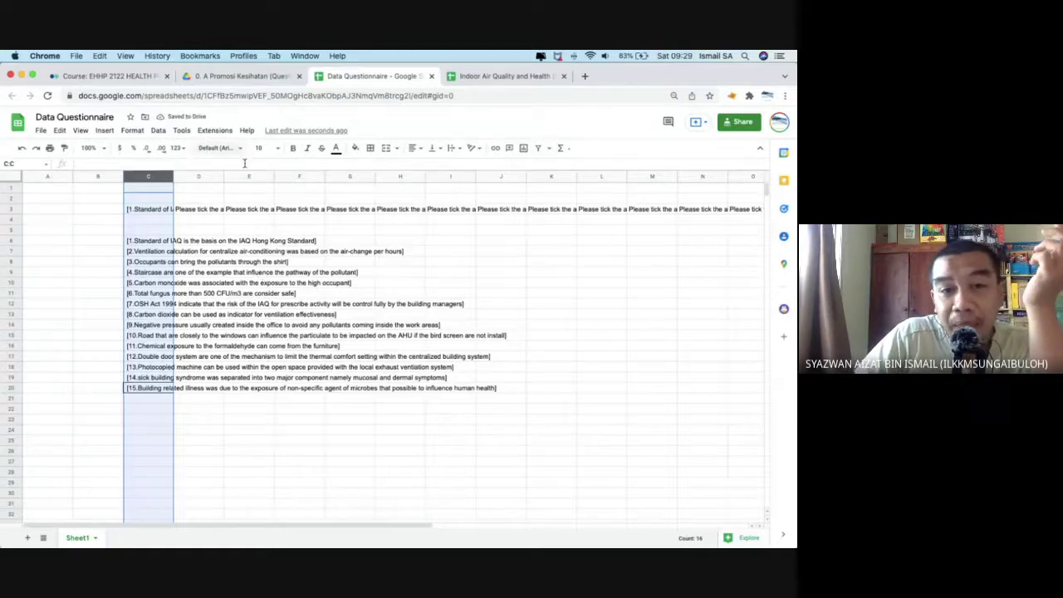
{"action": "key", "text": "ctrl+v"}
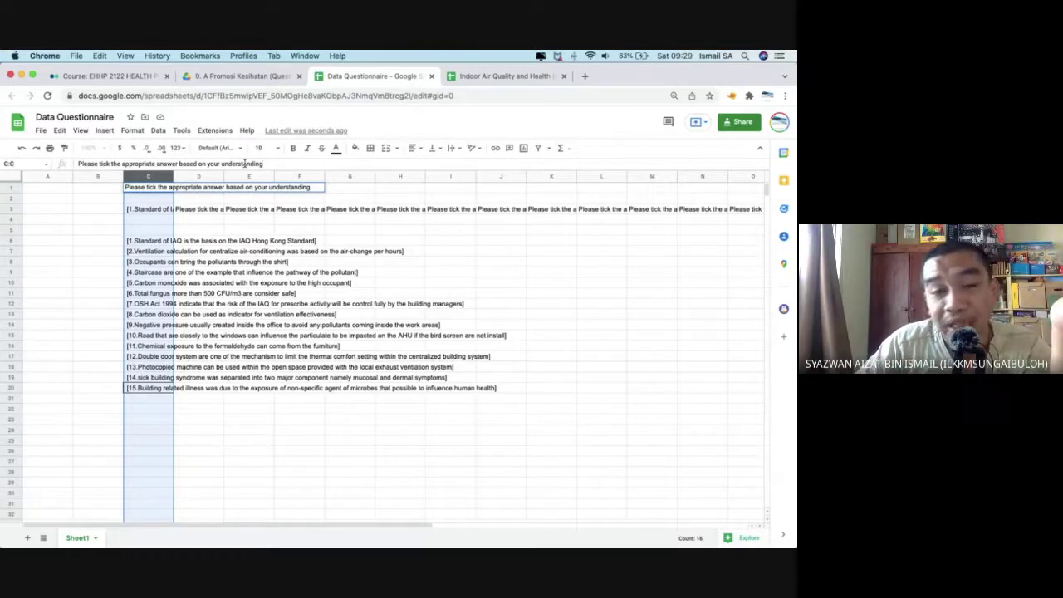
{"action": "triple_click", "coordinate": [259, 163]}
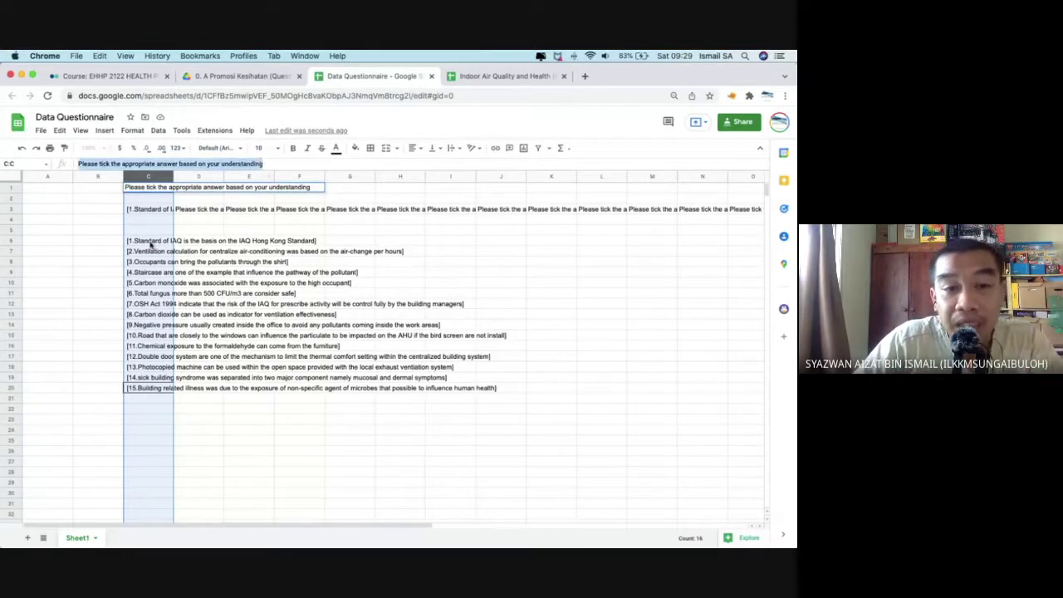
{"action": "left_click", "coordinate": [132, 246]}
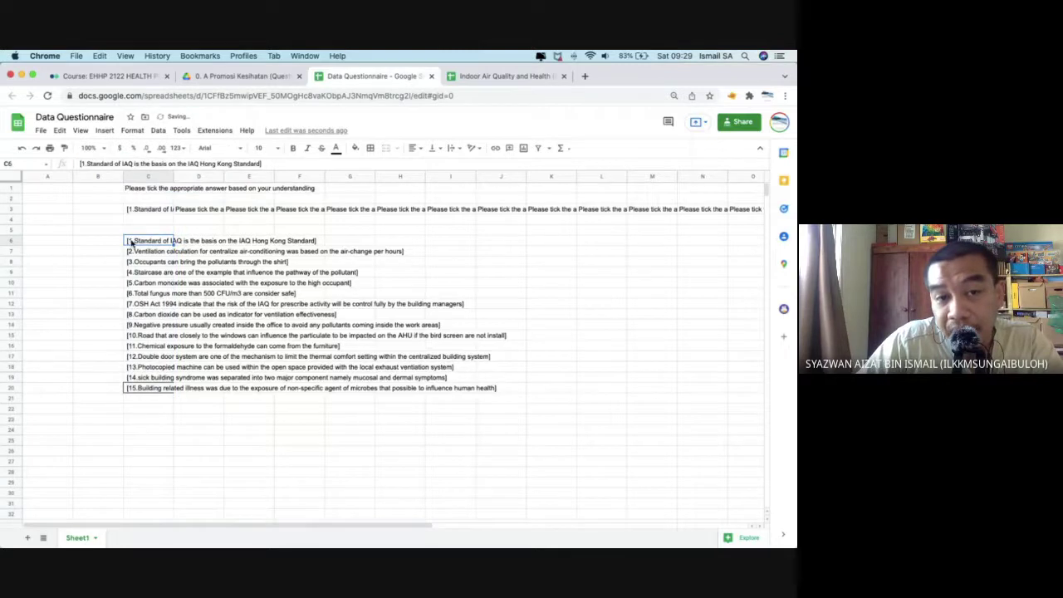
Use Find and replace on column C to remove every opening bracket "[".
{"action": "left_click", "coordinate": [148, 177]}
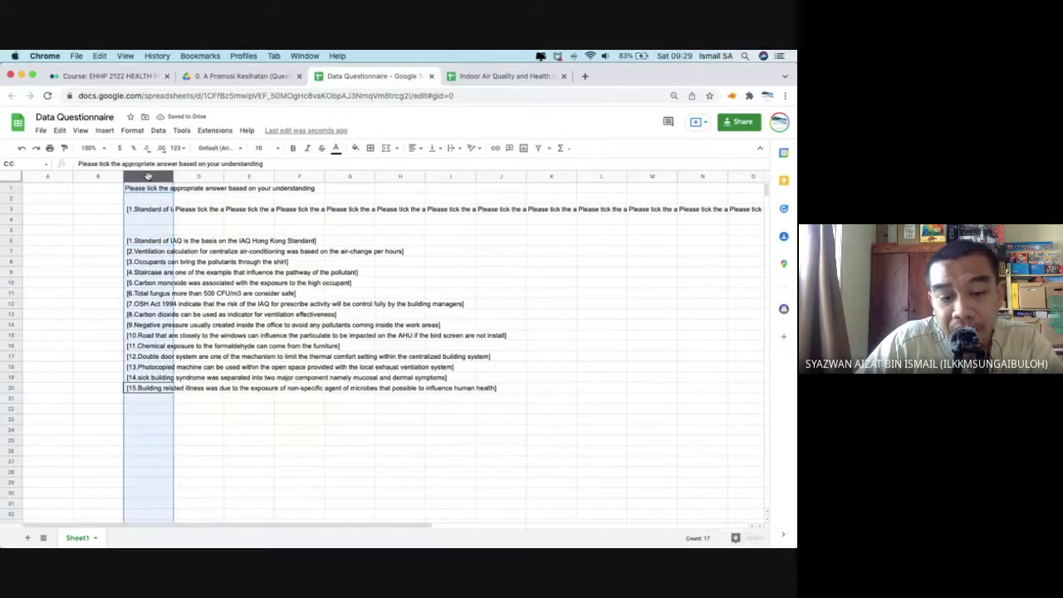
{"action": "key", "text": "super+f"}
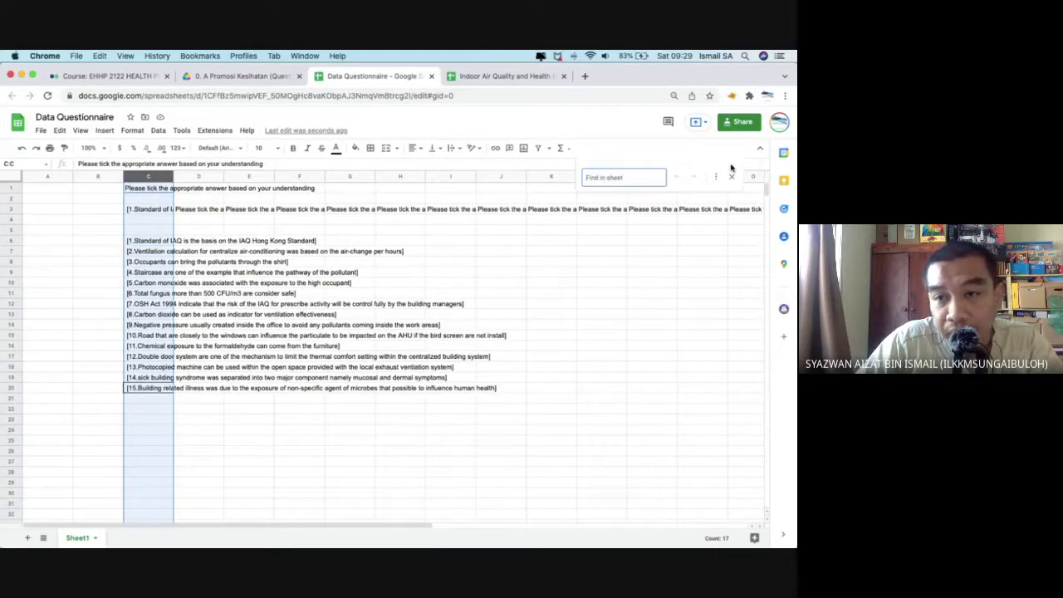
{"action": "left_click", "coordinate": [715, 179]}
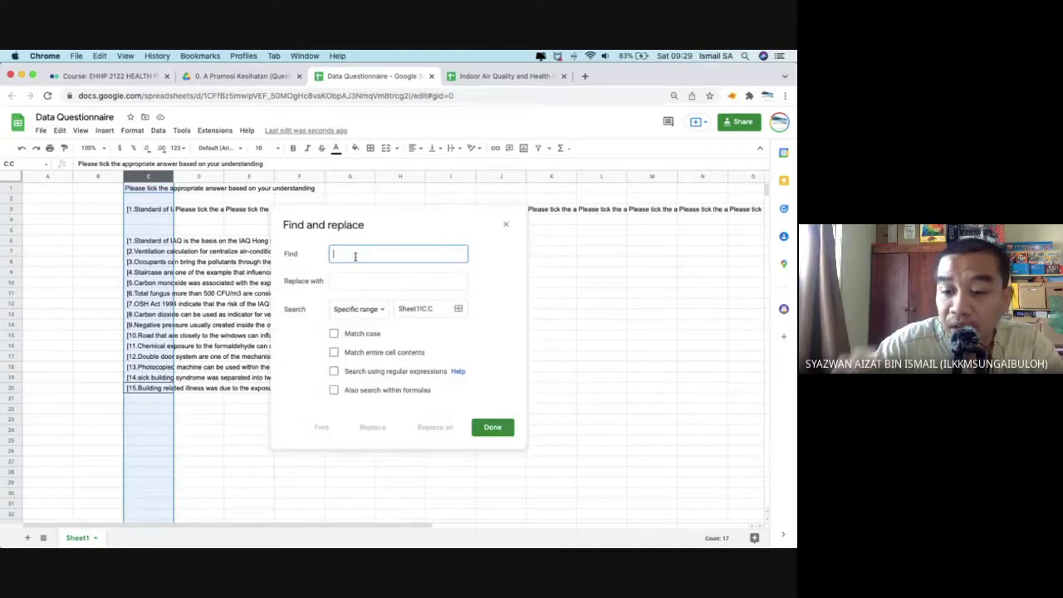
{"action": "type", "text": "["}
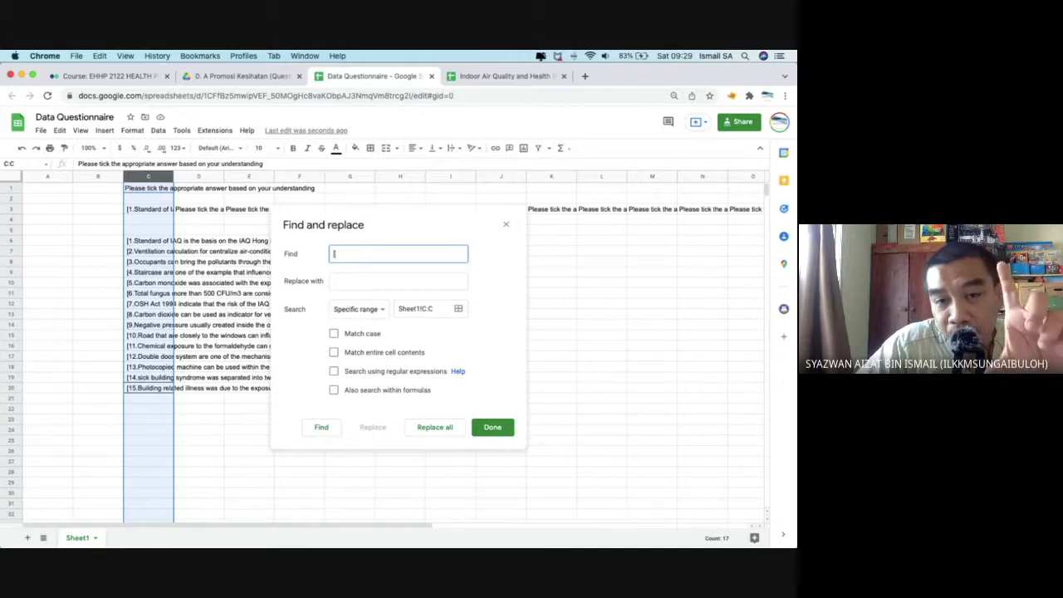
{"action": "left_click", "coordinate": [444, 427]}
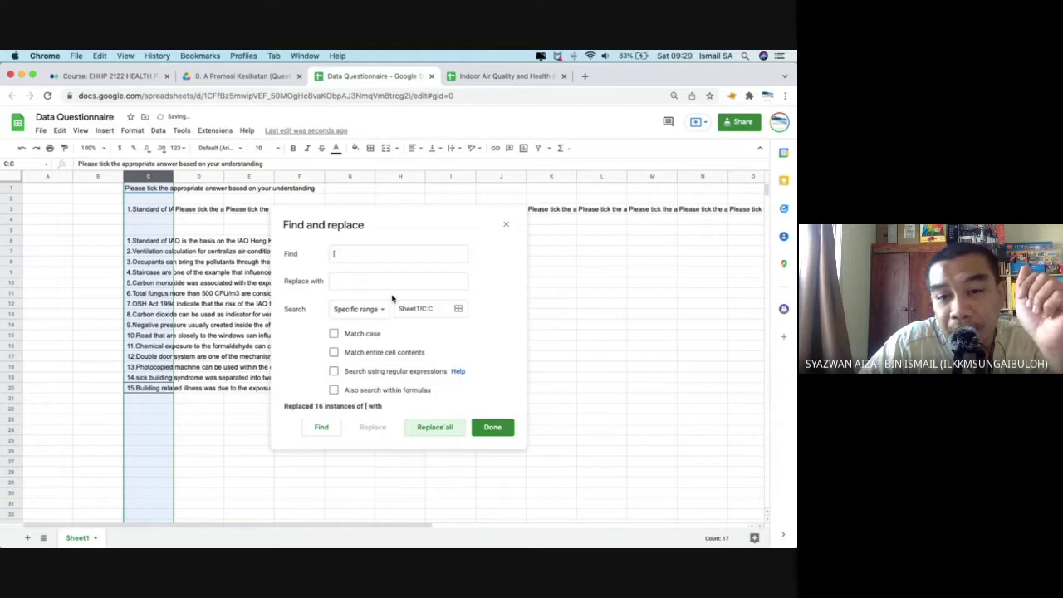
Replace every closing bracket "]" in column C with nothing and close Find and replace.
{"action": "left_click", "coordinate": [389, 254]}
{"action": "key", "text": "BackSpace"}
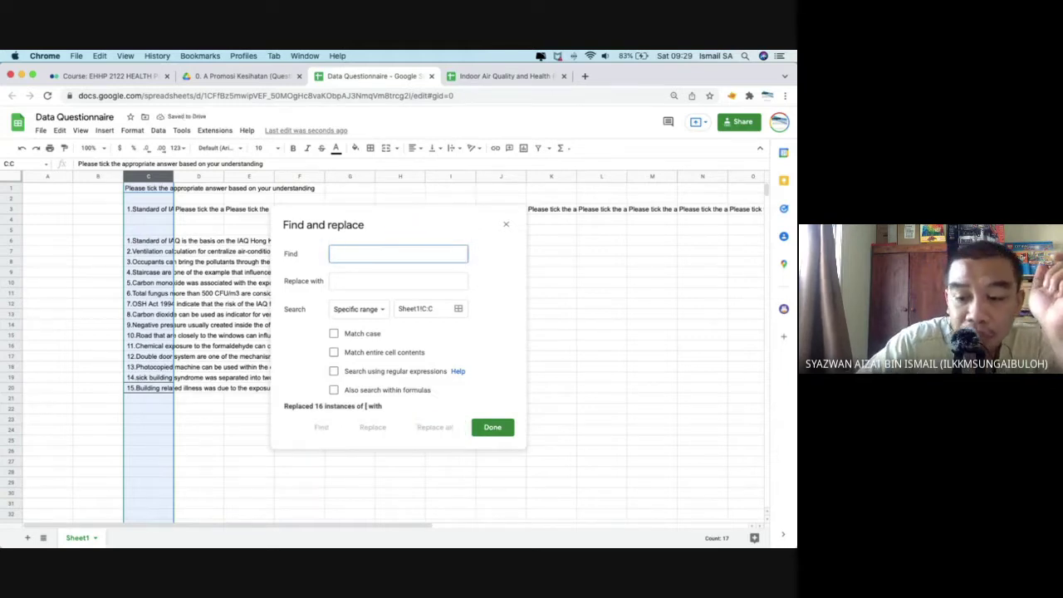
{"action": "type", "text": "]"}
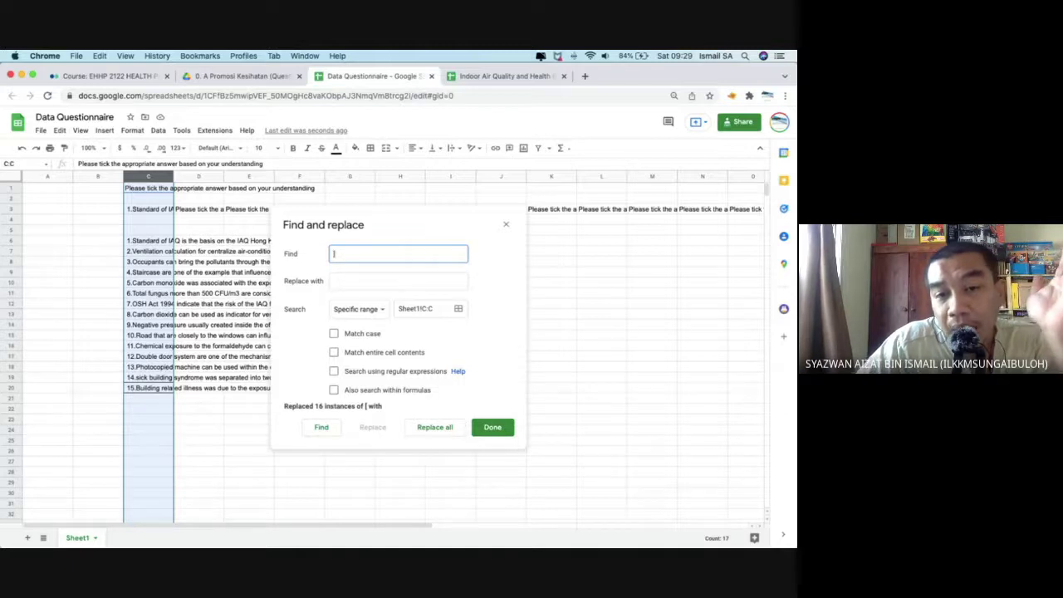
{"action": "left_click", "coordinate": [433, 426]}
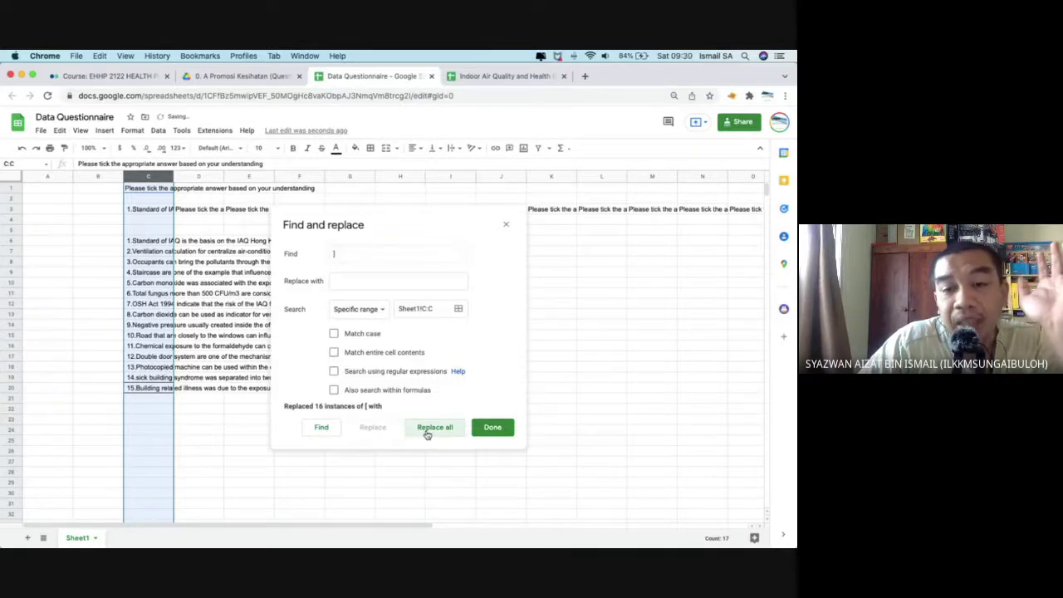
{"action": "left_click", "coordinate": [489, 427]}
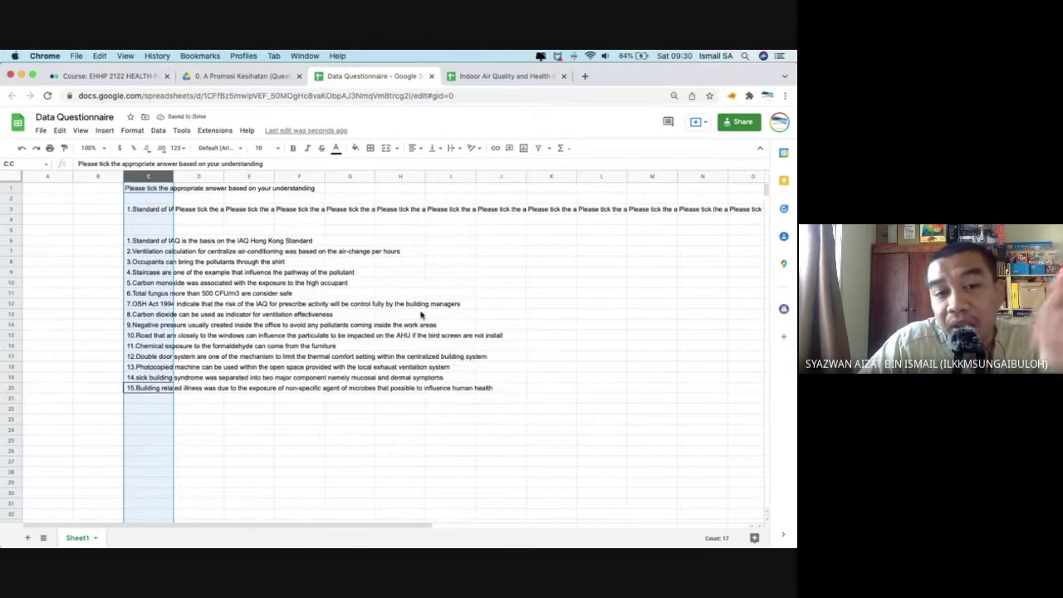
Select and copy the 15 cleaned questions in C6:C20.
{"action": "left_click", "coordinate": [144, 242]}
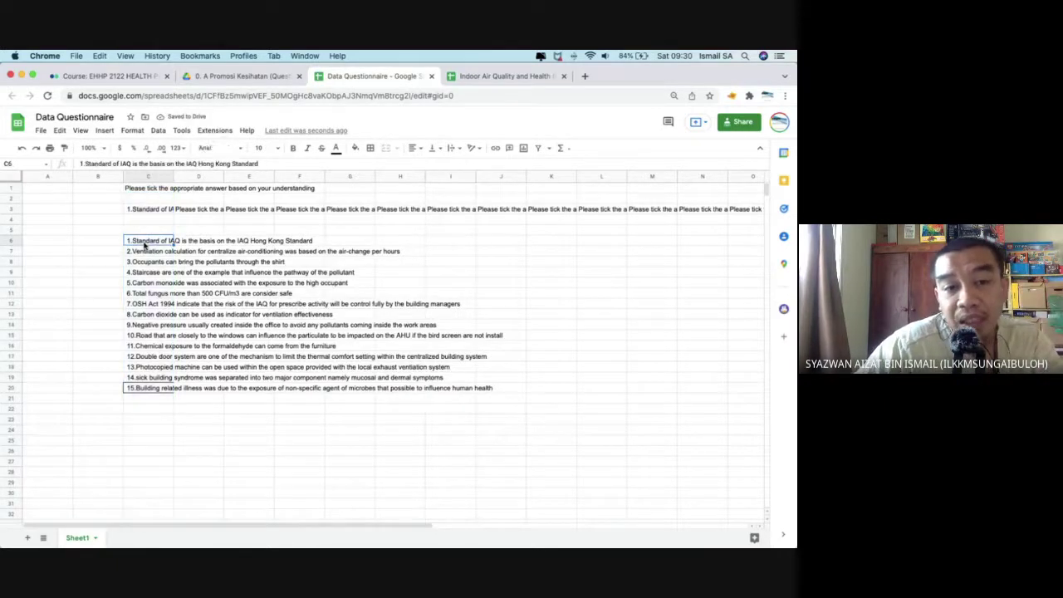
{"action": "double_click", "coordinate": [127, 241]}
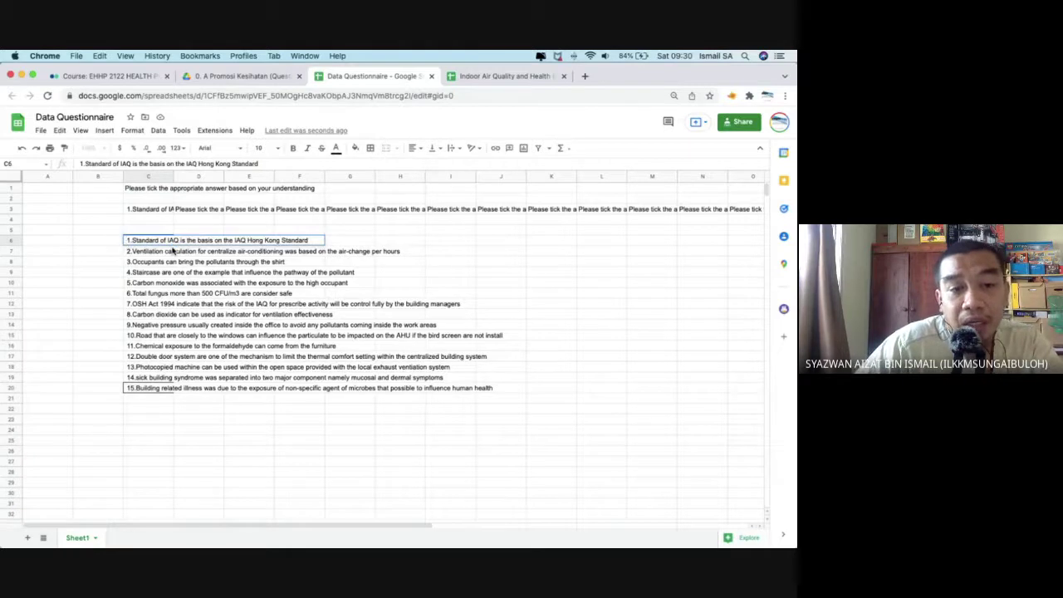
{"action": "key", "text": "Escape"}
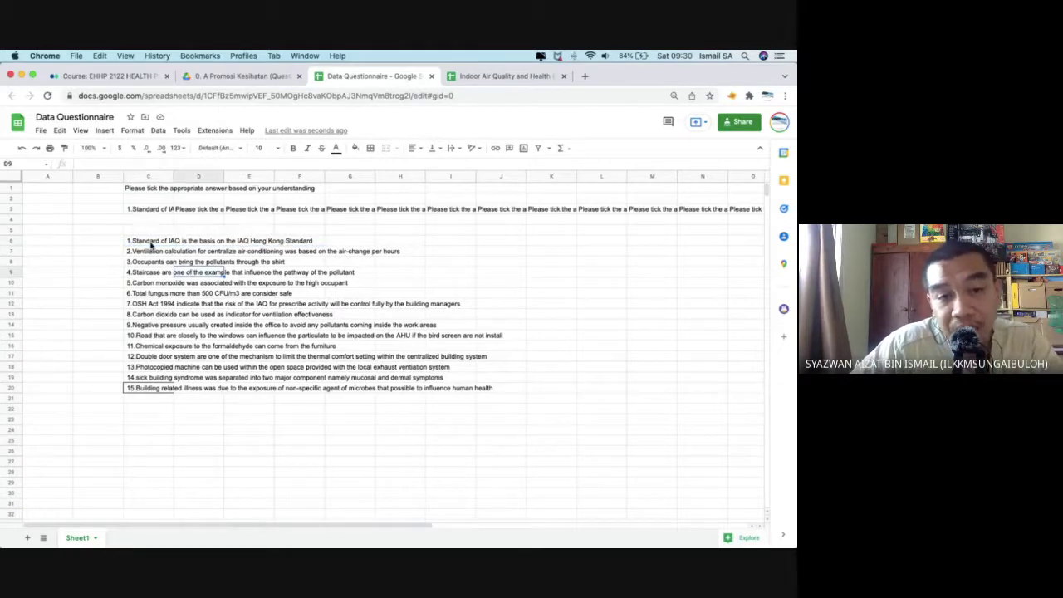
{"action": "left_click_drag", "start_coordinate": [151, 244], "coordinate": [158, 389]}
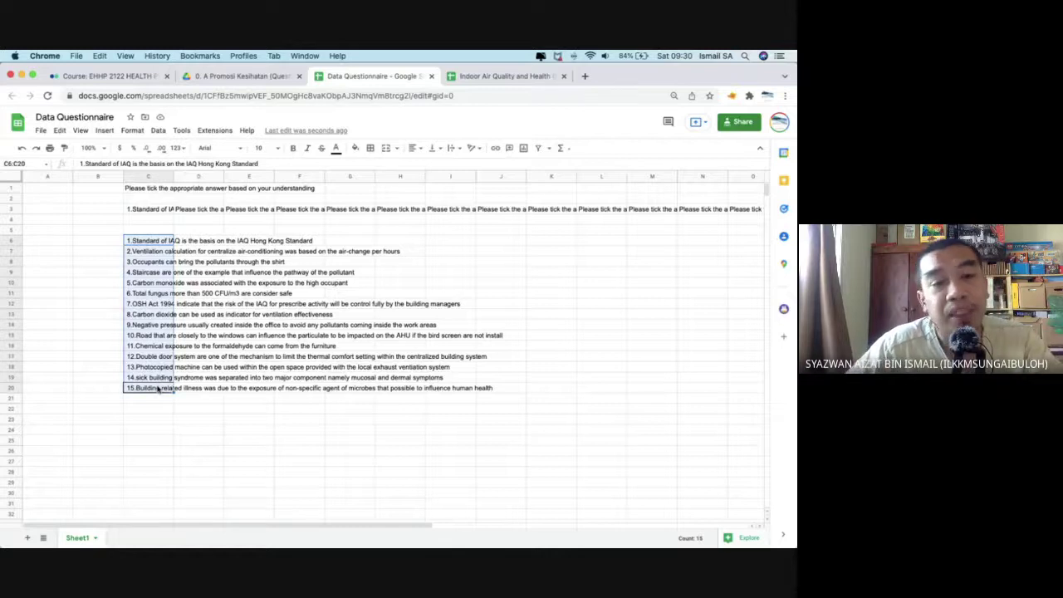
{"action": "key", "text": "super+c"}
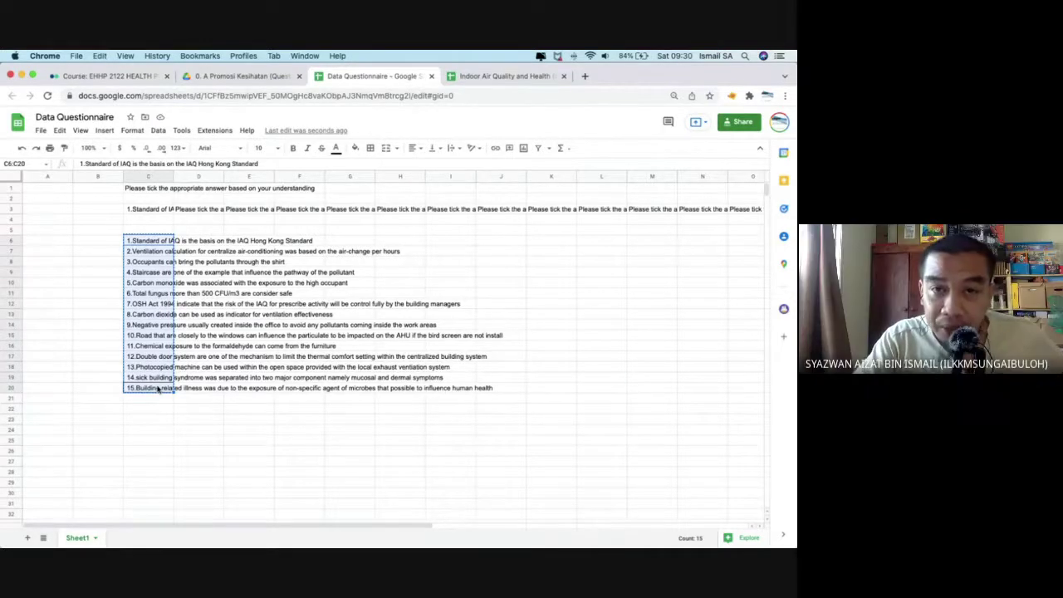
Switch to the IBM SPSS Statistics Data Editor, enlarge its window and show the Variable View.
{"action": "key", "text": "ctrl+Up"}
{"action": "left_click", "coordinate": [180, 247]}
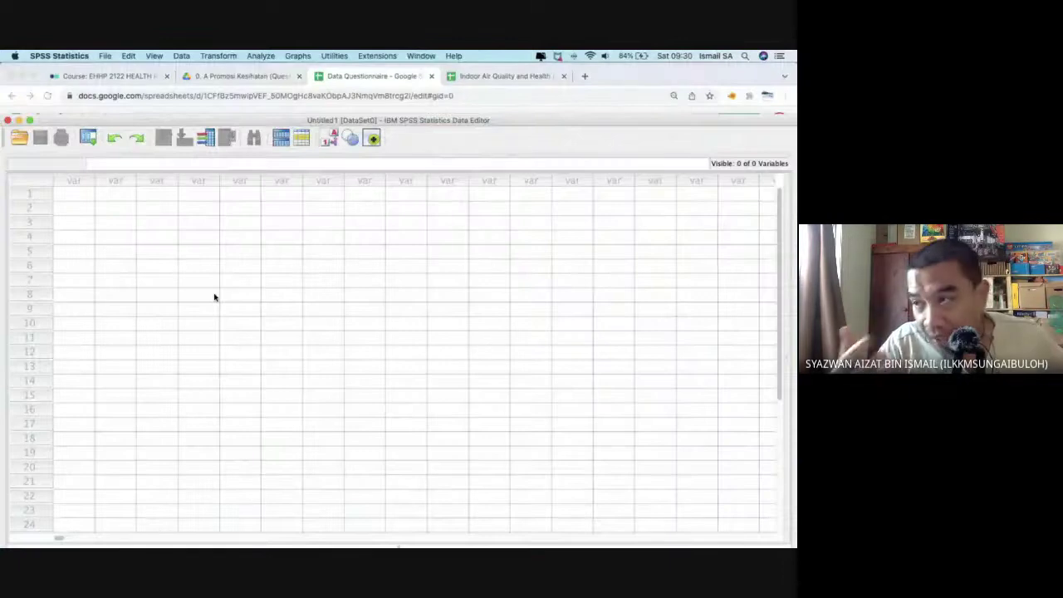
{"action": "double_click", "coordinate": [520, 127]}
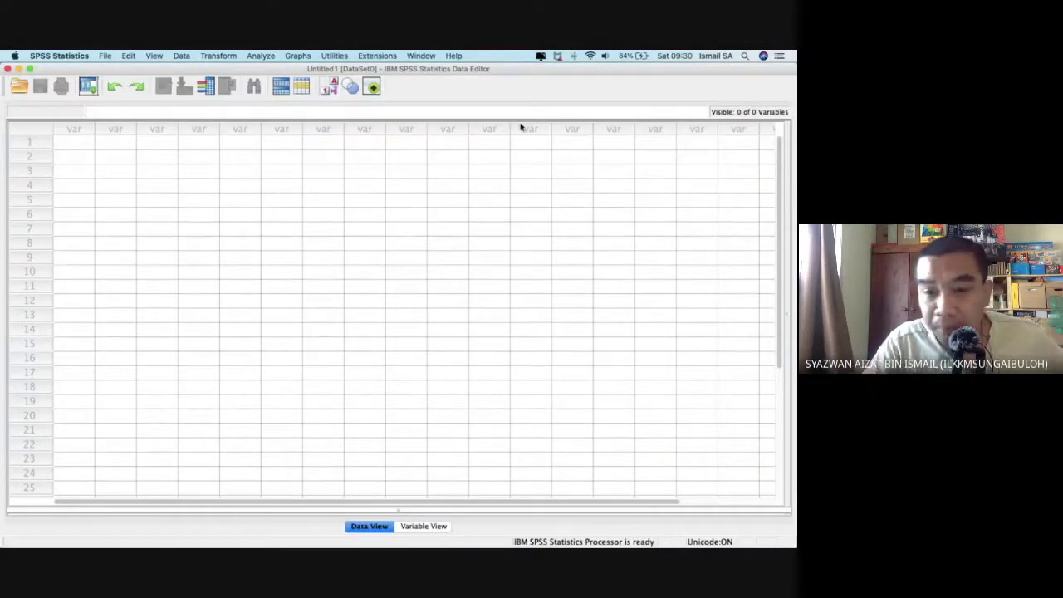
{"action": "left_click", "coordinate": [427, 525]}
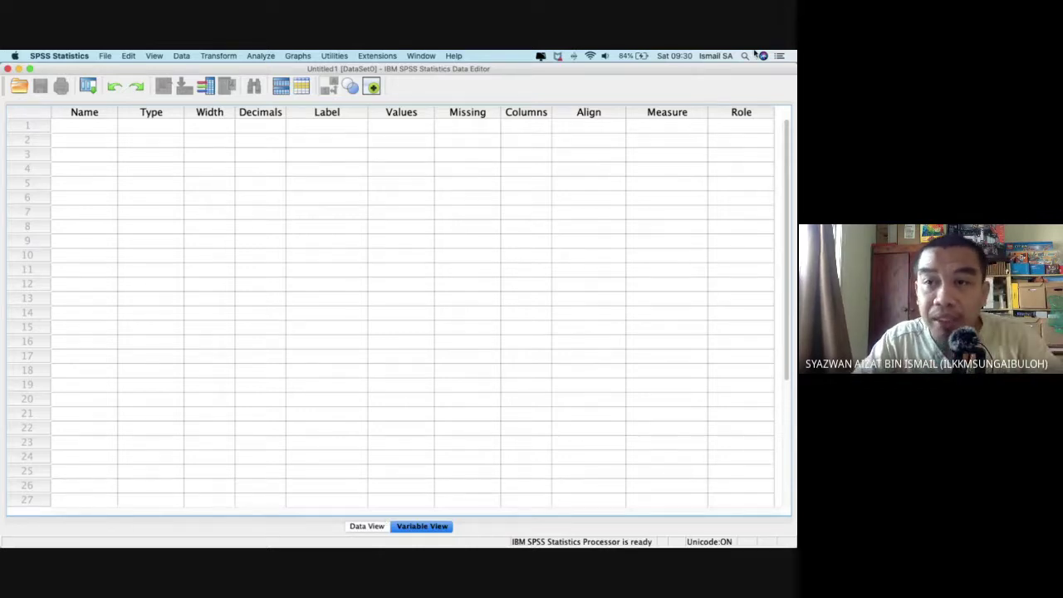
Search the computer for "pspp" and launch the PSPP application.
{"action": "left_click", "coordinate": [745, 56]}
{"action": "type", "text": "ps"}
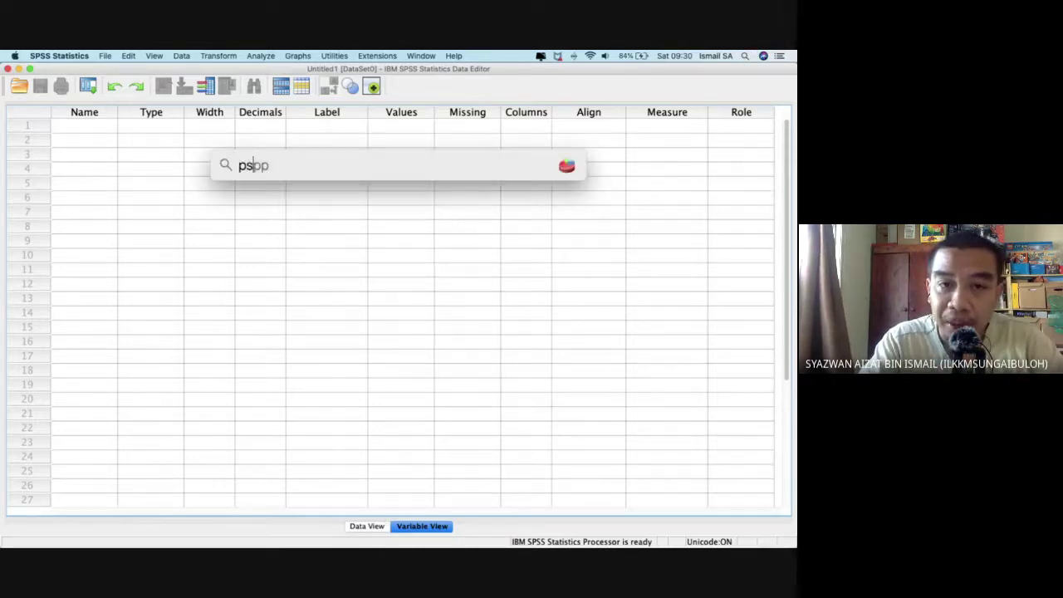
{"action": "type", "text": "pp"}
{"action": "key", "text": "Return"}
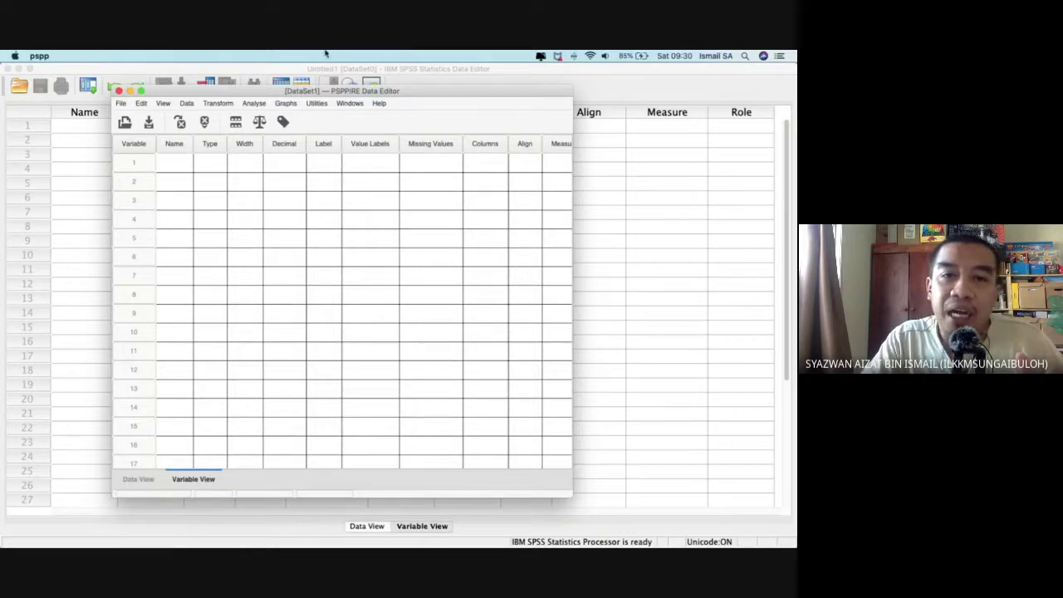
Look through the analysis, editing and file commands that PSPP offers, and quit PSPP.
{"action": "left_click", "coordinate": [254, 103]}
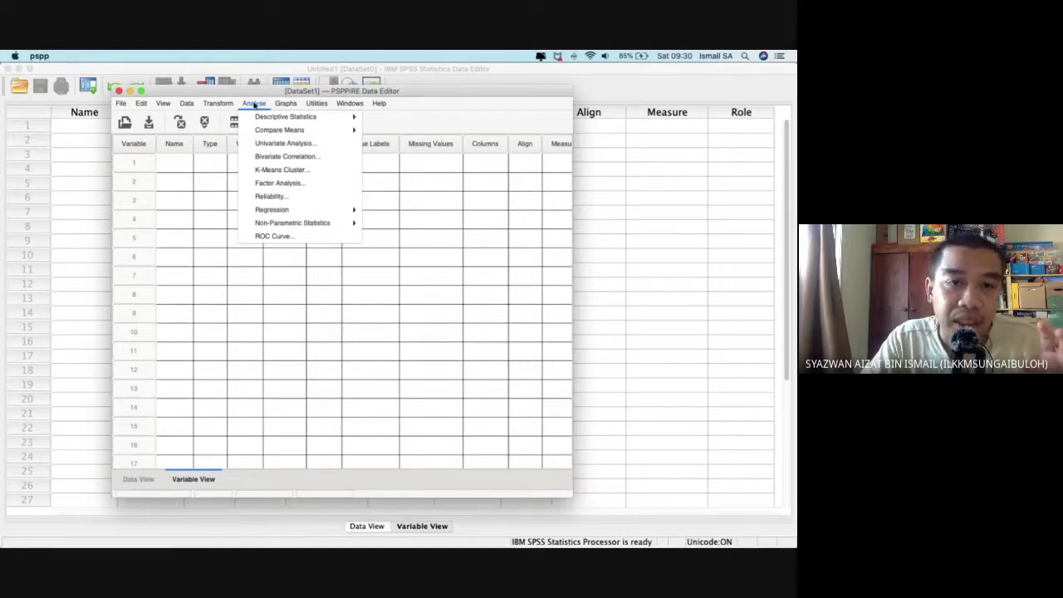
{"action": "left_click", "coordinate": [186, 103]}
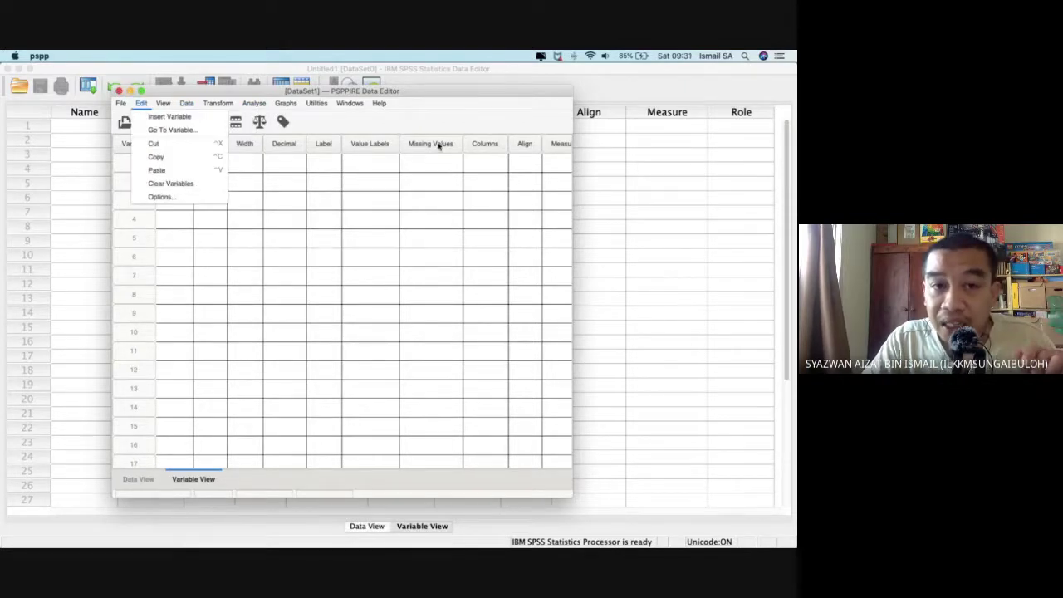
{"action": "mouse_move", "coordinate": [119, 96]}
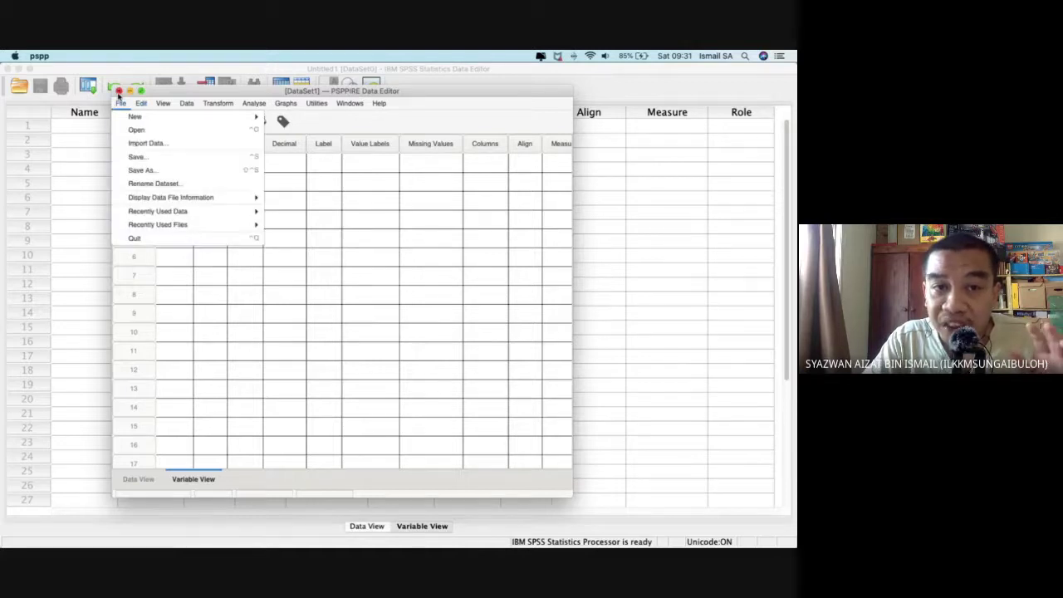
{"action": "left_click", "coordinate": [158, 238]}
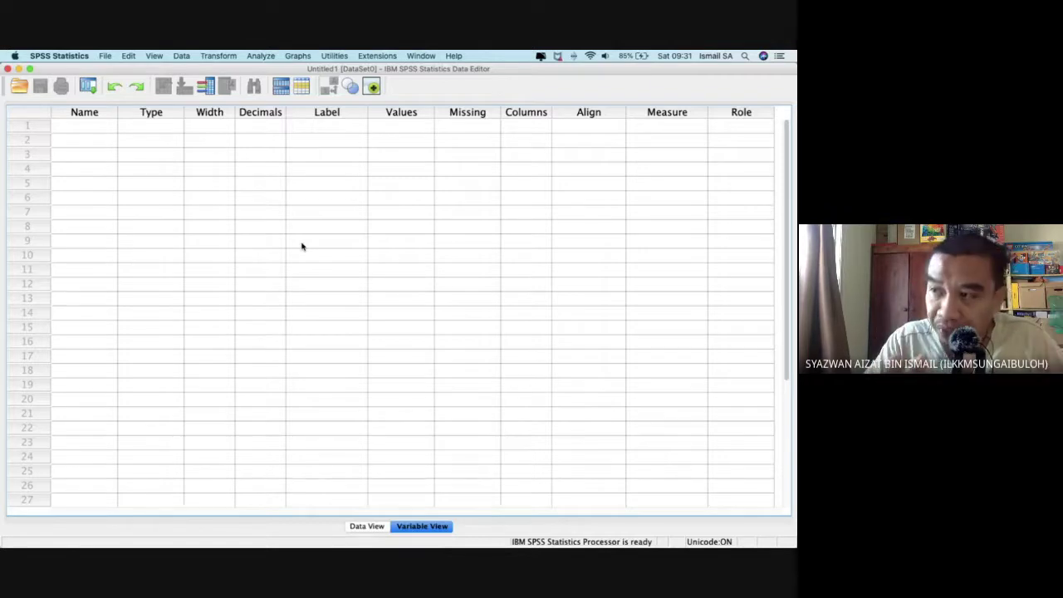
Check the copied questions in the Data Questionnaire spreadsheet and return to the SPSS Variable View.
{"action": "key", "text": "ctrl+Up"}
{"action": "left_click", "coordinate": [220, 235]}
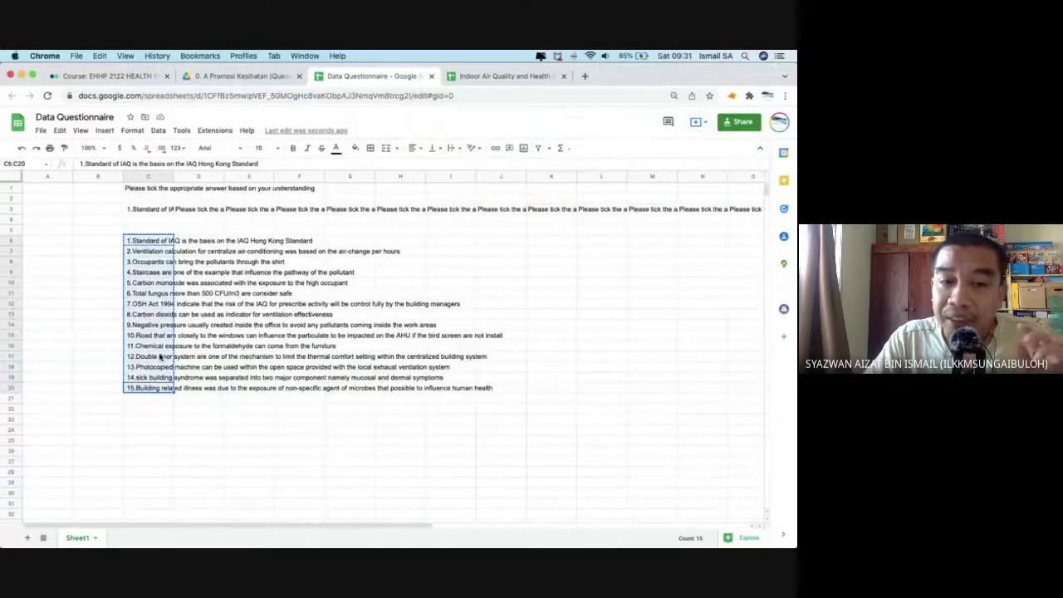
{"action": "key", "text": "ctrl+Up"}
{"action": "left_click", "coordinate": [223, 301]}
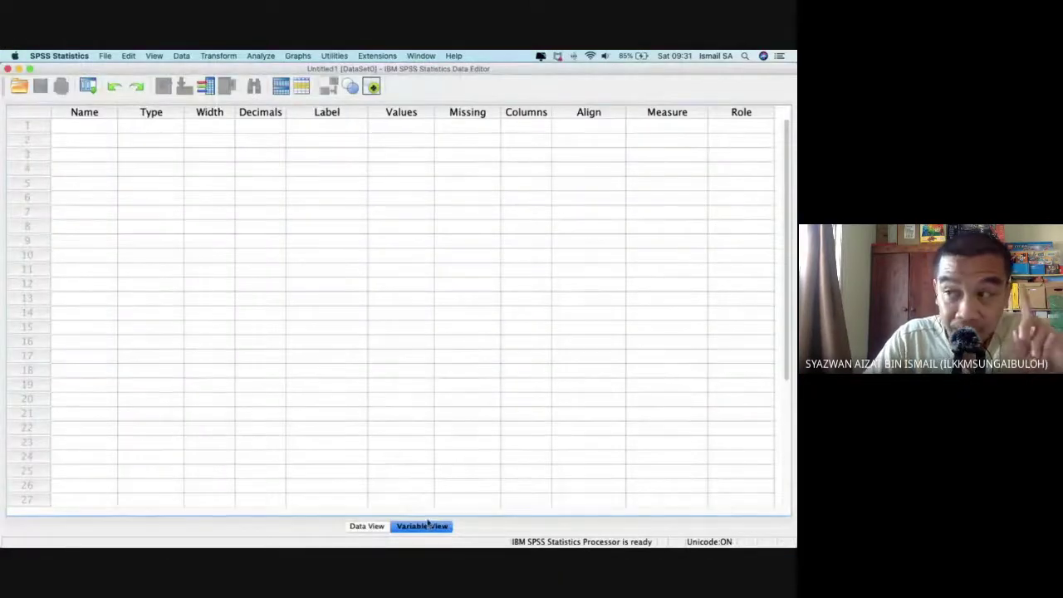
Define the first variable in the Variable View with the name id.
{"action": "left_click", "coordinate": [104, 127]}
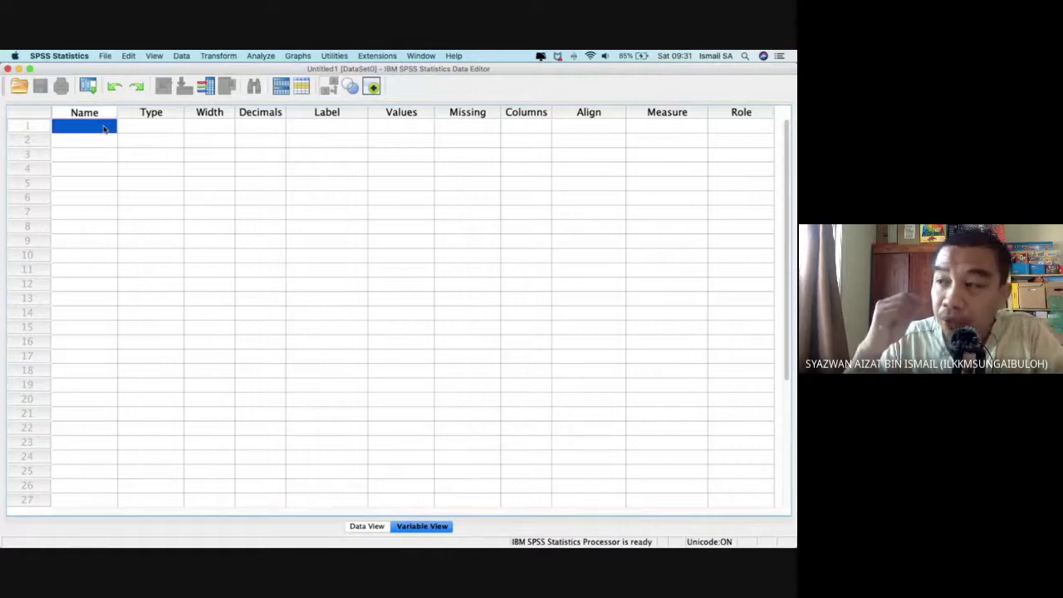
{"action": "type", "text": "id"}
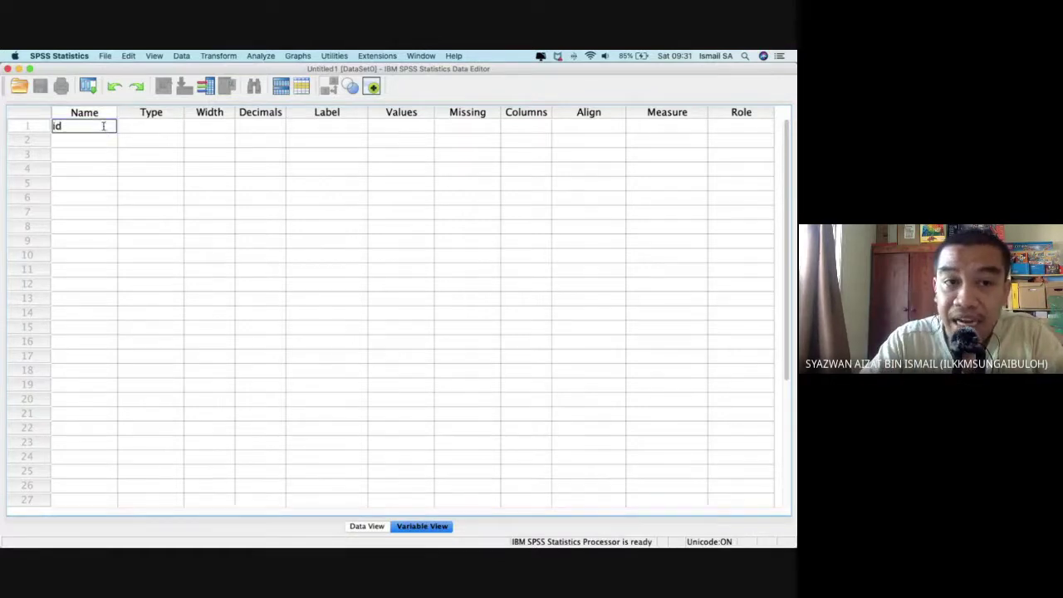
{"action": "key", "text": "Return"}
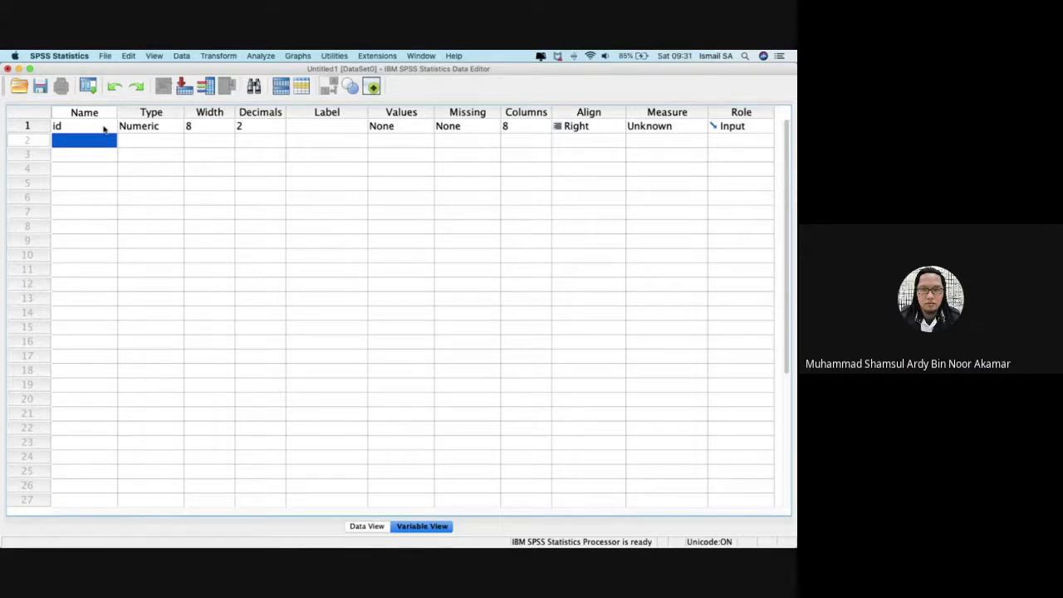
{"action": "left_click", "coordinate": [104, 127]}
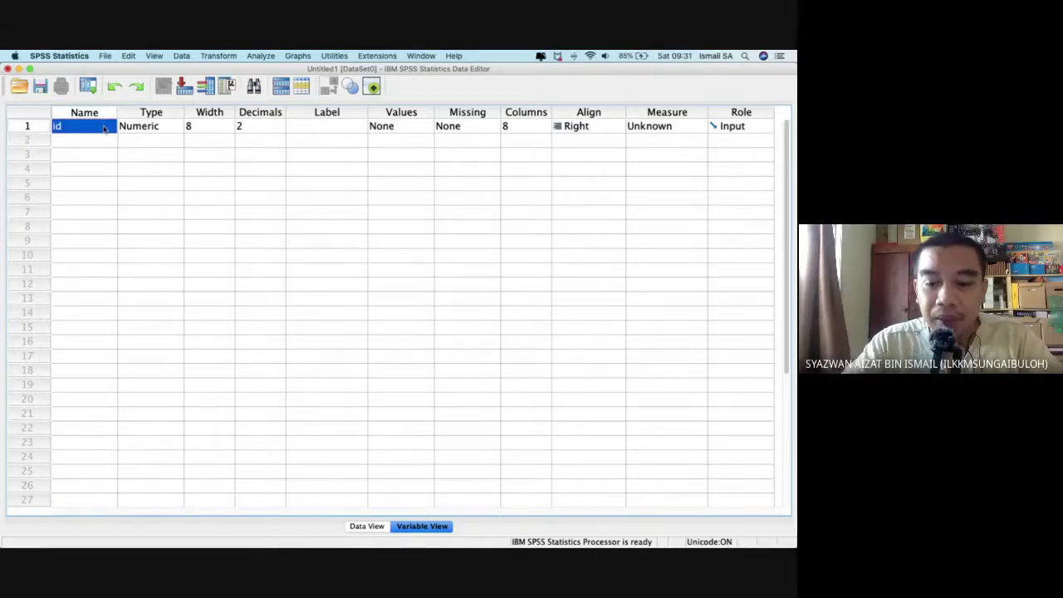
{"action": "double_click", "coordinate": [103, 127]}
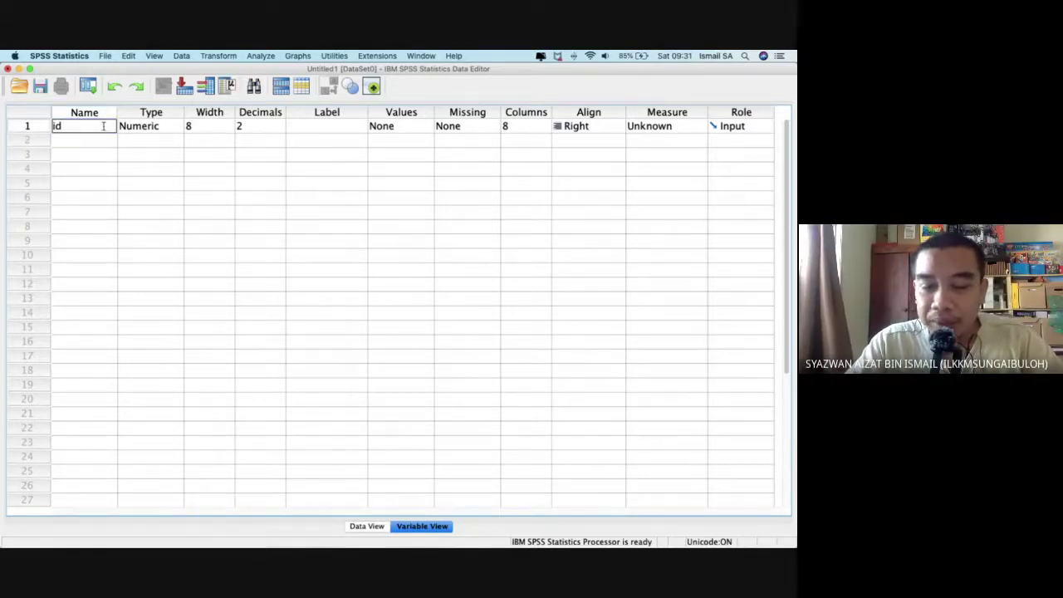
Add the variables gender, age and race in rows 2 to 4 of the Variable View.
{"action": "left_click", "coordinate": [80, 146]}
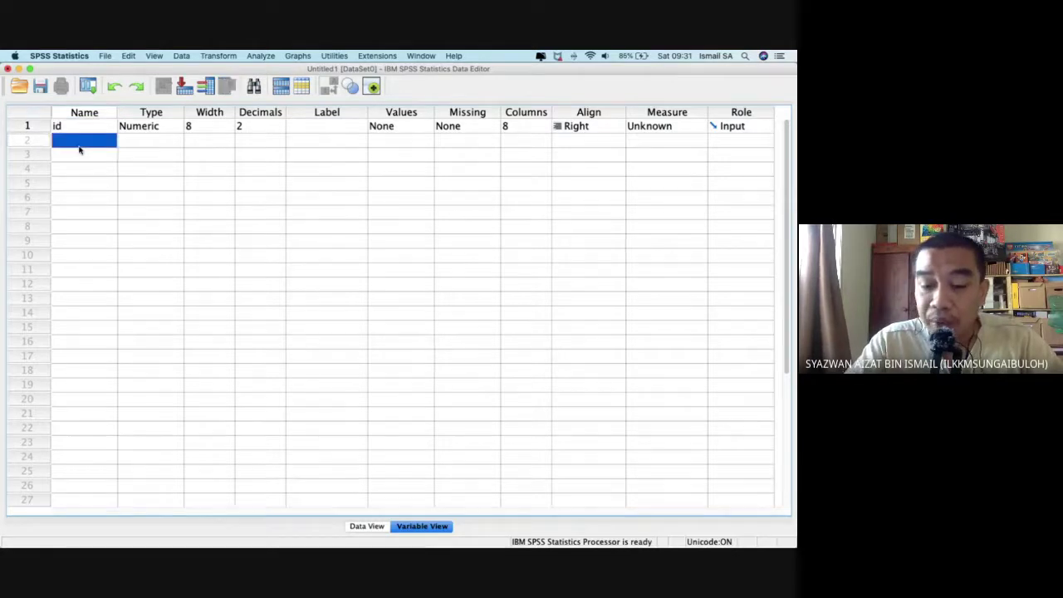
{"action": "type", "text": "race"}
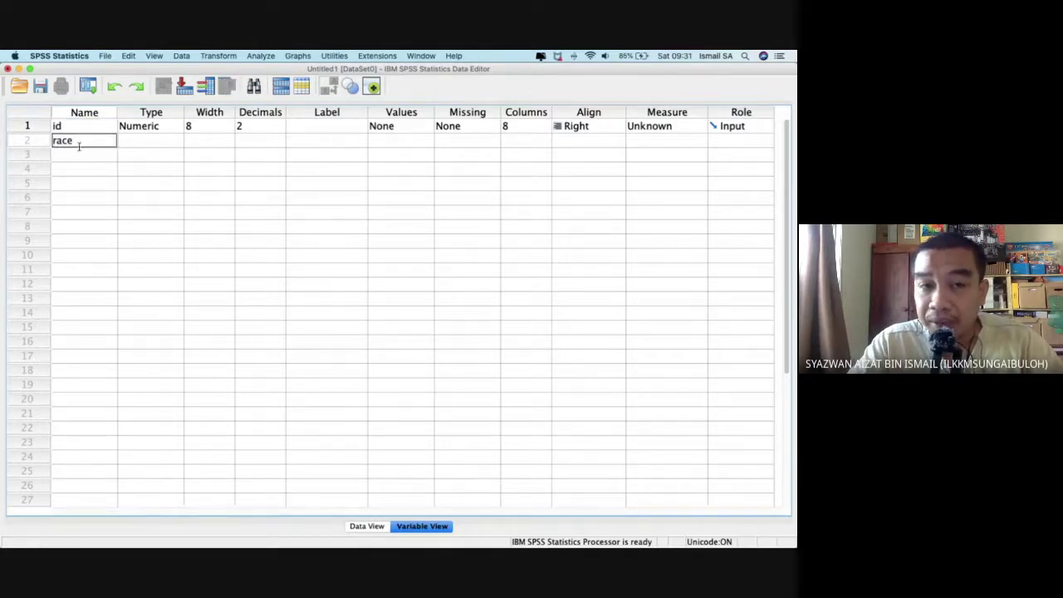
{"action": "key", "text": "BackSpace"}
{"action": "key", "text": "BackSpace"}
{"action": "key", "text": "BackSpace"}
{"action": "key", "text": "BackSpace"}
{"action": "type", "text": "gender"}
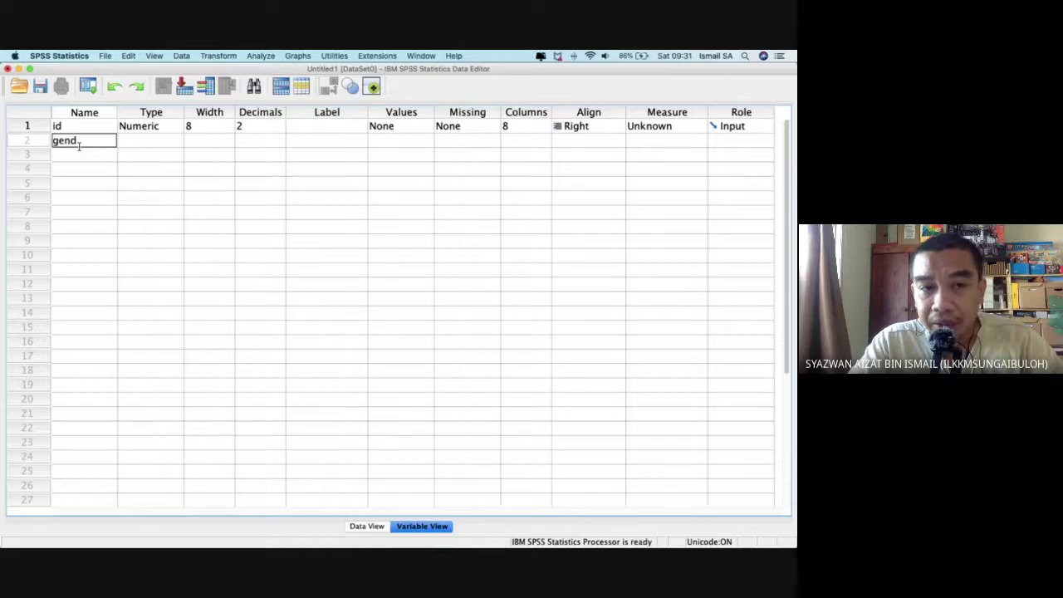
{"action": "left_click", "coordinate": [81, 151]}
{"action": "type", "text": "age"}
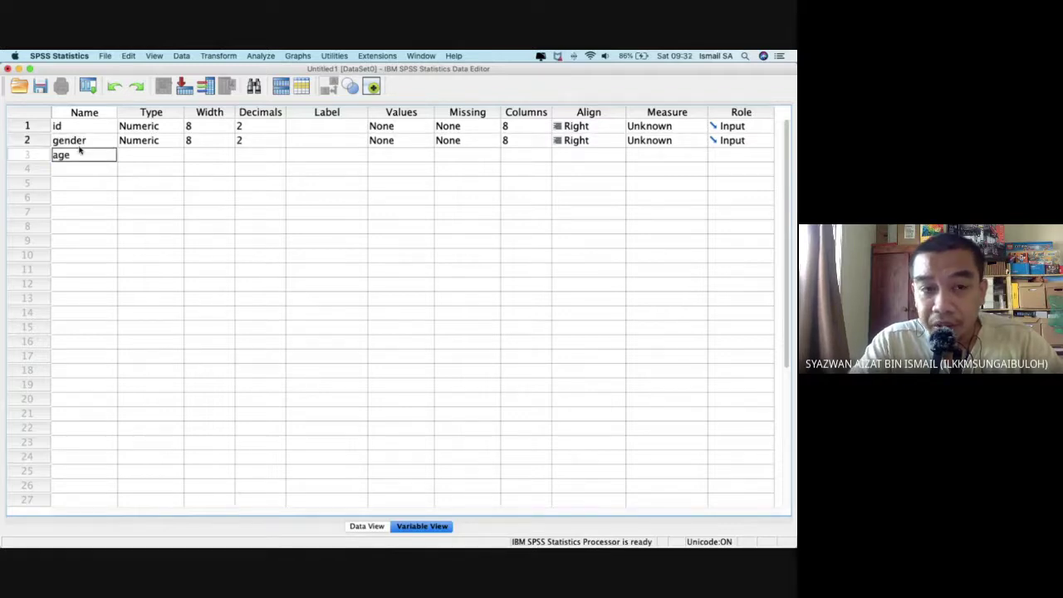
{"action": "key", "text": "Return"}
{"action": "type", "text": "race"}
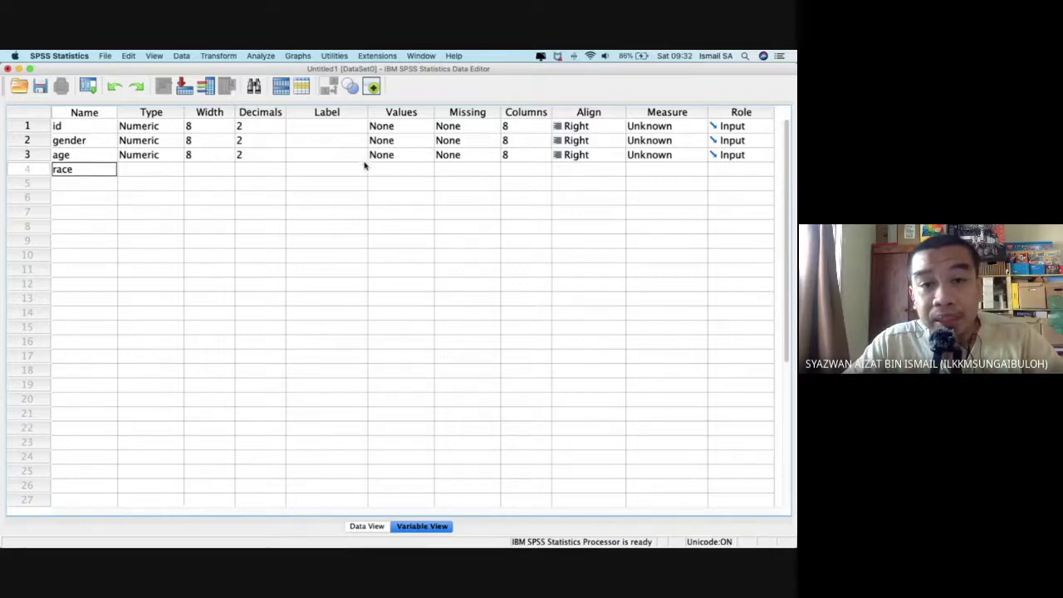
{"action": "left_click", "coordinate": [344, 139]}
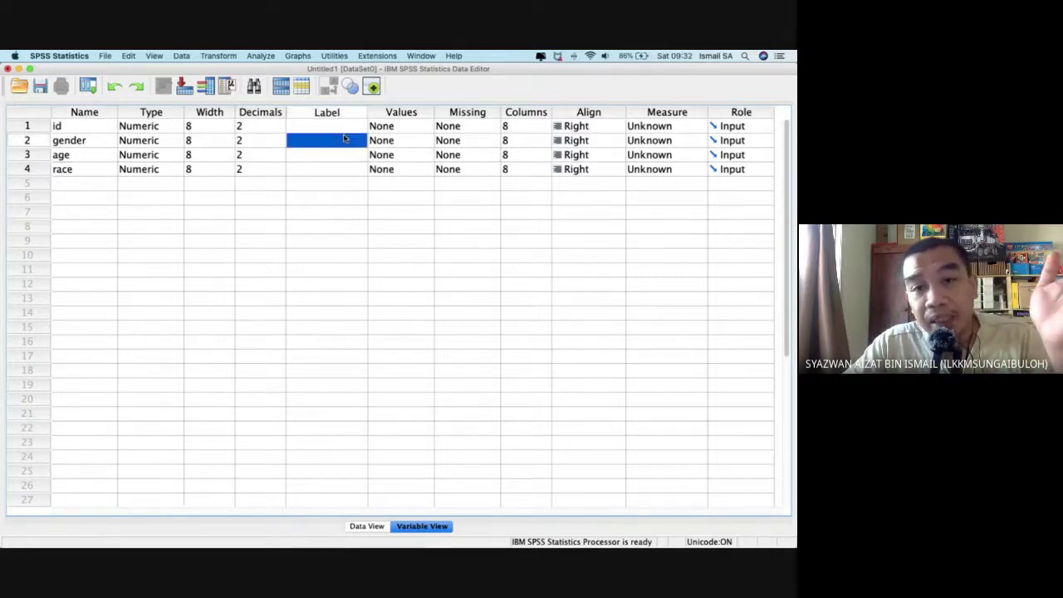
Define the value labels of the gender variable as 1 = male and 2 = female.
{"action": "left_click", "coordinate": [427, 146]}
{"action": "left_click", "coordinate": [426, 143]}
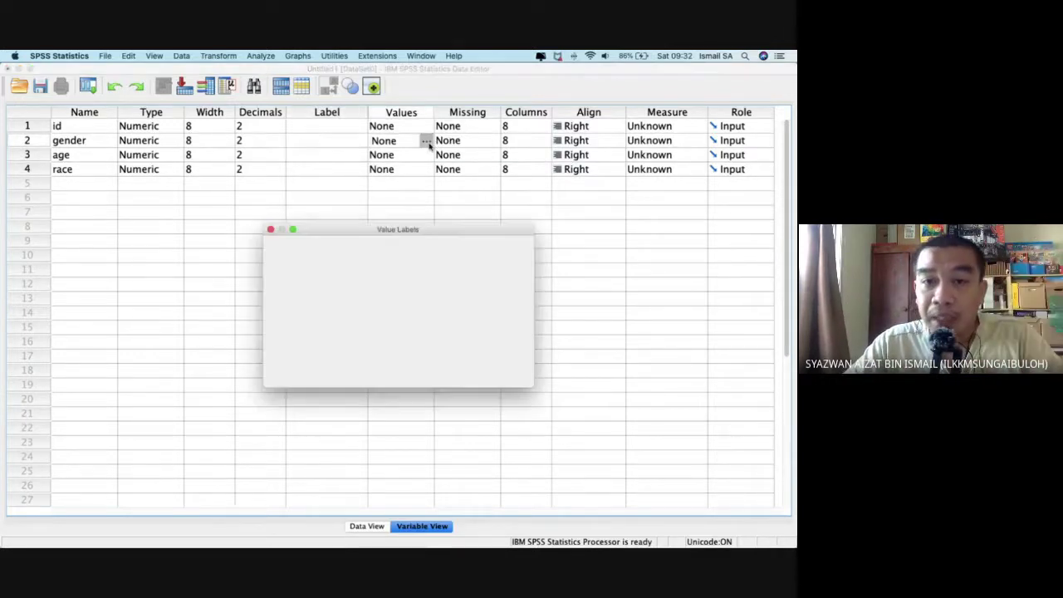
{"action": "type", "text": "1"}
{"action": "left_click", "coordinate": [340, 271]}
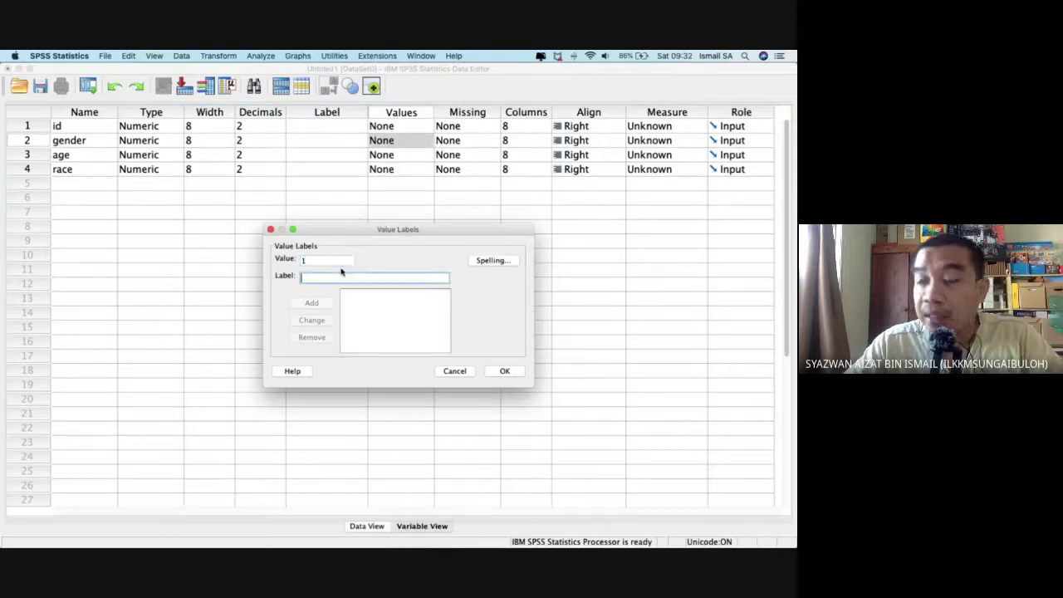
{"action": "type", "text": "male"}
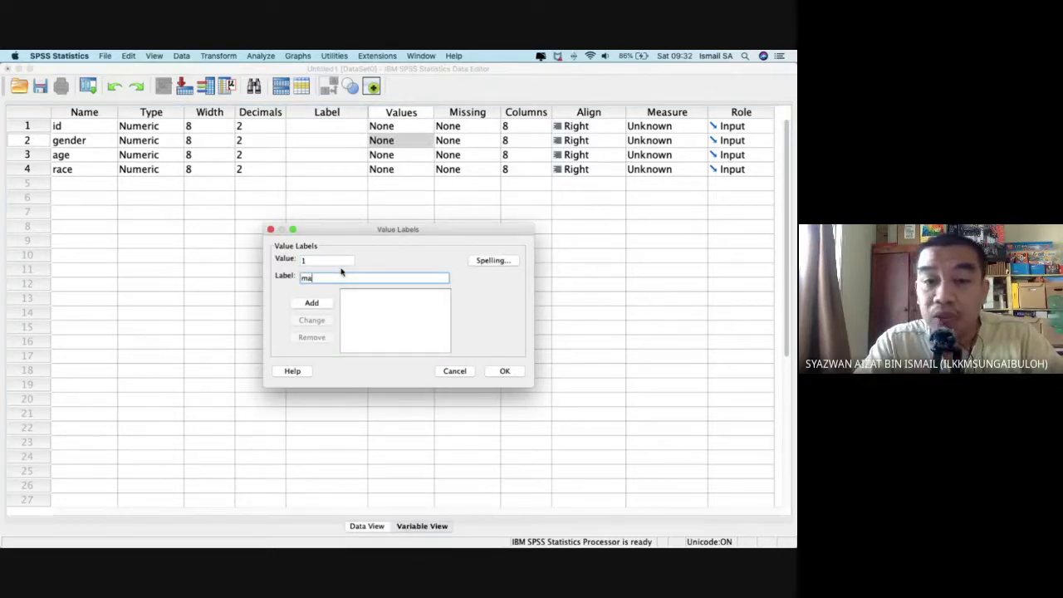
{"action": "key", "text": "Return"}
{"action": "type", "text": "2"}
{"action": "key", "text": "Tab"}
{"action": "type", "text": "fe"}
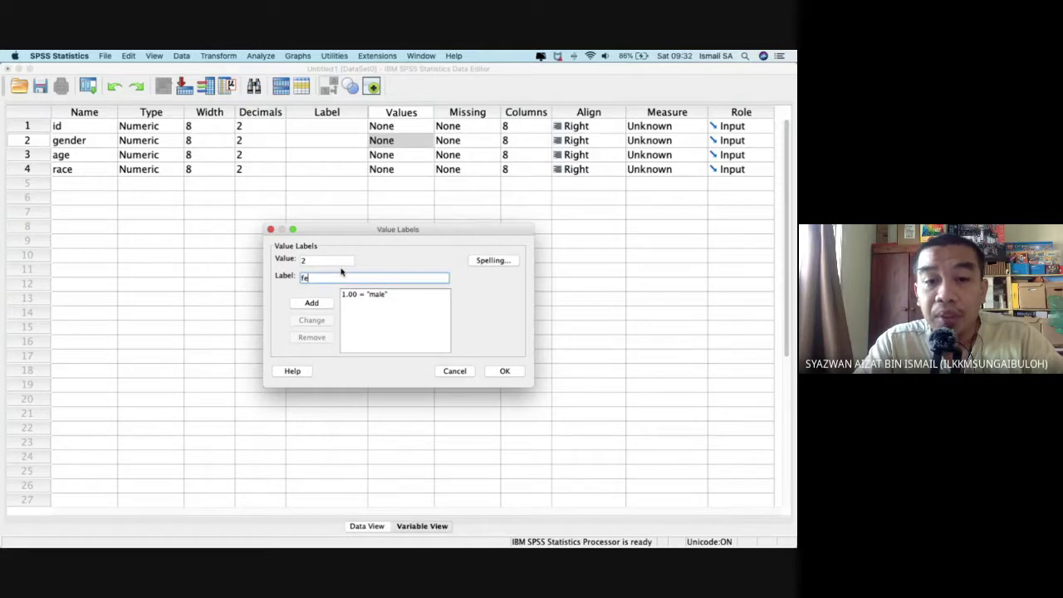
{"action": "type", "text": "male"}
{"action": "key", "text": "Return"}
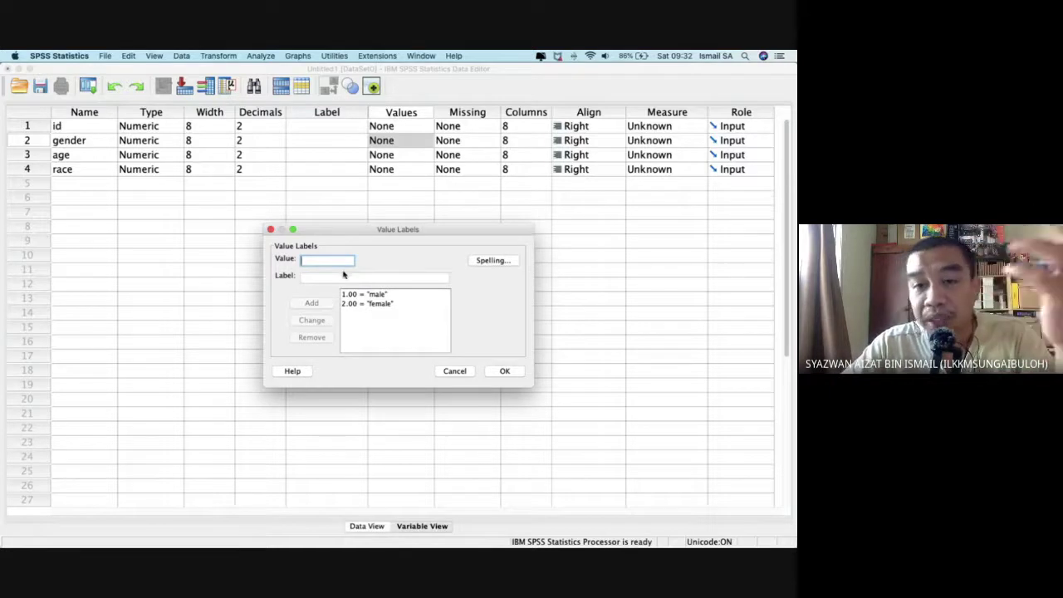
{"action": "left_click", "coordinate": [500, 372]}
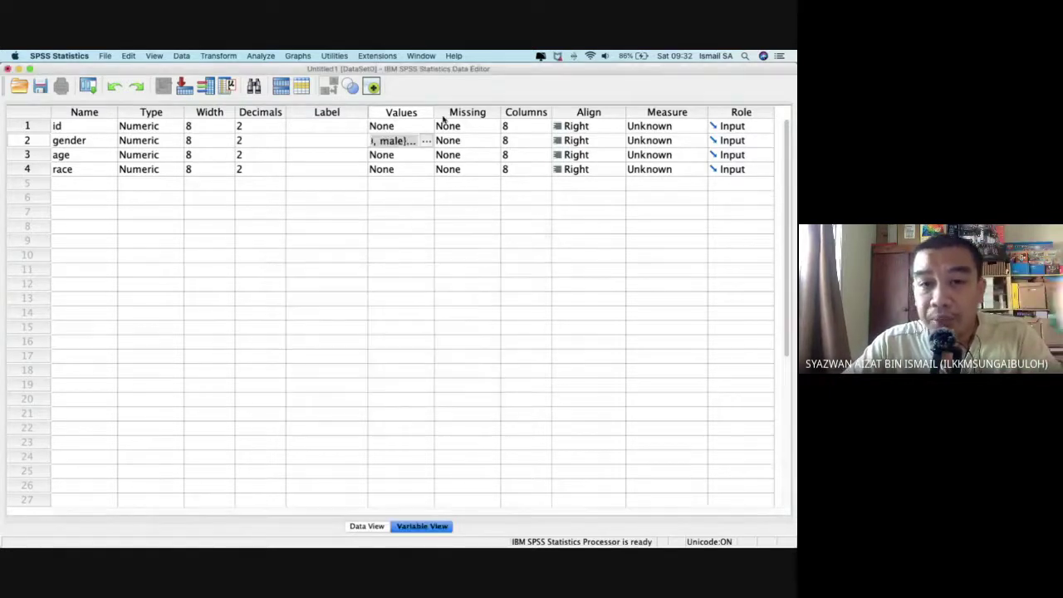
Set the measurement level to Nominal for gender, Scale for age and Nominal for race.
{"action": "left_click", "coordinate": [692, 143]}
{"action": "left_click", "coordinate": [675, 169]}
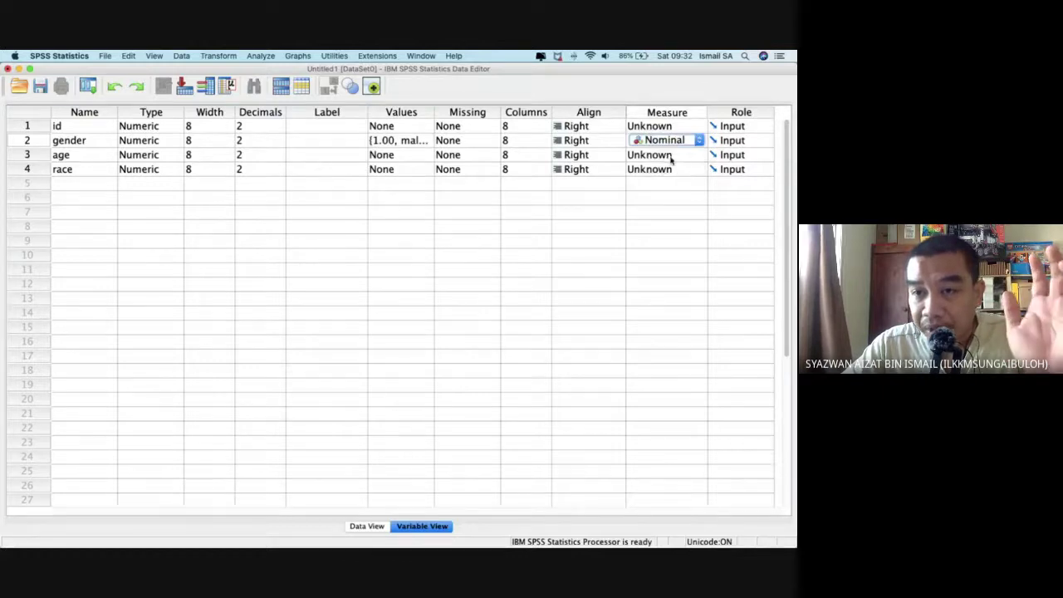
{"action": "left_click", "coordinate": [669, 157]}
{"action": "left_click", "coordinate": [668, 158]}
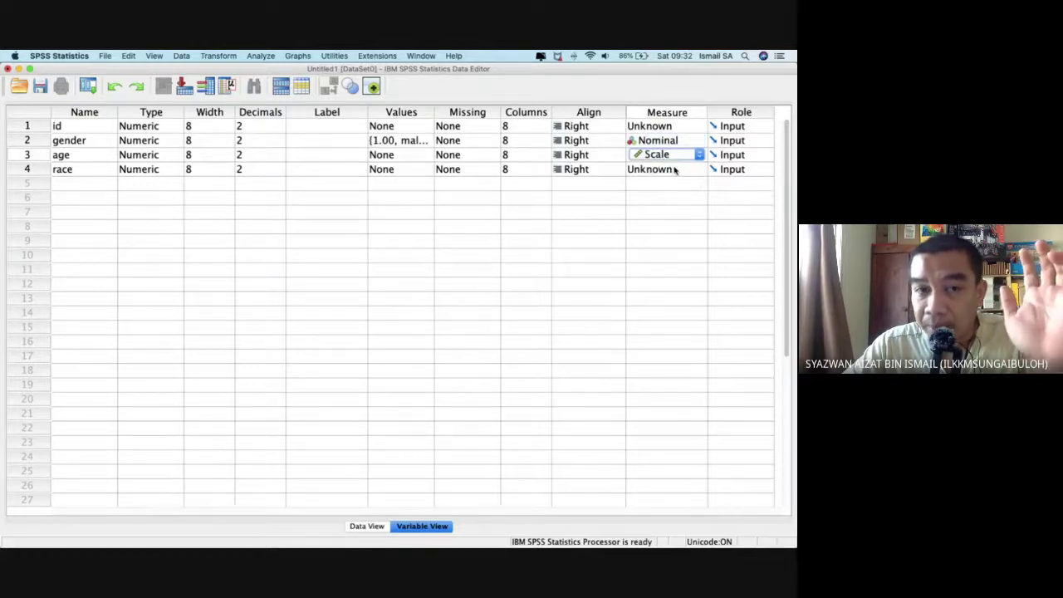
{"action": "left_click", "coordinate": [676, 170]}
{"action": "left_click", "coordinate": [671, 196]}
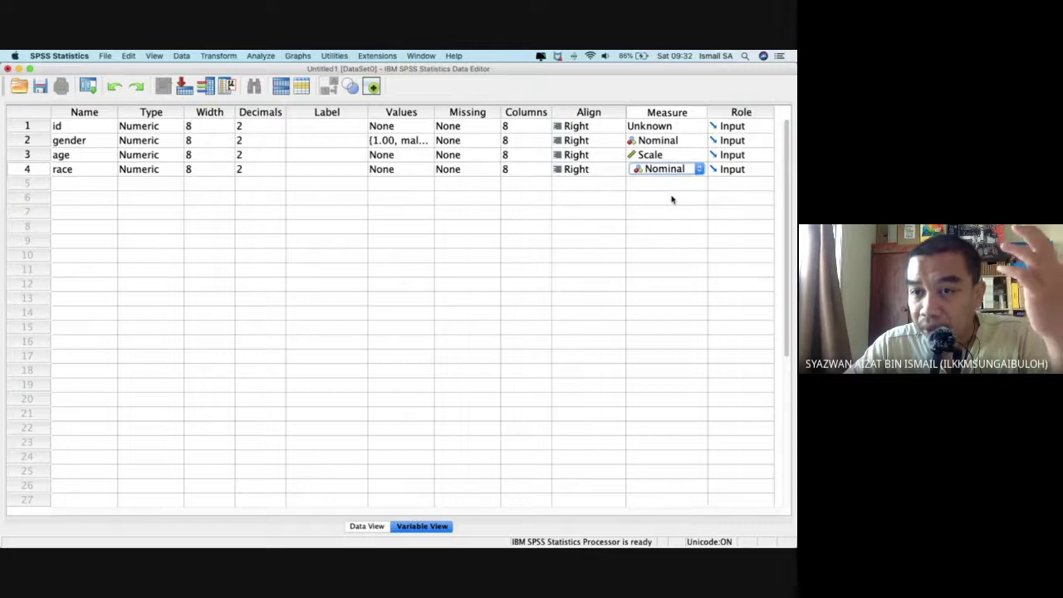
Open the value labels of the race variable and add 1 = Malay and 2 = Chinese.
{"action": "left_click", "coordinate": [417, 169]}
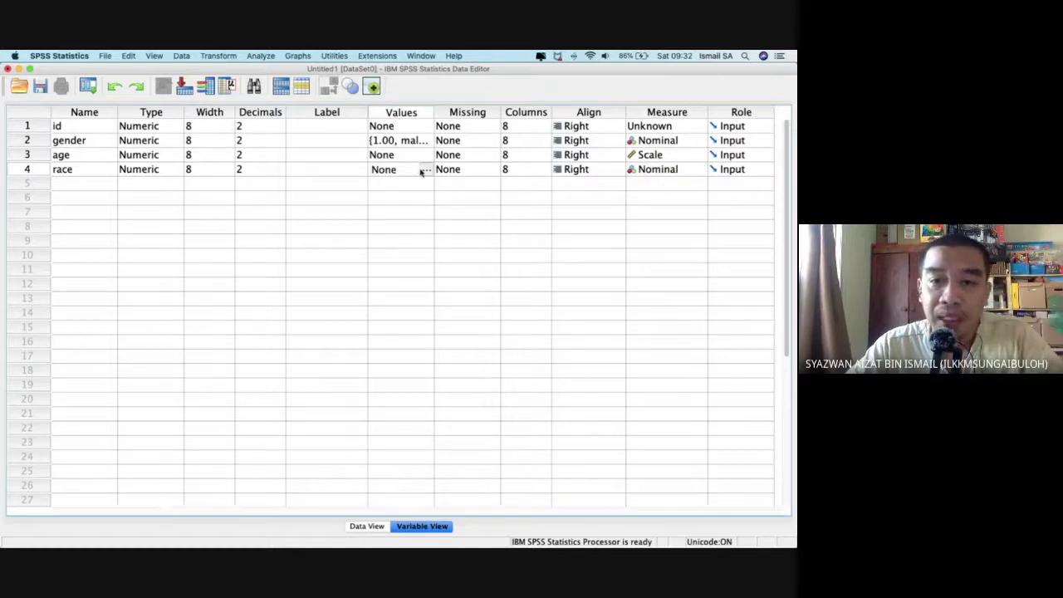
{"action": "left_click", "coordinate": [423, 170]}
{"action": "type", "text": "1"}
{"action": "key", "text": "Tab"}
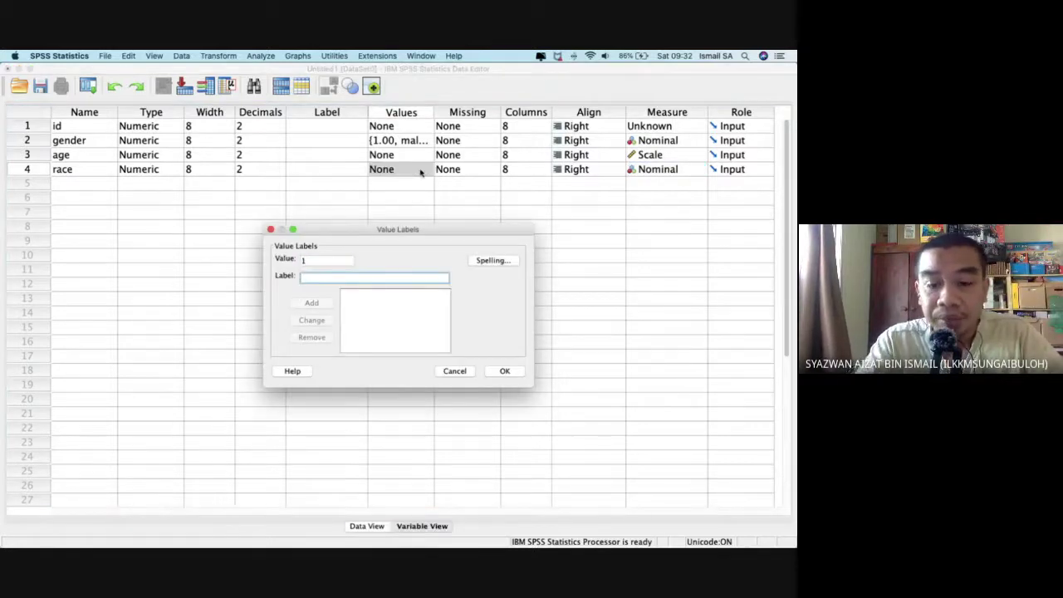
{"action": "type", "text": "Malay"}
{"action": "key", "text": "Return"}
{"action": "type", "text": "2"}
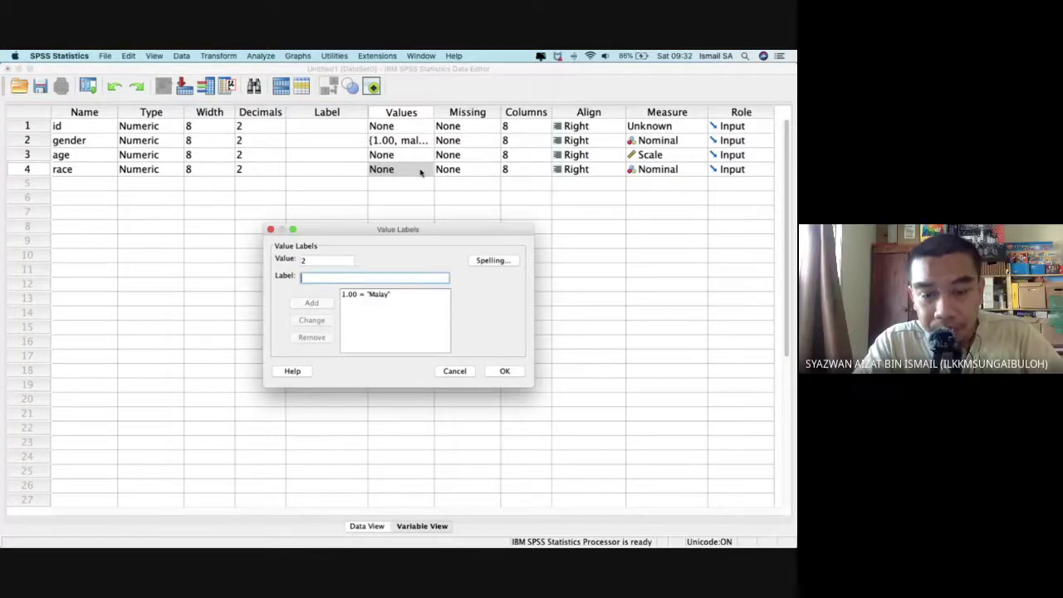
{"action": "type", "text": "Chi"}
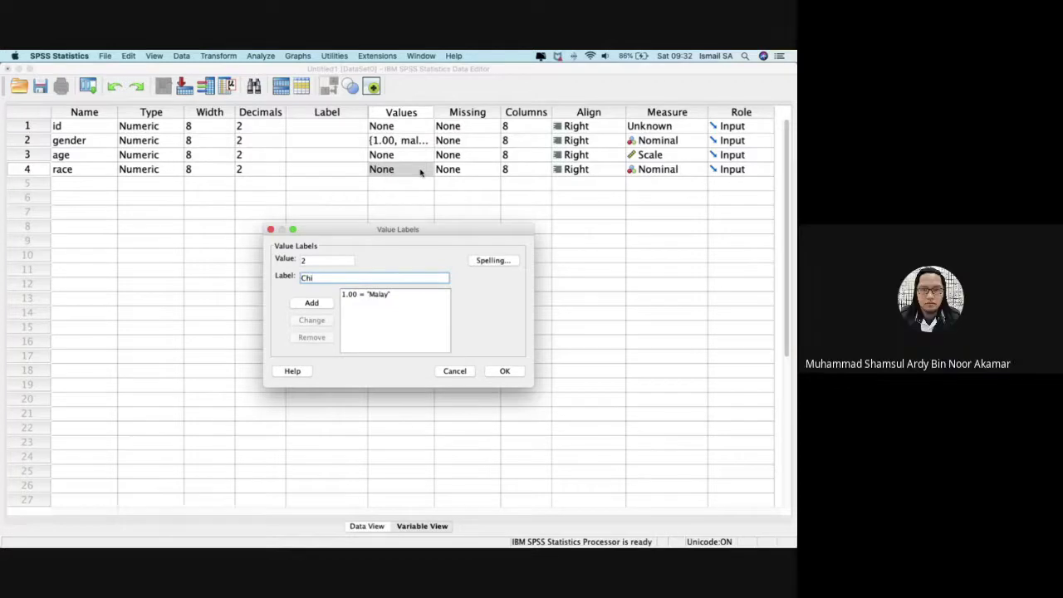
{"action": "type", "text": "n"}
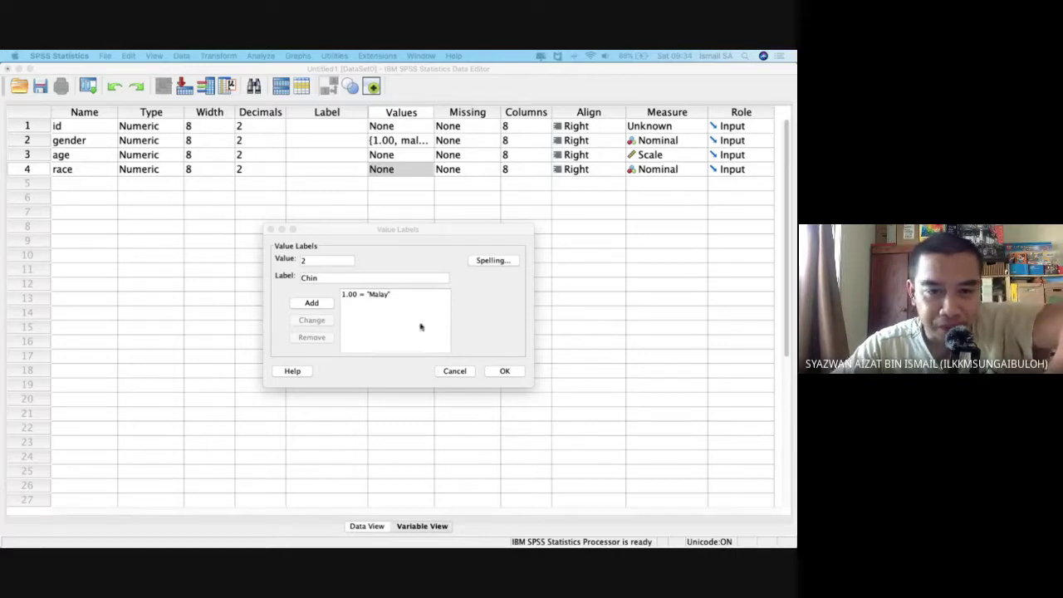
{"action": "left_click", "coordinate": [325, 279]}
{"action": "type", "text": "ese"}
{"action": "key", "text": "Return"}
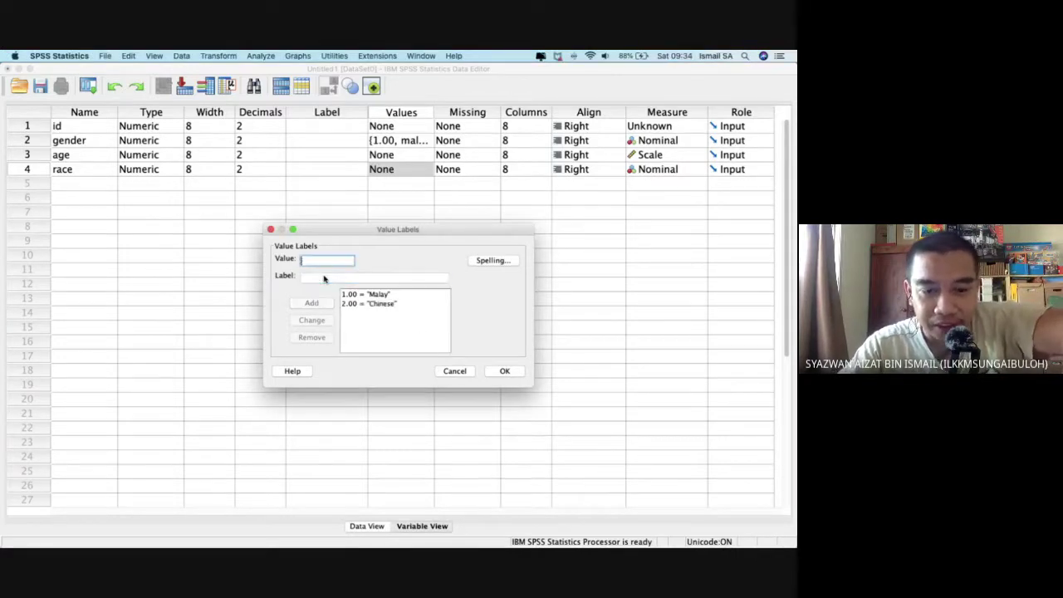
Add the value labels 3 = Indian and 4 = Bumi to the race variable.
{"action": "type", "text": "3"}
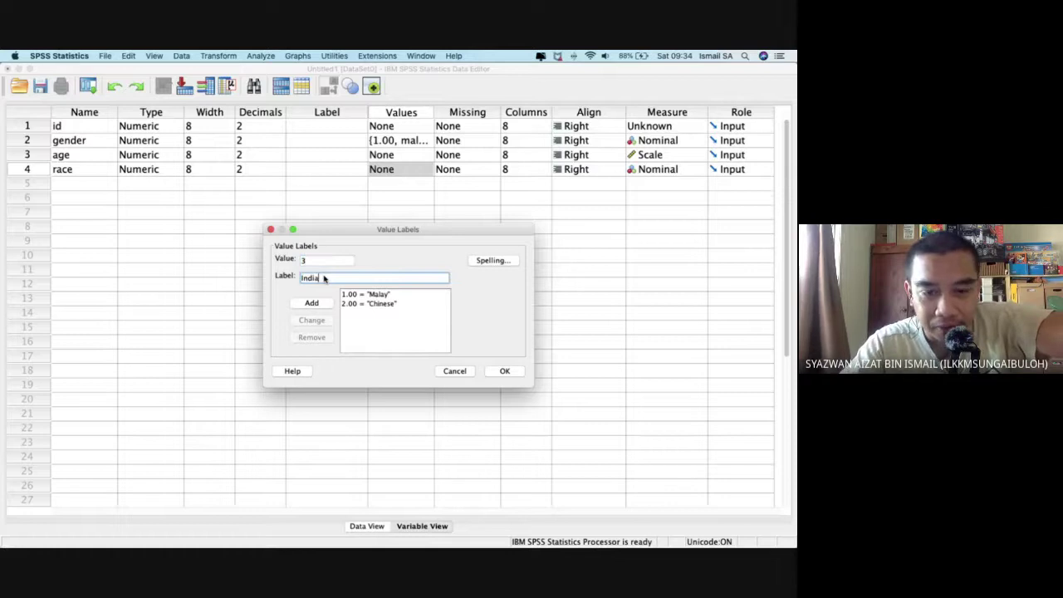
{"action": "type", "text": "n"}
{"action": "key", "text": "Return"}
{"action": "type", "text": "4"}
{"action": "key", "text": "Tab"}
{"action": "type", "text": "Oumi"}
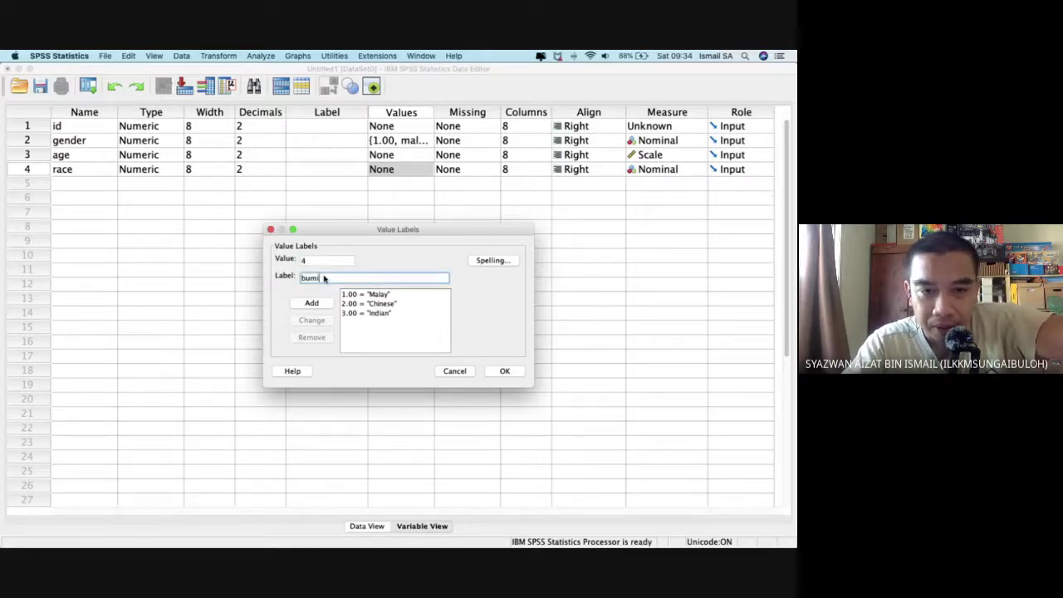
{"action": "key", "text": "BackSpace"}
{"action": "key", "text": "BackSpace"}
{"action": "key", "text": "BackSpace"}
{"action": "key", "text": "BackSpace"}
{"action": "type", "text": "Bumi"}
{"action": "key", "text": "Return"}
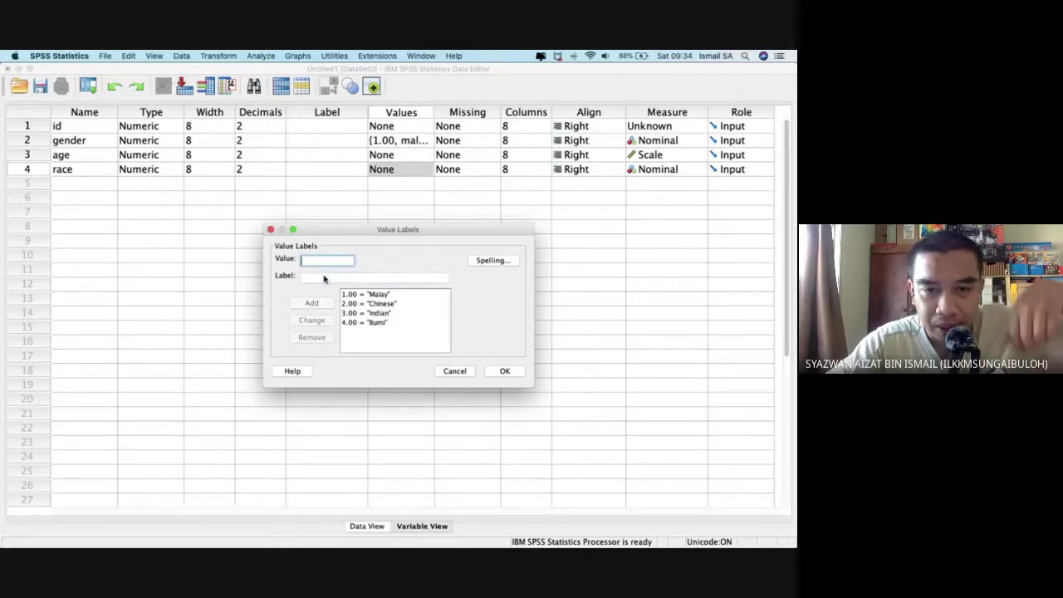
Accept the race value labels and add fifteen variables named x1 to x15 below race.
{"action": "left_click", "coordinate": [501, 370]}
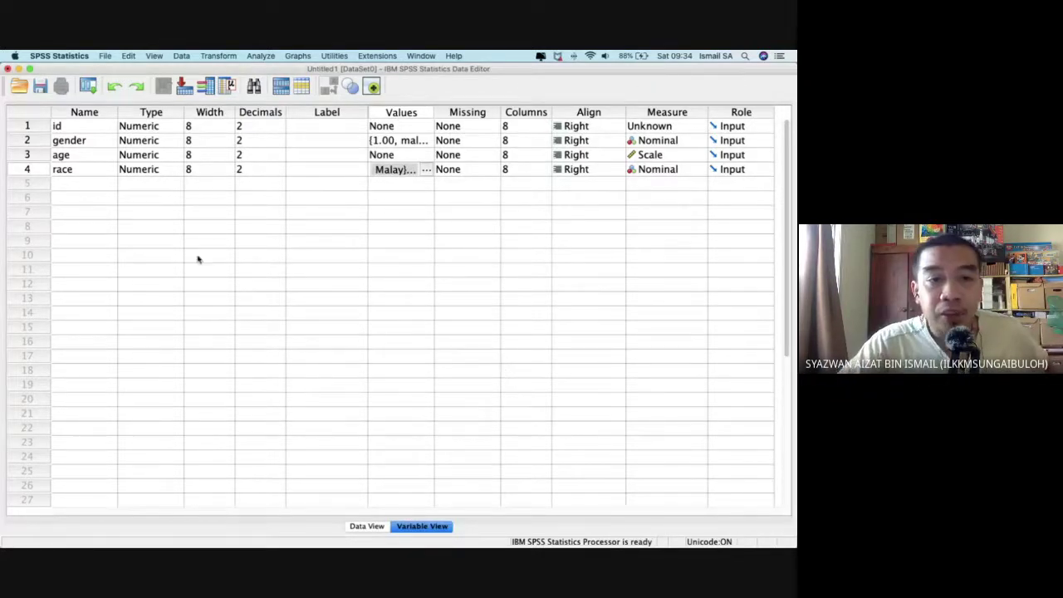
{"action": "left_click", "coordinate": [95, 190]}
{"action": "type", "text": "x1"}
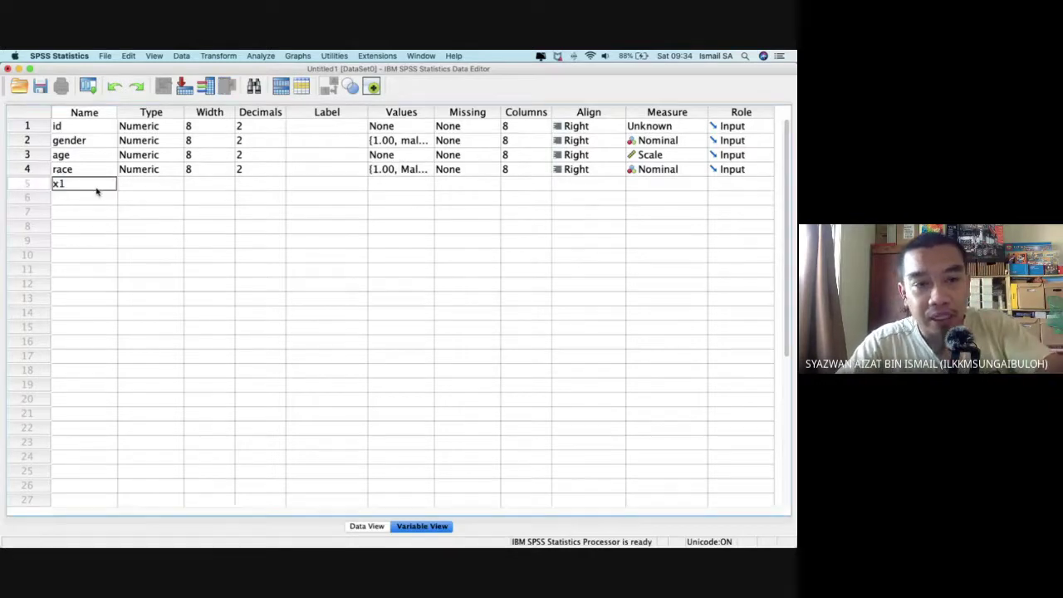
{"action": "key", "text": "Return"}
{"action": "type", "text": "x2"}
{"action": "key", "text": "Return"}
{"action": "type", "text": "x3"}
{"action": "key", "text": "Return"}
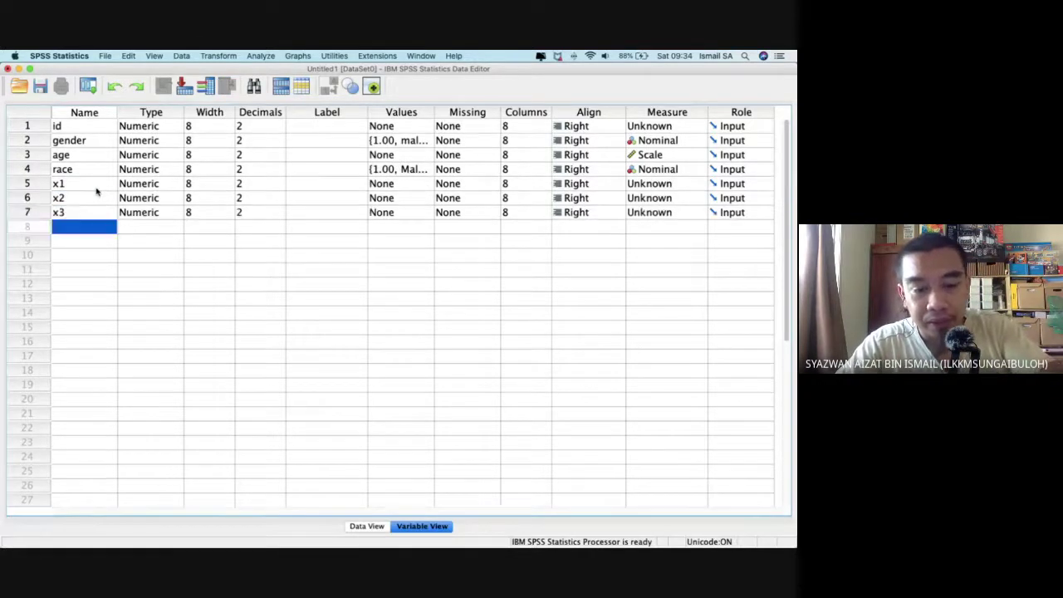
{"action": "type", "text": "x4"}
{"action": "key", "text": "Return"}
{"action": "type", "text": "x5"}
{"action": "key", "text": "Return"}
{"action": "type", "text": "x6"}
{"action": "key", "text": "Return"}
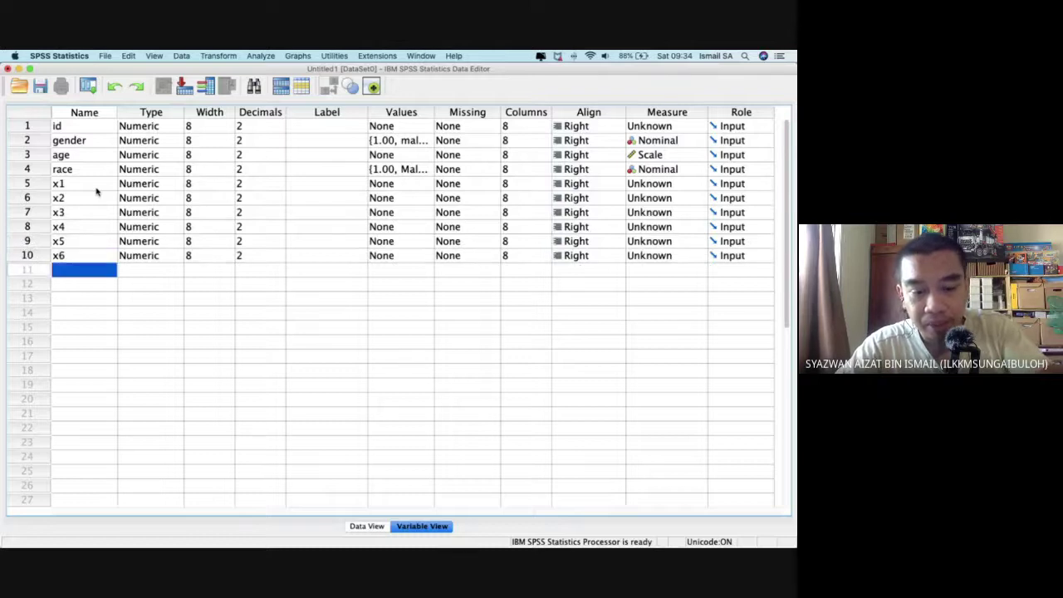
{"action": "type", "text": "x7"}
{"action": "key", "text": "Return"}
{"action": "type", "text": "x8"}
{"action": "key", "text": "Return"}
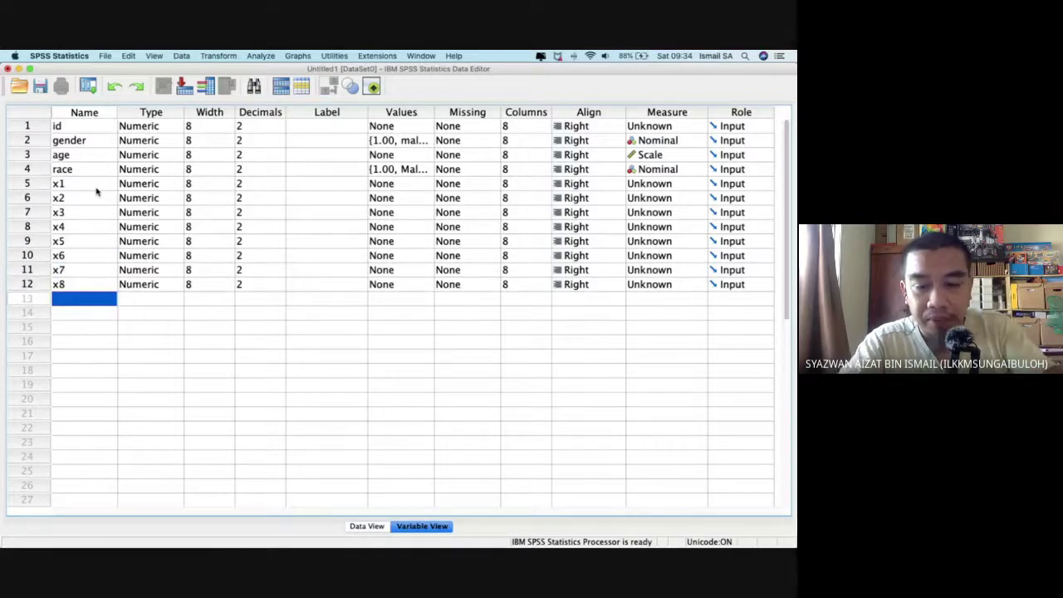
{"action": "type", "text": "x9"}
{"action": "key", "text": "Return"}
{"action": "type", "text": "x10"}
{"action": "key", "text": "Return"}
{"action": "type", "text": "x11"}
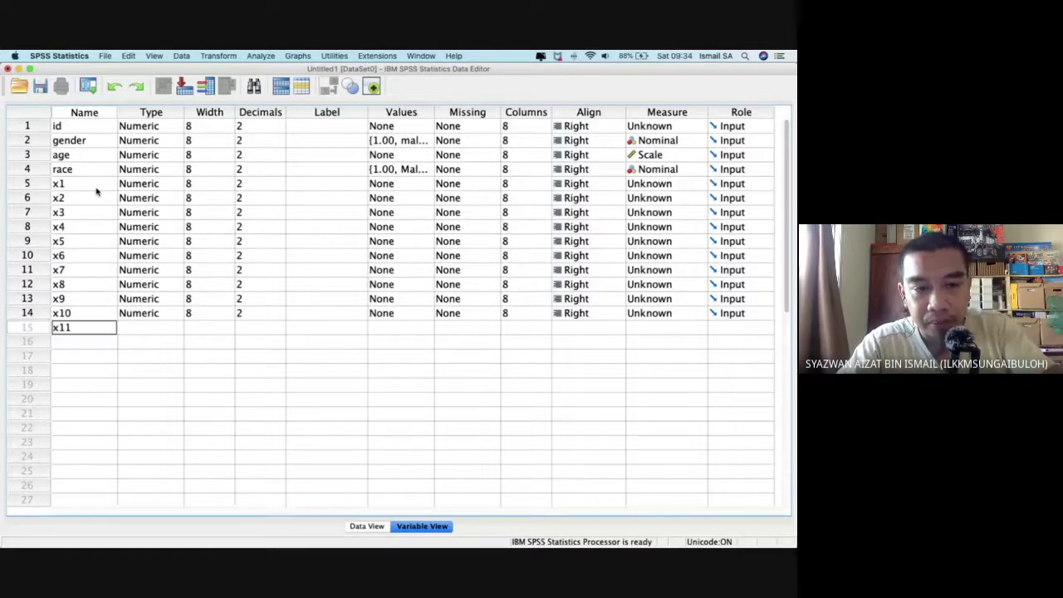
{"action": "key", "text": "Return"}
{"action": "type", "text": "x12"}
{"action": "key", "text": "Return"}
{"action": "type", "text": "x13"}
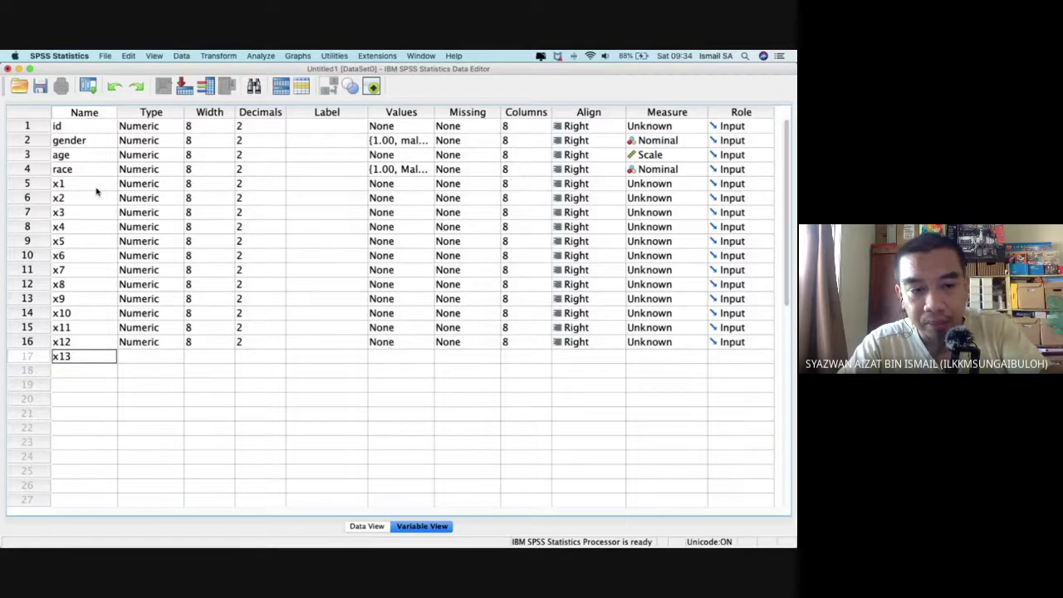
{"action": "key", "text": "Return"}
{"action": "type", "text": "x14"}
{"action": "key", "text": "Return"}
{"action": "type", "text": "x1"}
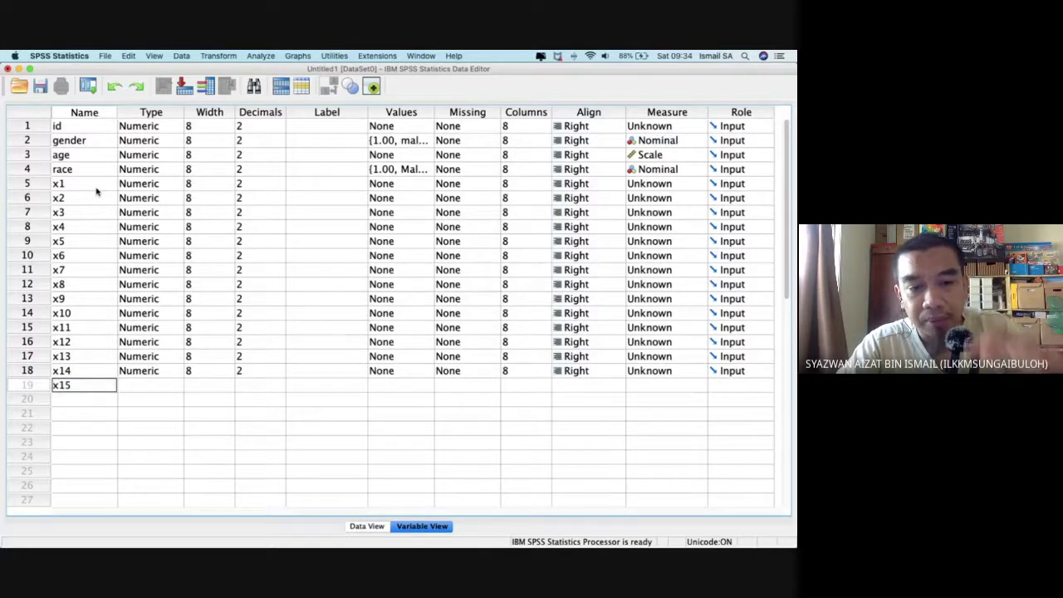
{"action": "type", "text": "5"}
{"action": "key", "text": "Return"}
Paste the fifteen questions from C6:C20 of the Data Questionnaire spreadsheet as the labels of variables x1 to x15.
{"action": "key", "text": "ctrl+Up"}
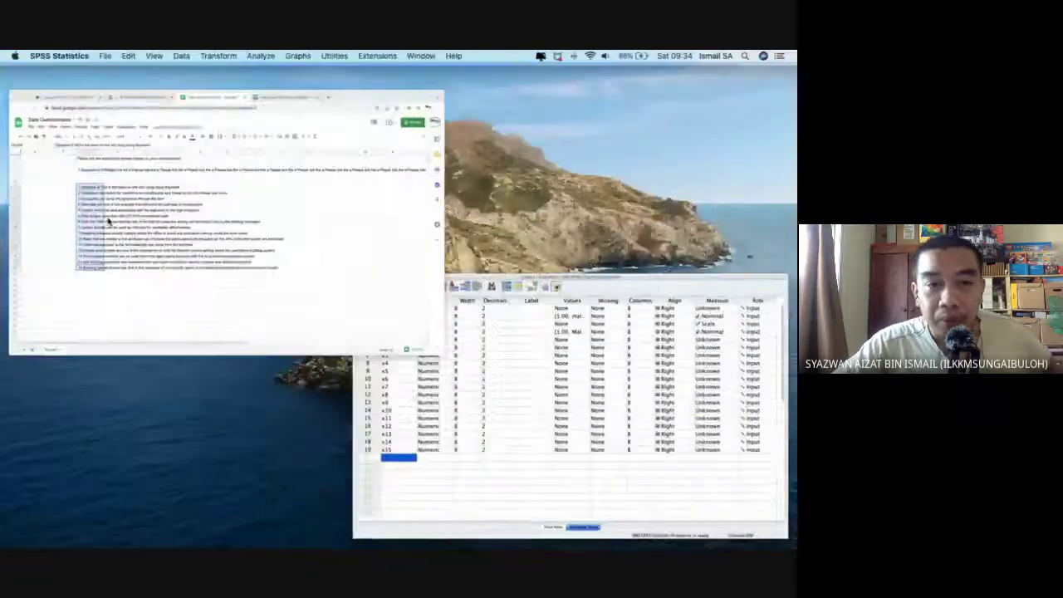
{"action": "left_click", "coordinate": [108, 221]}
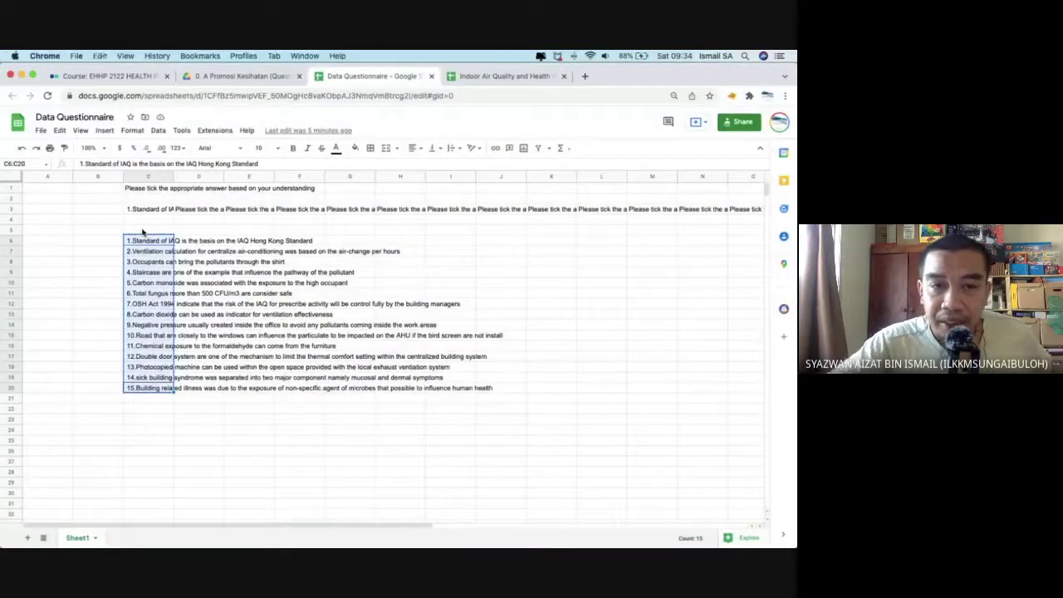
{"action": "key", "text": "ctrl+Up"}
{"action": "left_click", "coordinate": [178, 244]}
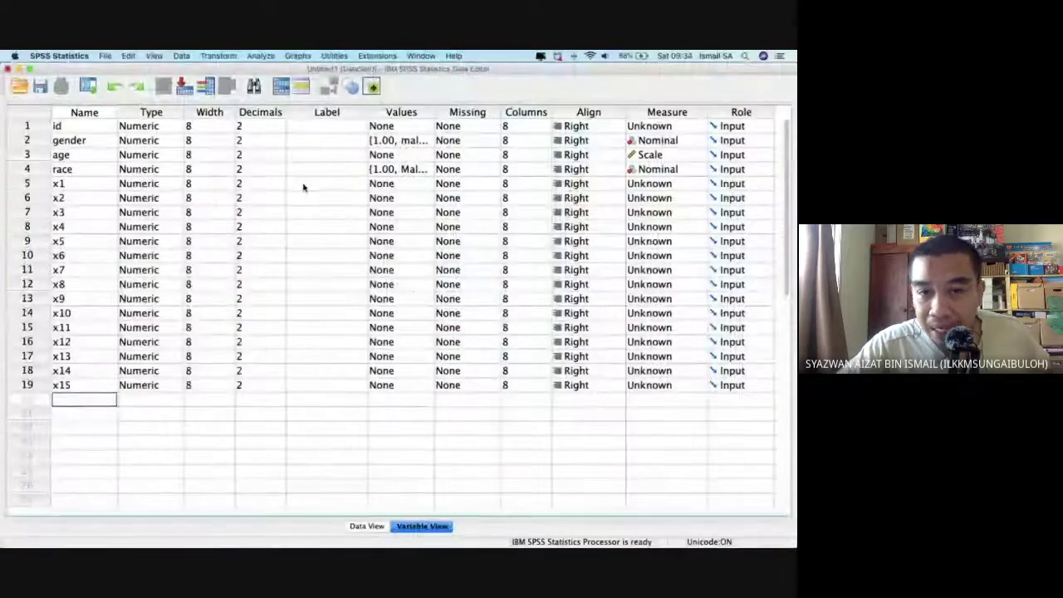
{"action": "left_click_drag", "start_coordinate": [303, 188], "coordinate": [299, 390]}
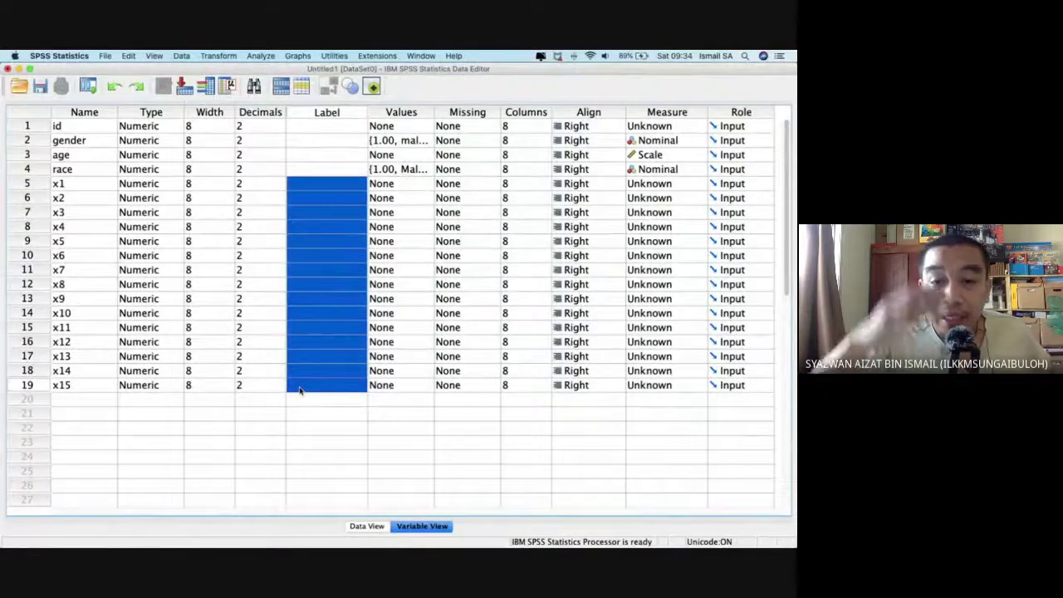
{"action": "key", "text": "super+v"}
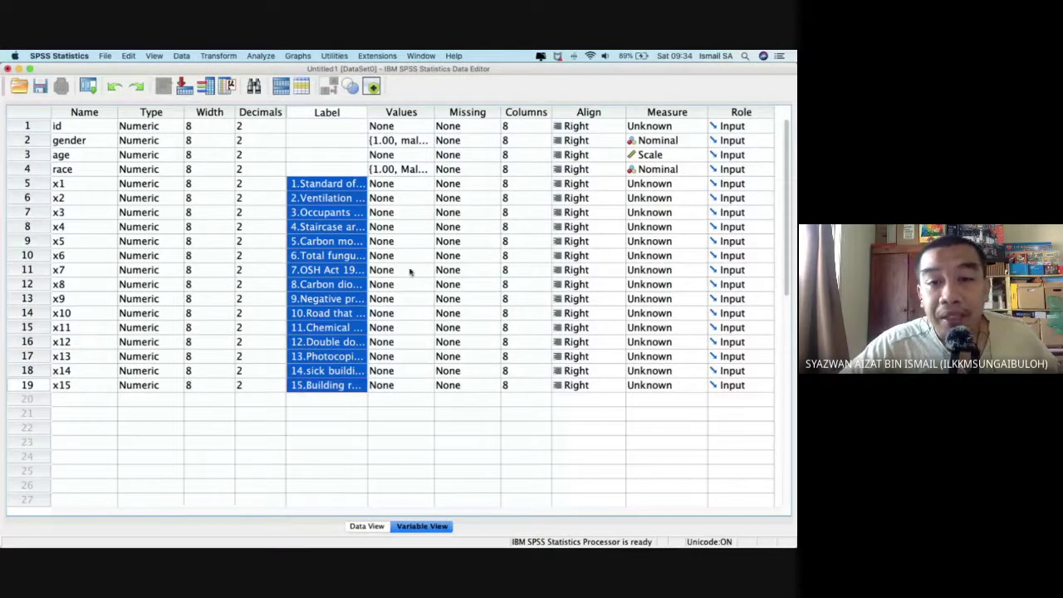
Open the value labels of x1 and add 1 = Strongly Disagre and 2 = Disagree.
{"action": "left_click", "coordinate": [420, 188]}
{"action": "left_click", "coordinate": [426, 186]}
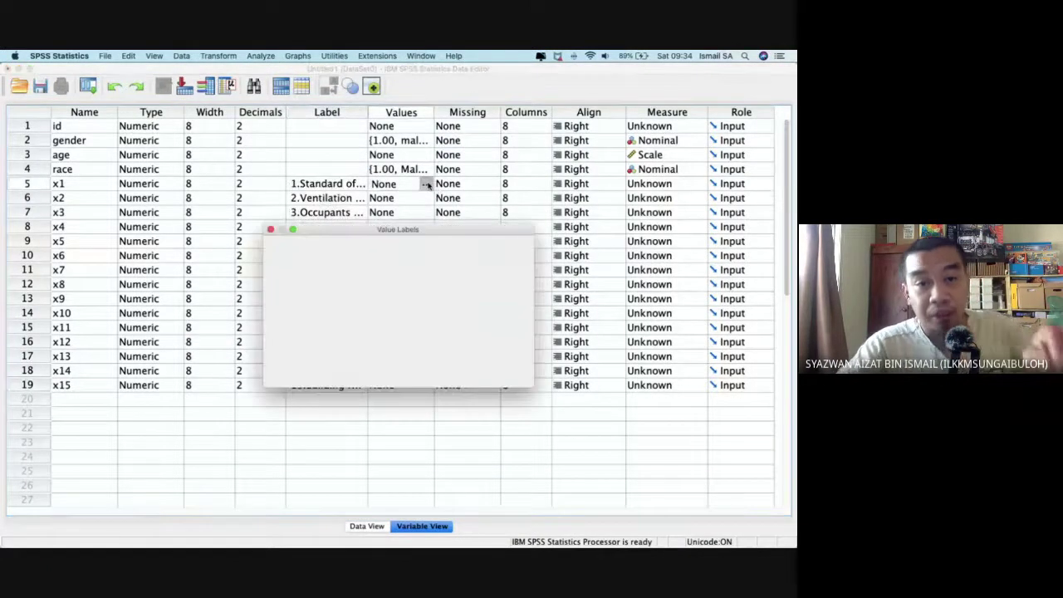
{"action": "type", "text": "1"}
{"action": "key", "text": "Tab"}
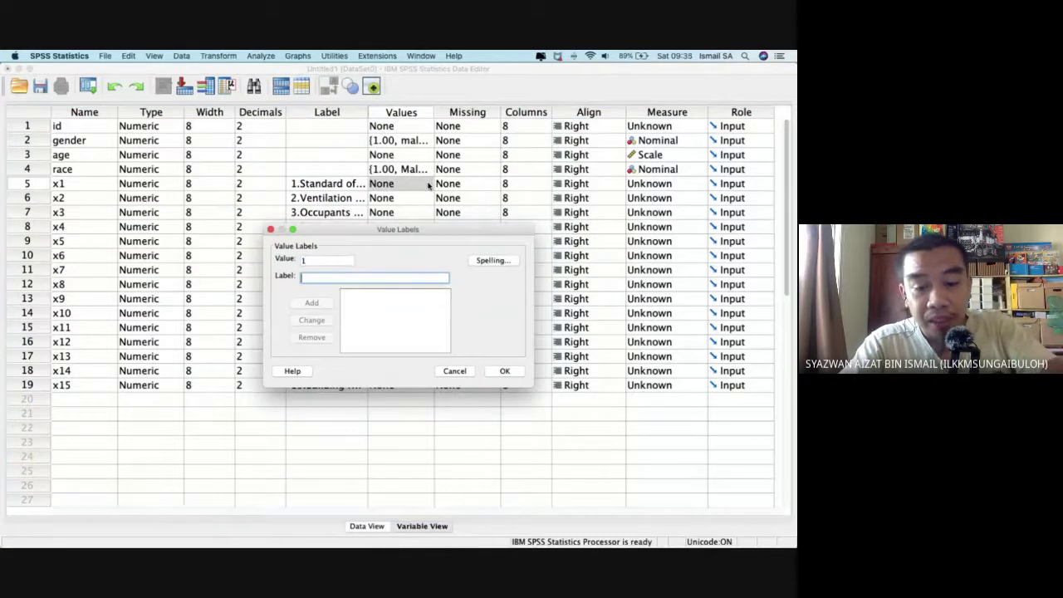
{"action": "type", "text": "Strongl"}
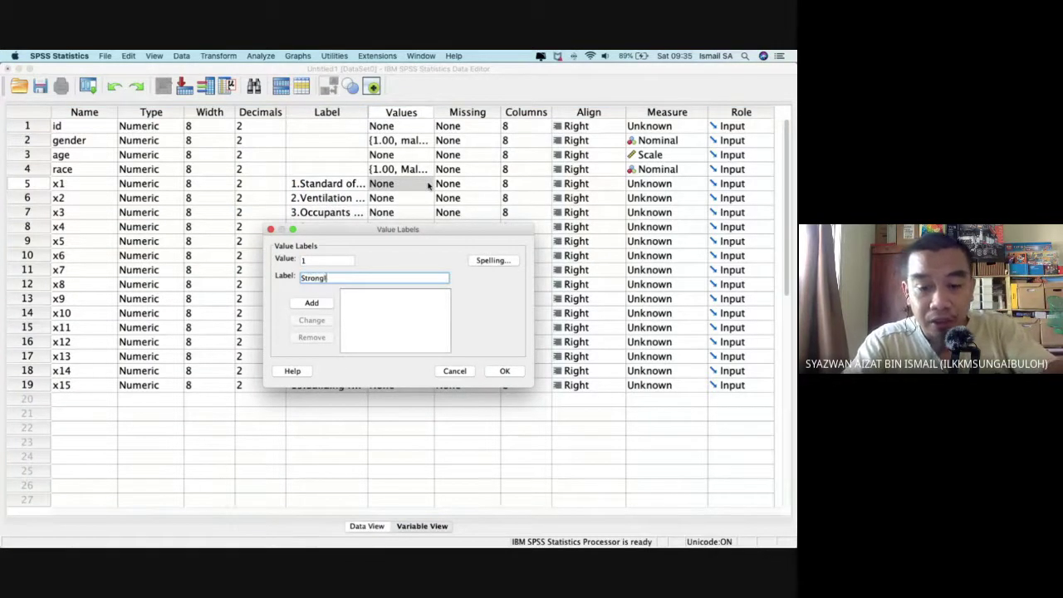
{"action": "type", "text": "y Disagre"}
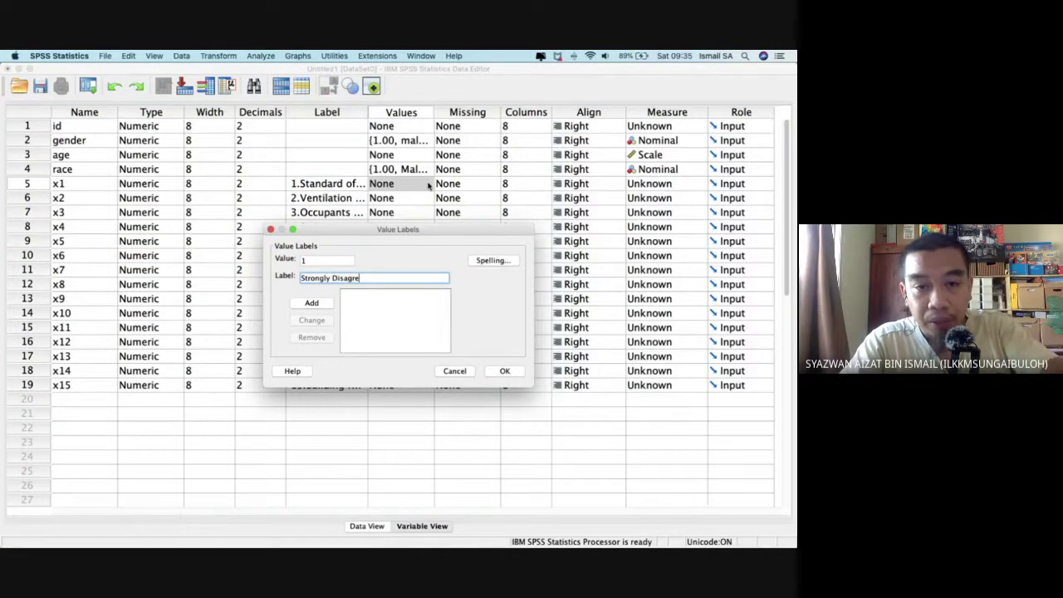
{"action": "key", "text": "Return"}
{"action": "type", "text": "2"}
{"action": "key", "text": "Tab"}
{"action": "type", "text": "Disagree"}
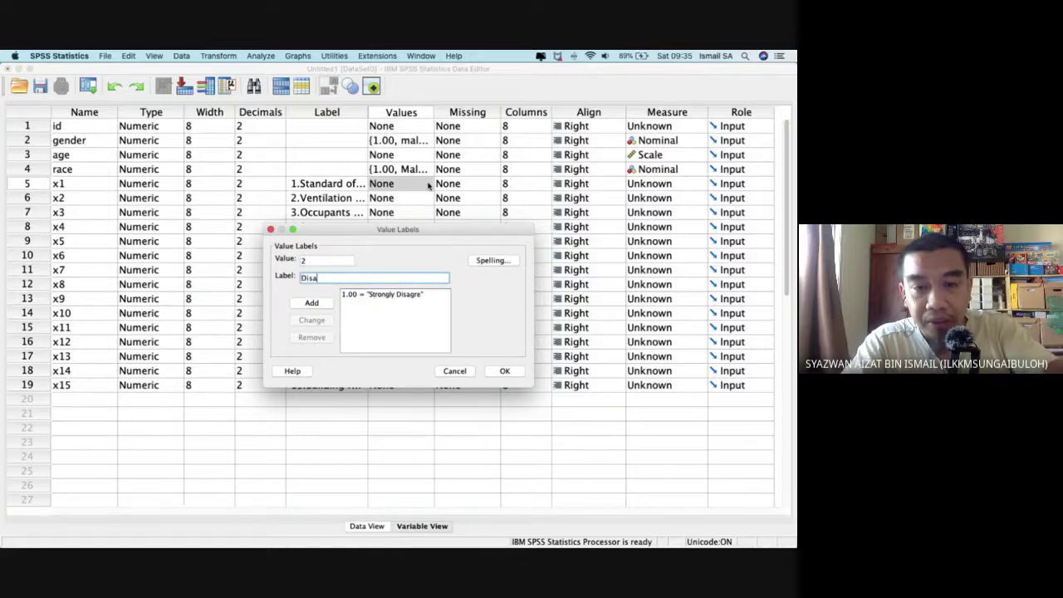
{"action": "key", "text": "Return"}
Add the value labels 3 = Neutral, 4 = Agree and 5 = Storngly Agree to x1 and accept them.
{"action": "type", "text": "3"}
{"action": "key", "text": "Tab"}
{"action": "type", "text": "Ne"}
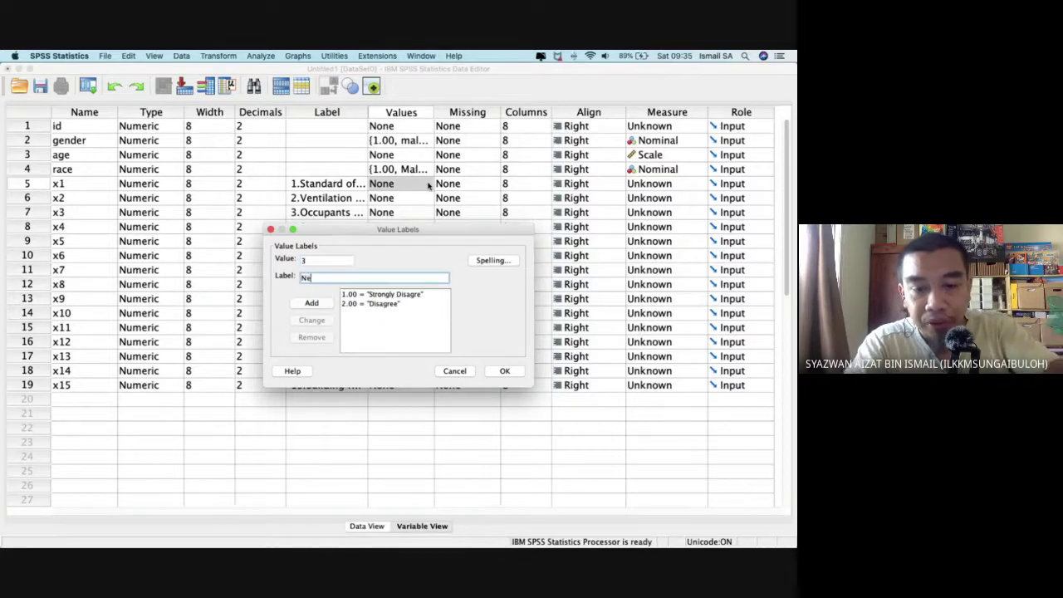
{"action": "type", "text": "utral"}
{"action": "key", "text": "Return"}
{"action": "type", "text": "4"}
{"action": "key", "text": "Tab"}
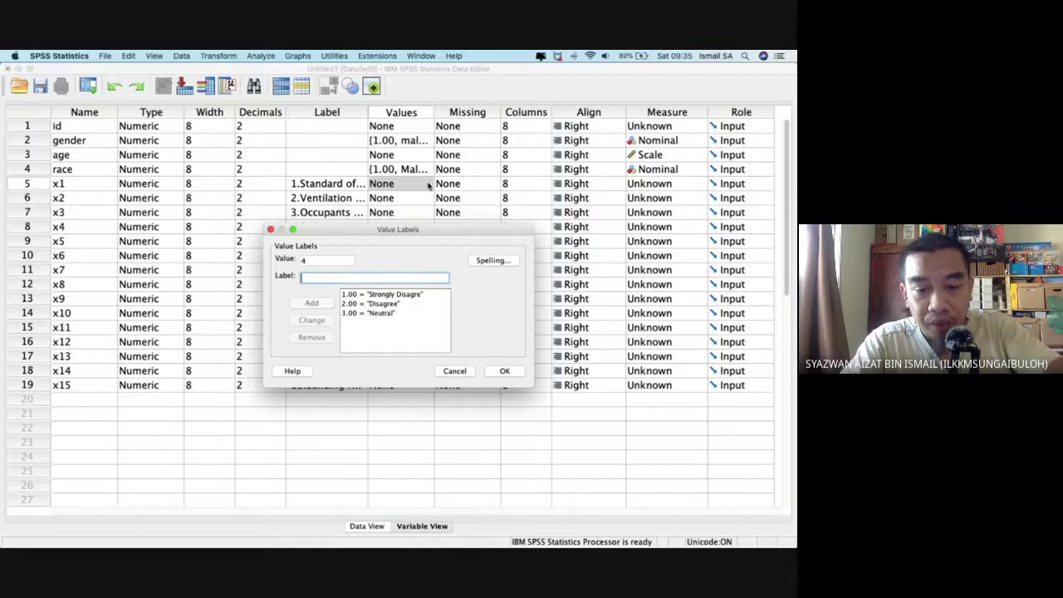
{"action": "type", "text": "Agree"}
{"action": "key", "text": "Return"}
{"action": "type", "text": "5"}
{"action": "key", "text": "Tab"}
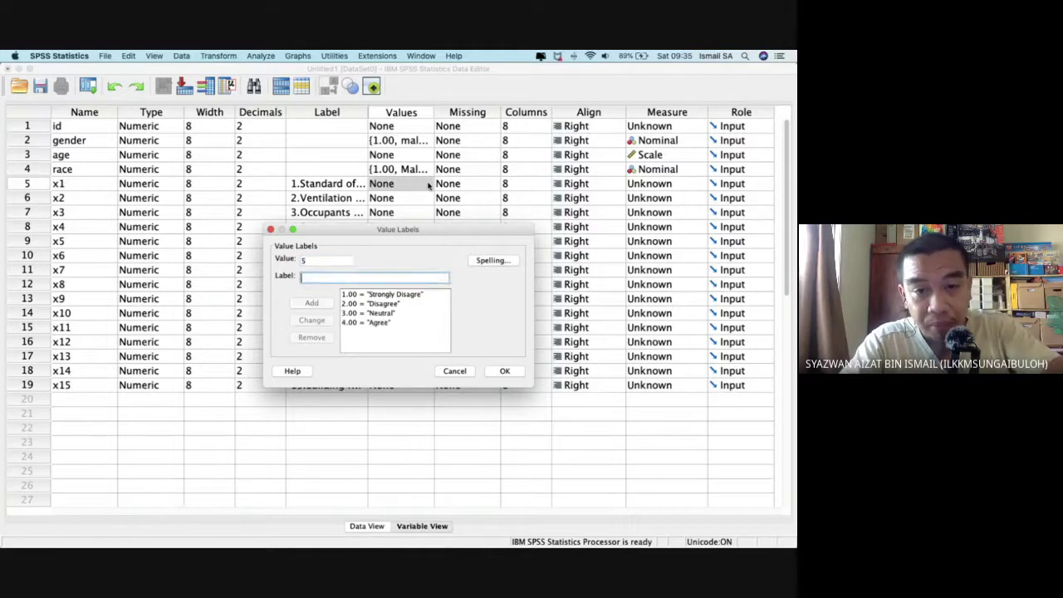
{"action": "type", "text": "Storngly Agree"}
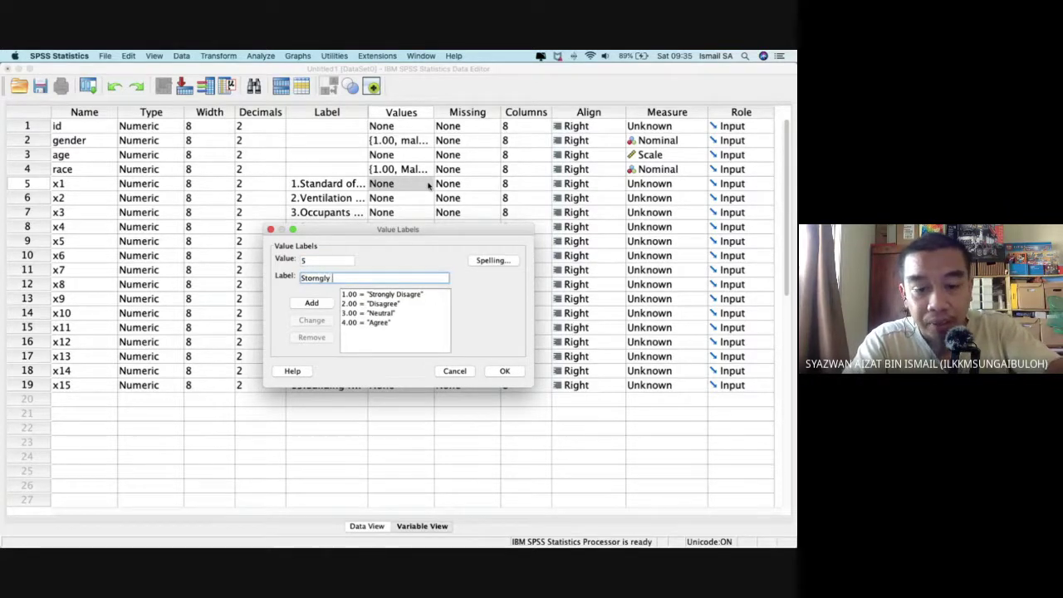
{"action": "key", "text": "Return"}
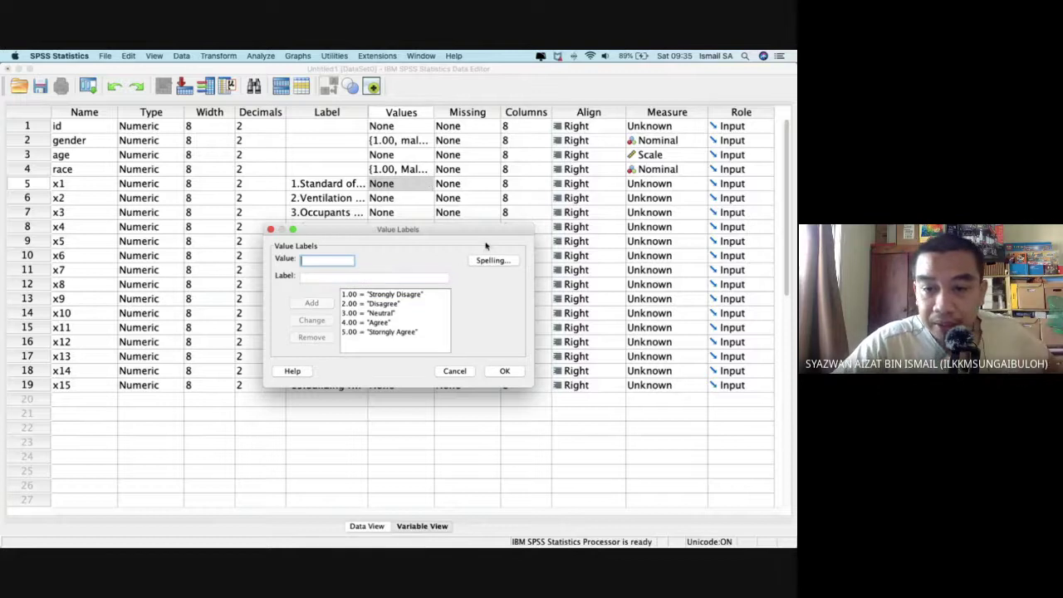
{"action": "left_click", "coordinate": [504, 370]}
{"action": "right_click", "coordinate": [394, 193]}
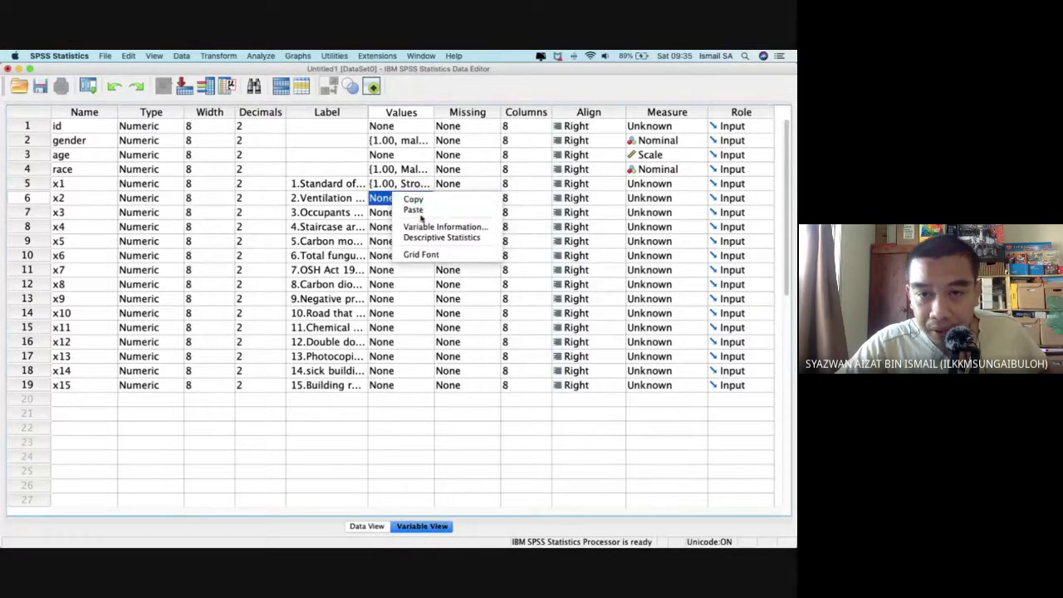
{"action": "left_click", "coordinate": [417, 201]}
{"action": "right_click", "coordinate": [400, 192]}
{"action": "left_click", "coordinate": [419, 196]}
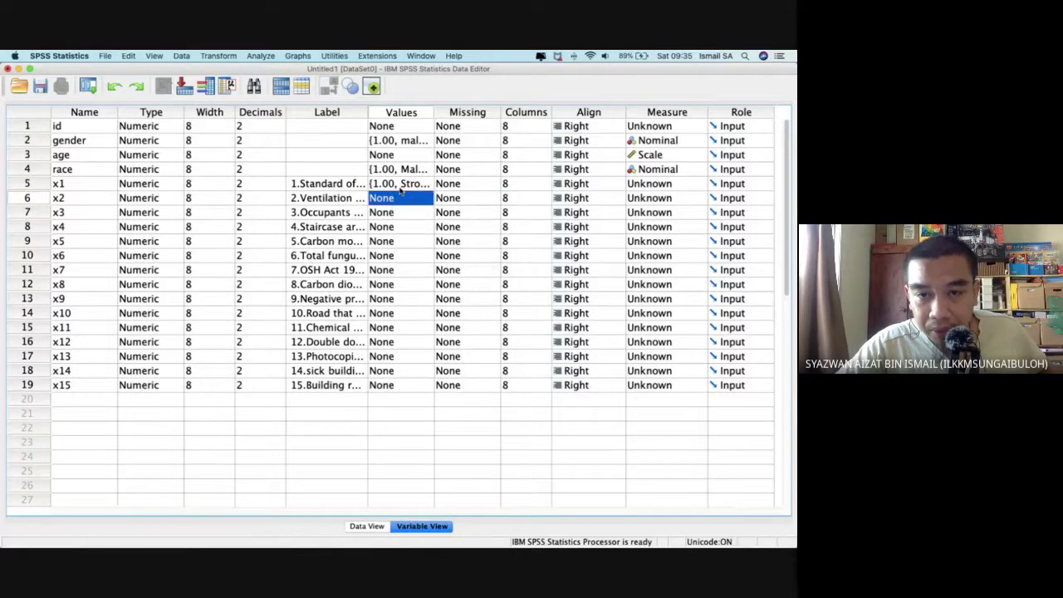
Copy the value labels of x1 to the variables x2 through x15.
{"action": "right_click", "coordinate": [400, 188]}
{"action": "left_click", "coordinate": [415, 196]}
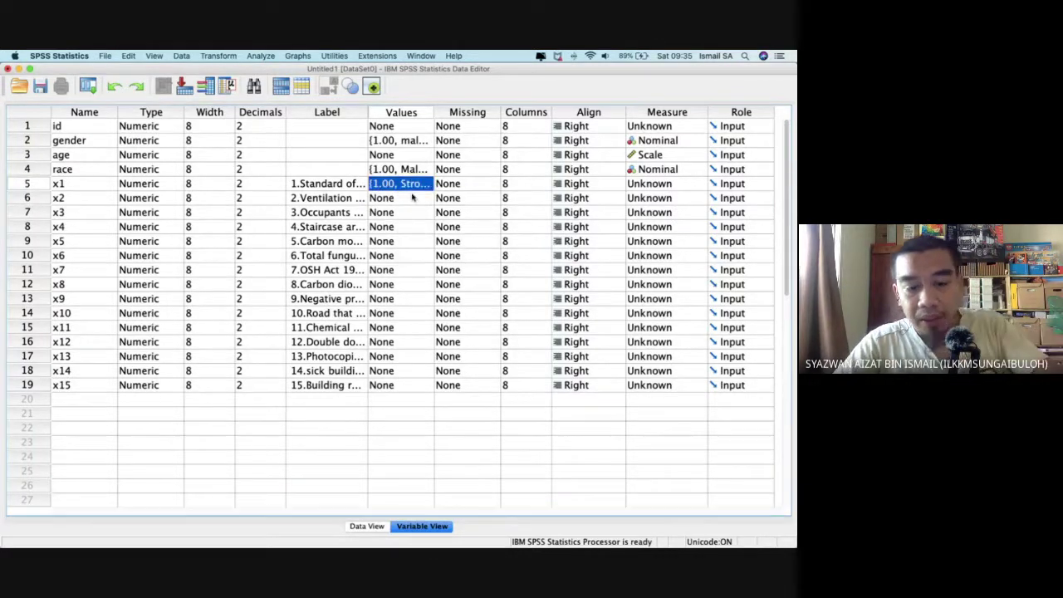
{"action": "key", "text": "shift+Down"}
{"action": "key", "text": "shift+Down"}
{"action": "key", "text": "shift+Down"}
{"action": "key", "text": "shift+Down"}
{"action": "key", "text": "shift+Down"}
{"action": "key", "text": "shift+Down"}
{"action": "key", "text": "shift+Down"}
{"action": "key", "text": "shift+Down"}
{"action": "key", "text": "shift+Down"}
{"action": "key", "text": "shift+Down"}
{"action": "key", "text": "shift+Down"}
{"action": "key", "text": "shift+Down"}
{"action": "key", "text": "shift+Down"}
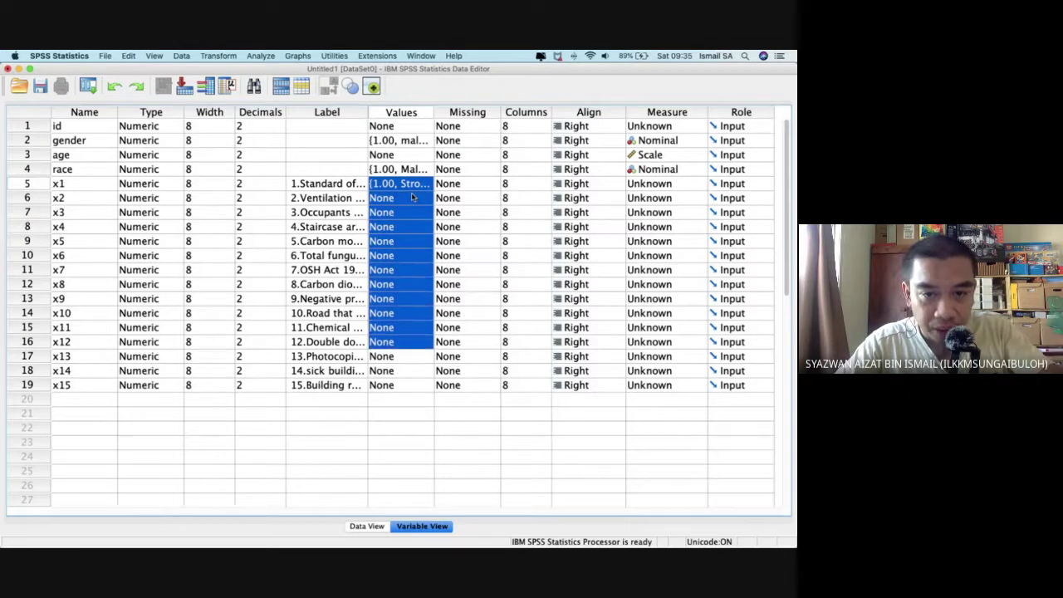
{"action": "key", "text": "shift+Down"}
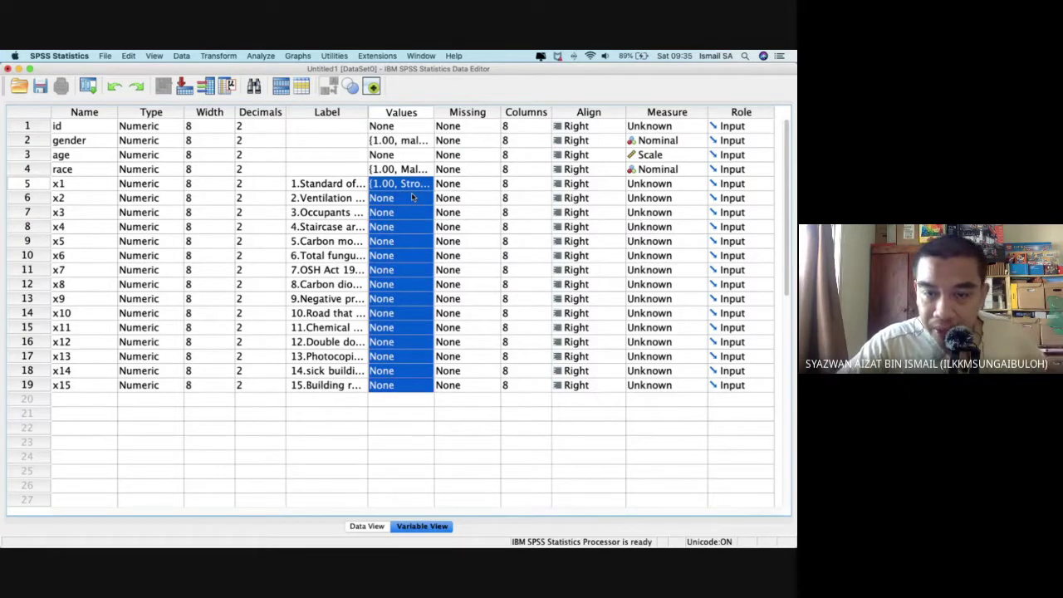
{"action": "right_click", "coordinate": [412, 197]}
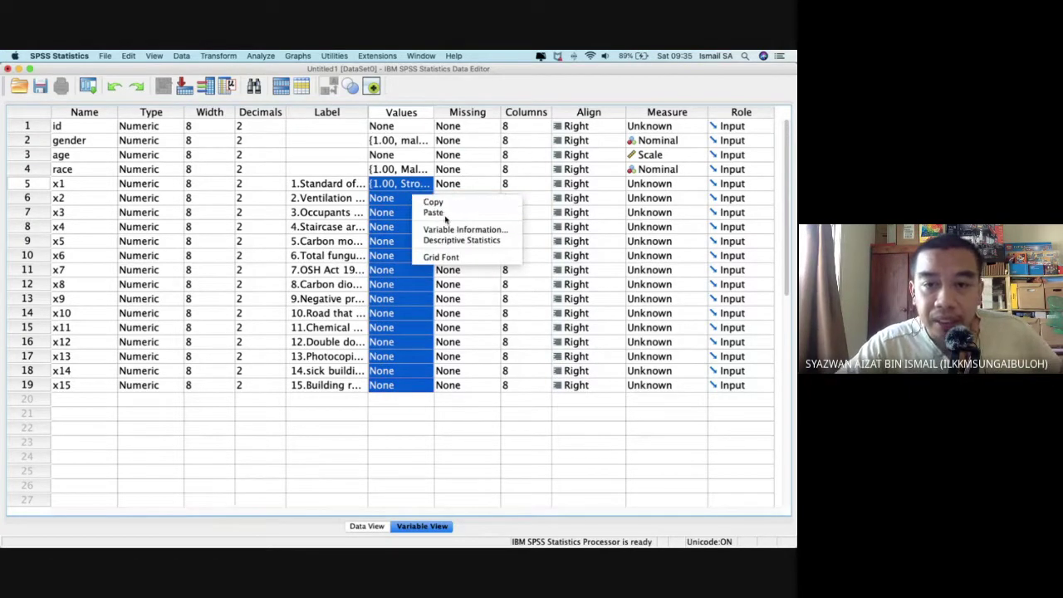
{"action": "left_click", "coordinate": [434, 213]}
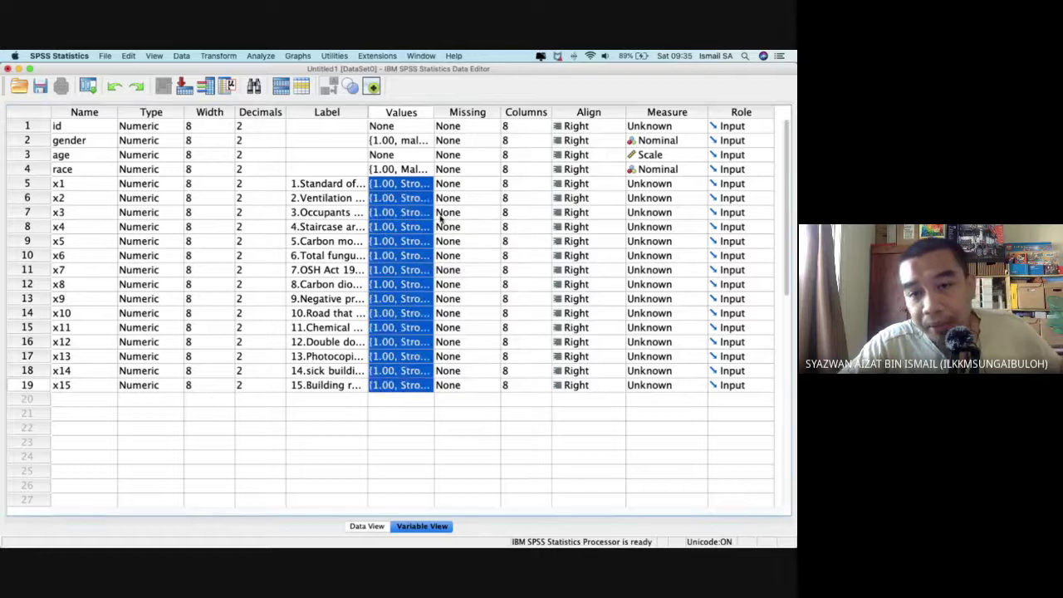
Set the measurement level of x1 to Ordinal.
{"action": "left_click", "coordinate": [668, 185]}
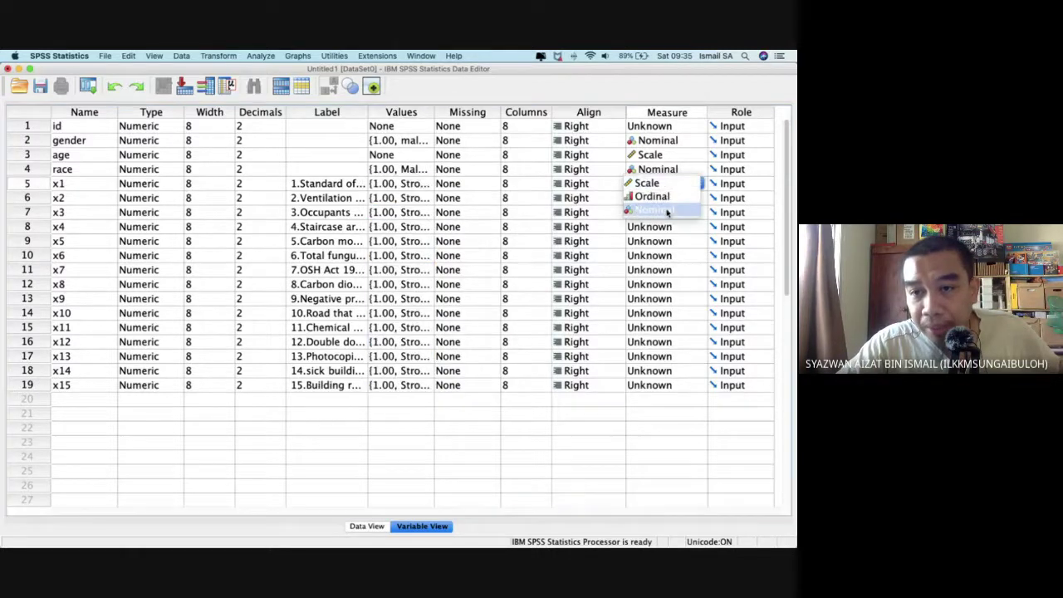
{"action": "left_click", "coordinate": [657, 199]}
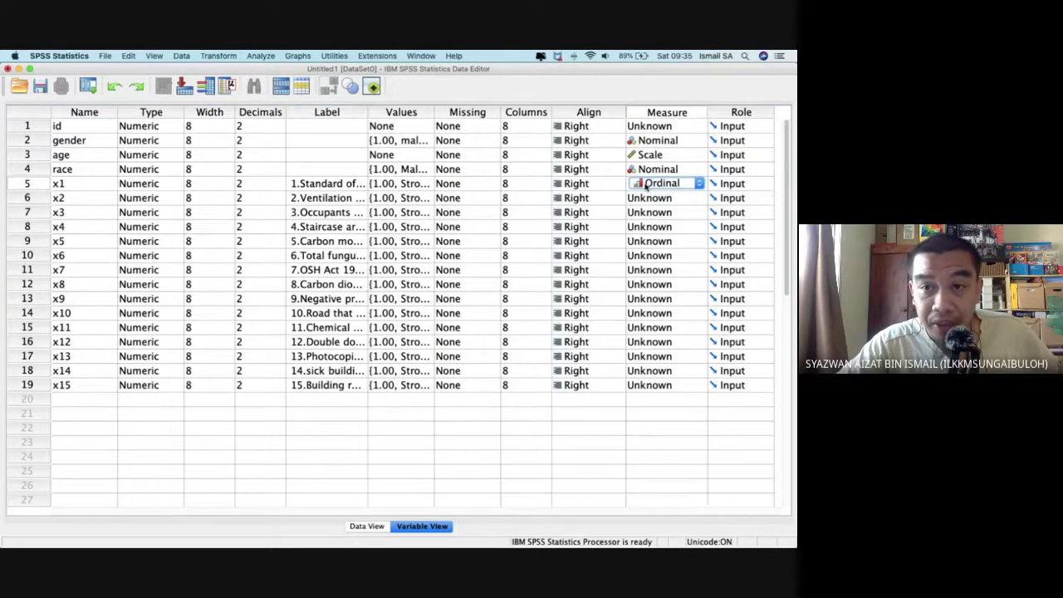
{"action": "left_click", "coordinate": [649, 192]}
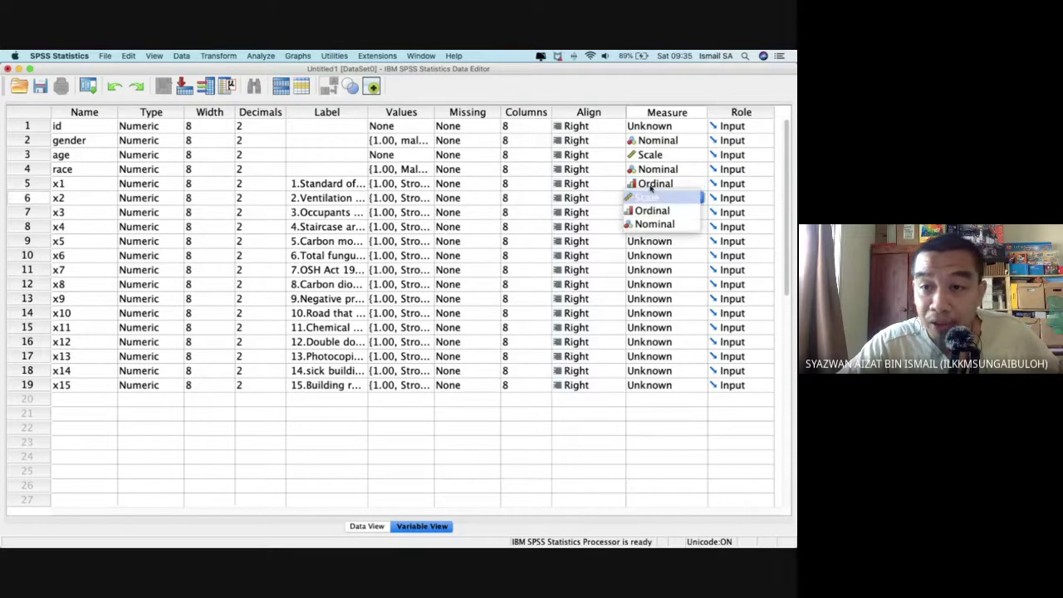
{"action": "left_click", "coordinate": [650, 193]}
Copy the Ordinal measurement level of x1 to the variables x2 through x15.
{"action": "right_click", "coordinate": [650, 186]}
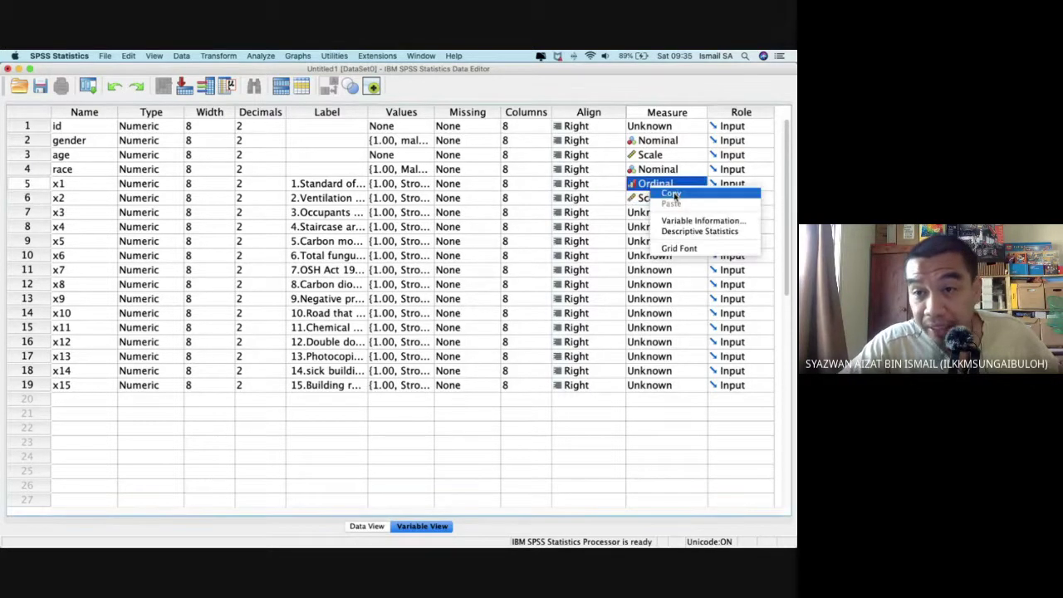
{"action": "left_click", "coordinate": [673, 194]}
{"action": "key", "text": "shift+Down"}
{"action": "key", "text": "shift+Down"}
{"action": "key", "text": "shift+Down"}
{"action": "key", "text": "shift+Down"}
{"action": "key", "text": "shift+Down"}
{"action": "key", "text": "shift+Down"}
{"action": "key", "text": "shift+Down"}
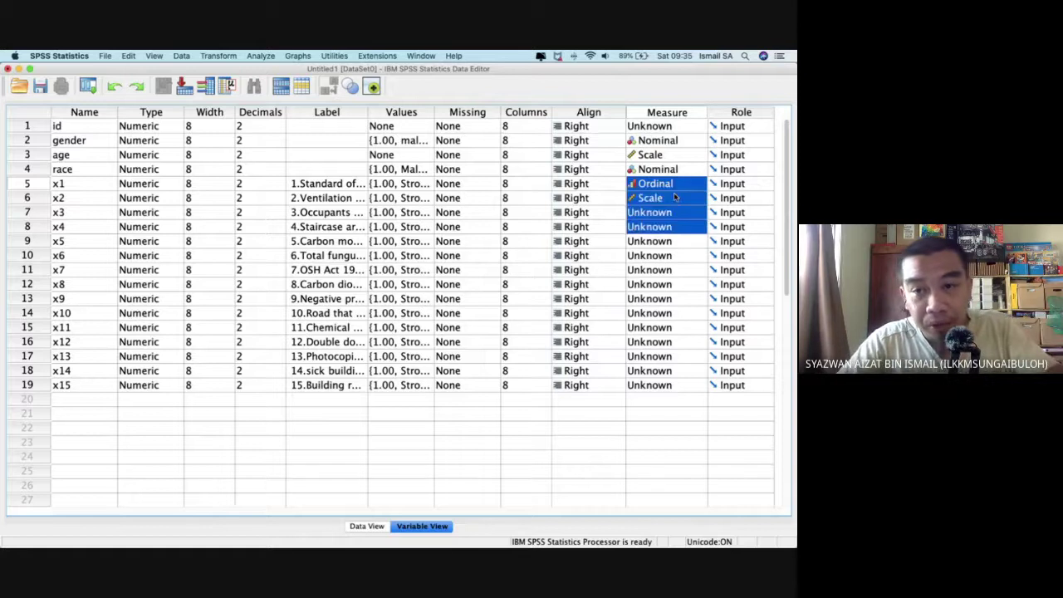
{"action": "key", "text": "shift+Down"}
{"action": "key", "text": "shift+Down"}
{"action": "key", "text": "shift+Down"}
{"action": "key", "text": "shift+Down"}
{"action": "key", "text": "shift+Down"}
{"action": "key", "text": "shift+Down"}
{"action": "key", "text": "shift+Down"}
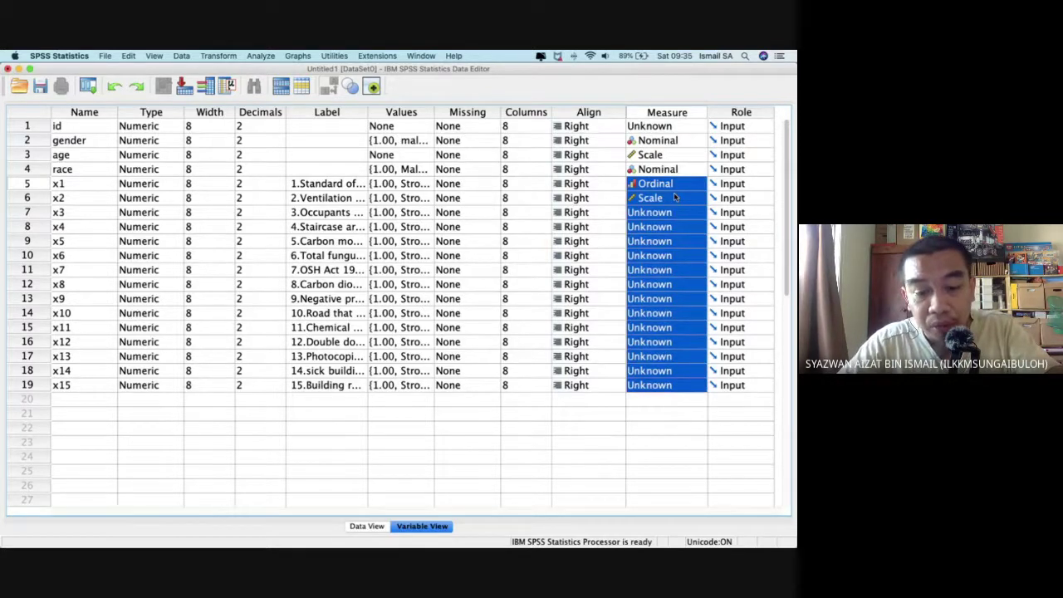
{"action": "key", "text": "super+v"}
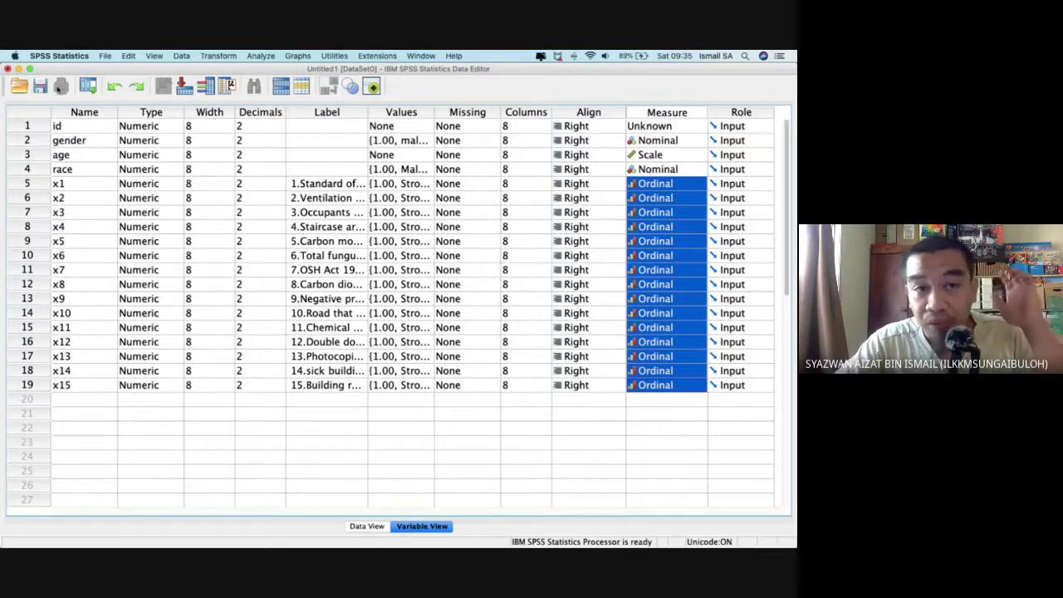
Save the dataset in Downloads as SPSS EFA Health Promotion IAQ in SPSS Statistics (*.sav) format.
{"action": "left_click", "coordinate": [43, 86]}
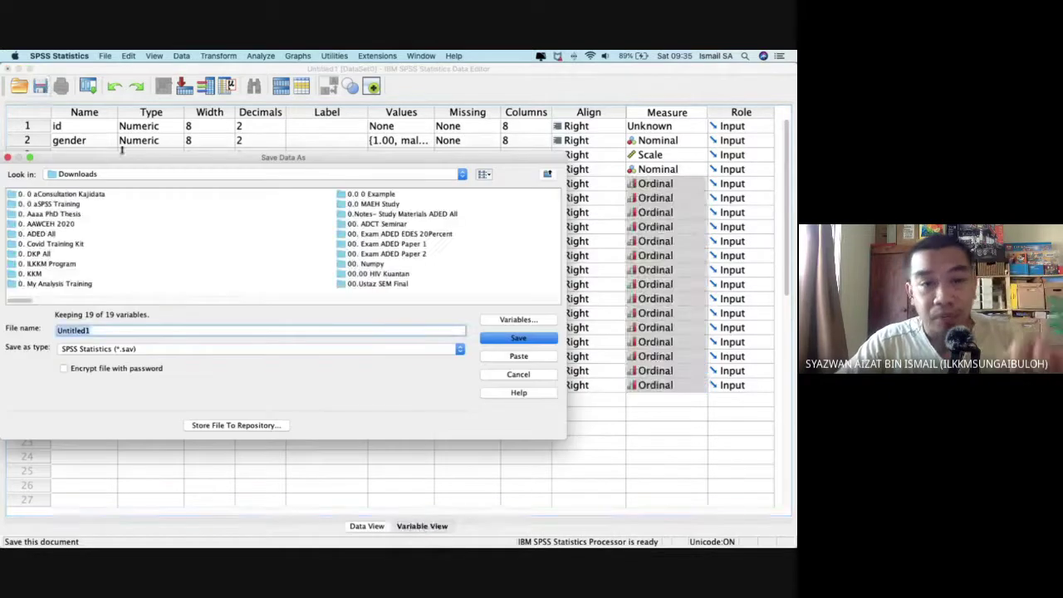
{"action": "type", "text": "SPS"}
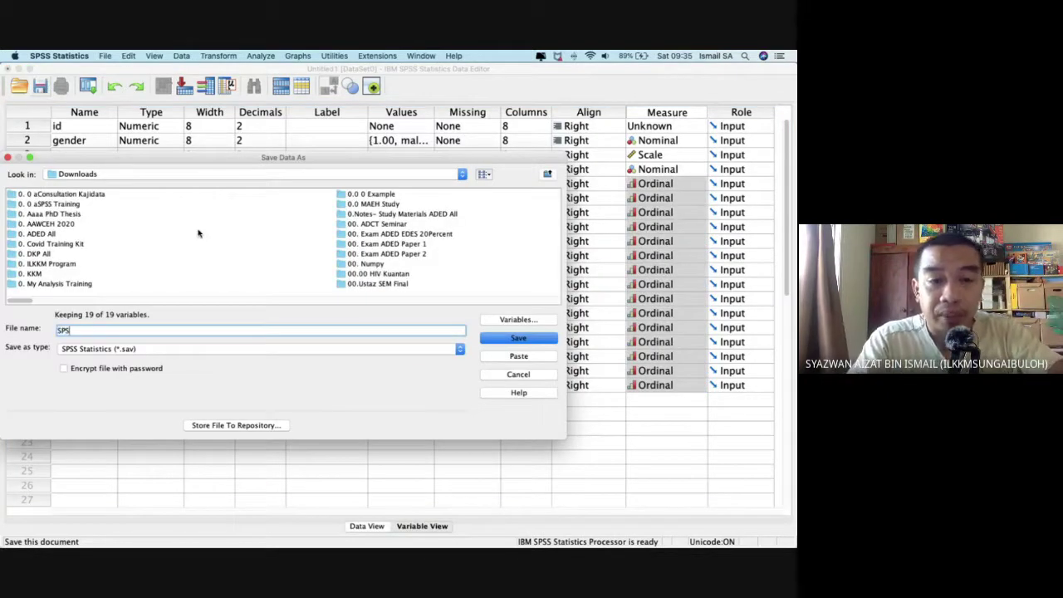
{"action": "type", "text": "S EFA H"}
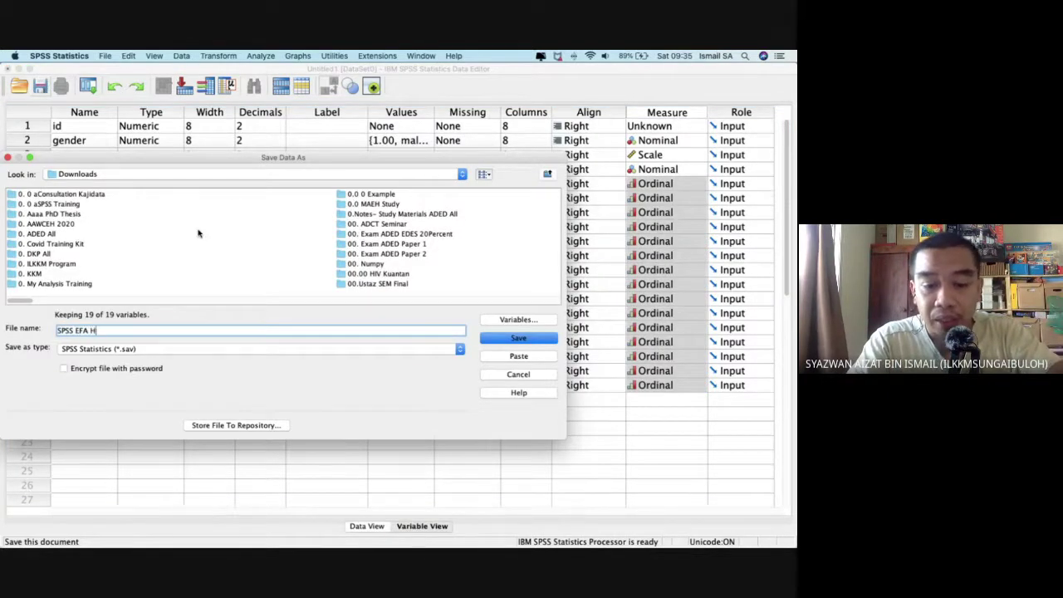
{"action": "type", "text": "ealth Promotion"}
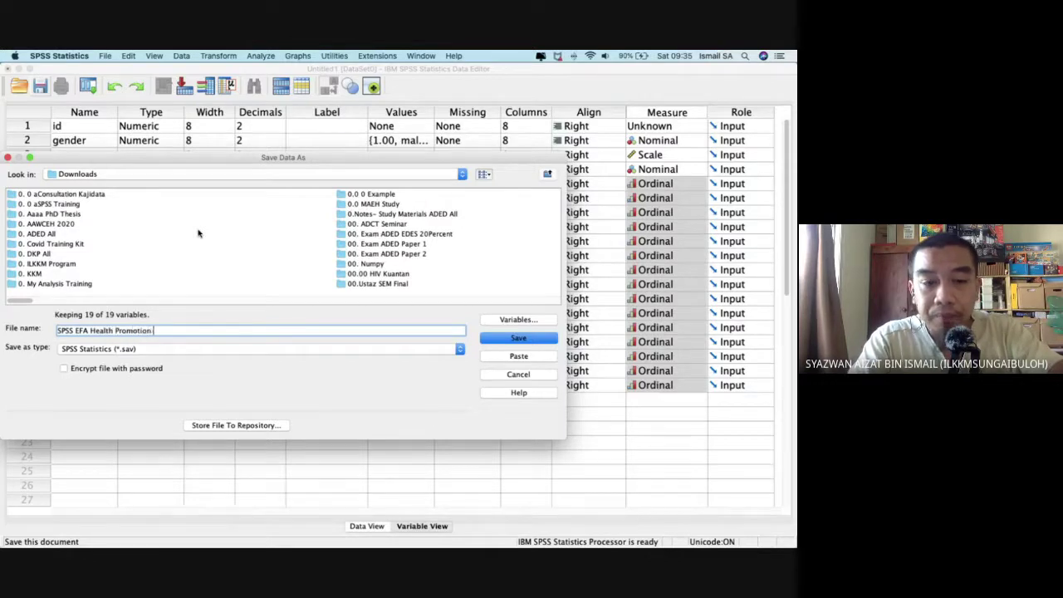
{"action": "type", "text": " IA"}
{"action": "key", "text": "Return"}
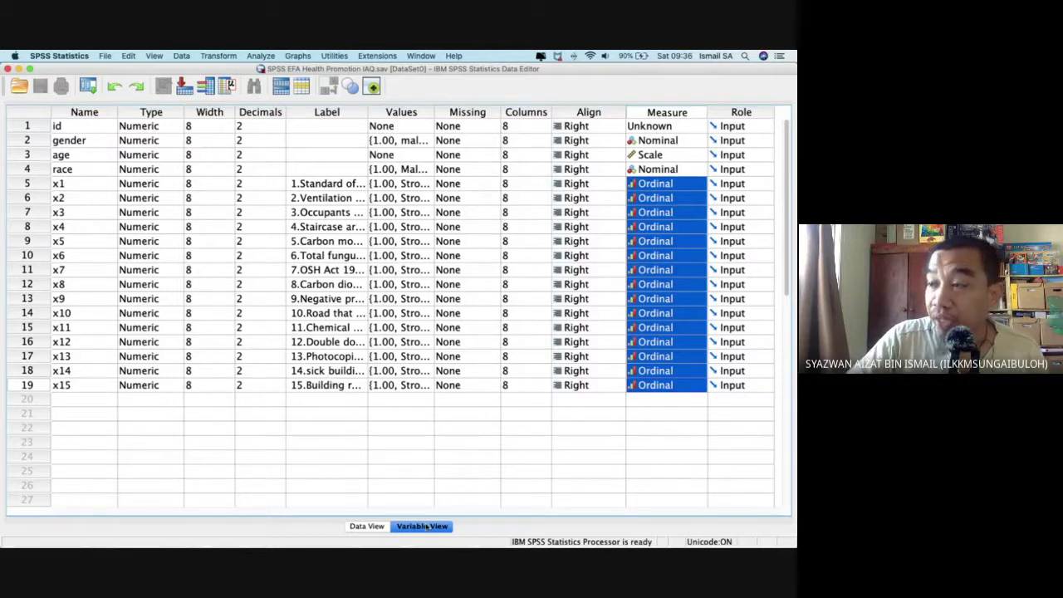
{"action": "left_click", "coordinate": [380, 530]}
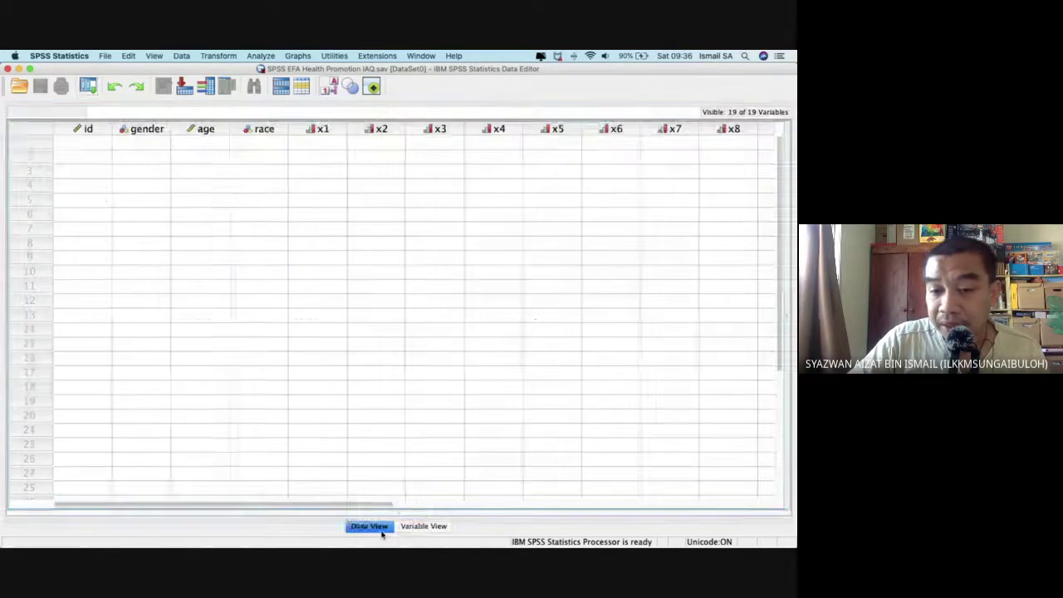
{"action": "left_click", "coordinate": [419, 528]}
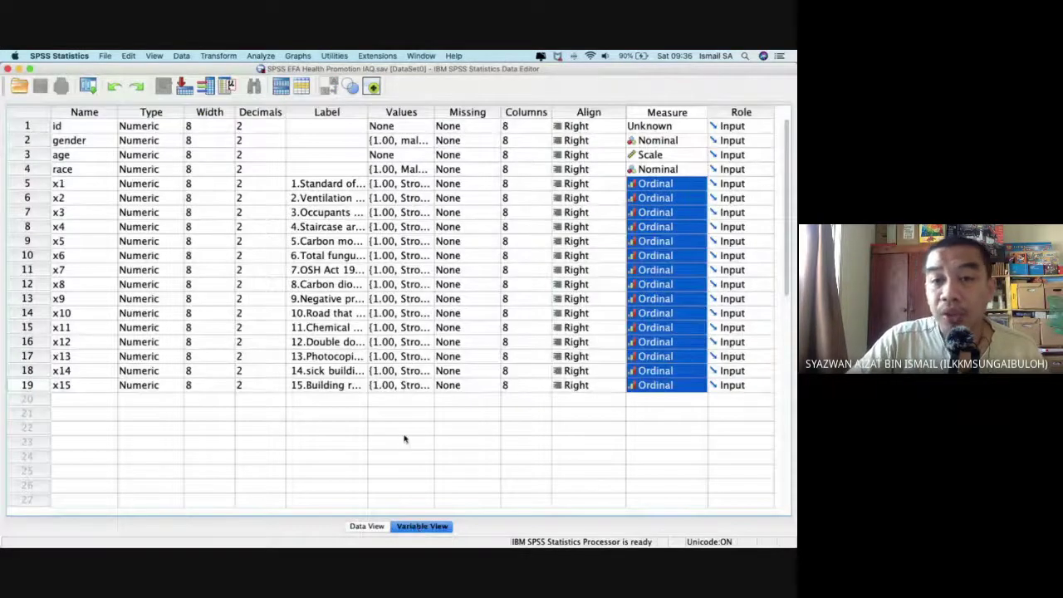
Switch to the Indoor Air Quality and Health (Responses) spreadsheet in Chrome and download it as Microsoft Excel (.xlsx).
{"action": "key", "text": "ctrl+Up"}
{"action": "left_click", "coordinate": [263, 285]}
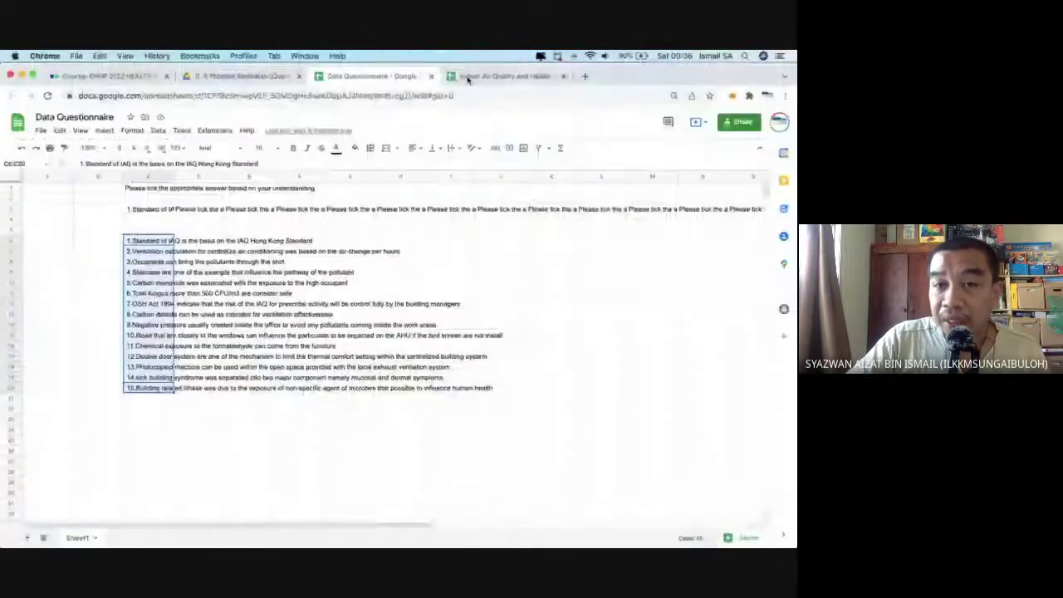
{"action": "left_click", "coordinate": [467, 76]}
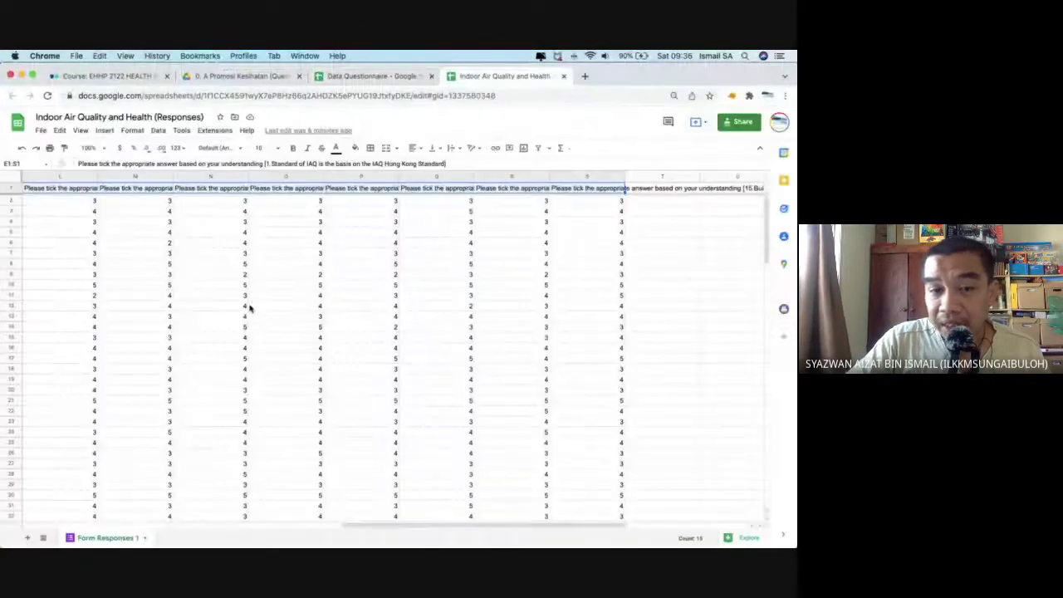
{"action": "scroll", "coordinate": [249, 307], "scroll_direction": "left", "scroll_amount": 10}
{"action": "scroll", "coordinate": [249, 307], "scroll_direction": "down", "scroll_amount": 5}
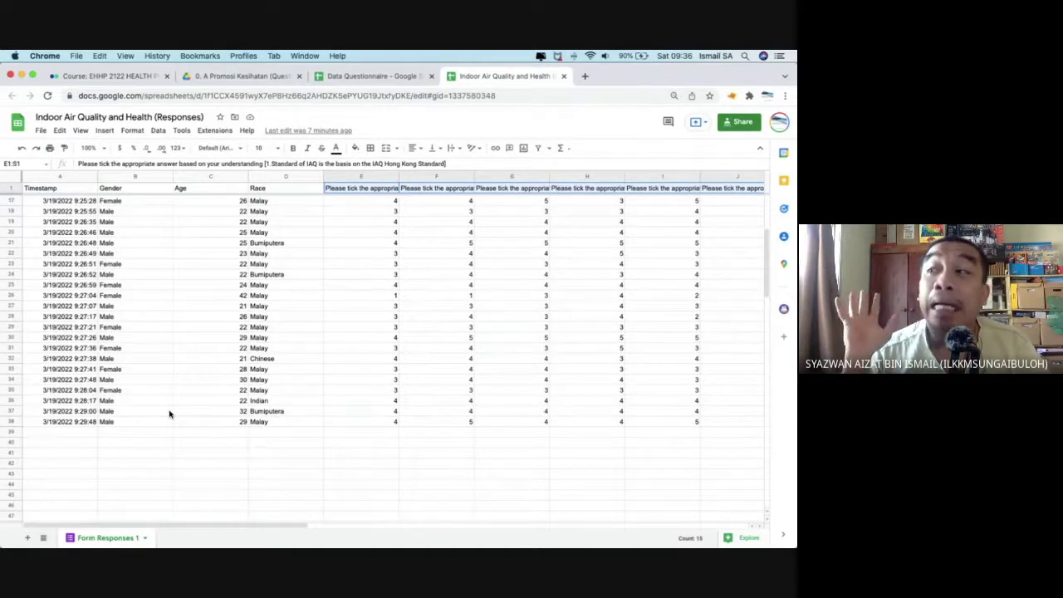
{"action": "left_click", "coordinate": [40, 132]}
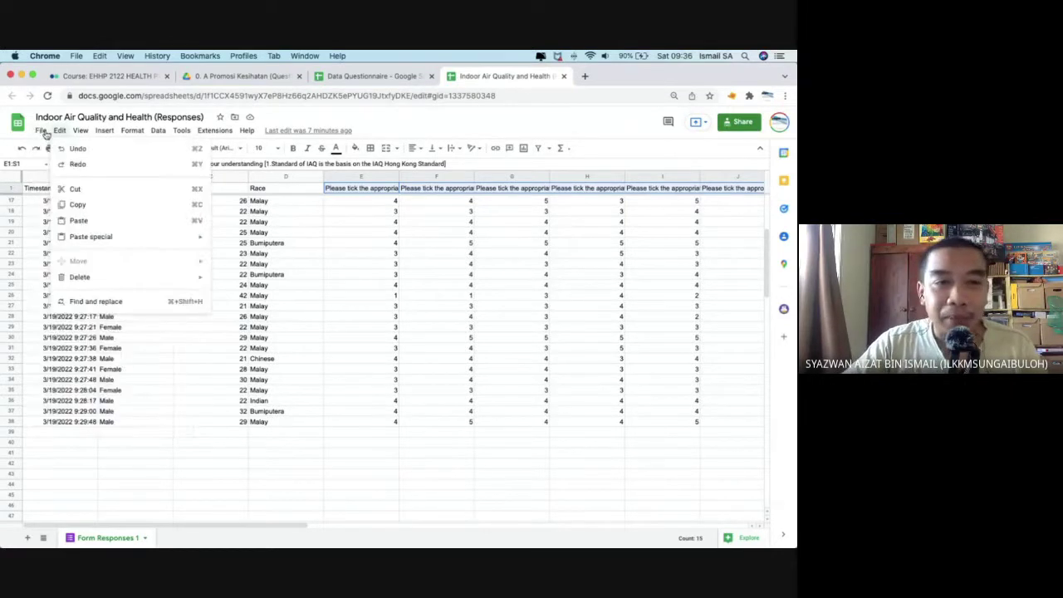
{"action": "mouse_move", "coordinate": [161, 257]}
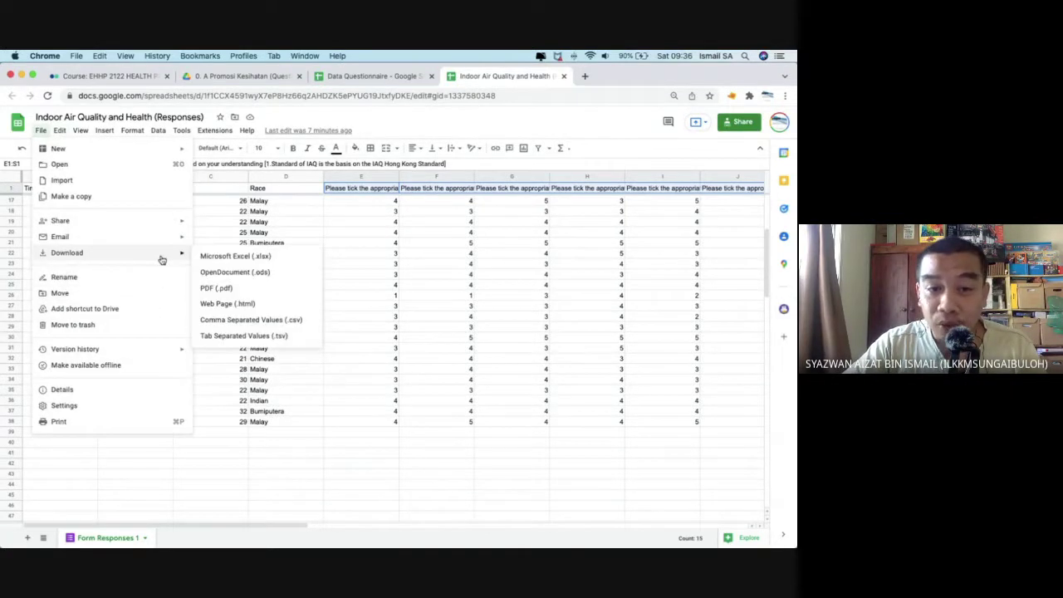
{"action": "left_click", "coordinate": [212, 257]}
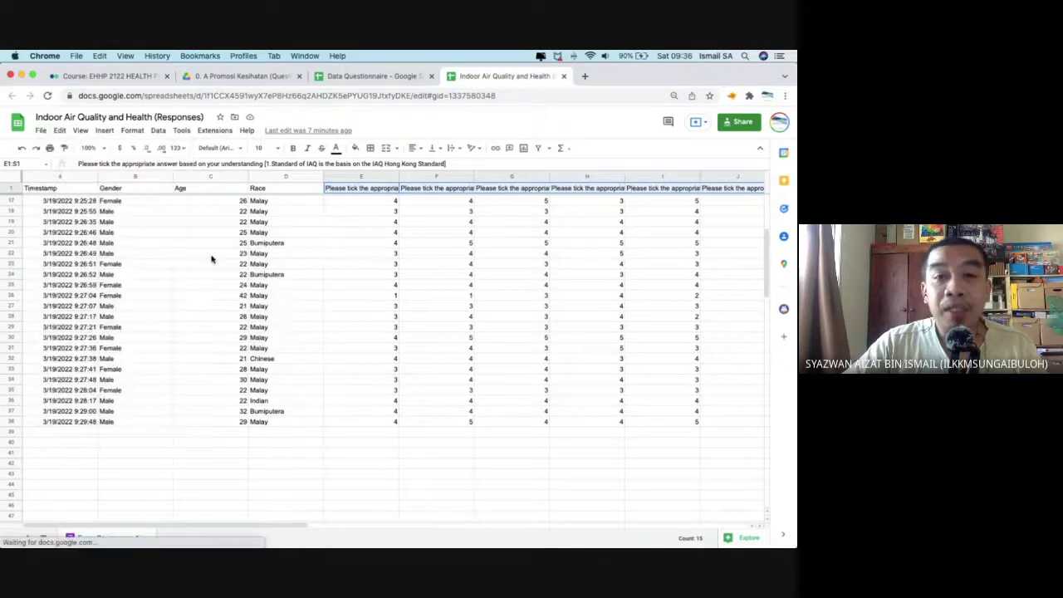
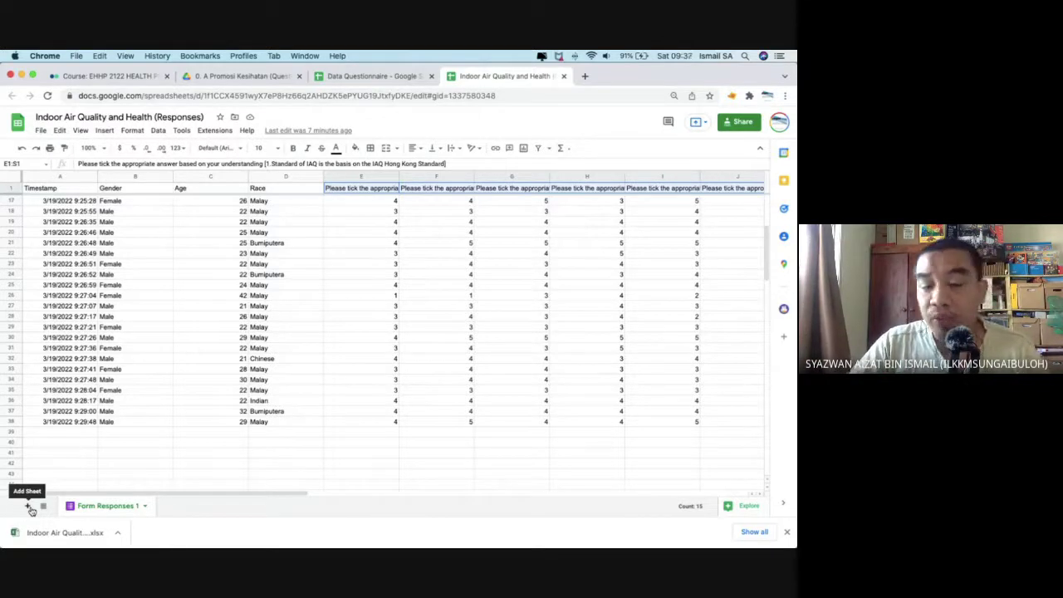
Duplicate the Form Responses 1 sheet and delete the copy.
{"action": "right_click", "coordinate": [117, 513]}
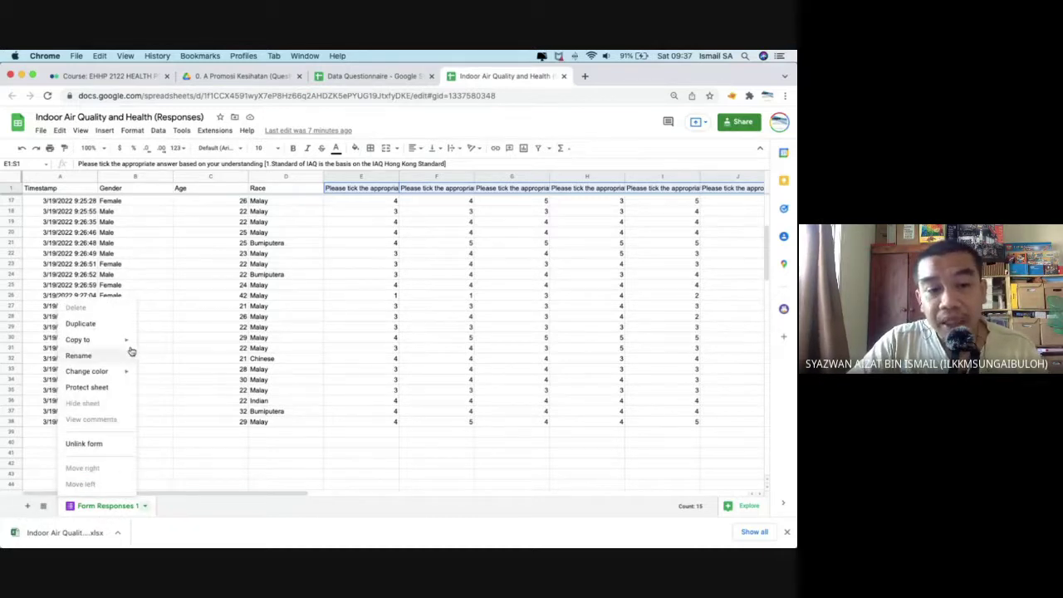
{"action": "left_click", "coordinate": [81, 323]}
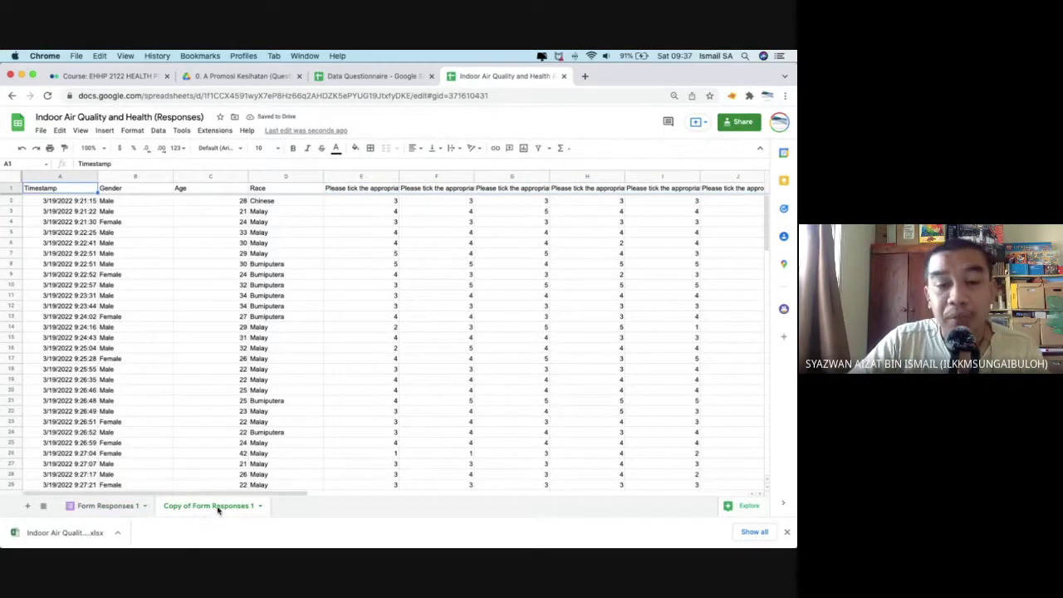
{"action": "right_click", "coordinate": [218, 510]}
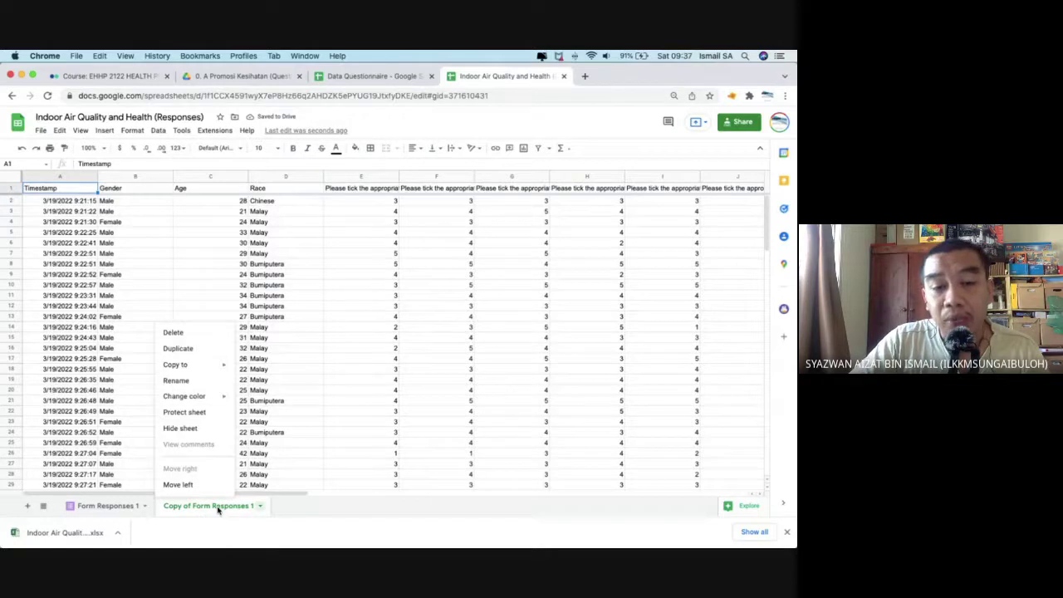
{"action": "left_click", "coordinate": [211, 333]}
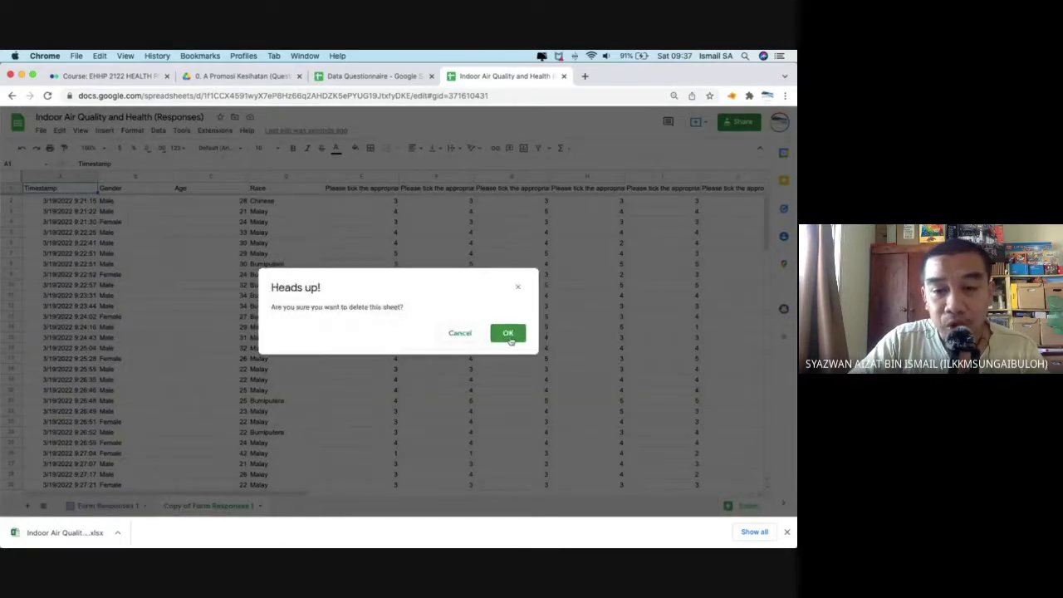
{"action": "left_click", "coordinate": [509, 339]}
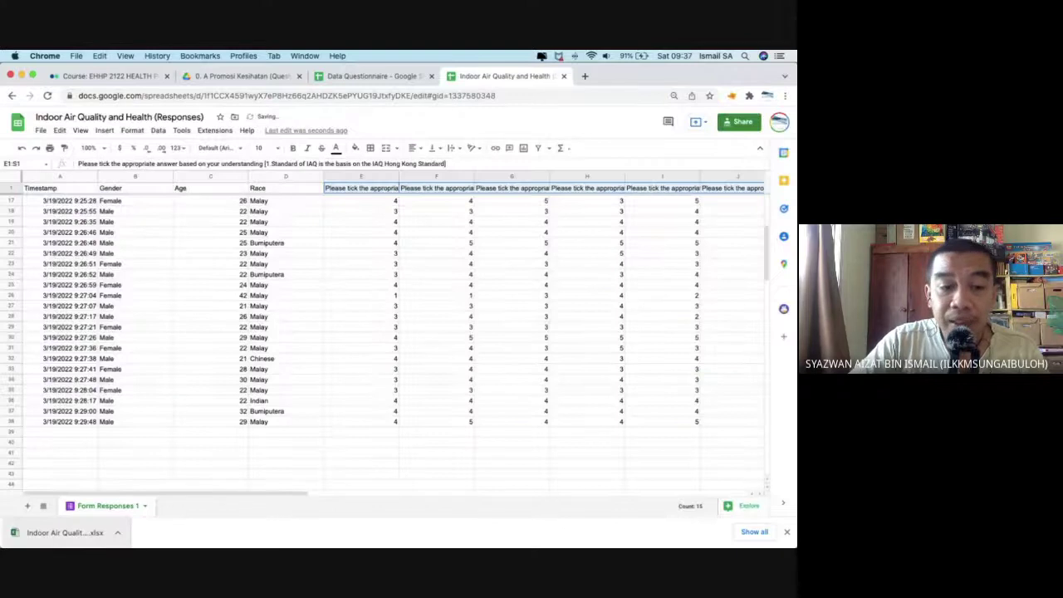
Open the downloaded responses workbook in Excel and replace every female entry in the Gender column with 2.
{"action": "left_click", "coordinate": [44, 540]}
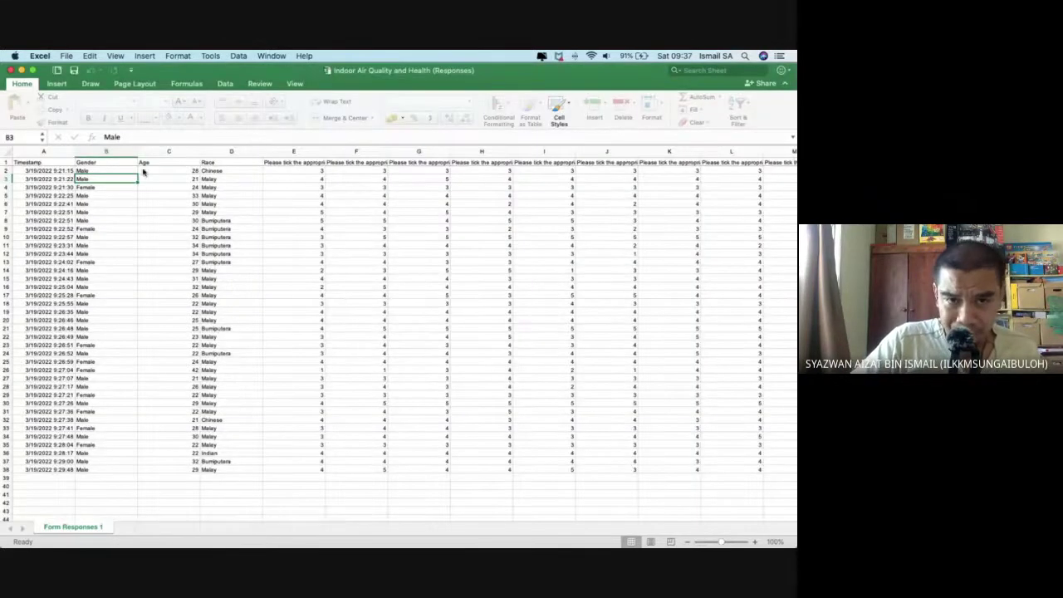
{"action": "left_click", "coordinate": [112, 154]}
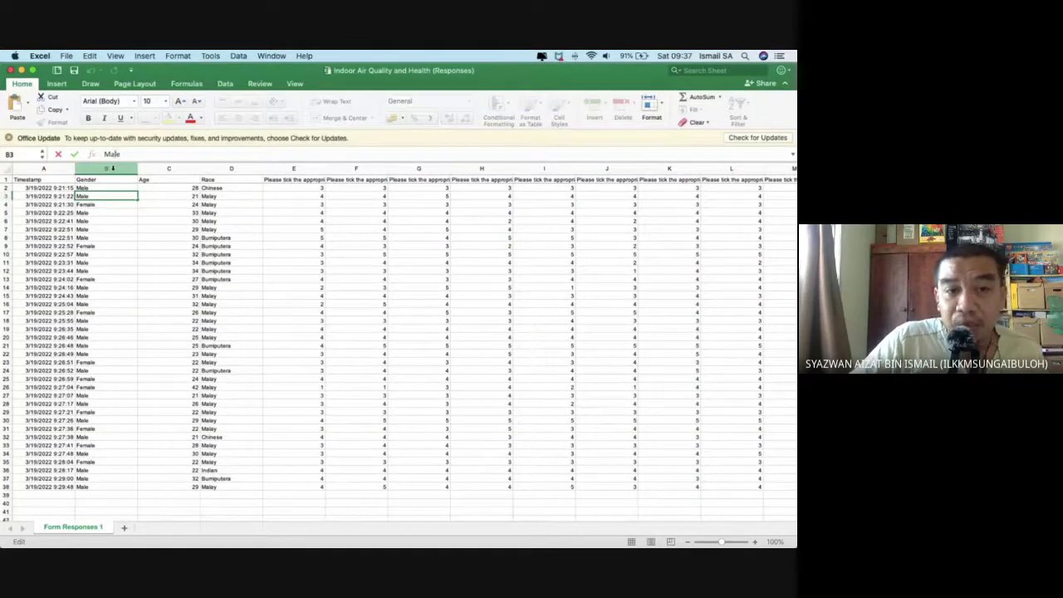
{"action": "left_click", "coordinate": [113, 169]}
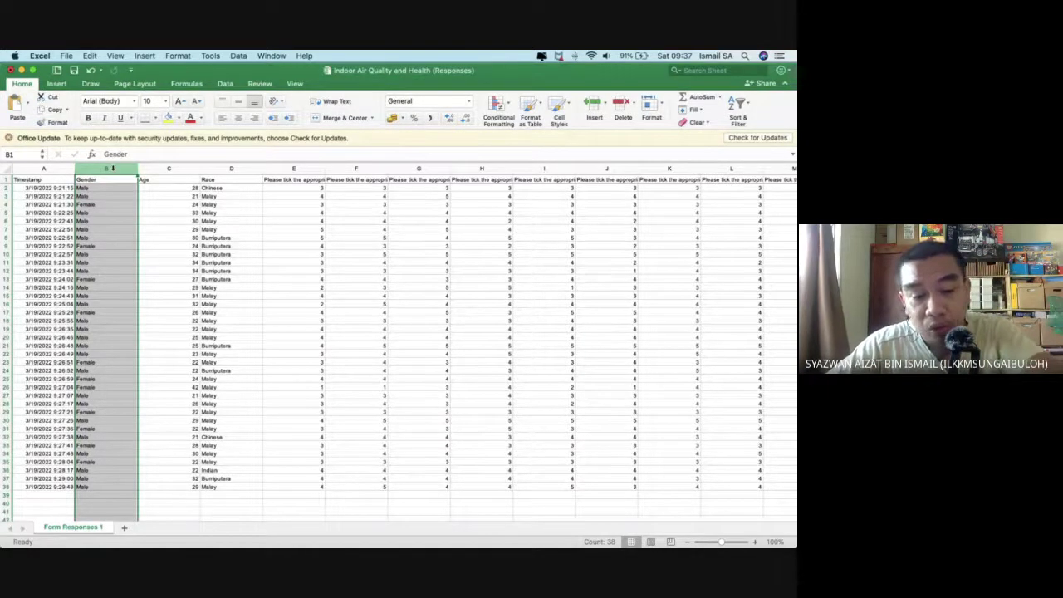
{"action": "key", "text": "ctrl+h"}
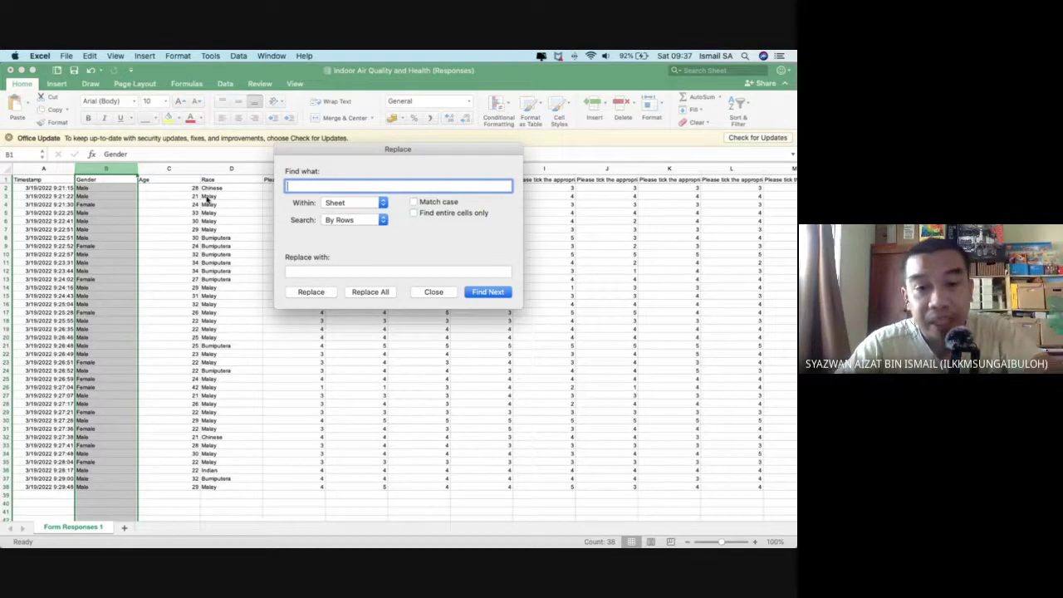
{"action": "type", "text": "female"}
{"action": "key", "text": "Tab"}
{"action": "type", "text": "2"}
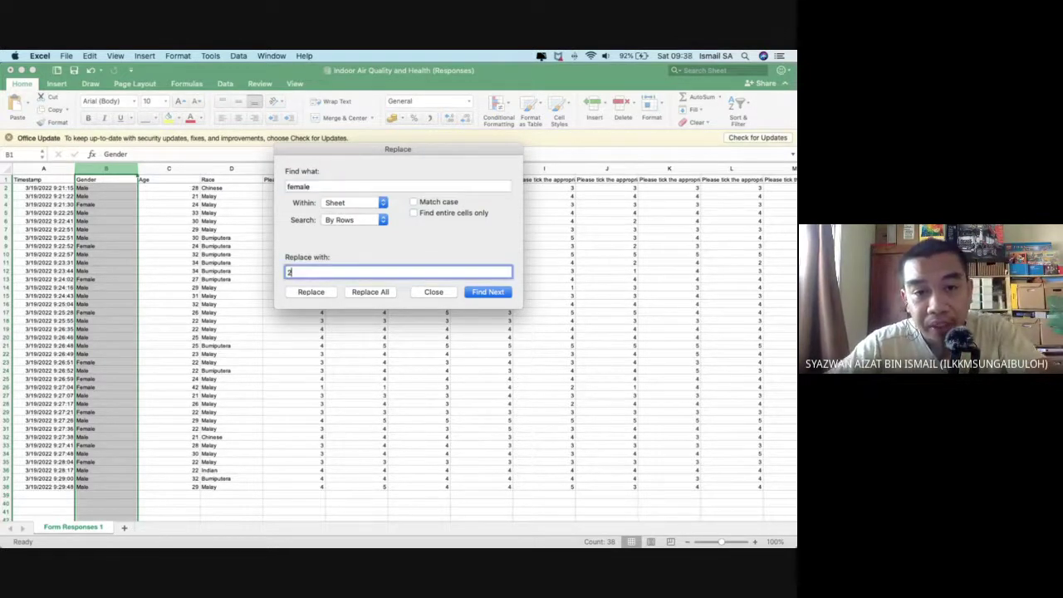
{"action": "left_click", "coordinate": [371, 292]}
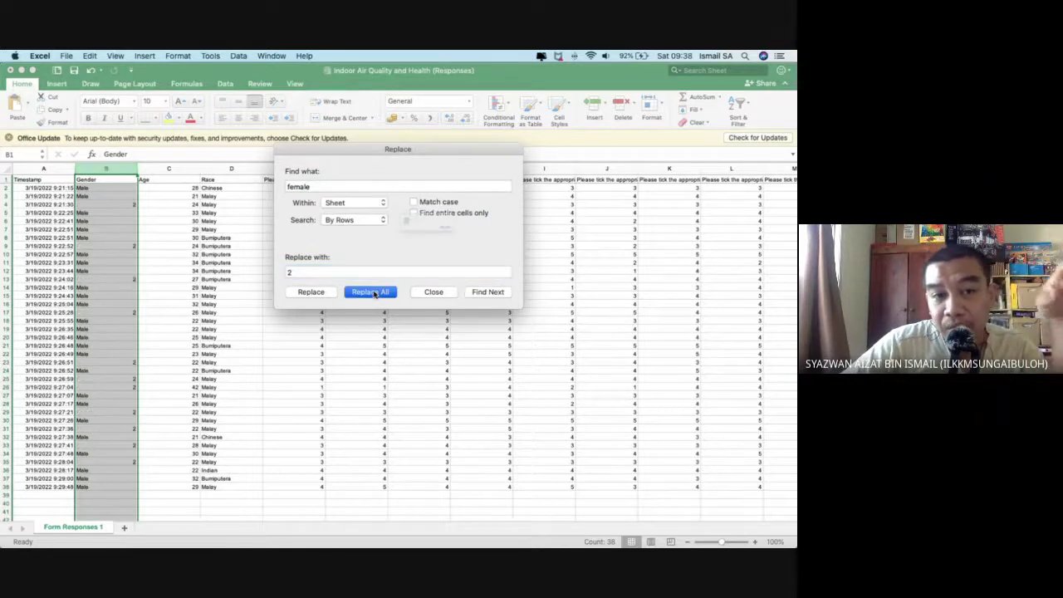
{"action": "left_click", "coordinate": [495, 250]}
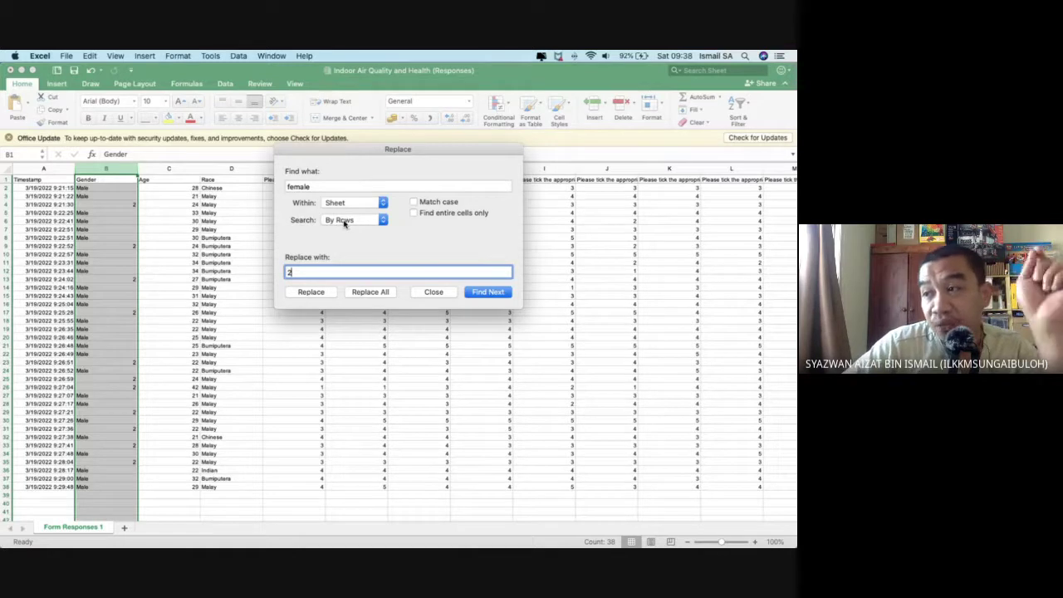
Replace every male entry in the Gender column with 1 and close the replace dialog.
{"action": "left_click", "coordinate": [334, 181]}
{"action": "type", "text": "male"}
{"action": "key", "text": "Tab"}
{"action": "type", "text": "1"}
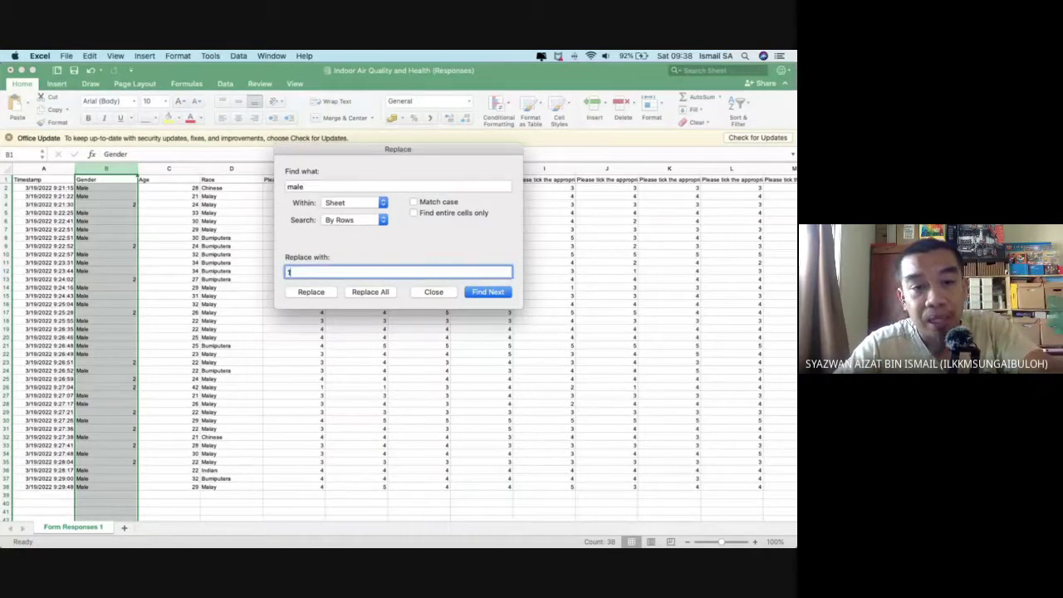
{"action": "left_click", "coordinate": [368, 294]}
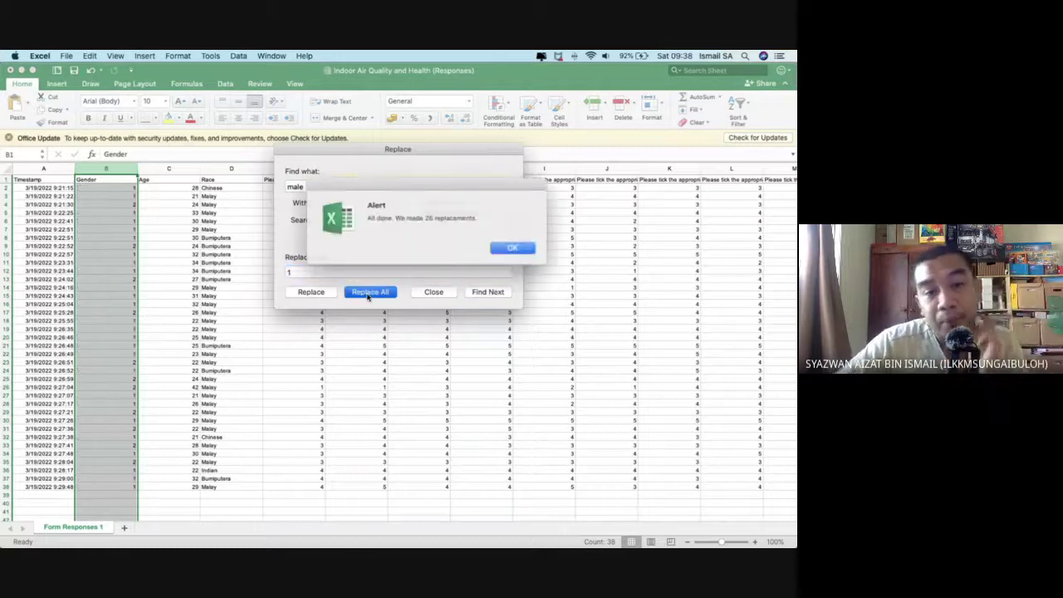
{"action": "left_click", "coordinate": [504, 252]}
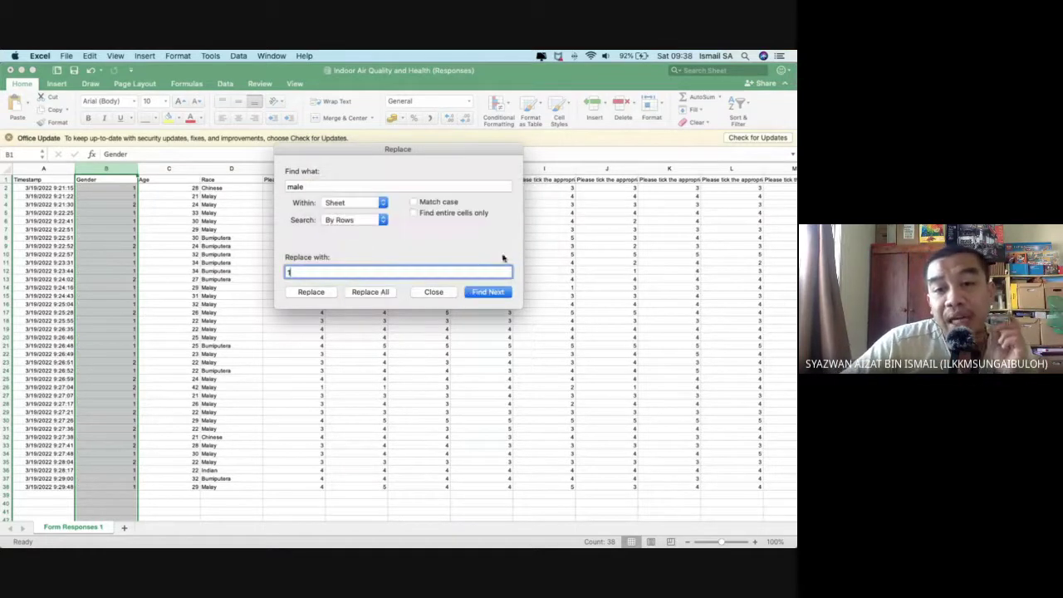
{"action": "left_click", "coordinate": [447, 293]}
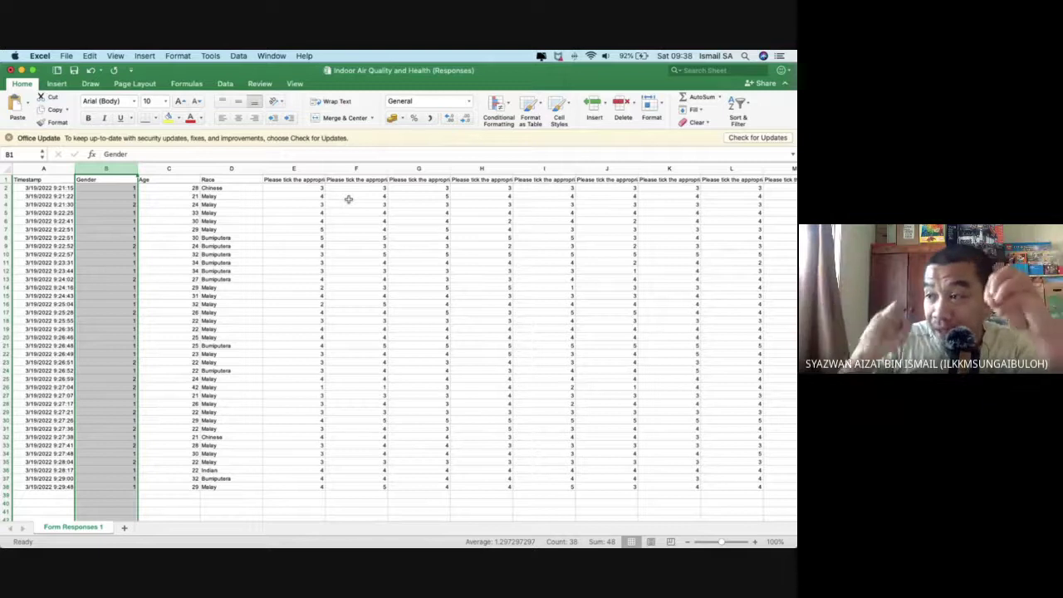
Turn on column filters for the header row of the responses table.
{"action": "left_click", "coordinate": [236, 178]}
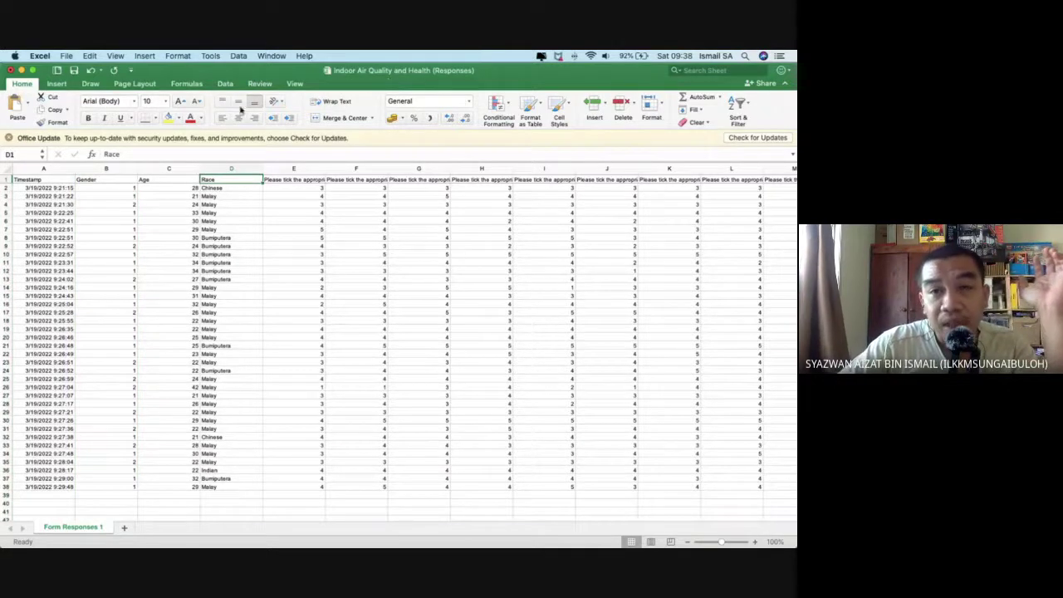
{"action": "left_click", "coordinate": [735, 107]}
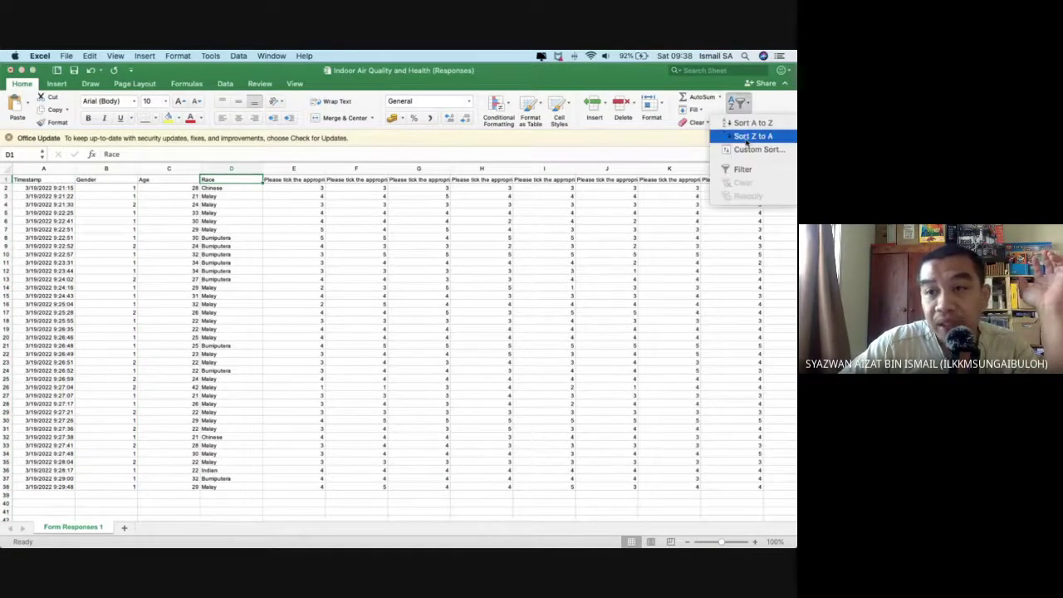
{"action": "left_click", "coordinate": [739, 169]}
{"action": "scroll", "coordinate": [170, 179], "scroll_direction": "right", "scroll_amount": 5}
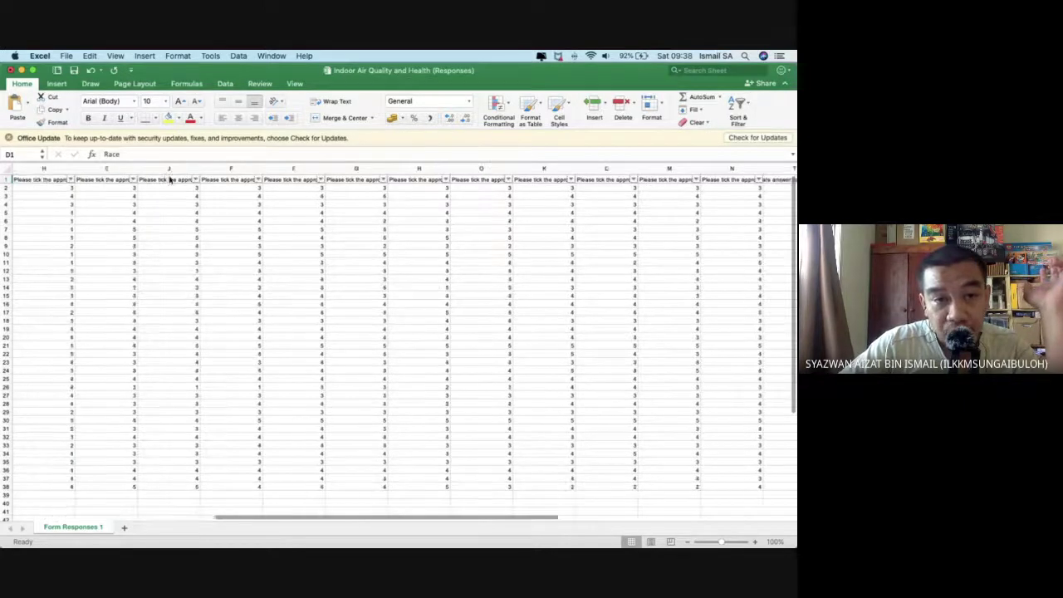
{"action": "scroll", "coordinate": [139, 191], "scroll_direction": "left", "scroll_amount": 5}
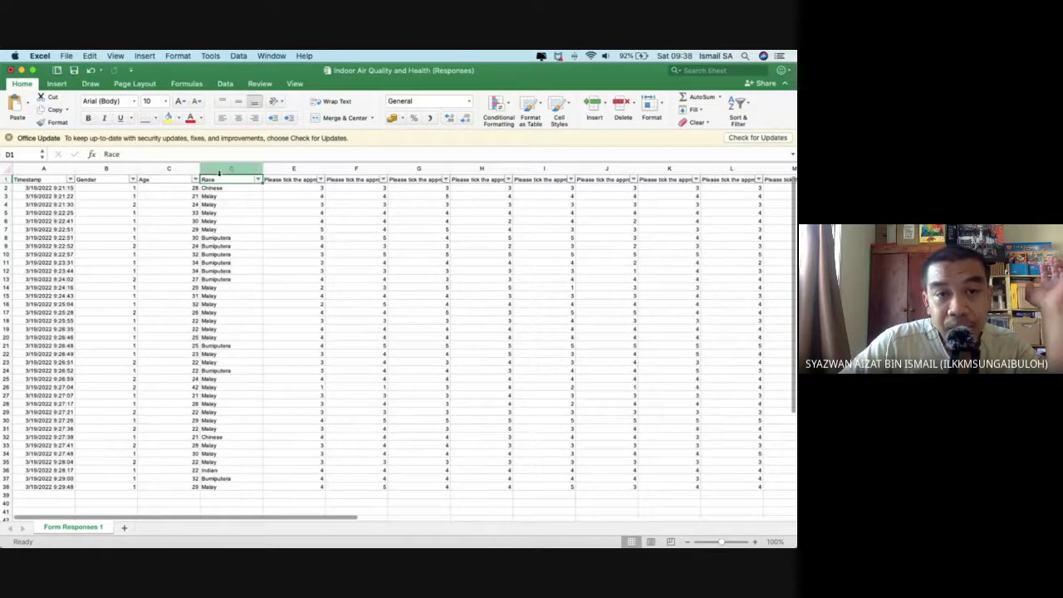
Filter the Race column to Bumiputera only and fill all of those entries with 4.
{"action": "left_click", "coordinate": [257, 180]}
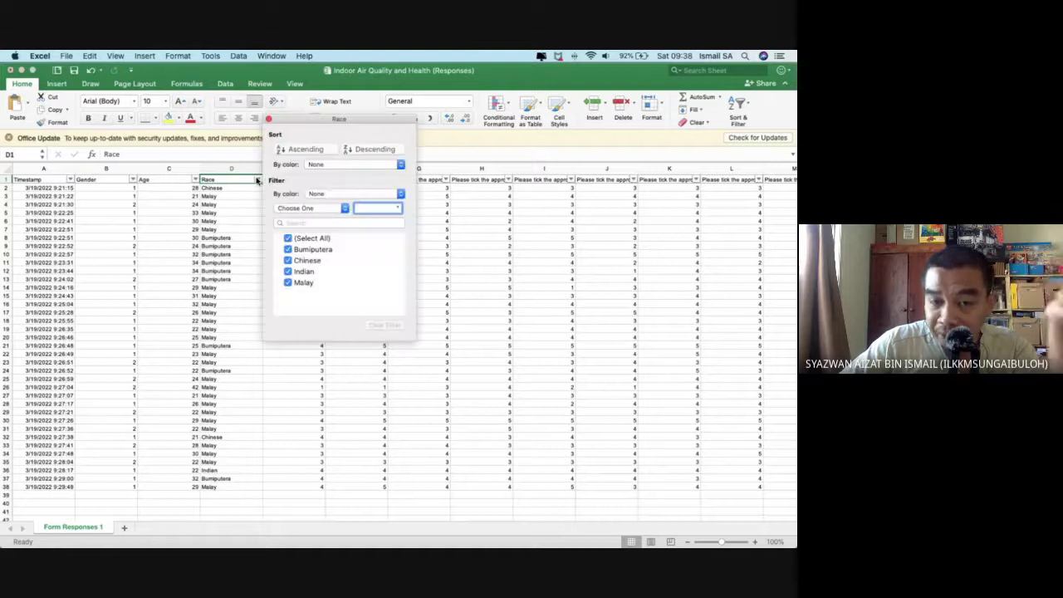
{"action": "left_click", "coordinate": [287, 237]}
{"action": "left_click", "coordinate": [287, 249]}
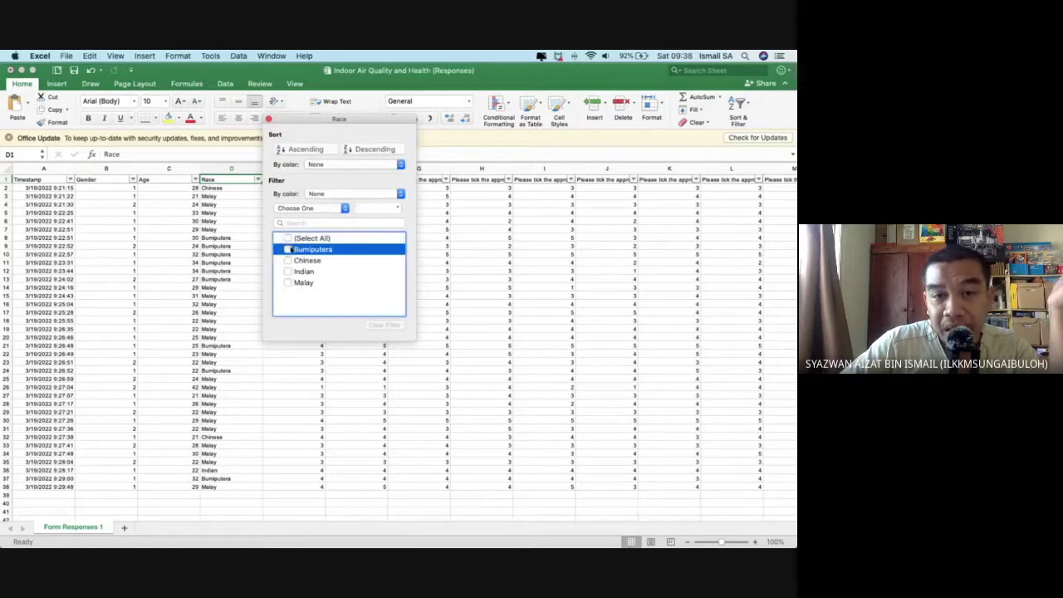
{"action": "left_click", "coordinate": [231, 191]}
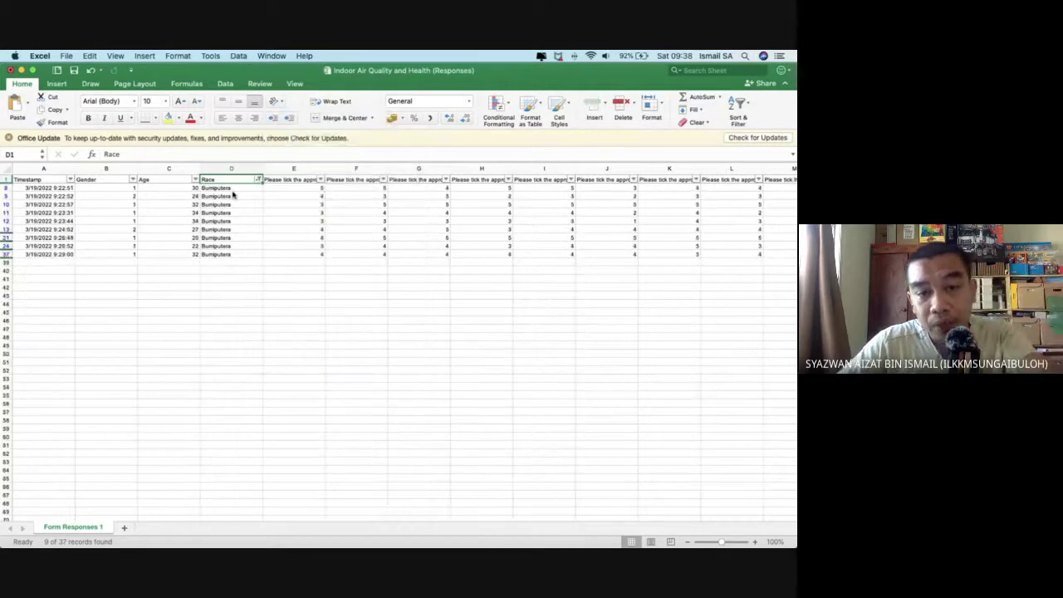
{"action": "left_click", "coordinate": [224, 189]}
{"action": "type", "text": "4"}
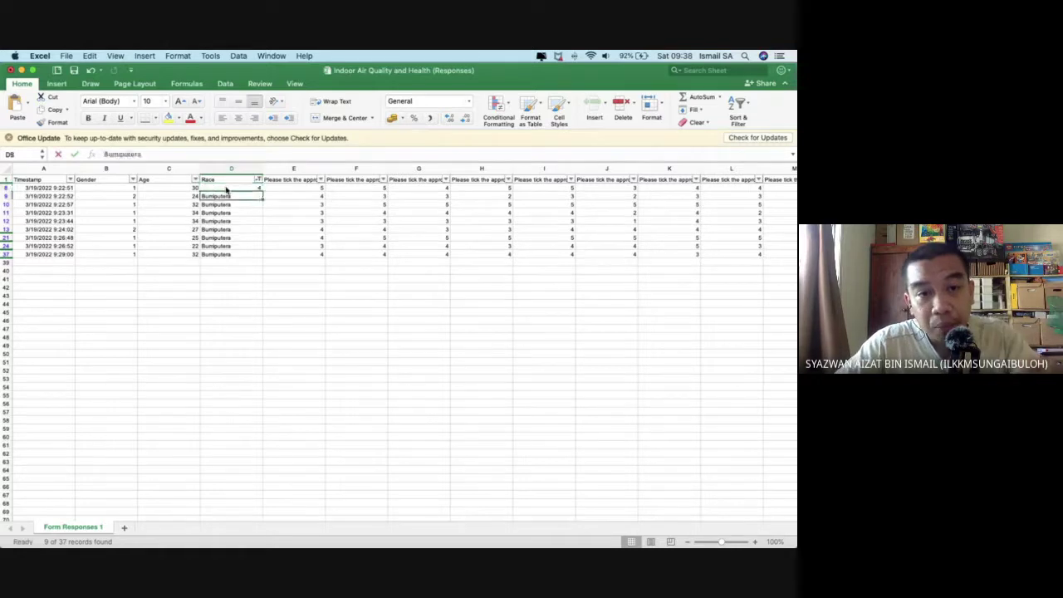
{"action": "double_click", "coordinate": [262, 190]}
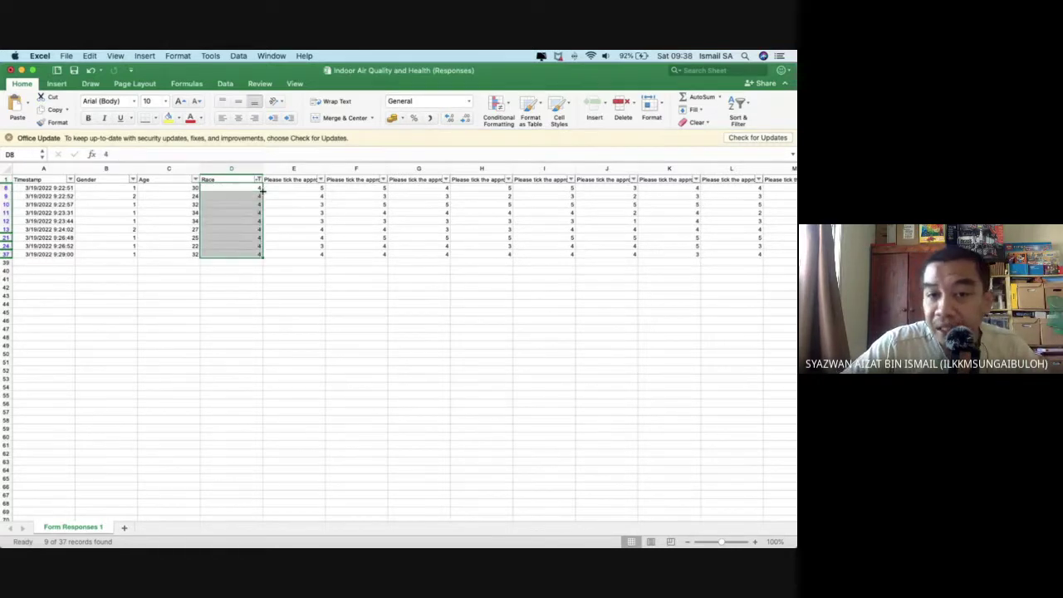
Filter the Race column to Malay only and fill all of those entries with 1.
{"action": "left_click", "coordinate": [258, 179]}
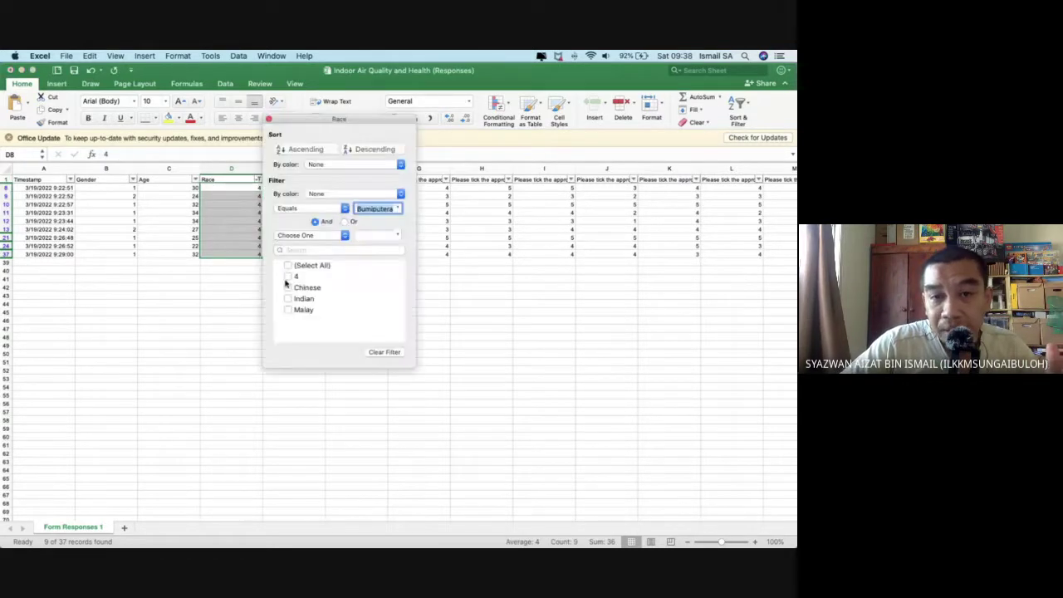
{"action": "left_click", "coordinate": [288, 310]}
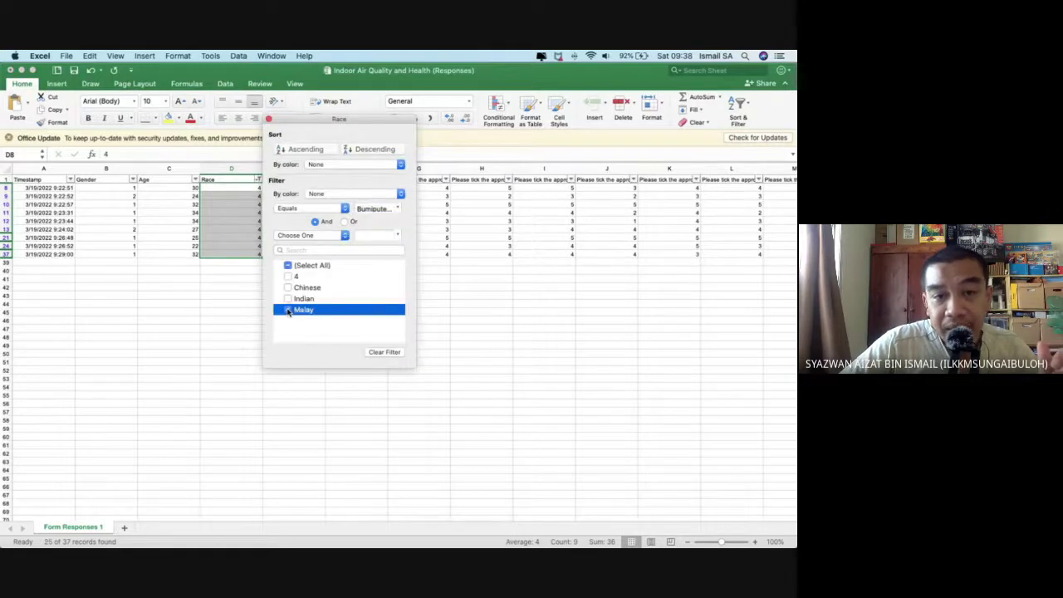
{"action": "left_click", "coordinate": [221, 191]}
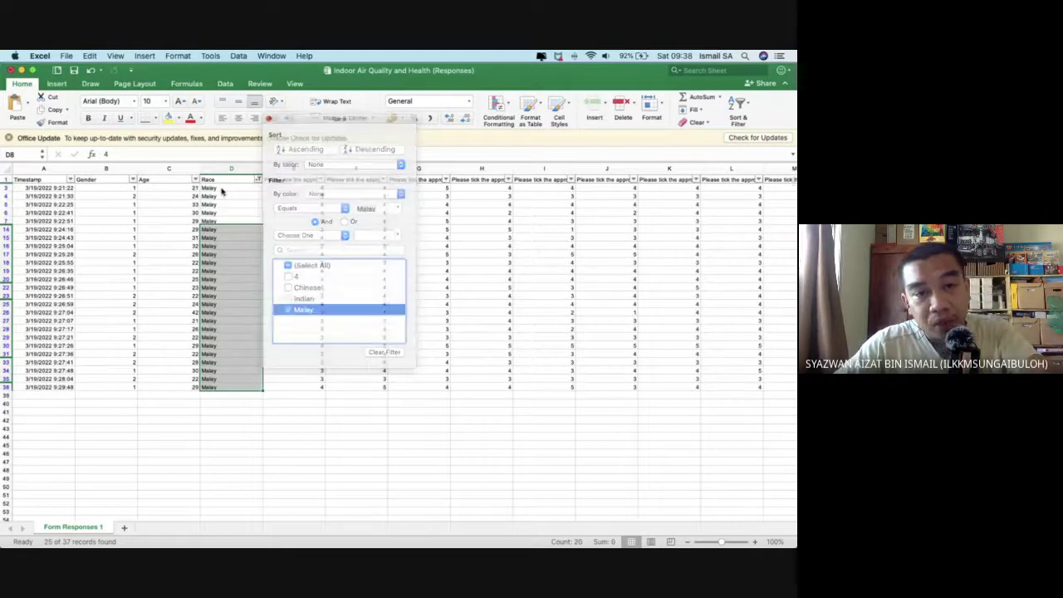
{"action": "left_click", "coordinate": [220, 192]}
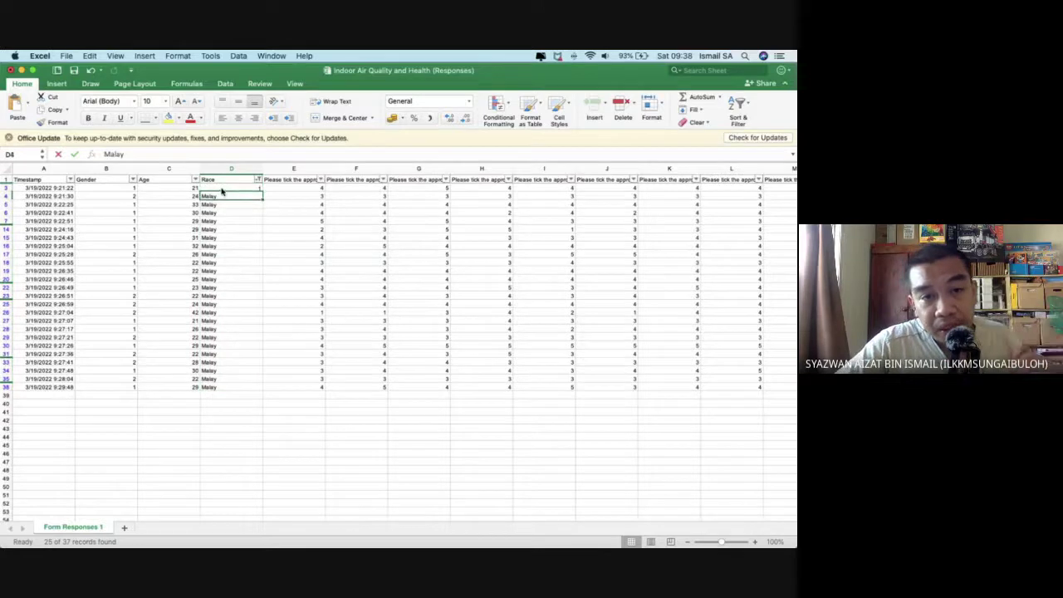
{"action": "left_click", "coordinate": [234, 188]}
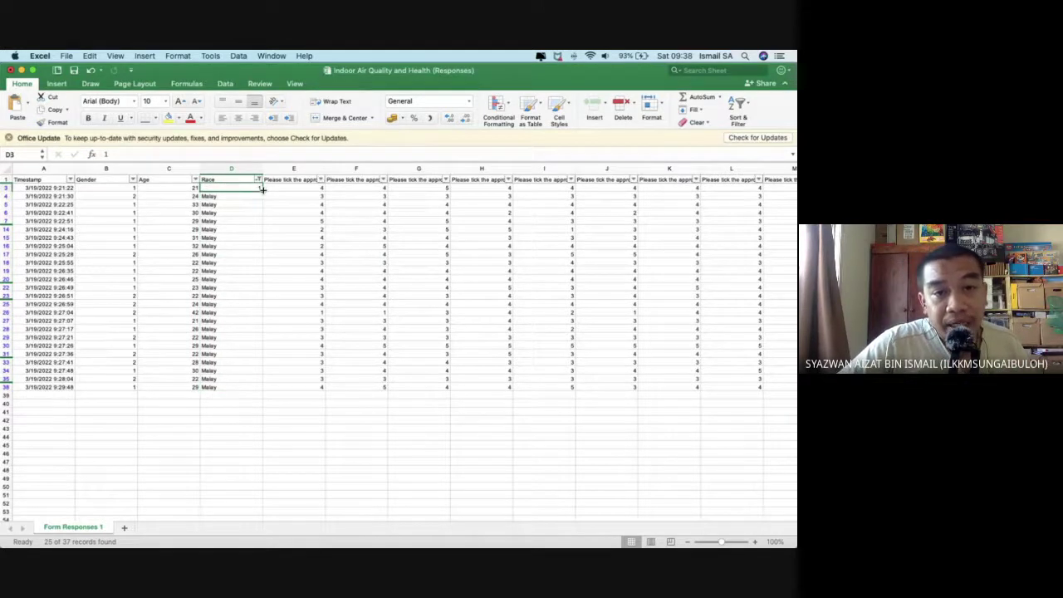
{"action": "double_click", "coordinate": [261, 189]}
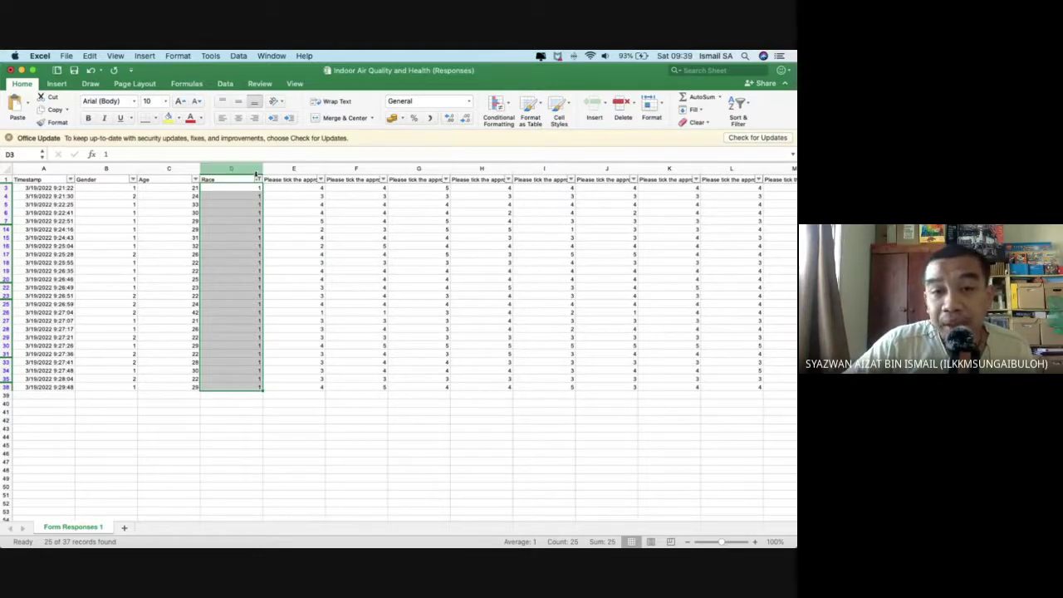
Filter the Race column to Chinese only and replace both entries with 2.
{"action": "left_click", "coordinate": [260, 180]}
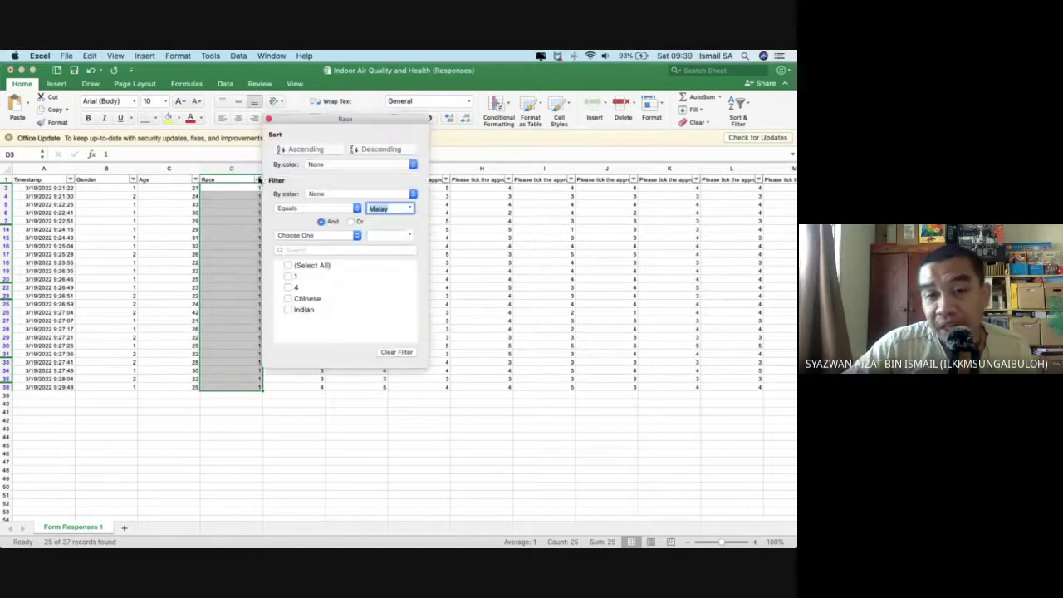
{"action": "left_click", "coordinate": [287, 299]}
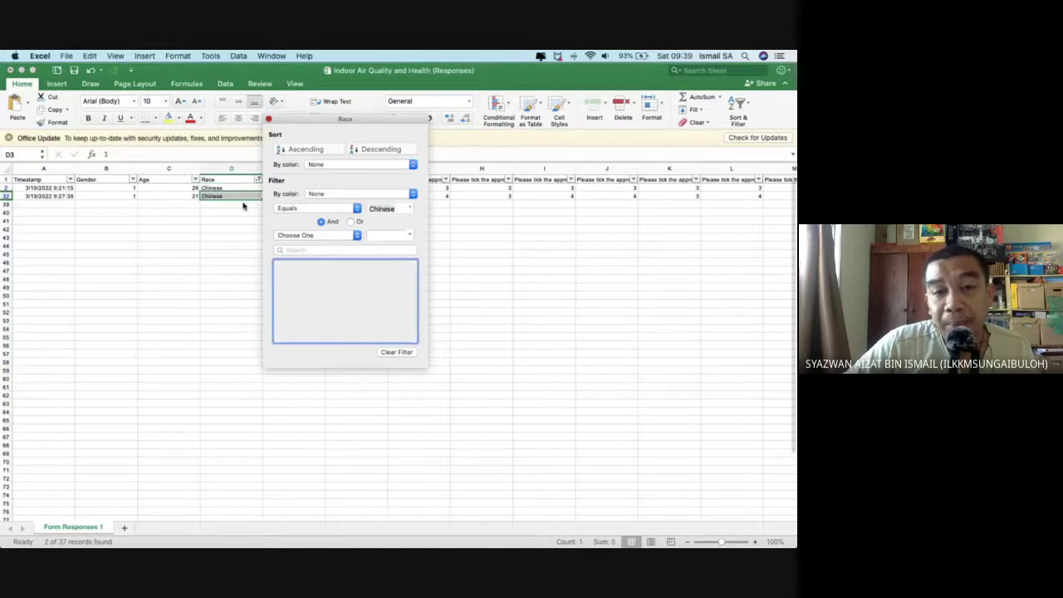
{"action": "left_click", "coordinate": [238, 184]}
{"action": "left_click", "coordinate": [239, 184]}
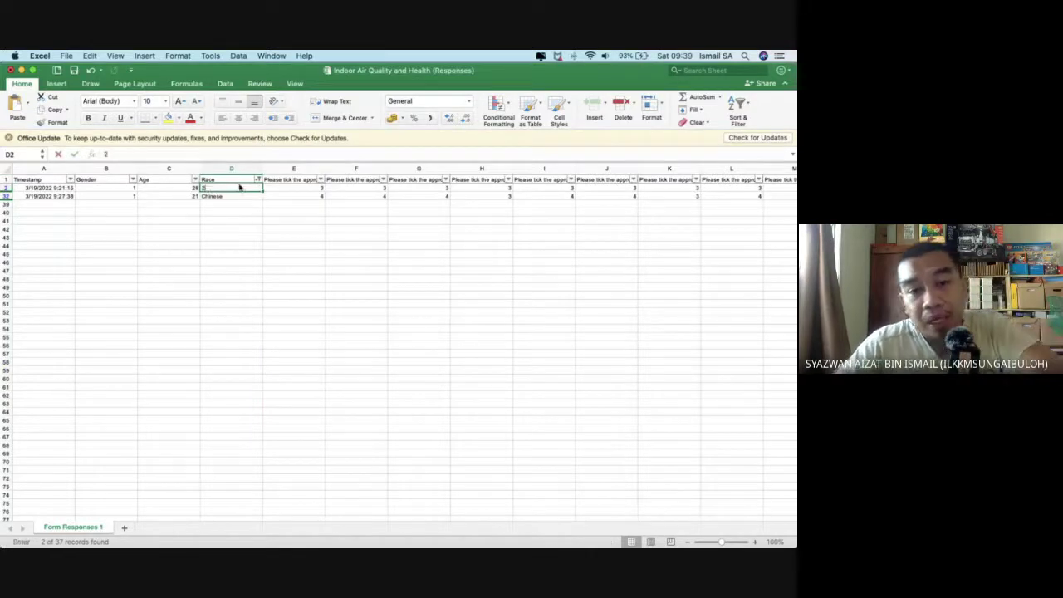
{"action": "type", "text": "2"}
{"action": "key", "text": "Return"}
{"action": "type", "text": "2"}
{"action": "key", "text": "Return"}
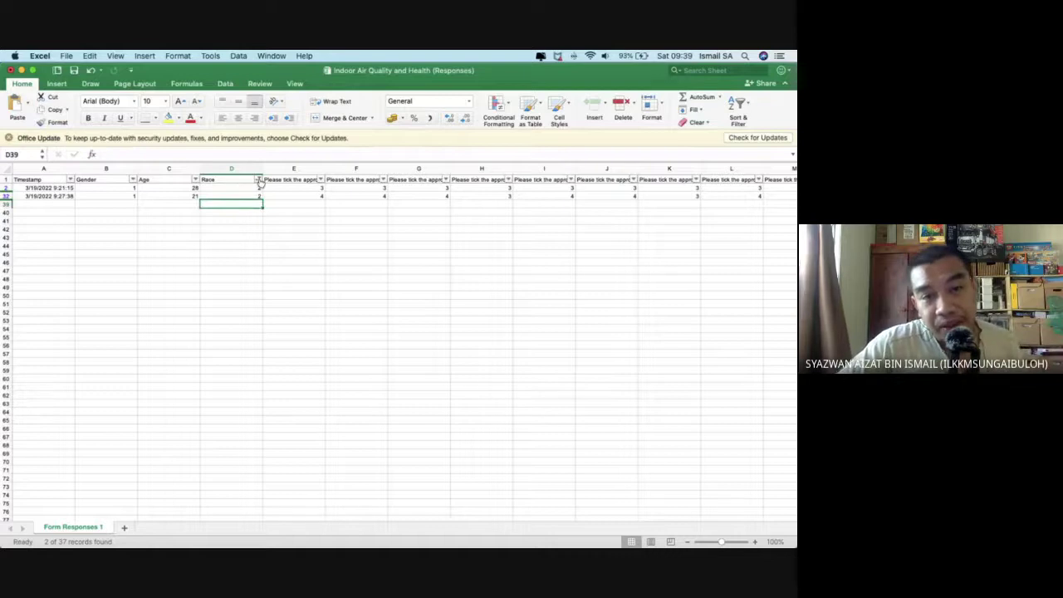
Filter the Race column to Indian only and replace the entry with 3.
{"action": "left_click", "coordinate": [258, 180]}
{"action": "left_click", "coordinate": [288, 298]}
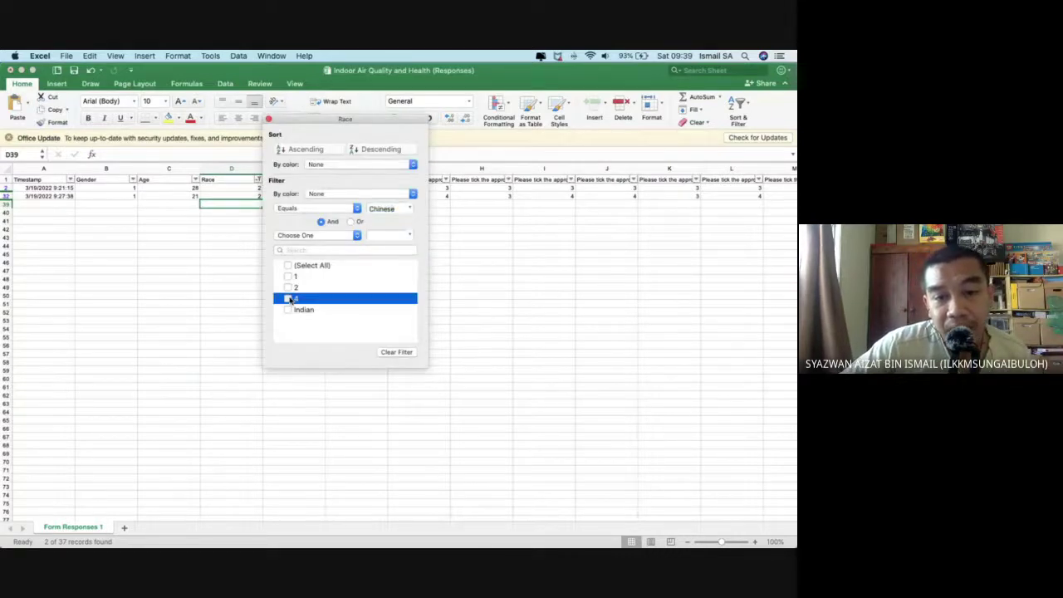
{"action": "left_click", "coordinate": [289, 309]}
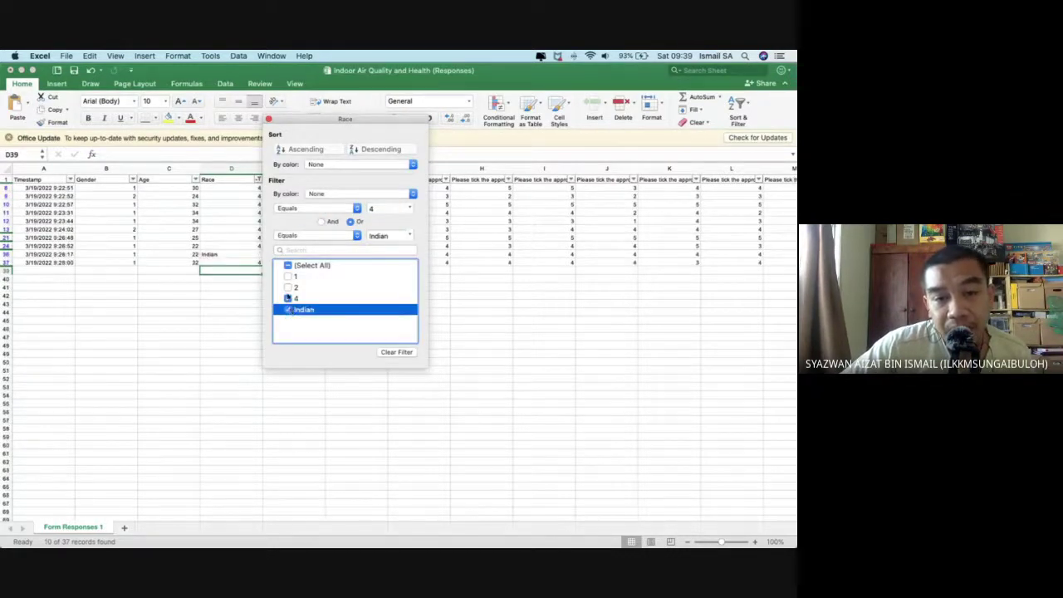
{"action": "left_click", "coordinate": [288, 298]}
{"action": "left_click", "coordinate": [217, 225]}
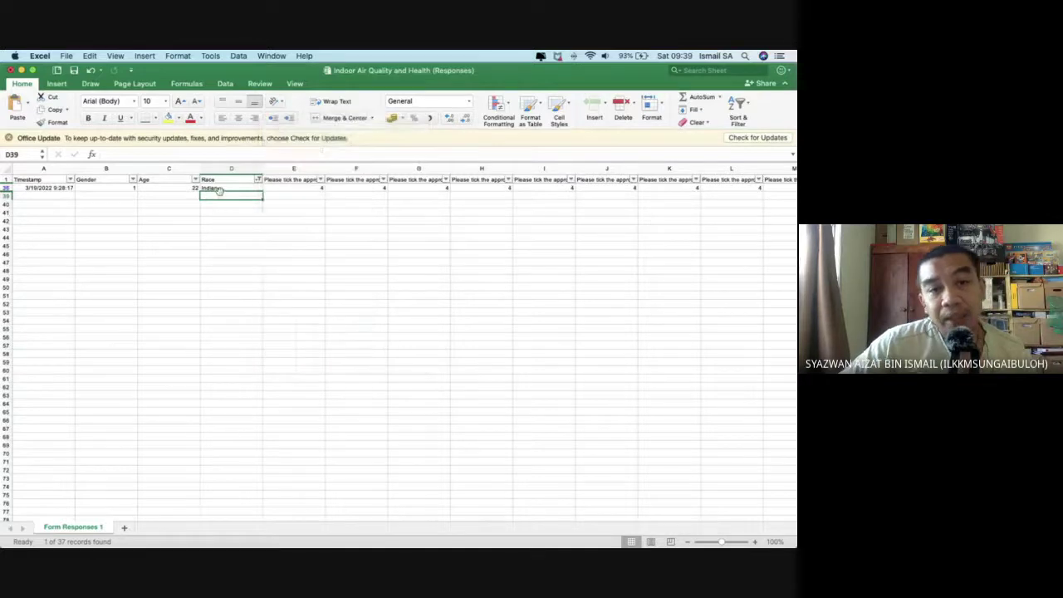
{"action": "left_click", "coordinate": [220, 187]}
{"action": "type", "text": "3"}
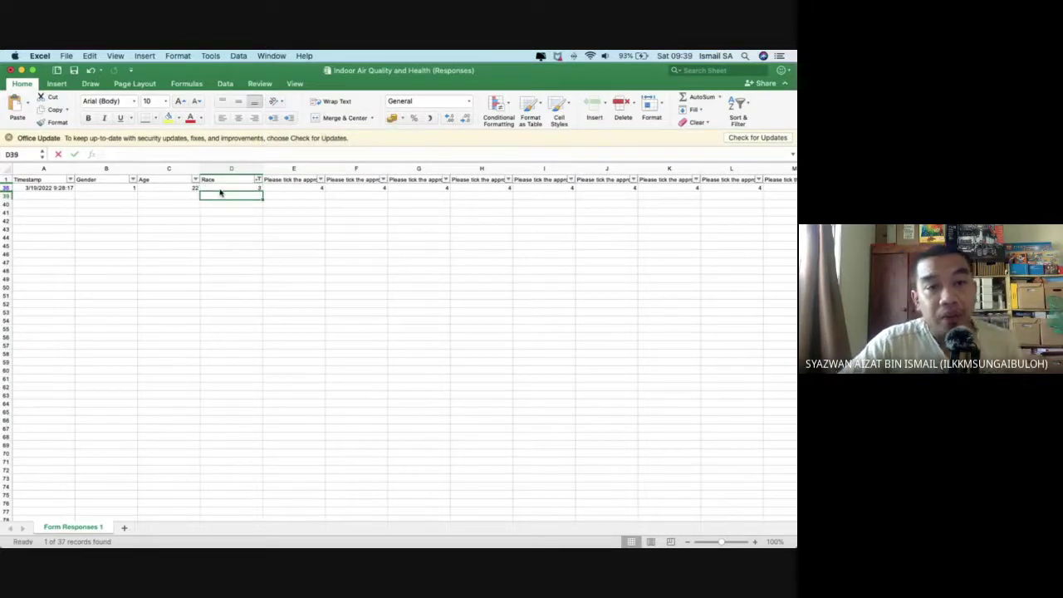
Reset the Race filter to select all values and close the filter settings.
{"action": "left_click", "coordinate": [258, 179]}
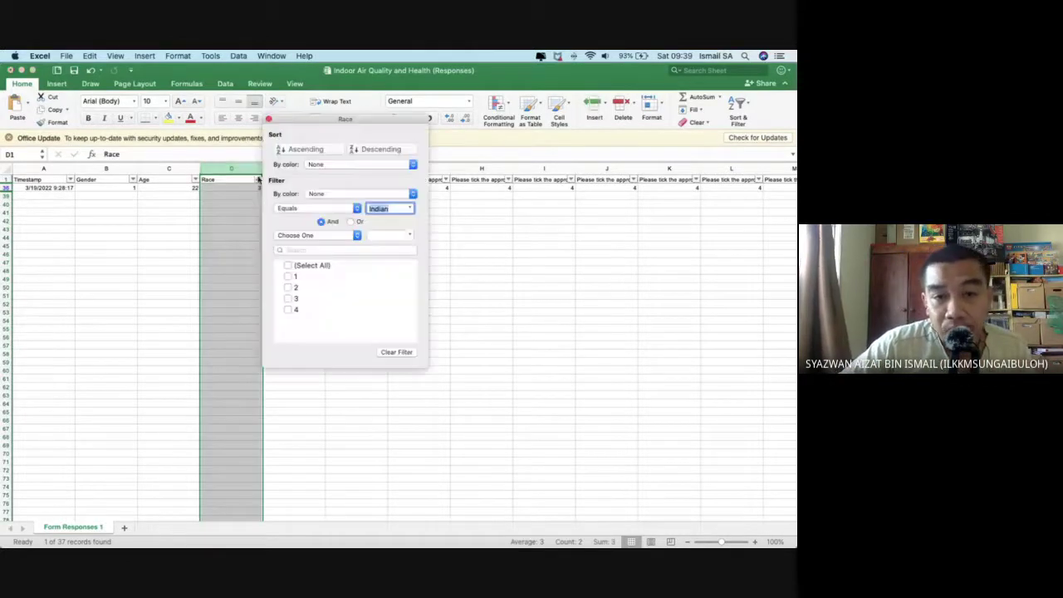
{"action": "left_click", "coordinate": [288, 265]}
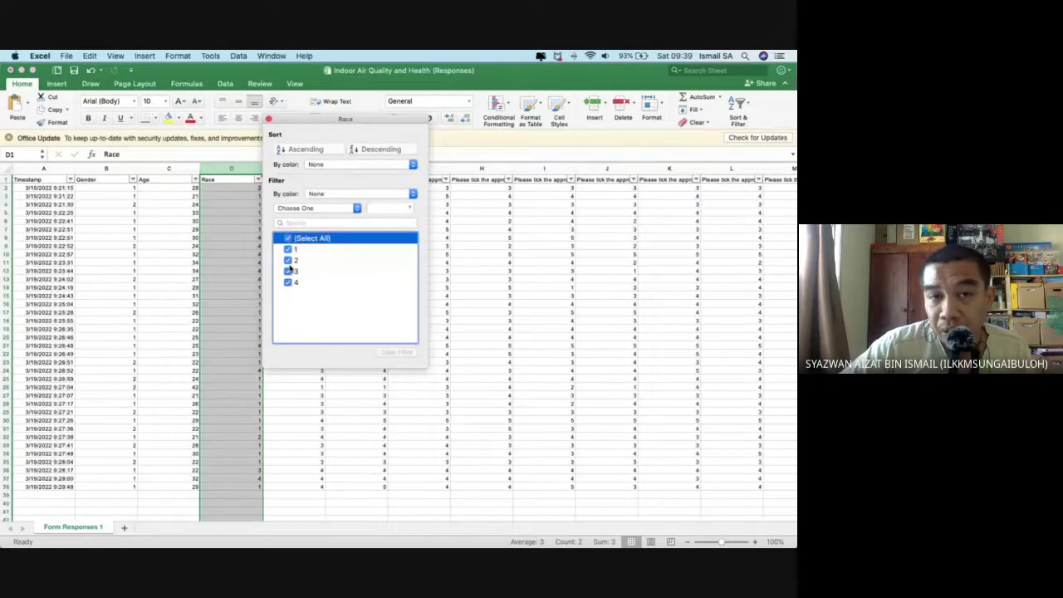
{"action": "left_click", "coordinate": [178, 261]}
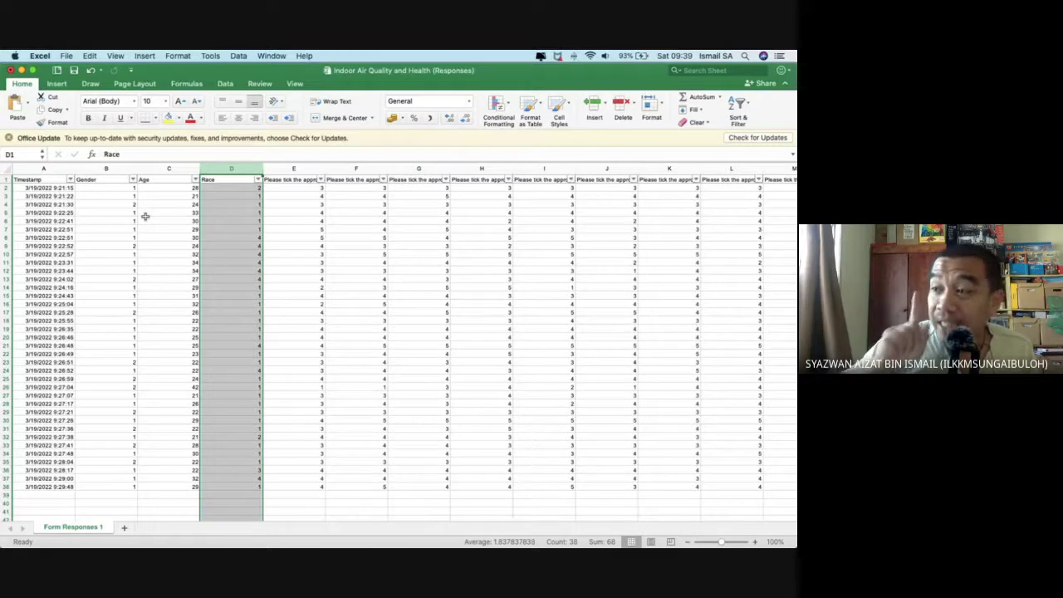
Insert a new column before Gender and give it the heading id.
{"action": "left_click", "coordinate": [109, 168]}
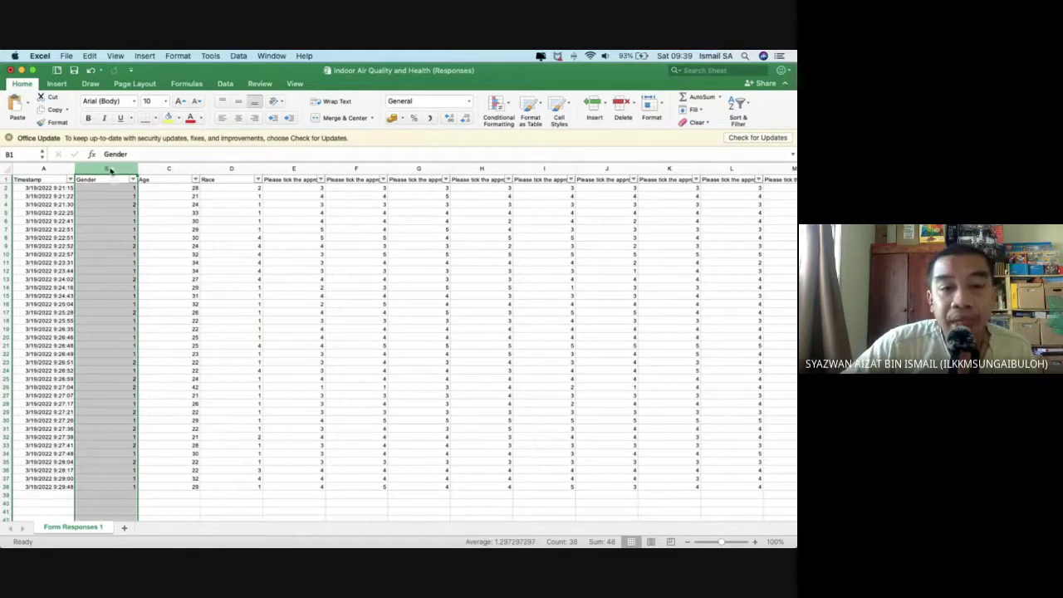
{"action": "right_click", "coordinate": [111, 168]}
{"action": "key", "text": "Escape"}
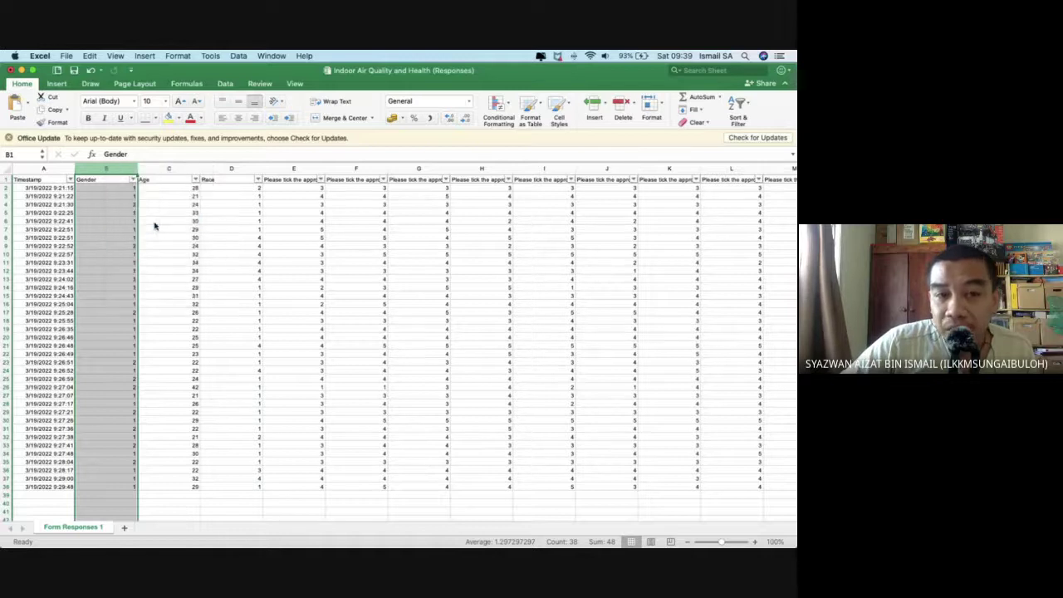
{"action": "double_click", "coordinate": [102, 178]}
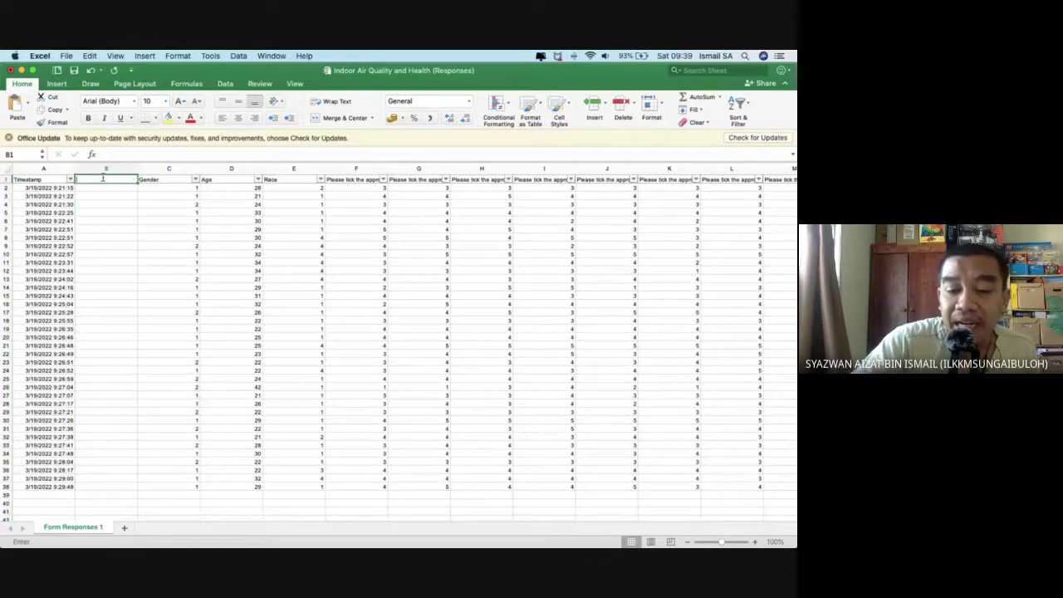
{"action": "type", "text": "id"}
{"action": "key", "text": "Return"}
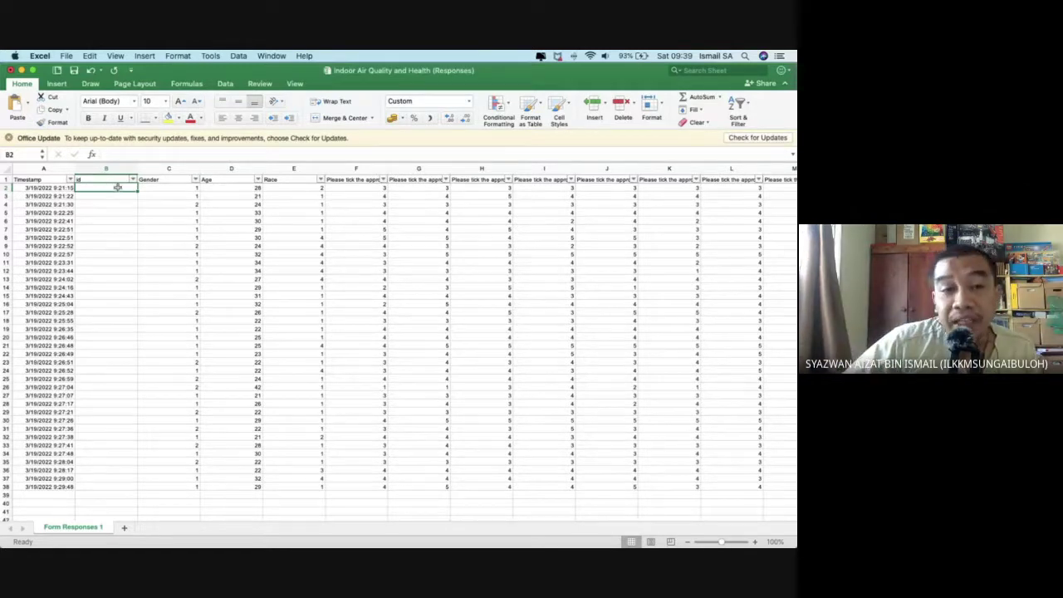
Format the whole id column as Number with 2 decimal places.
{"action": "left_click", "coordinate": [106, 168]}
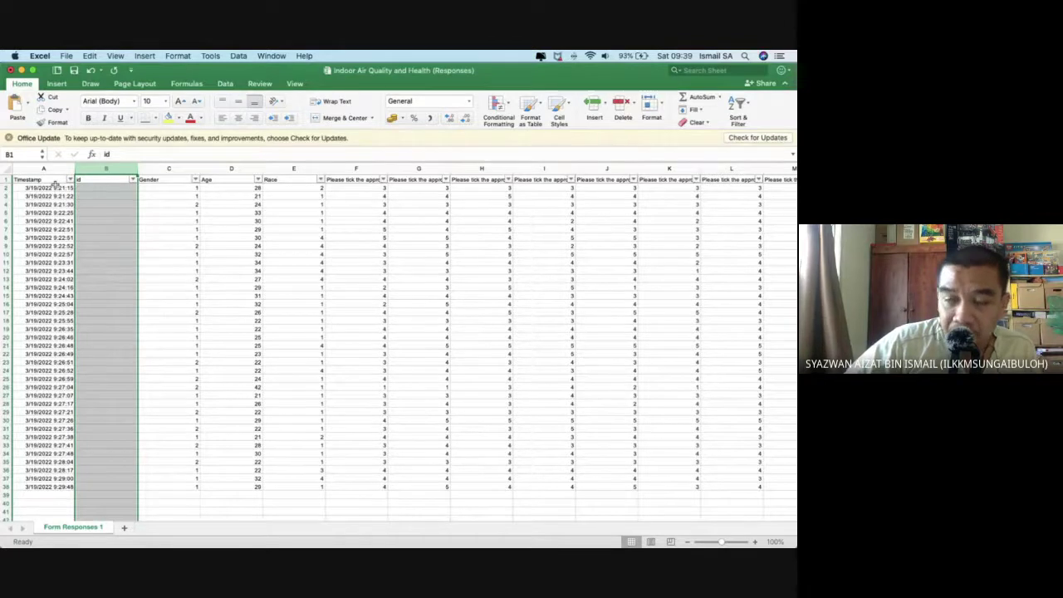
{"action": "right_click", "coordinate": [95, 170]}
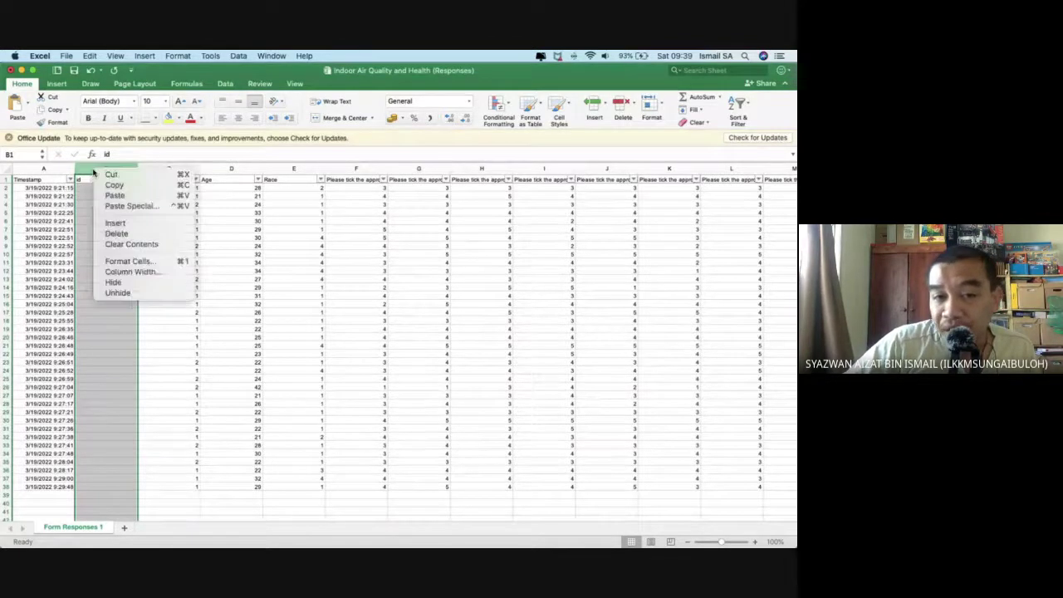
{"action": "left_click", "coordinate": [158, 266]}
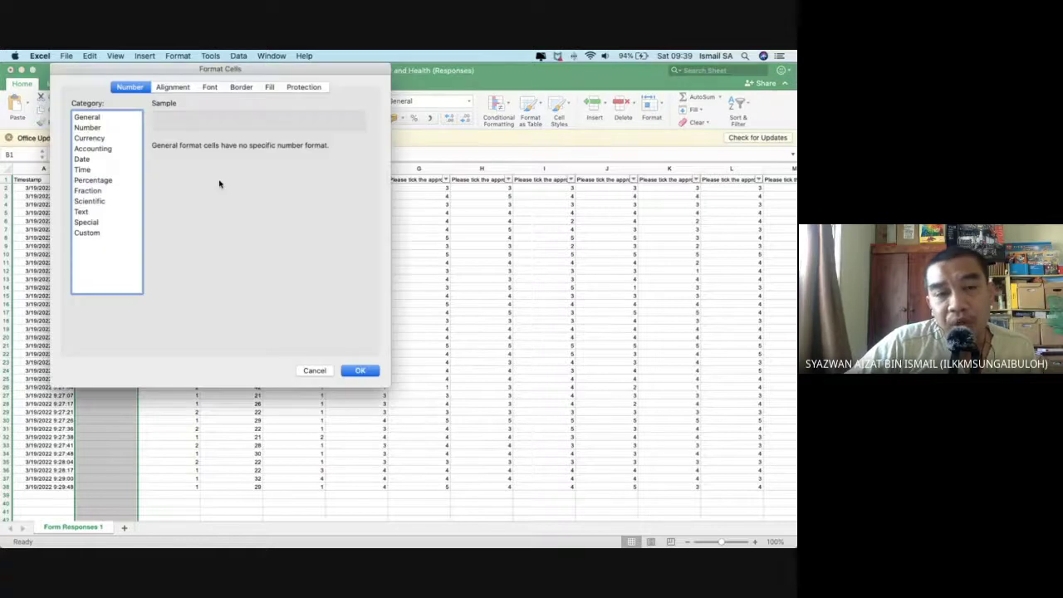
{"action": "left_click", "coordinate": [117, 130]}
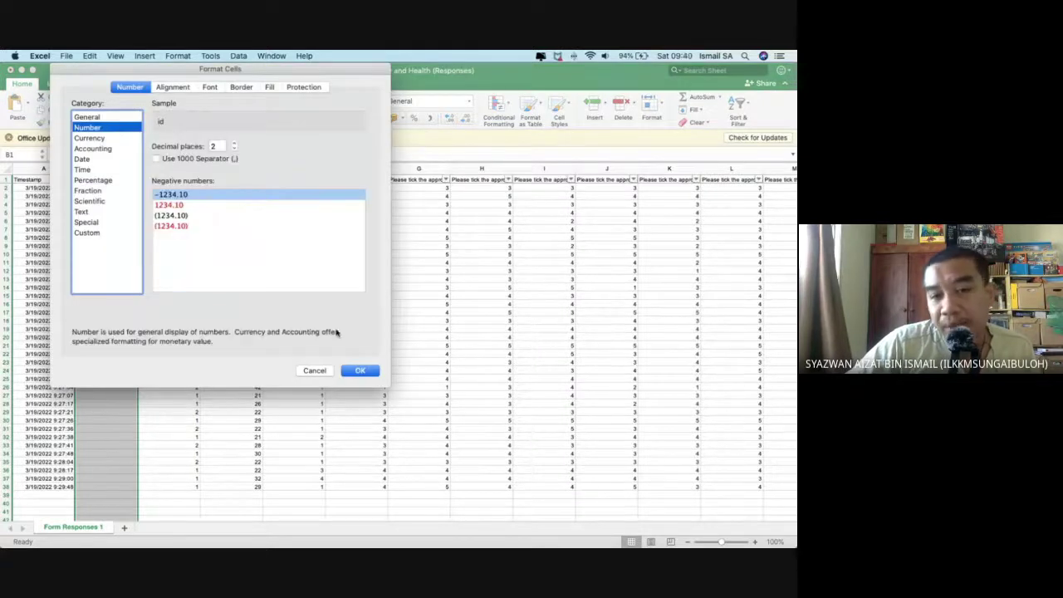
{"action": "left_click", "coordinate": [358, 369]}
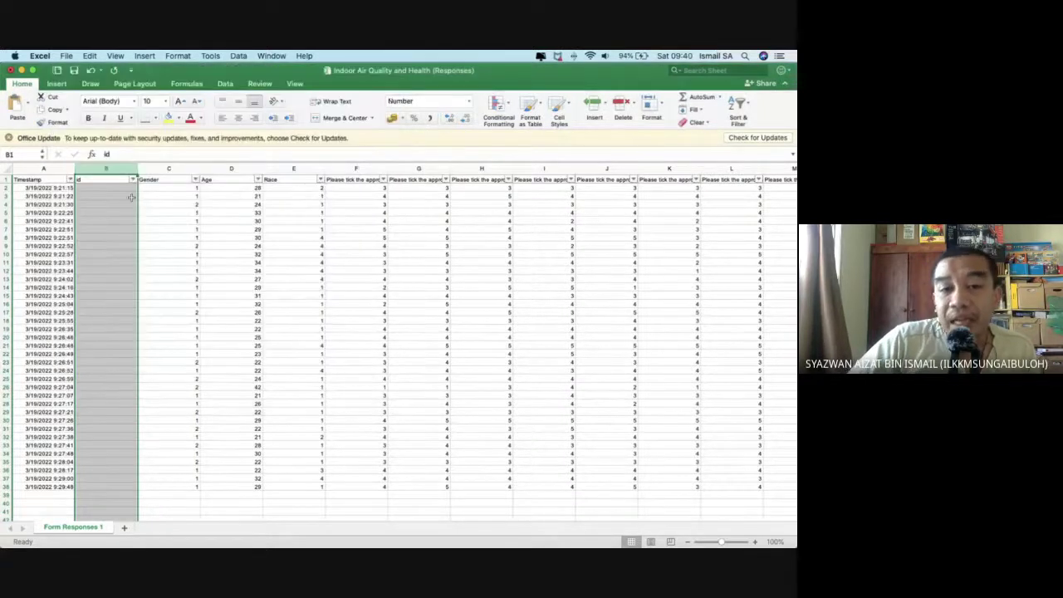
Number the responses in the id column consecutively from 1 to 37, filling down from the first two values.
{"action": "left_click", "coordinate": [129, 189]}
{"action": "type", "text": "1"}
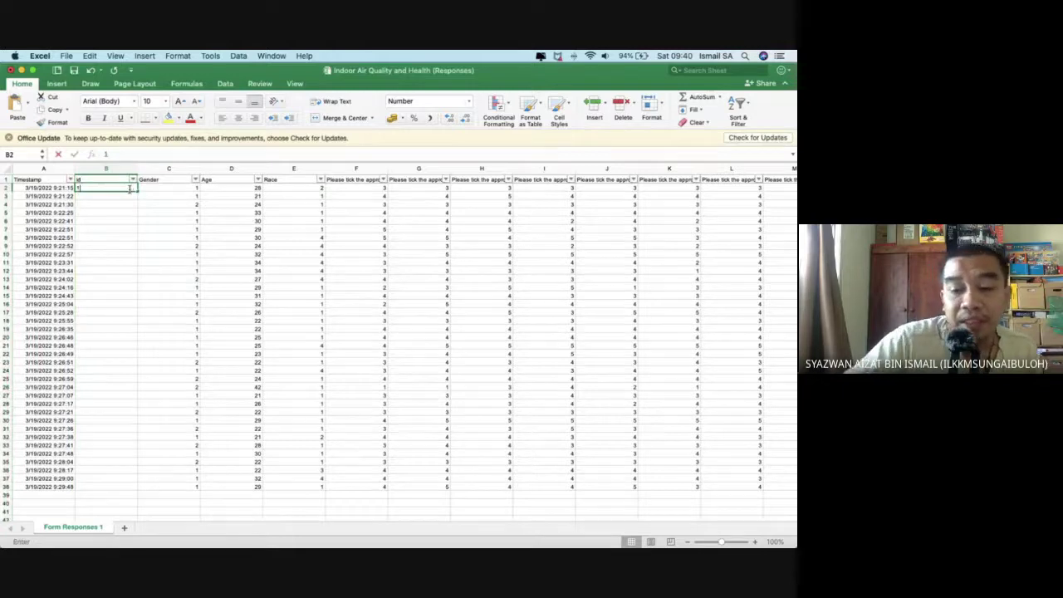
{"action": "key", "text": "Return"}
{"action": "type", "text": "2"}
{"action": "key", "text": "Return"}
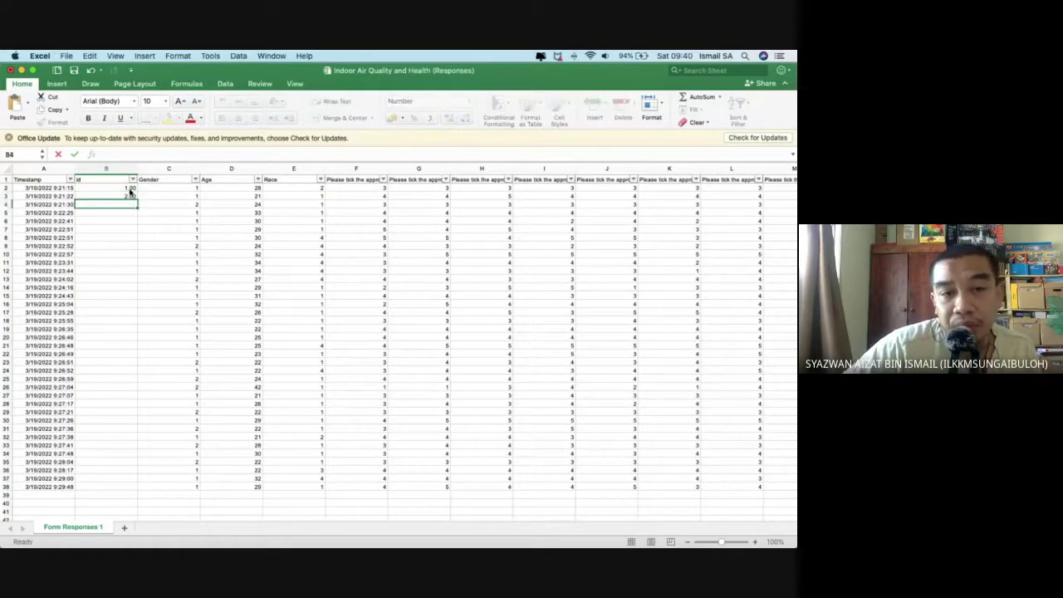
{"action": "left_click_drag", "start_coordinate": [130, 191], "coordinate": [137, 491]}
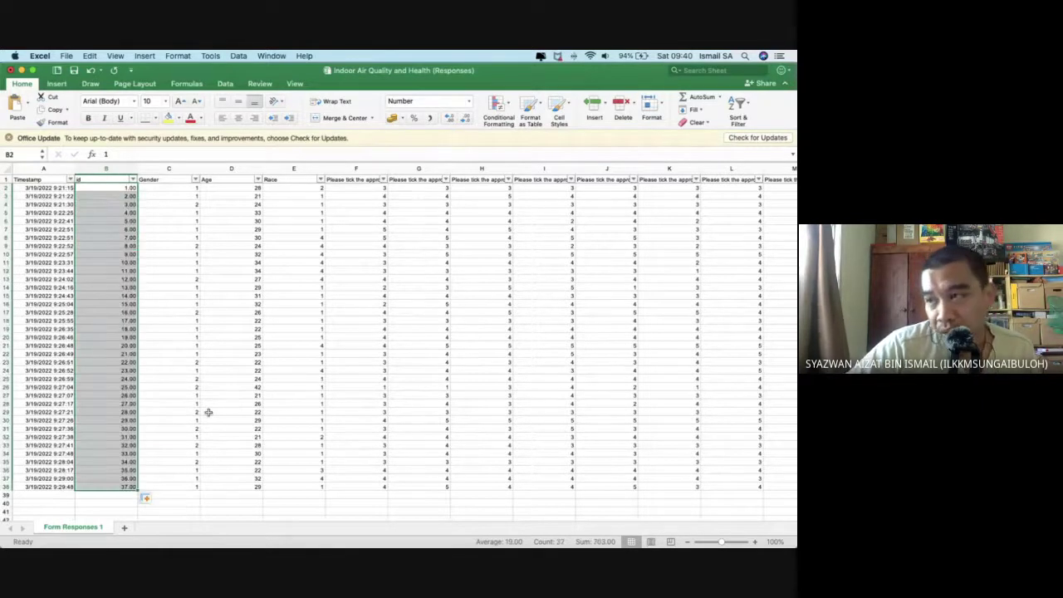
{"action": "left_click", "coordinate": [161, 189]}
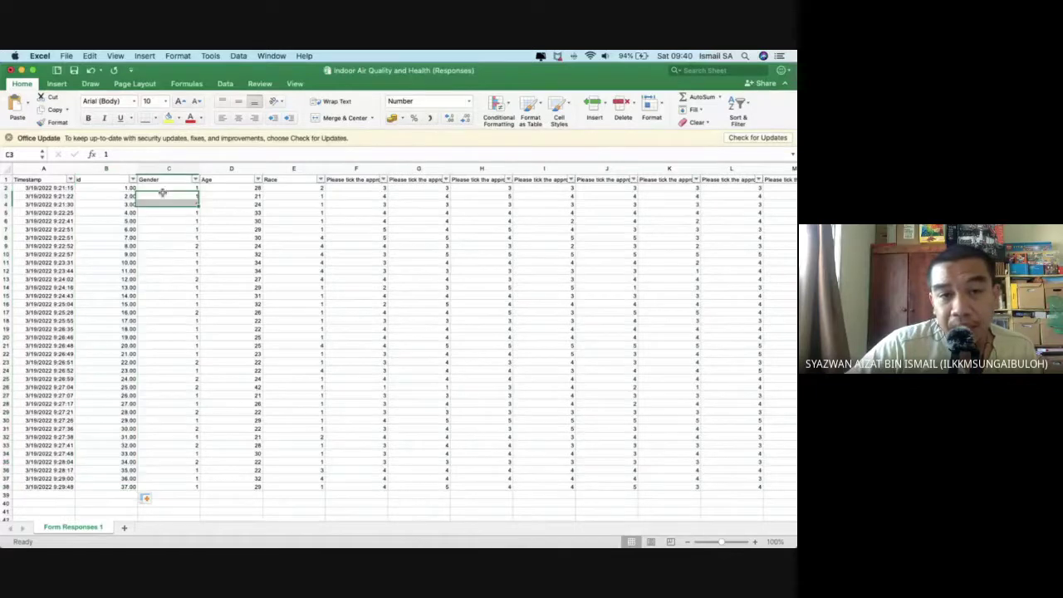
Copy all response data from the first id value through the last question column, leaving out the headings and timestamps.
{"action": "left_click", "coordinate": [130, 189]}
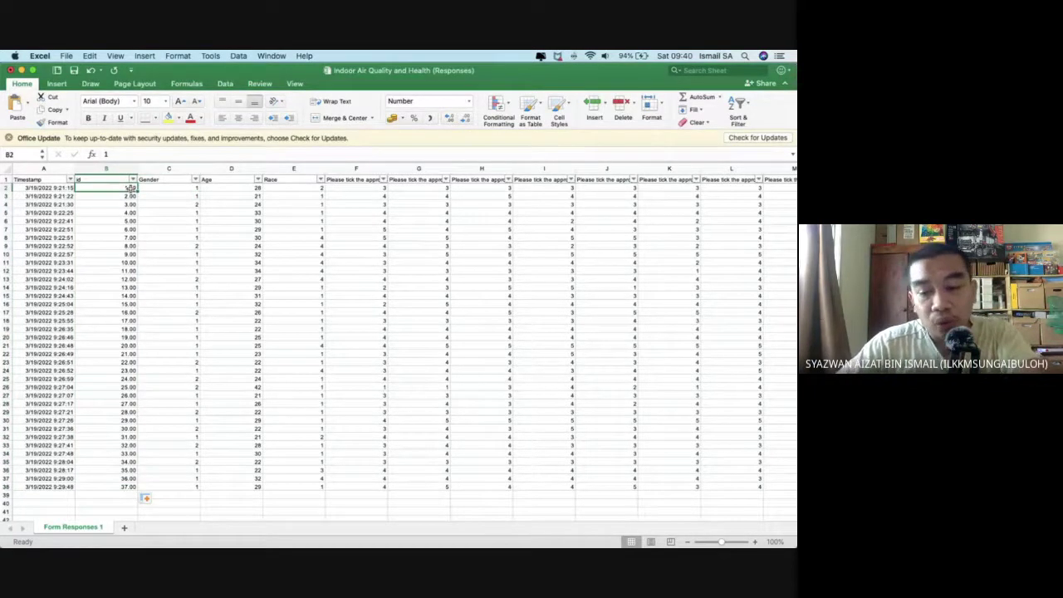
{"action": "key", "text": "super+shift+Right"}
{"action": "key", "text": "super+shift+Down"}
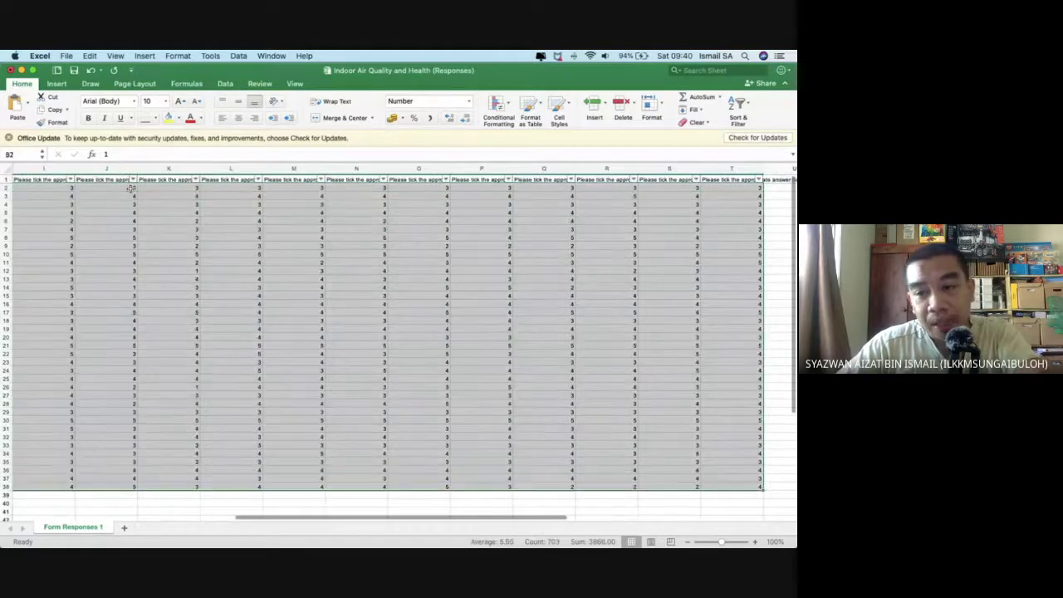
{"action": "key", "text": "super+c"}
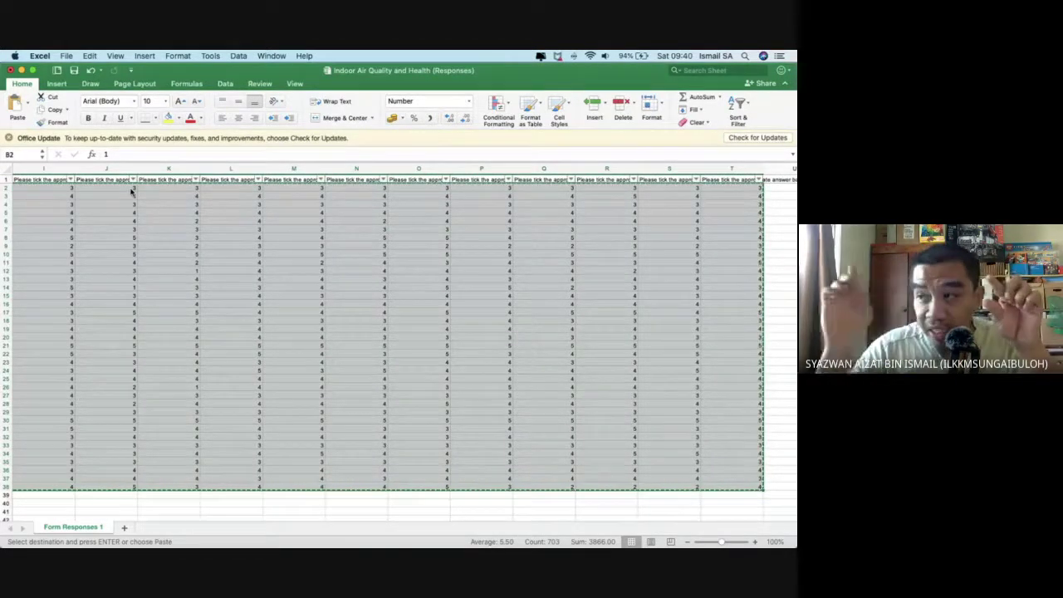
Switch to SPSS and paste the copied responses into the data grid starting at the first id cell.
{"action": "key", "text": "ctrl+Up"}
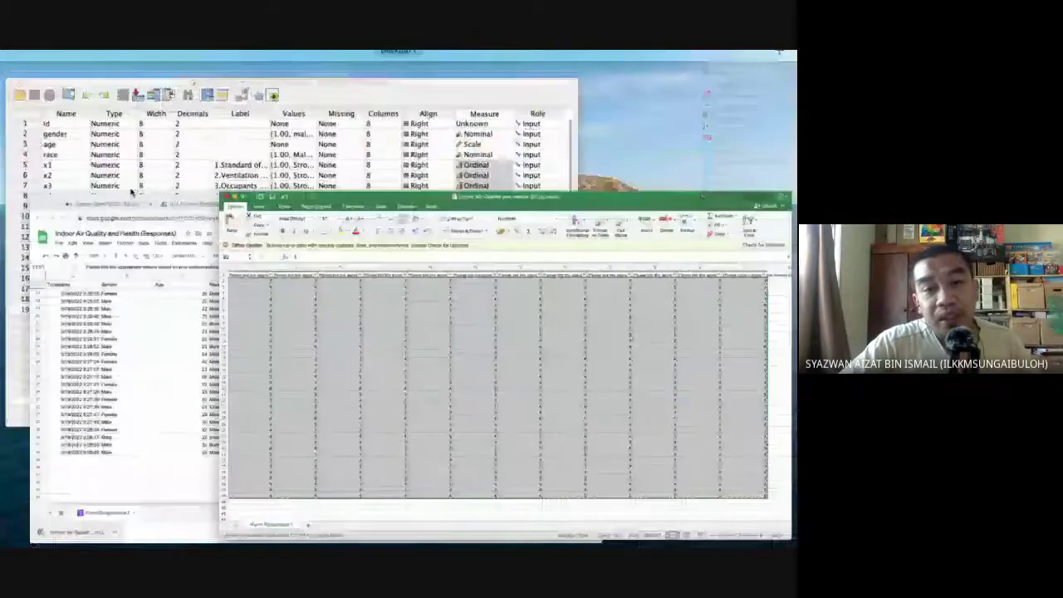
{"action": "left_click", "coordinate": [152, 275]}
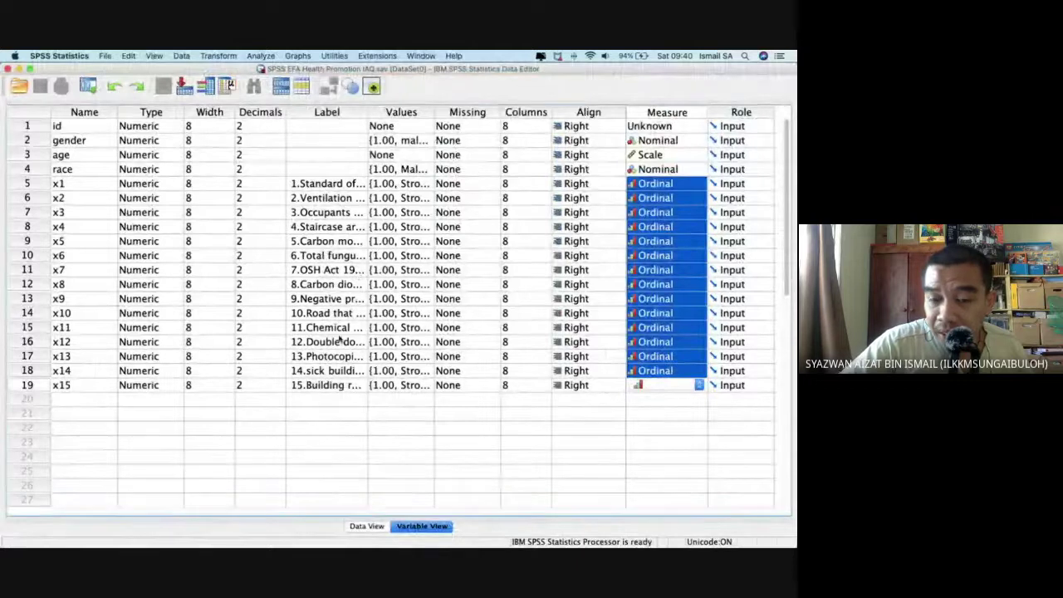
{"action": "left_click", "coordinate": [371, 526]}
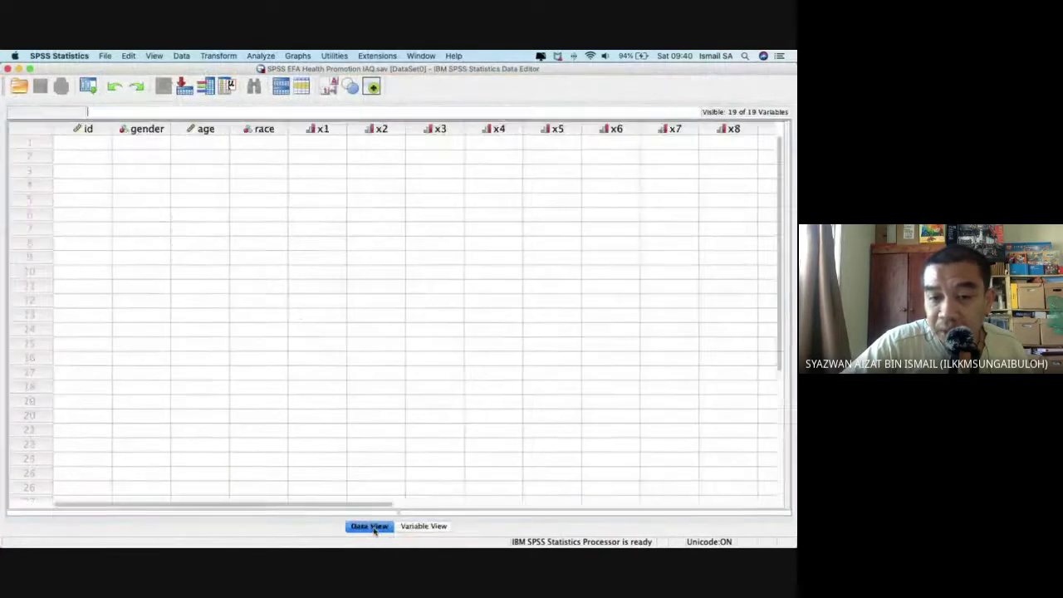
{"action": "right_click", "coordinate": [85, 148]}
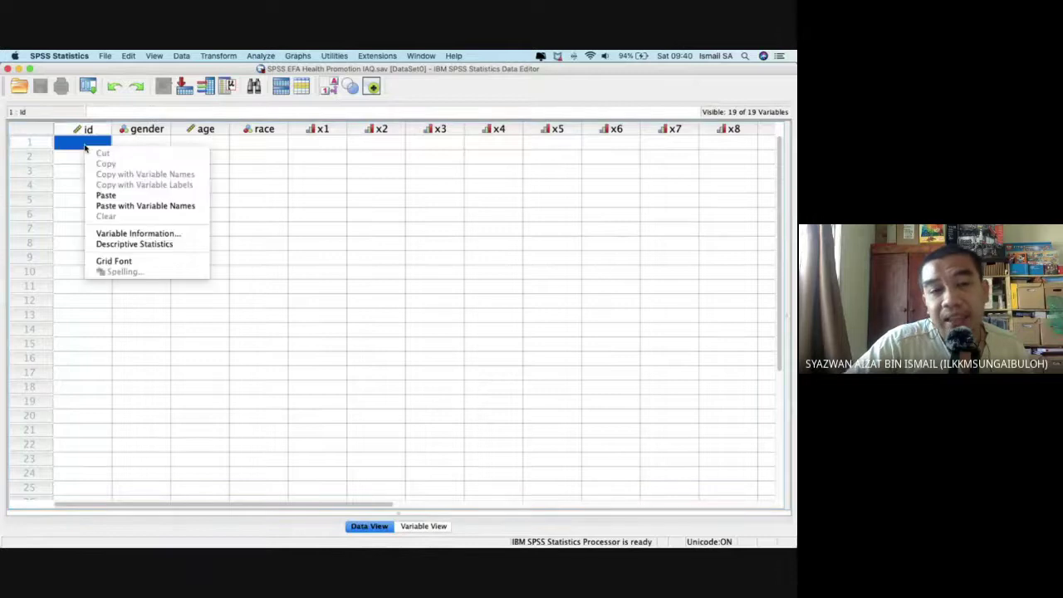
{"action": "left_click", "coordinate": [123, 195]}
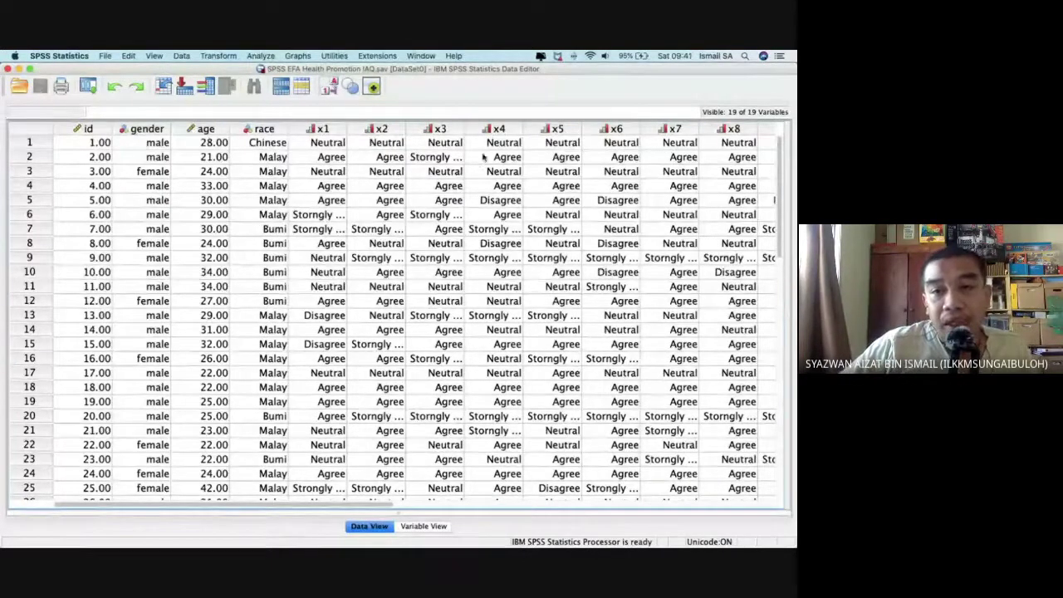
{"action": "scroll", "coordinate": [479, 166], "scroll_direction": "right", "scroll_amount": 10}
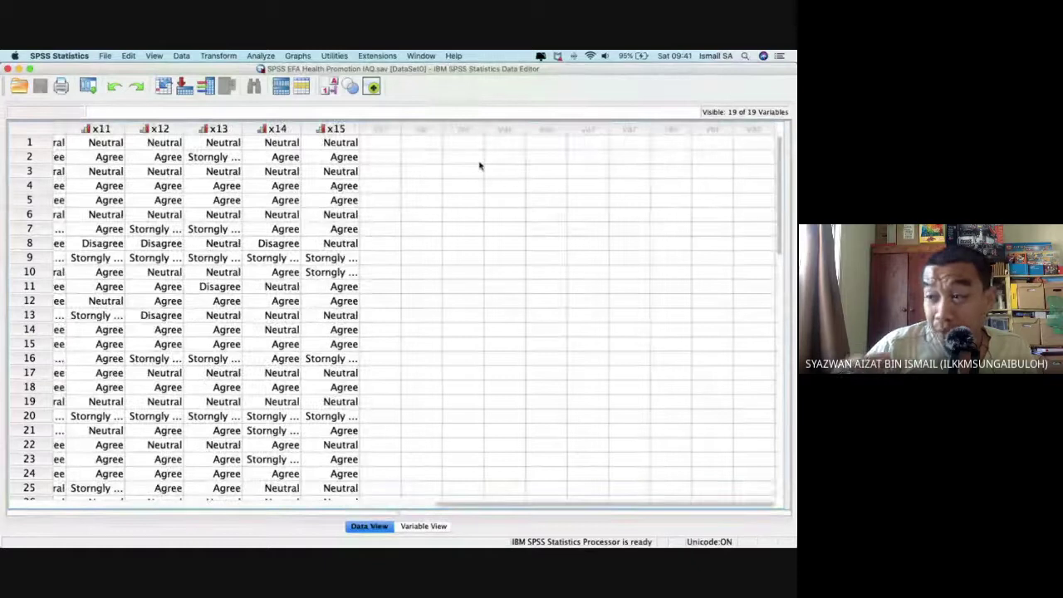
{"action": "scroll", "coordinate": [479, 166], "scroll_direction": "left", "scroll_amount": 15}
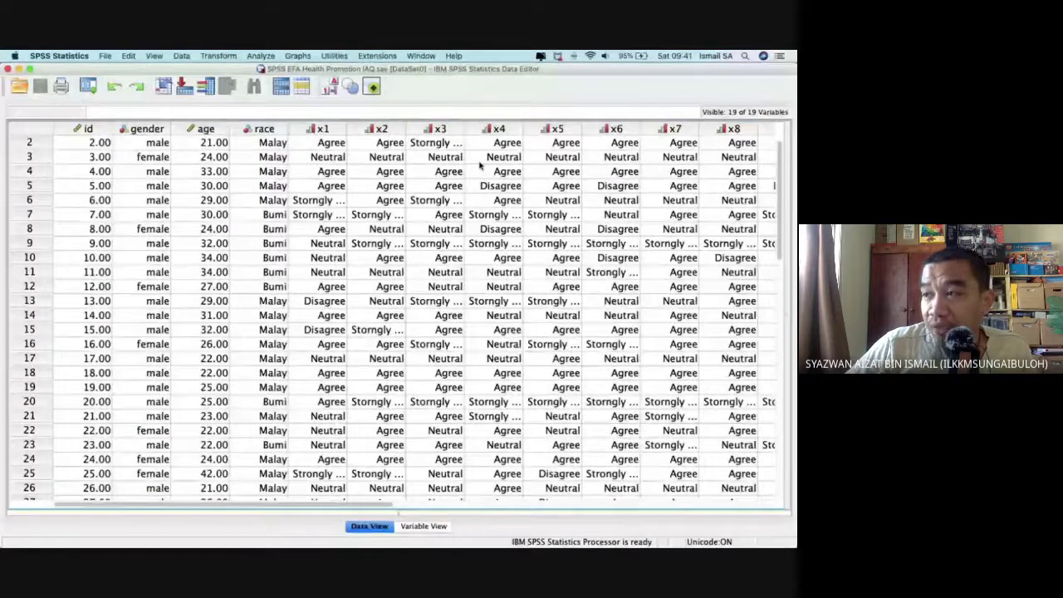
{"action": "scroll", "coordinate": [479, 166], "scroll_direction": "up", "scroll_amount": 1}
{"action": "scroll", "coordinate": [479, 166], "scroll_direction": "down", "scroll_amount": 1}
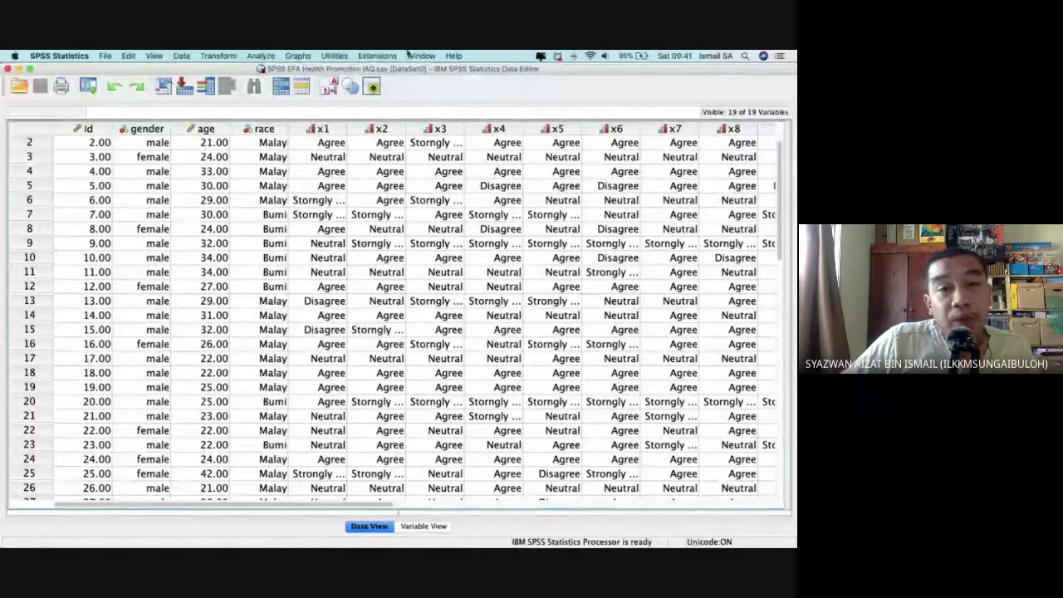
Set up a Frequencies analysis of gender, age, race and items x1 to x15, and paste it as syntax.
{"action": "left_click", "coordinate": [261, 56]}
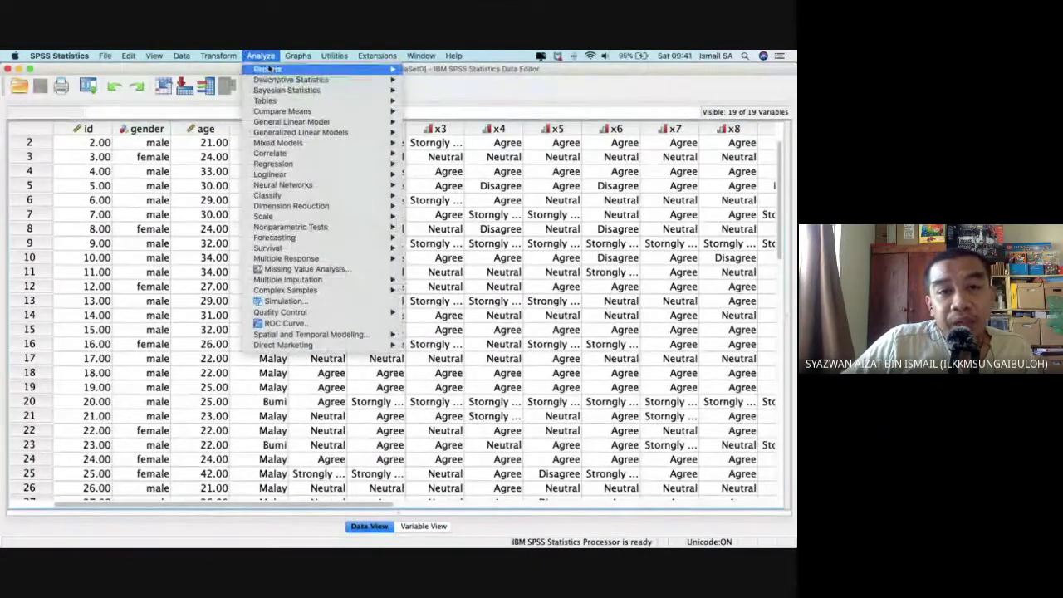
{"action": "mouse_move", "coordinate": [397, 70]}
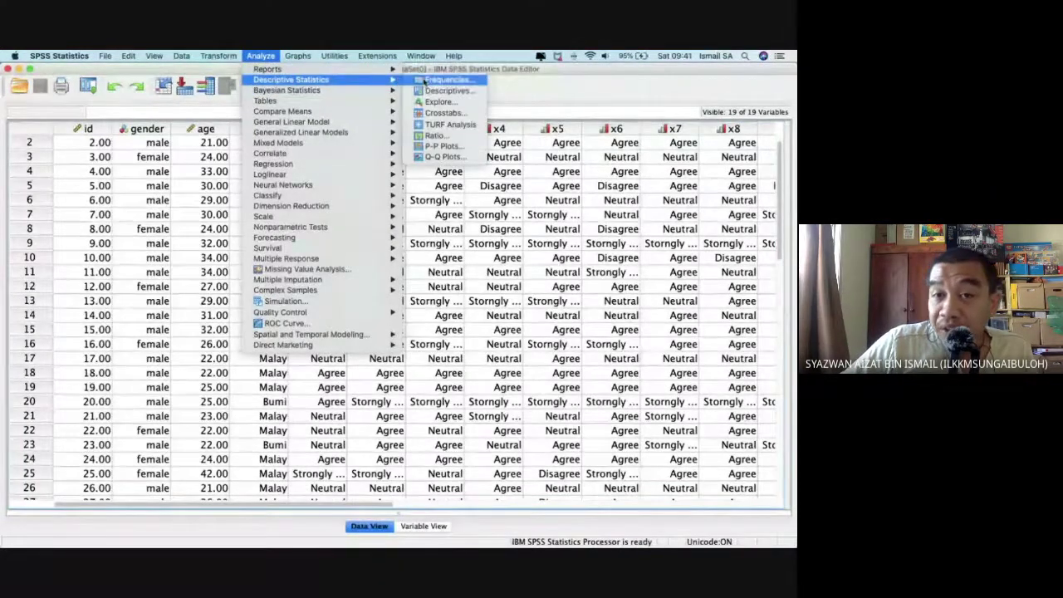
{"action": "left_click", "coordinate": [440, 79]}
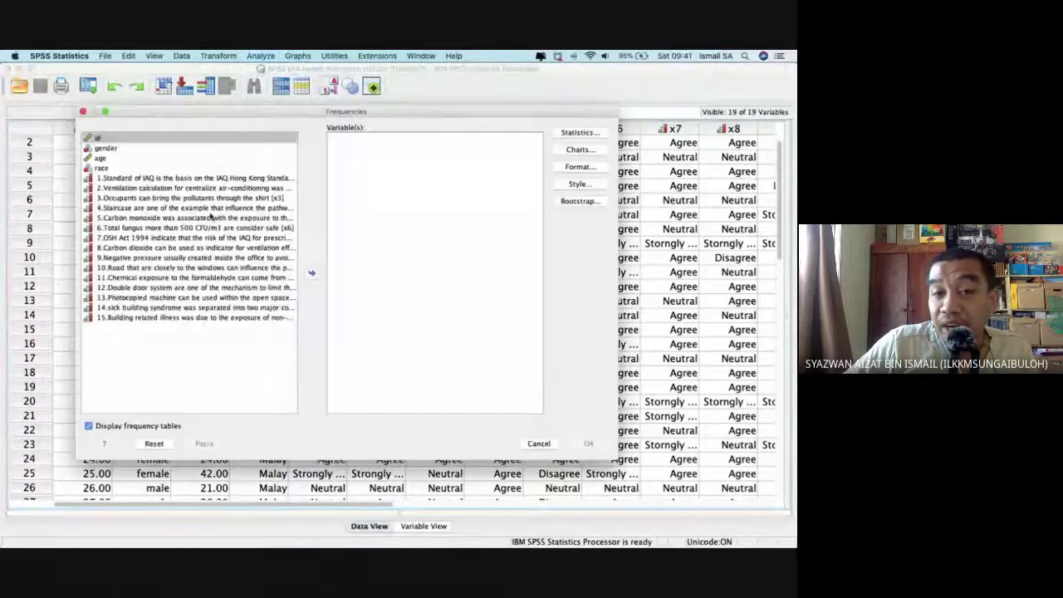
{"action": "left_click", "coordinate": [138, 148]}
{"action": "key", "text": "shift+Down"}
{"action": "key", "text": "shift+Down"}
{"action": "key", "text": "shift+Down"}
{"action": "key", "text": "shift+Down"}
{"action": "key", "text": "shift+Down"}
{"action": "key", "text": "shift+Down"}
{"action": "key", "text": "shift+Down"}
{"action": "key", "text": "shift+Down"}
{"action": "key", "text": "shift+Down"}
{"action": "key", "text": "shift+Down"}
{"action": "key", "text": "shift+Down"}
{"action": "key", "text": "shift+Down"}
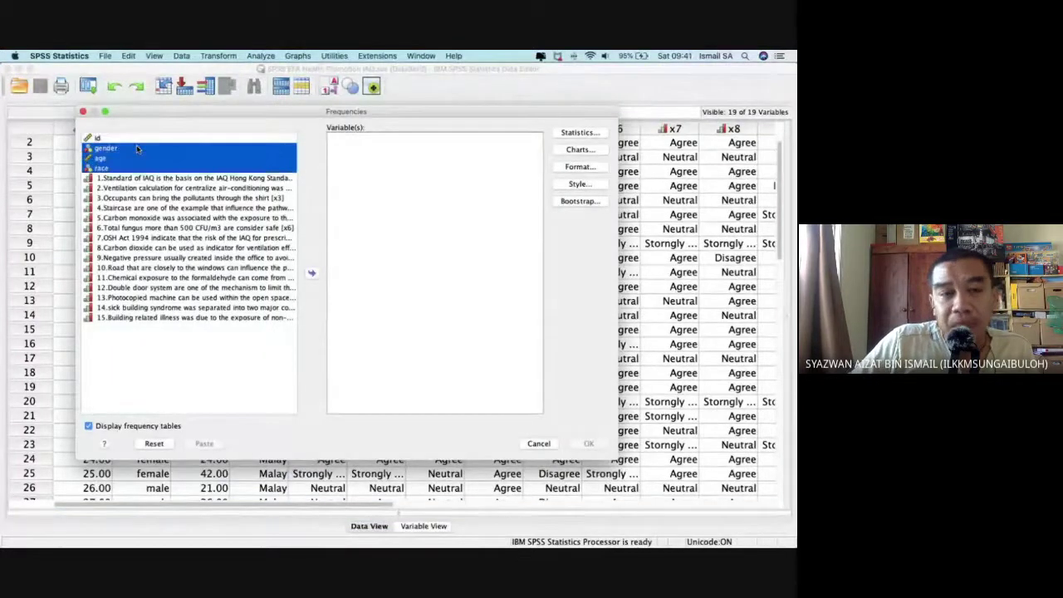
{"action": "key", "text": "shift+Down"}
{"action": "key", "text": "shift+Down"}
{"action": "key", "text": "shift+Down"}
{"action": "key", "text": "shift+Down"}
{"action": "key", "text": "shift+Down"}
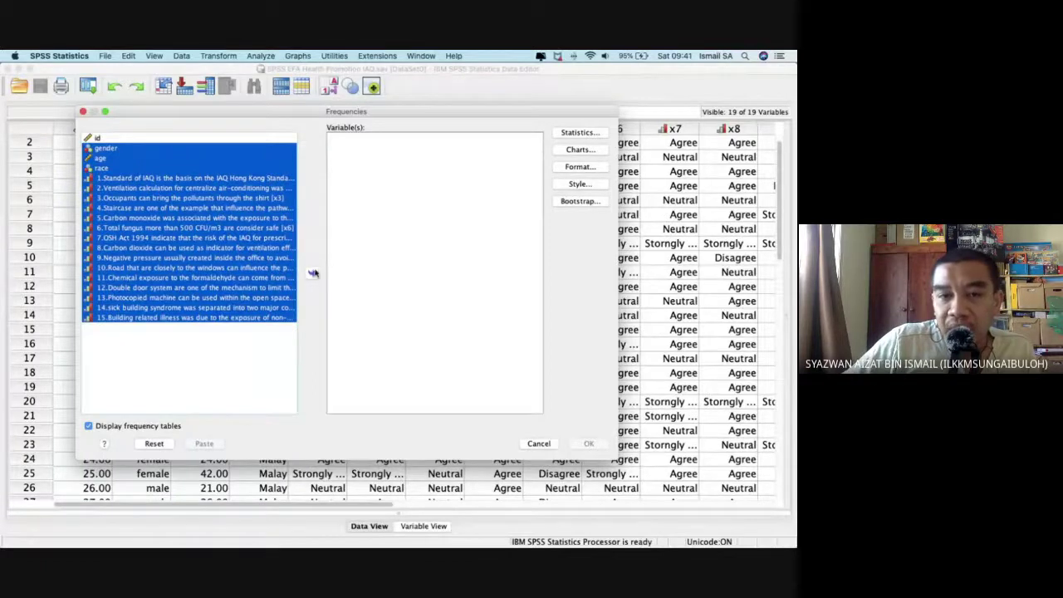
{"action": "left_click", "coordinate": [311, 272]}
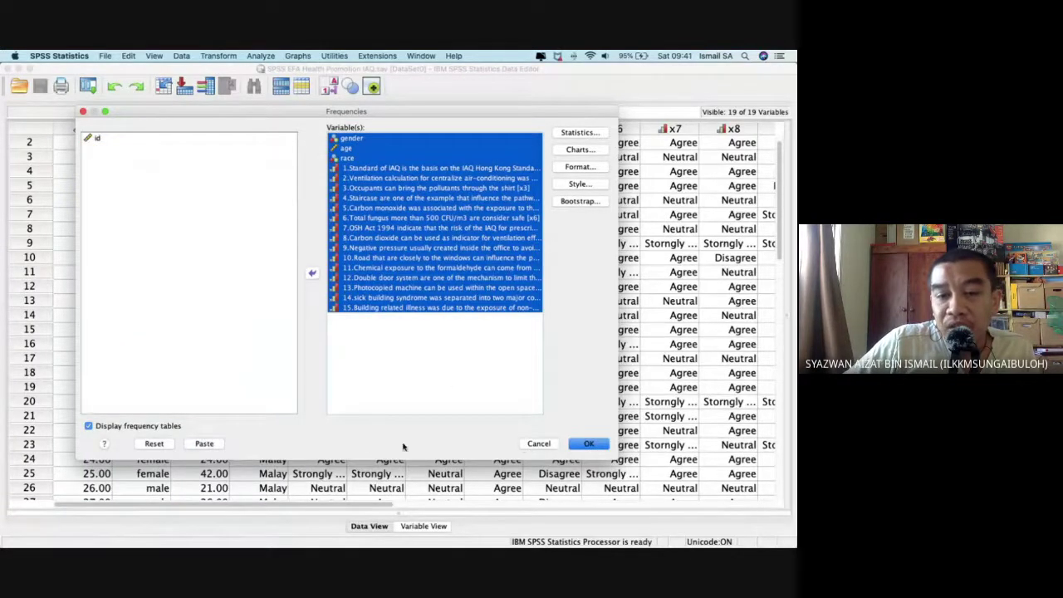
{"action": "left_click", "coordinate": [208, 443]}
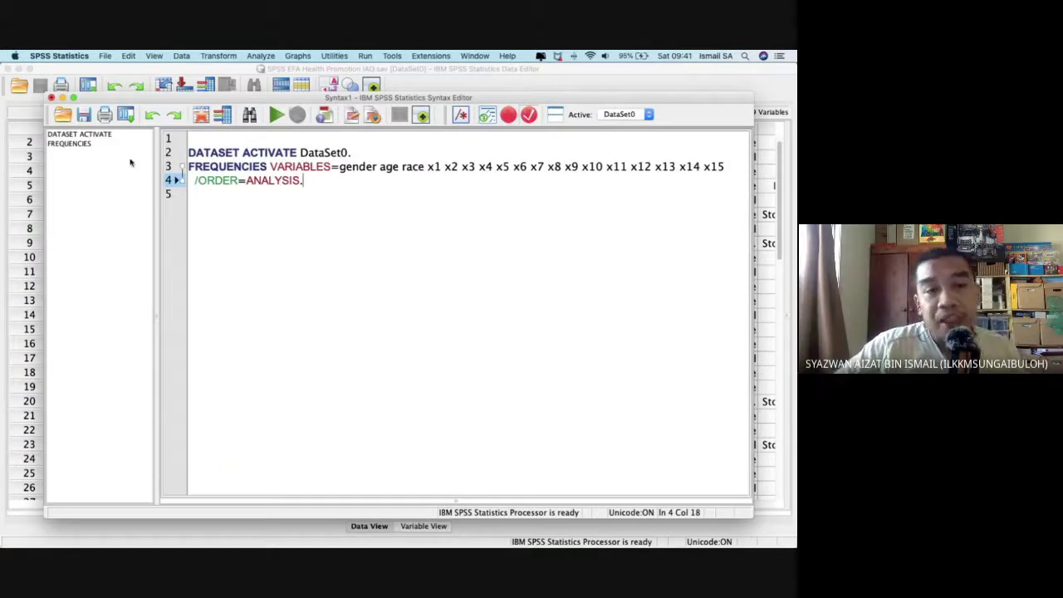
Save the syntax file in Downloads as SPSS EFA Health Promotion.
{"action": "left_click", "coordinate": [87, 116]}
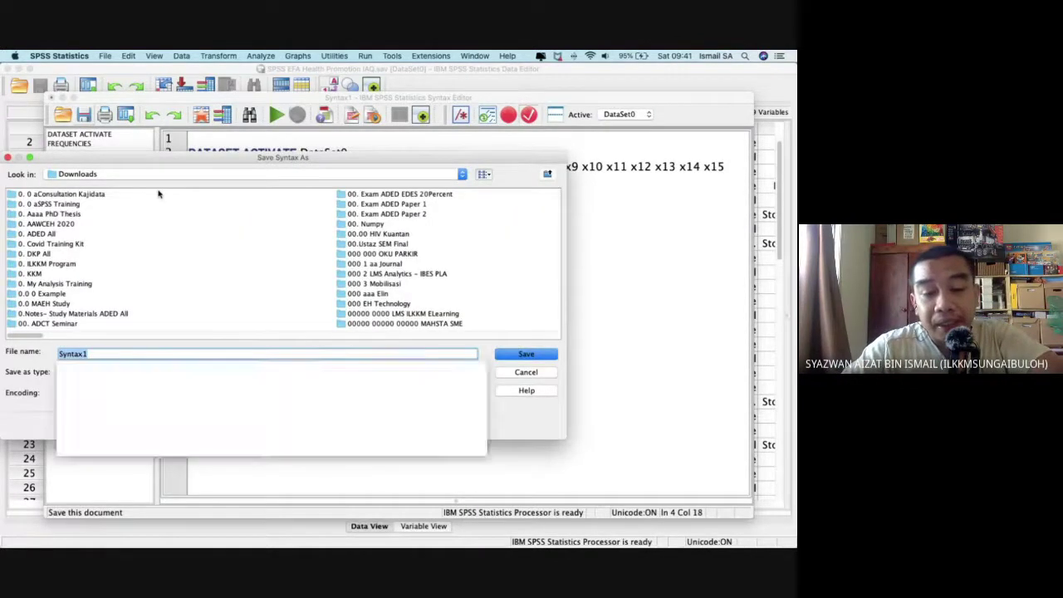
{"action": "type", "text": "SPSS Da"}
{"action": "key", "text": "BackSpace"}
{"action": "key", "text": "BackSpace"}
{"action": "type", "text": "E"}
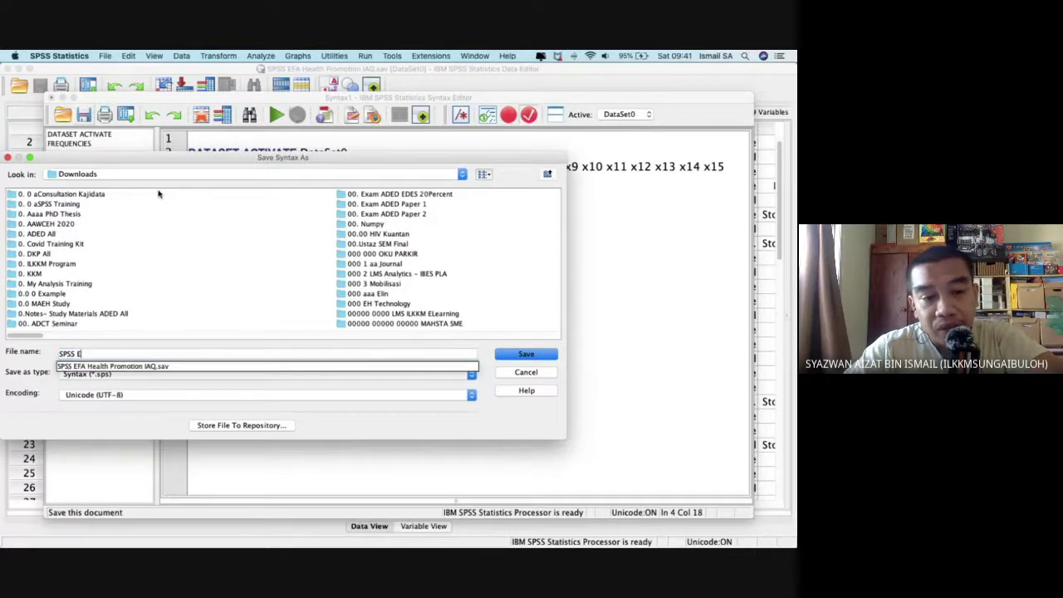
{"action": "type", "text": "FA Hea"}
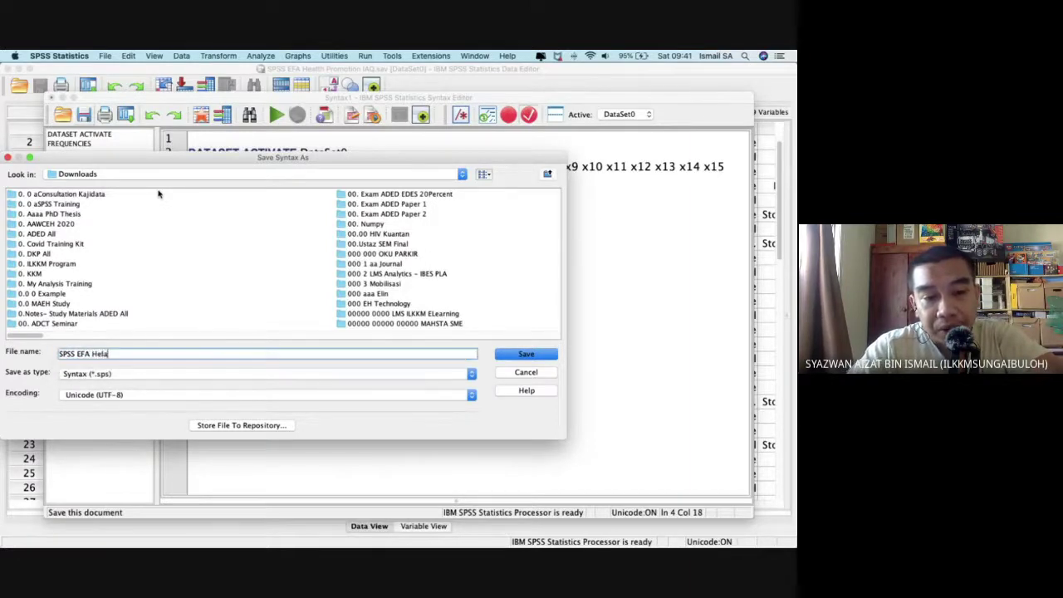
{"action": "type", "text": "l"}
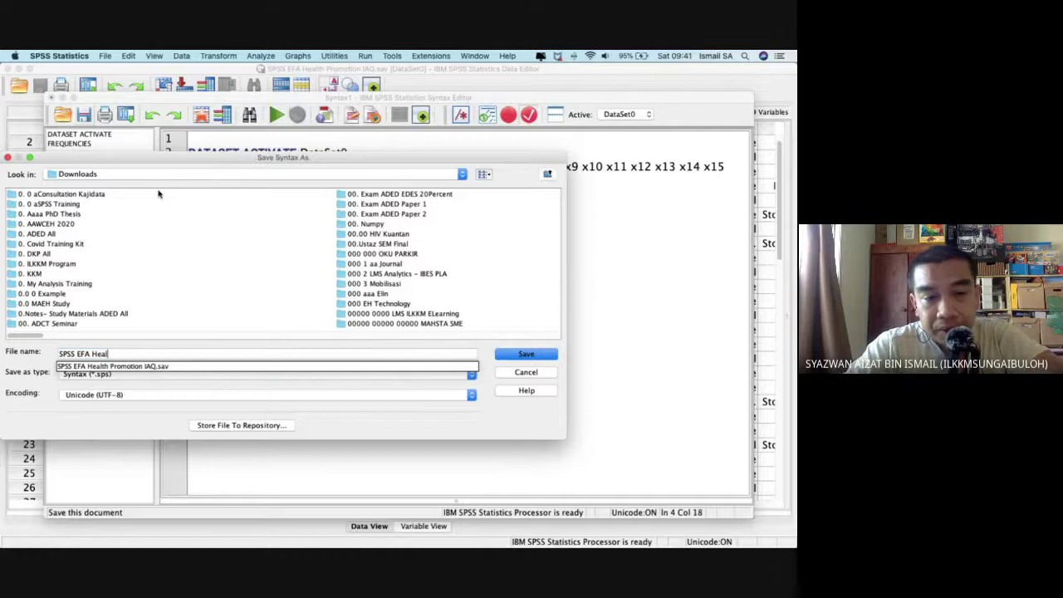
{"action": "type", "text": "th Promotion"}
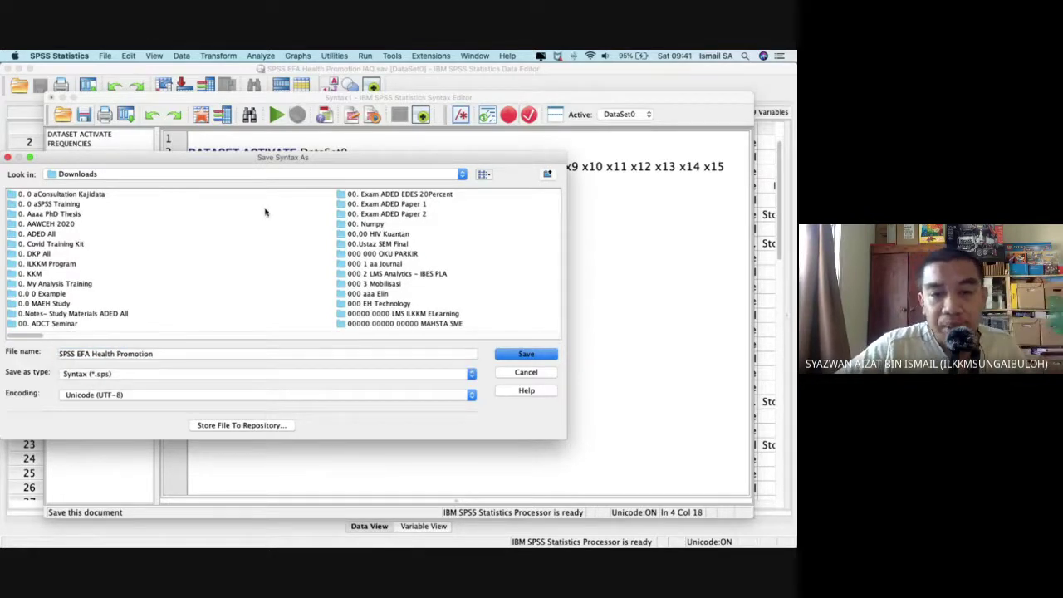
{"action": "left_click", "coordinate": [526, 354]}
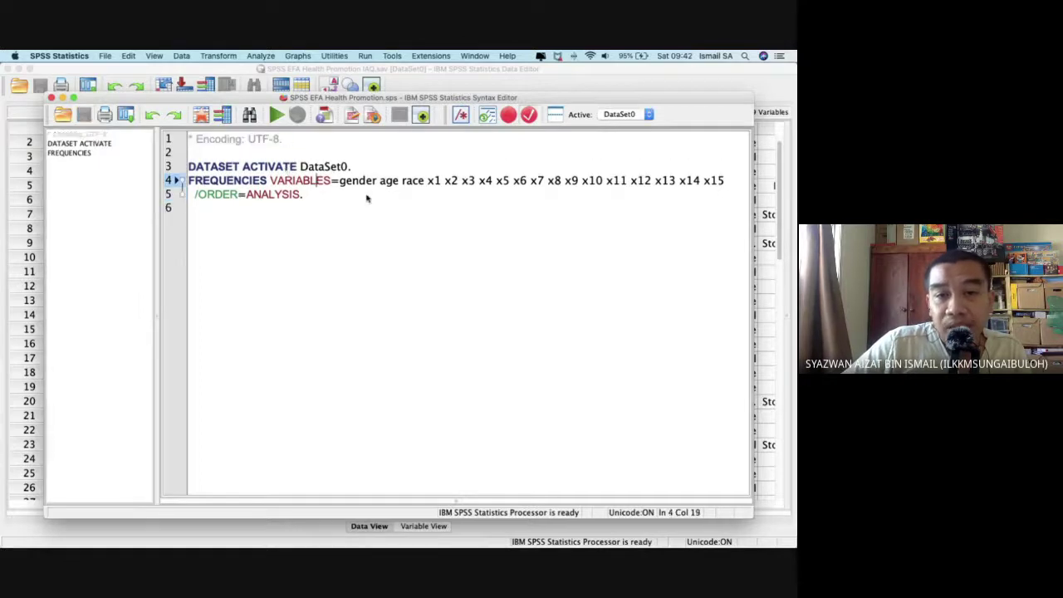
Add the line "EFA - Exploratory Data Analysis" below the FREQUENCIES command, leaving a blank line between them.
{"action": "left_click", "coordinate": [452, 221]}
{"action": "key", "text": "Return"}
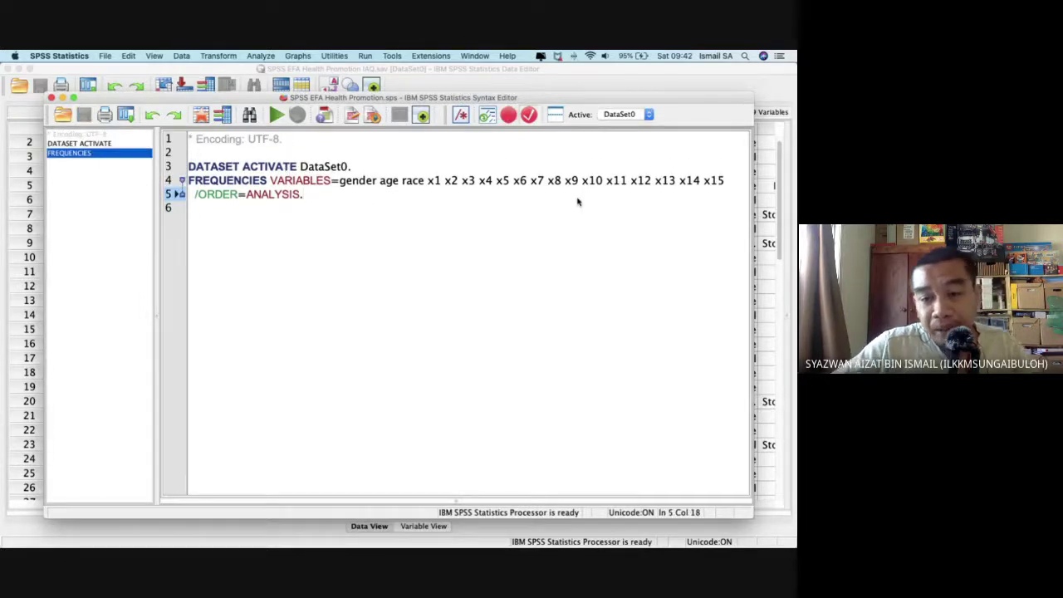
{"action": "type", "text": "EFA "}
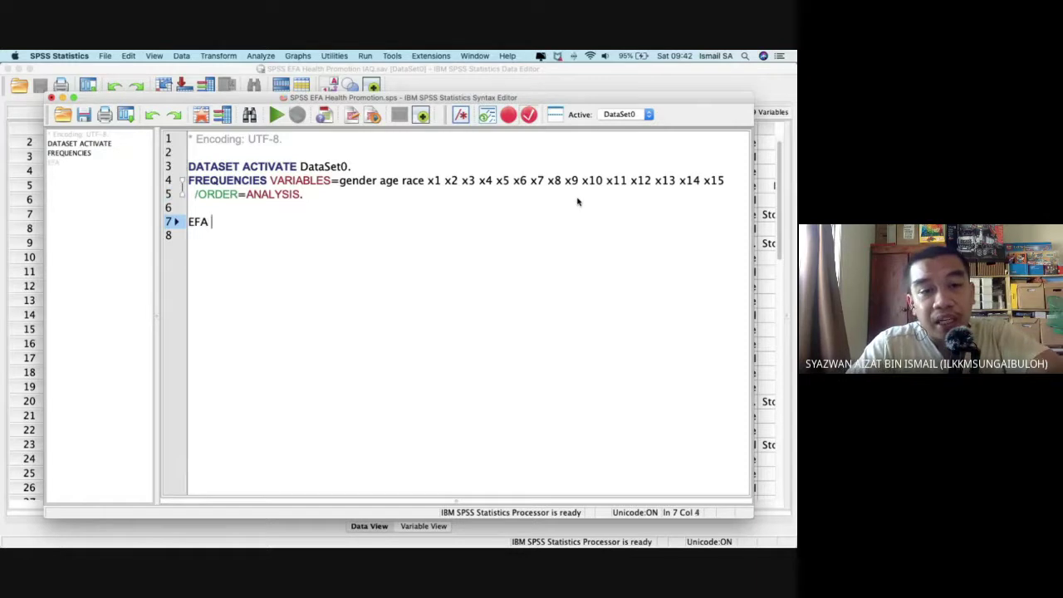
{"action": "type", "text": "- Exploratry"}
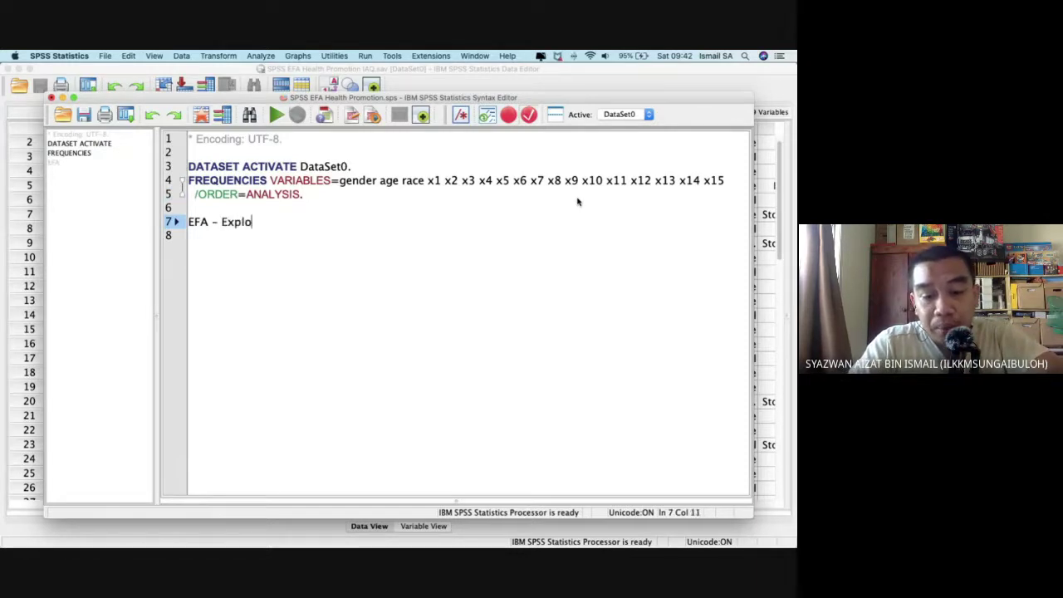
{"action": "key", "text": "BackSpace"}
{"action": "key", "text": "BackSpace"}
{"action": "key", "text": "BackSpace"}
{"action": "type", "text": "tory"}
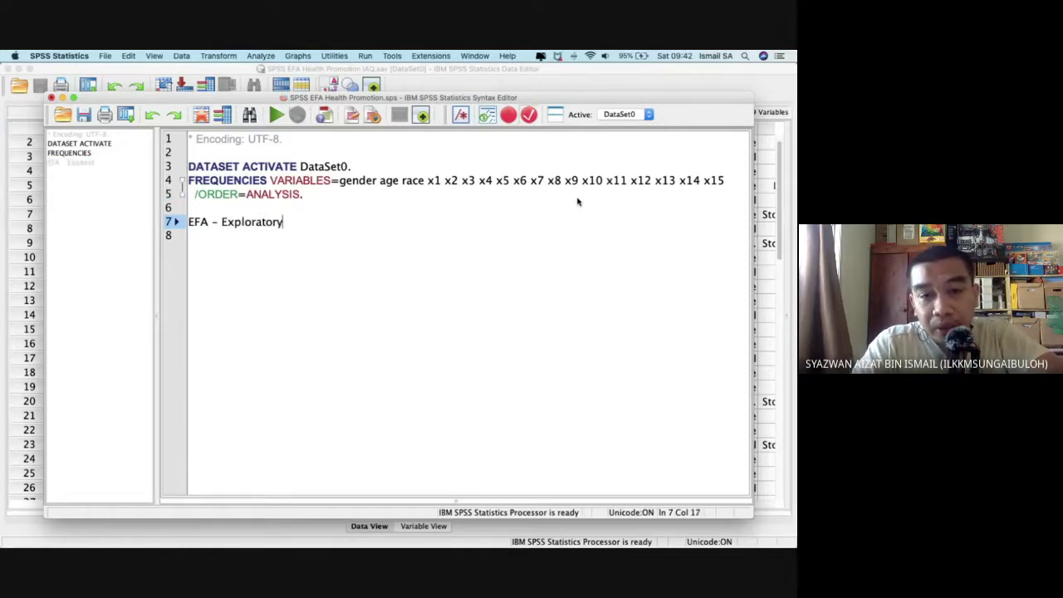
{"action": "type", "text": " Data An"}
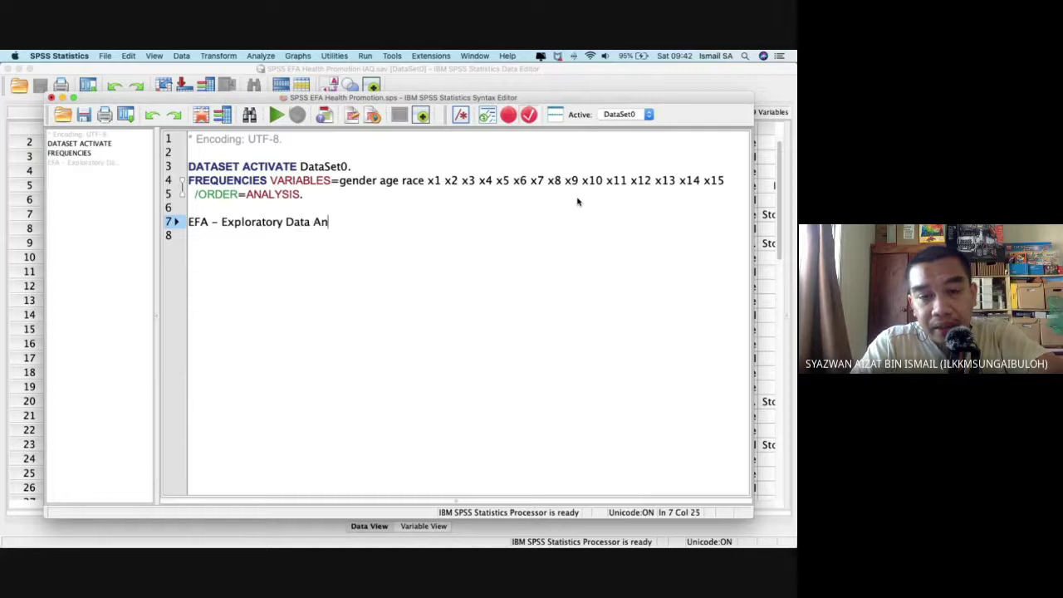
{"action": "type", "text": "alysis"}
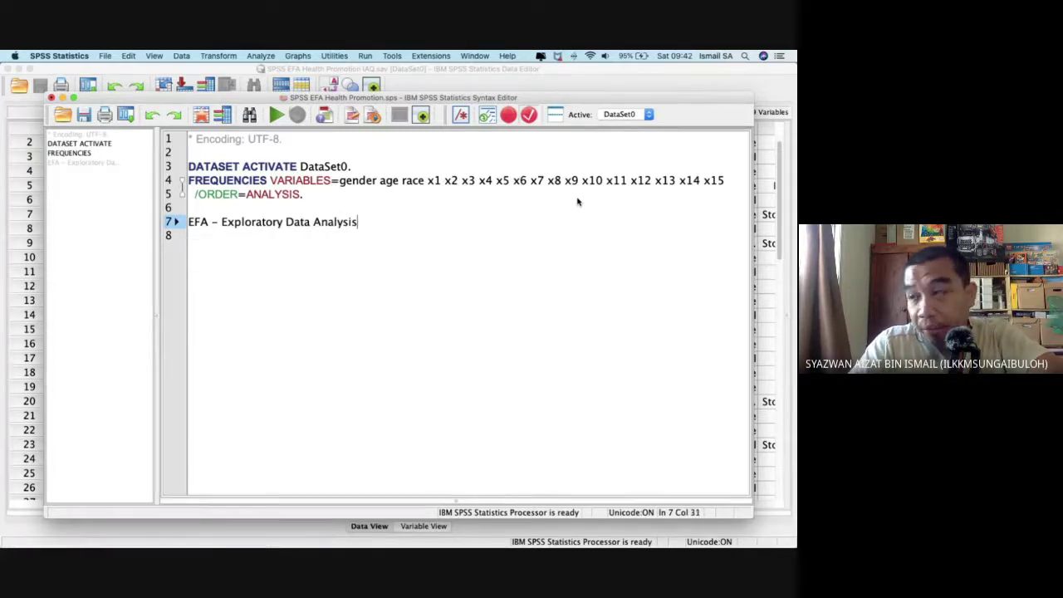
{"action": "key", "text": "Return"}
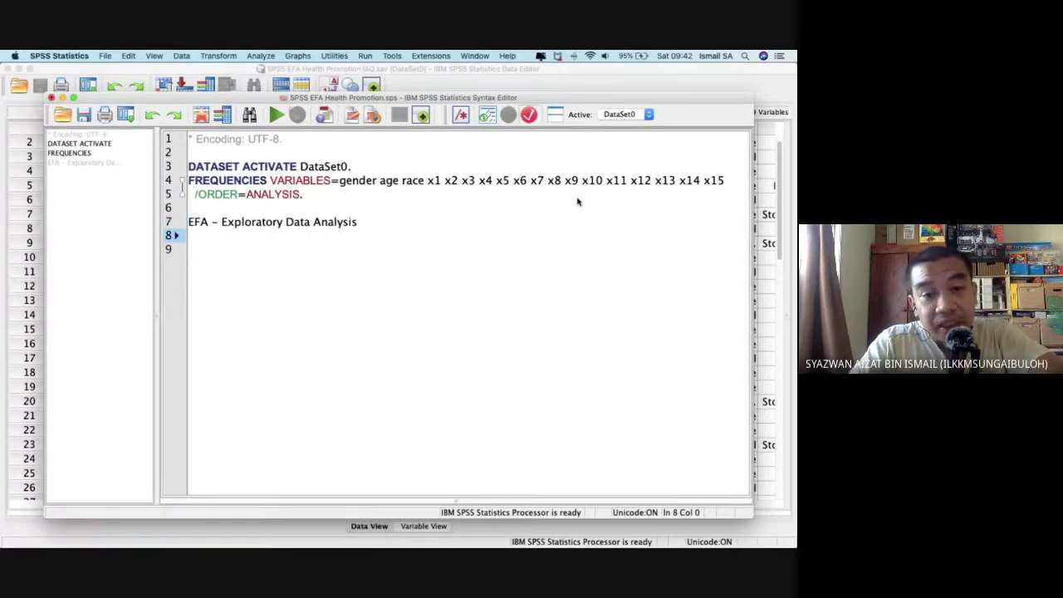
Change the heading below the FREQUENCIES command to read "EFA - Exploratory Factor Analysis".
{"action": "key", "text": "BackSpace"}
{"action": "key", "text": "BackSpace"}
{"action": "key", "text": "BackSpace"}
{"action": "key", "text": "BackSpace"}
{"action": "key", "text": "BackSpace"}
{"action": "key", "text": "BackSpace"}
{"action": "key", "text": "BackSpace"}
{"action": "key", "text": "BackSpace"}
{"action": "key", "text": "BackSpace"}
{"action": "key", "text": "BackSpace"}
{"action": "key", "text": "BackSpace"}
{"action": "key", "text": "BackSpace"}
{"action": "key", "text": "BackSpace"}
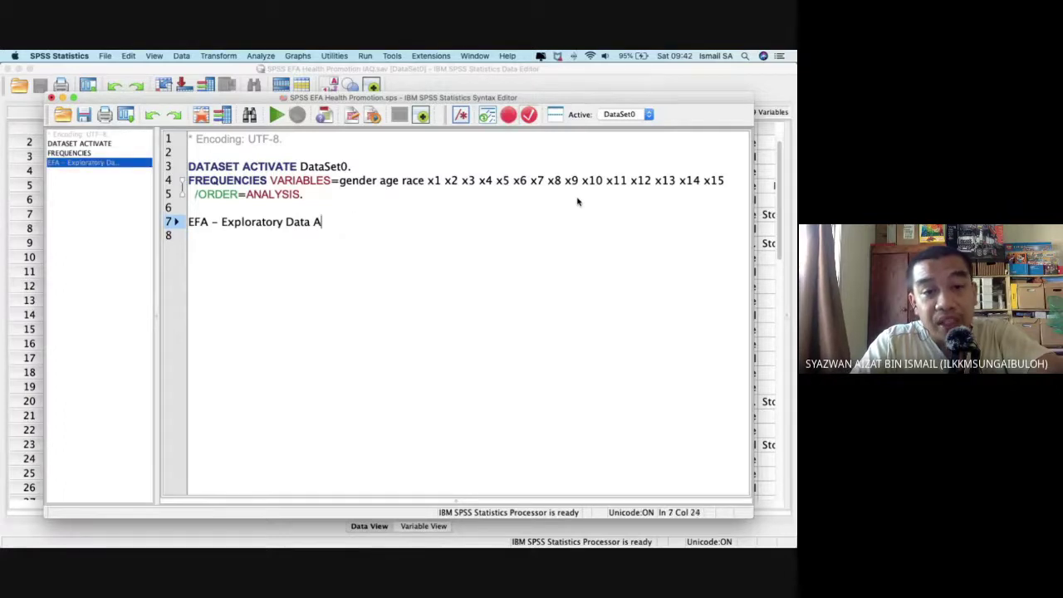
{"action": "key", "text": "BackSpace"}
{"action": "key", "text": "BackSpace"}
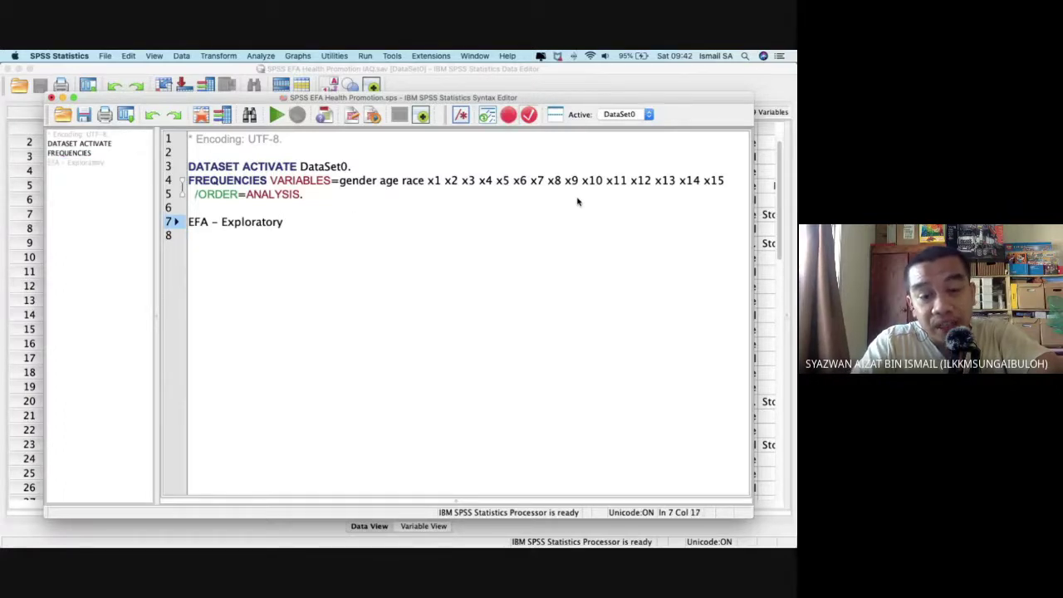
{"action": "type", "text": "Factor Analysis"}
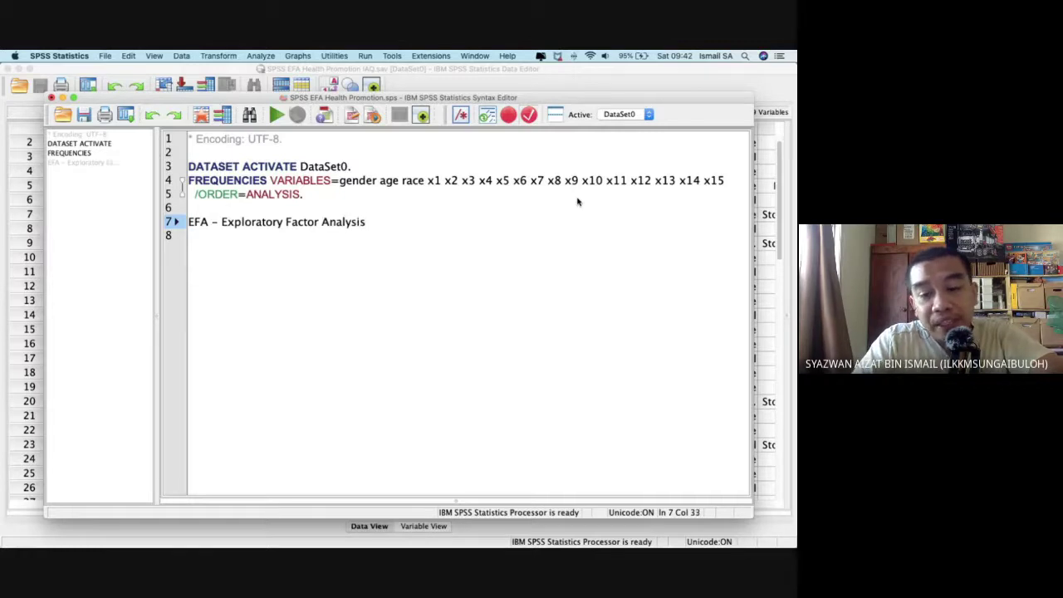
{"action": "key", "text": "Return"}
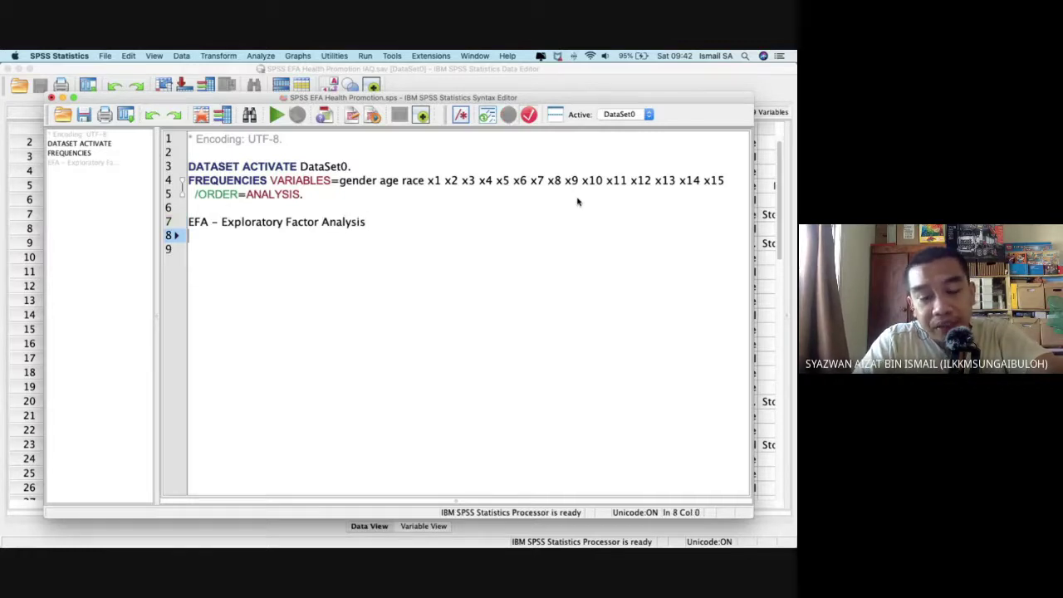
Add the line "To create / understand the pattern recognition" under the EFA heading, followed by a blank line.
{"action": "type", "text": "To c"}
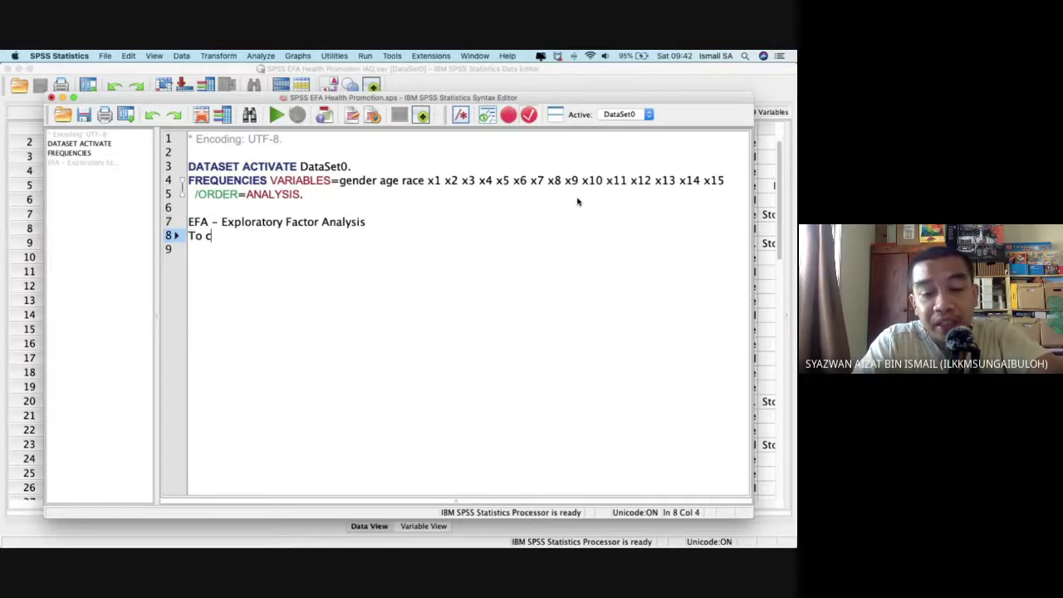
{"action": "type", "text": "reate "}
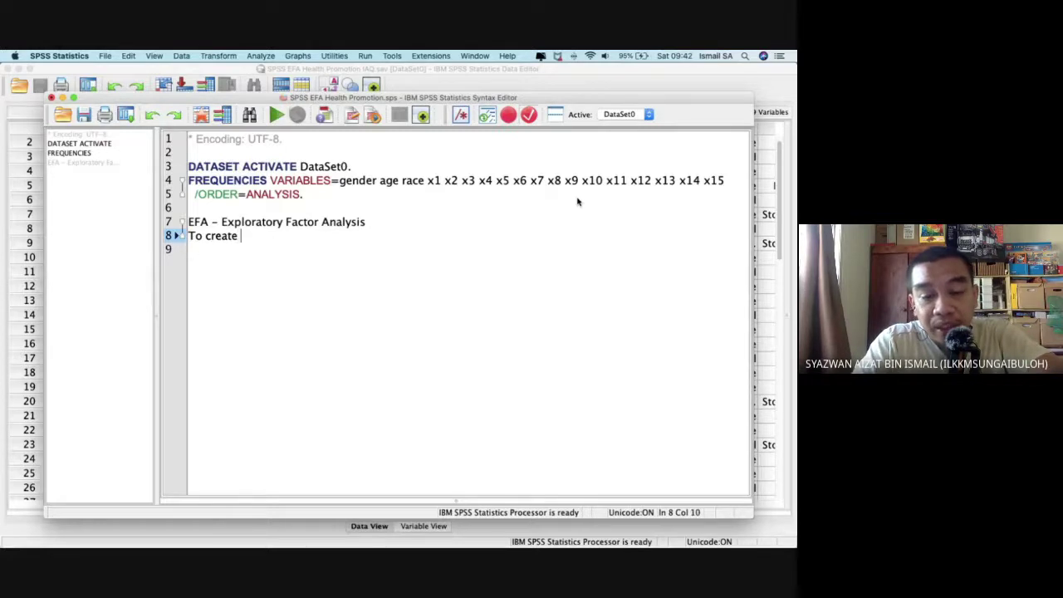
{"action": "type", "text": "/ under"}
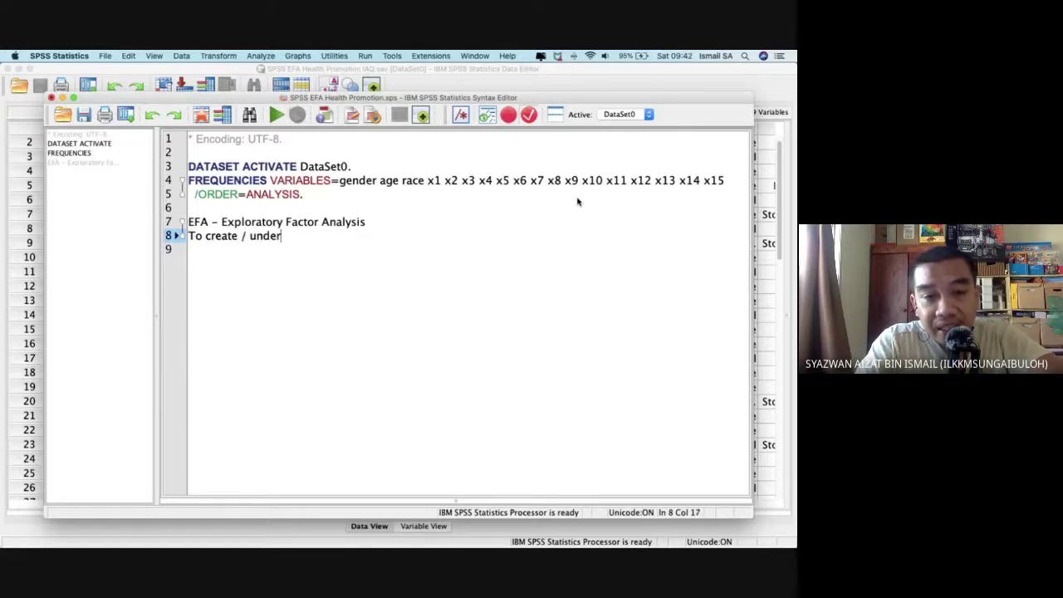
{"action": "type", "text": "stand th"}
{"action": "key", "text": "BackSpace"}
{"action": "key", "text": "BackSpace"}
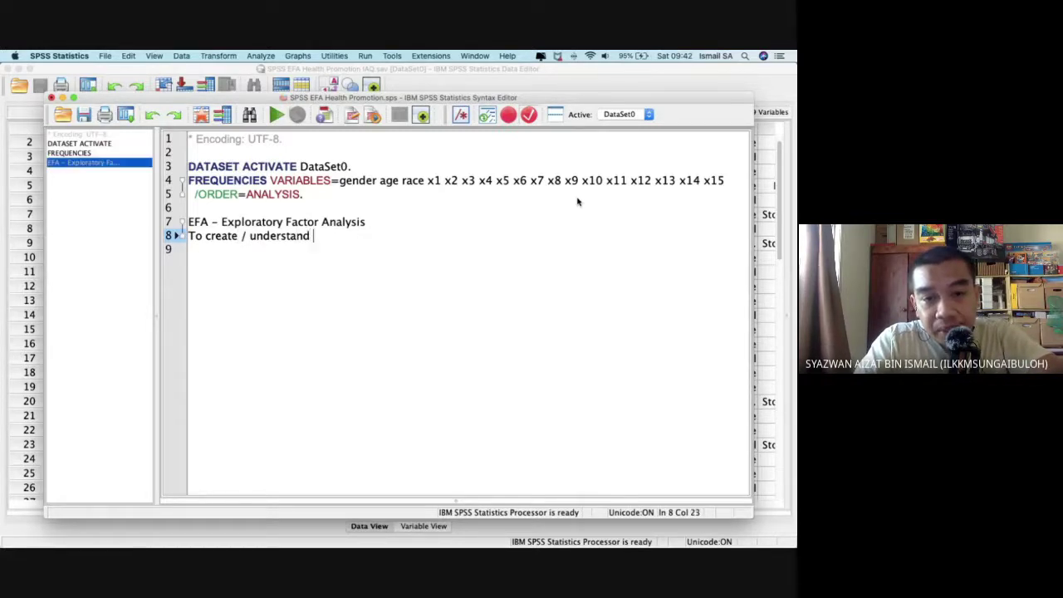
{"action": "type", "text": "the a"}
{"action": "key", "text": "BackSpace"}
{"action": "type", "text": "um"}
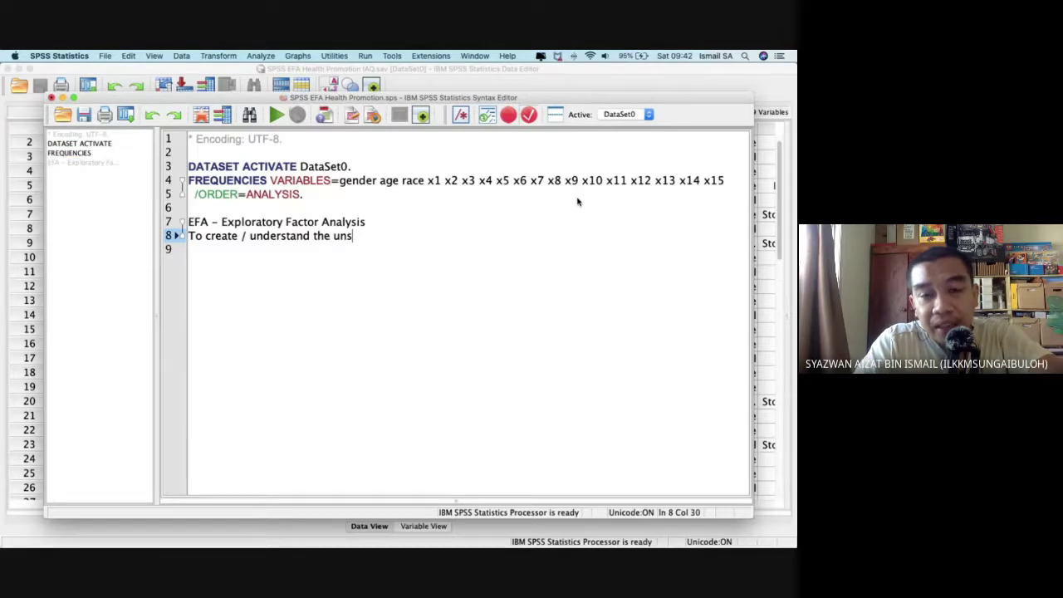
{"action": "key", "text": "BackSpace"}
{"action": "key", "text": "BackSpace"}
{"action": "type", "text": "pattern "}
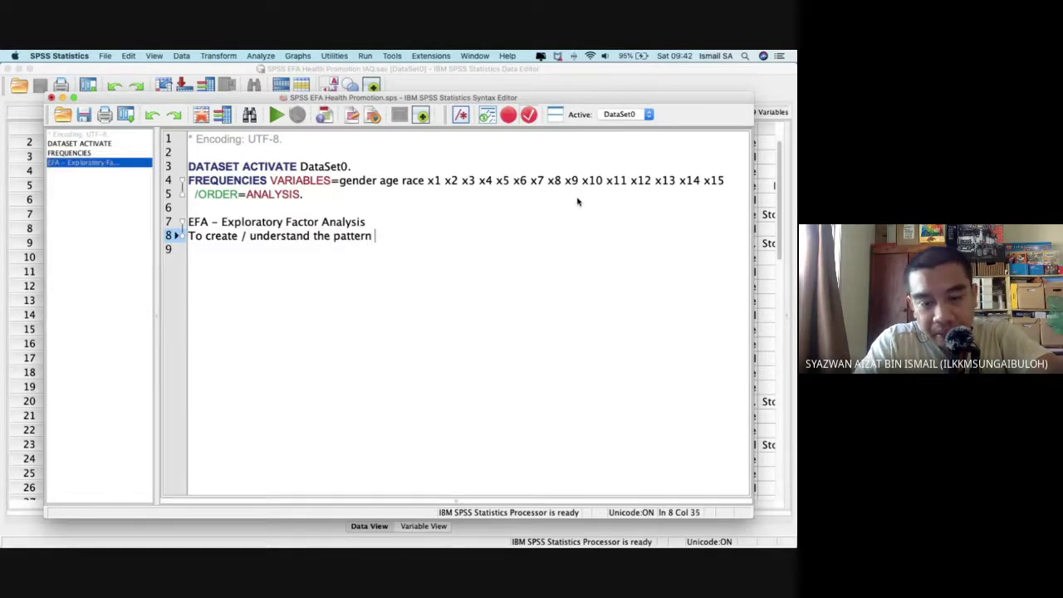
{"action": "type", "text": "recognition"}
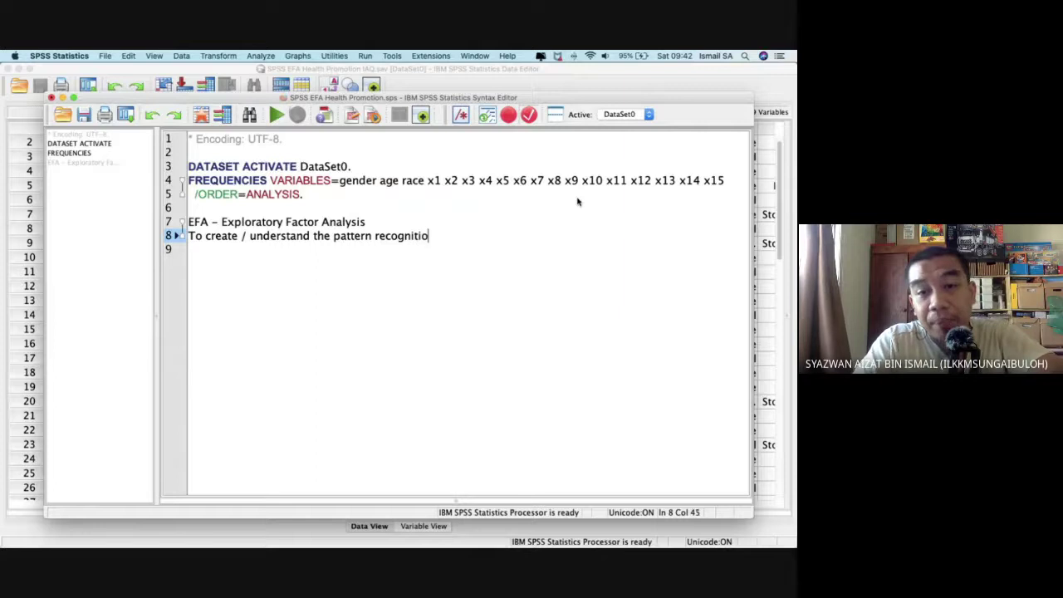
{"action": "key", "text": "Return"}
{"action": "key", "text": "Return"}
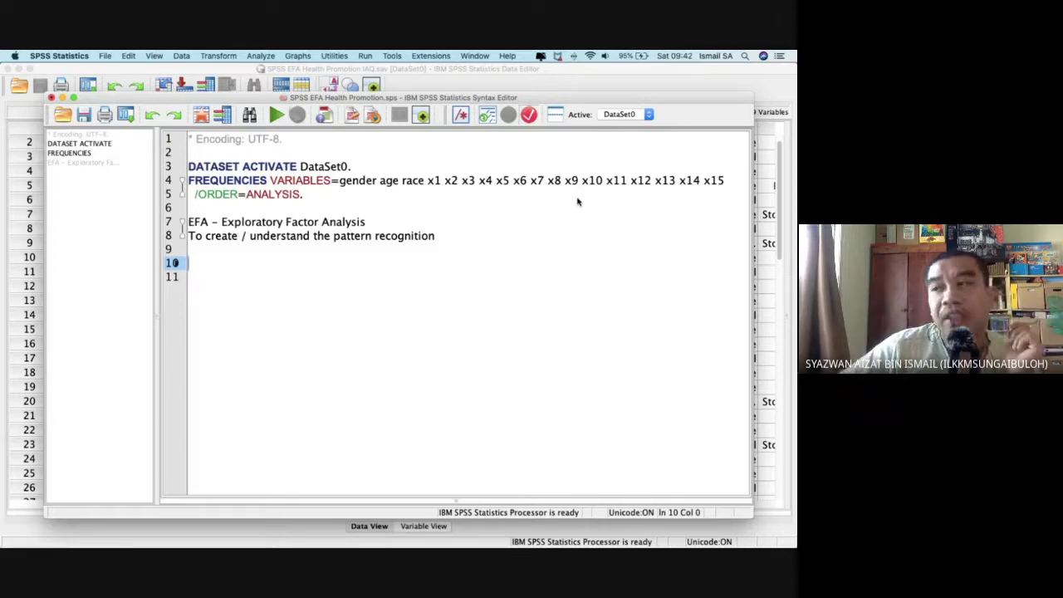
Return to the Data Editor and start a Factor Analysis with items x1 to x15 as its variables.
{"action": "left_click", "coordinate": [767, 233]}
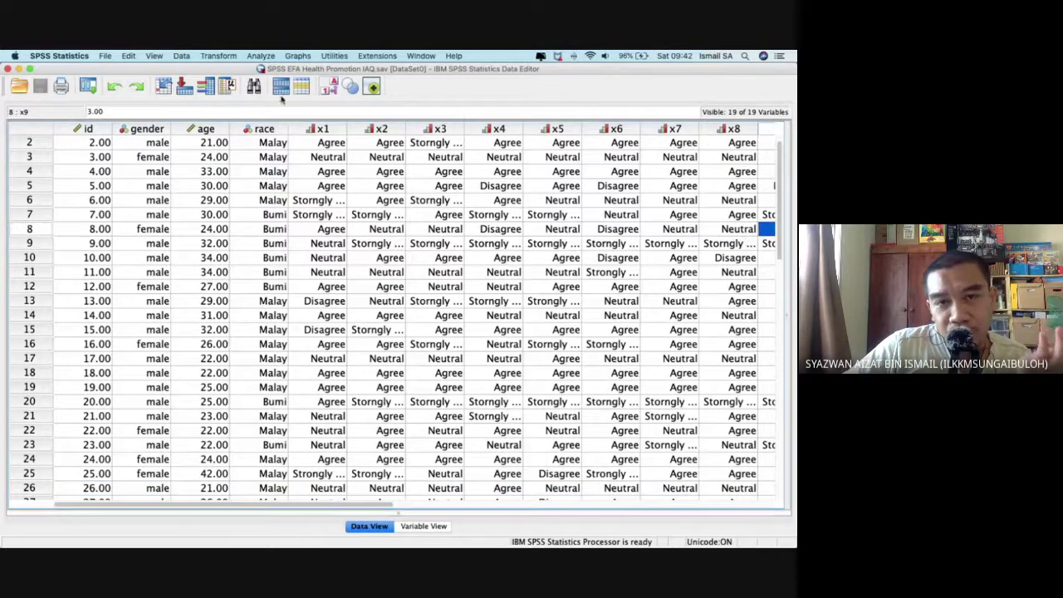
{"action": "left_click", "coordinate": [269, 56]}
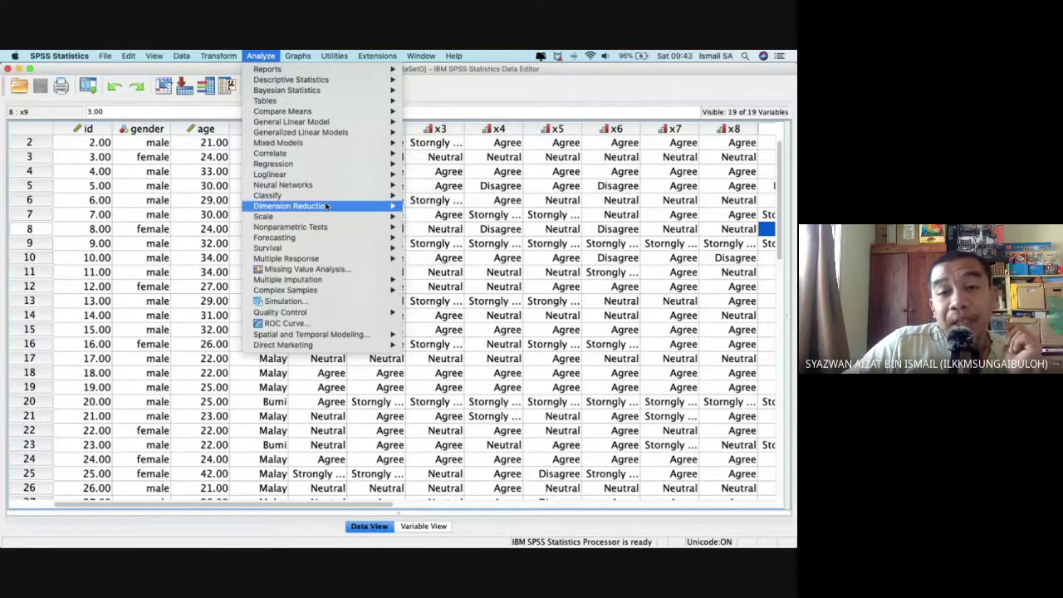
{"action": "mouse_move", "coordinate": [327, 206]}
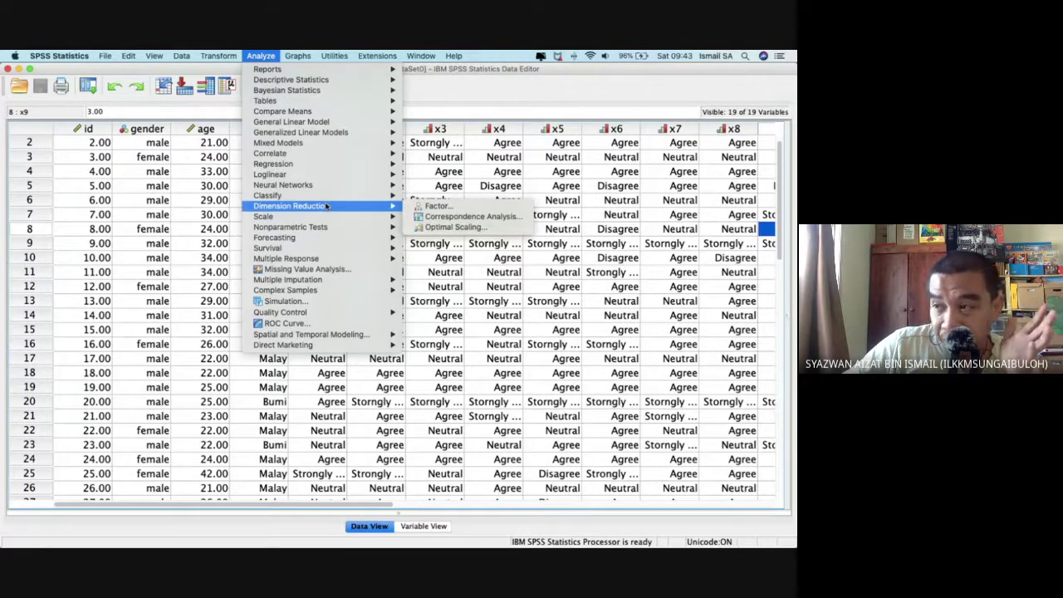
{"action": "left_click", "coordinate": [415, 207]}
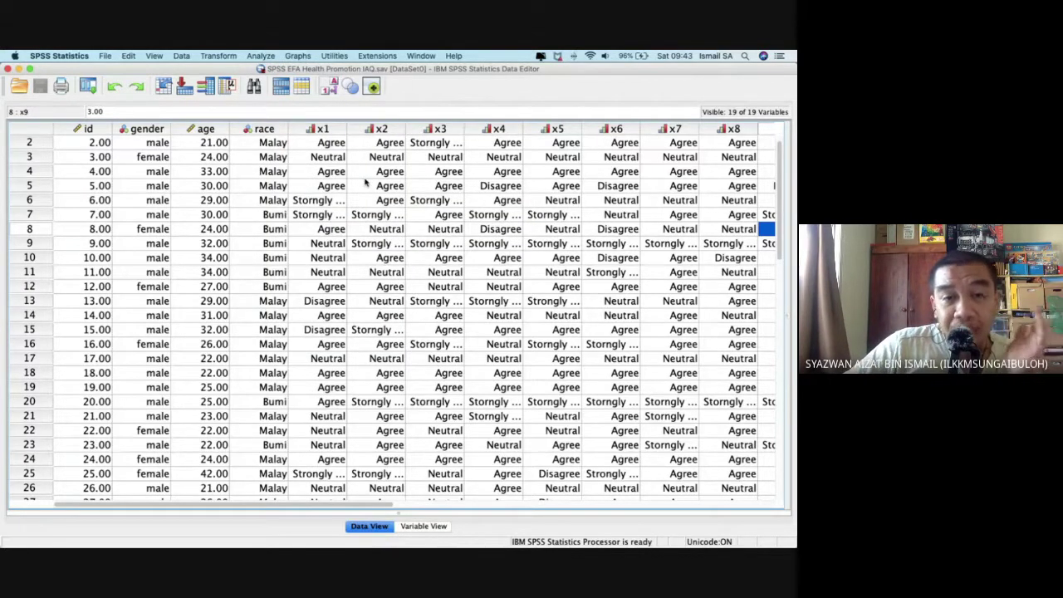
{"action": "left_click", "coordinate": [261, 56]}
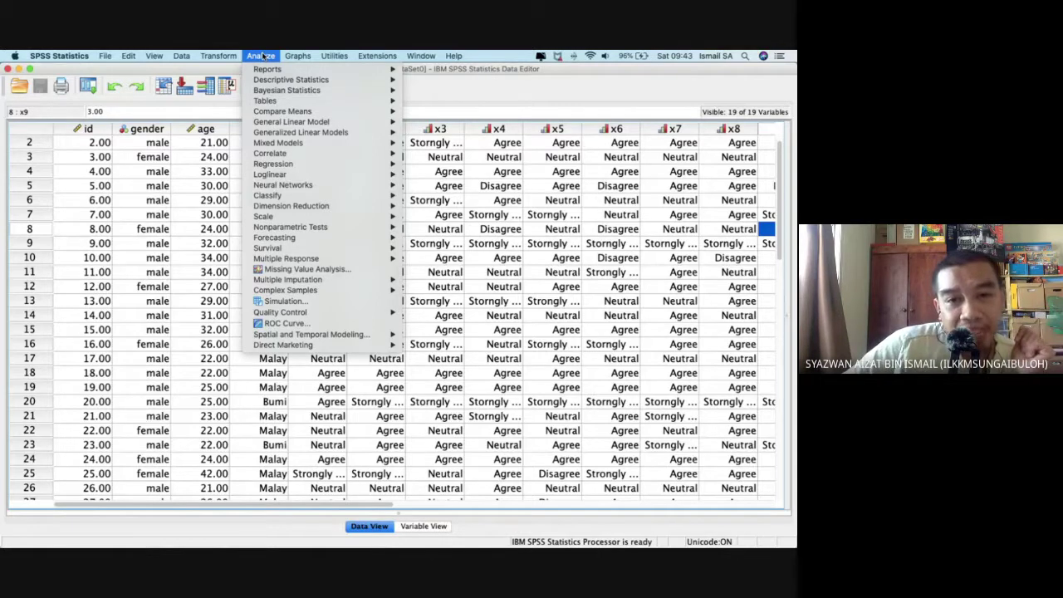
{"action": "mouse_move", "coordinate": [322, 206]}
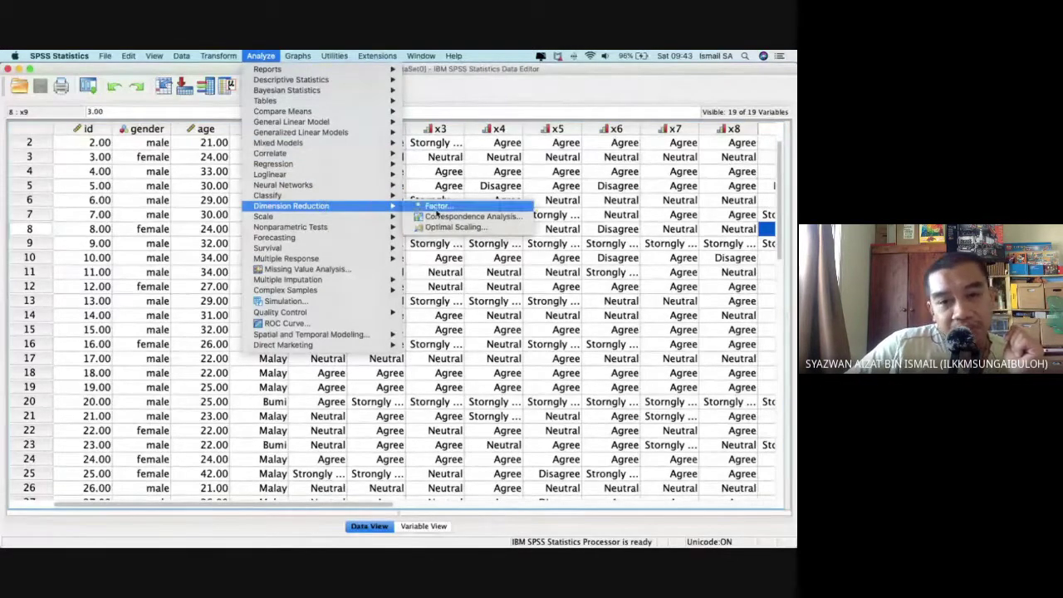
{"action": "left_click", "coordinate": [438, 206]}
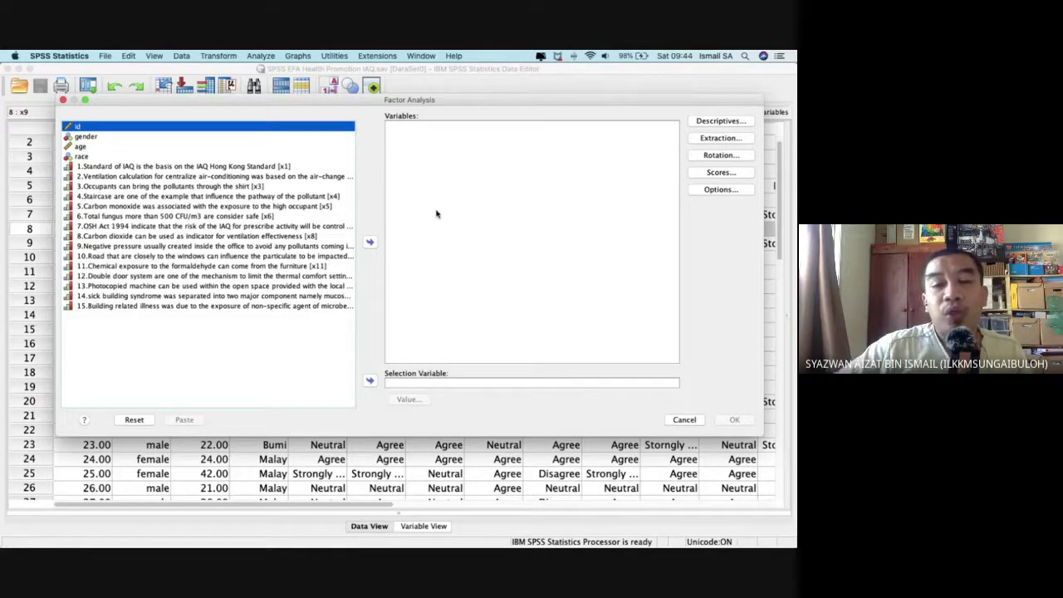
{"action": "key", "text": "Down"}
{"action": "key", "text": "Down"}
{"action": "key", "text": "Down"}
{"action": "key", "text": "Down"}
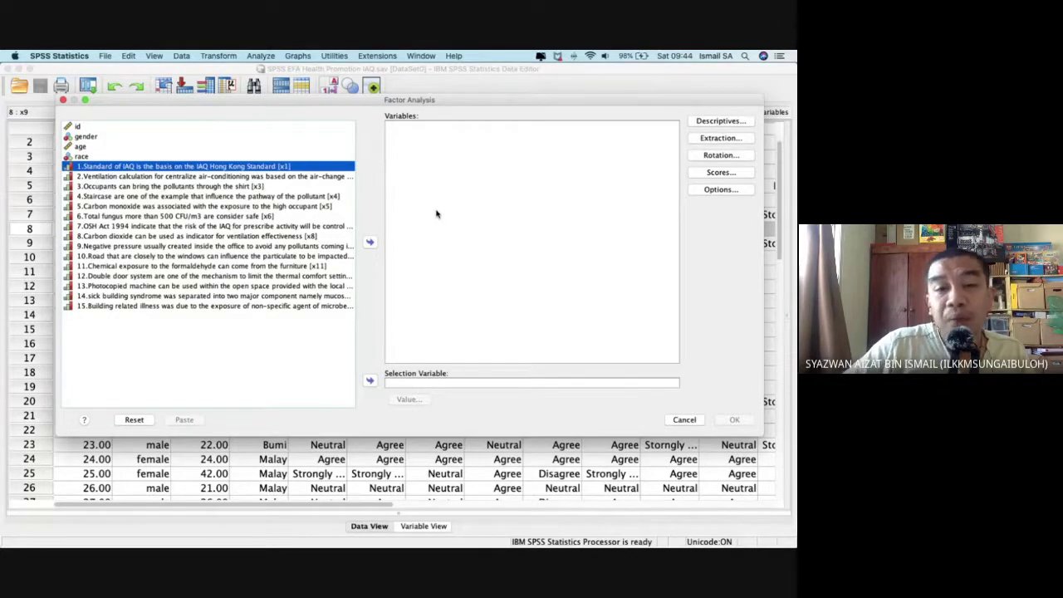
{"action": "key", "text": "shift+Down"}
{"action": "key", "text": "shift+Down"}
{"action": "key", "text": "shift+Down"}
{"action": "key", "text": "shift+Down"}
{"action": "key", "text": "shift+Down"}
{"action": "key", "text": "shift+Down"}
{"action": "key", "text": "shift+Down"}
{"action": "key", "text": "shift+Down"}
{"action": "key", "text": "shift+Down"}
{"action": "key", "text": "shift+Down"}
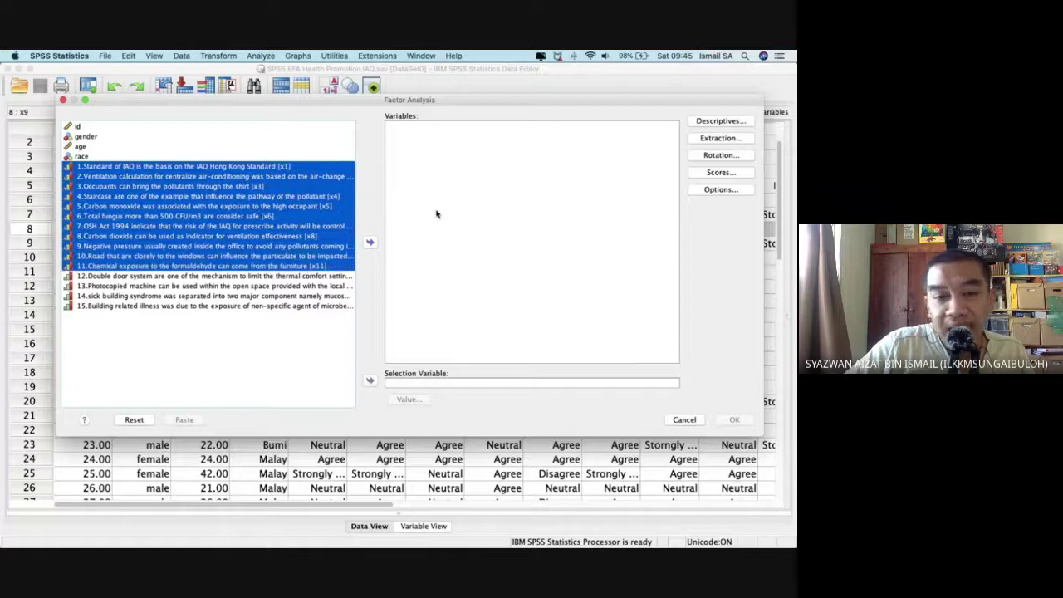
{"action": "key", "text": "shift+Down"}
{"action": "key", "text": "shift+Down"}
{"action": "key", "text": "shift+Down"}
{"action": "key", "text": "shift+Down"}
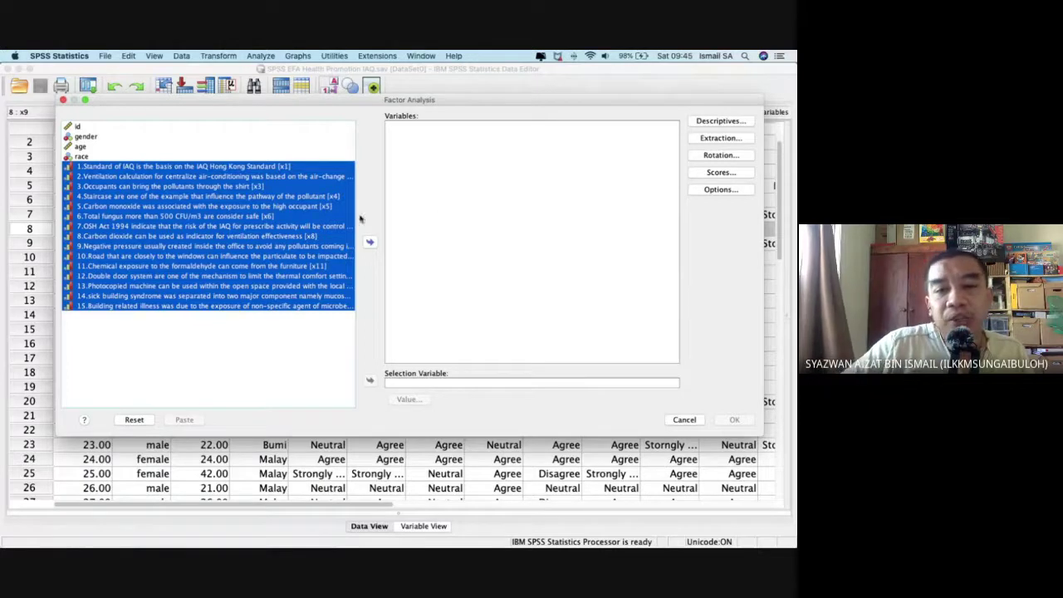
{"action": "left_click", "coordinate": [369, 242]}
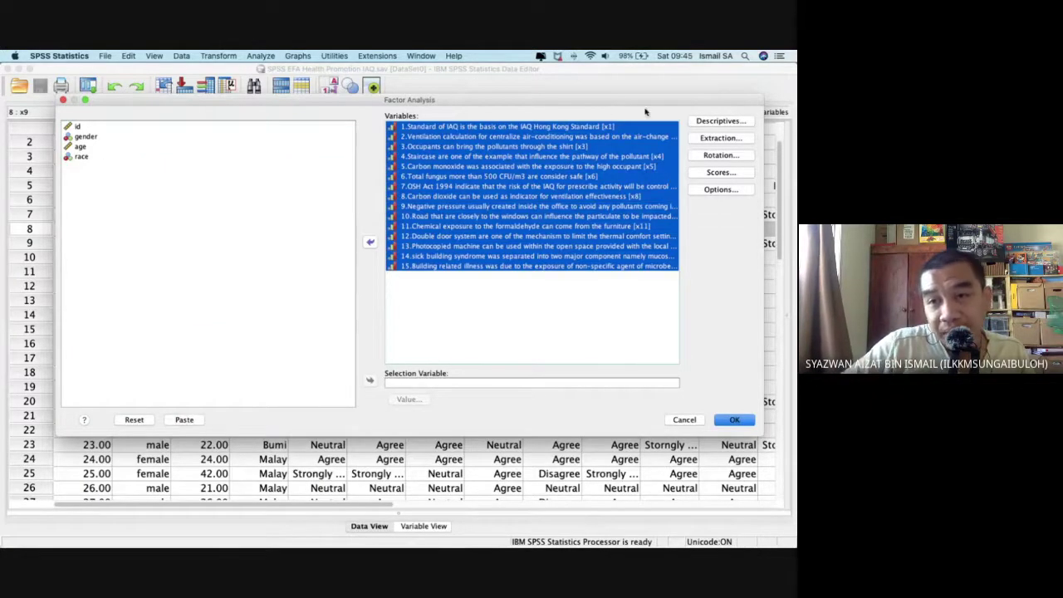
Request univariate descriptives, correlation significance levels, and KMO and Bartlett's test of sphericity for the factor analysis.
{"action": "left_click", "coordinate": [708, 123]}
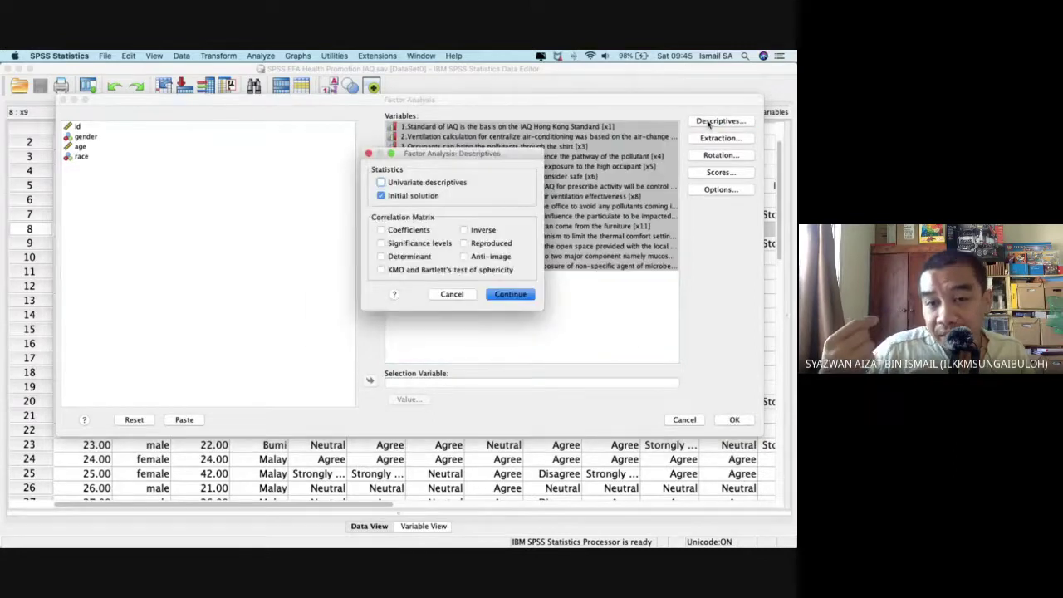
{"action": "left_click", "coordinate": [405, 188]}
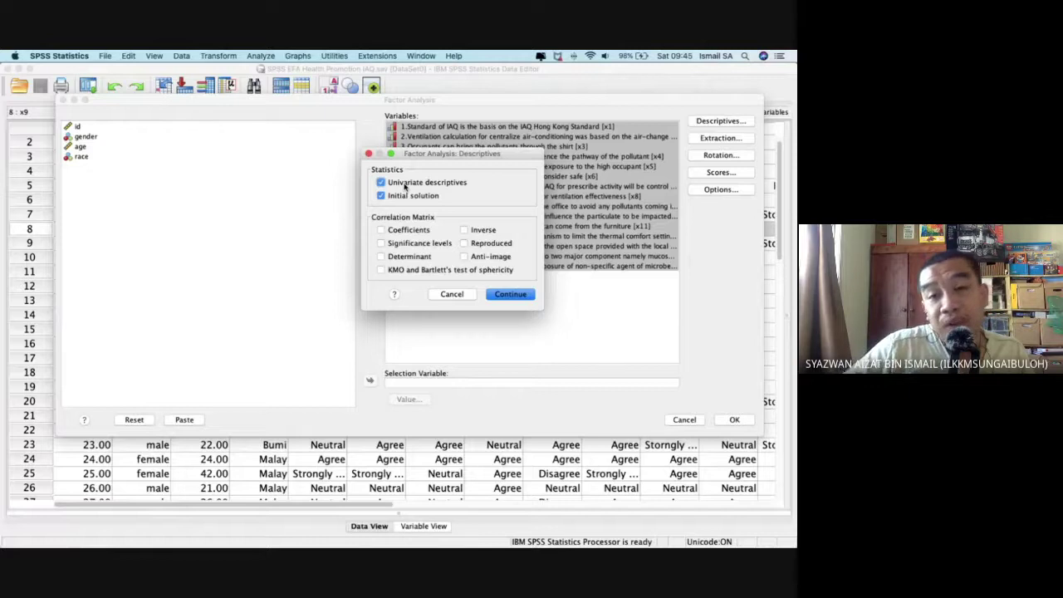
{"action": "left_click", "coordinate": [394, 245]}
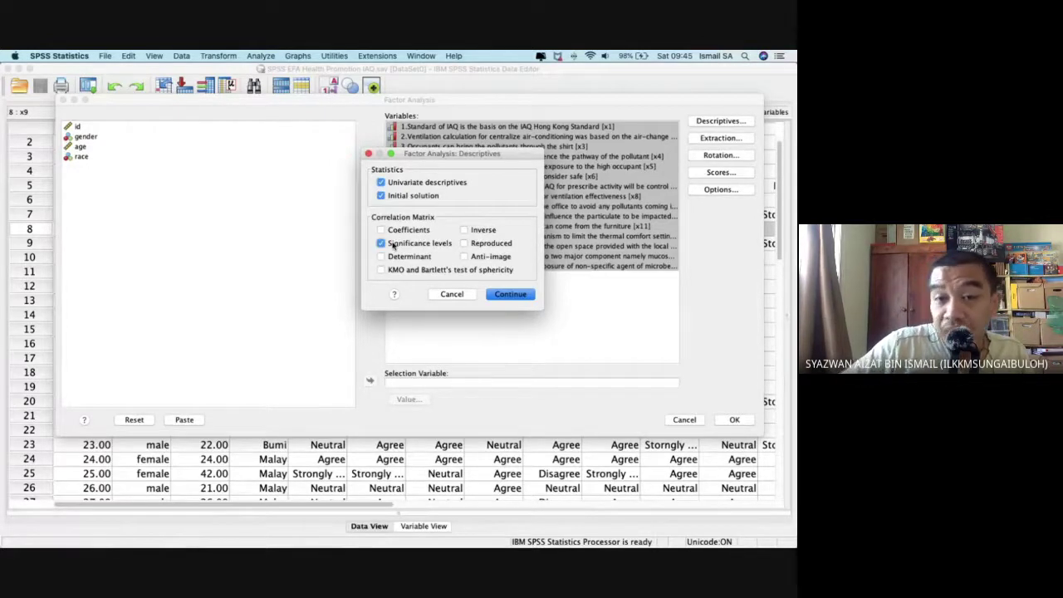
{"action": "left_click", "coordinate": [387, 272]}
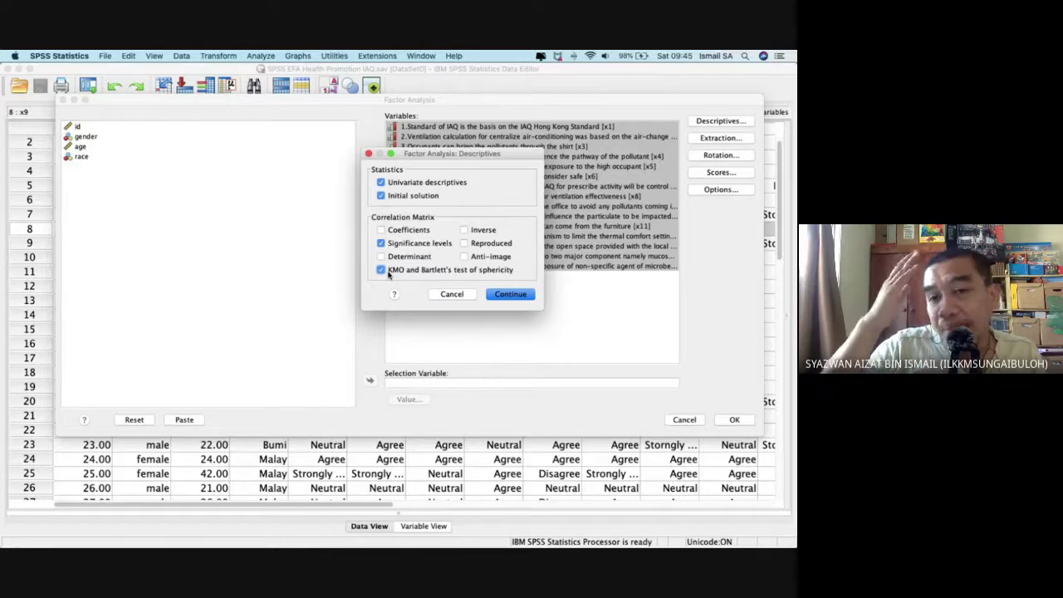
{"action": "left_click", "coordinate": [510, 294]}
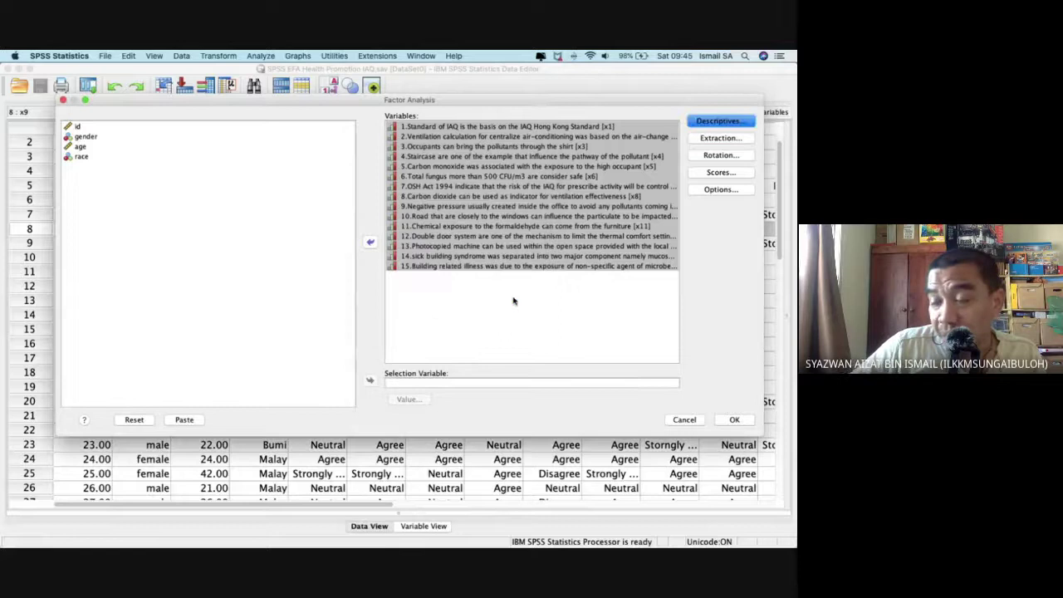
Add a scree plot to the display options of the factor extraction.
{"action": "left_click", "coordinate": [737, 140]}
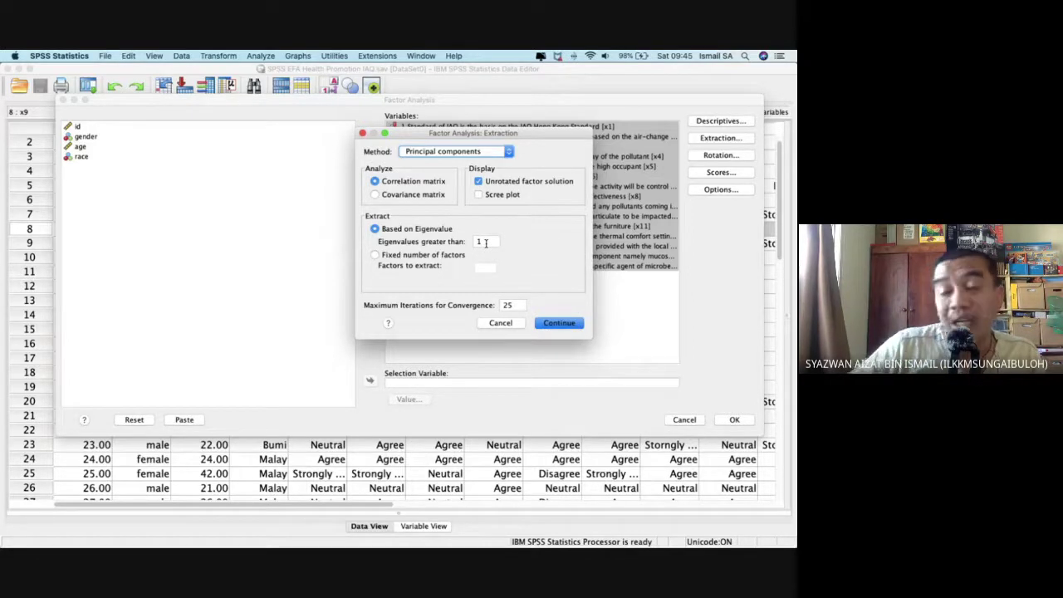
{"action": "left_click", "coordinate": [477, 194]}
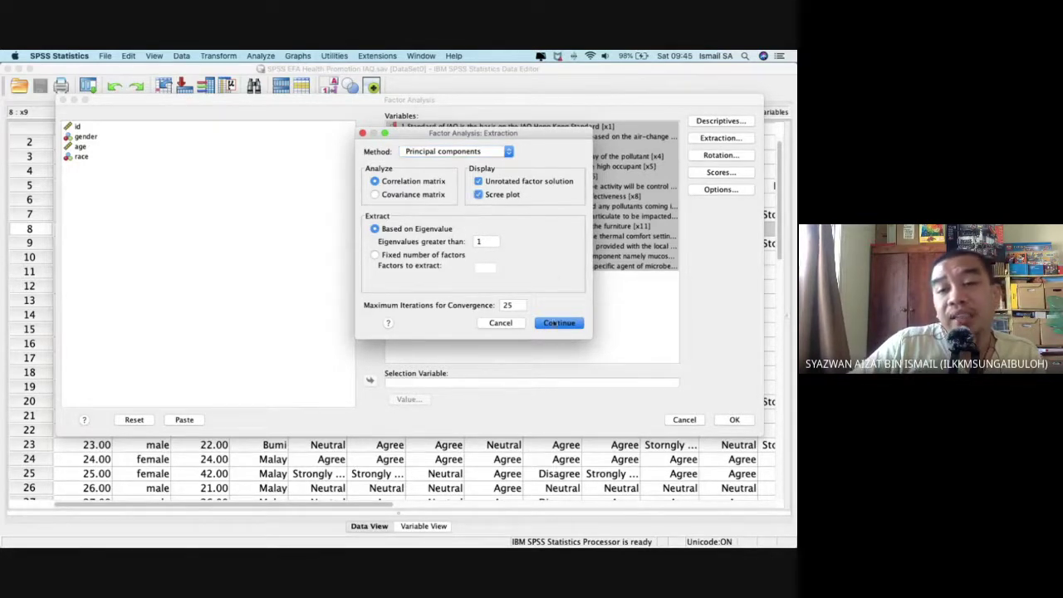
{"action": "left_click", "coordinate": [556, 323]}
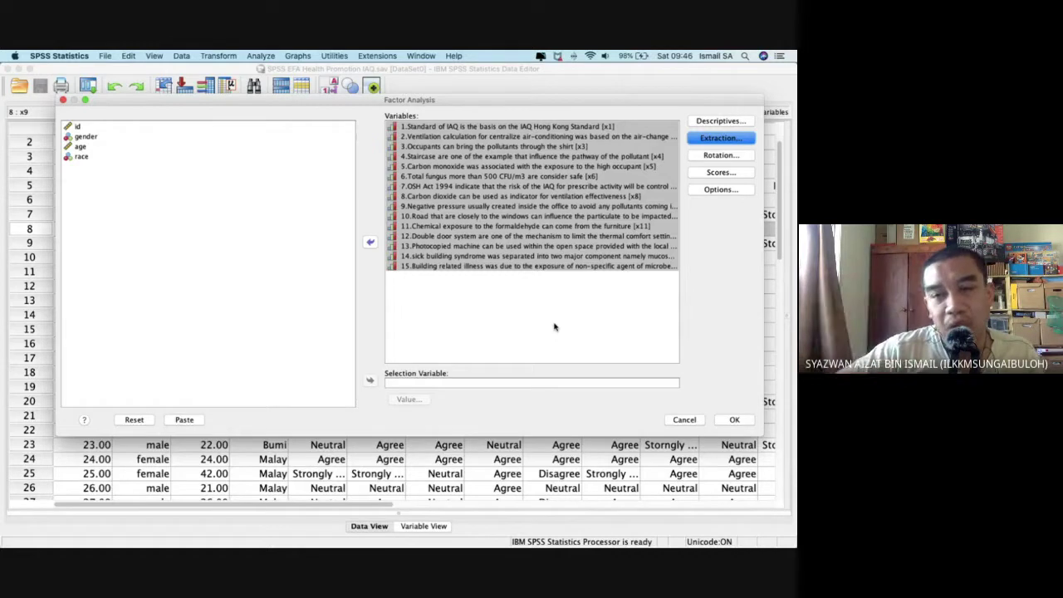
Set the factor rotation method to Varimax.
{"action": "left_click", "coordinate": [710, 155]}
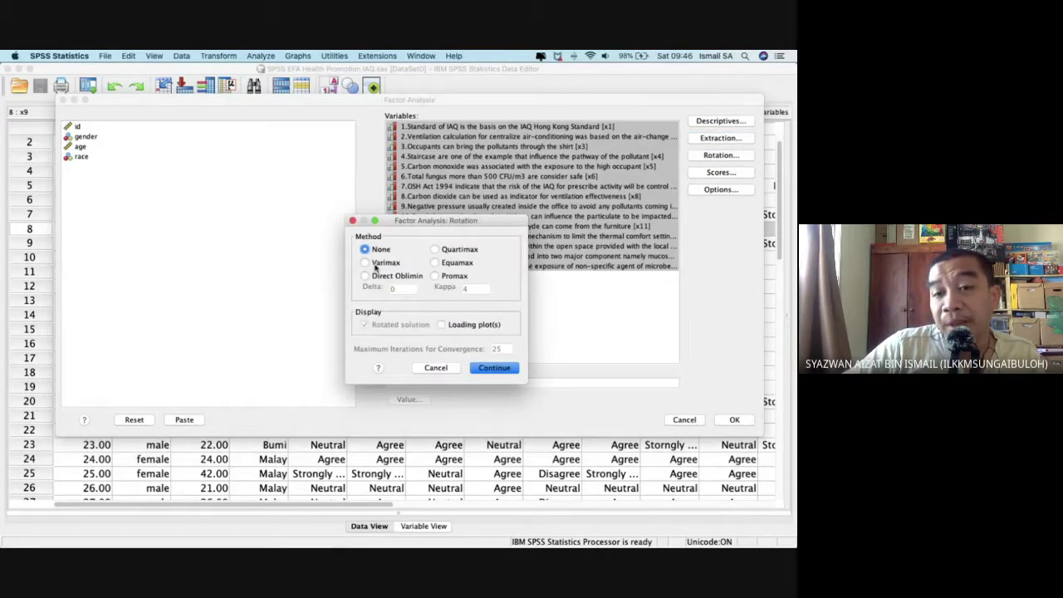
{"action": "left_click", "coordinate": [374, 264]}
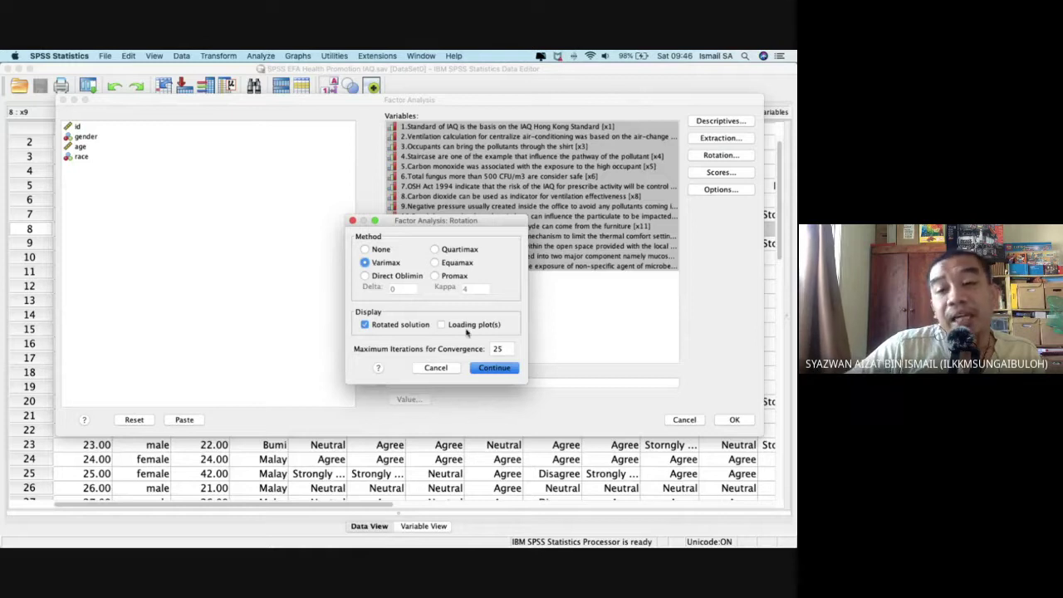
{"action": "left_click", "coordinate": [496, 368]}
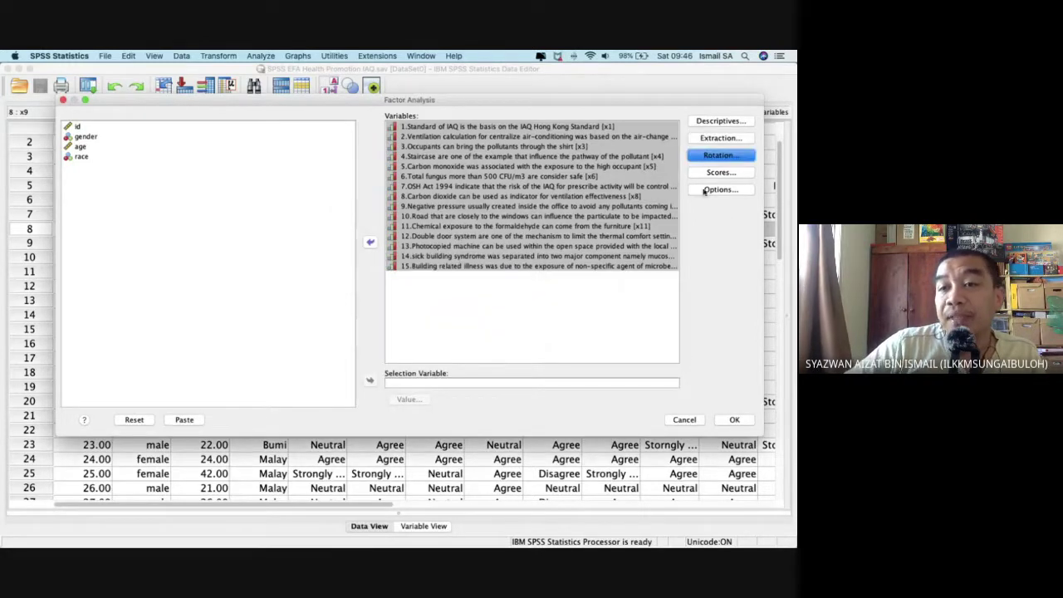
{"action": "left_click", "coordinate": [700, 173]}
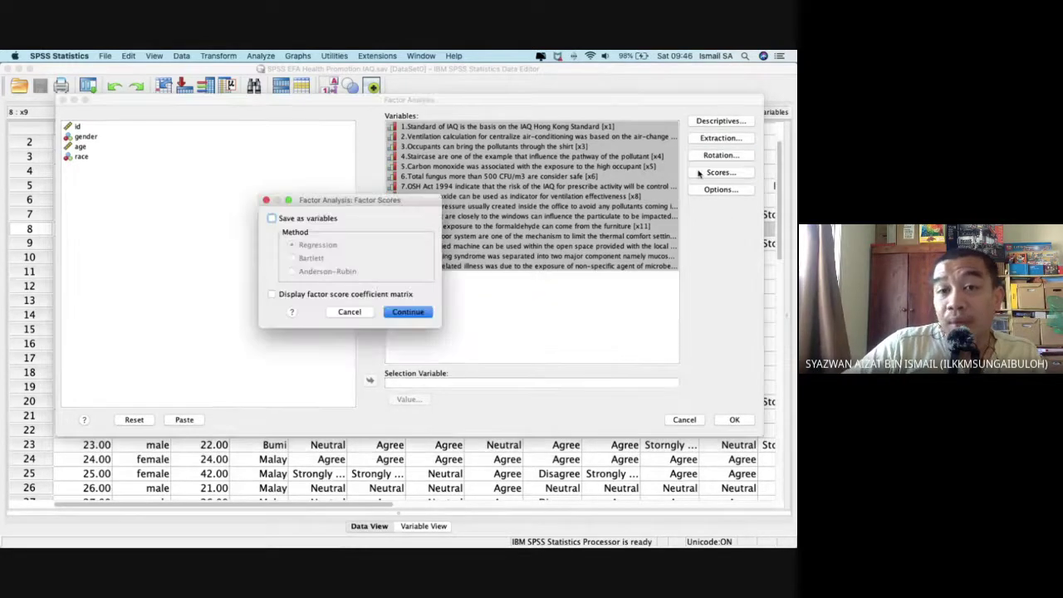
{"action": "left_click", "coordinate": [313, 219]}
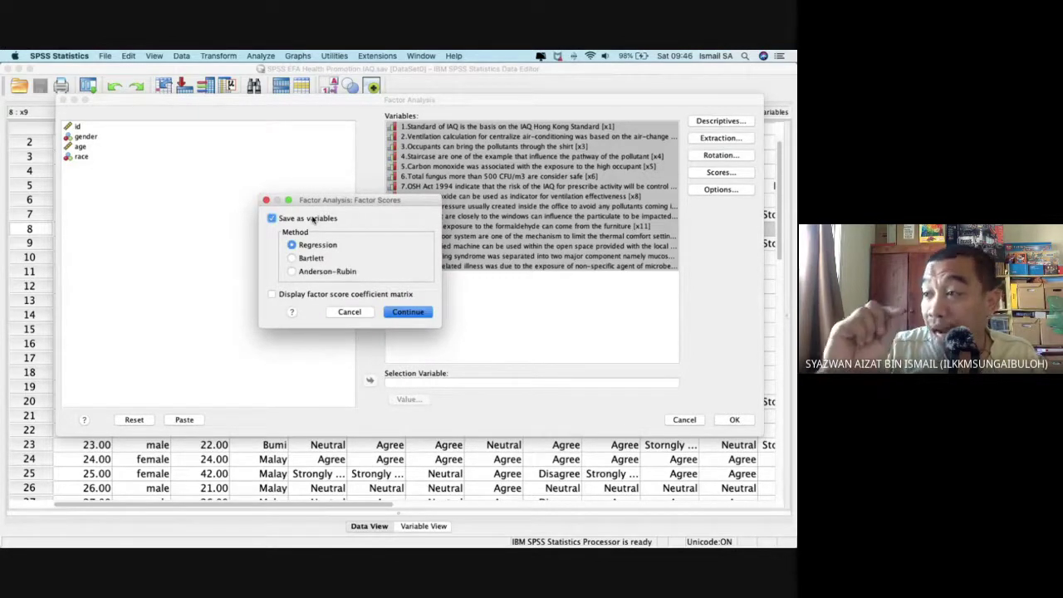
{"action": "left_click", "coordinate": [312, 219]}
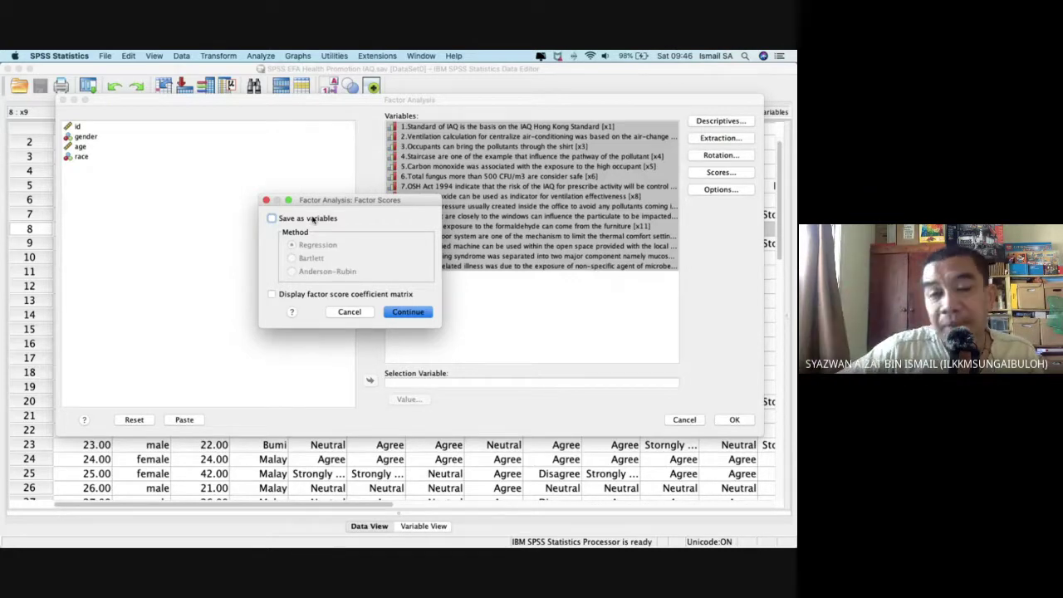
{"action": "left_click", "coordinate": [313, 219]}
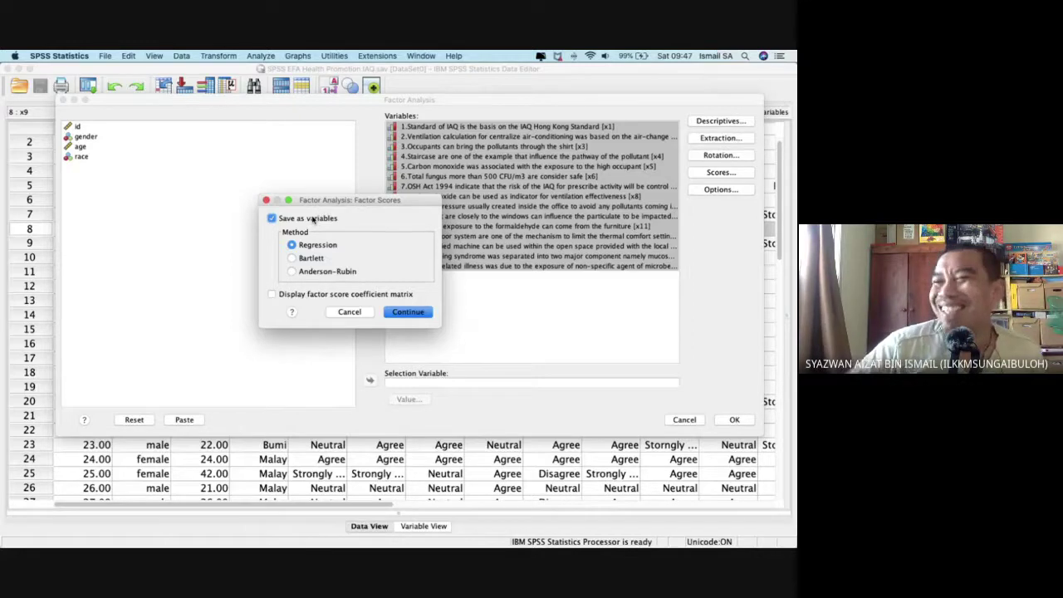
{"action": "left_click", "coordinate": [281, 219]}
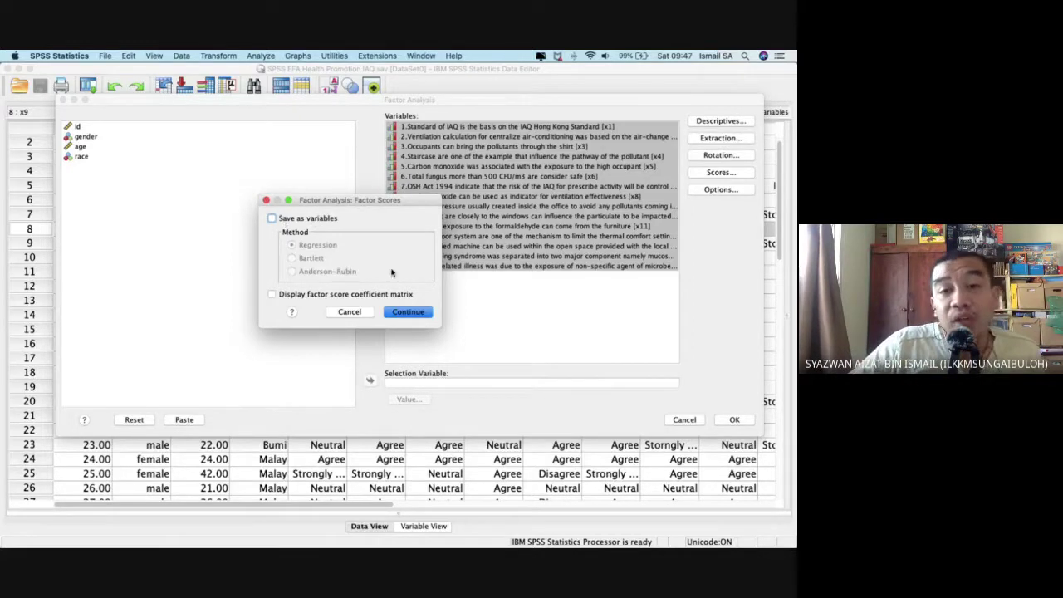
{"action": "left_click", "coordinate": [425, 314]}
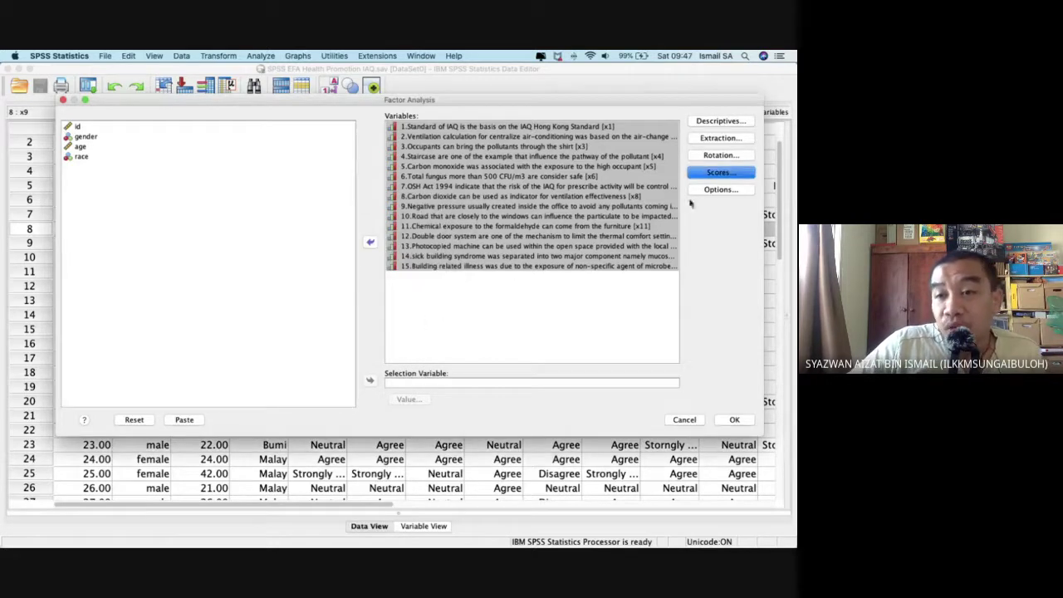
Set the factor analysis coefficient display to be sorted by size.
{"action": "left_click", "coordinate": [716, 190]}
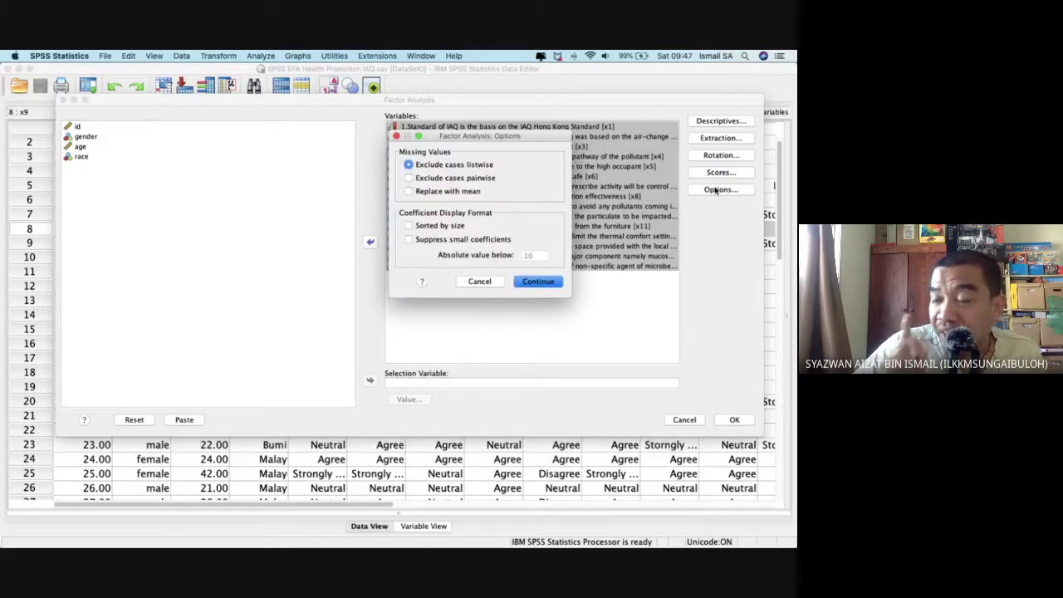
{"action": "left_click", "coordinate": [450, 227]}
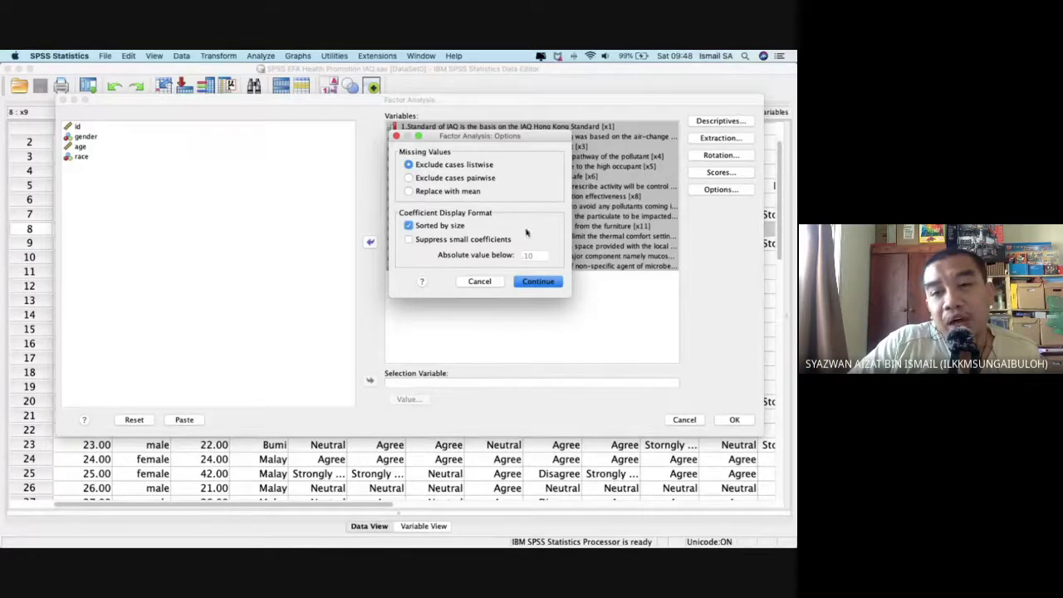
{"action": "left_click", "coordinate": [541, 281]}
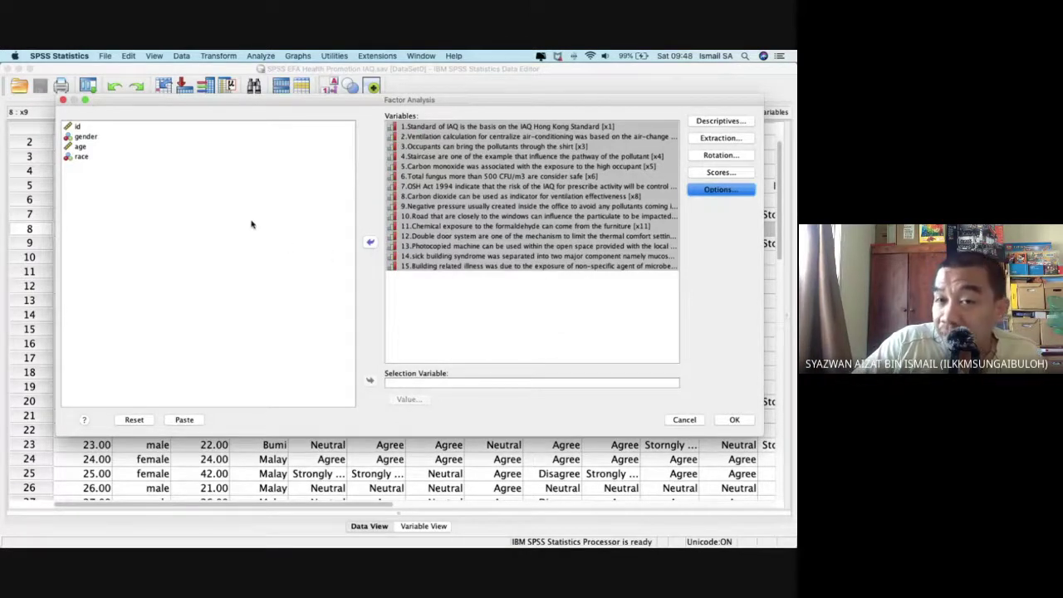
Review the descriptives, extraction, rotation, scores and coefficient display settings chosen for the factor analysis.
{"action": "left_click", "coordinate": [720, 121]}
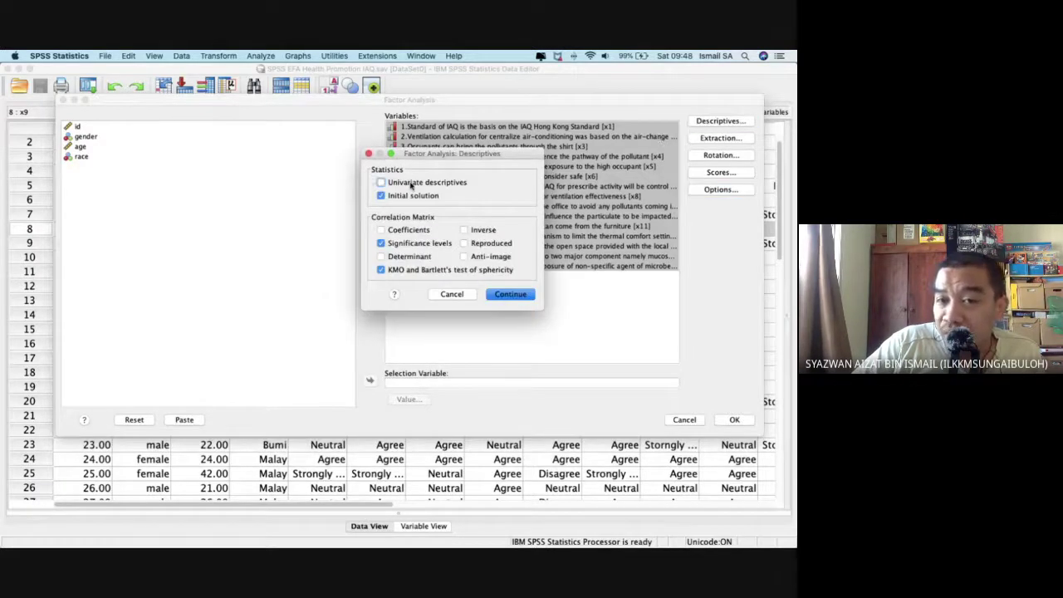
{"action": "left_click", "coordinate": [407, 245]}
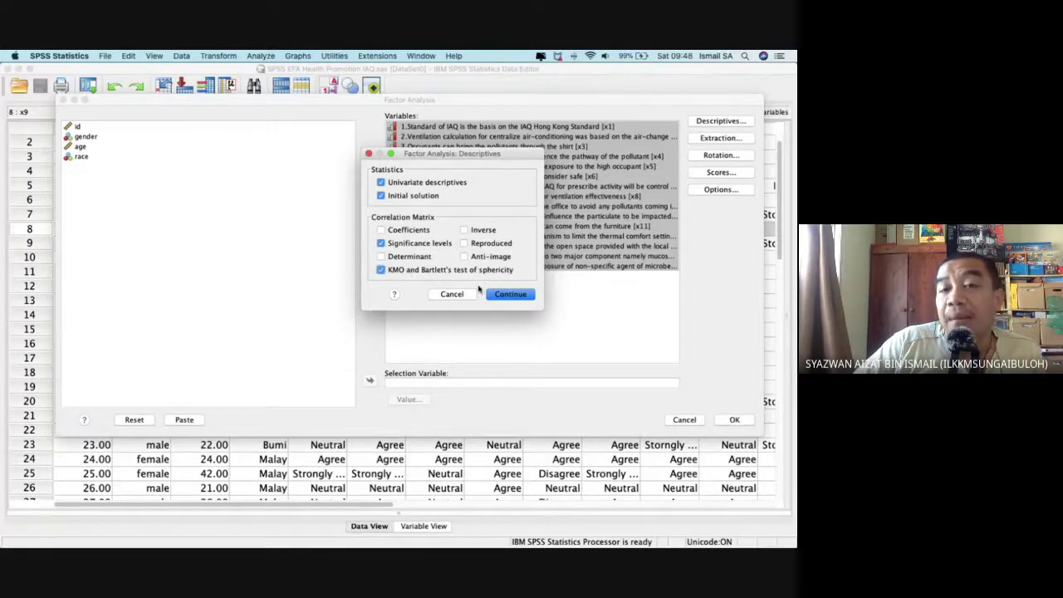
{"action": "left_click", "coordinate": [508, 296]}
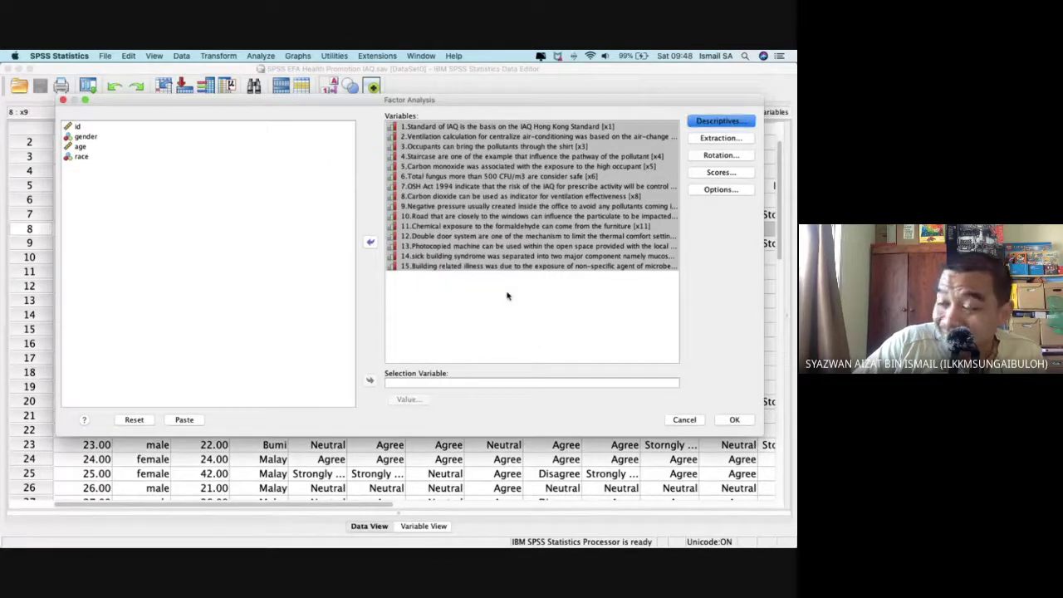
{"action": "left_click", "coordinate": [713, 138]}
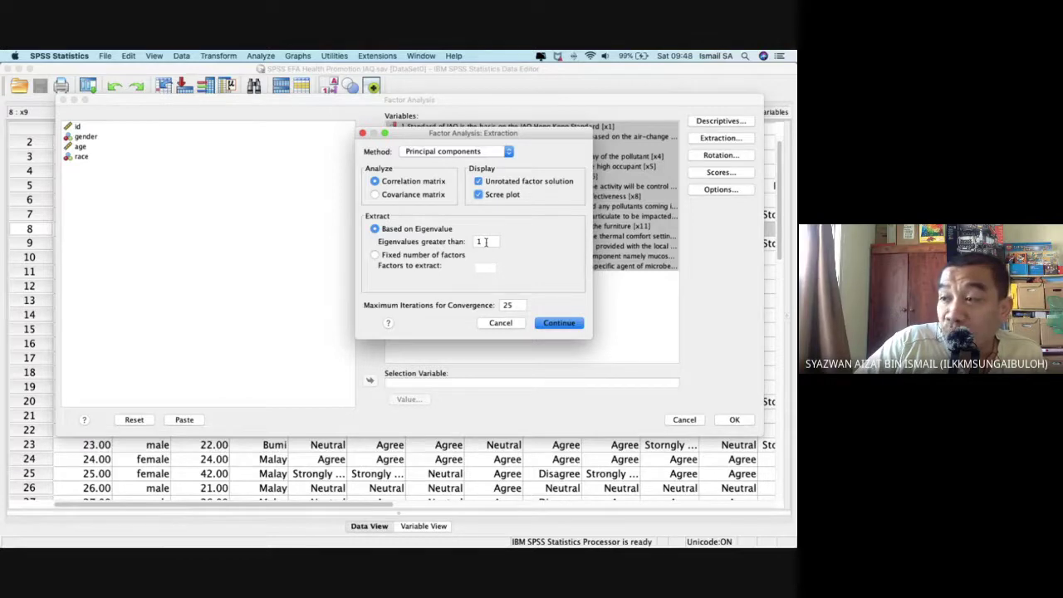
{"action": "left_click", "coordinate": [559, 323]}
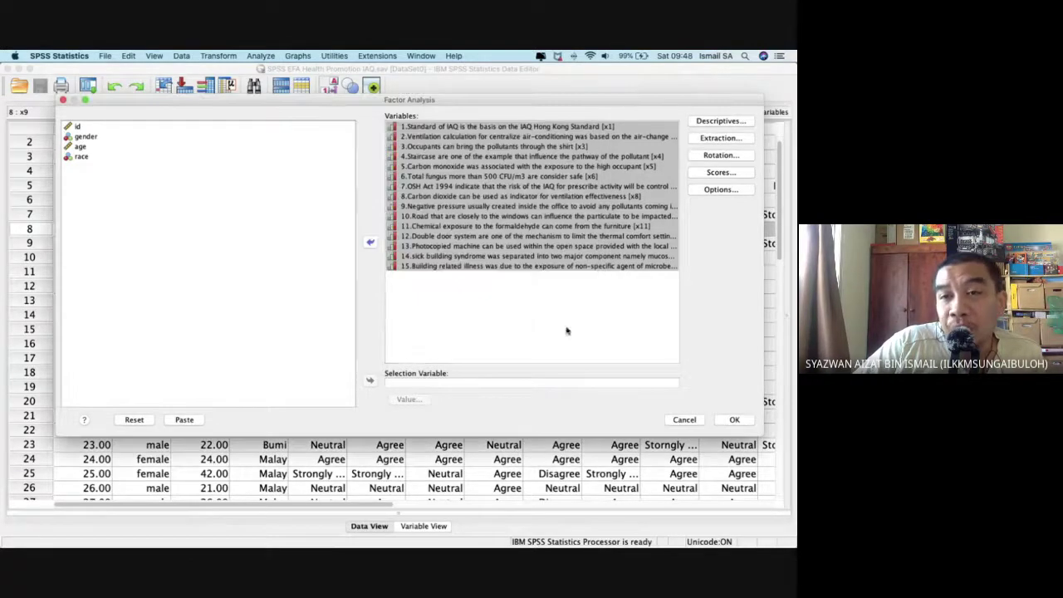
{"action": "left_click", "coordinate": [718, 157]}
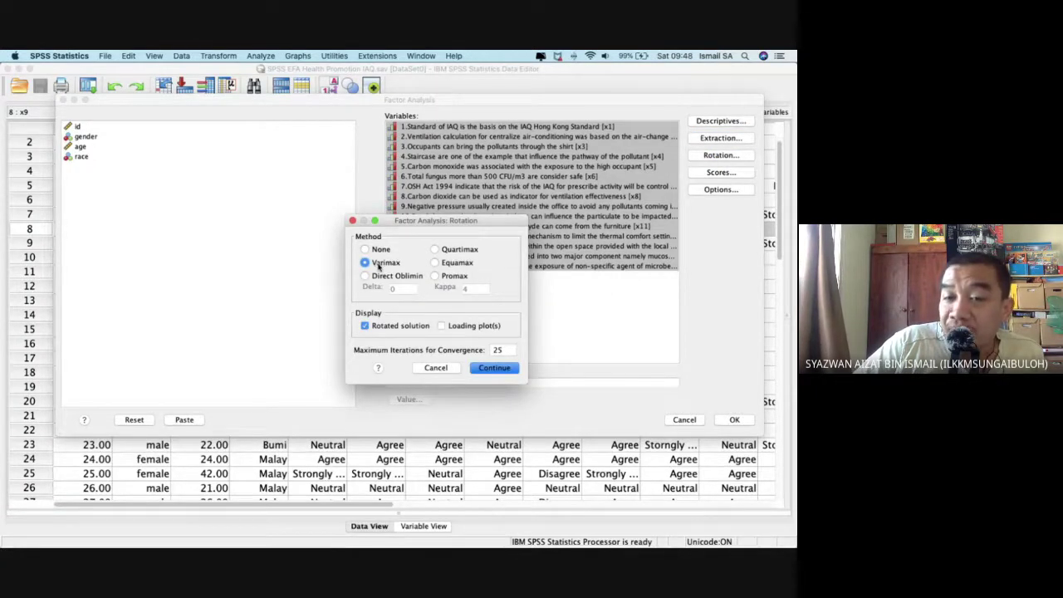
{"action": "left_click", "coordinate": [488, 368]}
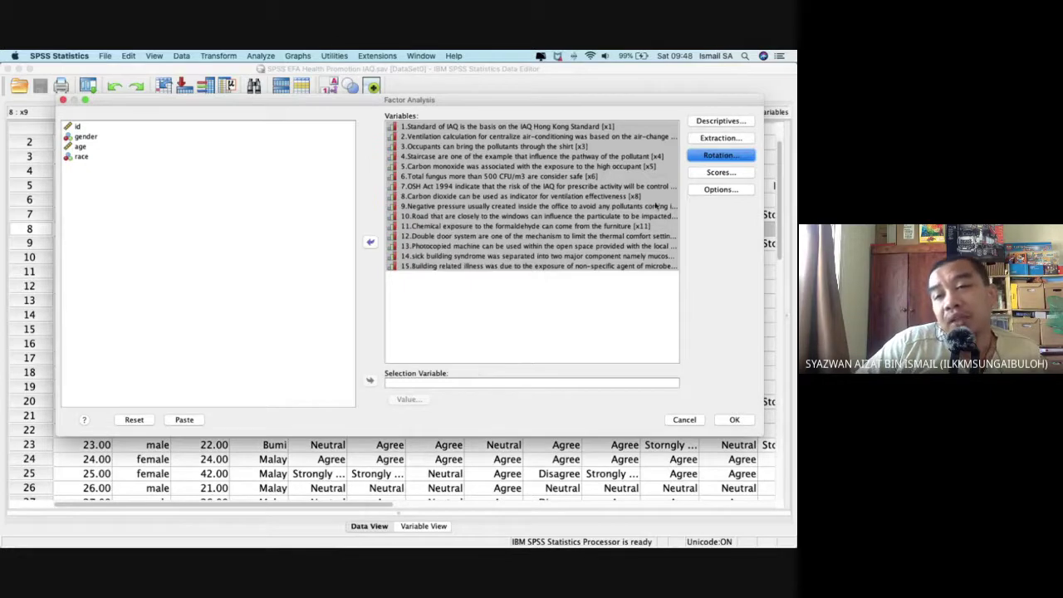
{"action": "left_click", "coordinate": [712, 172]}
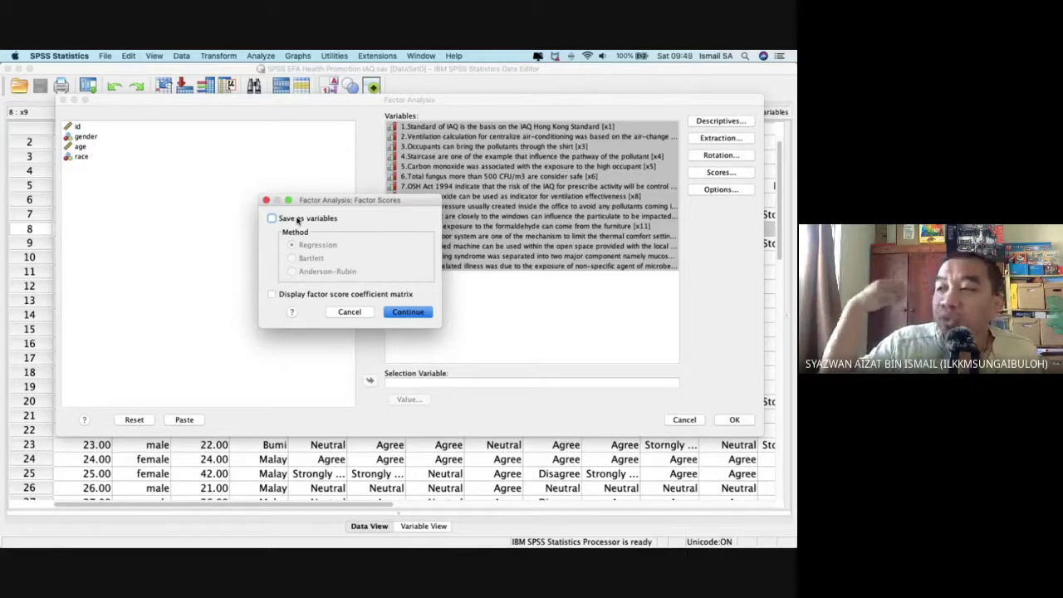
{"action": "left_click", "coordinate": [366, 312]}
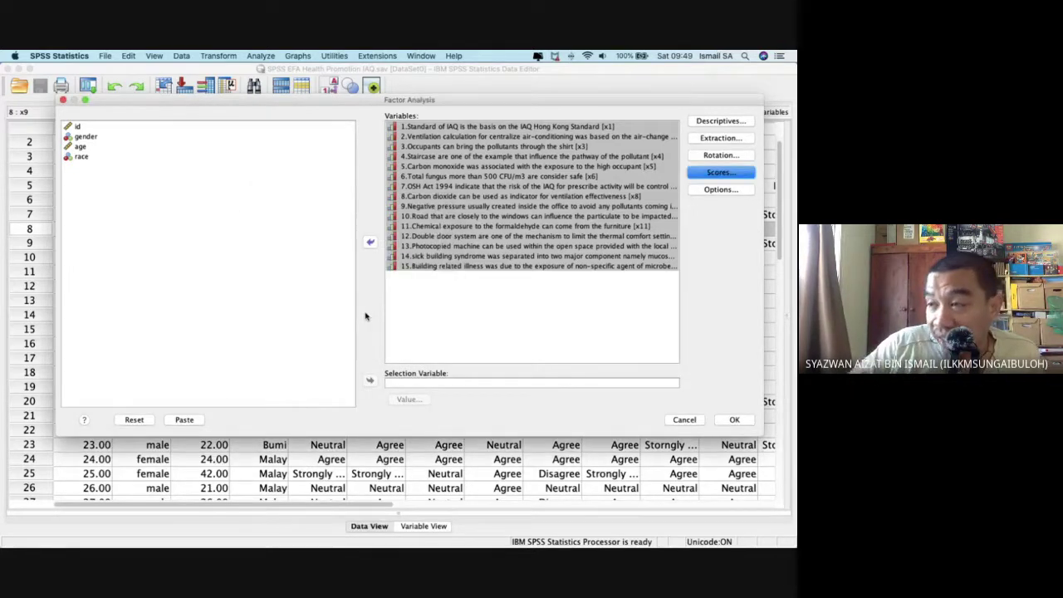
{"action": "left_click", "coordinate": [719, 189]}
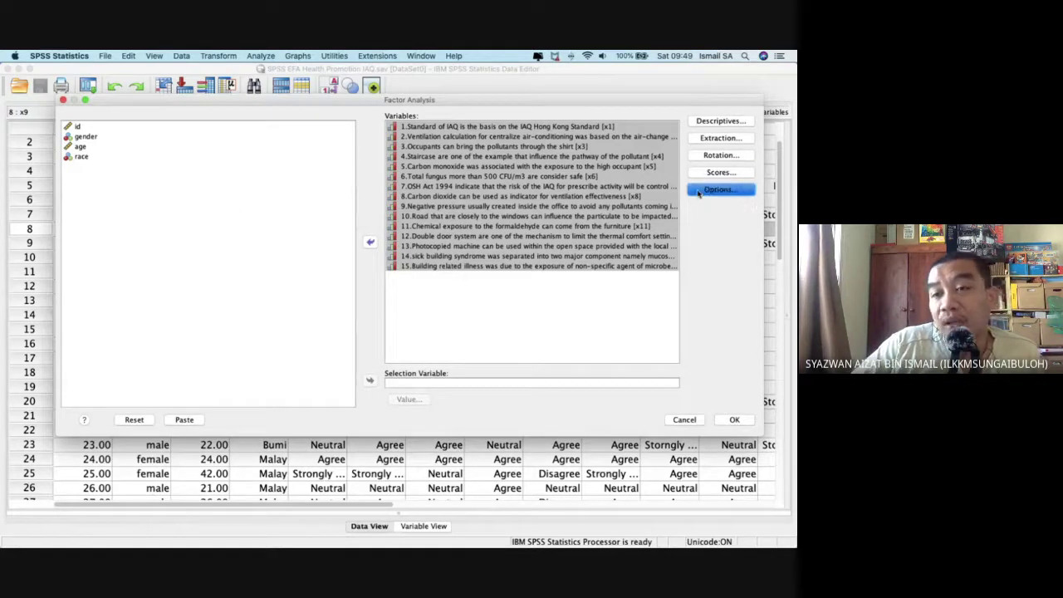
{"action": "left_click", "coordinate": [427, 233]}
{"action": "left_click", "coordinate": [426, 231]}
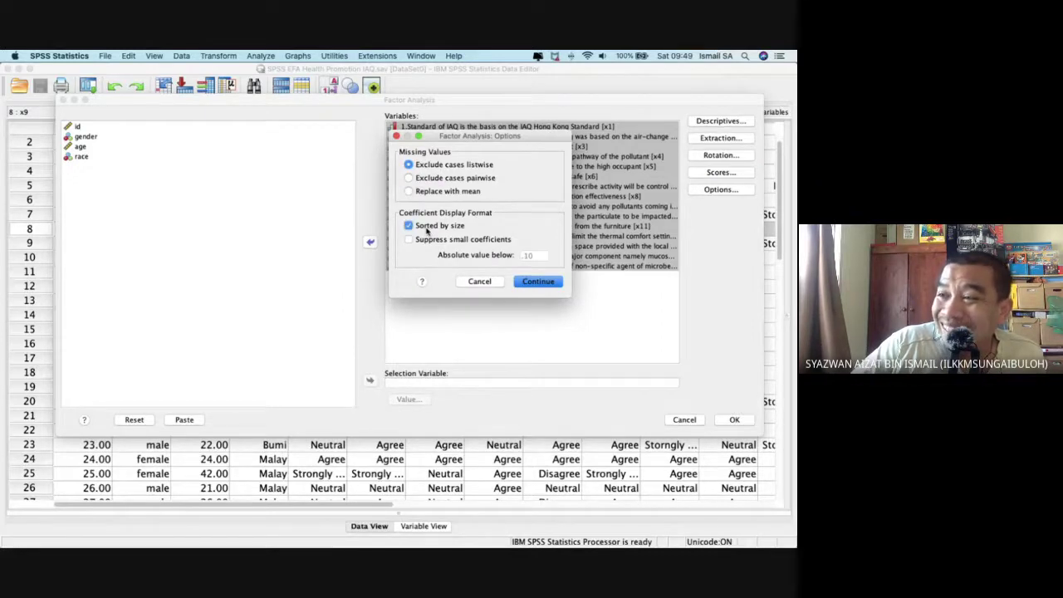
{"action": "left_click", "coordinate": [544, 281]}
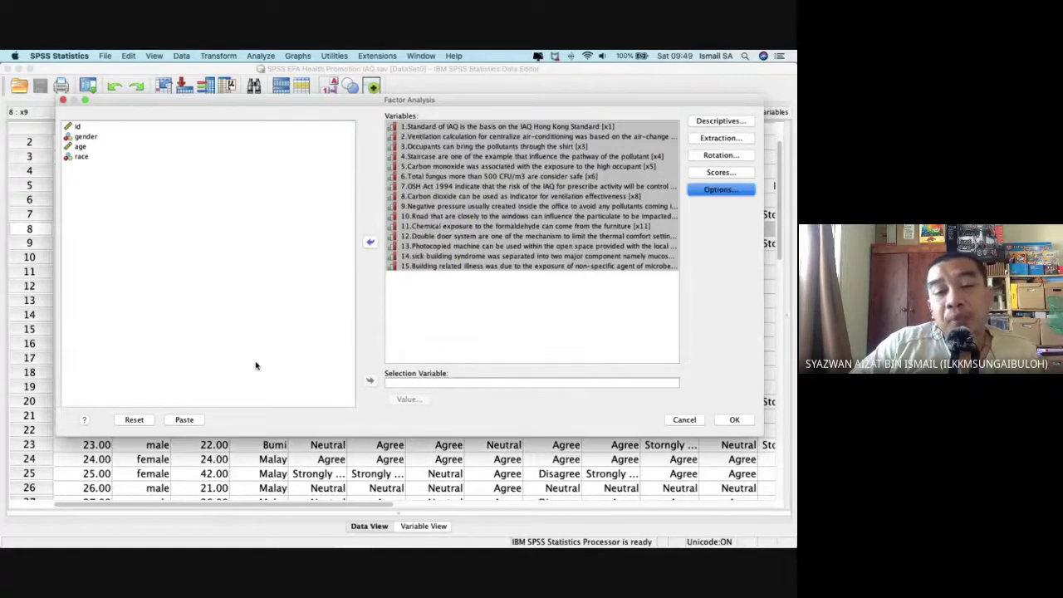
Paste the factor analysis as syntax and remove the extra blank lines above the FACTOR command in the Syntax Editor.
{"action": "left_click", "coordinate": [184, 420]}
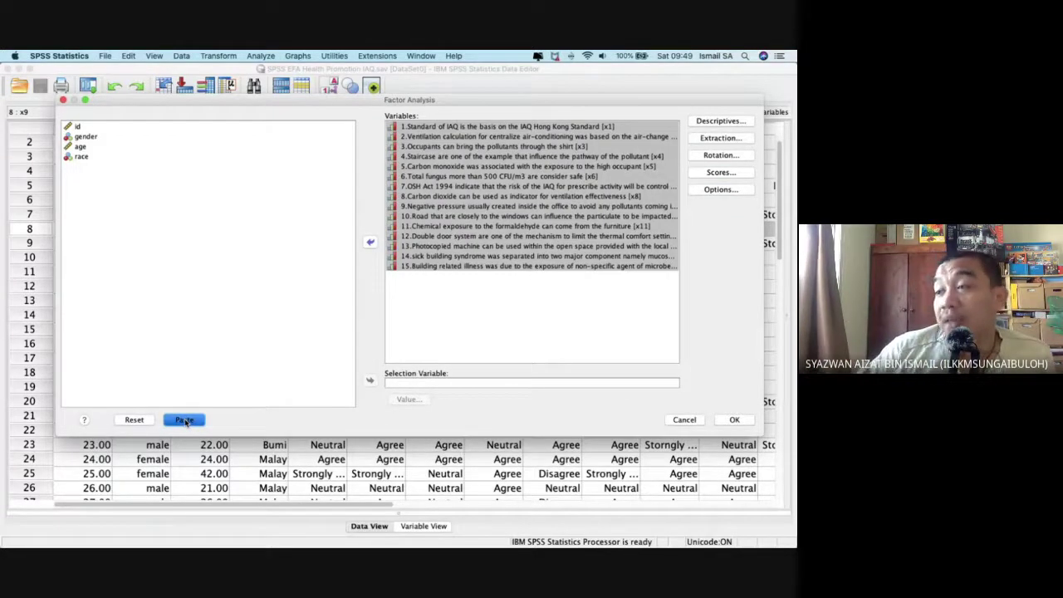
{"action": "key", "text": "ctrl+Up"}
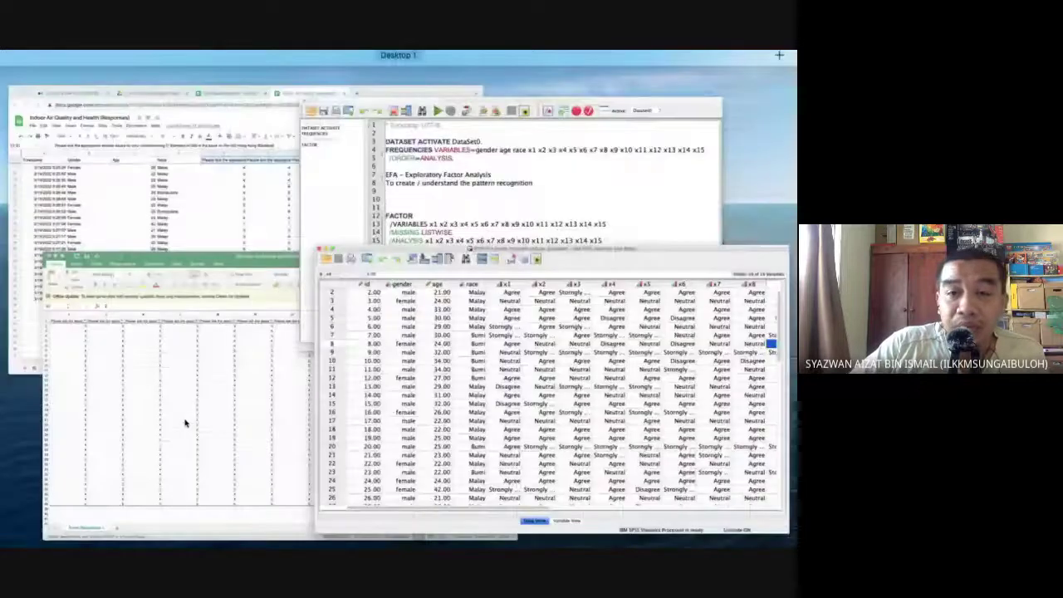
{"action": "left_click", "coordinate": [397, 277]}
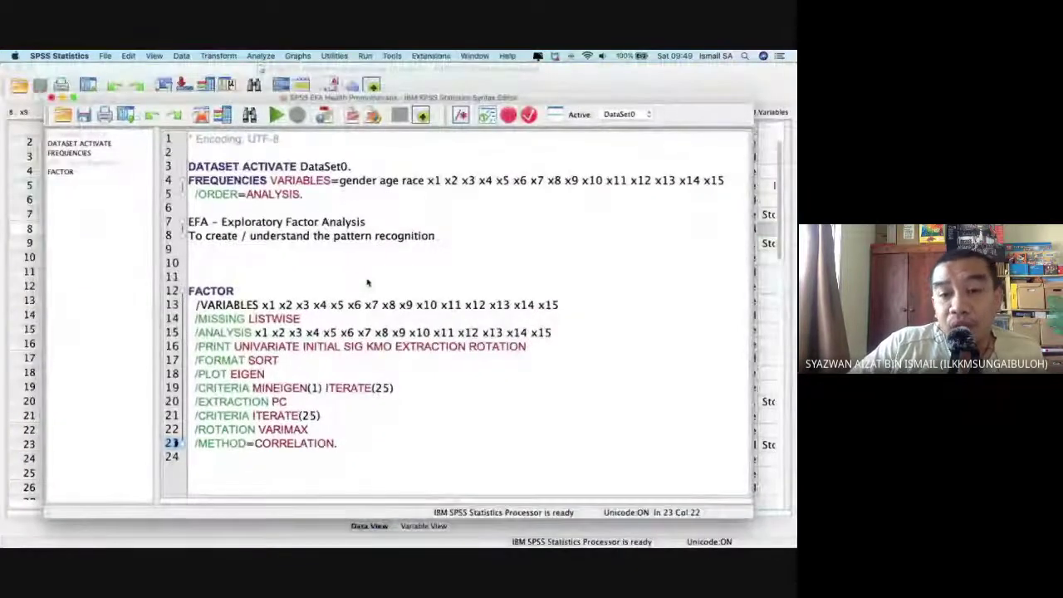
{"action": "key", "text": "BackSpace"}
{"action": "key", "text": "BackSpace"}
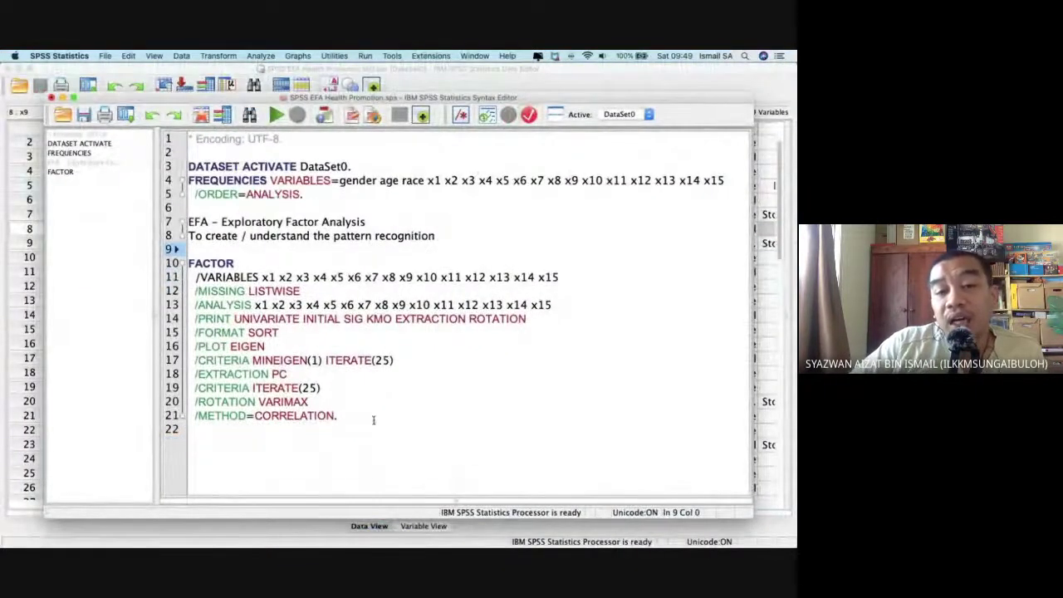
Select the whole FACTOR command, try to save the syntax file, and run the selected command.
{"action": "left_click_drag", "start_coordinate": [373, 418], "coordinate": [188, 262]}
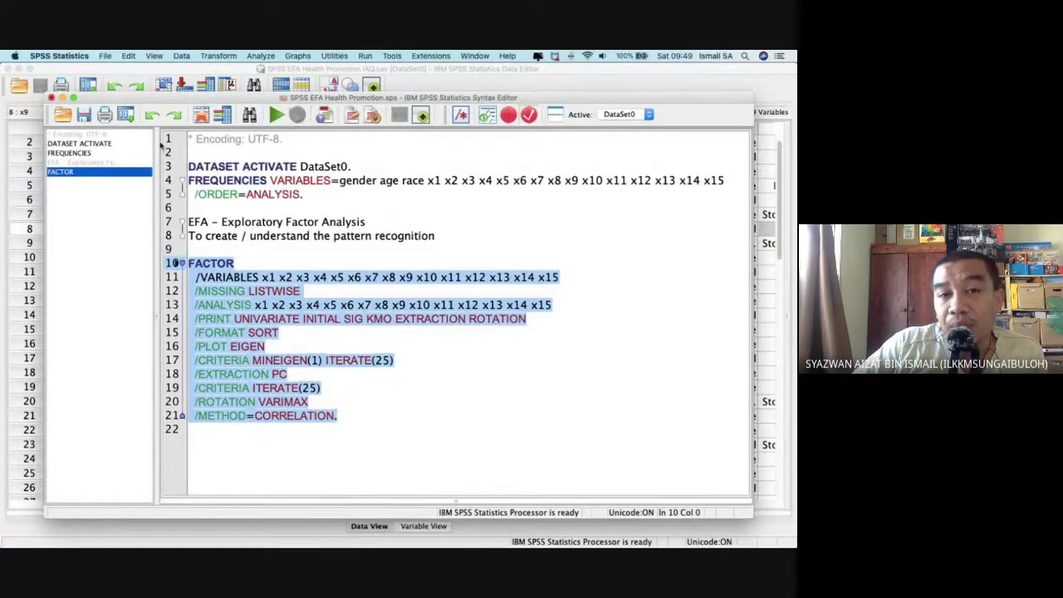
{"action": "left_click", "coordinate": [90, 117]}
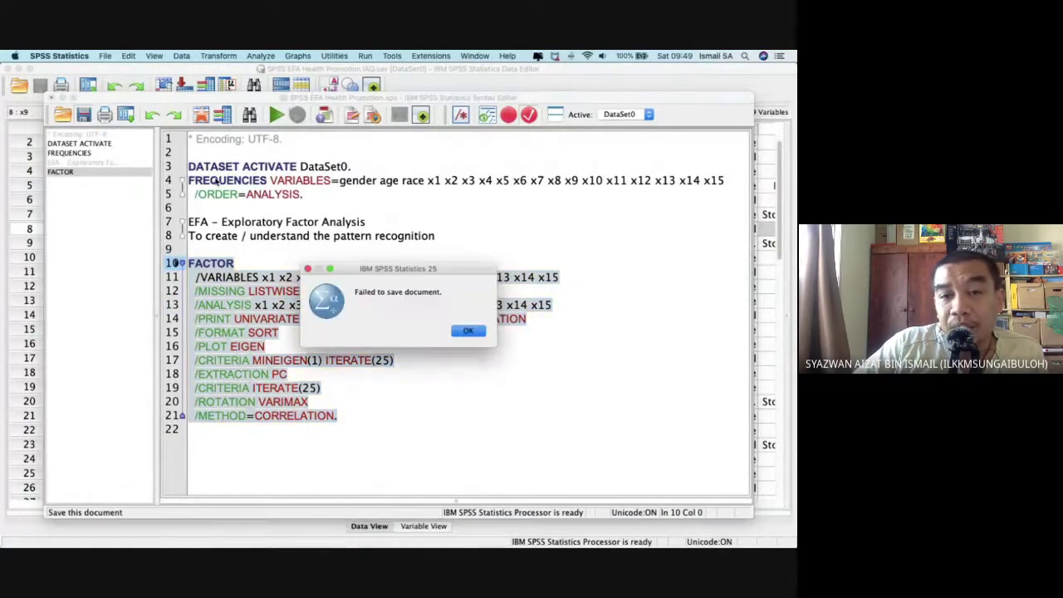
{"action": "left_click", "coordinate": [468, 331]}
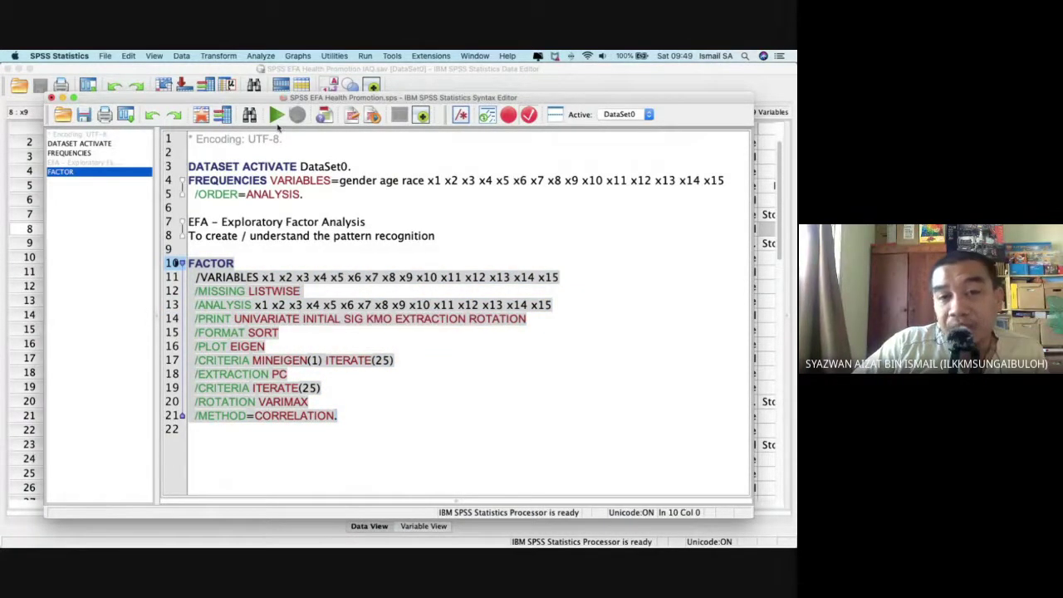
{"action": "left_click", "coordinate": [277, 115]}
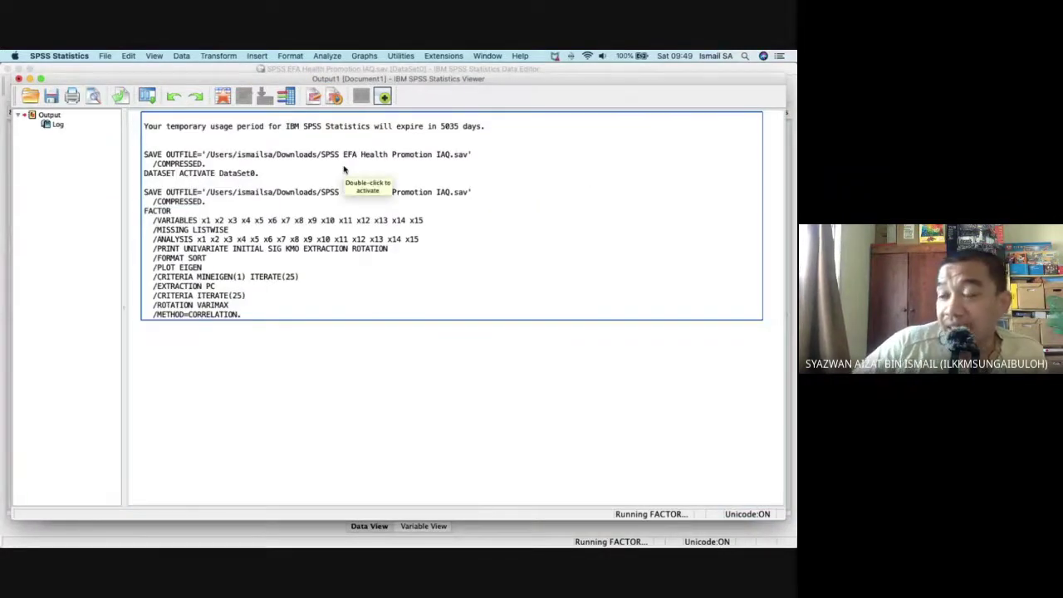
Return to the Syntax Editor and save the syntax as SPSS EFA Health Promotion.sps in the Desktop folder.
{"action": "key", "text": "ctrl+Up"}
{"action": "left_click", "coordinate": [631, 166]}
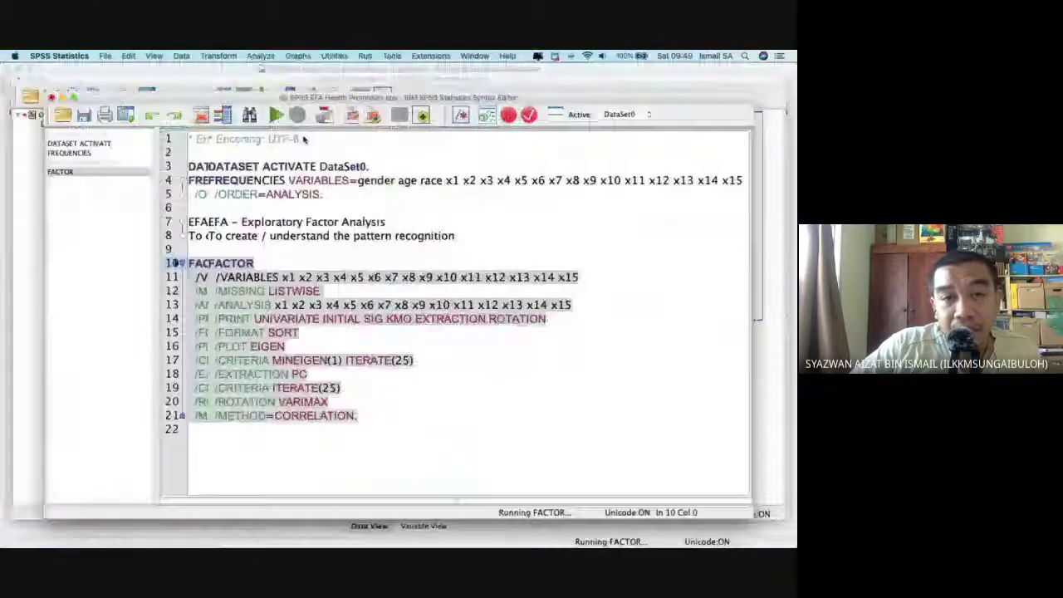
{"action": "left_click", "coordinate": [105, 57]}
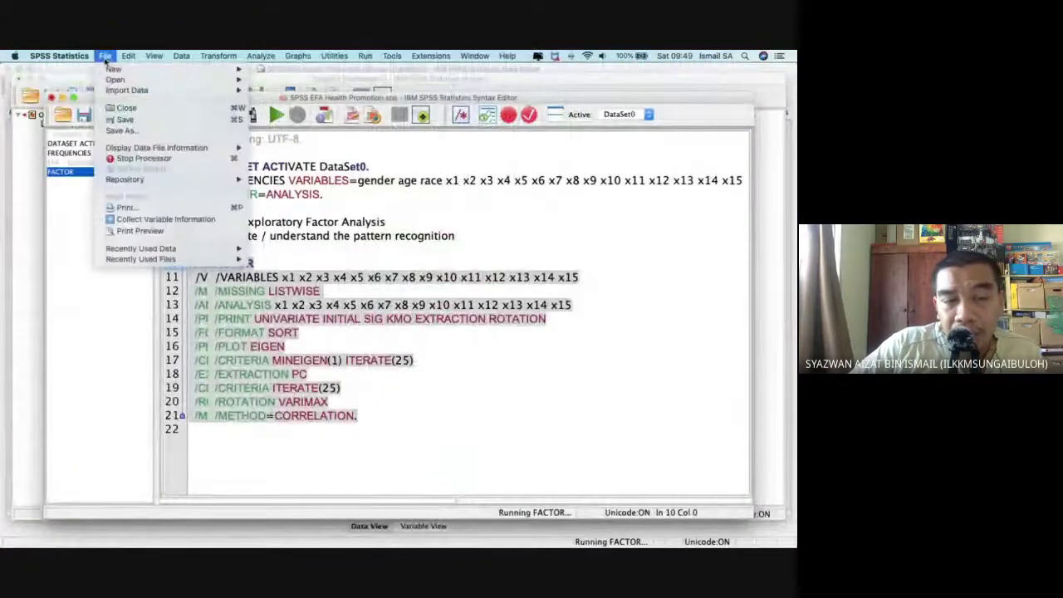
{"action": "left_click", "coordinate": [150, 131]}
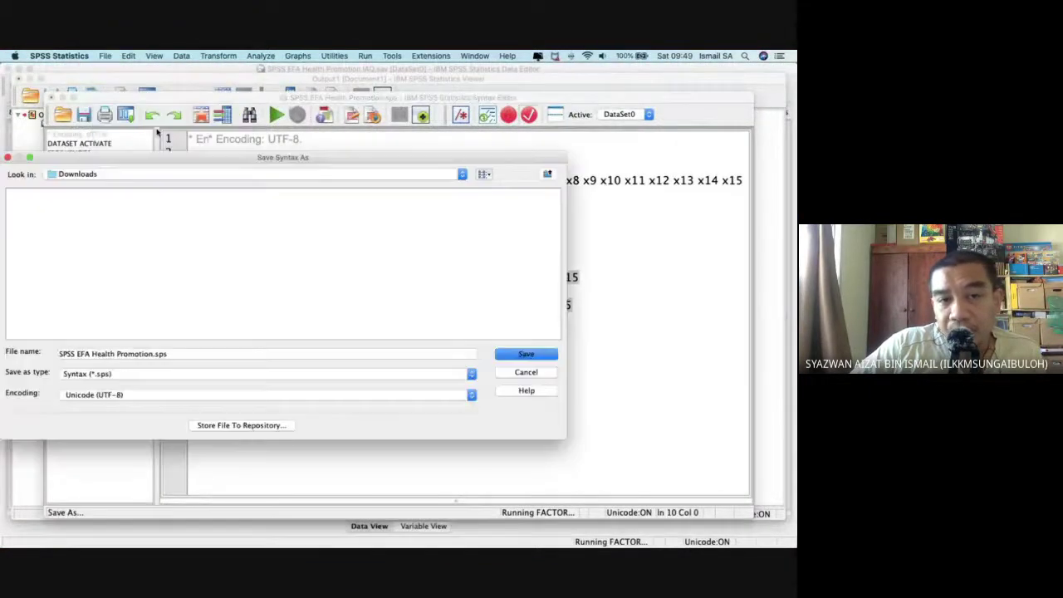
{"action": "left_click", "coordinate": [157, 169]}
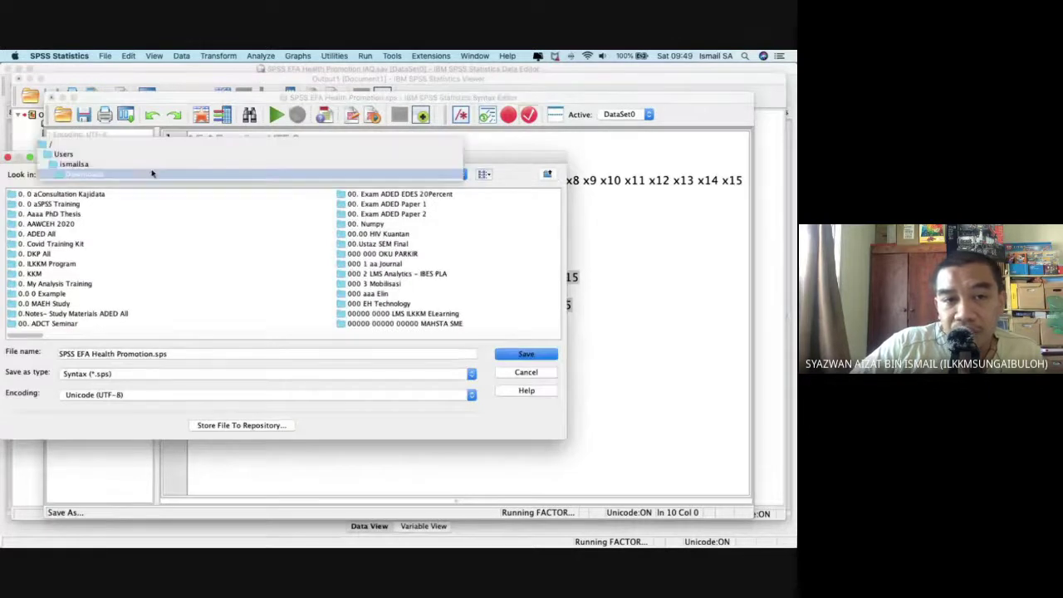
{"action": "left_click", "coordinate": [75, 166]}
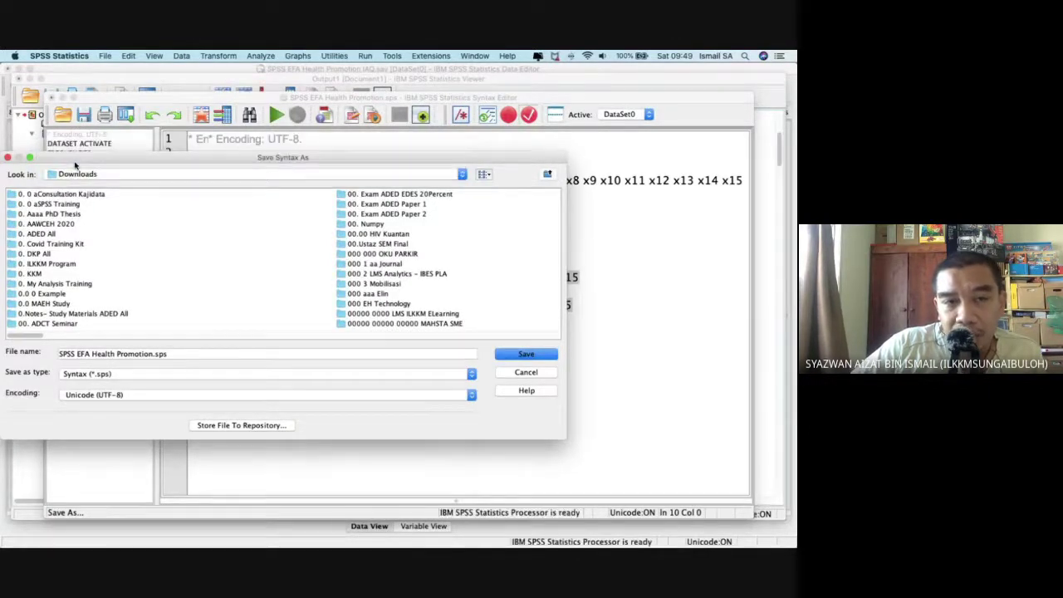
{"action": "left_click", "coordinate": [89, 177]}
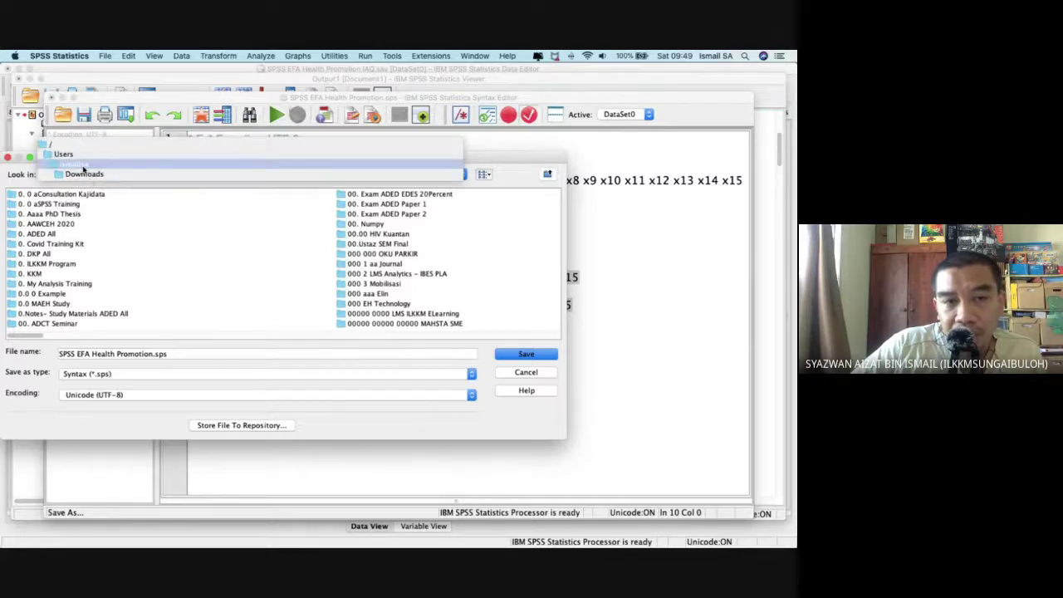
{"action": "left_click", "coordinate": [79, 163]}
{"action": "double_click", "coordinate": [33, 224]}
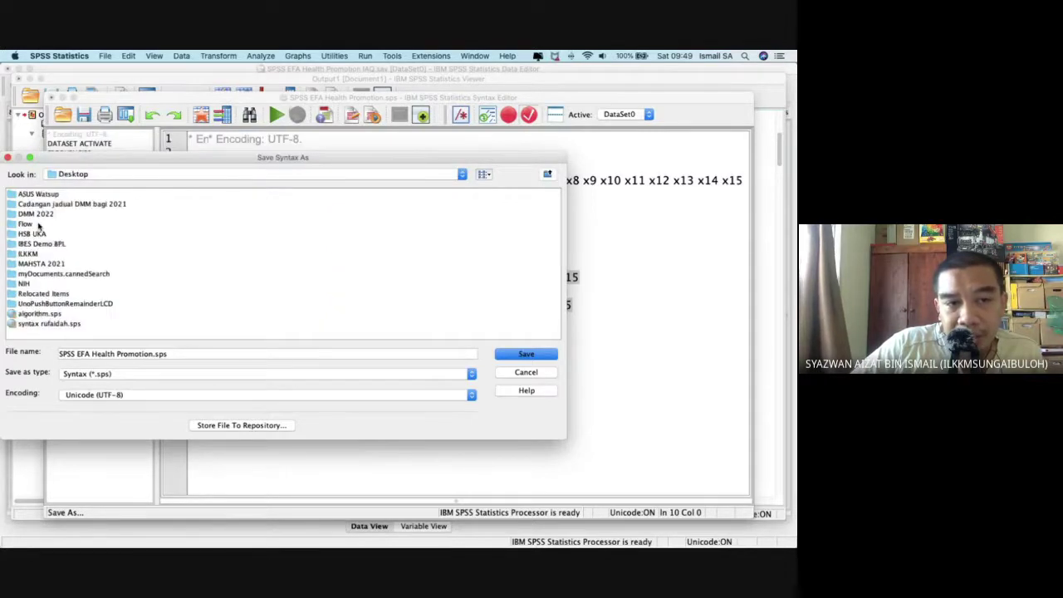
{"action": "left_click", "coordinate": [512, 353]}
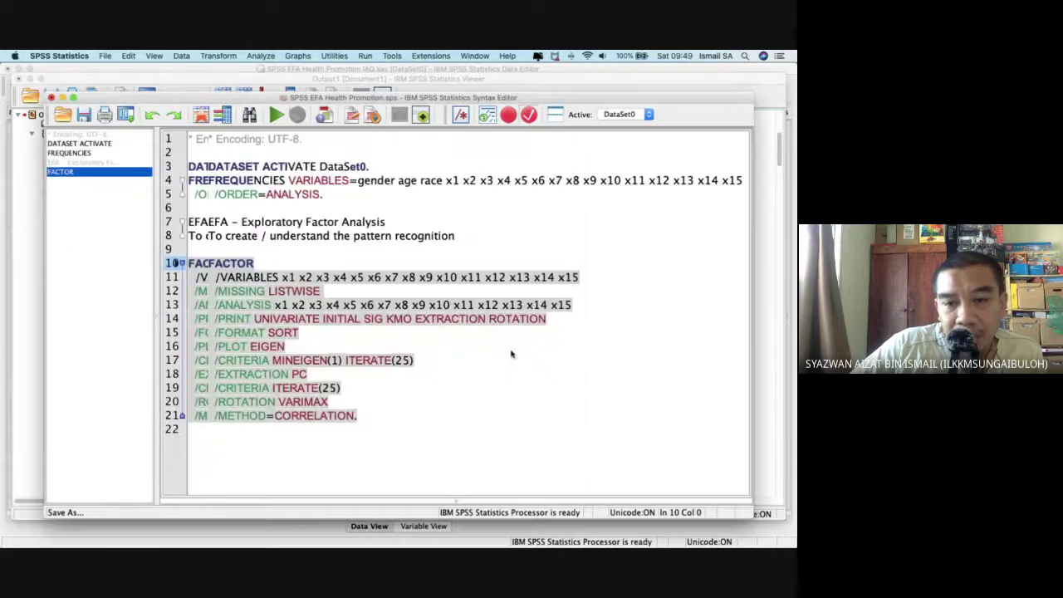
Bring up the output viewer and examine the means and standard deviations of the 15 items in the factor analysis's Descriptive Statistics table.
{"action": "key", "text": "ctrl+Up"}
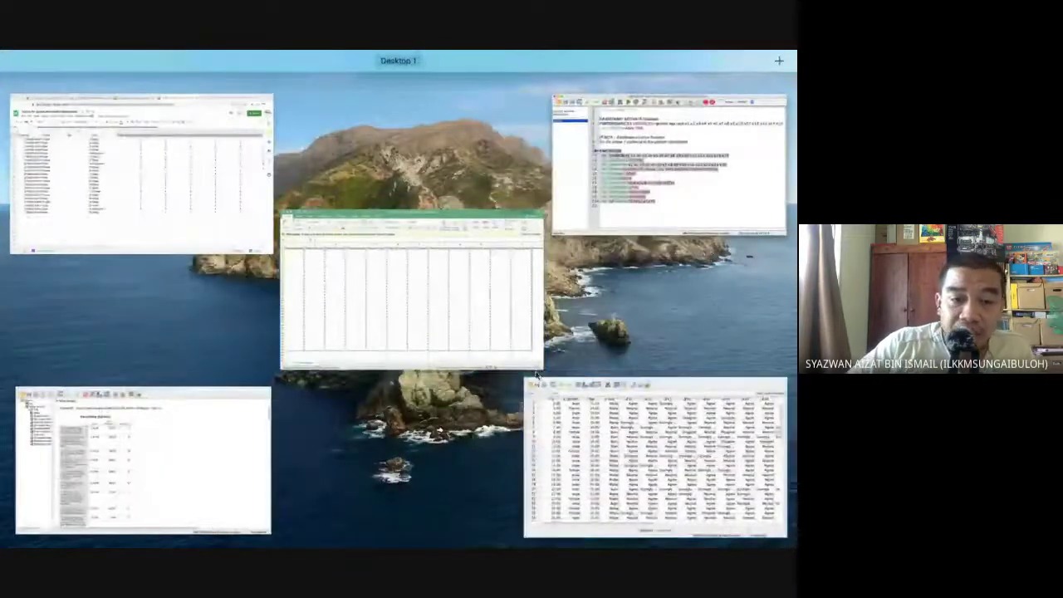
{"action": "left_click", "coordinate": [205, 430]}
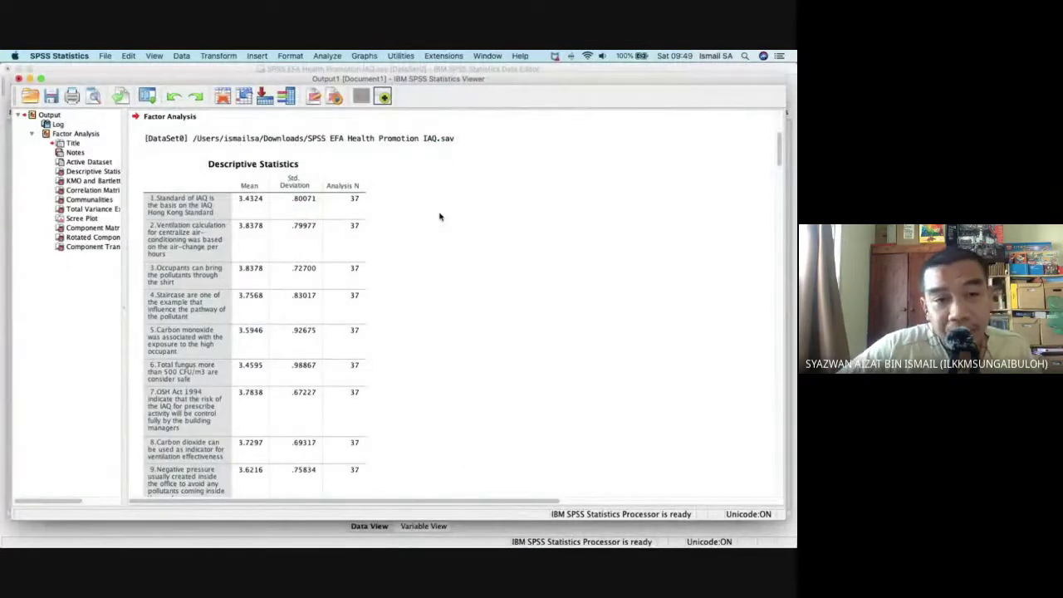
{"action": "left_click", "coordinate": [347, 206]}
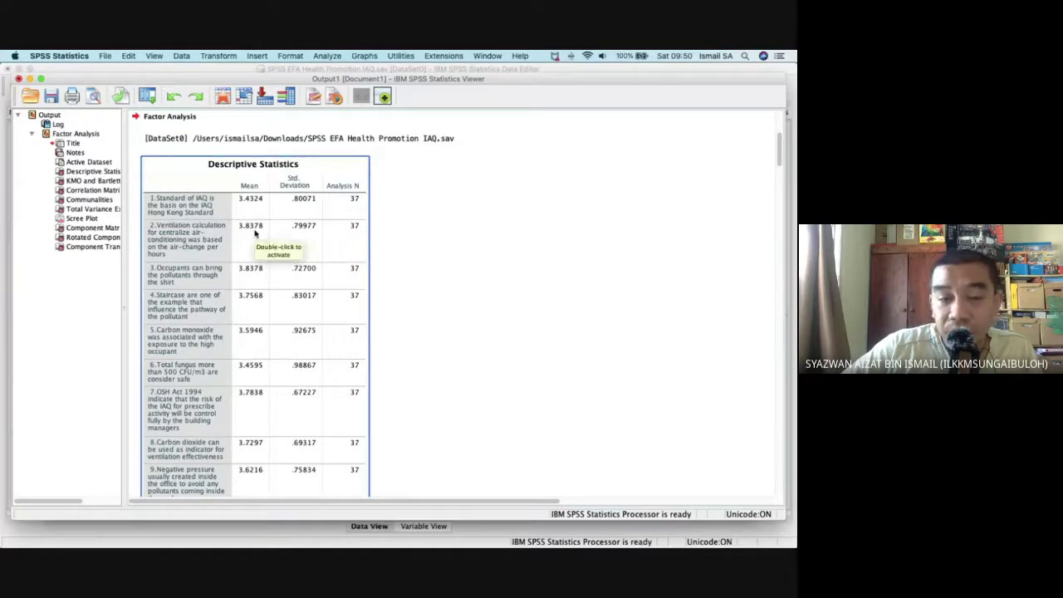
{"action": "scroll", "coordinate": [240, 266], "scroll_direction": "down", "scroll_amount": 5}
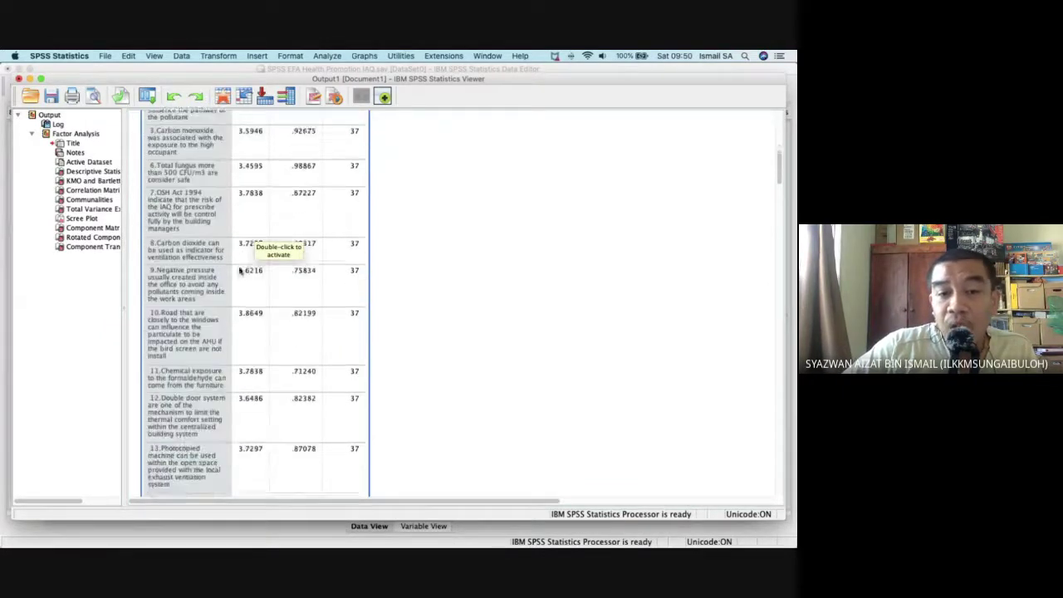
{"action": "scroll", "coordinate": [239, 270], "scroll_direction": "down", "scroll_amount": 6}
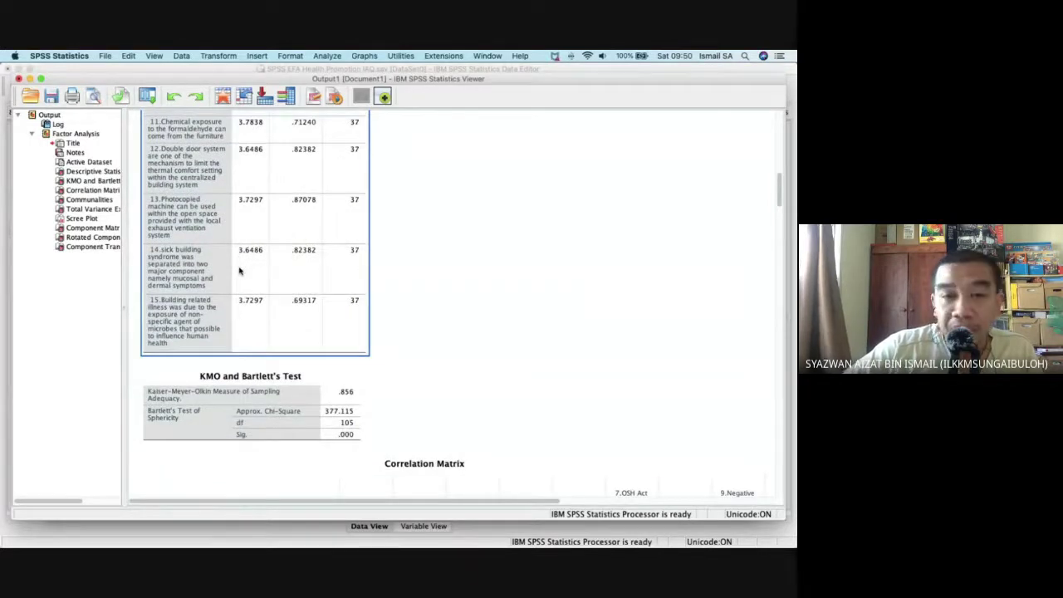
{"action": "scroll", "coordinate": [239, 270], "scroll_direction": "up", "scroll_amount": 8}
{"action": "scroll", "coordinate": [240, 270], "scroll_direction": "up", "scroll_amount": 3}
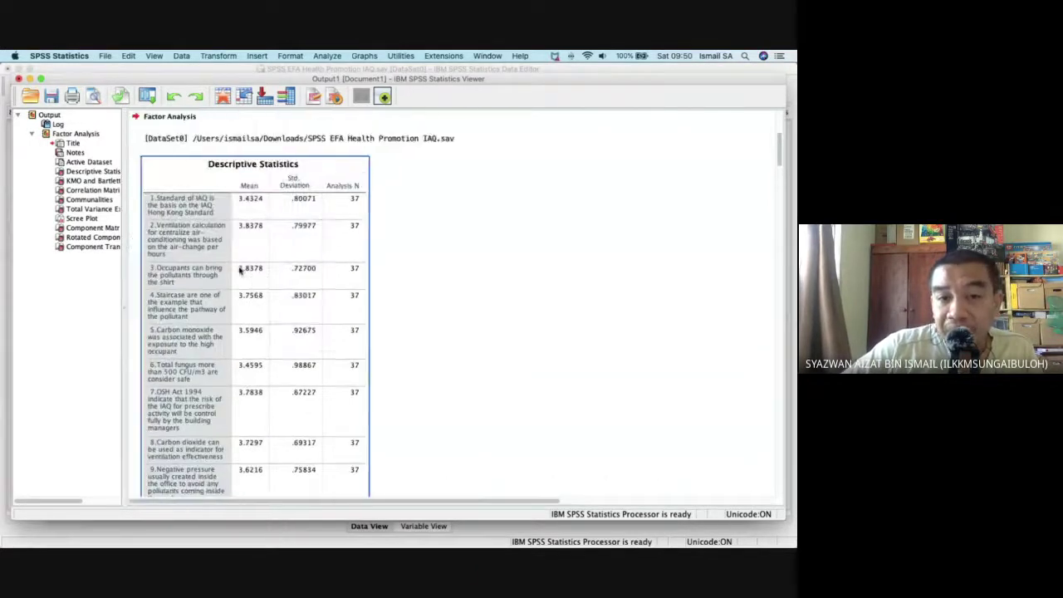
{"action": "scroll", "coordinate": [253, 309], "scroll_direction": "down", "scroll_amount": 5}
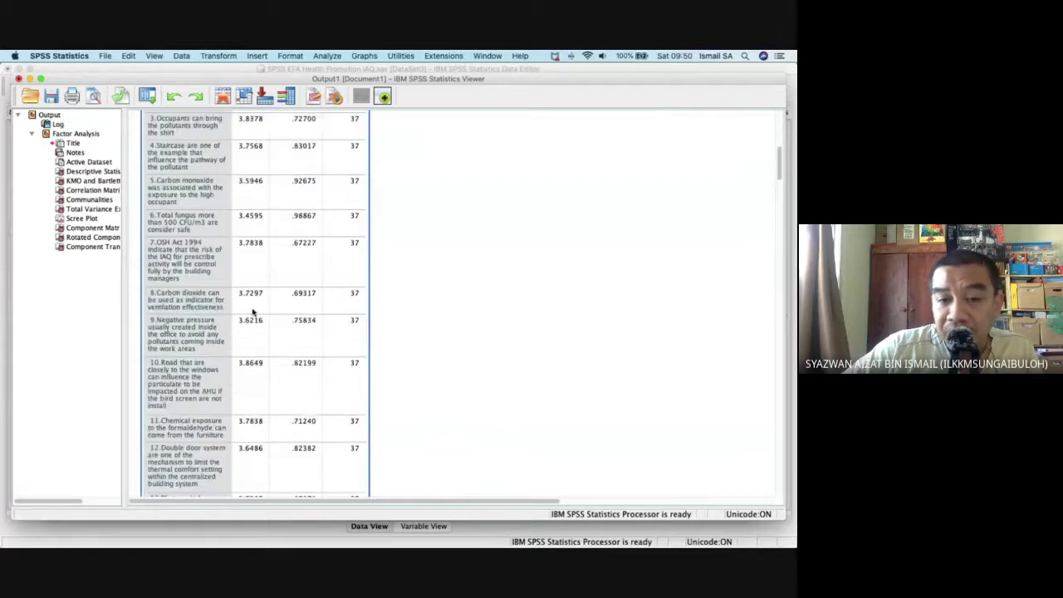
{"action": "scroll", "coordinate": [253, 312], "scroll_direction": "down", "scroll_amount": 1}
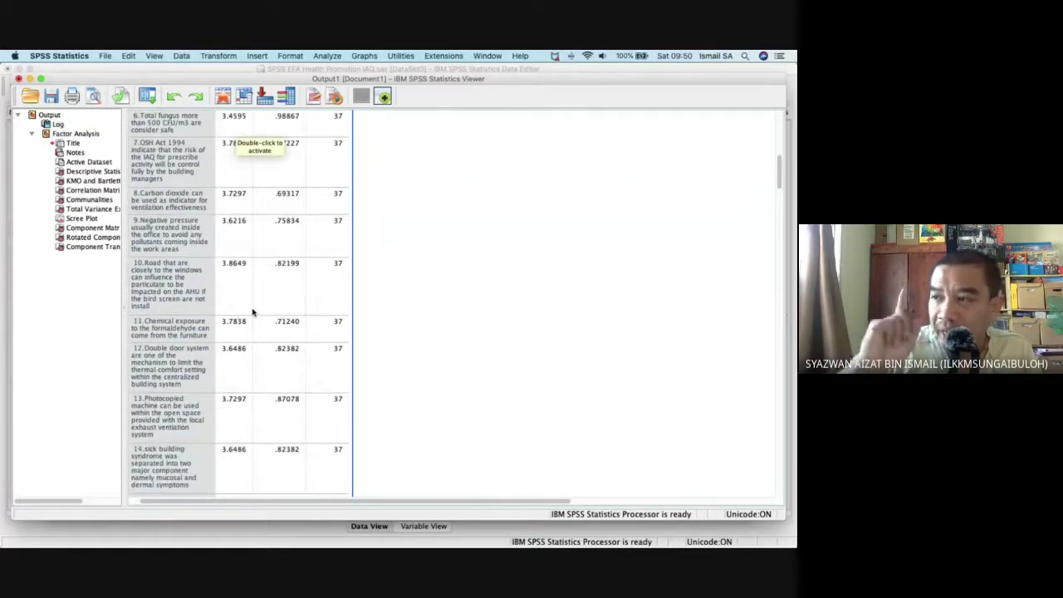
{"action": "scroll", "coordinate": [253, 312], "scroll_direction": "up", "scroll_amount": 5}
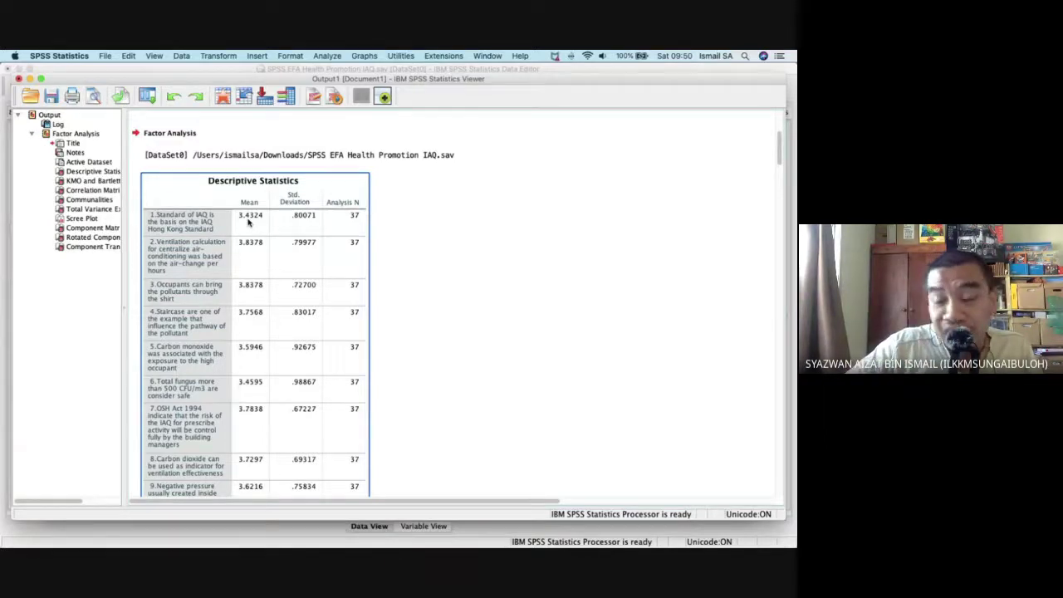
{"action": "scroll", "coordinate": [247, 221], "scroll_direction": "down", "scroll_amount": 10}
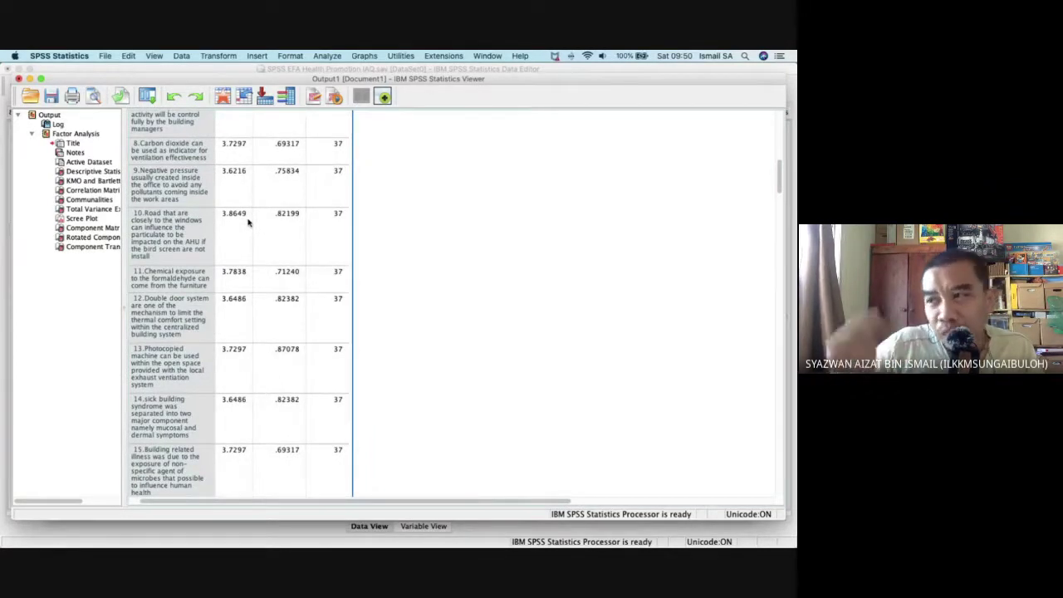
{"action": "scroll", "coordinate": [247, 221], "scroll_direction": "down", "scroll_amount": 5}
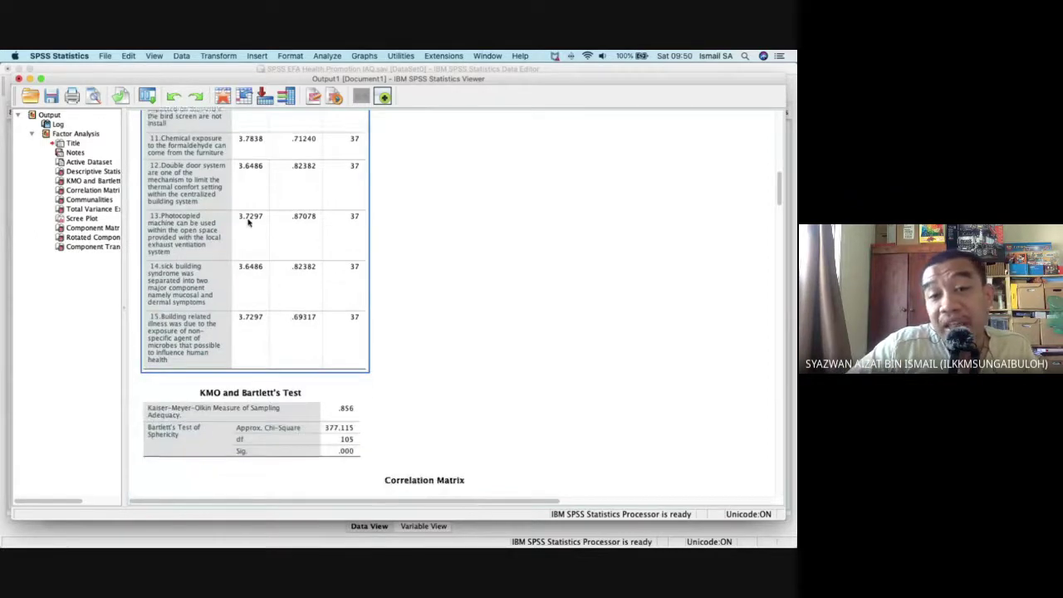
Examine the KMO and Bartlett's Test result and the one-tailed significance values in the Correlation Matrix.
{"action": "scroll", "coordinate": [248, 221], "scroll_direction": "down", "scroll_amount": 8}
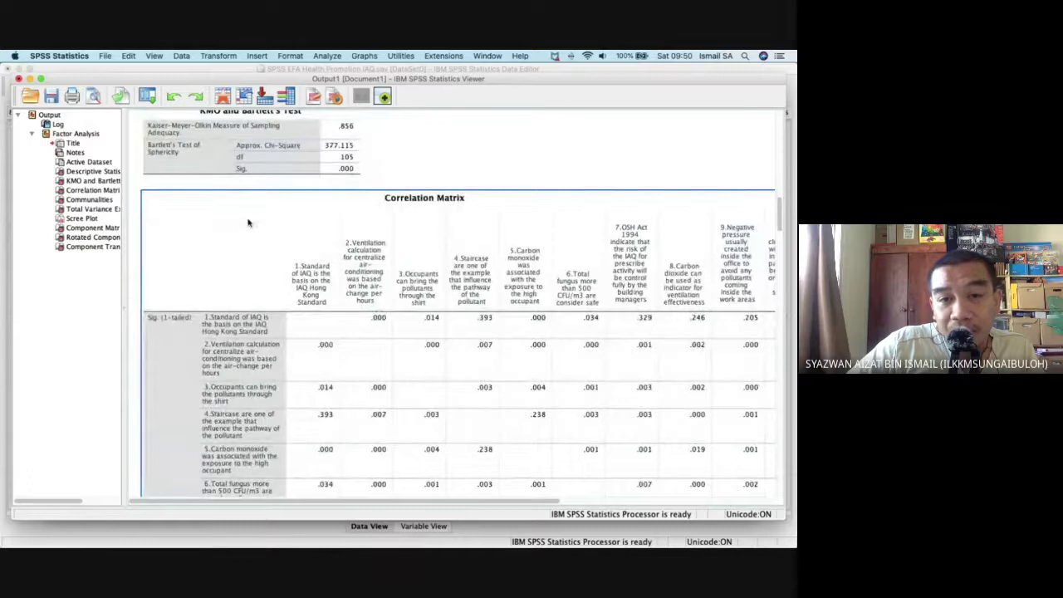
{"action": "left_click", "coordinate": [351, 172]}
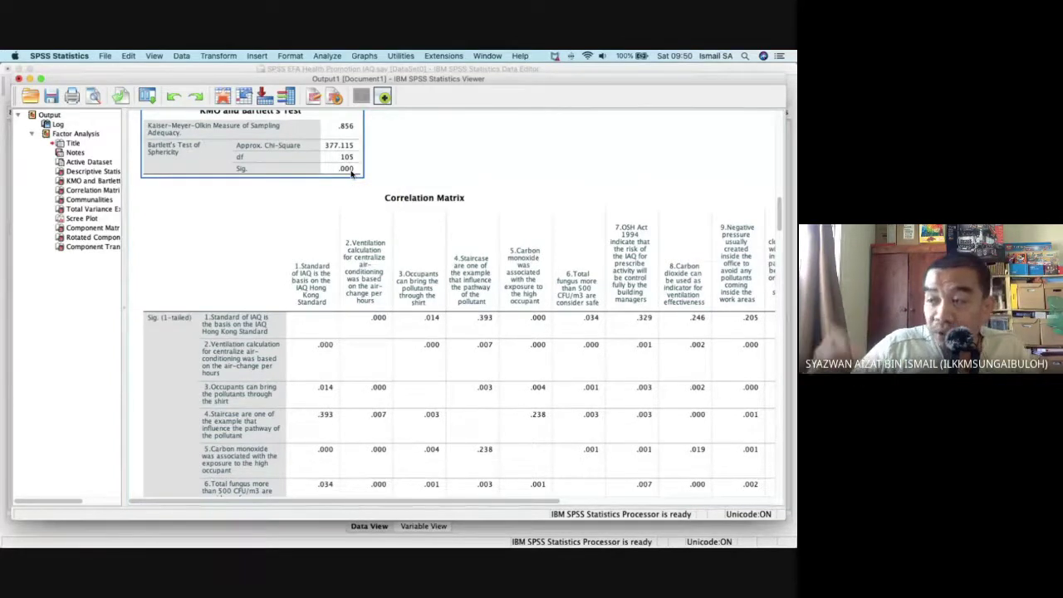
{"action": "left_click", "coordinate": [387, 246]}
{"action": "scroll", "coordinate": [402, 300], "scroll_direction": "down", "scroll_amount": 20}
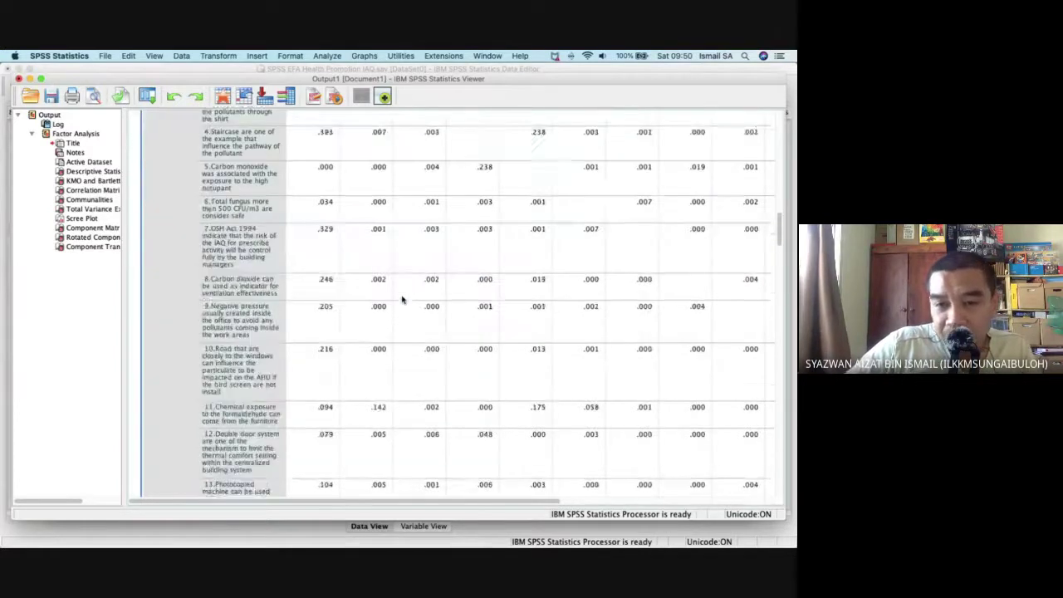
{"action": "scroll", "coordinate": [402, 299], "scroll_direction": "down", "scroll_amount": 3}
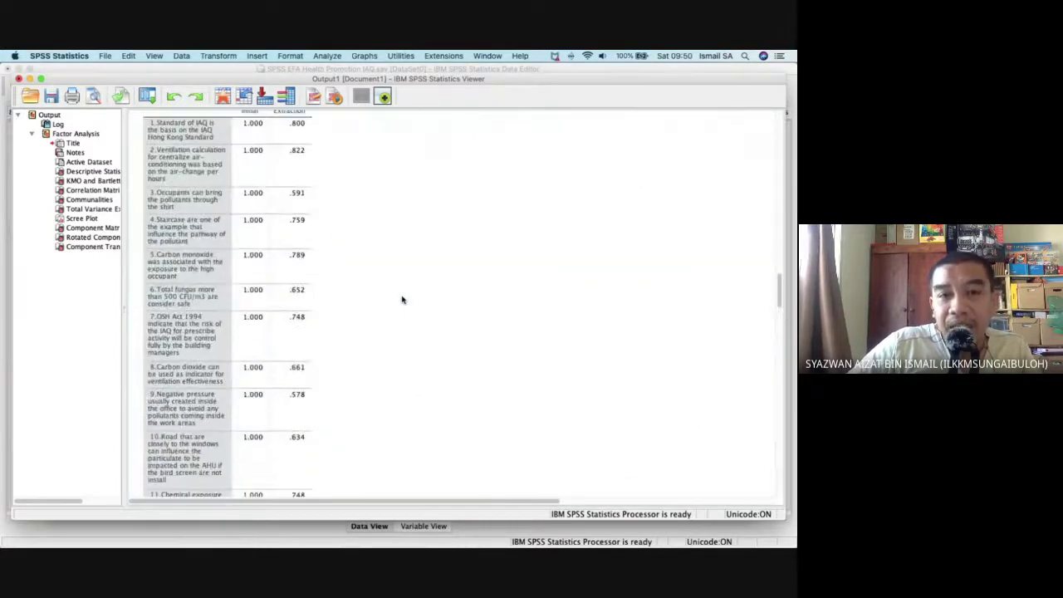
{"action": "scroll", "coordinate": [402, 300], "scroll_direction": "up", "scroll_amount": 20}
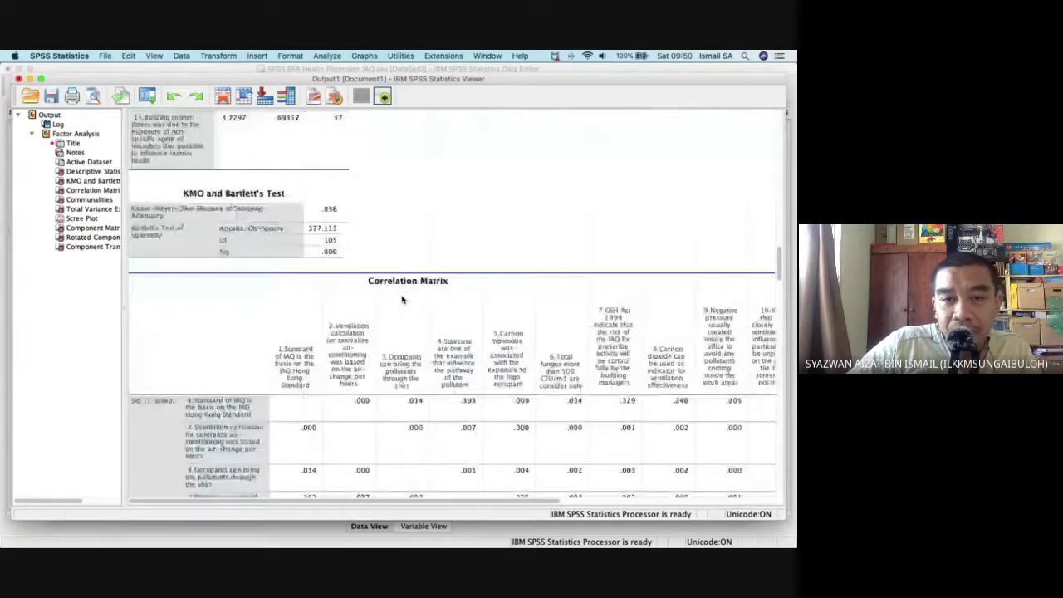
{"action": "scroll", "coordinate": [402, 300], "scroll_direction": "up", "scroll_amount": 3}
{"action": "scroll", "coordinate": [402, 300], "scroll_direction": "down", "scroll_amount": 15}
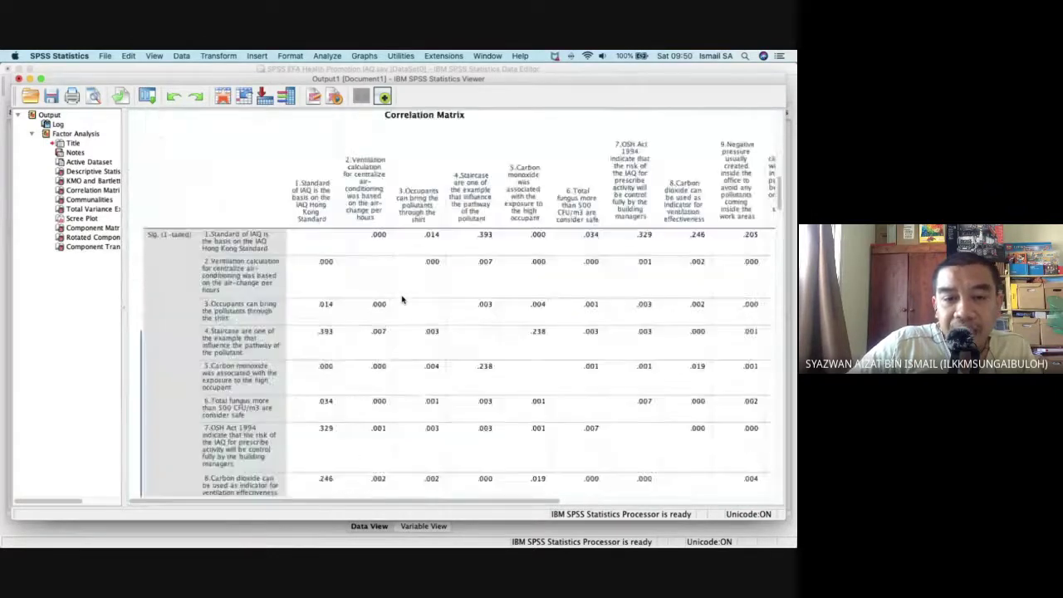
{"action": "scroll", "coordinate": [401, 300], "scroll_direction": "down", "scroll_amount": 10}
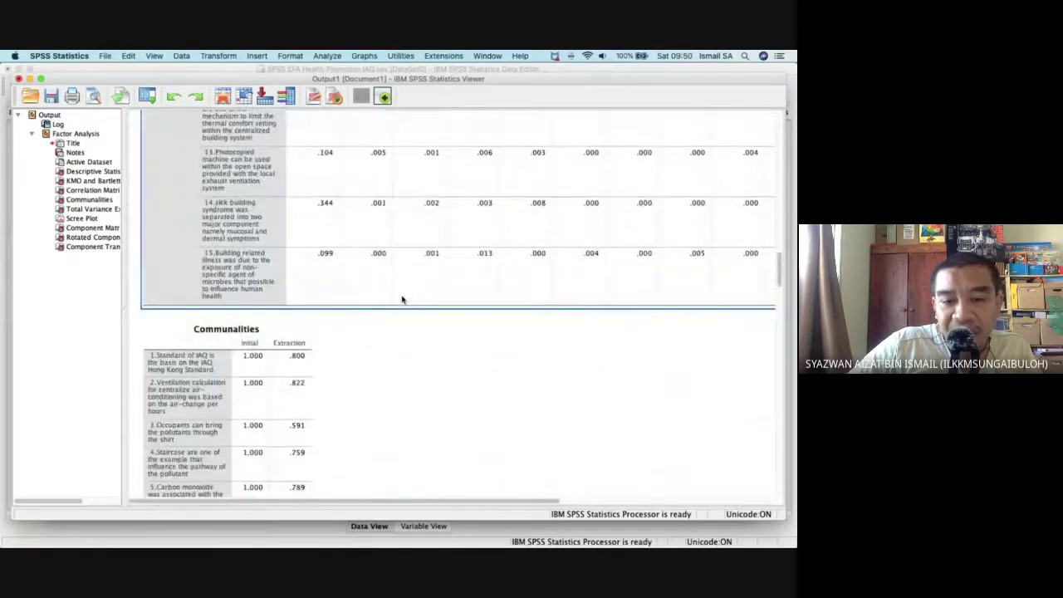
Examine the Total Variance Explained table, the scree plot and the unrotated and rotated component matrices.
{"action": "scroll", "coordinate": [402, 299], "scroll_direction": "down", "scroll_amount": 10}
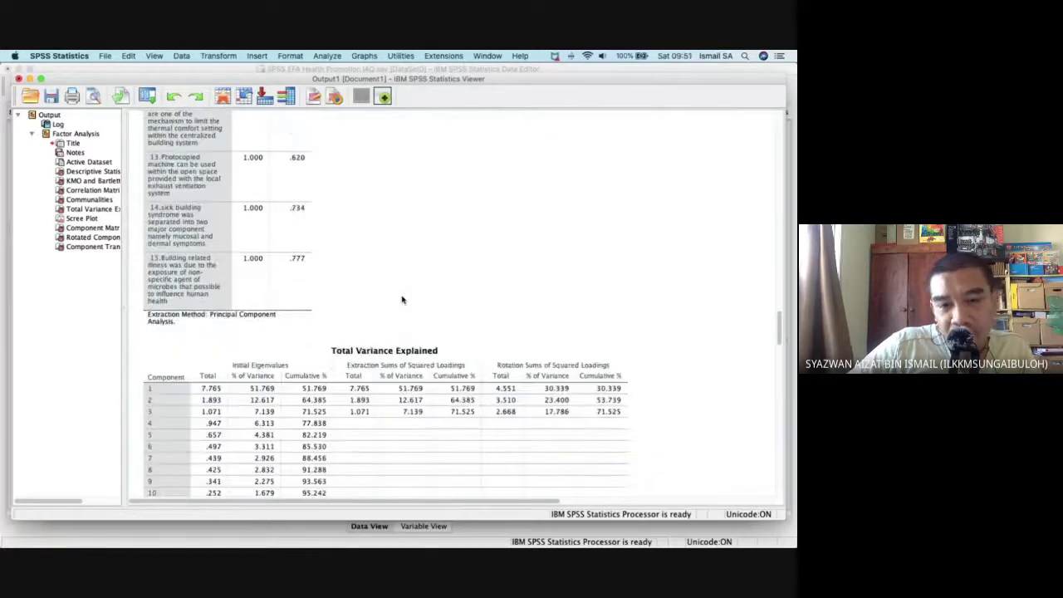
{"action": "scroll", "coordinate": [402, 300], "scroll_direction": "down", "scroll_amount": 5}
{"action": "left_click", "coordinate": [402, 300]}
{"action": "scroll", "coordinate": [401, 299], "scroll_direction": "down", "scroll_amount": 1}
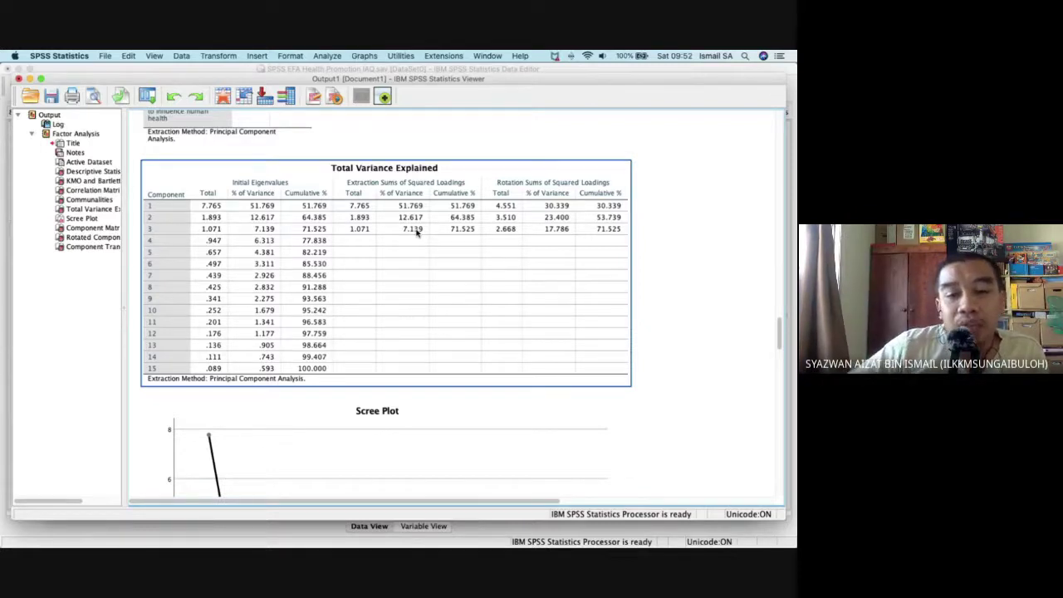
{"action": "scroll", "coordinate": [417, 232], "scroll_direction": "down", "scroll_amount": 10}
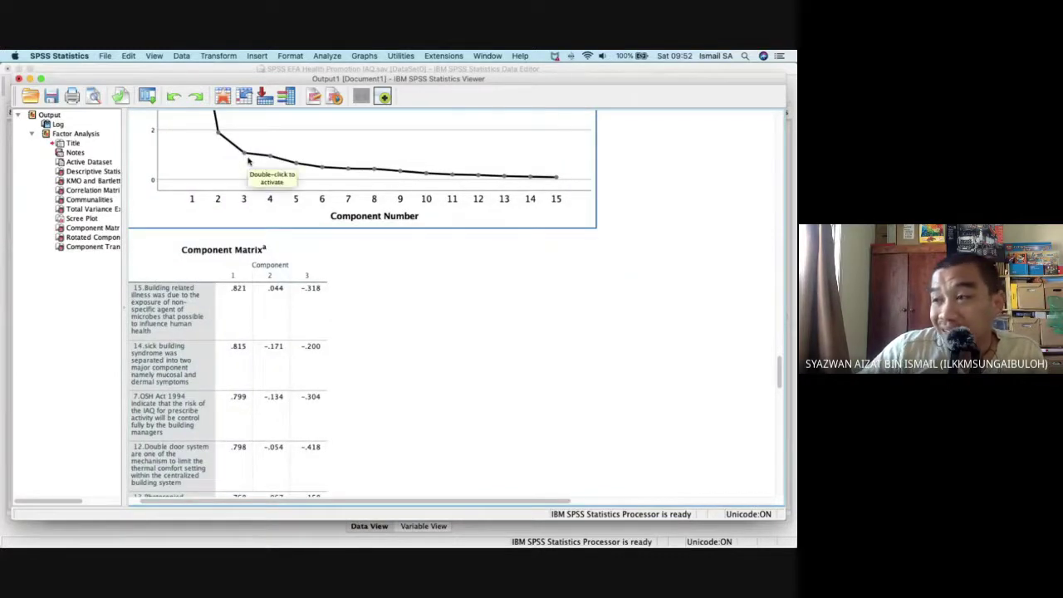
{"action": "scroll", "coordinate": [241, 265], "scroll_direction": "down", "scroll_amount": 8}
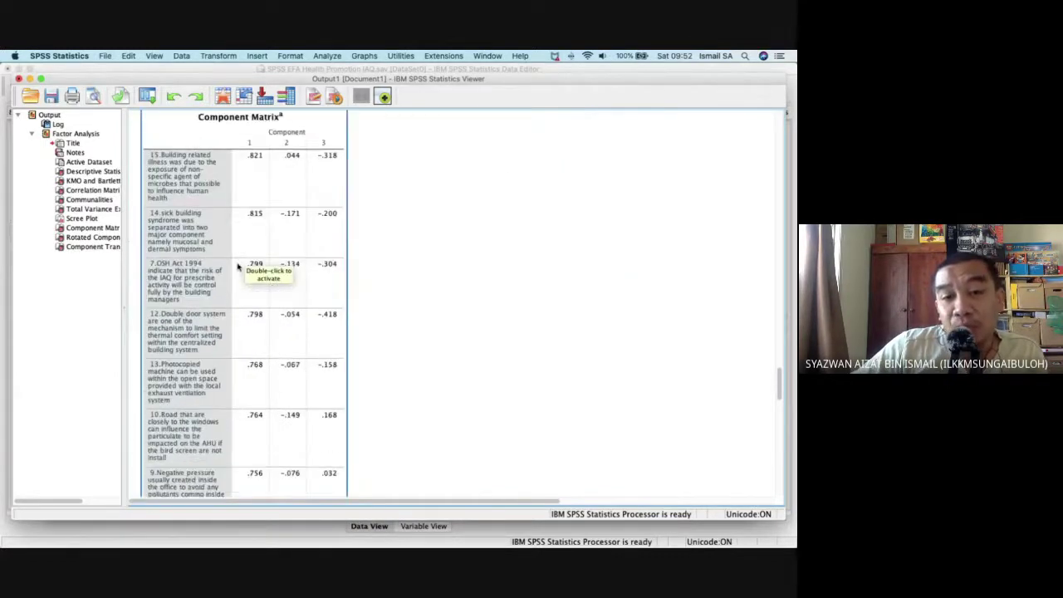
{"action": "scroll", "coordinate": [238, 267], "scroll_direction": "down", "scroll_amount": 10}
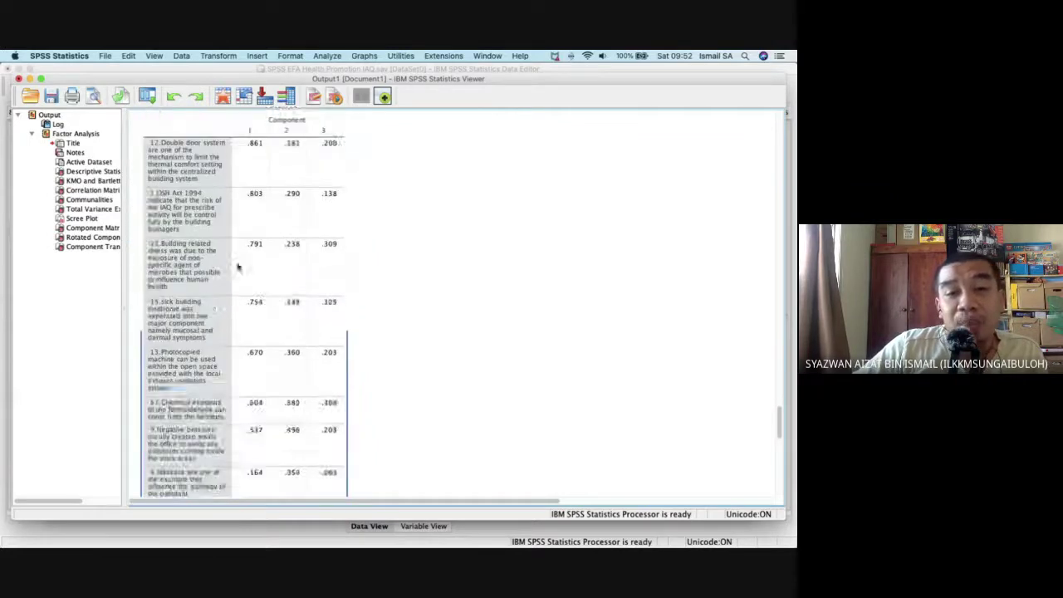
{"action": "left_click", "coordinate": [238, 267]}
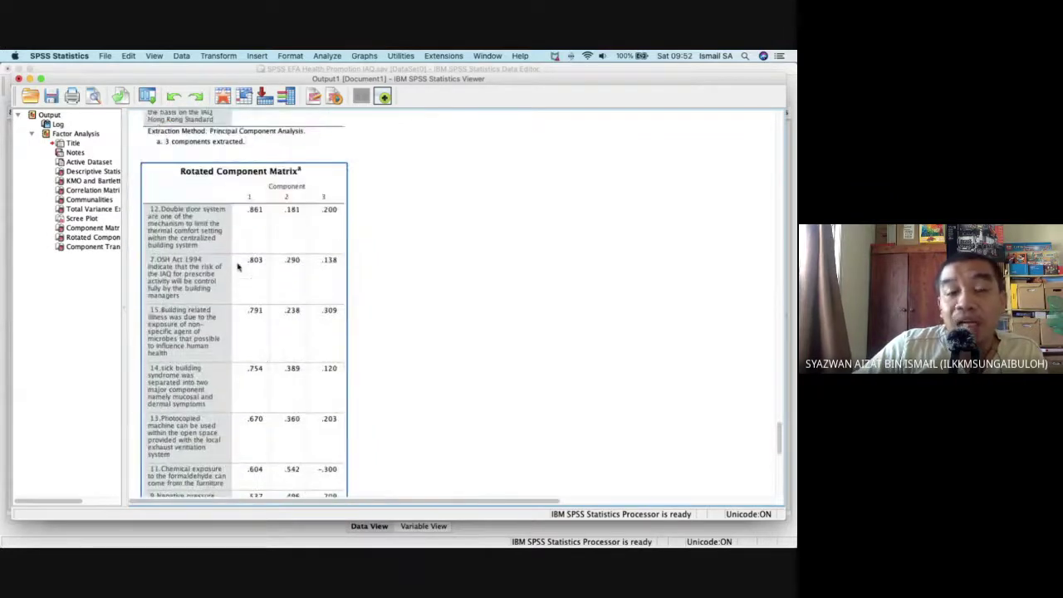
{"action": "right_click", "coordinate": [238, 267]}
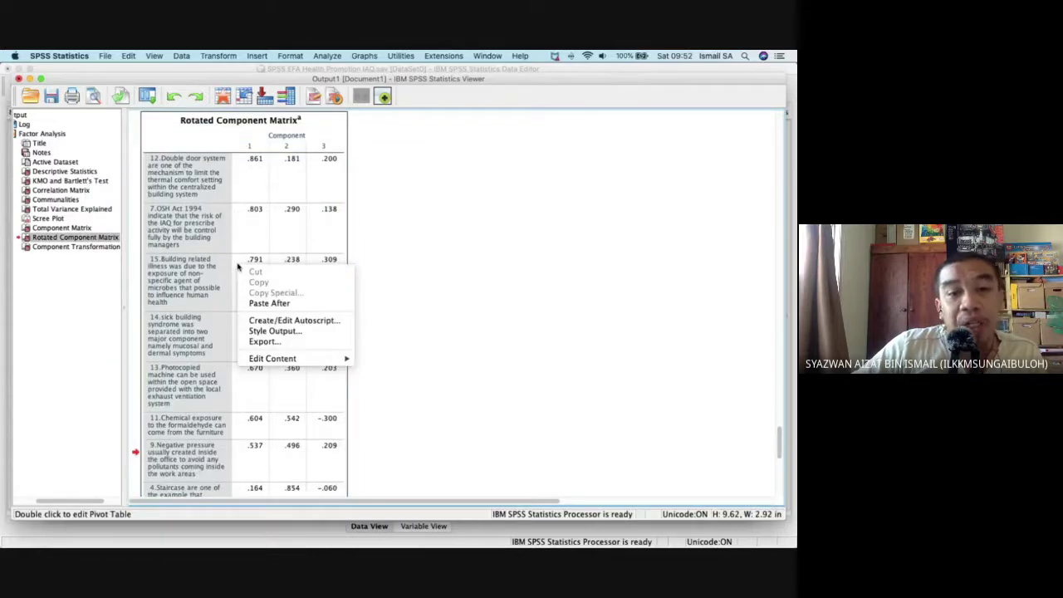
{"action": "left_click", "coordinate": [214, 264]}
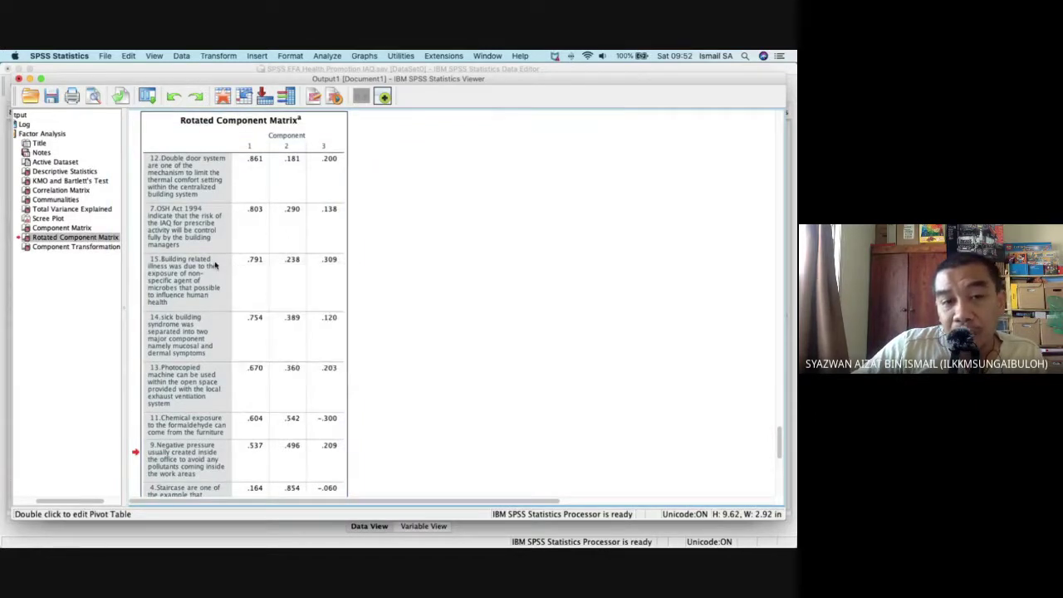
{"action": "right_click", "coordinate": [214, 264]}
{"action": "left_click", "coordinate": [239, 292]}
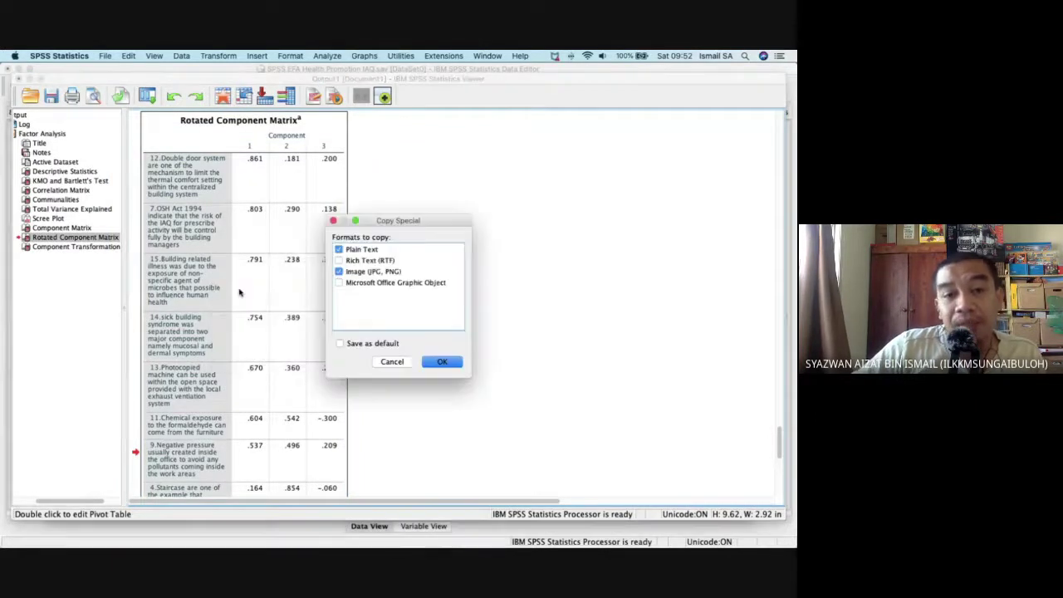
{"action": "left_click", "coordinate": [389, 361]}
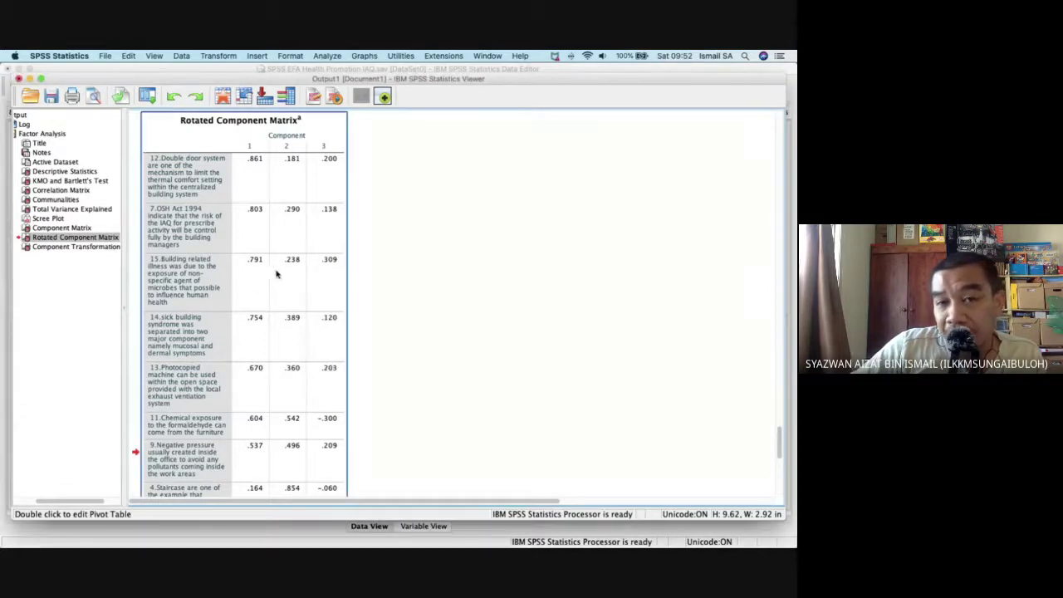
Copy the Rotated Component Matrix table from the SPSS output, switch to Excel and create a blank workbook.
{"action": "right_click", "coordinate": [277, 274]}
{"action": "left_click", "coordinate": [295, 291]}
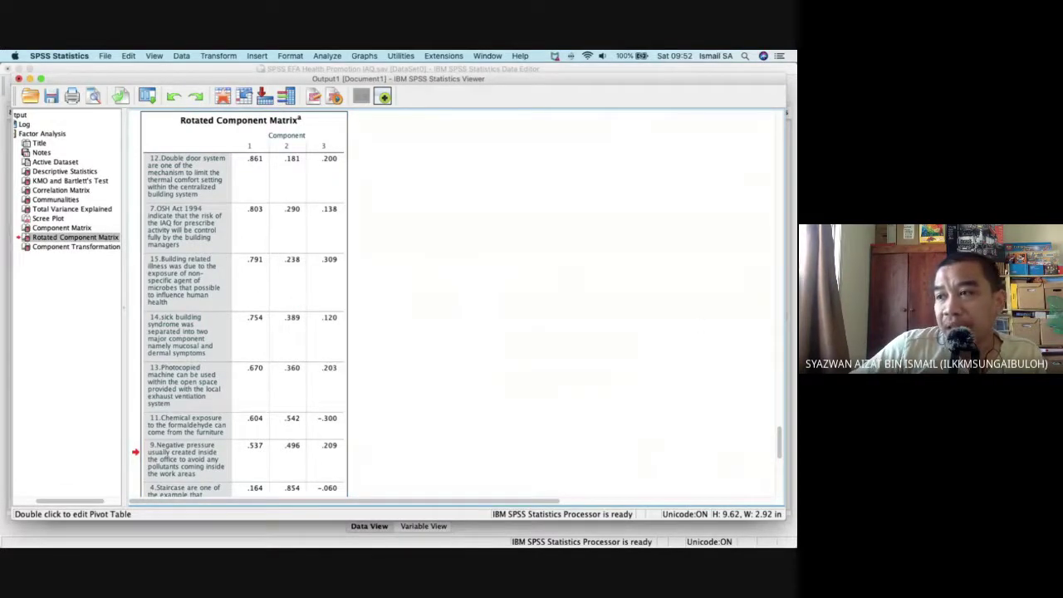
{"action": "key", "text": "super+Tab"}
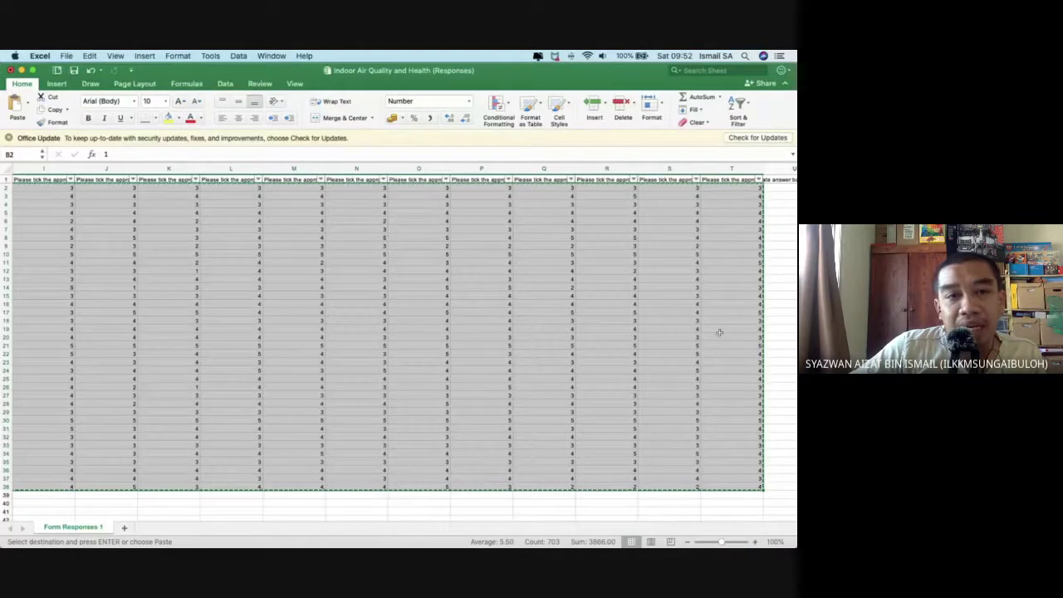
{"action": "left_click", "coordinate": [65, 55]}
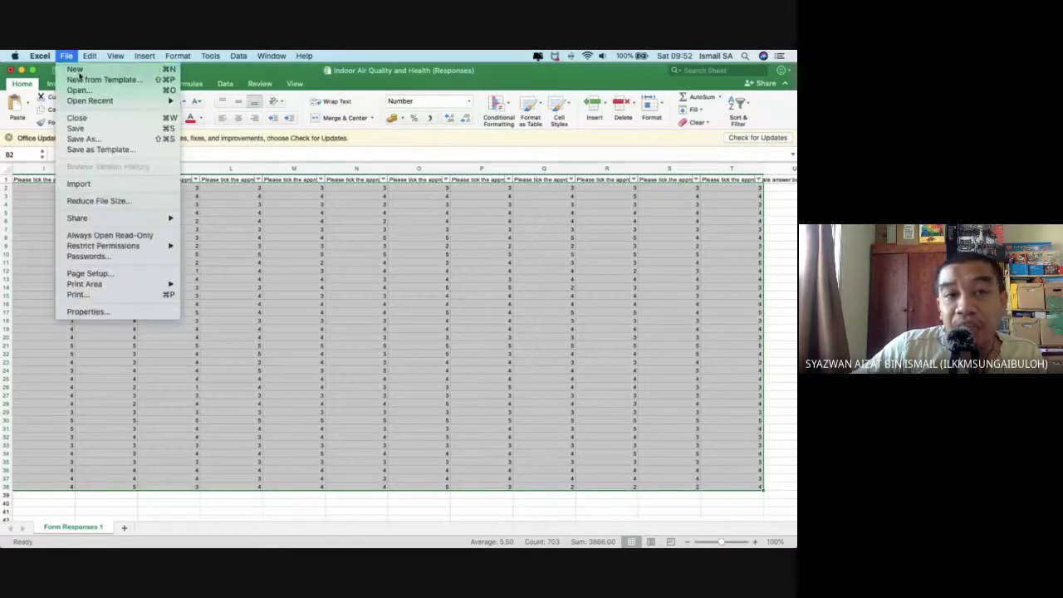
{"action": "left_click", "coordinate": [80, 74]}
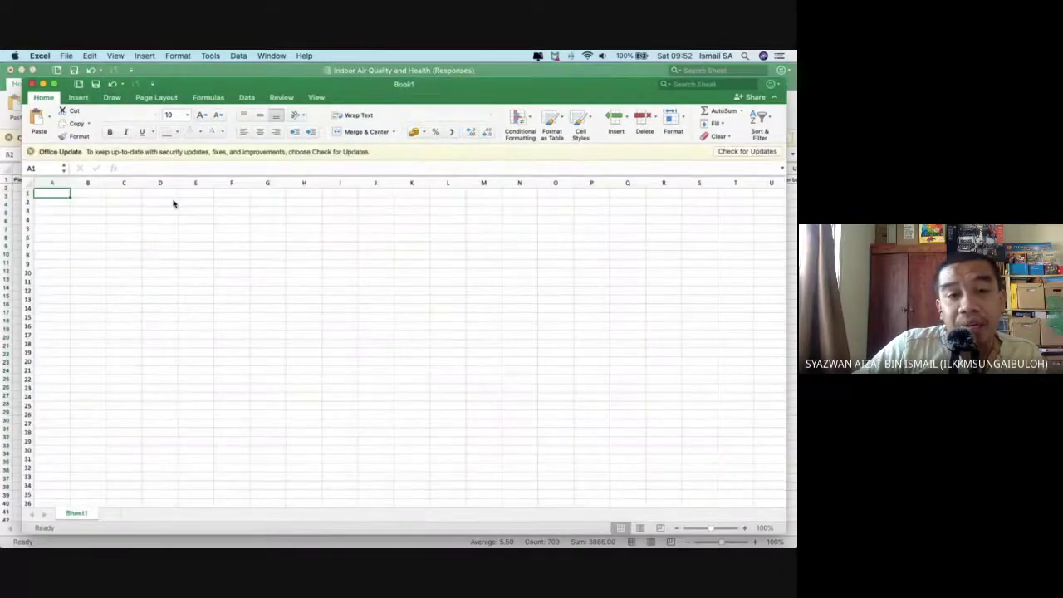
Paste the copied matrix at cell D2 and widen column D to fit the full item text.
{"action": "left_click", "coordinate": [160, 202]}
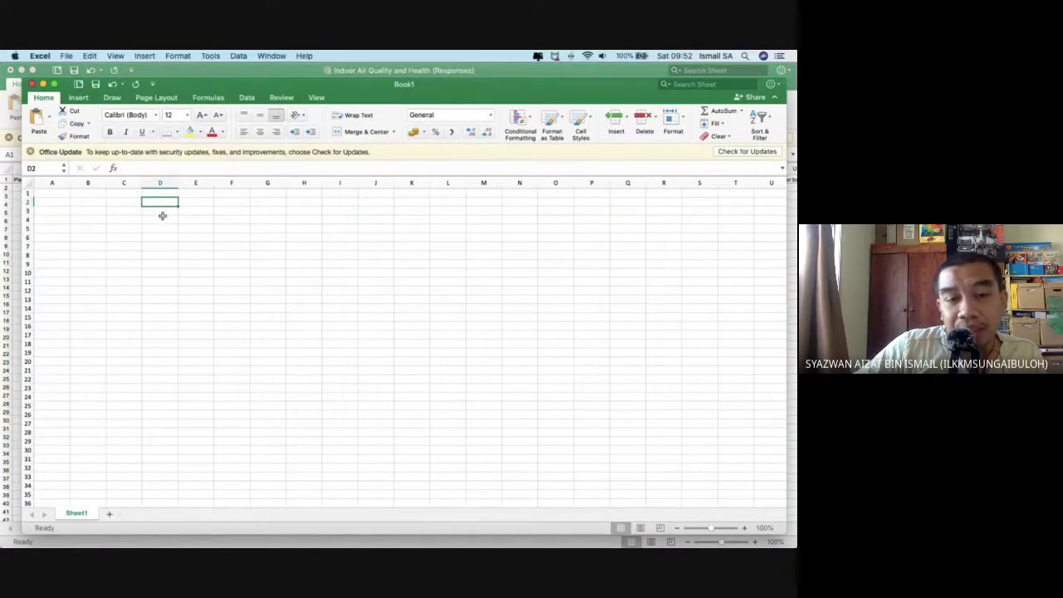
{"action": "key", "text": "super+v"}
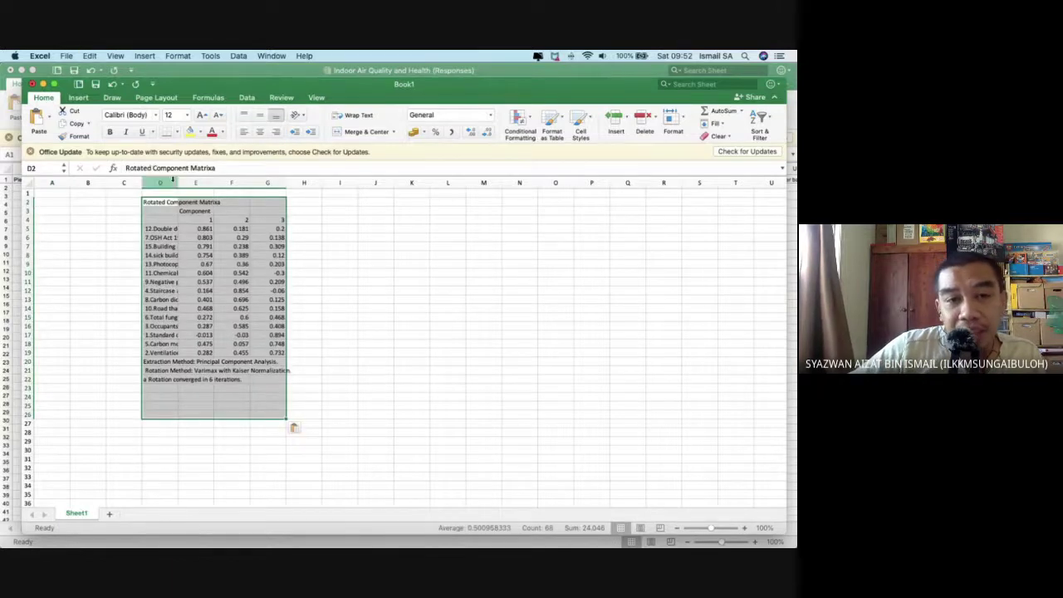
{"action": "double_click", "coordinate": [174, 181]}
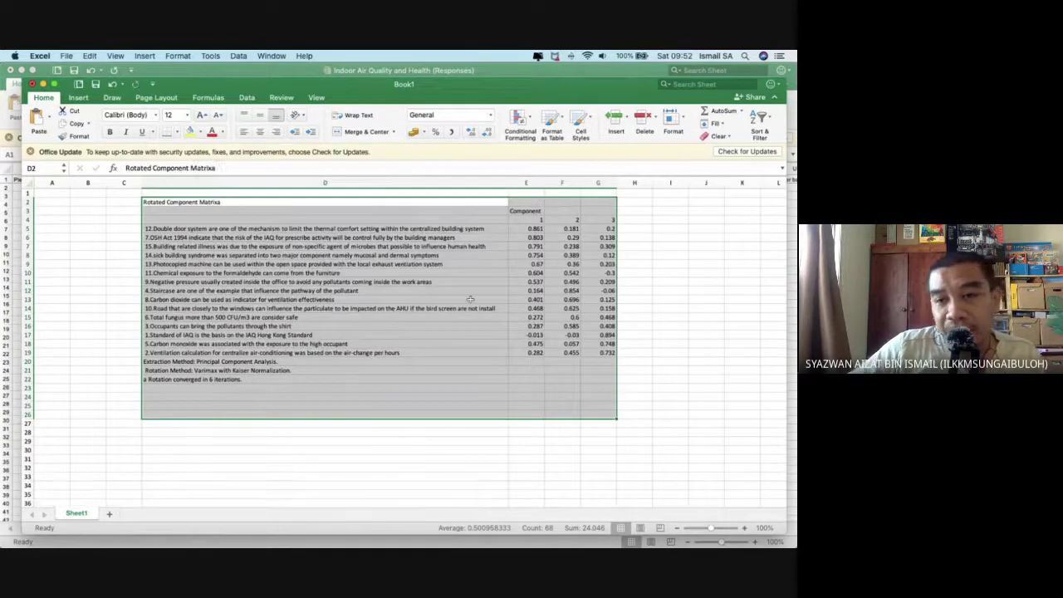
{"action": "left_click", "coordinate": [533, 280]}
{"action": "scroll", "coordinate": [532, 280], "scroll_direction": "right", "scroll_amount": 3}
{"action": "scroll", "coordinate": [532, 281], "scroll_direction": "down", "scroll_amount": 1}
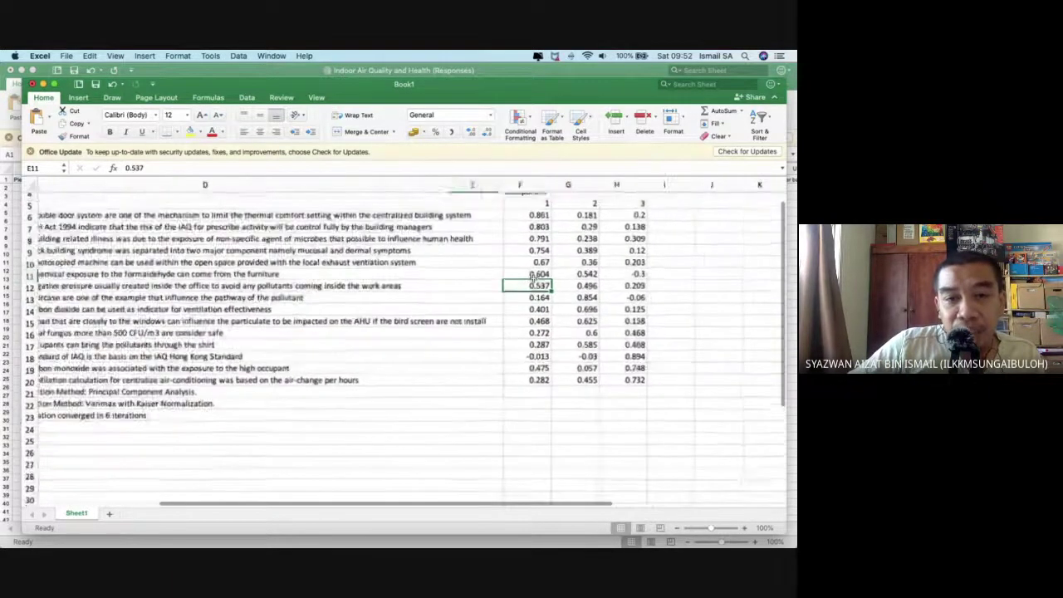
{"action": "scroll", "coordinate": [533, 281], "scroll_direction": "up", "scroll_amount": 3}
{"action": "scroll", "coordinate": [533, 281], "scroll_direction": "left", "scroll_amount": 2}
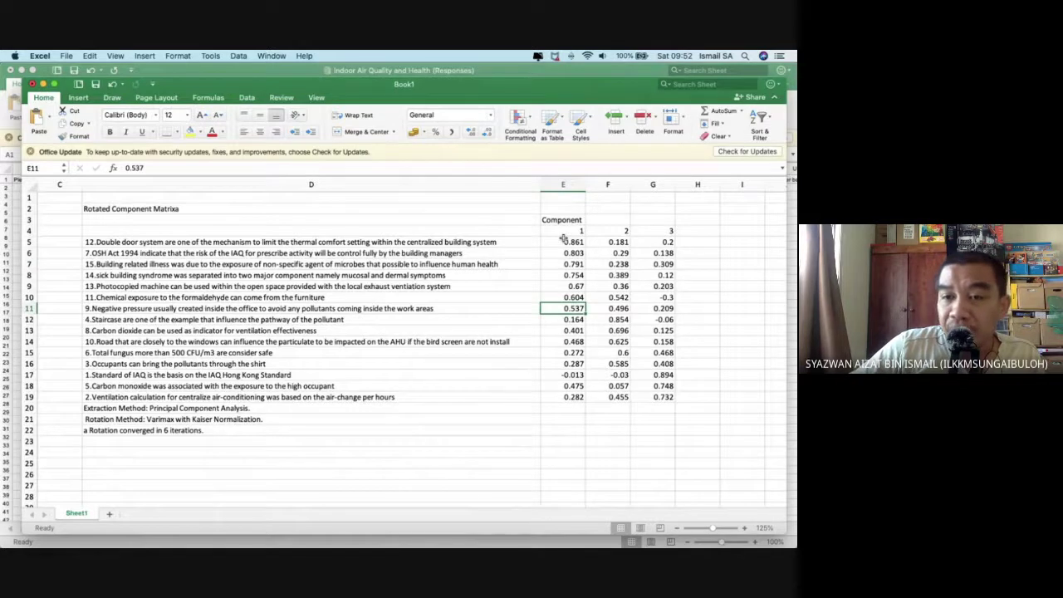
Fill the highest loadings of each component with yellow: E5:E11 for component 1, F12:F16 for component 2 and G17:G19 for component 3.
{"action": "left_click_drag", "start_coordinate": [562, 239], "coordinate": [564, 304]}
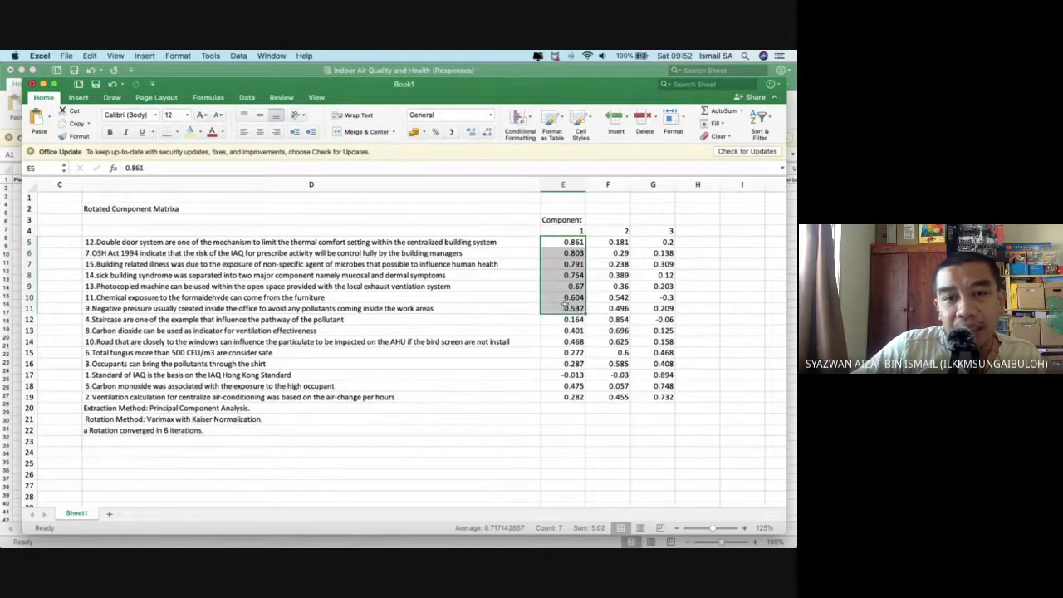
{"action": "left_click", "coordinate": [190, 132]}
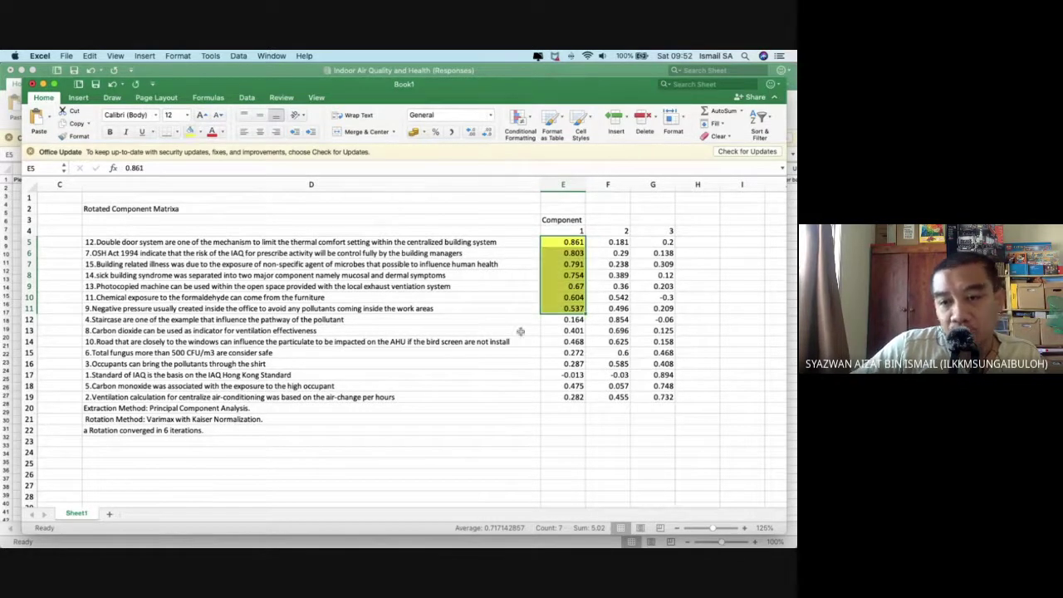
{"action": "left_click_drag", "start_coordinate": [590, 318], "coordinate": [596, 363]}
{"action": "left_click", "coordinate": [192, 134]}
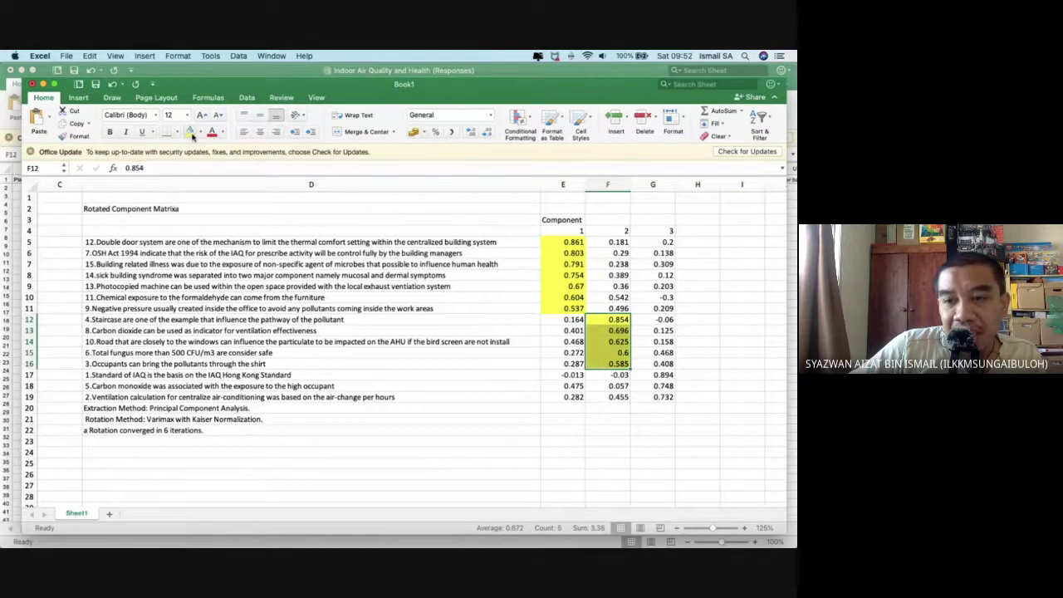
{"action": "left_click_drag", "start_coordinate": [644, 375], "coordinate": [649, 394]}
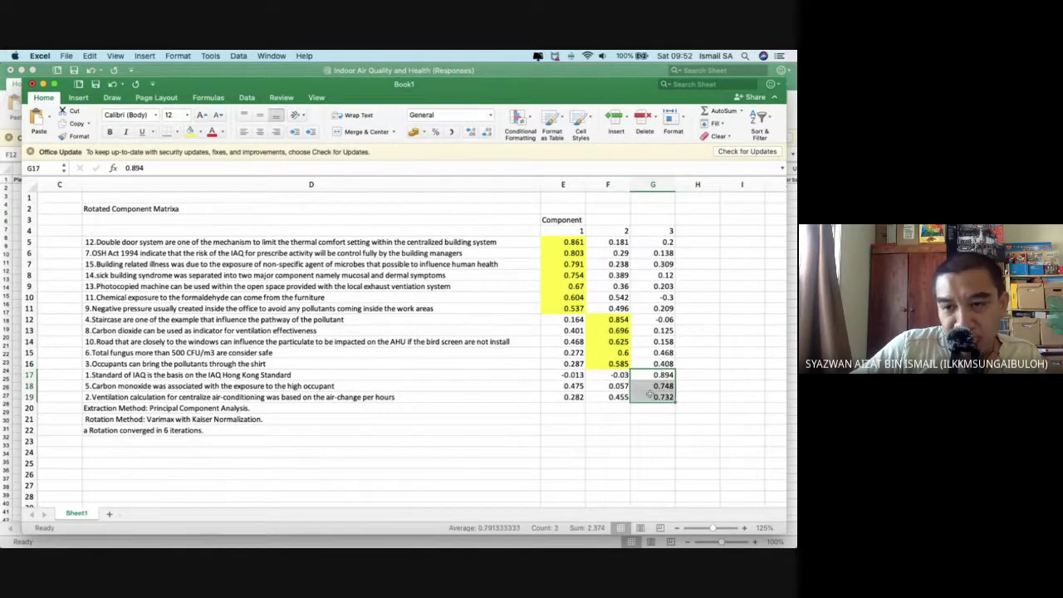
{"action": "left_click", "coordinate": [192, 135]}
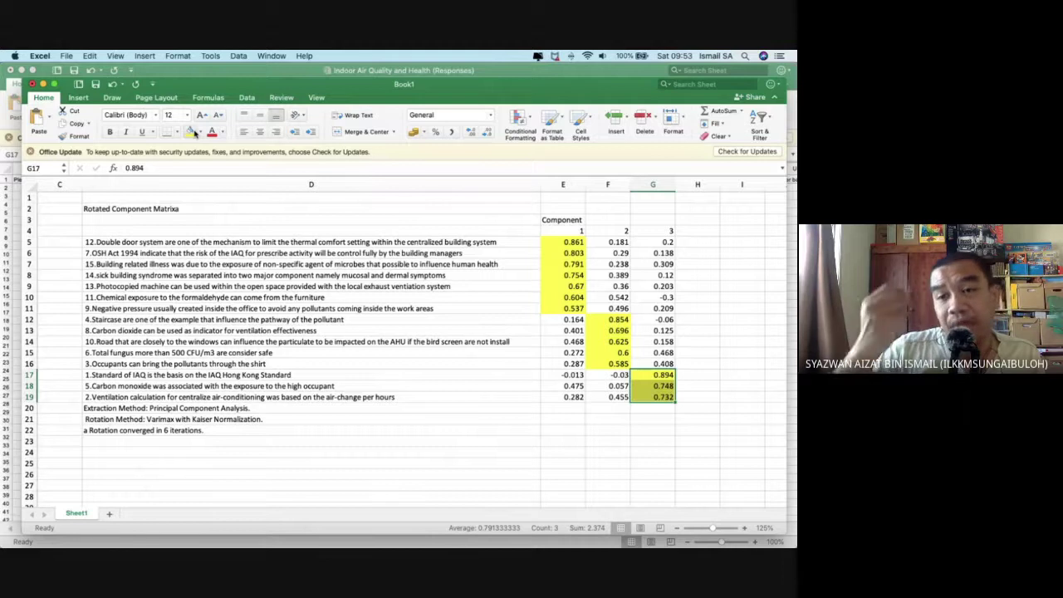
Switch to the SPSS output to check the end of the Rotated Component Matrix and its footnotes, and return to the Excel workbook.
{"action": "left_click", "coordinate": [560, 244]}
{"action": "left_click", "coordinate": [571, 262]}
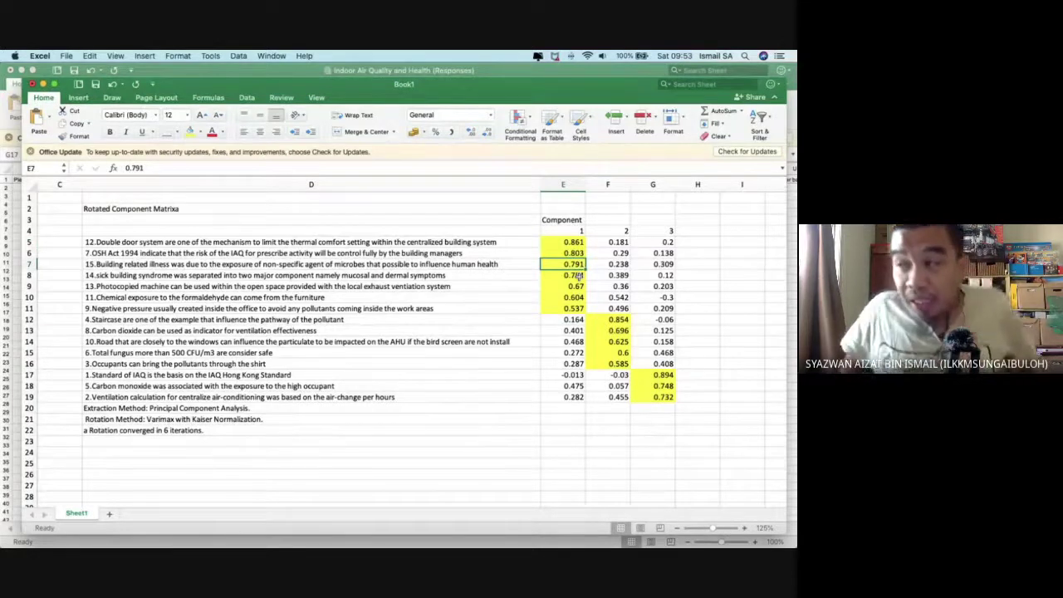
{"action": "key", "text": "ctrl+Up"}
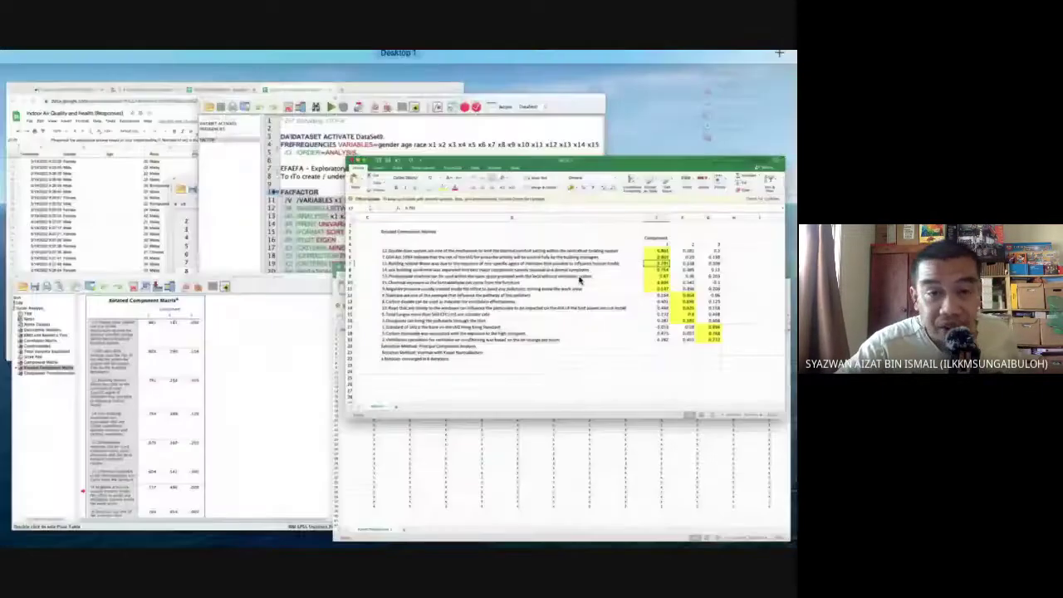
{"action": "left_click", "coordinate": [116, 430]}
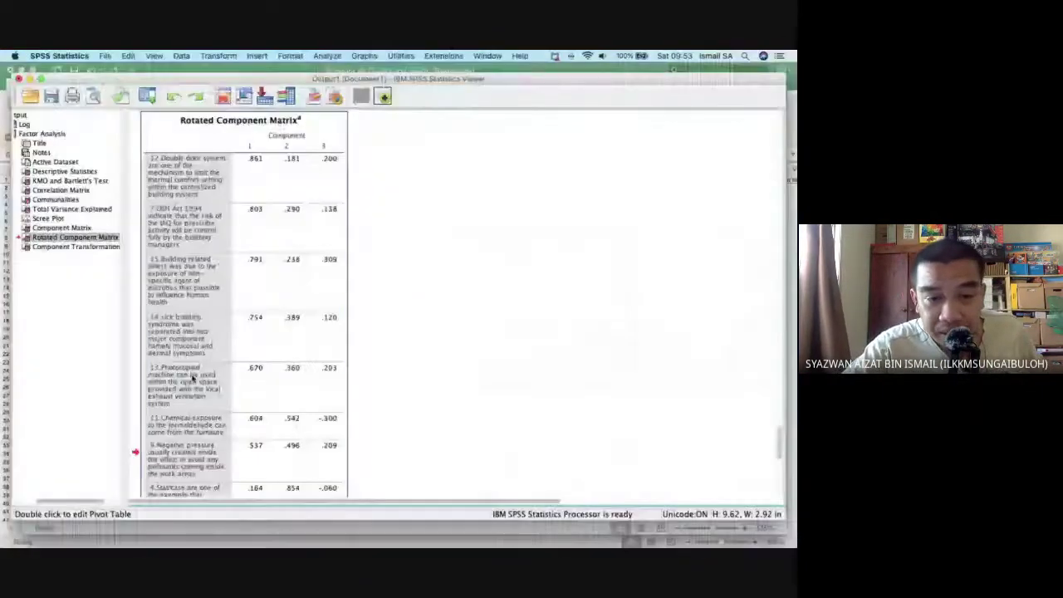
{"action": "scroll", "coordinate": [202, 335], "scroll_direction": "down", "scroll_amount": 10}
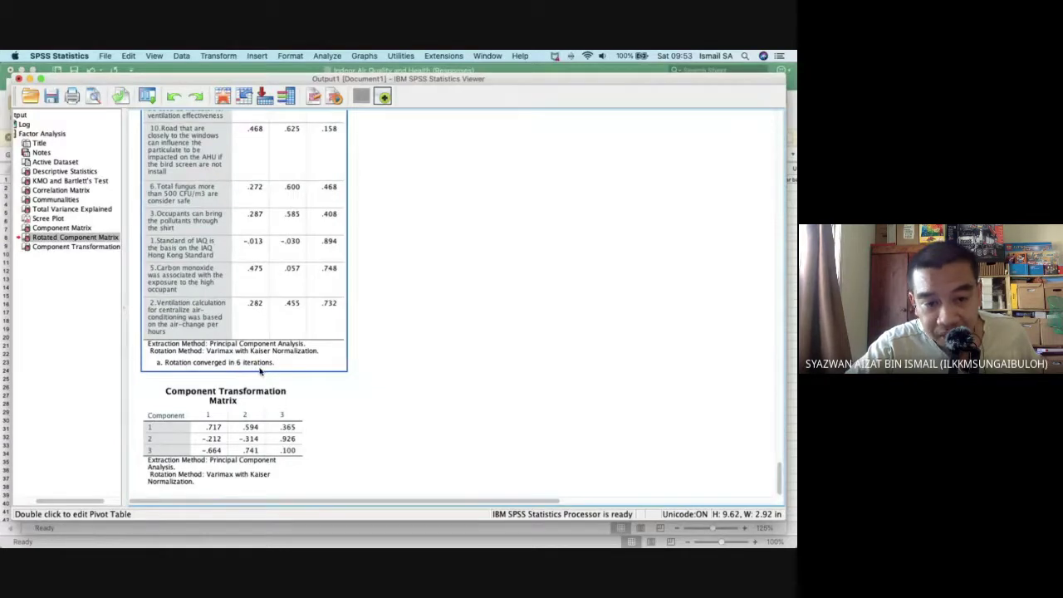
{"action": "key", "text": "ctrl+Up"}
{"action": "left_click", "coordinate": [618, 276]}
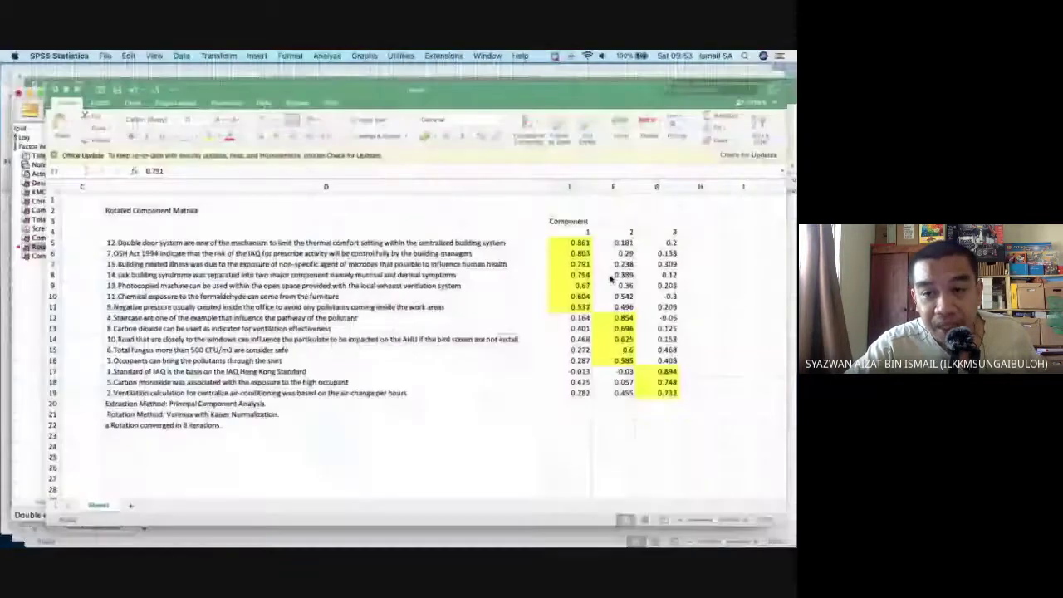
Examine the component 1 loadings in E5:E11 and compare the loadings of items 12 and 4 across the components.
{"action": "left_click", "coordinate": [576, 308]}
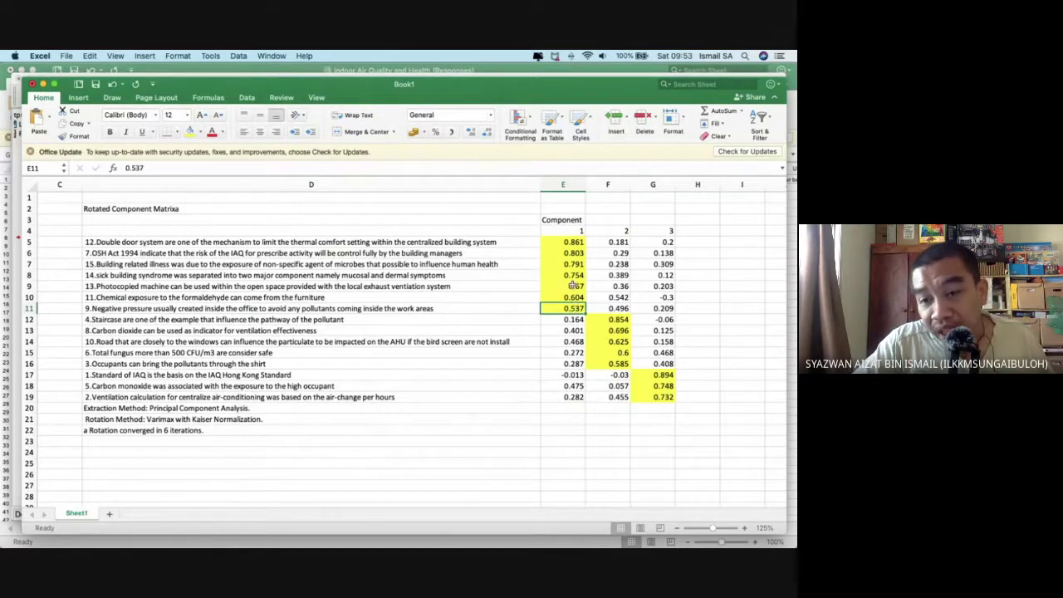
{"action": "left_click_drag", "start_coordinate": [573, 285], "coordinate": [574, 308]}
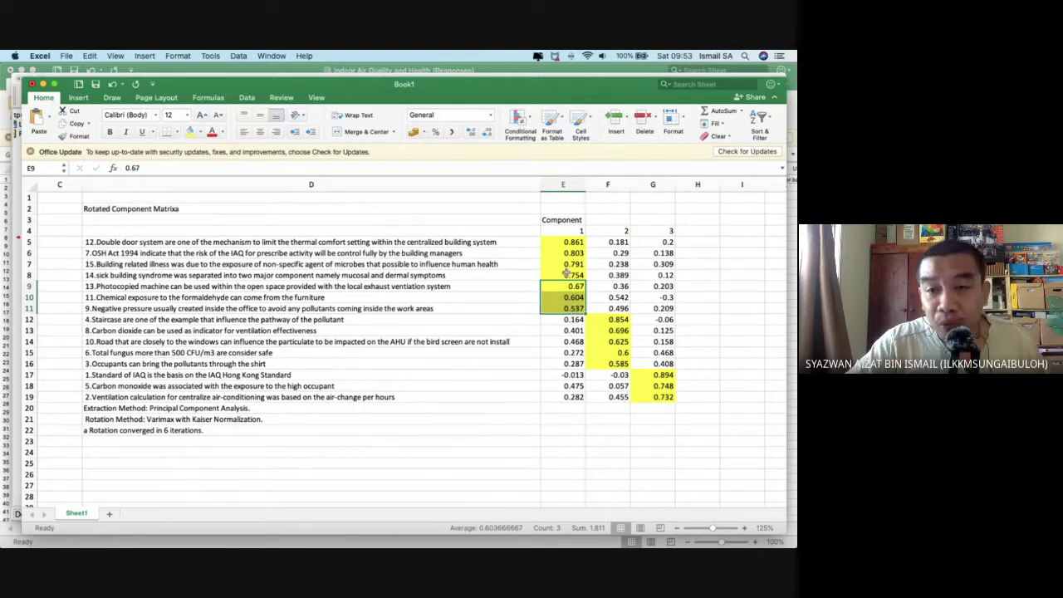
{"action": "mouse_move", "coordinate": [565, 242]}
{"action": "left_mouse_down"}
{"action": "mouse_move", "coordinate": [563, 307]}
{"action": "mouse_move", "coordinate": [564, 243]}
{"action": "left_mouse_up"}
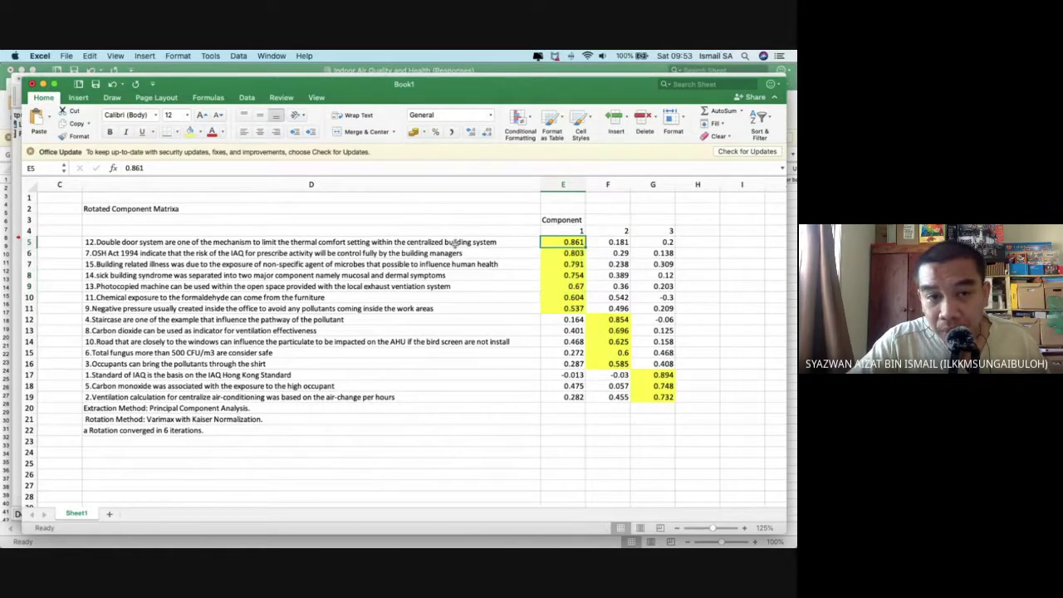
{"action": "left_click", "coordinate": [270, 242]}
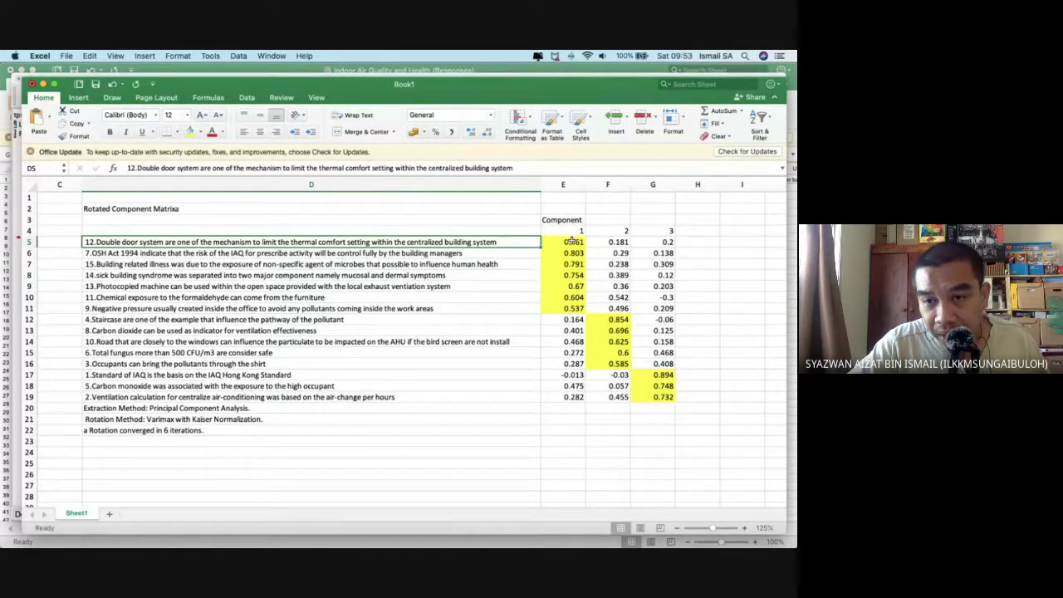
{"action": "left_click", "coordinate": [572, 241]}
{"action": "left_click", "coordinate": [614, 241]}
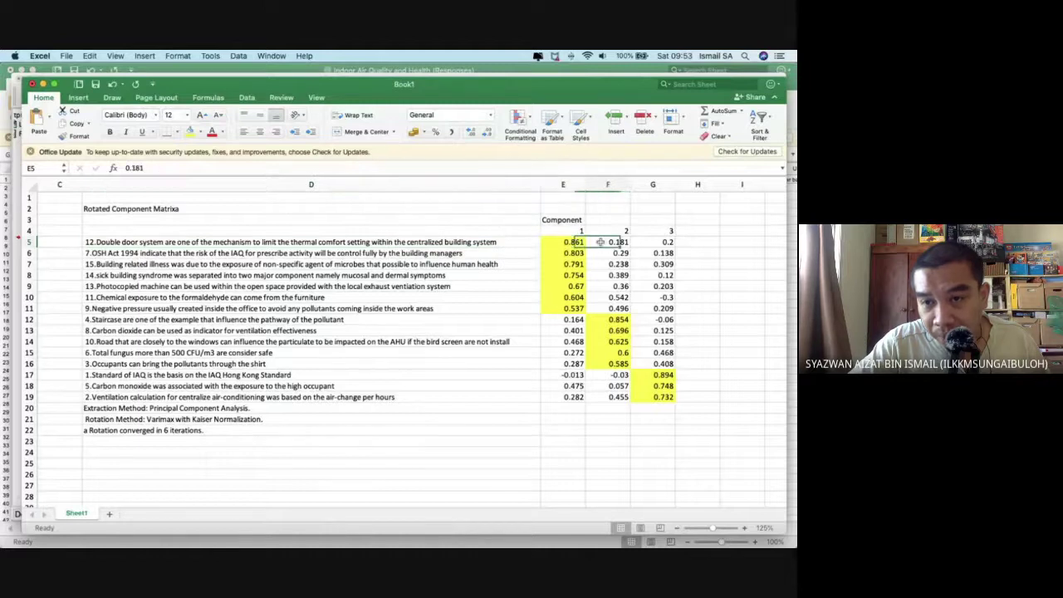
{"action": "left_click", "coordinate": [658, 241]}
{"action": "left_click", "coordinate": [573, 240]}
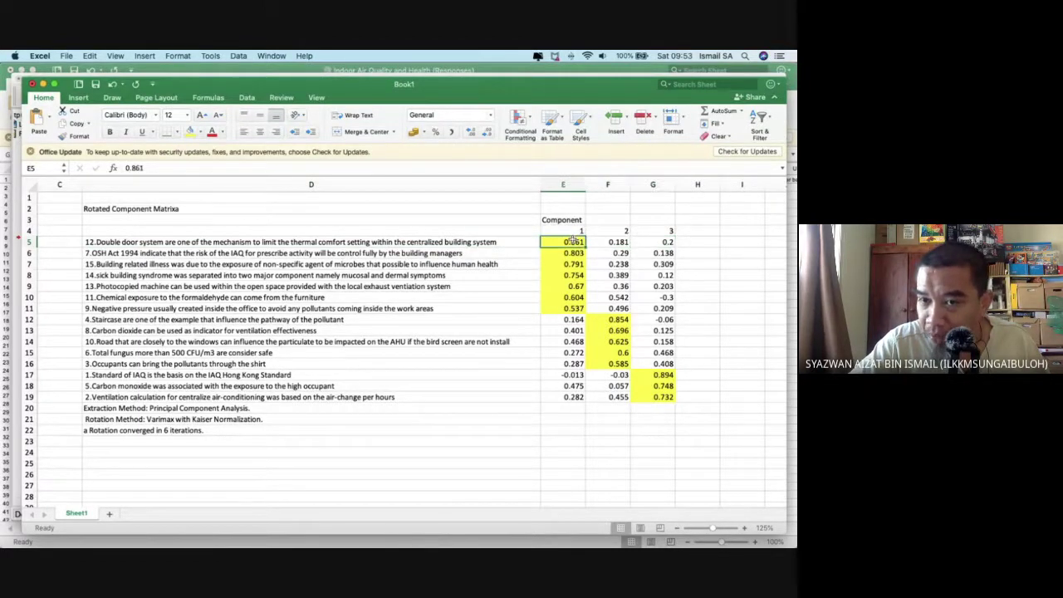
{"action": "left_click", "coordinate": [574, 253]}
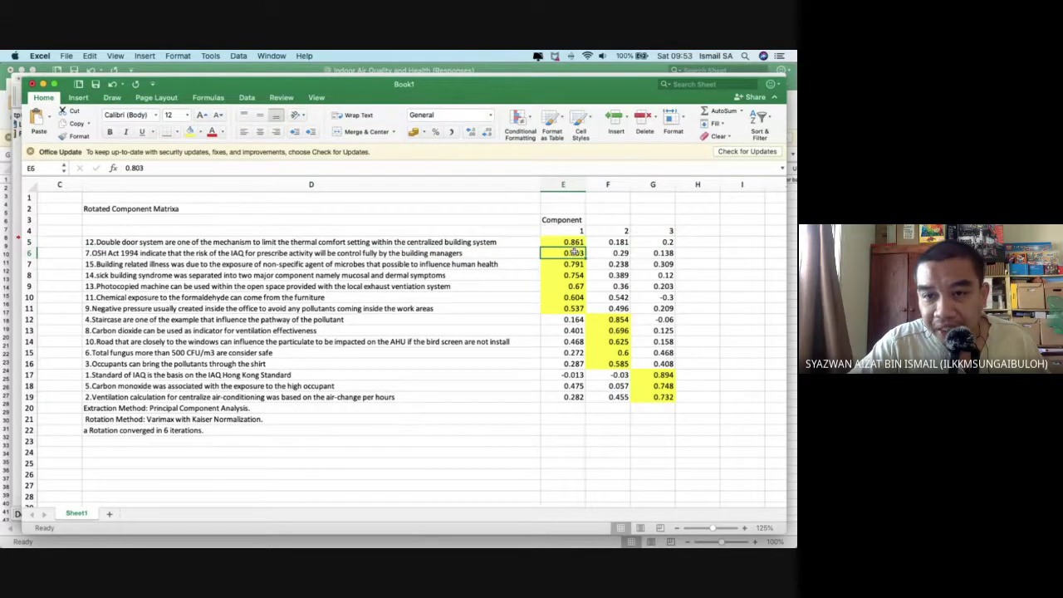
{"action": "left_click", "coordinate": [575, 309]}
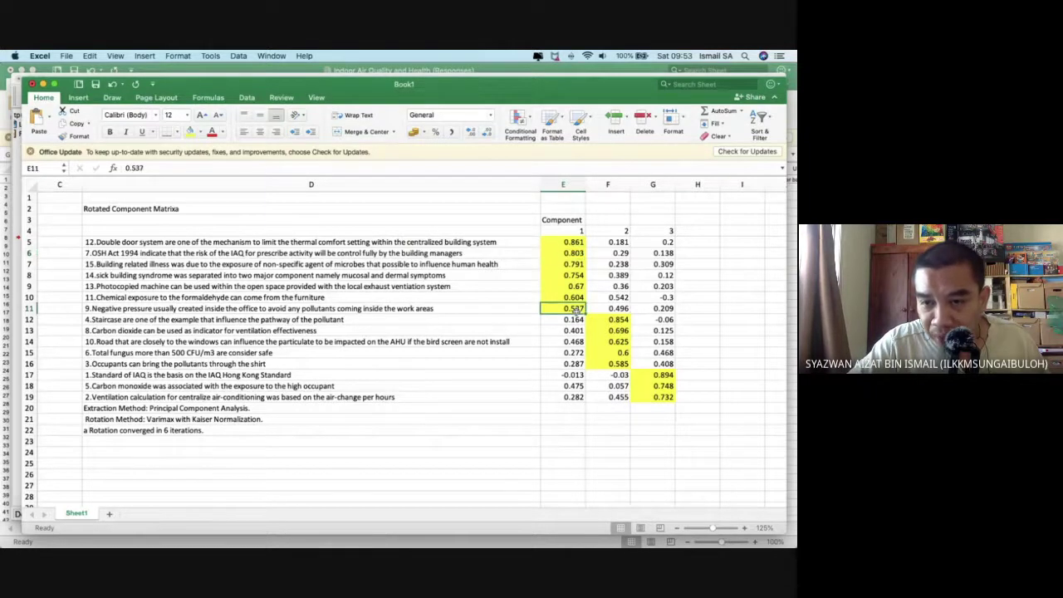
{"action": "left_click", "coordinate": [577, 320]}
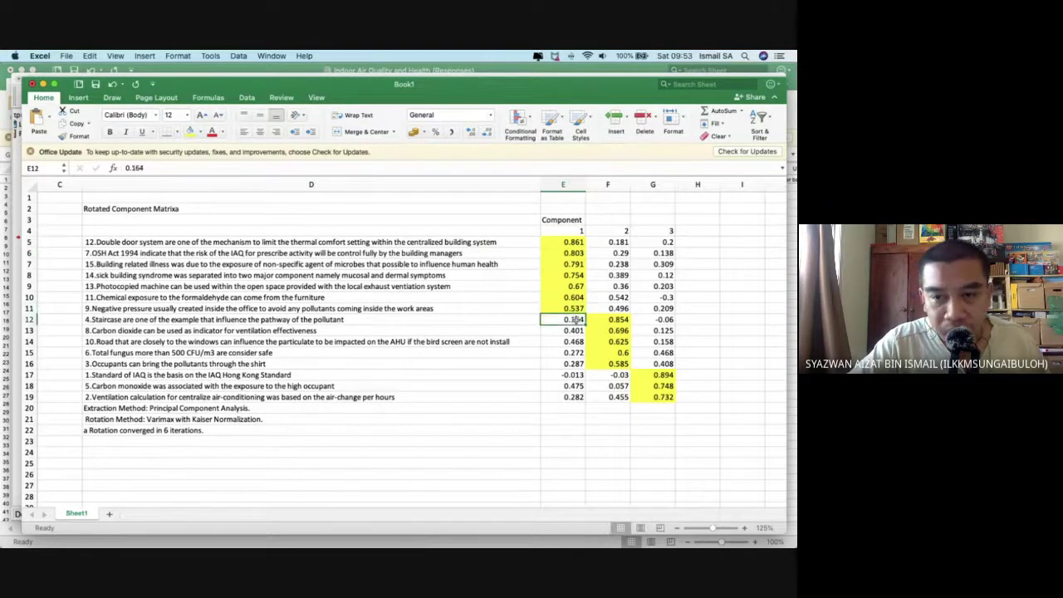
{"action": "left_click", "coordinate": [614, 320]}
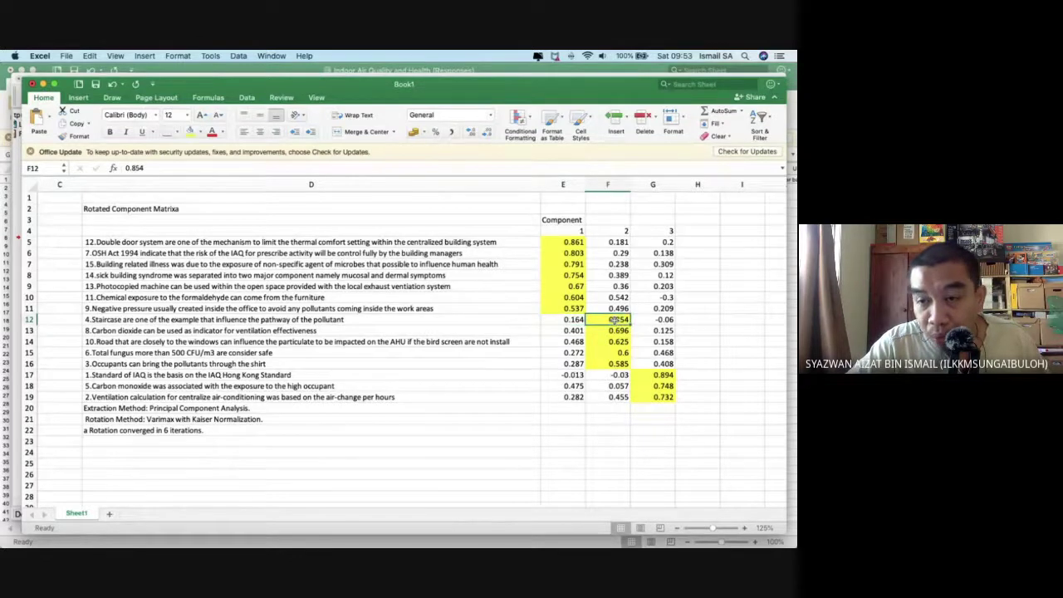
{"action": "left_click", "coordinate": [569, 321]}
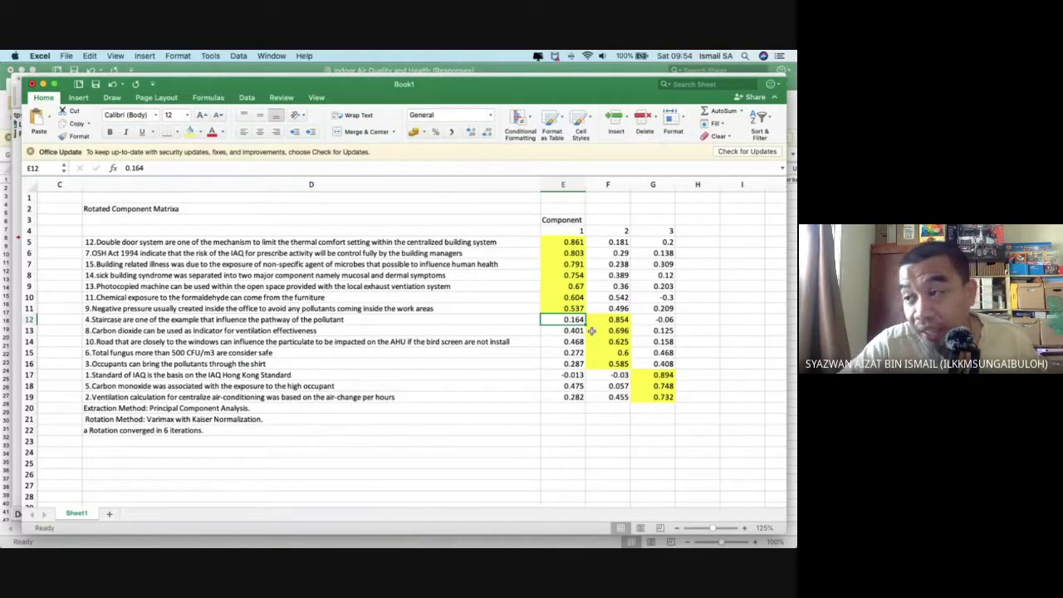
Read through the component 1 items in D5:D11 one by one to find their common theme.
{"action": "left_click", "coordinate": [569, 240]}
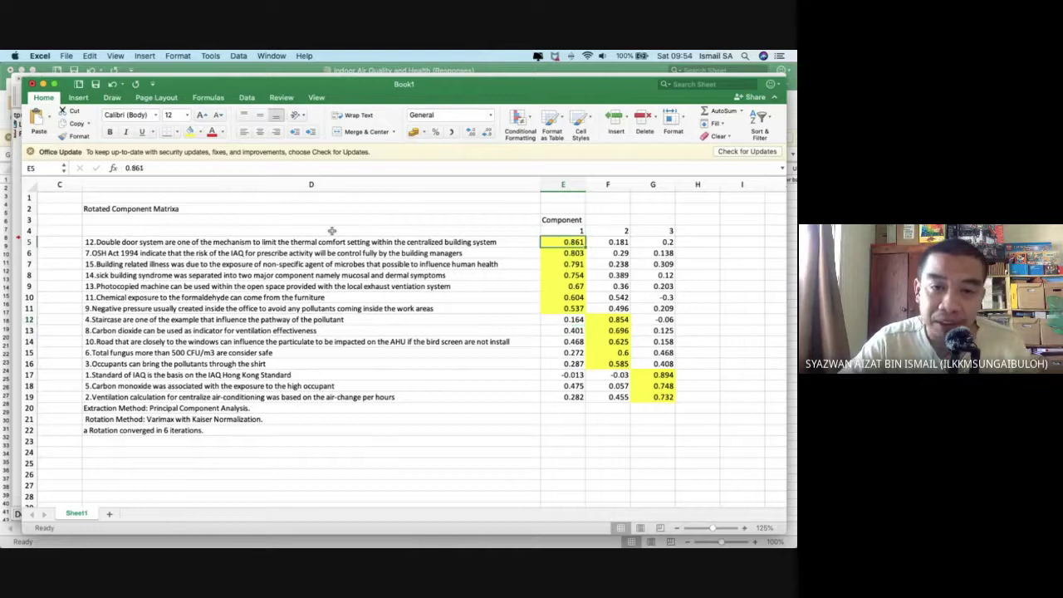
{"action": "left_click", "coordinate": [259, 243]}
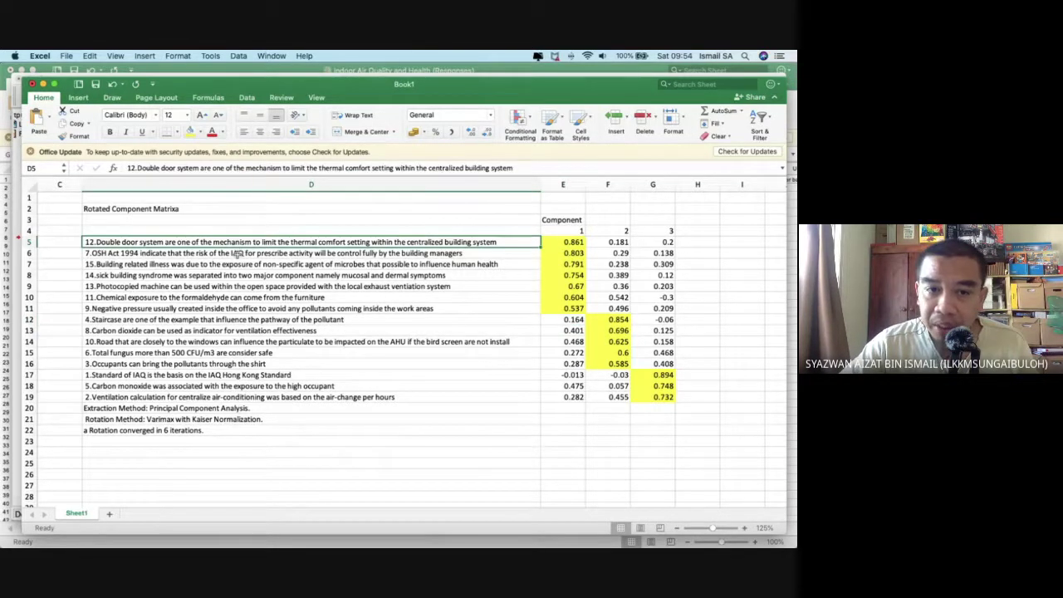
{"action": "left_click", "coordinate": [236, 253]}
{"action": "left_click", "coordinate": [233, 264]}
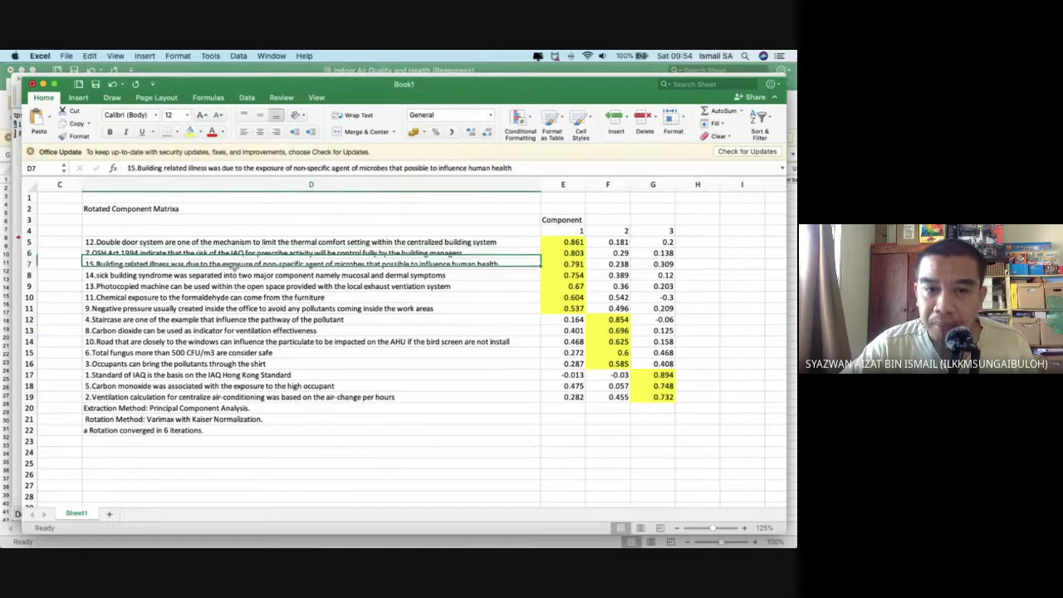
{"action": "left_click", "coordinate": [229, 275]}
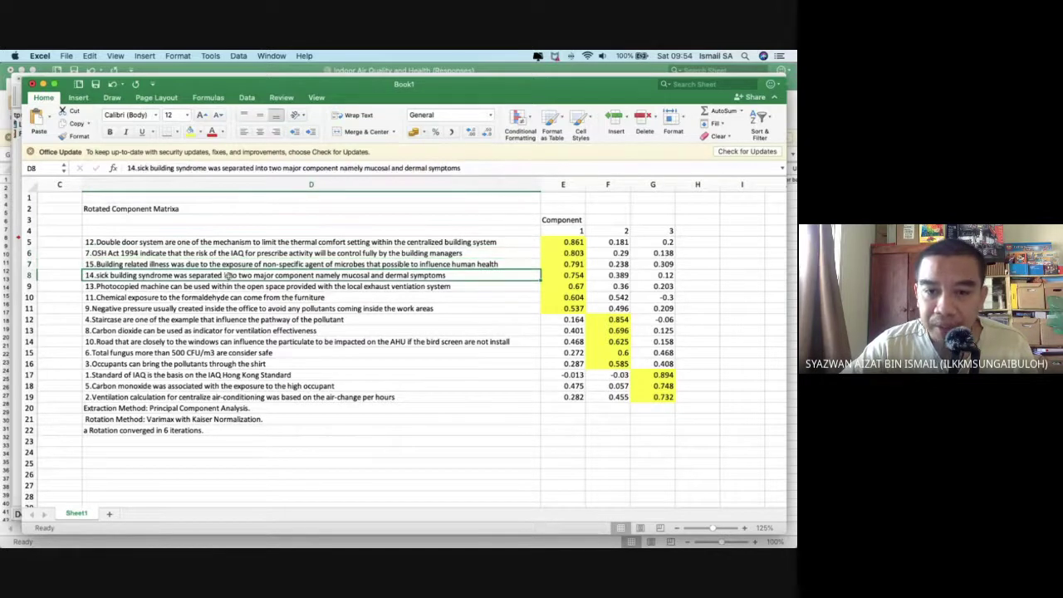
{"action": "left_click", "coordinate": [224, 286]}
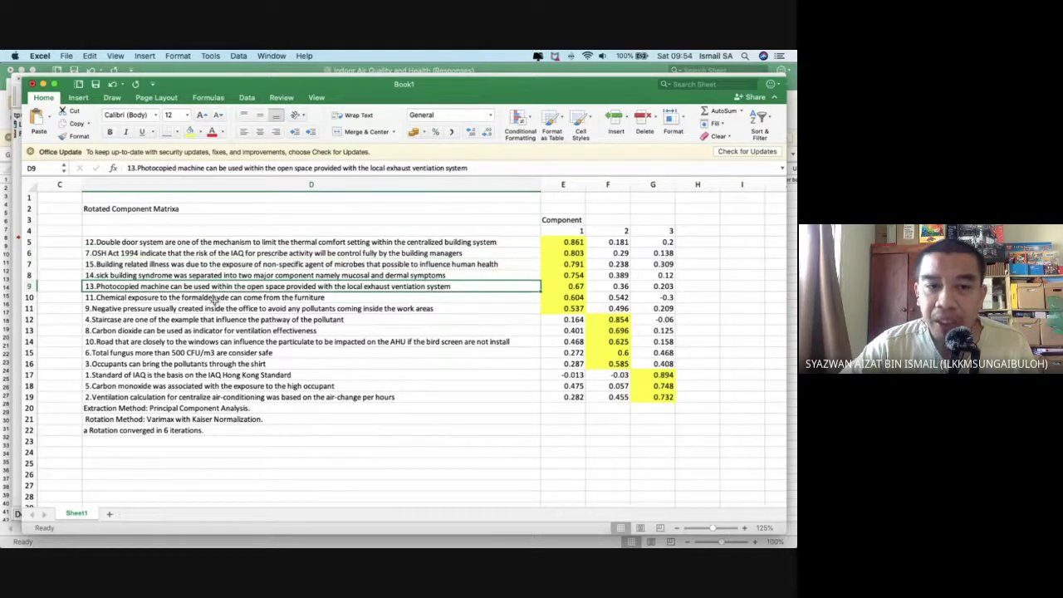
{"action": "left_click", "coordinate": [215, 298]}
{"action": "left_click", "coordinate": [202, 309]}
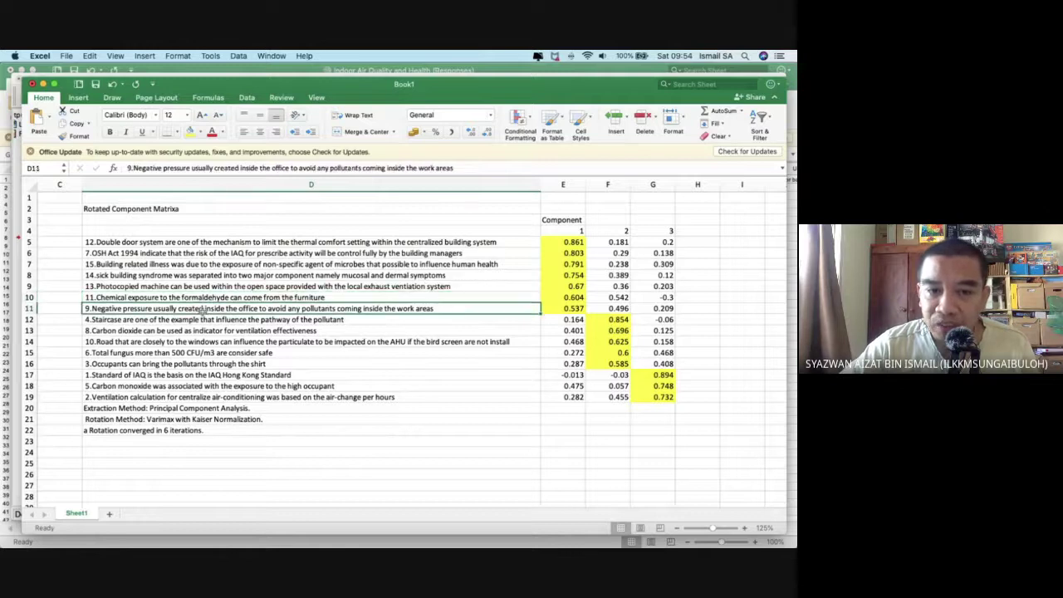
{"action": "left_click", "coordinate": [196, 242]}
{"action": "left_click_drag", "start_coordinate": [196, 241], "coordinate": [195, 299]}
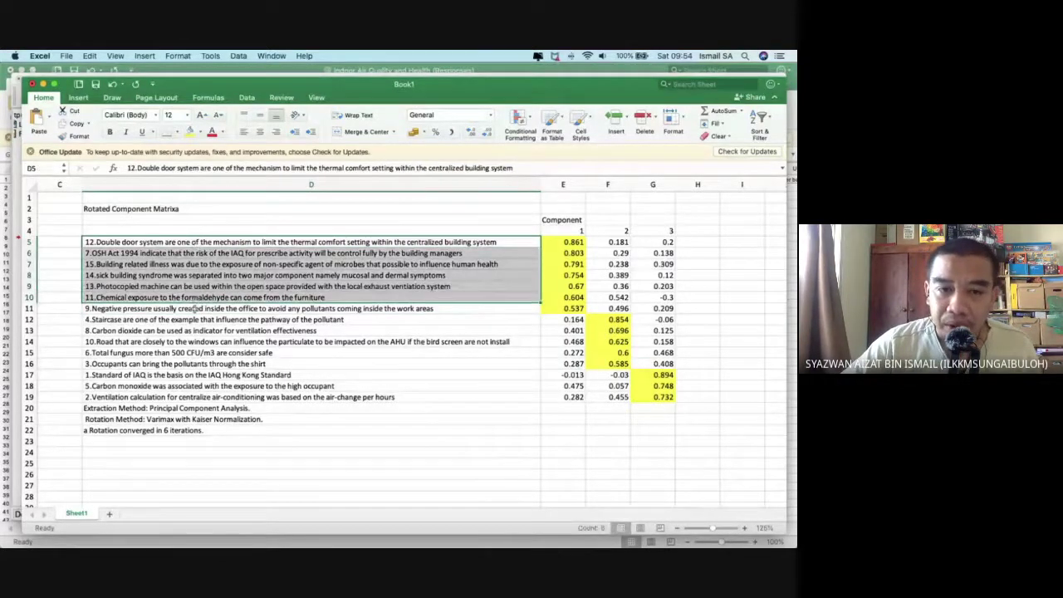
{"action": "left_click", "coordinate": [194, 308]}
{"action": "left_click_drag", "start_coordinate": [199, 242], "coordinate": [202, 309]}
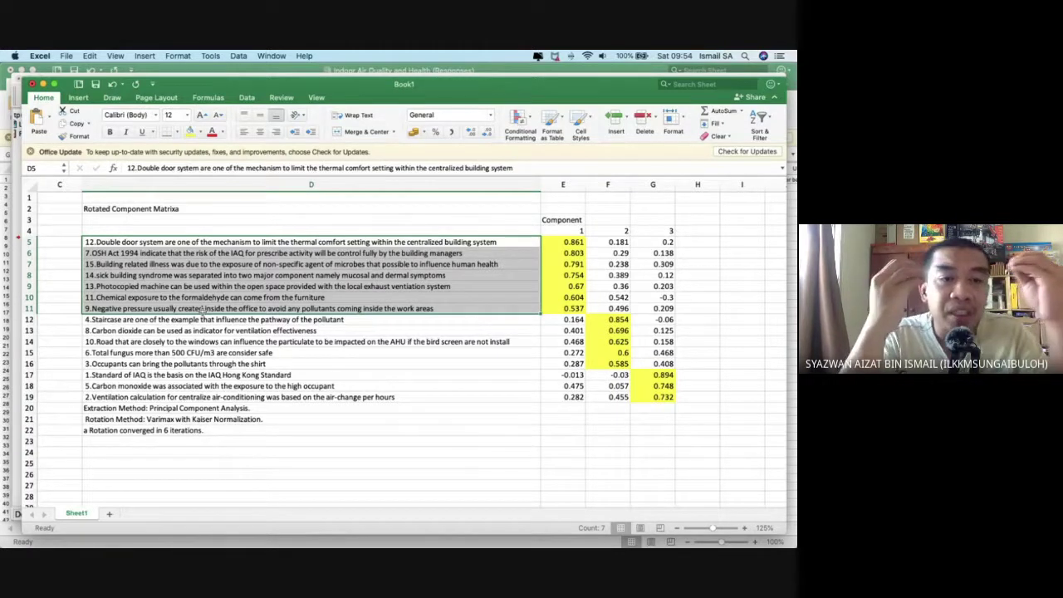
{"action": "left_click", "coordinate": [67, 266]}
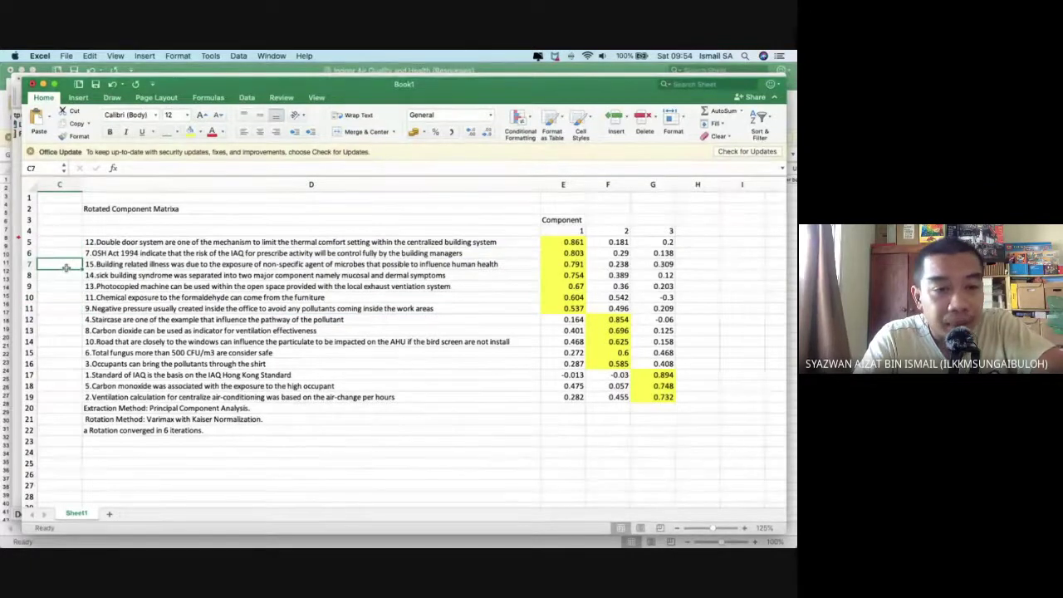
{"action": "type", "text": "pollut"}
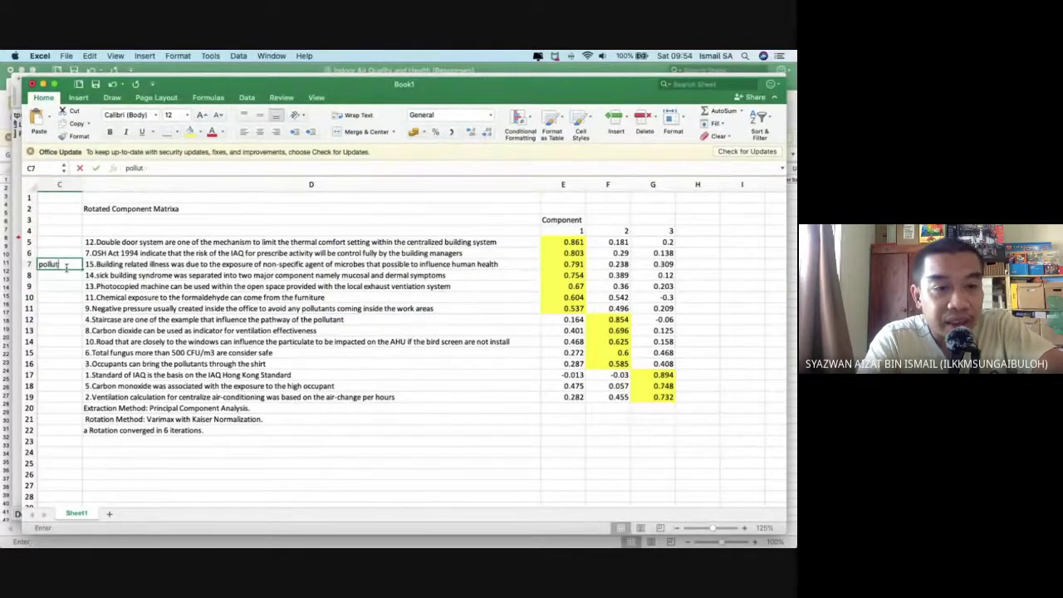
{"action": "key", "text": "BackSpace"}
{"action": "key", "text": "BackSpace"}
{"action": "key", "text": "BackSpace"}
{"action": "key", "text": "BackSpace"}
{"action": "key", "text": "BackSpace"}
{"action": "key", "text": "BackSpace"}
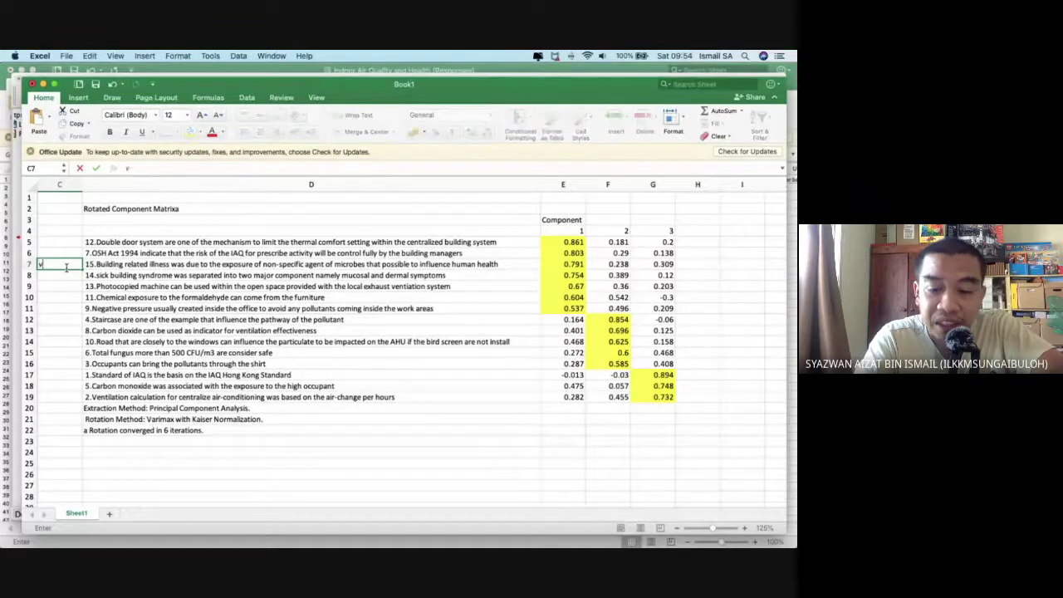
Enter "ventilation and management" in C7 as the component 1 name and widen column C to fit it.
{"action": "type", "text": "ventilation"}
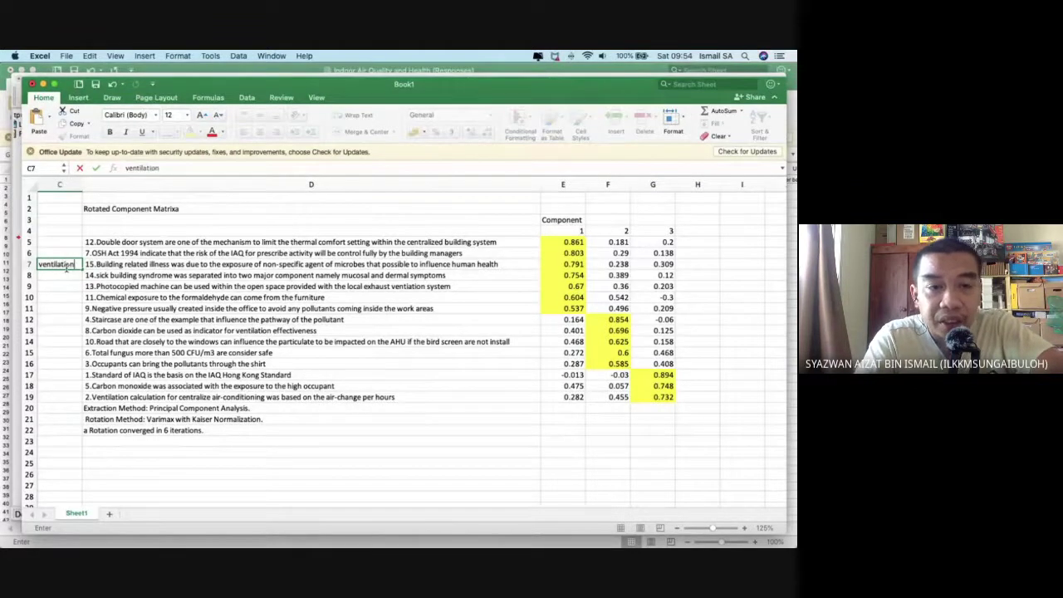
{"action": "type", "text": " and management"}
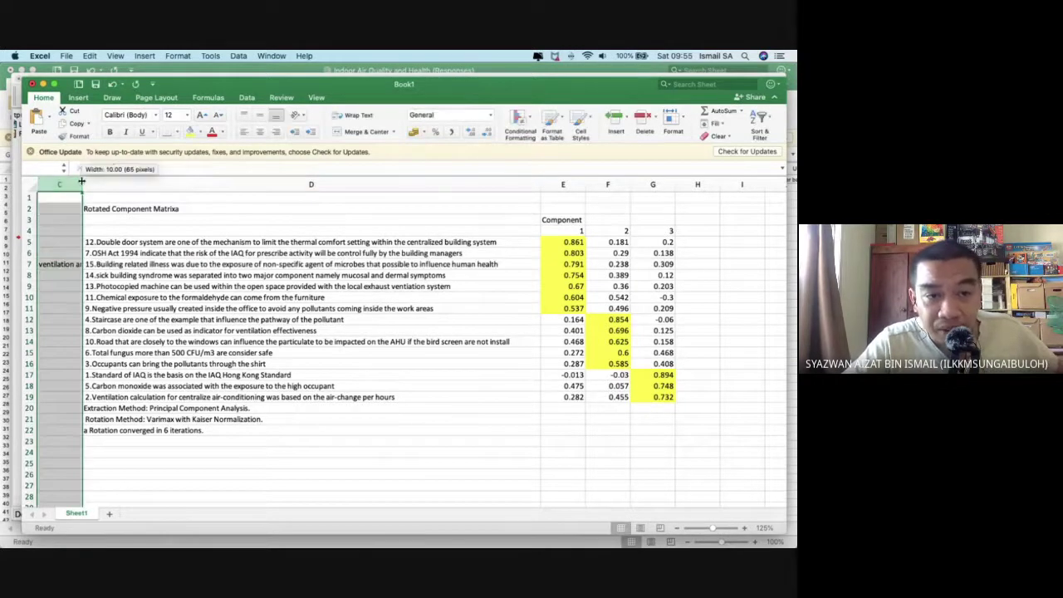
{"action": "double_click", "coordinate": [80, 183]}
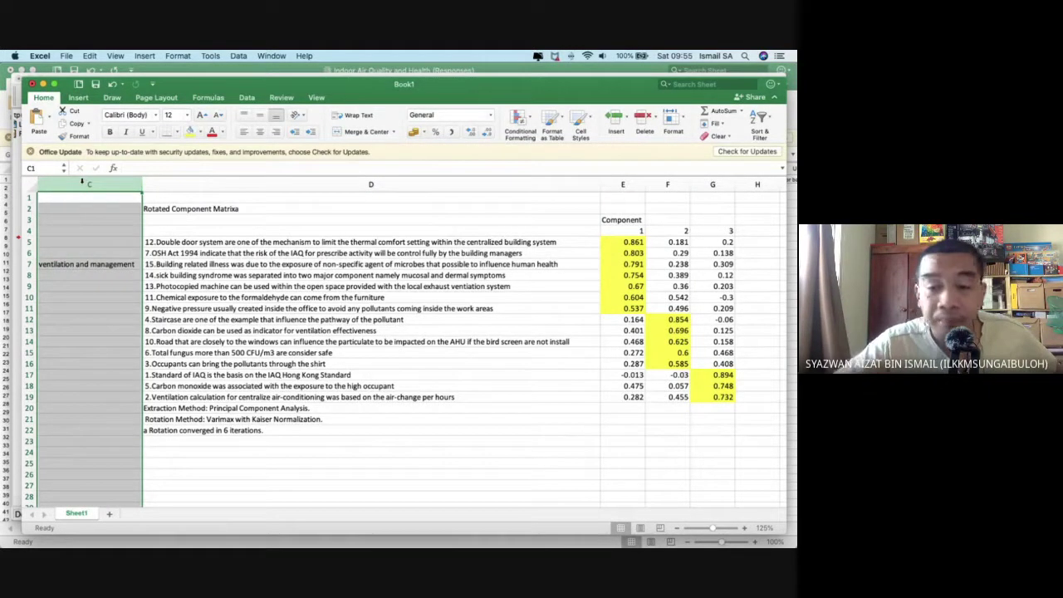
Review the component 2 items in D12:D16 and enter "pollutant" as their component name in C13.
{"action": "left_click", "coordinate": [522, 320]}
{"action": "left_click_drag", "start_coordinate": [521, 320], "coordinate": [523, 365]}
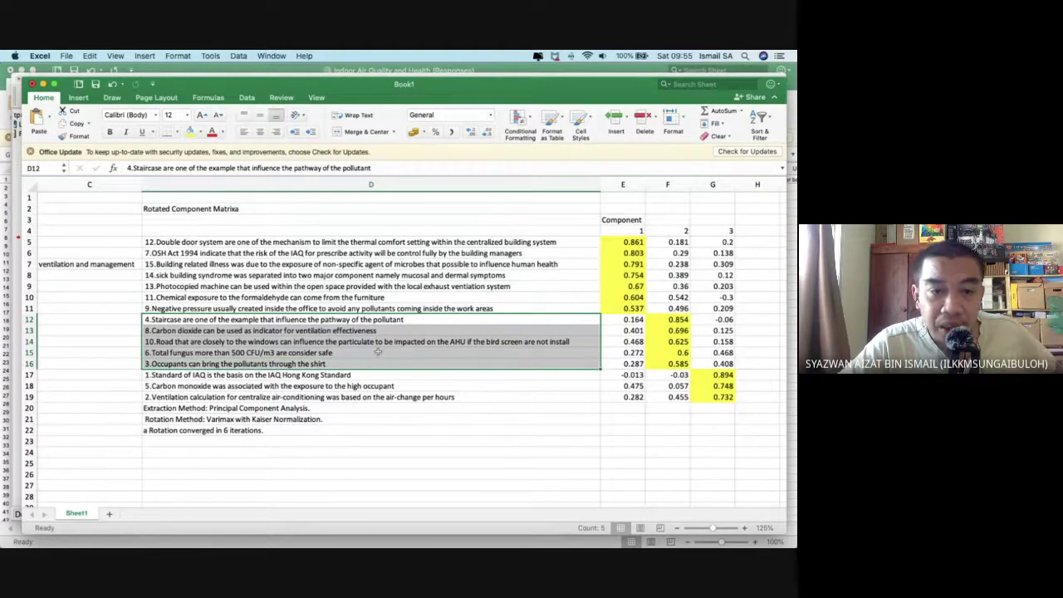
{"action": "left_click", "coordinate": [120, 333]}
{"action": "type", "text": "pol"}
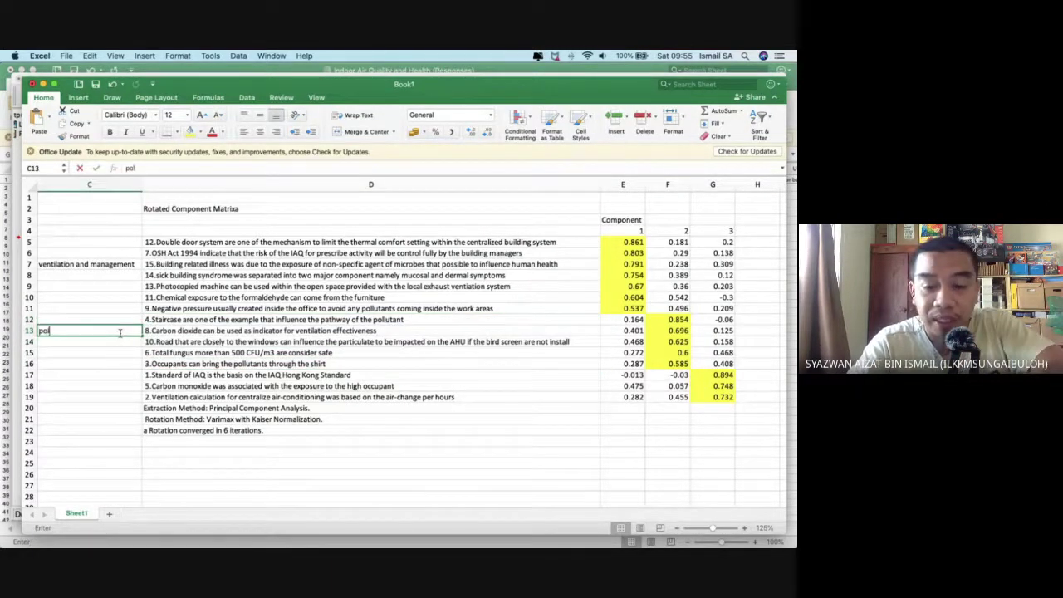
{"action": "type", "text": "lutant"}
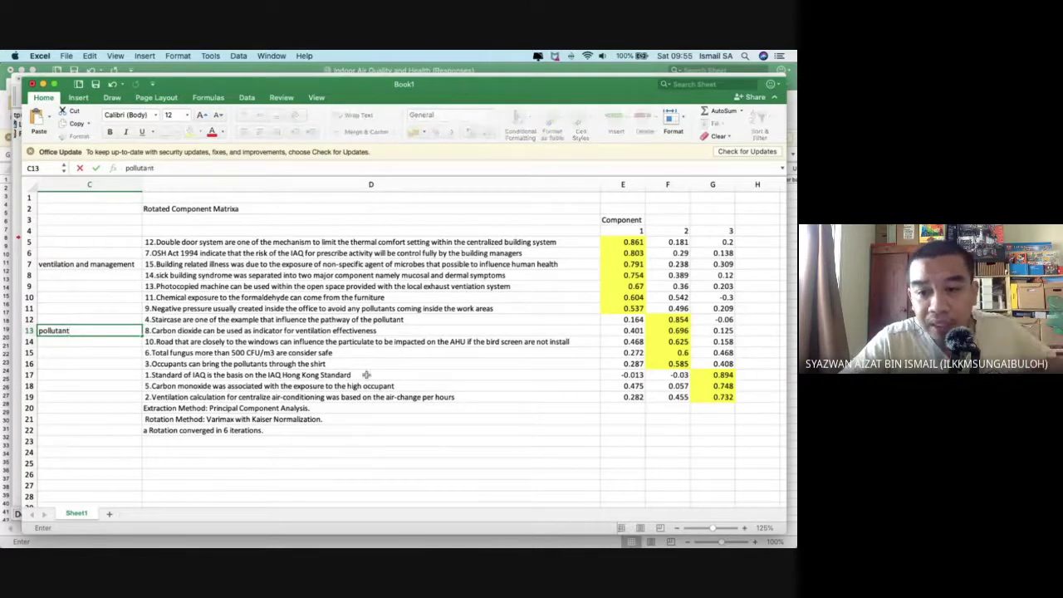
Review the component 3 items in D17:D19 and enter "standard" as their component name in C18.
{"action": "left_click_drag", "start_coordinate": [416, 374], "coordinate": [413, 396]}
{"action": "left_click", "coordinate": [107, 387]}
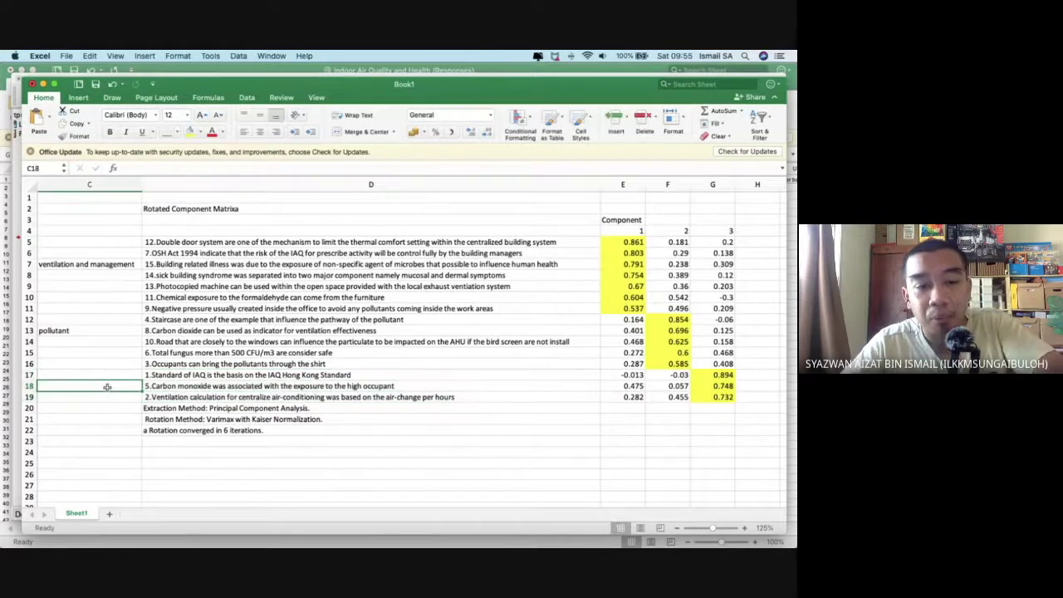
{"action": "type", "text": "standard"}
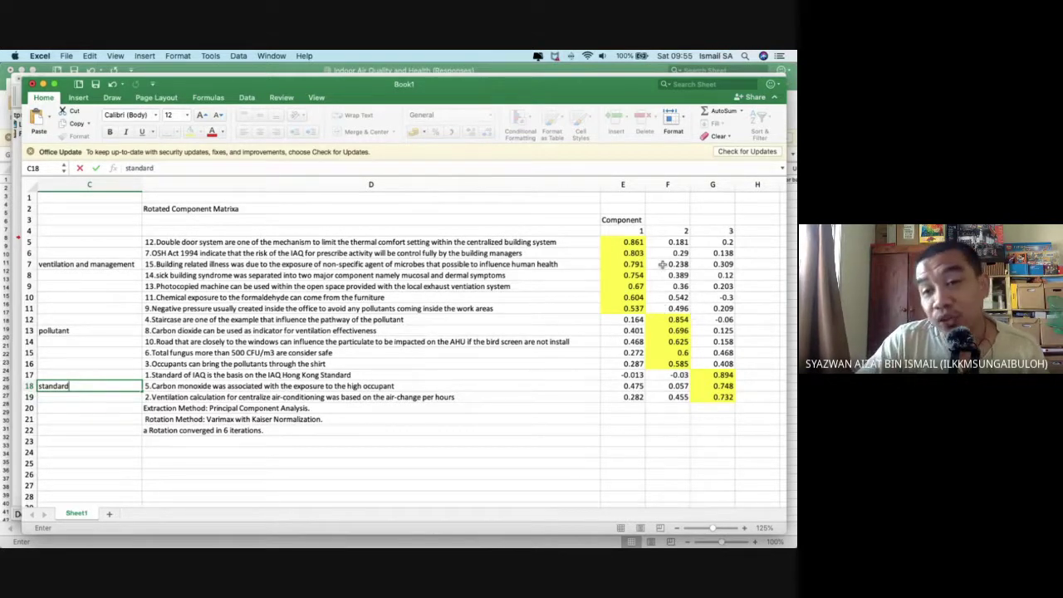
Compare the component 1 items in D5:D11 with the component name in C7.
{"action": "left_click_drag", "start_coordinate": [579, 243], "coordinate": [590, 311]}
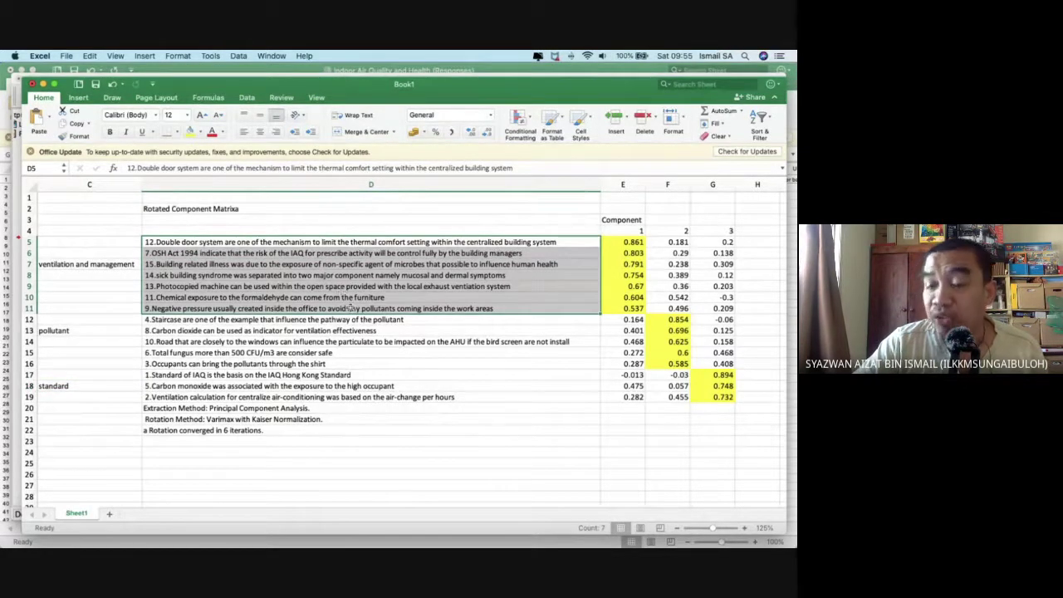
{"action": "left_click", "coordinate": [107, 266]}
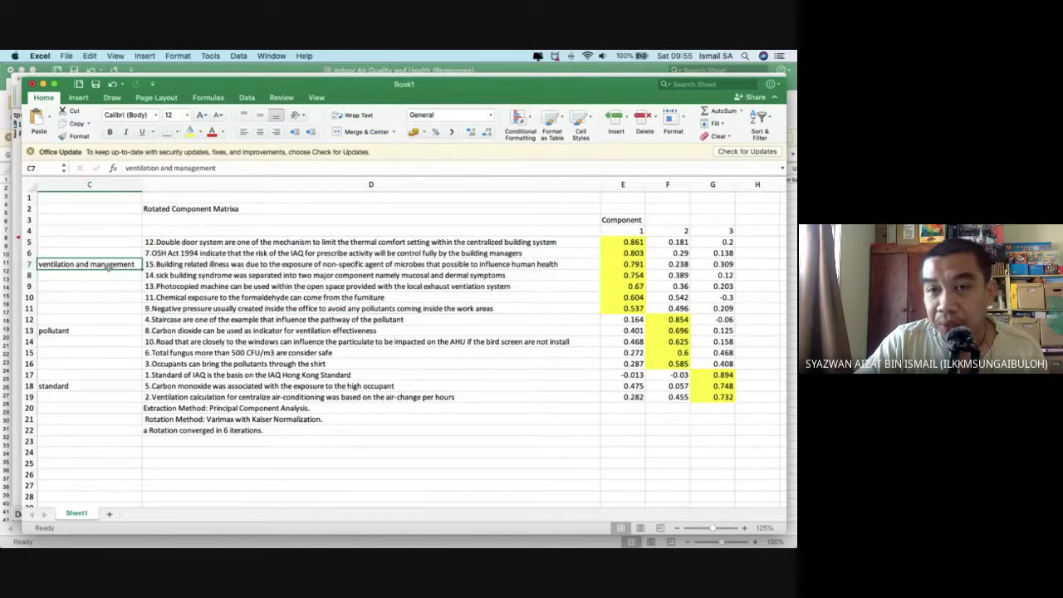
{"action": "left_click_drag", "start_coordinate": [211, 242], "coordinate": [210, 309]}
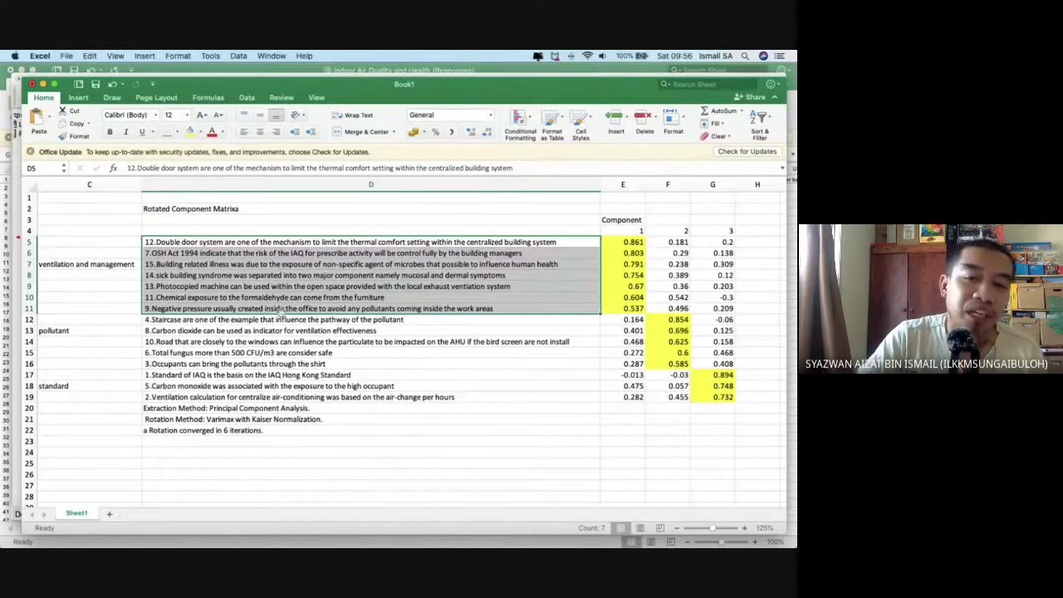
Switch to the SPSS Data Editor and save the dataset SPSS EFA Health Promotion IAQ.sav.
{"action": "key", "text": "ctrl+Up"}
{"action": "left_click", "coordinate": [578, 301]}
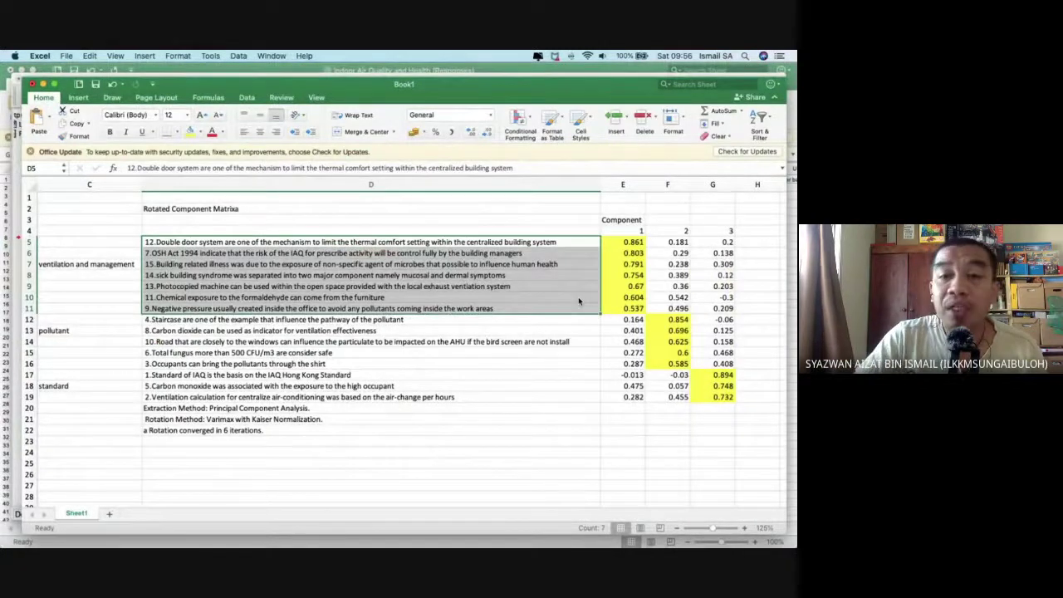
{"action": "key", "text": "ctrl+Up"}
{"action": "left_click", "coordinate": [455, 302]}
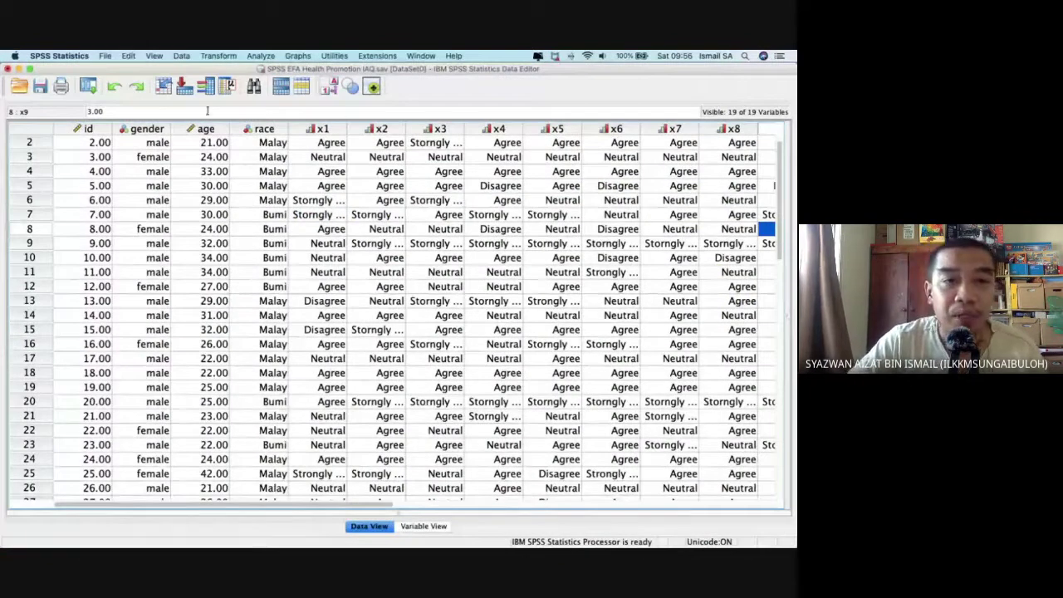
{"action": "left_click", "coordinate": [37, 91]}
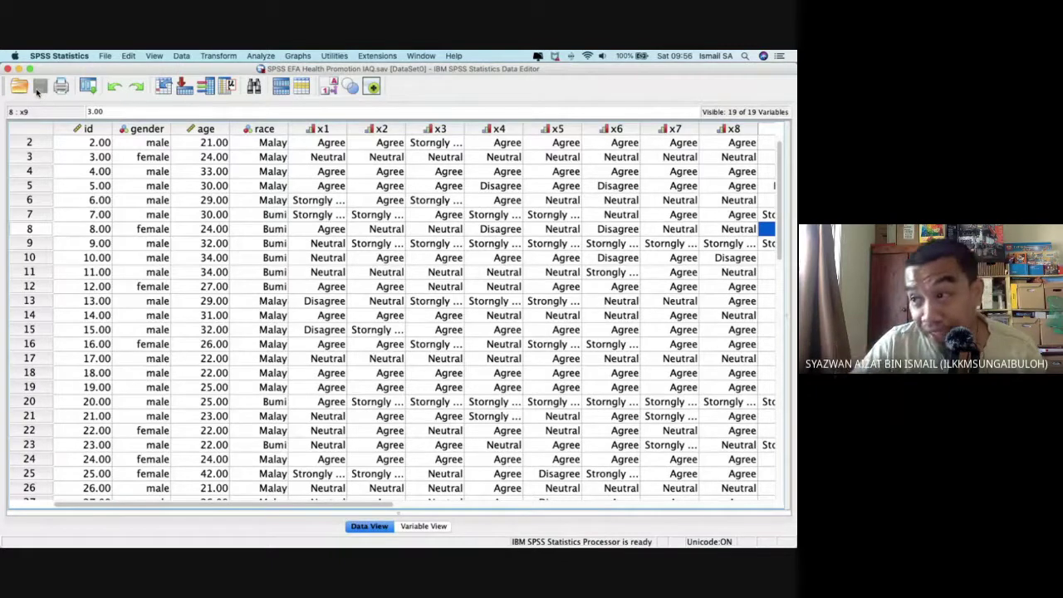
Show the dataset's variable definitions and widen the Label column until the questionnaire item texts can be read.
{"action": "left_click", "coordinate": [424, 526]}
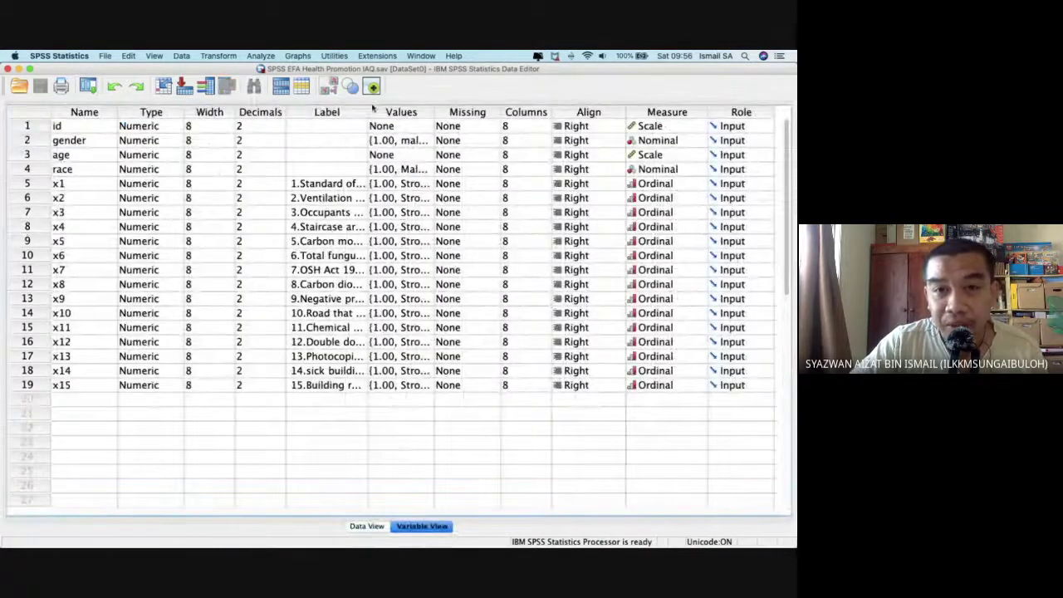
{"action": "left_click_drag", "start_coordinate": [367, 112], "coordinate": [722, 166]}
{"action": "scroll", "coordinate": [589, 364], "scroll_direction": "right", "scroll_amount": 8}
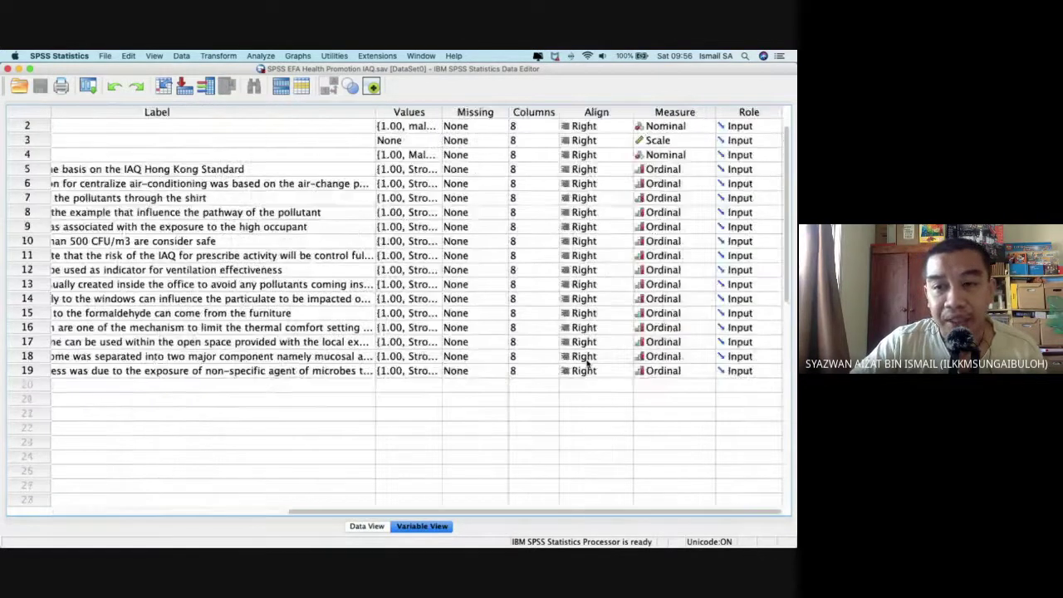
{"action": "scroll", "coordinate": [586, 364], "scroll_direction": "left", "scroll_amount": 4}
{"action": "scroll", "coordinate": [581, 366], "scroll_direction": "down", "scroll_amount": 2}
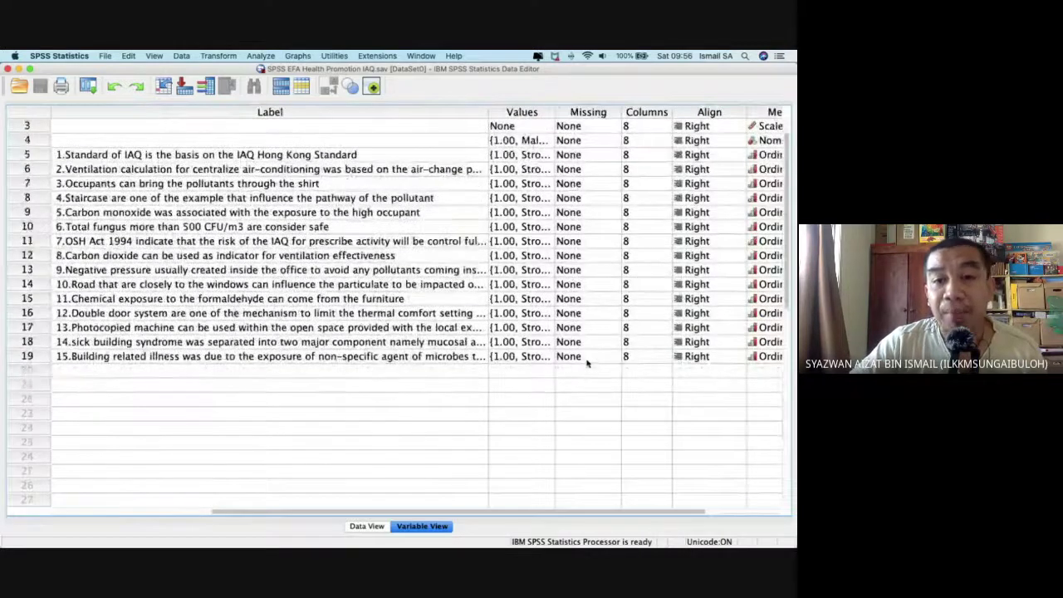
{"action": "left_click_drag", "start_coordinate": [487, 111], "coordinate": [649, 129]}
{"action": "scroll", "coordinate": [429, 208], "scroll_direction": "up", "scroll_amount": 2}
{"action": "scroll", "coordinate": [429, 209], "scroll_direction": "left", "scroll_amount": 6}
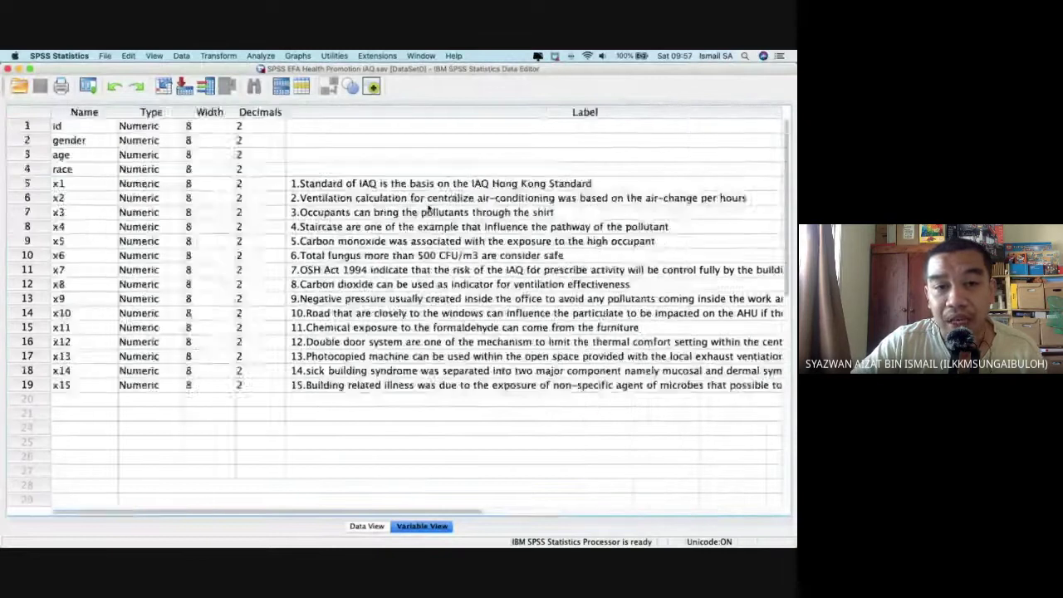
{"action": "scroll", "coordinate": [430, 209], "scroll_direction": "right", "scroll_amount": 10}
{"action": "scroll", "coordinate": [428, 207], "scroll_direction": "left", "scroll_amount": 8}
{"action": "scroll", "coordinate": [407, 179], "scroll_direction": "down", "scroll_amount": 2}
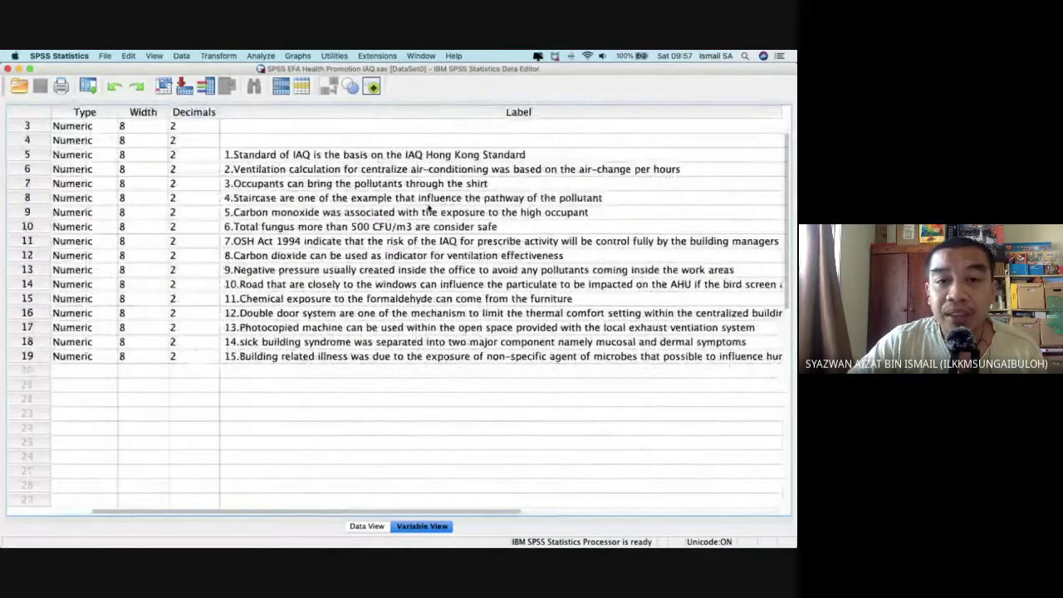
Check the item 1 label and append "(-ve)" to the item 2 label about the ventilation calculation.
{"action": "left_click", "coordinate": [550, 156]}
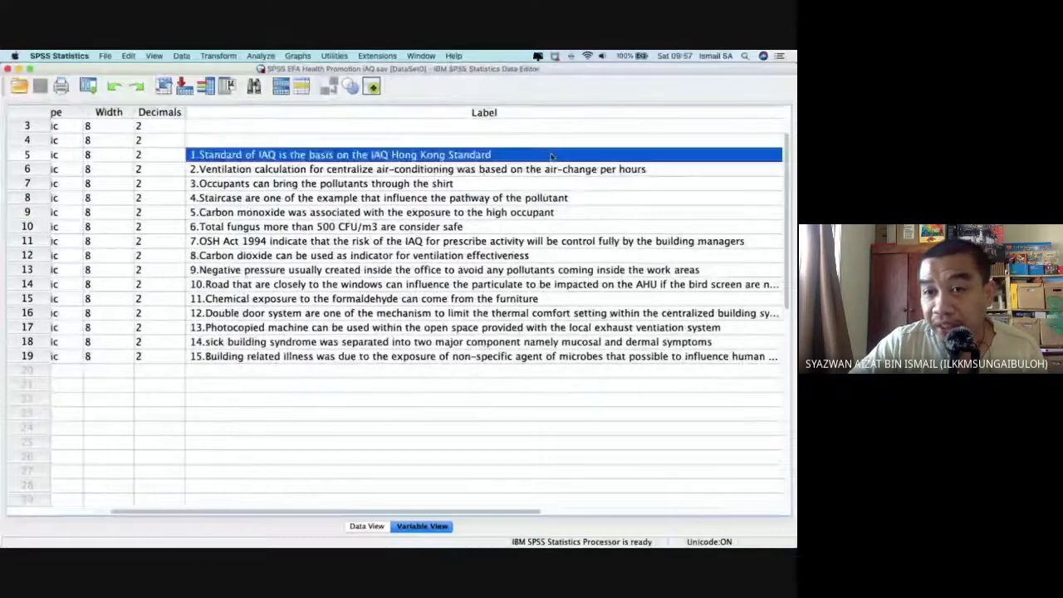
{"action": "double_click", "coordinate": [550, 156]}
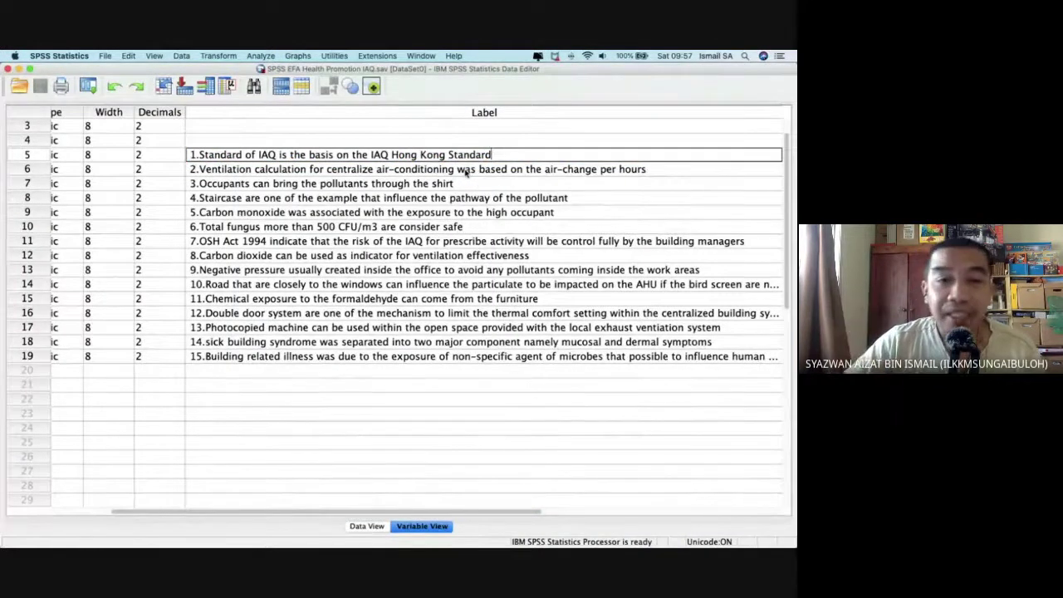
{"action": "double_click", "coordinate": [399, 171]}
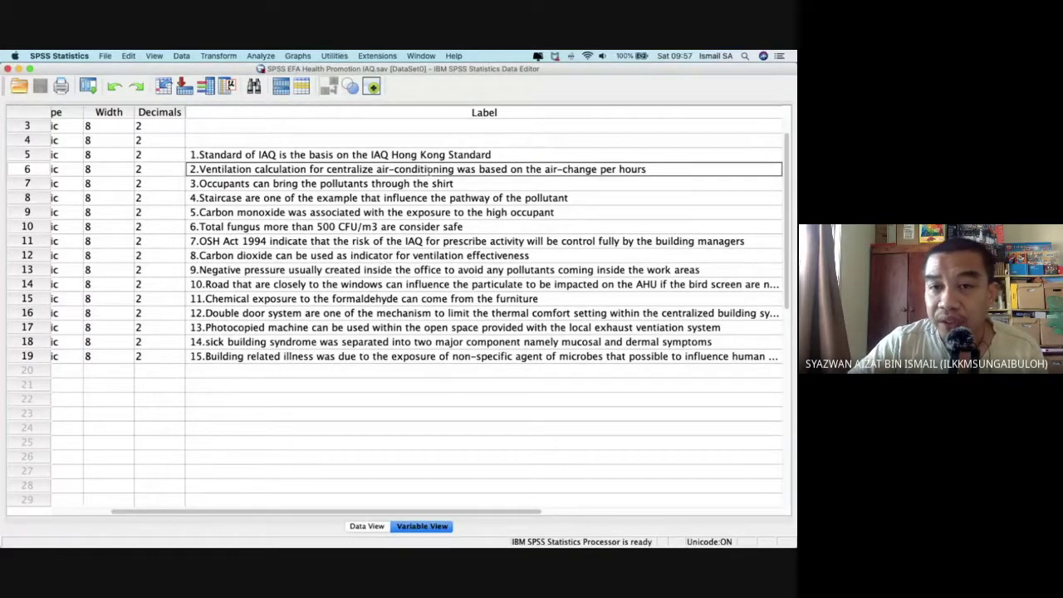
{"action": "left_click", "coordinate": [645, 169]}
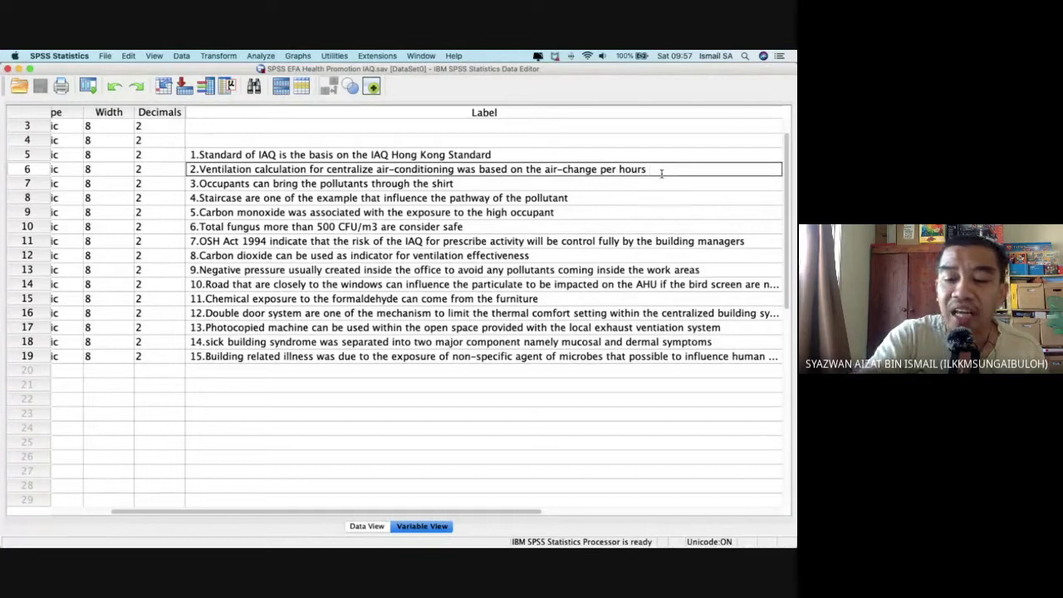
{"action": "type", "text": "(-ve"}
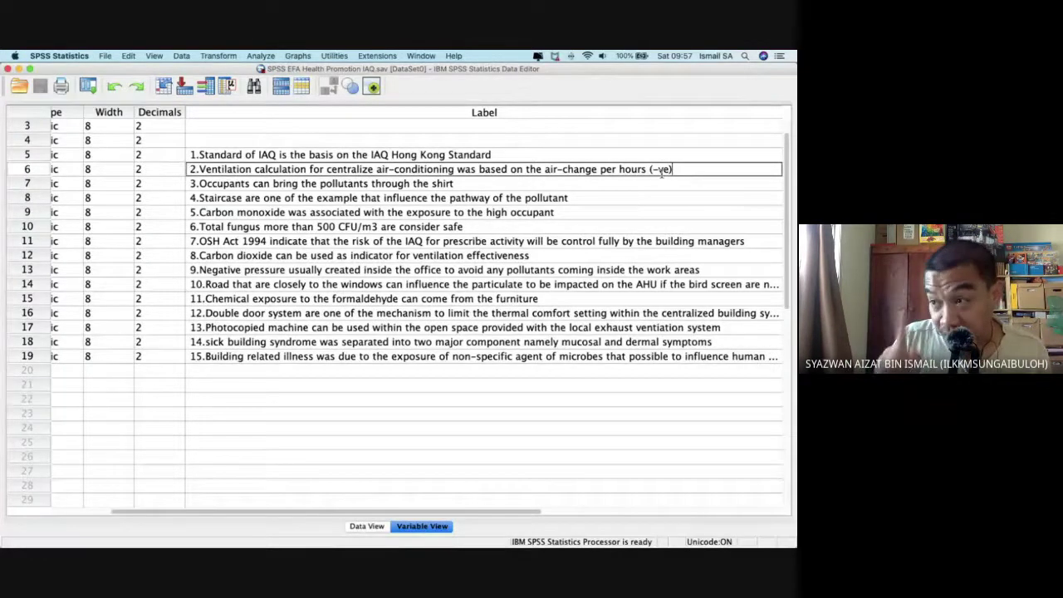
Check the labels of items 3 and 4, and append "(-ve)" to the item 5 label about carbon monoxide.
{"action": "left_click", "coordinate": [420, 186]}
{"action": "left_click", "coordinate": [420, 186]}
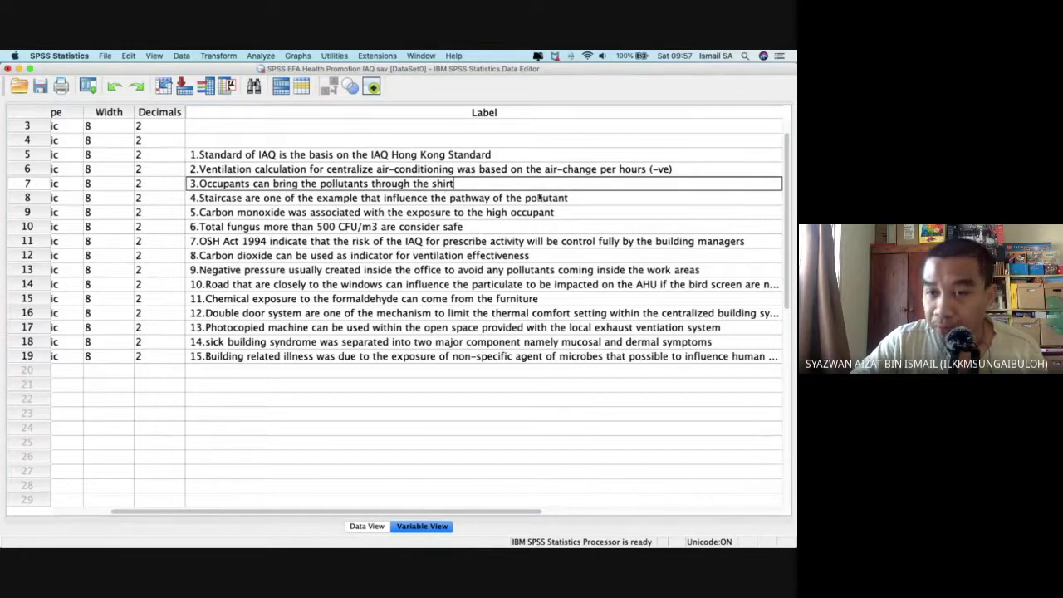
{"action": "double_click", "coordinate": [584, 199]}
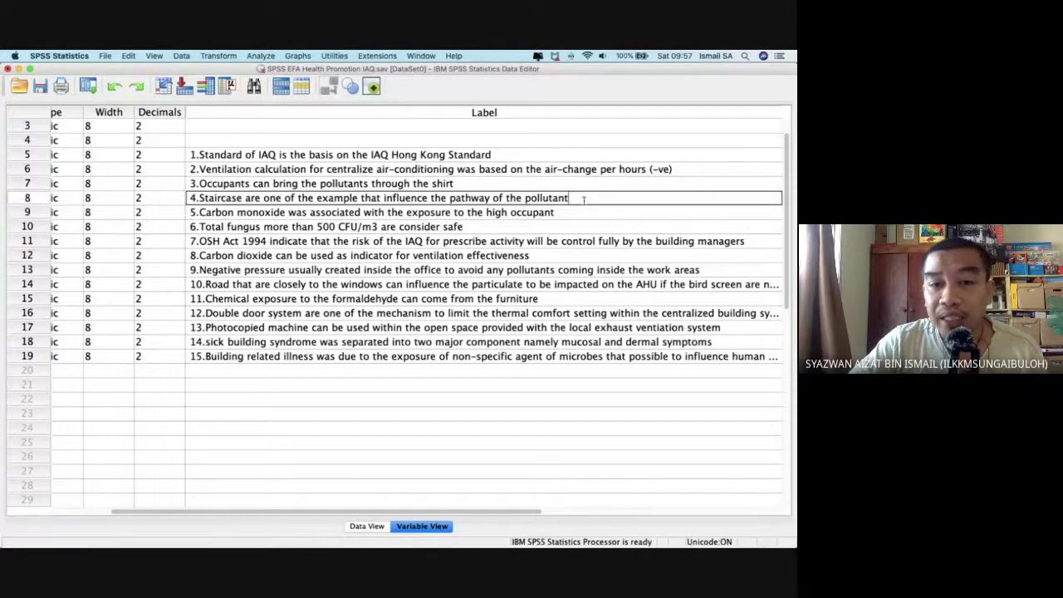
{"action": "left_click", "coordinate": [571, 215]}
{"action": "double_click", "coordinate": [571, 214]}
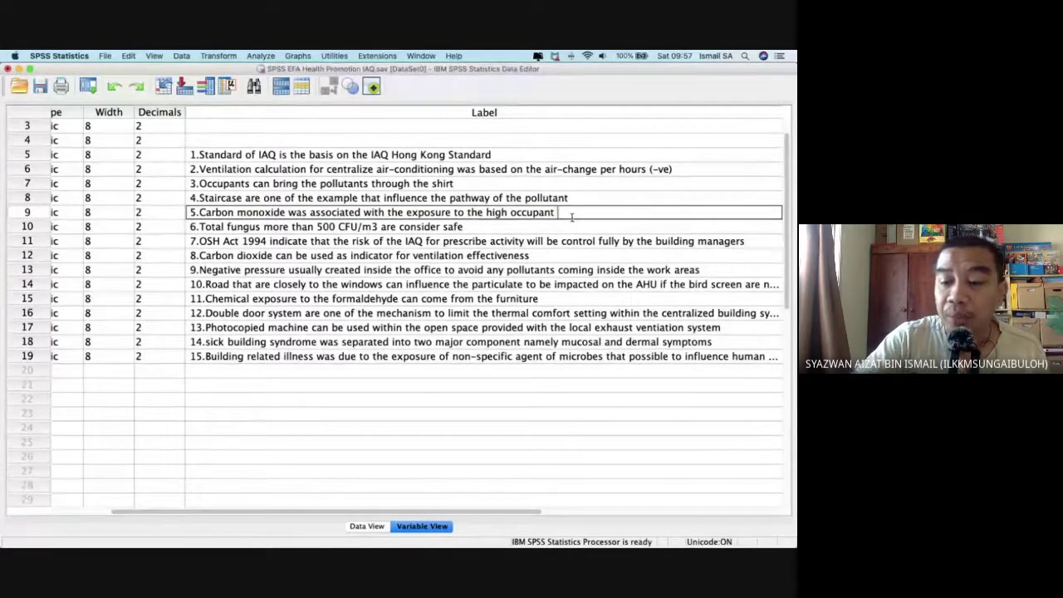
{"action": "type", "text": "(-ve"}
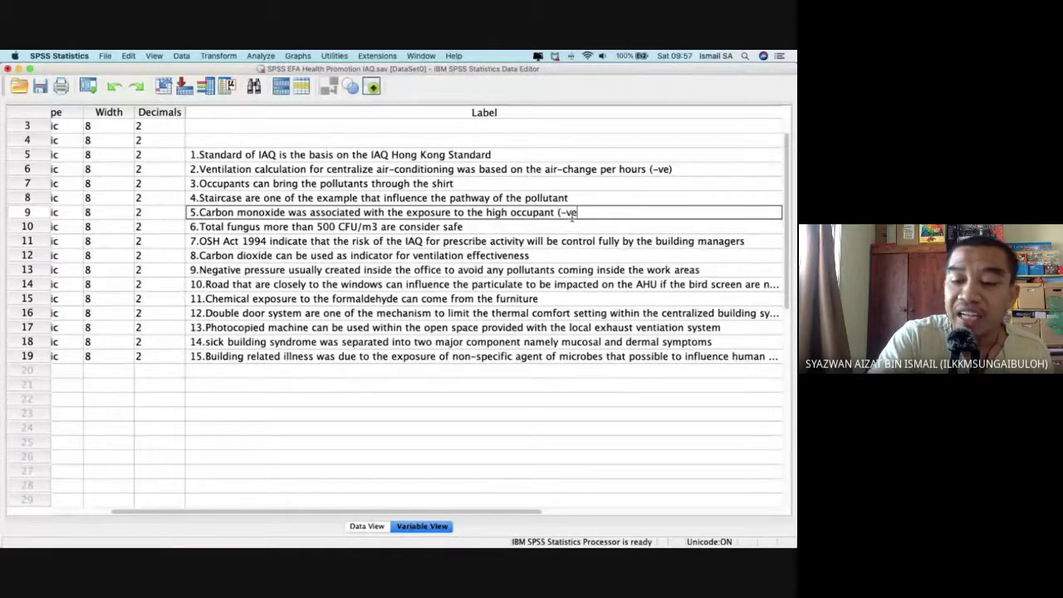
{"action": "type", "text": ")"}
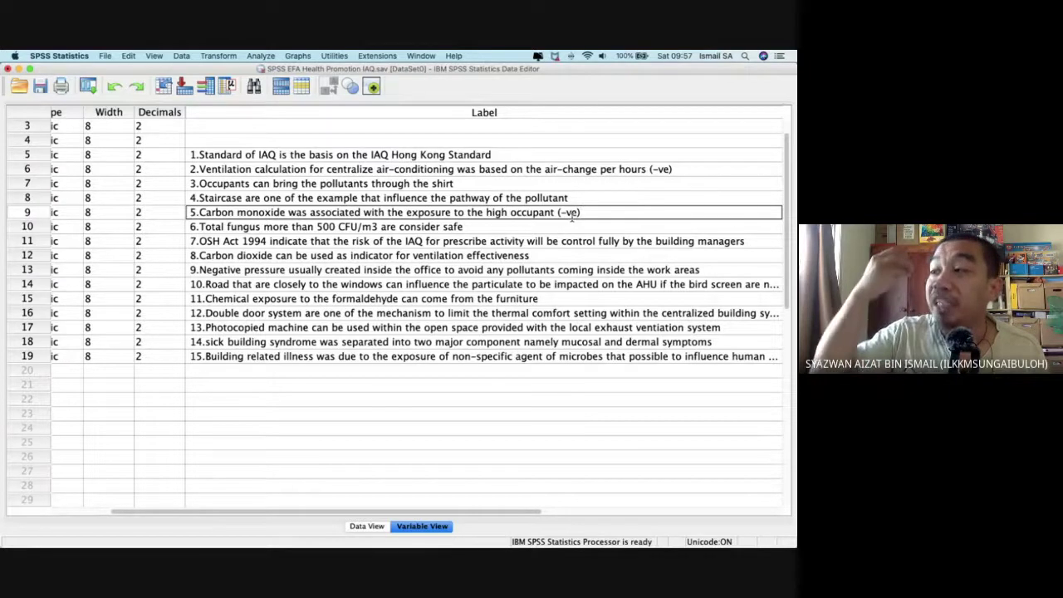
Check the item 6 label and append "(-ve)" to the item 7 label about OSH Act 1994.
{"action": "left_click", "coordinate": [509, 224]}
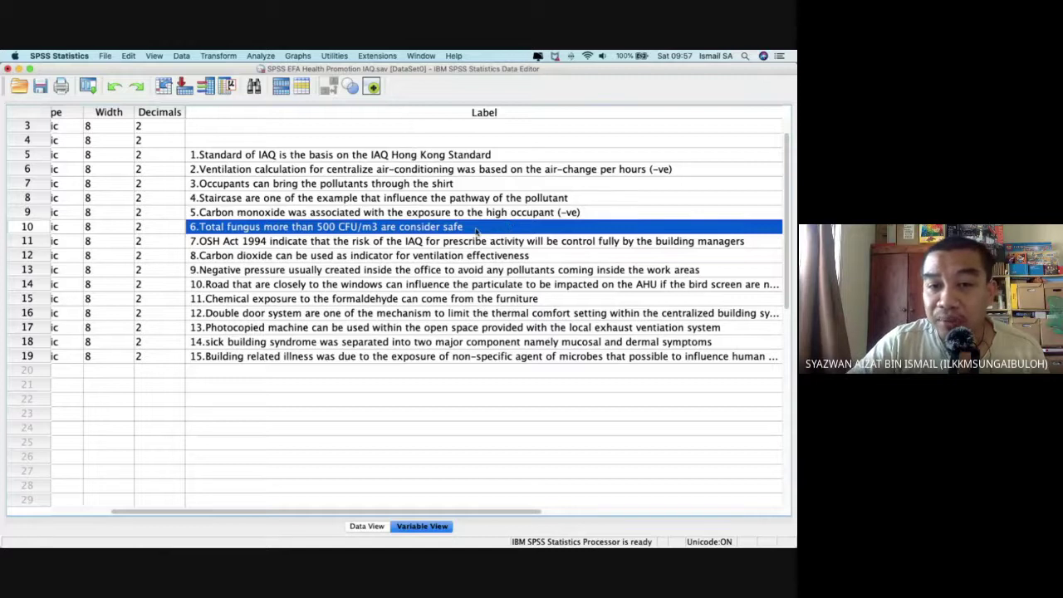
{"action": "double_click", "coordinate": [476, 228]}
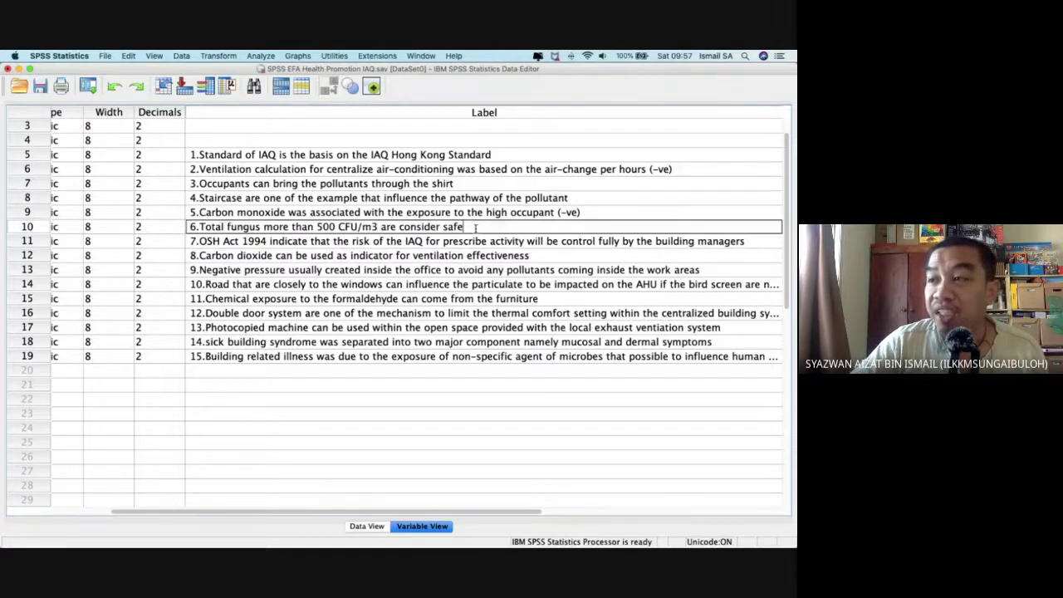
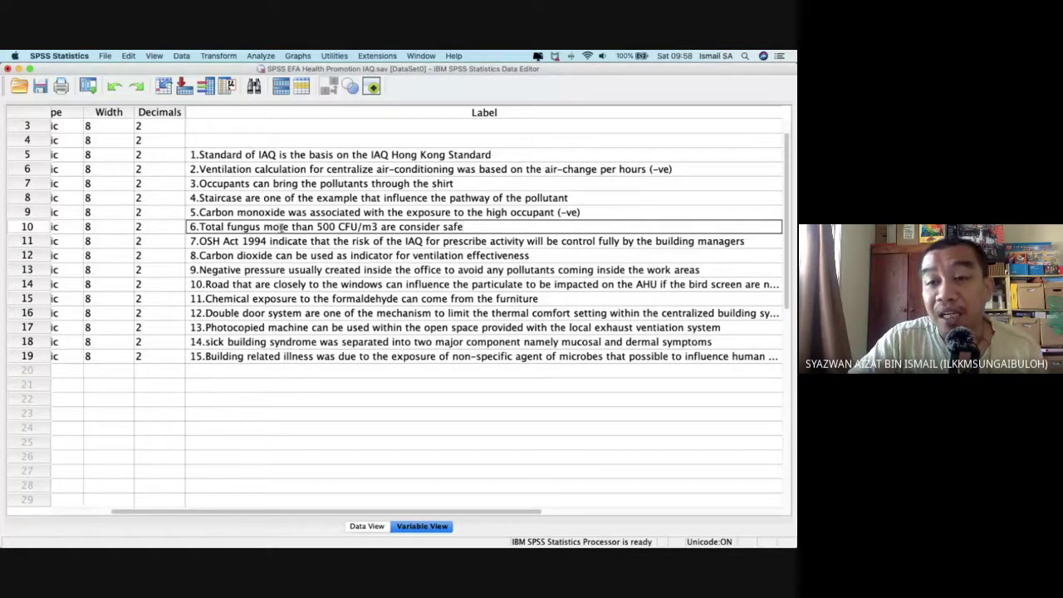
{"action": "scroll", "coordinate": [469, 285], "scroll_direction": "right", "scroll_amount": 10}
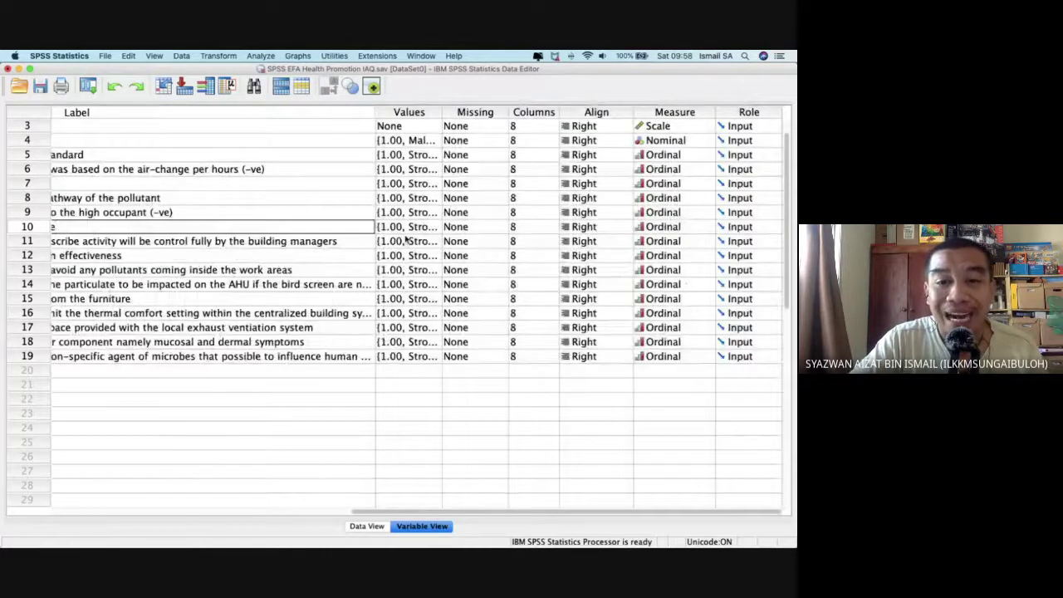
{"action": "left_click", "coordinate": [356, 243]}
{"action": "left_click", "coordinate": [619, 239]}
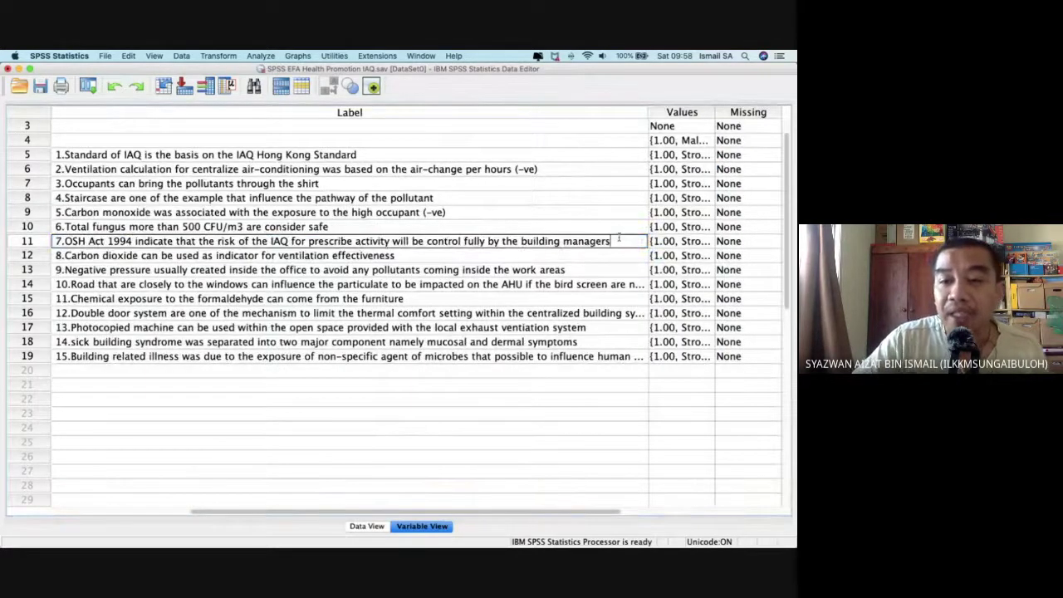
{"action": "type", "text": "("}
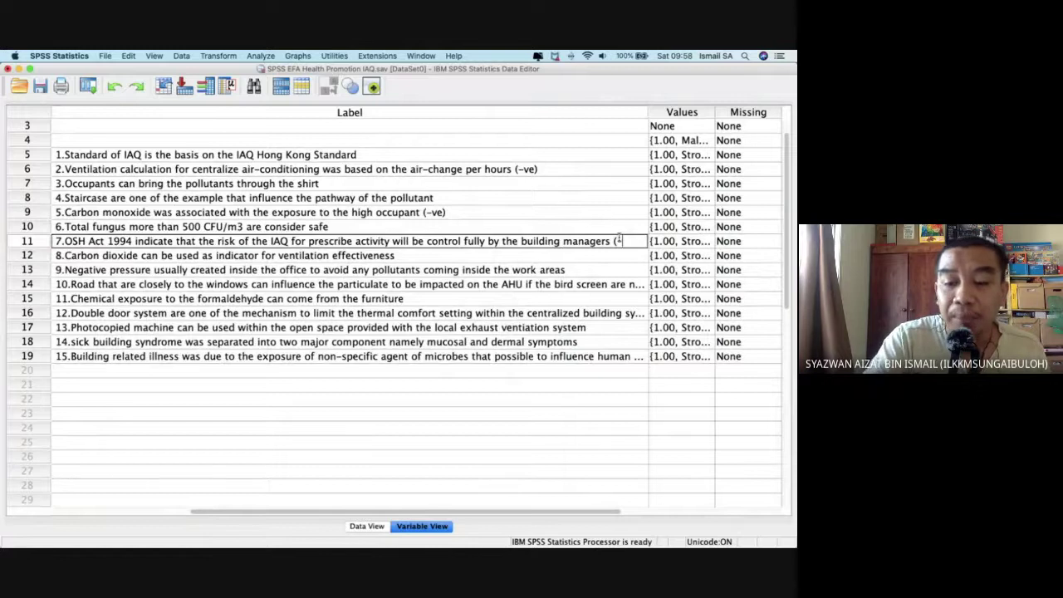
{"action": "type", "text": "-ve)"}
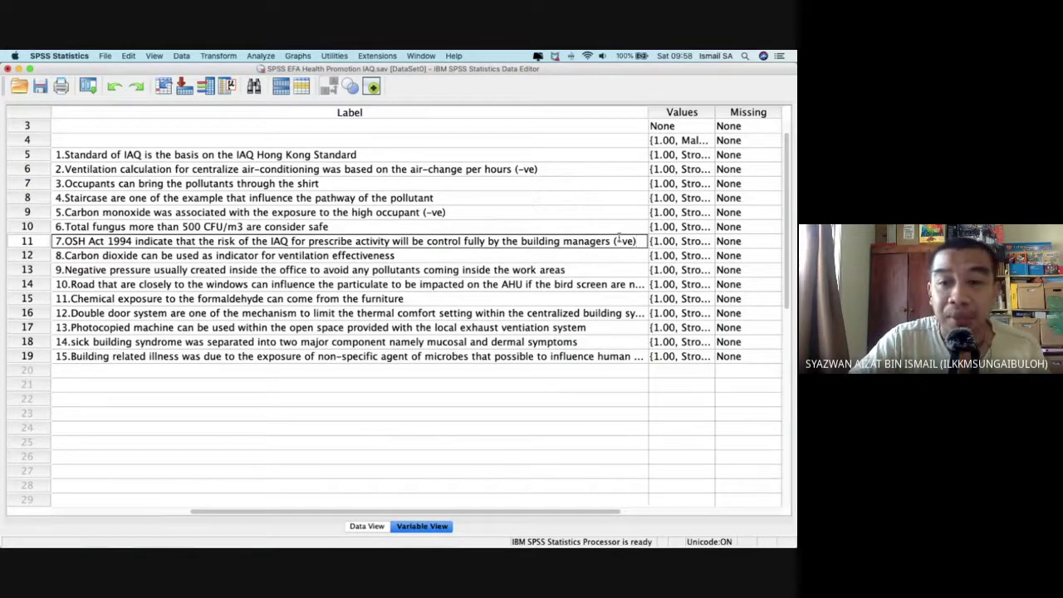
Check the item 8 label and append "(-ve)" to the item 9 label about negative pressure inside the office.
{"action": "scroll", "coordinate": [618, 239], "scroll_direction": "left", "scroll_amount": 5}
{"action": "double_click", "coordinate": [579, 254]}
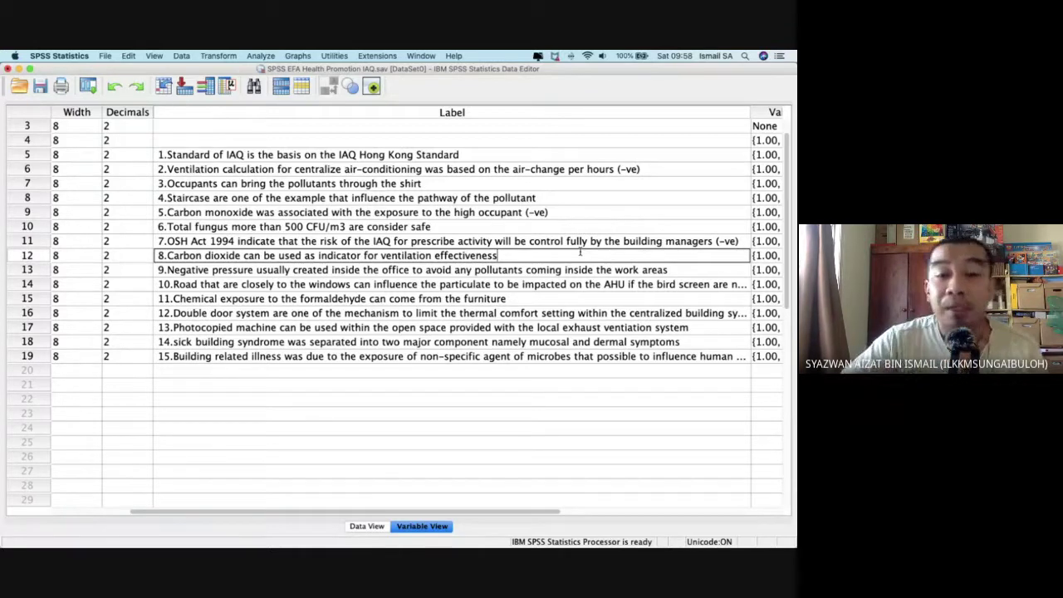
{"action": "left_click", "coordinate": [508, 270]}
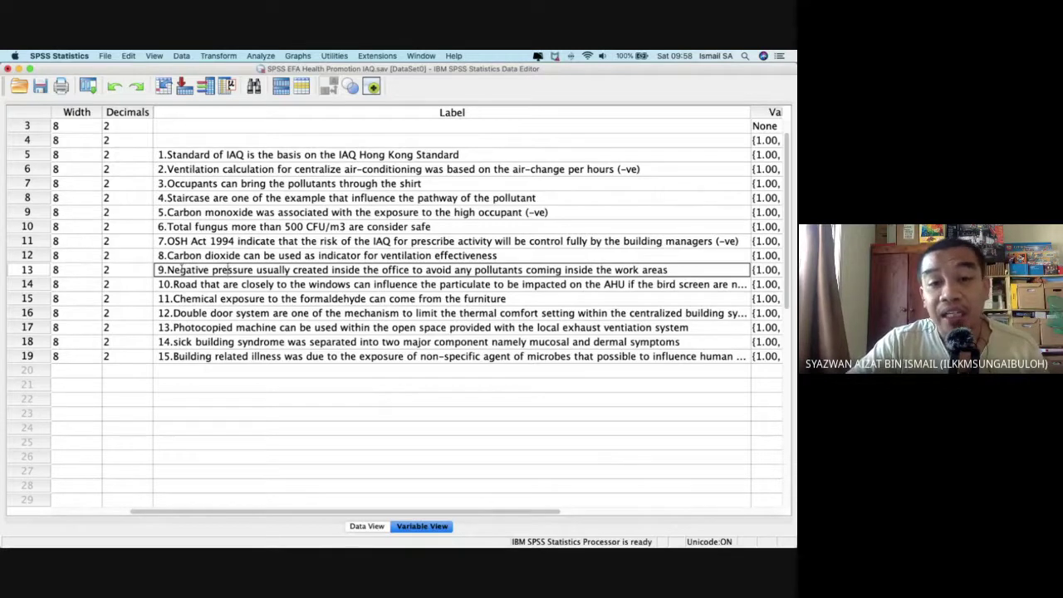
{"action": "left_click_drag", "start_coordinate": [179, 270], "coordinate": [677, 272]}
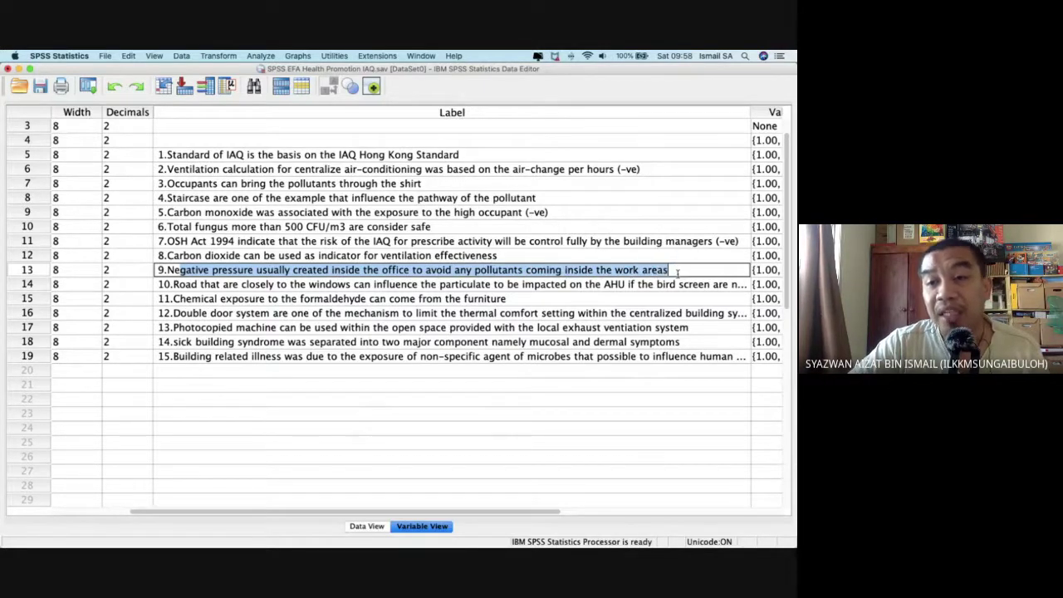
{"action": "left_click", "coordinate": [678, 272]}
{"action": "type", "text": "(-ve"}
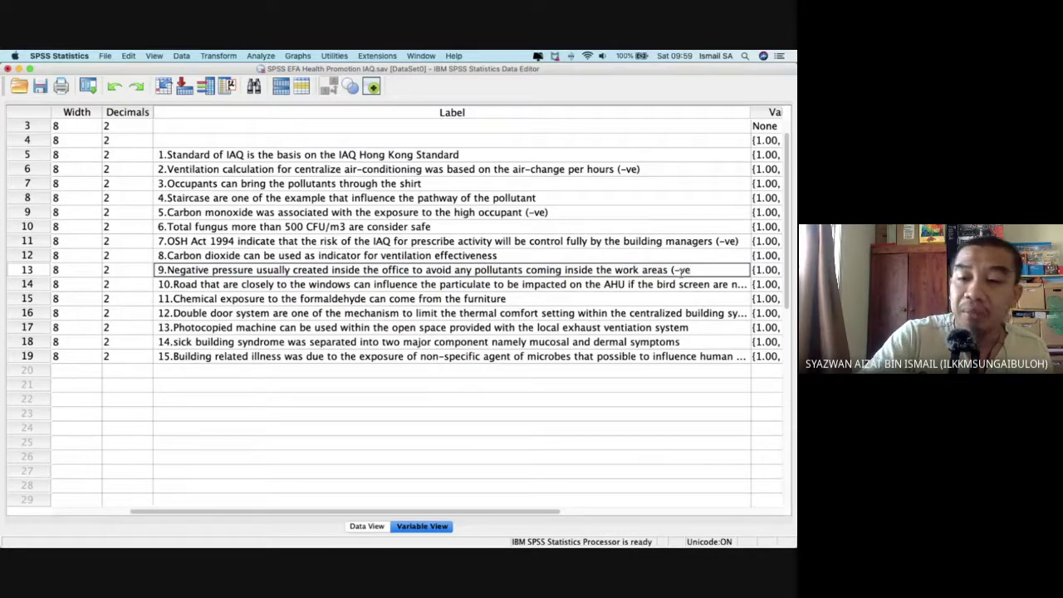
{"action": "type", "text": ")"}
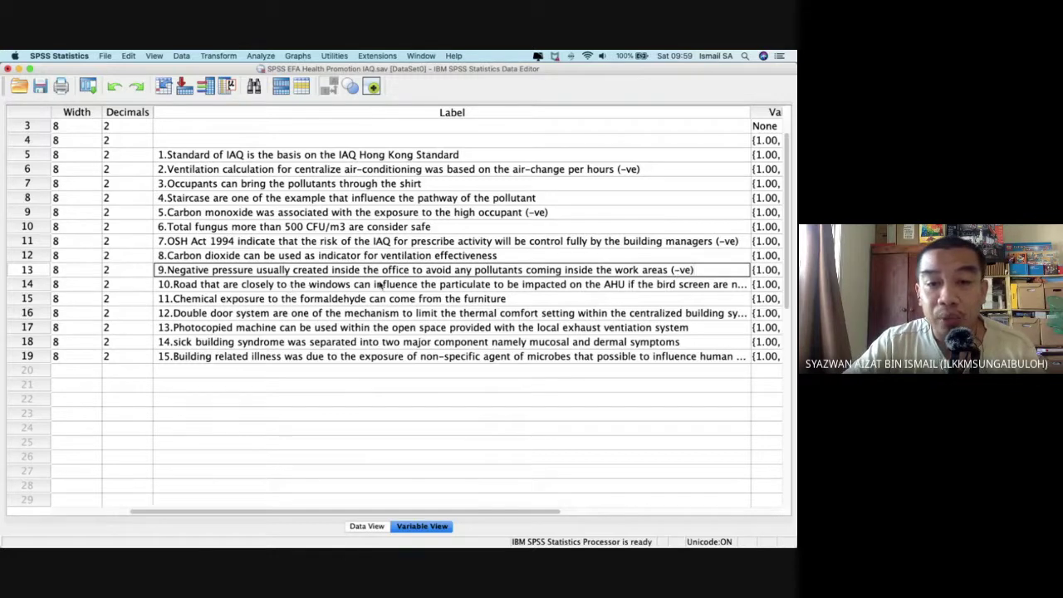
Append "(-ve)" to the end of the item 10 label about roads close to the windows.
{"action": "left_click", "coordinate": [727, 285]}
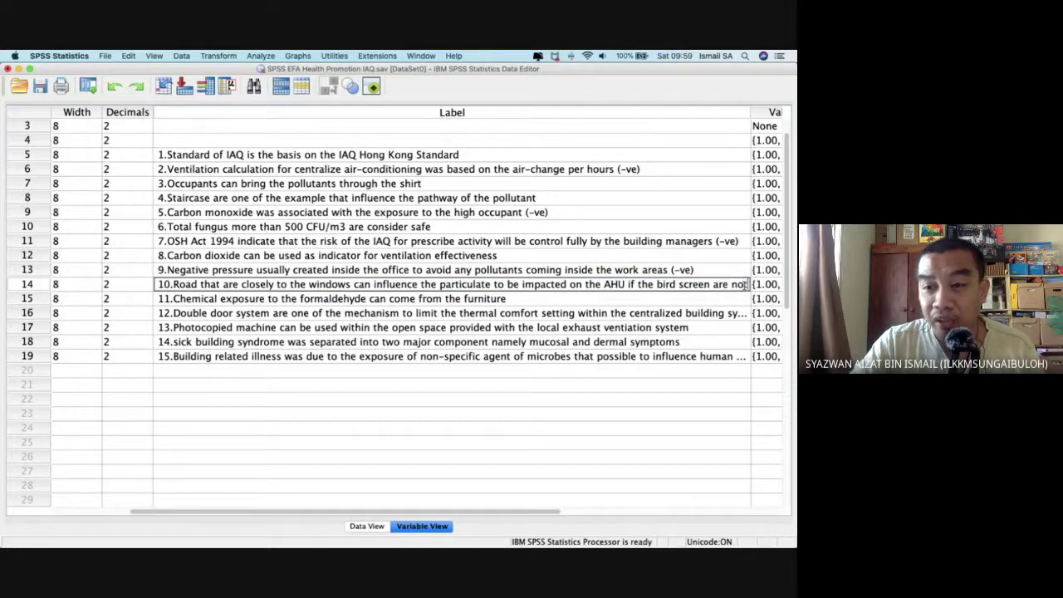
{"action": "key", "text": "Right"}
{"action": "key", "text": "Right"}
{"action": "key", "text": "Right"}
{"action": "key", "text": "Right"}
{"action": "key", "text": "Right"}
{"action": "key", "text": "Right"}
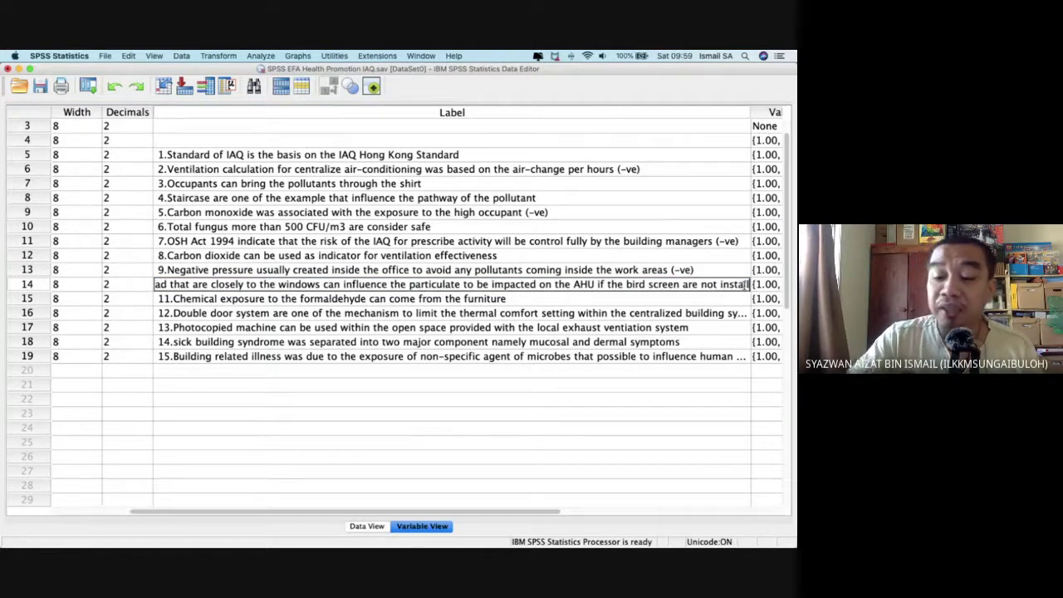
{"action": "key", "text": "Return"}
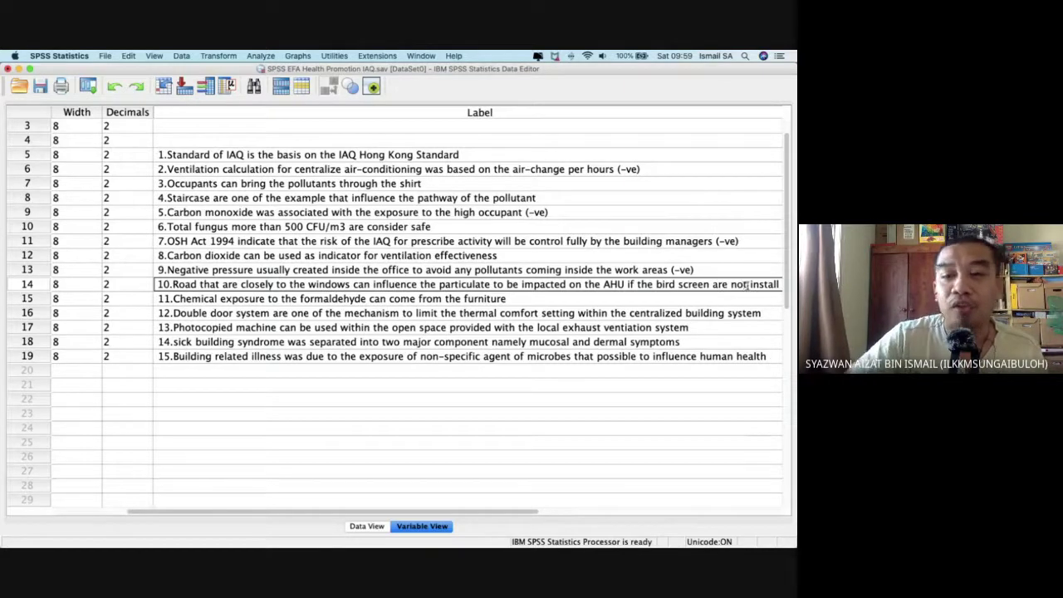
Review the full label texts of items 1 to 15 and which of them carry the "(-ve)" mark.
{"action": "scroll", "coordinate": [365, 339], "scroll_direction": "right", "scroll_amount": 10}
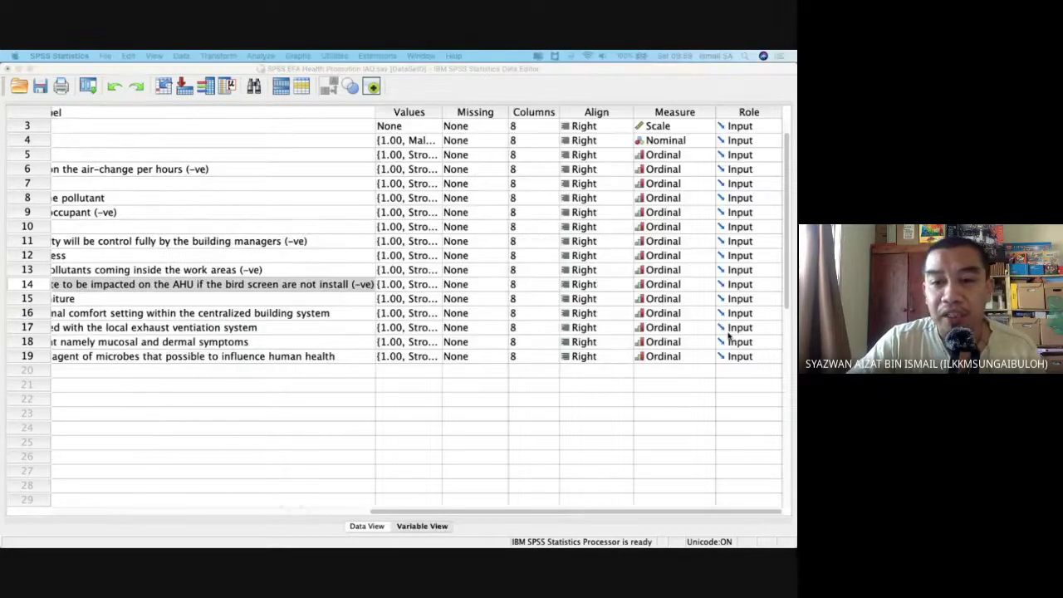
{"action": "scroll", "coordinate": [365, 339], "scroll_direction": "left", "scroll_amount": 10}
{"action": "scroll", "coordinate": [365, 339], "scroll_direction": "down", "scroll_amount": 1}
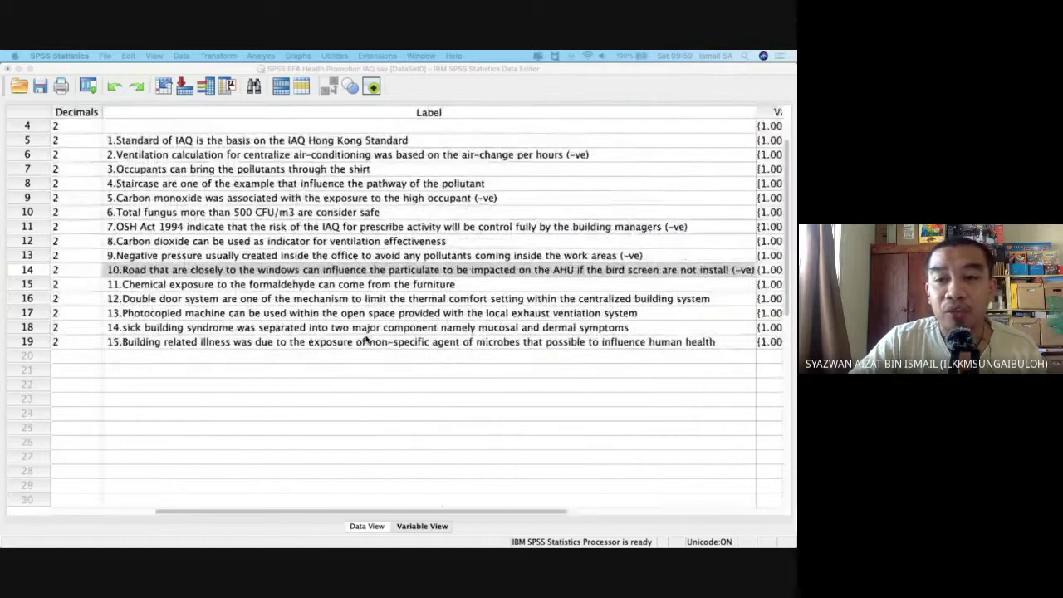
{"action": "scroll", "coordinate": [365, 339], "scroll_direction": "down", "scroll_amount": 1}
{"action": "scroll", "coordinate": [365, 339], "scroll_direction": "left", "scroll_amount": 2}
{"action": "scroll", "coordinate": [363, 338], "scroll_direction": "right", "scroll_amount": 2}
{"action": "scroll", "coordinate": [360, 338], "scroll_direction": "left", "scroll_amount": 2}
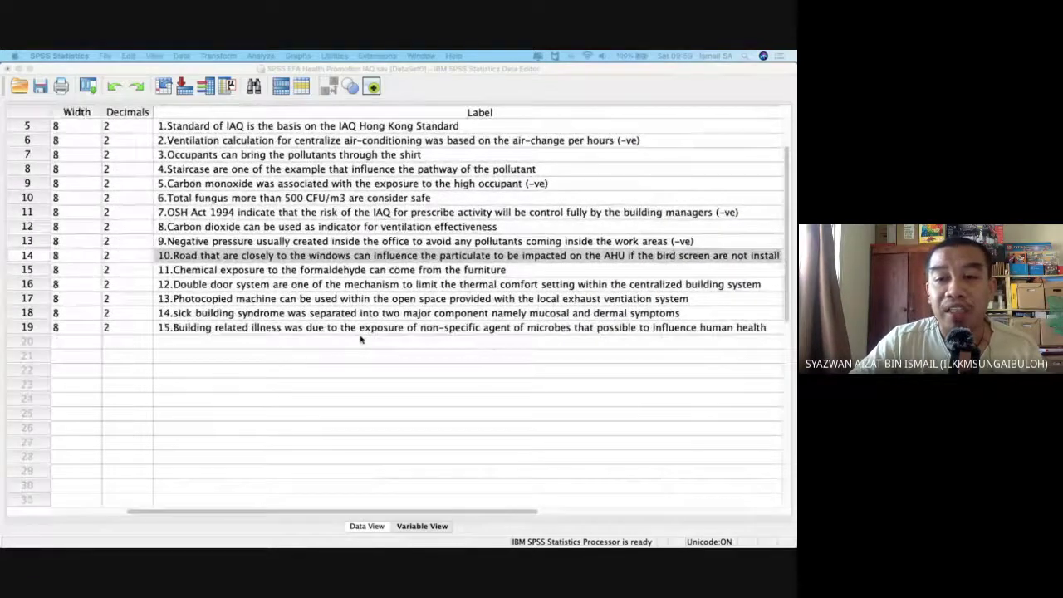
{"action": "scroll", "coordinate": [360, 338], "scroll_direction": "up", "scroll_amount": 3}
{"action": "scroll", "coordinate": [361, 338], "scroll_direction": "left", "scroll_amount": 2}
{"action": "scroll", "coordinate": [361, 338], "scroll_direction": "right", "scroll_amount": 5}
{"action": "scroll", "coordinate": [362, 340], "scroll_direction": "down", "scroll_amount": 1}
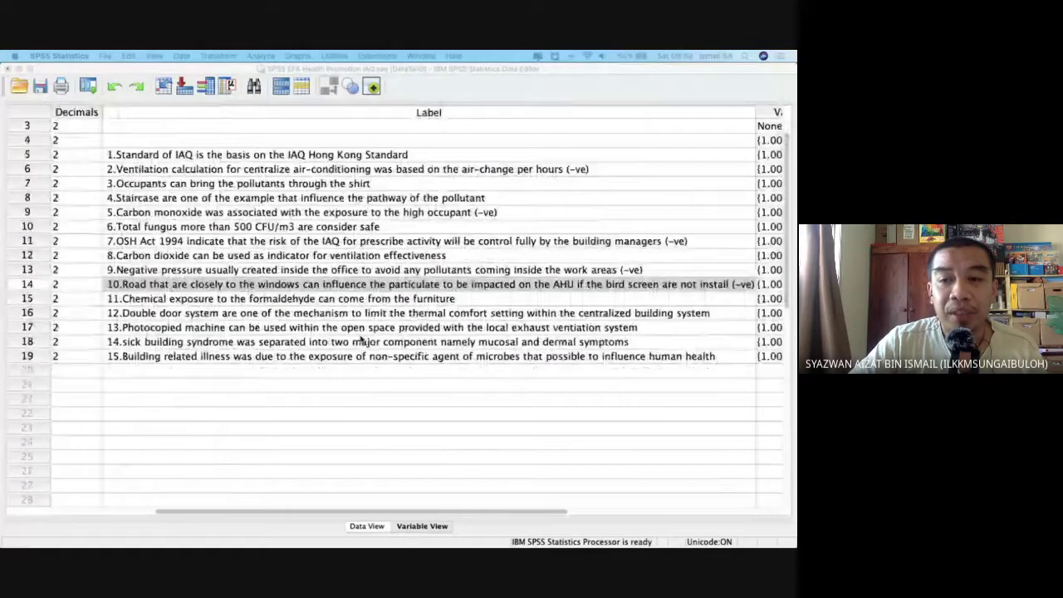
{"action": "scroll", "coordinate": [362, 340], "scroll_direction": "right", "scroll_amount": 2}
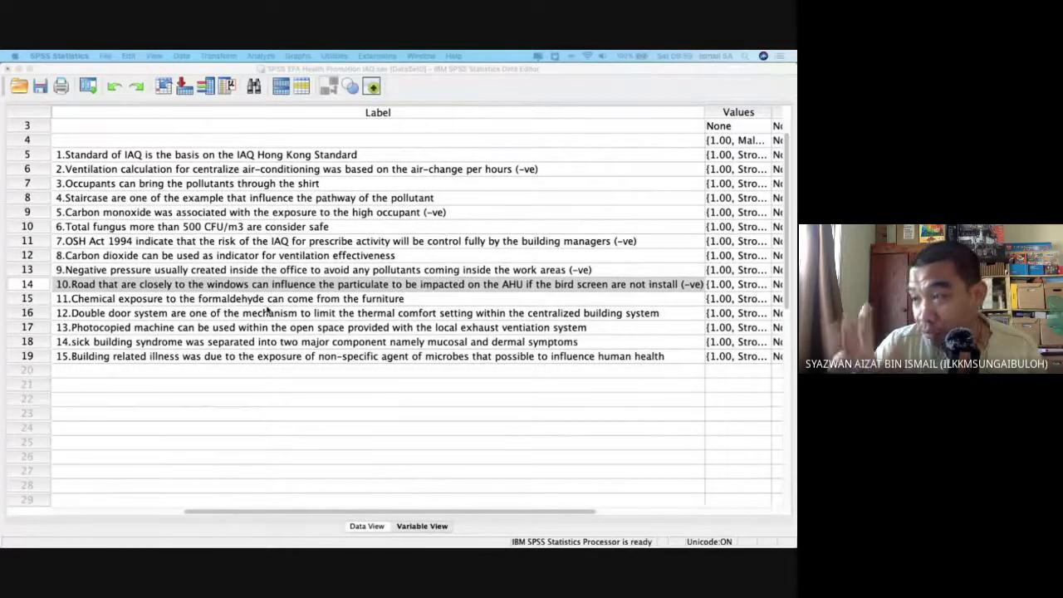
Check the labels of items 11 and 12, and append "(-ve)" to the item 13 label about the photocopied machine.
{"action": "left_click", "coordinate": [406, 299]}
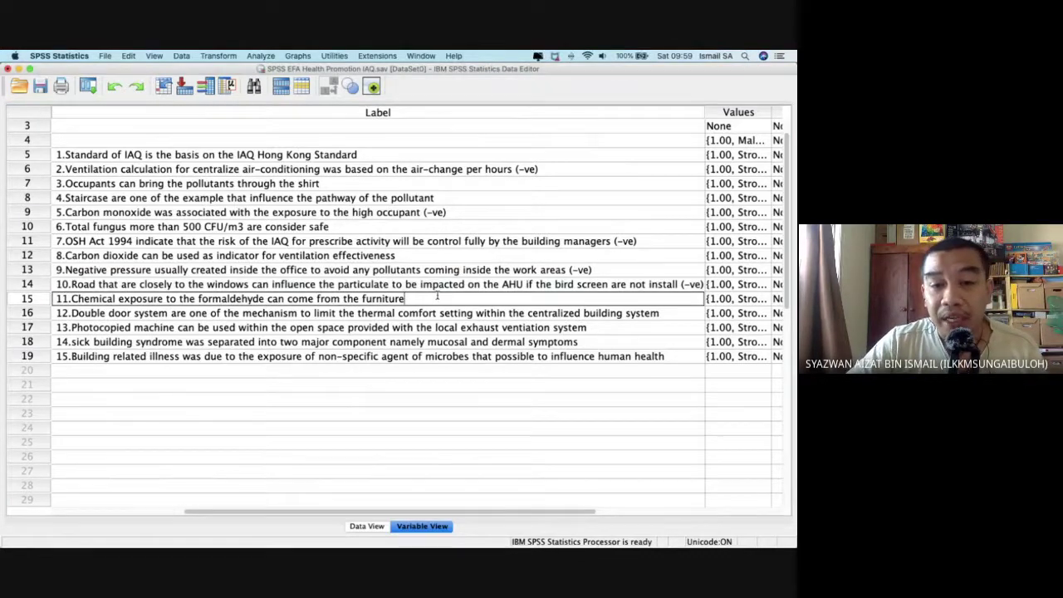
{"action": "left_click", "coordinate": [473, 313]}
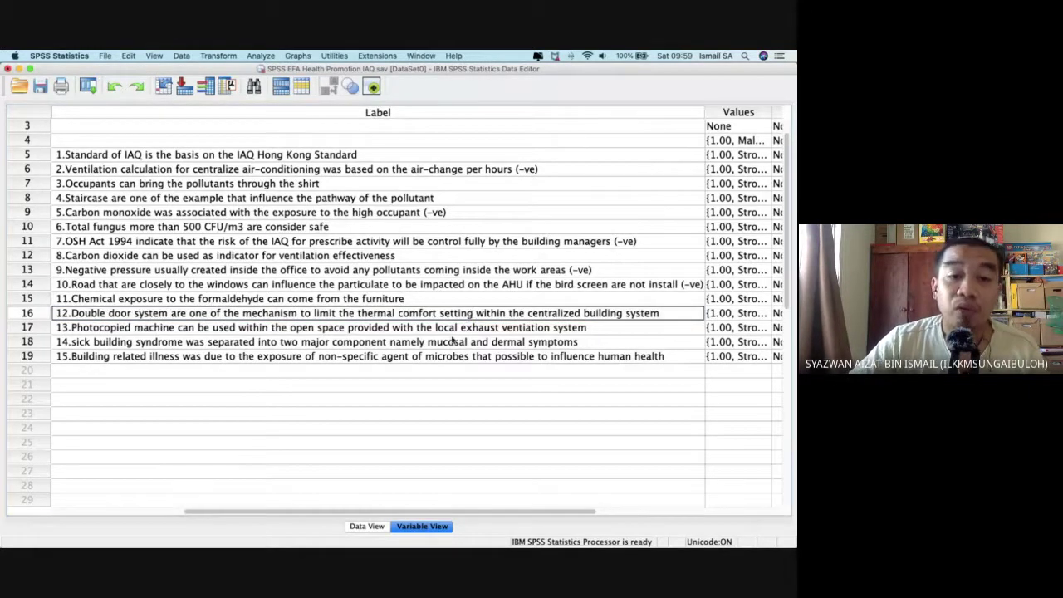
{"action": "double_click", "coordinate": [450, 328]}
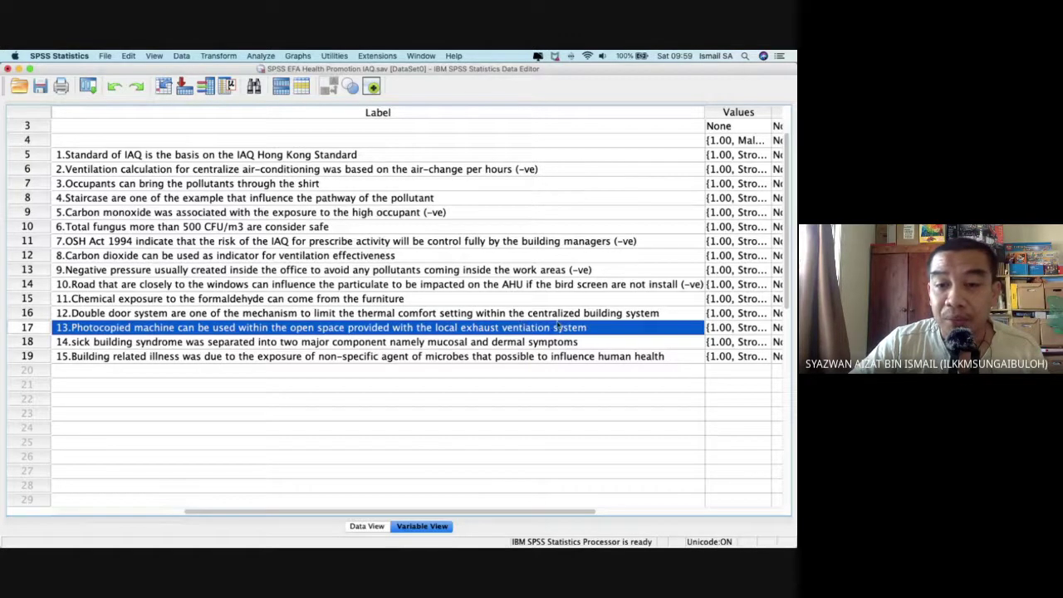
{"action": "left_click", "coordinate": [599, 327]}
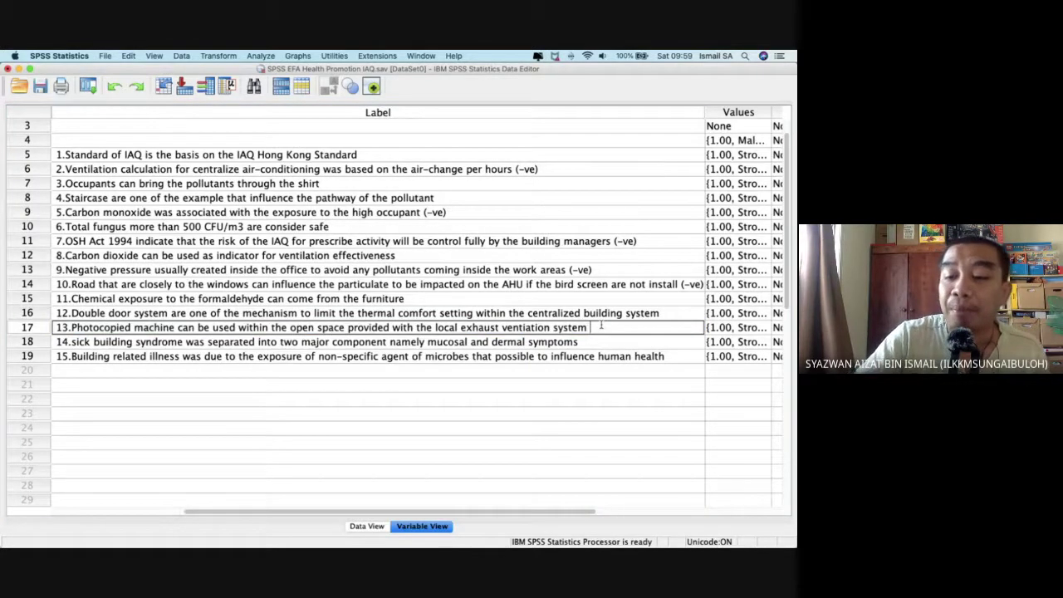
{"action": "type", "text": "(-ve)"}
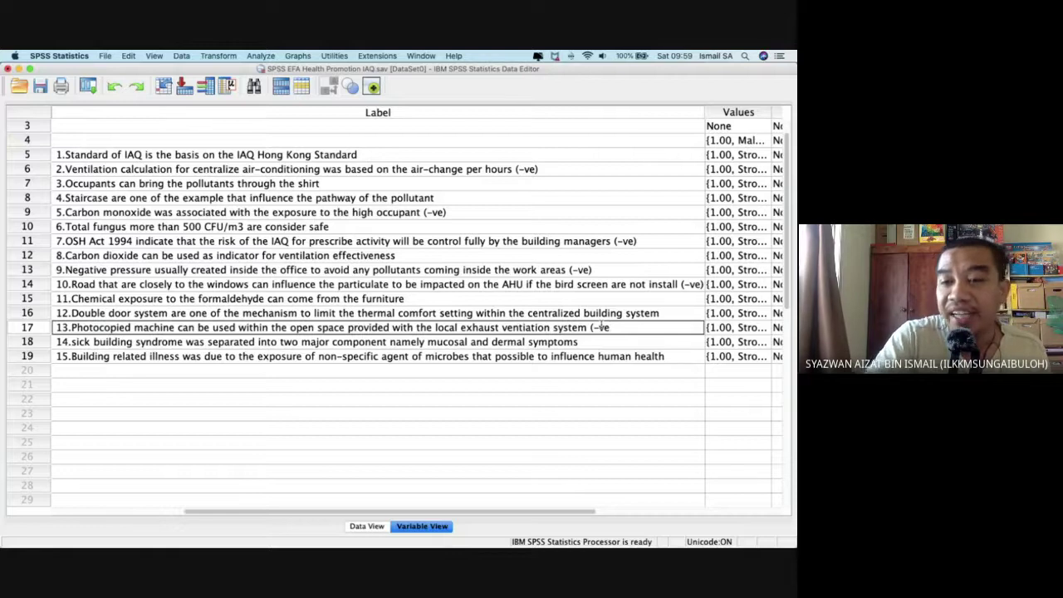
Append "(-ve)" to the item 14 label about sick building syndrome and the item 15 label about building related illness.
{"action": "left_click", "coordinate": [592, 343]}
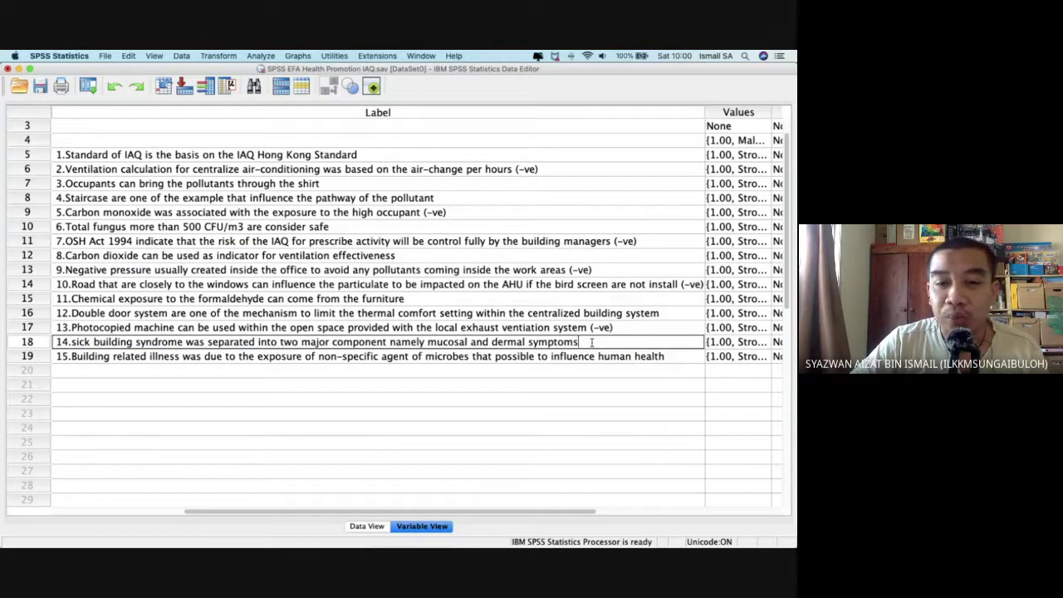
{"action": "type", "text": "("}
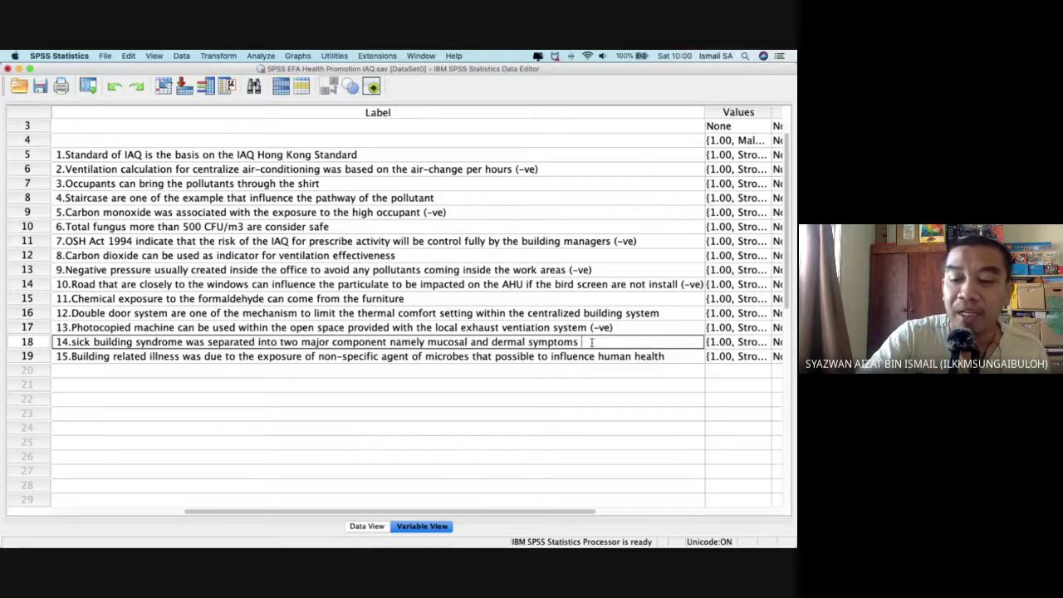
{"action": "type", "text": "-ve)"}
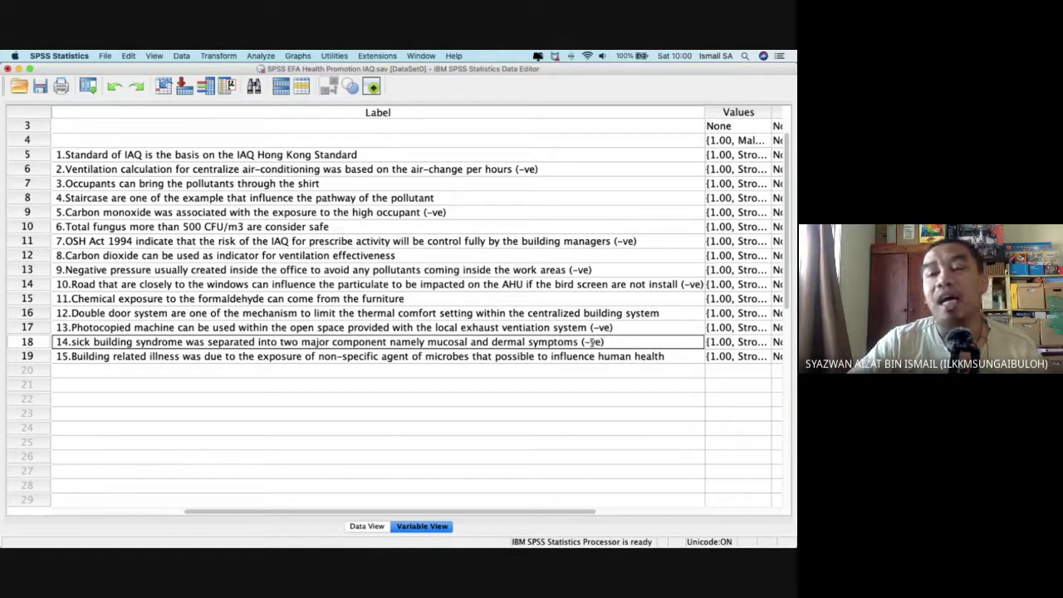
{"action": "left_click", "coordinate": [671, 356]}
{"action": "left_click", "coordinate": [671, 356]}
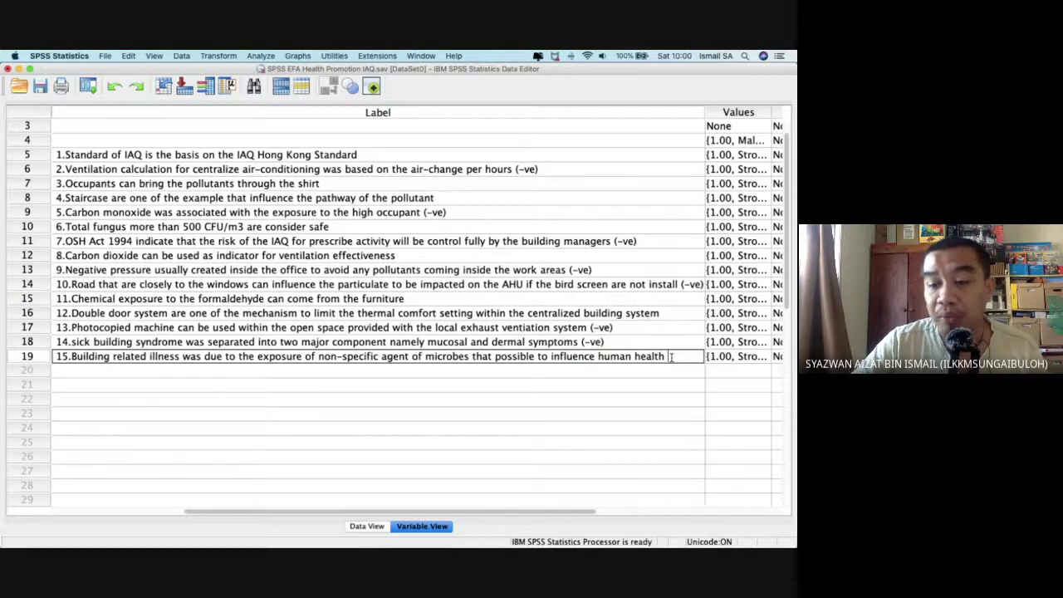
{"action": "type", "text": "-ve)"}
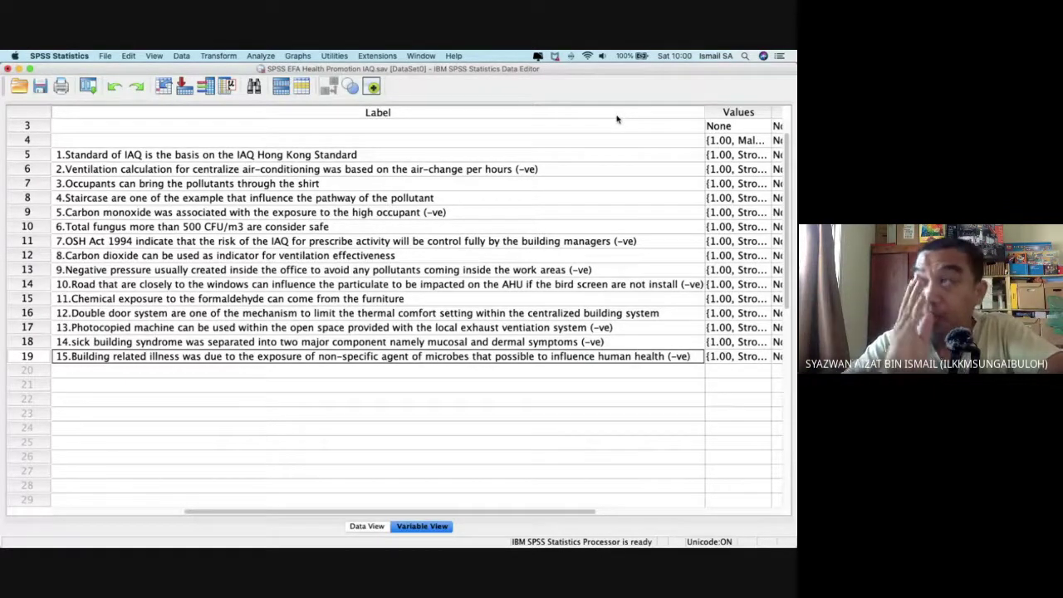
Start Recode into Different Variables, add item 2 (x2) as input and name its output variable x2.n.
{"action": "left_click", "coordinate": [220, 56]}
{"action": "left_click", "coordinate": [270, 133]}
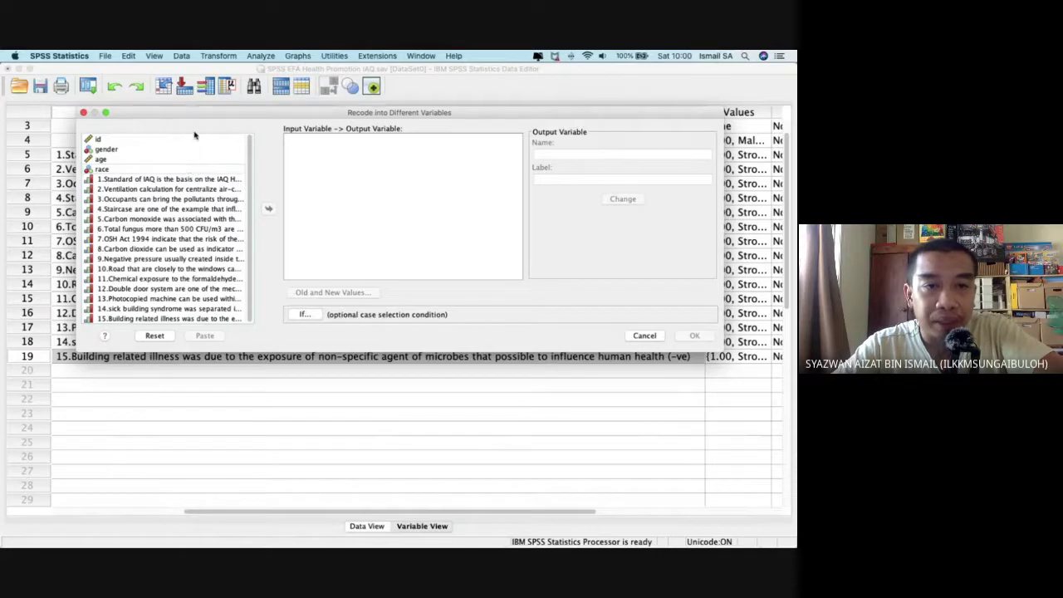
{"action": "left_click_drag", "start_coordinate": [194, 114], "coordinate": [231, 190]}
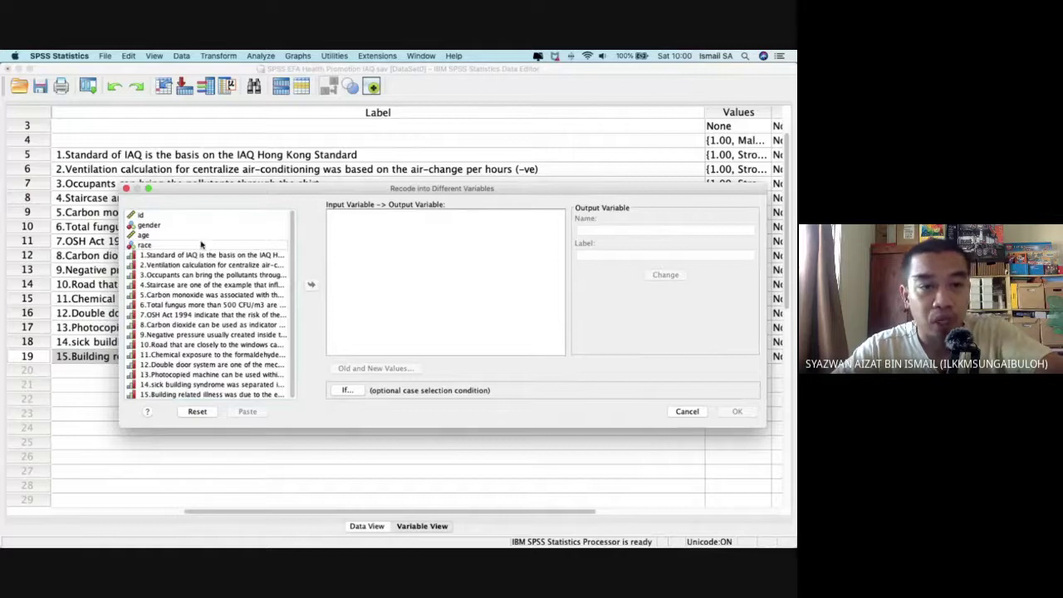
{"action": "left_click", "coordinate": [215, 265]}
{"action": "left_click", "coordinate": [312, 285]}
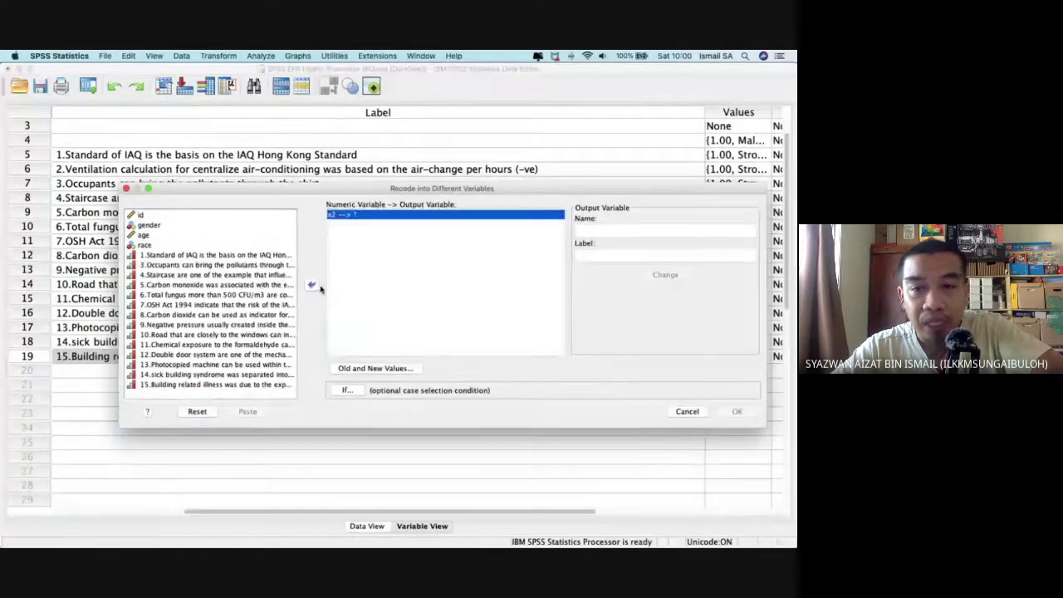
{"action": "left_click", "coordinate": [604, 231]}
{"action": "type", "text": "x2.n"}
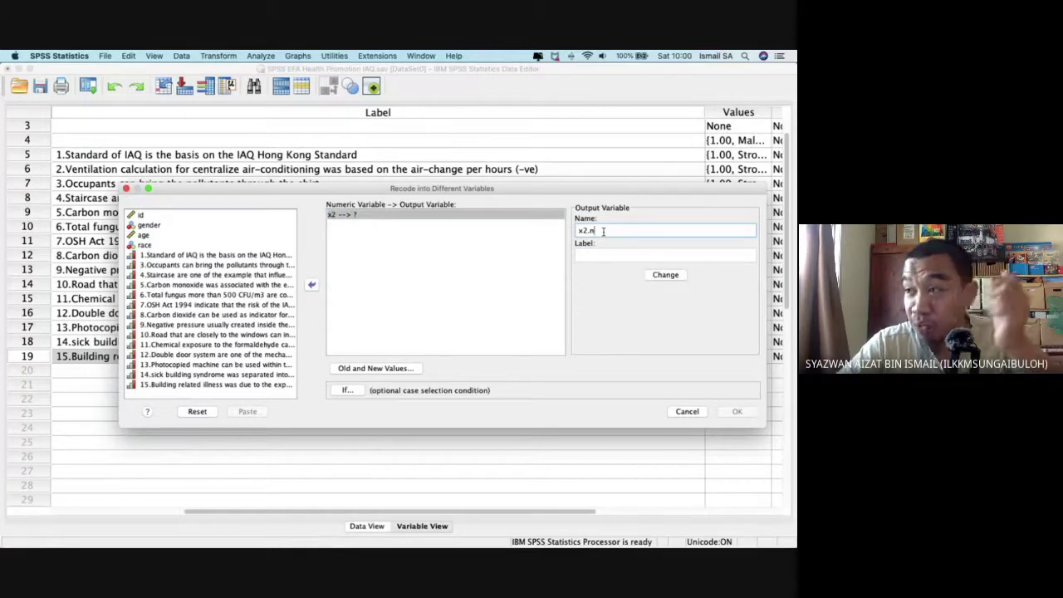
{"action": "left_click", "coordinate": [664, 275]}
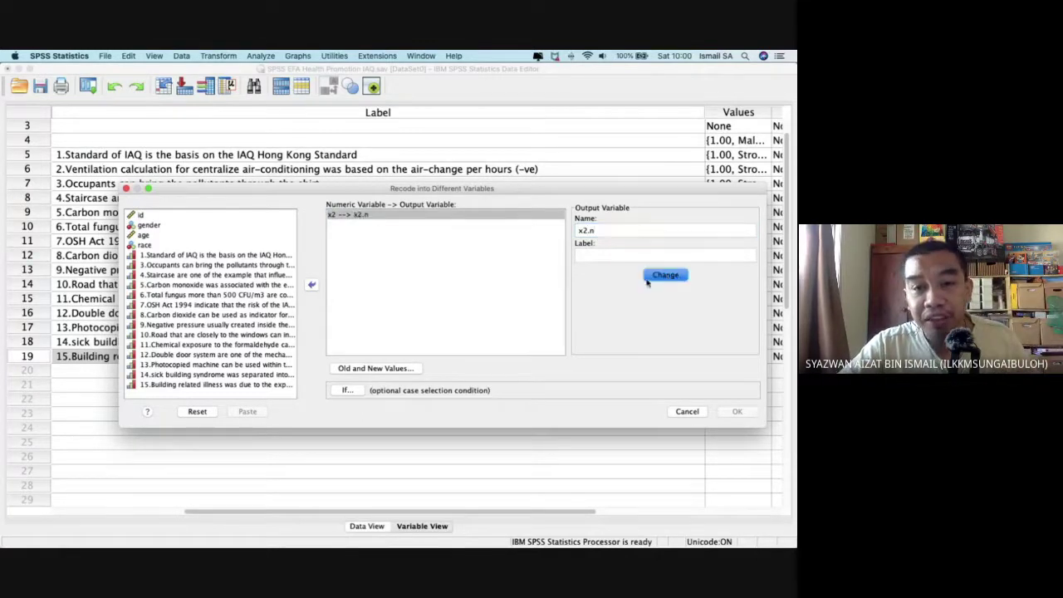
Define the x2 recoding of old value 1 to new value 5 and old value 2 to new value 4.
{"action": "left_click", "coordinate": [412, 368]}
{"action": "left_click", "coordinate": [318, 202]}
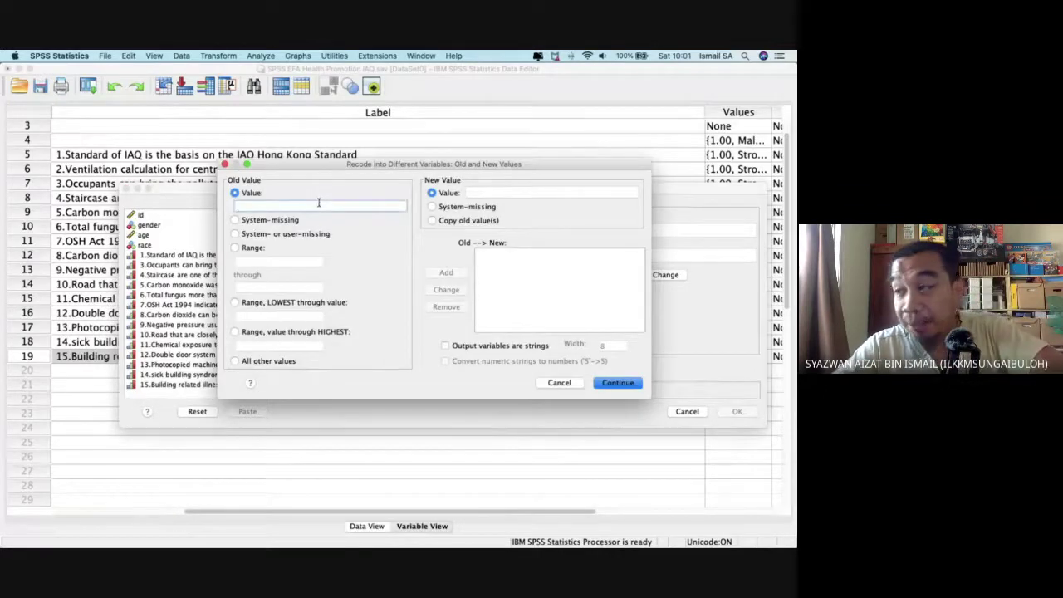
{"action": "type", "text": "1"}
{"action": "left_click", "coordinate": [487, 194]}
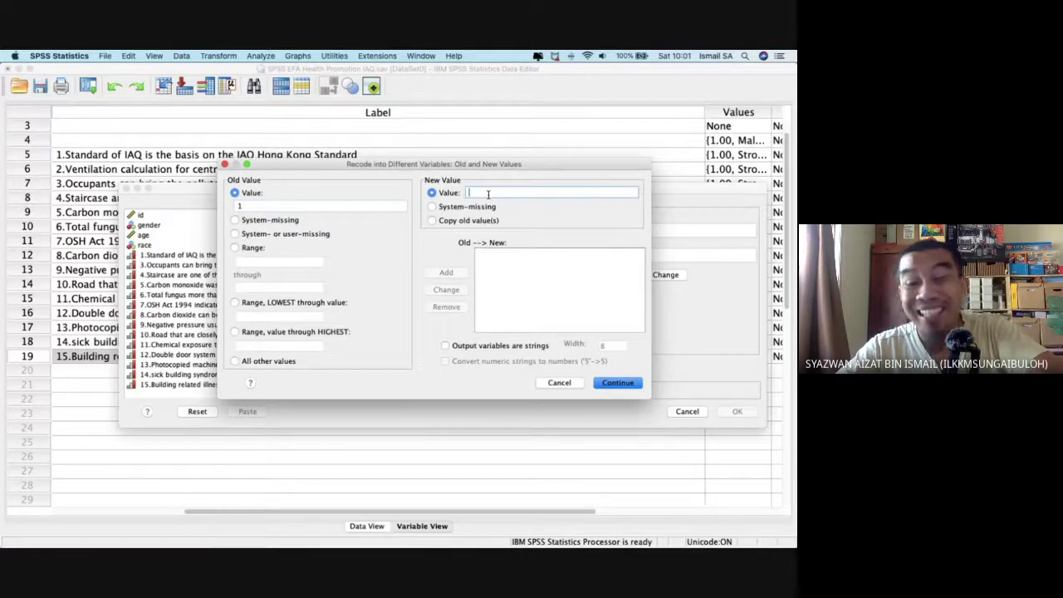
{"action": "type", "text": "5"}
{"action": "left_click", "coordinate": [459, 274]}
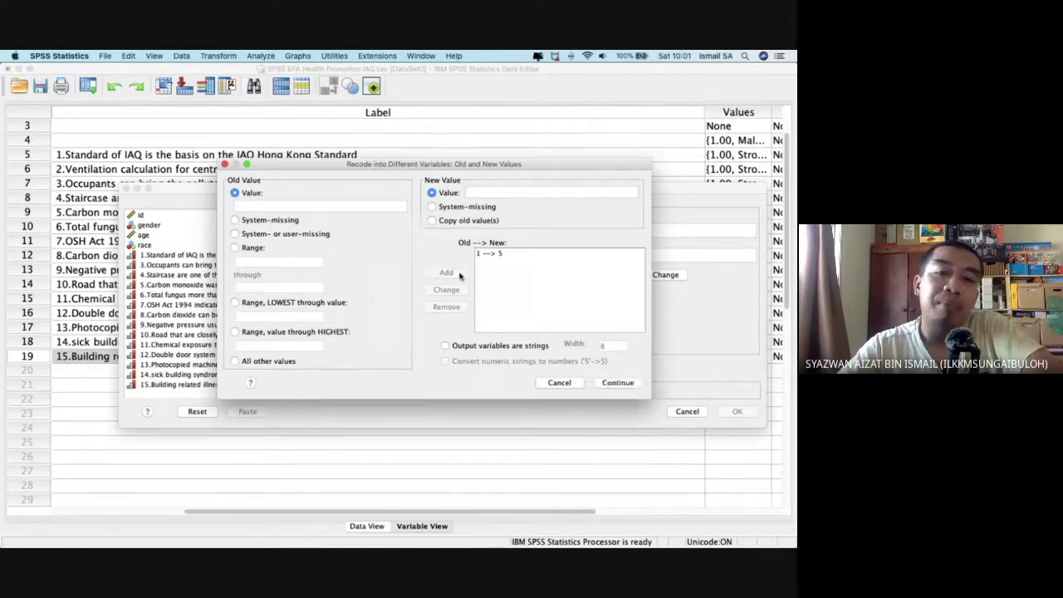
{"action": "left_click", "coordinate": [396, 209]}
{"action": "type", "text": "2"}
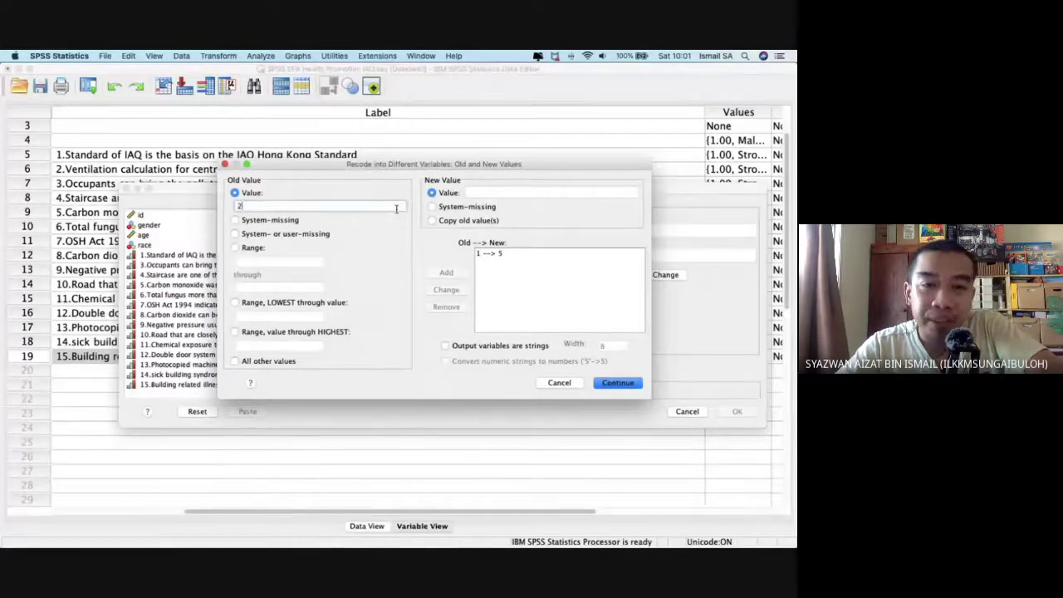
{"action": "left_click", "coordinate": [495, 191]}
{"action": "left_click", "coordinate": [449, 274]}
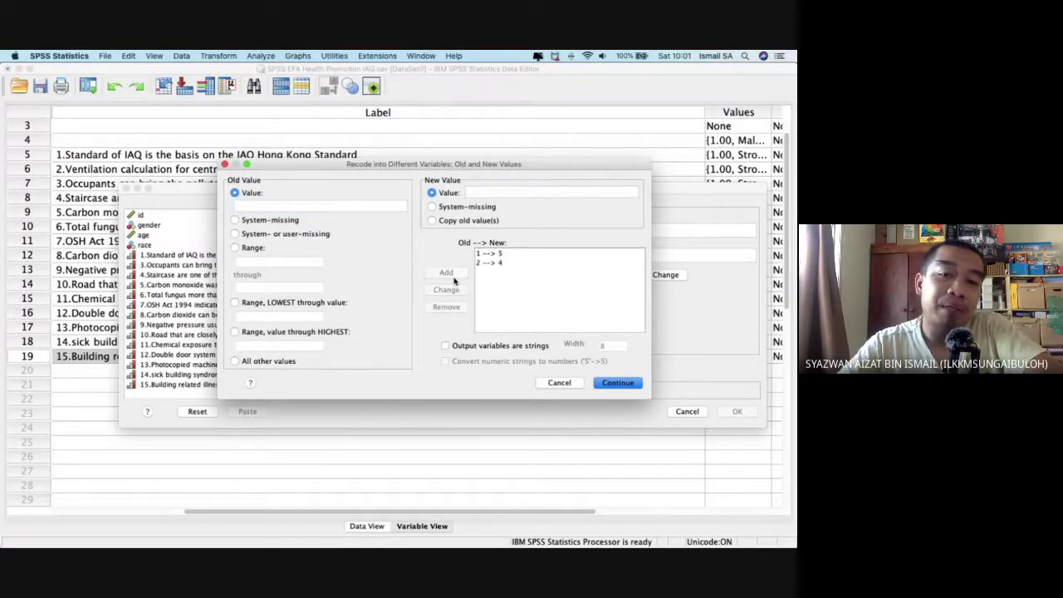
Add the x2 recode pairs 3 to 3 and 4 to 2 to the old and new values.
{"action": "left_click", "coordinate": [380, 205]}
{"action": "type", "text": "3"}
{"action": "left_click", "coordinate": [486, 193]}
{"action": "type", "text": "3"}
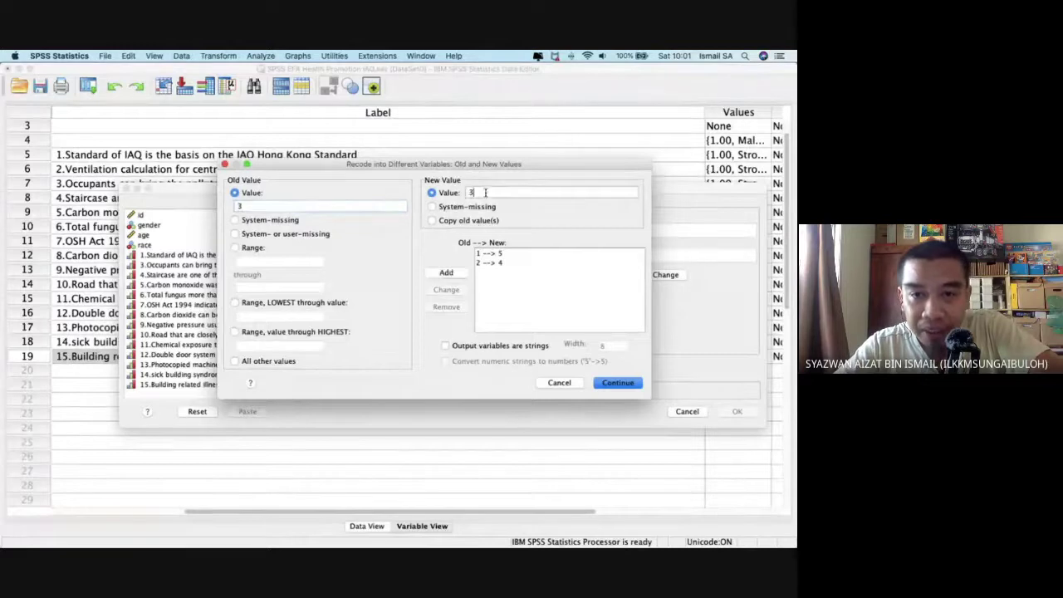
{"action": "left_click", "coordinate": [448, 274]}
{"action": "left_click", "coordinate": [370, 205]}
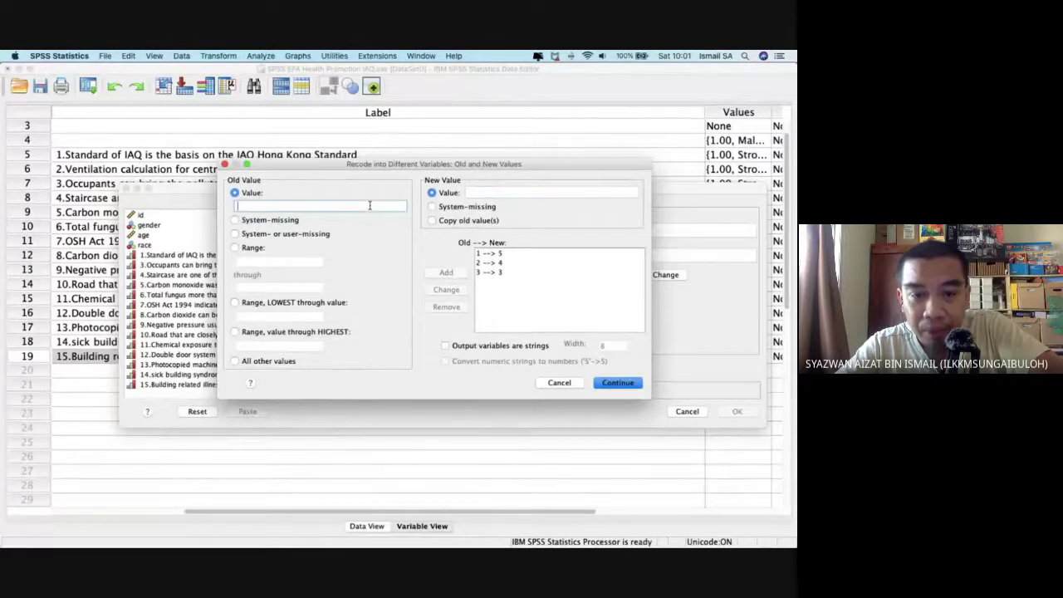
{"action": "type", "text": "4"}
{"action": "left_click", "coordinate": [480, 192]}
{"action": "type", "text": "2"}
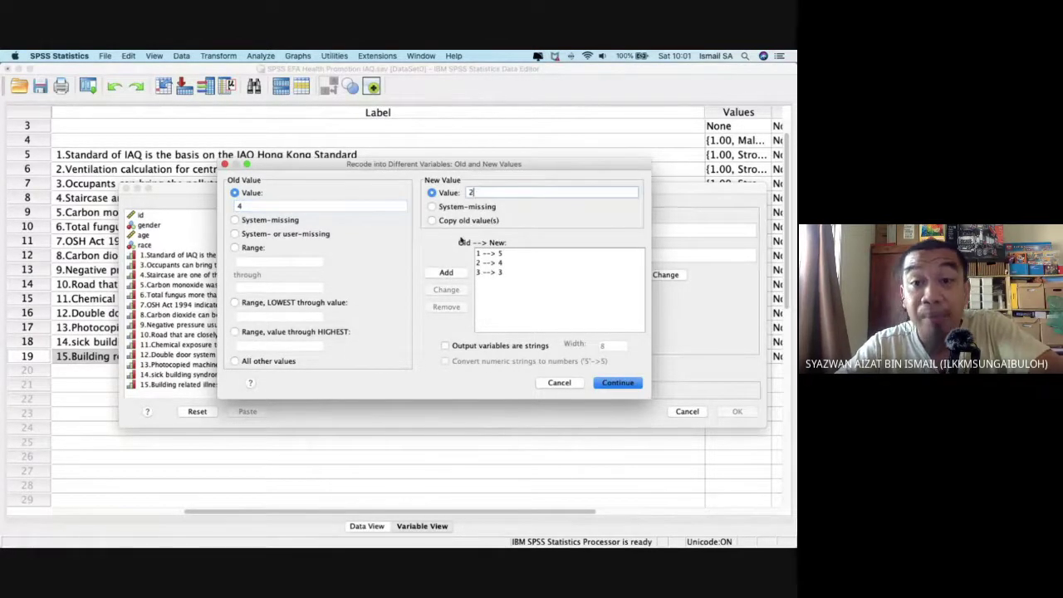
{"action": "left_click", "coordinate": [446, 273]}
Add the x2 recode pair 5 to 1 and accept the set of old and new values.
{"action": "left_click", "coordinate": [367, 205]}
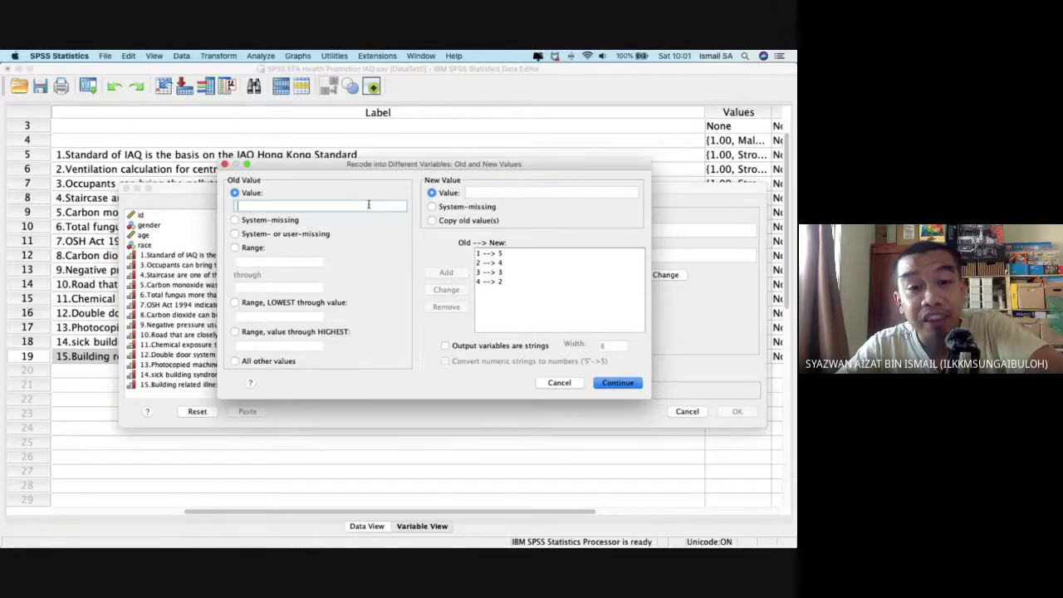
{"action": "left_click", "coordinate": [471, 192]}
{"action": "type", "text": "1"}
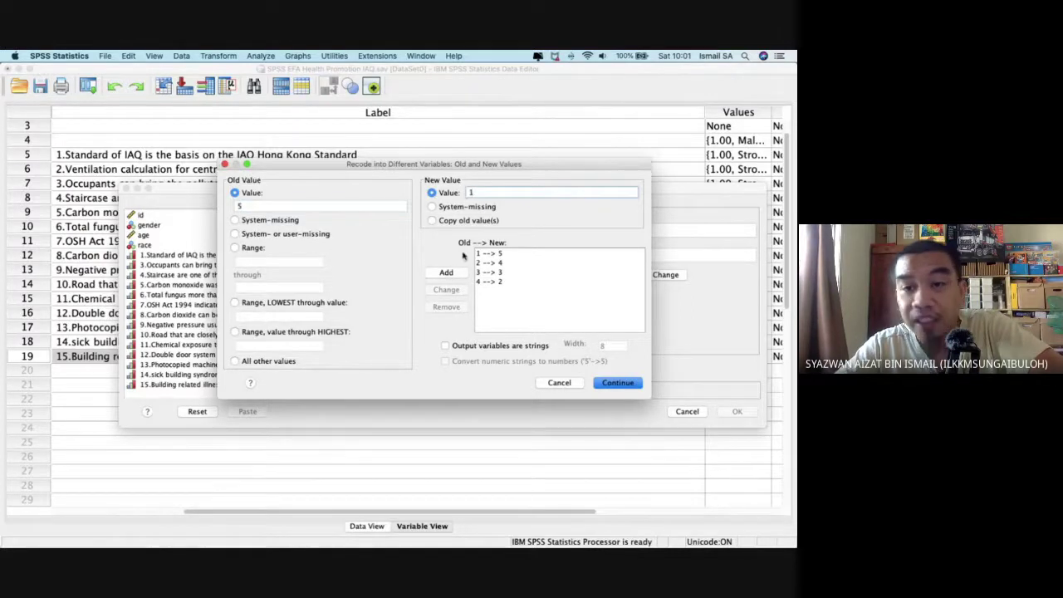
{"action": "left_click", "coordinate": [461, 273]}
{"action": "left_click", "coordinate": [614, 383]}
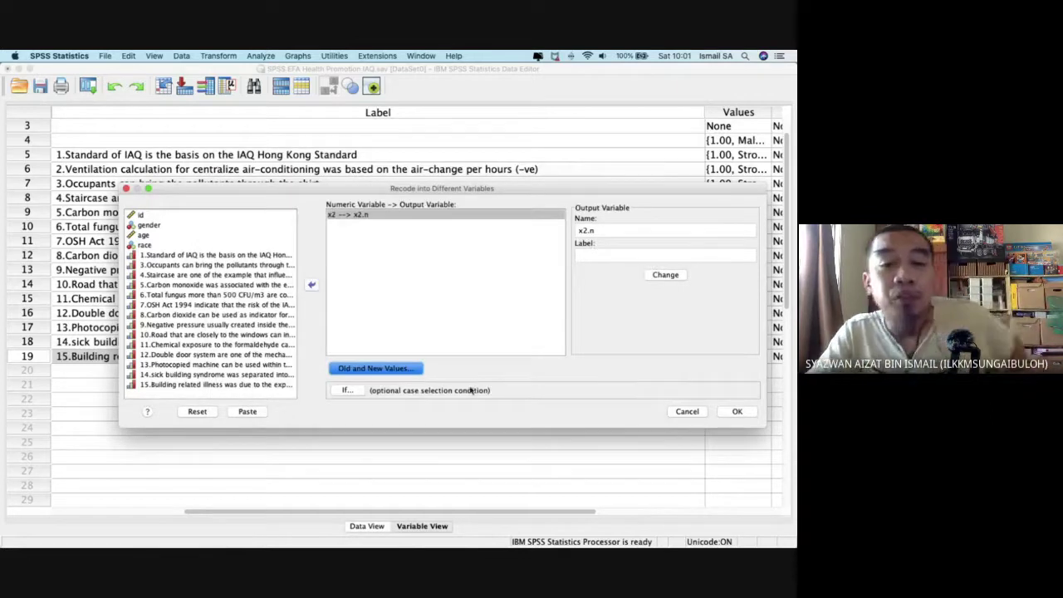
Paste the x2 to x2.n recode command into the open syntax file and bring that file to the front.
{"action": "left_click", "coordinate": [249, 411]}
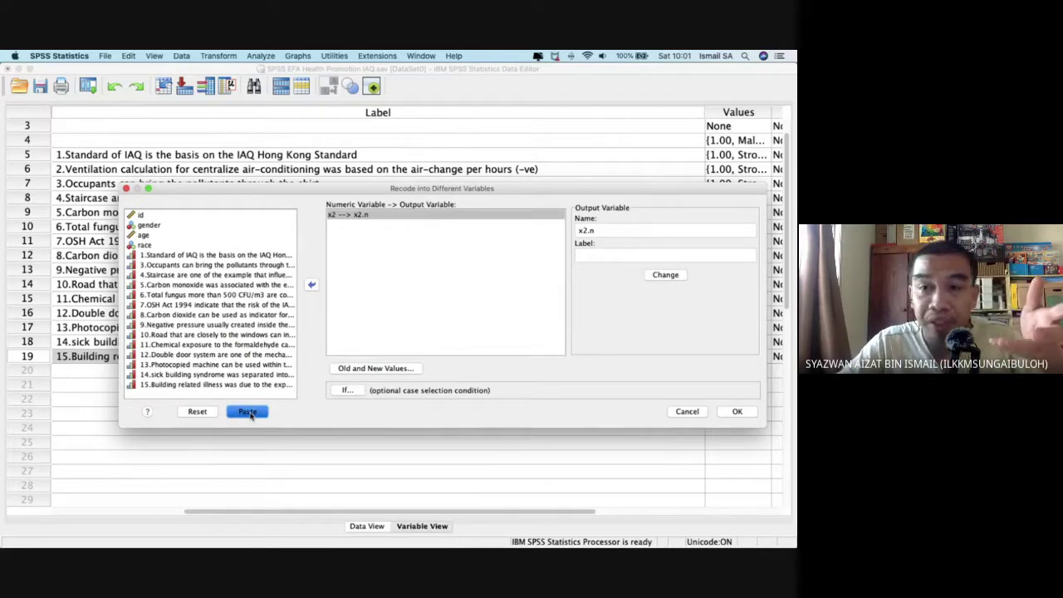
{"action": "left_click", "coordinate": [249, 412]}
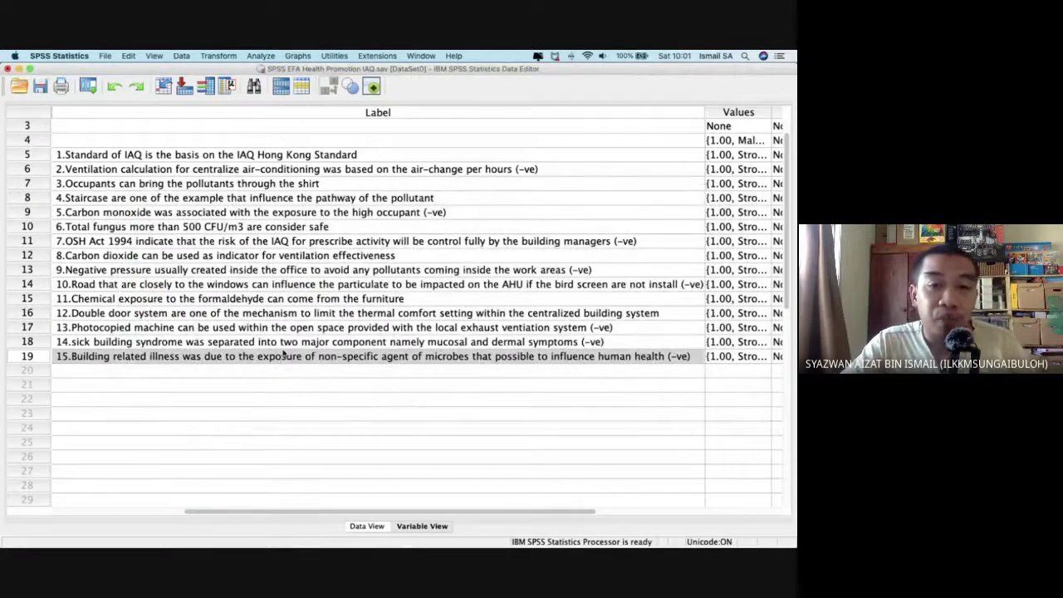
{"action": "key", "text": "ctrl+Up"}
{"action": "left_click", "coordinate": [371, 181]}
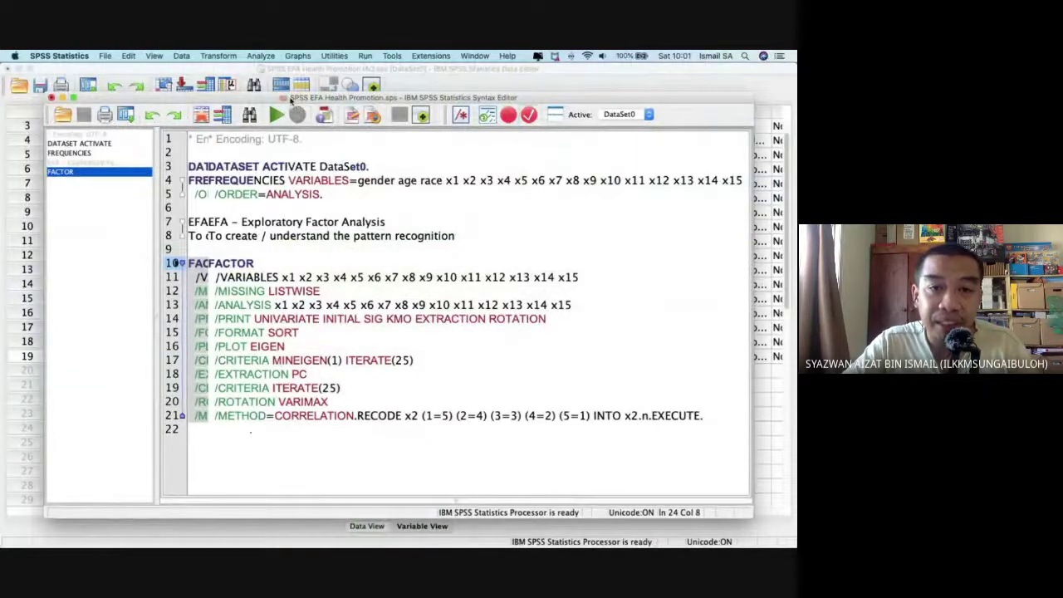
Close the syntax file without saving its changes and reopen SPSS EFA Health Promotion.sps from the Desktop folder.
{"action": "left_click_drag", "start_coordinate": [295, 101], "coordinate": [438, 97]}
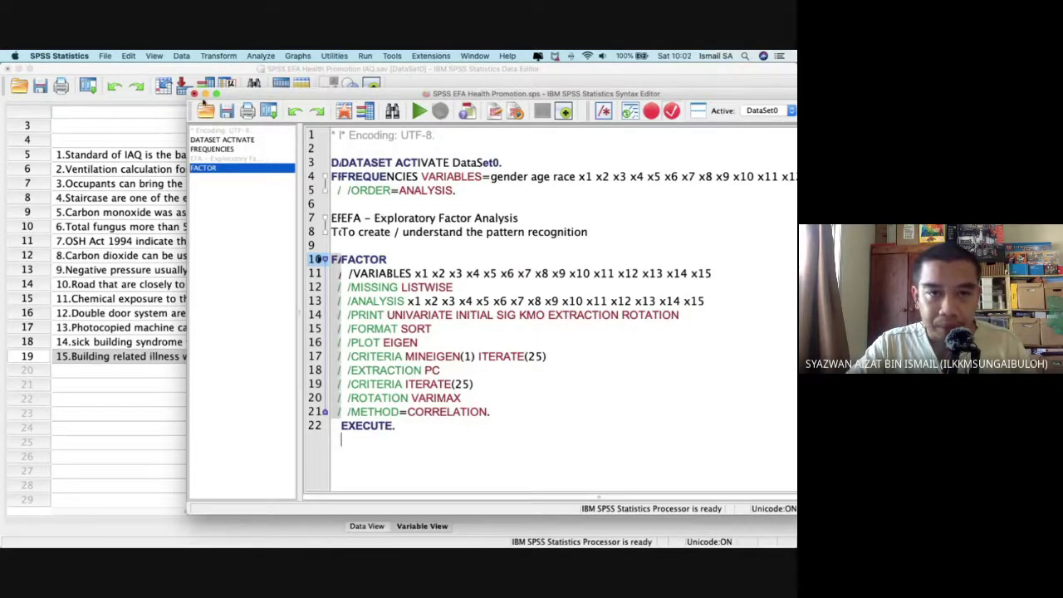
{"action": "left_click", "coordinate": [194, 94]}
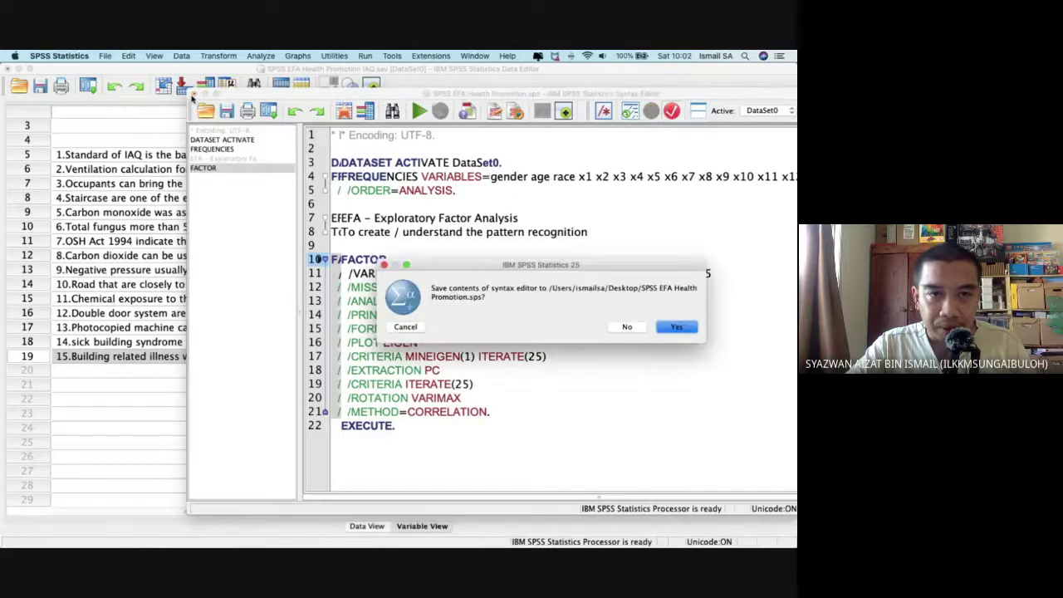
{"action": "left_click", "coordinate": [635, 327]}
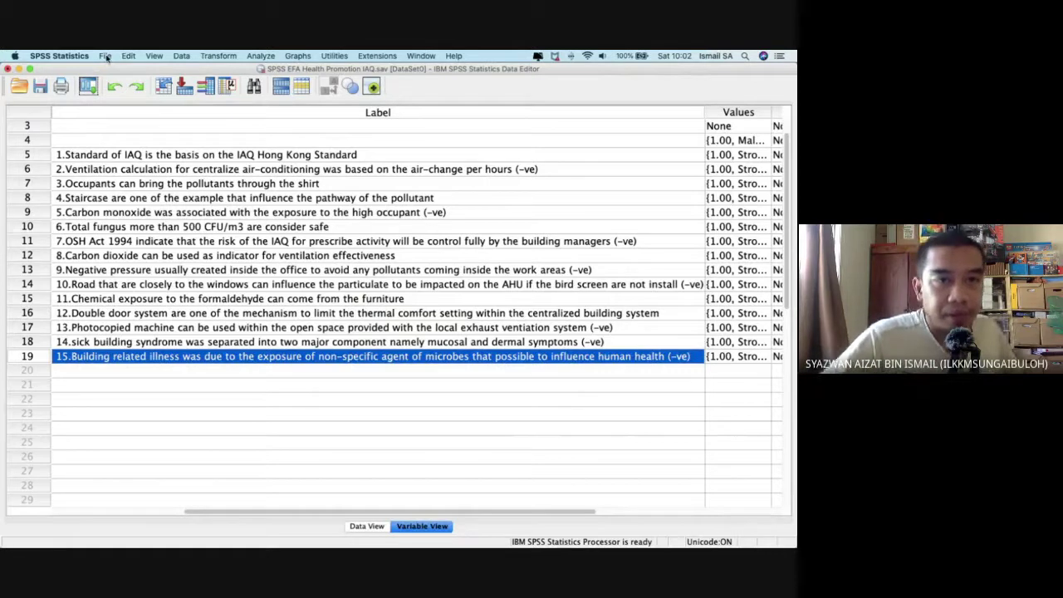
{"action": "left_click", "coordinate": [105, 56]}
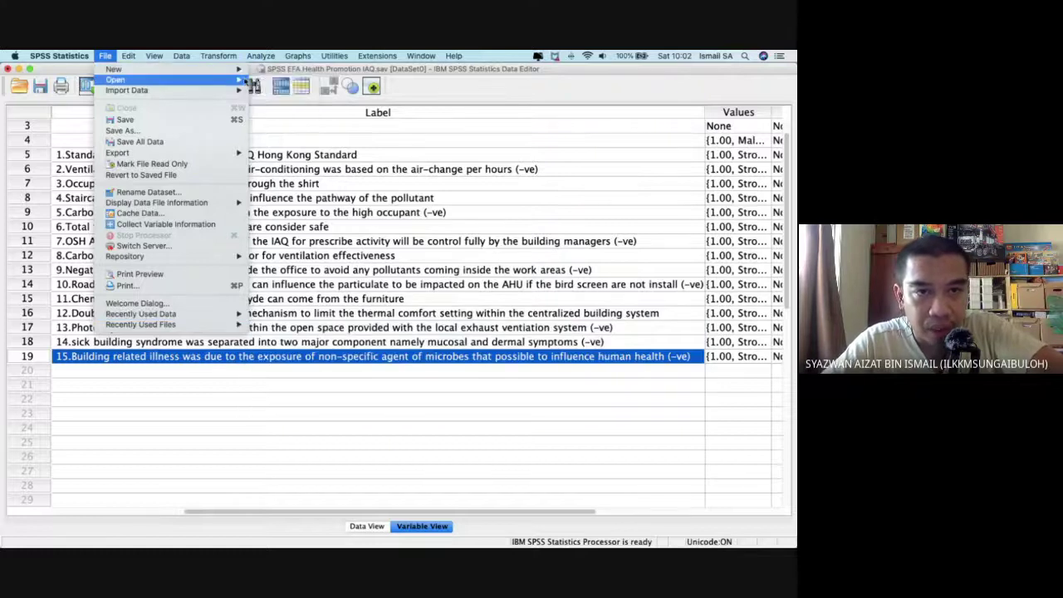
{"action": "mouse_move", "coordinate": [241, 80]}
{"action": "left_click", "coordinate": [282, 102]}
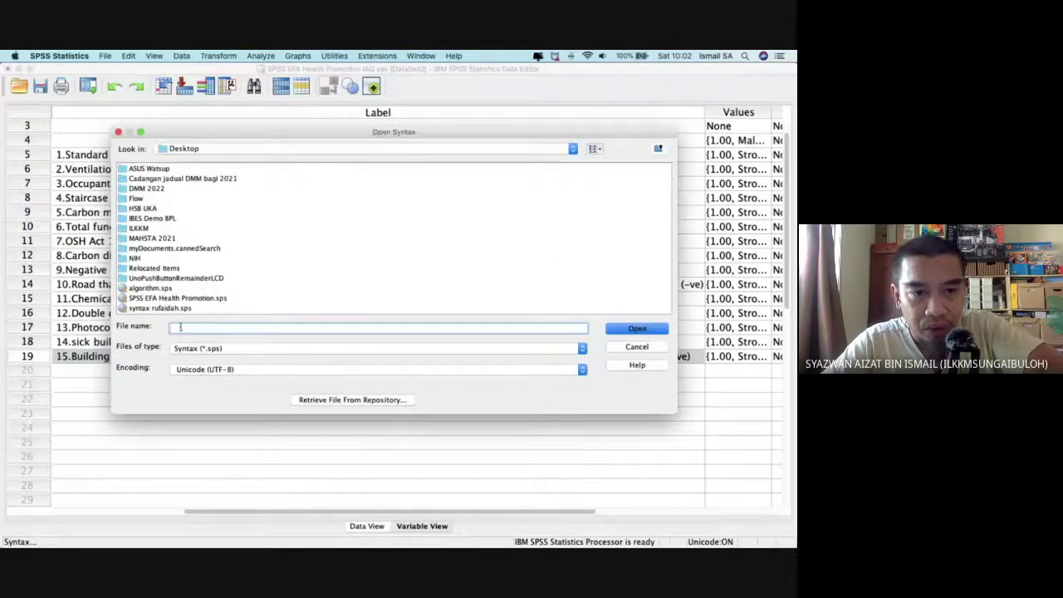
{"action": "double_click", "coordinate": [169, 298]}
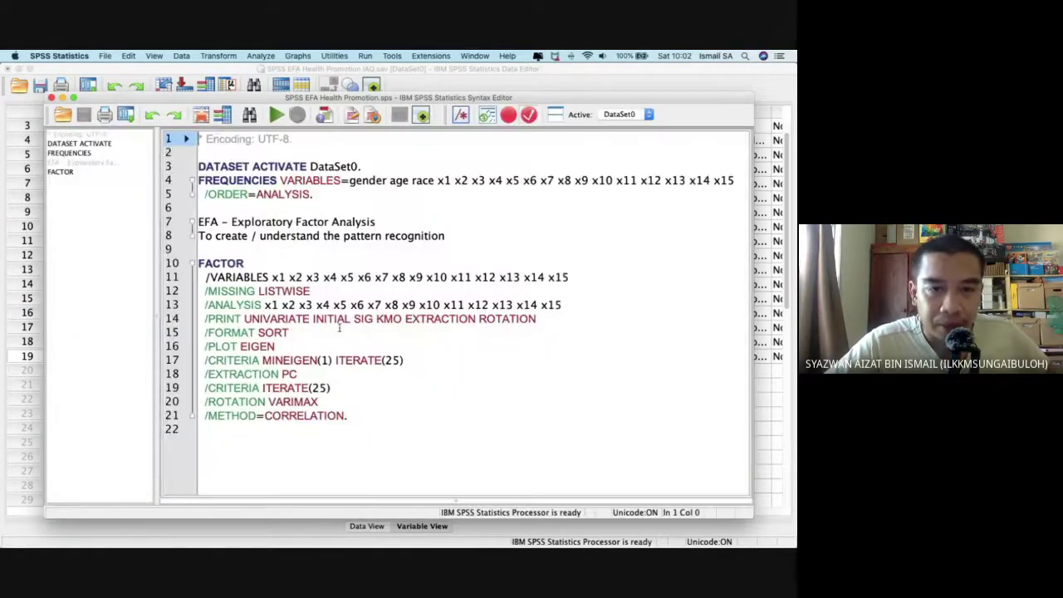
Paste the existing x2 to x2.n recode command from Recode into Different Variables into SPSS EFA Health Promotion.sps and bring that file forward.
{"action": "left_click", "coordinate": [372, 188]}
{"action": "key", "text": "ctrl+Up"}
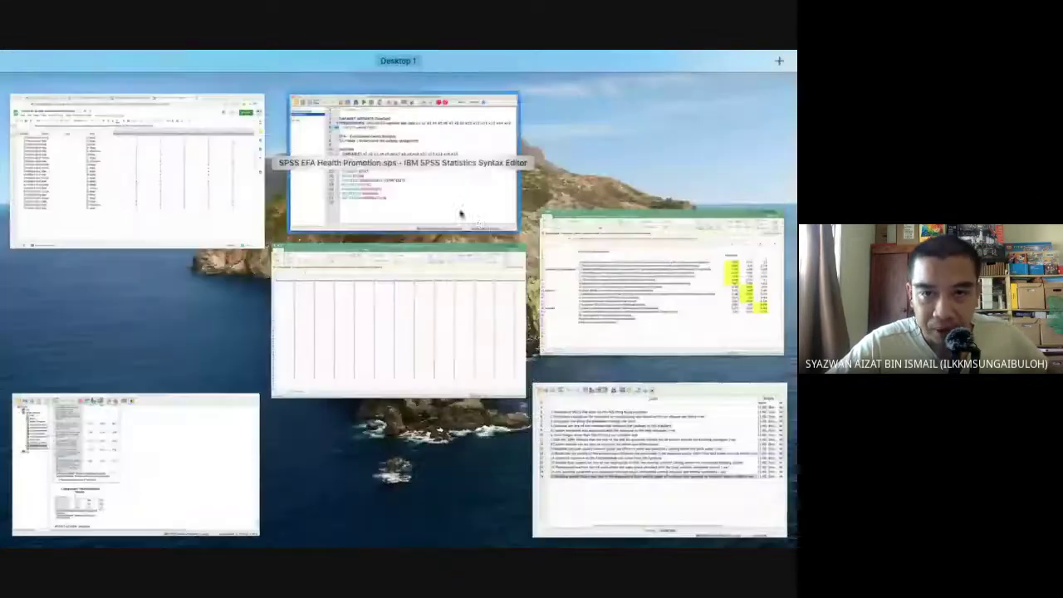
{"action": "left_click", "coordinate": [562, 413]}
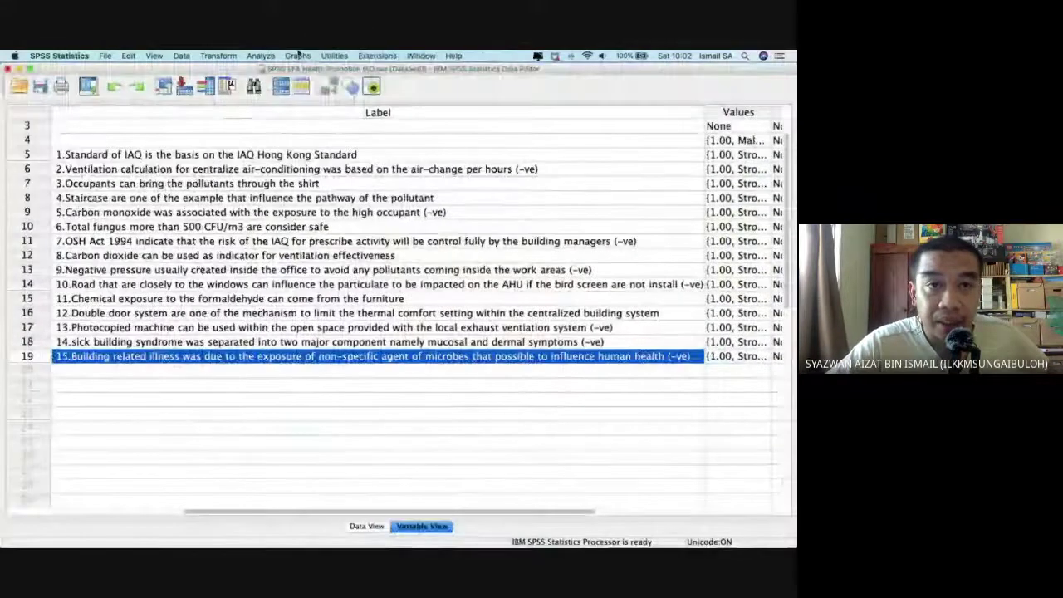
{"action": "left_click", "coordinate": [222, 56]}
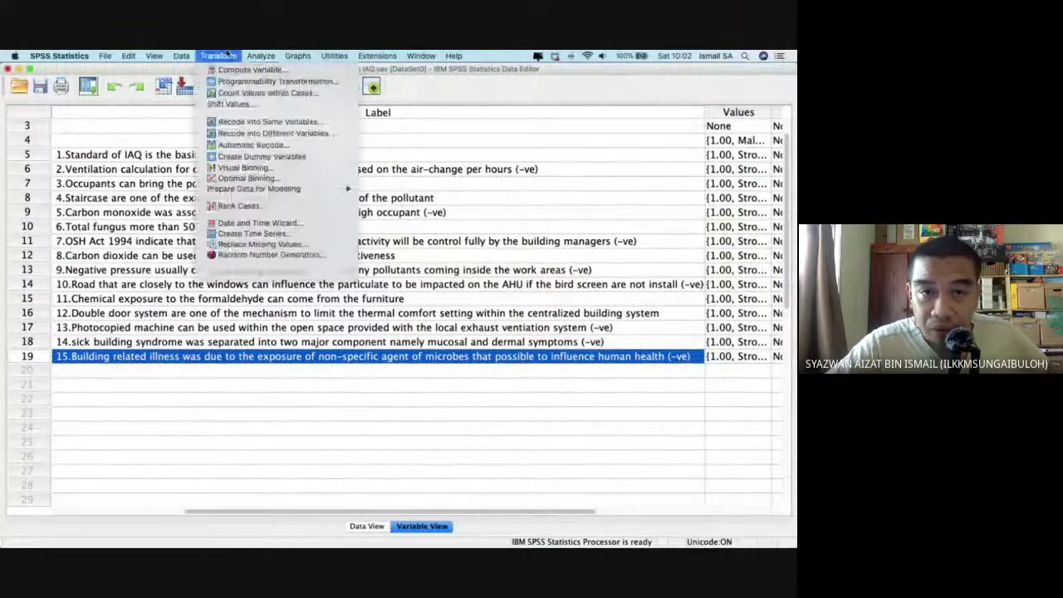
{"action": "left_click", "coordinate": [260, 133]}
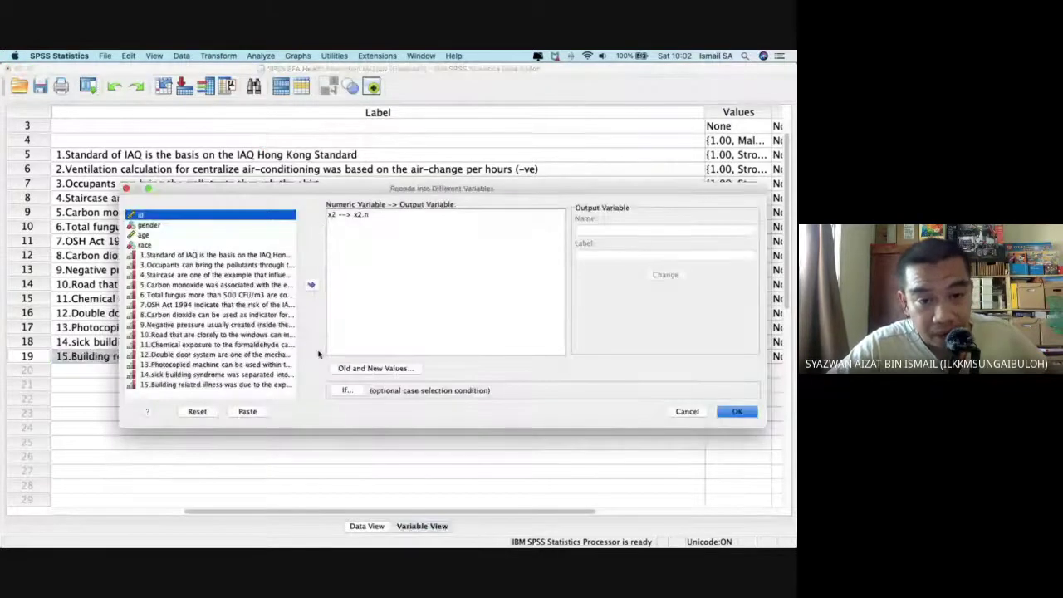
{"action": "left_click", "coordinate": [251, 411]}
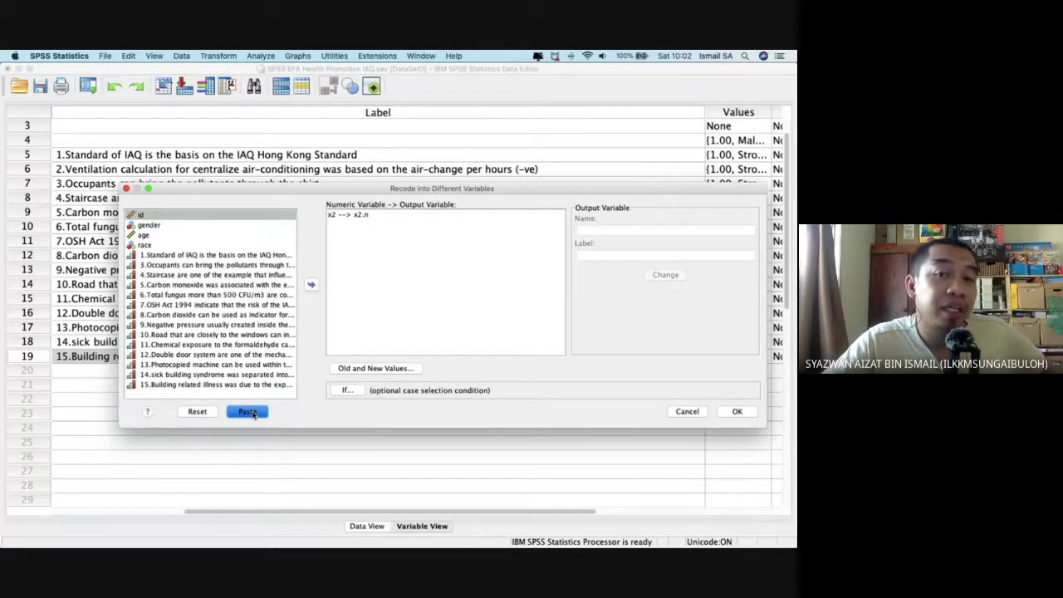
{"action": "left_click", "coordinate": [253, 412]}
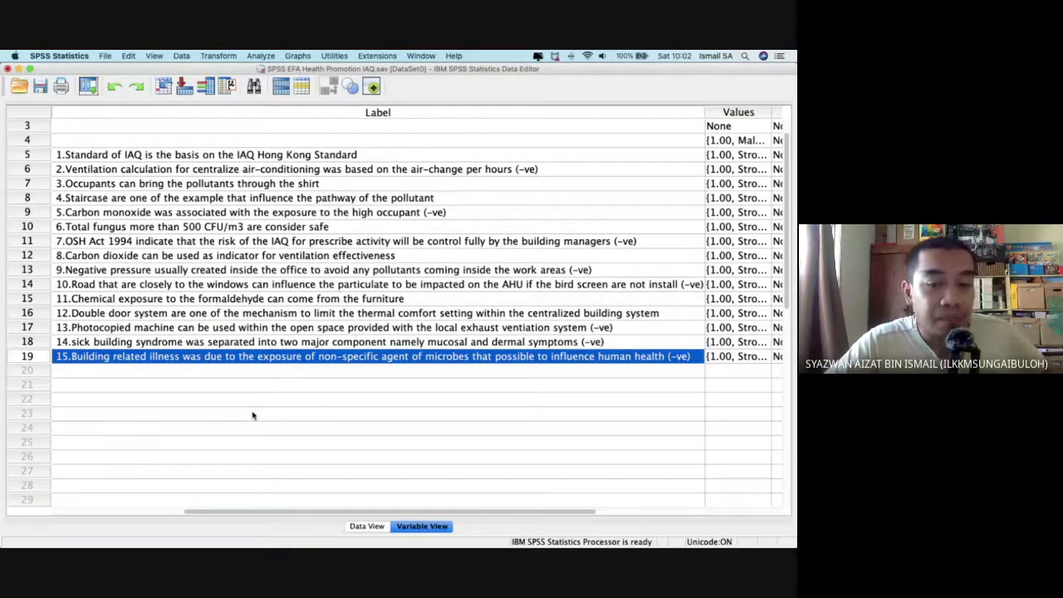
{"action": "key", "text": "ctrl+Up"}
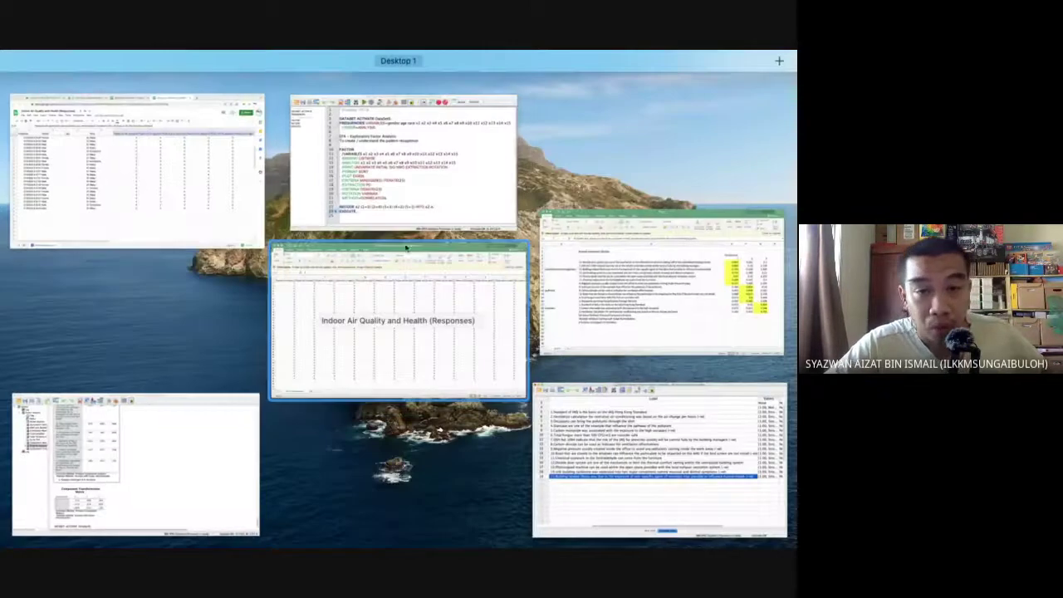
{"action": "left_click", "coordinate": [410, 231]}
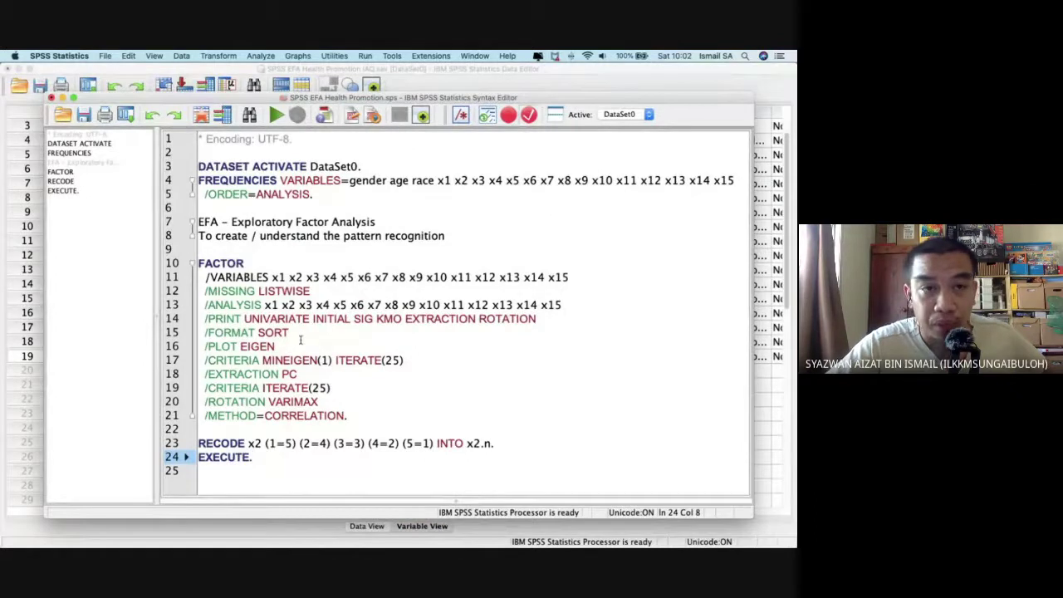
Resize and reposition the syntax window over the variable labels and narrow its command outline to widen the code area.
{"action": "left_click_drag", "start_coordinate": [42, 100], "coordinate": [378, 251]}
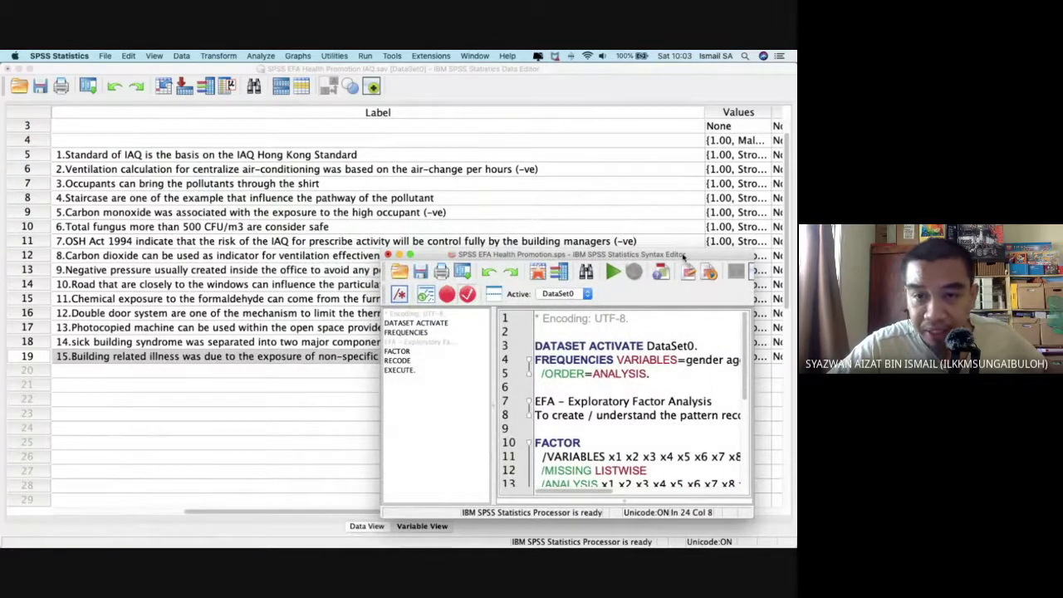
{"action": "left_click_drag", "start_coordinate": [683, 257], "coordinate": [544, 405]}
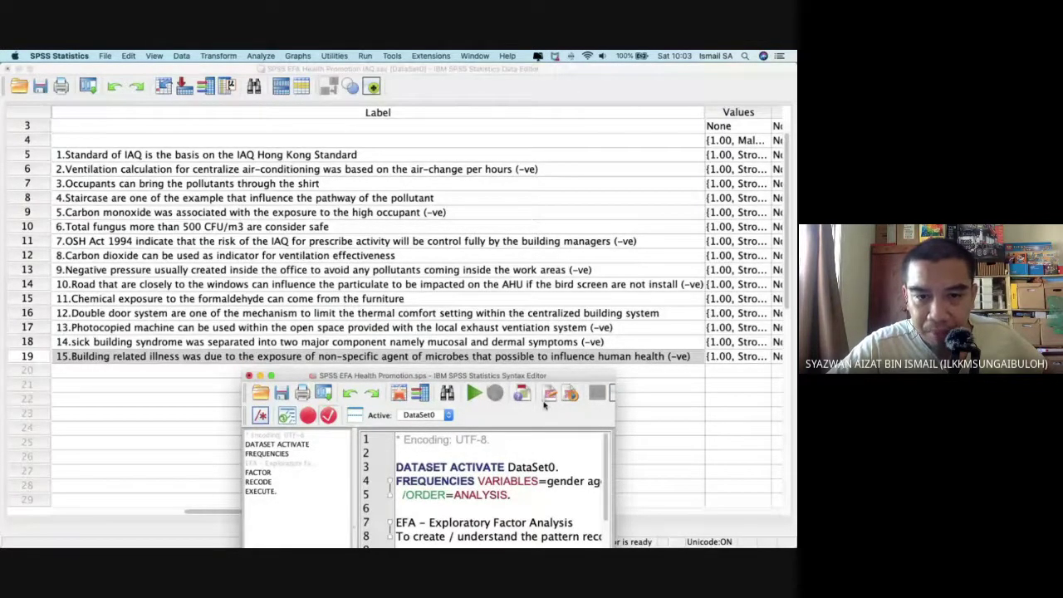
{"action": "left_click_drag", "start_coordinate": [544, 404], "coordinate": [589, 187]}
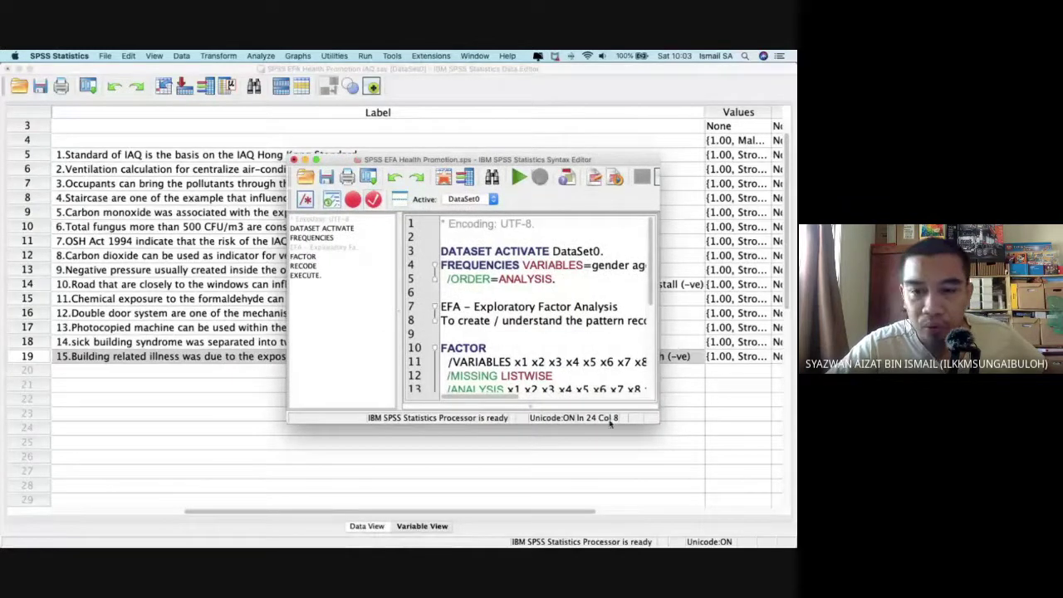
{"action": "left_click_drag", "start_coordinate": [399, 339], "coordinate": [308, 321]}
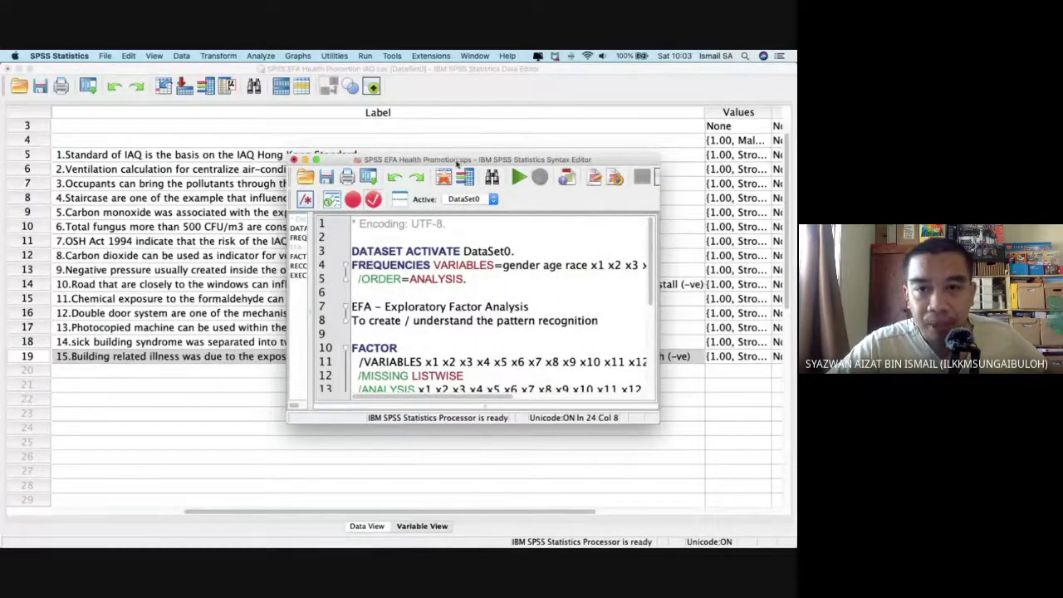
{"action": "left_click_drag", "start_coordinate": [461, 158], "coordinate": [365, 373]}
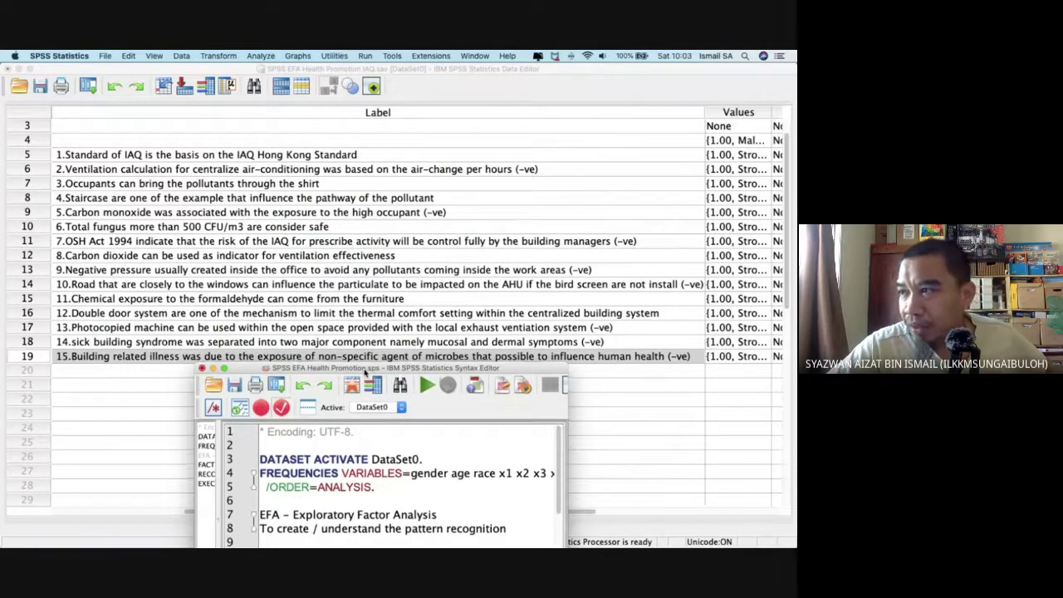
{"action": "left_click_drag", "start_coordinate": [364, 373], "coordinate": [399, 218]}
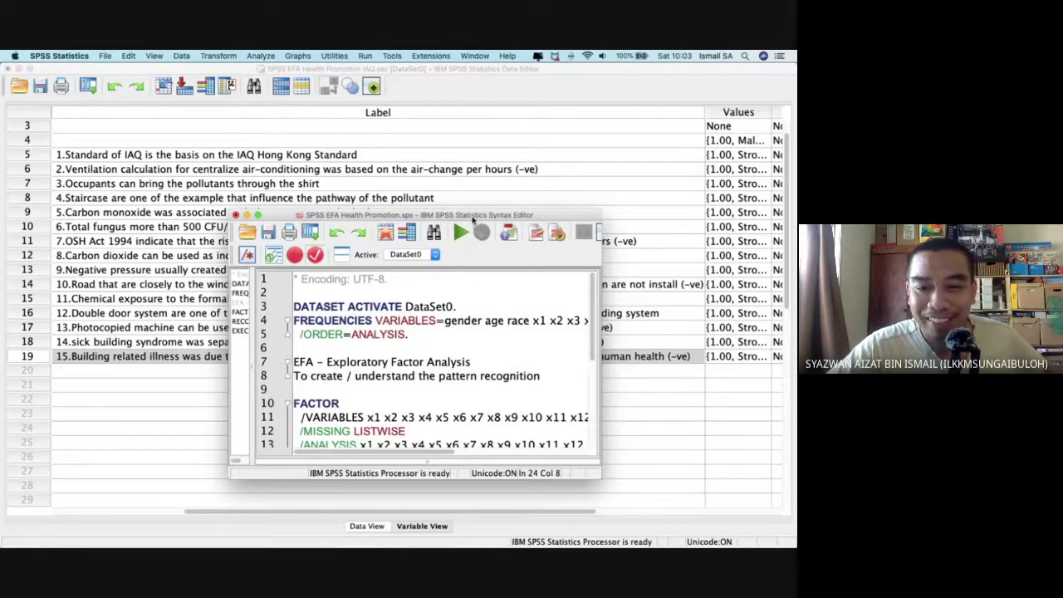
{"action": "left_click_drag", "start_coordinate": [479, 217], "coordinate": [391, 150]}
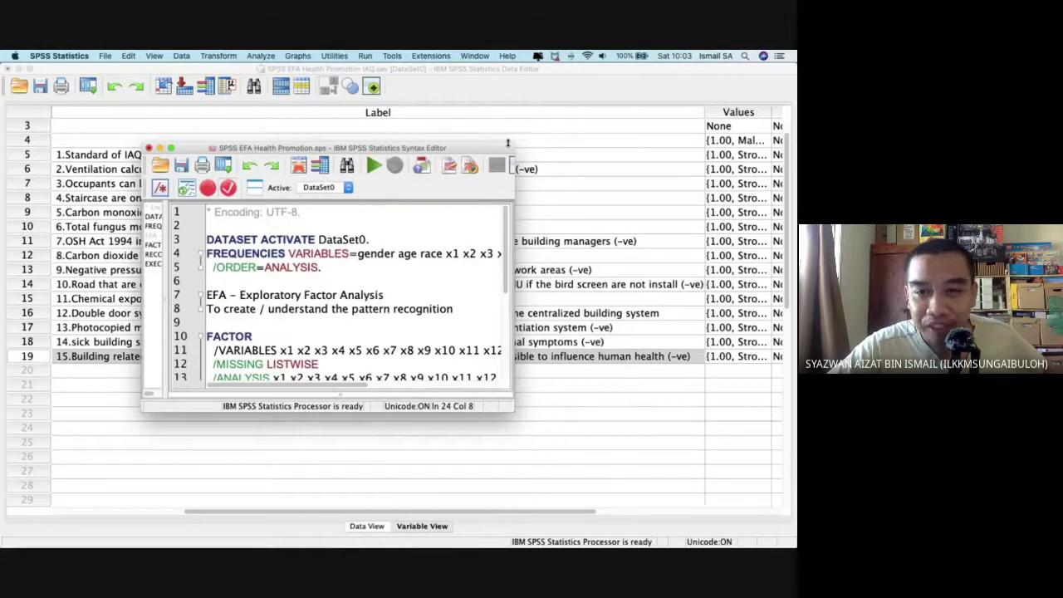
{"action": "left_click_drag", "start_coordinate": [508, 143], "coordinate": [745, 82]}
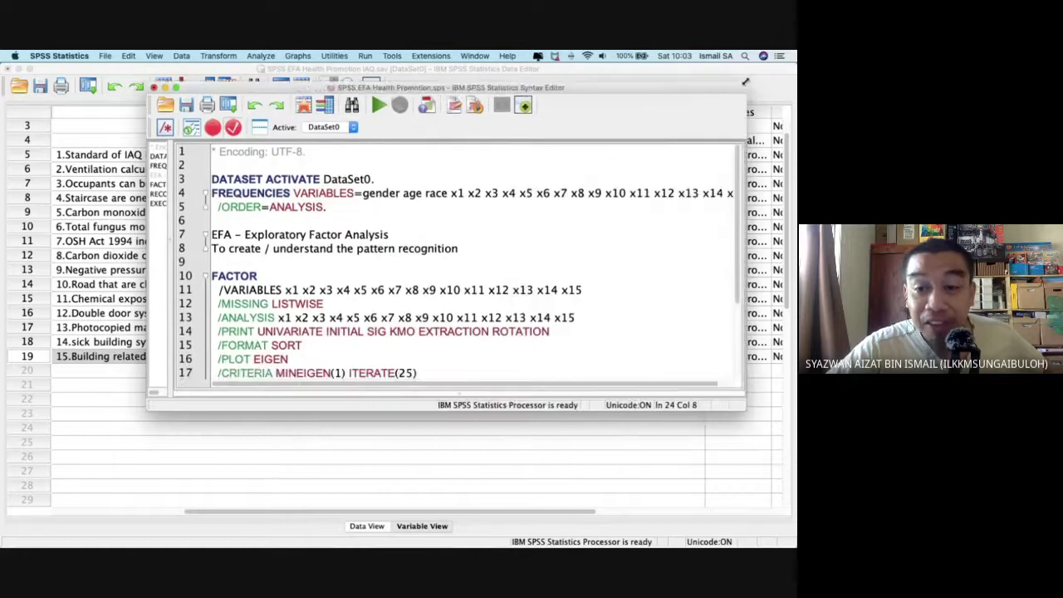
Add two blank lines after the EXECUTE command at the end of the syntax.
{"action": "scroll", "coordinate": [498, 349], "scroll_direction": "down", "scroll_amount": 3}
{"action": "scroll", "coordinate": [498, 349], "scroll_direction": "right", "scroll_amount": 1}
{"action": "scroll", "coordinate": [367, 371], "scroll_direction": "left", "scroll_amount": 1}
{"action": "scroll", "coordinate": [367, 371], "scroll_direction": "up", "scroll_amount": 1}
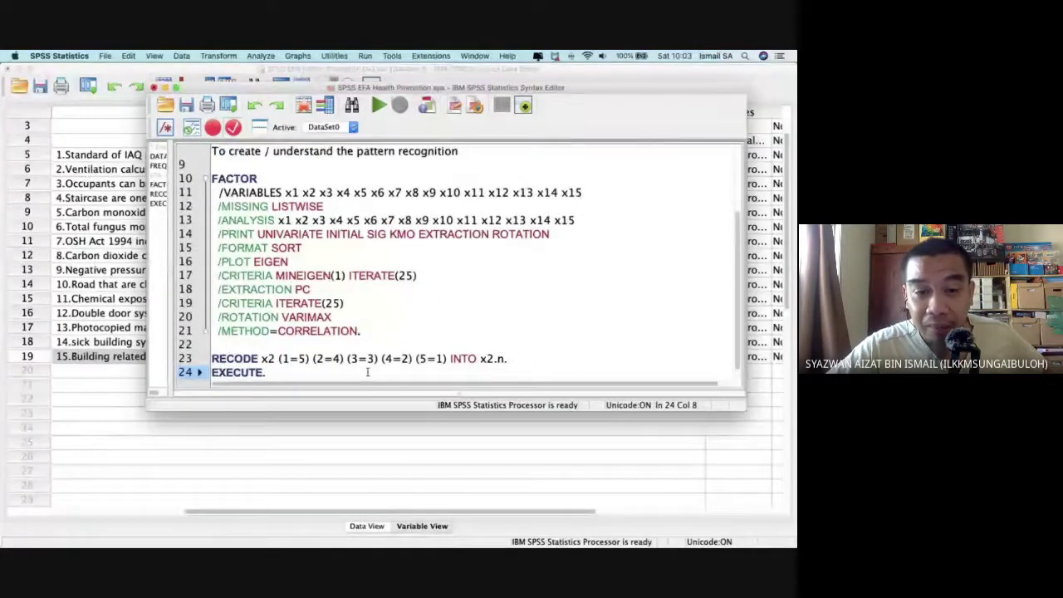
{"action": "key", "text": "Return"}
{"action": "key", "text": "Return"}
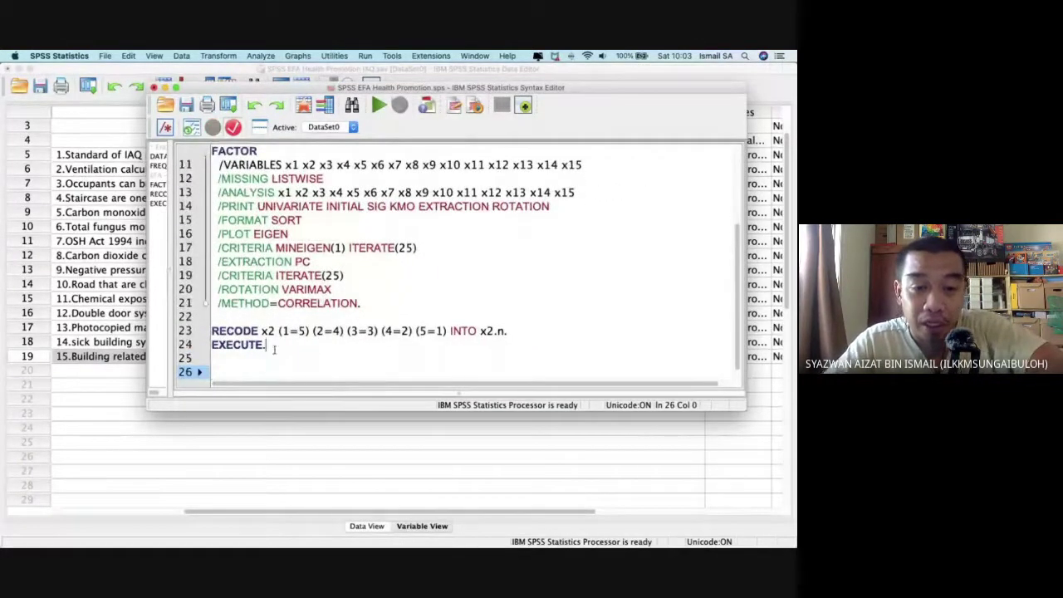
Insert the note "maka perlu adjust according to the questionnaire answer" on its own line above the RECODE command, with blank lines around it.
{"action": "left_click_drag", "start_coordinate": [266, 345], "coordinate": [209, 331]}
{"action": "left_click", "coordinate": [240, 316]}
{"action": "key", "text": "Return"}
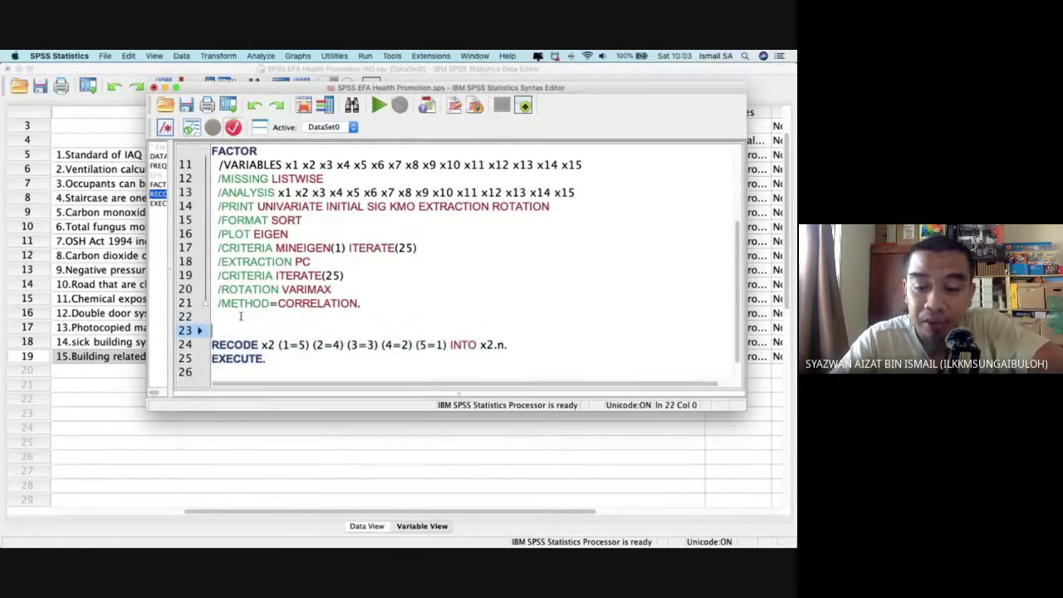
{"action": "left_click", "coordinate": [240, 317]}
{"action": "key", "text": "Return"}
{"action": "type", "text": "m"}
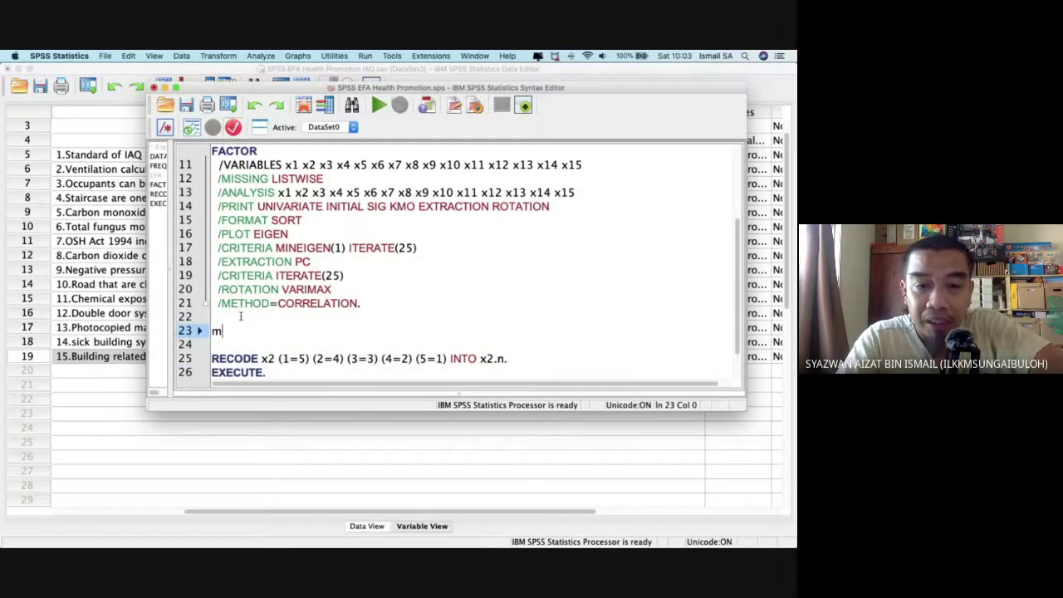
{"action": "type", "text": "aka perlu adj"}
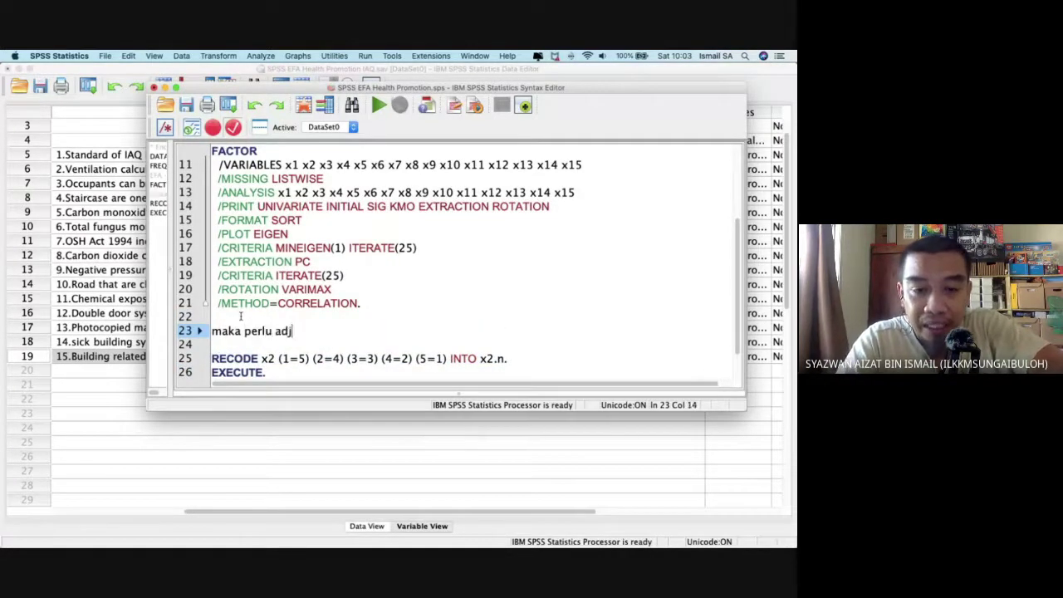
{"action": "type", "text": "ust according "}
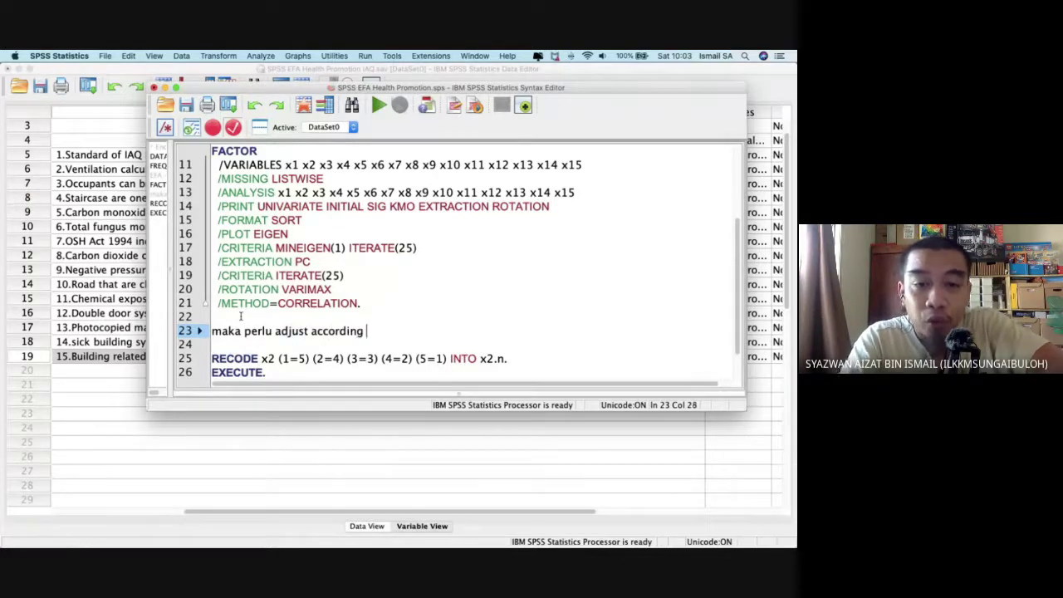
{"action": "type", "text": "to the quest"}
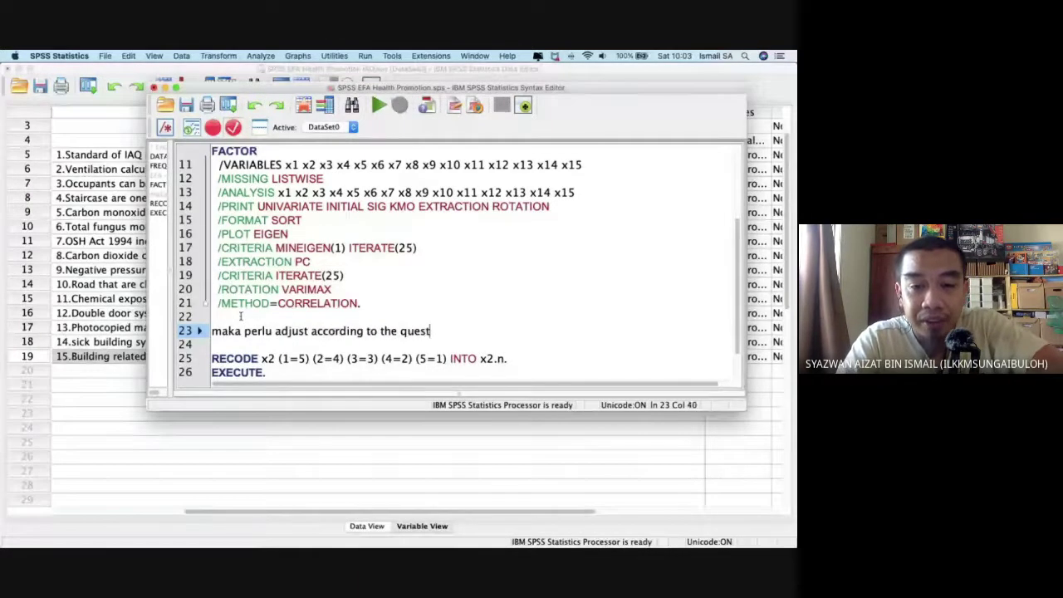
{"action": "type", "text": "ionnaire "}
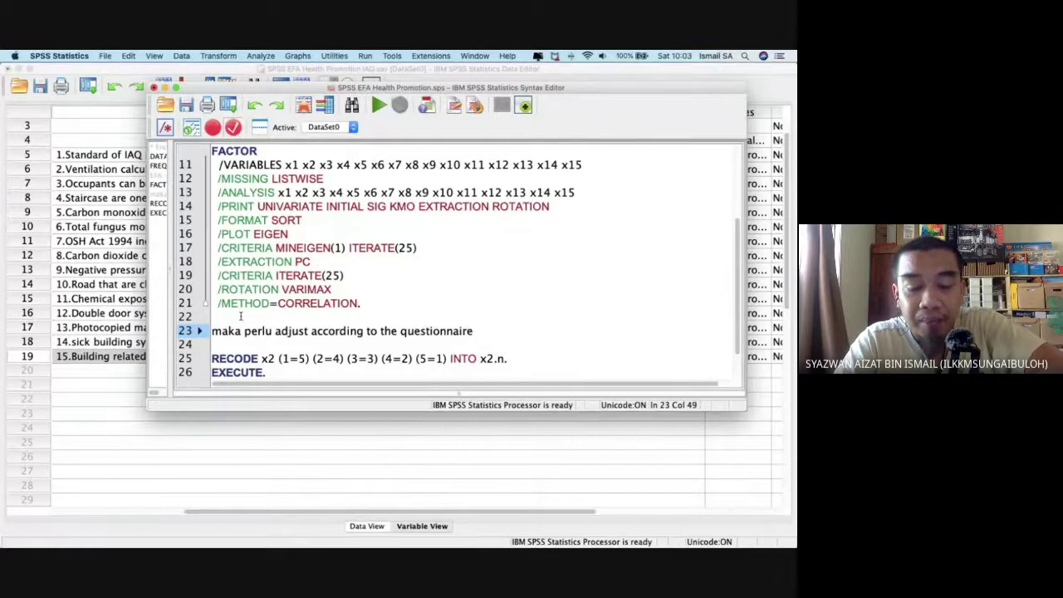
{"action": "type", "text": "answer"}
Copy the x2 RECODE and EXECUTE lines and paste two copies below them, separated by blank lines.
{"action": "scroll", "coordinate": [236, 326], "scroll_direction": "down", "scroll_amount": 3}
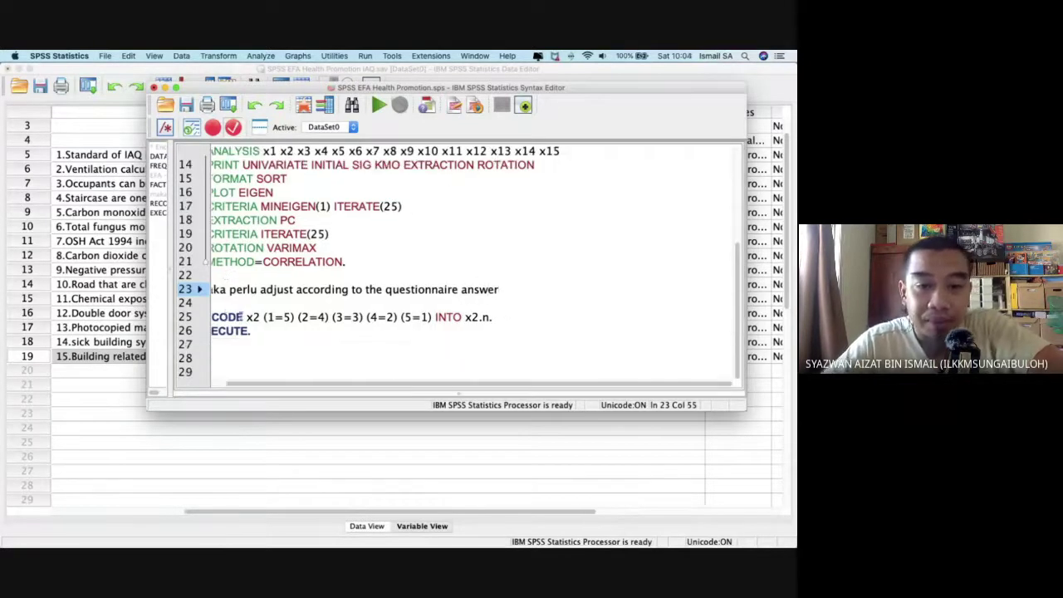
{"action": "scroll", "coordinate": [233, 336], "scroll_direction": "up", "scroll_amount": 1}
{"action": "scroll", "coordinate": [234, 336], "scroll_direction": "left", "scroll_amount": 1}
{"action": "left_click_drag", "start_coordinate": [266, 345], "coordinate": [211, 330]}
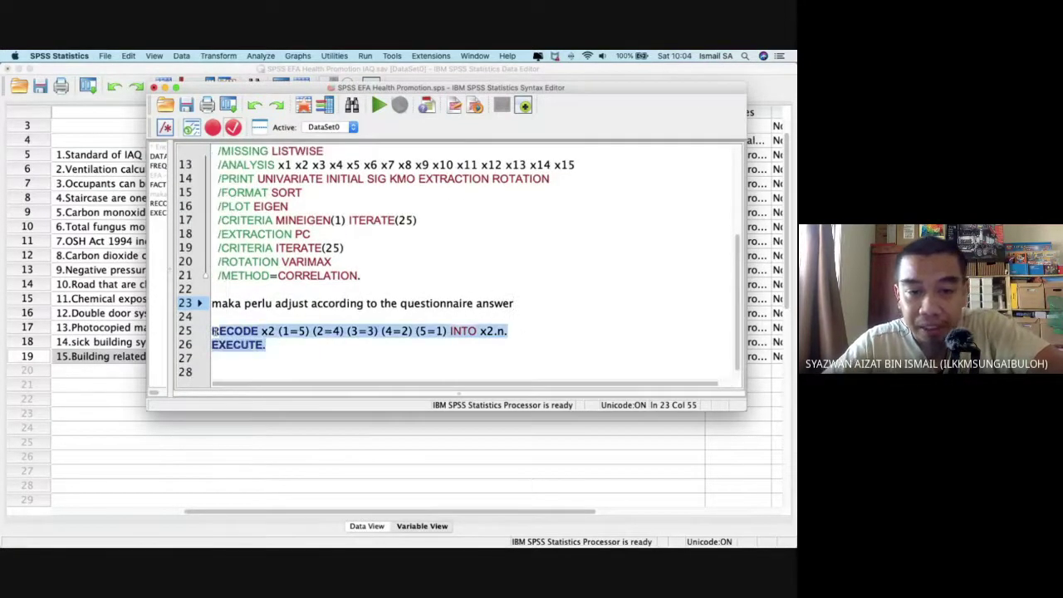
{"action": "key", "text": "super+c"}
{"action": "key", "text": "Down"}
{"action": "key", "text": "Down"}
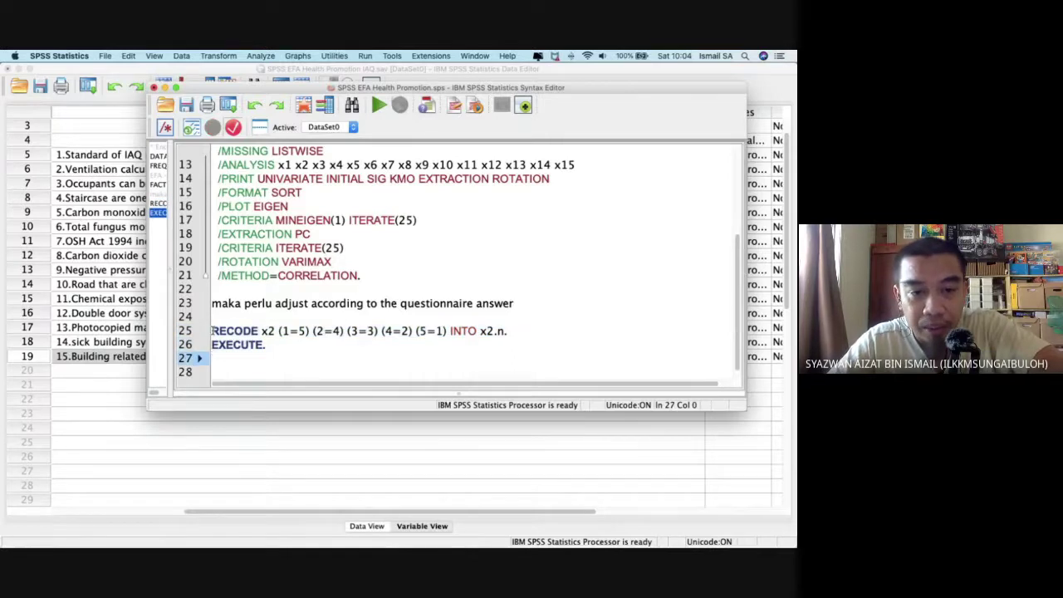
{"action": "key", "text": "Return"}
{"action": "key", "text": "super+v"}
{"action": "key", "text": "Return"}
{"action": "key", "text": "Return"}
{"action": "key", "text": "super+v"}
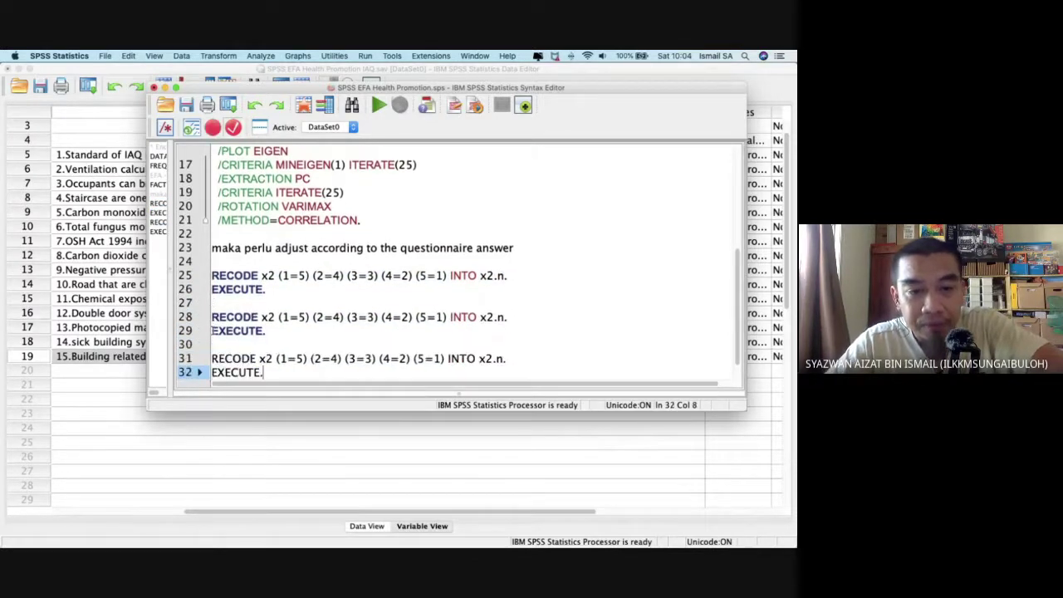
Paste three more copies of the x2 RECODE and EXECUTE block at the end, separated by blank lines.
{"action": "key", "text": "Return"}
{"action": "key", "text": "Return"}
{"action": "key", "text": "super+v"}
{"action": "key", "text": "Return"}
{"action": "key", "text": "Return"}
{"action": "key", "text": "super+v"}
{"action": "key", "text": "Return"}
{"action": "key", "text": "Return"}
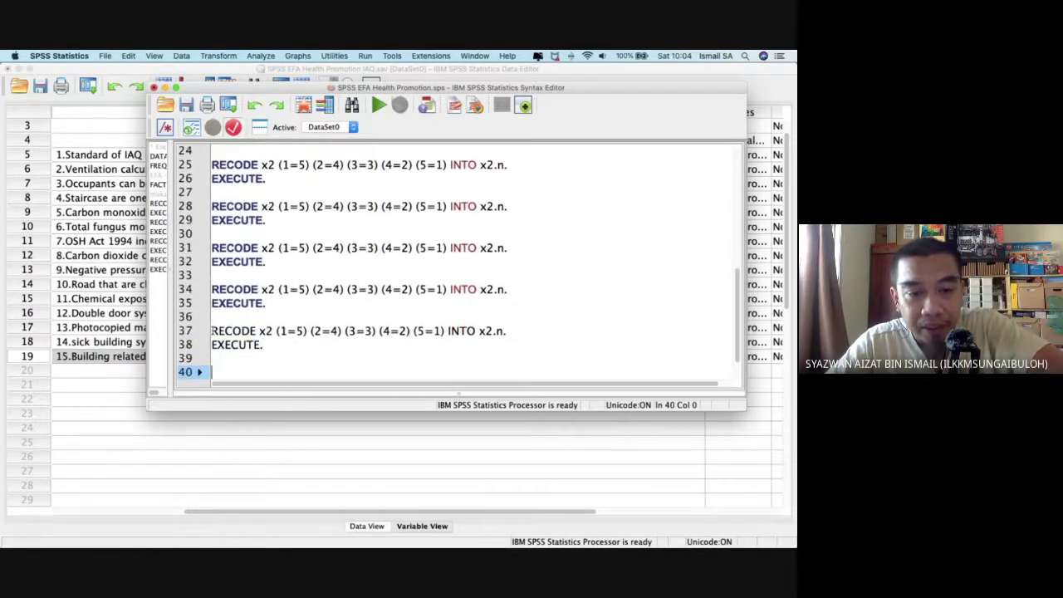
{"action": "key", "text": "super+v"}
Change the second RECODE command on line 28 to recode x5 into x5.n.
{"action": "scroll", "coordinate": [224, 307], "scroll_direction": "up", "scroll_amount": 2}
{"action": "scroll", "coordinate": [239, 285], "scroll_direction": "right", "scroll_amount": 1}
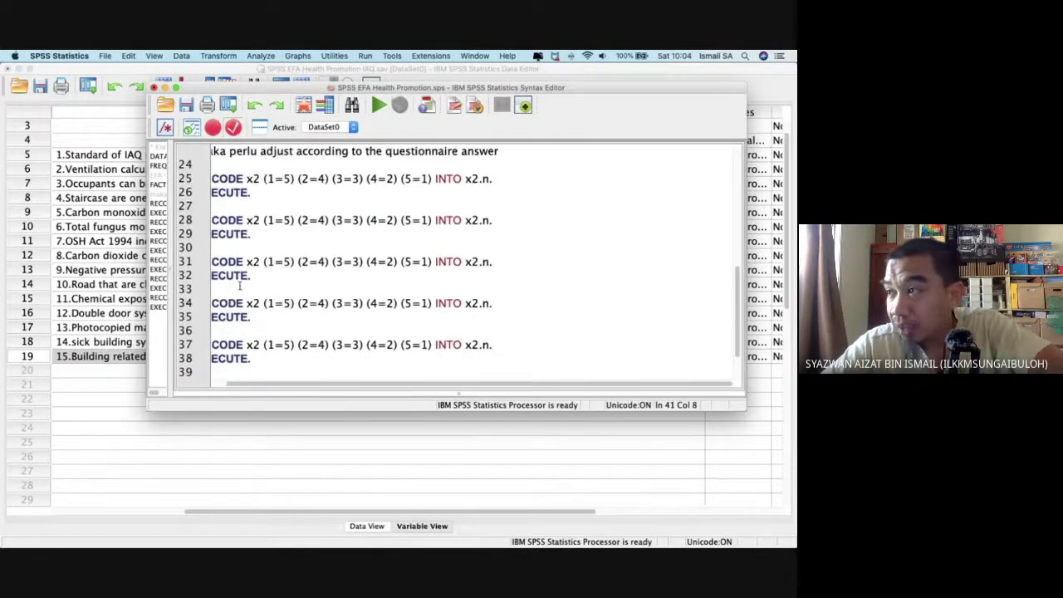
{"action": "left_click", "coordinate": [261, 220]}
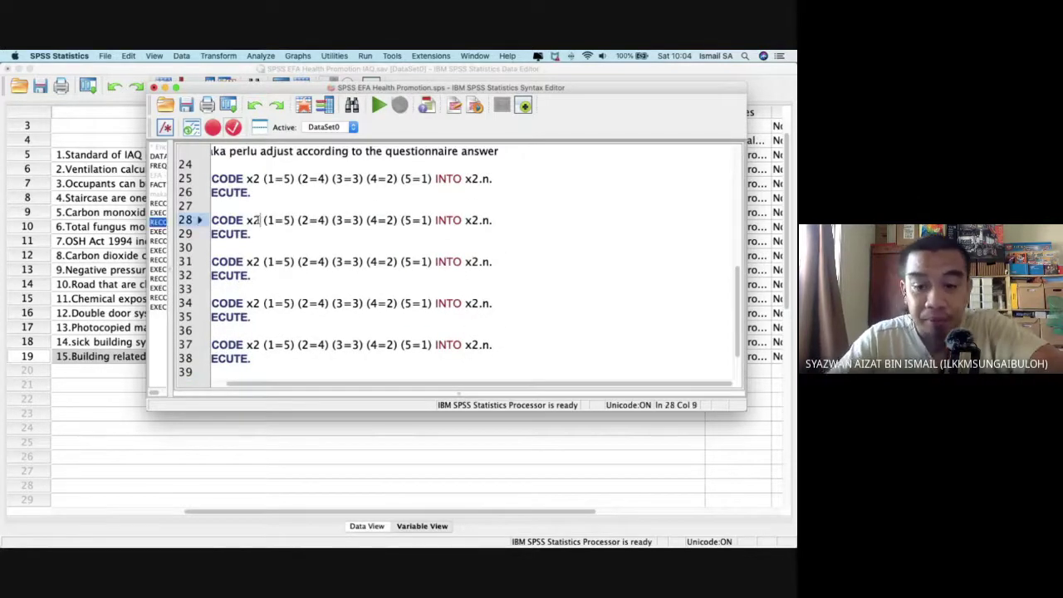
{"action": "left_click", "coordinate": [477, 220]}
{"action": "key", "text": "BackSpace"}
{"action": "type", "text": "5"}
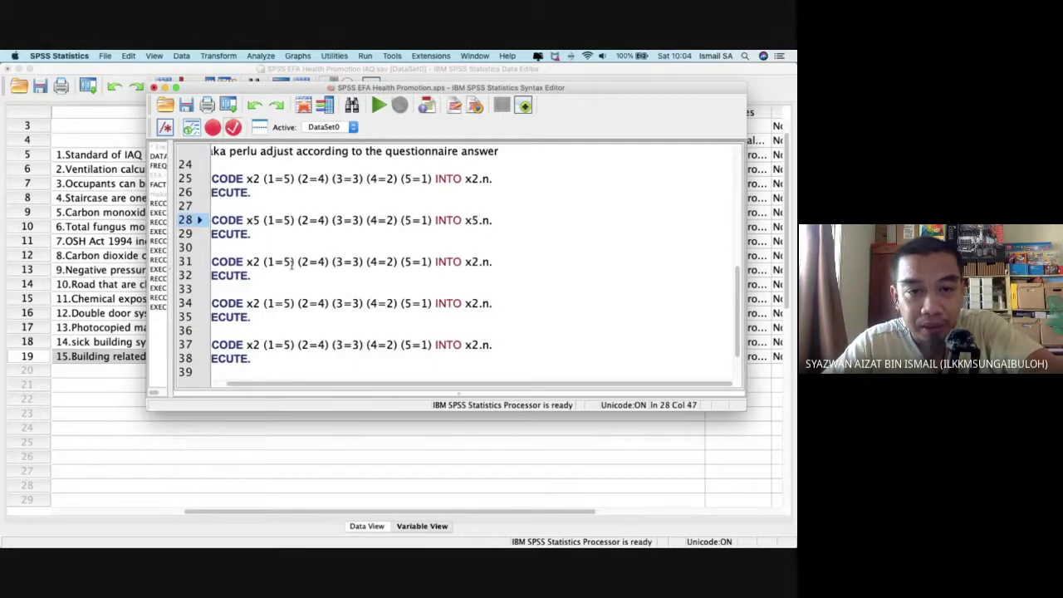
Change the third RECODE command on line 31 to recode x7 into x7.n.
{"action": "left_click", "coordinate": [262, 261]}
{"action": "key", "text": "BackSpace"}
{"action": "type", "text": "7"}
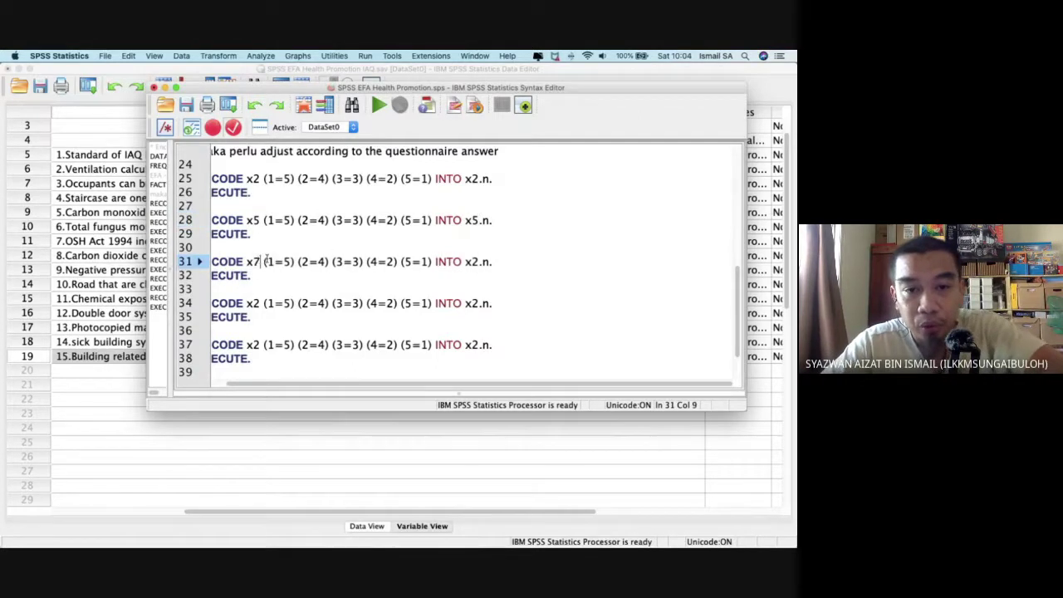
{"action": "left_click", "coordinate": [478, 261]}
{"action": "key", "text": "BackSpace"}
{"action": "type", "text": "7"}
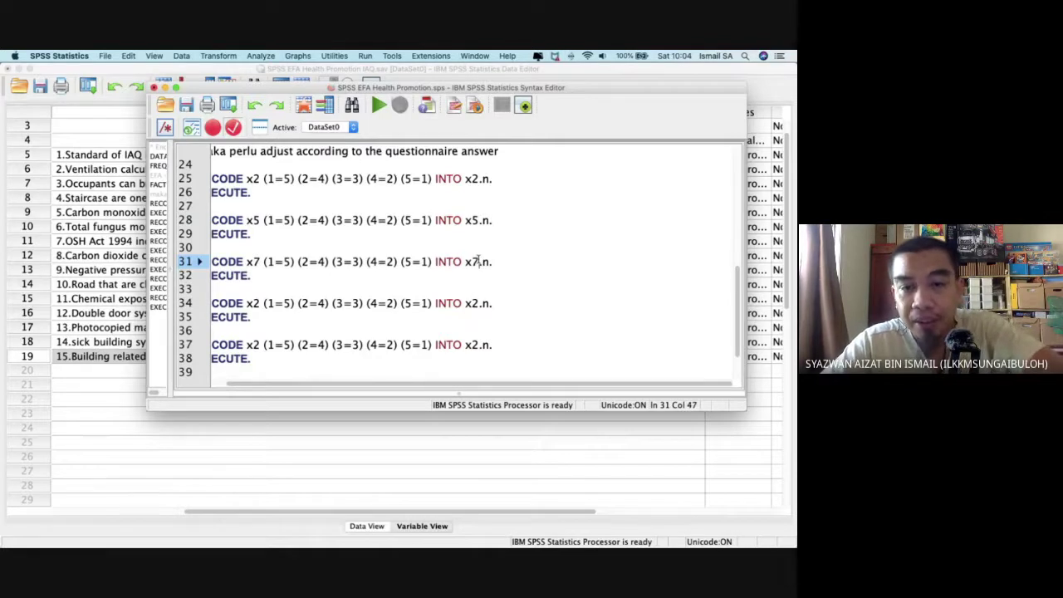
Change the fourth RECODE command on line 34 to recode x9 into x9.n.
{"action": "left_click", "coordinate": [260, 303]}
{"action": "key", "text": "BackSpace"}
{"action": "type", "text": "9"}
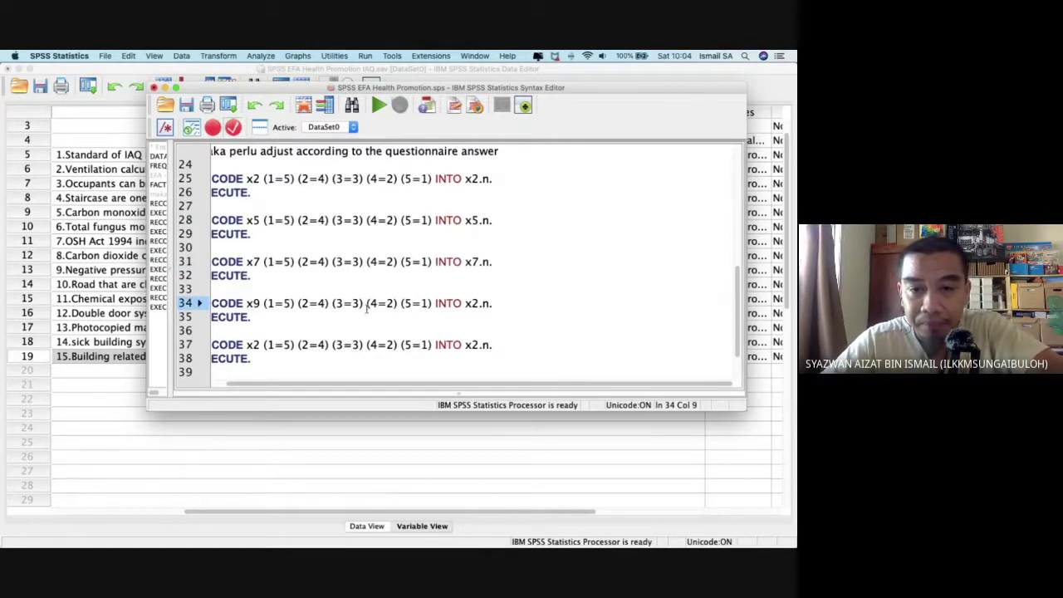
{"action": "left_click", "coordinate": [473, 304]}
{"action": "key", "text": "BackSpace"}
{"action": "type", "text": "9"}
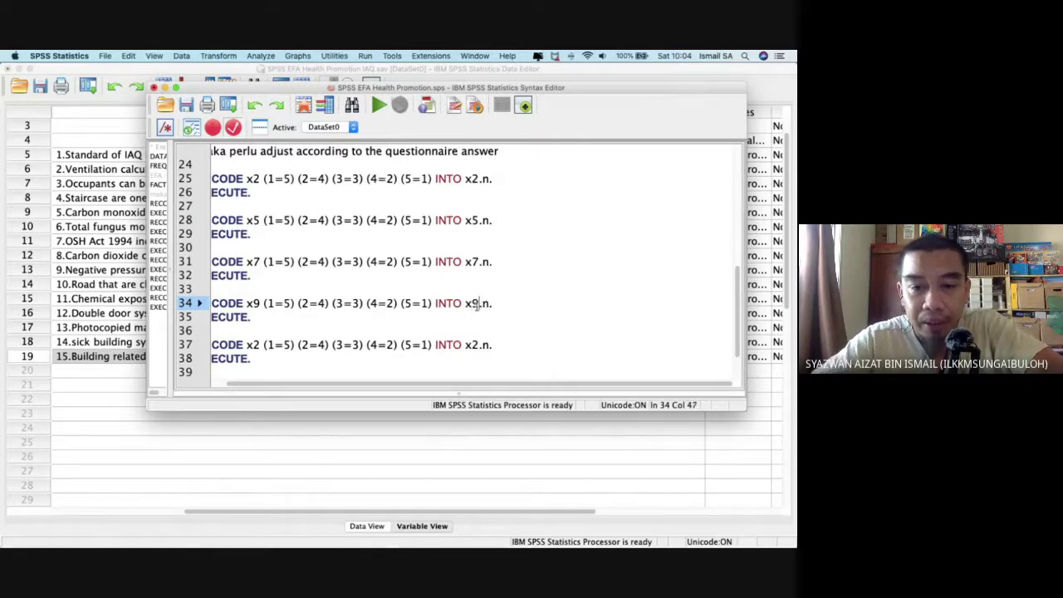
Change the fifth RECODE command on line 37 to recode x10 into x10.n.
{"action": "left_click", "coordinate": [256, 345]}
{"action": "key", "text": "BackSpace"}
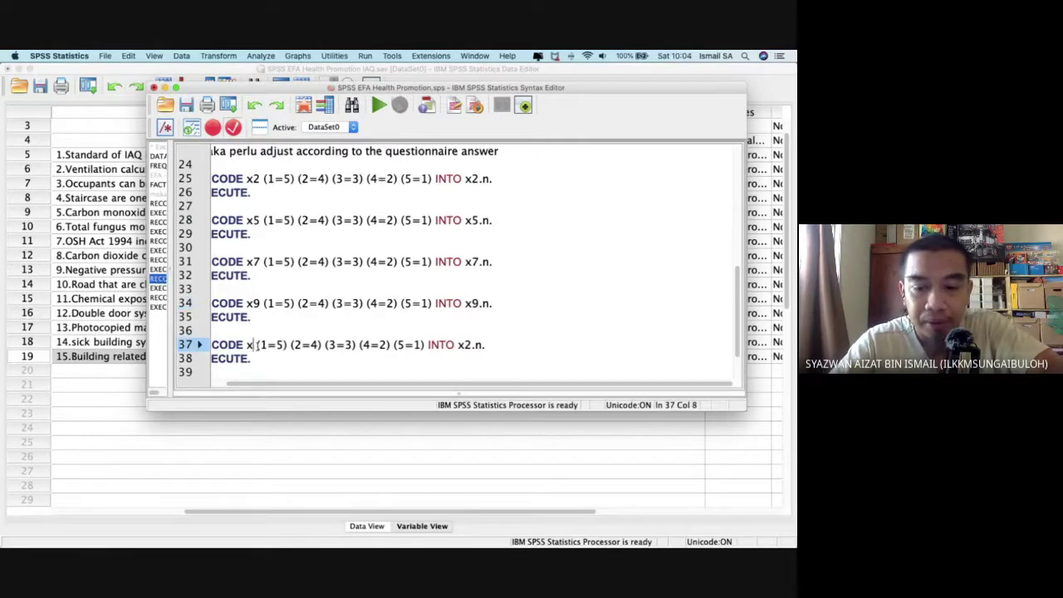
{"action": "type", "text": "10"}
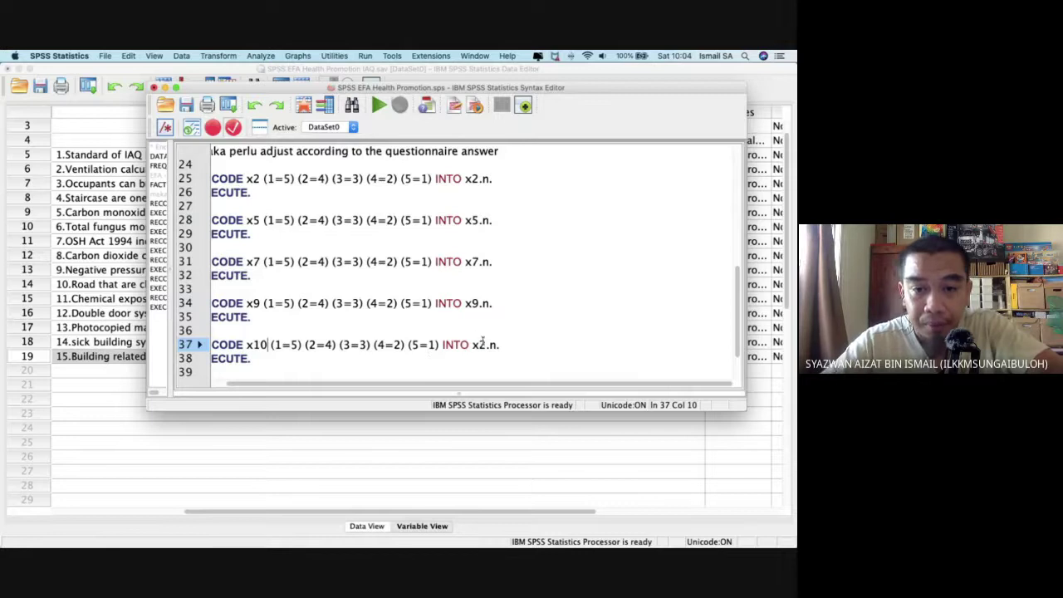
{"action": "left_click", "coordinate": [482, 344]}
{"action": "key", "text": "BackSpace"}
{"action": "type", "text": "10"}
Paste two more copies of the x2 RECODE and EXECUTE block at the end, separated by blank lines.
{"action": "scroll", "coordinate": [481, 337], "scroll_direction": "down", "scroll_amount": 2}
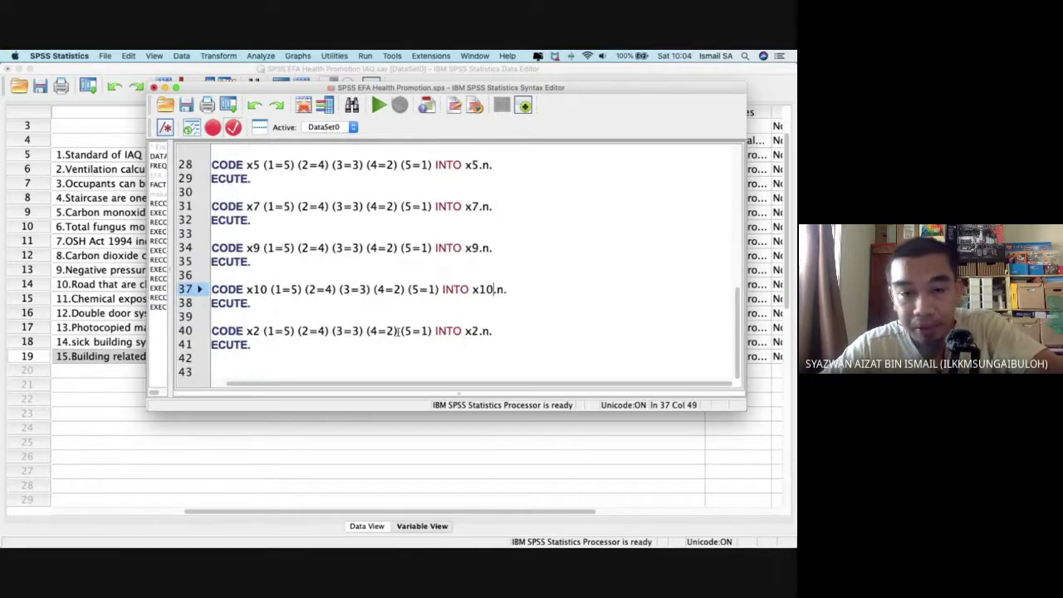
{"action": "left_click", "coordinate": [309, 359]}
{"action": "key", "text": "Return"}
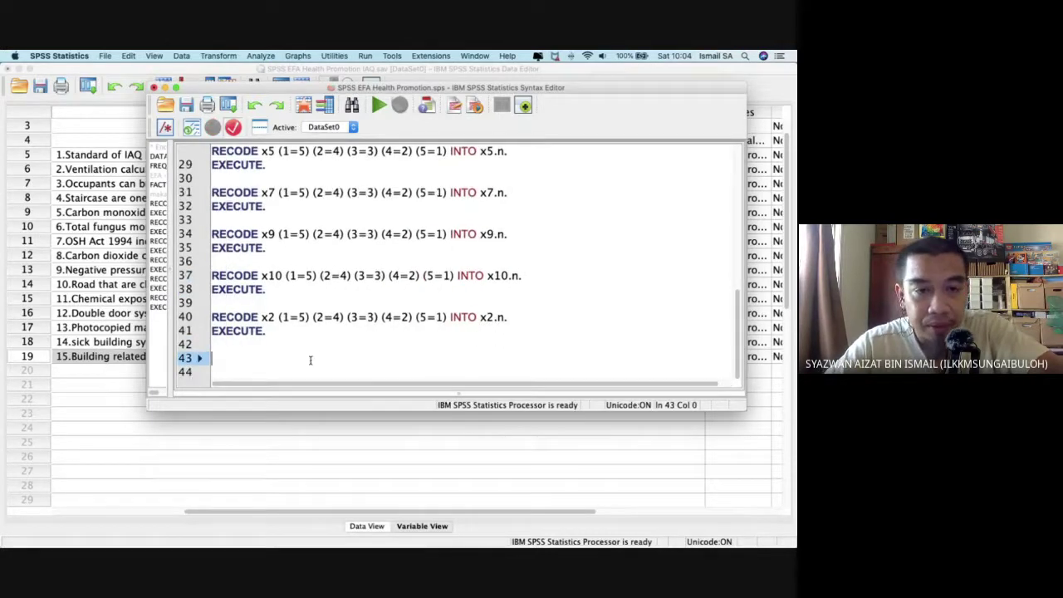
{"action": "key", "text": "super+v"}
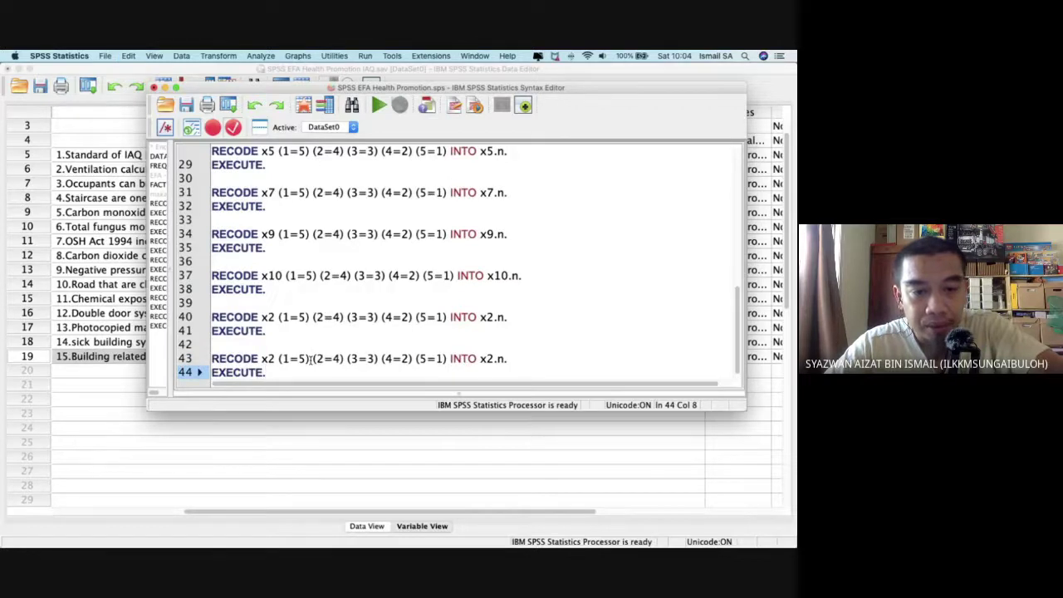
{"action": "key", "text": "Return"}
{"action": "key", "text": "super+v"}
{"action": "key", "text": "Up"}
{"action": "key", "text": "Up"}
{"action": "key", "text": "End"}
{"action": "key", "text": "Return"}
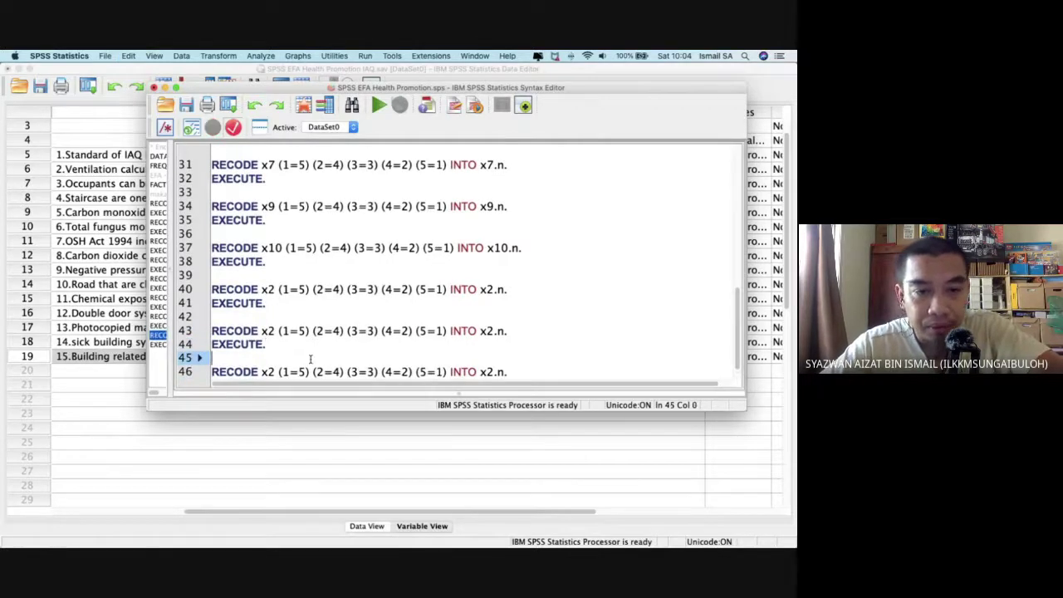
Change the source variables of the last three RECODE commands on lines 40, 43 and 46 to x13, x14 and x15.
{"action": "left_click", "coordinate": [274, 288]}
{"action": "type", "text": "1"}
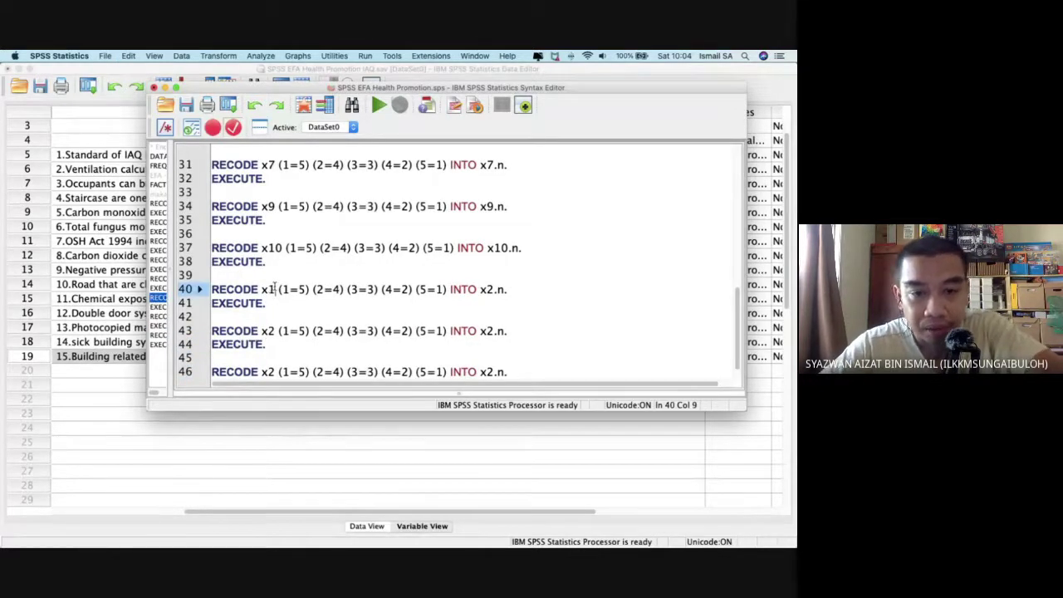
{"action": "type", "text": "3"}
{"action": "left_click", "coordinate": [275, 330]}
{"action": "key", "text": "BackSpace"}
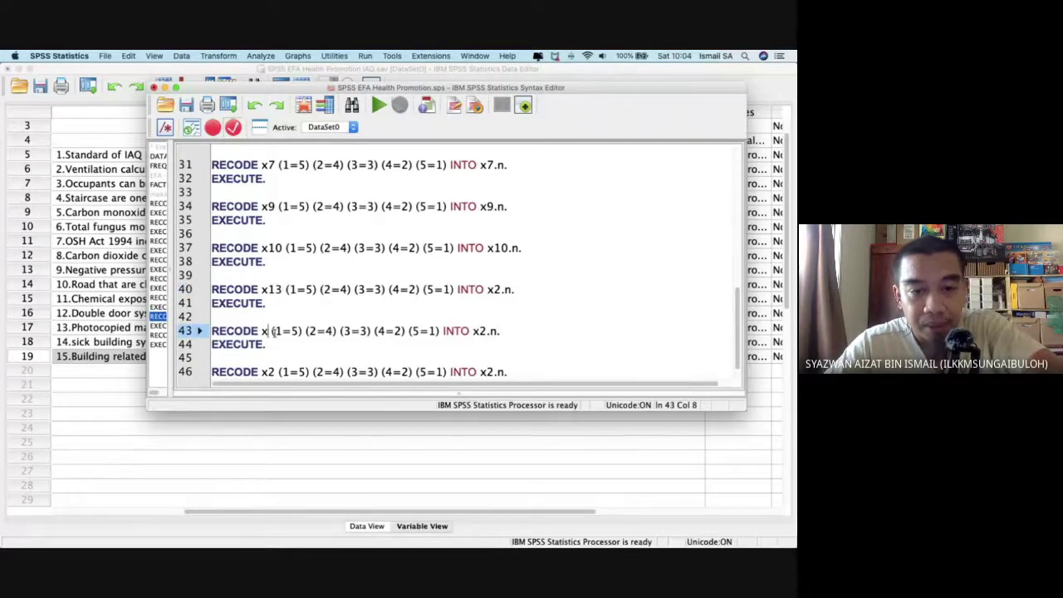
{"action": "type", "text": "14"}
{"action": "key", "text": "Down"}
{"action": "key", "text": "Down"}
{"action": "key", "text": "Down"}
{"action": "key", "text": "Left"}
{"action": "key", "text": "Left"}
{"action": "key", "text": "BackSpace"}
{"action": "type", "text": "15"}
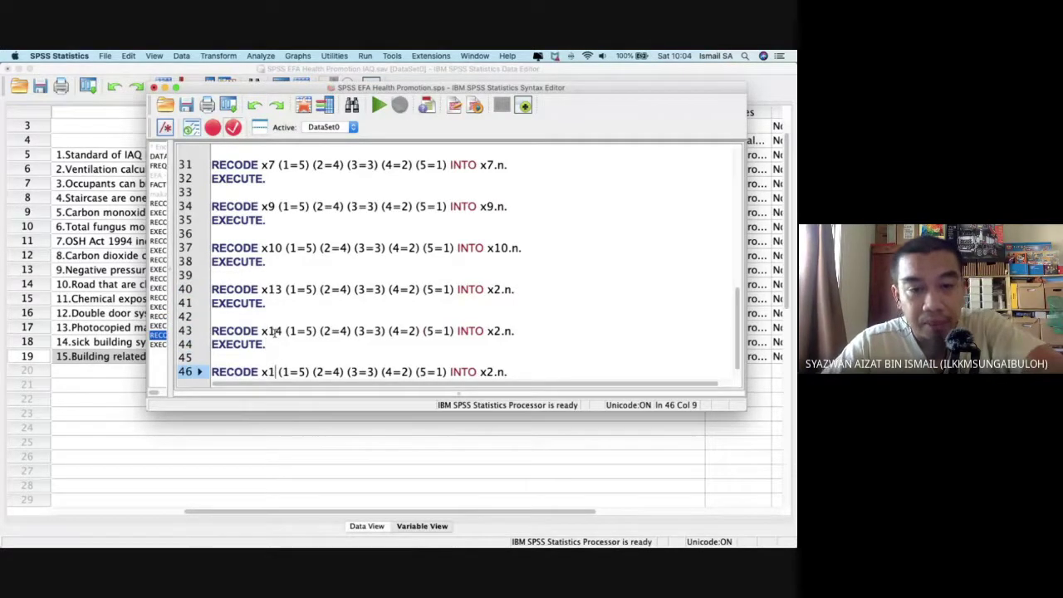
Change the target variables of the RECODE commands on lines 40, 43 and 46 to x13.n, x14.n and x15.n.
{"action": "left_click", "coordinate": [498, 289]}
{"action": "key", "text": "BackSpace"}
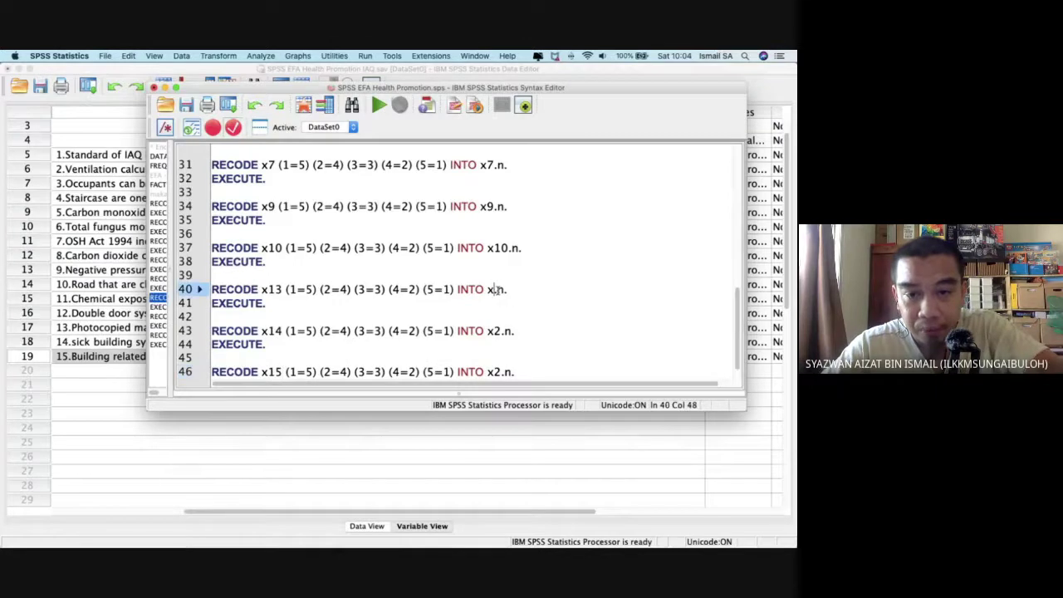
{"action": "type", "text": "13"}
{"action": "key", "text": "Down"}
{"action": "key", "text": "Down"}
{"action": "key", "text": "Down"}
{"action": "key", "text": "BackSpace"}
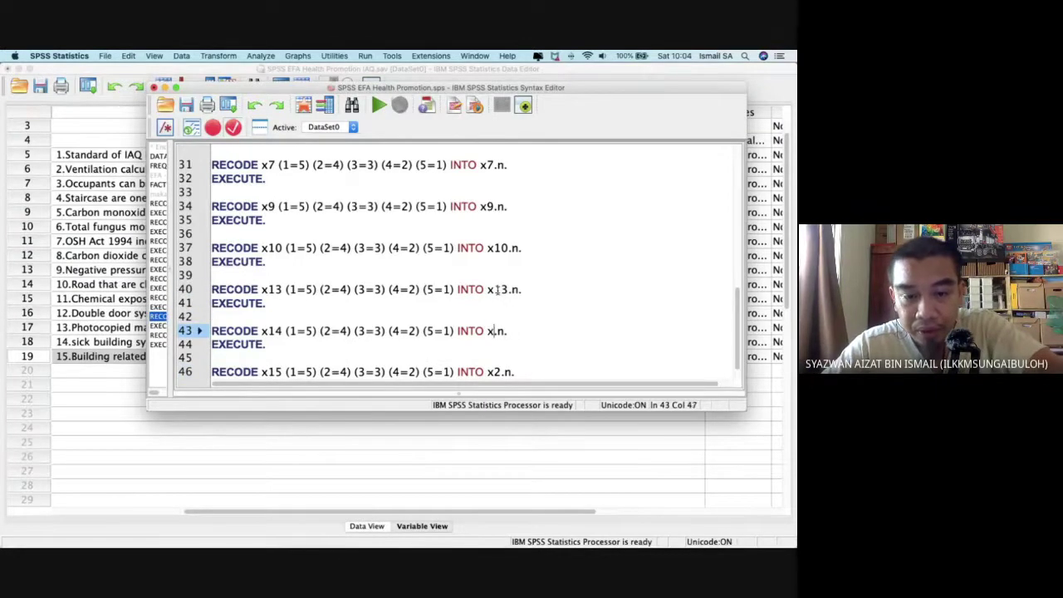
{"action": "type", "text": "14"}
{"action": "key", "text": "Down"}
{"action": "key", "text": "Down"}
{"action": "key", "text": "Down"}
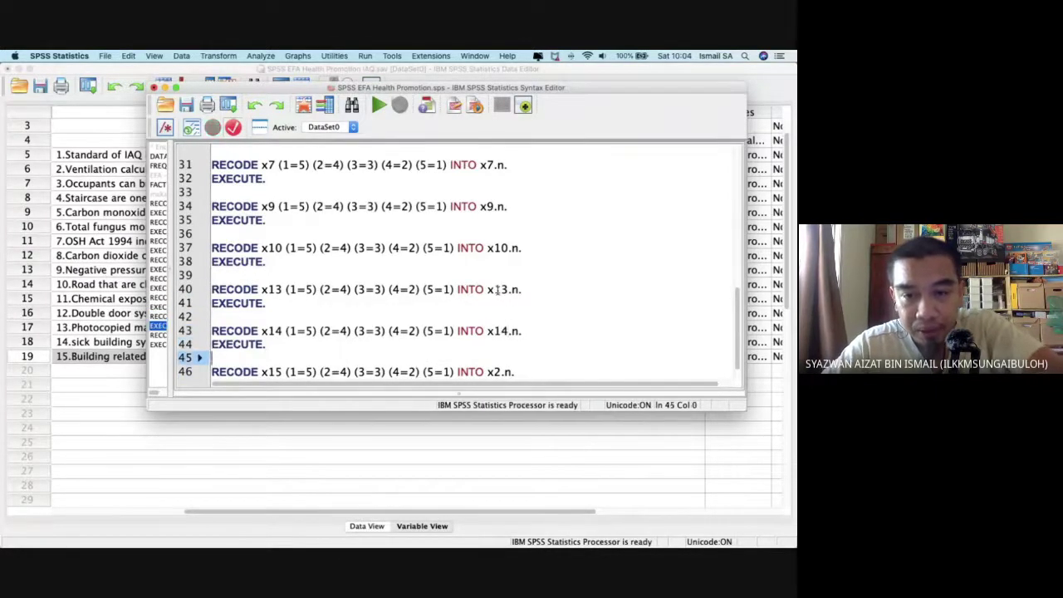
{"action": "key", "text": "BackSpace"}
{"action": "type", "text": "15"}
Run all the RECODE and EXECUTE commands on lines 25 to 47, and return to the syntax file.
{"action": "scroll", "coordinate": [496, 289], "scroll_direction": "down", "scroll_amount": 1}
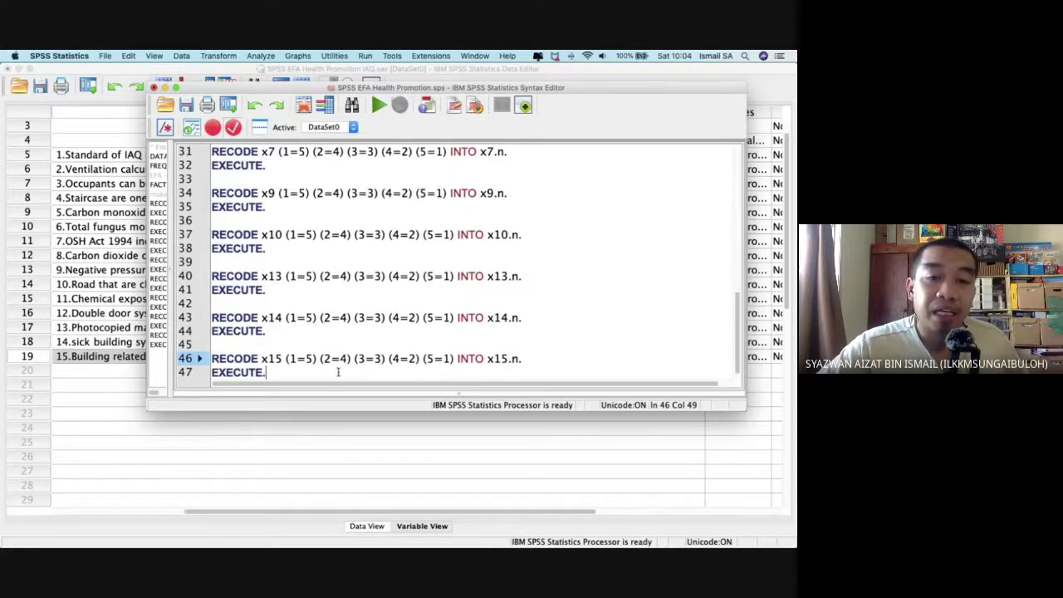
{"action": "left_click_drag", "start_coordinate": [337, 369], "coordinate": [216, 189]}
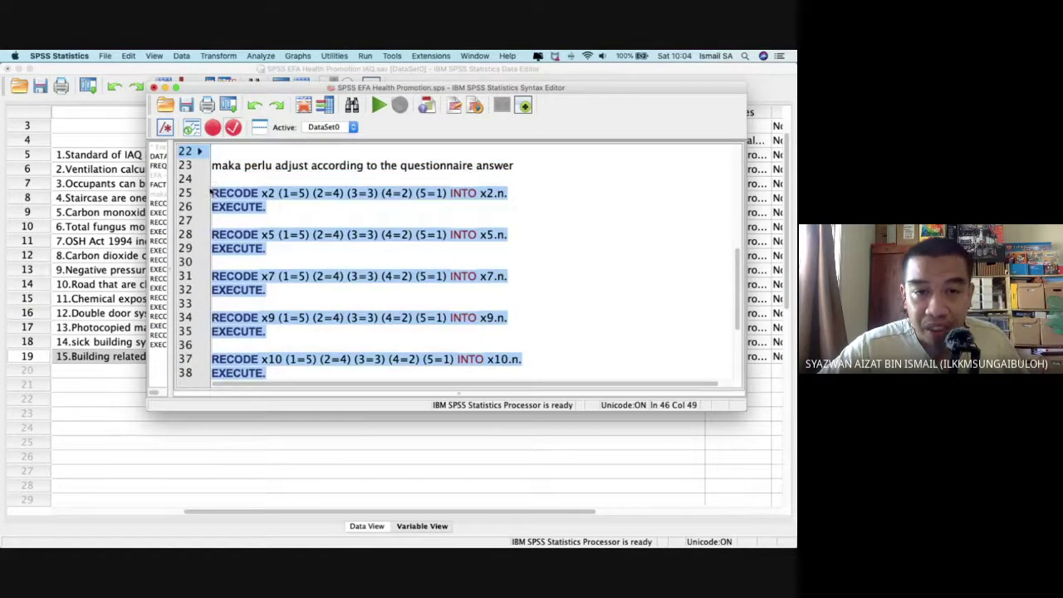
{"action": "left_click", "coordinate": [378, 104]}
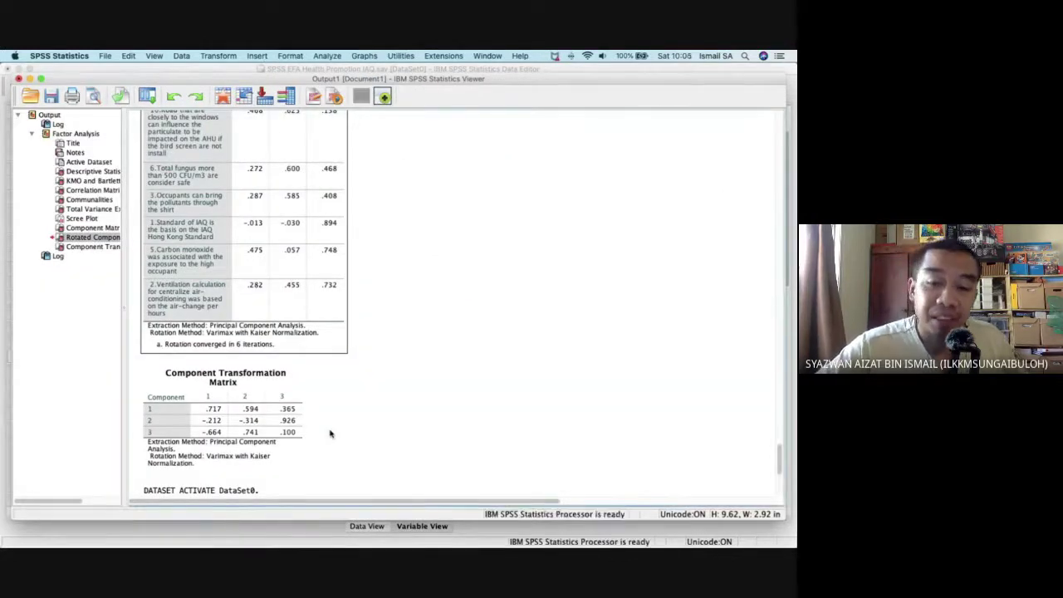
{"action": "key", "text": "ctrl+Up"}
{"action": "left_click", "coordinate": [486, 190]}
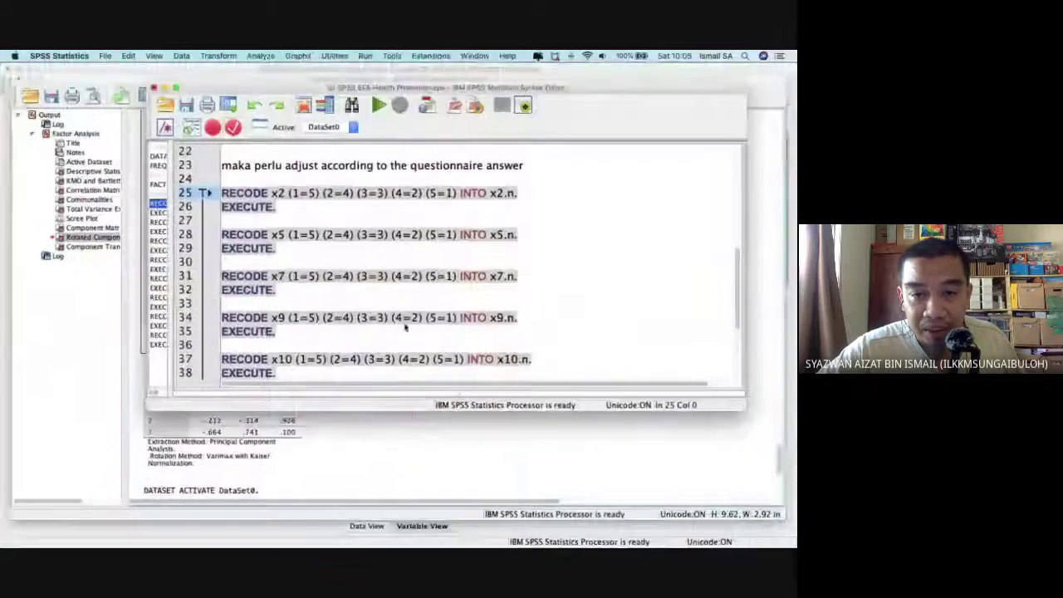
{"action": "scroll", "coordinate": [405, 328], "scroll_direction": "down", "scroll_amount": 5}
{"action": "scroll", "coordinate": [415, 283], "scroll_direction": "up", "scroll_amount": 5}
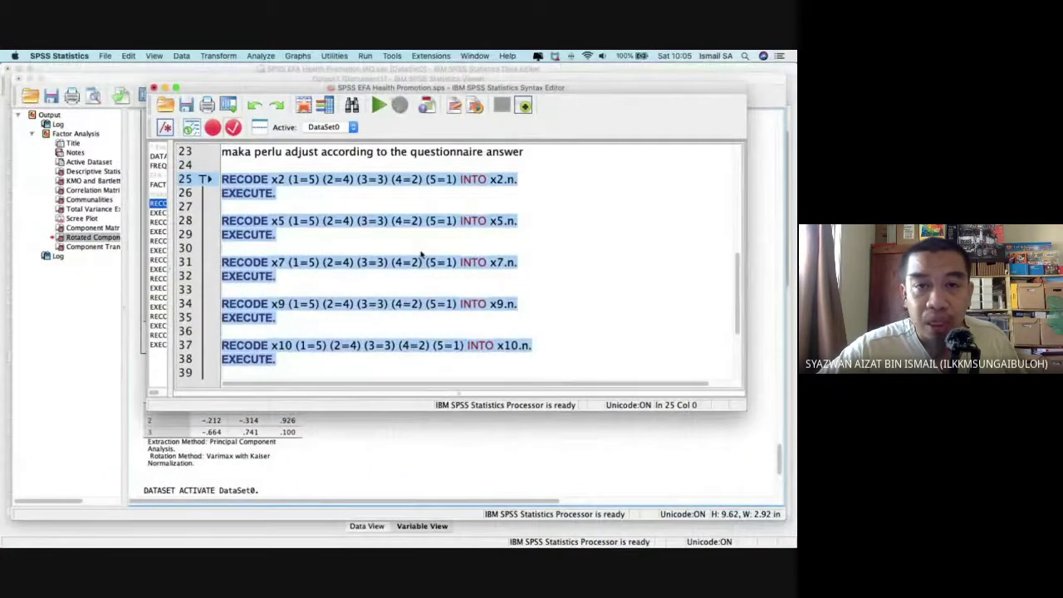
Maximize the syntax window and copy the whole FACTOR command on lines 10 to 21.
{"action": "double_click", "coordinate": [597, 87]}
{"action": "scroll", "coordinate": [457, 191], "scroll_direction": "up", "scroll_amount": 5}
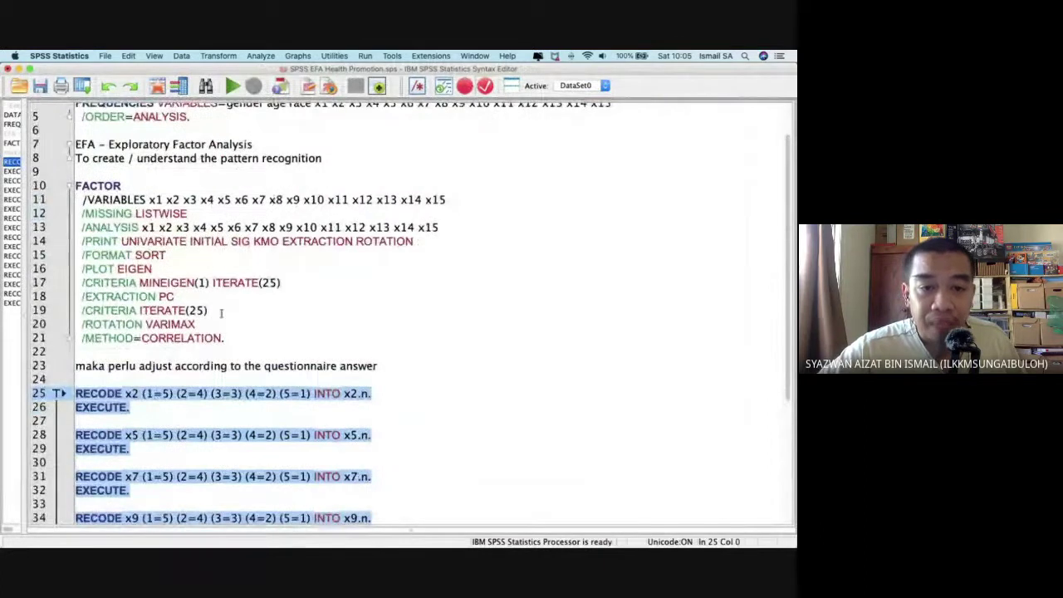
{"action": "left_click_drag", "start_coordinate": [226, 338], "coordinate": [57, 191]}
{"action": "key", "text": "super+c"}
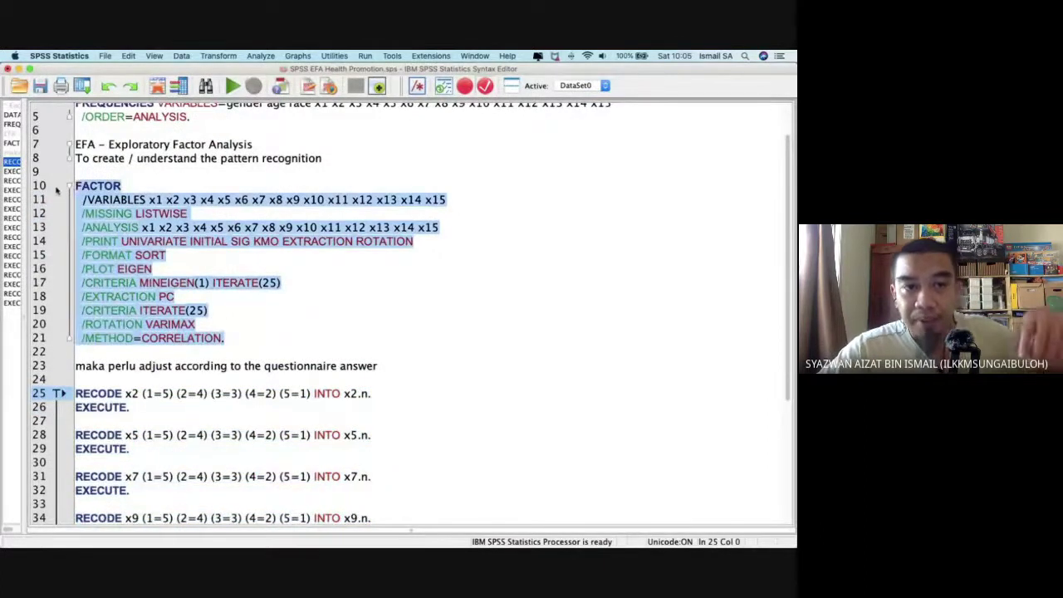
Add the note "re run analysis based on the correct item" on line 50, below the last EXECUTE command.
{"action": "scroll", "coordinate": [165, 297], "scroll_direction": "down", "scroll_amount": 5}
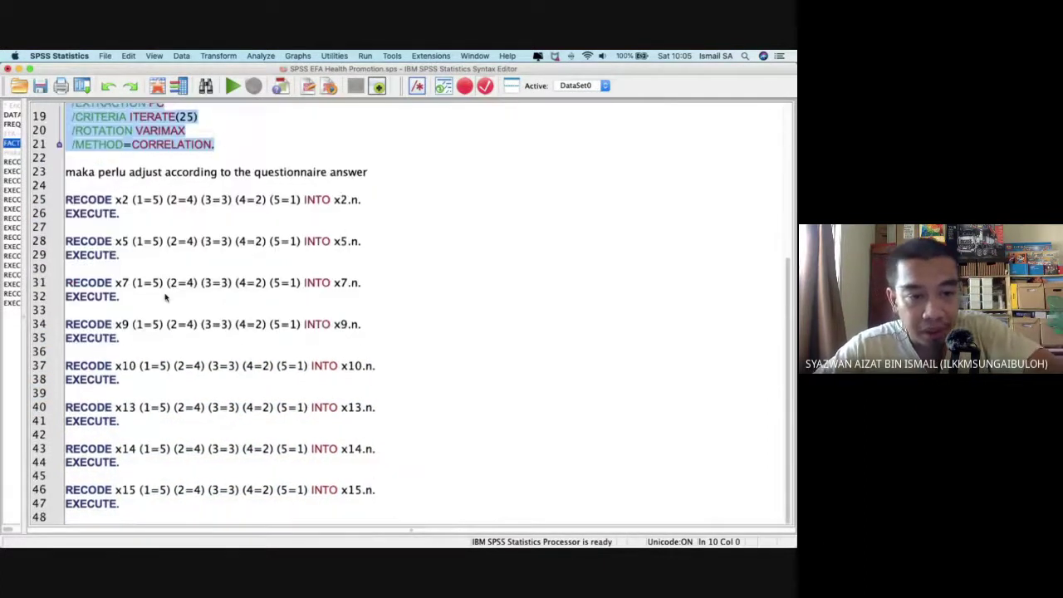
{"action": "left_click", "coordinate": [157, 514]}
{"action": "key", "text": "Return"}
{"action": "key", "text": "Return"}
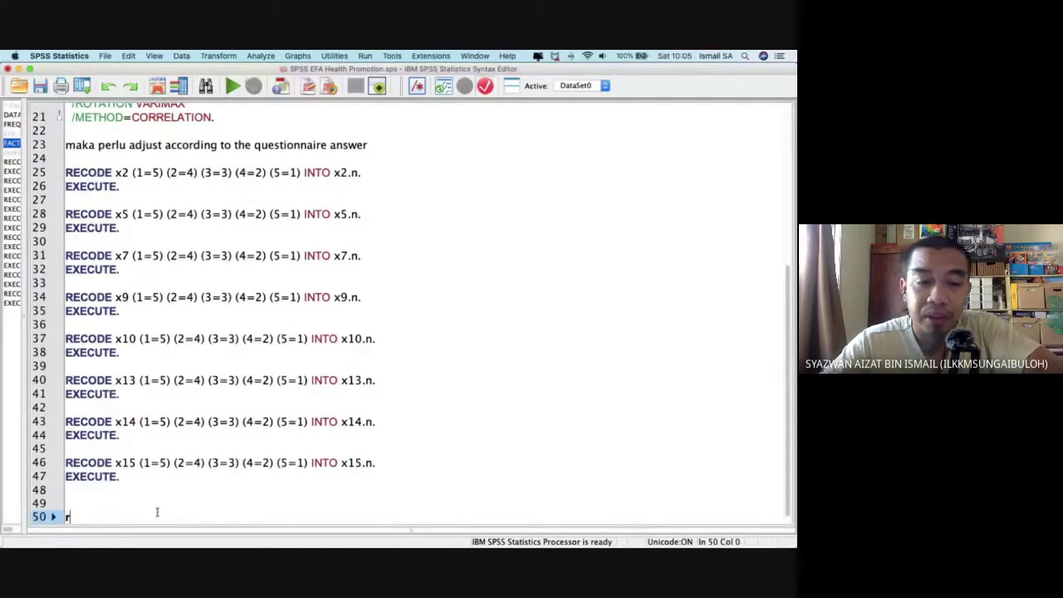
{"action": "type", "text": "re run anal"}
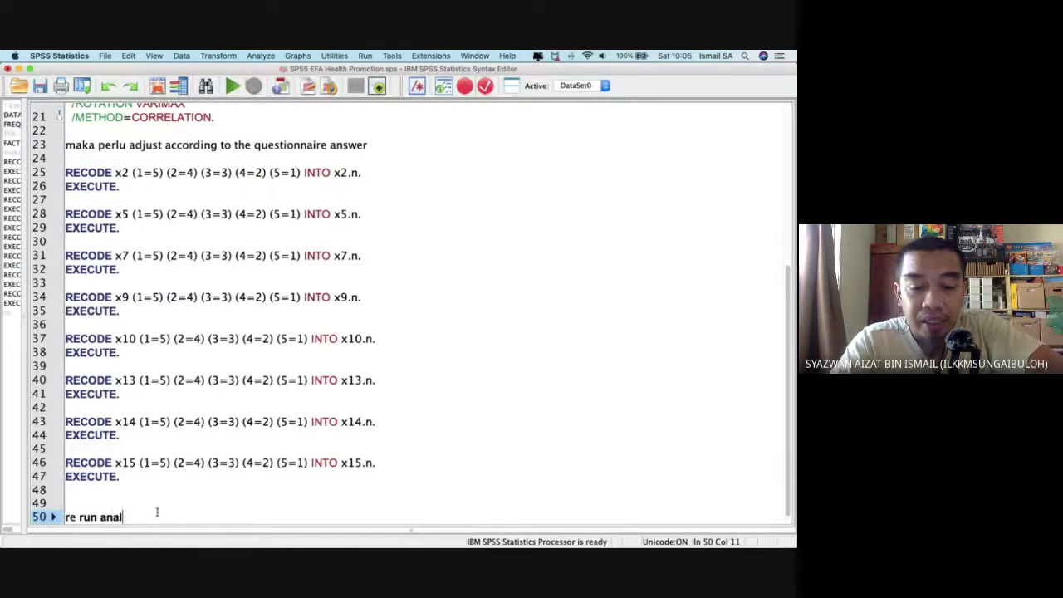
{"action": "type", "text": "ysis based on the"}
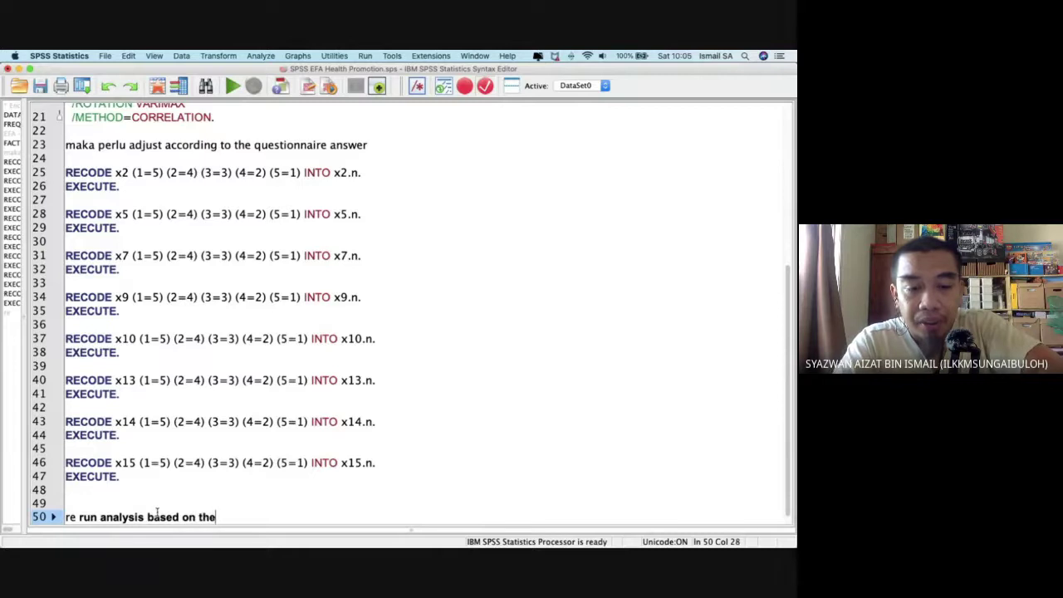
{"action": "type", "text": " correct"}
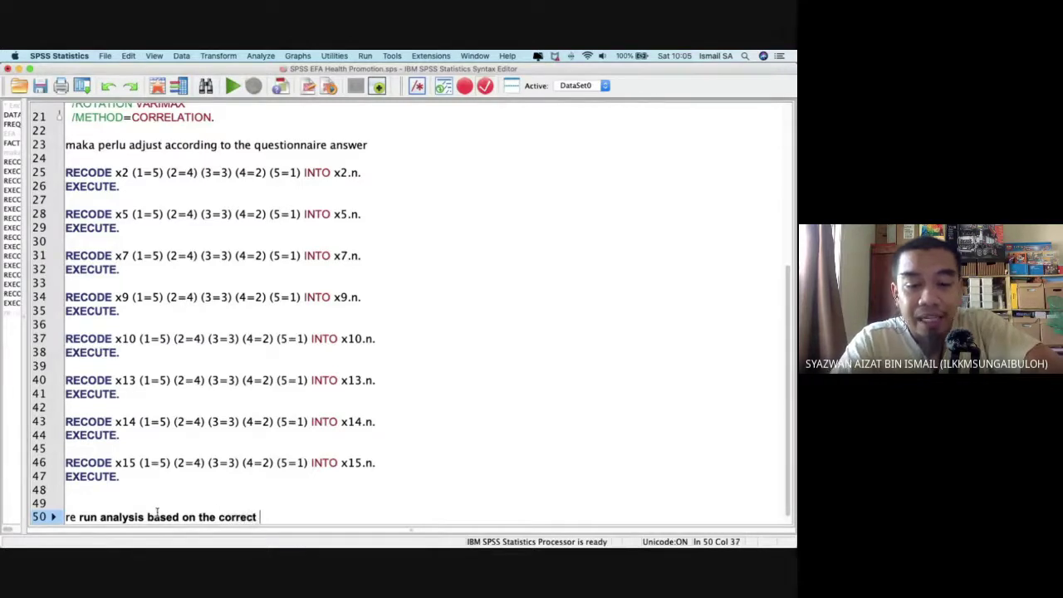
{"action": "type", "text": " item"}
Paste the copied FACTOR command below the re-run note, separated by a blank line.
{"action": "key", "text": "Return"}
{"action": "key", "text": "Return"}
{"action": "key", "text": "super+v"}
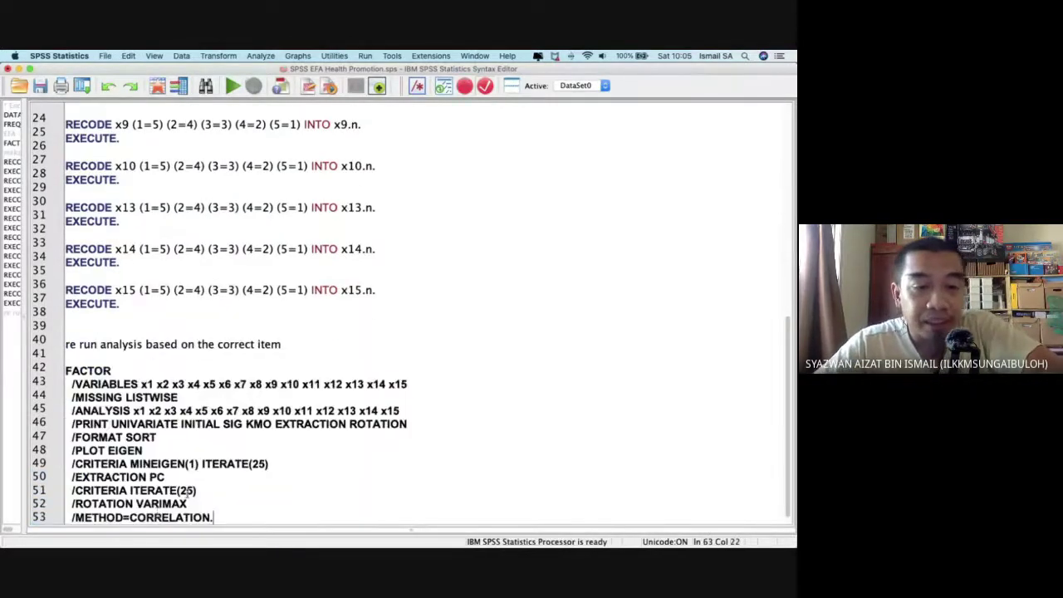
In the pasted FACTOR command's VARIABLES list, change x2, x5 and x7 to x2.n, x5.n and x7.n.
{"action": "left_click", "coordinate": [169, 384]}
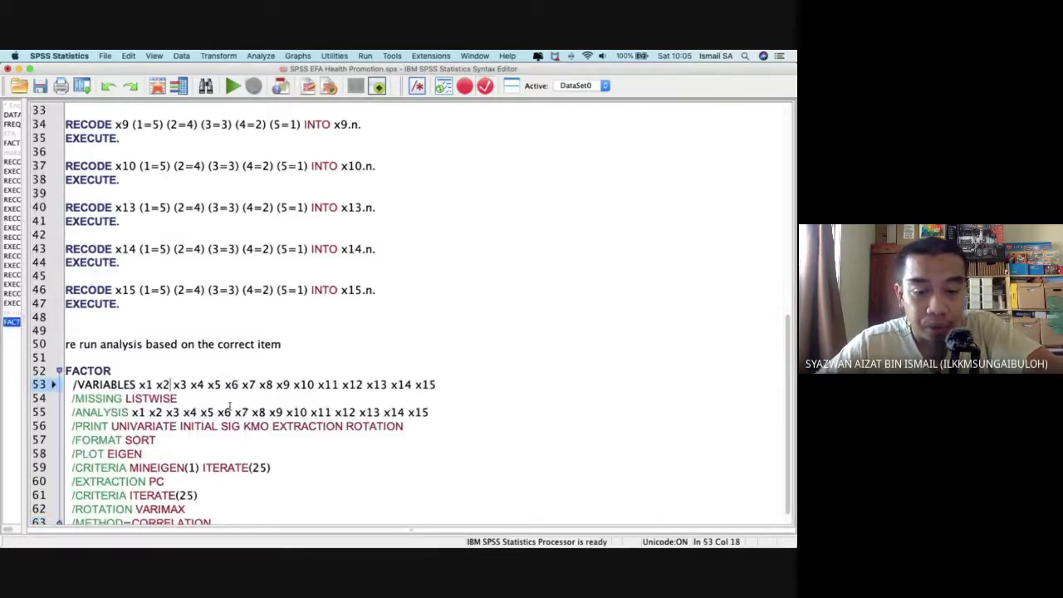
{"action": "type", "text": ".n"}
{"action": "key", "text": "Right"}
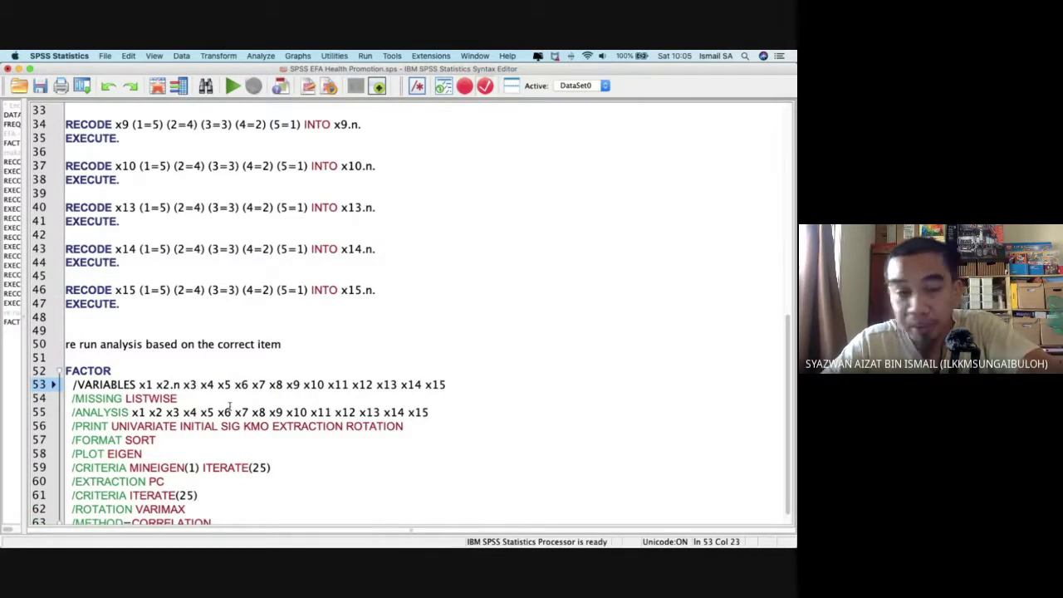
{"action": "key", "text": "Right"}
{"action": "key", "text": "Right"}
{"action": "key", "text": "Right"}
{"action": "type", "text": ".n"}
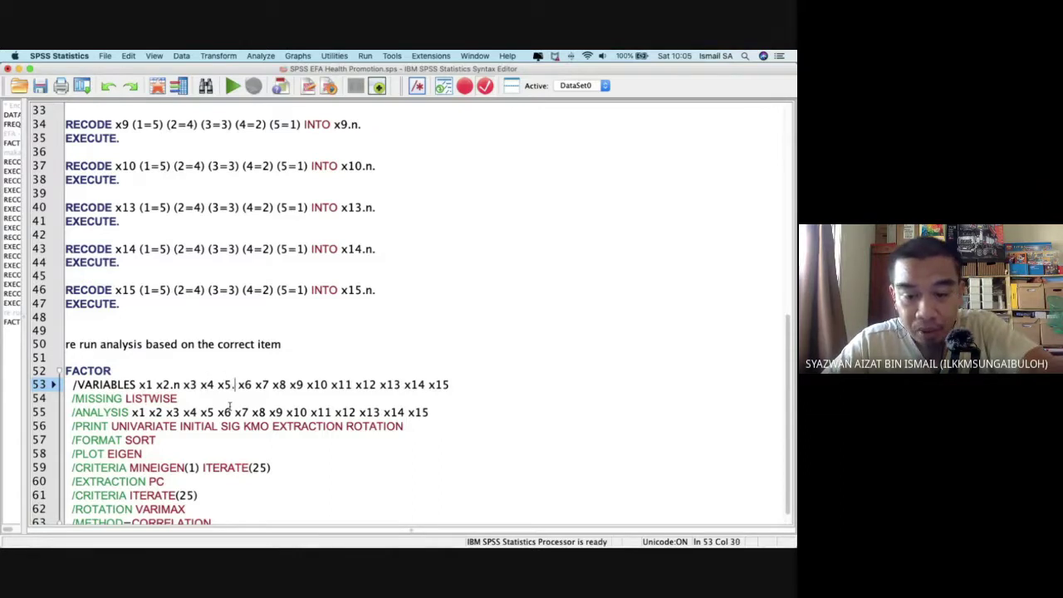
{"action": "key", "text": "Right"}
{"action": "key", "text": "Right"}
{"action": "key", "text": "Right"}
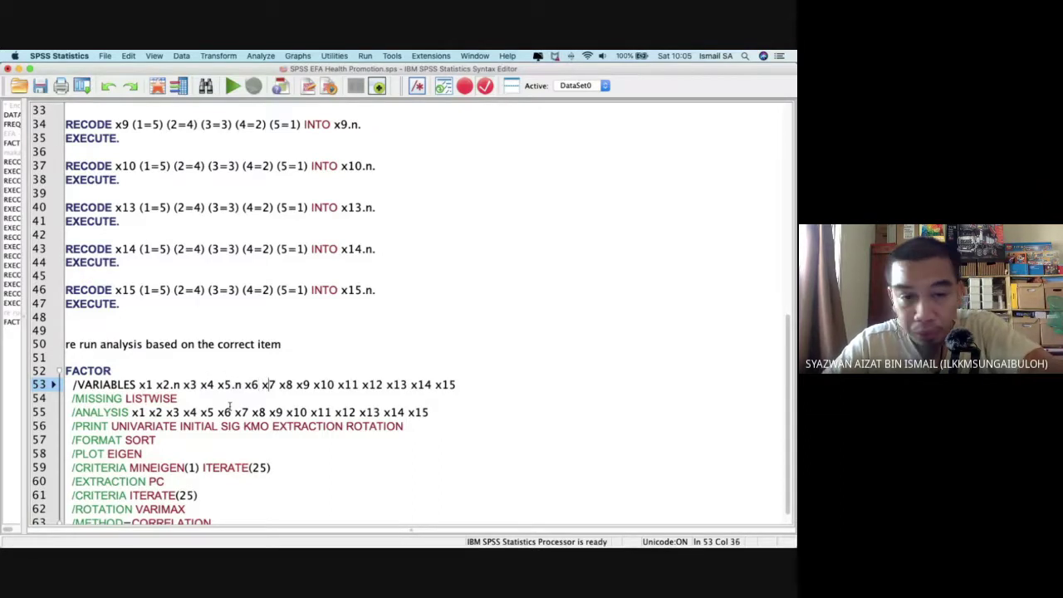
{"action": "key", "text": "Right"}
{"action": "type", "text": ".n"}
In the pasted FACTOR command's VARIABLES list, change x9 and x10 to x9.n and x10.n.
{"action": "key", "text": "Right"}
{"action": "key", "text": "Right"}
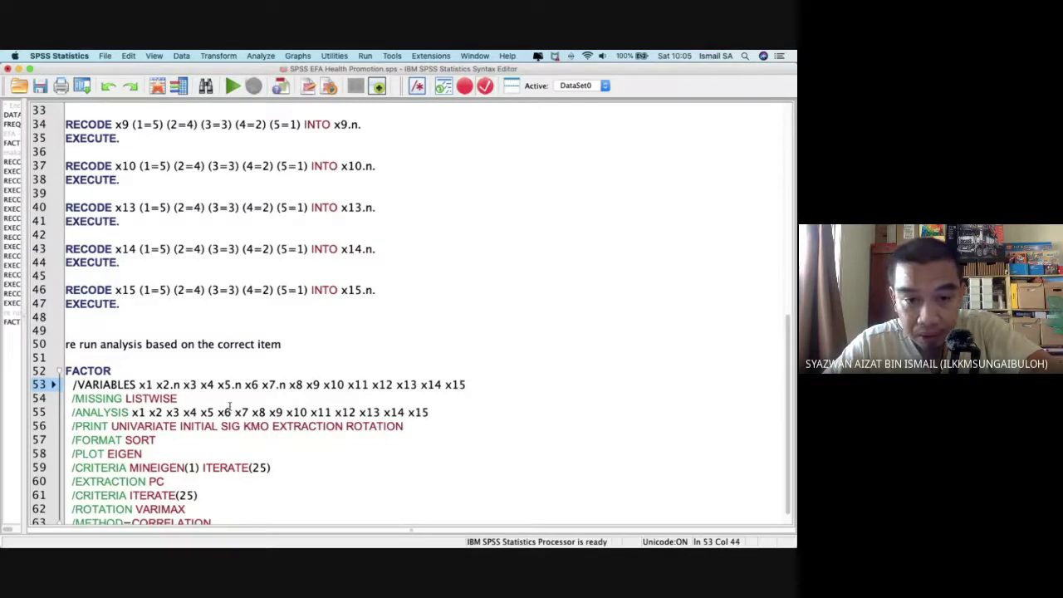
{"action": "type", "text": ".n"}
{"action": "key", "text": "Right"}
{"action": "key", "text": "Right"}
{"action": "key", "text": "Right"}
{"action": "key", "text": "Right"}
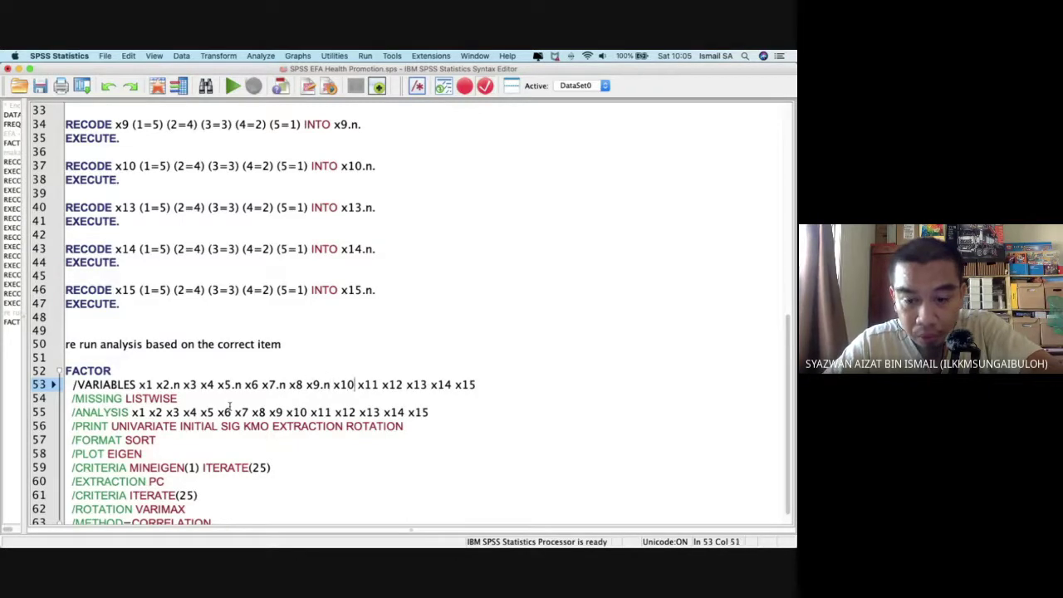
{"action": "type", "text": ".n"}
Change x13, x14 and x15 to x13.n, x14.n and x15.n in the same VARIABLES list on line 53.
{"action": "key", "text": "Right"}
{"action": "key", "text": "Right"}
{"action": "key", "text": "Right"}
{"action": "key", "text": "Right"}
{"action": "key", "text": "Right"}
{"action": "key", "text": "Right"}
{"action": "key", "text": "Right"}
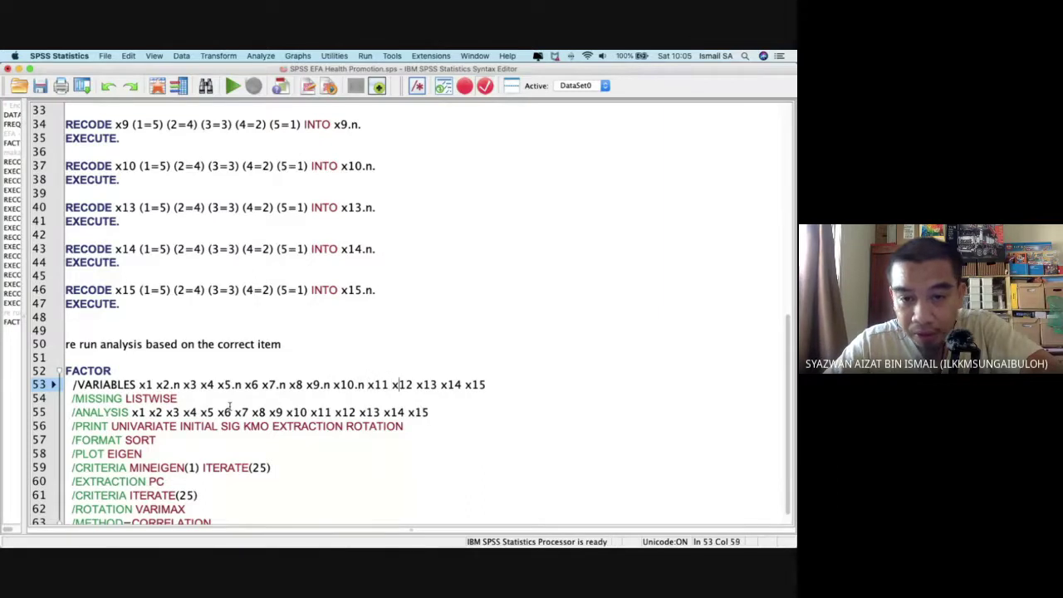
{"action": "type", "text": ".n"}
{"action": "key", "text": "Right"}
{"action": "key", "text": "Right"}
{"action": "key", "text": "Right"}
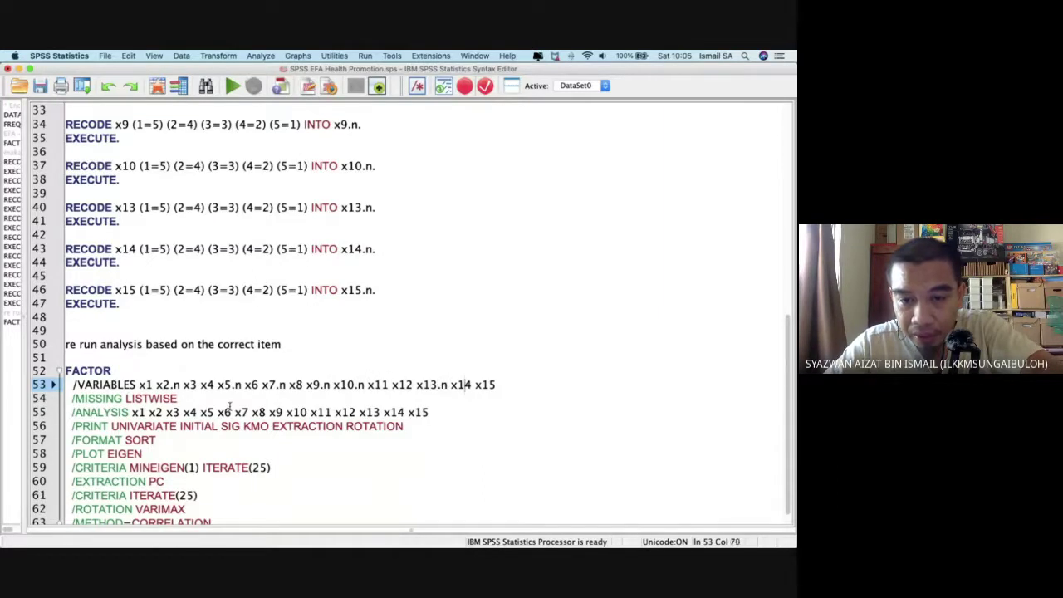
{"action": "type", "text": ".n"}
{"action": "key", "text": "Right"}
{"action": "key", "text": "Right"}
{"action": "key", "text": "Right"}
{"action": "key", "text": "Right"}
{"action": "type", "text": ".n"}
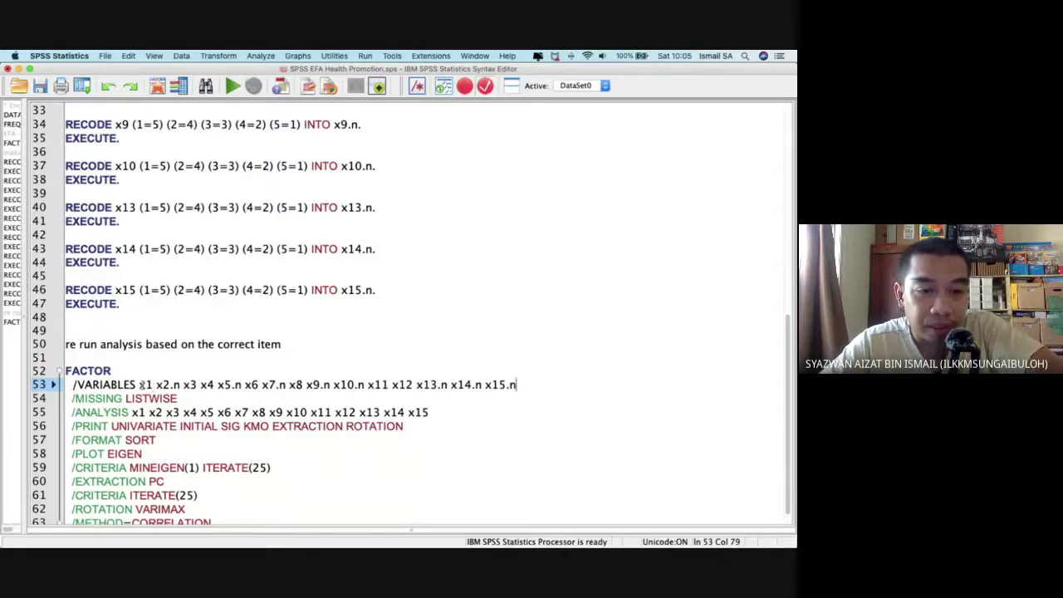
Copy the updated variable list from line 53 and replace the ANALYSIS variable list on line 55 with it.
{"action": "left_click_drag", "start_coordinate": [140, 384], "coordinate": [516, 385]}
{"action": "key", "text": "super+c"}
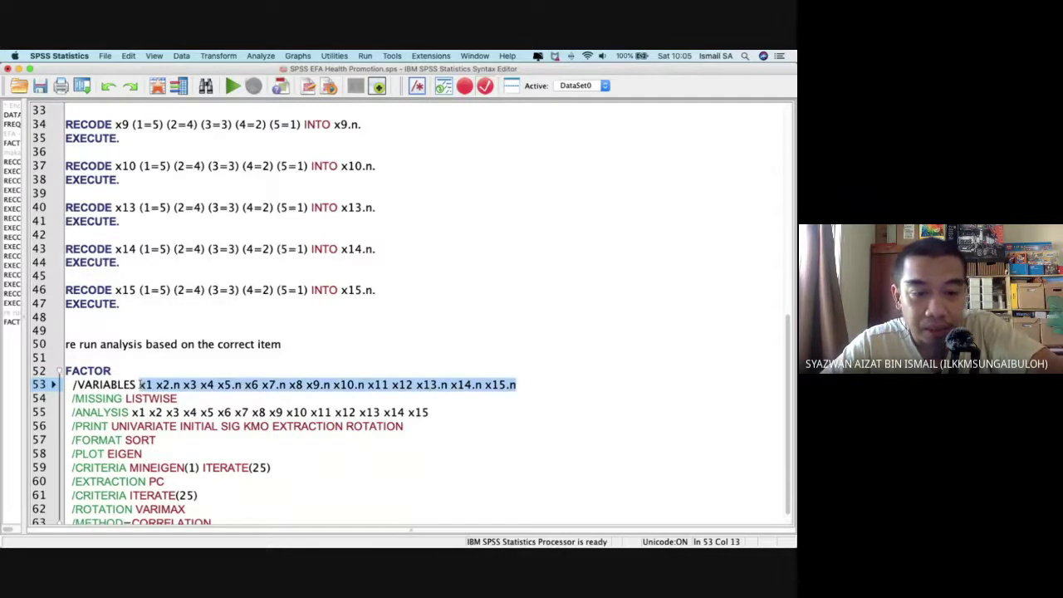
{"action": "double_click", "coordinate": [320, 411]}
{"action": "left_click_drag", "start_coordinate": [415, 409], "coordinate": [133, 412]}
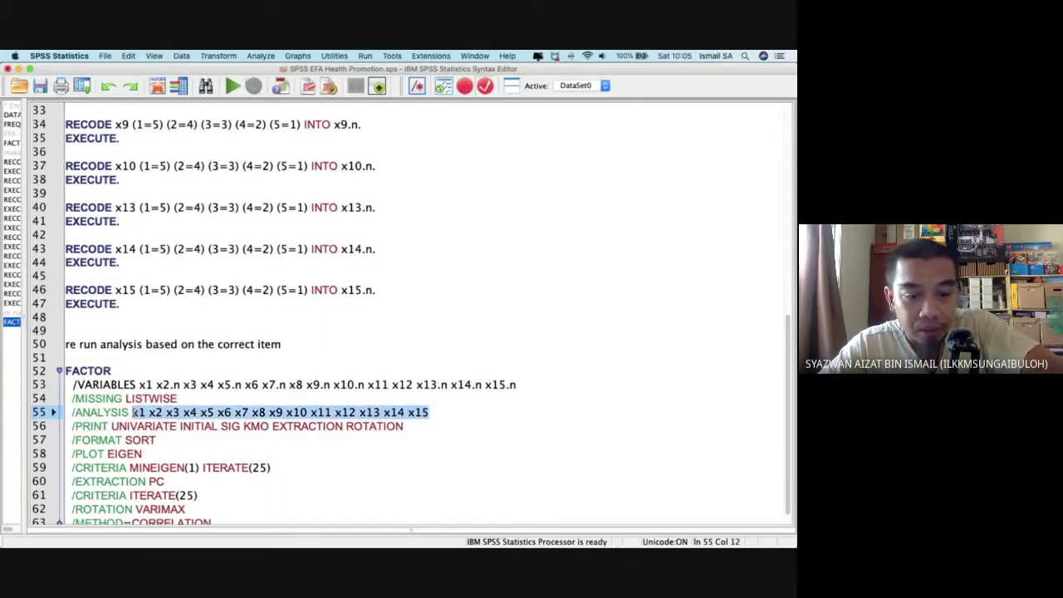
{"action": "key", "text": "super+v"}
Run the new FACTOR command on lines 52 to 63.
{"action": "scroll", "coordinate": [349, 349], "scroll_direction": "up", "scroll_amount": 6}
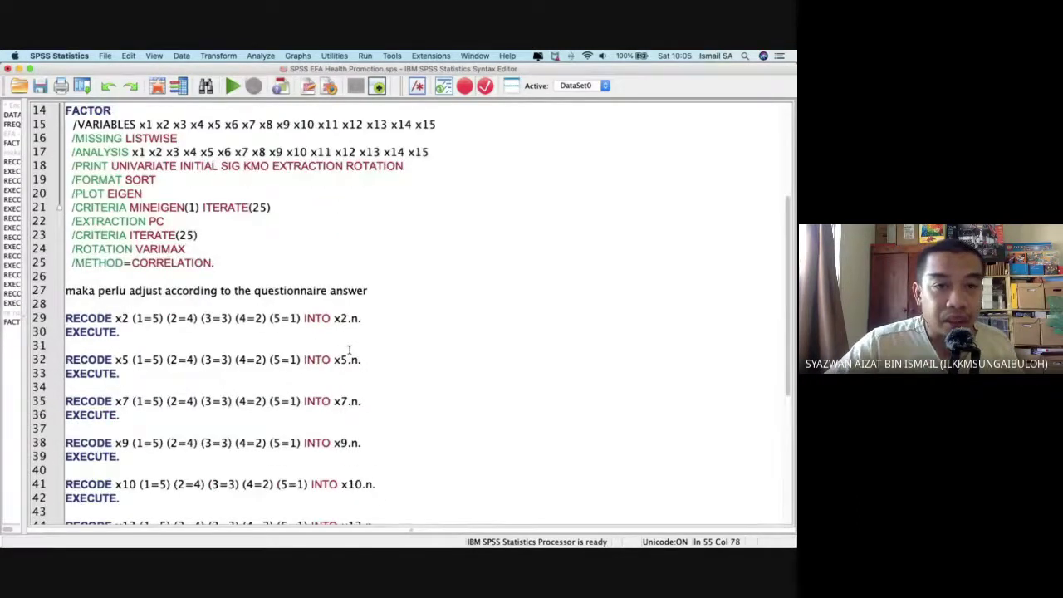
{"action": "scroll", "coordinate": [350, 349], "scroll_direction": "up", "scroll_amount": 4}
{"action": "scroll", "coordinate": [349, 349], "scroll_direction": "down", "scroll_amount": 8}
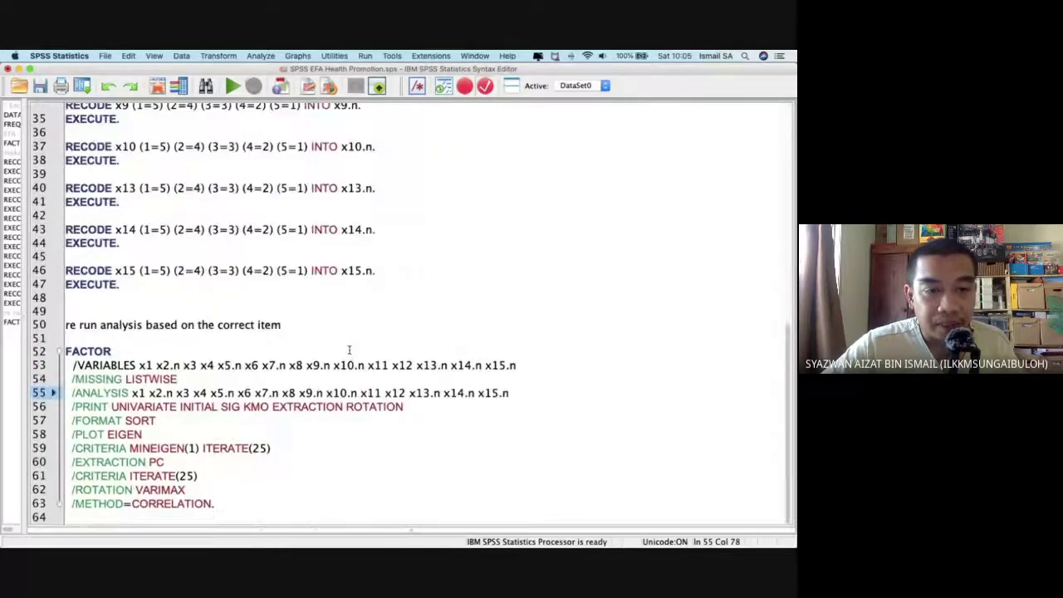
{"action": "left_click_drag", "start_coordinate": [249, 505], "coordinate": [46, 352]}
{"action": "key", "text": "super+r"}
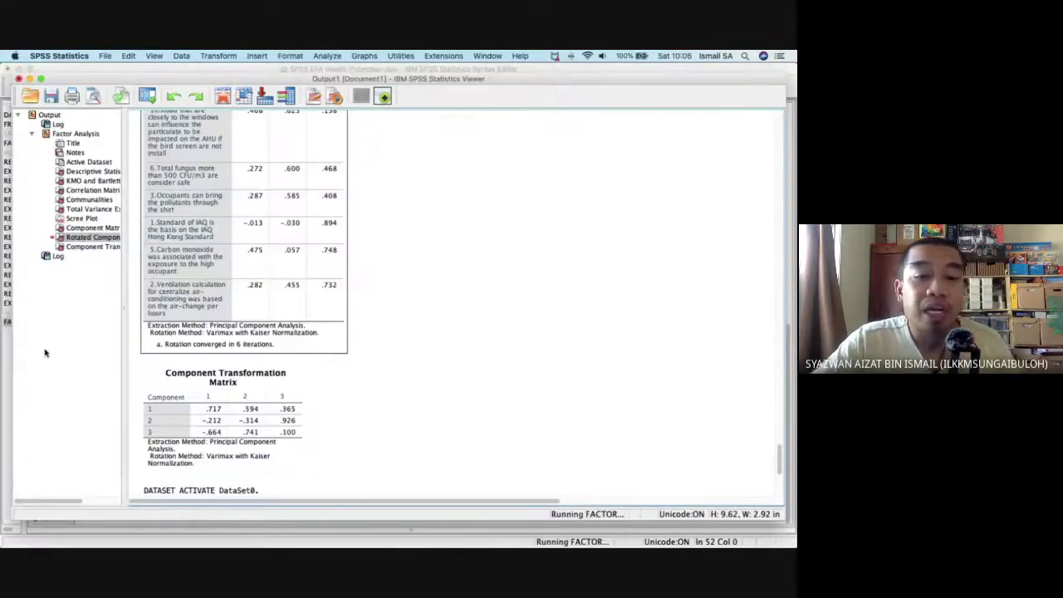
Examine the new factor analysis output from Descriptive Statistics and the KMO test through Total Variance Explained to the Rotated Component Matrix.
{"action": "scroll", "coordinate": [300, 446], "scroll_direction": "down", "scroll_amount": 5}
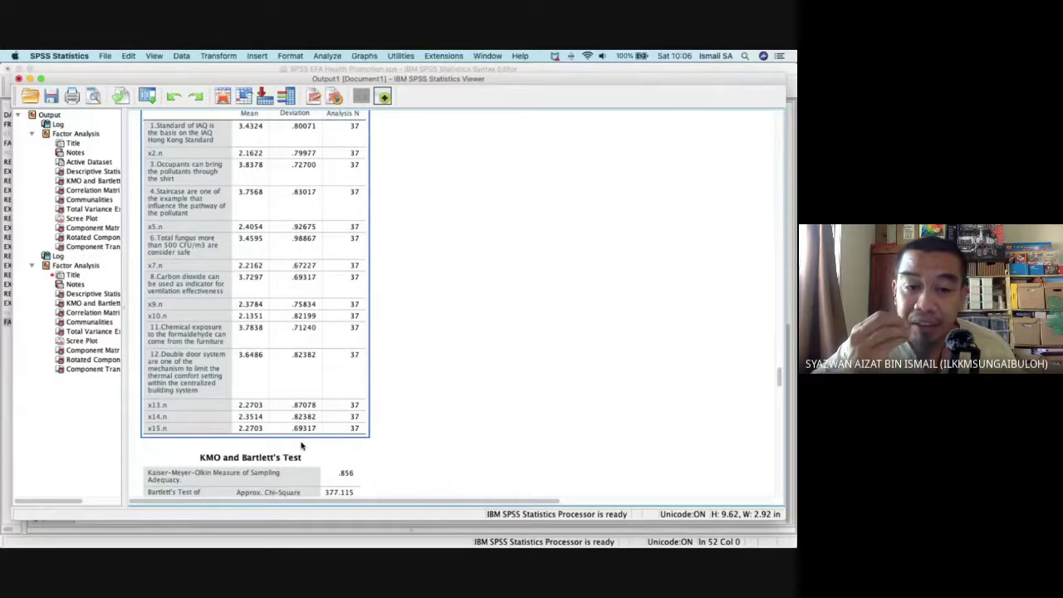
{"action": "scroll", "coordinate": [308, 280], "scroll_direction": "up", "scroll_amount": 3}
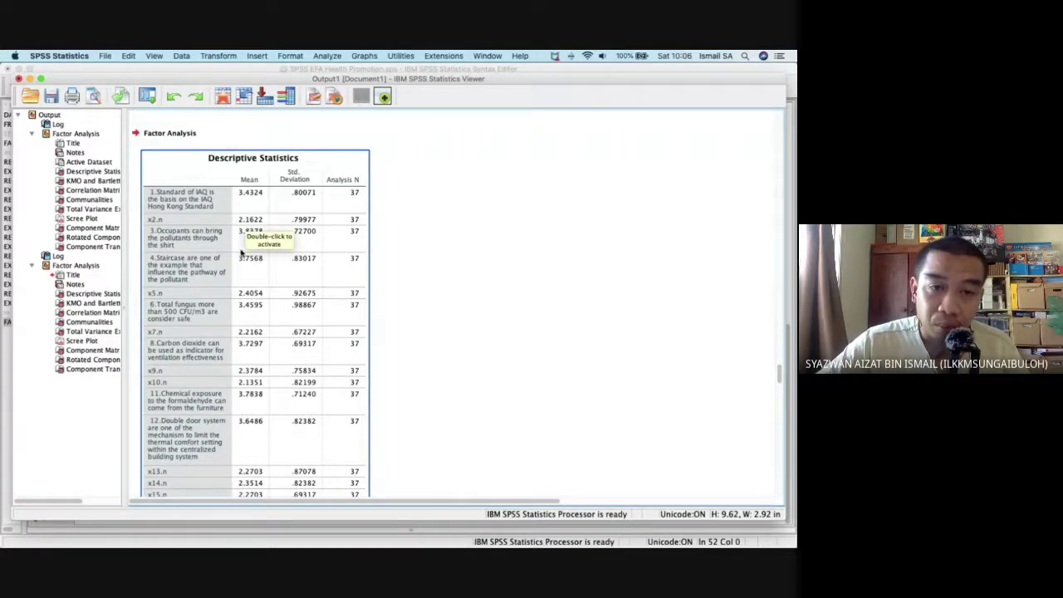
{"action": "scroll", "coordinate": [246, 283], "scroll_direction": "down", "scroll_amount": 8}
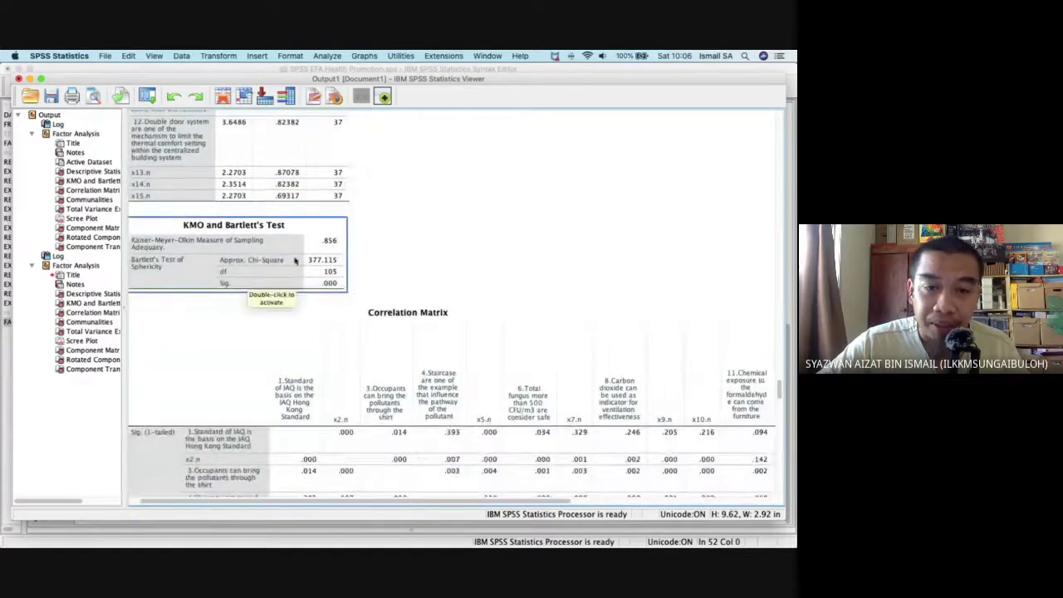
{"action": "scroll", "coordinate": [303, 268], "scroll_direction": "down", "scroll_amount": 1}
{"action": "left_click", "coordinate": [303, 268]}
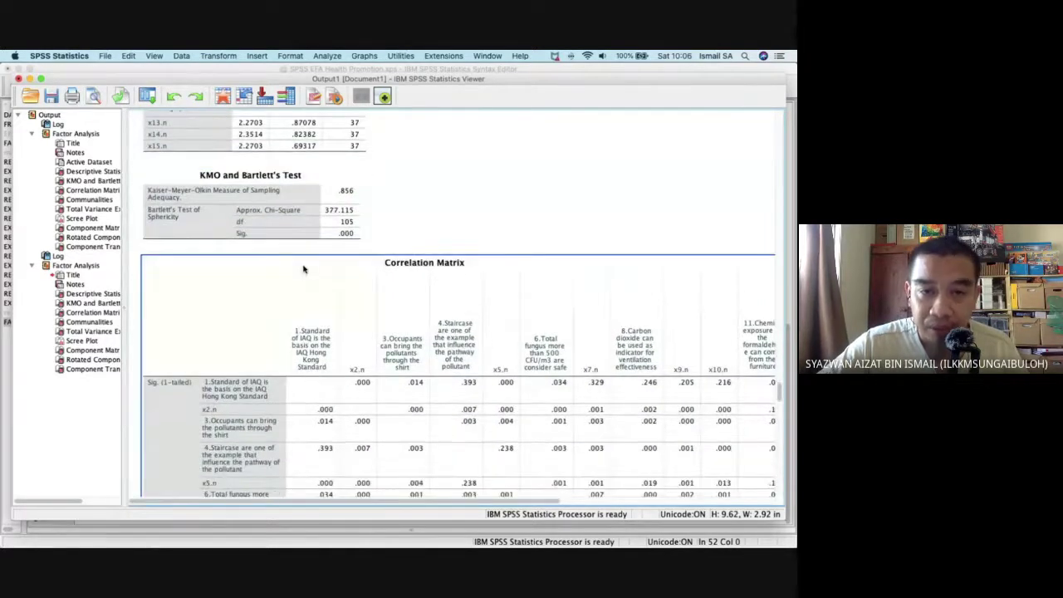
{"action": "scroll", "coordinate": [303, 268], "scroll_direction": "down", "scroll_amount": 15}
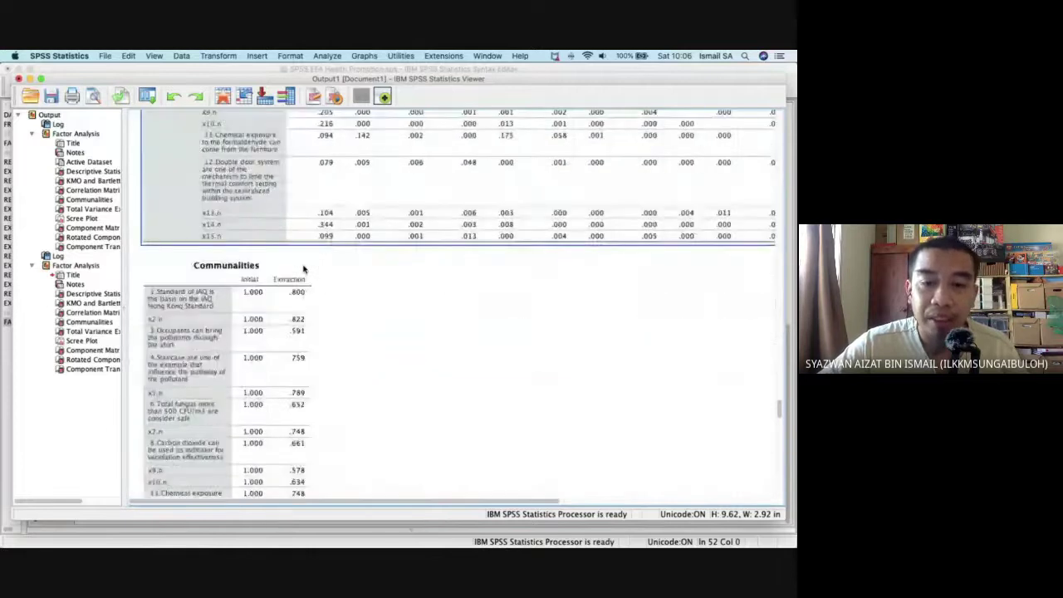
{"action": "left_click", "coordinate": [303, 268]}
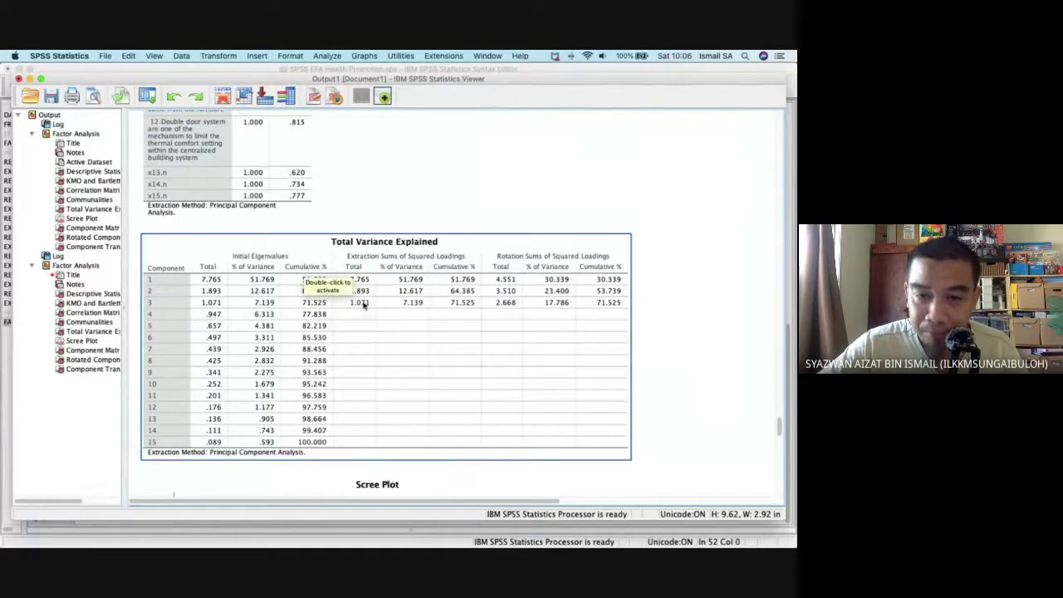
{"action": "scroll", "coordinate": [357, 314], "scroll_direction": "down", "scroll_amount": 20}
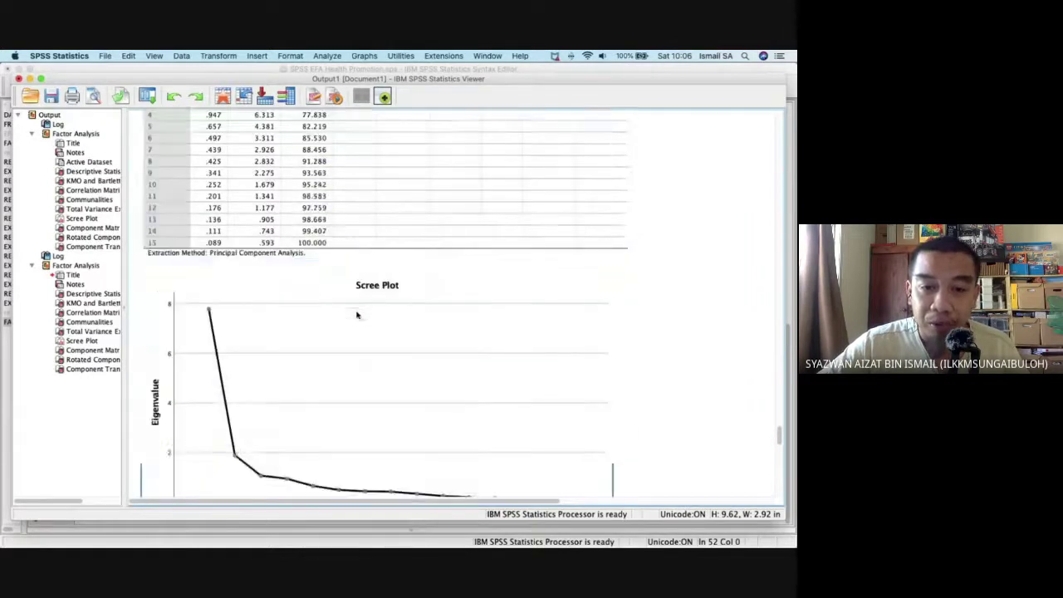
{"action": "scroll", "coordinate": [357, 314], "scroll_direction": "down", "scroll_amount": 3}
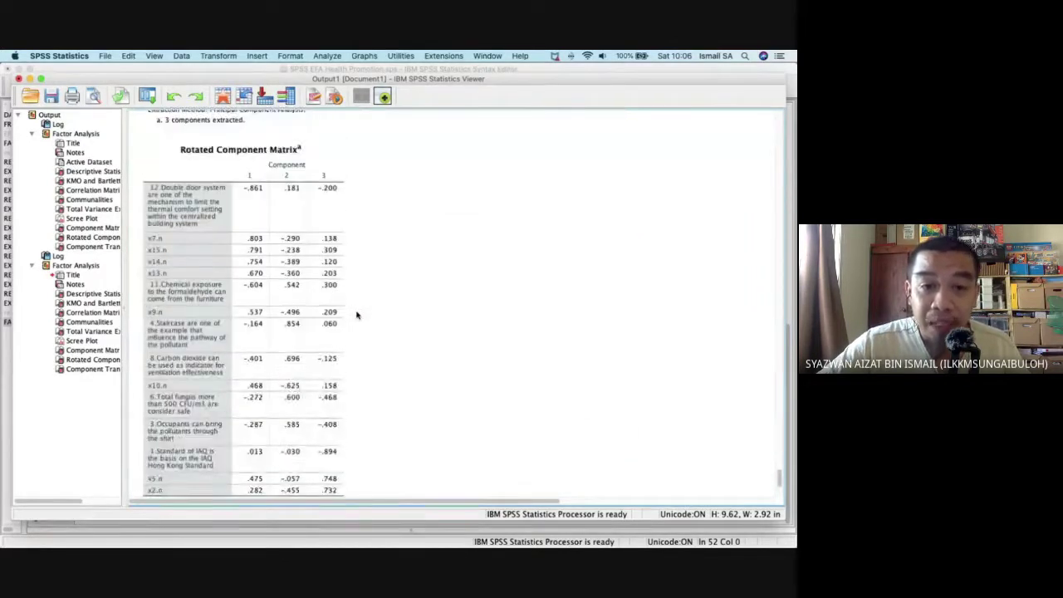
{"action": "left_click", "coordinate": [258, 327]}
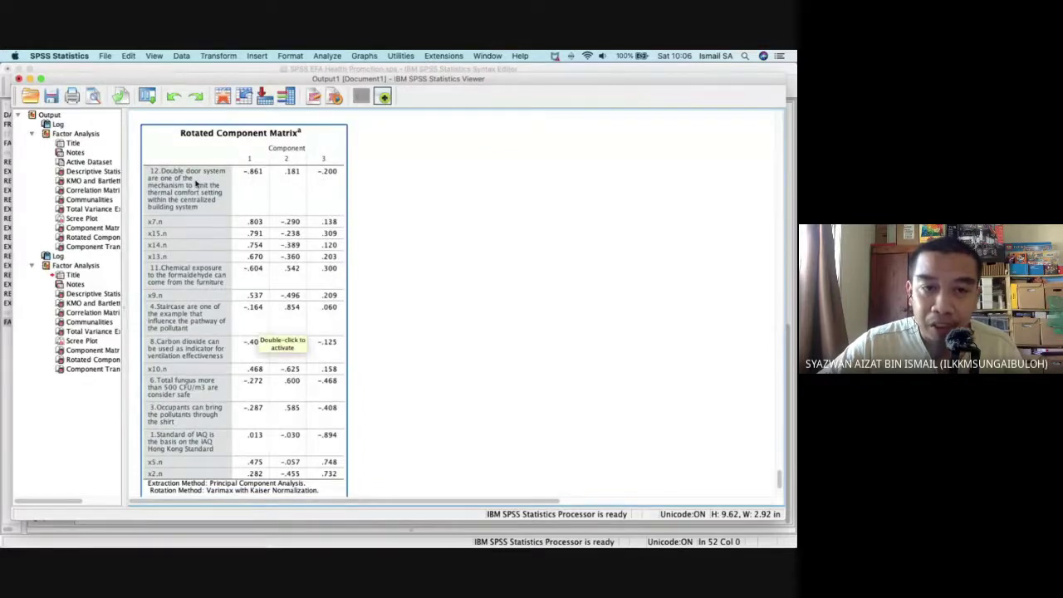
Check the negatively worded item labels in the Data Editor's variable list against the loadings in the new Rotated Component Matrix.
{"action": "key", "text": "ctrl+Up"}
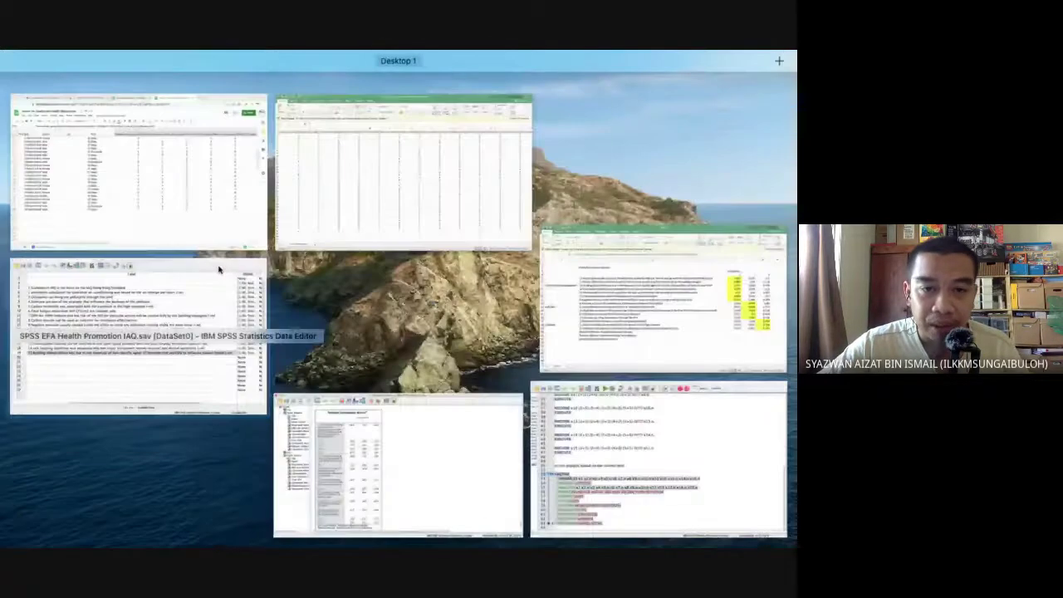
{"action": "left_click", "coordinate": [226, 268]}
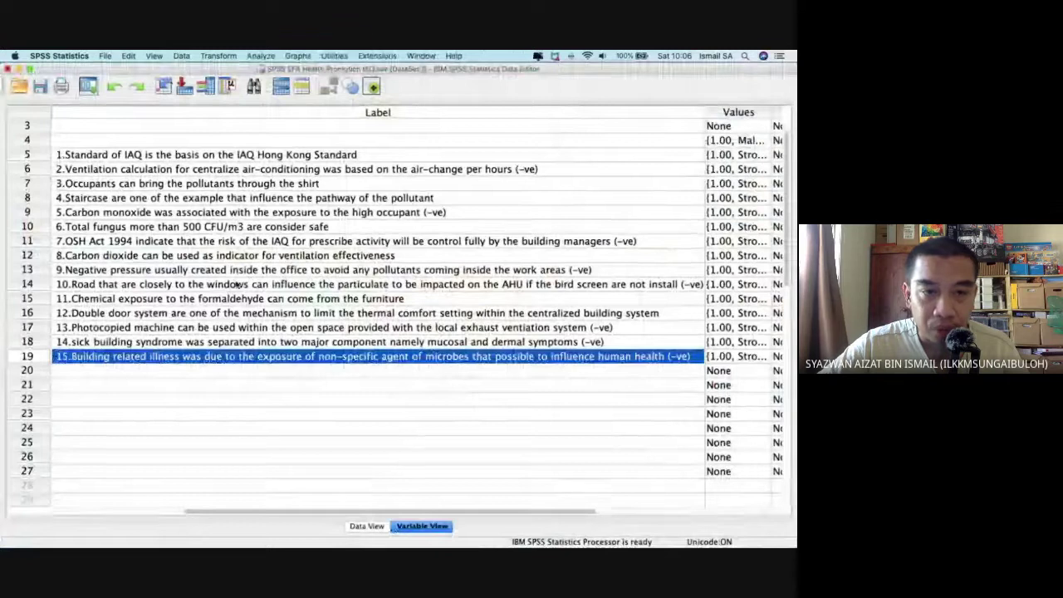
{"action": "key", "text": "ctrl+Up"}
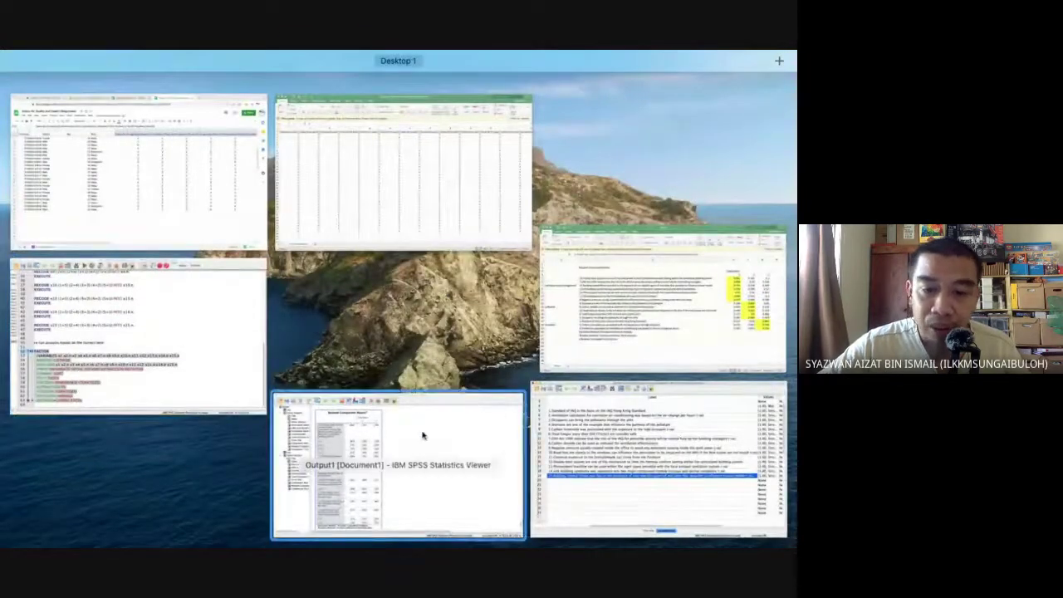
{"action": "left_click", "coordinate": [455, 435]}
{"action": "scroll", "coordinate": [398, 366], "scroll_direction": "down", "scroll_amount": 3}
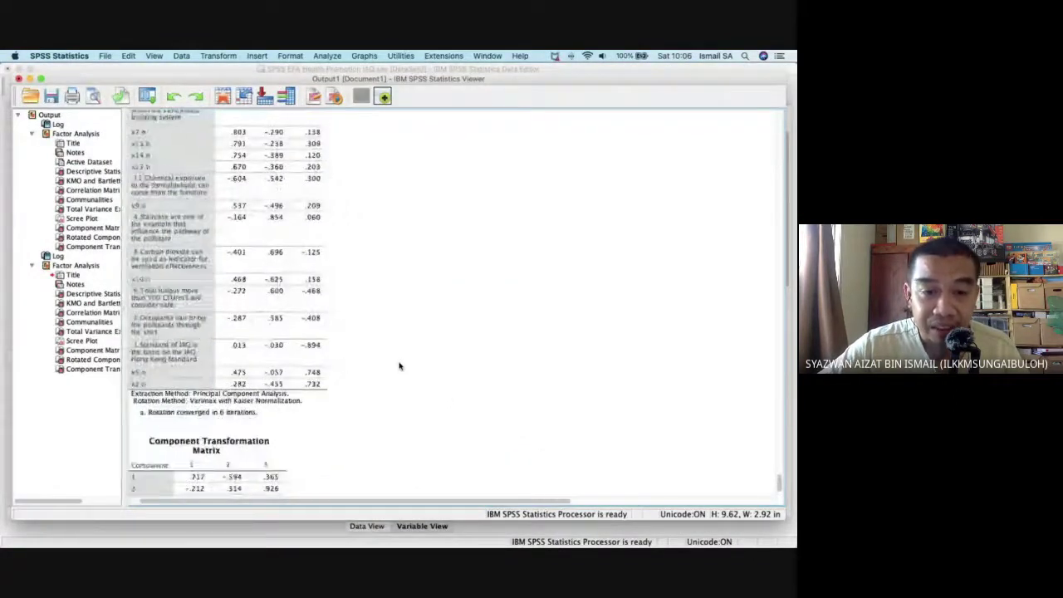
{"action": "left_click", "coordinate": [322, 371]}
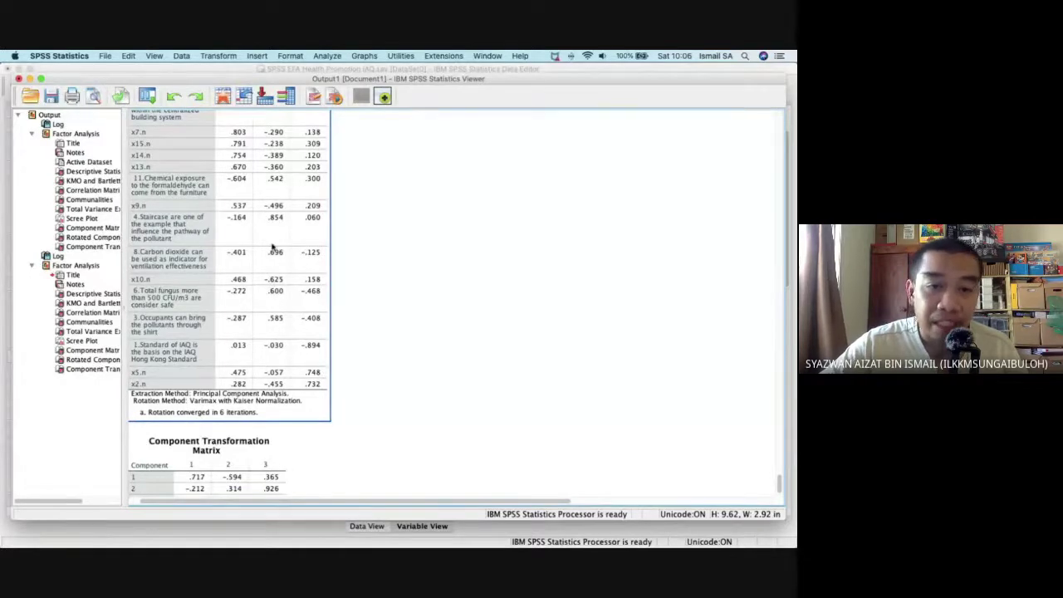
{"action": "scroll", "coordinate": [271, 239], "scroll_direction": "up", "scroll_amount": 3}
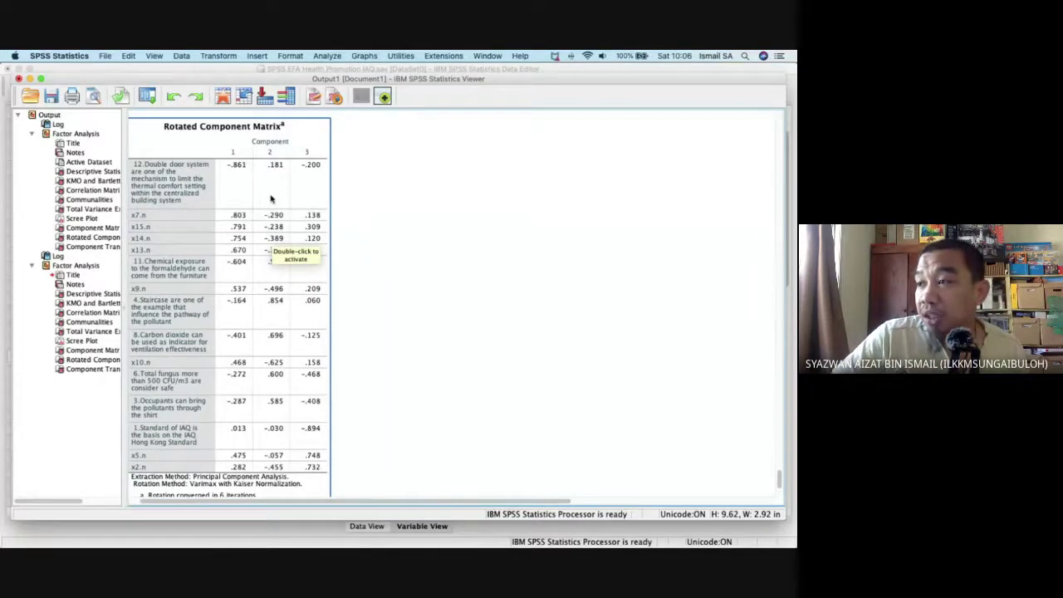
Copy the new Rotated Component Matrix table from the output.
{"action": "left_click", "coordinate": [145, 114]}
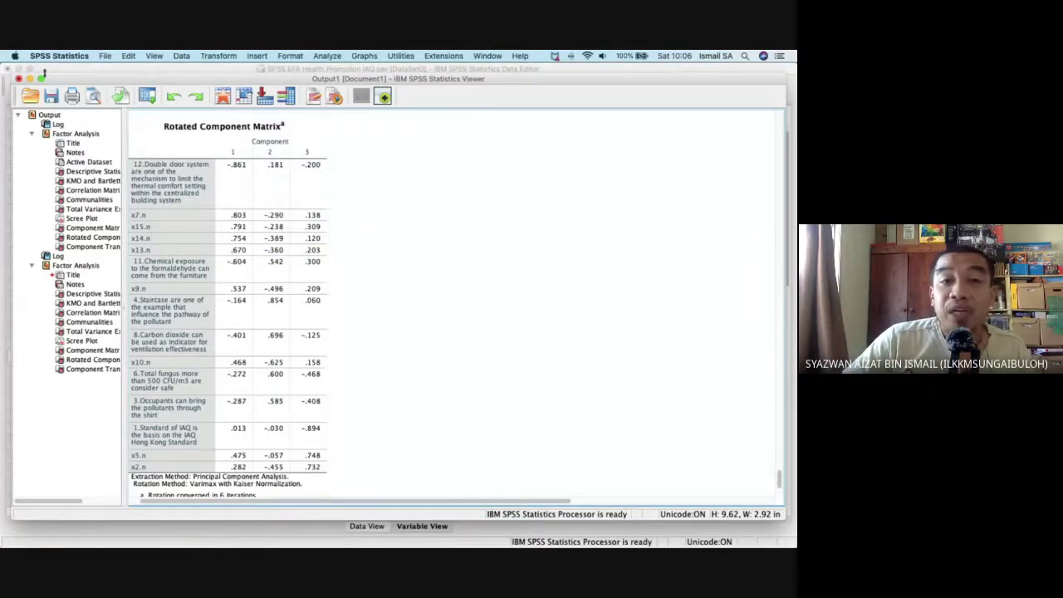
{"action": "right_click", "coordinate": [244, 202]}
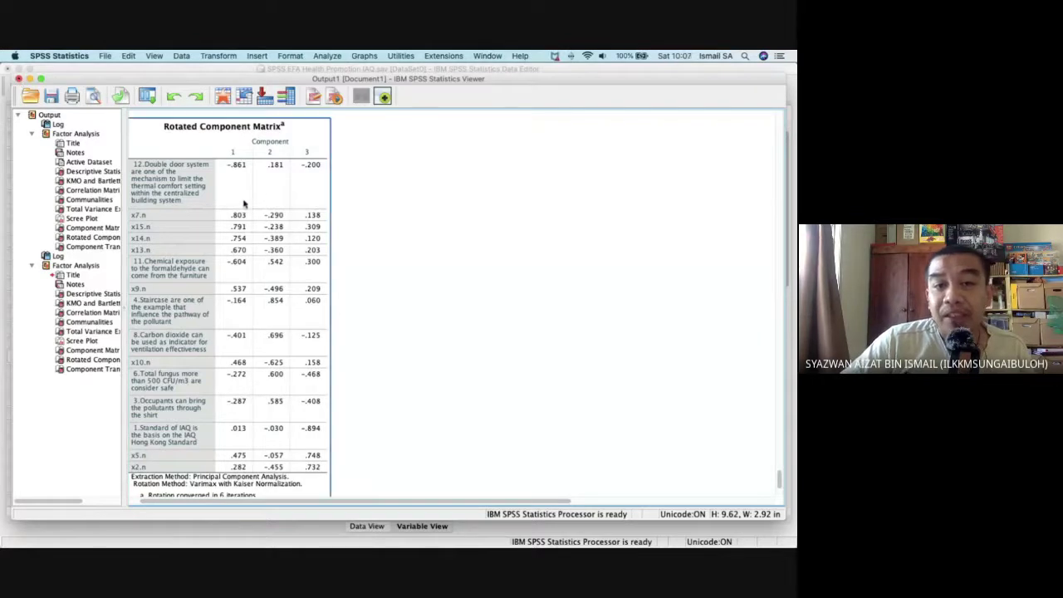
{"action": "left_click", "coordinate": [225, 219]}
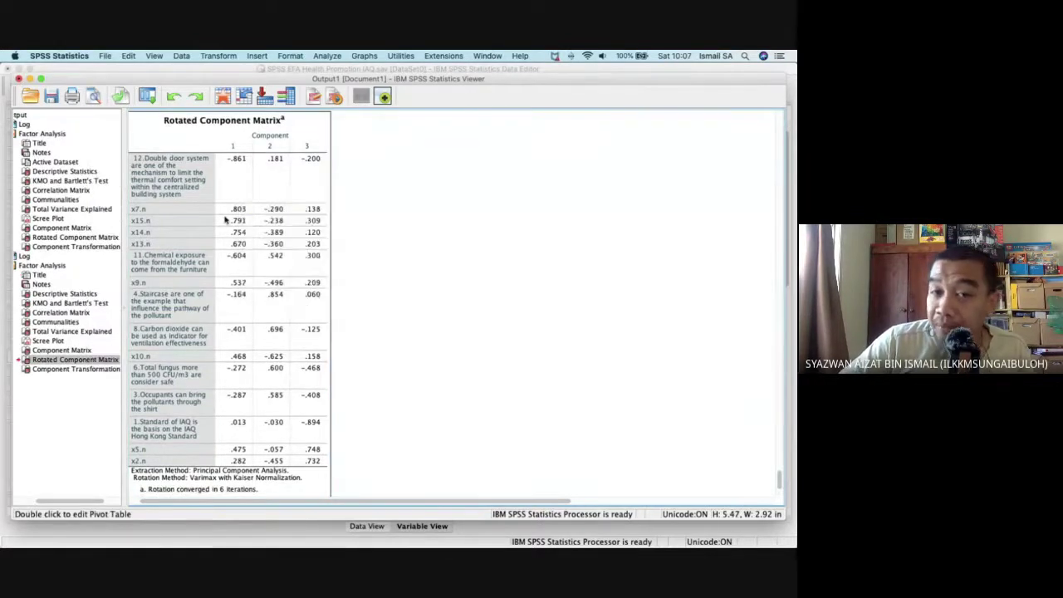
{"action": "right_click", "coordinate": [225, 220]}
{"action": "left_click", "coordinate": [246, 235]}
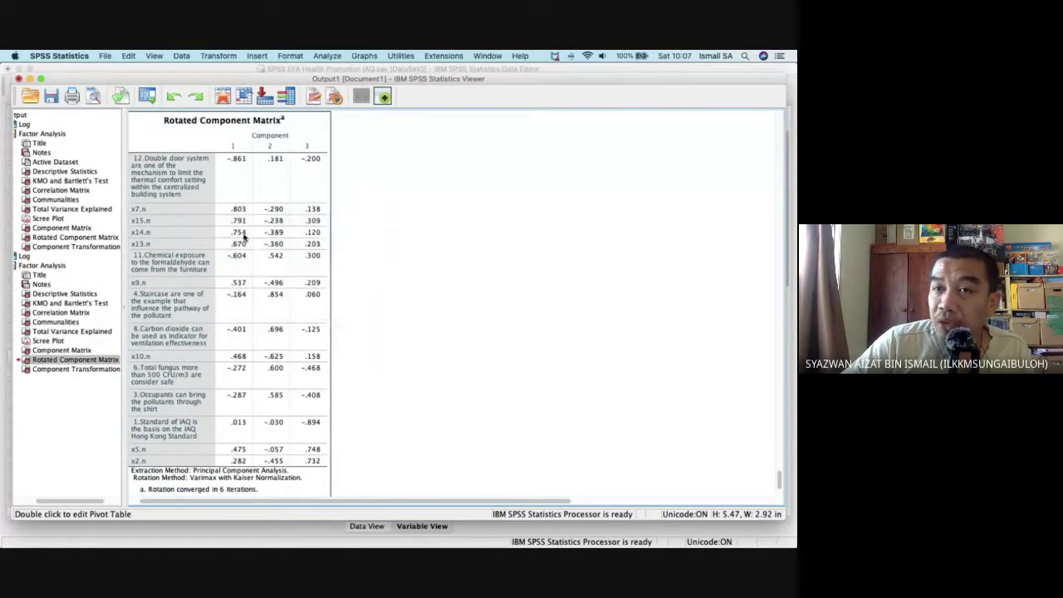
Switch to the Excel workbook Book1, add a new sheet and paste the Rotated Component Matrix at cell E4.
{"action": "key", "text": "ctrl+Up"}
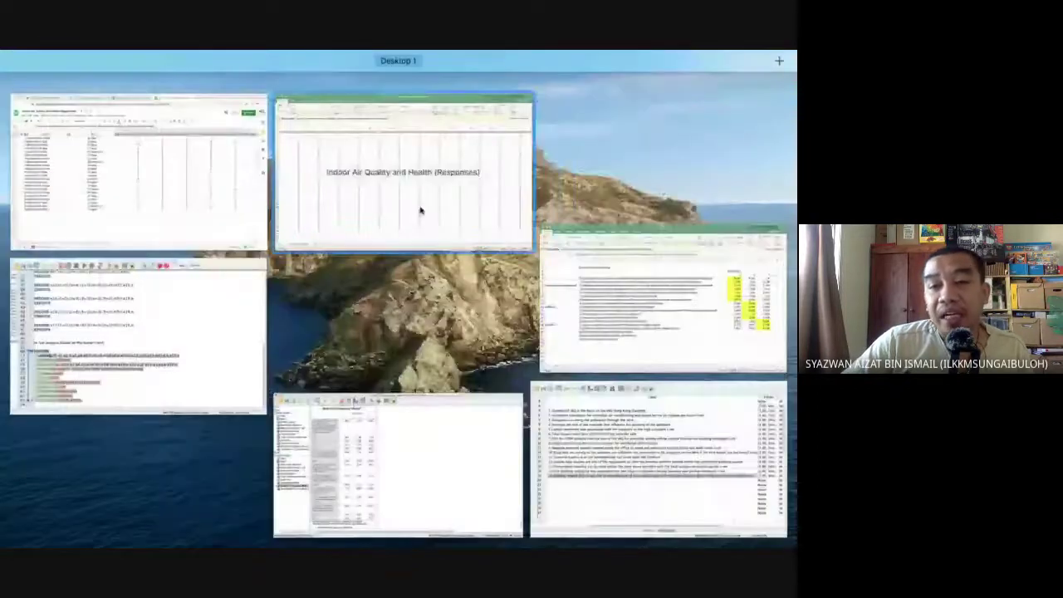
{"action": "left_click", "coordinate": [581, 290]}
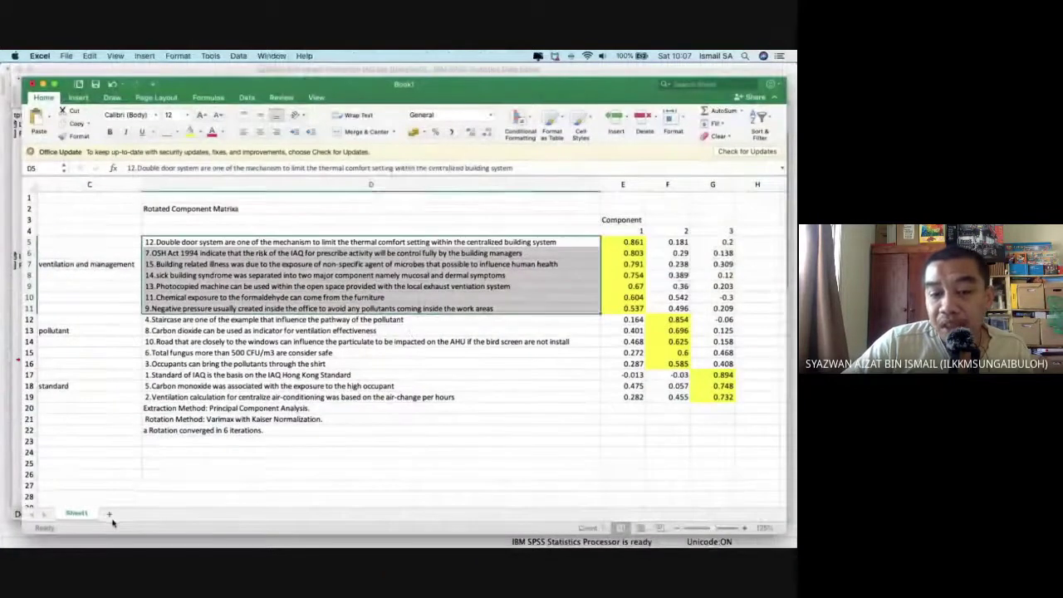
{"action": "left_click", "coordinate": [108, 513]}
{"action": "left_click", "coordinate": [192, 219]}
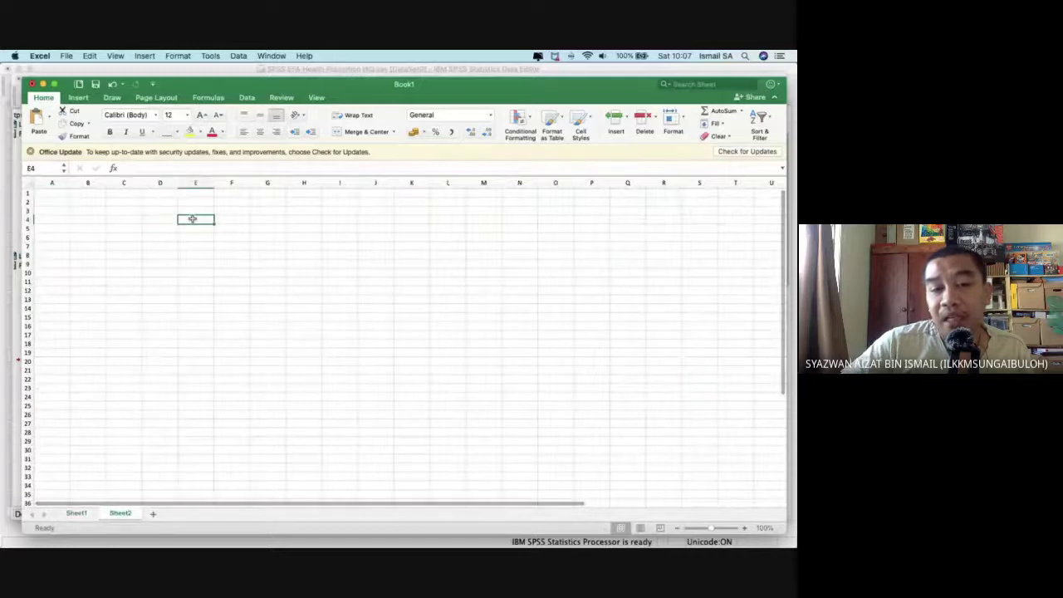
{"action": "key", "text": "super+v"}
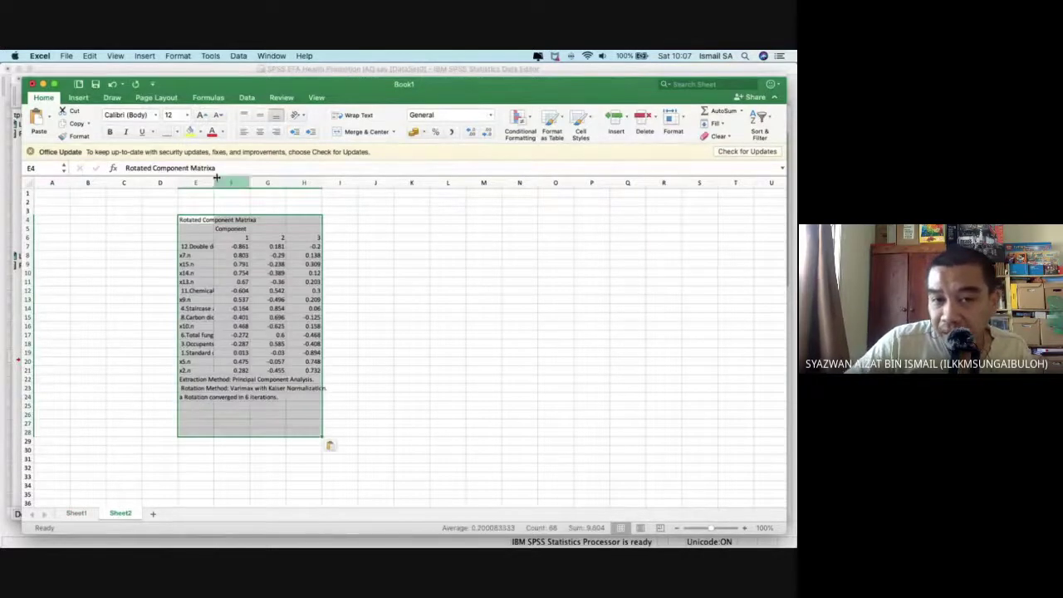
Widen column E to fit the item labels and select the x7.n cell, E8.
{"action": "double_click", "coordinate": [214, 182]}
{"action": "left_click", "coordinate": [213, 182]}
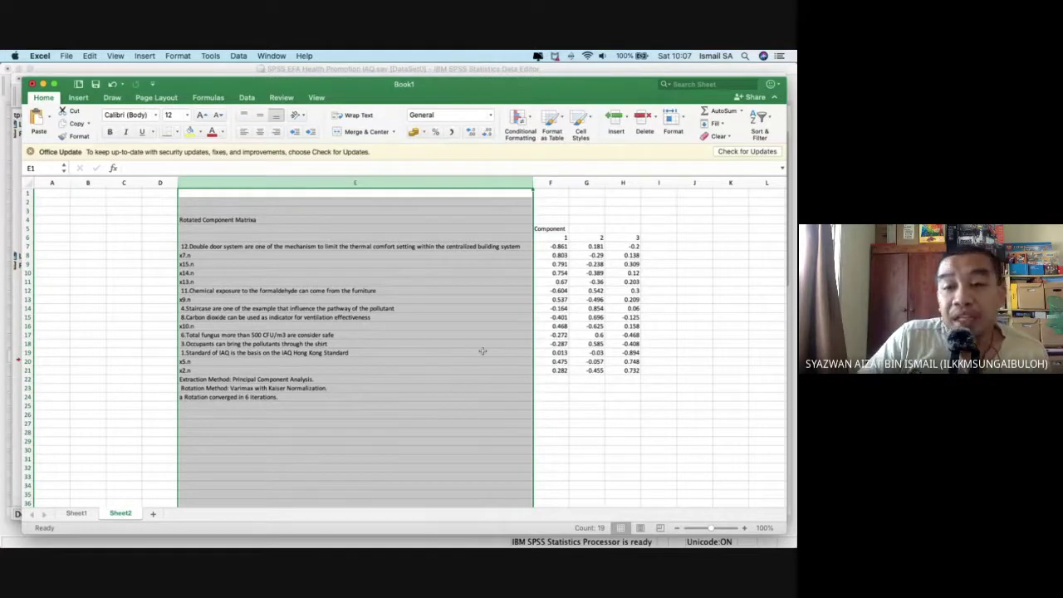
{"action": "left_click", "coordinate": [252, 254]}
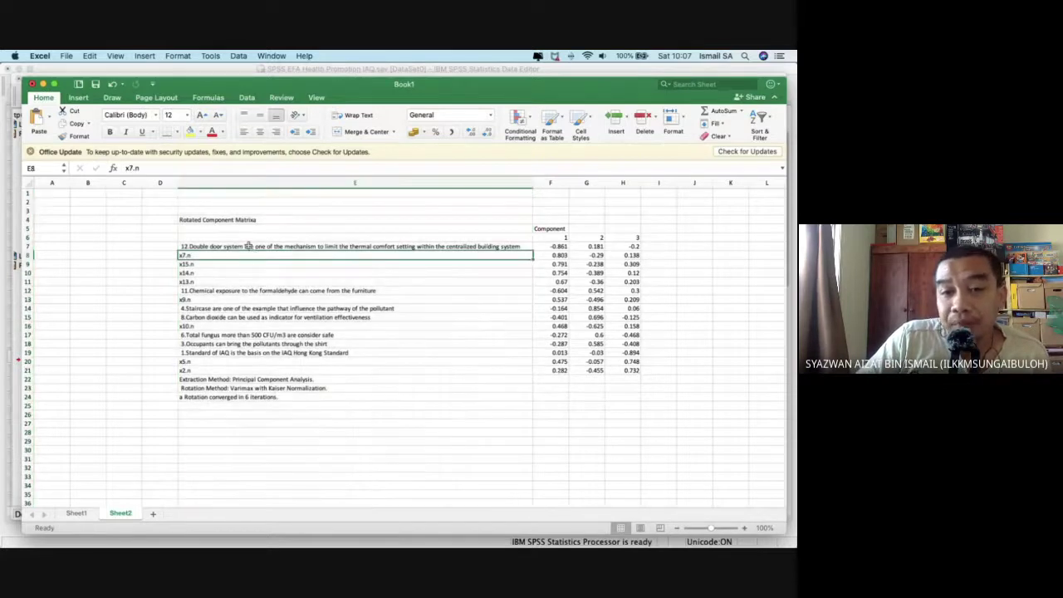
Examine the component 1 loadings of the items in rows 7 to 13 and the component 2 loadings in G14:G18.
{"action": "left_click_drag", "start_coordinate": [247, 246], "coordinate": [258, 299]}
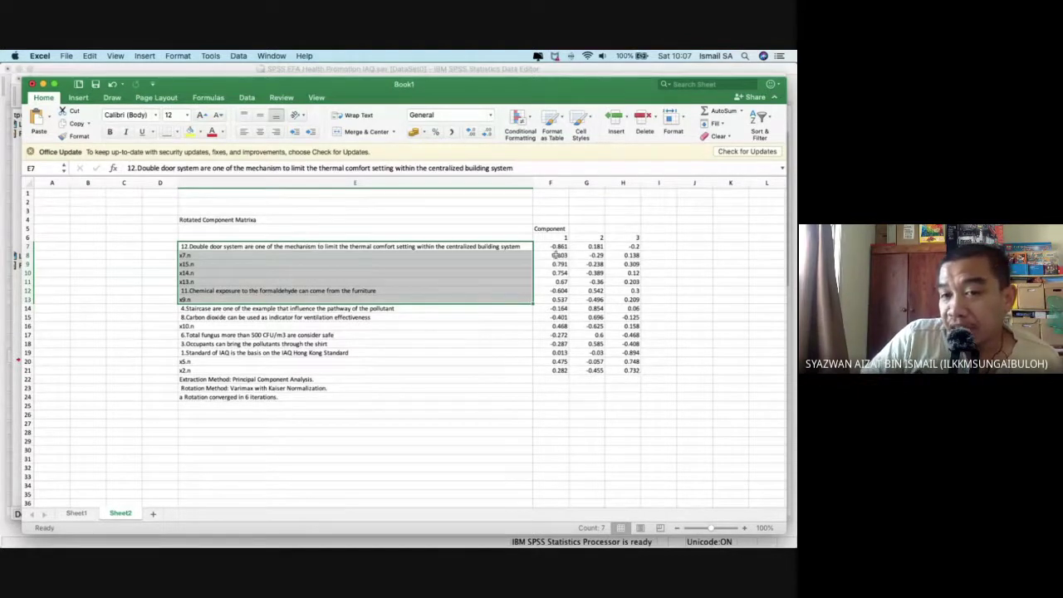
{"action": "left_click_drag", "start_coordinate": [547, 247], "coordinate": [547, 290]}
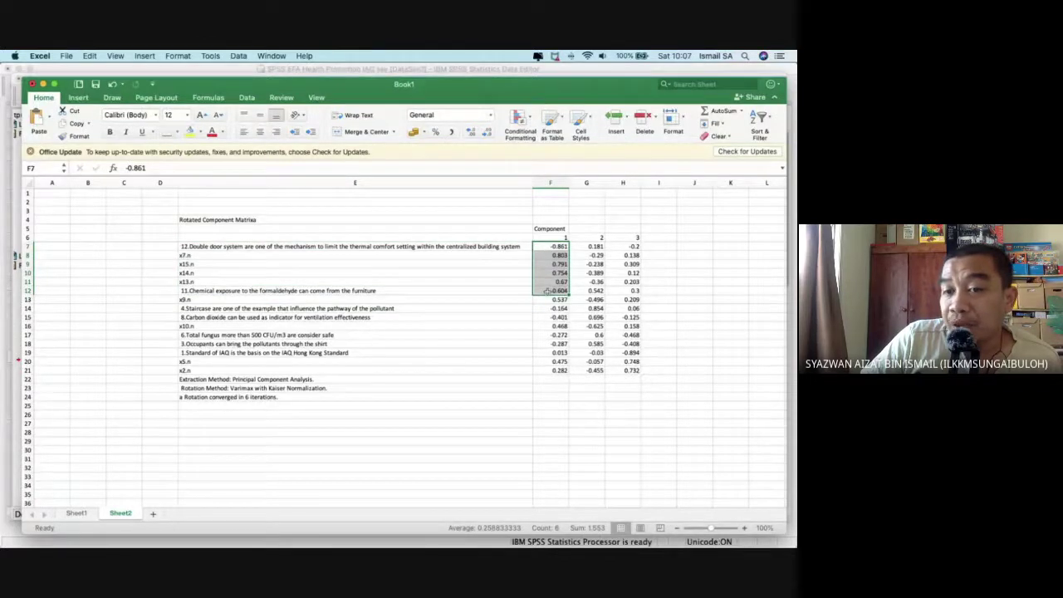
{"action": "left_click", "coordinate": [547, 291]}
{"action": "left_click", "coordinate": [546, 300]}
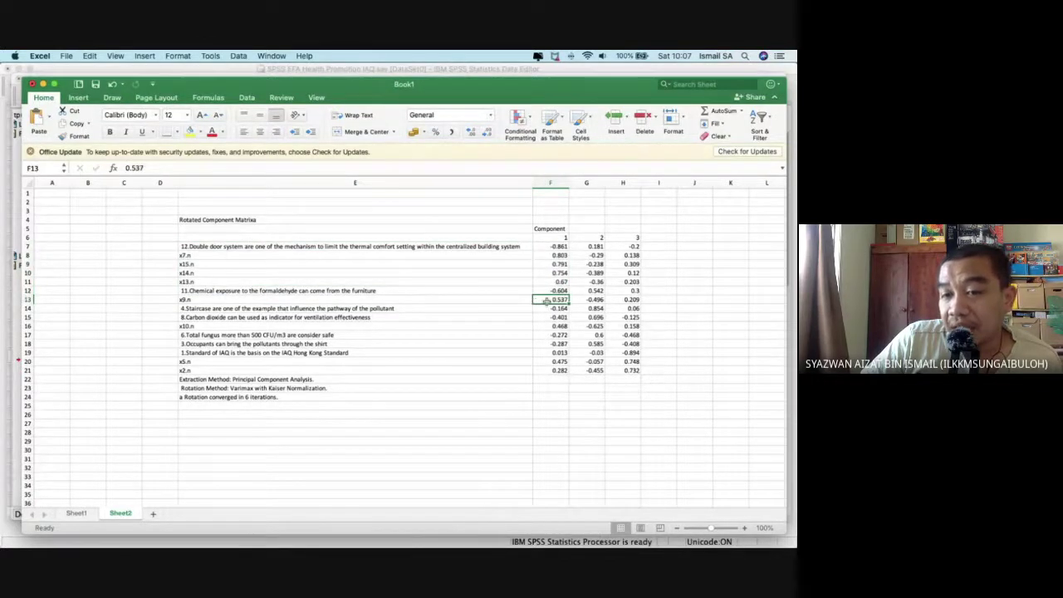
{"action": "left_click", "coordinate": [560, 281]}
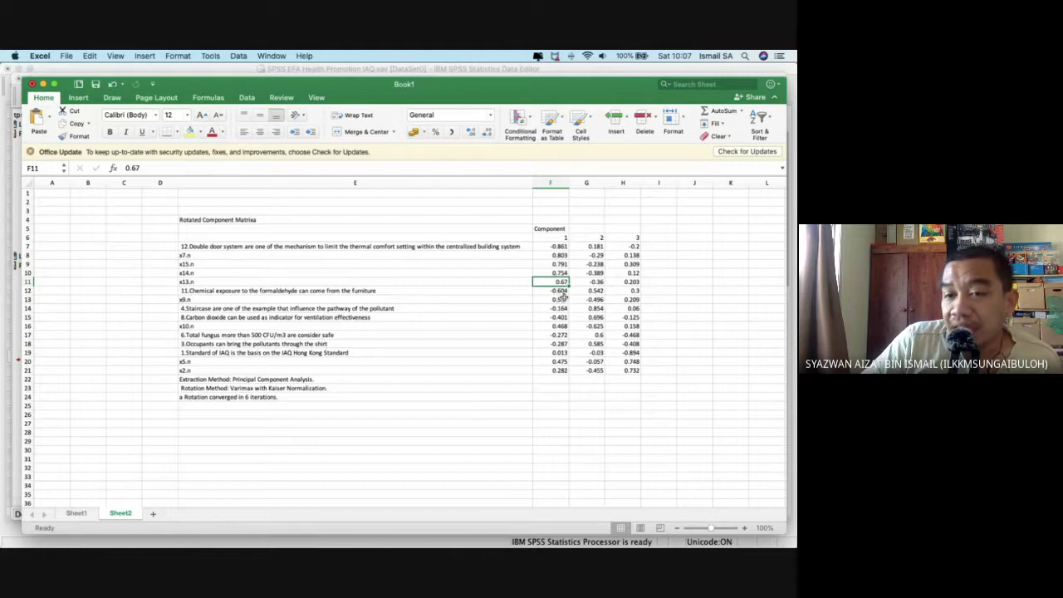
{"action": "left_click", "coordinate": [549, 290]}
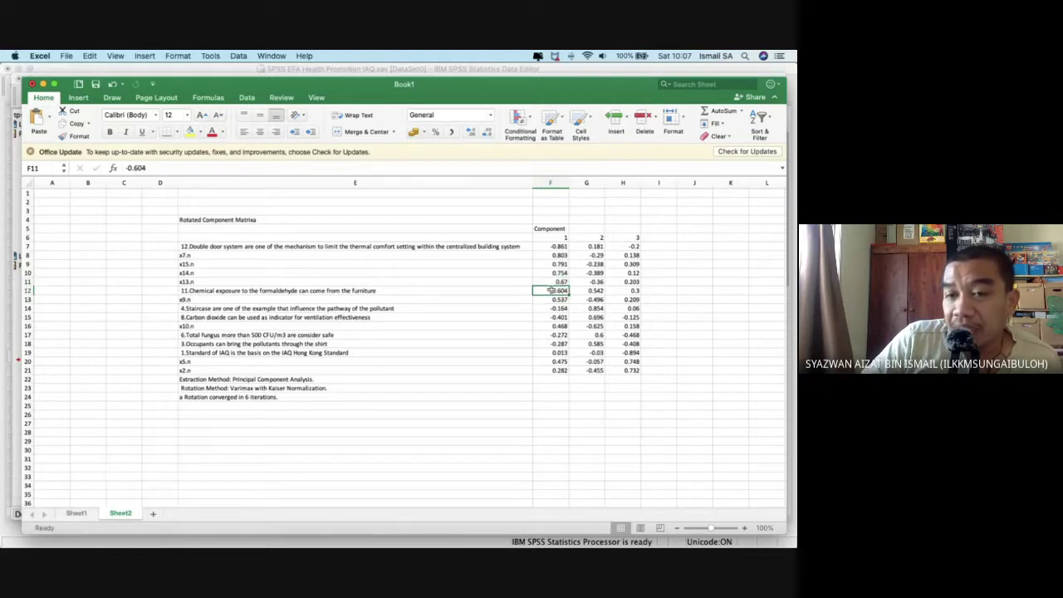
{"action": "left_click_drag", "start_coordinate": [550, 290], "coordinate": [549, 246]}
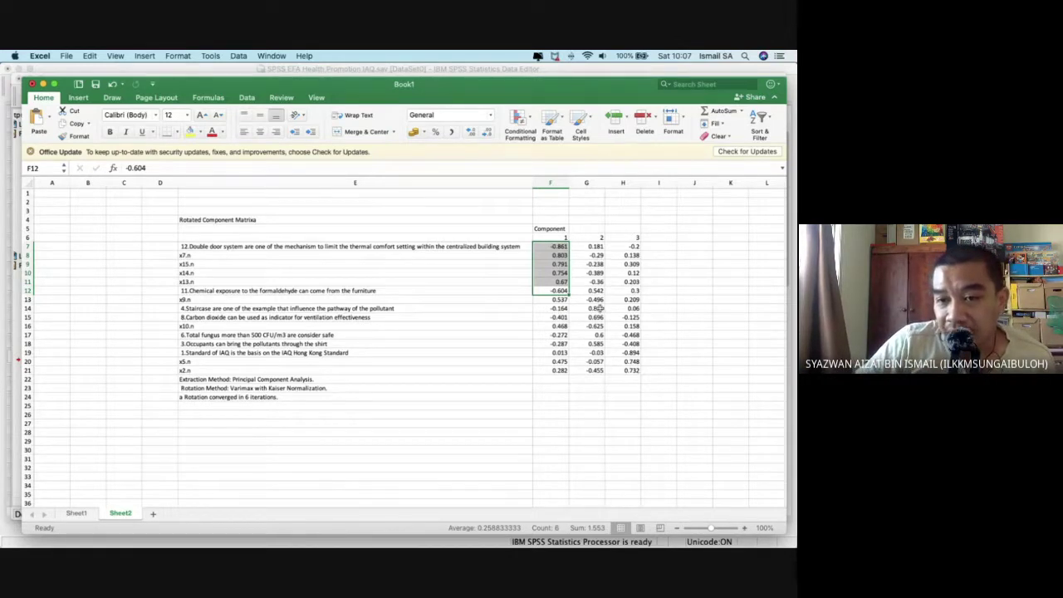
{"action": "left_click_drag", "start_coordinate": [600, 308], "coordinate": [600, 348]}
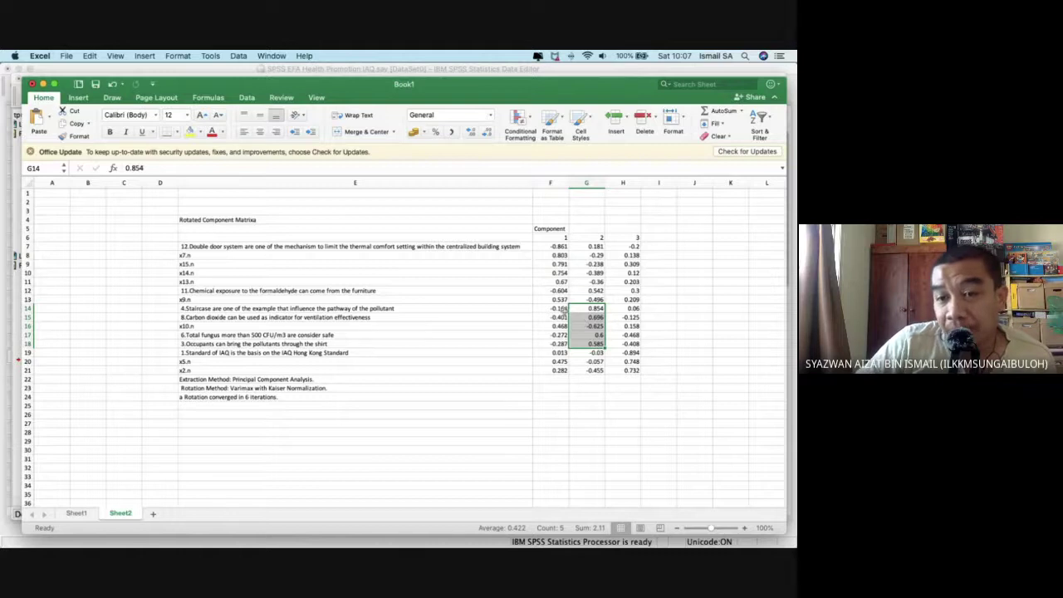
Highlight the x9.n label and its component 1 loading in yellow, and look up item 9's label in the SPSS Data Editor.
{"action": "left_click_drag", "start_coordinate": [560, 299], "coordinate": [406, 301]}
{"action": "left_click", "coordinate": [190, 132]}
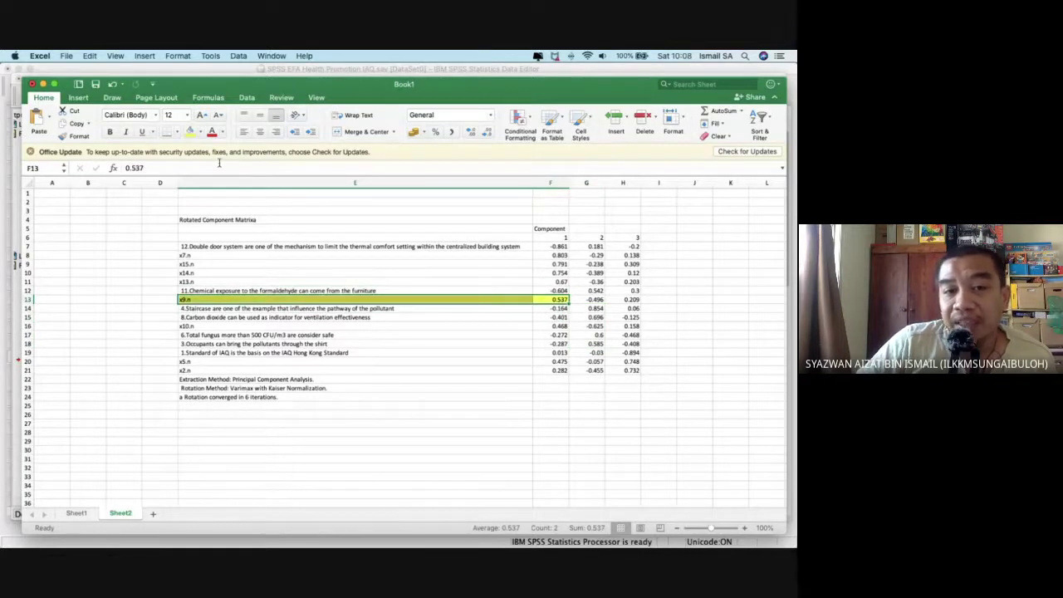
{"action": "key", "text": "ctrl+Up"}
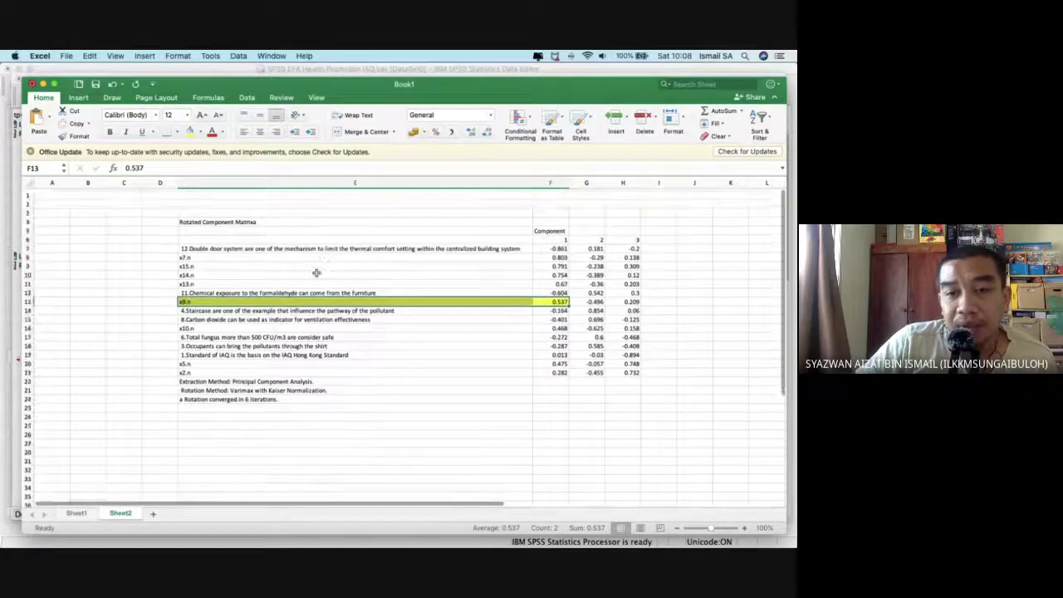
{"action": "left_click", "coordinate": [595, 374]}
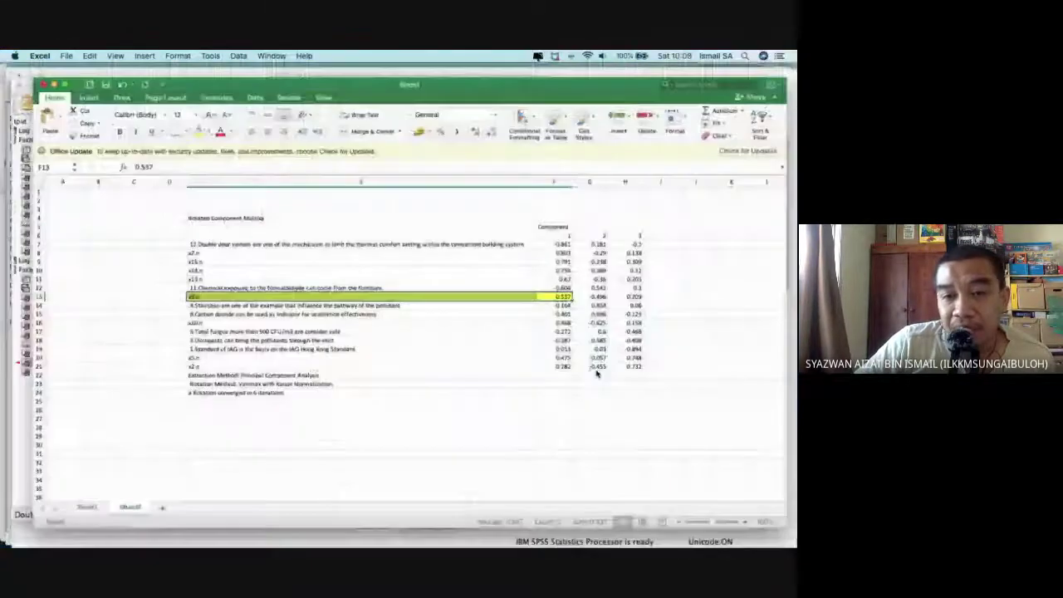
{"action": "key", "text": "ctrl+Up"}
{"action": "left_click", "coordinate": [615, 430]}
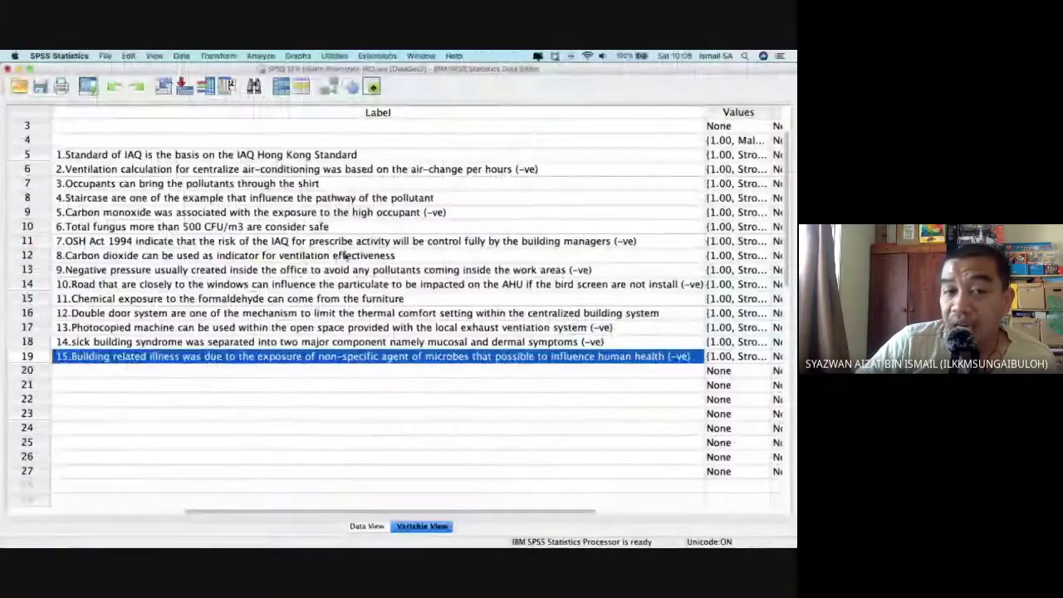
{"action": "left_click", "coordinate": [151, 274]}
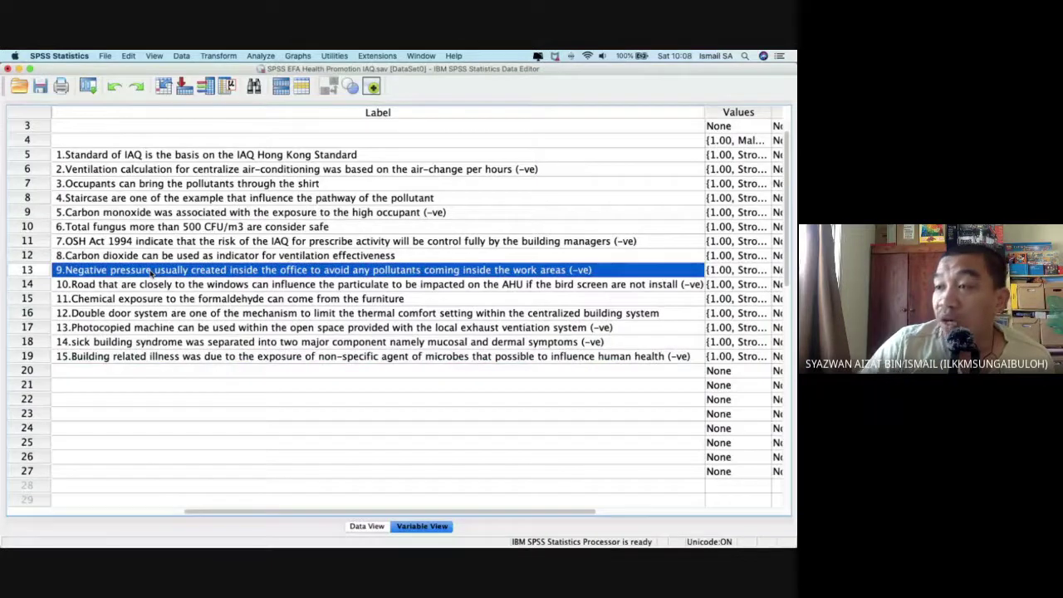
Switch back to the Excel workbook Book1, delete the x9.n row 13 and undo the deletion.
{"action": "key", "text": "ctrl+Up"}
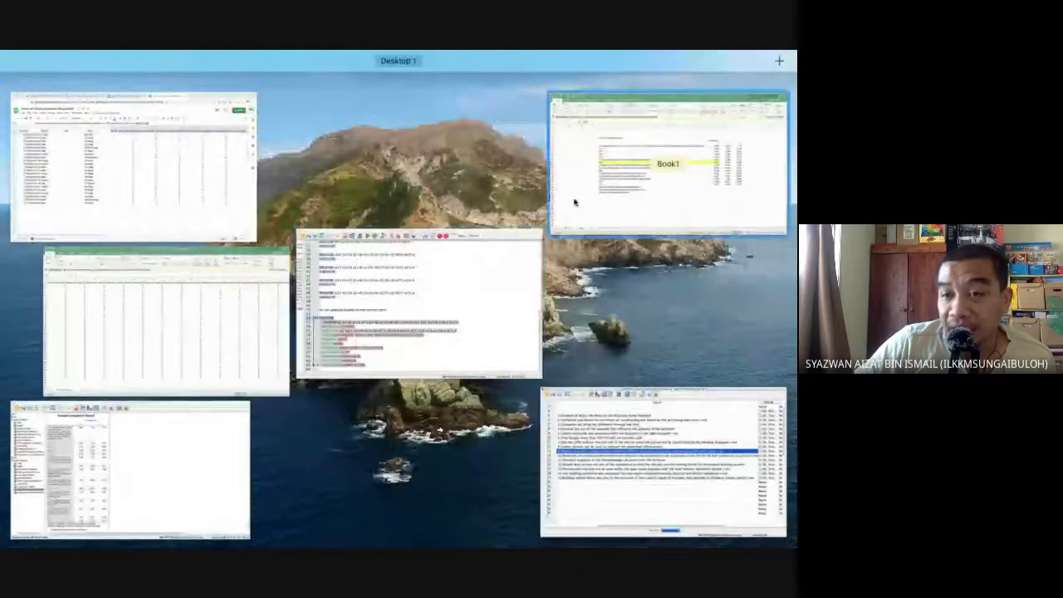
{"action": "left_click", "coordinate": [573, 202]}
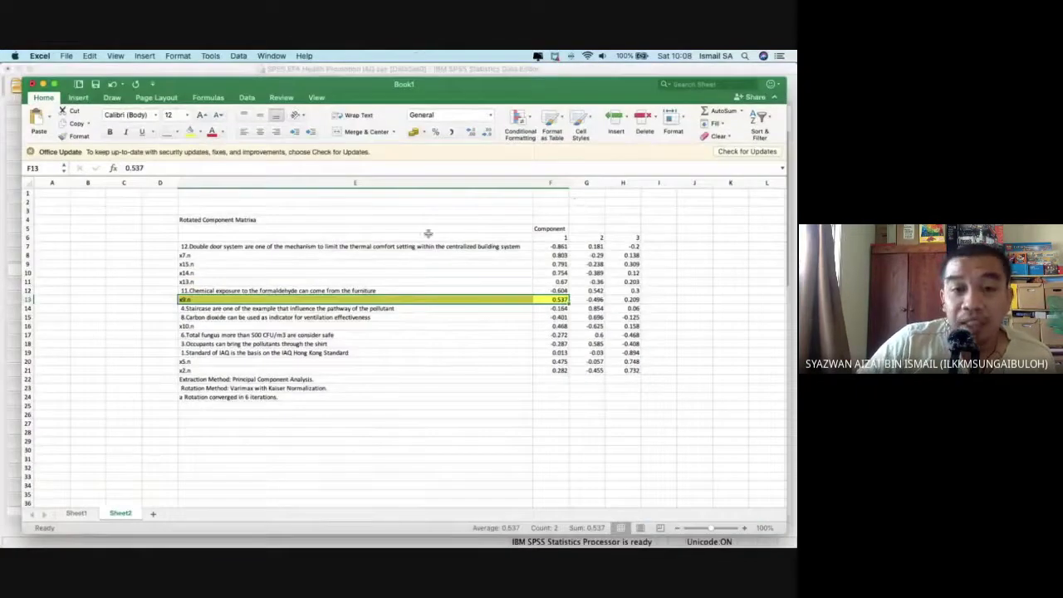
{"action": "left_click", "coordinate": [27, 299]}
{"action": "right_click", "coordinate": [34, 299]}
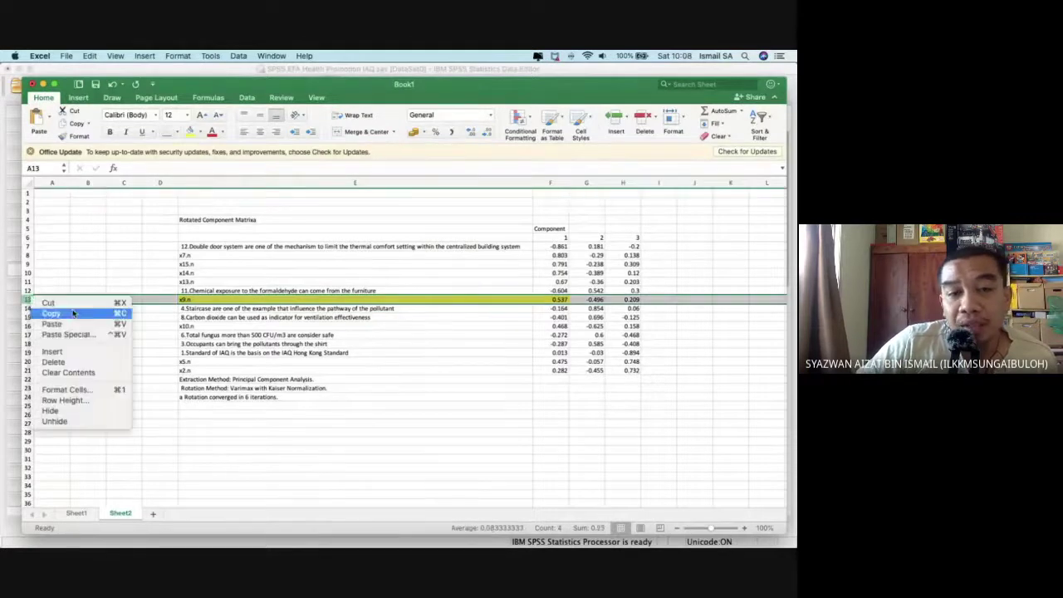
{"action": "left_click", "coordinate": [98, 361]}
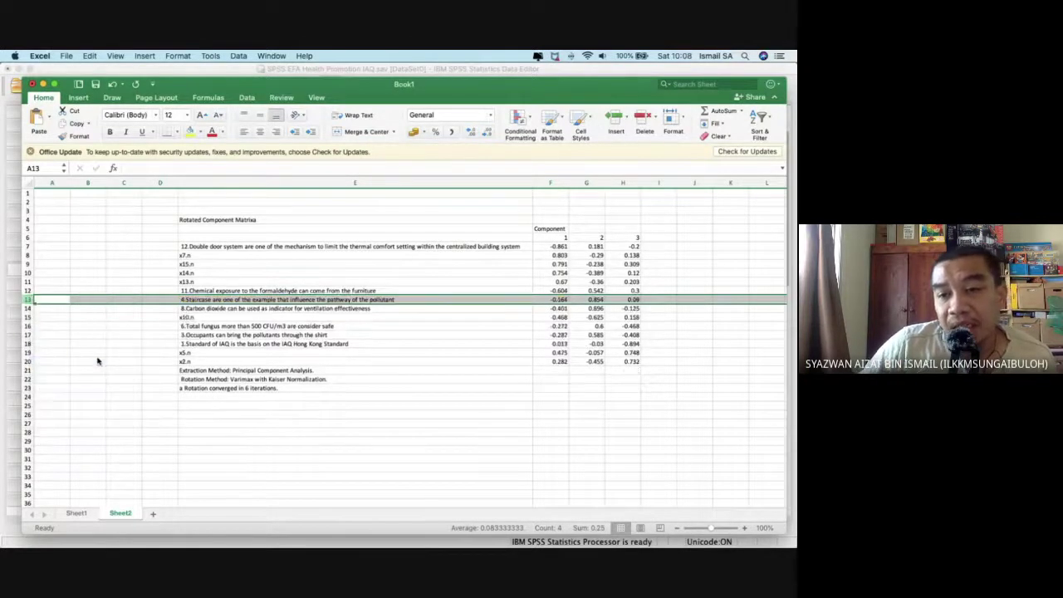
{"action": "key", "text": "super+z"}
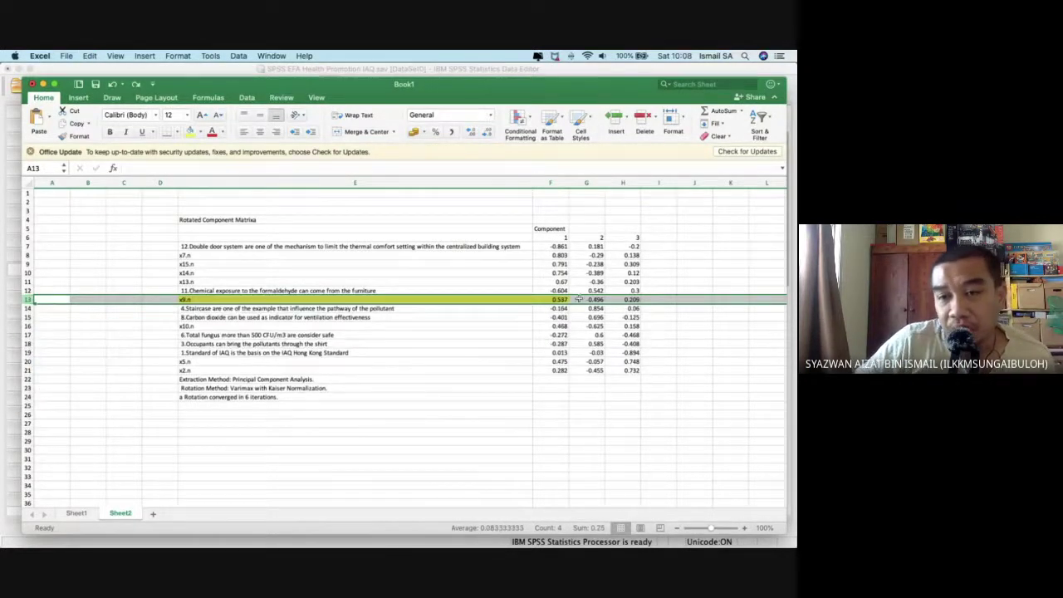
Delete the x9.n row 13 and highlight the remaining component 1 loadings, F7:F12, in yellow.
{"action": "left_click", "coordinate": [586, 299]}
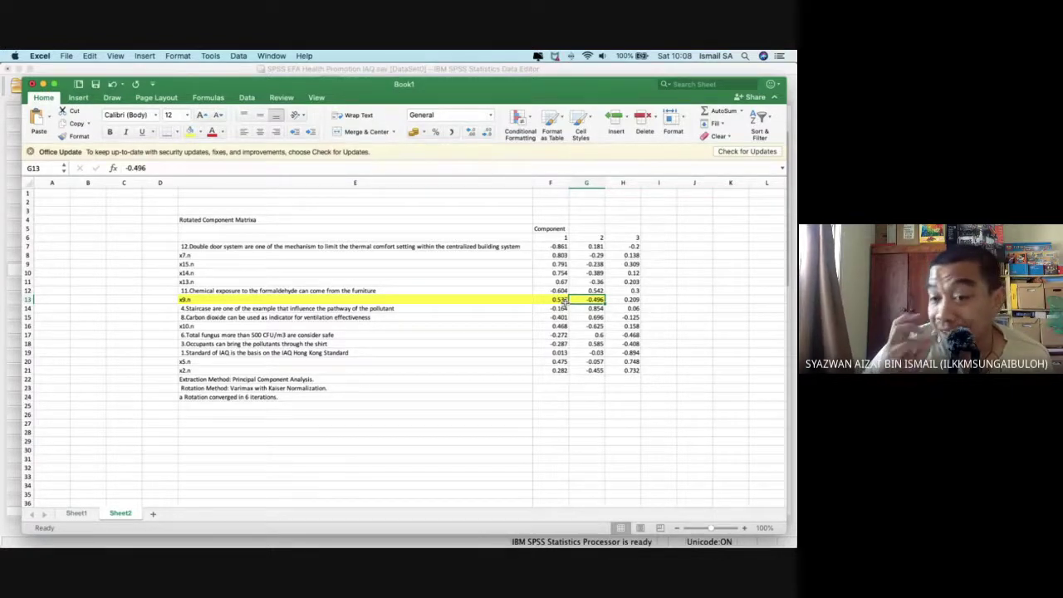
{"action": "left_click", "coordinate": [28, 298]}
{"action": "right_click", "coordinate": [28, 299]}
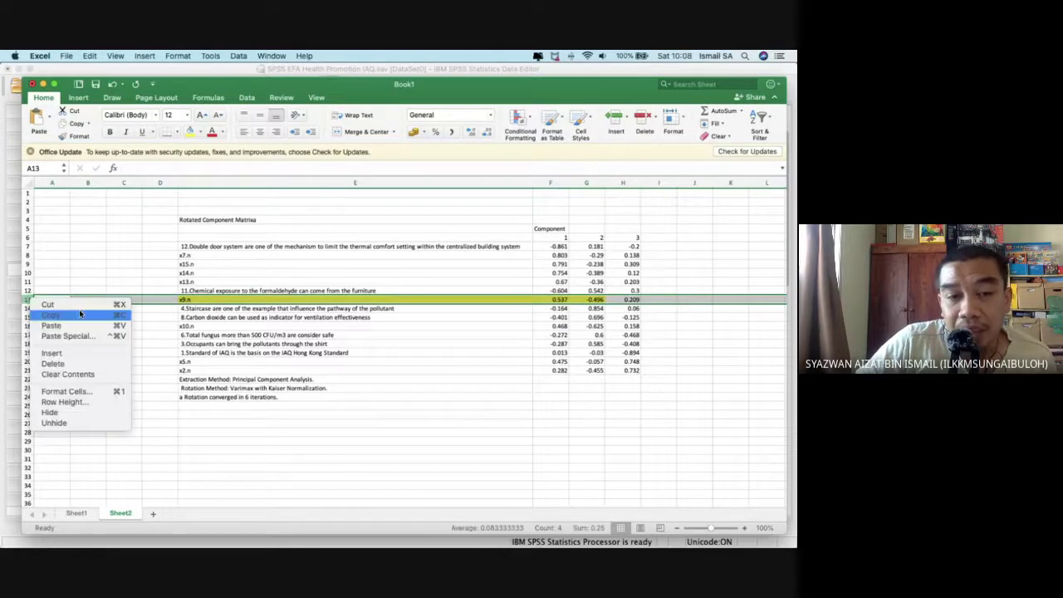
{"action": "left_click", "coordinate": [90, 366]}
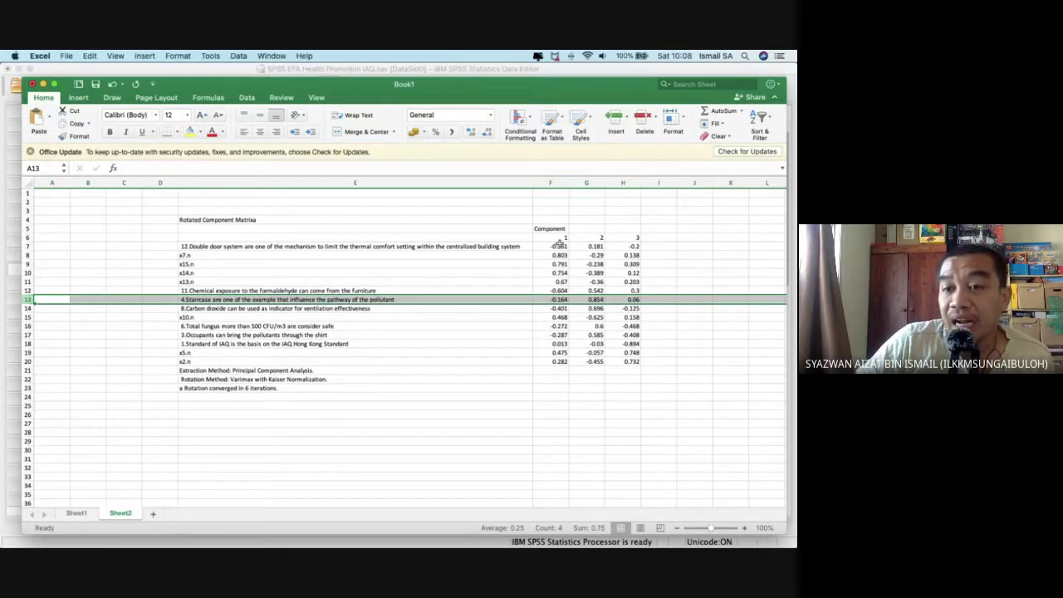
{"action": "left_click_drag", "start_coordinate": [560, 246], "coordinate": [555, 291]}
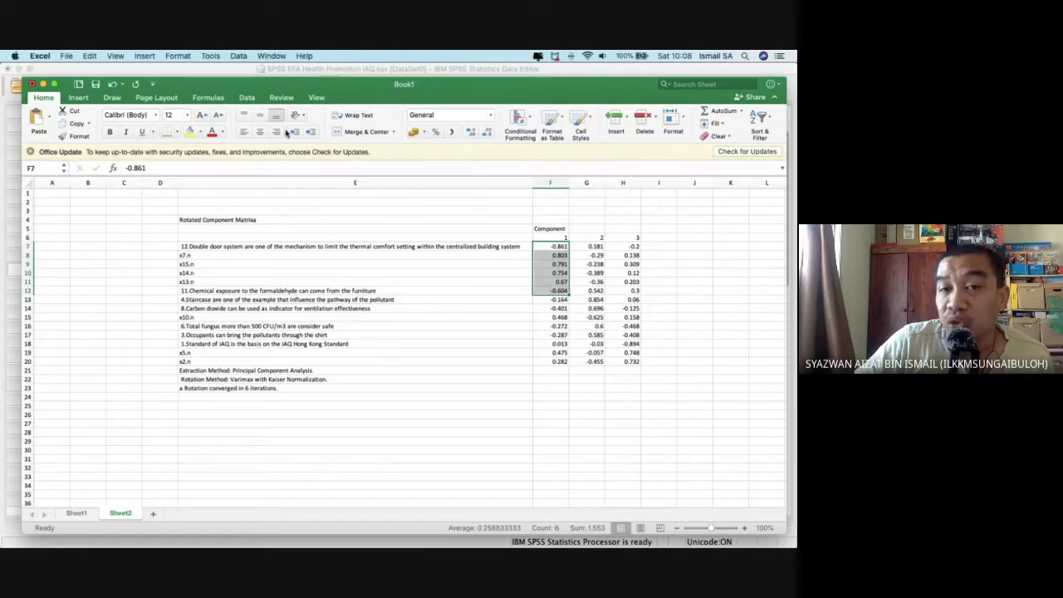
{"action": "left_click", "coordinate": [189, 132]}
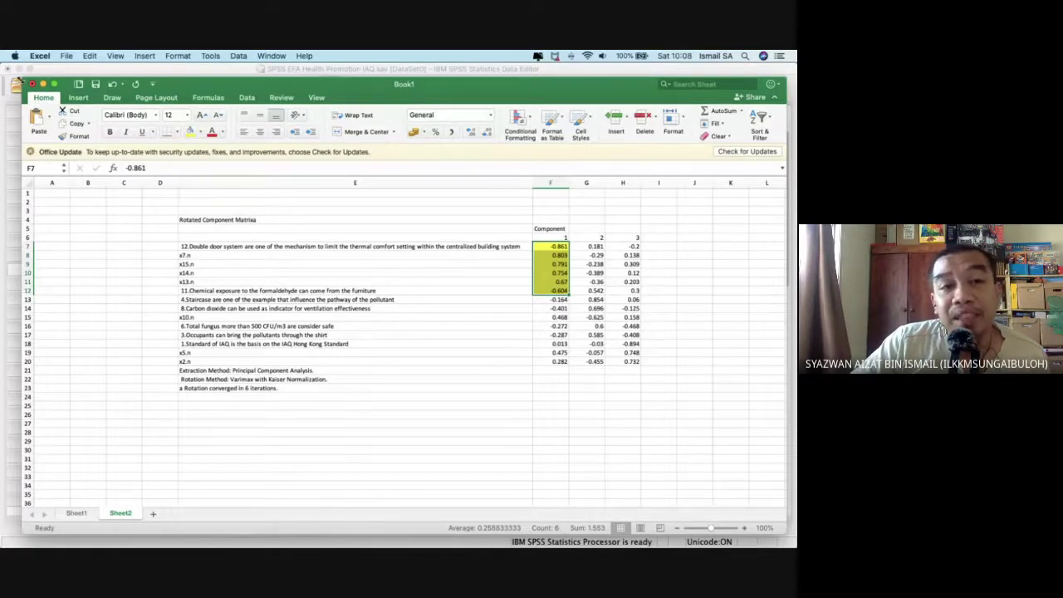
Shrink and move the Book1 window to uncover the SPSS item labels, and narrow column E so all three component columns fit.
{"action": "left_click_drag", "start_coordinate": [23, 78], "coordinate": [349, 104]}
{"action": "left_click_drag", "start_coordinate": [581, 108], "coordinate": [476, 99]}
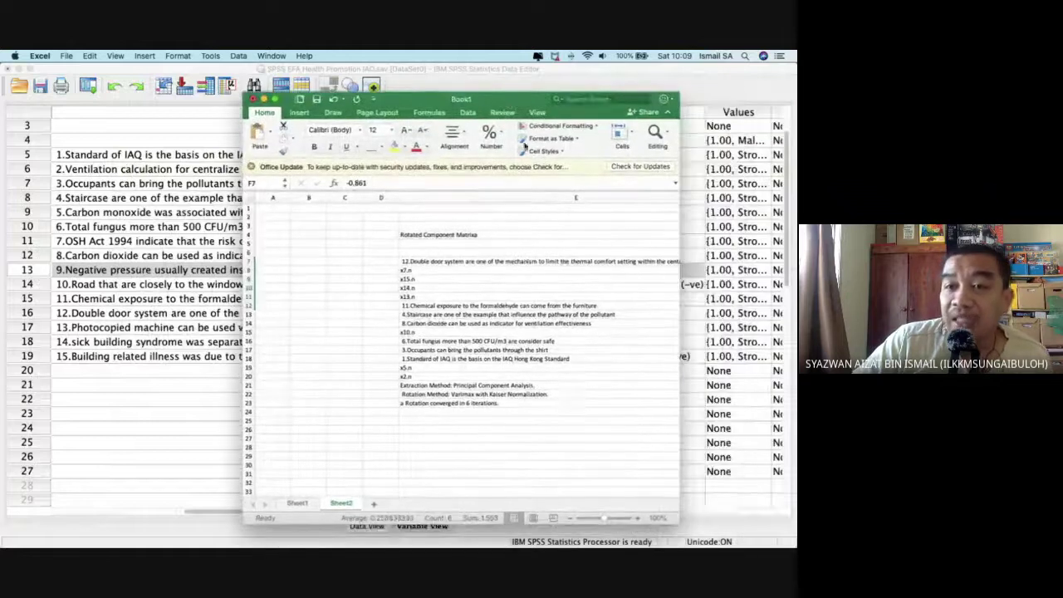
{"action": "scroll", "coordinate": [541, 307], "scroll_direction": "right", "scroll_amount": 5}
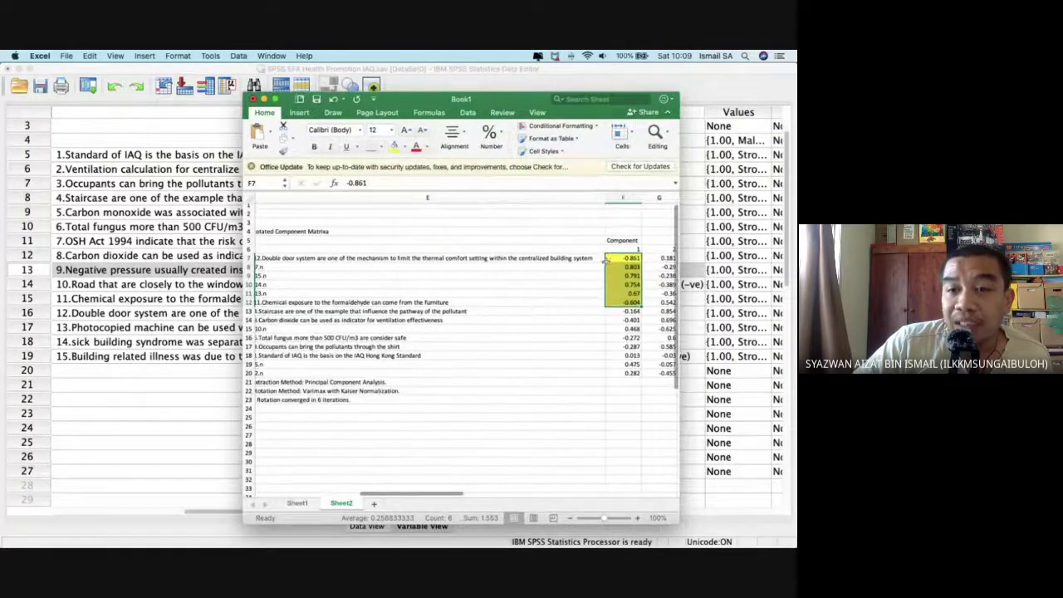
{"action": "left_click_drag", "start_coordinate": [604, 202], "coordinate": [437, 202]}
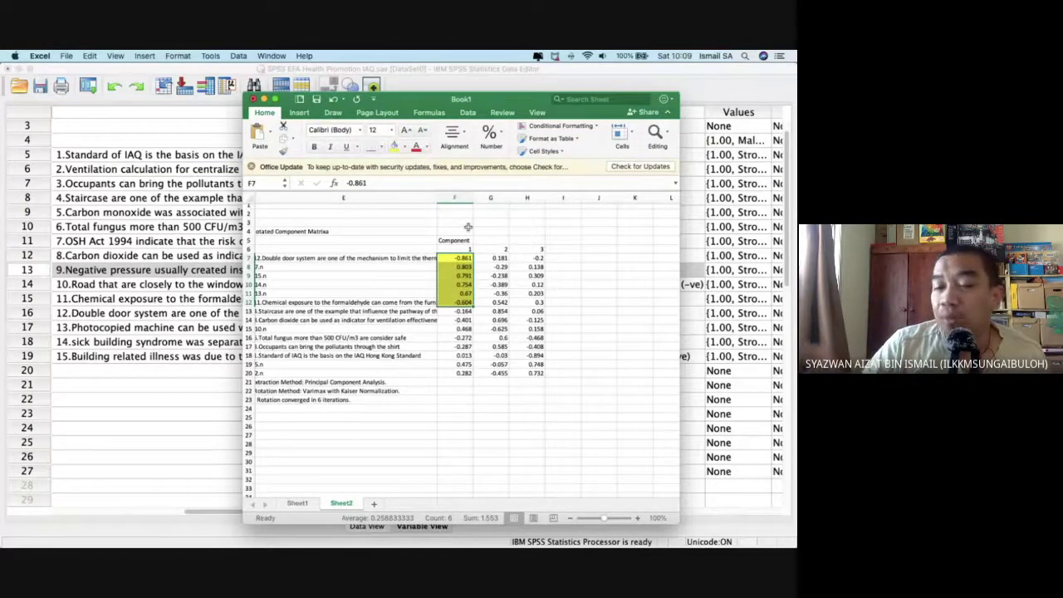
{"action": "scroll", "coordinate": [481, 299], "scroll_direction": "left", "scroll_amount": 3}
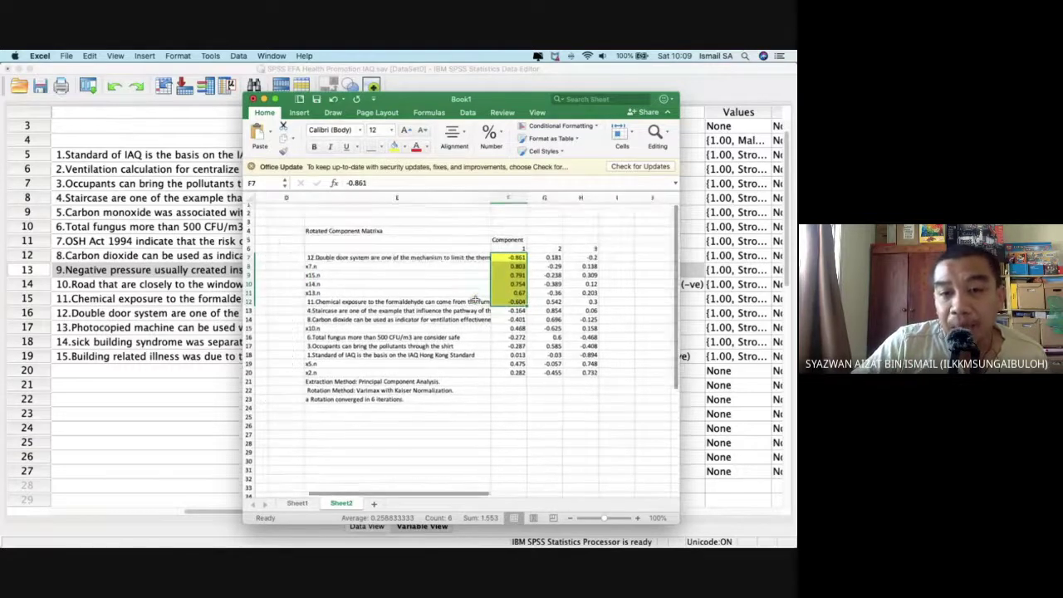
Enter the component 1 item numbers 12, 7, 15, 14, 13 and 11 in cells D7 to D12.
{"action": "left_click", "coordinate": [298, 263]}
{"action": "type", "text": "12"}
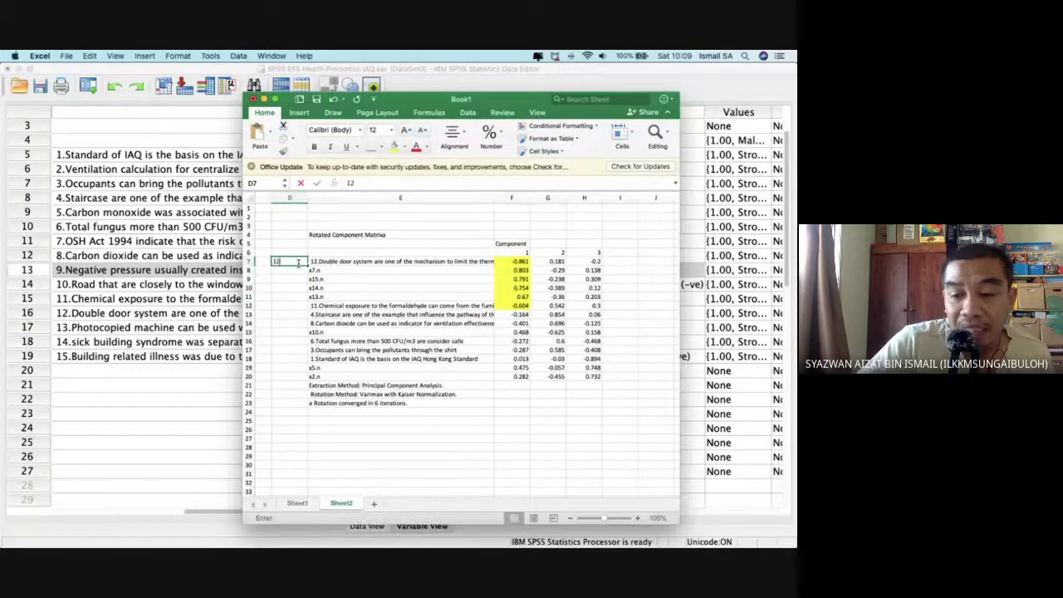
{"action": "key", "text": "Return"}
{"action": "key", "text": "Return"}
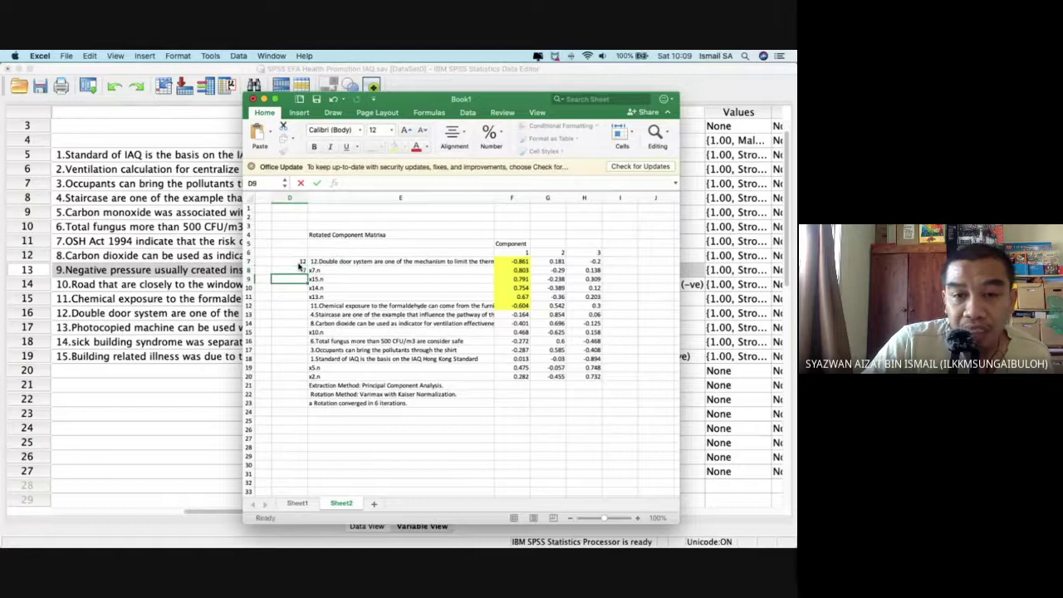
{"action": "type", "text": "15"}
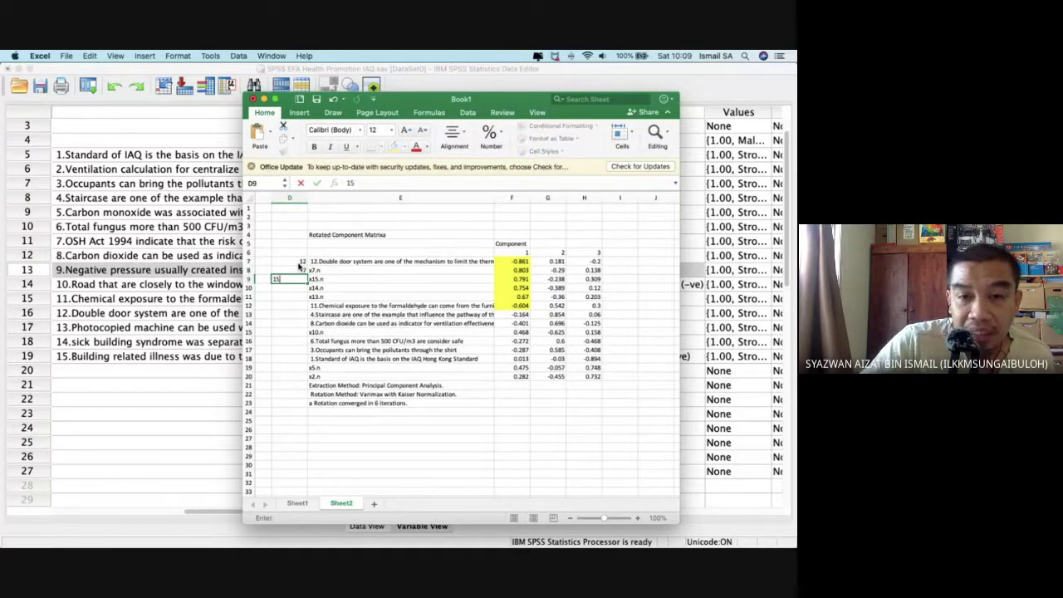
{"action": "key", "text": "Return"}
{"action": "type", "text": "14"}
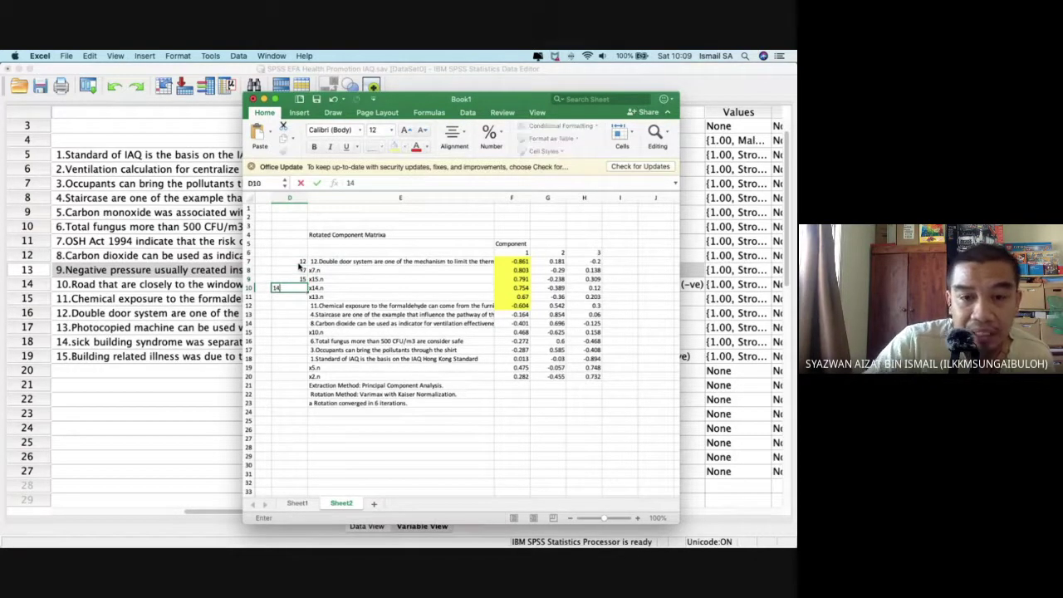
{"action": "key", "text": "Return"}
{"action": "type", "text": "13"}
{"action": "key", "text": "Return"}
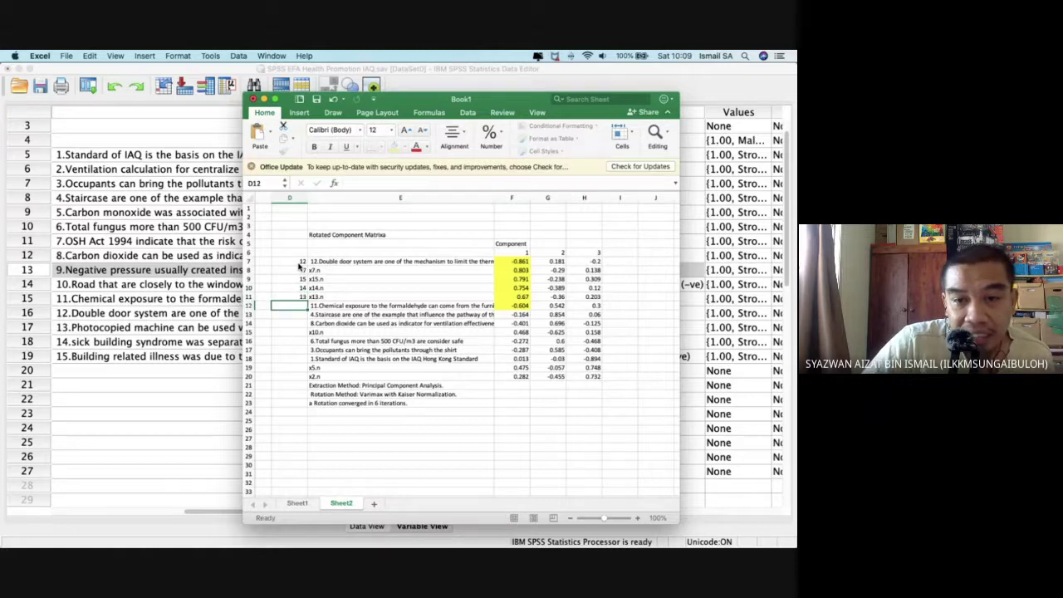
{"action": "type", "text": "11"}
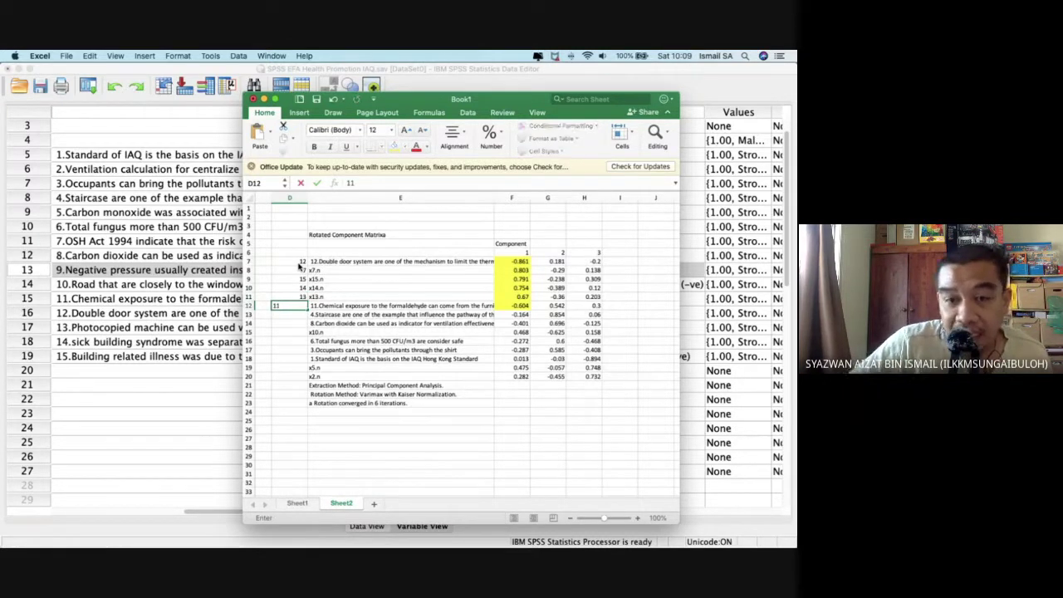
{"action": "left_click", "coordinate": [304, 261]}
Review the component 1 item numbers in D7:D12 and the item 12 label in E7.
{"action": "left_click_drag", "start_coordinate": [293, 265], "coordinate": [293, 306]}
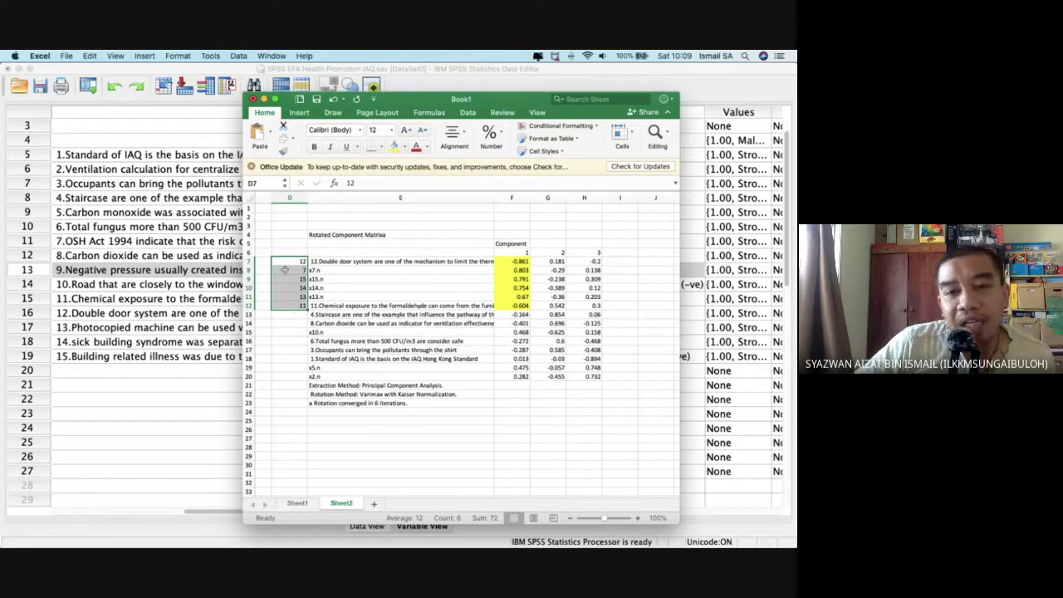
{"action": "left_click_drag", "start_coordinate": [288, 261], "coordinate": [290, 305]}
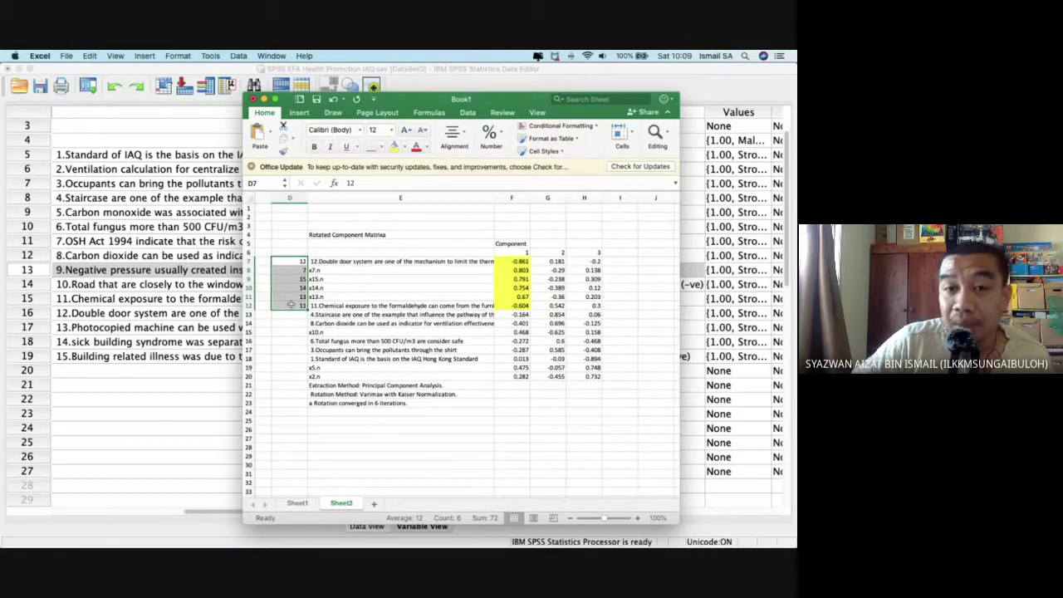
{"action": "left_click", "coordinate": [340, 260]}
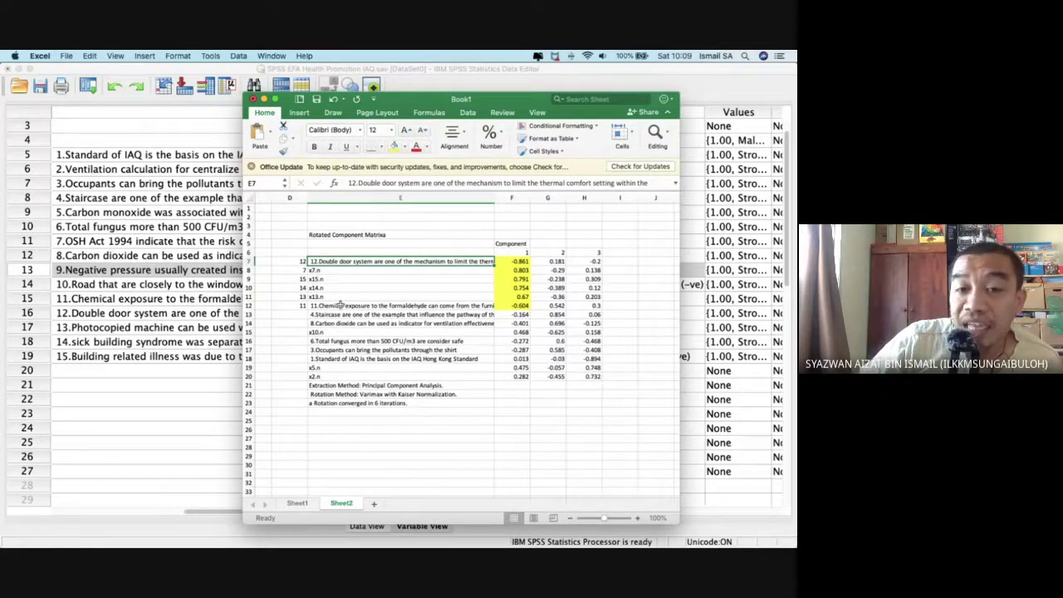
Open Reliability Analysis in SPSS and place the Excel Book1 window beside its dialog with item numbers D7:D12 selected.
{"action": "left_click_drag", "start_coordinate": [299, 261], "coordinate": [299, 305]}
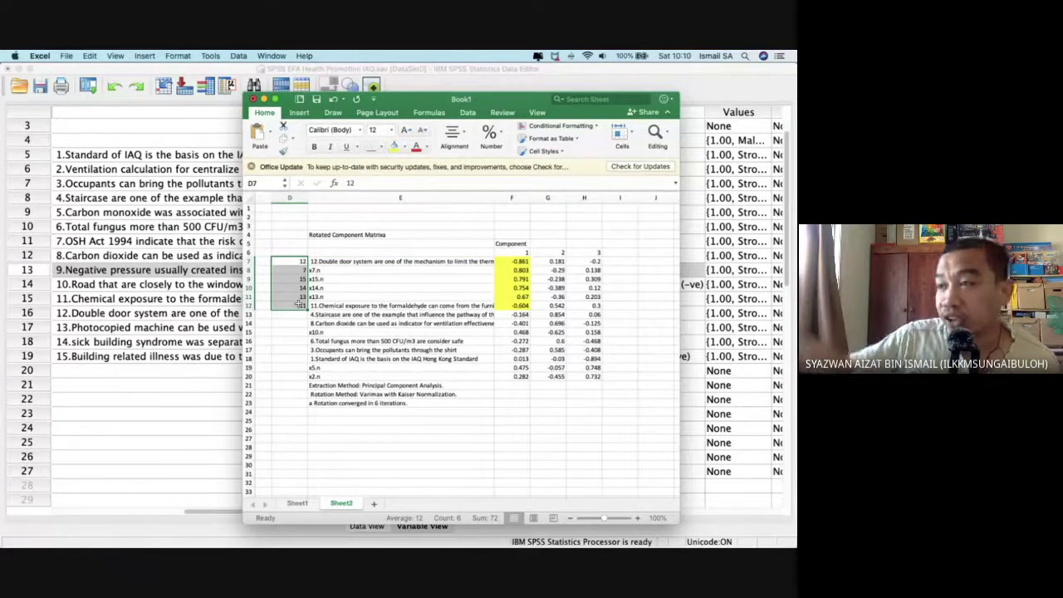
{"action": "left_click", "coordinate": [166, 72]}
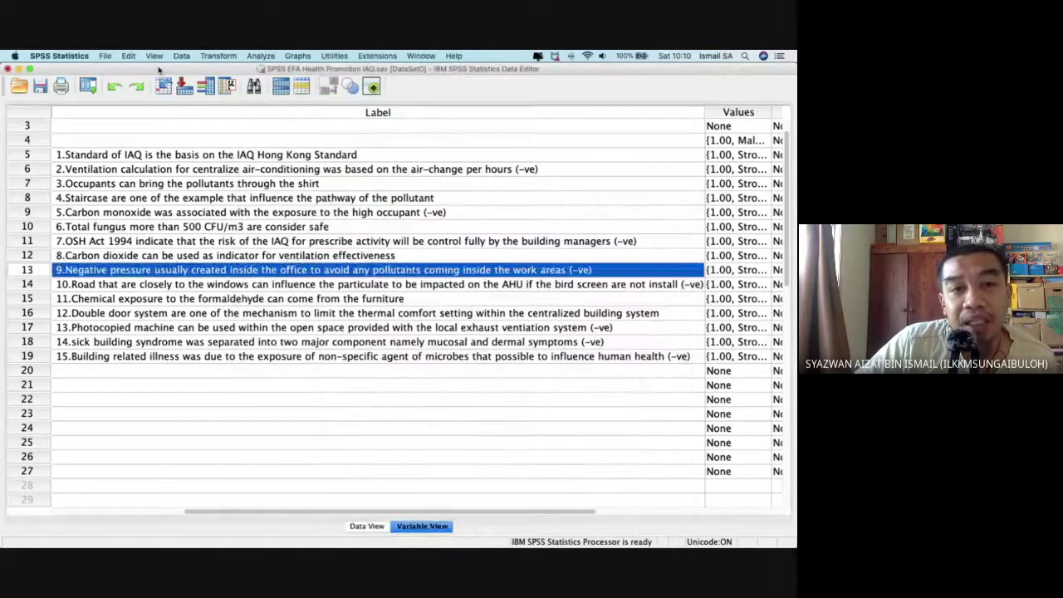
{"action": "left_click", "coordinate": [260, 56]}
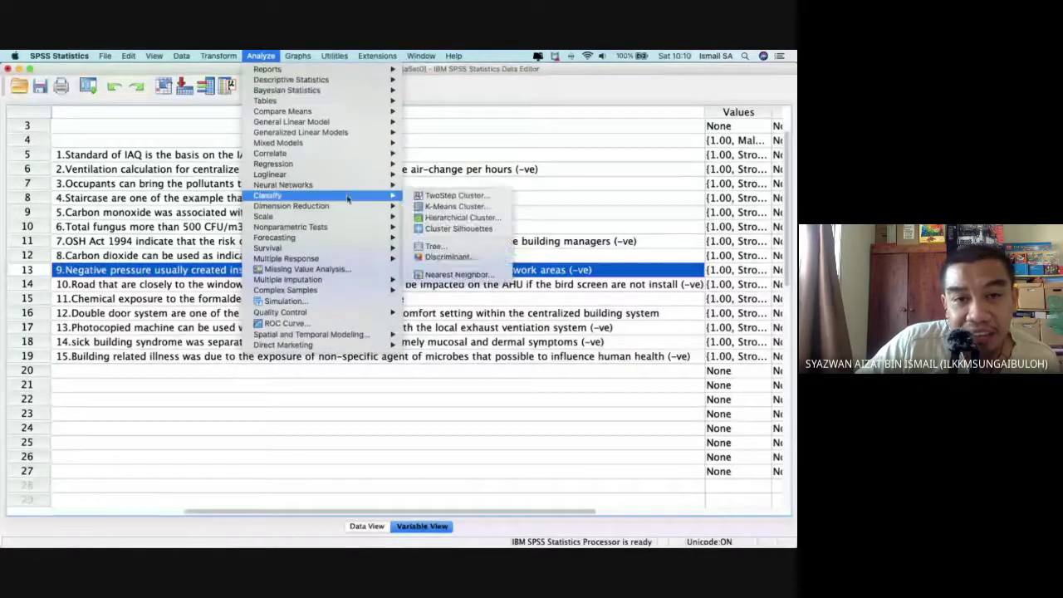
{"action": "mouse_move", "coordinate": [382, 216]}
{"action": "left_click", "coordinate": [420, 223]}
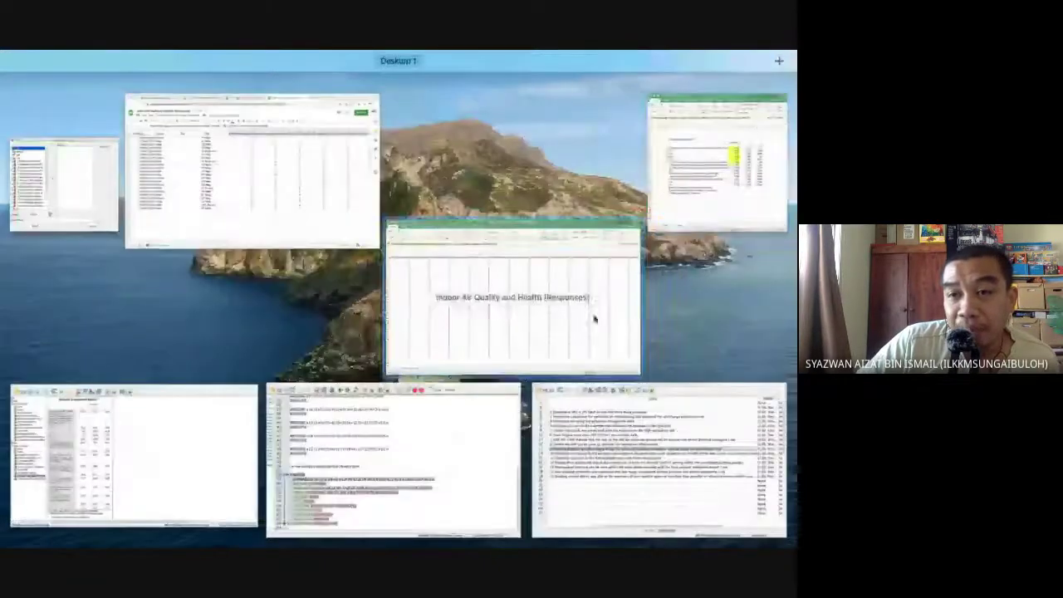
{"action": "left_click", "coordinate": [708, 217]}
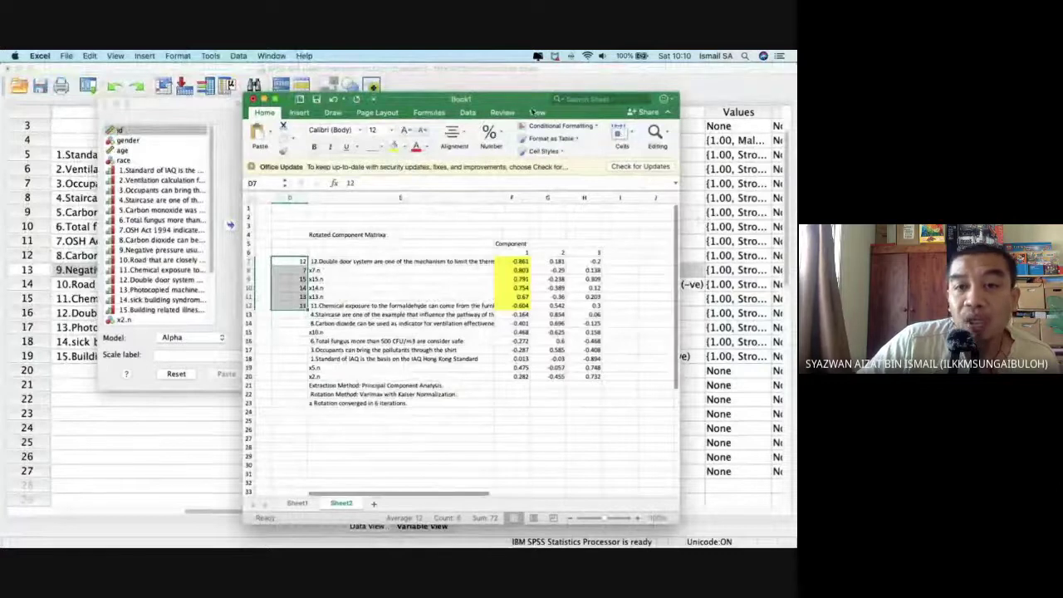
{"action": "left_click_drag", "start_coordinate": [531, 104], "coordinate": [657, 99]}
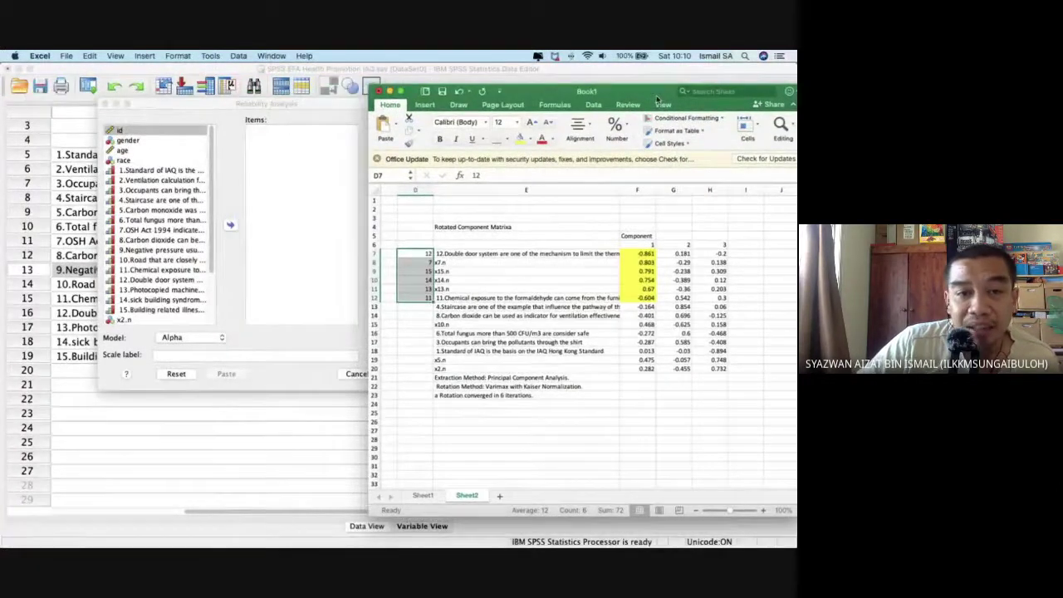
Add the component 1 items 12, 7, 15, 14, 13 and 11 to the Reliability Analysis items.
{"action": "scroll", "coordinate": [189, 260], "scroll_direction": "down", "scroll_amount": 1}
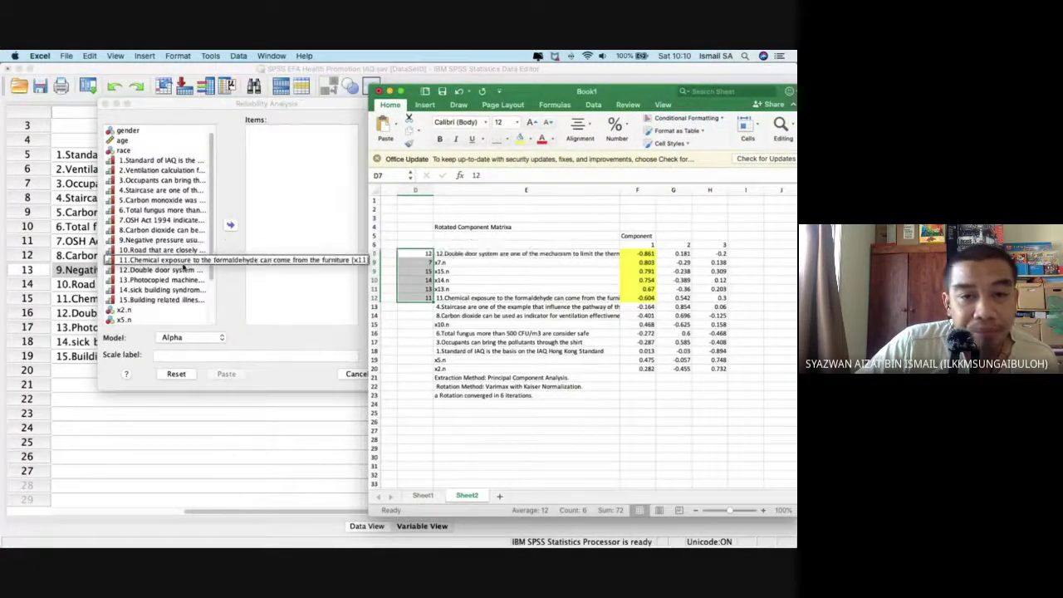
{"action": "left_click", "coordinate": [170, 271]}
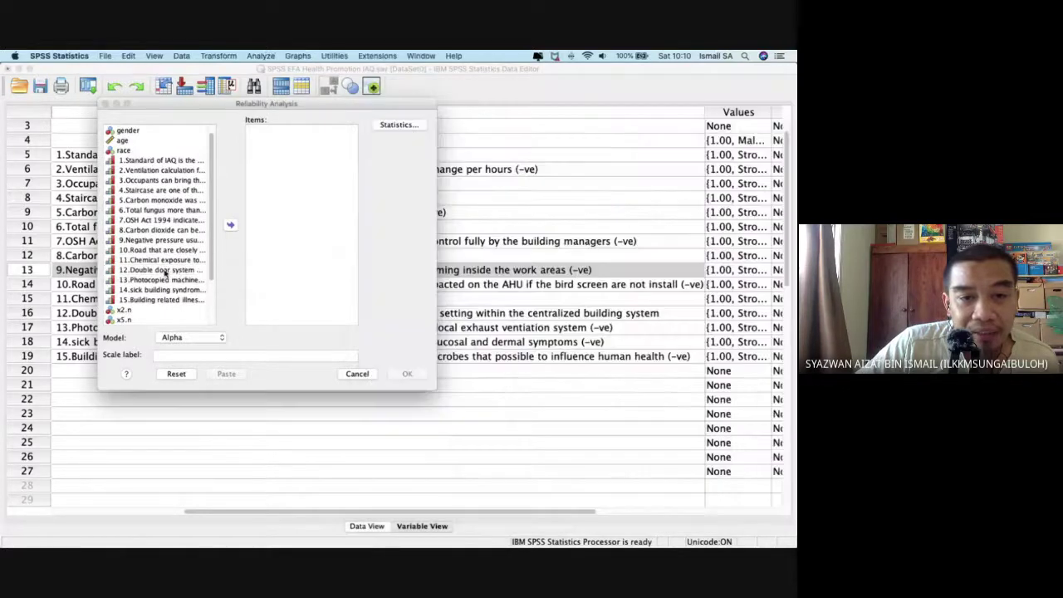
{"action": "left_click", "coordinate": [230, 224]}
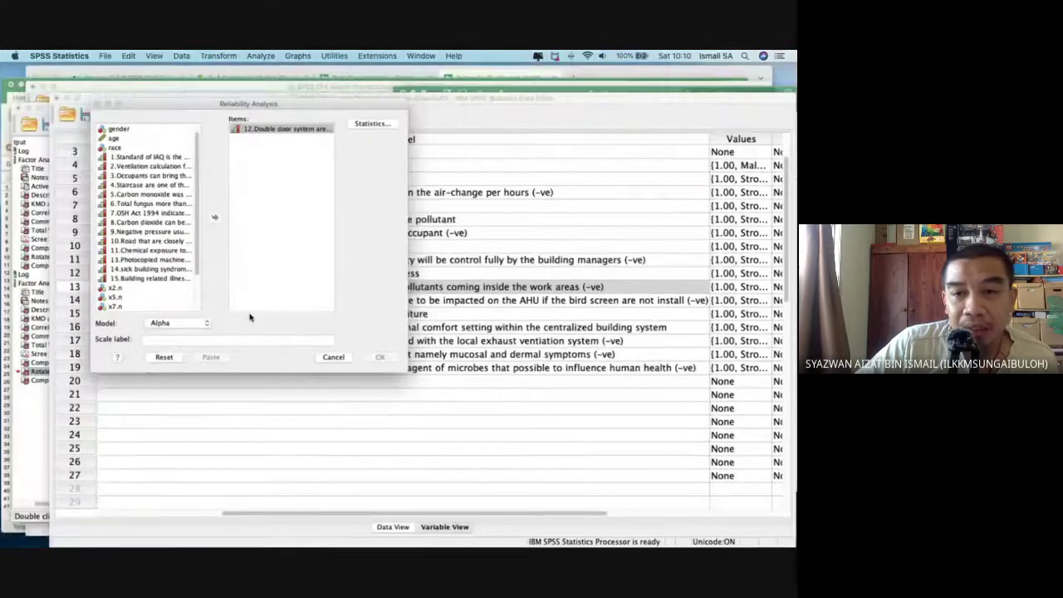
{"action": "key", "text": "ctrl+Up"}
{"action": "left_click", "coordinate": [712, 178]}
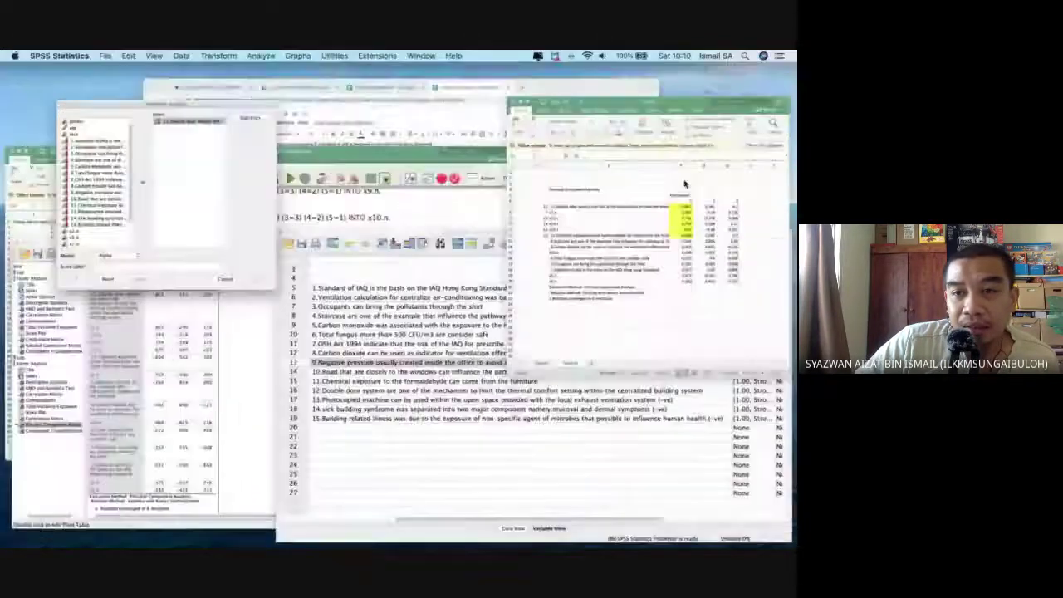
{"action": "left_click", "coordinate": [278, 301]}
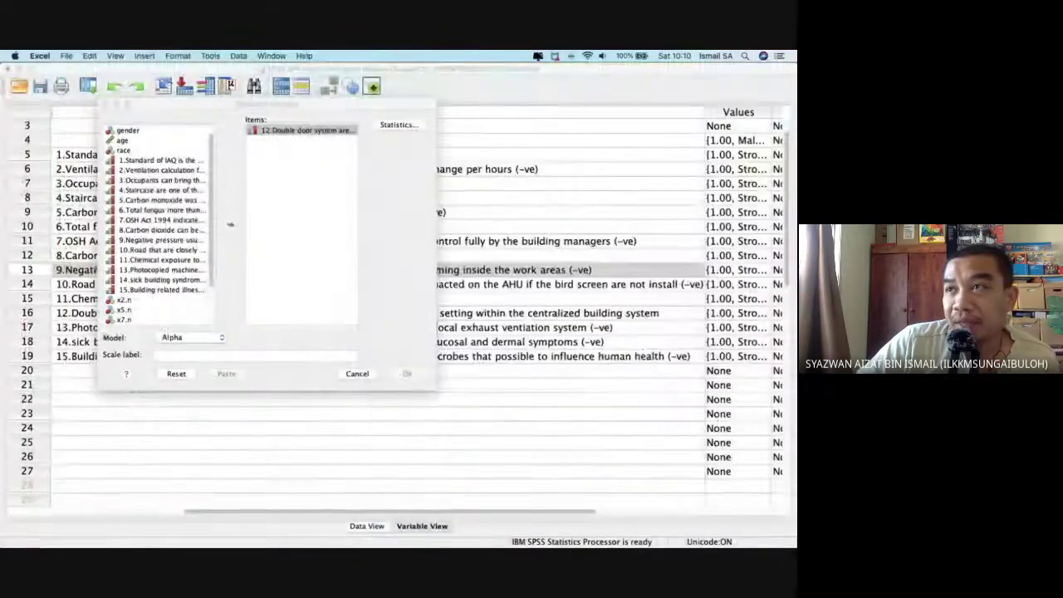
{"action": "left_click", "coordinate": [160, 219]}
{"action": "left_click", "coordinate": [231, 224]}
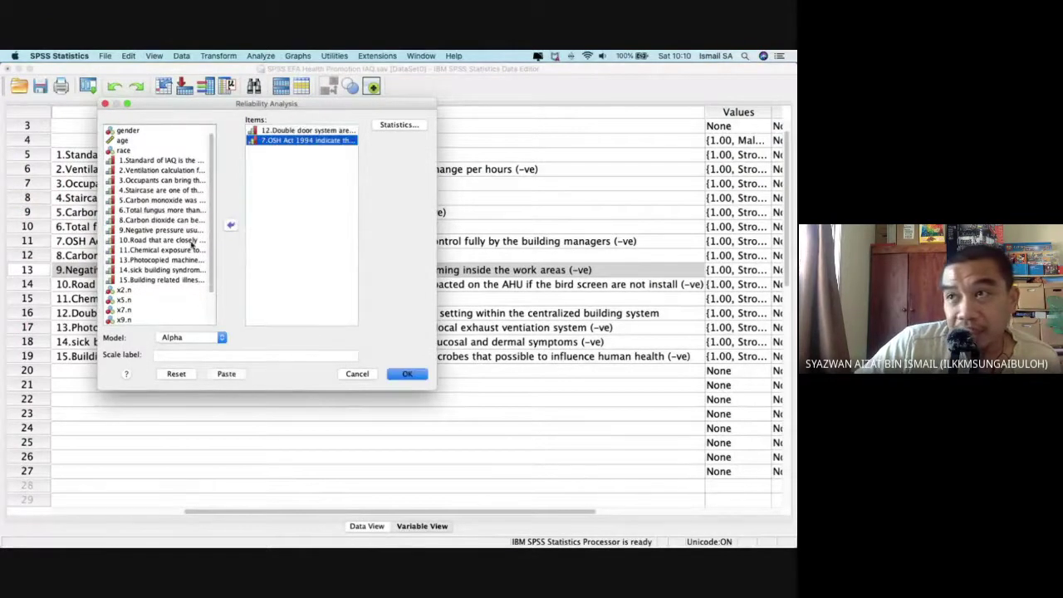
{"action": "left_click", "coordinate": [174, 280]}
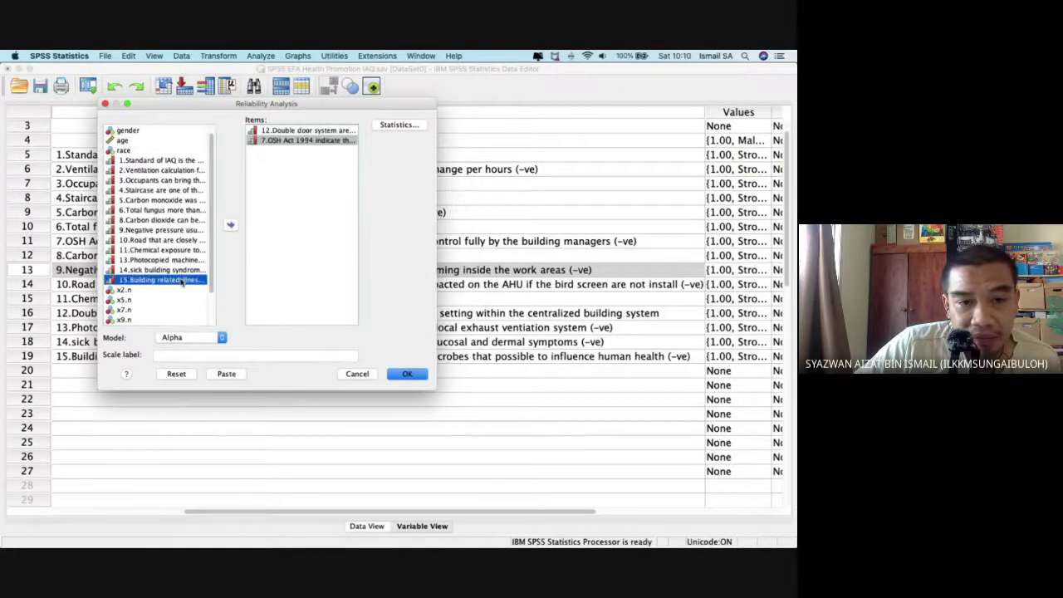
{"action": "left_click", "coordinate": [231, 224]}
{"action": "double_click", "coordinate": [166, 269]}
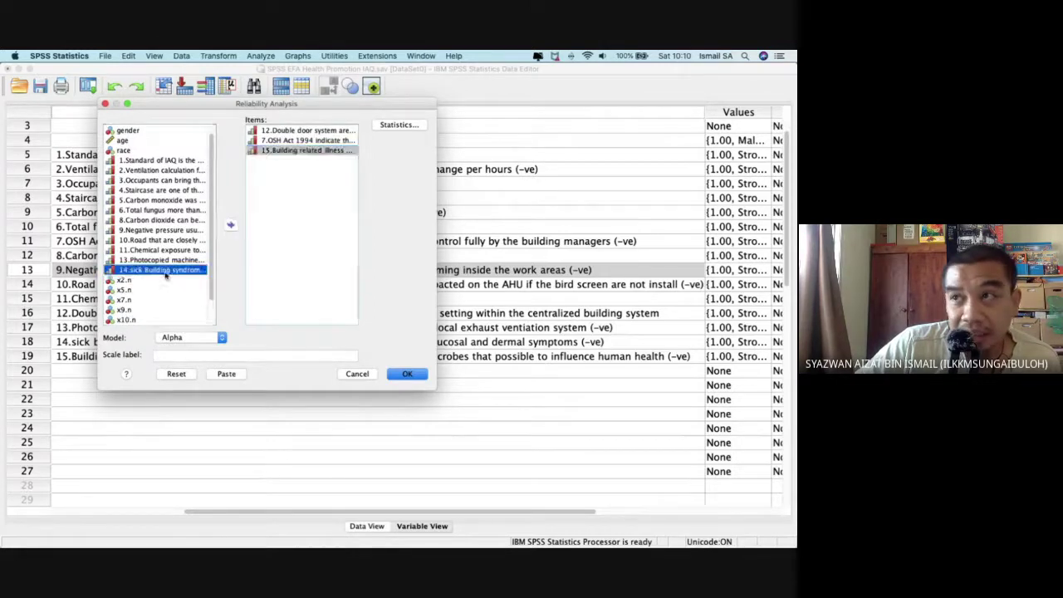
{"action": "double_click", "coordinate": [192, 259]}
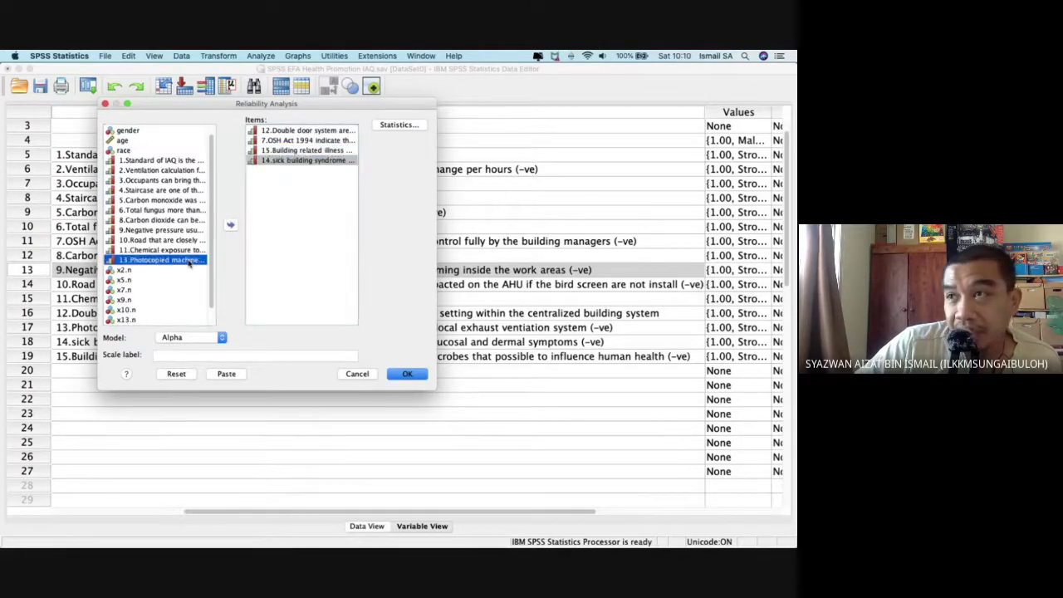
{"action": "double_click", "coordinate": [169, 250]}
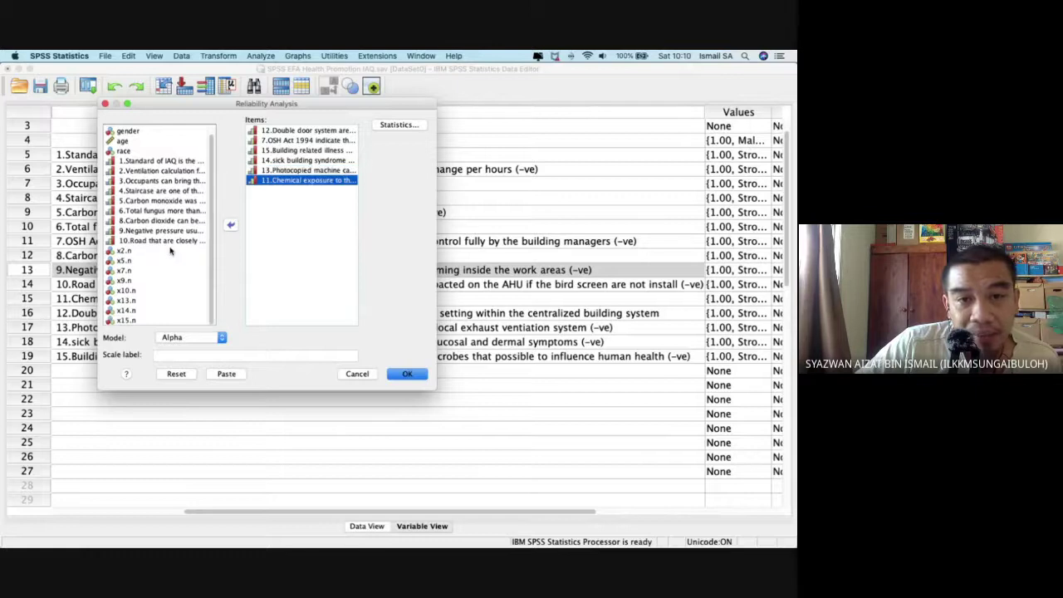
Request reliability descriptives for item, scale and scale if item deleted.
{"action": "left_click", "coordinate": [395, 126]}
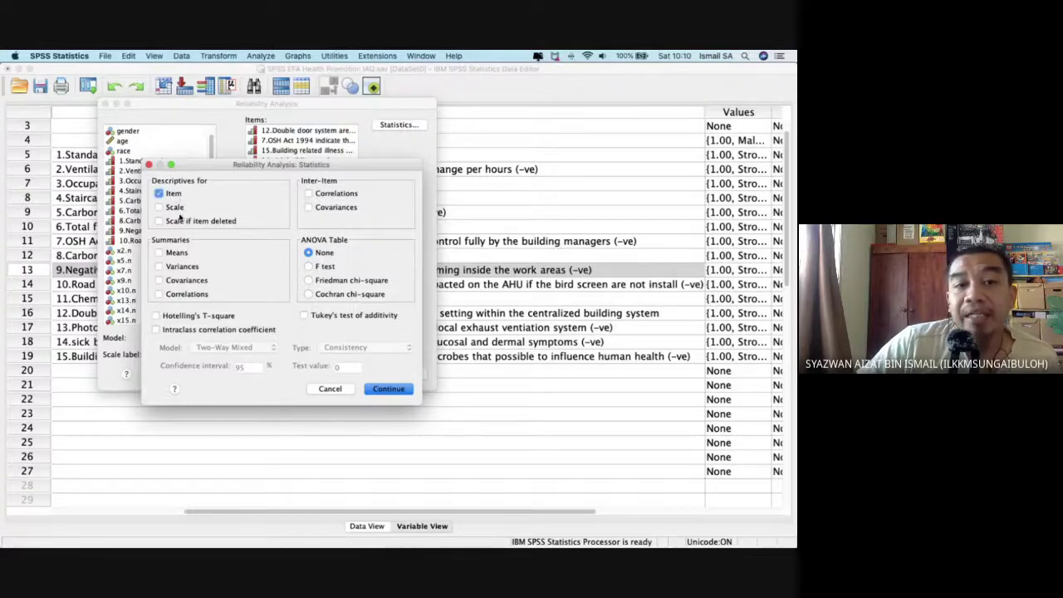
{"action": "left_click", "coordinate": [174, 210]}
{"action": "left_click", "coordinate": [175, 223]}
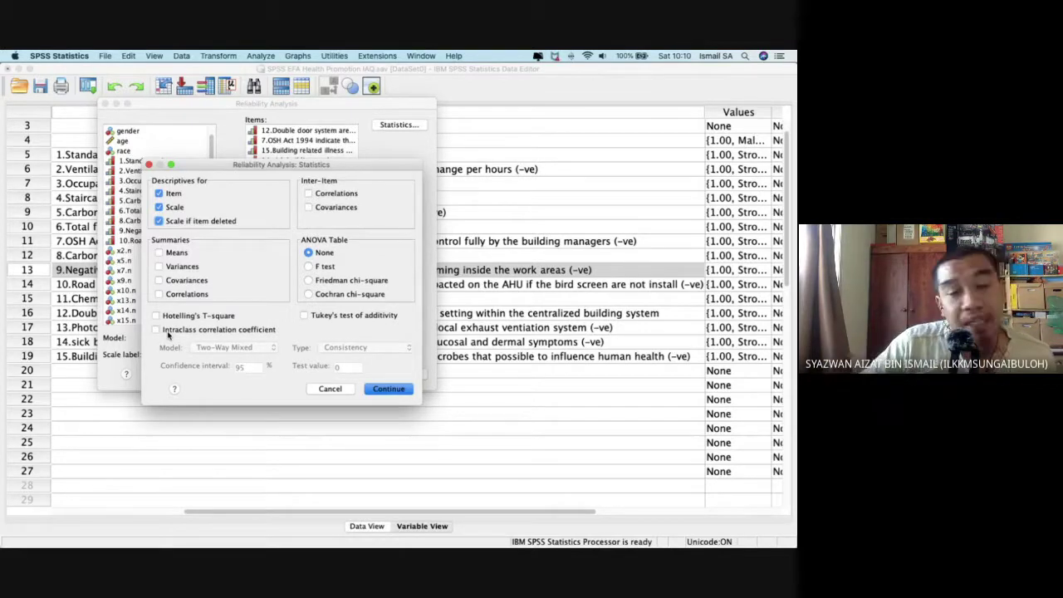
{"action": "left_click", "coordinate": [375, 388]}
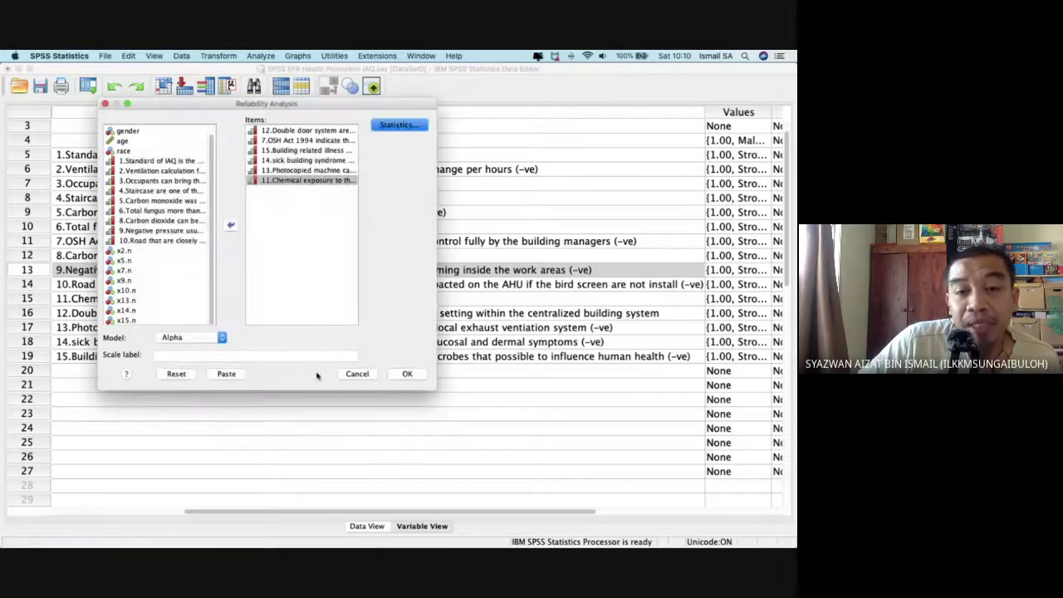
Keep Alpha as the reliability model and paste the analysis into the syntax.
{"action": "left_click", "coordinate": [187, 339]}
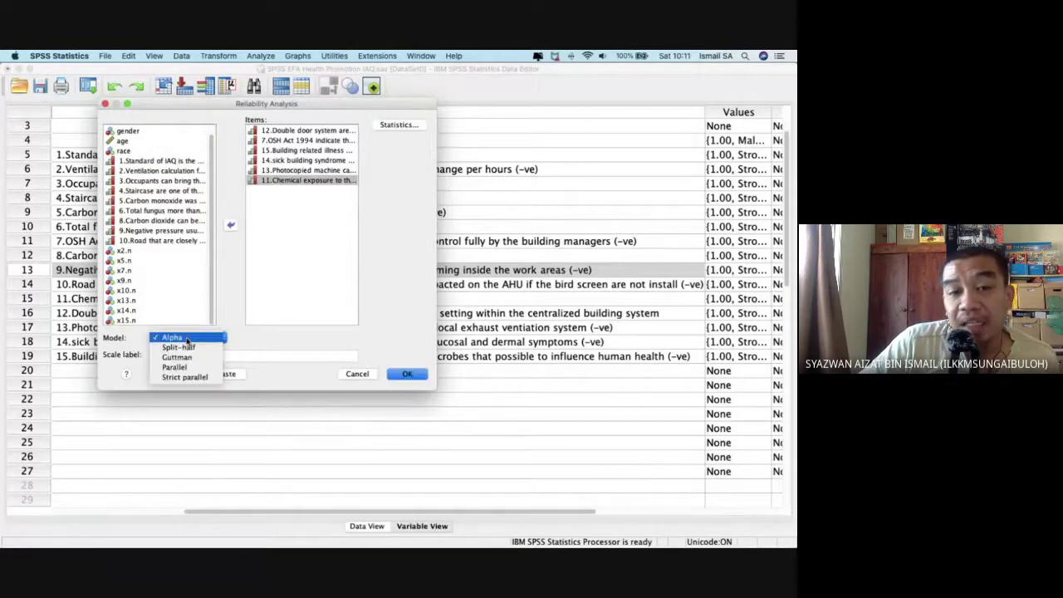
{"action": "left_click", "coordinate": [187, 339]}
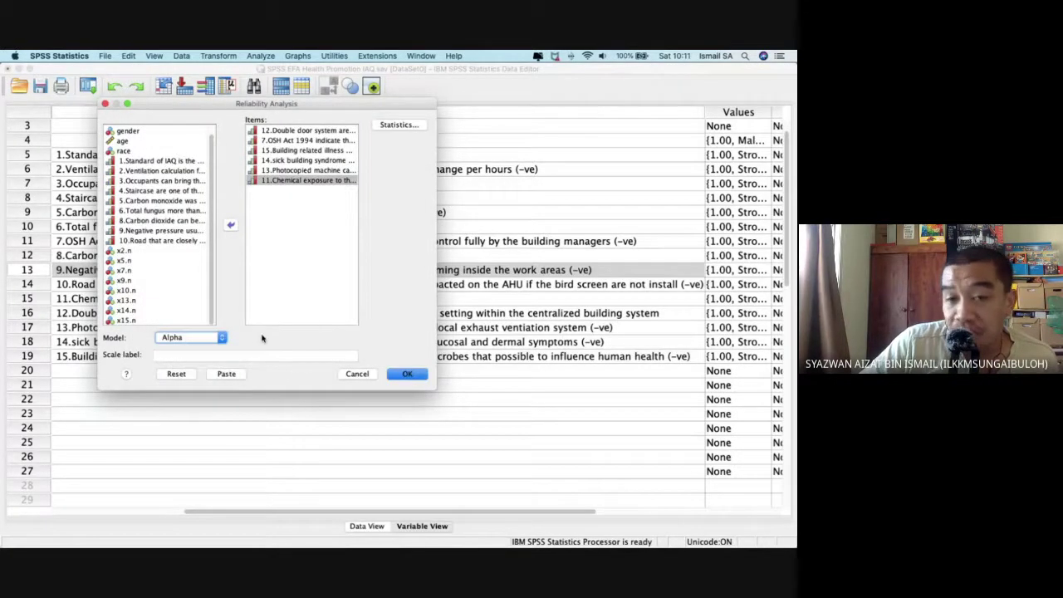
{"action": "left_click", "coordinate": [227, 374]}
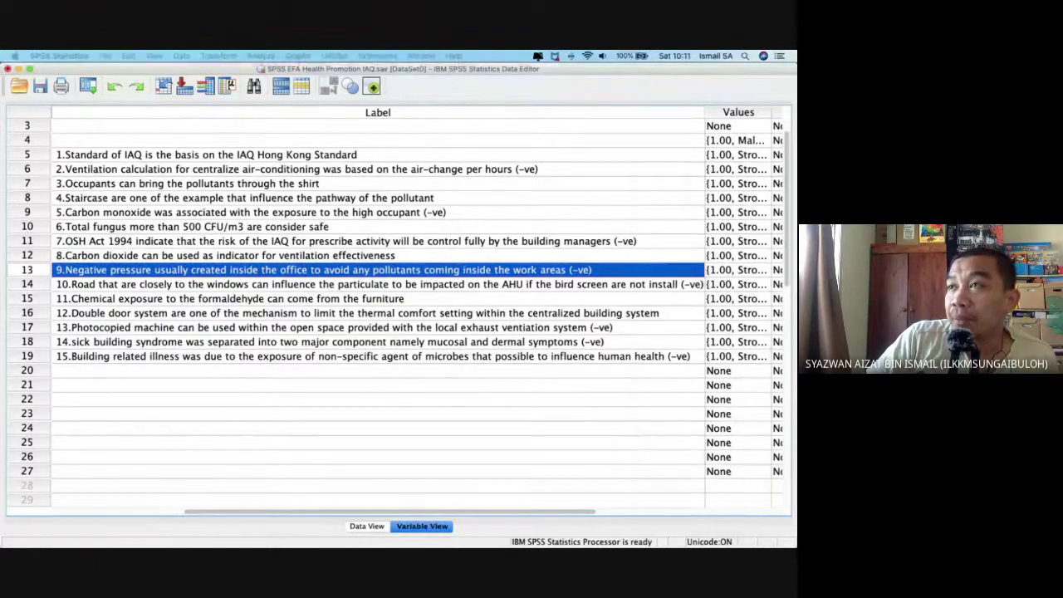
Switch to Excel and label component 1 "health risk" in cell C10 of Book1, then select its item labels E7:E12.
{"action": "key", "text": "super+Tab"}
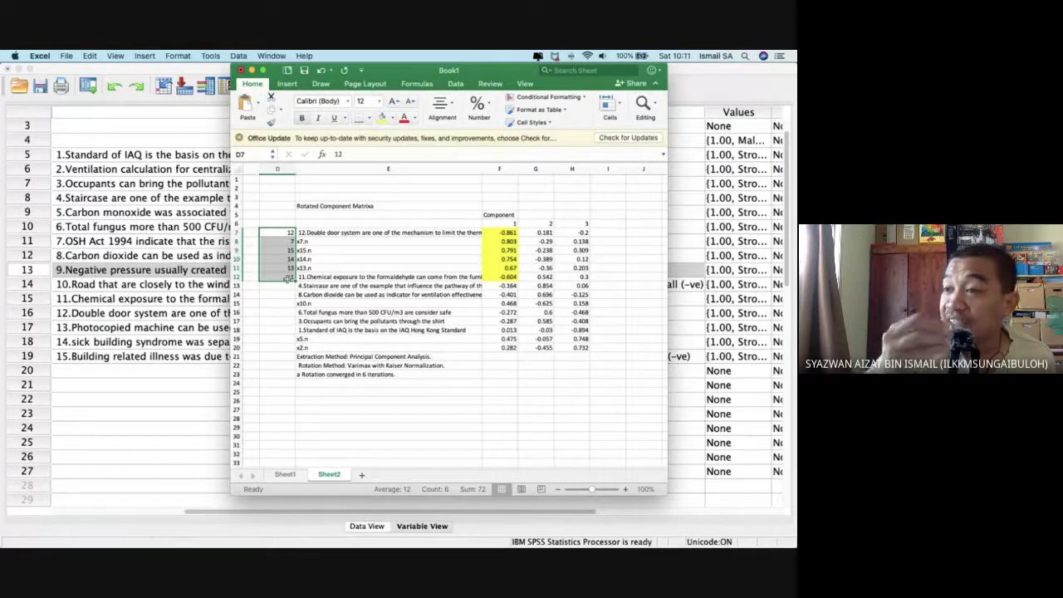
{"action": "left_click", "coordinate": [249, 259]}
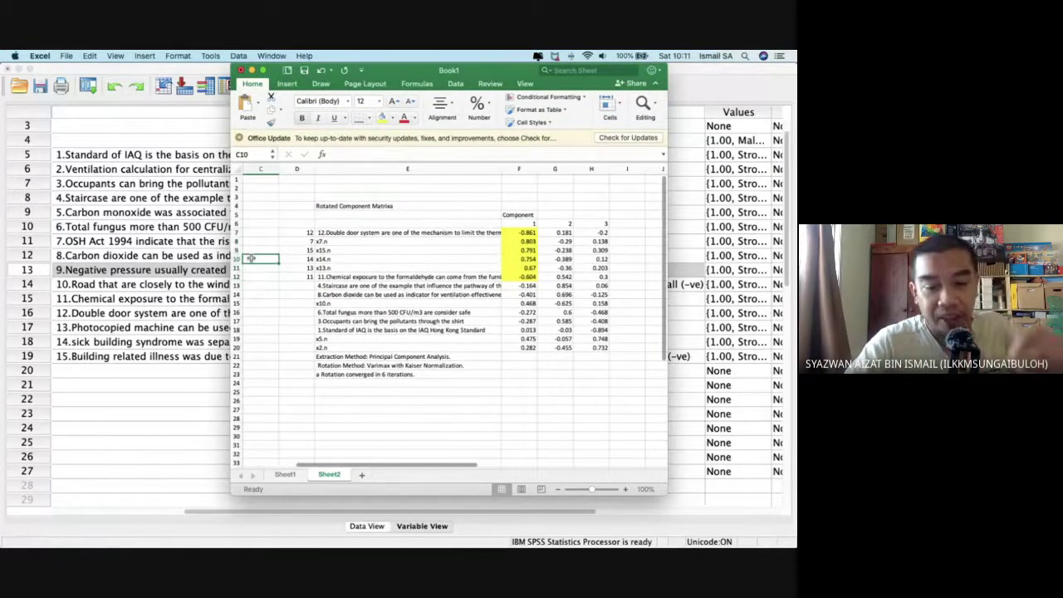
{"action": "type", "text": "health risk"}
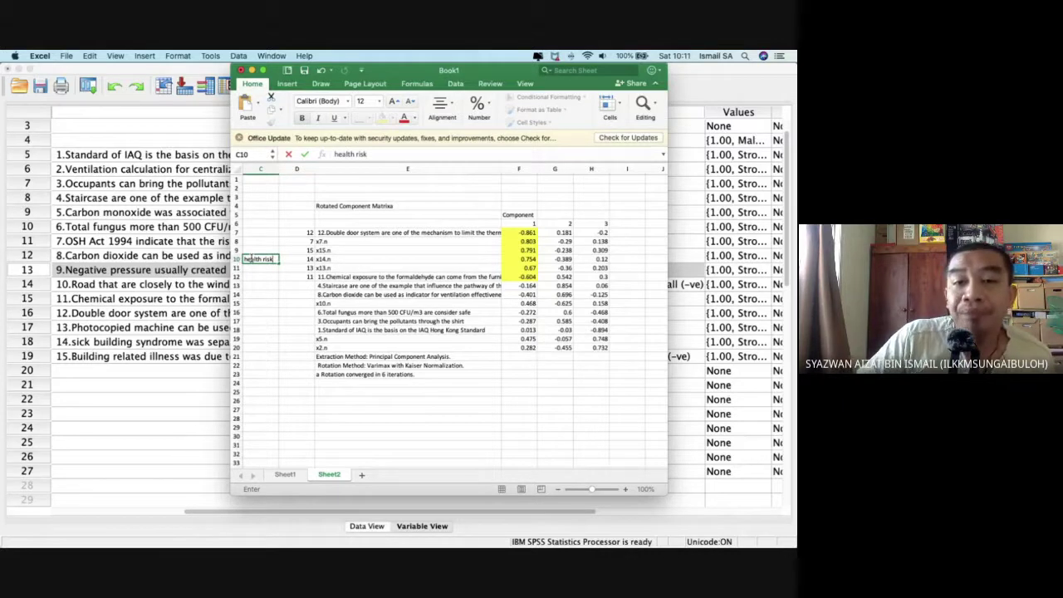
{"action": "left_click_drag", "start_coordinate": [336, 233], "coordinate": [347, 276]}
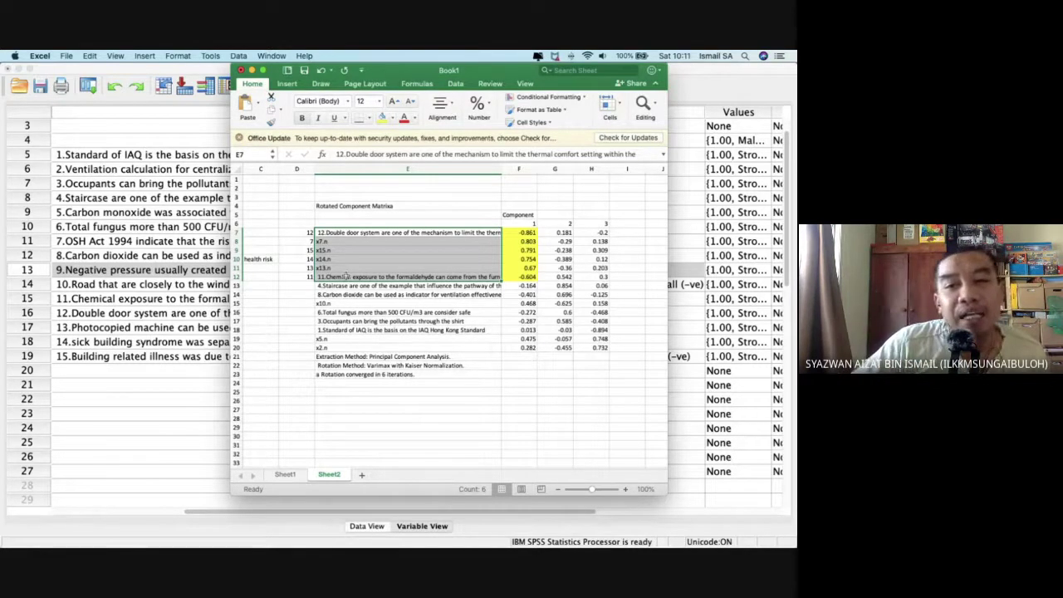
Switch to the SPSS Syntax Editor and add the comment line "// kepersisan" above the RELIABILITY command, set off by blank lines.
{"action": "key", "text": "ctrl+Up"}
{"action": "left_click", "coordinate": [401, 272]}
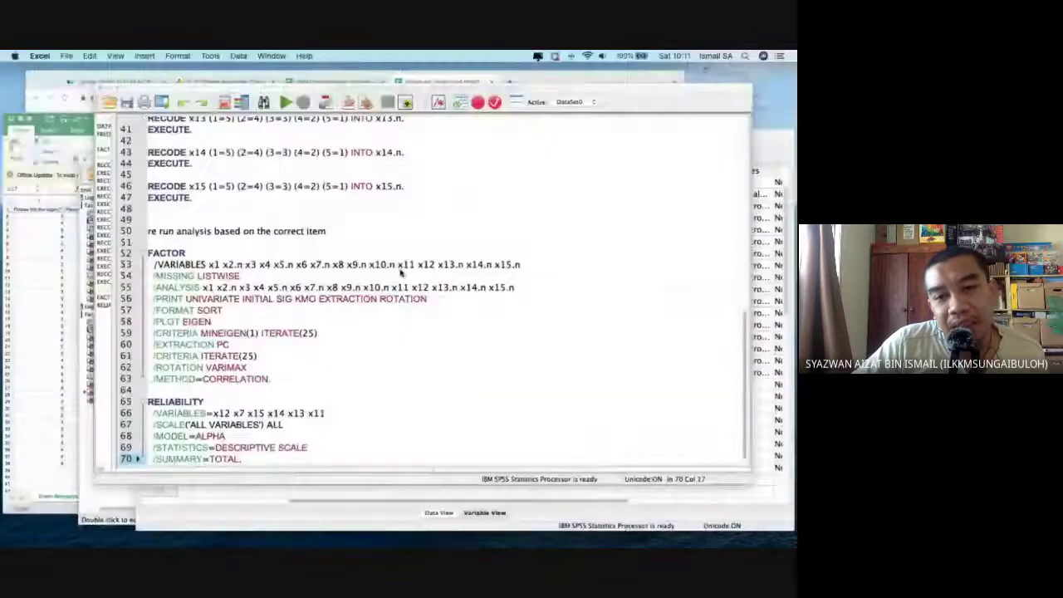
{"action": "left_click", "coordinate": [237, 433]}
{"action": "key", "text": "Return"}
{"action": "key", "text": "Return"}
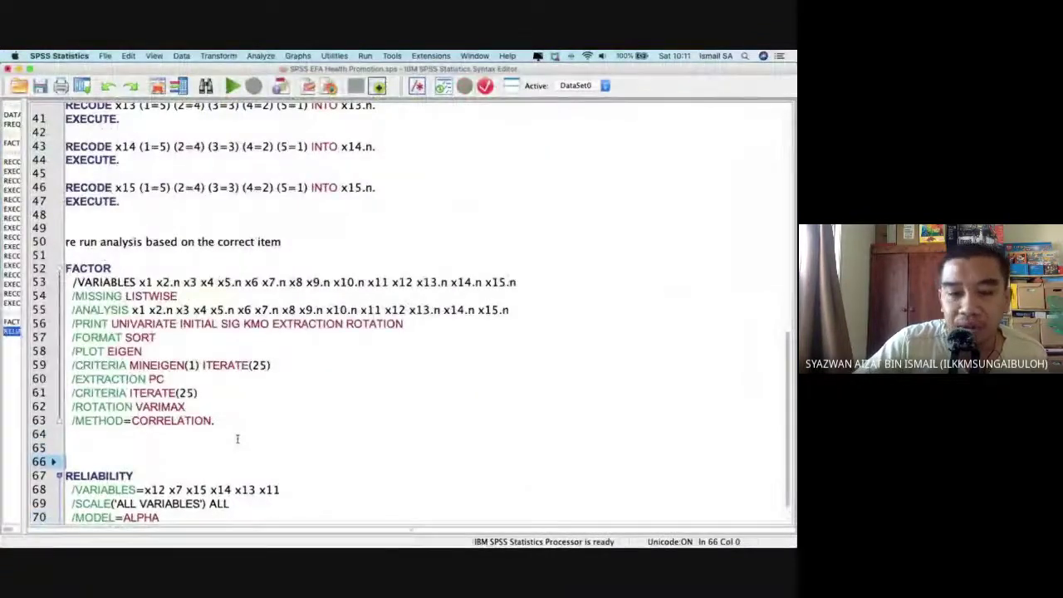
{"action": "key", "text": "Up"}
{"action": "type", "text": "///"}
{"action": "key", "text": "BackSpace"}
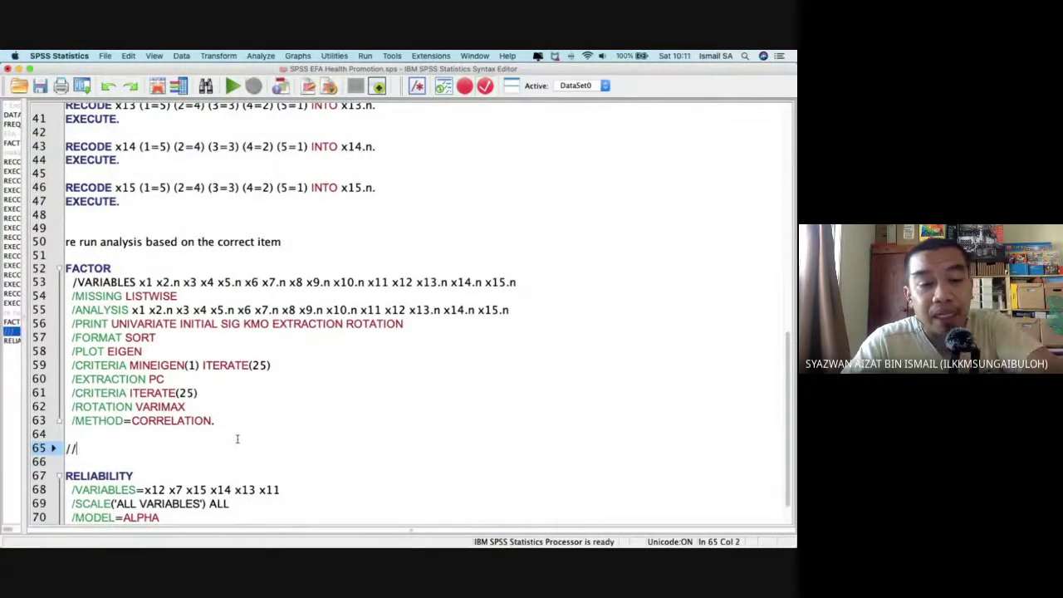
{"action": "type", "text": "kepersisan"}
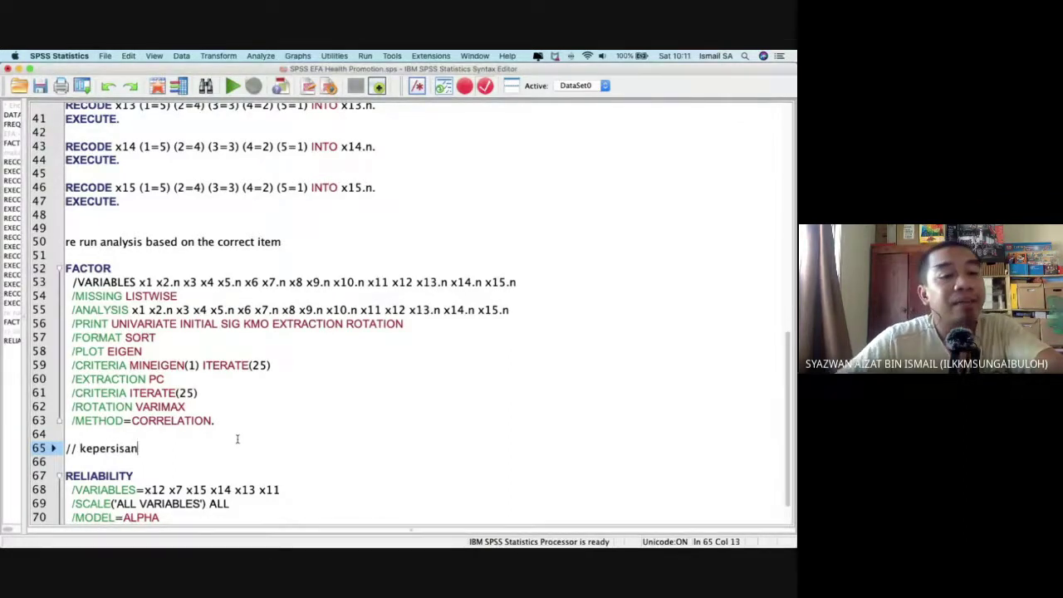
Insert two blank lines above the "// kepersisan" comment and place the cursor on line 65.
{"action": "scroll", "coordinate": [236, 438], "scroll_direction": "down", "scroll_amount": 1}
{"action": "scroll", "coordinate": [236, 438], "scroll_direction": "down", "scroll_amount": 1}
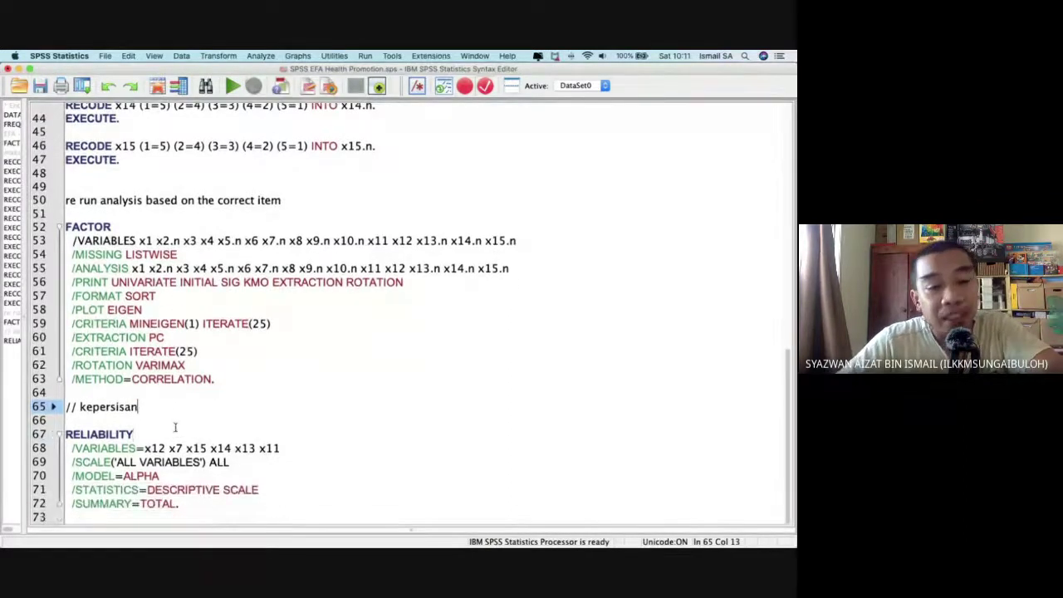
{"action": "left_click", "coordinate": [175, 427]}
{"action": "left_click", "coordinate": [188, 407]}
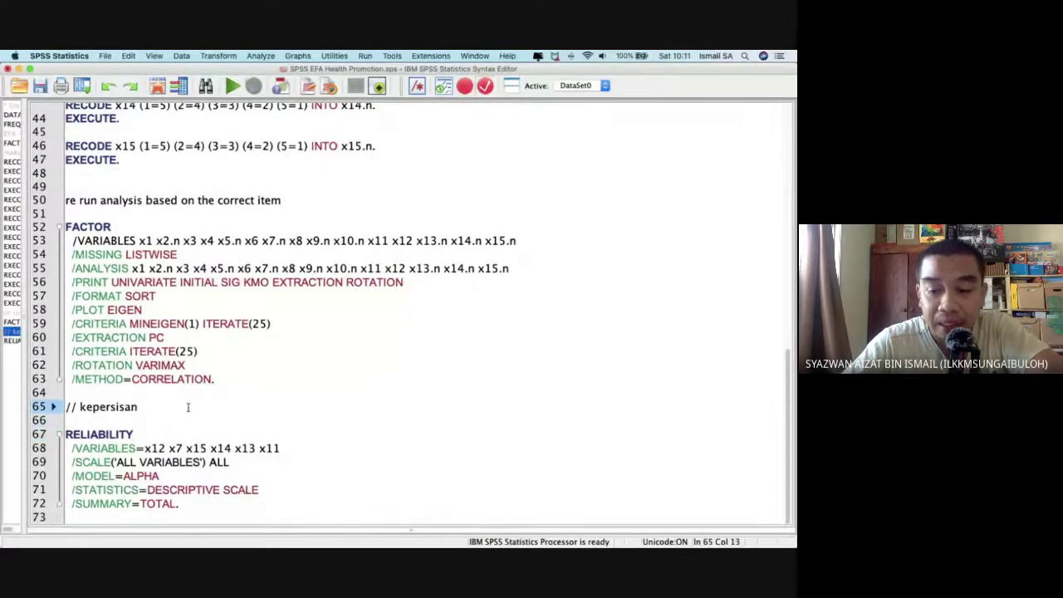
{"action": "key", "text": "Up"}
{"action": "key", "text": "Return"}
{"action": "key", "text": "Return"}
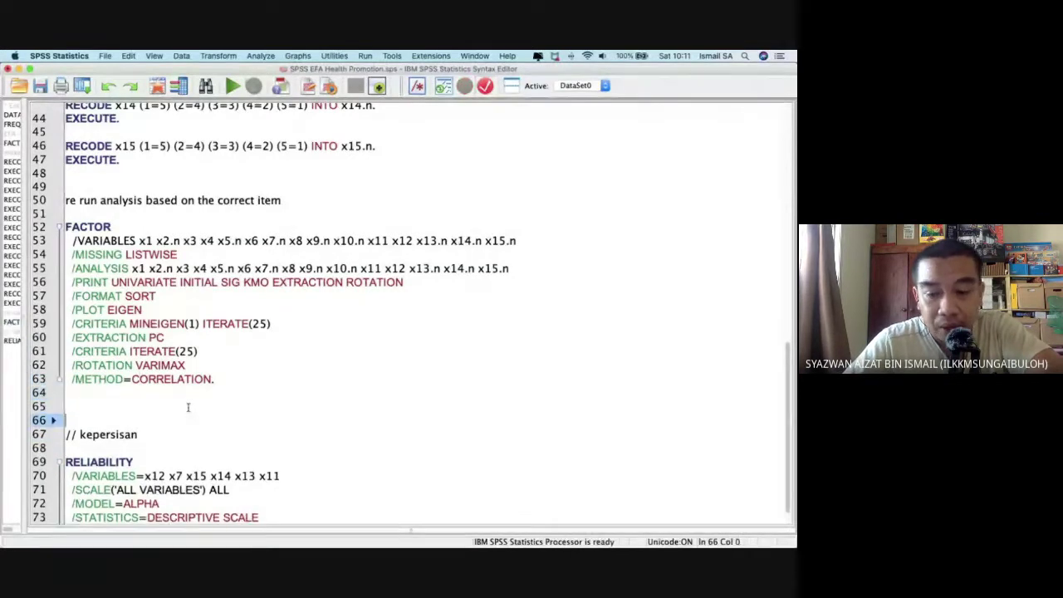
{"action": "key", "text": "Up"}
{"action": "type", "text": ".//"}
{"action": "key", "text": "BackSpace"}
{"action": "key", "text": "BackSpace"}
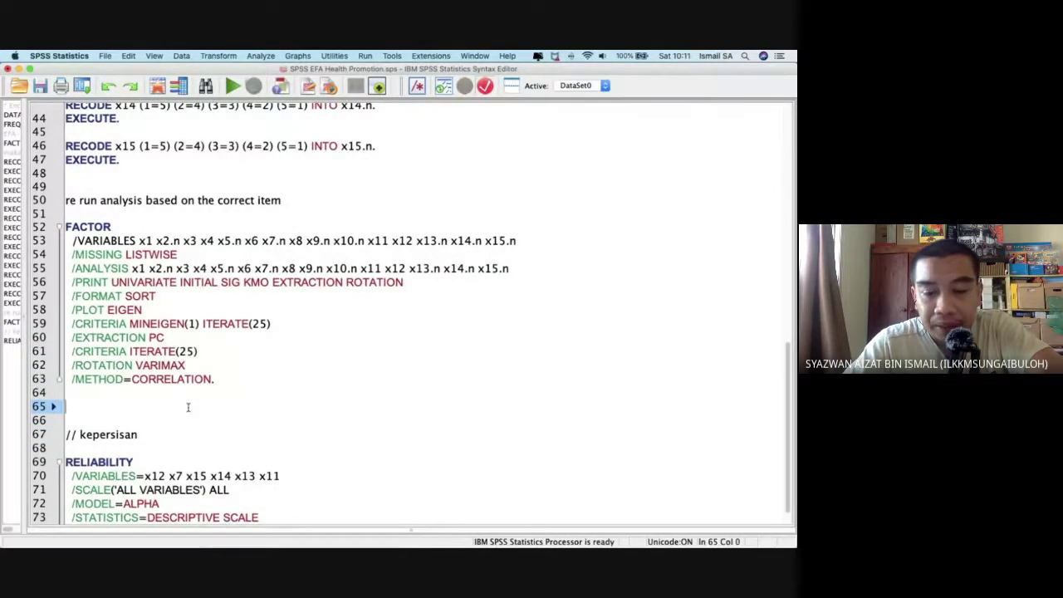
Write on line 65 the comment "// pakar akan komen soalan dan construct, ada 15 soalan tapi dah buang 1, than, 14 tadi jadi 3 group:".
{"action": "type", "text": "// p"}
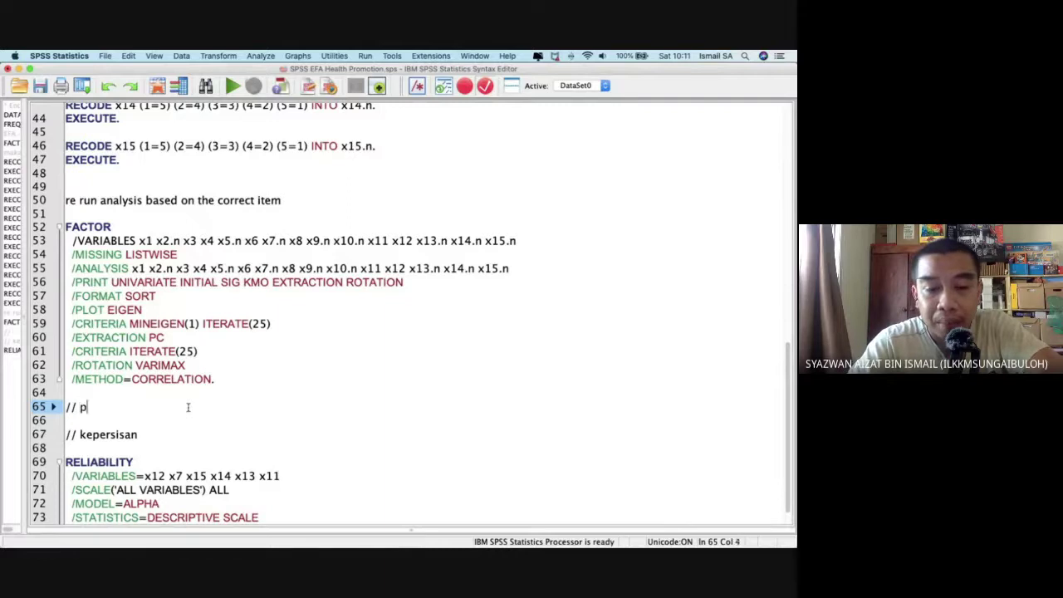
{"action": "type", "text": "akar akan komen "}
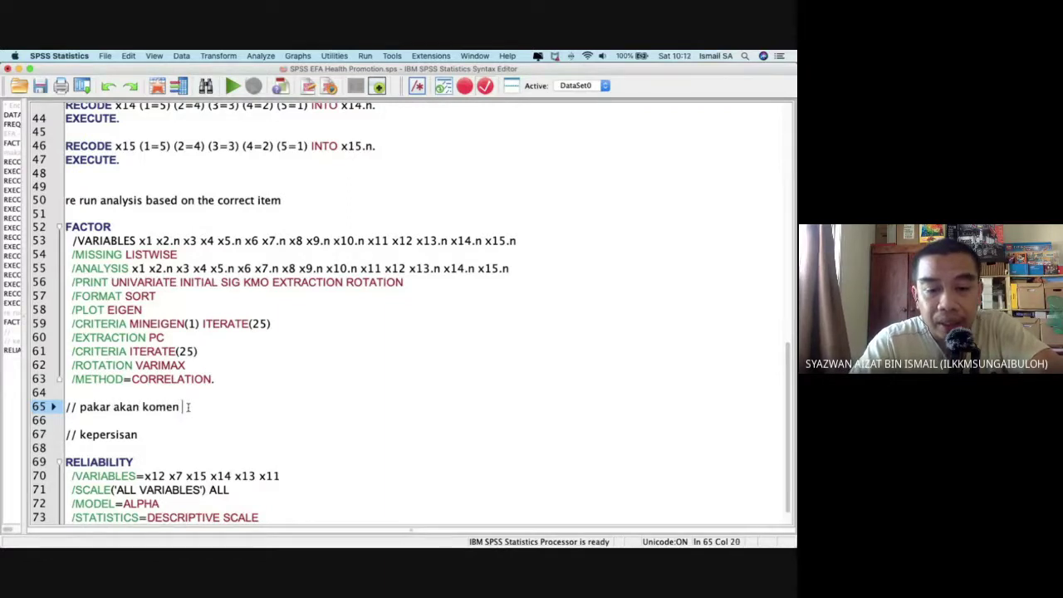
{"action": "type", "text": "soalan dan co"}
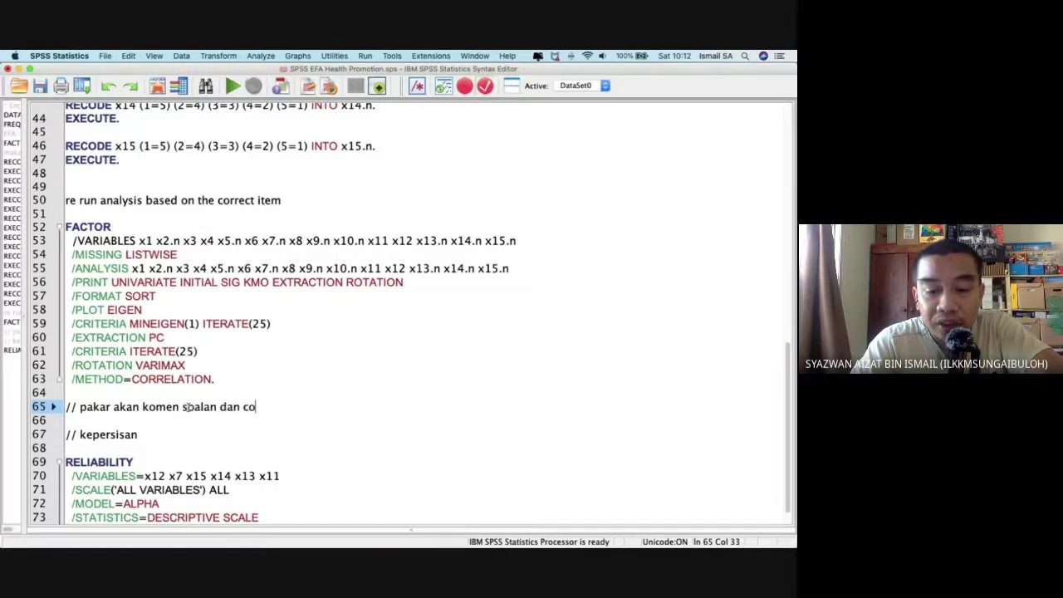
{"action": "type", "text": "ntrol"}
{"action": "key", "text": "BackSpace"}
{"action": "key", "text": "BackSpace"}
{"action": "key", "text": "BackSpace"}
{"action": "key", "text": "BackSpace"}
{"action": "key", "text": "BackSpace"}
{"action": "type", "text": "ns"}
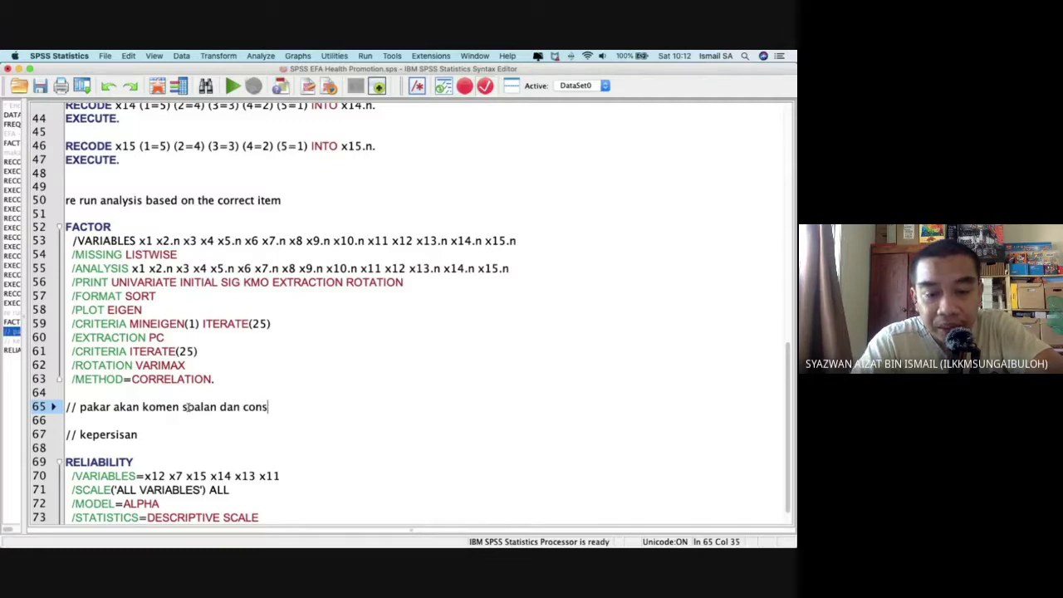
{"action": "type", "text": "truct, ada"}
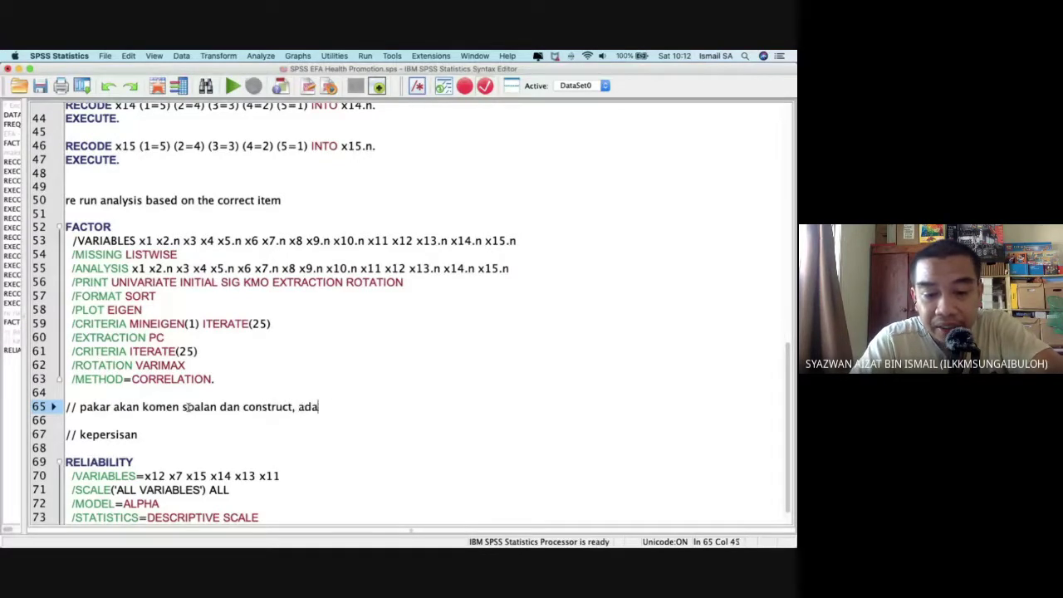
{"action": "type", "text": " 15 soalan ta"}
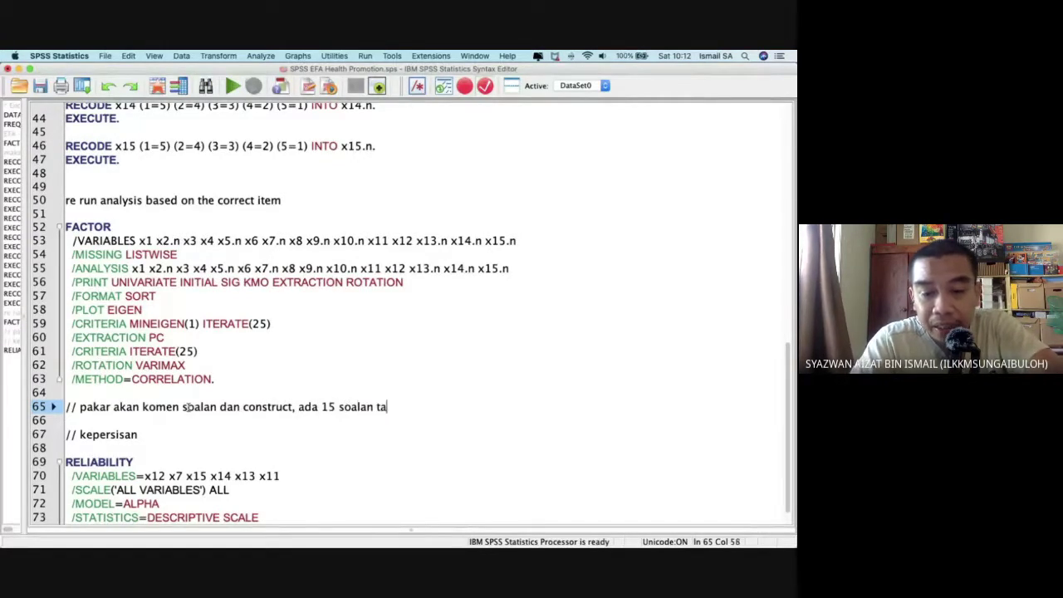
{"action": "type", "text": "pi dah buang 1."}
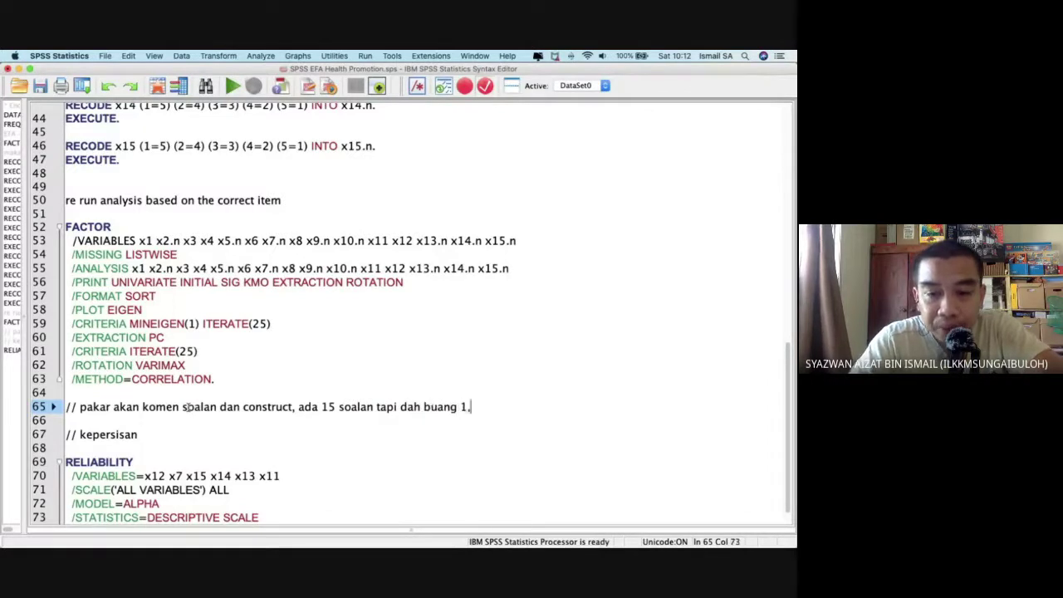
{"action": "type", "text": " than"}
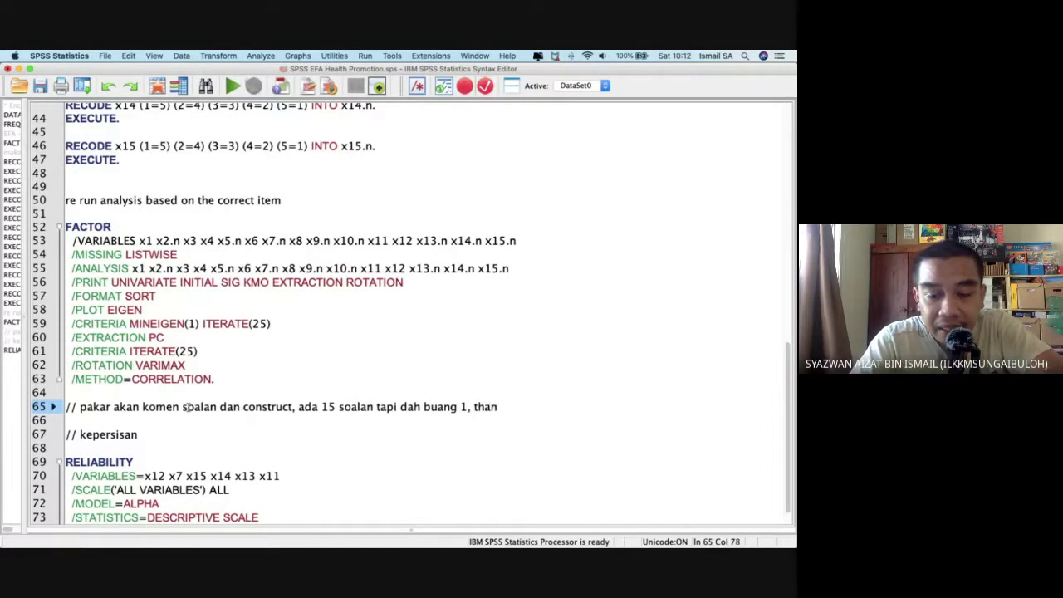
{"action": "type", "text": ", 14 tadi "}
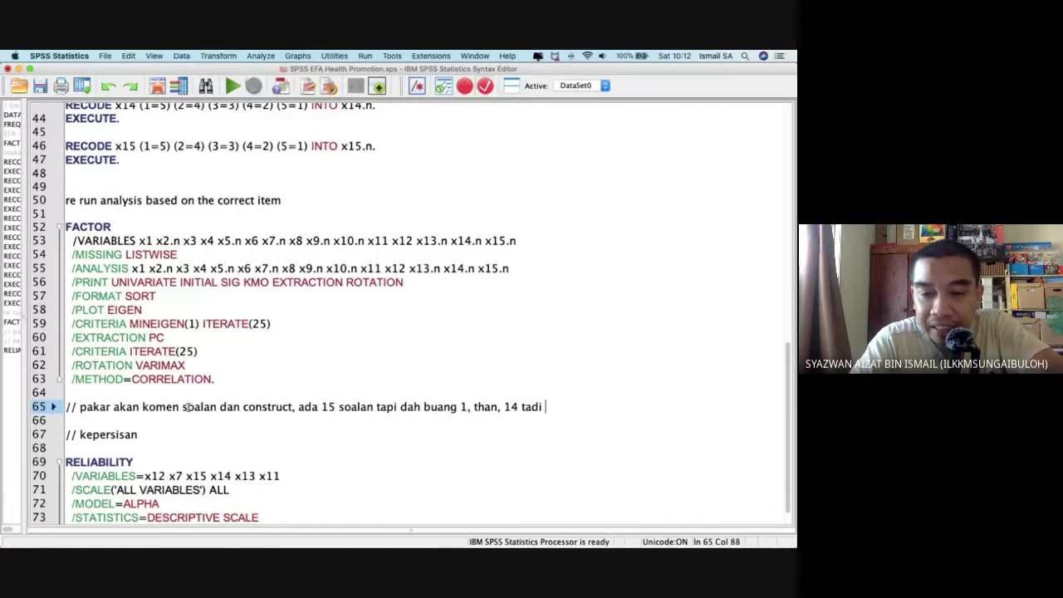
{"action": "type", "text": "jadi 3 group:"}
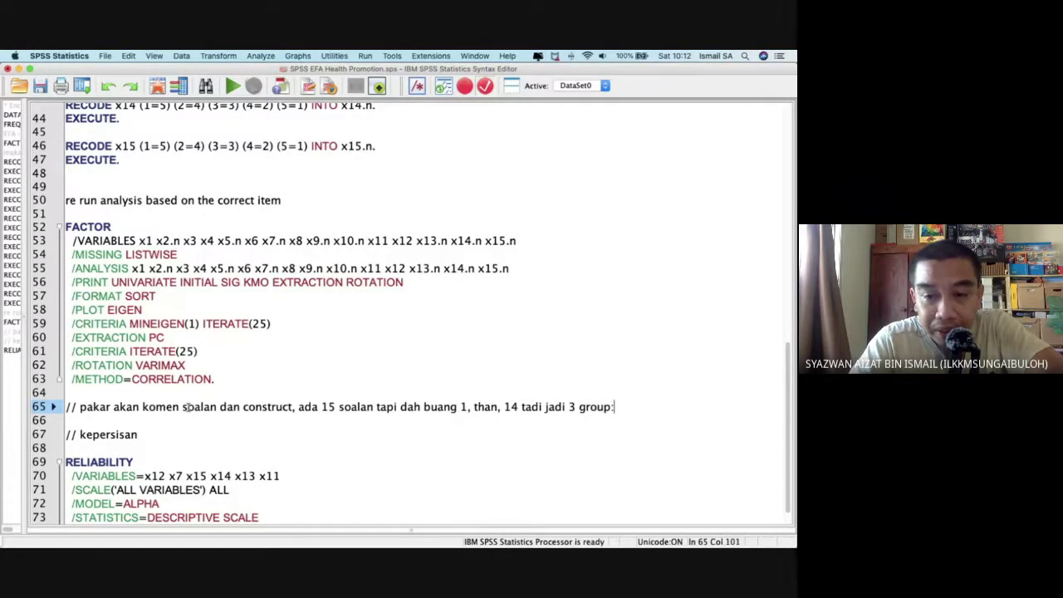
Start the group list on the line below the comment with "1) health risk".
{"action": "key", "text": "Return"}
{"action": "type", "text": "1) "}
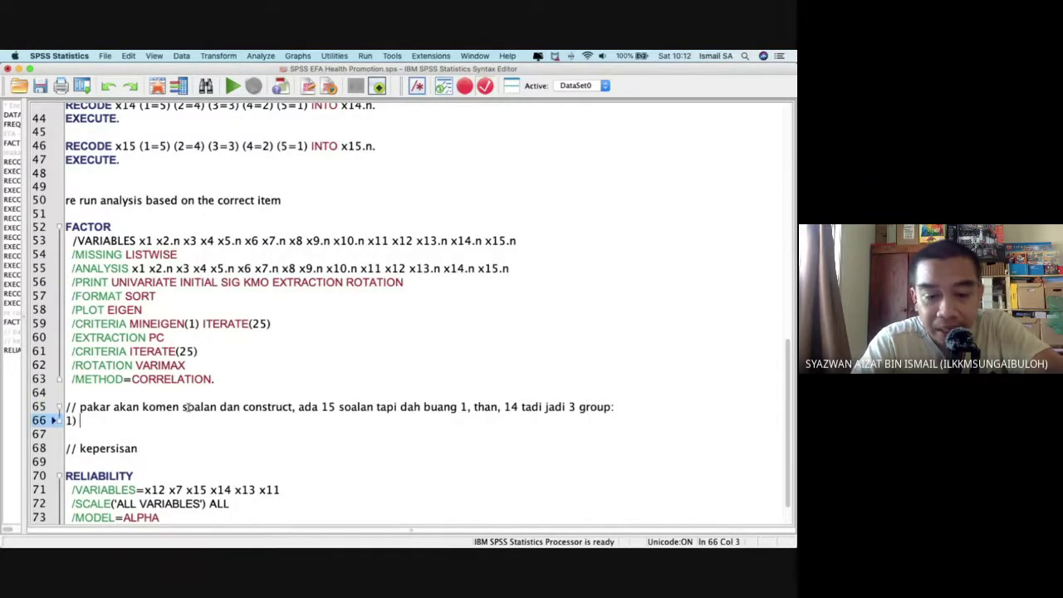
{"action": "type", "text": "health risk"}
Switch to Excel's Book1, highlight the component 2 loadings G13:G17 in yellow and label the component "pollutants" in cell C15.
{"action": "key", "text": "ctrl+Up"}
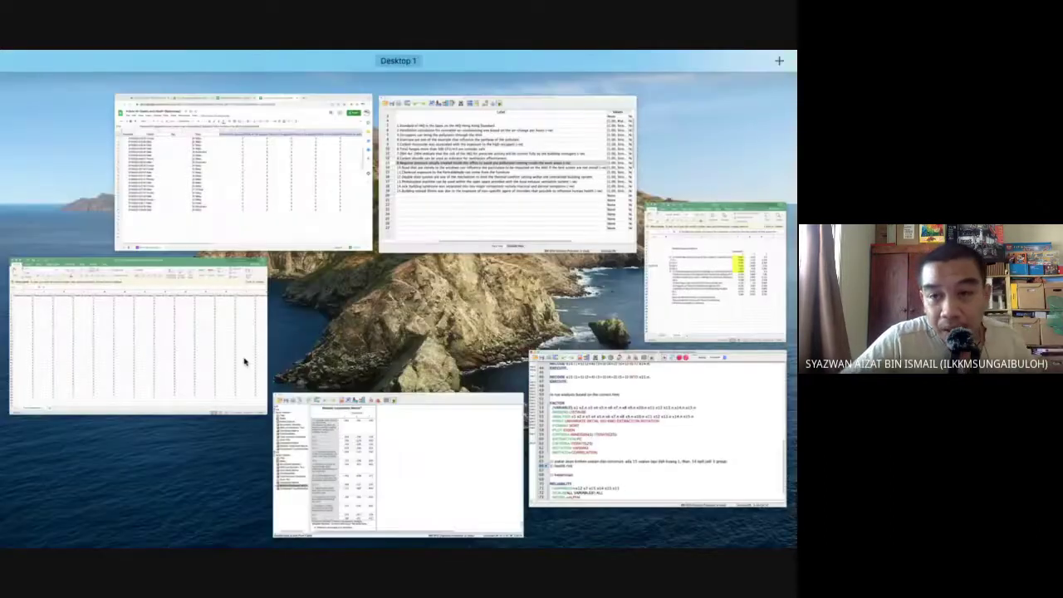
{"action": "left_click", "coordinate": [714, 270]}
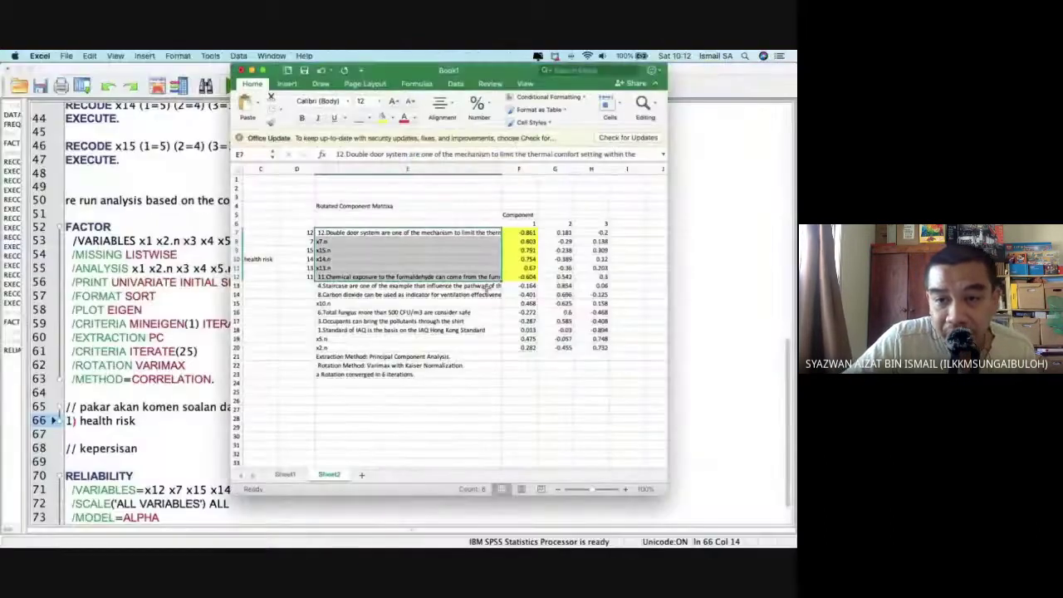
{"action": "left_click_drag", "start_coordinate": [565, 286], "coordinate": [565, 321]}
{"action": "left_click", "coordinate": [383, 118]}
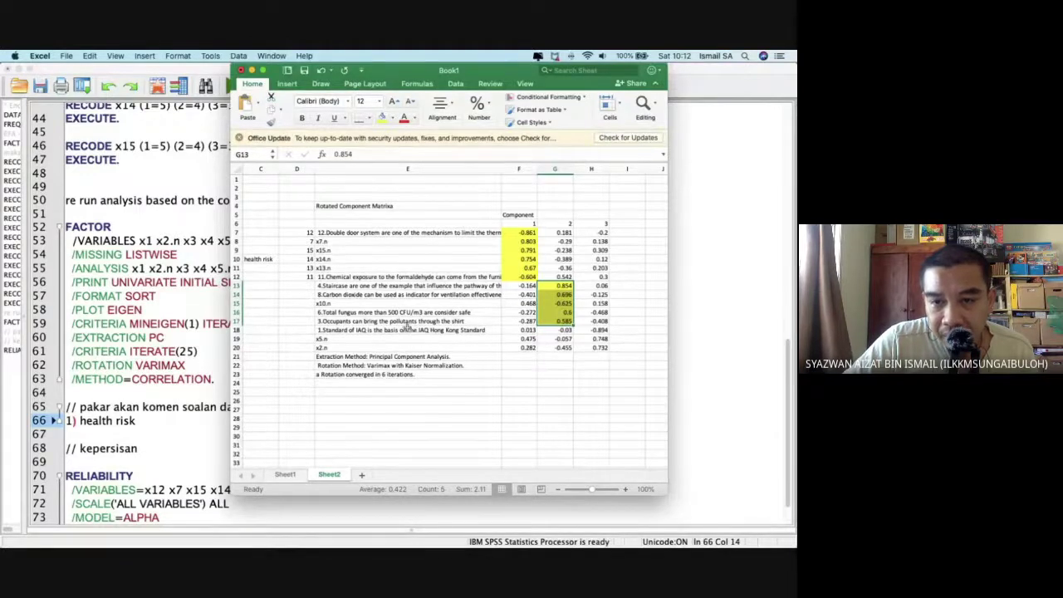
{"action": "left_click", "coordinate": [263, 305]}
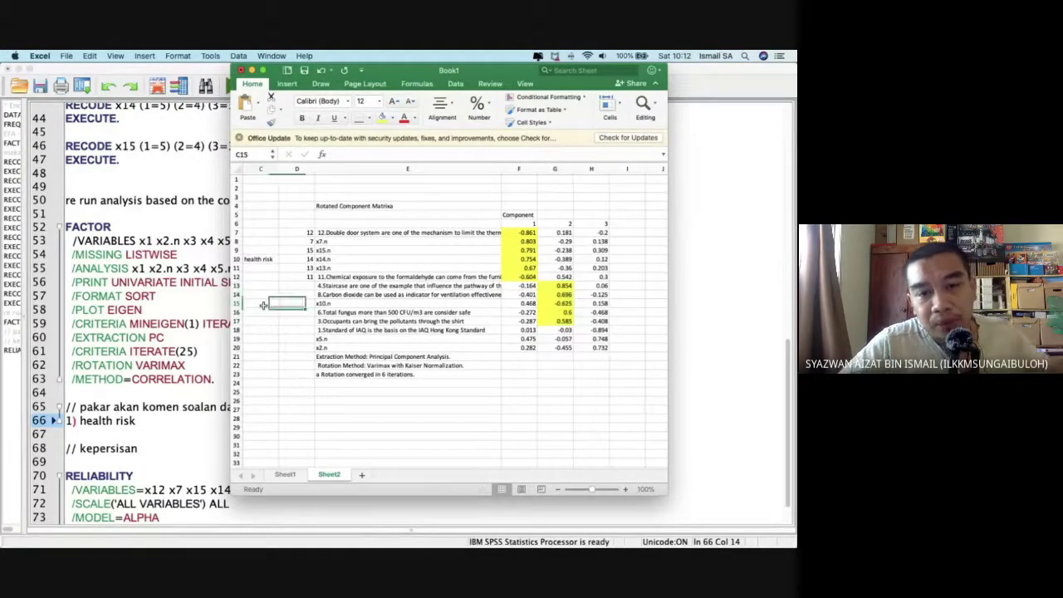
{"action": "type", "text": "pollutants"}
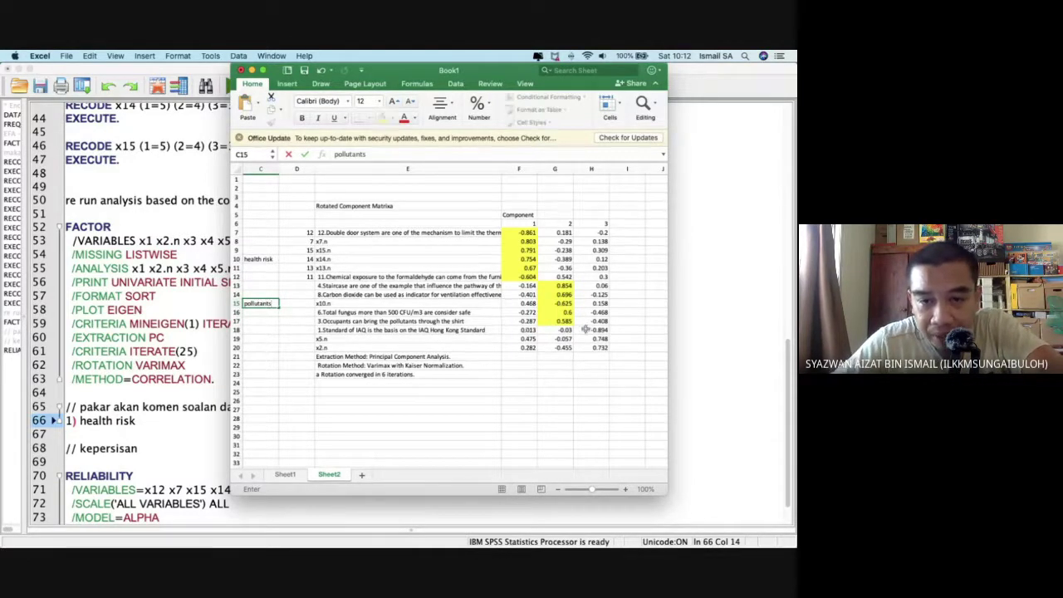
Select the component 3 loadings H18:H20 to identify its items and label the component "law" in cell C19.
{"action": "left_click_drag", "start_coordinate": [591, 330], "coordinate": [591, 347]}
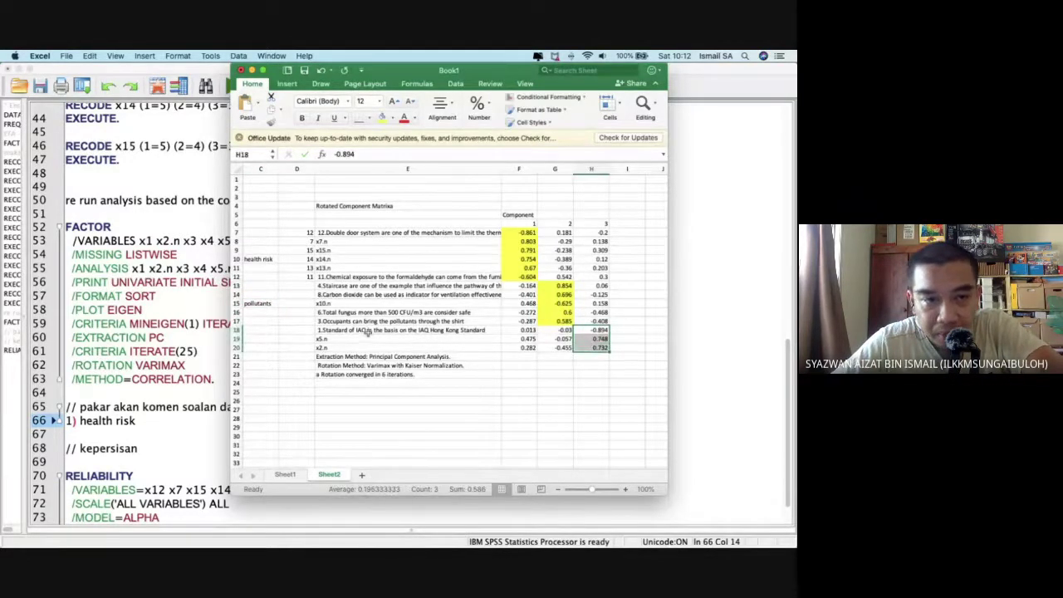
{"action": "left_click", "coordinate": [263, 339]}
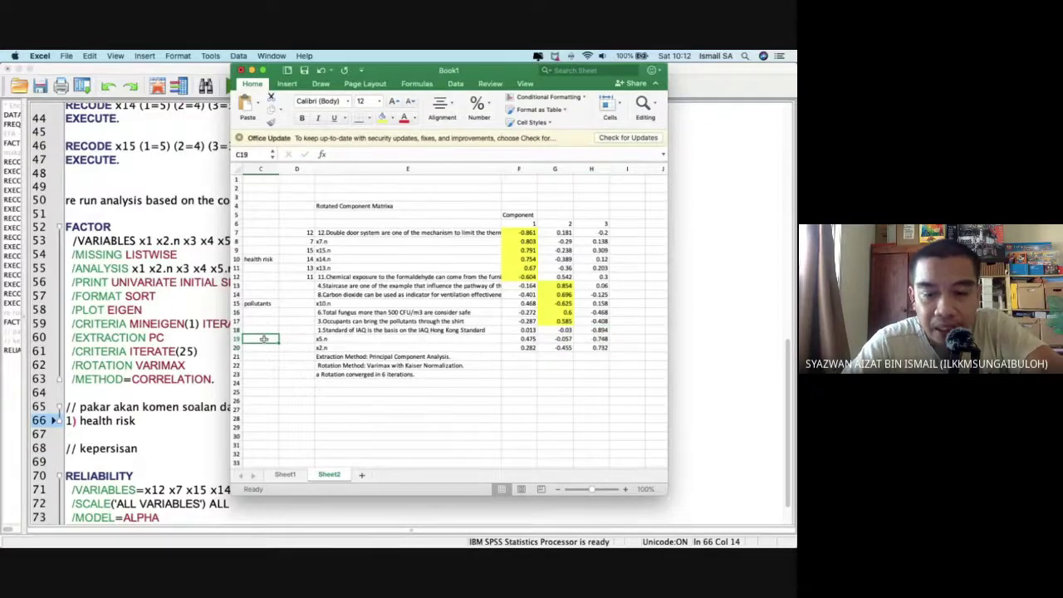
{"action": "type", "text": "law"}
{"action": "key", "text": "Return"}
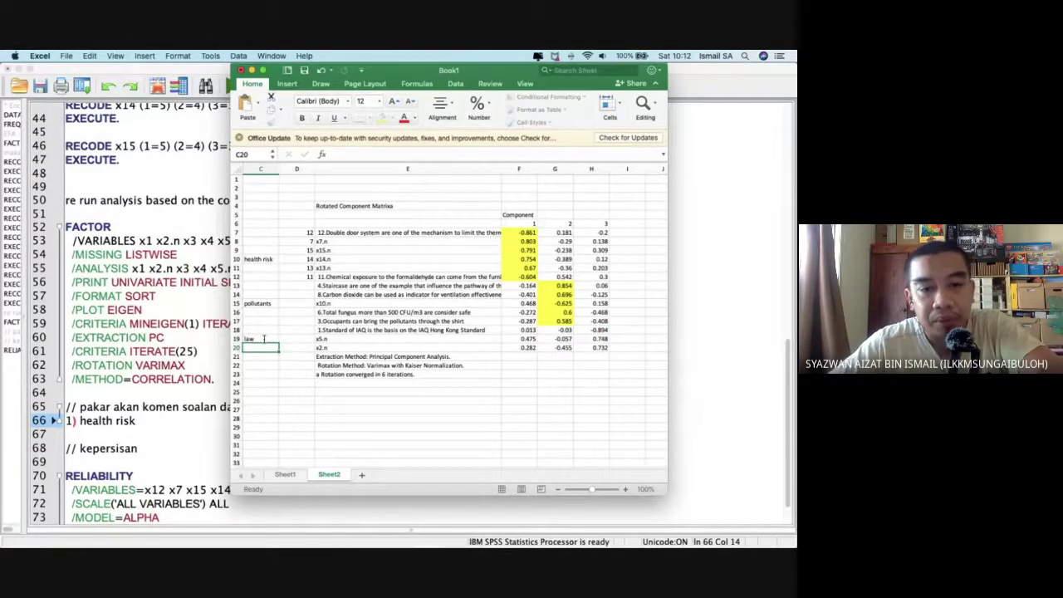
Switch to the SPSS Syntax Editor and add the lines "2) pollutants" and "3) law" below "1) health risk".
{"action": "left_click", "coordinate": [176, 419]}
{"action": "key", "text": "Return"}
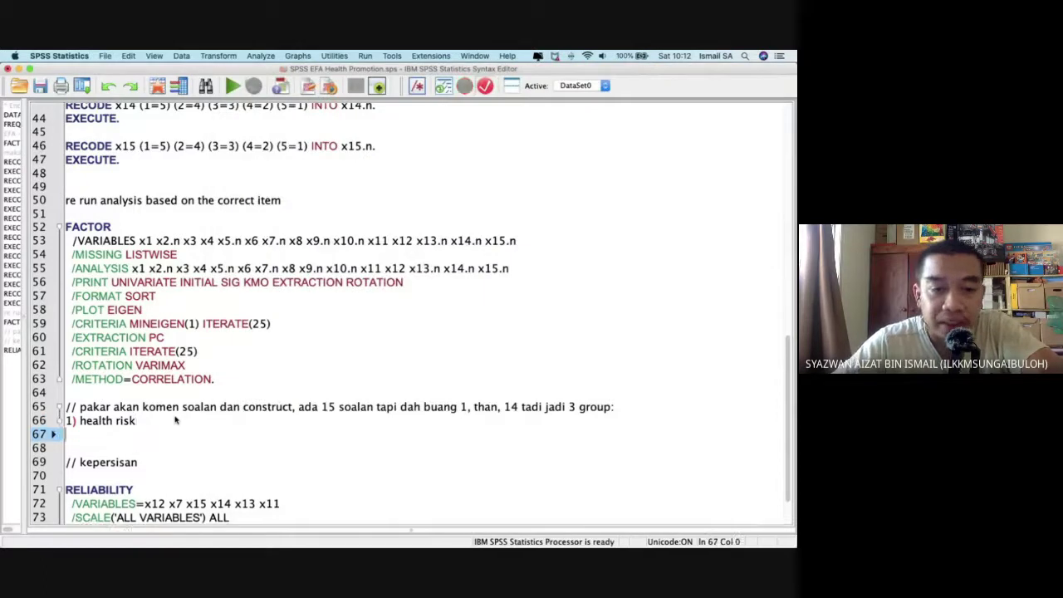
{"action": "type", "text": "2) poll"}
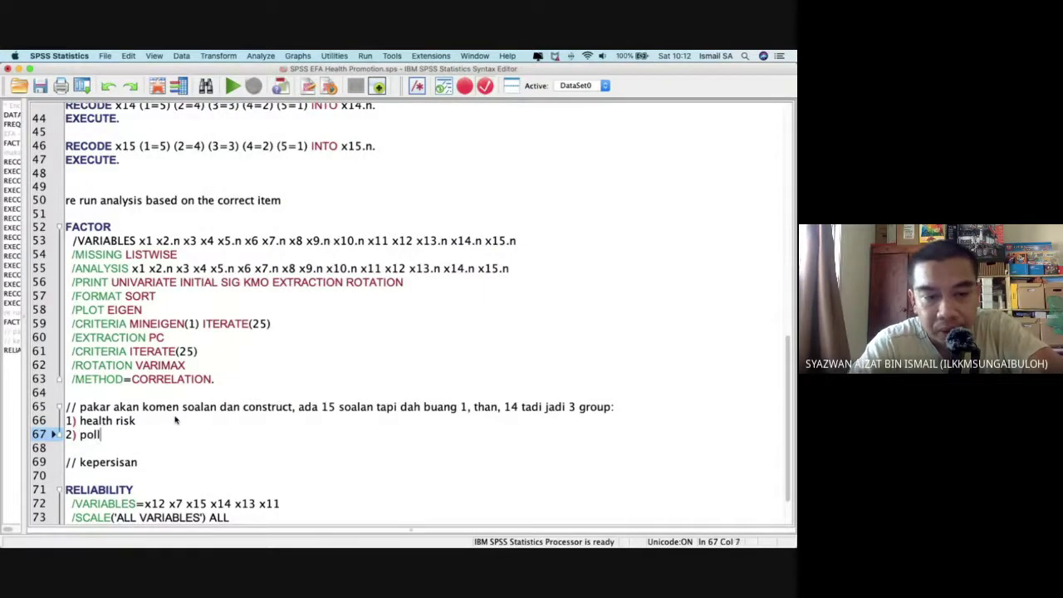
{"action": "type", "text": "utants"}
{"action": "key", "text": "Return"}
{"action": "type", "text": "3) law"}
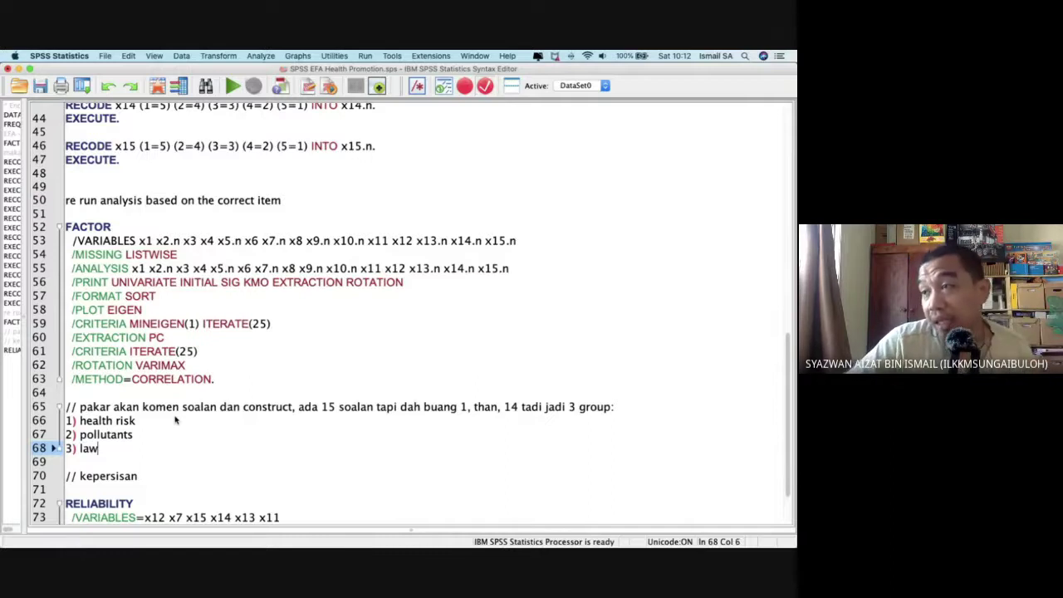
Run the RELIABILITY command and select the Reliability Statistics table in the output to read Cronbach's alpha.
{"action": "scroll", "coordinate": [175, 420], "scroll_direction": "down", "scroll_amount": 3}
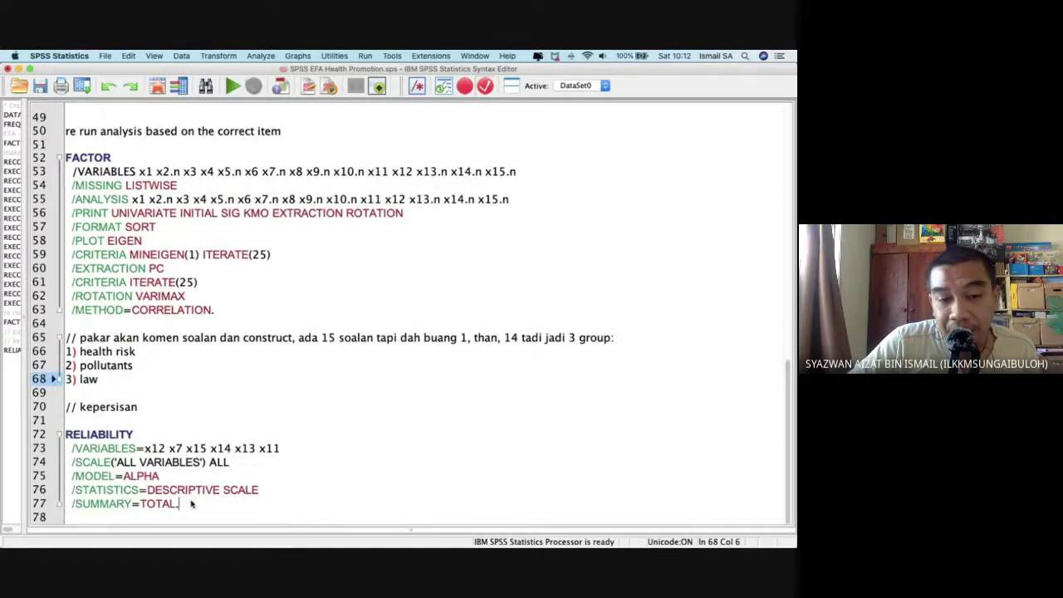
{"action": "left_click_drag", "start_coordinate": [191, 503], "coordinate": [54, 434]}
{"action": "key", "text": "super+r"}
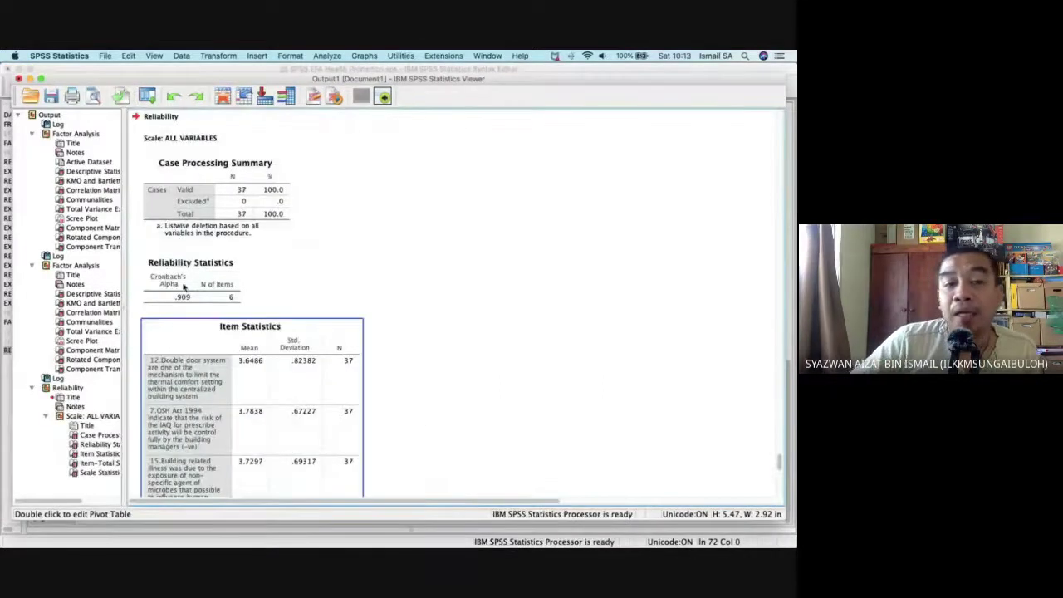
{"action": "left_click", "coordinate": [183, 299]}
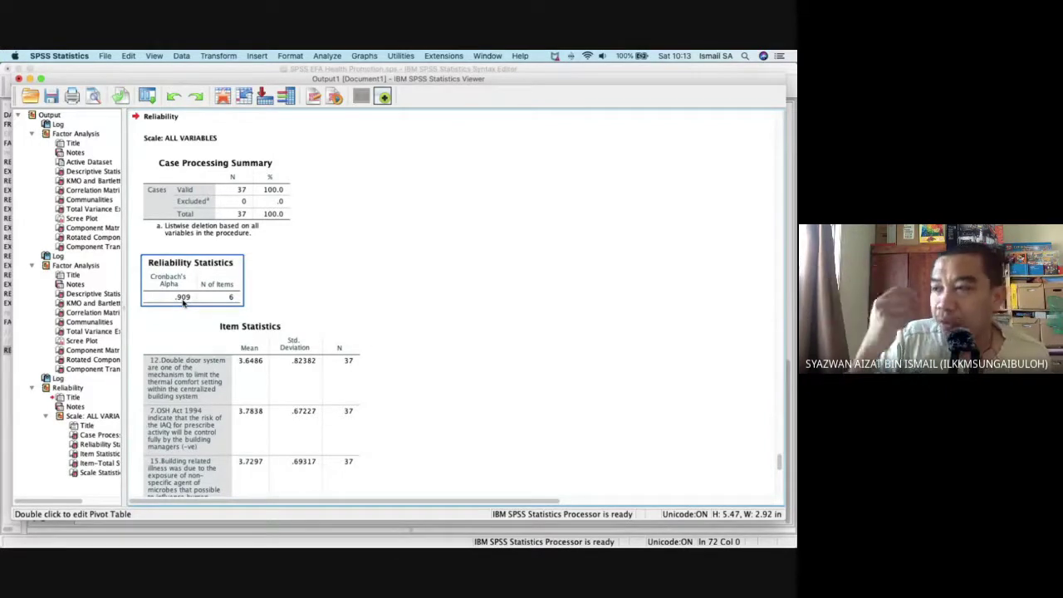
Switch to the SPSS Data Editor and check which item labels in Variable View are marked as negative.
{"action": "key", "text": "ctrl+Up"}
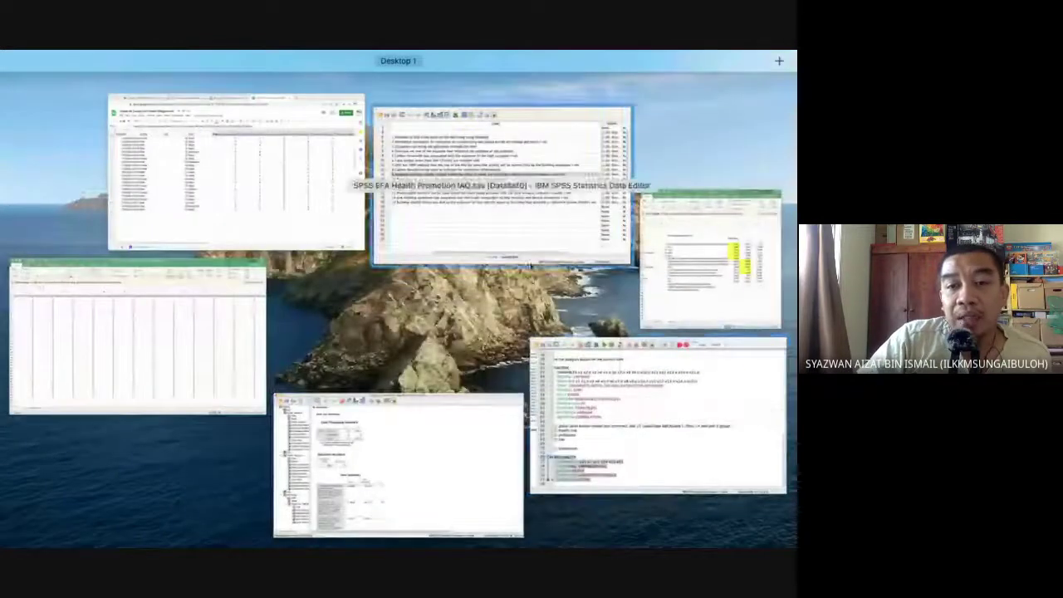
{"action": "left_click", "coordinate": [521, 211]}
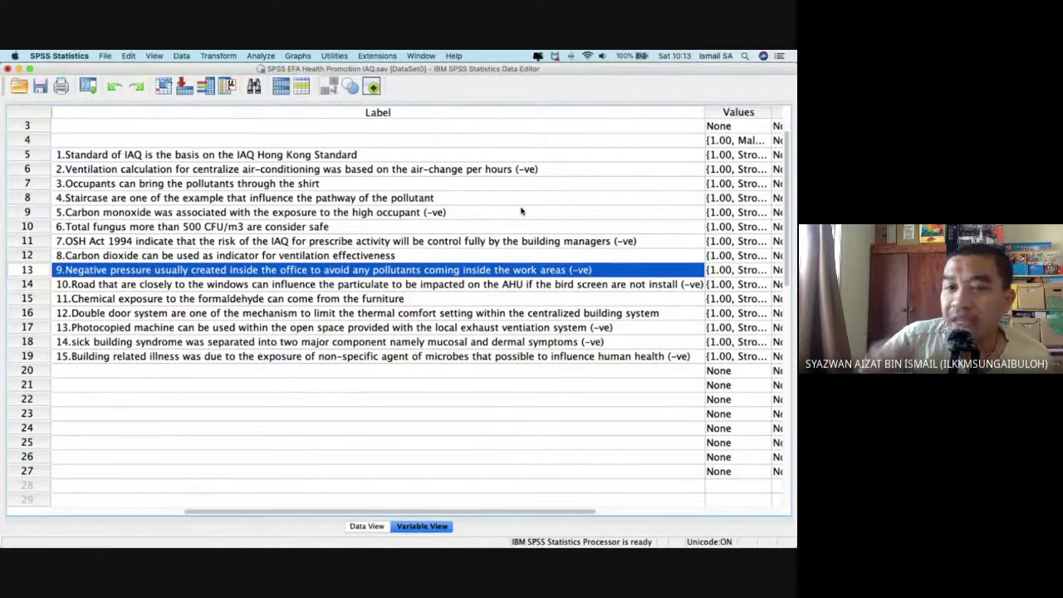
Switch to the SPSS Syntax Editor and append ".n" to x12 and x7 in the RELIABILITY variable list on line 73.
{"action": "key", "text": "ctrl+Up"}
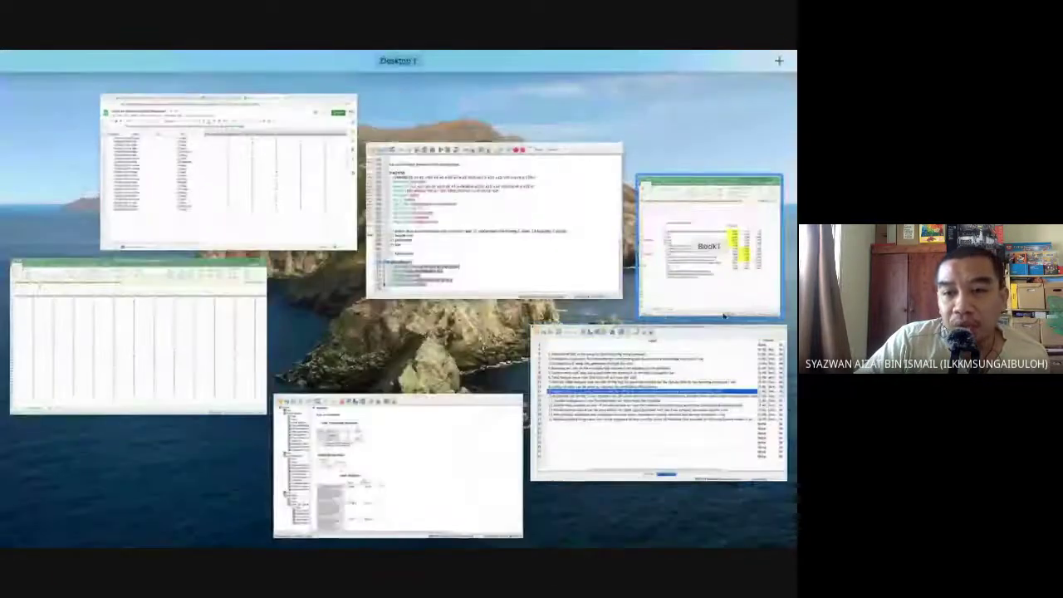
{"action": "left_click", "coordinate": [508, 278]}
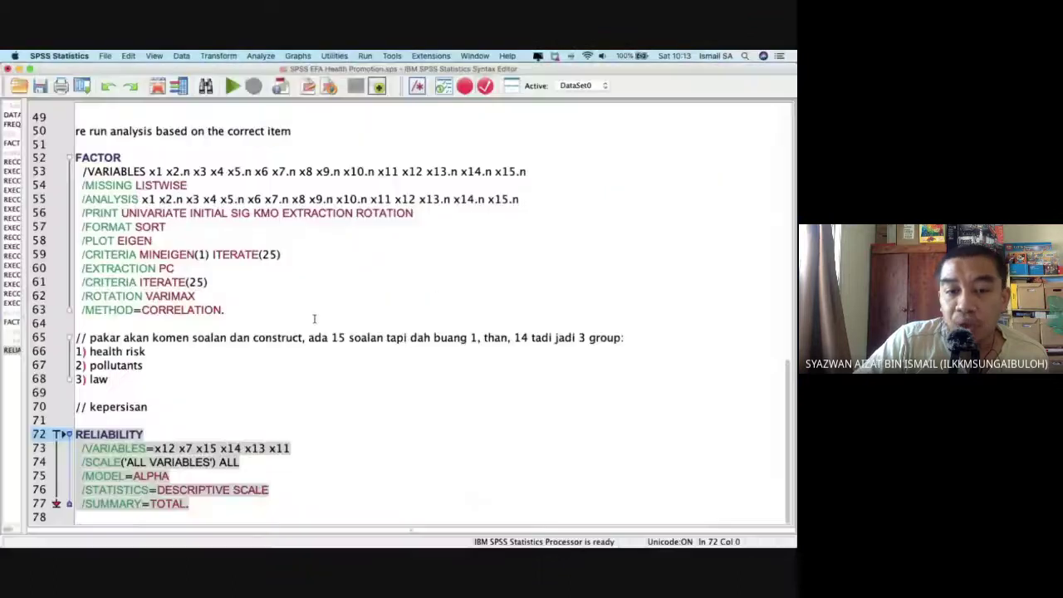
{"action": "left_click", "coordinate": [159, 449]}
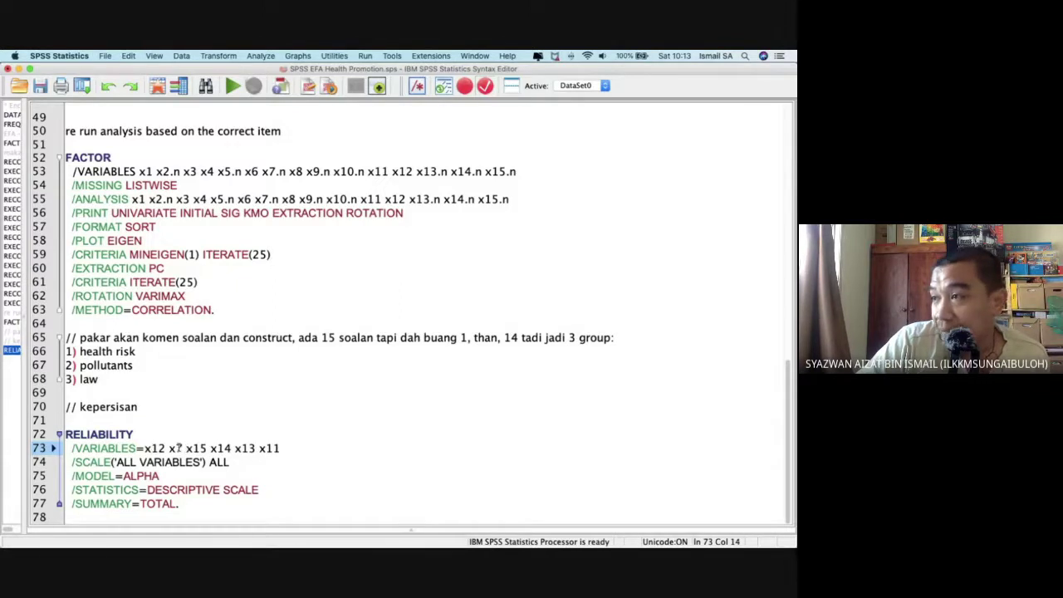
{"action": "key", "text": "Right"}
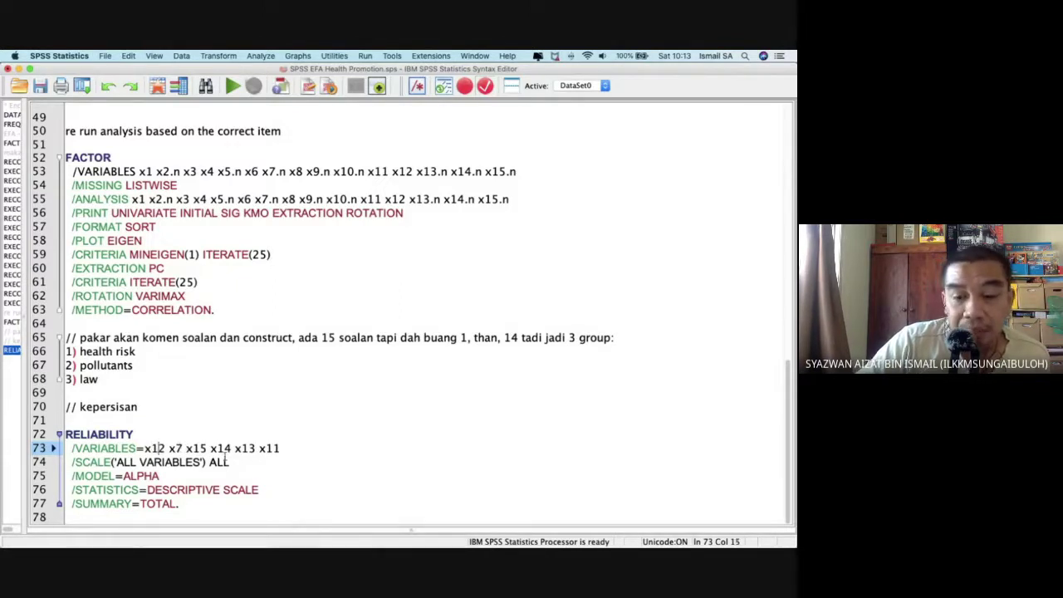
{"action": "type", "text": "."}
{"action": "key", "text": "BackSpace"}
{"action": "key", "text": "Right"}
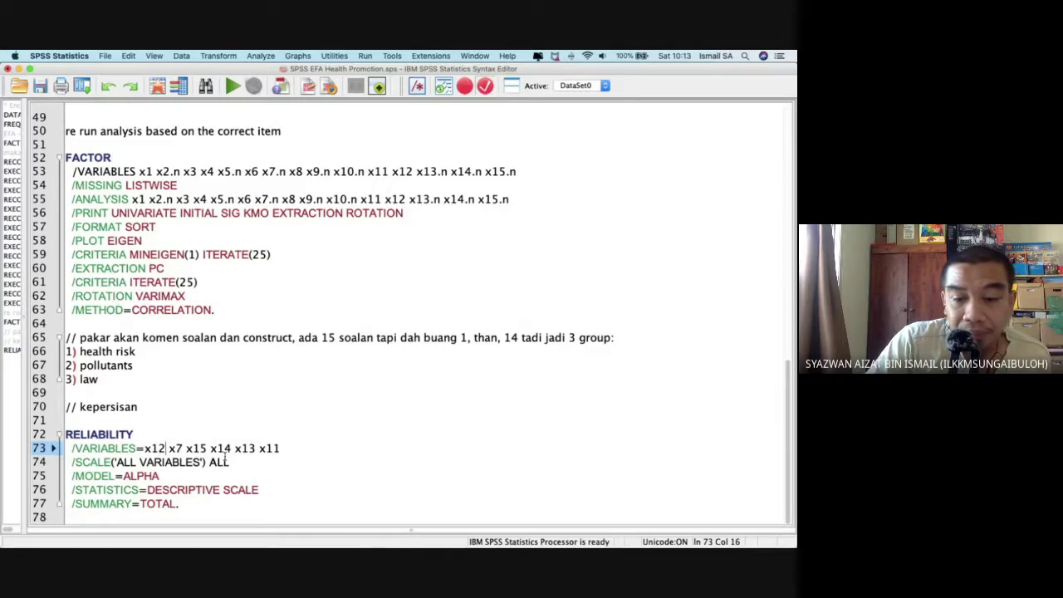
{"action": "type", "text": ".n"}
{"action": "key", "text": "Right"}
{"action": "key", "text": "Right"}
{"action": "key", "text": "Right"}
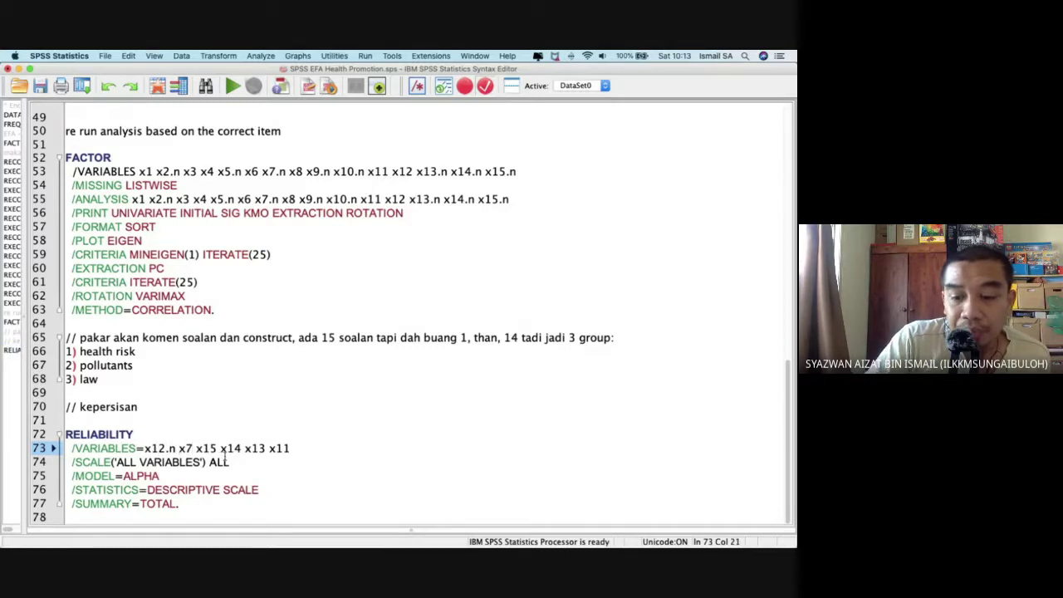
{"action": "type", "text": ".n"}
Append ".n" to x15, x14 and x13 in the RELIABILITY variable list.
{"action": "key", "text": "Right"}
{"action": "key", "text": "Right"}
{"action": "type", "text": ".n"}
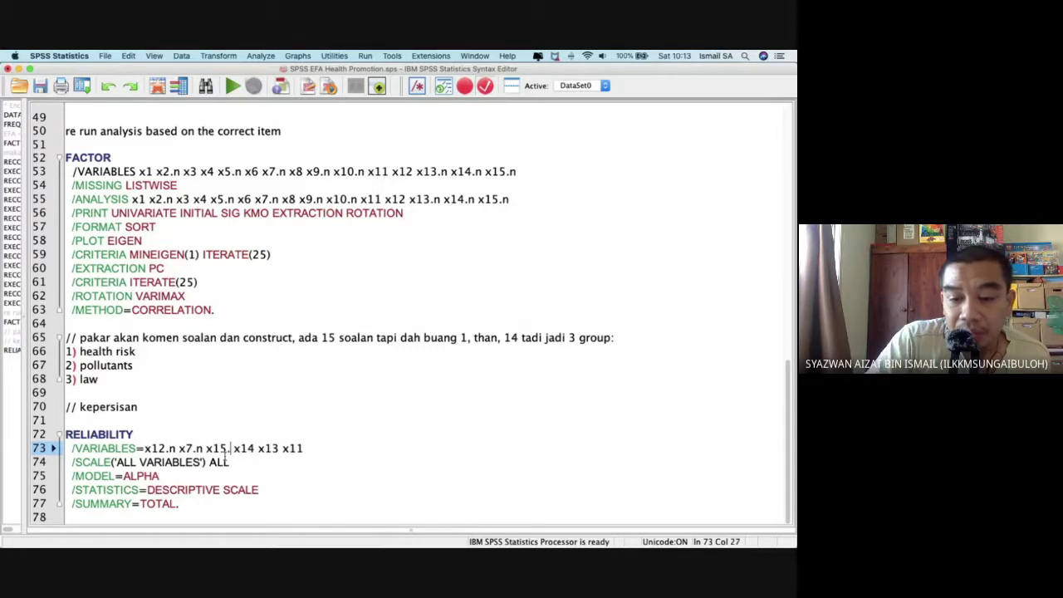
{"action": "key", "text": "Right"}
{"action": "key", "text": "Right"}
{"action": "key", "text": "Right"}
{"action": "type", "text": ".n x7"}
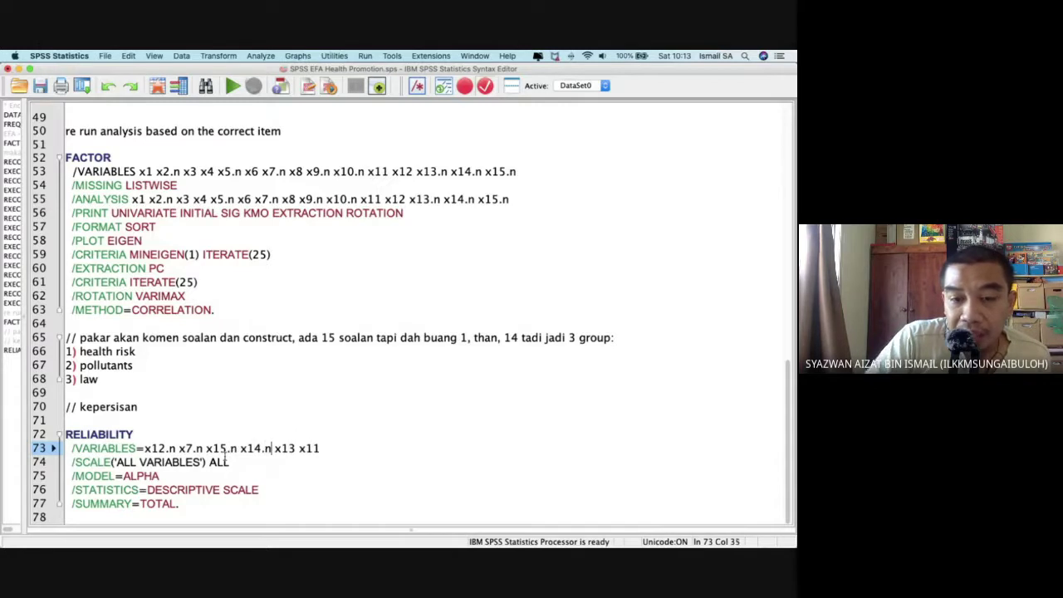
{"action": "type", "text": ".n"}
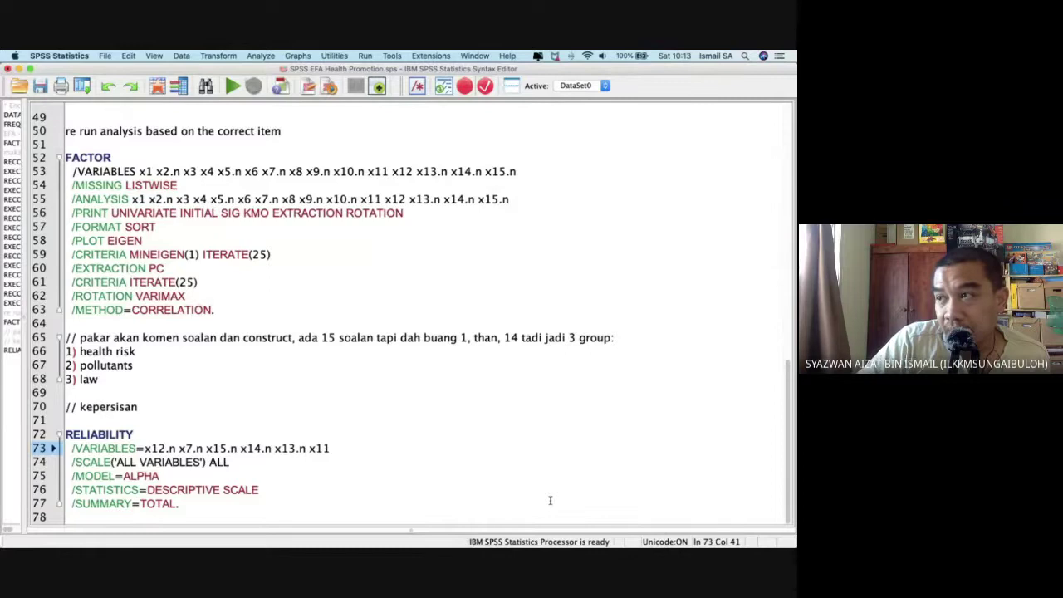
Remove the ".n" suffix from x12 in the RELIABILITY variable list.
{"action": "left_click", "coordinate": [175, 449]}
{"action": "key", "text": "BackSpace"}
{"action": "key", "text": "BackSpace"}
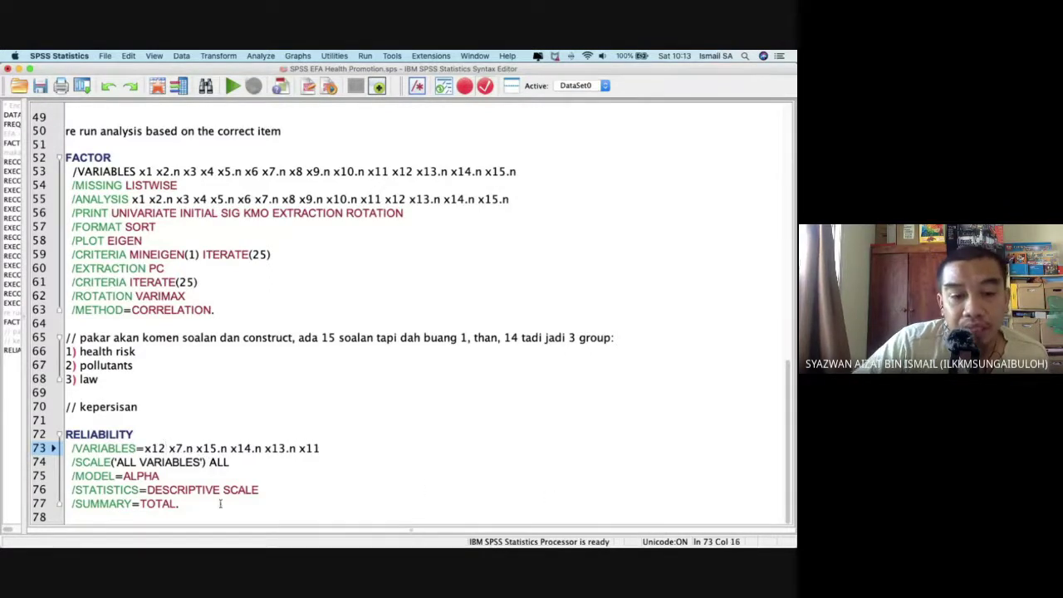
Run the RELIABILITY command with the recoded items and examine the Reliability, Item and Item-Total Statistics in the output.
{"action": "left_click_drag", "start_coordinate": [220, 503], "coordinate": [44, 437]}
{"action": "key", "text": "super+r"}
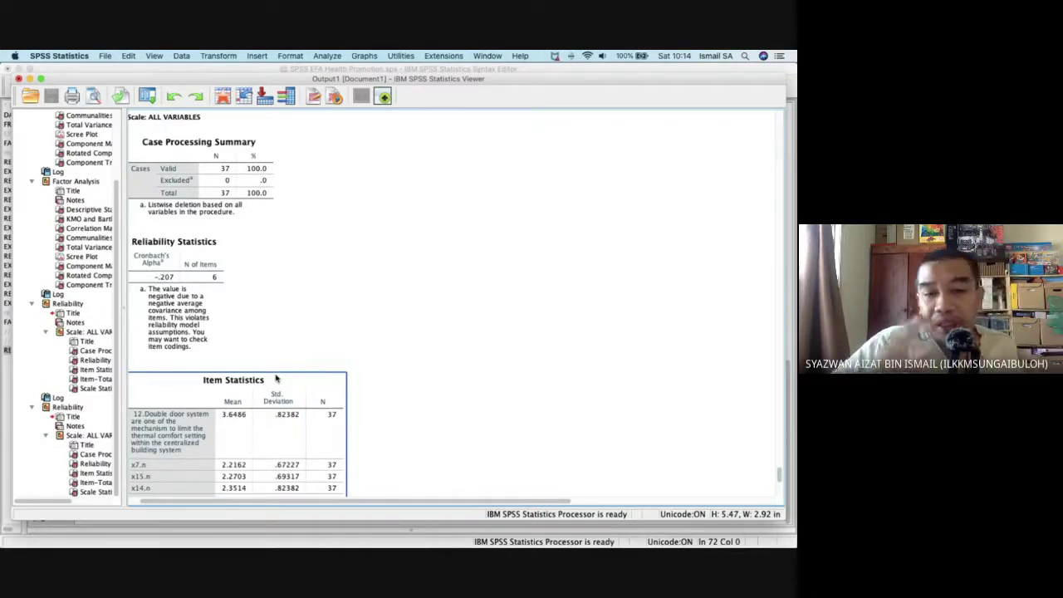
{"action": "scroll", "coordinate": [276, 378], "scroll_direction": "down", "scroll_amount": 6}
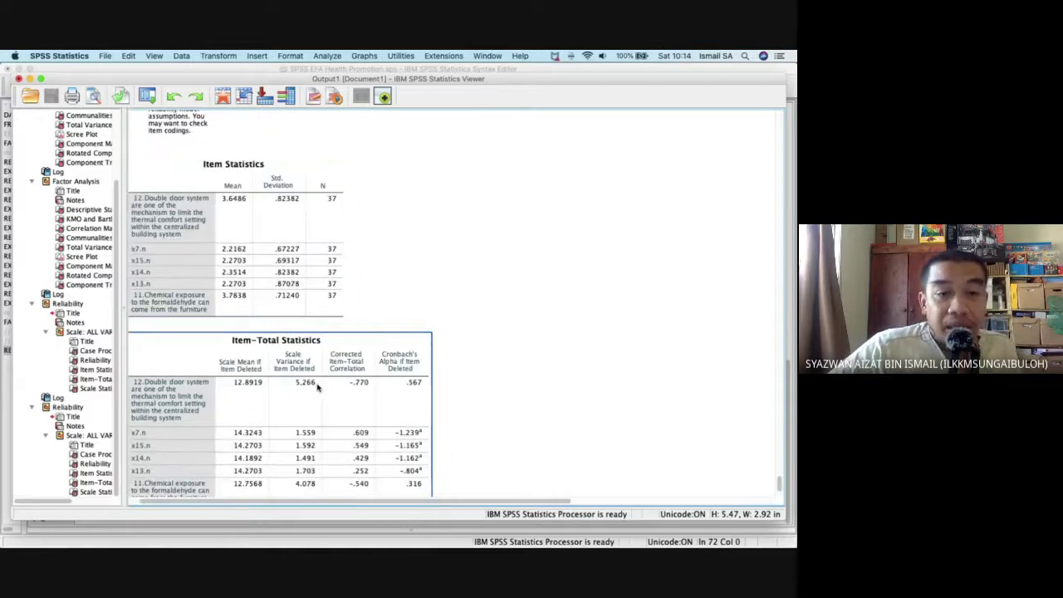
Return to the Syntax Editor, undo the ".n" edits in the RELIABILITY variable list and select the whole command.
{"action": "key", "text": "ctrl+Up"}
{"action": "left_click", "coordinate": [581, 407]}
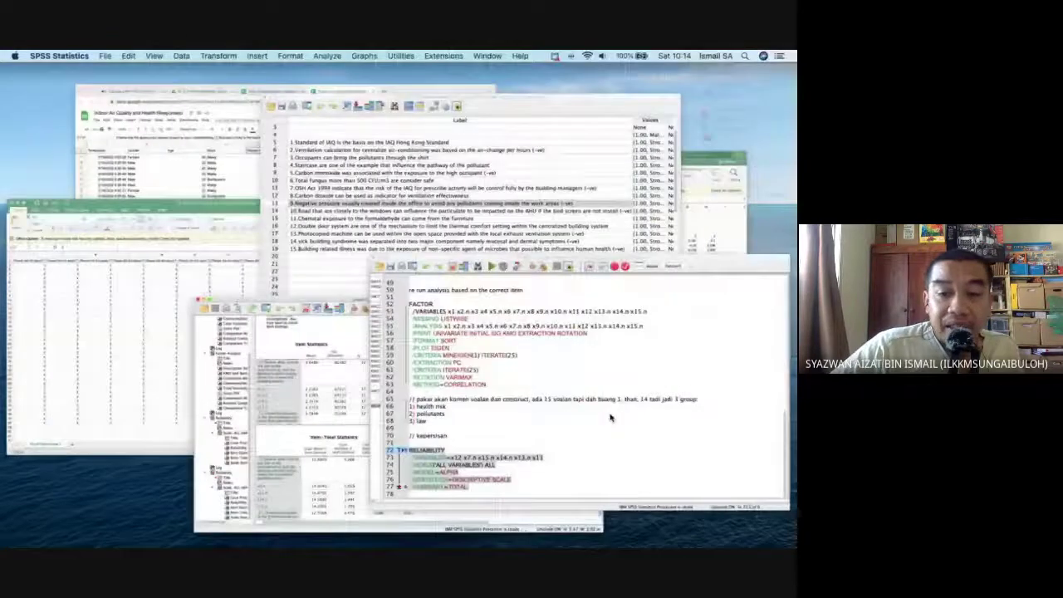
{"action": "left_click", "coordinate": [227, 448]}
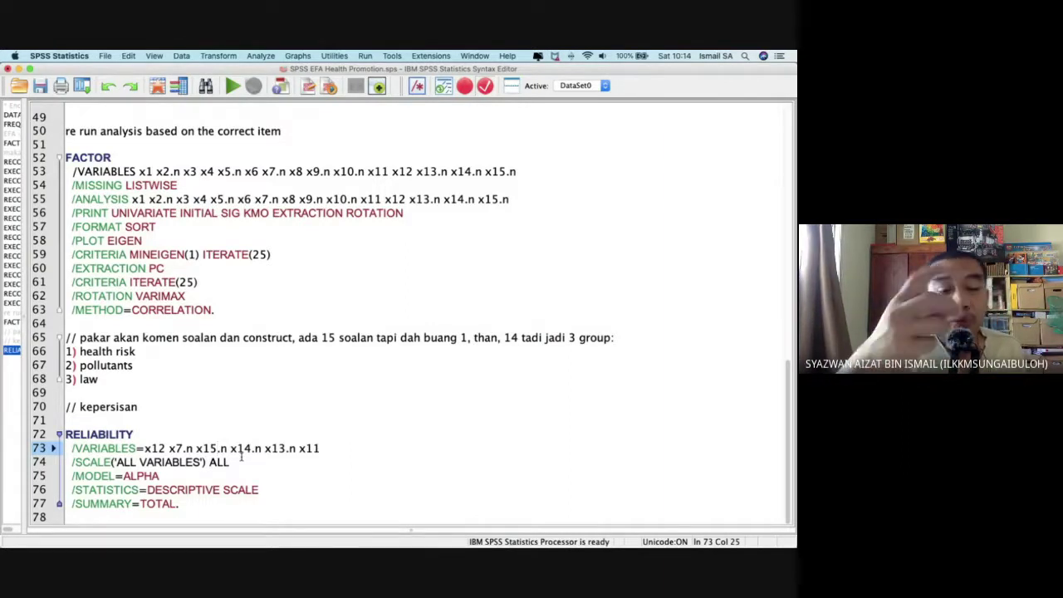
{"action": "key", "text": "super+z"}
{"action": "key", "text": "super+z"}
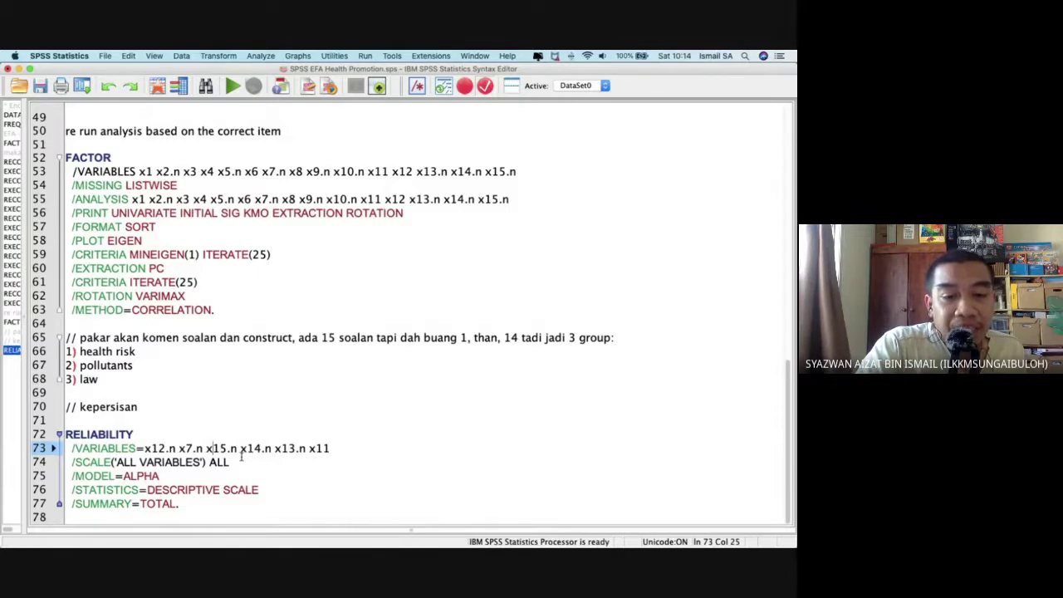
{"action": "key", "text": "super+z"}
{"action": "key", "text": "super+z"}
{"action": "key", "text": "super+z"}
{"action": "key", "text": "super+z"}
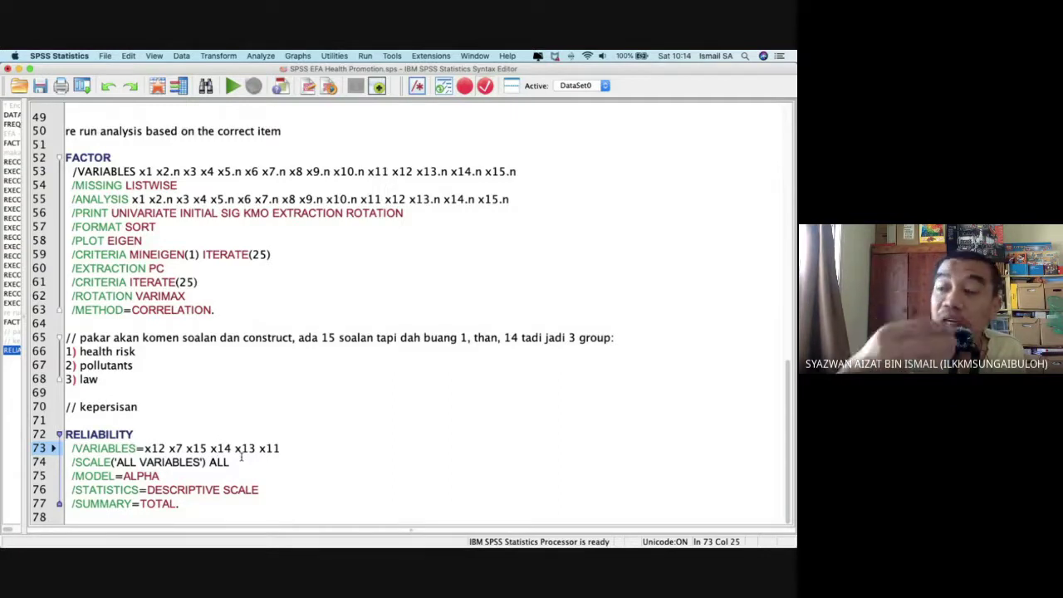
{"action": "left_click_drag", "start_coordinate": [197, 503], "coordinate": [57, 435]}
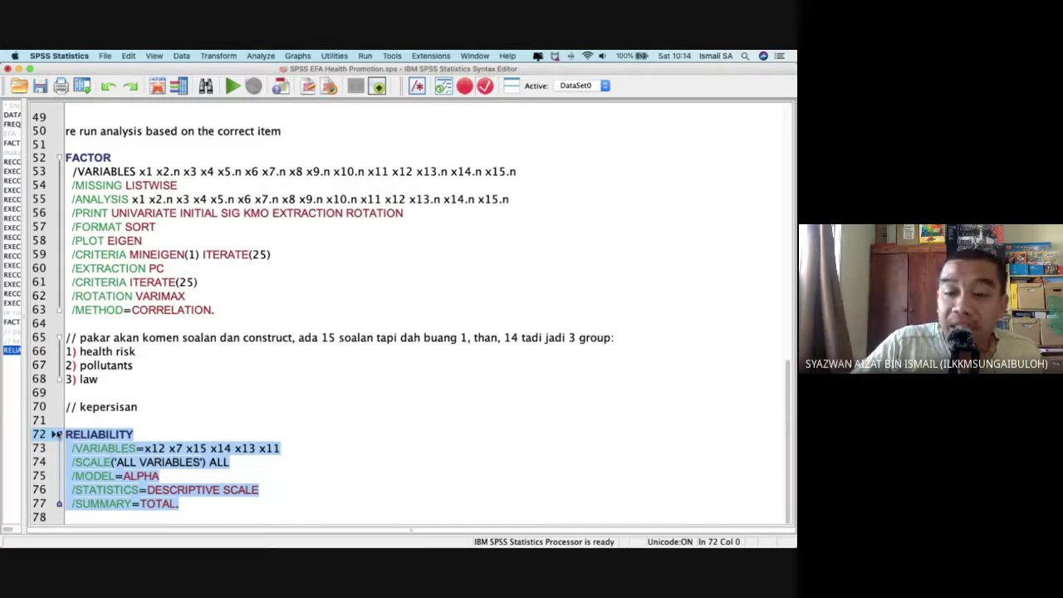
{"action": "key", "text": "super+r"}
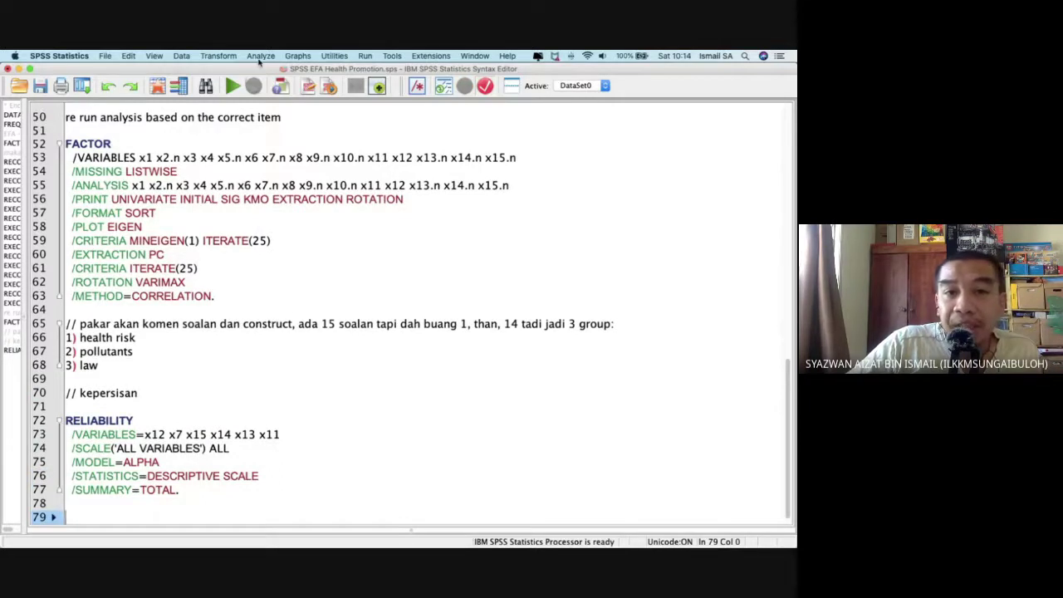
Set up a Compute Variable transformation with target variable sum_a and the empty expression sum().
{"action": "left_click", "coordinate": [259, 58]}
{"action": "mouse_move", "coordinate": [260, 73]}
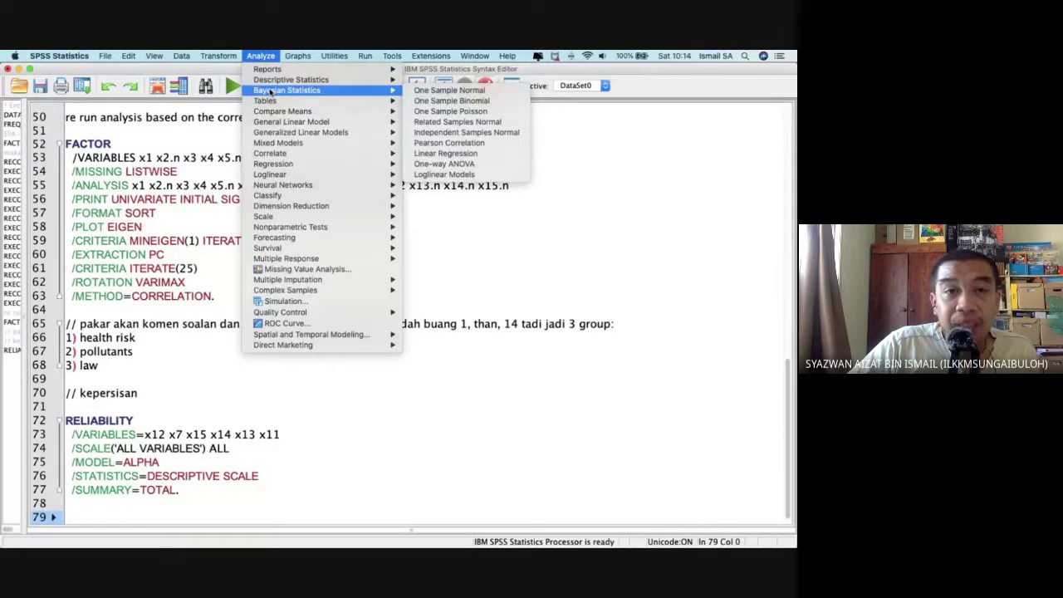
{"action": "mouse_move", "coordinate": [218, 55]}
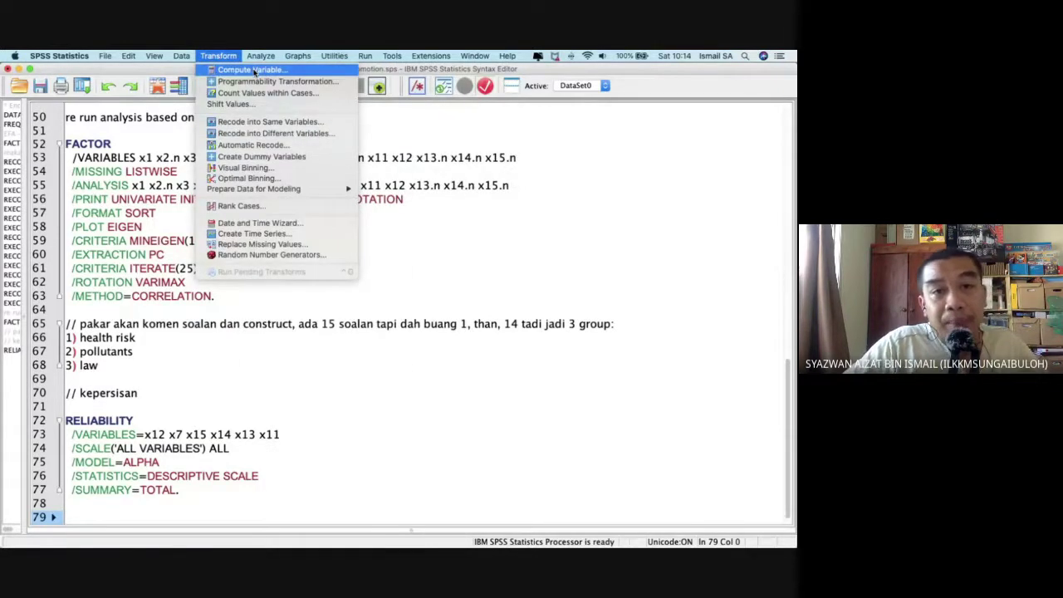
{"action": "left_click", "coordinate": [254, 71]}
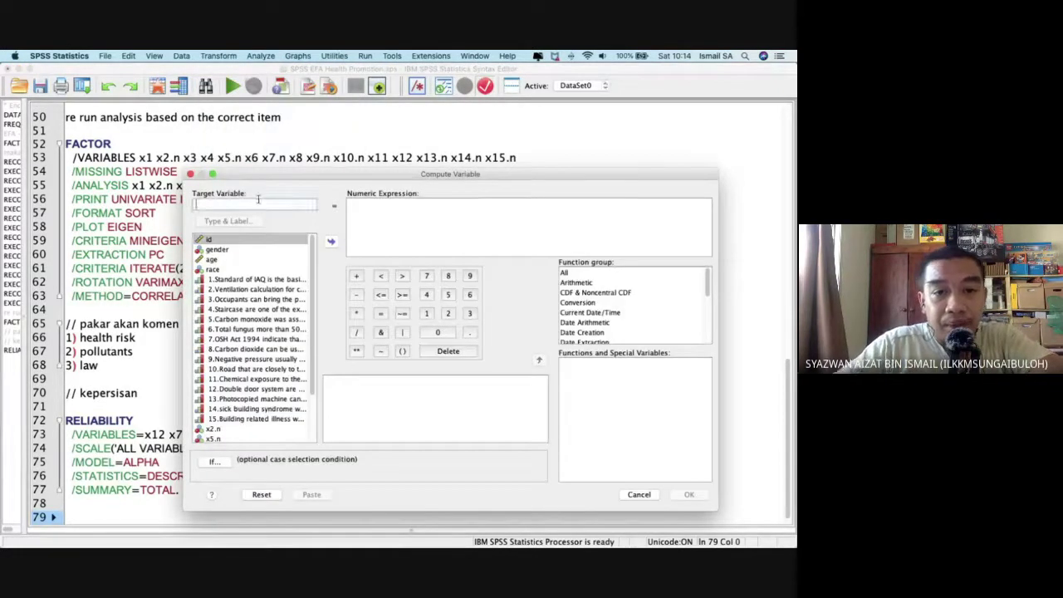
{"action": "type", "text": "sum"}
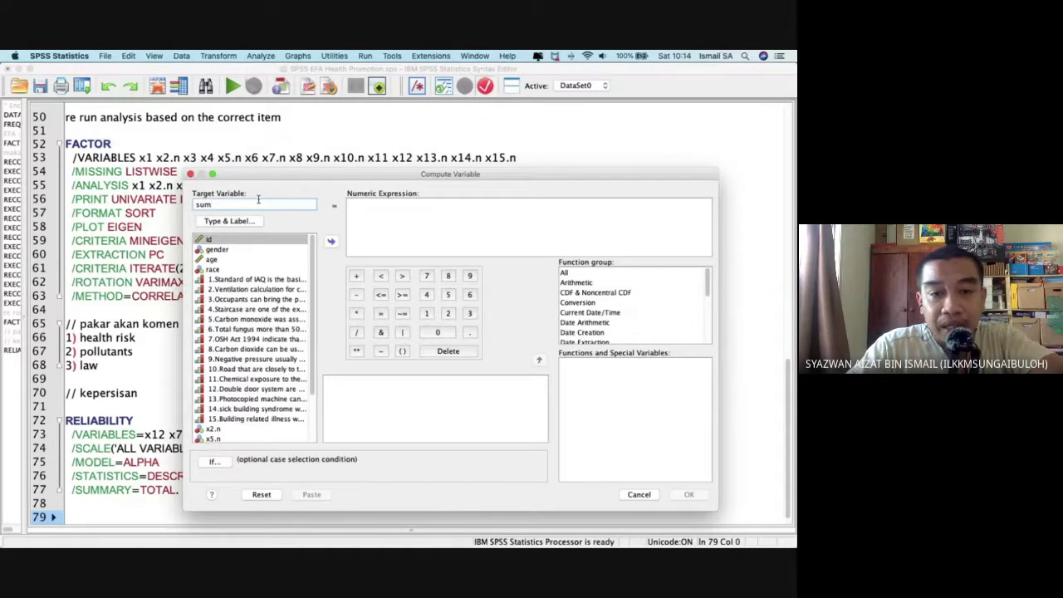
{"action": "type", "text": "_a"}
{"action": "left_click", "coordinate": [389, 231]}
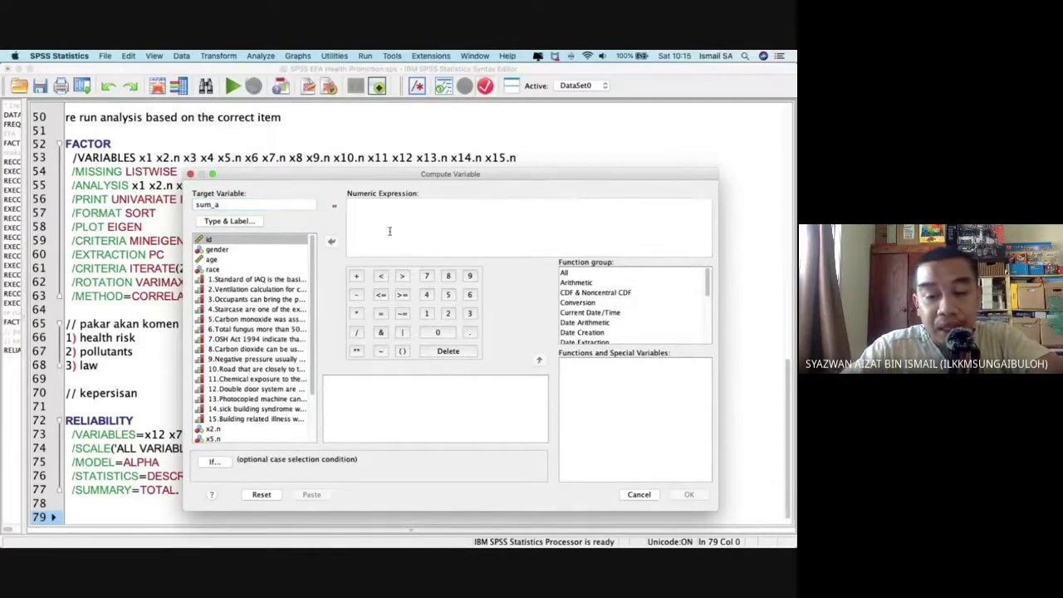
{"action": "type", "text": "sum("}
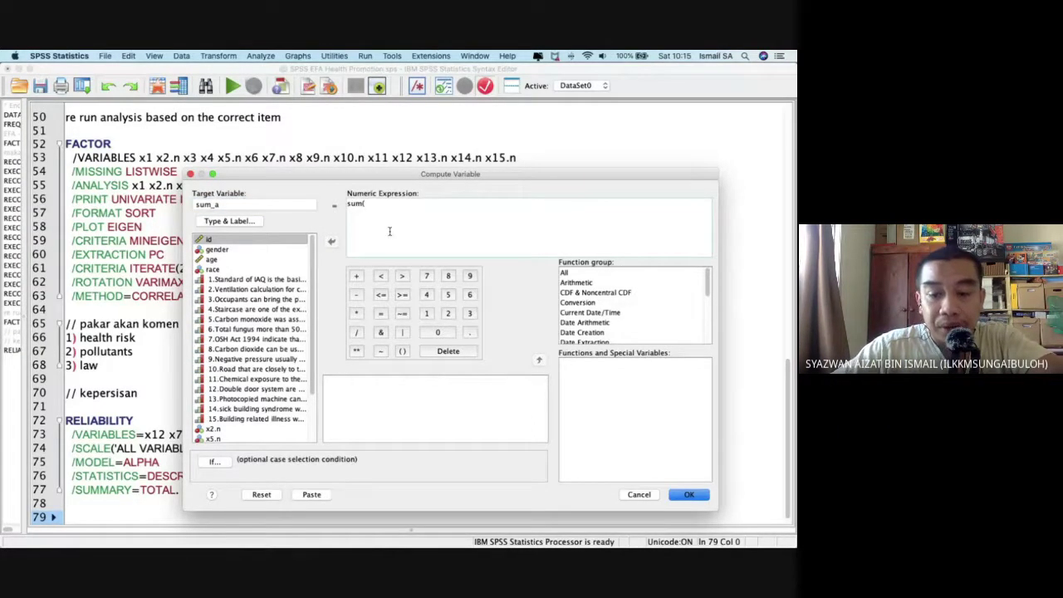
{"action": "type", "text": ")"}
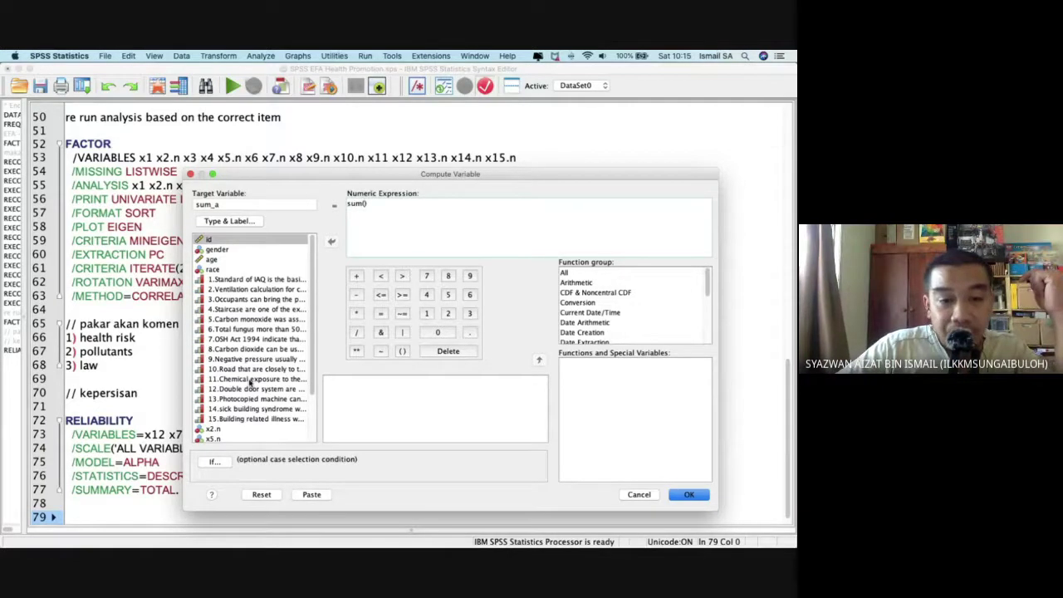
Fill the sum() expression with the component 1 items x12, x7.n, x15.n, x14.n, x13.n and x11, separated by commas.
{"action": "scroll", "coordinate": [233, 425], "scroll_direction": "down", "scroll_amount": 3}
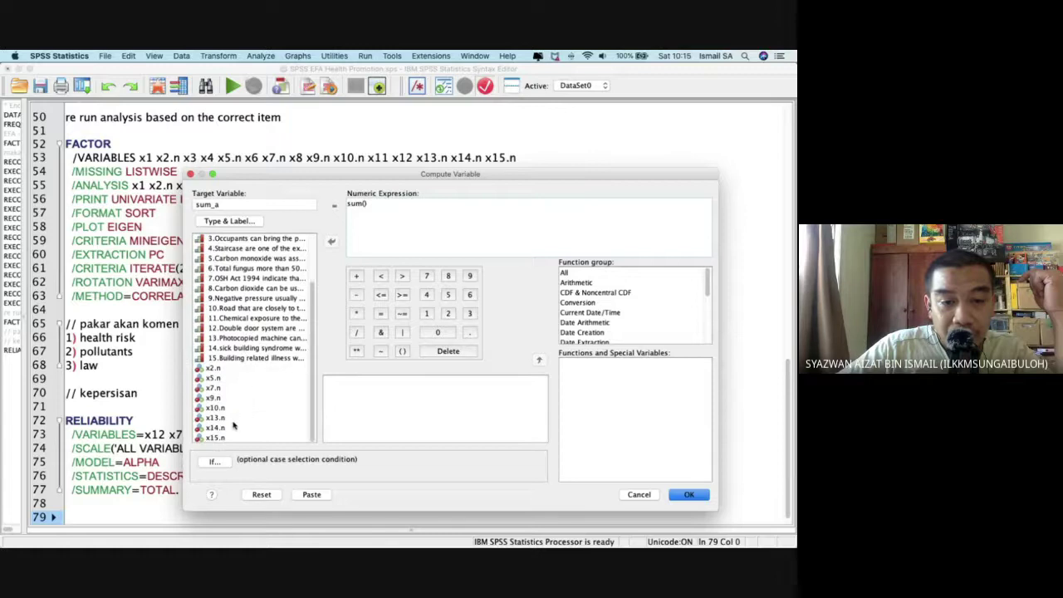
{"action": "left_click_drag", "start_coordinate": [213, 368], "coordinate": [241, 331]}
{"action": "double_click", "coordinate": [241, 330]}
{"action": "type", "text": ","}
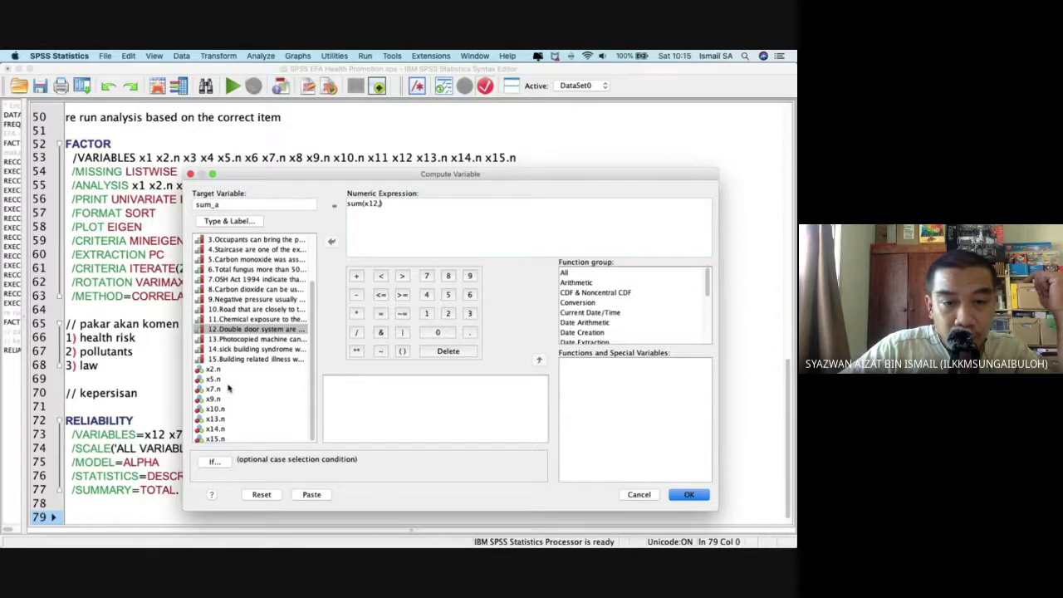
{"action": "double_click", "coordinate": [230, 388]}
{"action": "type", "text": ","}
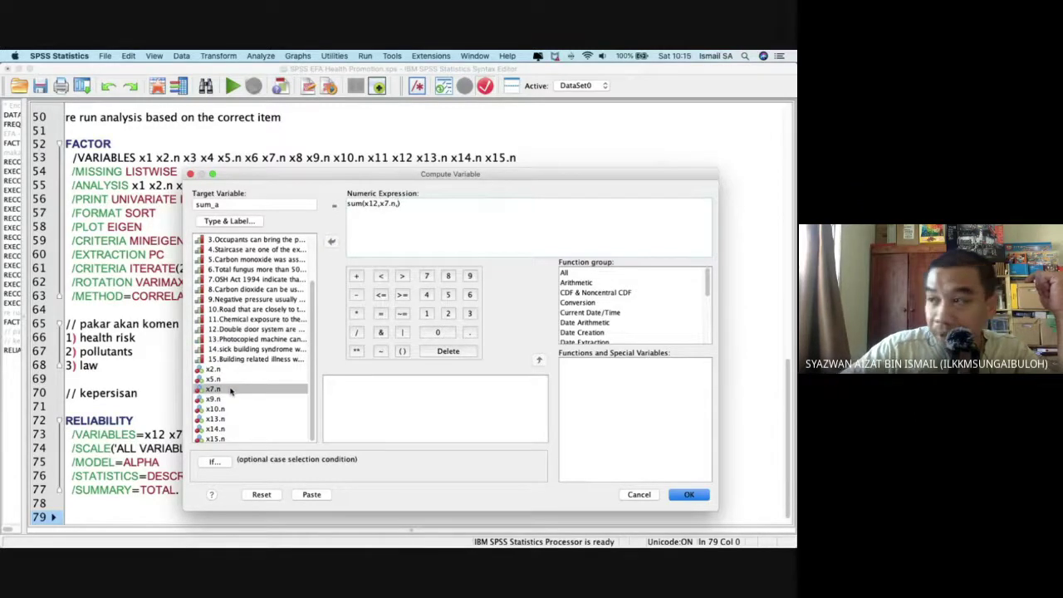
{"action": "left_click", "coordinate": [237, 440]}
{"action": "double_click", "coordinate": [236, 439]}
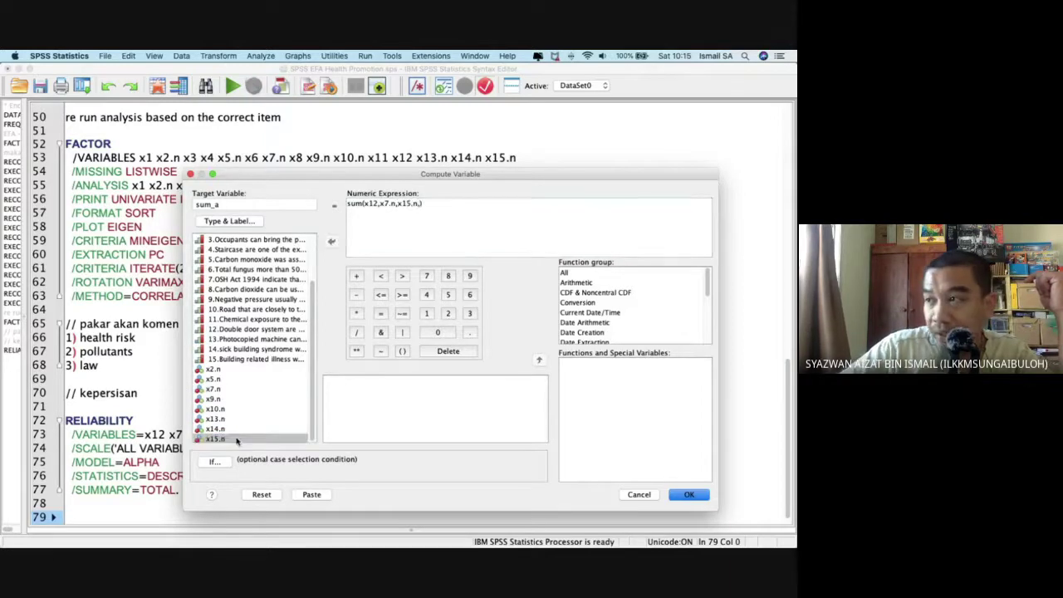
{"action": "double_click", "coordinate": [226, 430]}
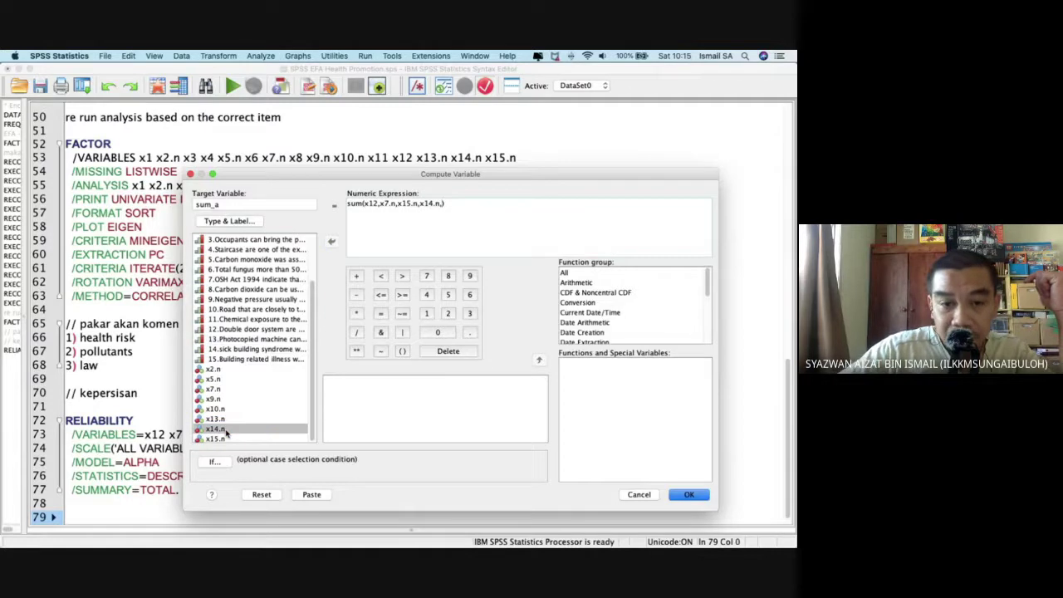
{"action": "double_click", "coordinate": [226, 420]}
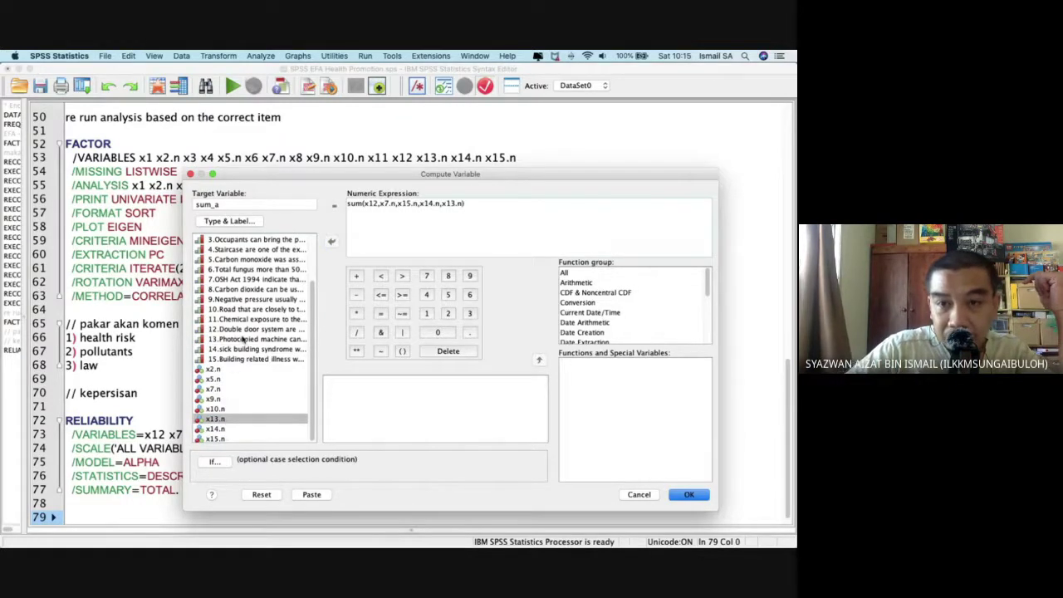
{"action": "double_click", "coordinate": [230, 321]}
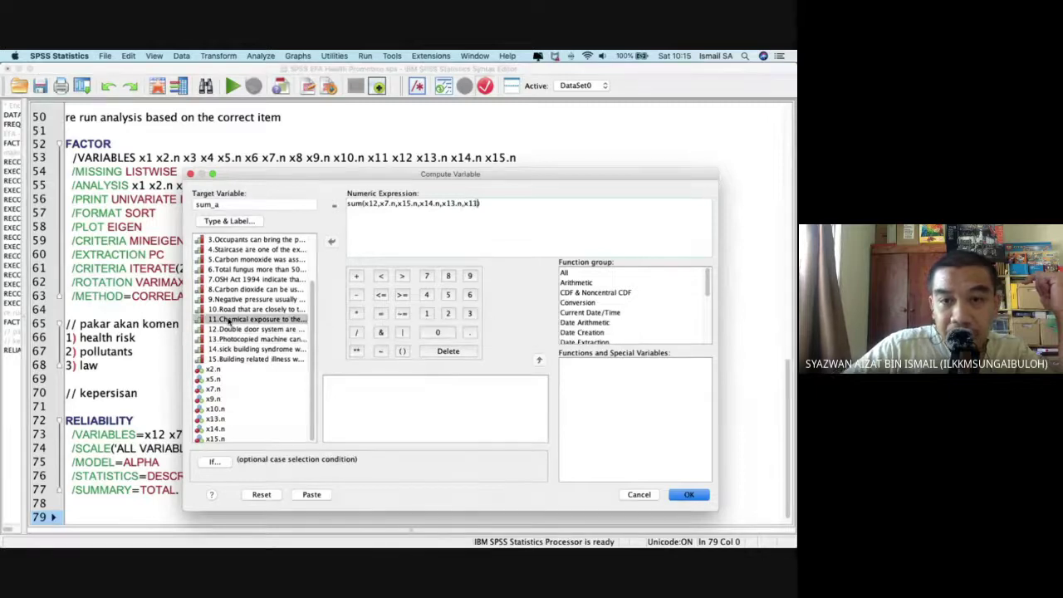
Paste the sum_a COMPUTE command into the syntax and run it together with EXECUTE.
{"action": "left_click", "coordinate": [309, 496]}
{"action": "left_click_drag", "start_coordinate": [120, 517], "coordinate": [65, 503]}
{"action": "key", "text": "super+r"}
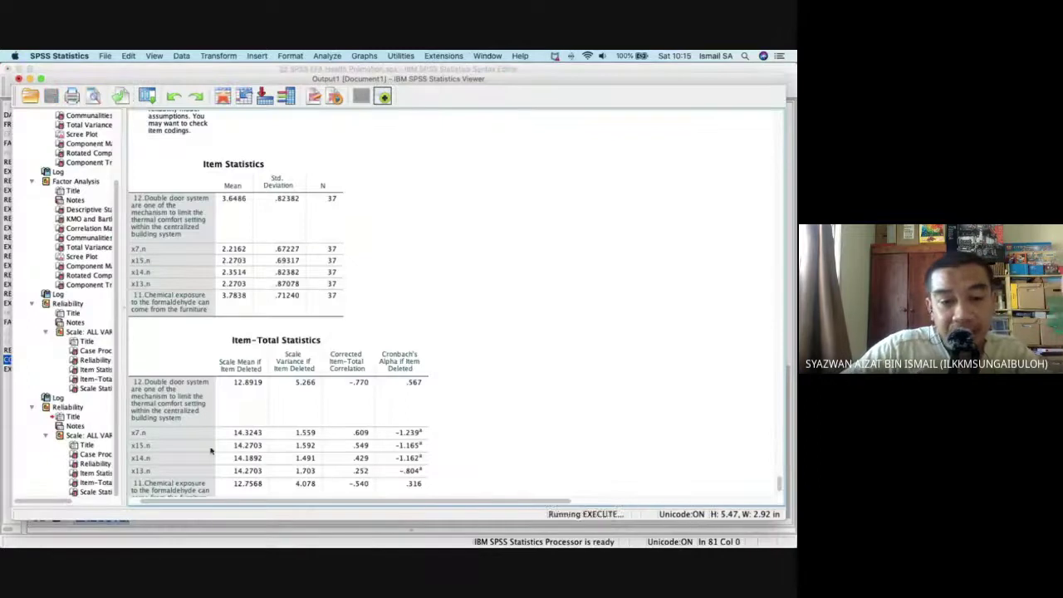
Return to the Syntax Editor and delete the two extra blank lines between the RELIABILITY and COMPUTE commands.
{"action": "key", "text": "ctrl+Up"}
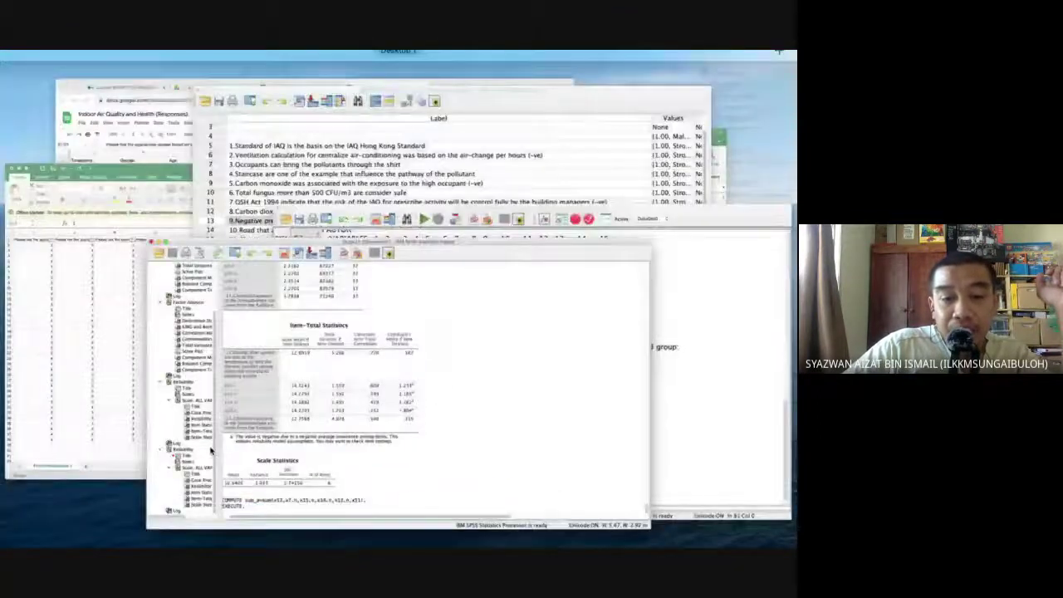
{"action": "left_click", "coordinate": [550, 429]}
{"action": "left_click", "coordinate": [332, 474]}
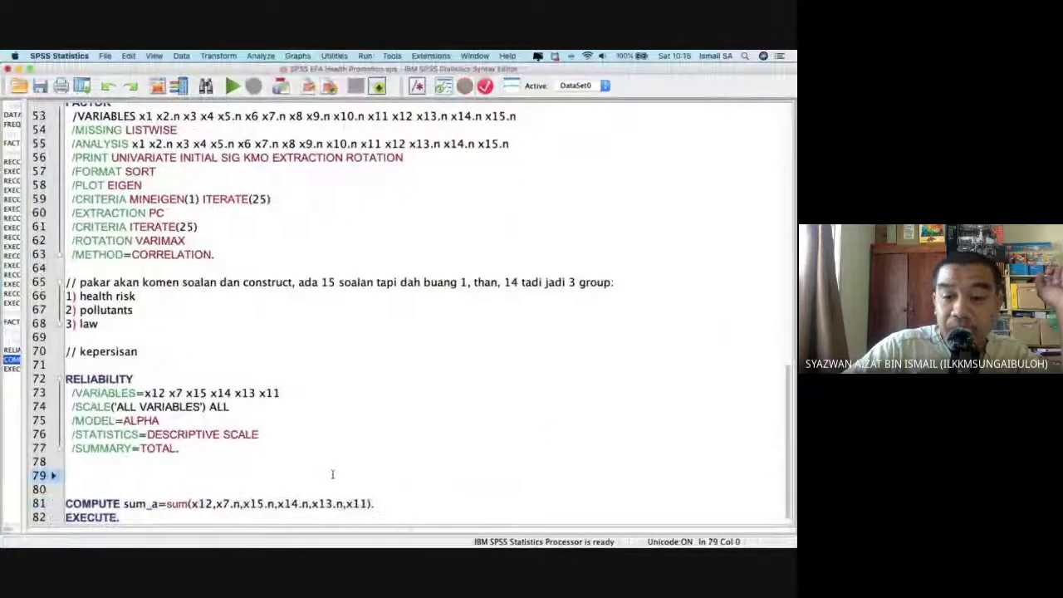
{"action": "key", "text": "BackSpace"}
{"action": "key", "text": "BackSpace"}
Set up an independent-samples t test with gender as the grouping variable.
{"action": "left_click", "coordinate": [273, 56]}
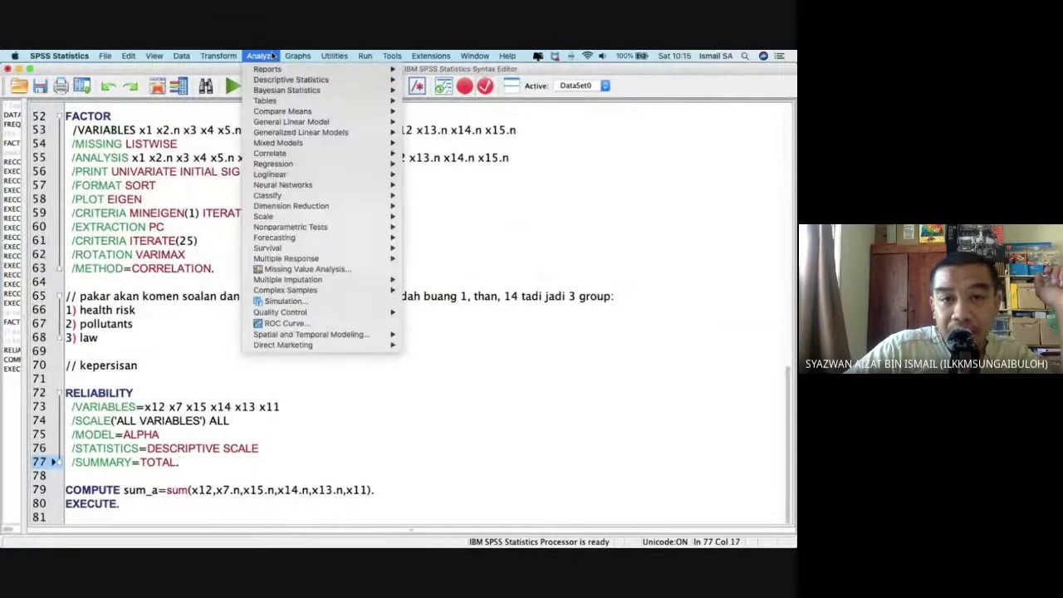
{"action": "mouse_move", "coordinate": [373, 110]}
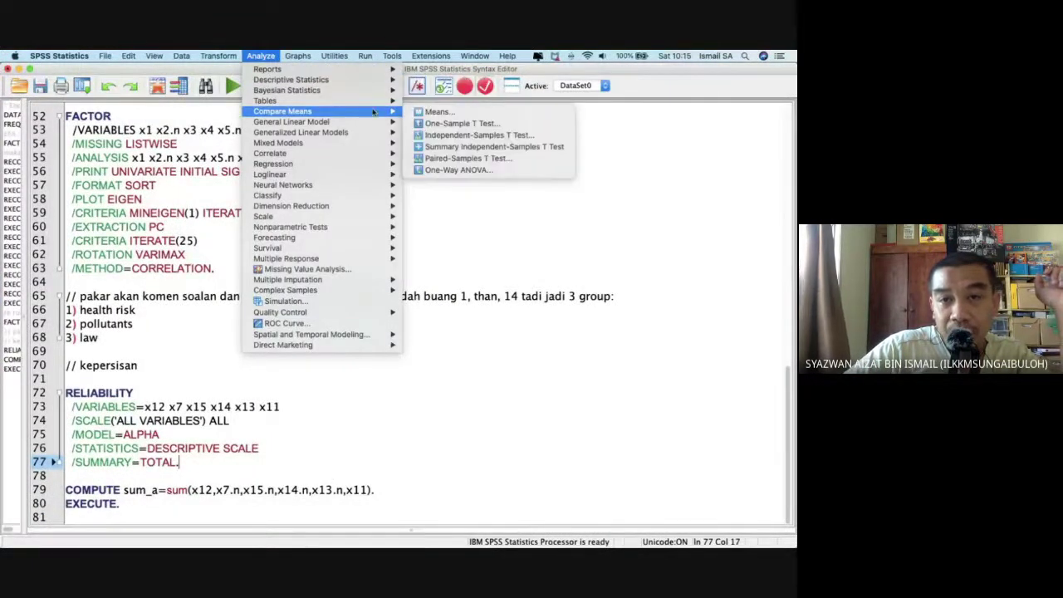
{"action": "left_click", "coordinate": [465, 134]}
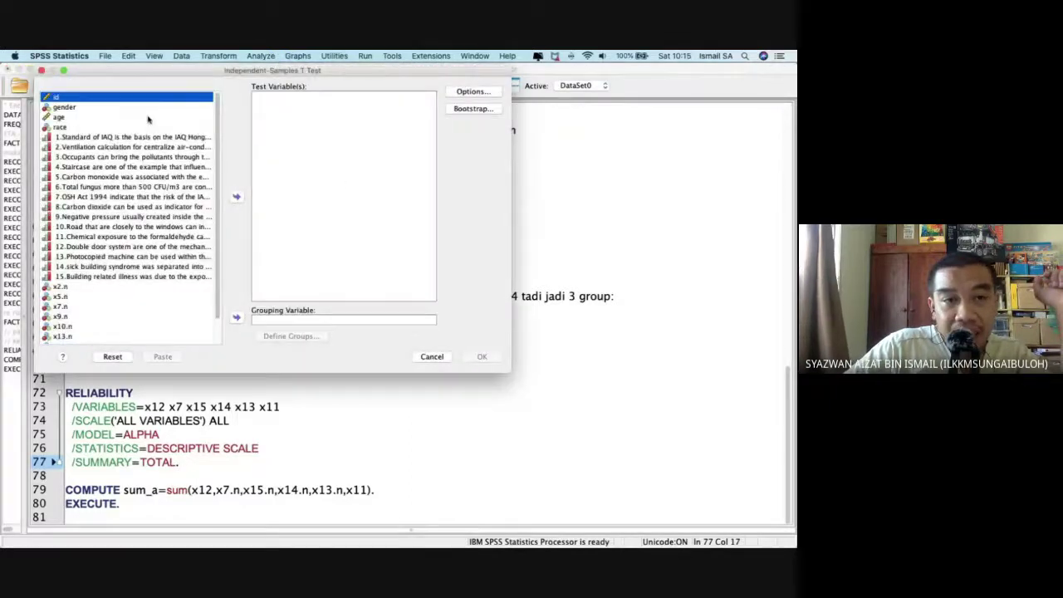
{"action": "left_click", "coordinate": [152, 117]}
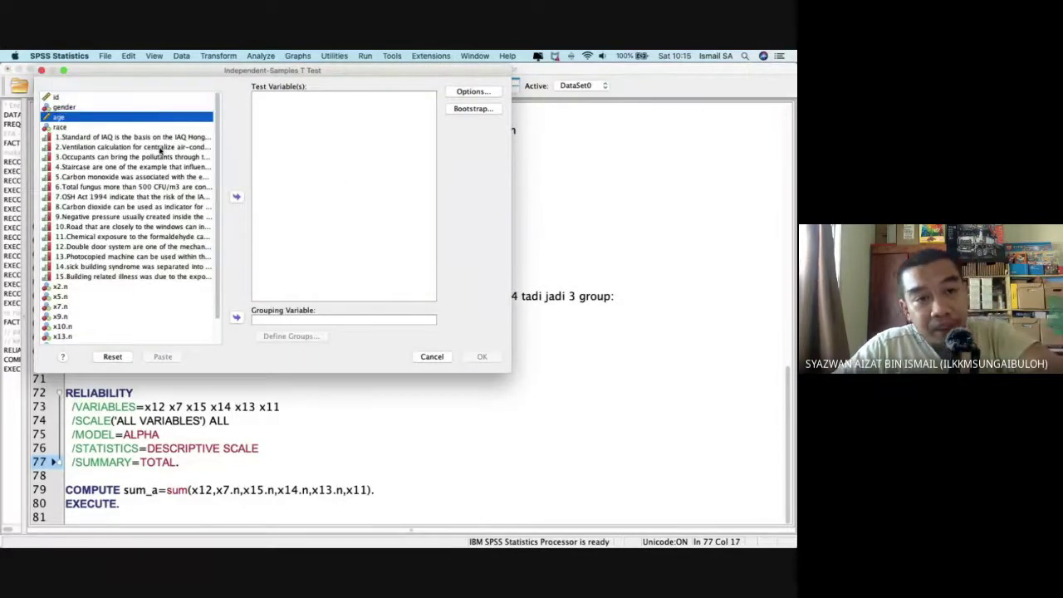
{"action": "left_click", "coordinate": [129, 106]}
{"action": "left_click", "coordinate": [237, 317]}
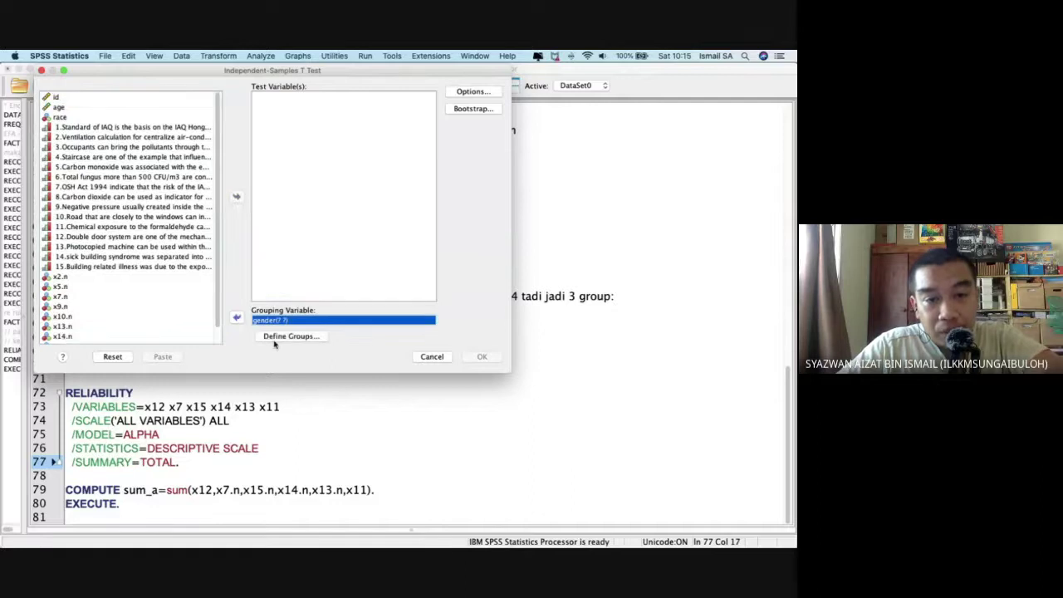
Define the gender groups for the t test as 1 for Group 1 and 2 for Group 2.
{"action": "left_click", "coordinate": [287, 336]}
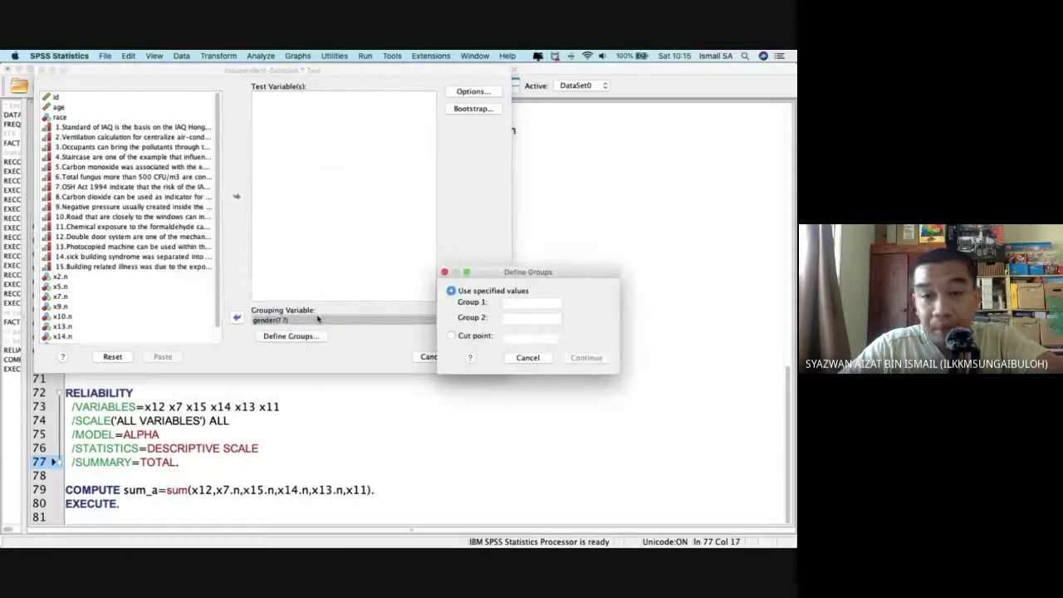
{"action": "left_click", "coordinate": [515, 302]}
{"action": "type", "text": "1"}
{"action": "left_click", "coordinate": [521, 318]}
{"action": "type", "text": "2"}
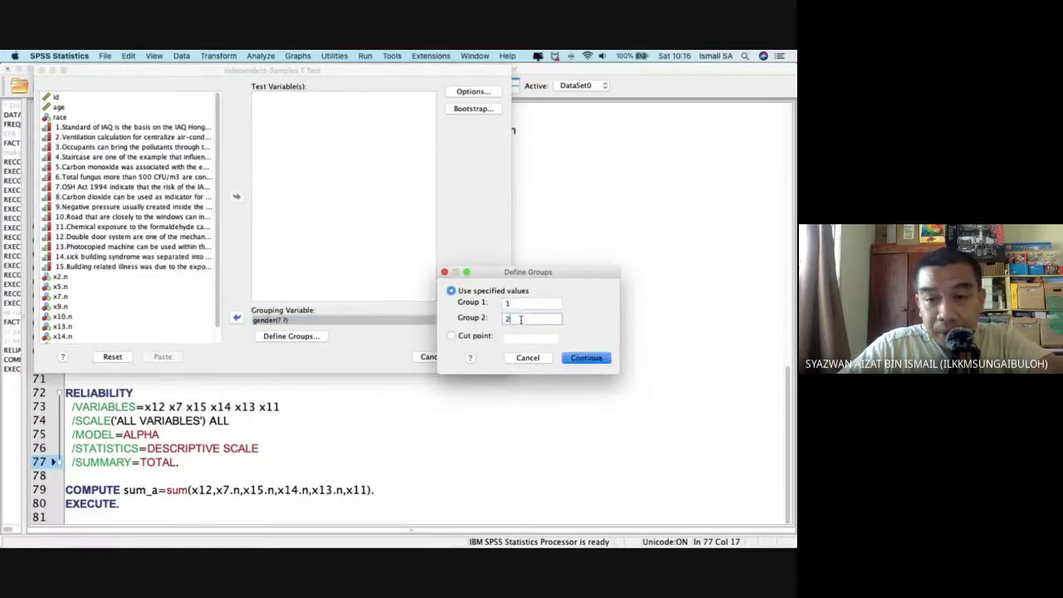
{"action": "left_click", "coordinate": [586, 357]}
Add sum_a as the test variable and paste the T-TEST command into the syntax.
{"action": "scroll", "coordinate": [50, 318], "scroll_direction": "down", "scroll_amount": 1}
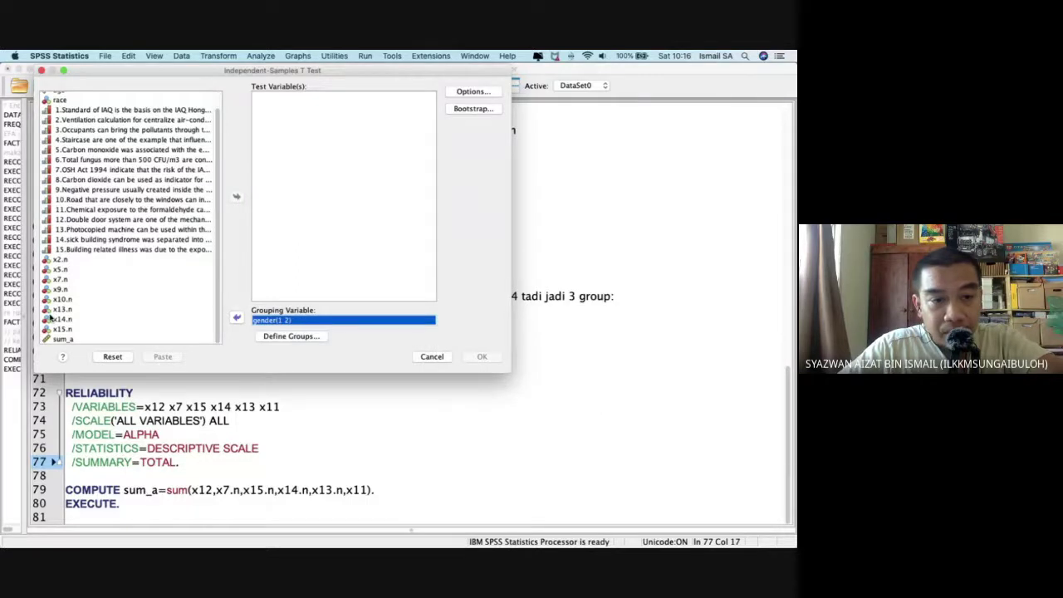
{"action": "left_click", "coordinate": [85, 339]}
{"action": "left_click", "coordinate": [236, 196]}
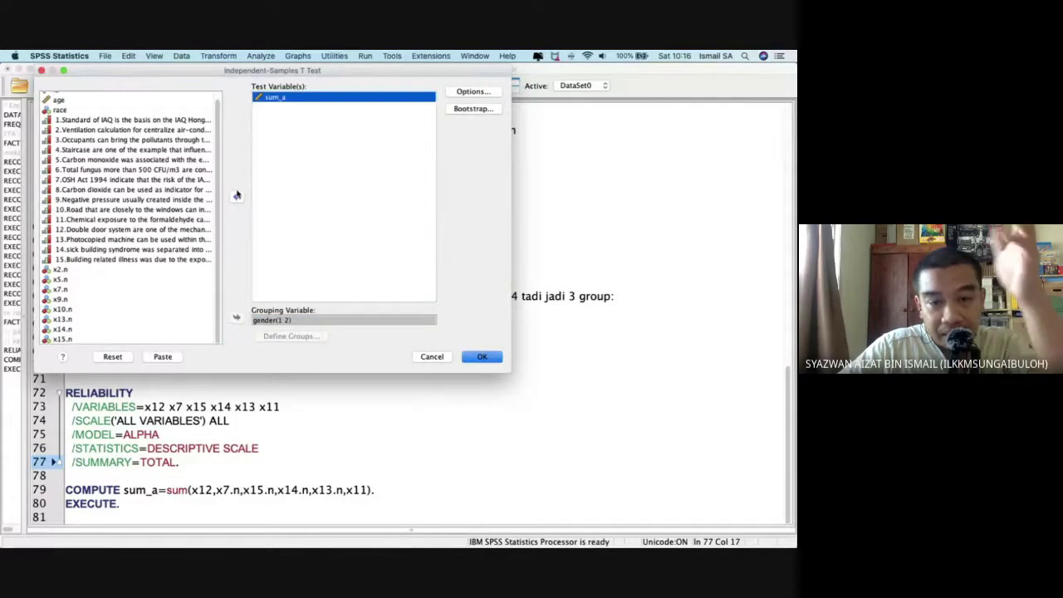
{"action": "left_click", "coordinate": [163, 356]}
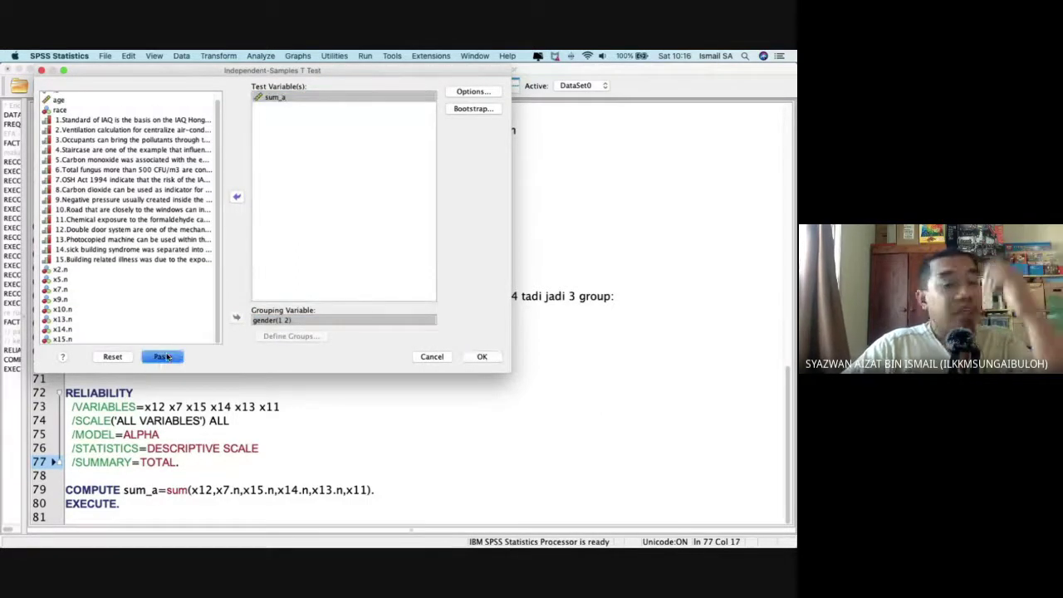
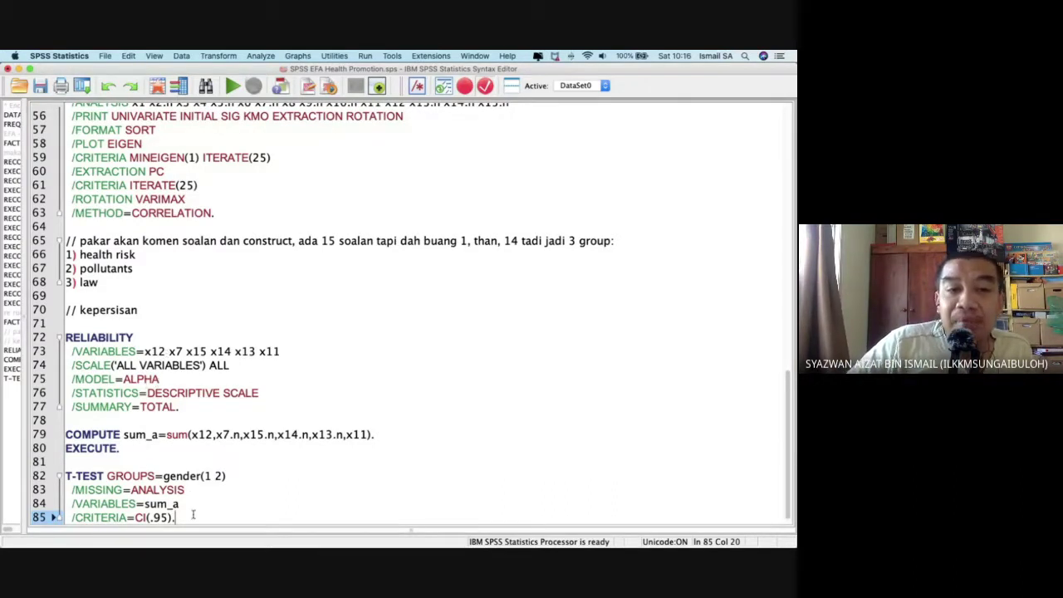
Run the pasted T-TEST command and examine the Group Statistics means of sum_a by gender.
{"action": "left_click_drag", "start_coordinate": [196, 520], "coordinate": [66, 475]}
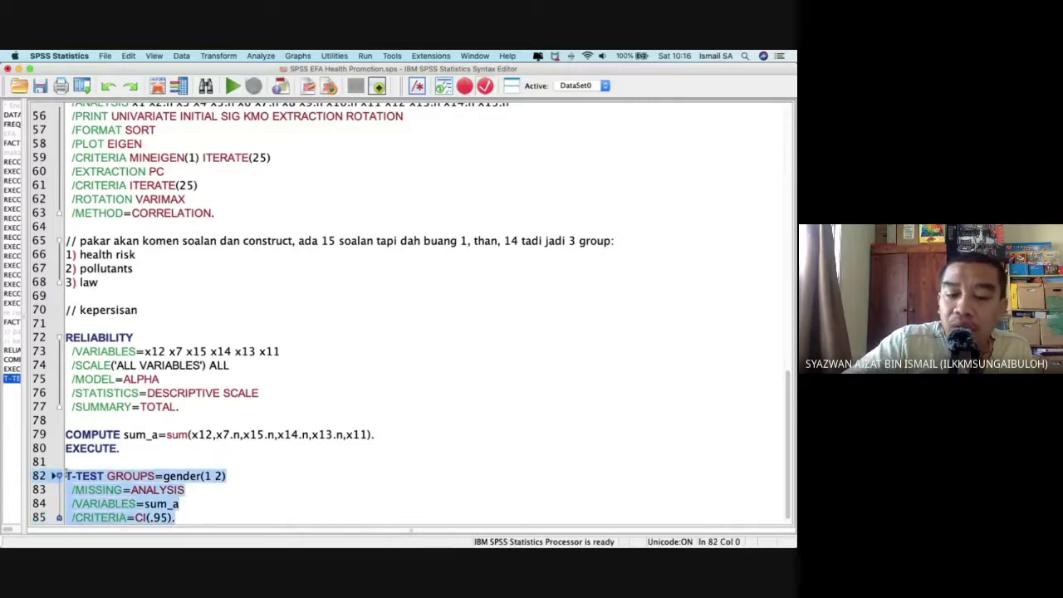
{"action": "key", "text": "super+r"}
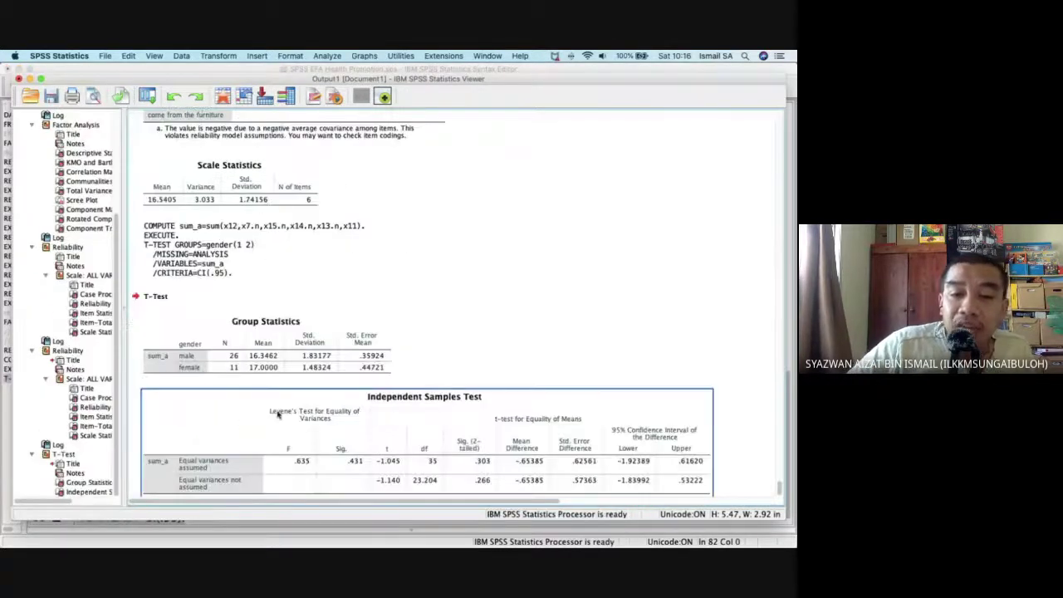
{"action": "left_click", "coordinate": [249, 337]}
{"action": "scroll", "coordinate": [253, 344], "scroll_direction": "up", "scroll_amount": 1}
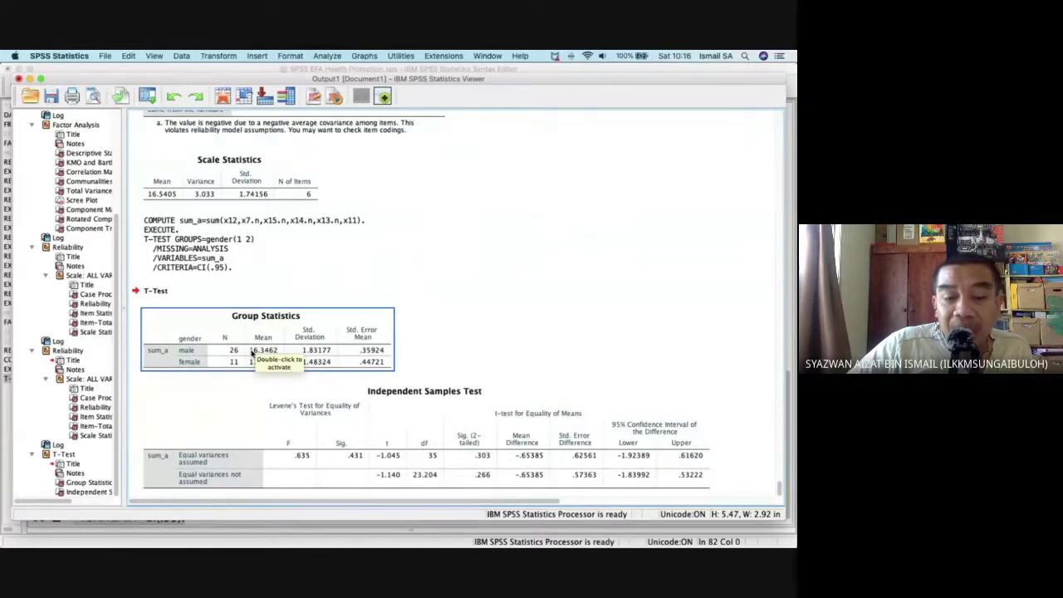
{"action": "left_click", "coordinate": [256, 363]}
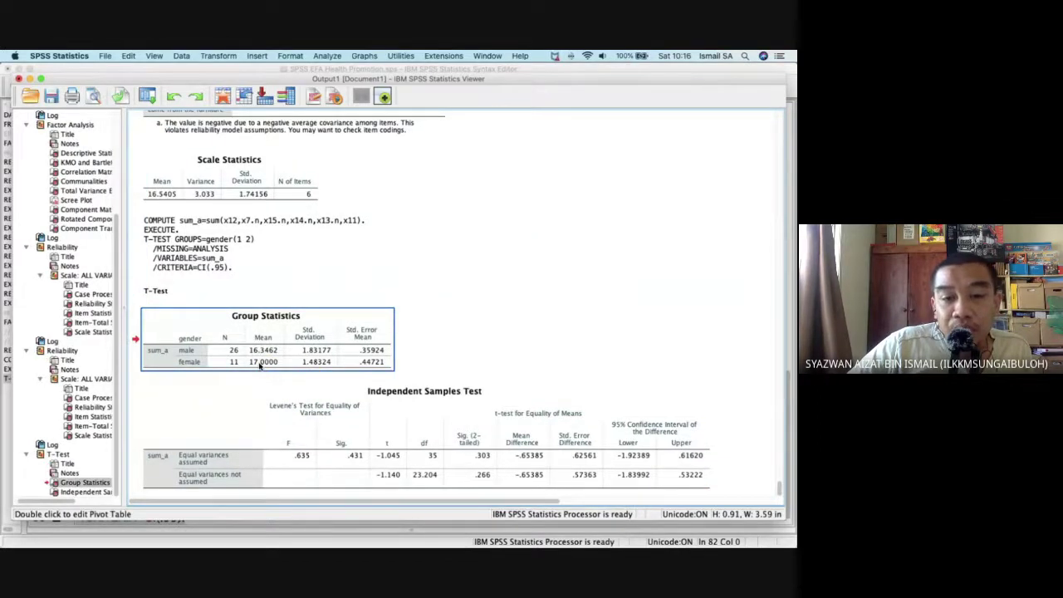
Change the sum_a COMPUTE expression in the syntax to (sum(x12,x7.n,x15.n,x14.n,x13.n,x11)/6) and run it together with EXECUTE.
{"action": "key", "text": "ctrl+Up"}
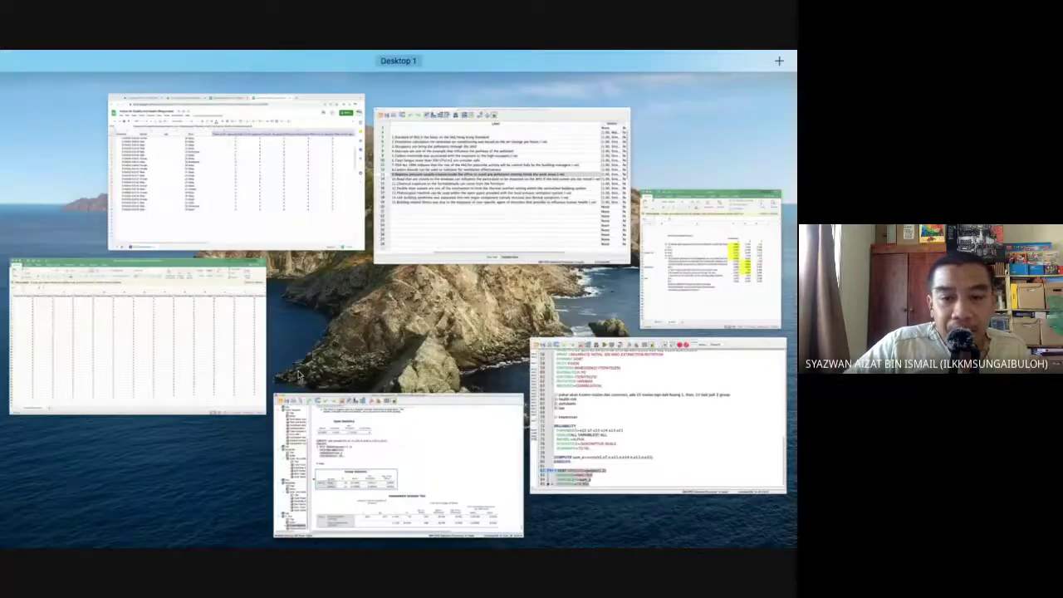
{"action": "left_click", "coordinate": [587, 395]}
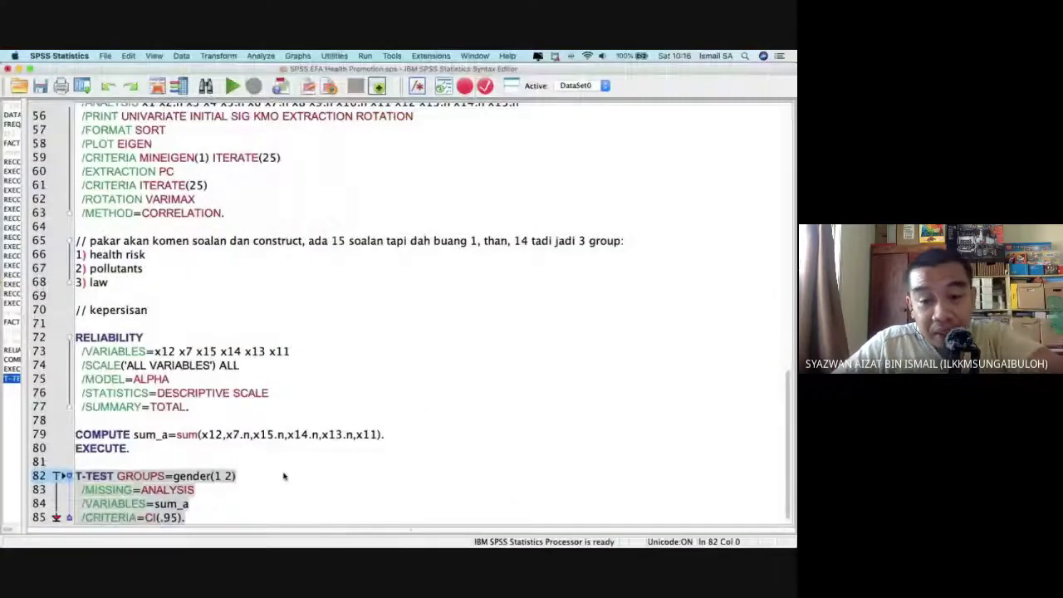
{"action": "left_click", "coordinate": [399, 434]}
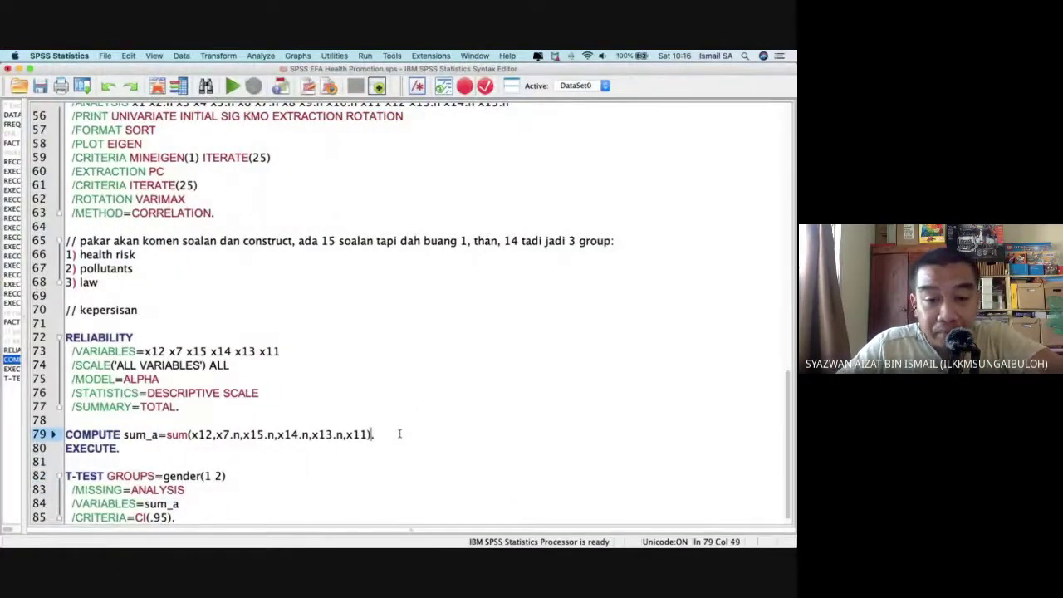
{"action": "type", "text": "/"}
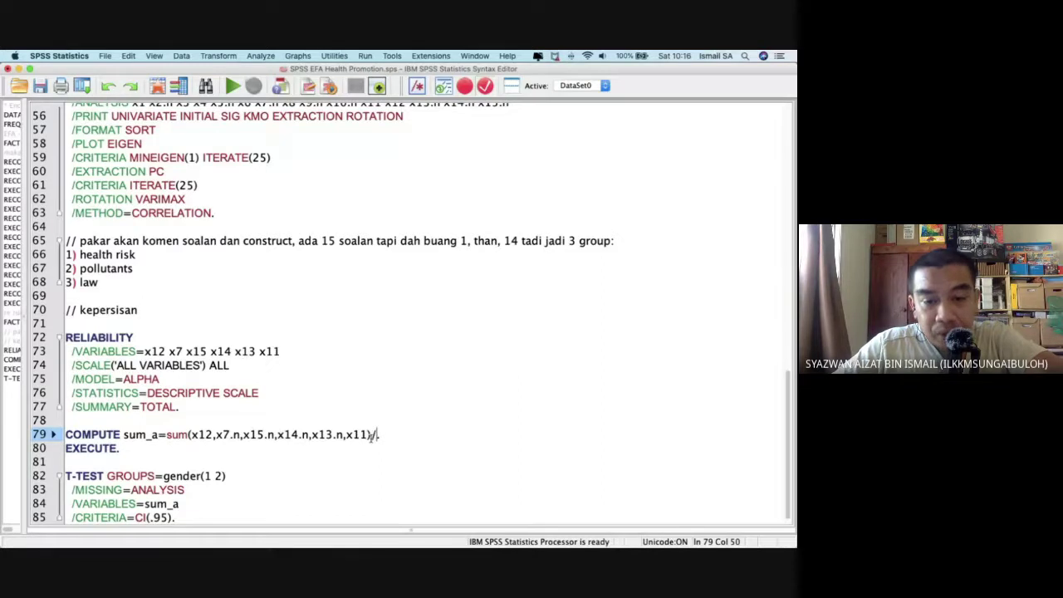
{"action": "type", "text": "6)"}
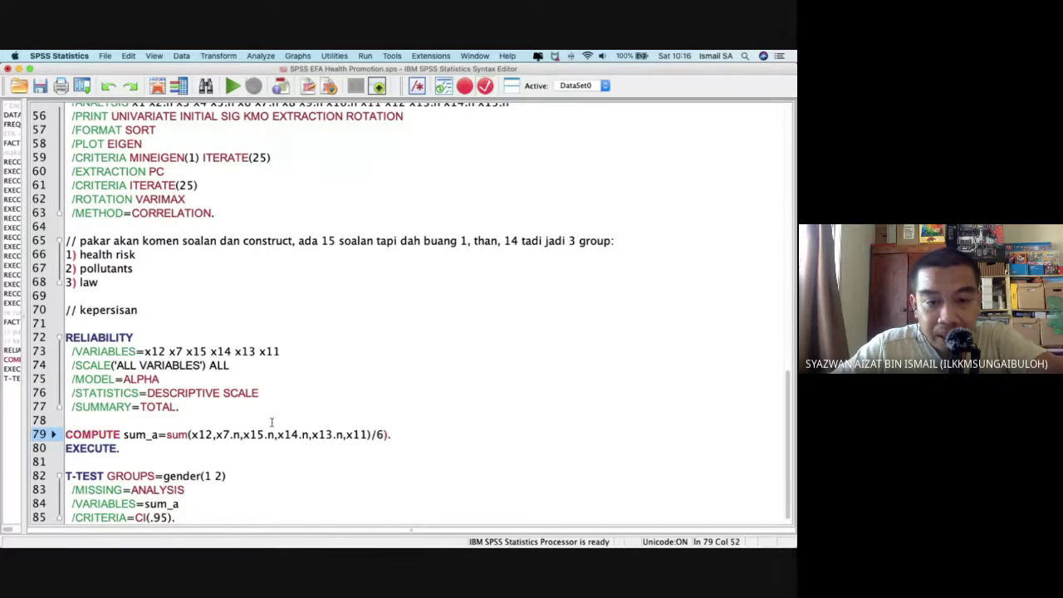
{"action": "left_click", "coordinate": [163, 434]}
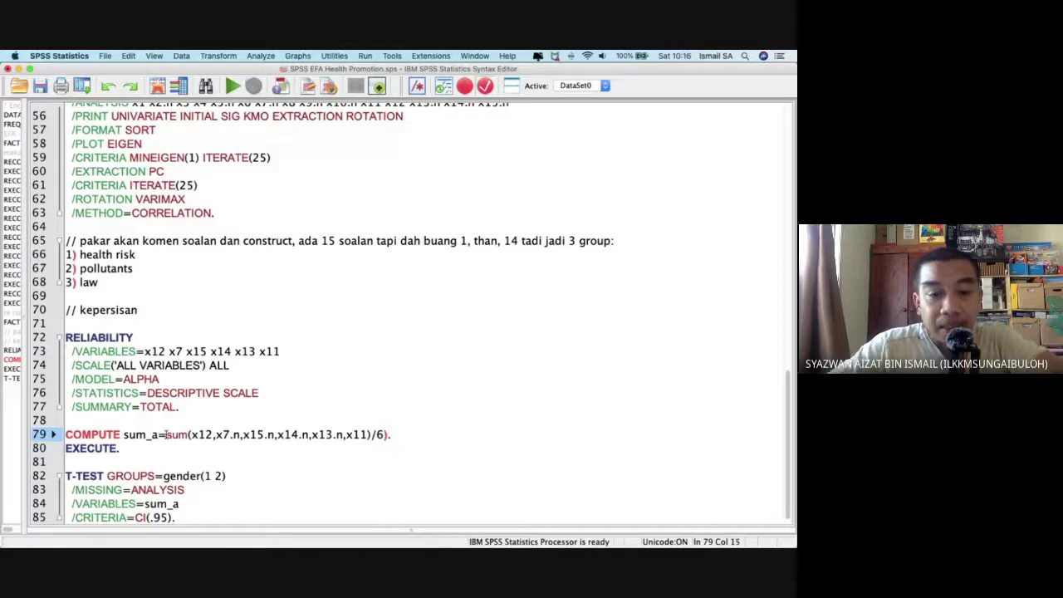
{"action": "type", "text": "("}
{"action": "left_click_drag", "start_coordinate": [125, 449], "coordinate": [48, 434]}
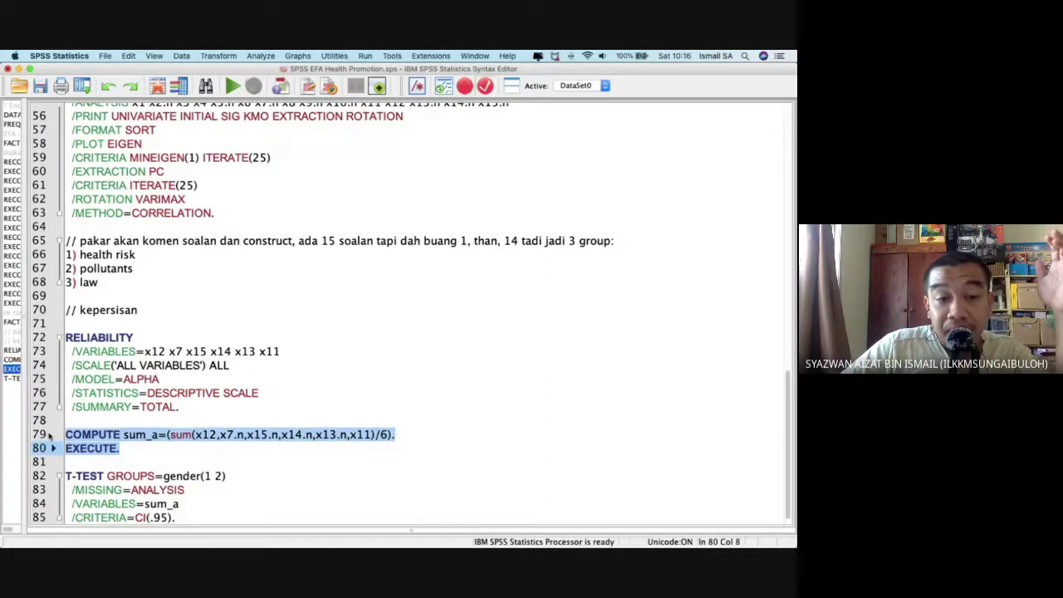
{"action": "key", "text": "super+r"}
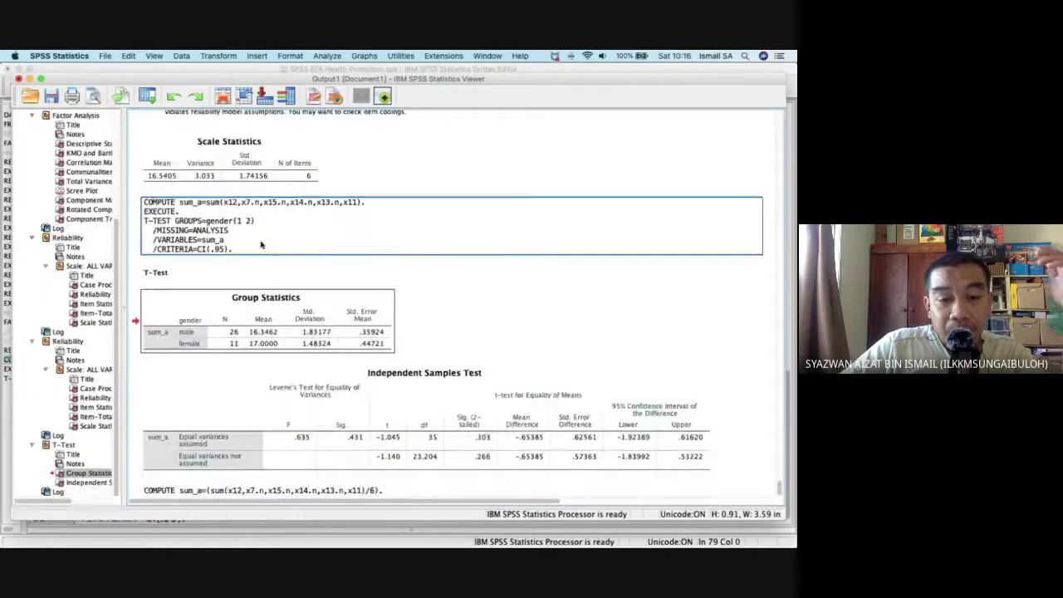
Rerun the T-TEST command from the Syntax Editor and examine the new Group Statistics means of sum_a by gender.
{"action": "key", "text": "ctrl+Up"}
{"action": "left_click", "coordinate": [613, 362]}
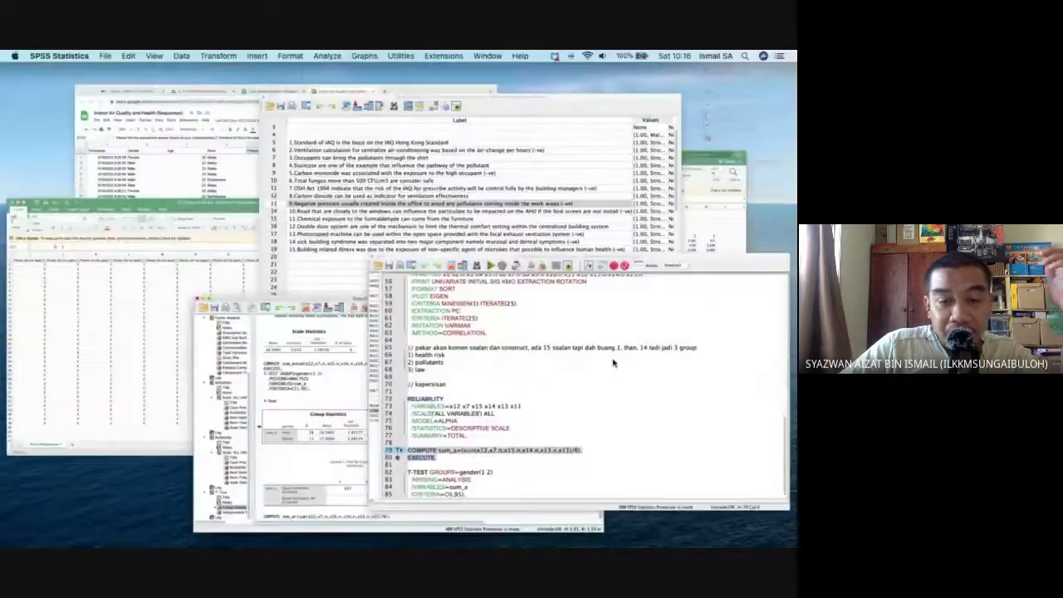
{"action": "scroll", "coordinate": [237, 451], "scroll_direction": "down", "scroll_amount": 1}
{"action": "left_click", "coordinate": [201, 503]}
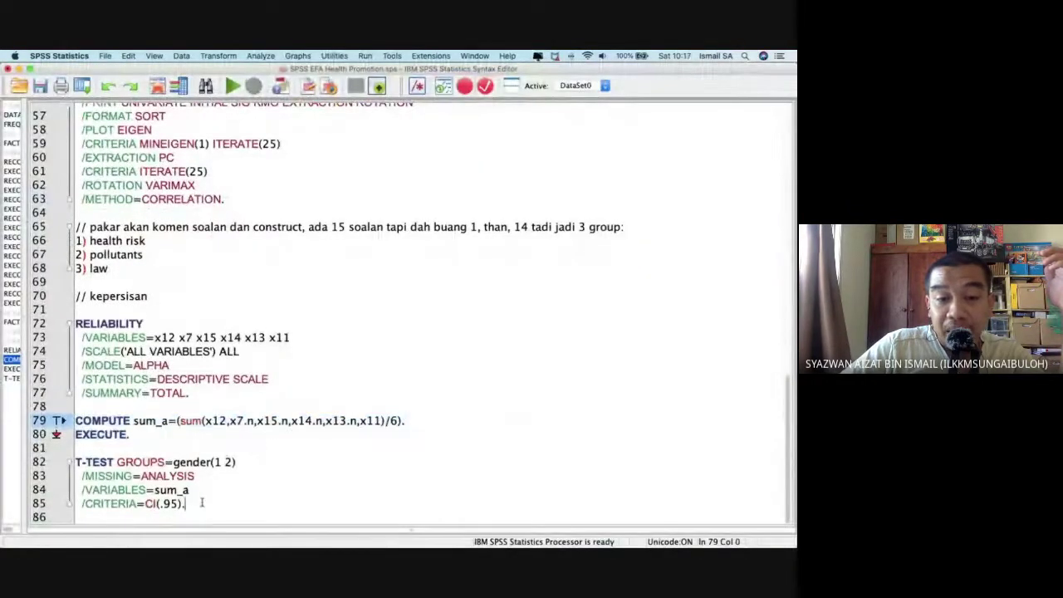
{"action": "left_click_drag", "start_coordinate": [201, 502], "coordinate": [76, 454]}
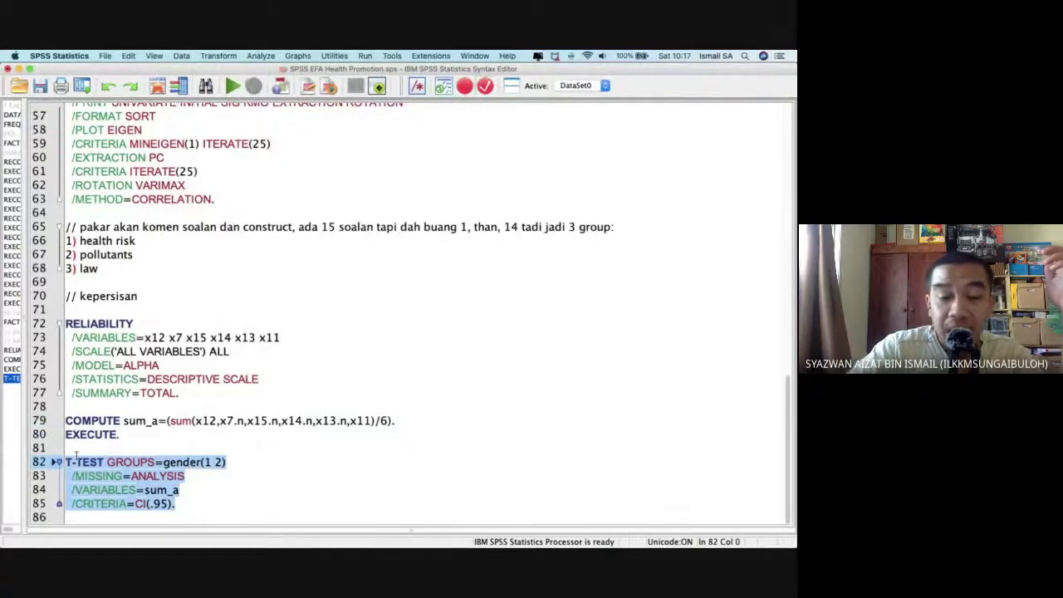
{"action": "key", "text": "super+r"}
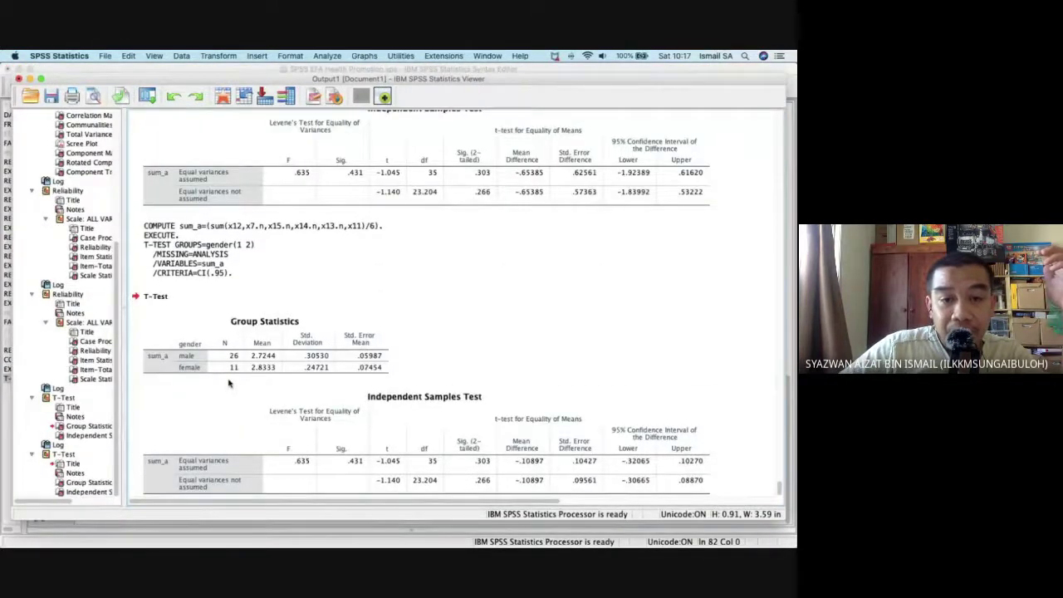
{"action": "left_click", "coordinate": [236, 369]}
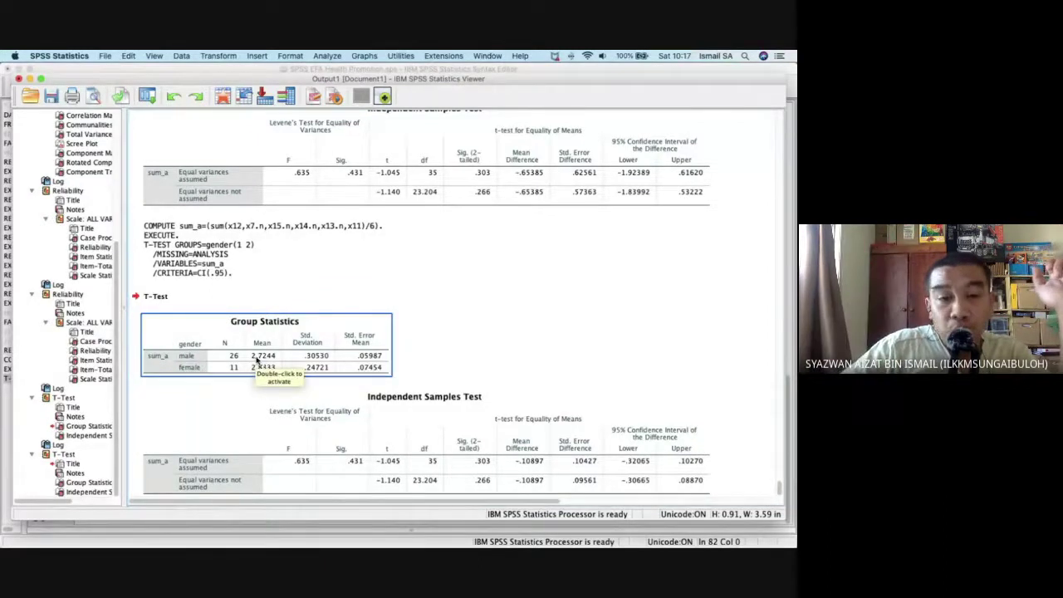
{"action": "left_click", "coordinate": [257, 378]}
{"action": "left_click", "coordinate": [258, 378]}
{"action": "left_click", "coordinate": [259, 387]}
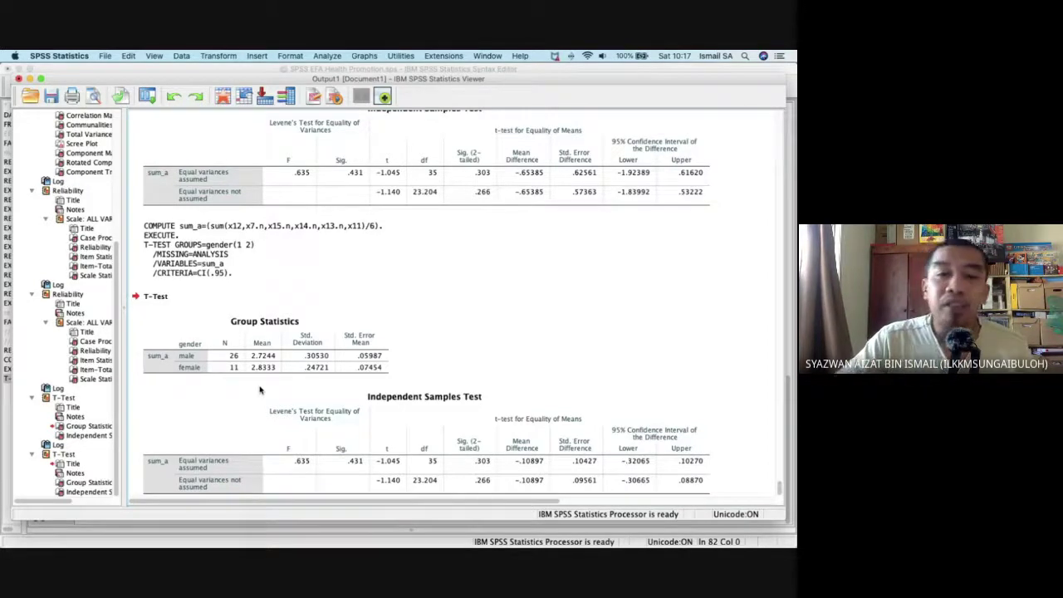
Return to the Syntax Editor, save the syntax file and look through its commands from the first line to the T-TEST.
{"action": "key", "text": "ctrl+Up"}
{"action": "left_click", "coordinate": [480, 228]}
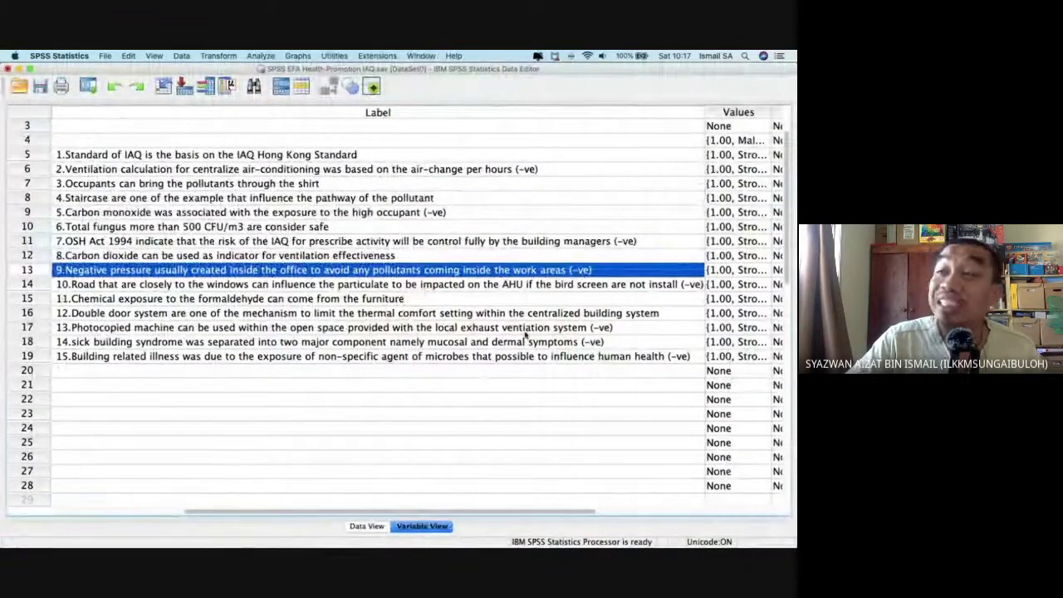
{"action": "key", "text": "ctrl+Up"}
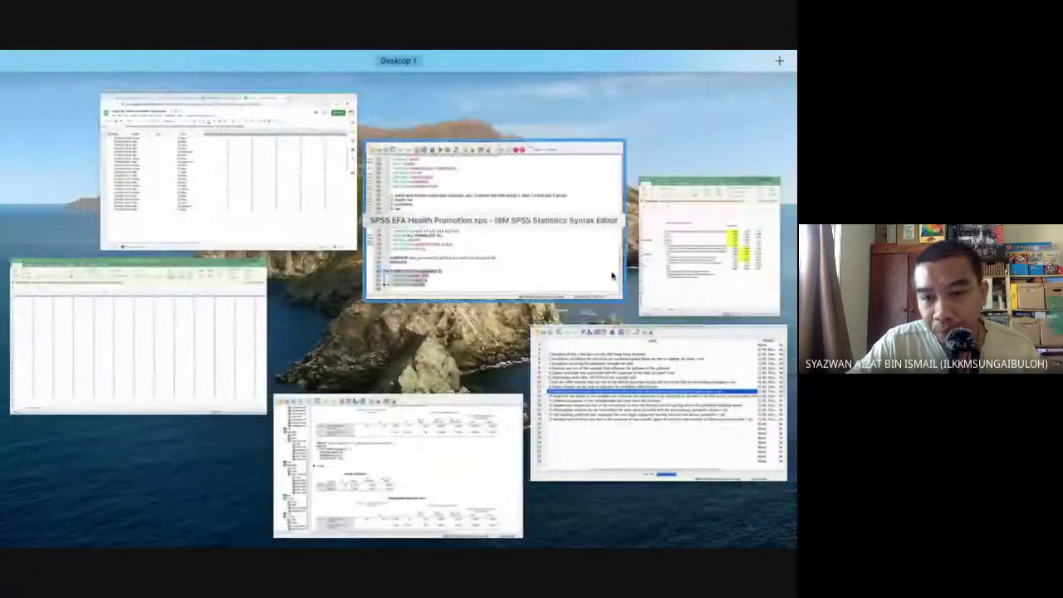
{"action": "left_click", "coordinate": [582, 270]}
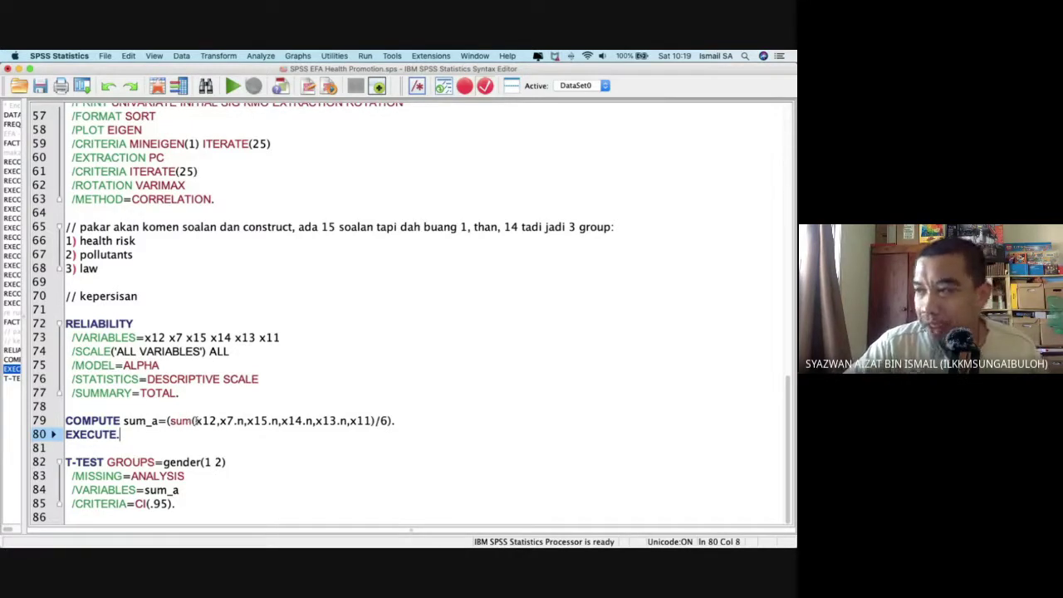
{"action": "left_click", "coordinate": [45, 91]}
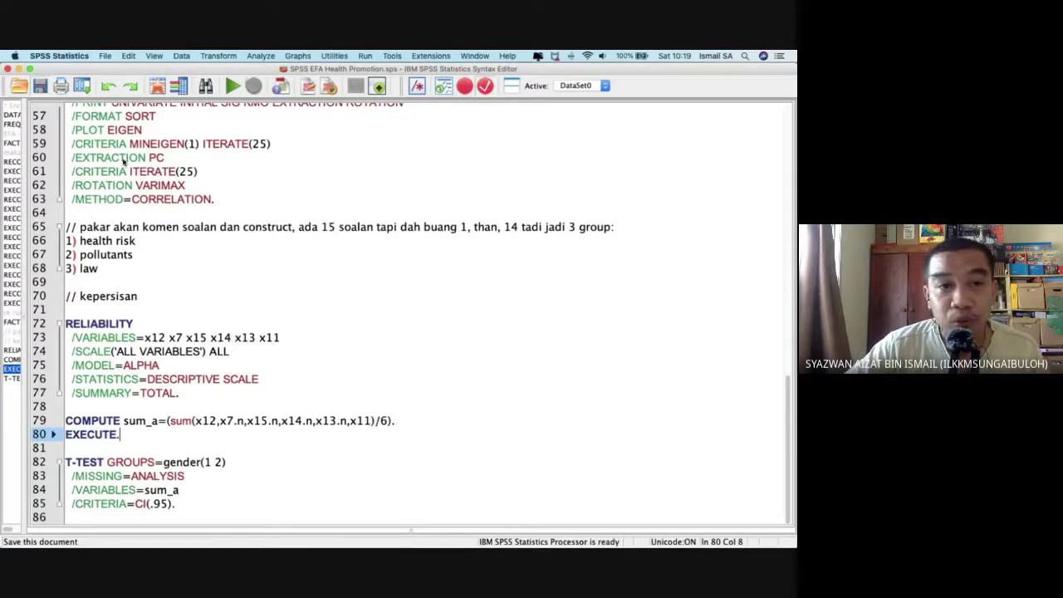
{"action": "scroll", "coordinate": [248, 233], "scroll_direction": "up", "scroll_amount": 1}
{"action": "scroll", "coordinate": [248, 233], "scroll_direction": "up", "scroll_amount": 15}
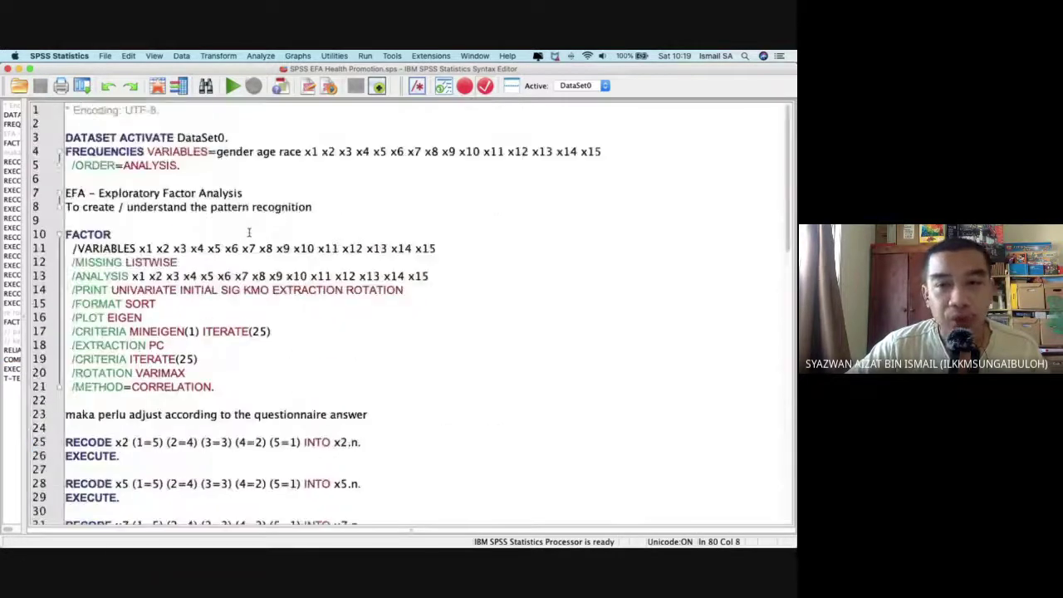
{"action": "scroll", "coordinate": [248, 232], "scroll_direction": "down", "scroll_amount": 5}
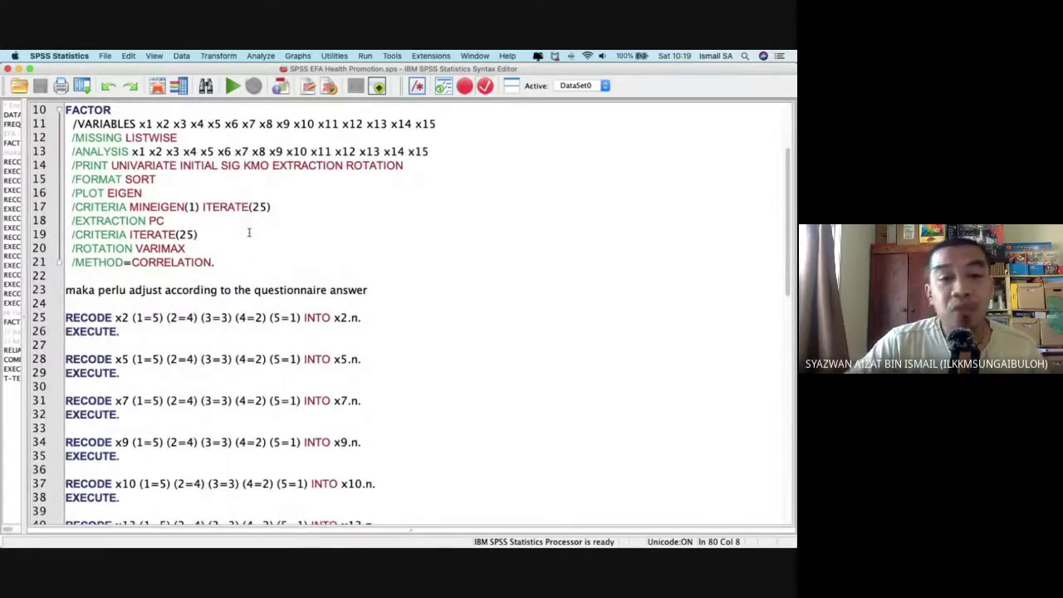
{"action": "scroll", "coordinate": [249, 233], "scroll_direction": "down", "scroll_amount": 10}
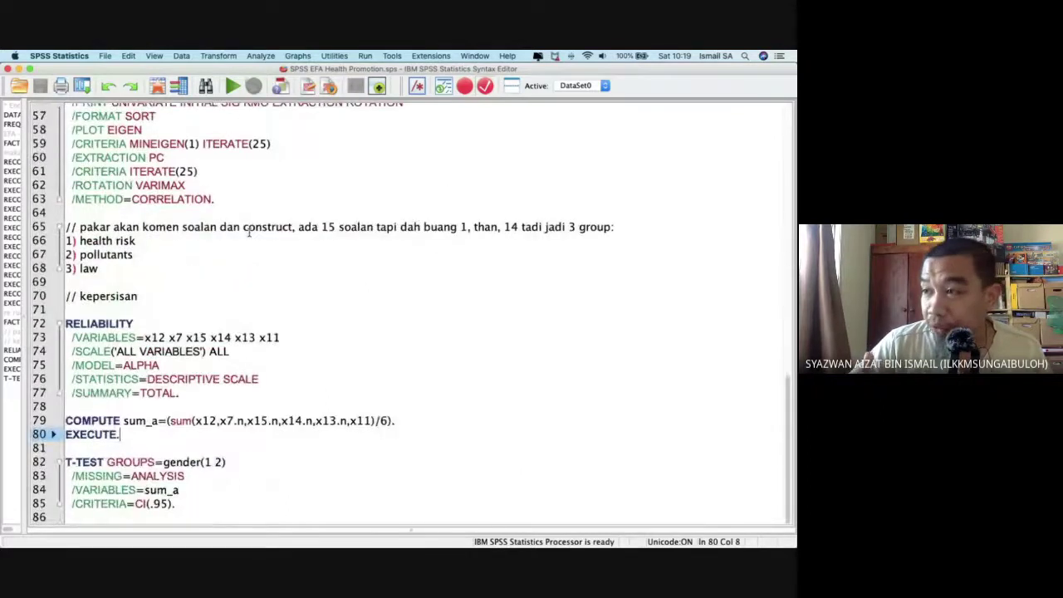